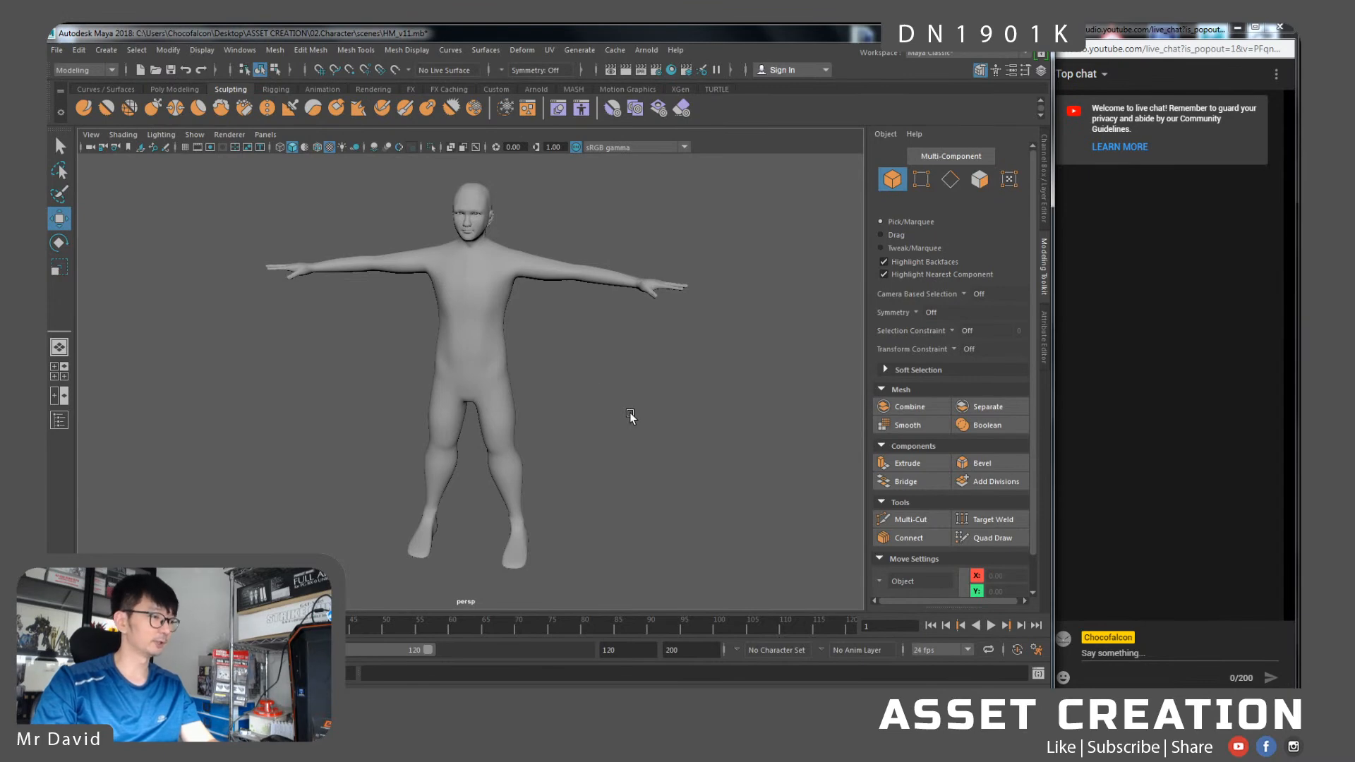
Switch to Microsoft Teams and check the 5 May 2020 class attendance assignment, sorted by hand-in status
key("alt+Tab")
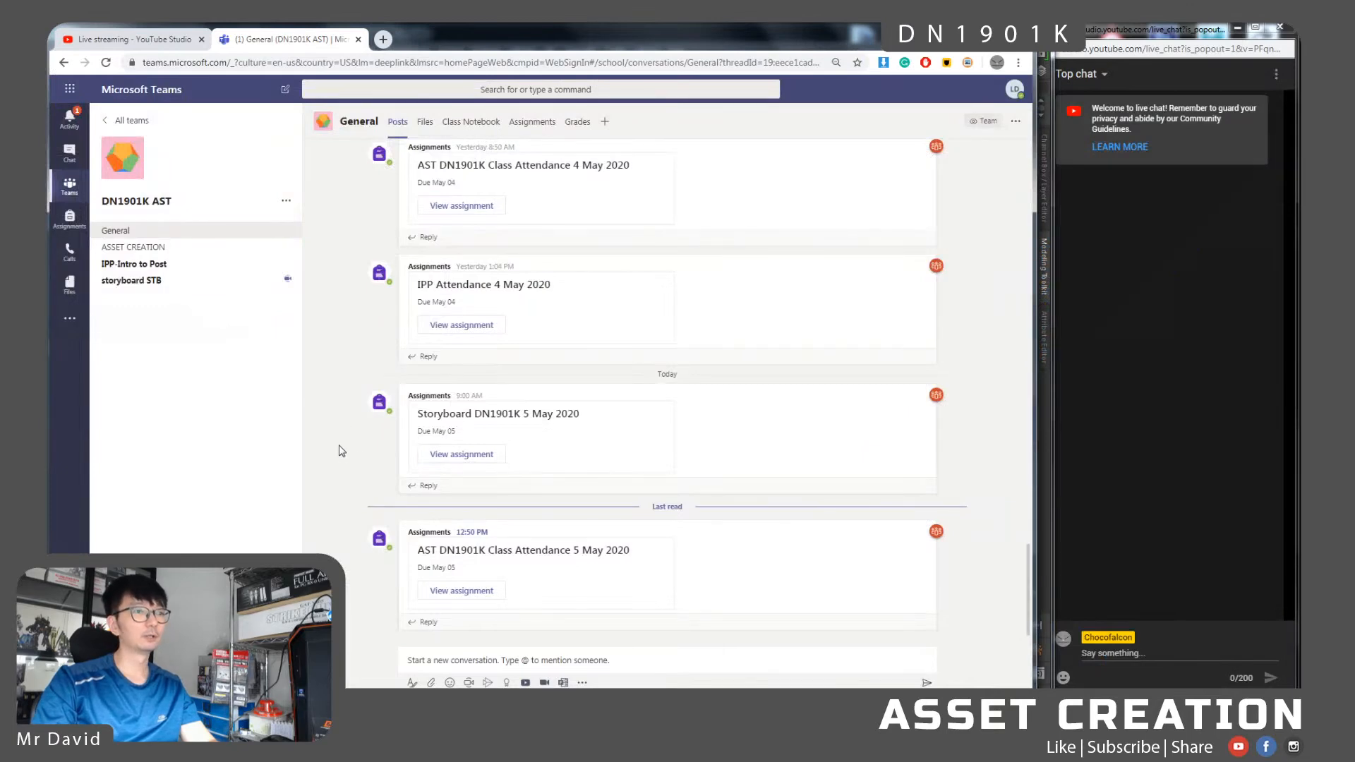
left_click(452, 591)
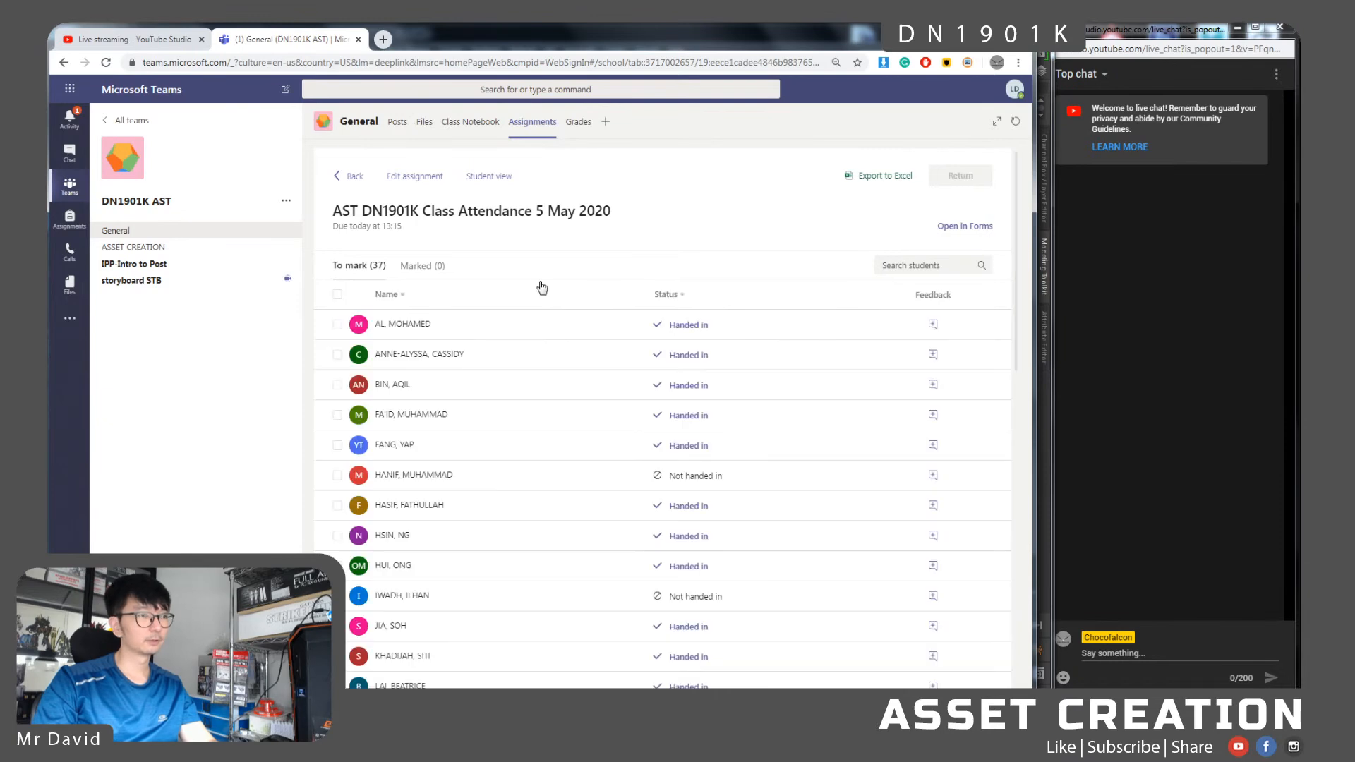
left_click(664, 295)
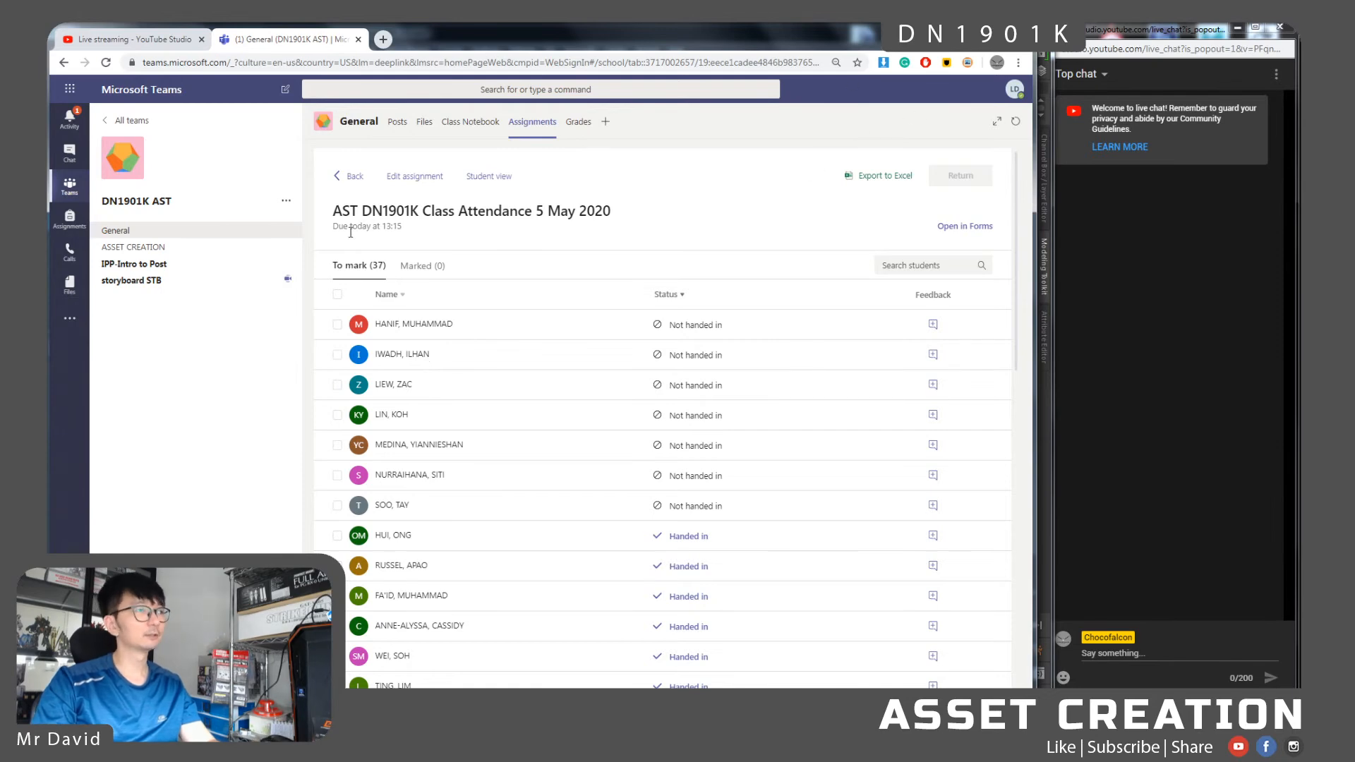
left_click(198, 247)
Switch back to Maya and examine the human body mesh and its wireframe from several sides
key("alt+Tab")
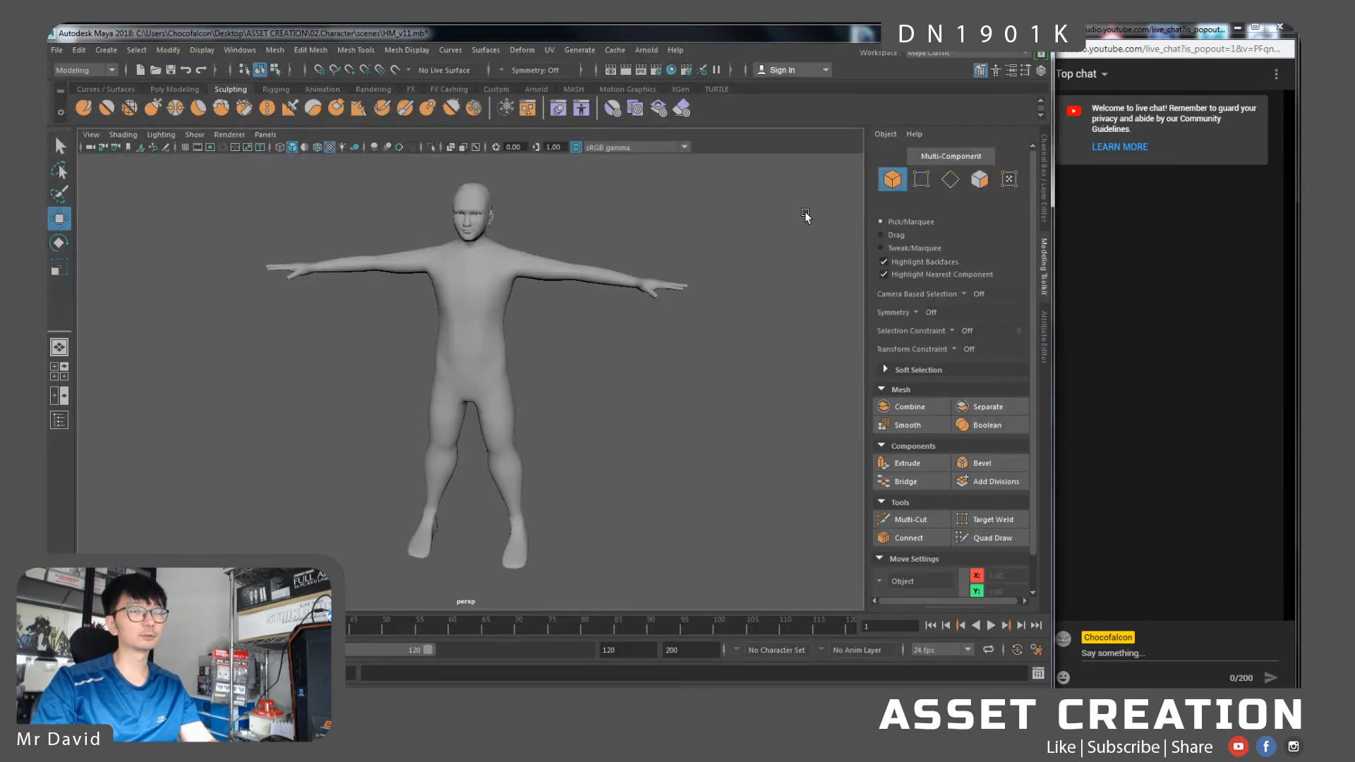
left_click(494, 330)
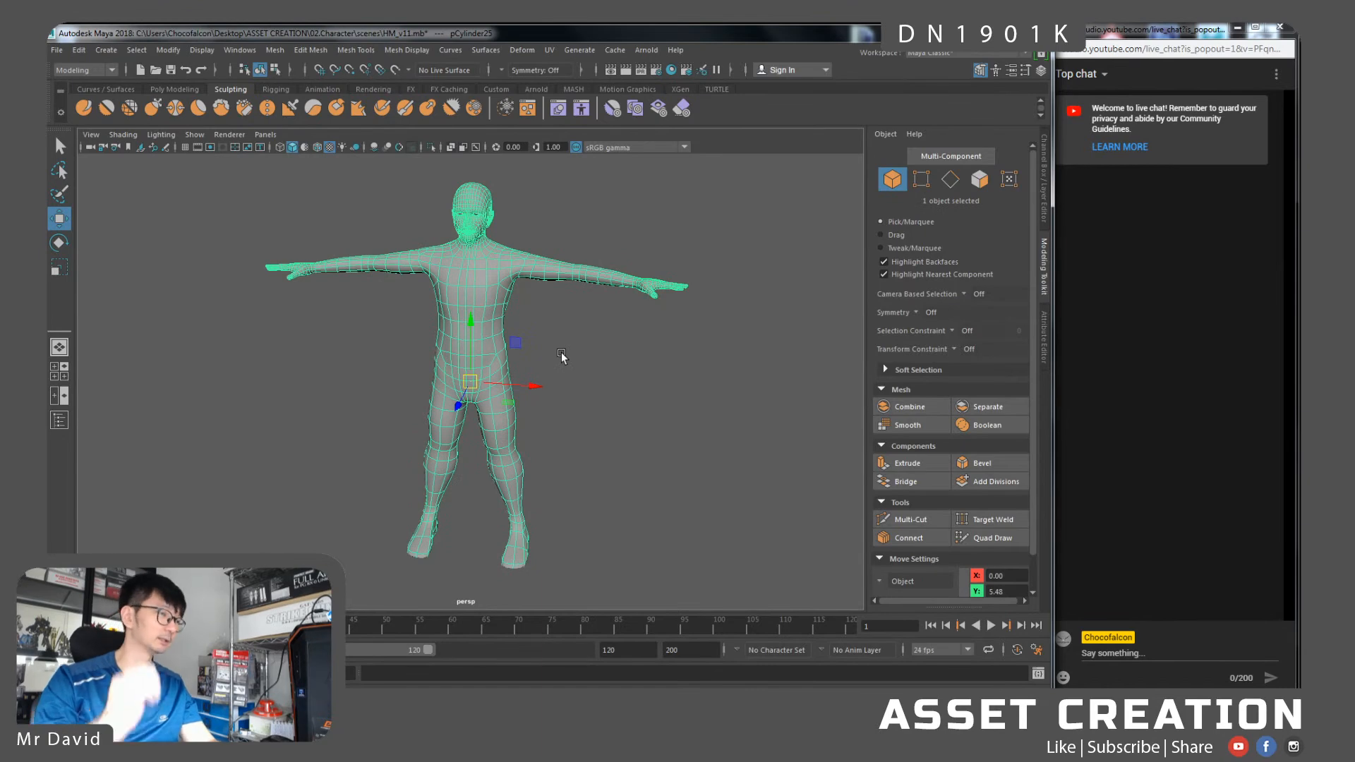
left_click_drag(570, 403, 602, 393, "alt")
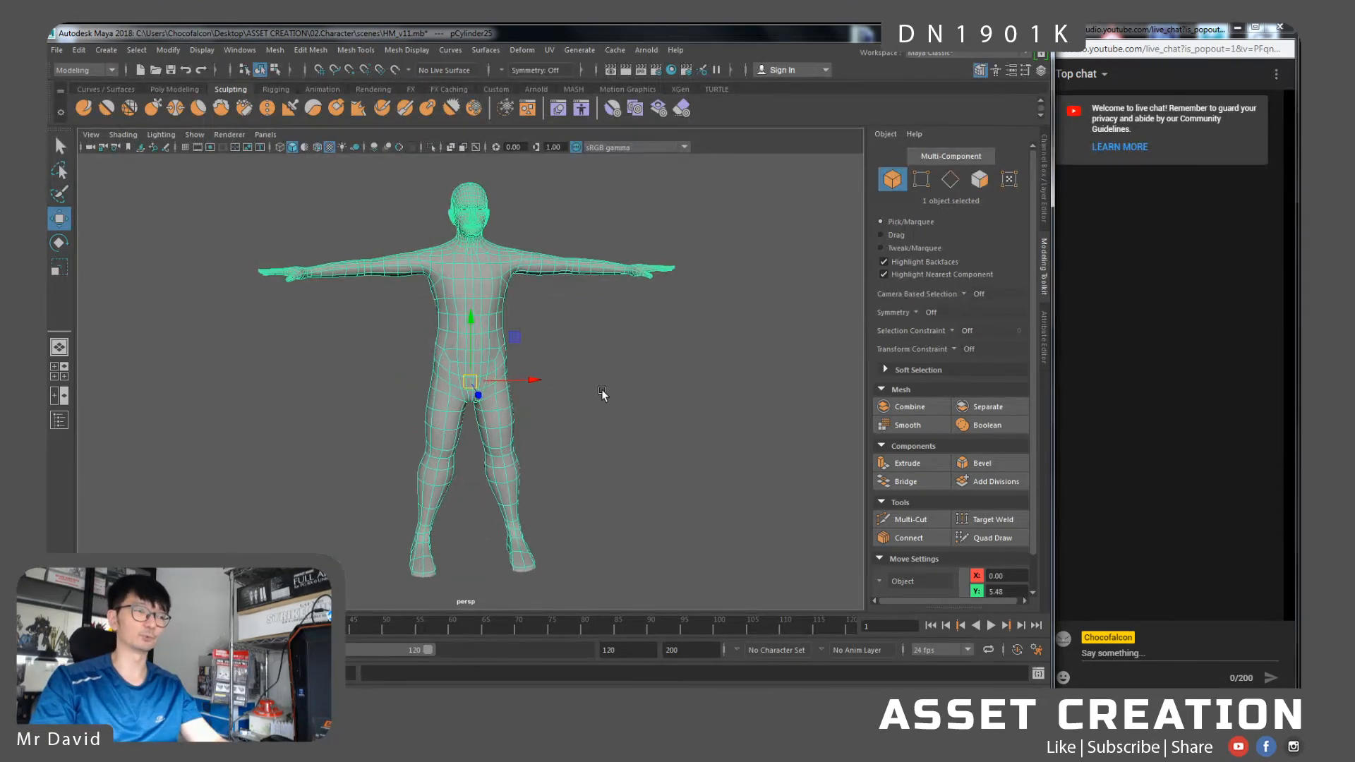
scroll(577, 405, "up", 3)
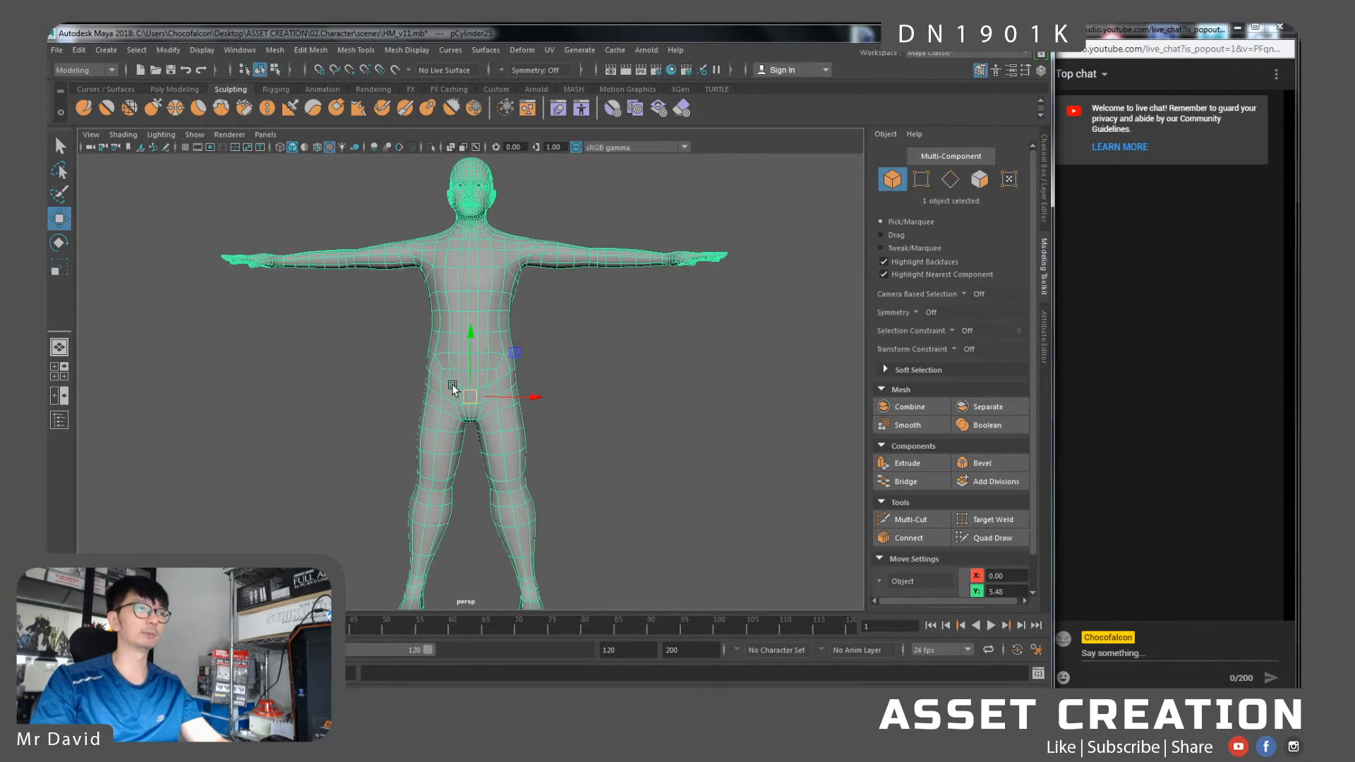
left_click_drag(641, 379, 302, 413, "alt")
mouse_move(498, 392)
left_mouse_down("alt")
mouse_move(686, 405)
mouse_move(522, 386)
left_mouse_up("alt")
left_click(591, 370)
scroll(568, 380, "down", 2)
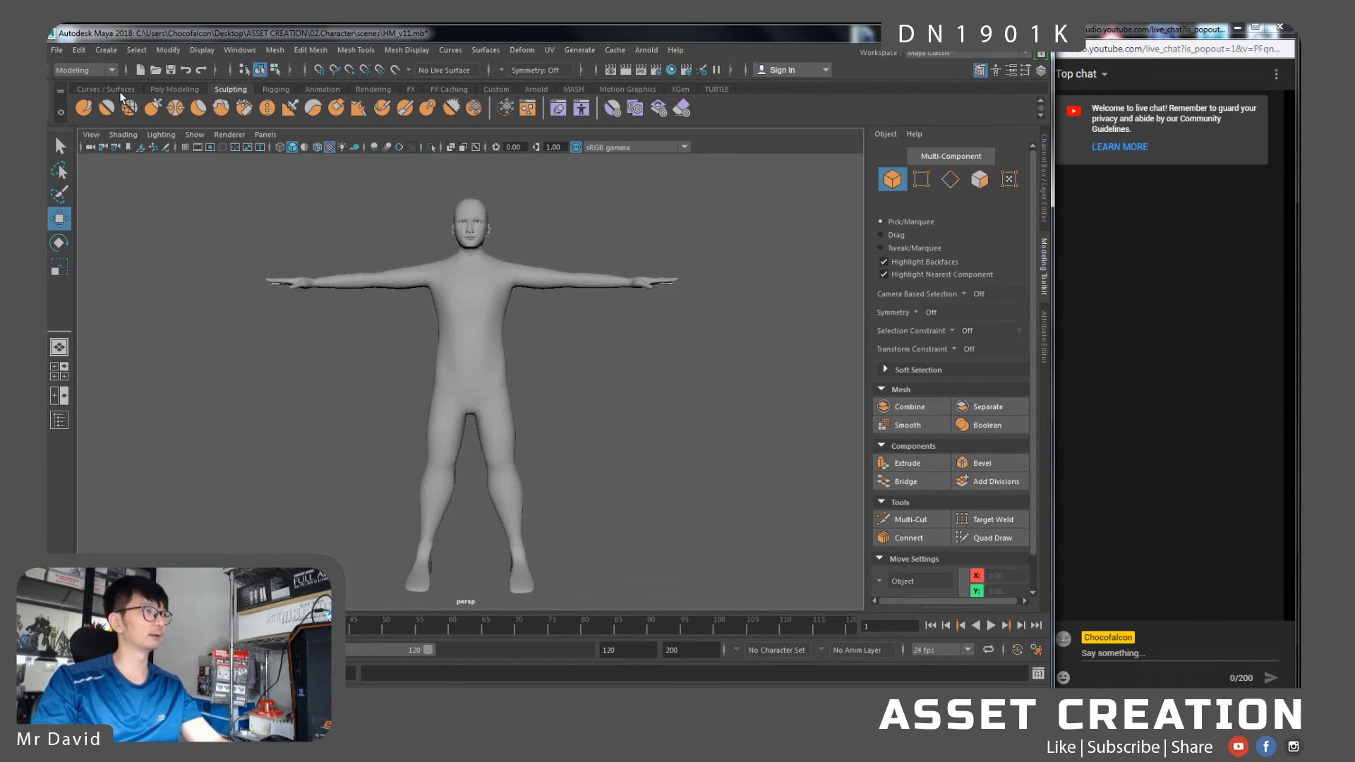
Create a polygon cylinder at the origin and set its axis subdivisions to 8
left_click(166, 89)
left_click(130, 109)
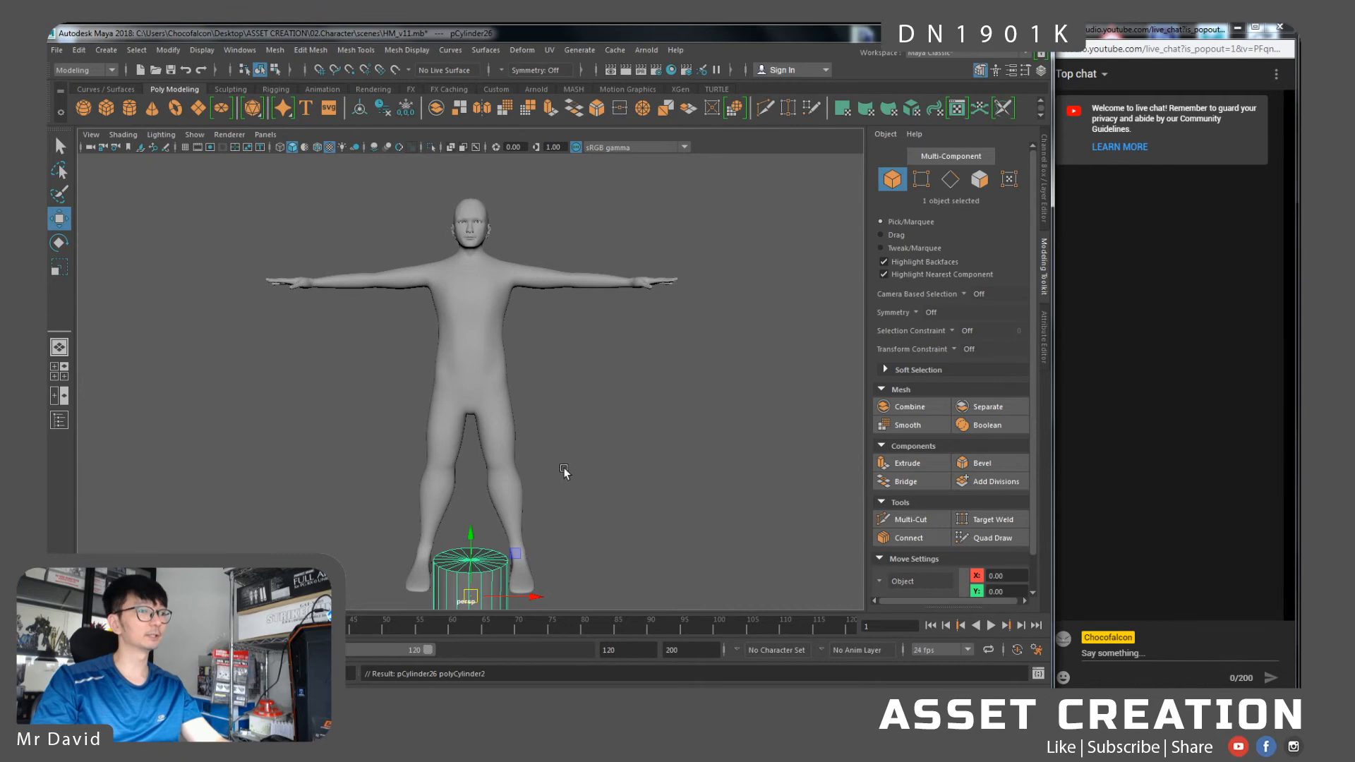
left_click_drag(577, 489, 568, 506, "alt")
left_click(1043, 210)
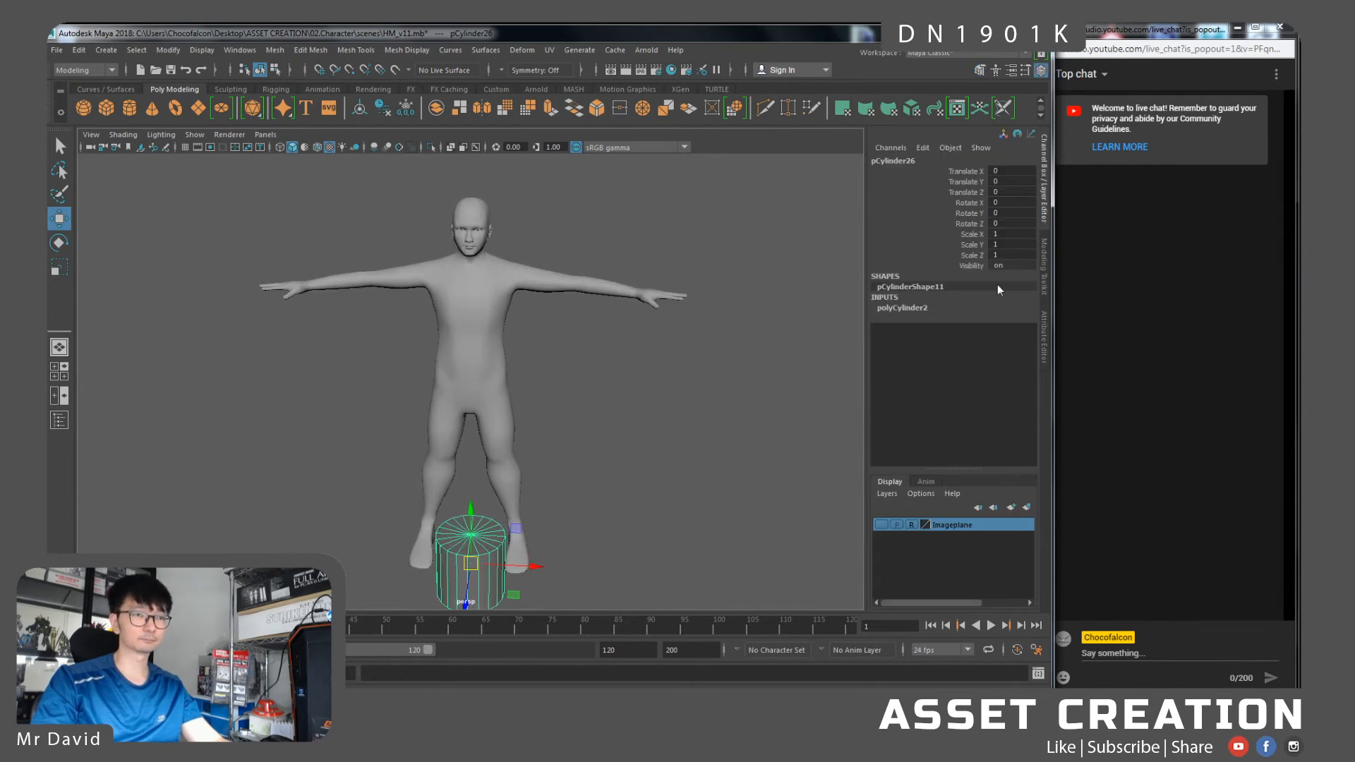
left_click(998, 339)
type("8")
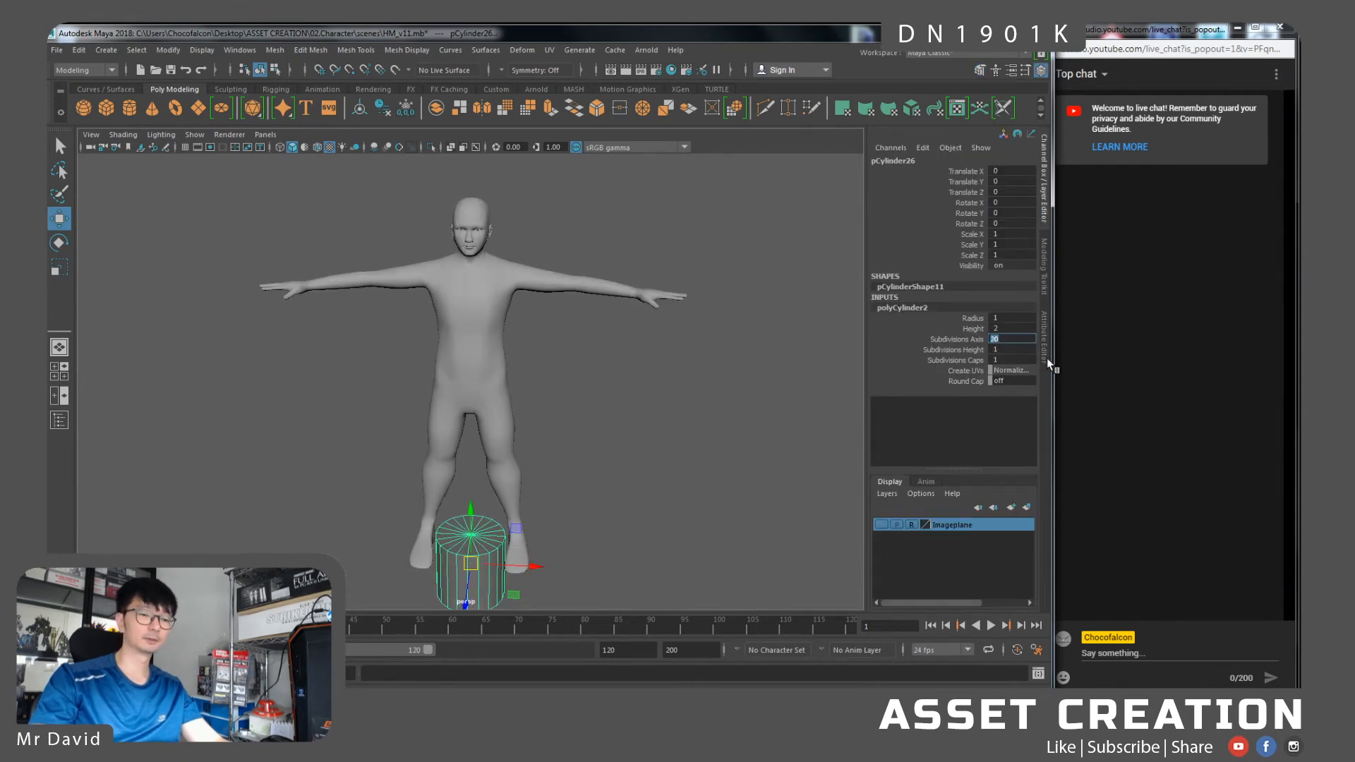
key("Return")
Delete the top and bottom cap faces of the cylinder and return to object mode
middle_click_drag(596, 390, 620, 381, "alt")
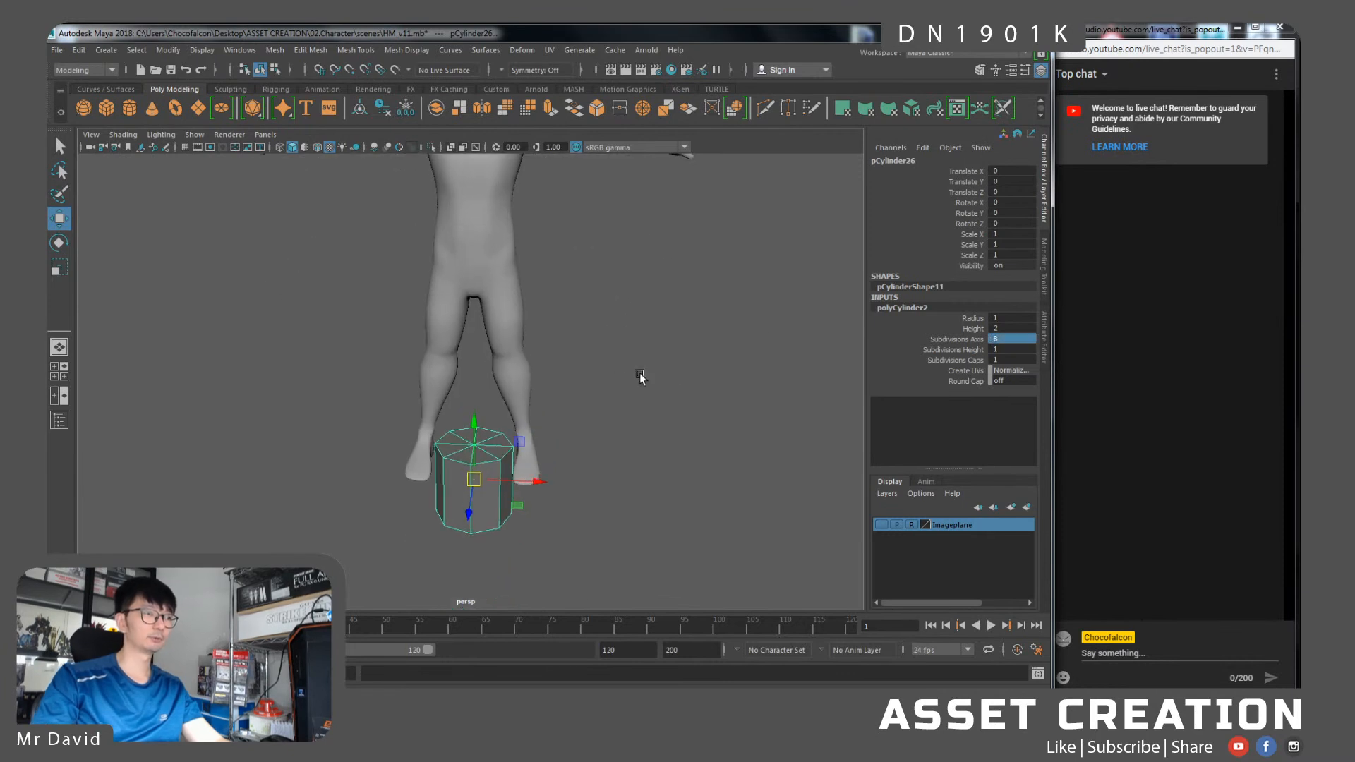
left_click_drag(621, 381, 868, 355, "alt")
mouse_move(480, 482)
left_mouse_down("alt")
mouse_move(438, 487)
mouse_move(498, 467)
left_mouse_up("alt")
left_click_drag(609, 417, 665, 441, "alt")
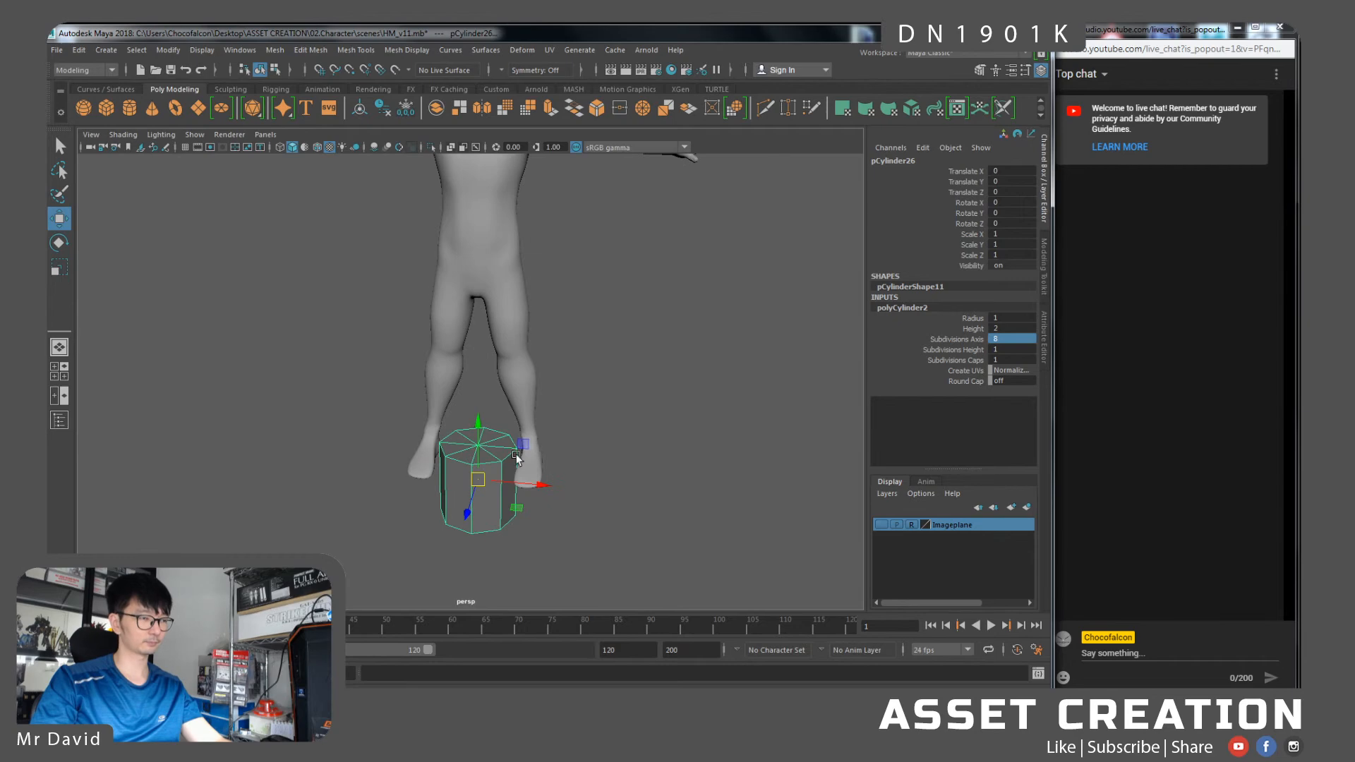
left_click_drag(515, 458, 534, 431, "alt")
right_click_drag(467, 356, 464, 385)
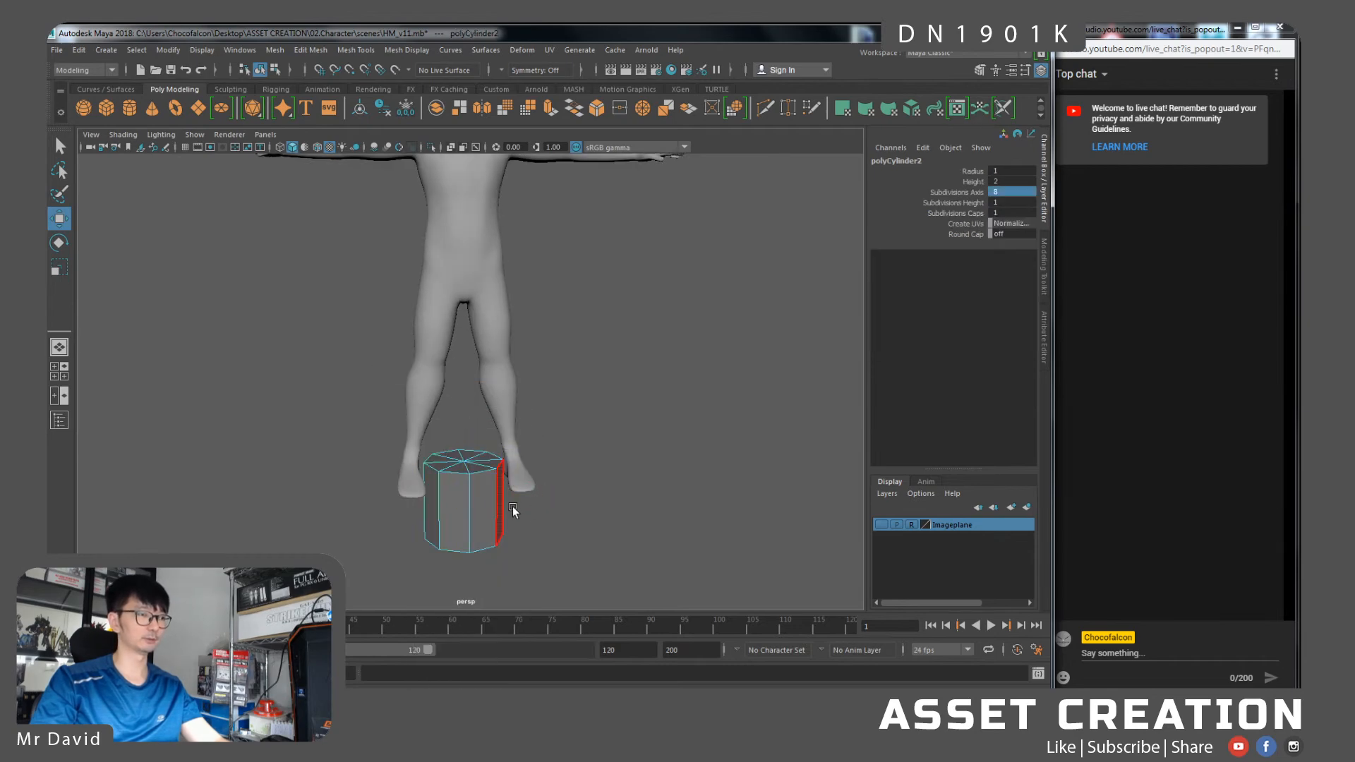
left_click_drag(364, 422, 577, 502)
middle_click_drag(574, 448, 569, 423, "alt")
left_click_drag(564, 579, 430, 557, "alt")
left_click_drag(399, 488, 560, 448, "alt")
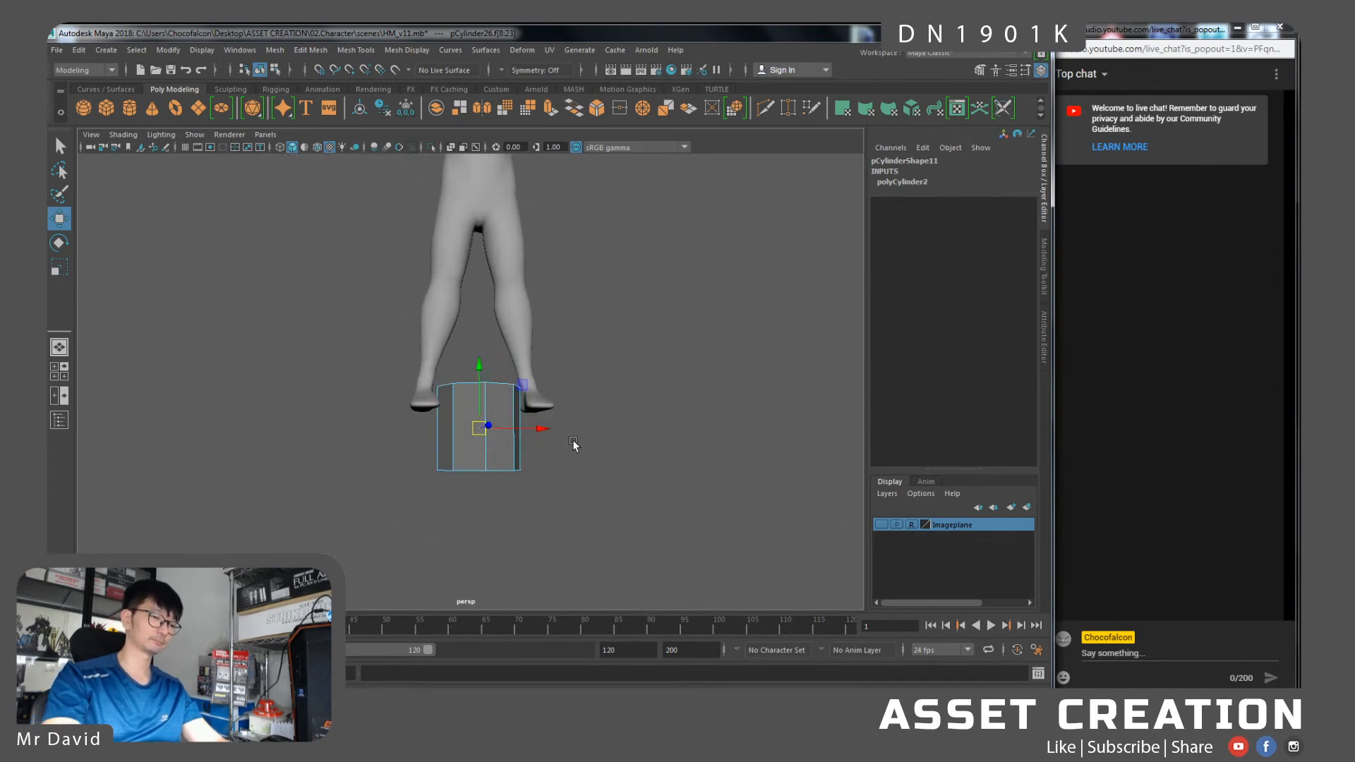
left_click(573, 443)
left_click_drag(597, 346, 591, 404, "alt")
right_click_drag(505, 356, 543, 329)
Move the open cylinder up around the character's torso, to about 7.632 in Translate Y
scroll(494, 418, "down", 3)
middle_click_drag(494, 418, 493, 463, "alt")
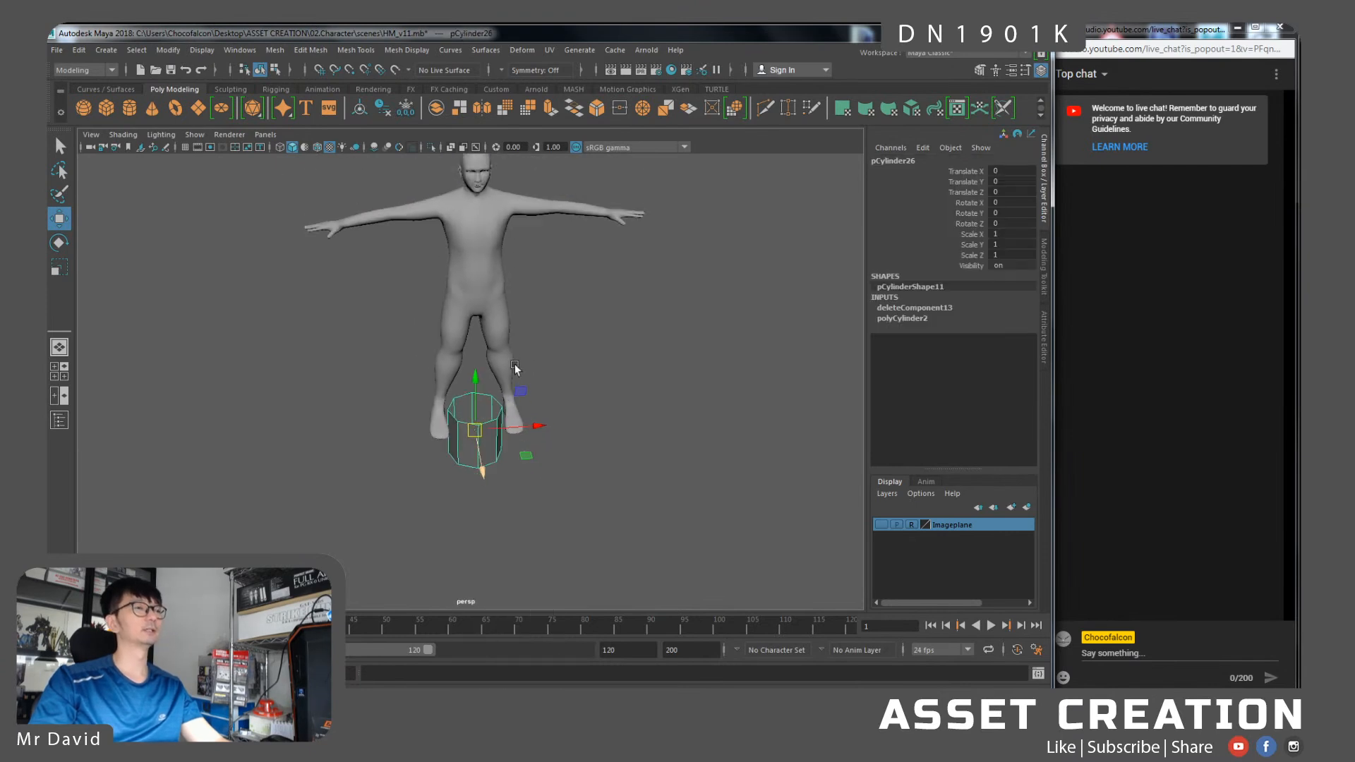
scroll(493, 463, "down", 2)
left_click_drag(478, 368, 494, 189)
scroll(545, 322, "up", 3)
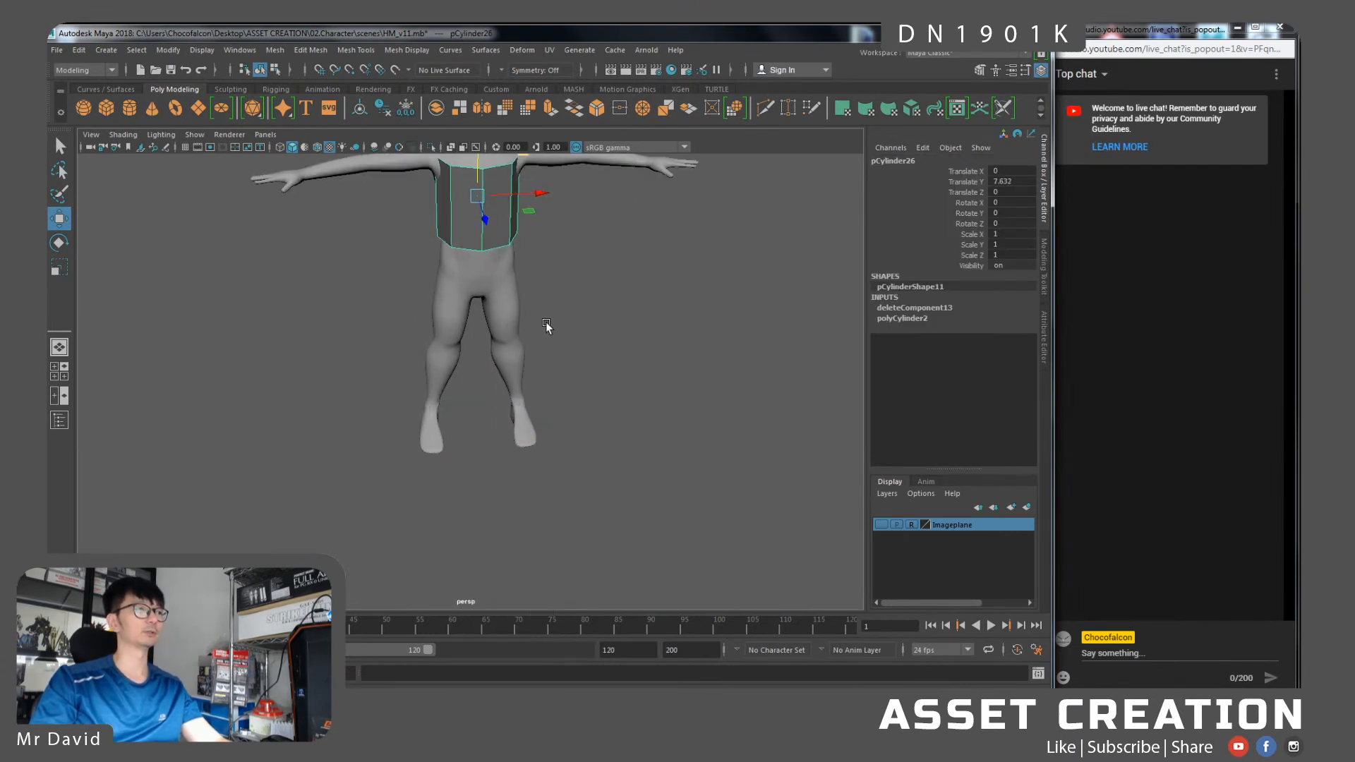
key("f")
scroll(554, 266, "down", 3)
scroll(551, 282, "down", 5)
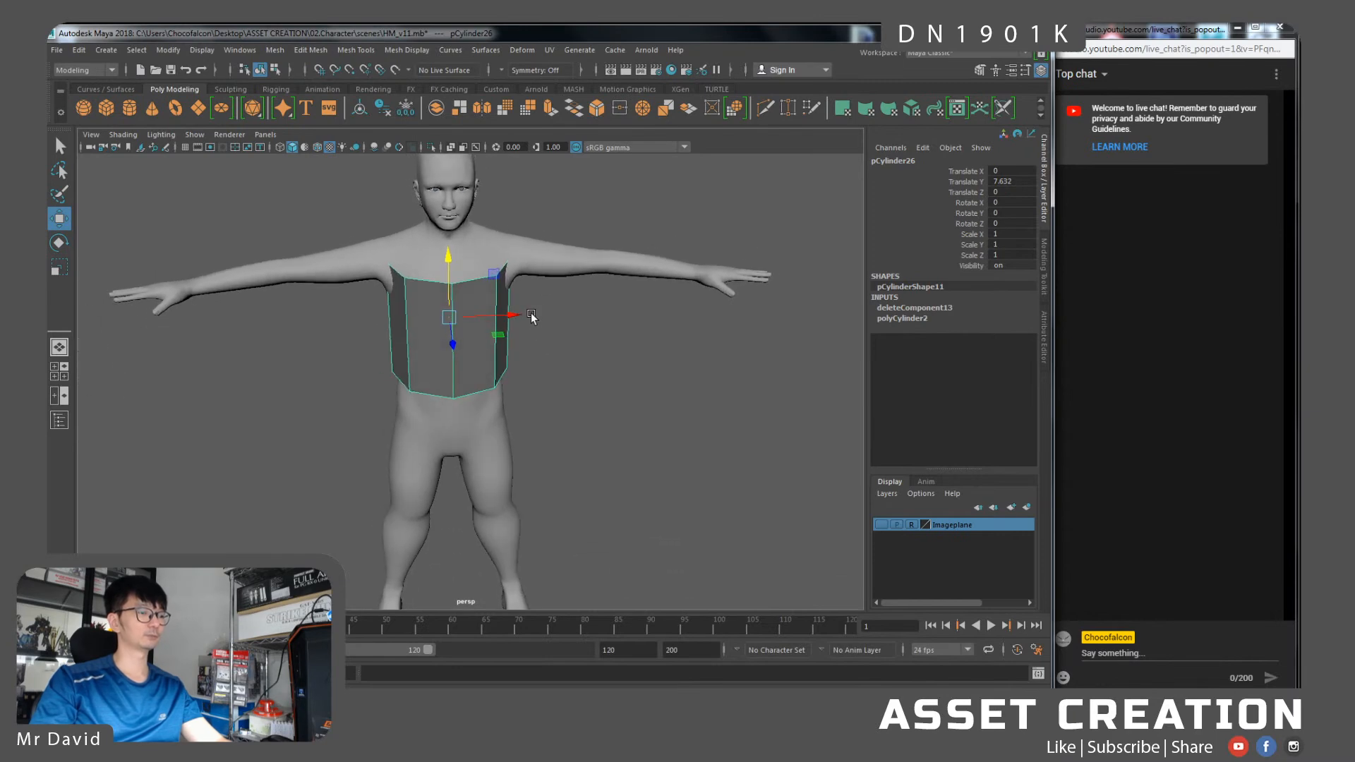
Scale the cylinder uniformly to about 1.089 and lower it to about 7.064 in Translate Y
key("r")
left_click_drag(449, 317, 350, 306)
key("w")
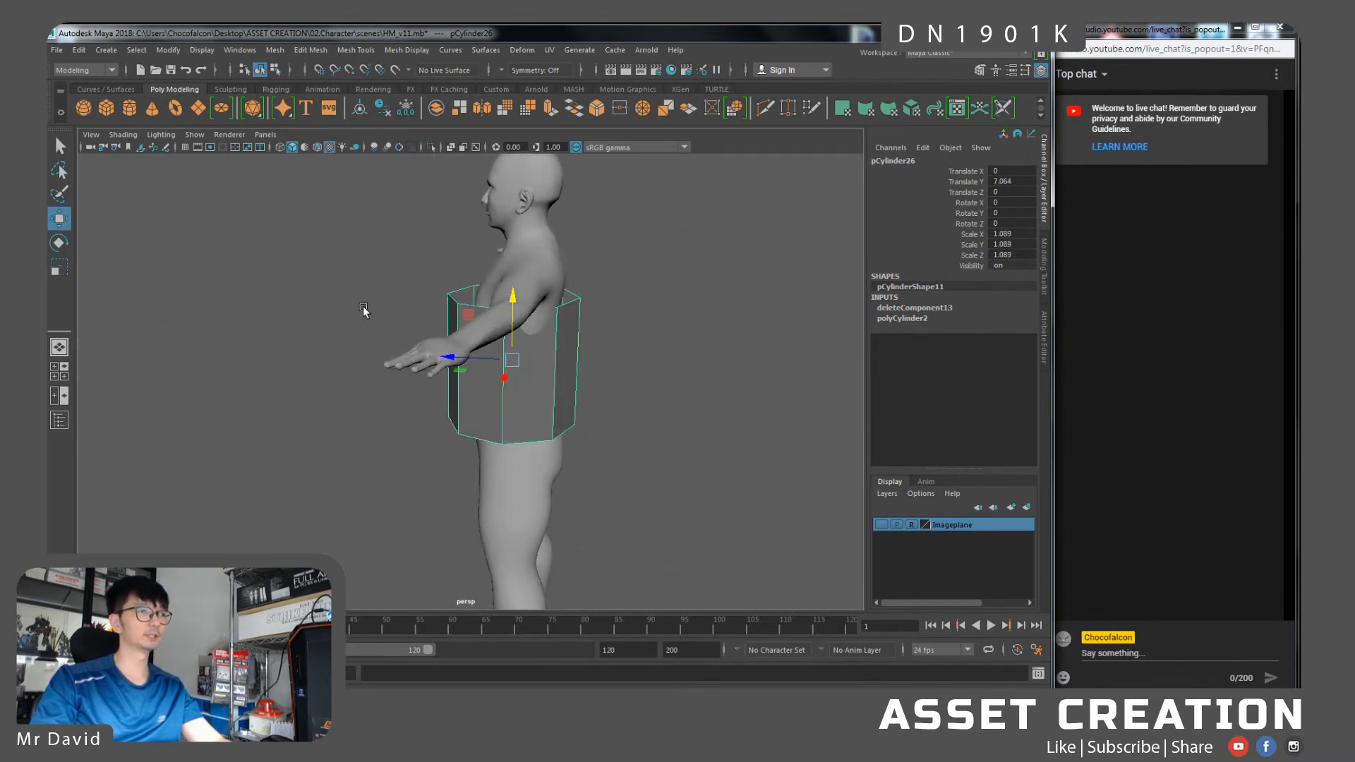
Extrude the cylinder's top edge loop upward to the character's neck height
left_click_drag(475, 351, 438, 341, "alt")
right_click_drag(438, 341, 439, 299)
left_click_drag(427, 310, 540, 332, "alt")
double_click(487, 345)
left_click_drag(498, 258, 506, 183, "shift")
left_click_drag(514, 303, 519, 318, "alt")
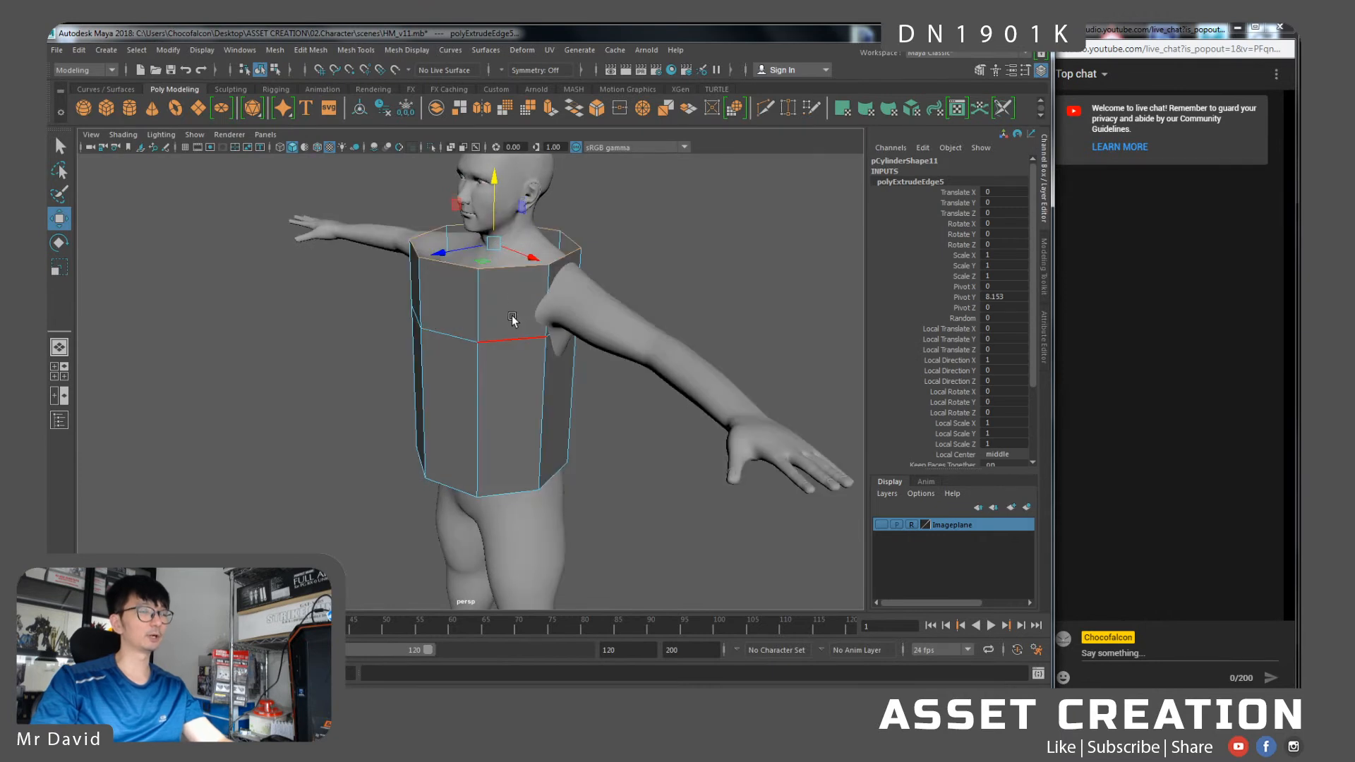
Scale the extruded top edge loop inward so it closes around the neck
key("r")
left_click_drag(492, 244, 520, 263)
key("w")
double_click(553, 340)
left_click_drag(536, 340, 482, 247, "alt")
double_click(478, 251)
mouse_move(469, 180)
left_mouse_down()
mouse_move(469, 200)
mouse_move(469, 182)
left_mouse_up()
key("r")
left_click_drag(468, 245, 443, 245)
Lower the neck edge loop to the base of the character's neck
right_click_drag(525, 272, 544, 275, "alt")
middle_click_drag(545, 275, 529, 423, "alt")
right_click_drag(529, 424, 566, 423, "alt")
left_click_drag(565, 424, 511, 407, "alt")
left_click_drag(453, 370, 480, 379, "alt")
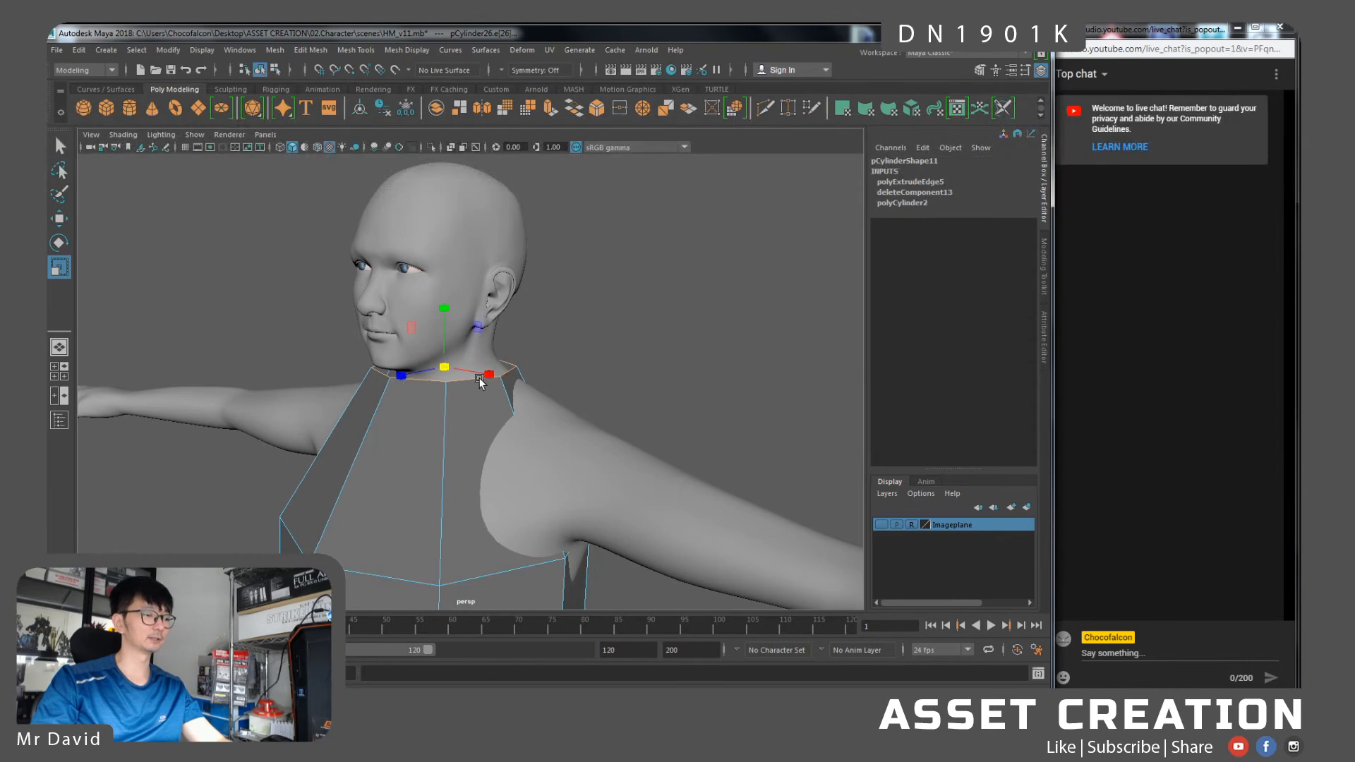
key("e")
key("w")
left_click_drag(440, 305, 444, 325)
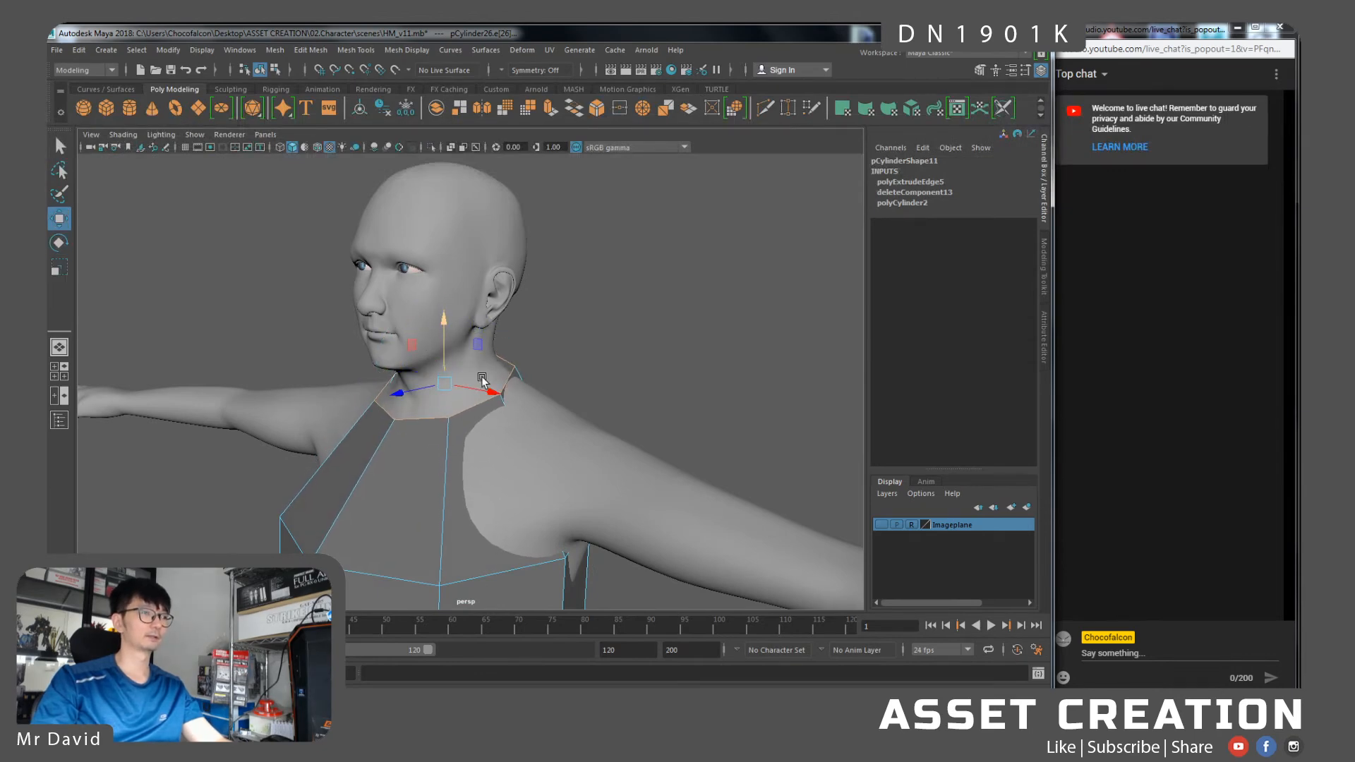
Connect the slanted upper-chest edges to insert a new edge loop between the collar and the chest
middle_click_drag(503, 467, 503, 341, "alt")
right_click_drag(502, 341, 465, 401, "alt")
left_click_drag(465, 401, 423, 372, "alt")
left_click(423, 373)
left_click(502, 376, "shift")
right_click_drag(503, 376, 479, 367, "shift")
Scale the new upper-chest edge loop outward over the shoulders and lower it slightly
double_click(477, 362)
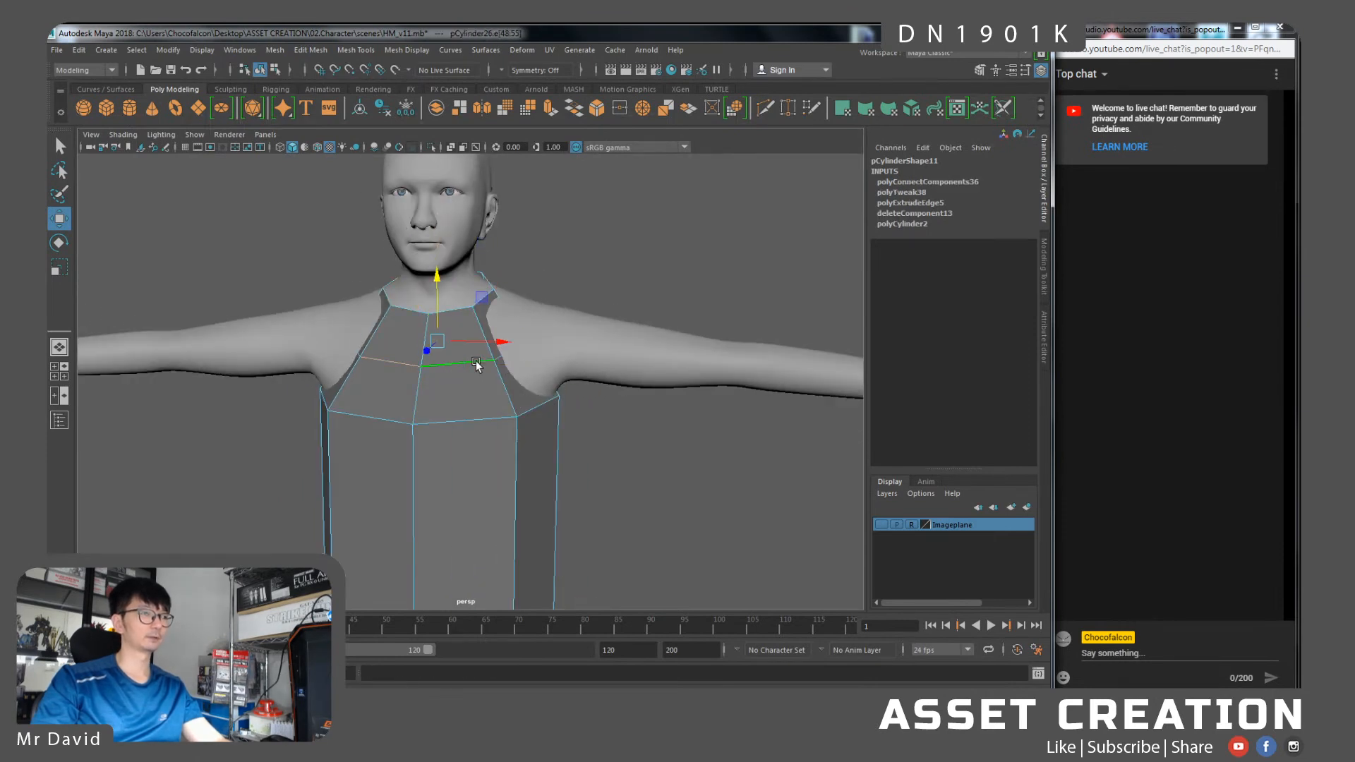
key("r")
left_click_drag(475, 361, 511, 379, "alt")
left_click_drag(437, 342, 499, 365)
key("w")
mouse_move(438, 295)
left_mouse_down()
mouse_move(437, 269)
mouse_move(439, 315)
left_mouse_up()
key("e")
Select the side edges of the upper loop at both shoulders and move them down
left_click_drag(525, 319, 561, 315, "alt")
key("q")
left_click(561, 315, "shift")
key("w")
left_click_drag(366, 339, 566, 330, "alt")
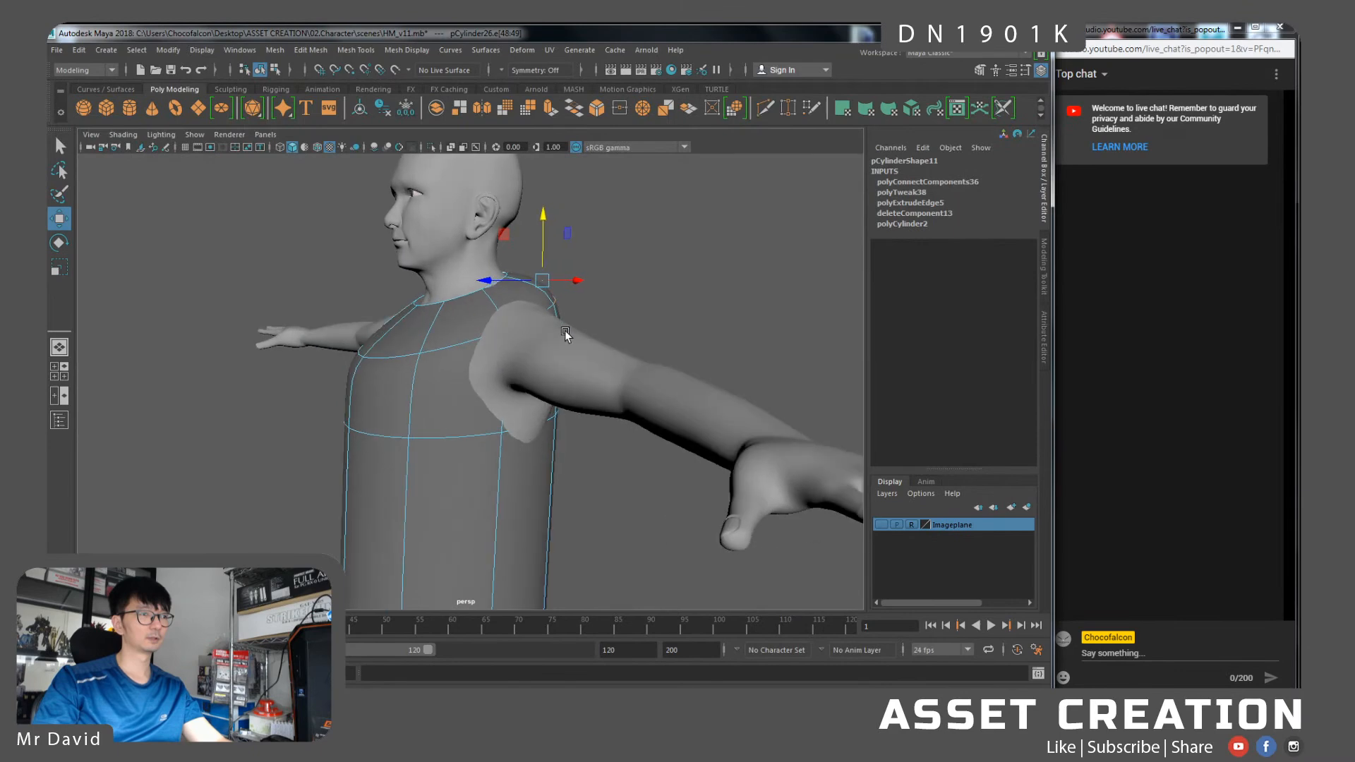
left_click_drag(547, 236, 557, 349)
right_click_drag(539, 312, 517, 311)
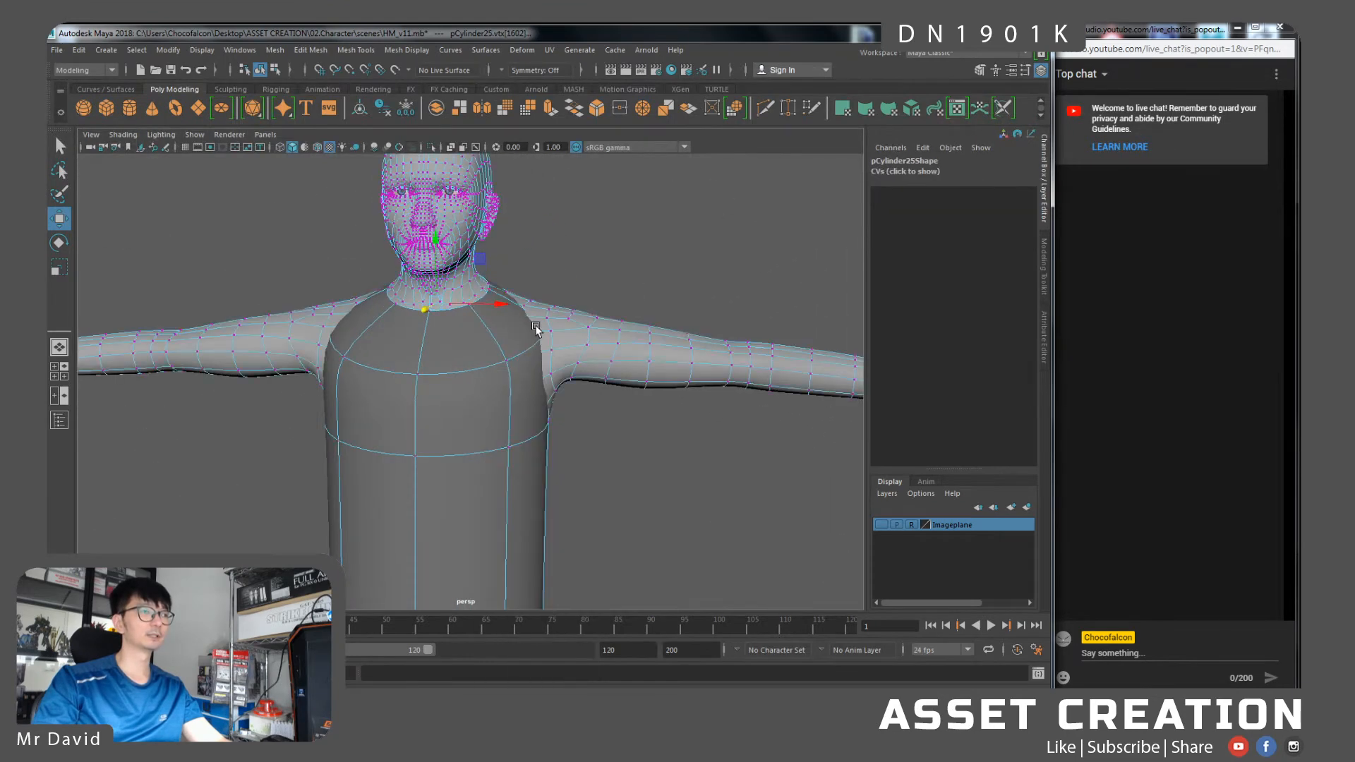
left_click_drag(525, 324, 548, 324, "alt")
key("ctrl+z")
Raise the outermost vertices at both shoulders of the garment and scale them wider along X
right_click_drag(531, 340, 460, 326)
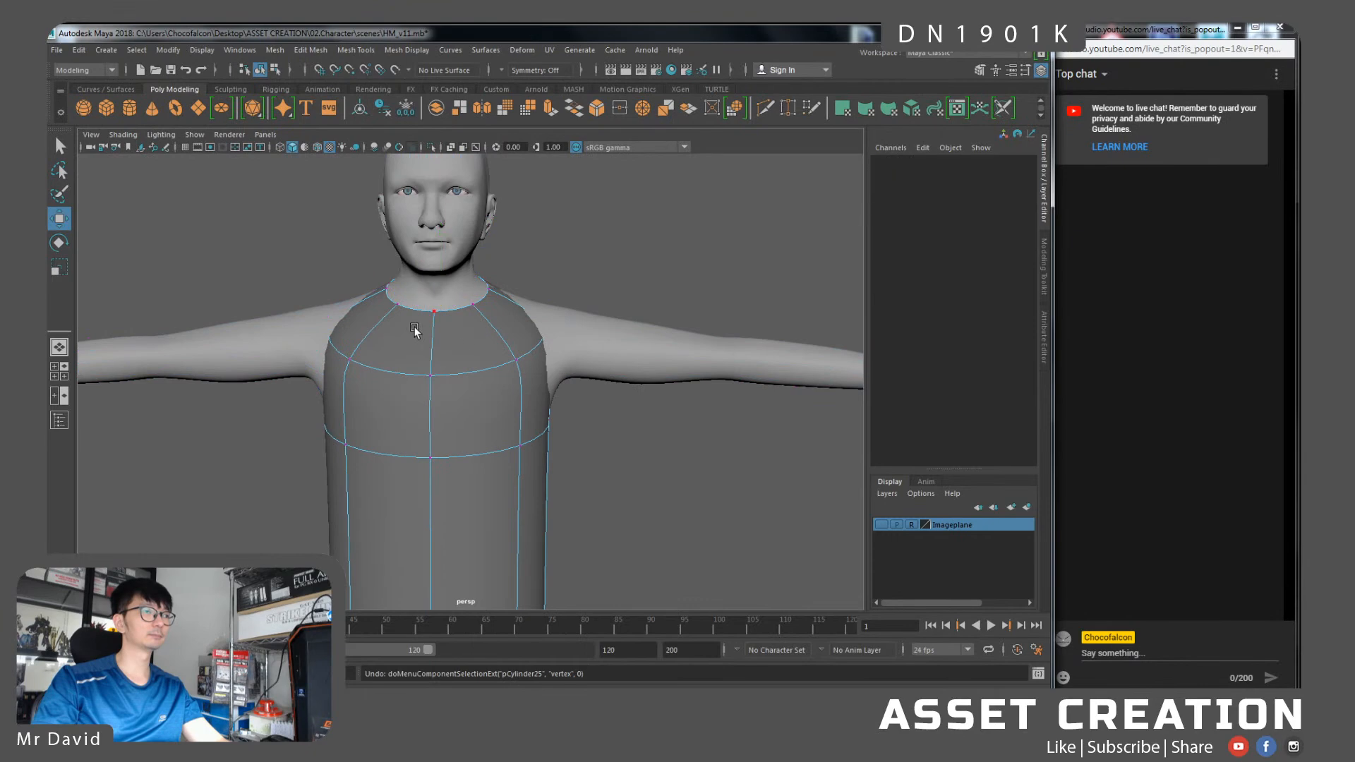
left_click(319, 322)
left_click_drag(556, 319, 535, 331, "shift")
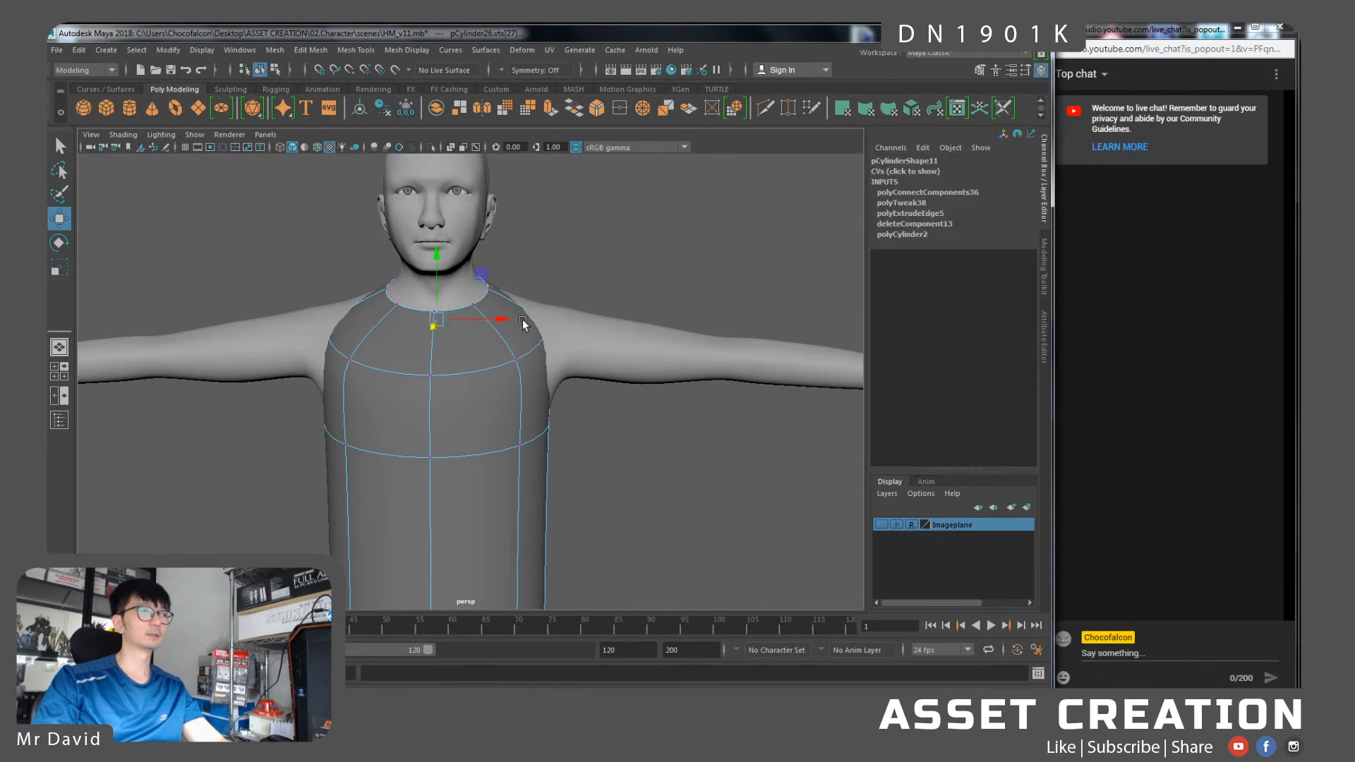
left_click_drag(442, 270, 442, 244)
key("r")
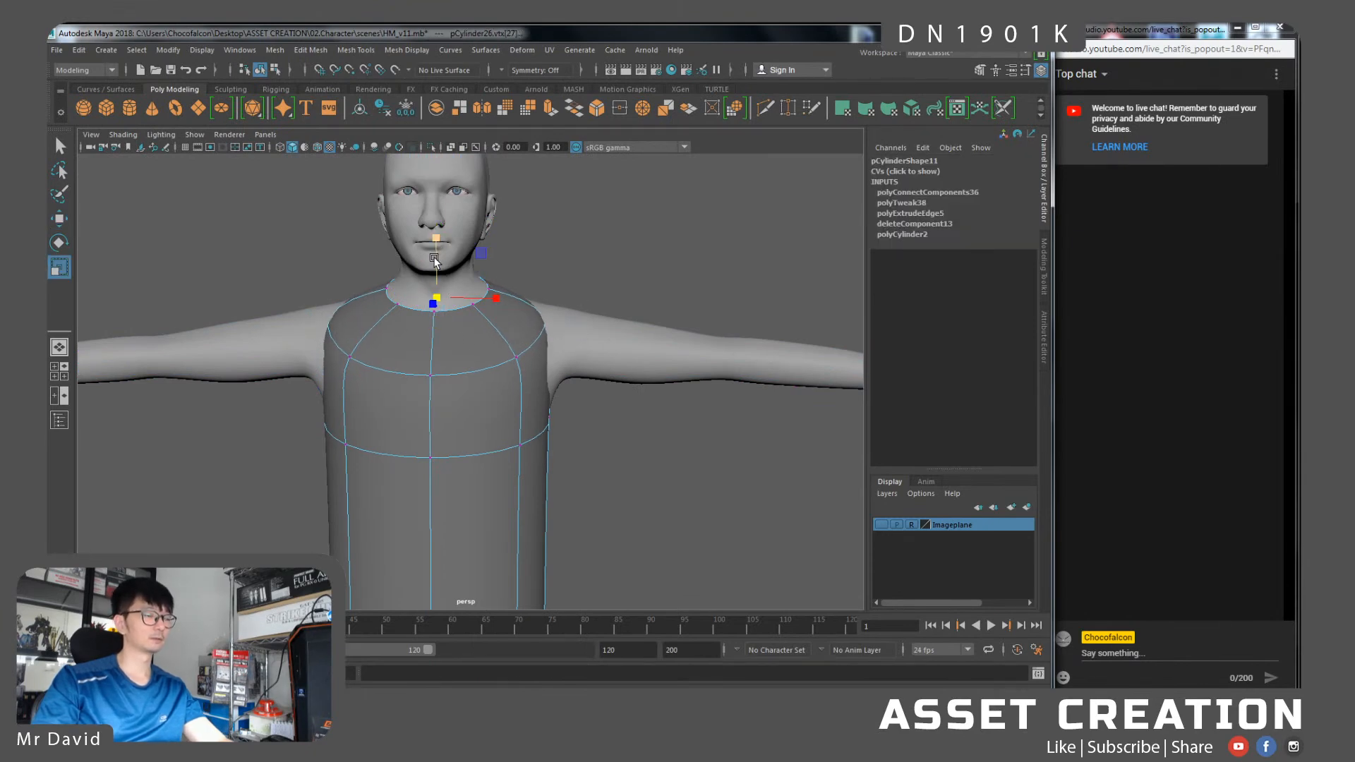
left_click_drag(494, 311, 514, 307)
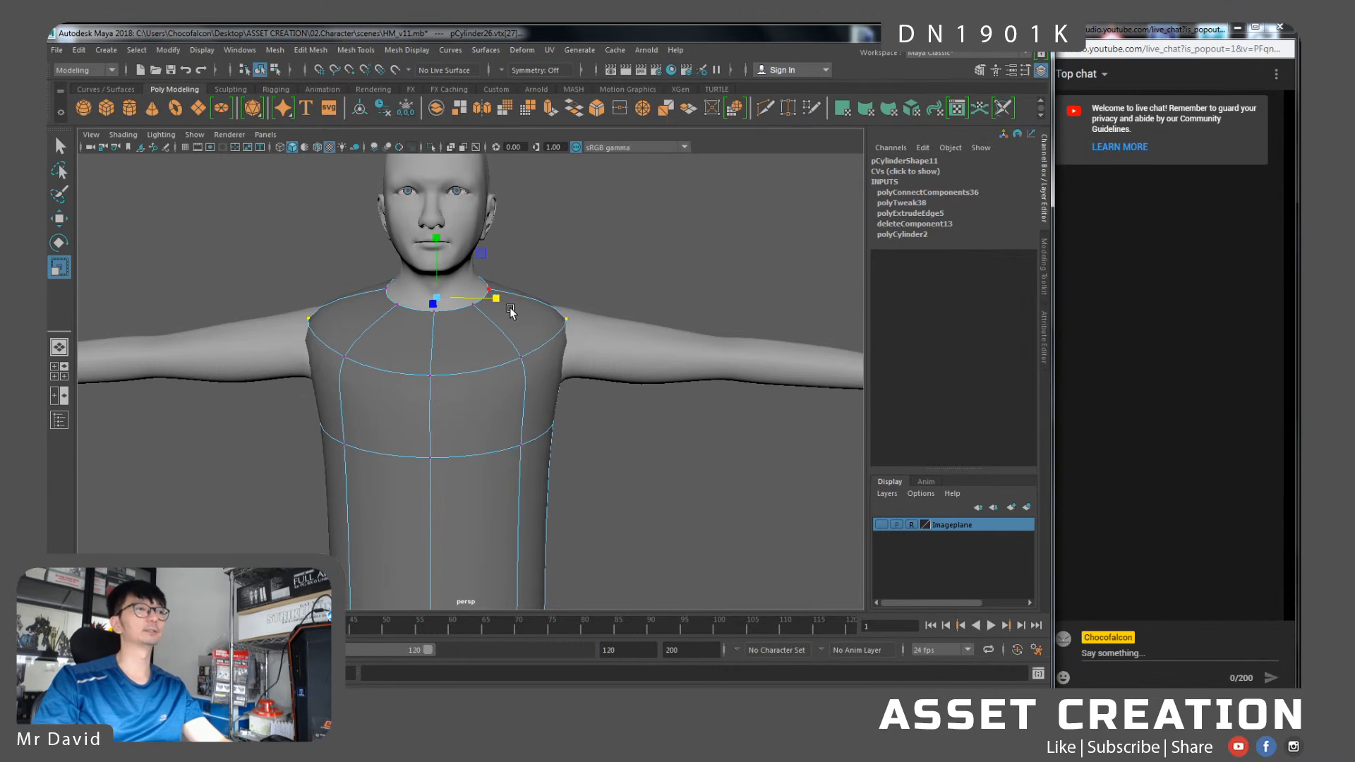
key("w")
left_click_drag(624, 333, 505, 353, "alt")
left_click(536, 341)
left_click_drag(646, 342, 499, 388, "alt")
left_click(604, 353, "shift")
key("r")
key("w")
left_click(490, 388)
double_click(490, 388)
left_click_drag(377, 390, 467, 384, "alt")
Connect the garment's vertical side edges to insert an edge loop midway between the chest and the hem
right_click_drag(463, 337, 463, 340)
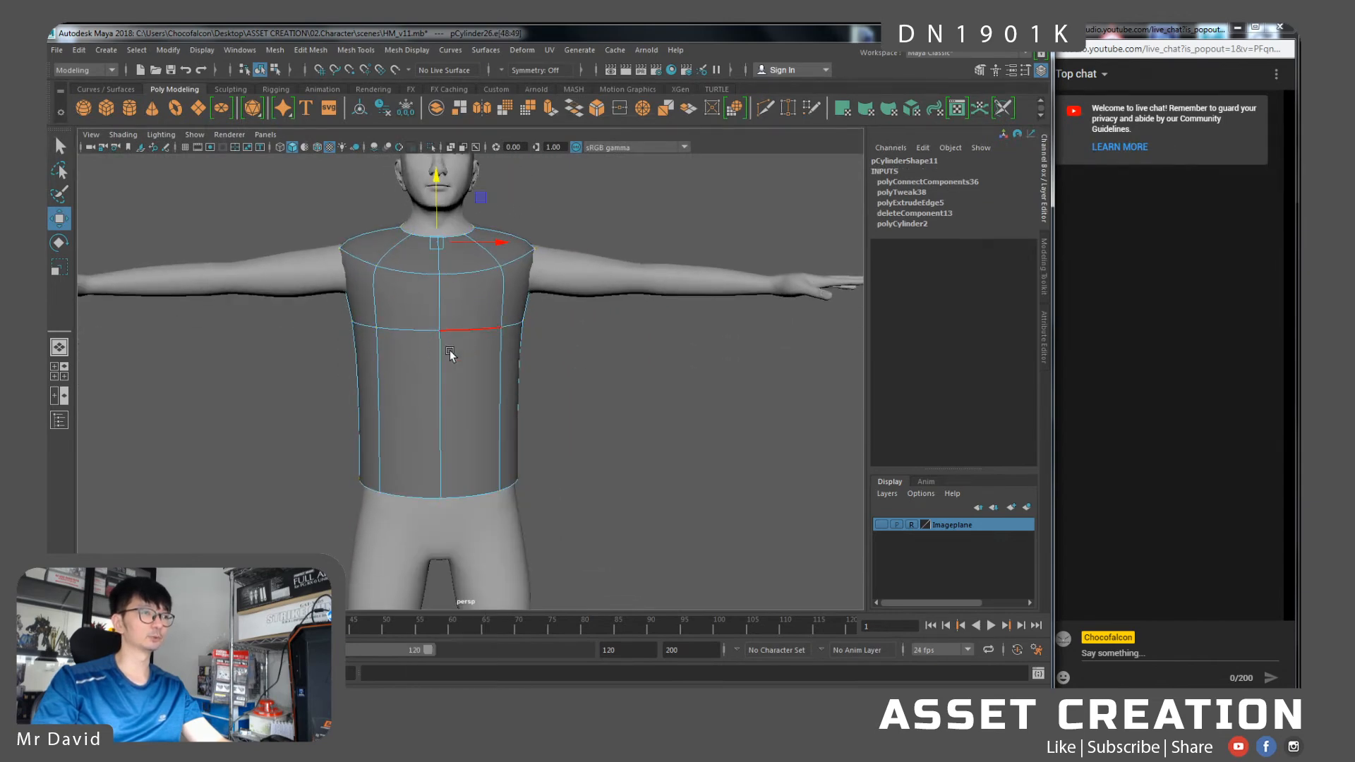
left_click_drag(701, 402, 546, 395, "alt")
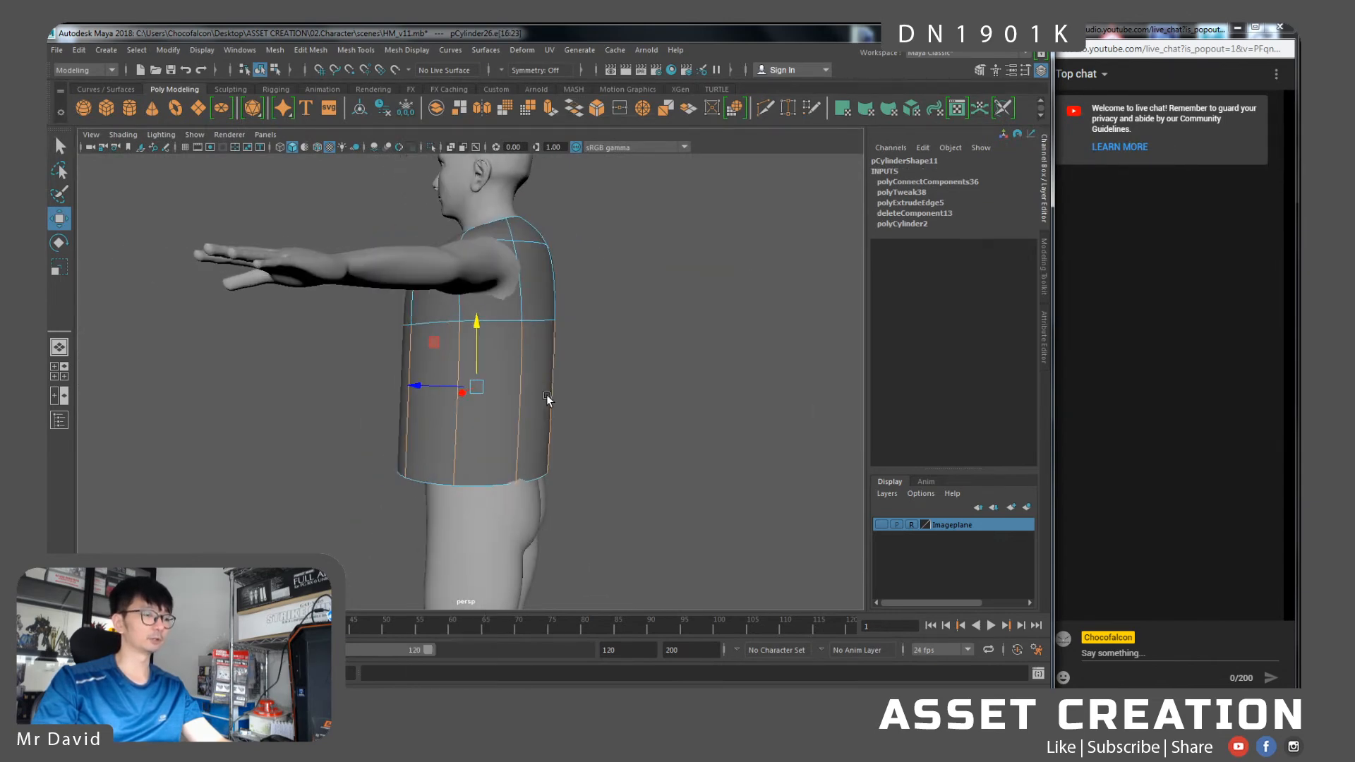
key("g")
mouse_move(464, 391)
left_mouse_down("alt")
mouse_move(527, 395)
mouse_move(372, 387)
mouse_move(479, 405)
left_mouse_up("alt")
double_click(467, 403)
Move the front torso vertices from the chest down to the hem along Z, closer to the body
right_click_drag(408, 356, 369, 357)
left_click_drag(451, 399, 396, 400, "alt")
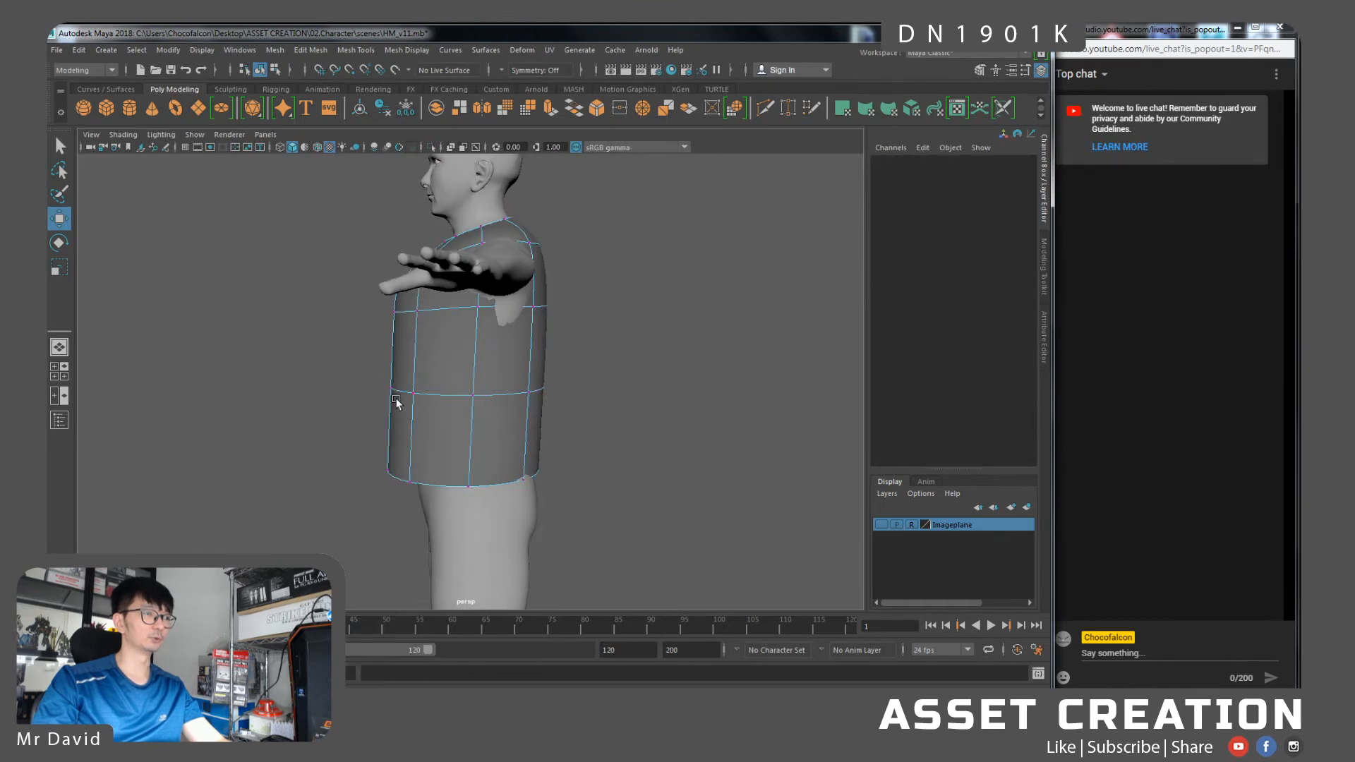
left_click_drag(384, 333, 417, 471)
left_click_drag(357, 395, 437, 352)
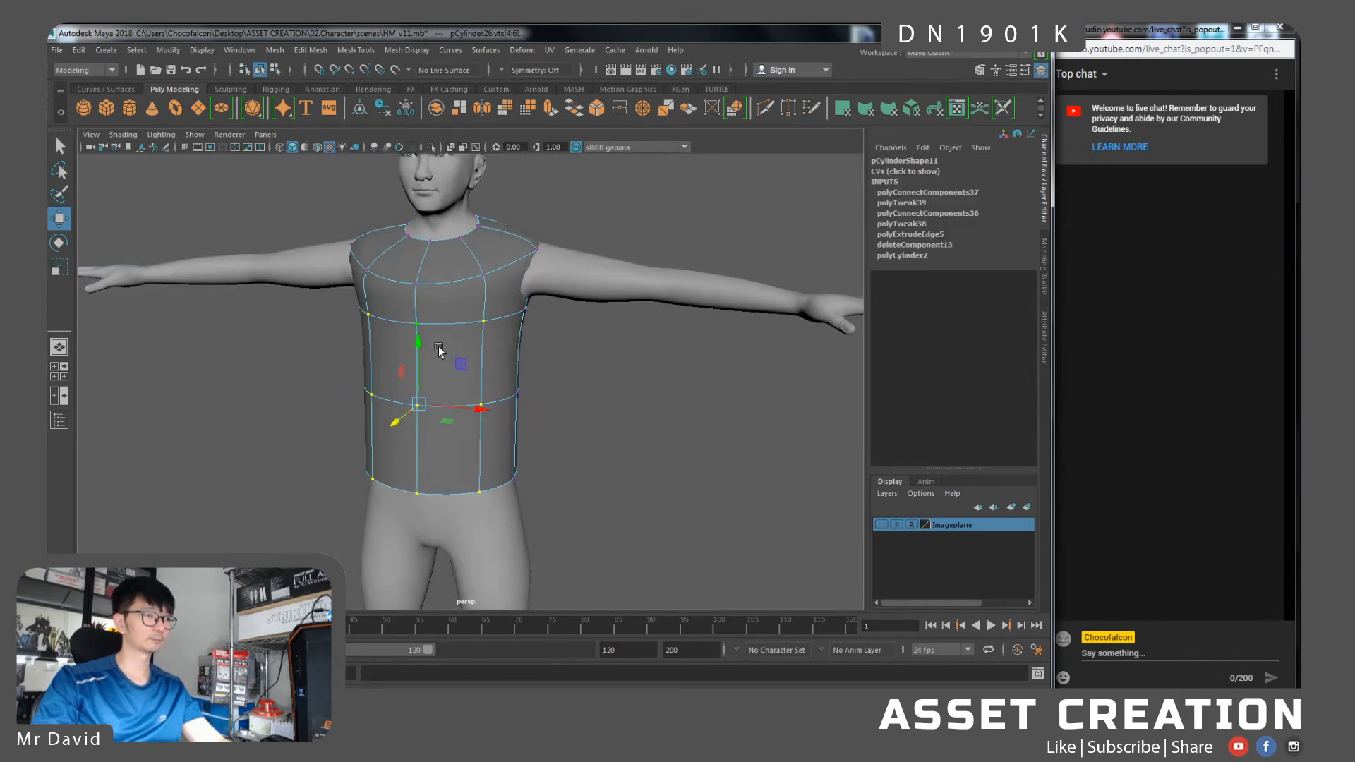
Select the vertices of the chest edge loop and adjust their height
key("q")
left_click(434, 327)
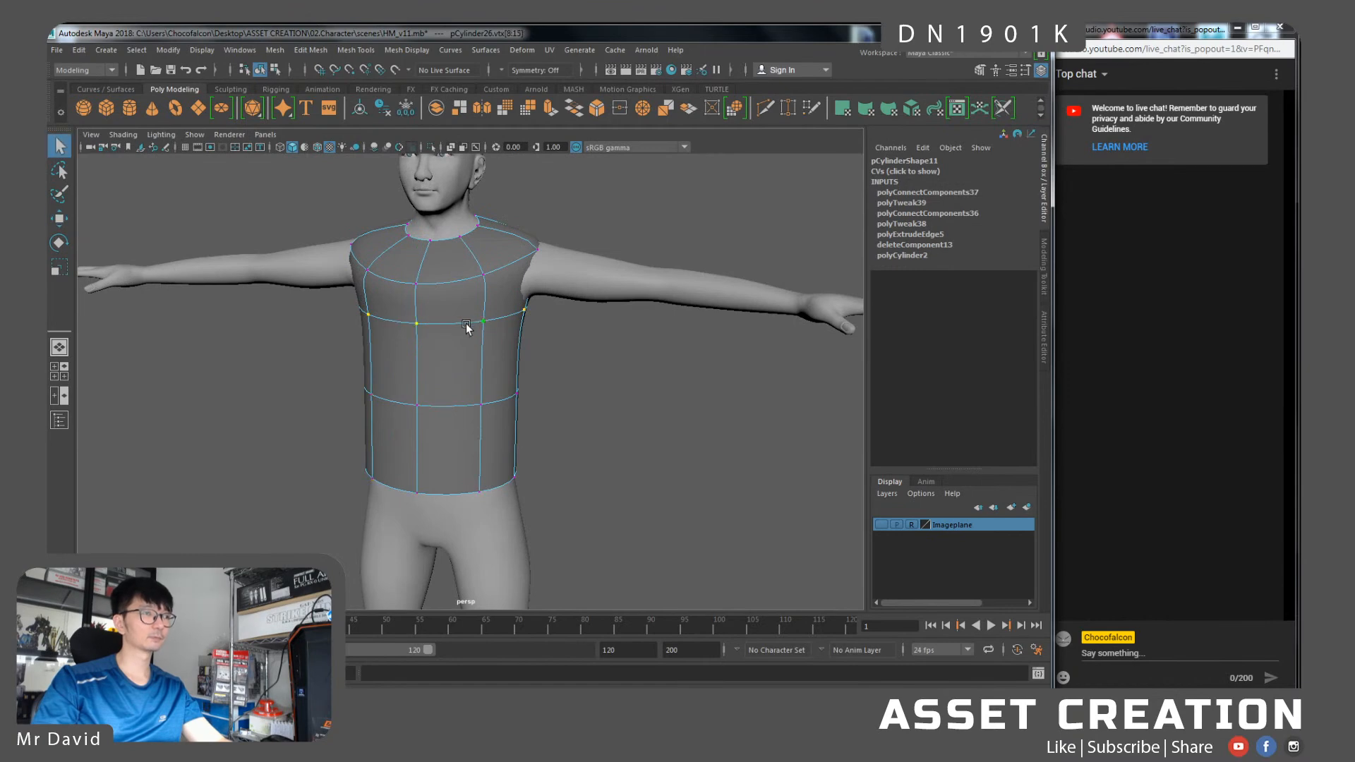
key("w")
left_click_drag(442, 267, 474, 262)
Select the vertices of the edge loop below the collar and lower them slightly in smooth preview
key("1")
left_click(419, 283)
double_click(497, 273, "shift")
key("3")
left_click_drag(437, 205, 441, 217)
left_click_drag(480, 284, 320, 290, "alt")
right_click(479, 296)
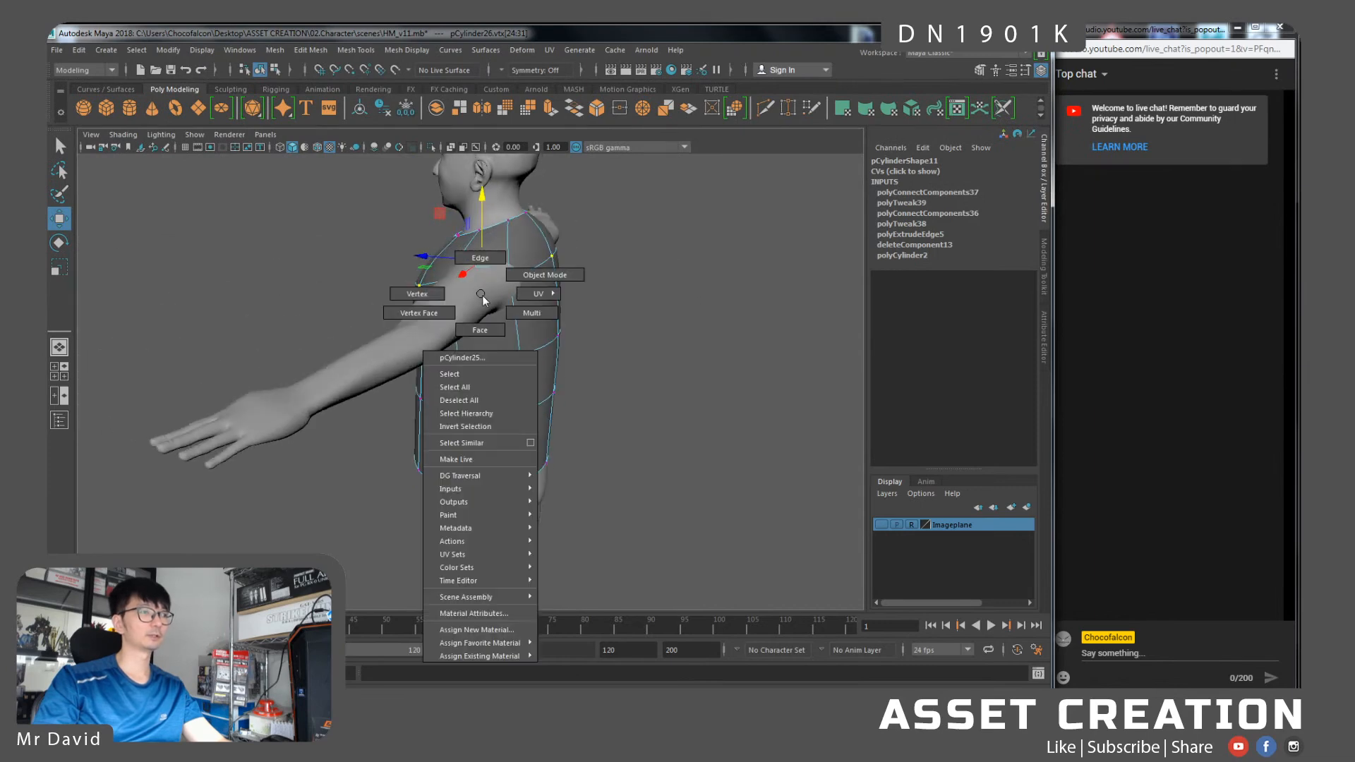
right_click_drag(483, 325, 485, 330)
left_click(502, 332)
left_click_drag(500, 334, 513, 290, "alt")
key("ctrl+z")
Extrude the garment's side faces at the shoulder outward along the arm into a short sleeve with an open end
key("1")
right_click_drag(513, 289, 532, 340)
left_click(537, 318)
left_click(525, 336)
left_click(429, 304, "shift")
left_click_drag(430, 309, 695, 296, "alt")
key("r")
key("w")
left_click(690, 312)
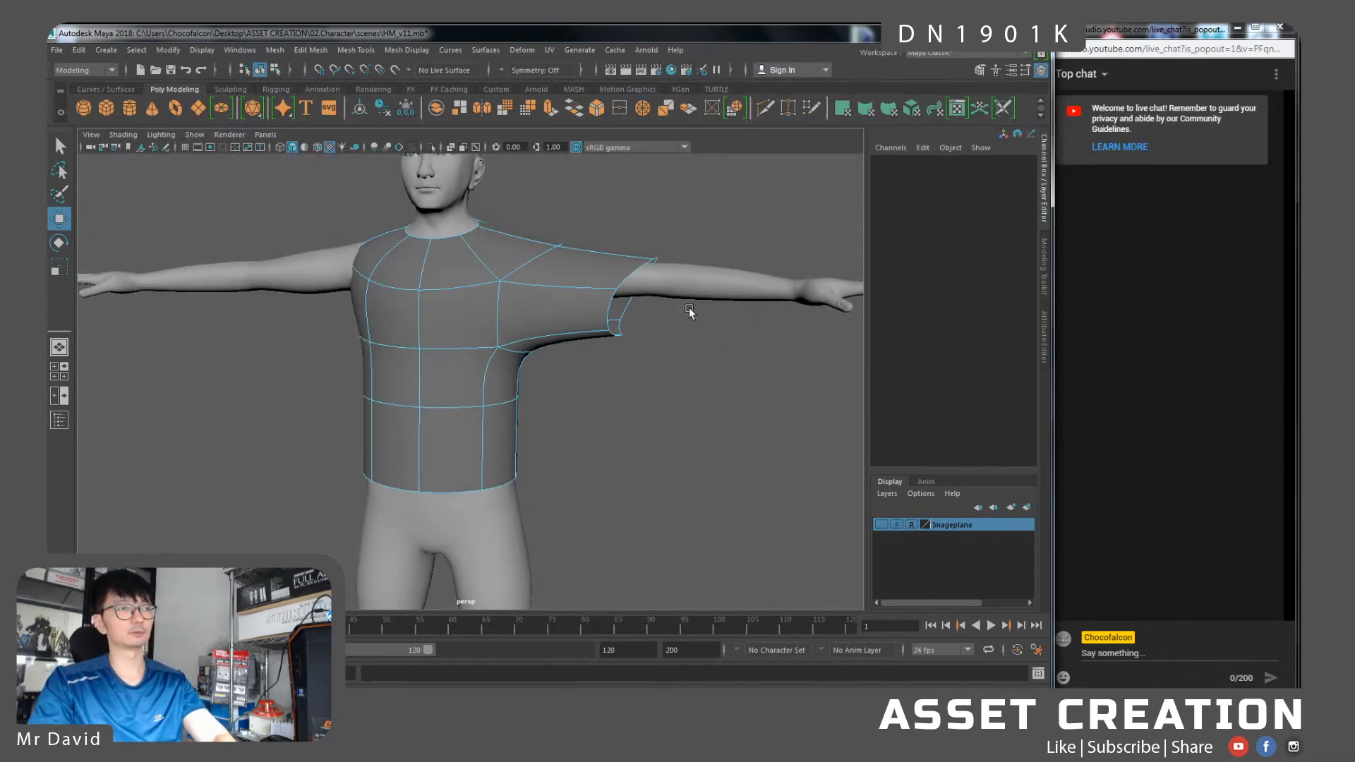
Select the border edge loop of the sleeve opening and scale it flat along X
right_click_drag(630, 282, 637, 250)
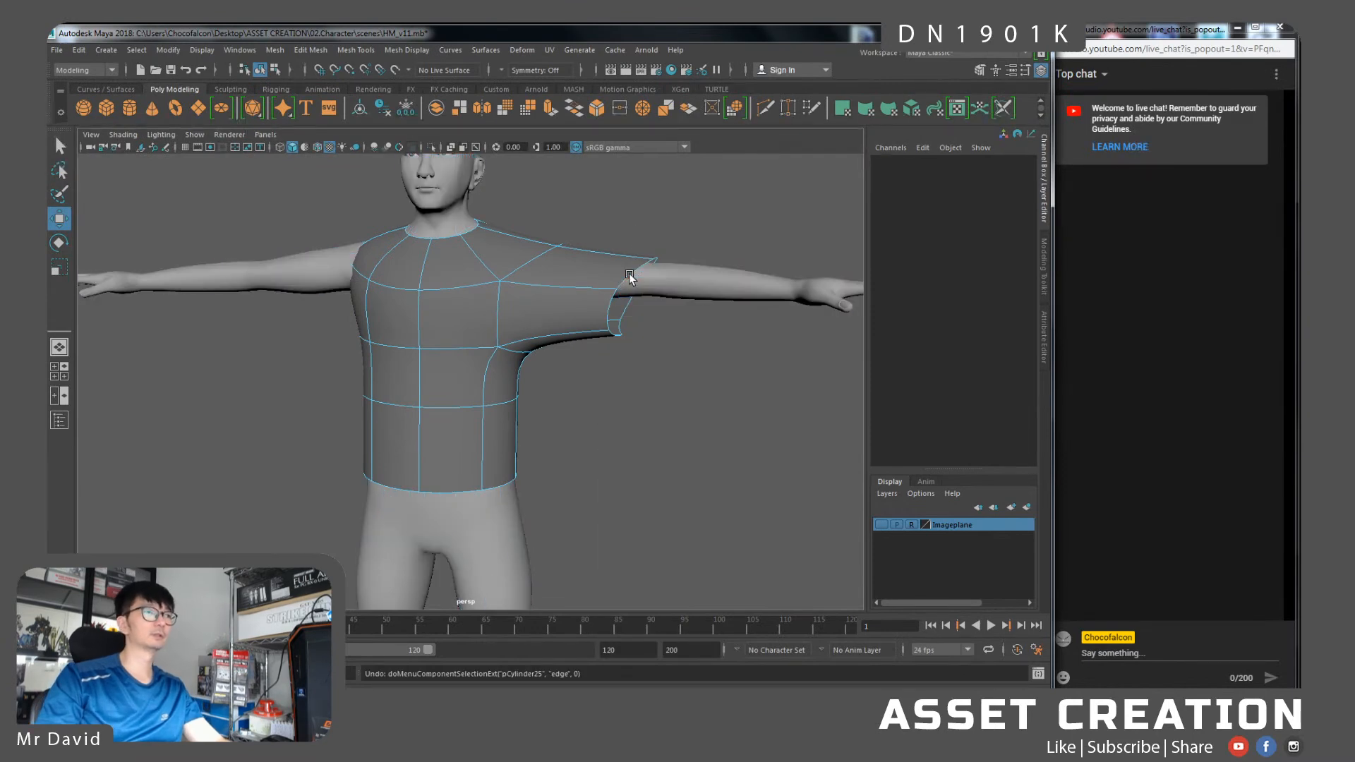
left_click(629, 278)
key("r")
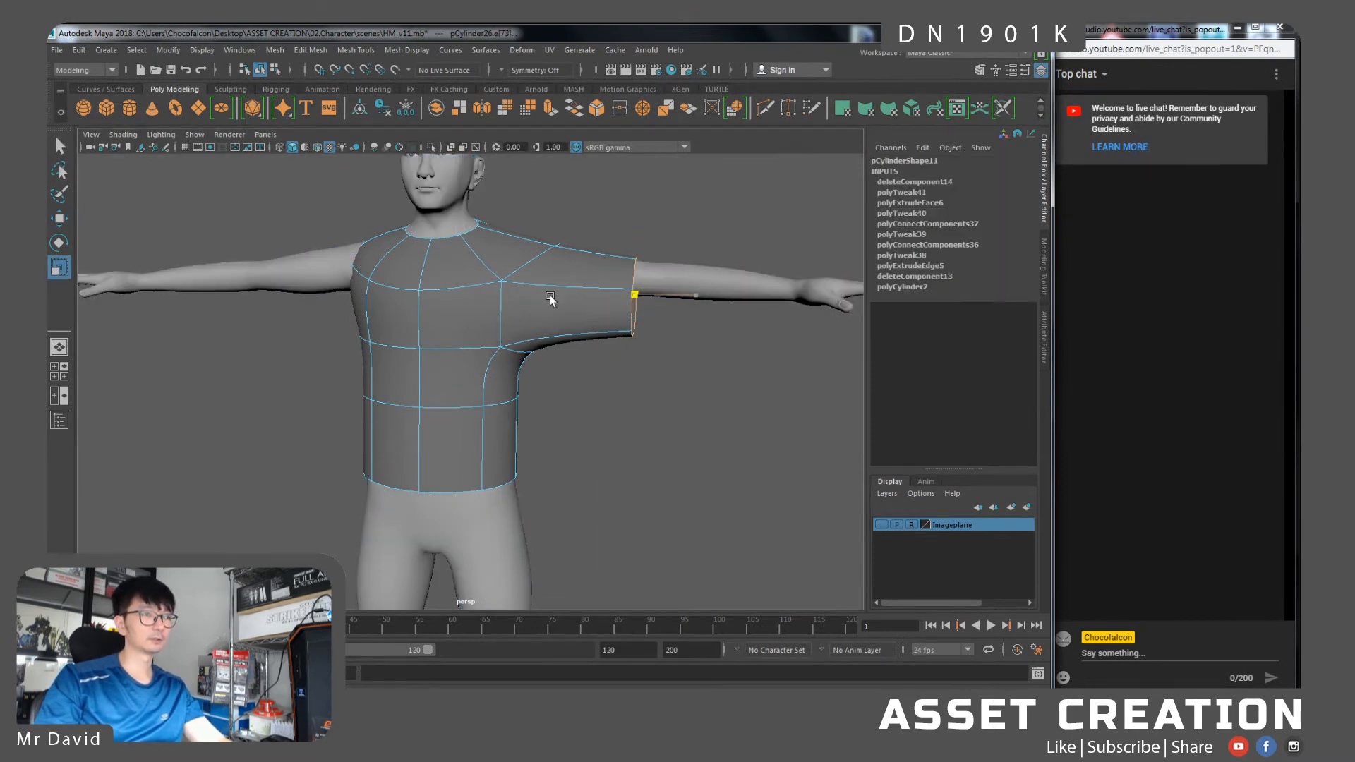
key("w")
Apply Circularize Components to the border edges of the sleeve opening
left_click_drag(636, 296, 536, 314, "alt")
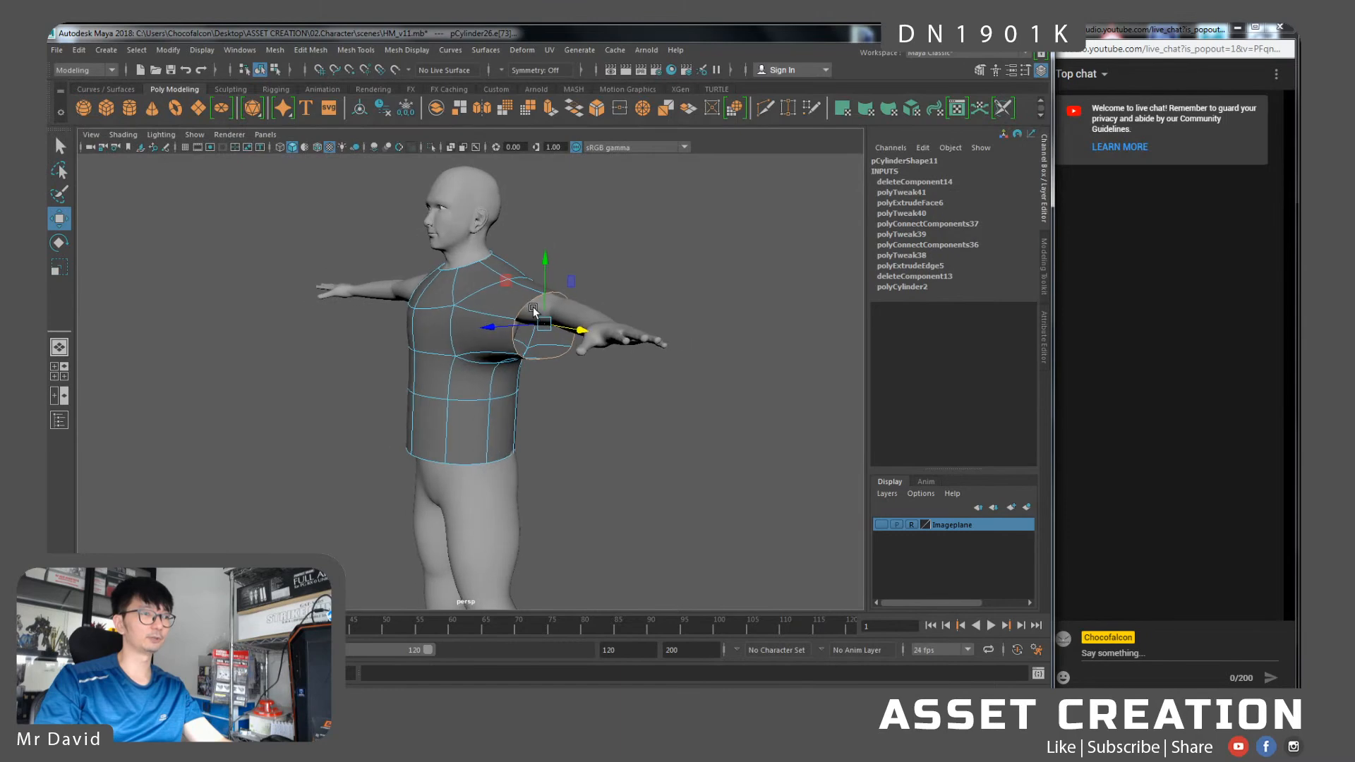
right_click_drag(536, 314, 559, 362, "alt")
middle_click_drag(559, 362, 531, 422, "alt")
right_click_drag(531, 422, 549, 436, "alt")
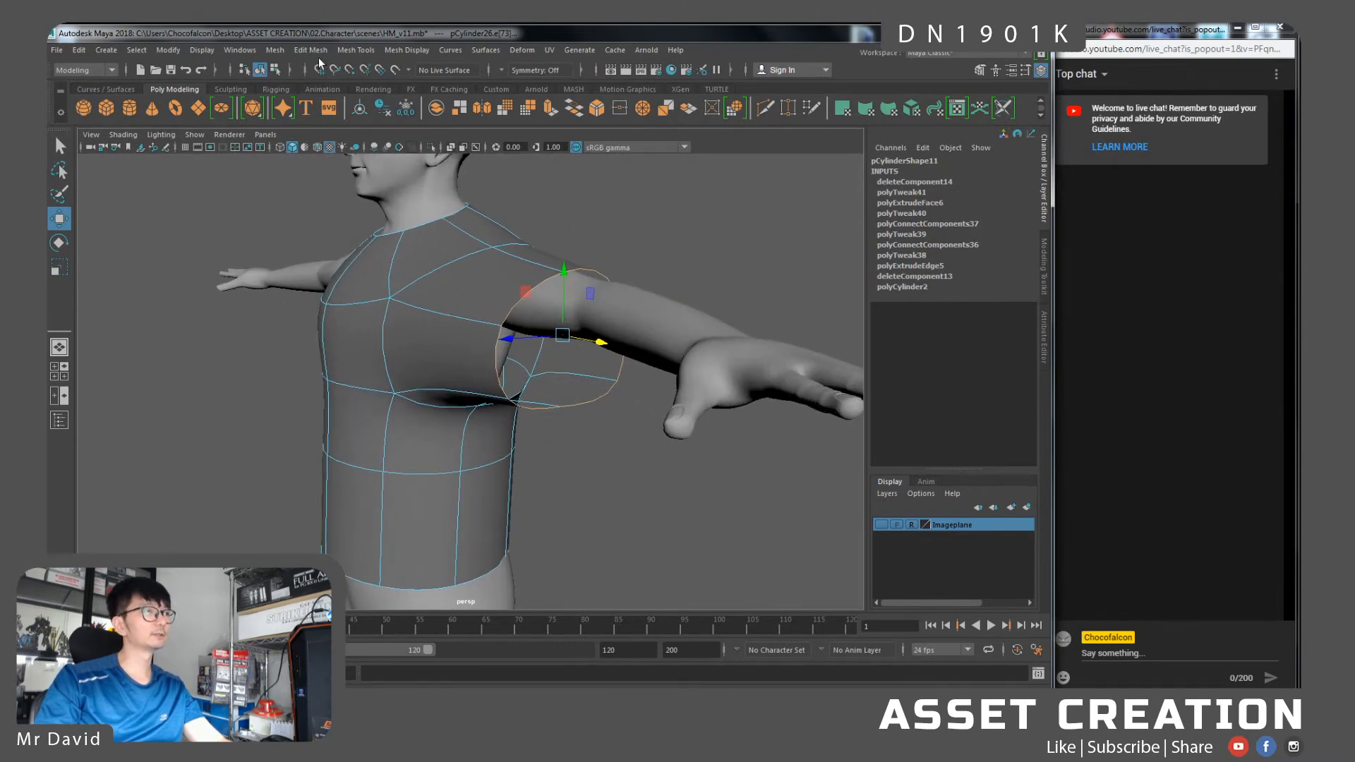
right_click(558, 269, "shift")
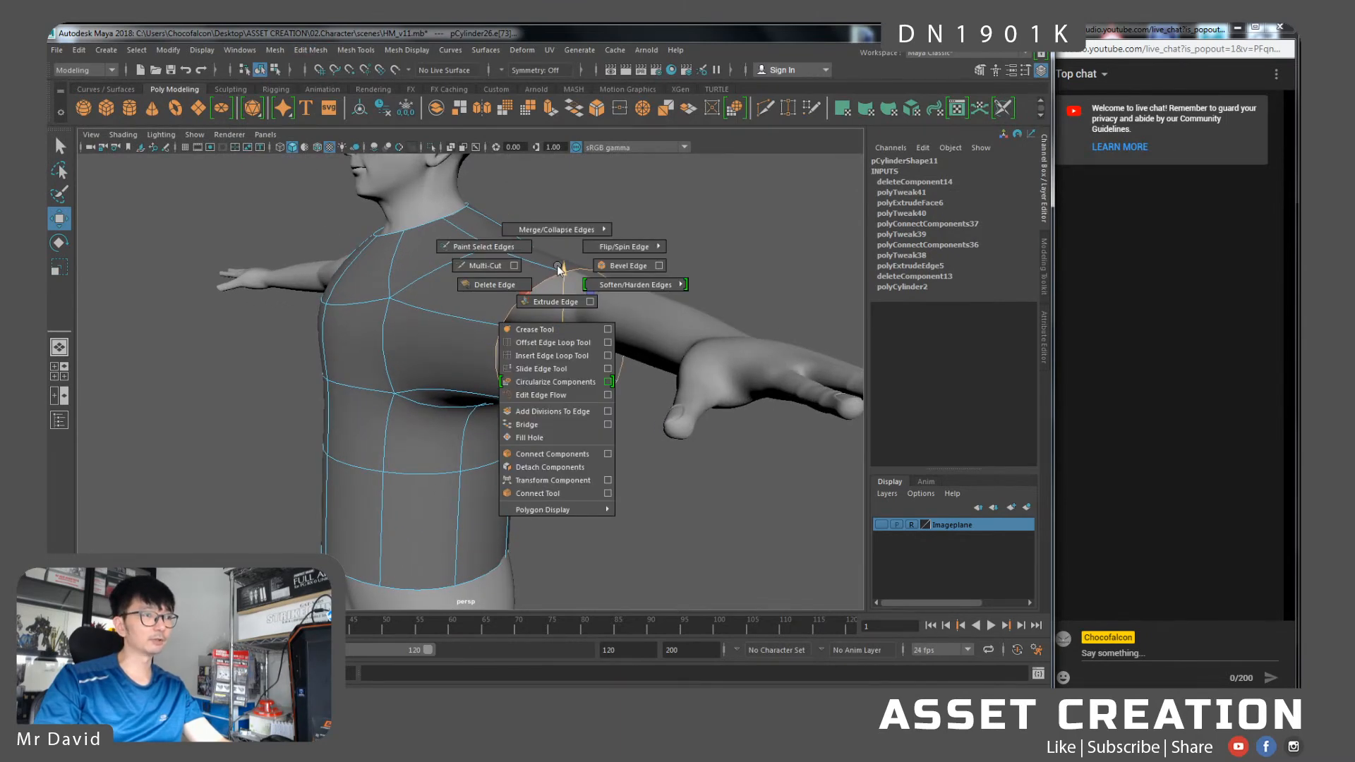
left_click(556, 383)
Select the edges around the armhole on the front, back and underside, and circularize them too
left_click_drag(529, 344, 565, 348, "alt")
left_click(484, 280)
left_click(421, 342, "shift")
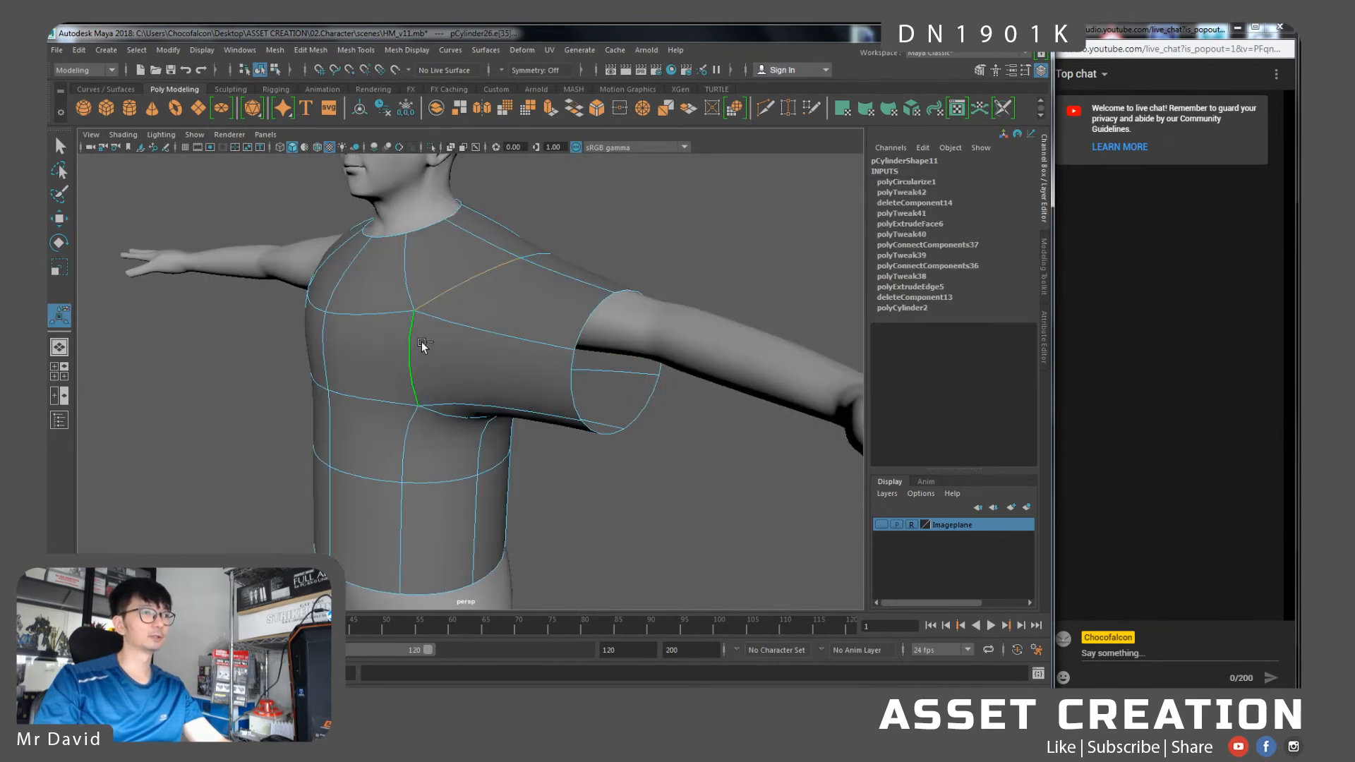
left_click_drag(642, 291, 546, 300, "alt")
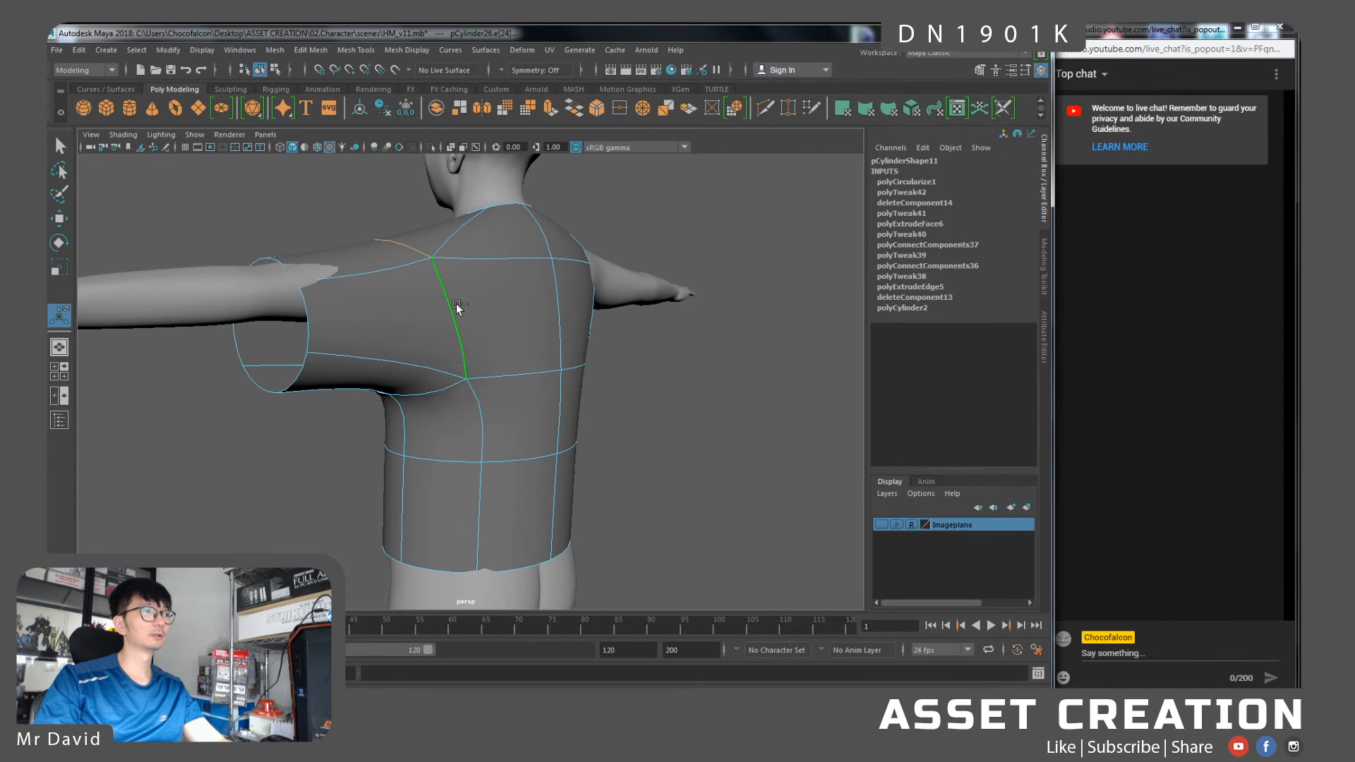
left_click(452, 388, "shift")
left_click_drag(384, 408, 491, 328, "alt")
left_click(422, 373, "shift")
key("g")
Adjust the edges around the armhole and over the shoulder, working on the unsmoothed mesh
key("w")
key("r")
key("w")
right_click_drag(548, 381, 503, 385, "alt")
left_click_drag(502, 385, 568, 398, "alt")
middle_click_drag(568, 398, 567, 379, "alt")
key("1")
left_click_drag(542, 344, 409, 346, "alt")
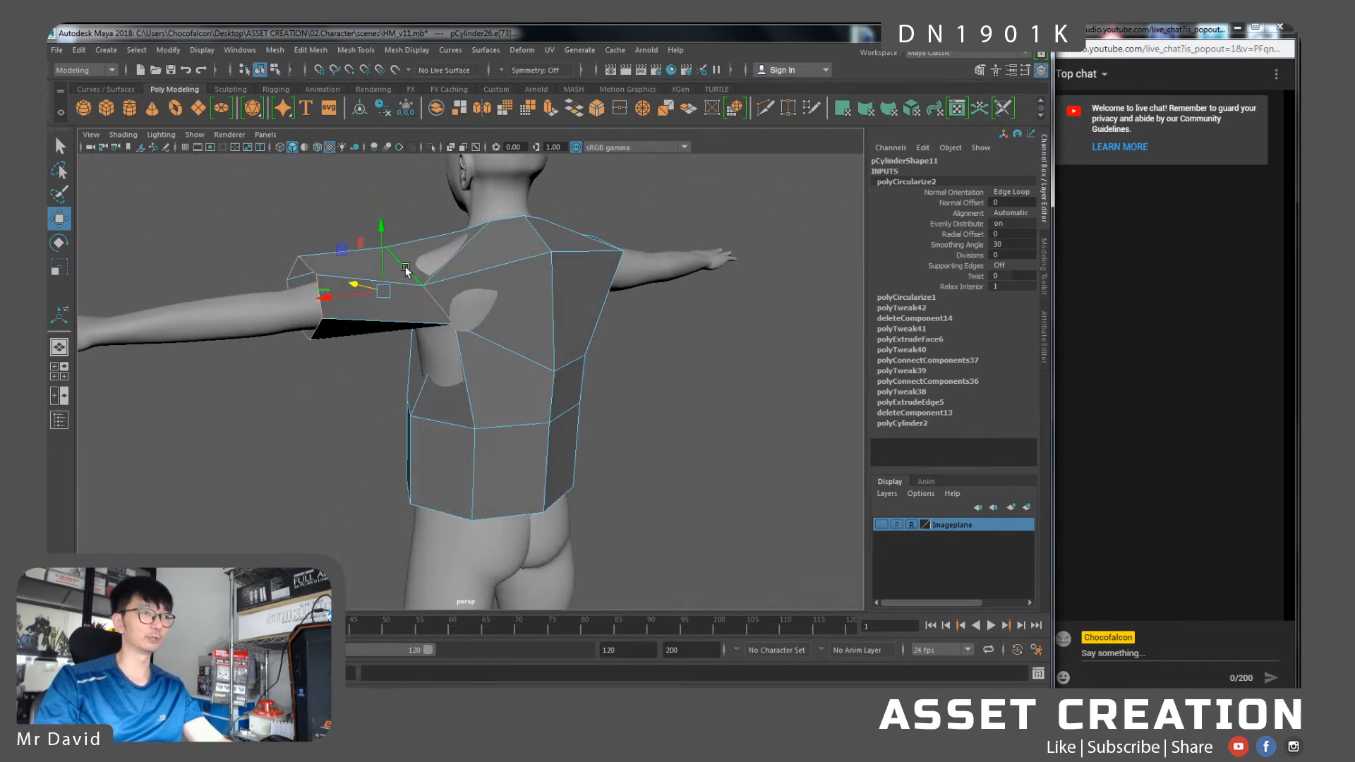
left_click(409, 272)
left_click_drag(435, 302, 575, 379, "alt")
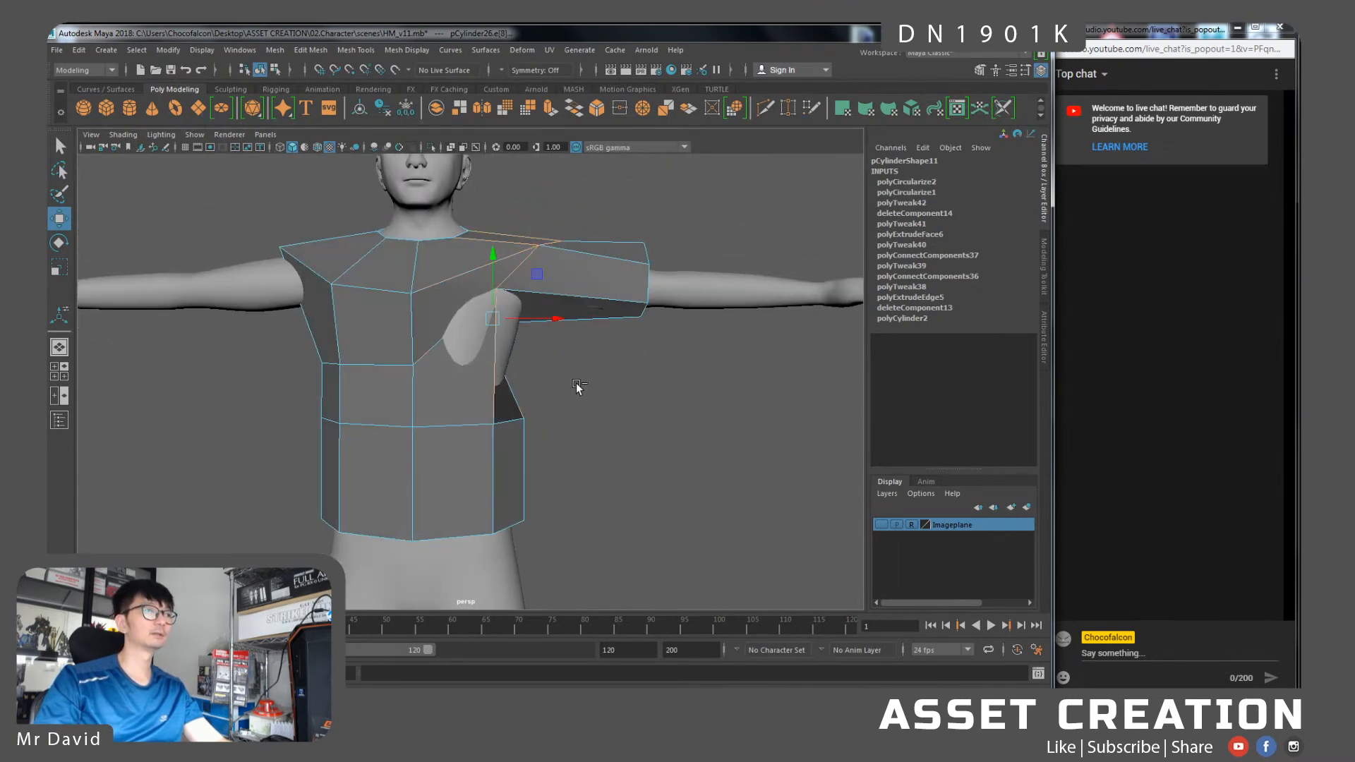
key("r")
left_click_drag(571, 280, 483, 275, "alt")
mouse_move(567, 302)
left_mouse_down("alt")
mouse_move(448, 296)
mouse_move(563, 308)
left_mouse_up("alt")
Detach the garment along its vertical centre edge loop and delete the half without the sleeve
left_click_drag(410, 359, 499, 248, "alt")
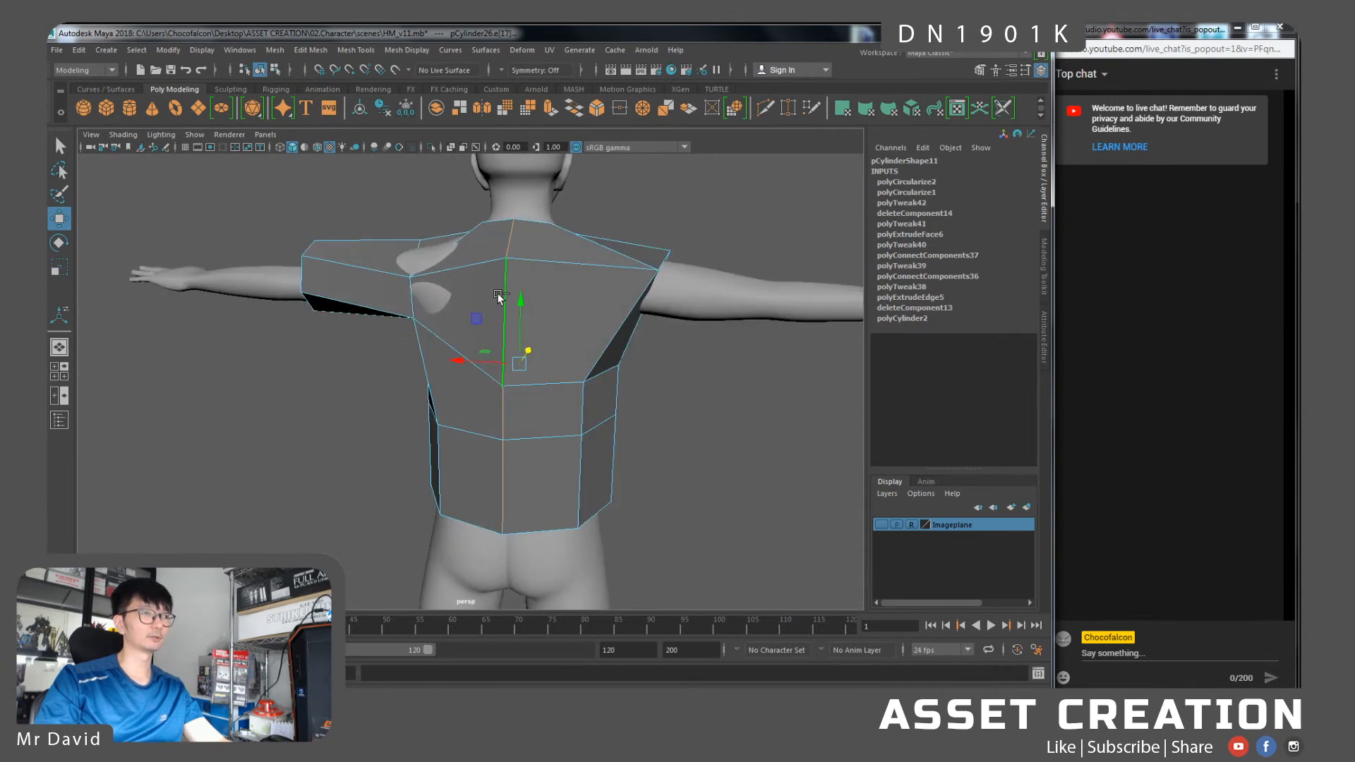
right_click_drag(511, 282, 508, 479, "shift")
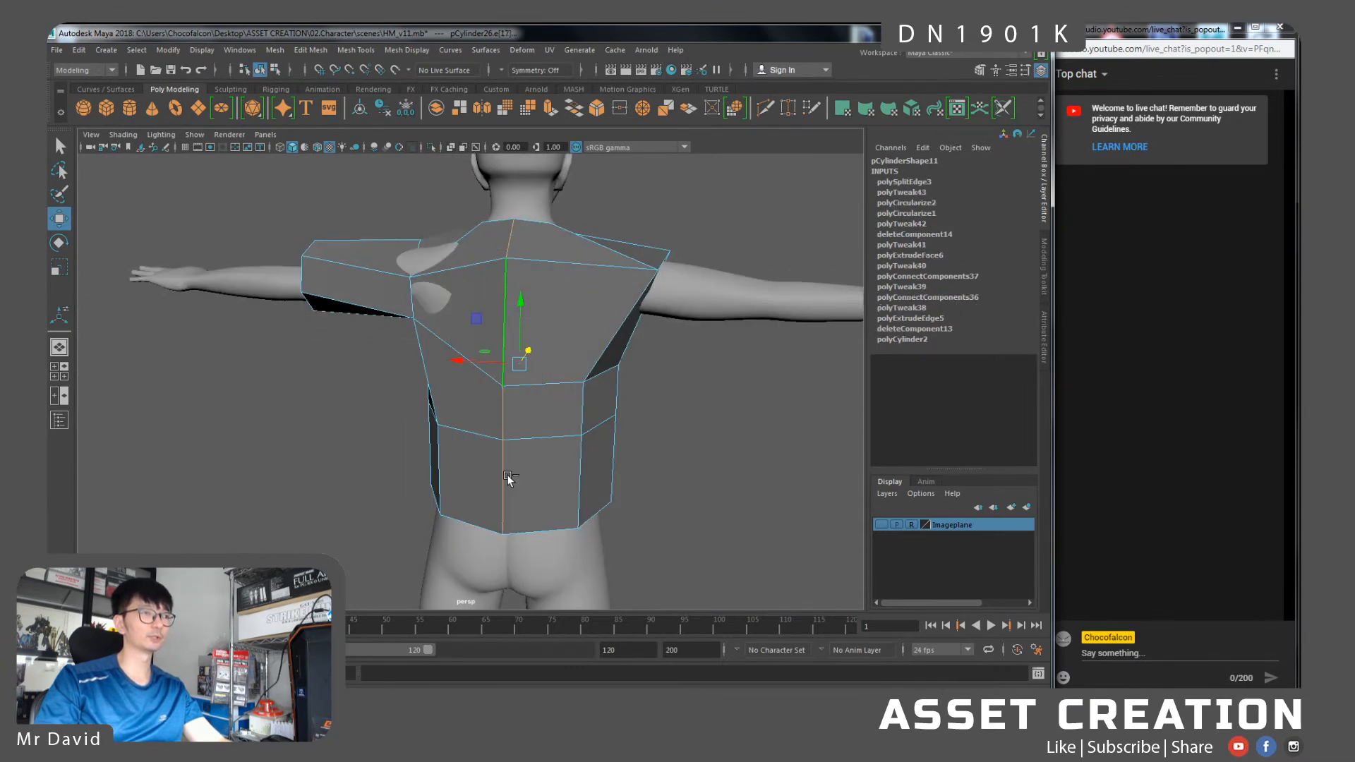
right_click_drag(538, 349, 537, 392)
double_click(569, 326)
left_click_drag(535, 365, 578, 372)
key("ctrl+z")
key("Delete")
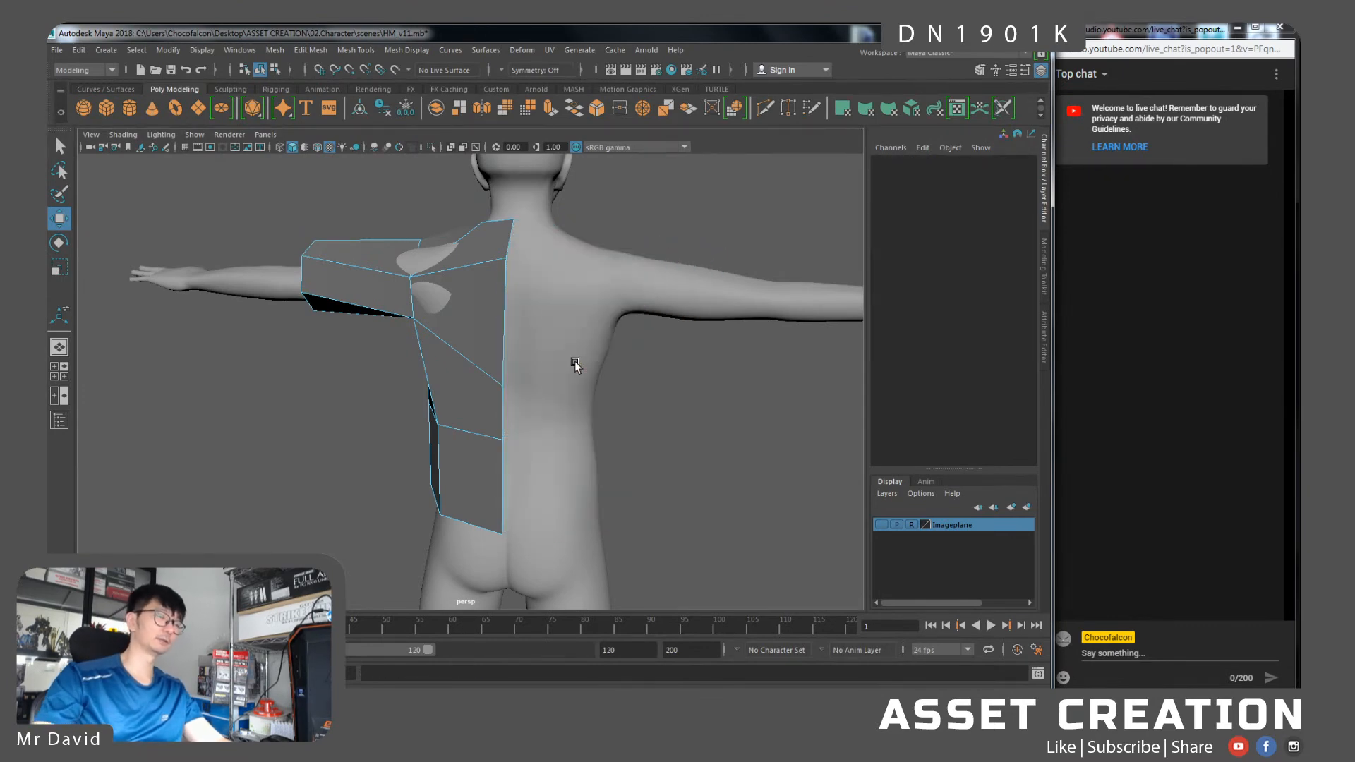
Create a mirrored instance of the remaining garment half across X and display it in smooth preview
right_click_drag(469, 331, 523, 302)
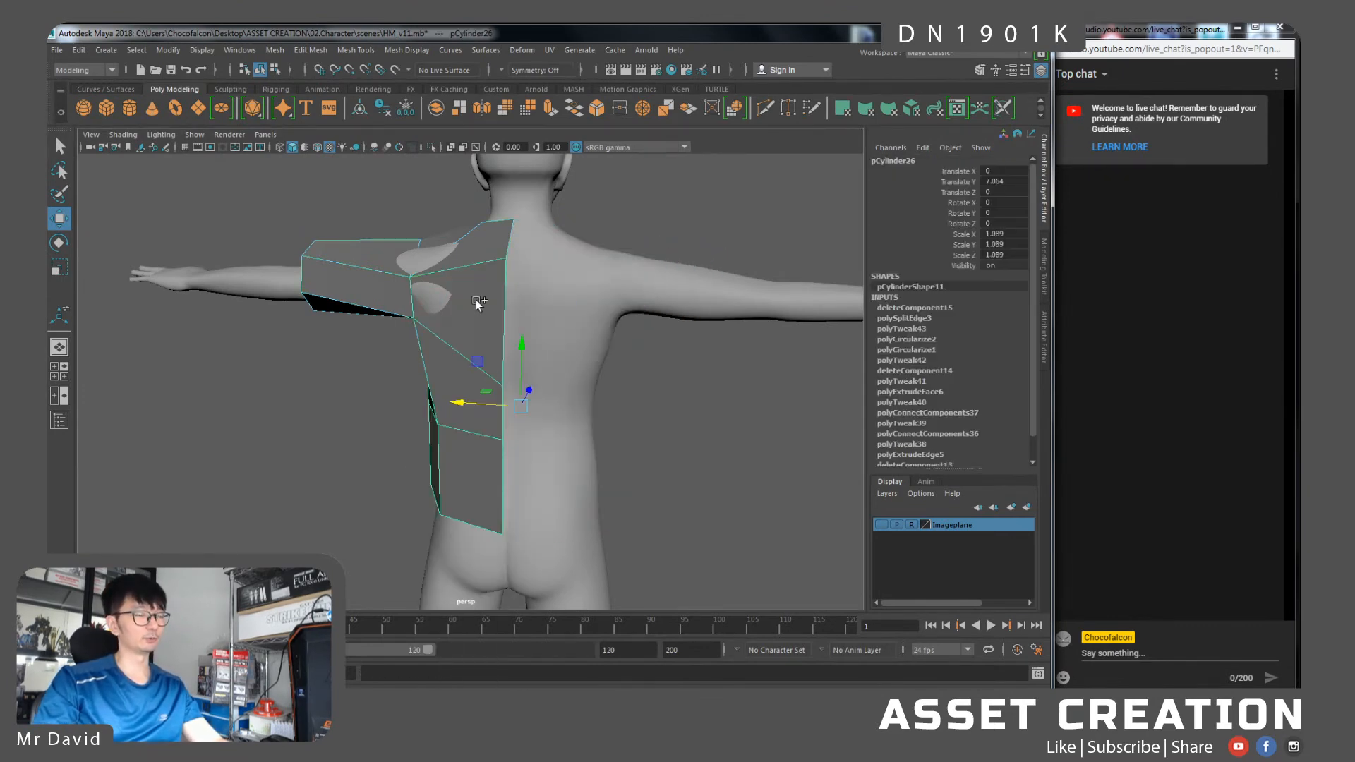
key("3")
left_click_drag(420, 296, 388, 279, "alt")
Raise the two front centre vertices on the upper chest and chest of the garment
right_click_drag(389, 279, 335, 282)
left_click(357, 306)
key("1")
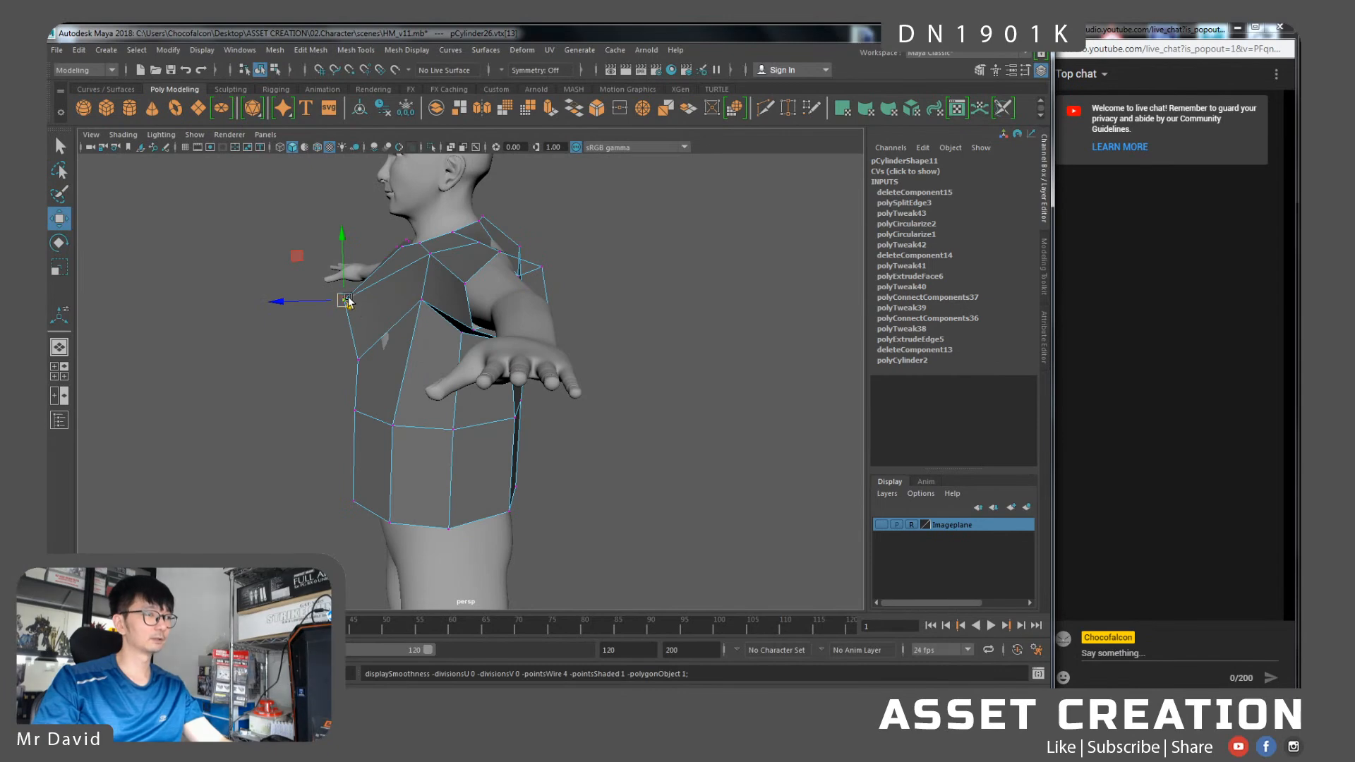
middle_click_drag(301, 264, 332, 238)
left_click(358, 360)
middle_click_drag(325, 323, 327, 269)
key("3")
left_click_drag(330, 269, 502, 311, "alt")
key("q")
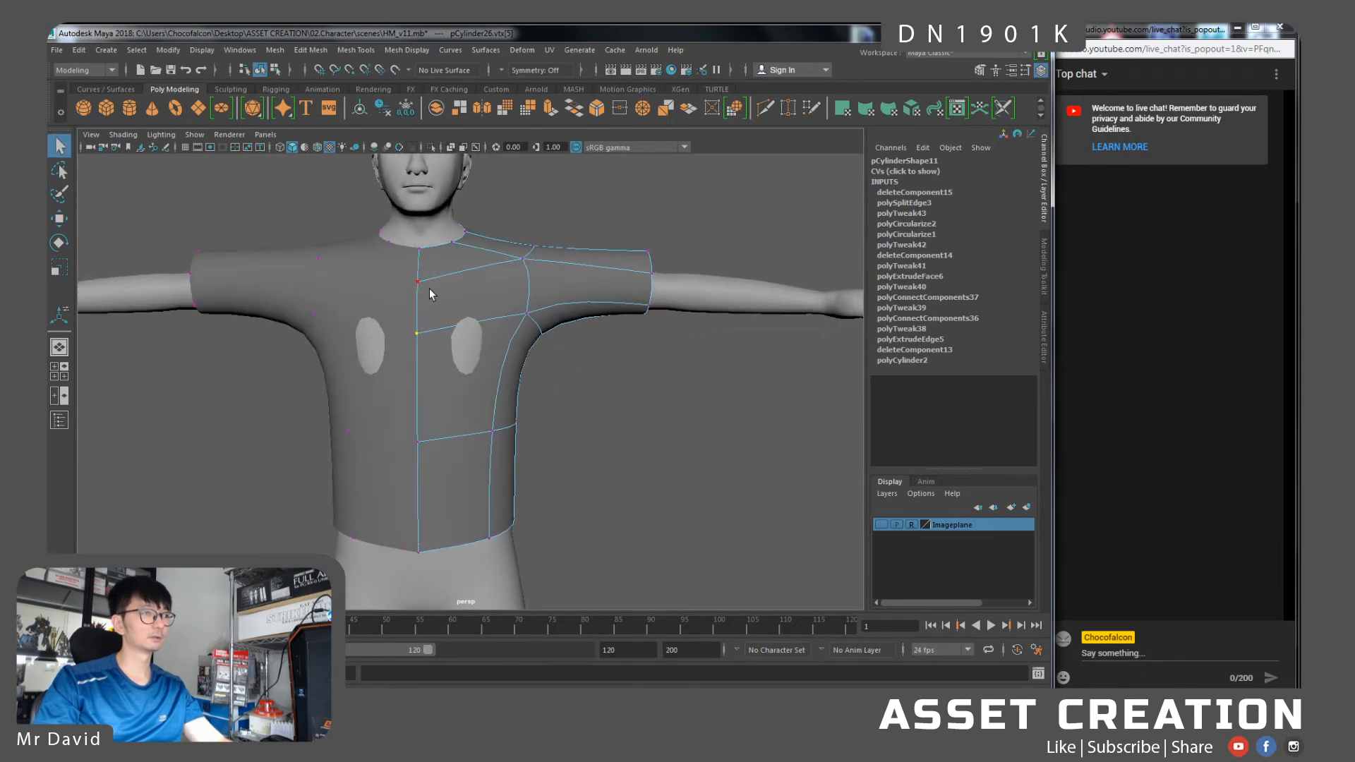
left_click(418, 244)
Select the vertical torso edges between the chest and waist loops and connect them with a new edge loop
left_click_drag(417, 245, 674, 333, "alt")
left_click(681, 415)
left_click_drag(681, 415, 635, 414, "alt")
left_click_drag(512, 285, 506, 353, "alt")
right_click_drag(507, 300, 505, 253)
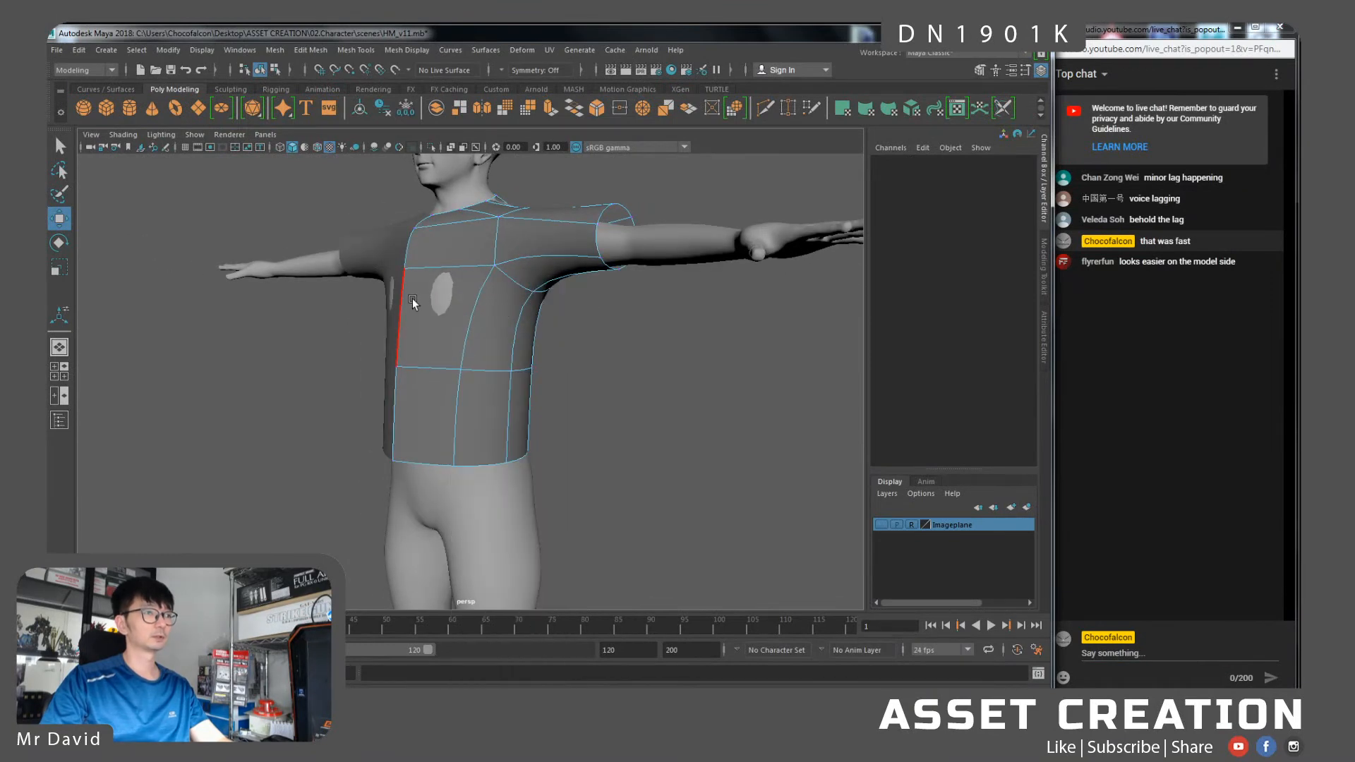
left_click(403, 300)
double_click(476, 344, "shift")
left_click_drag(614, 355, 398, 334, "alt")
key("g")
Raise the centre back vertex at chest level and the upper back vertex beside the armhole
key("1")
right_click_drag(567, 311, 544, 309)
left_click(578, 321)
left_click_drag(578, 251, 573, 228)
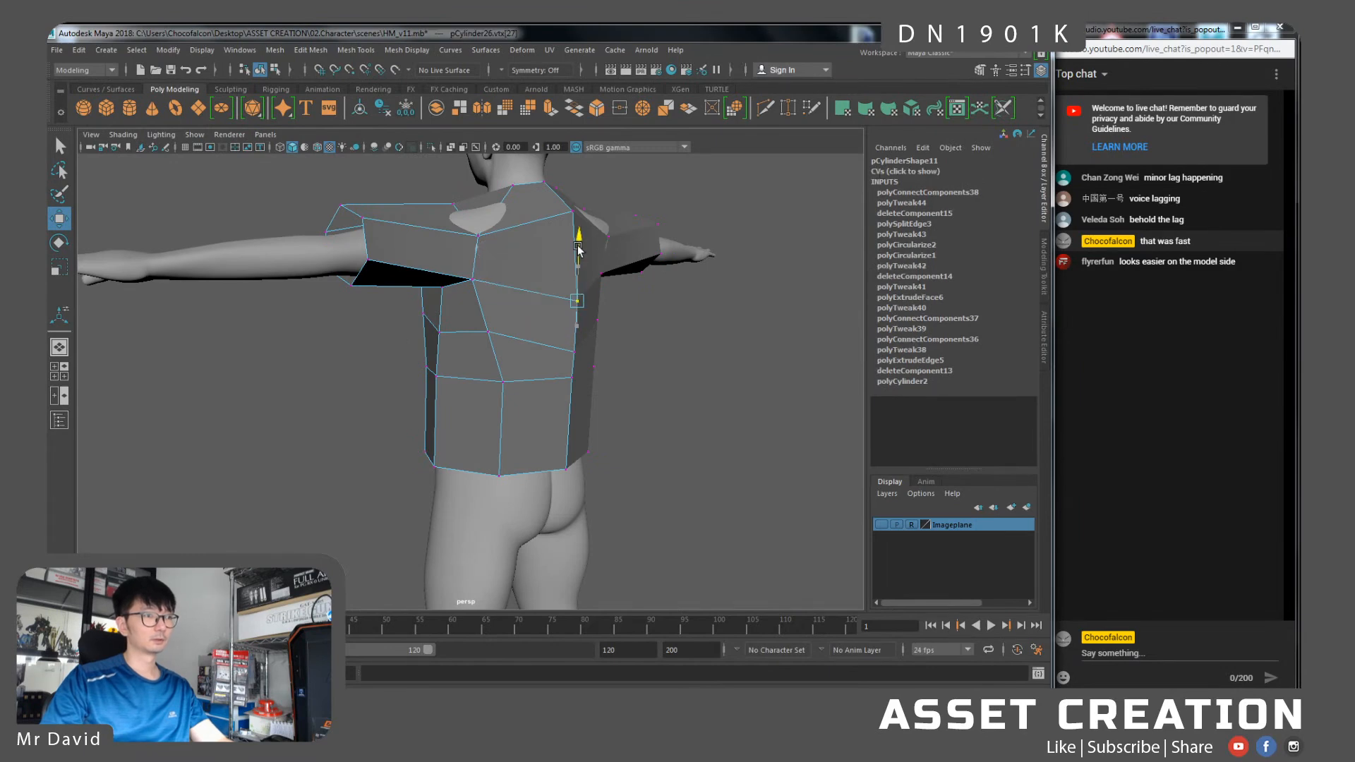
key("3")
left_click_drag(538, 278, 561, 337, "alt")
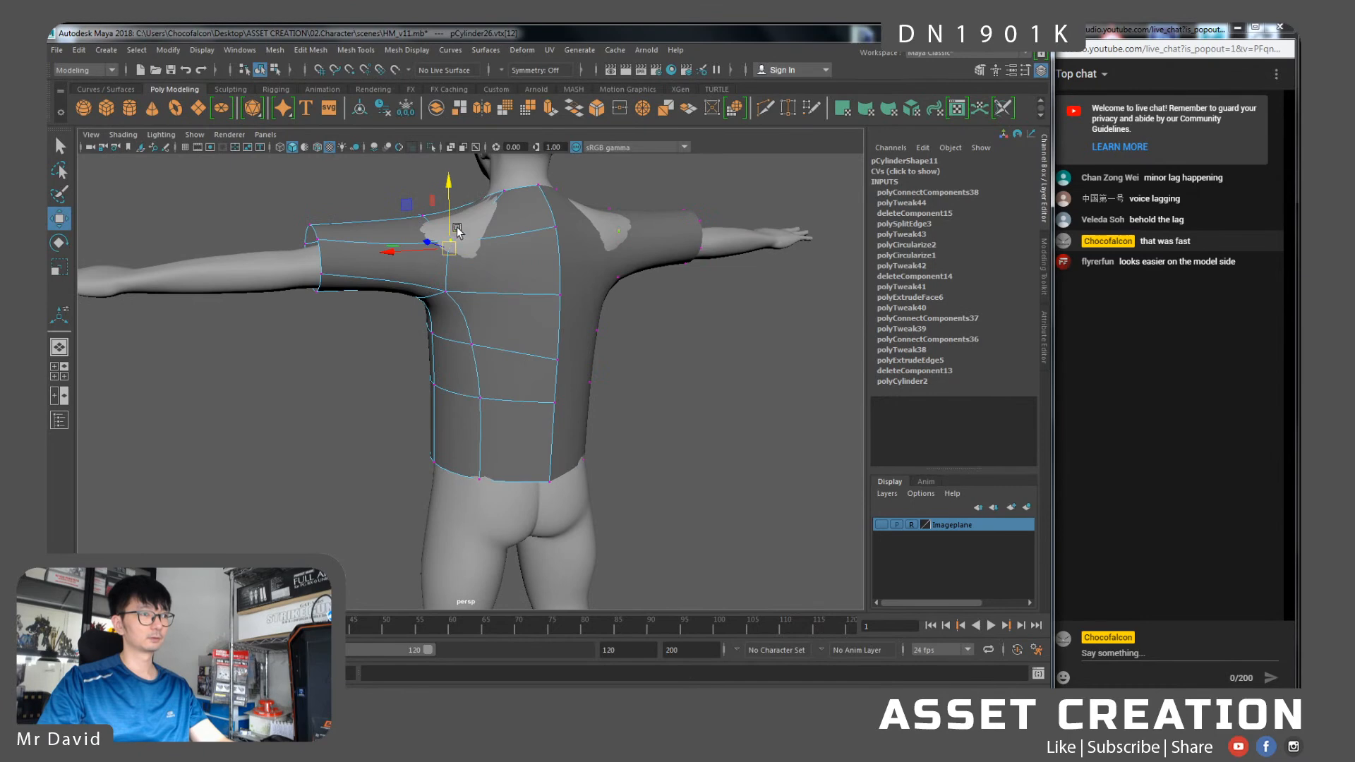
left_click_drag(453, 202, 452, 185)
Select the vertices of the new mid-torso loop and scale them along Y to level the loop
left_click_drag(483, 337, 538, 344, "alt")
left_click(404, 314)
double_click(574, 336, "shift")
key("r")
left_click_drag(493, 270, 498, 321)
Select the hem vertices and adjust their scale front to back
left_click_drag(393, 359, 621, 412)
left_click_drag(464, 400, 535, 393, "alt")
left_click_drag(447, 513, 370, 533)
left_click_drag(601, 492, 500, 488, "alt")
left_click_drag(432, 461, 427, 462)
Lower the vertices of the loop above the hem and narrow that loop front to back
left_click_drag(631, 403, 602, 400, "alt")
left_click_drag(602, 399, 598, 392, "alt")
key("w")
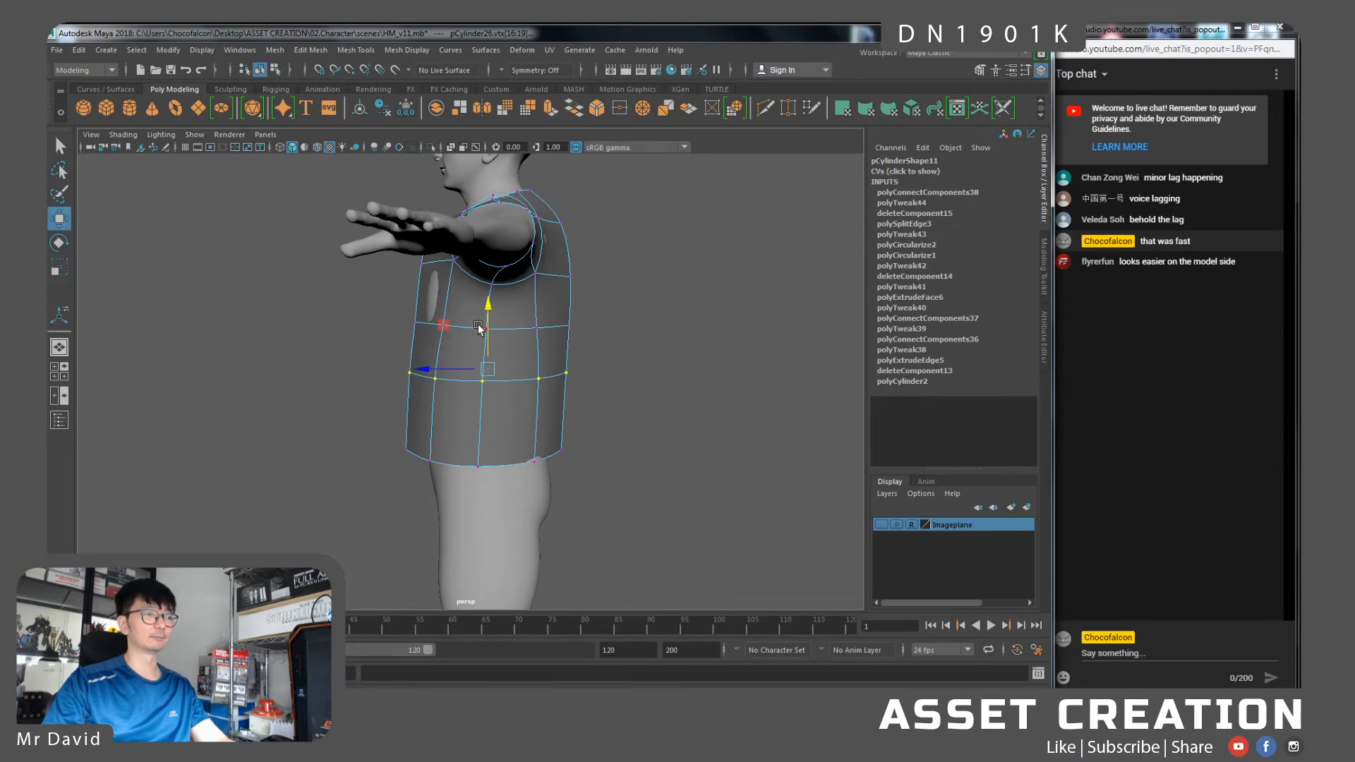
left_click_drag(488, 329, 487, 356)
key("r")
left_click_drag(428, 403, 438, 408)
left_click_drag(620, 363, 620, 364)
Adjust the scale of the mid-torso vertex loop and select the hem vertices with the Move tool
left_click_drag(392, 326, 646, 380)
left_click_drag(435, 340, 437, 334)
left_click_drag(368, 423, 626, 478)
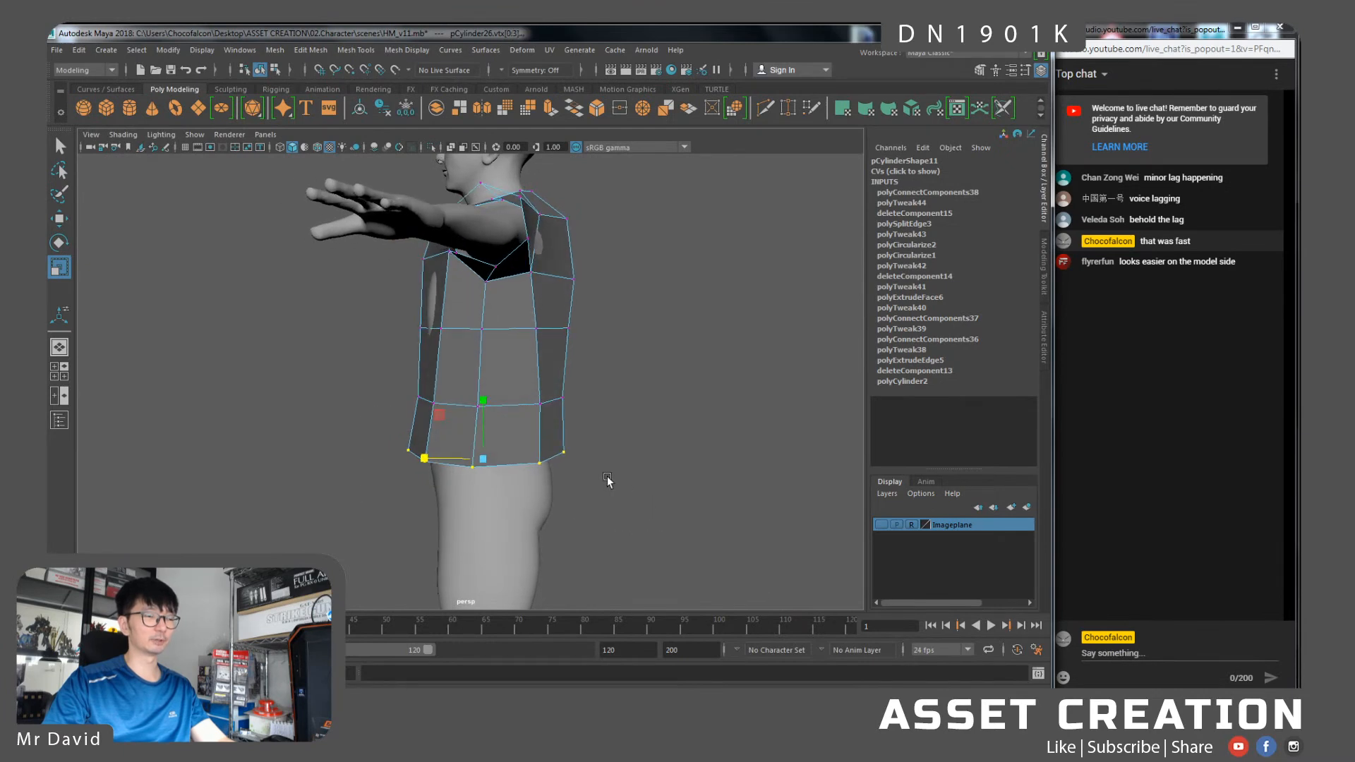
key("w")
left_click_drag(445, 415, 462, 396, "alt")
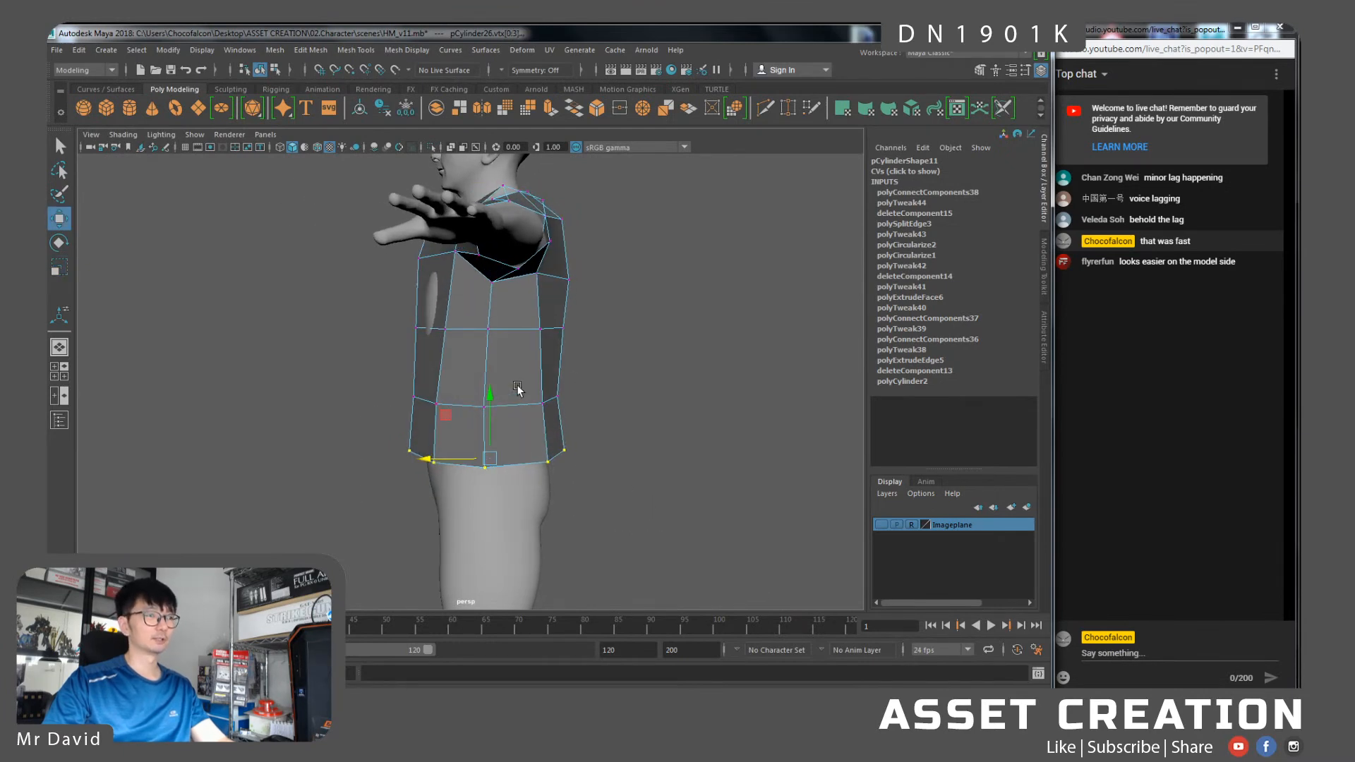
Move the centre back vertices along Z closer to the body, from the upper back down to the hem
left_click_drag(563, 346, 619, 293)
left_click_drag(545, 253, 510, 269, "shift")
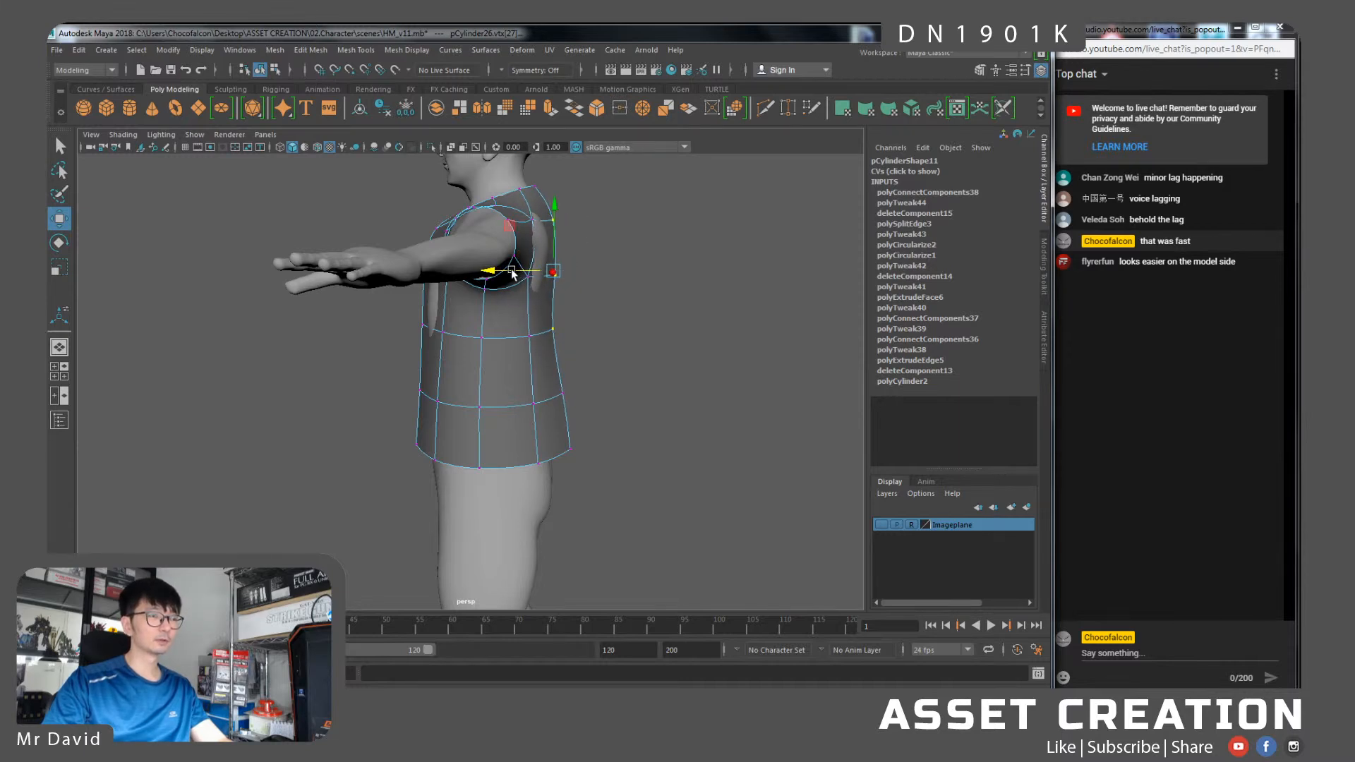
left_click_drag(606, 370, 557, 330)
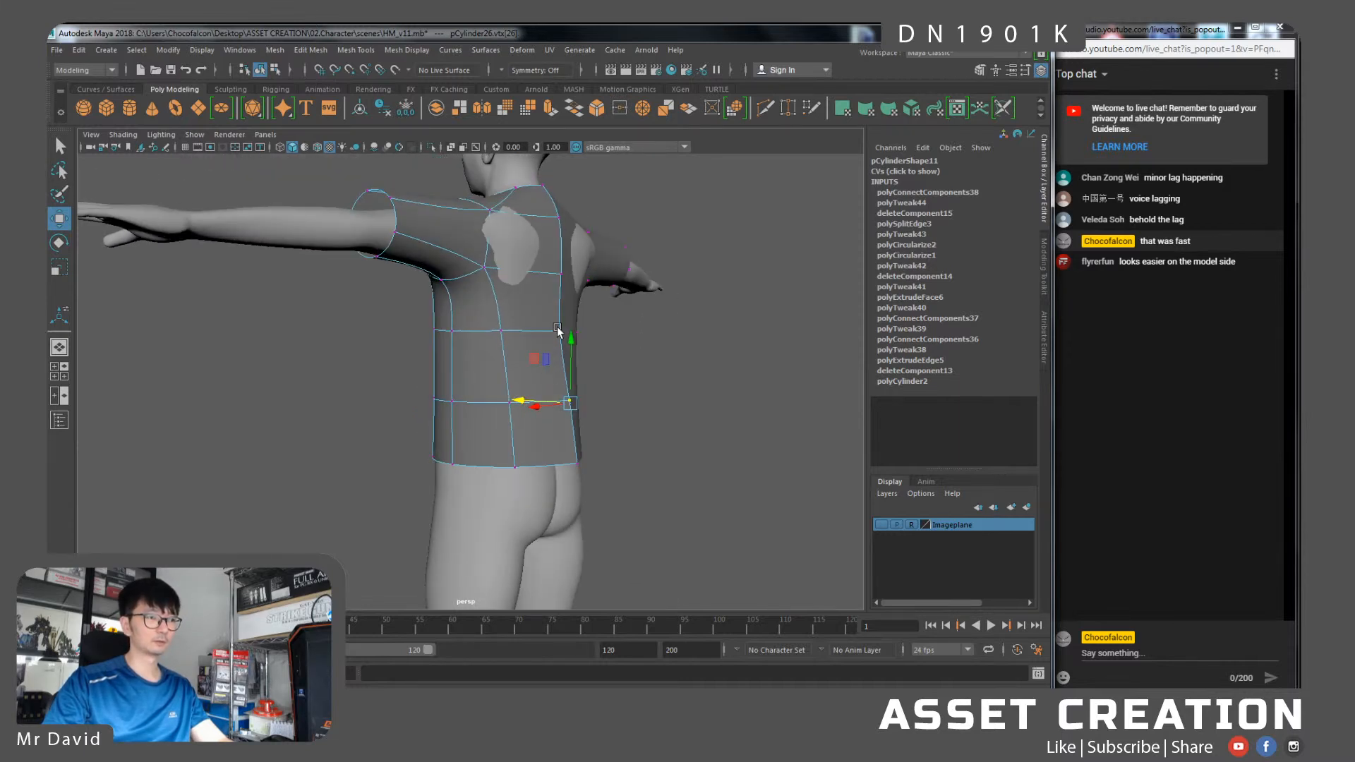
left_click_drag(604, 403, 526, 428, "alt")
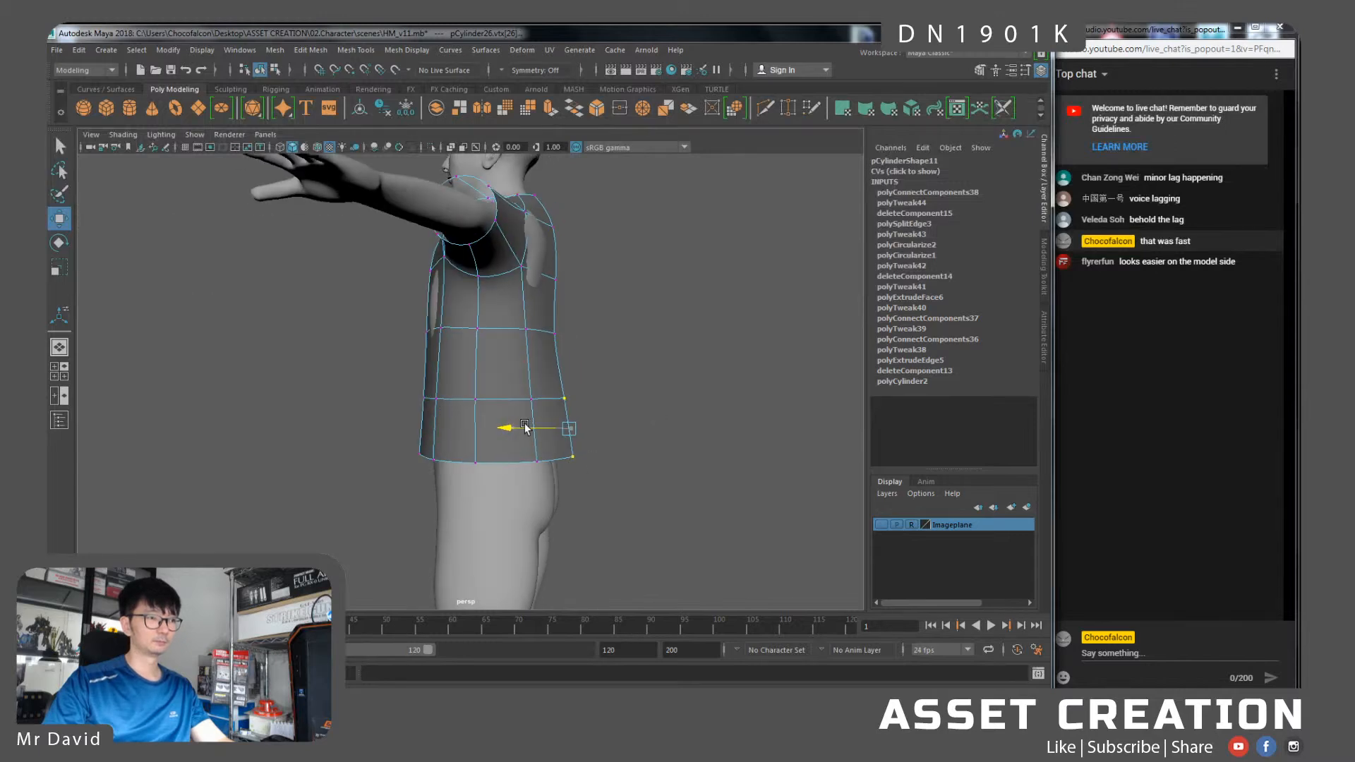
key("e")
left_click_drag(597, 392, 604, 396)
key("w")
Move the side vertices of the mid-torso loop and the hem along X to fit the body's side
left_click_drag(578, 320, 414, 379)
left_click_drag(443, 316, 445, 317)
mouse_move(445, 318)
left_mouse_down("alt")
mouse_move(450, 354)
mouse_move(421, 326)
left_mouse_up("alt")
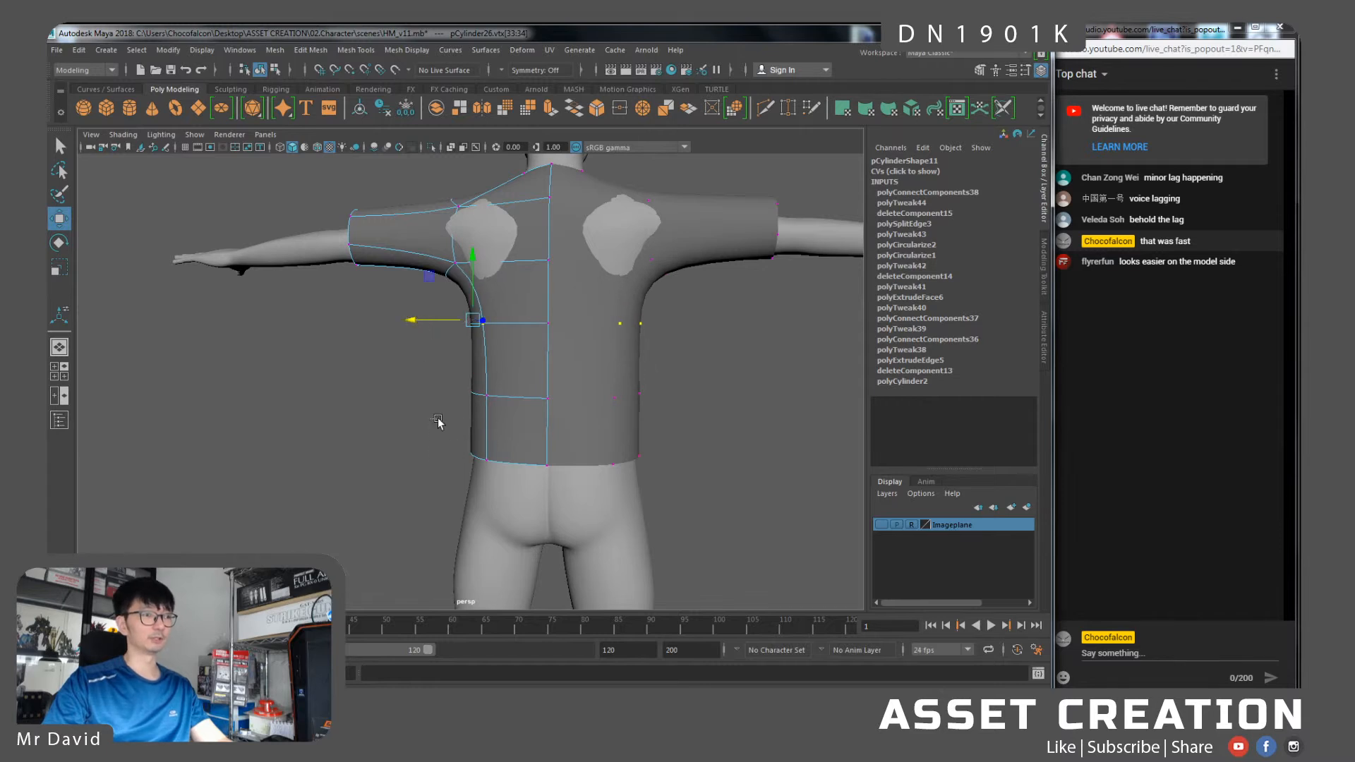
left_click_drag(521, 500, 519, 499)
left_click_drag(520, 498, 437, 442, "alt")
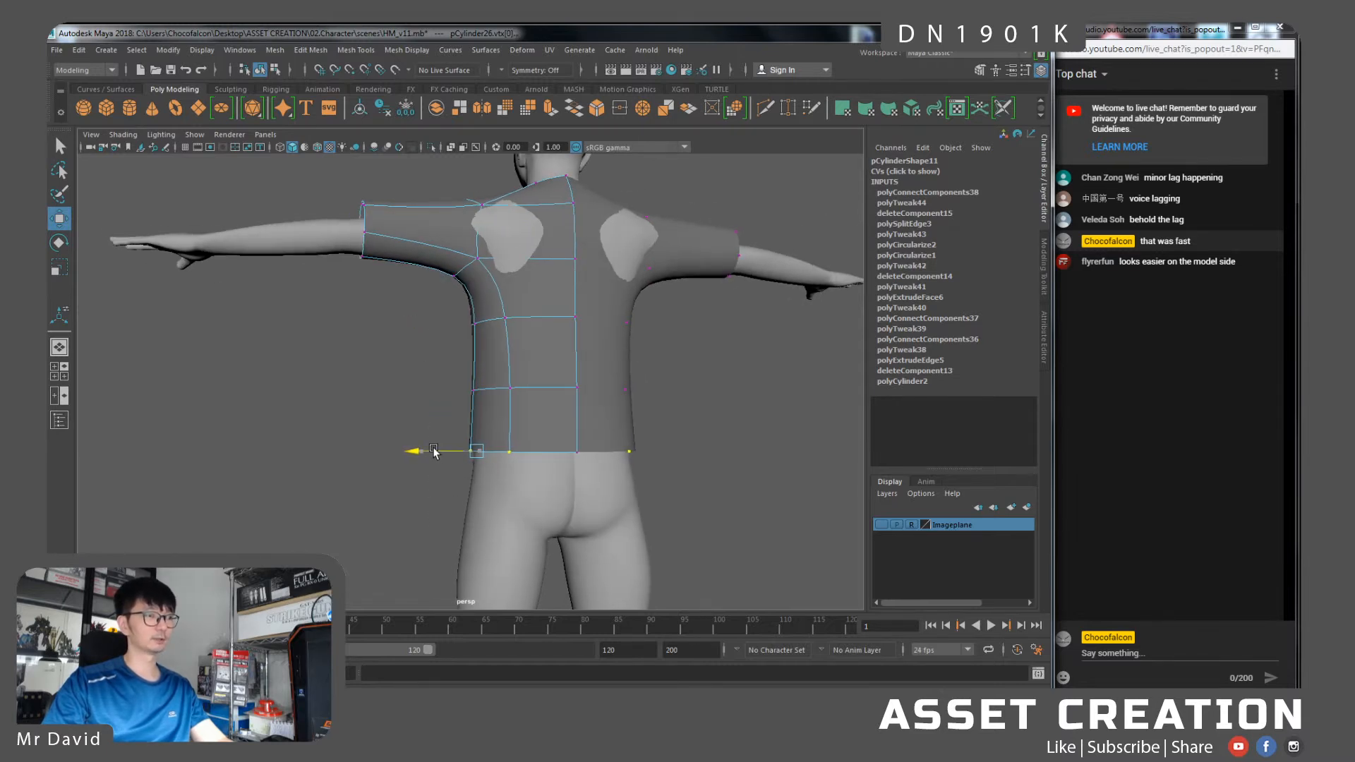
left_click_drag(463, 382, 475, 422, "alt")
Select the vertices of the sleeve opening and lower them slightly along Y
left_click_drag(419, 363, 362, 212)
left_click_drag(328, 304, 595, 310)
left_click_drag(545, 253, 547, 260)
Select the sleeve's lengthwise edges and connect them to insert an edge loop around the middle of the sleeve
right_click_drag(611, 315, 616, 416, "alt")
left_click_drag(657, 304, 605, 423, "alt")
right_click_drag(605, 423, 628, 453, "alt")
left_click_drag(628, 454, 633, 354, "alt")
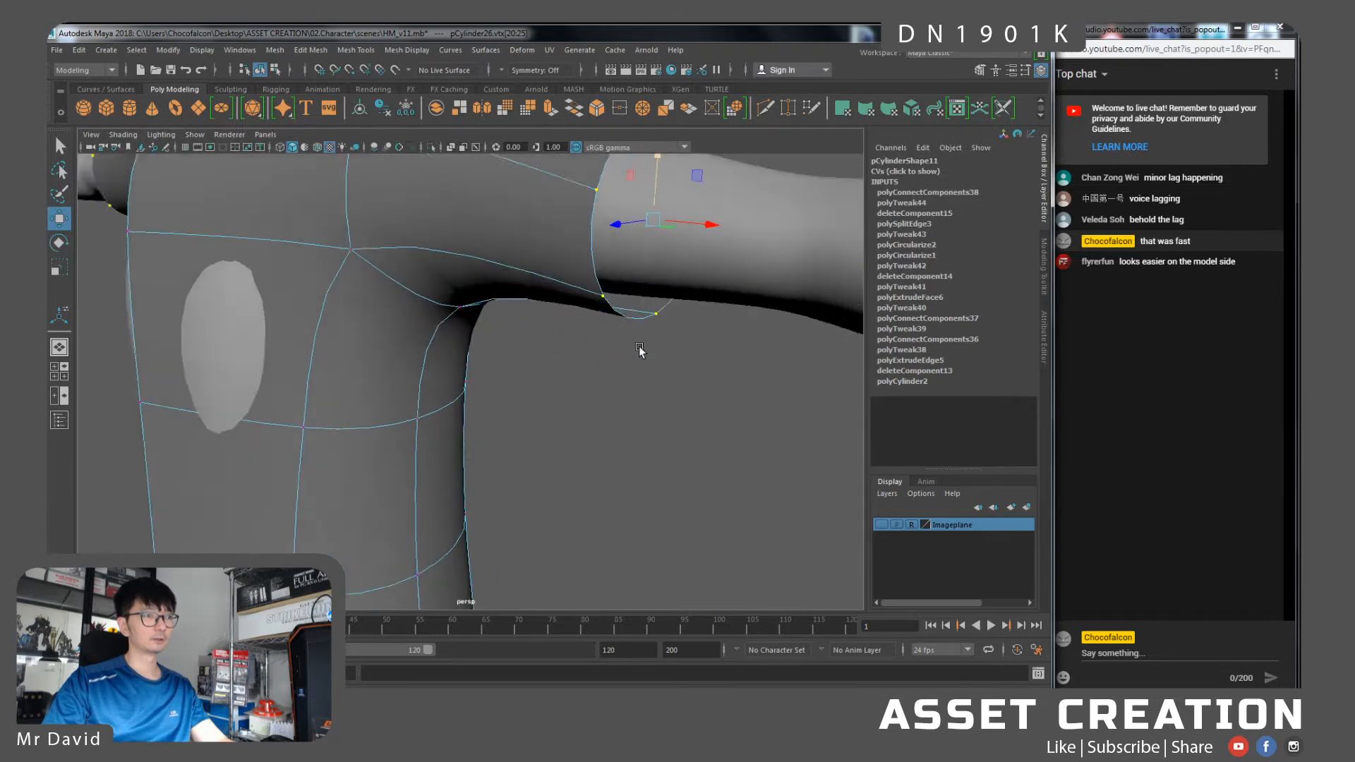
middle_click_drag(632, 354, 620, 405, "alt")
left_click_drag(619, 405, 581, 407, "alt")
left_click_drag(558, 212, 628, 327, "alt")
right_click_drag(577, 221, 582, 201)
left_click(582, 201)
double_click(579, 275, "shift")
key("g")
scroll(577, 272, "down", 1)
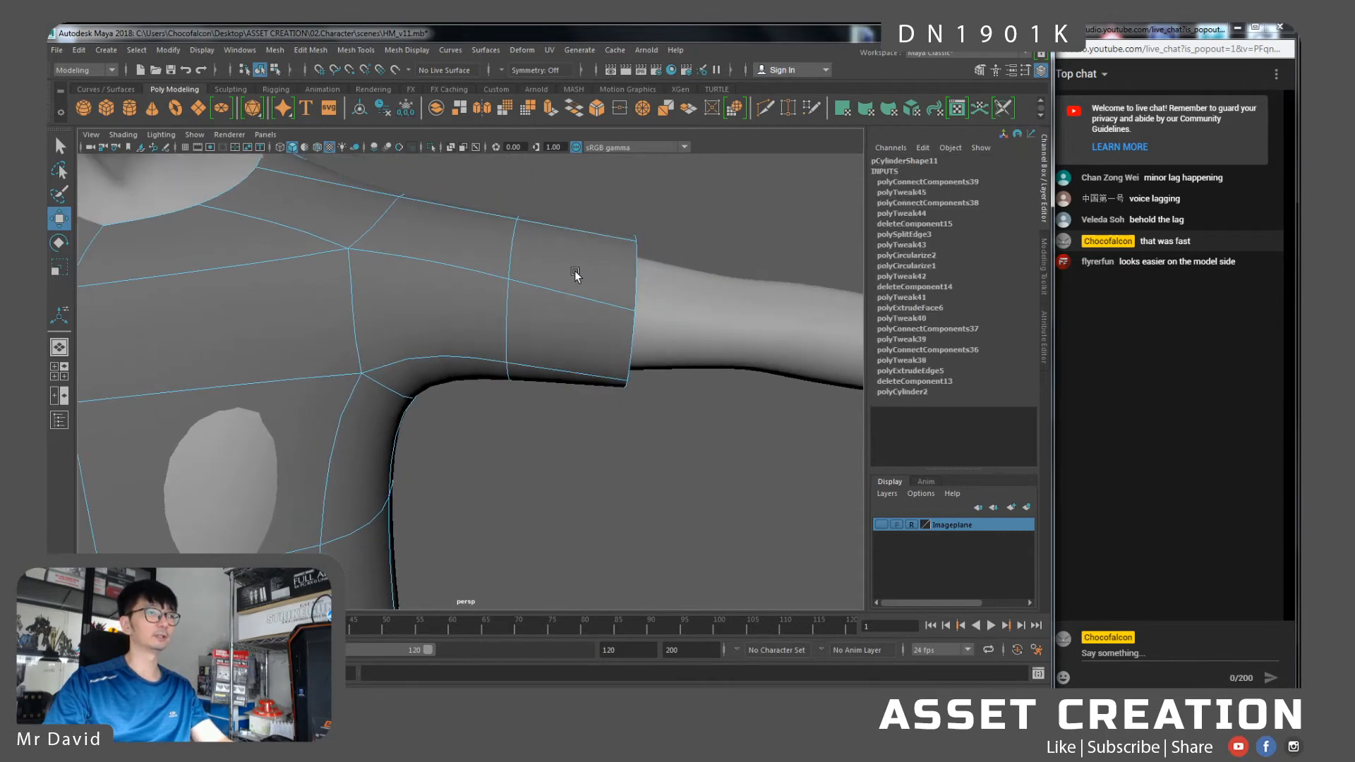
Connect the lengthwise edges between the shoulder and the mid-sleeve loop, and shift the new edge loop along X
key("1")
left_click_drag(529, 293, 494, 281, "alt")
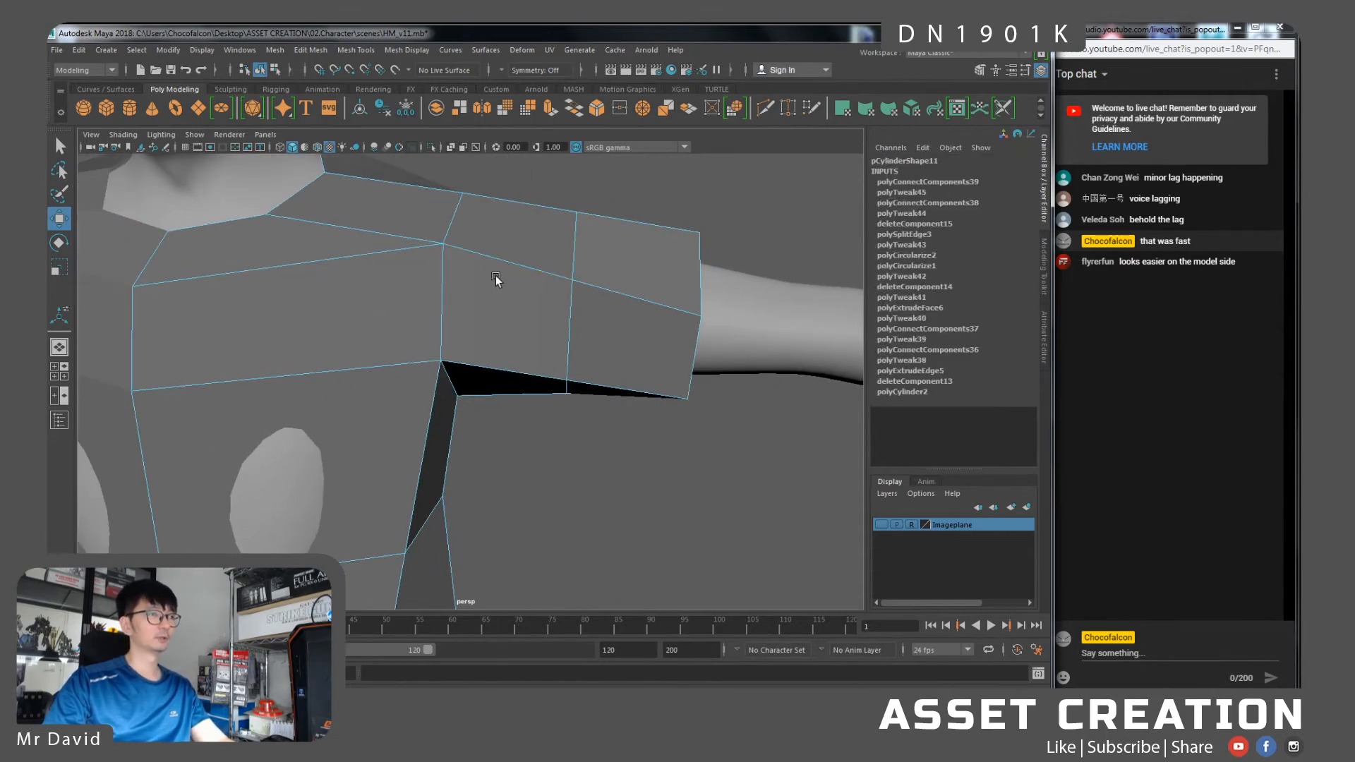
left_click(506, 214)
double_click(492, 270, "shift")
key("g")
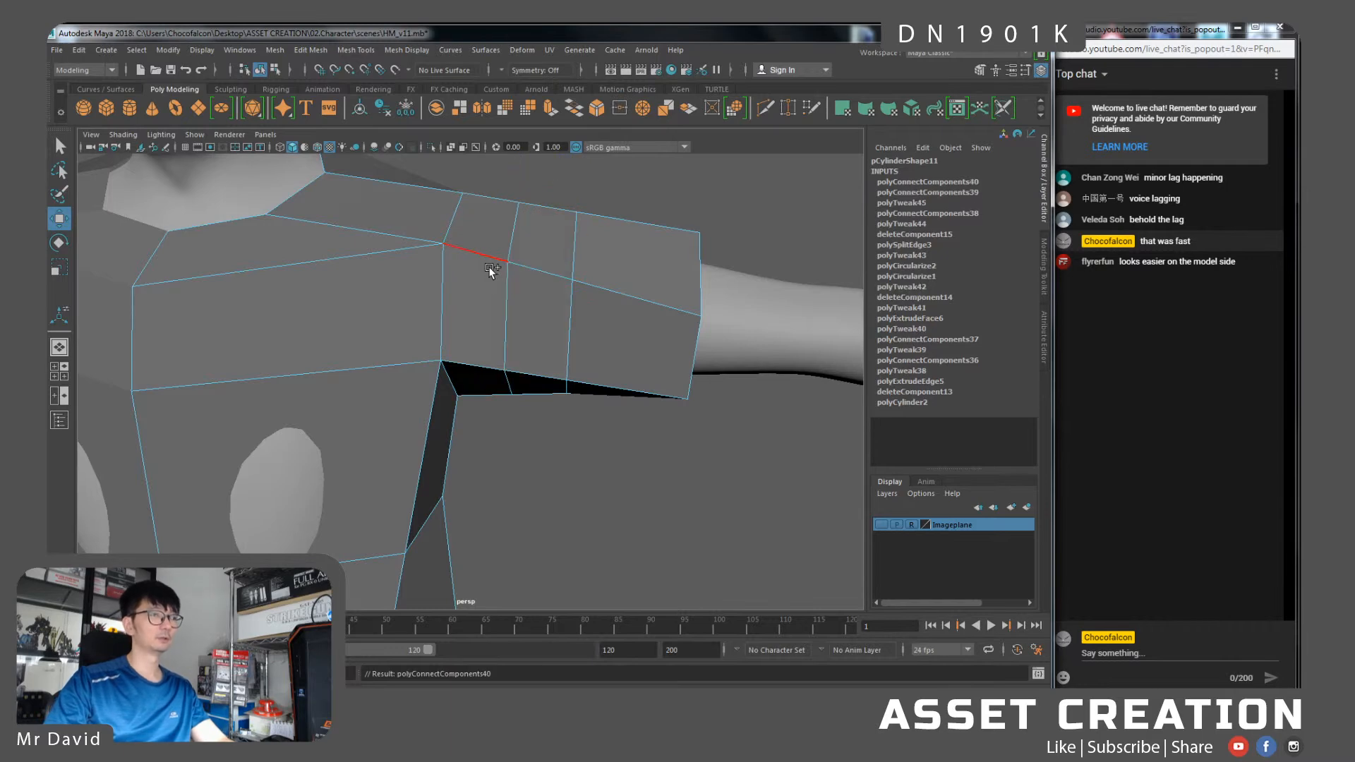
left_click_drag(561, 304, 536, 303)
Examine the sleeve and torso shape in smooth preview from several sides
key("3")
right_click_drag(580, 308, 577, 236, "alt")
left_click_drag(578, 235, 569, 339, "alt")
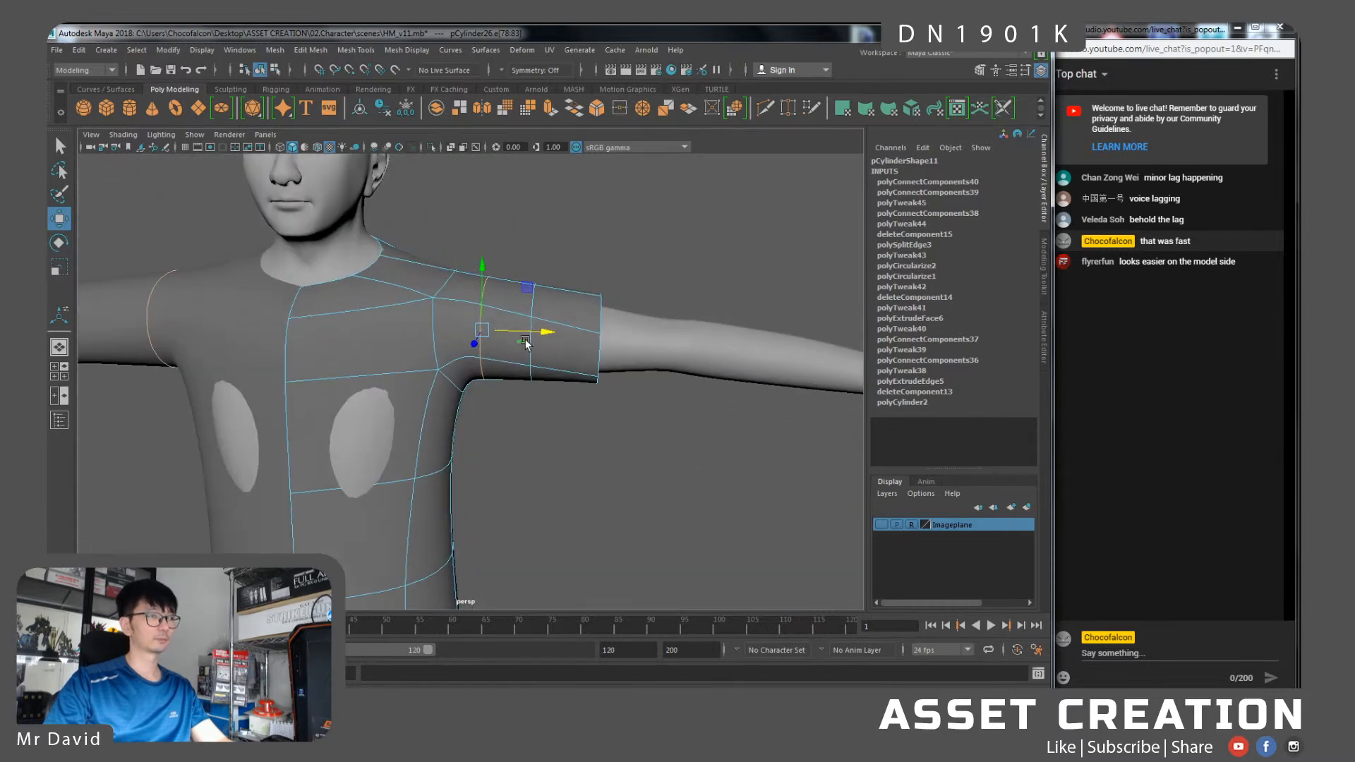
middle_click_drag(480, 504, 545, 438, "alt")
right_click_drag(545, 438, 522, 366, "alt")
left_click_drag(521, 366, 688, 359, "alt")
left_click_drag(591, 354, 387, 348, "alt")
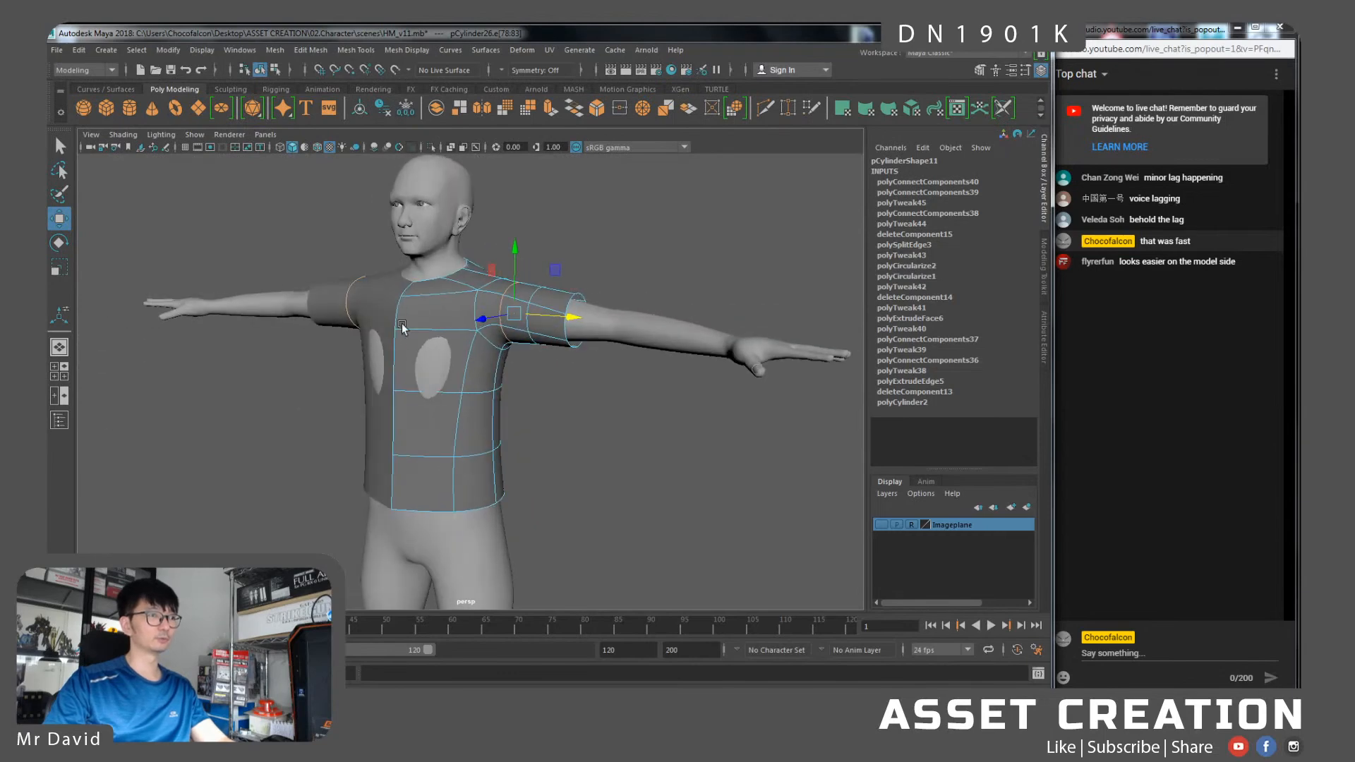
Select the front centre edges from the upper chest to the hem and adjust their position along Z
left_click_drag(404, 446, 477, 359, "alt")
left_click(447, 273)
left_click(441, 318, "shift")
left_click(433, 451, "shift")
key("3")
left_click_drag(390, 380, 391, 383)
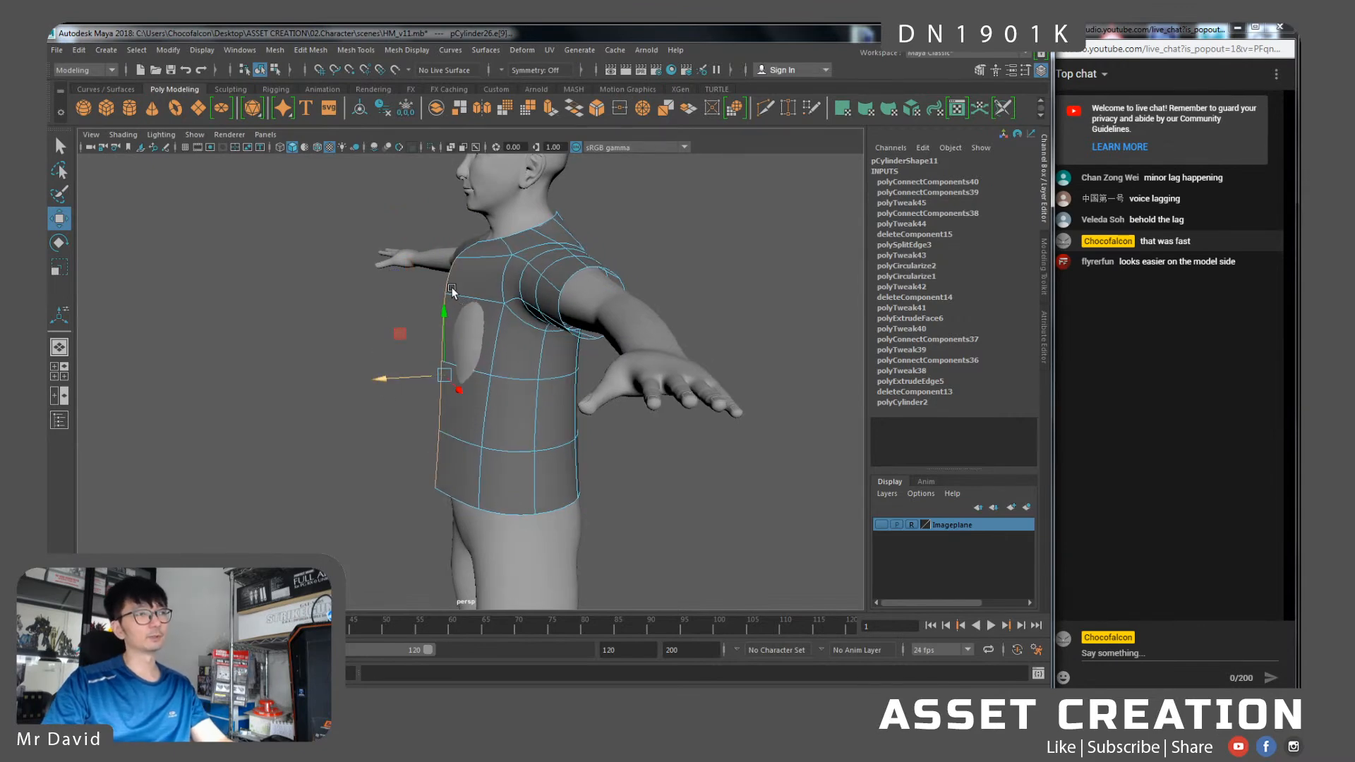
Select the crosswise edges of the front panel from neckline to hem and connect them to insert a vertical edge loop
left_click_drag(456, 291, 504, 286, "alt")
key("1")
left_click(488, 234)
left_click(497, 474, "shift")
left_click(478, 242)
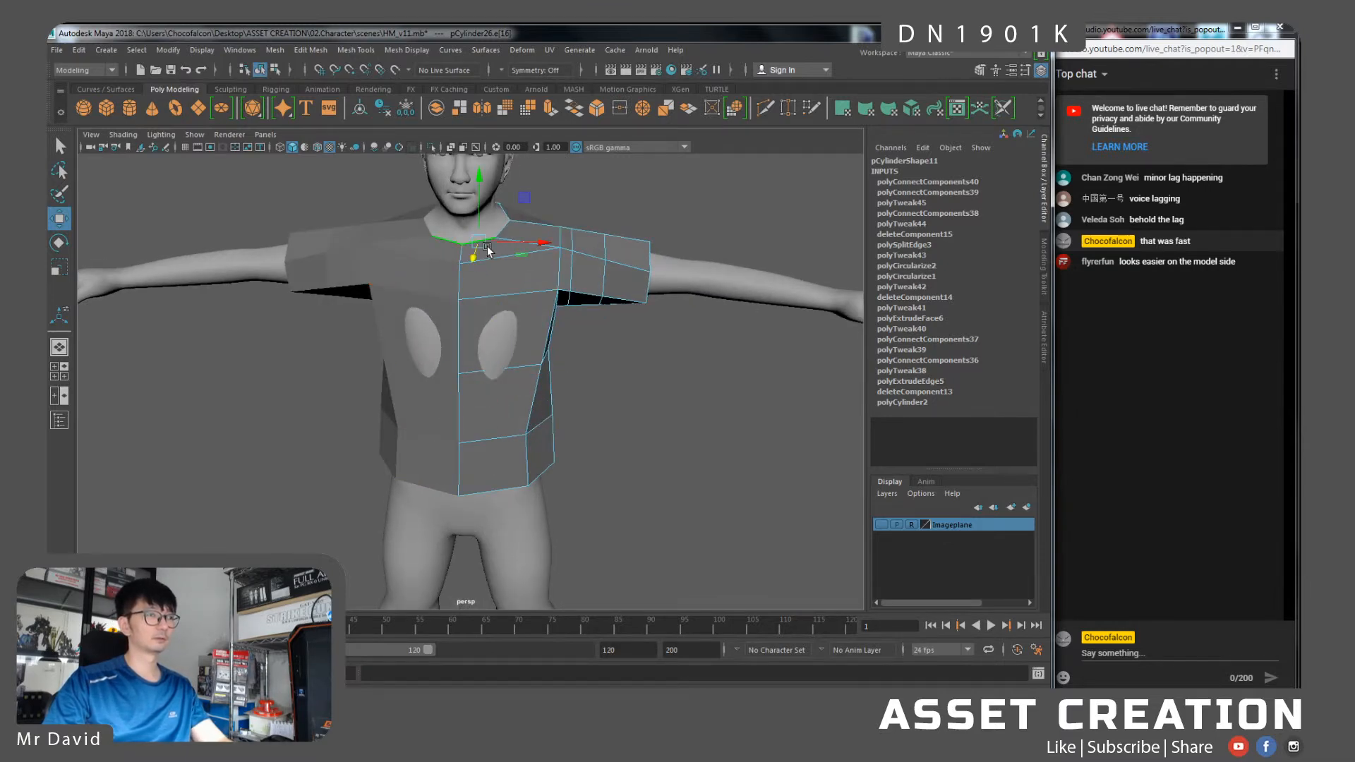
double_click(491, 254)
key("g")
Scale the new vertical front loop along X and slide it towards the front centre
left_click(507, 278)
double_click(493, 247)
key("r")
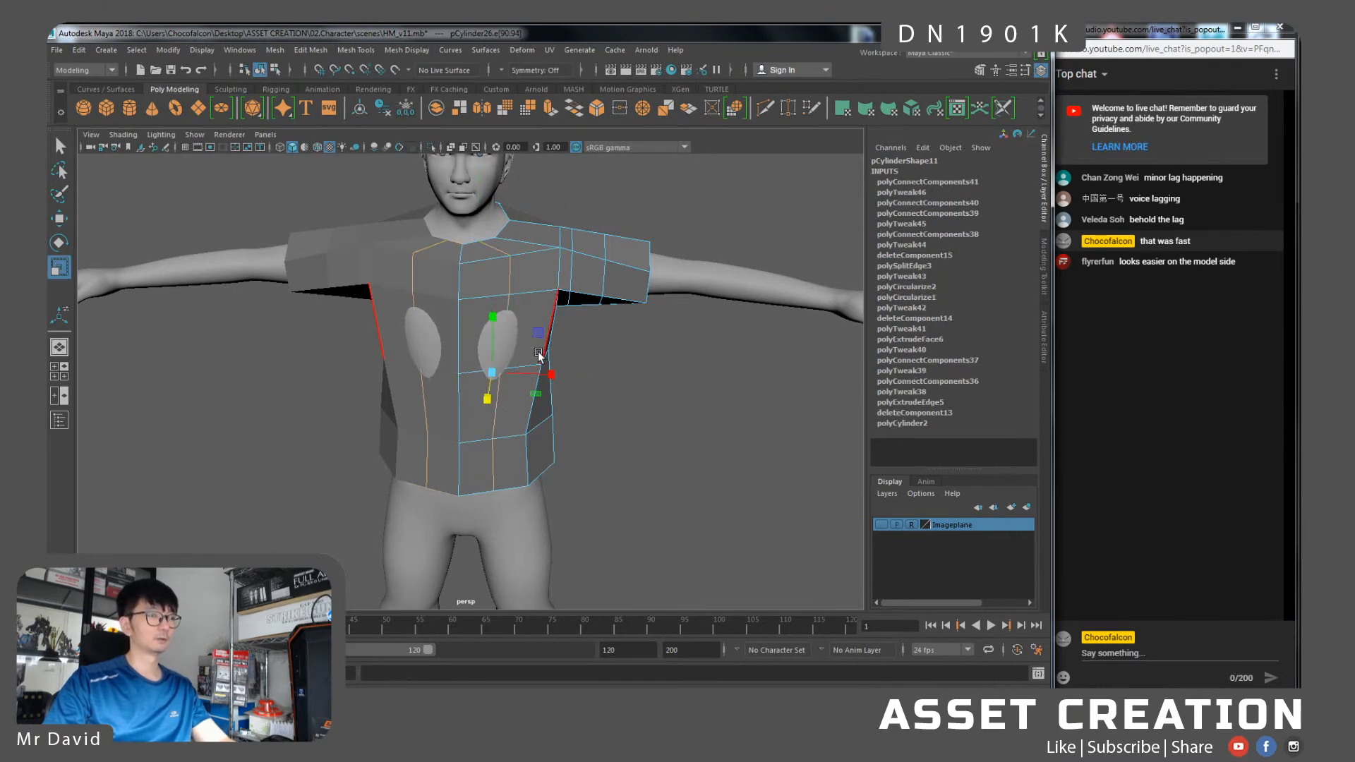
left_click_drag(551, 375, 413, 374, "ctrl+shift")
key("w")
left_click_drag(549, 374, 411, 234, "ctrl+shift")
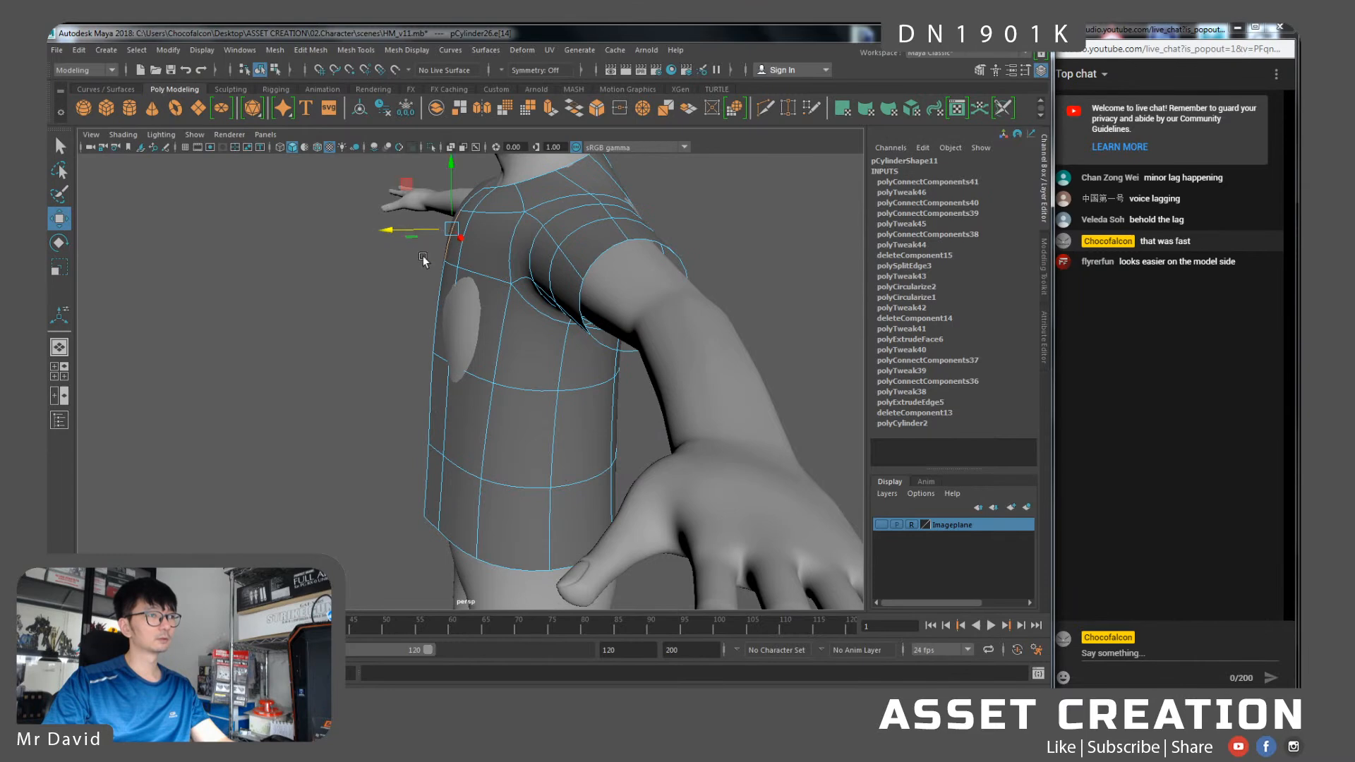
Select the front centre edge line down to the hem and shift it along Z to match the new front loop
left_click(433, 395)
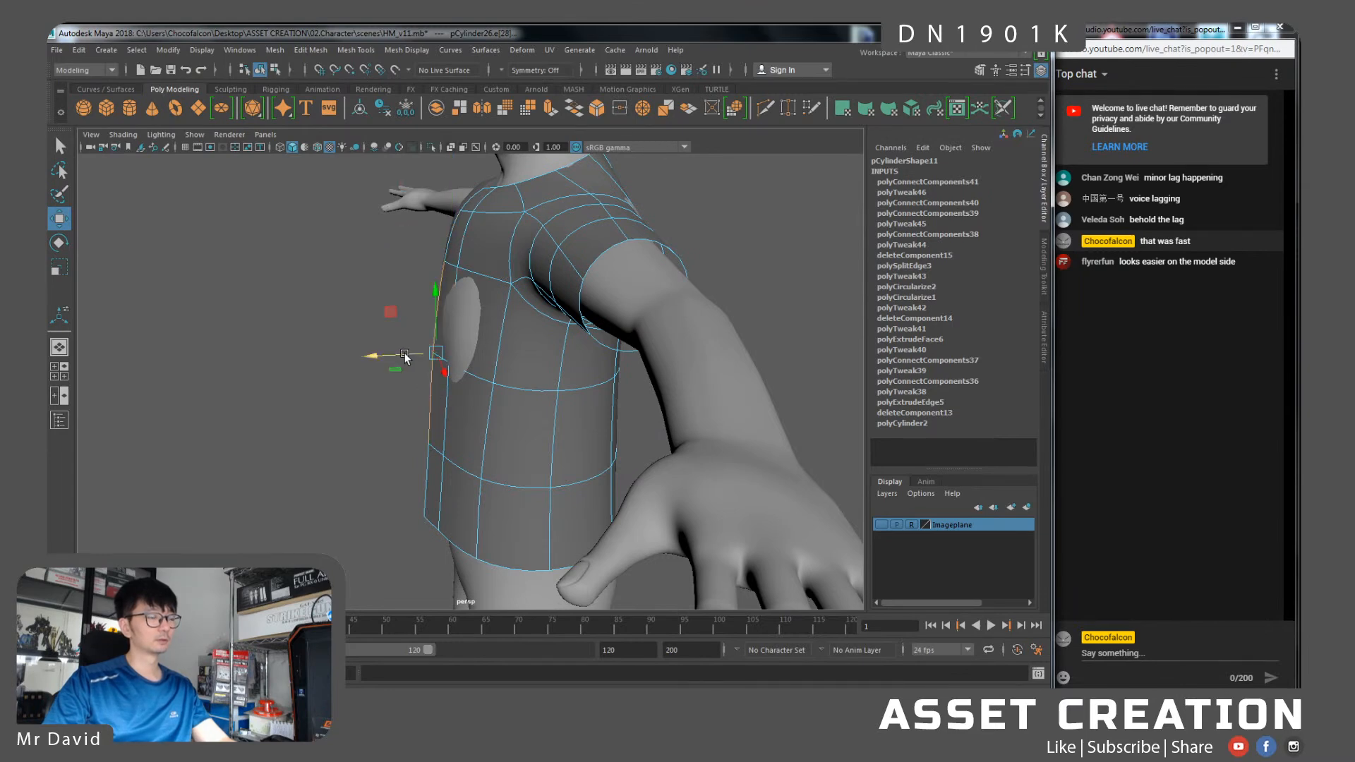
key("r")
key("w")
left_click_drag(389, 356, 523, 394)
Connect the crosswise edges of the outer front panel to add another vertical loop, and adjust the new loop's scale and position
left_click(527, 249)
double_click(505, 502, "shift")
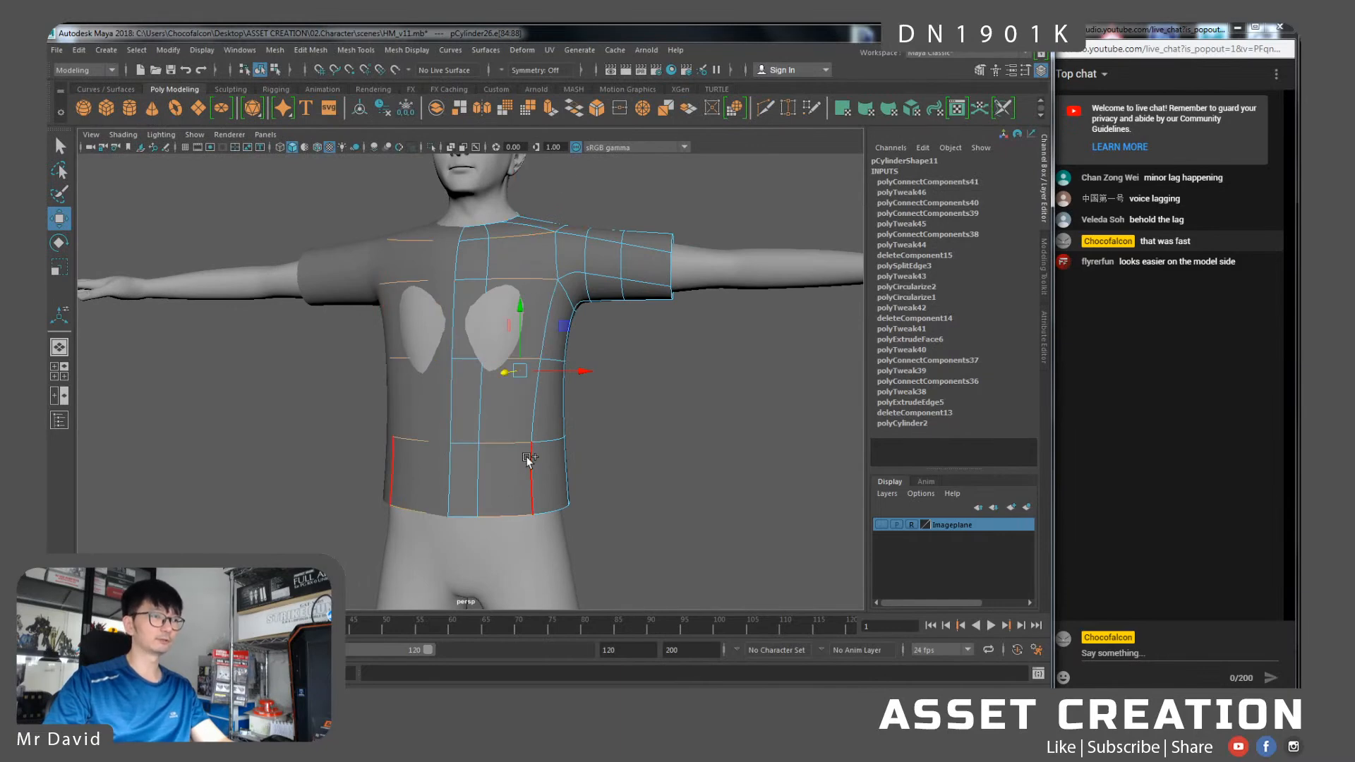
key("g")
left_click_drag(521, 331, 523, 353, "alt")
left_click(525, 283)
double_click(505, 477, "shift")
mouse_move(517, 446)
left_mouse_down("alt")
mouse_move(533, 492)
mouse_move(517, 461)
left_mouse_up("alt")
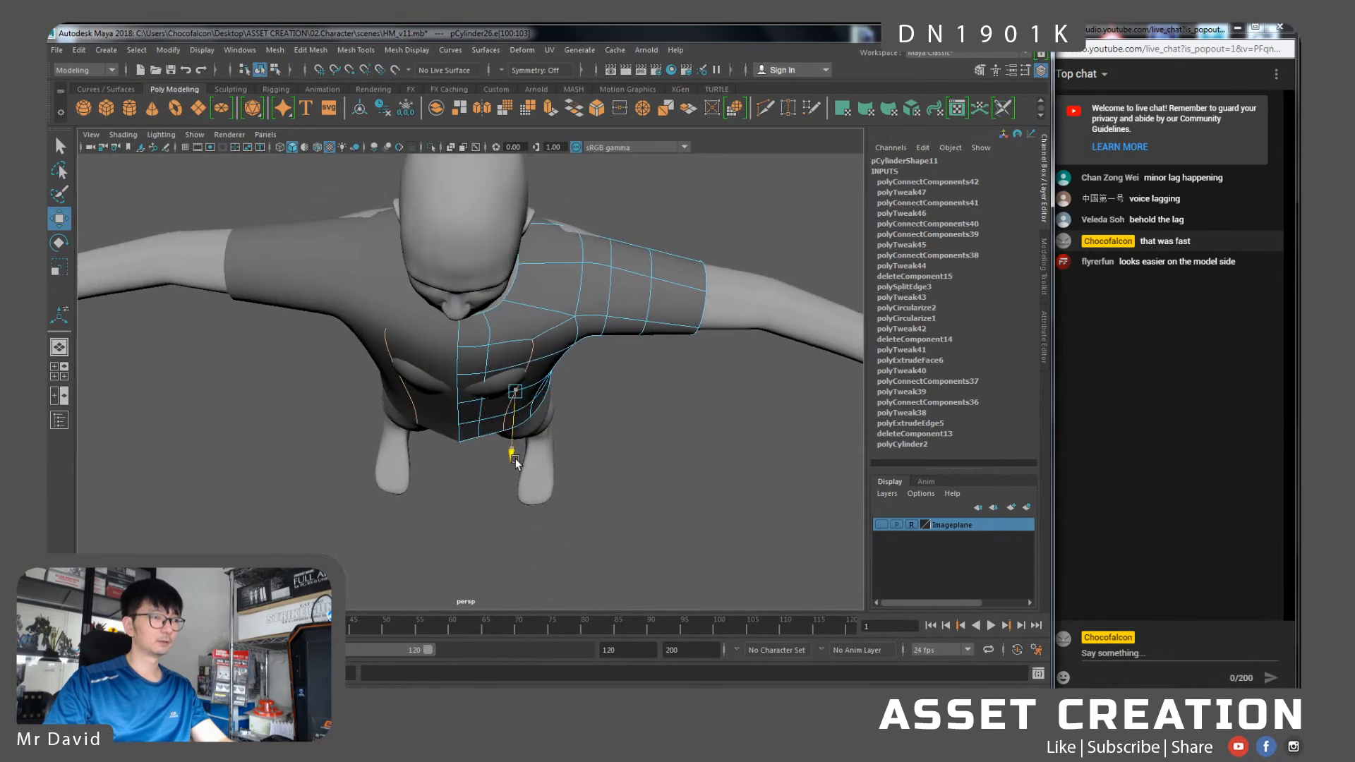
key("r")
key("w")
Select the front neckline vertex and the upper chest vertex below it and connect them with an edge
left_click_drag(542, 434, 517, 372, "alt")
right_click_drag(516, 372, 550, 400, "alt")
right_click_drag(553, 305, 506, 303)
left_click(521, 287)
left_click(535, 327, "shift")
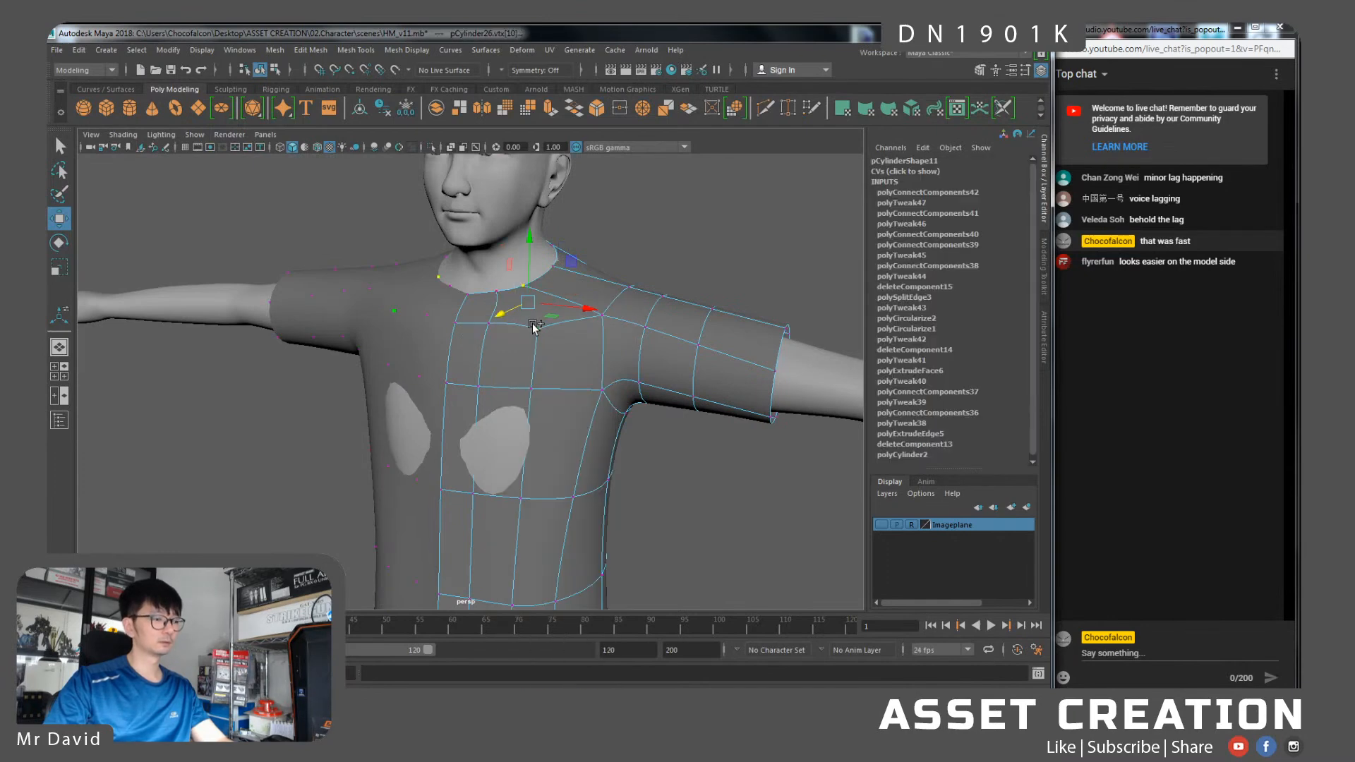
key("g")
Delete the diagonal edge running from the front neckline vertex to the armhole corner
left_click_drag(591, 291, 563, 320, "alt")
right_click_drag(562, 319, 564, 283)
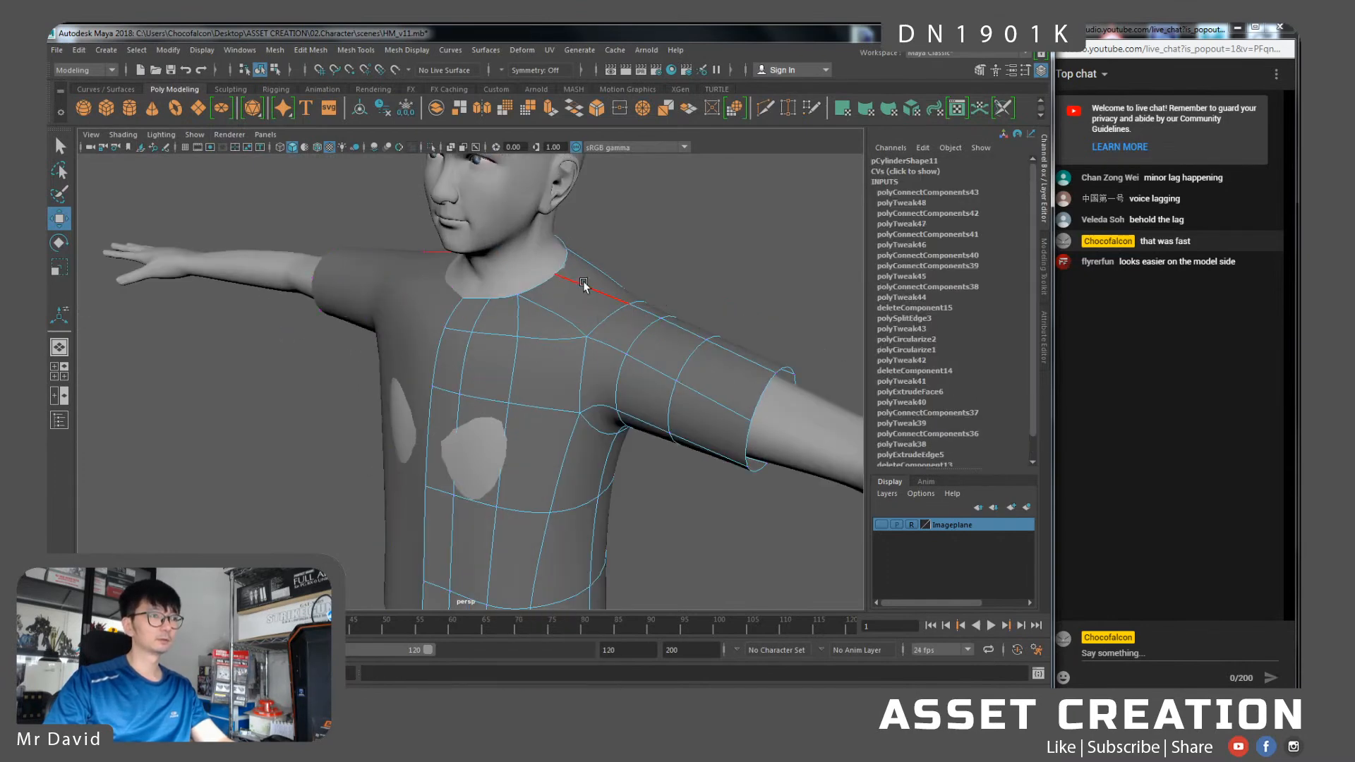
left_click_drag(584, 287, 546, 307, "alt")
left_click(529, 366)
key("ctrl+Delete")
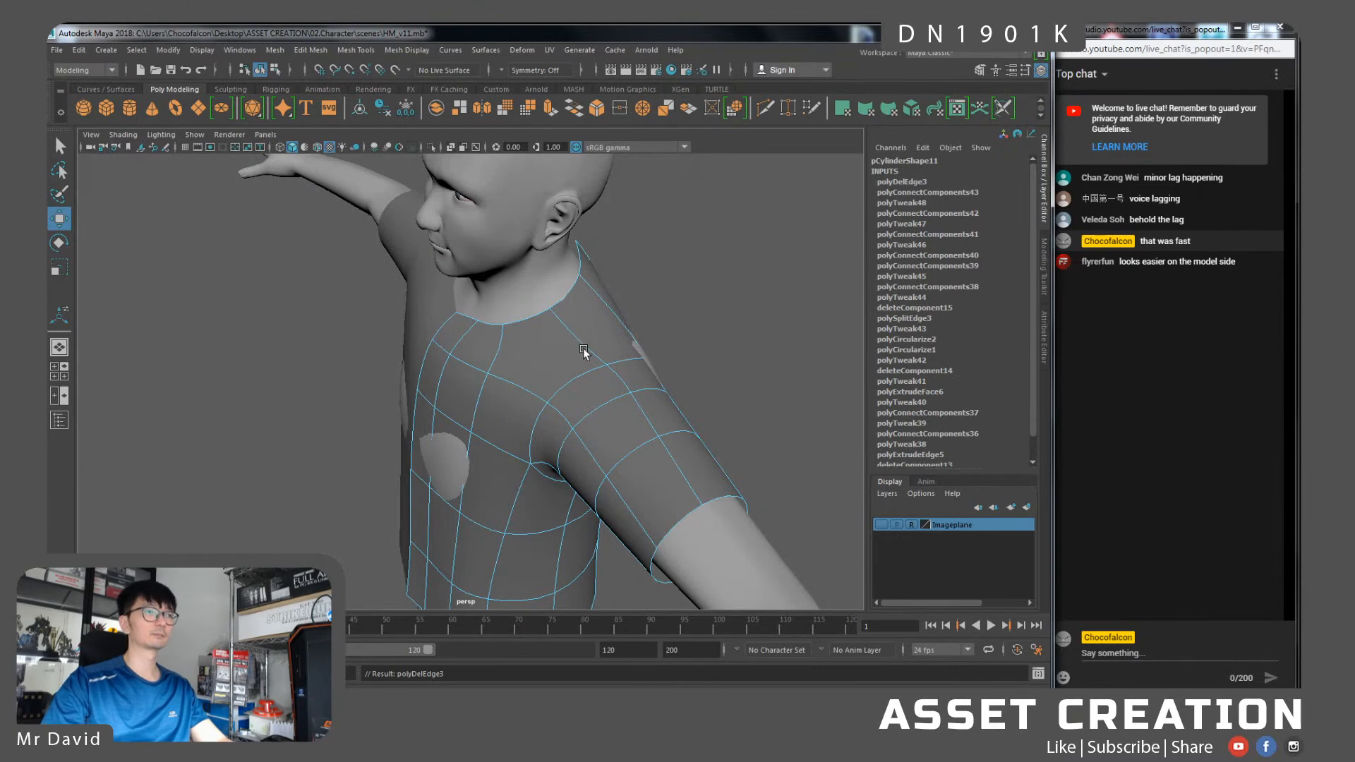
left_click_drag(584, 351, 593, 369, "alt")
Cut a new edge with Multi-Cut from the front armhole corner to the middle of the adjacent neckline edge
right_click_drag(578, 356, 551, 381)
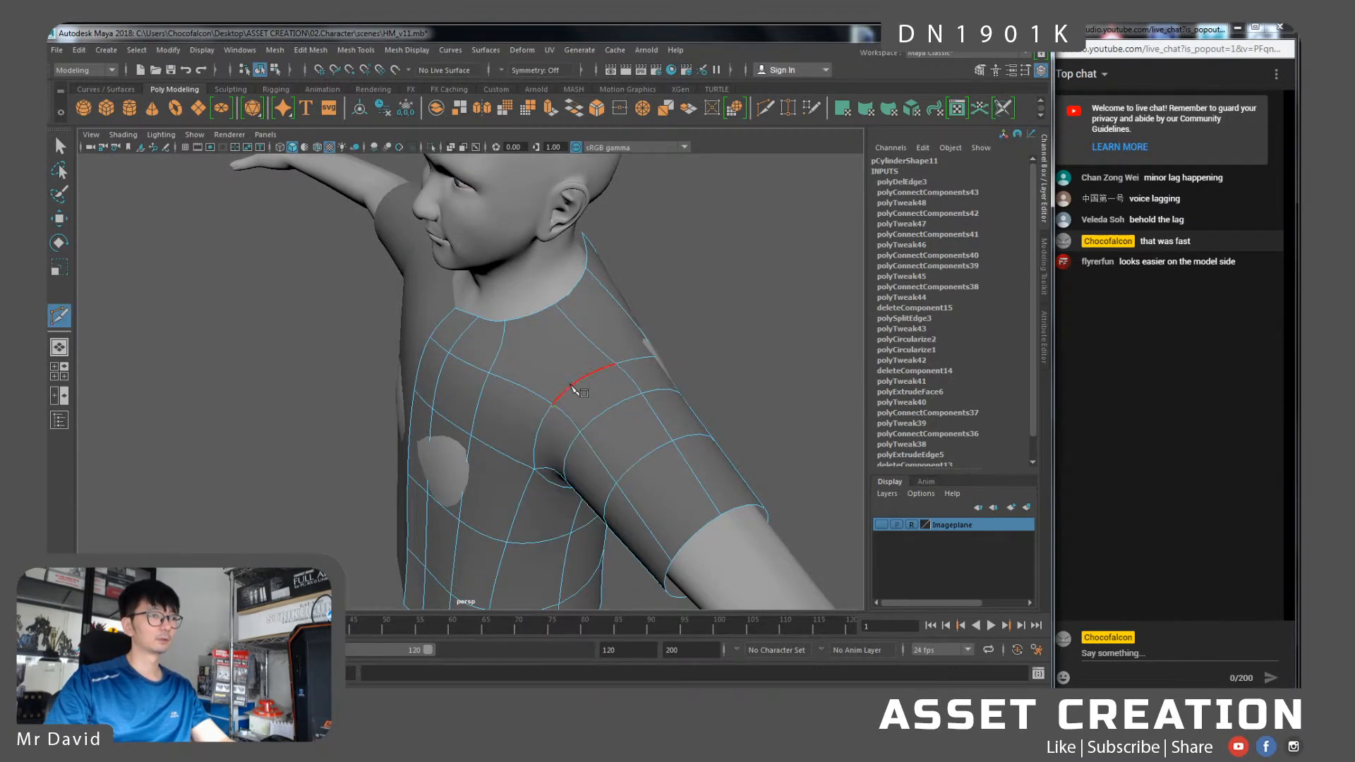
key("1")
left_click(538, 401)
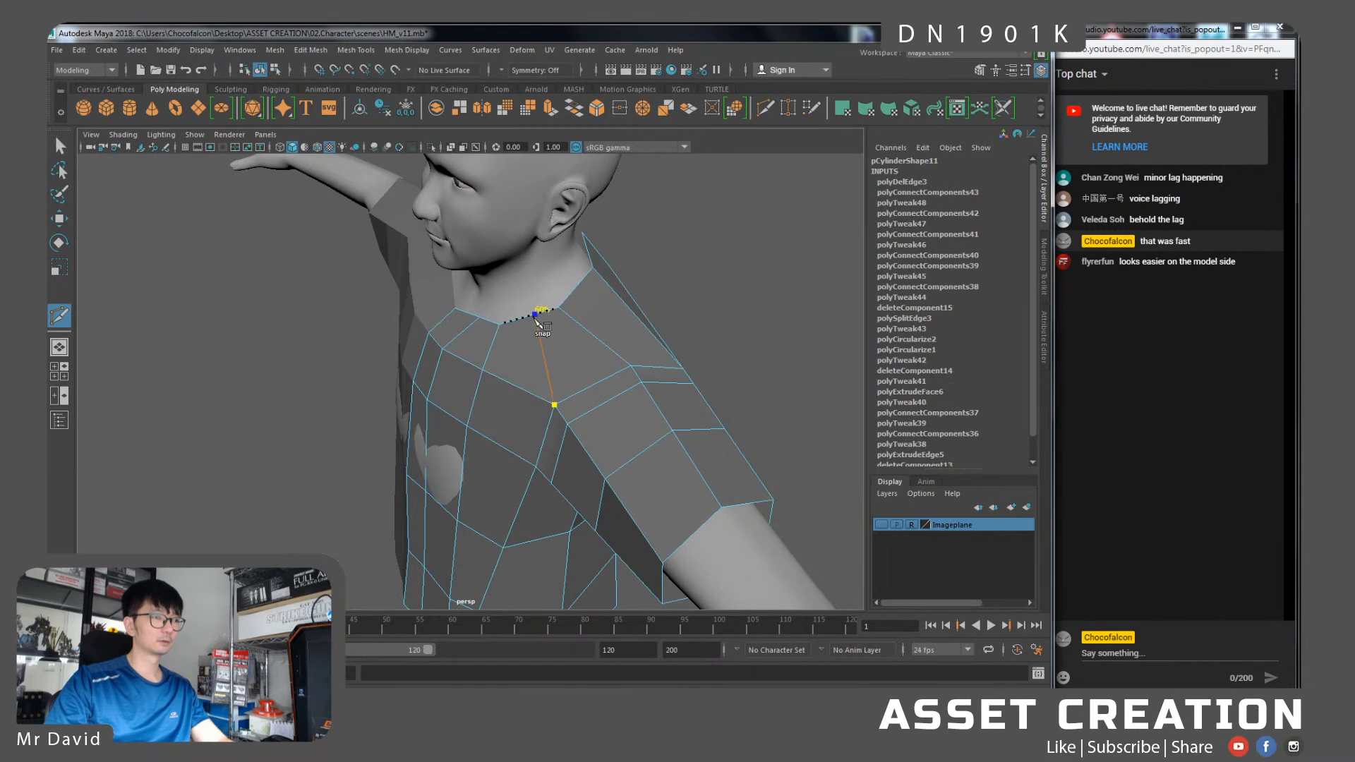
key("w")
key("3")
Select the crosswise edges of the back panel from upper back to hem and connect them into a vertical loop
left_click_drag(580, 346, 524, 300, "alt")
right_click_drag(544, 295, 547, 262)
left_click(537, 257)
double_click(545, 333, "shift")
scroll(545, 338, "down", 4)
middle_click_drag(541, 433, 533, 330, "alt")
key("g")
scroll(514, 322, "up", 1)
Select the new vertical back loop and adjust its scale and position along X
double_click(502, 457)
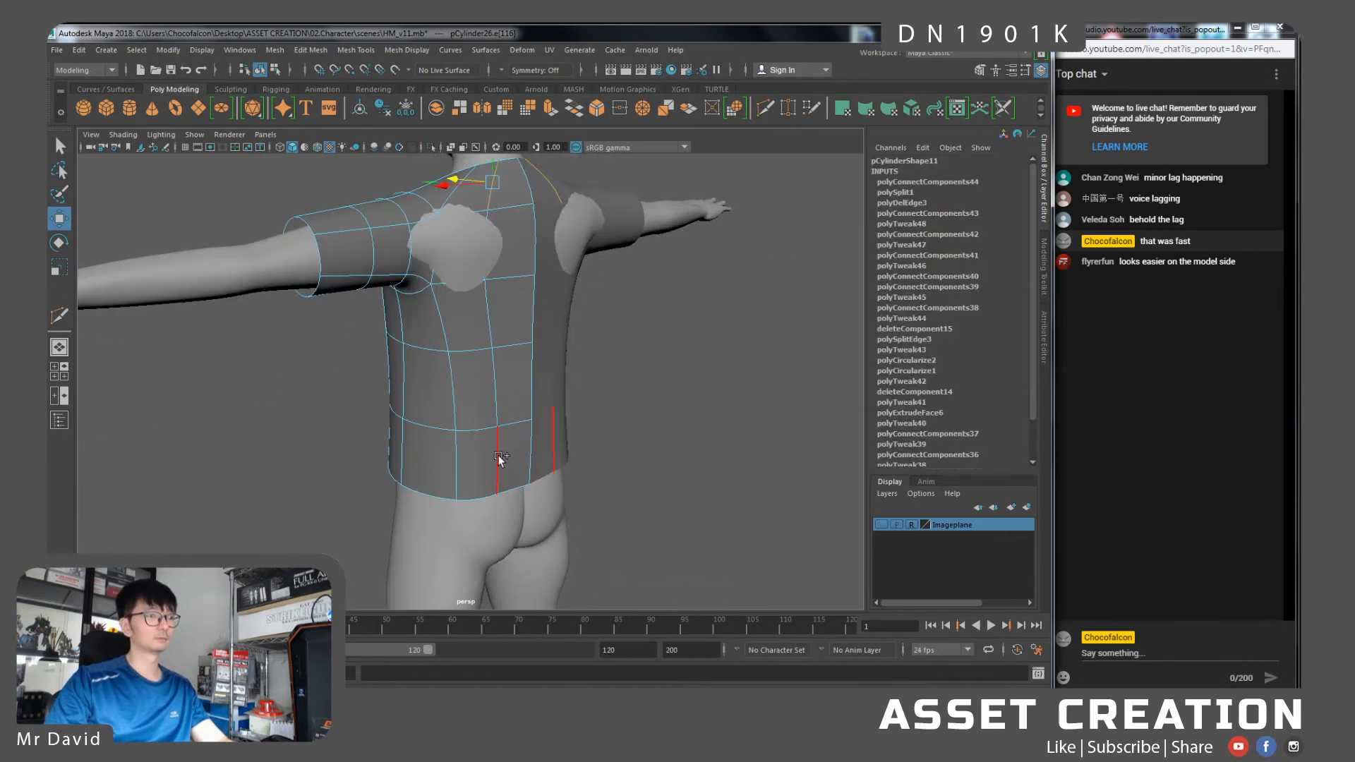
key("r")
mouse_move(447, 347)
left_mouse_down()
mouse_move(596, 354)
mouse_move(499, 336)
mouse_move(460, 354)
left_mouse_up()
key("w")
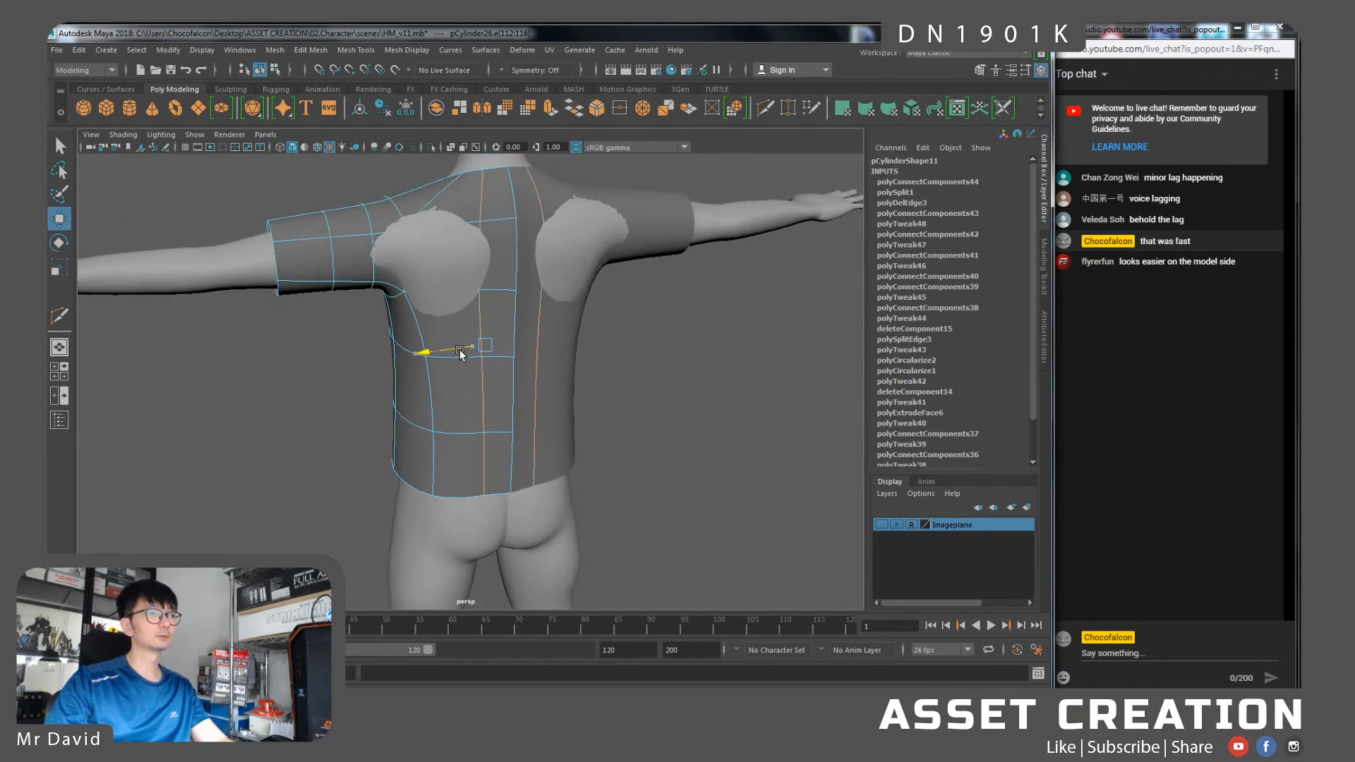
Connect the crosswise edges of the outer back panel down to the hem to add a second vertical back loop
left_click(458, 223)
double_click(470, 496, "shift")
key("g")
left_click_drag(447, 370, 484, 369, "alt")
Isolate the half shirt and connect the back neckline vertex to the upper end of the second back loop
right_click_drag(493, 229, 517, 217)
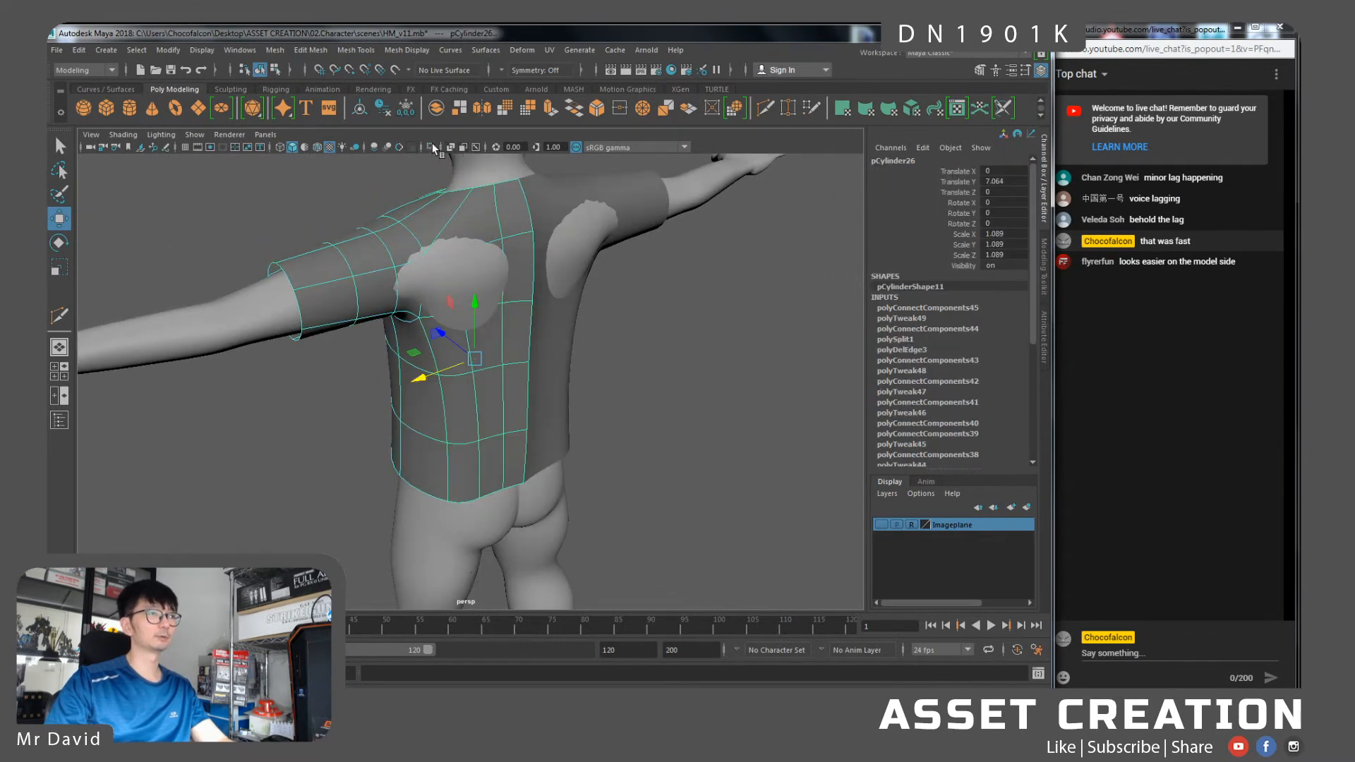
left_click(431, 147)
middle_click_drag(517, 248, 528, 302, "alt")
right_click_drag(528, 301, 472, 299, "alt")
left_click(487, 221)
key("g")
Delete the diagonal edge between the back neckline and the rear armhole corner
right_click_drag(477, 247, 477, 216)
left_click(479, 240)
key("Delete")
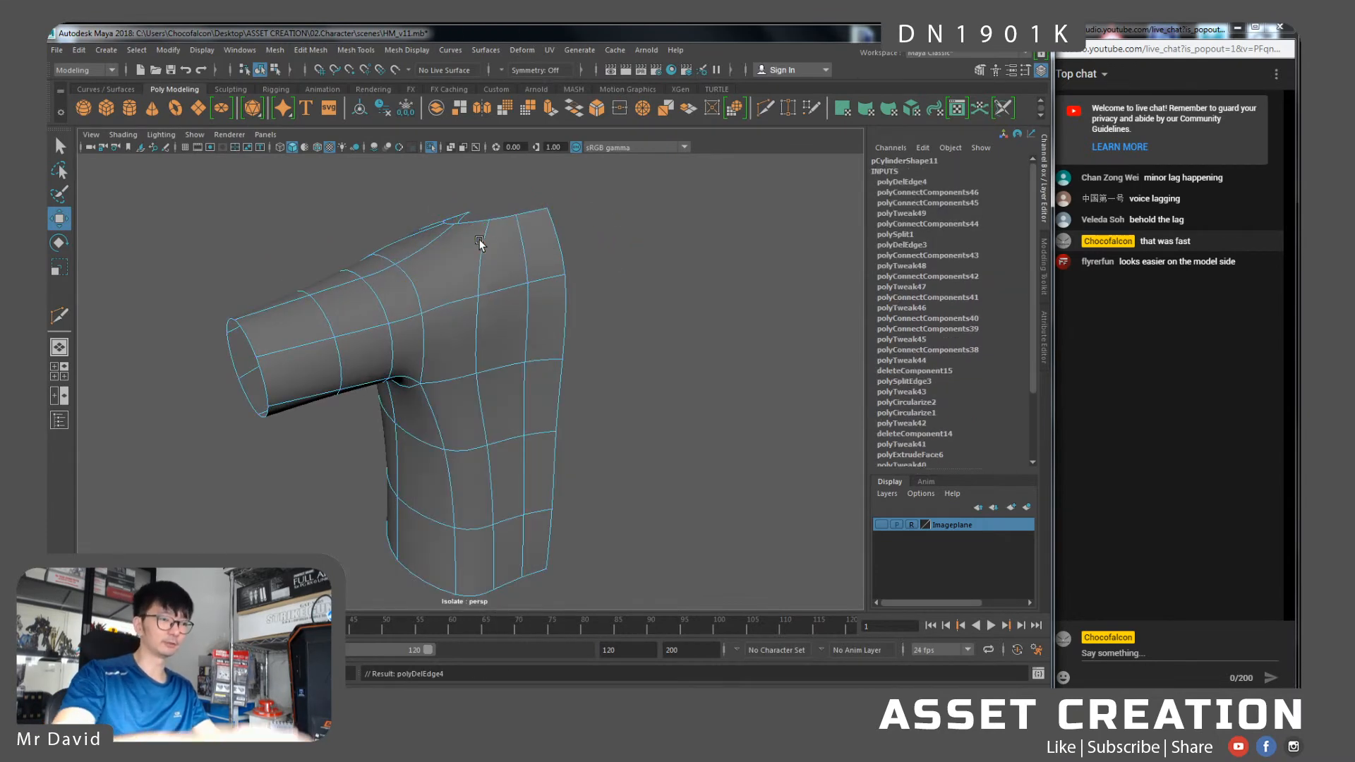
left_click_drag(602, 230, 509, 227, "alt")
Cut a new edge with Multi-Cut from the rear armhole corner to the back neckline edge at about 42%
right_click_drag(468, 289, 428, 300)
left_click(455, 318)
key("1")
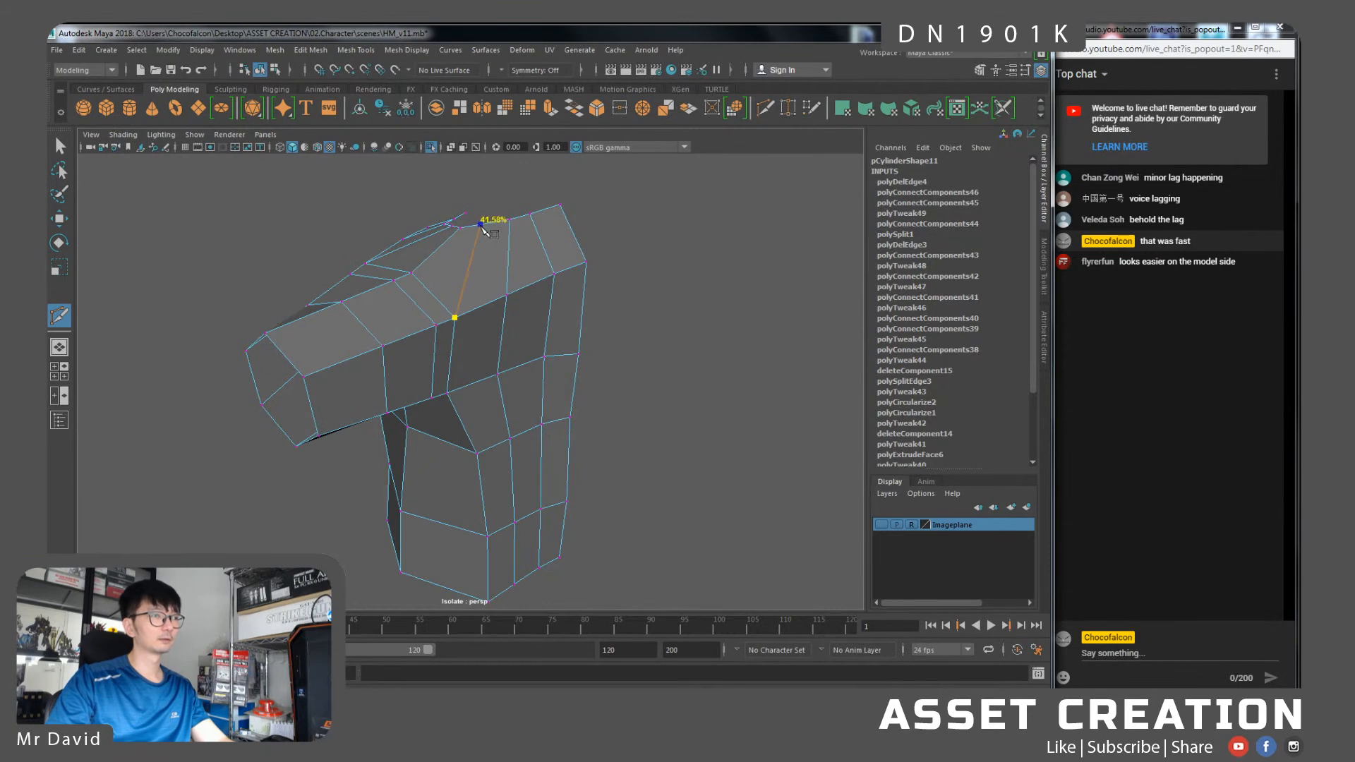
left_click(485, 225)
key("w")
Scale the two vertical back loops along X to even out their spacing, and restore smooth preview
right_click_drag(488, 256, 494, 235)
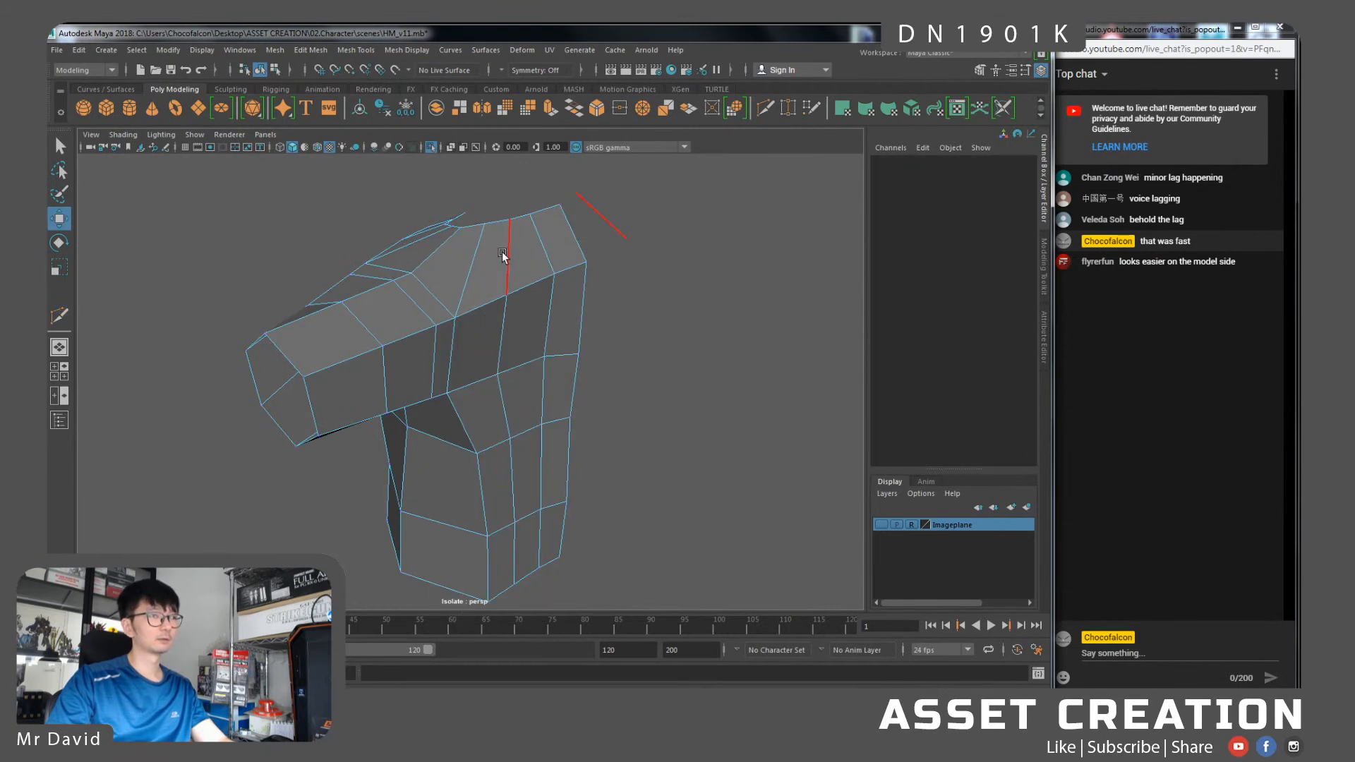
double_click(508, 269)
key("r")
left_click_drag(467, 452, 506, 428)
left_click(548, 261)
double_click(556, 365)
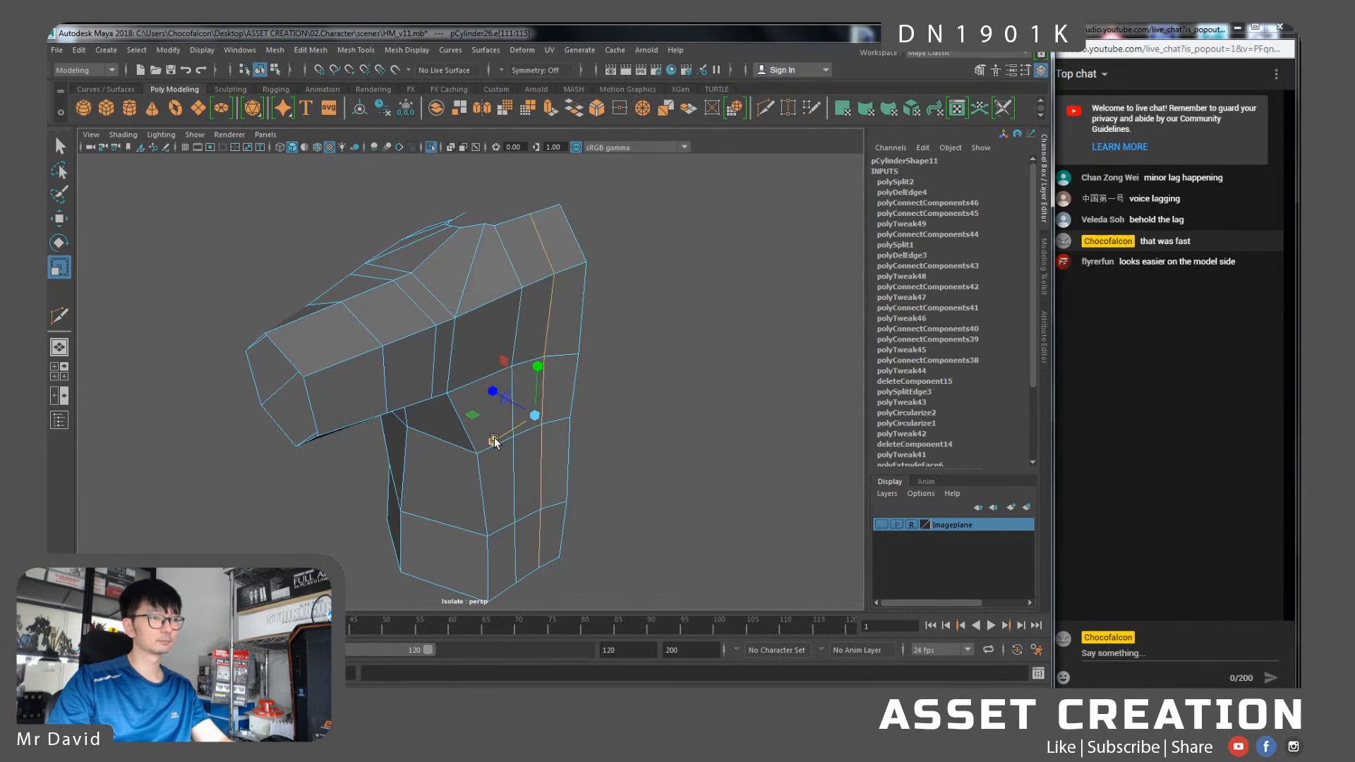
key("3")
Try to circularize the neckline edges of the isolated half shirt
left_click_drag(644, 333, 459, 288, "alt")
left_click(458, 288)
left_click(580, 249, "shift")
right_click_drag(580, 247, 587, 365, "shift")
left_click_drag(592, 363, 561, 279, "alt")
key("ctrl+z")
Return to object mode, leave the isolated view and hide the mirrored half of the shirt
key("q")
right_click_drag(562, 281, 611, 258)
left_click(611, 258)
left_click(523, 265)
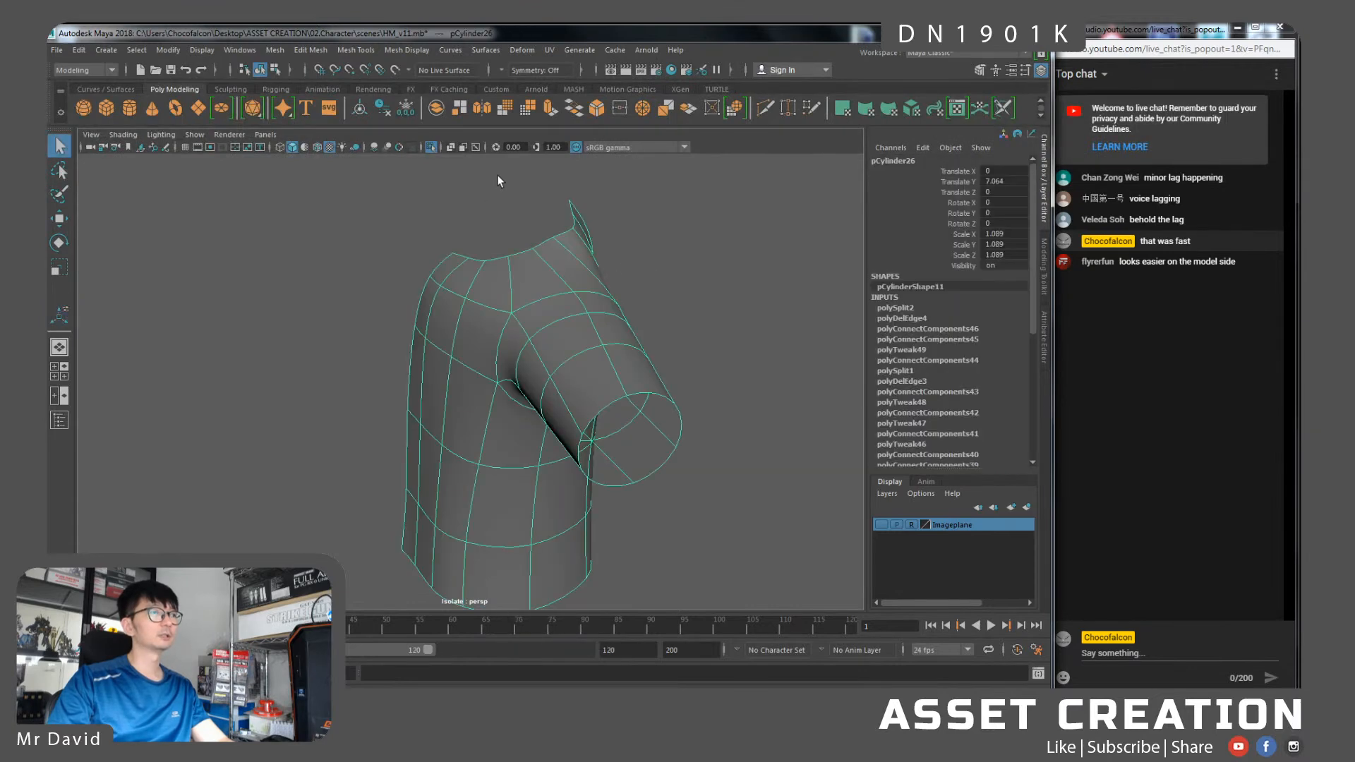
left_click(431, 148)
left_click_drag(433, 155, 420, 301, "alt")
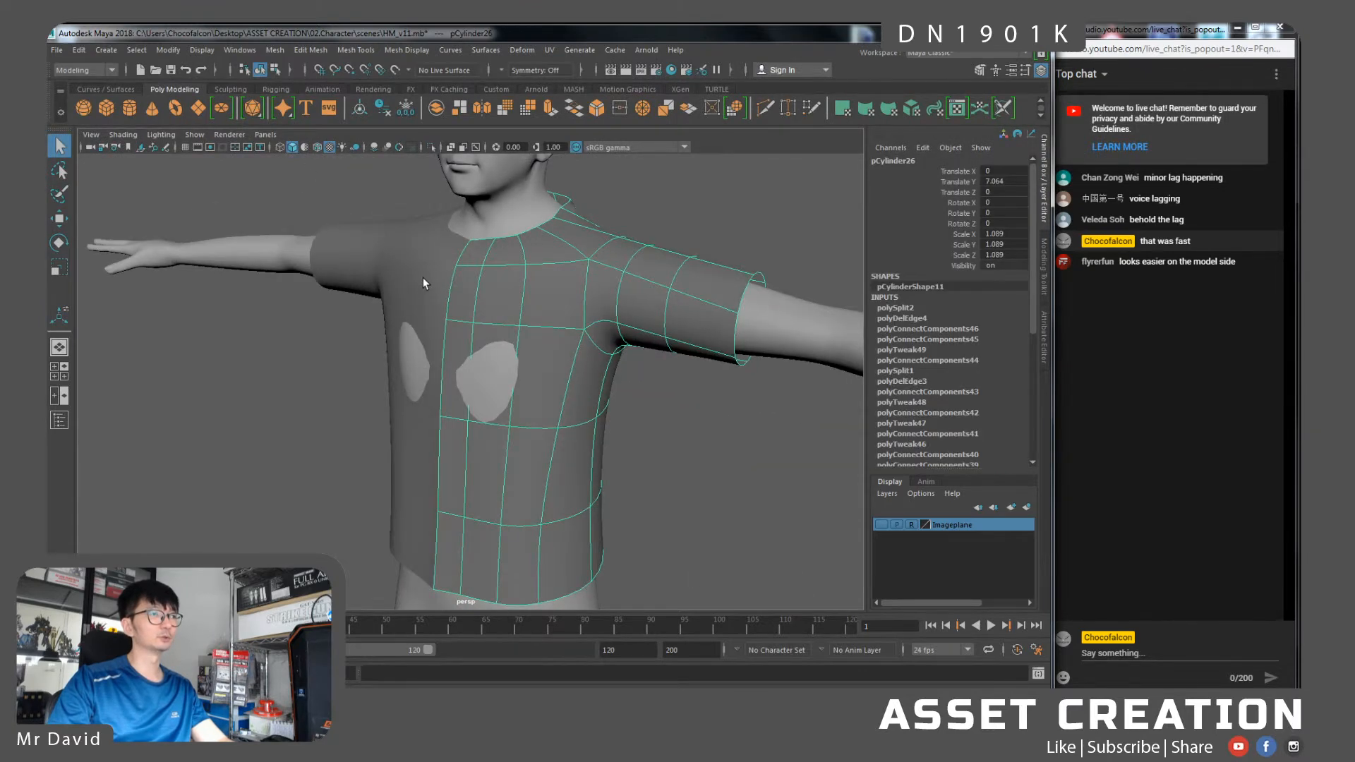
left_click(435, 263)
key("ctrl+h")
left_click(498, 271)
Try to circularize the neckline edges of the half shirt and check the alignment and even distribution options
left_click_drag(498, 270, 513, 292, "alt")
right_click_drag(526, 263, 526, 230)
left_click(498, 241)
left_click_drag(619, 242, 518, 262, "alt")
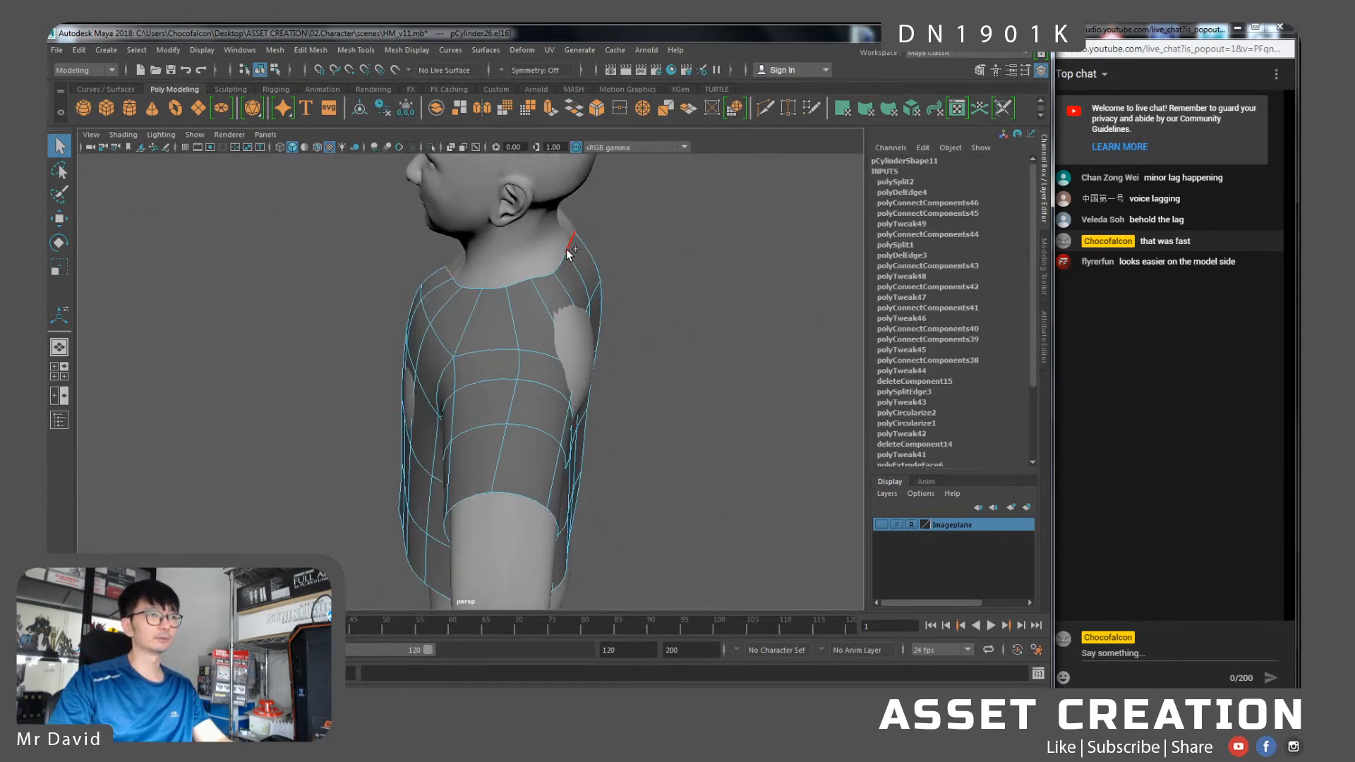
right_click_drag(568, 256, 564, 387, "shift")
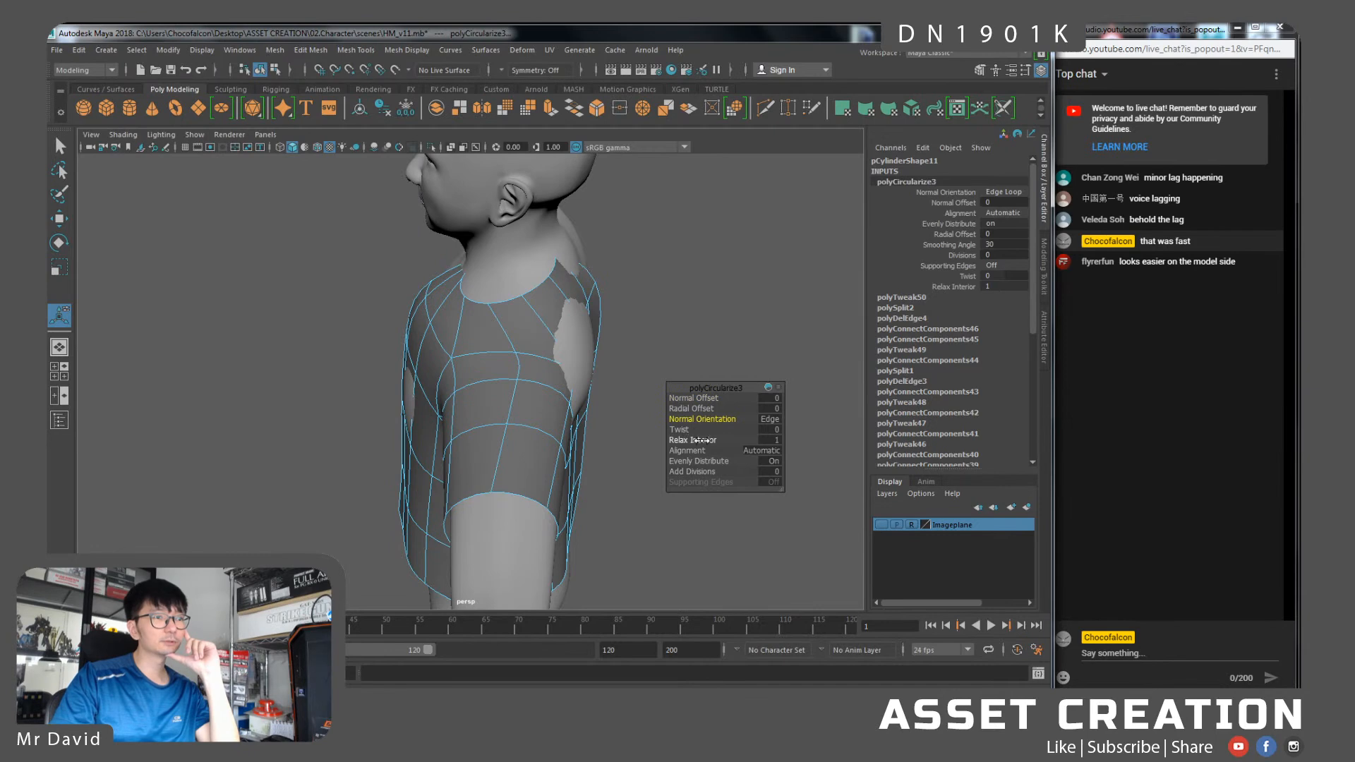
left_click(757, 450)
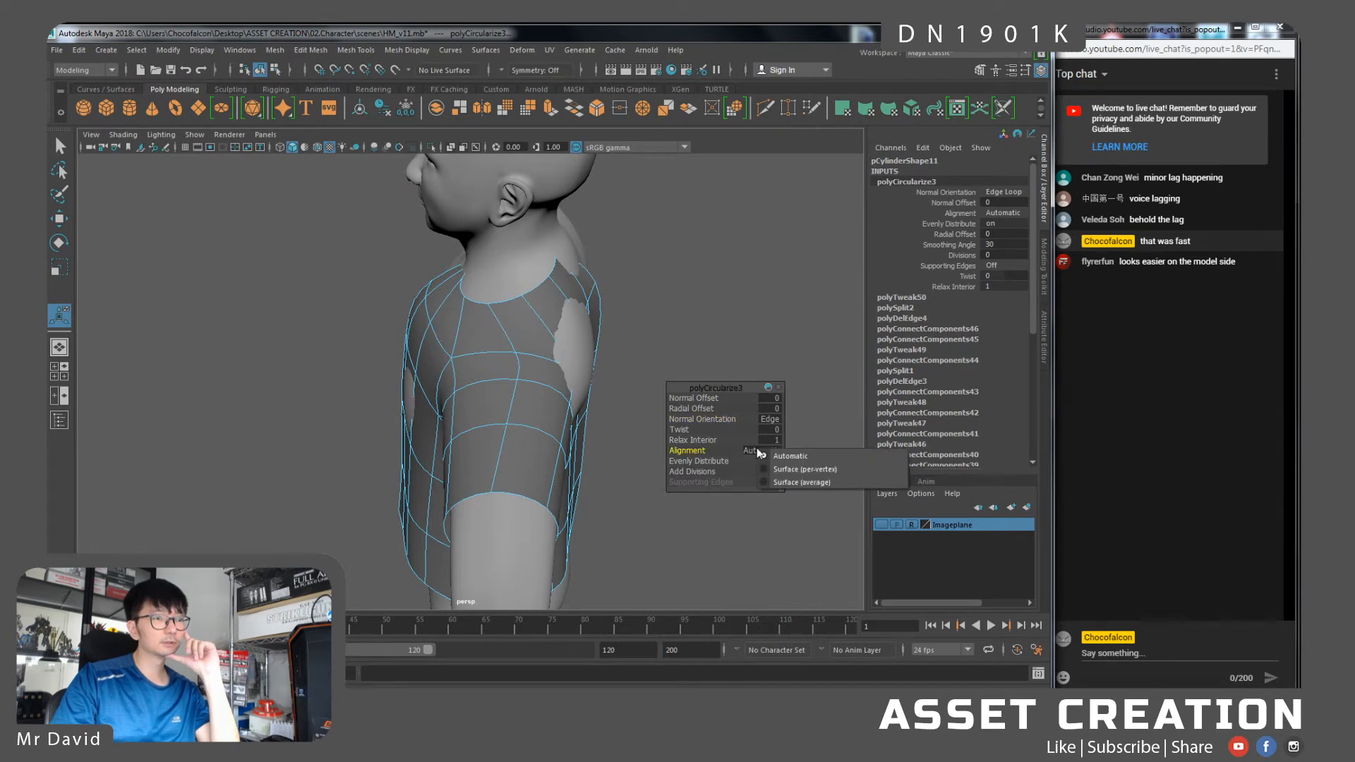
left_click(707, 460)
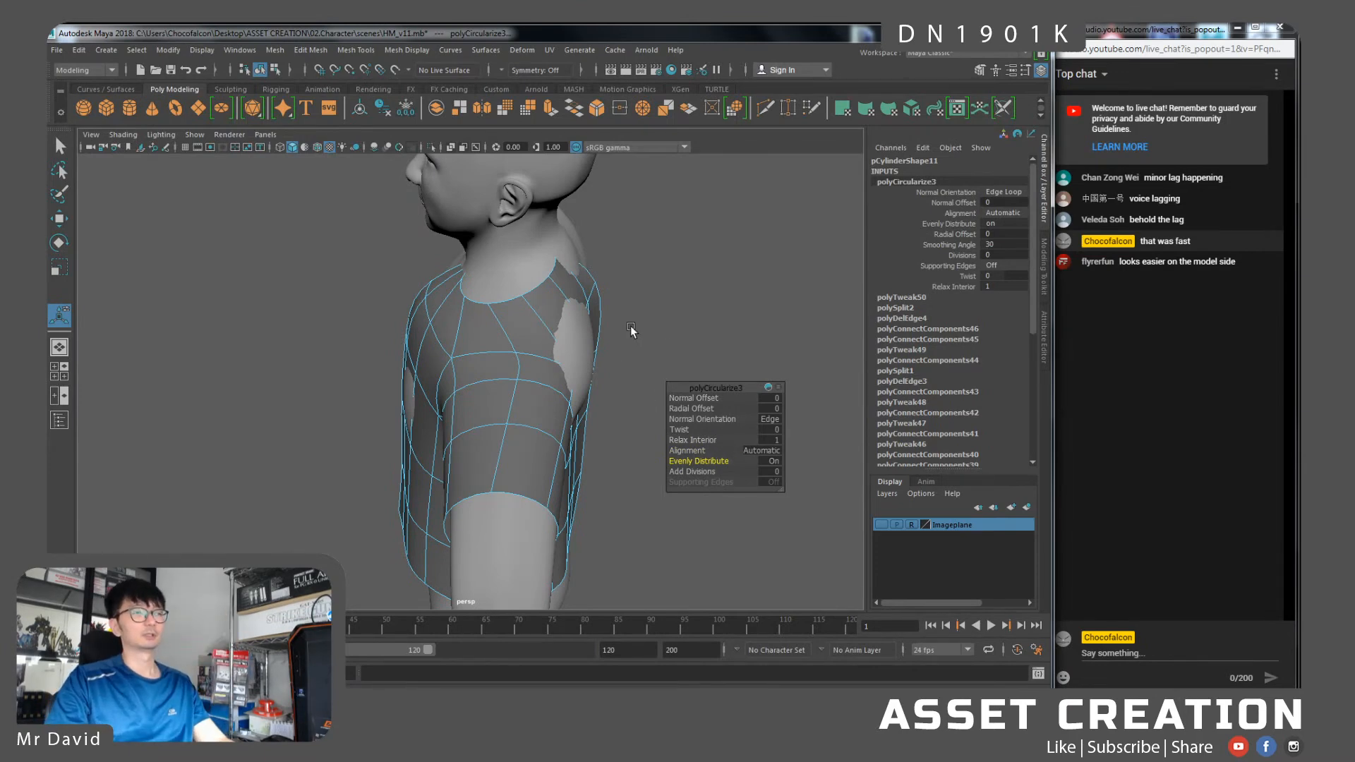
left_click_drag(633, 335, 703, 275, "alt")
key("ctrl+z")
Mirror the half shirt across the world X axis with merged borders and a merge threshold of 0.01
right_click_drag(558, 266, 585, 247)
left_click_drag(455, 252, 477, 264, "alt")
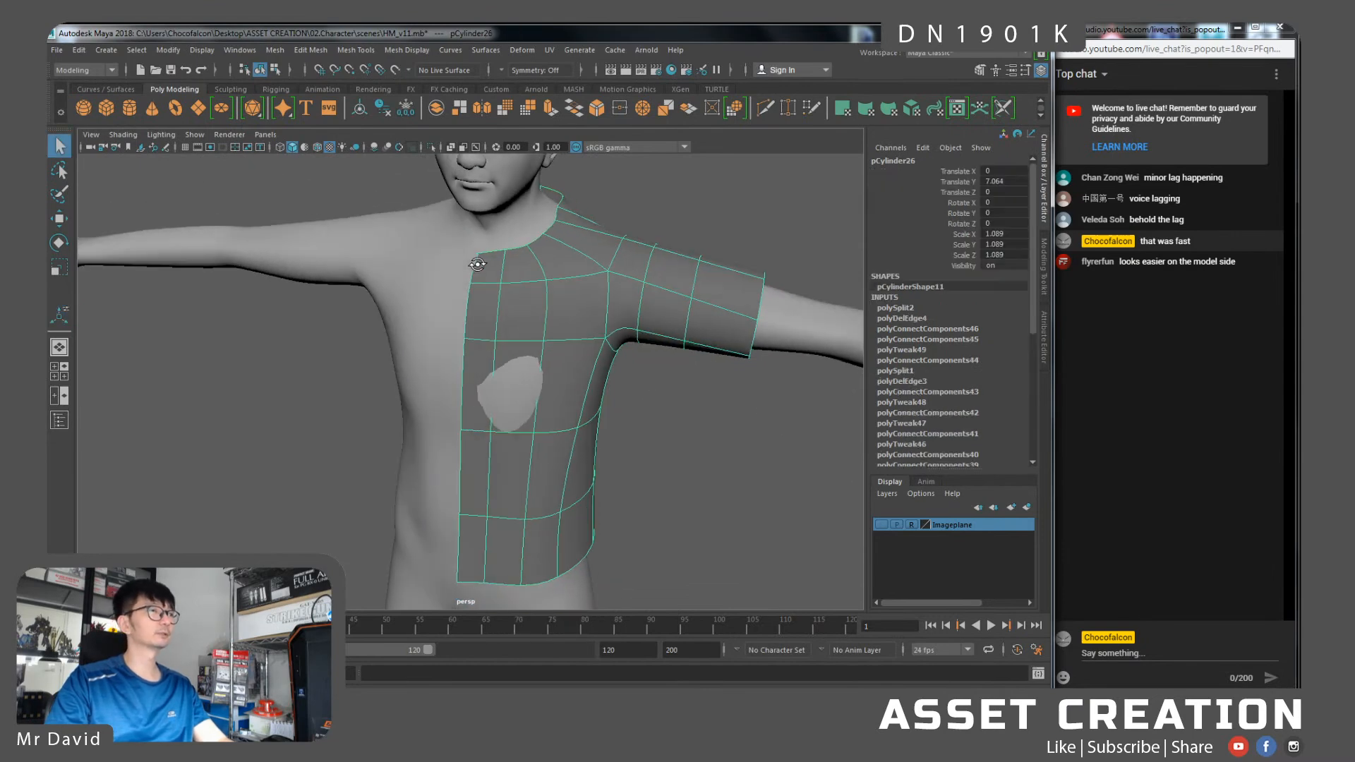
left_click(483, 108)
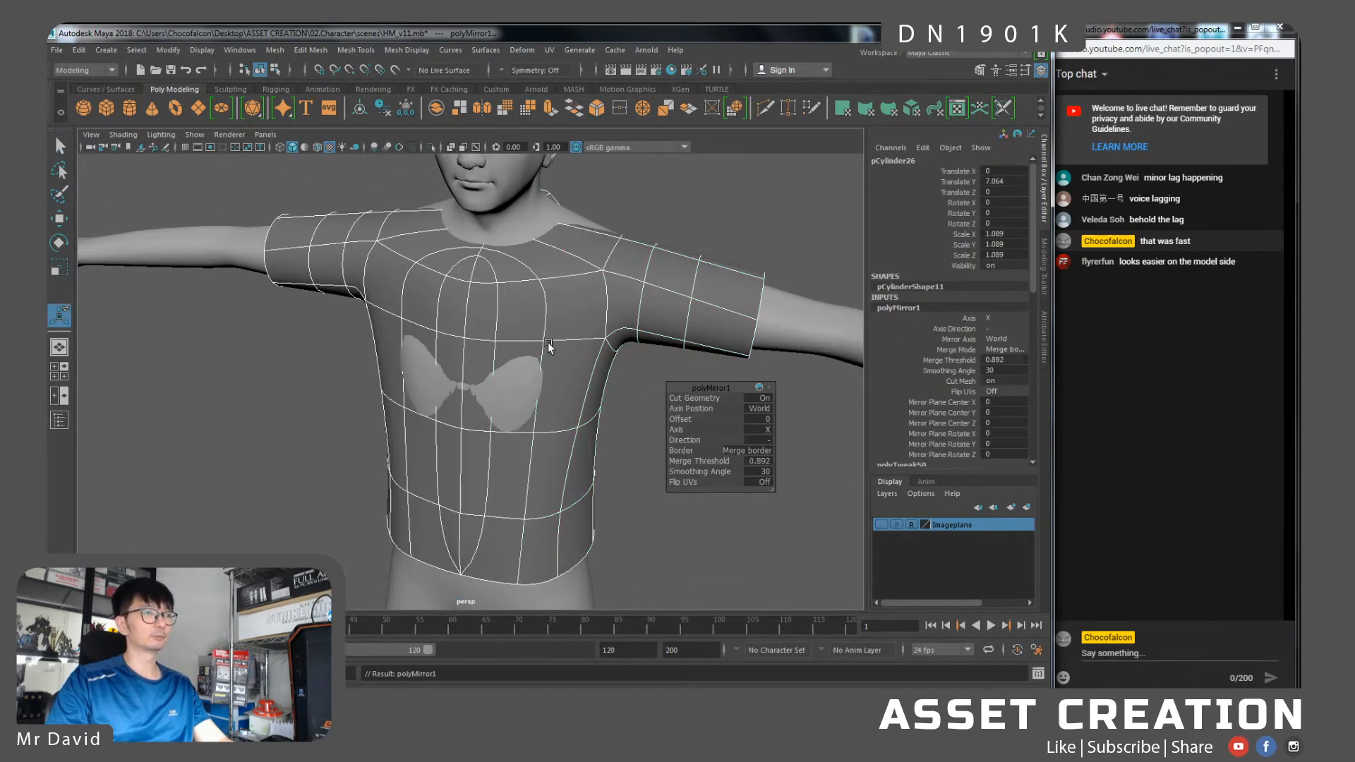
left_click_drag(704, 461, 627, 456)
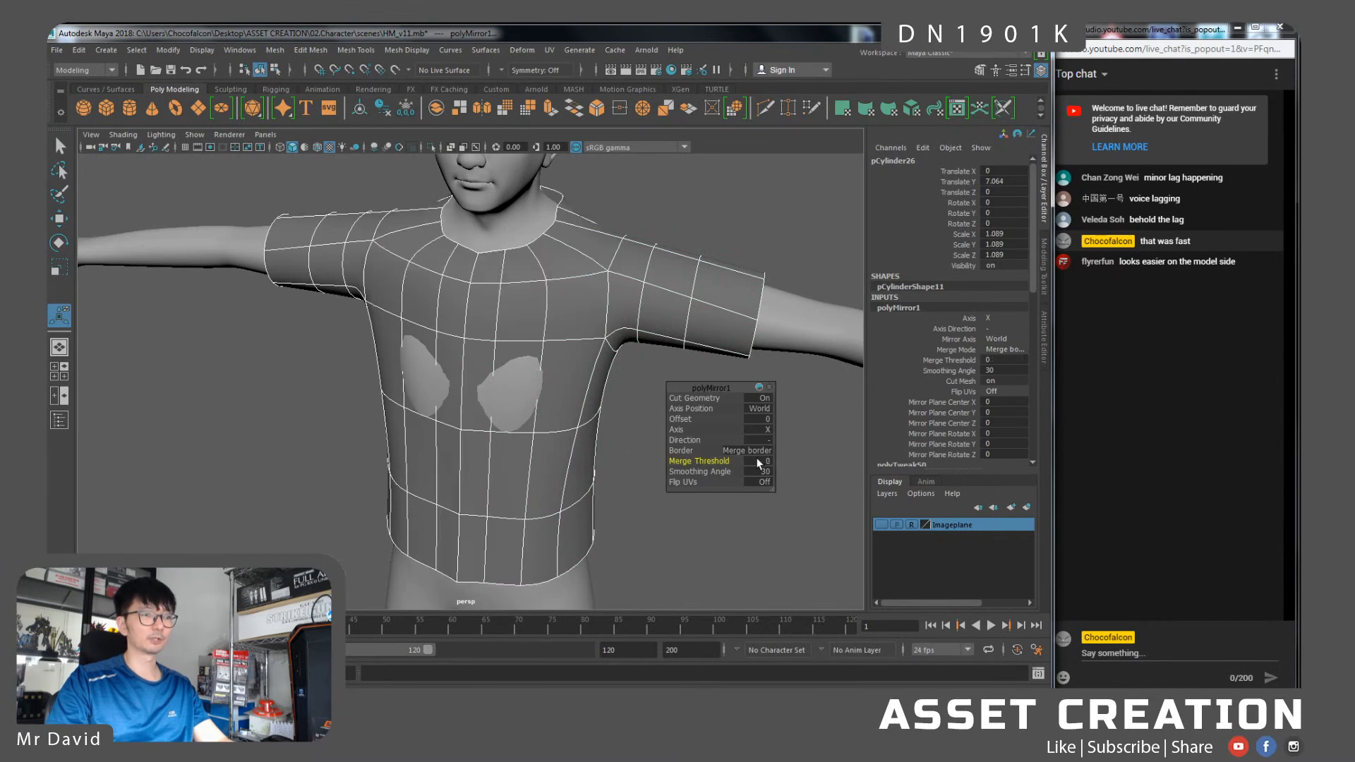
key("Return")
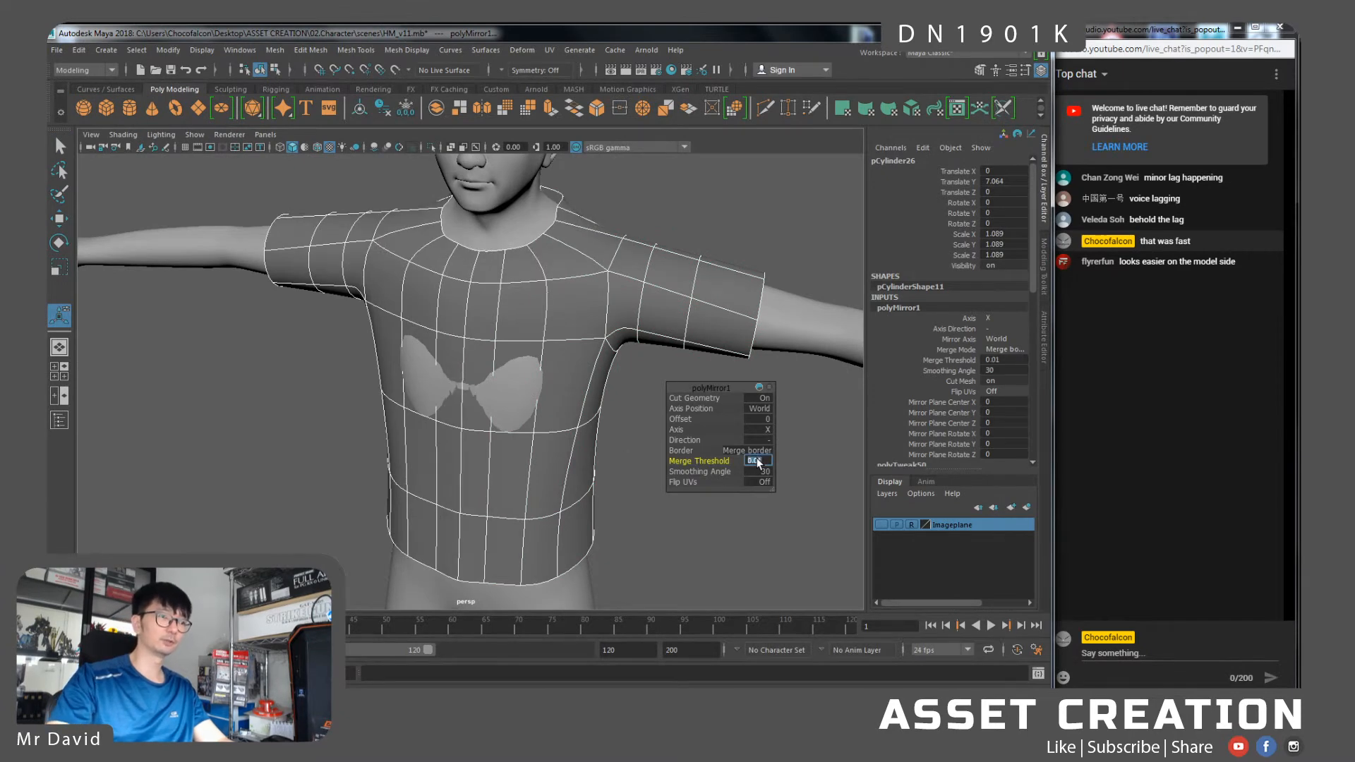
Select the full neckline edge loop of the mirrored shirt and circularize it
left_click_drag(514, 308, 544, 303, "alt")
key("w")
right_click_drag(538, 250, 526, 239)
double_click(528, 240)
middle_click_drag(557, 255, 539, 284, "alt")
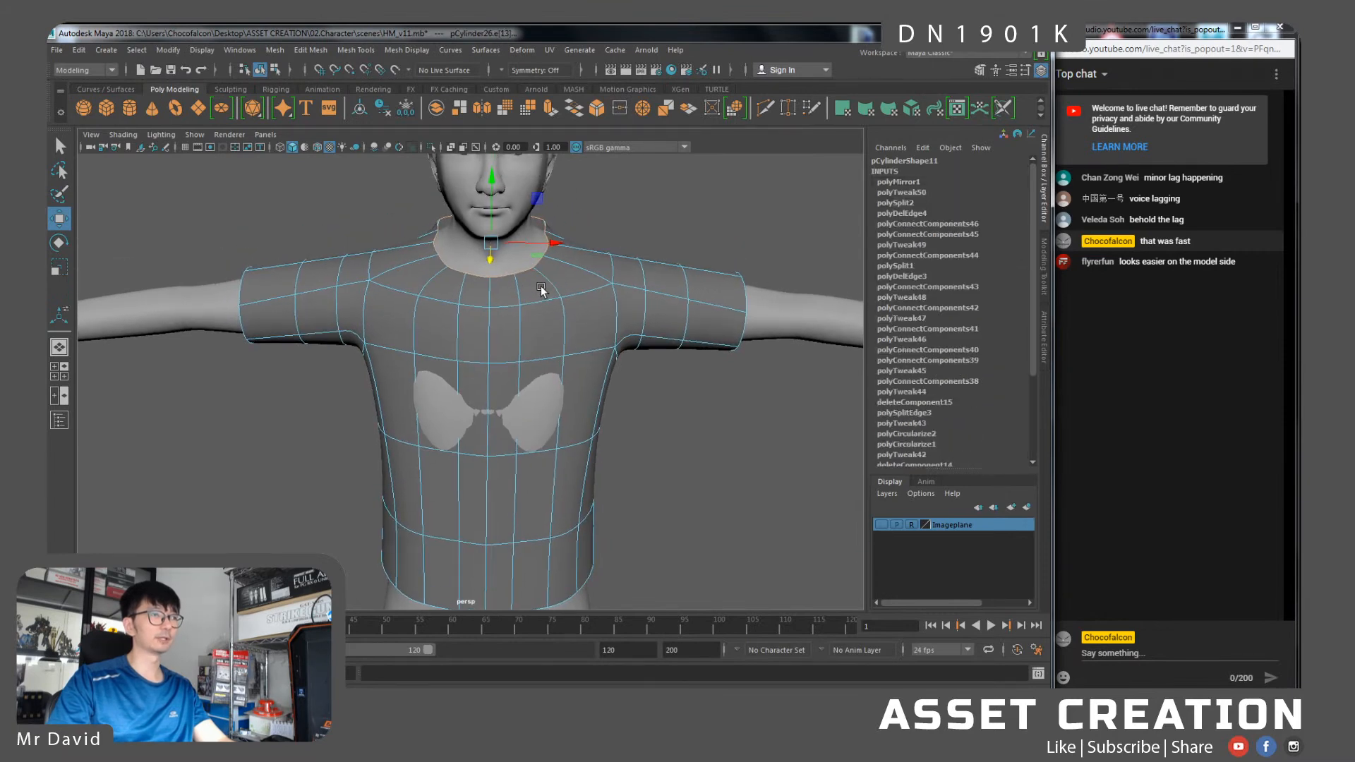
right_click_drag(540, 285, 538, 401, "shift")
Select the shirt's vertical centre edge loop and flatten it by scaling along X
left_click_drag(557, 380, 400, 314, "alt")
left_click(485, 303)
double_click(457, 283)
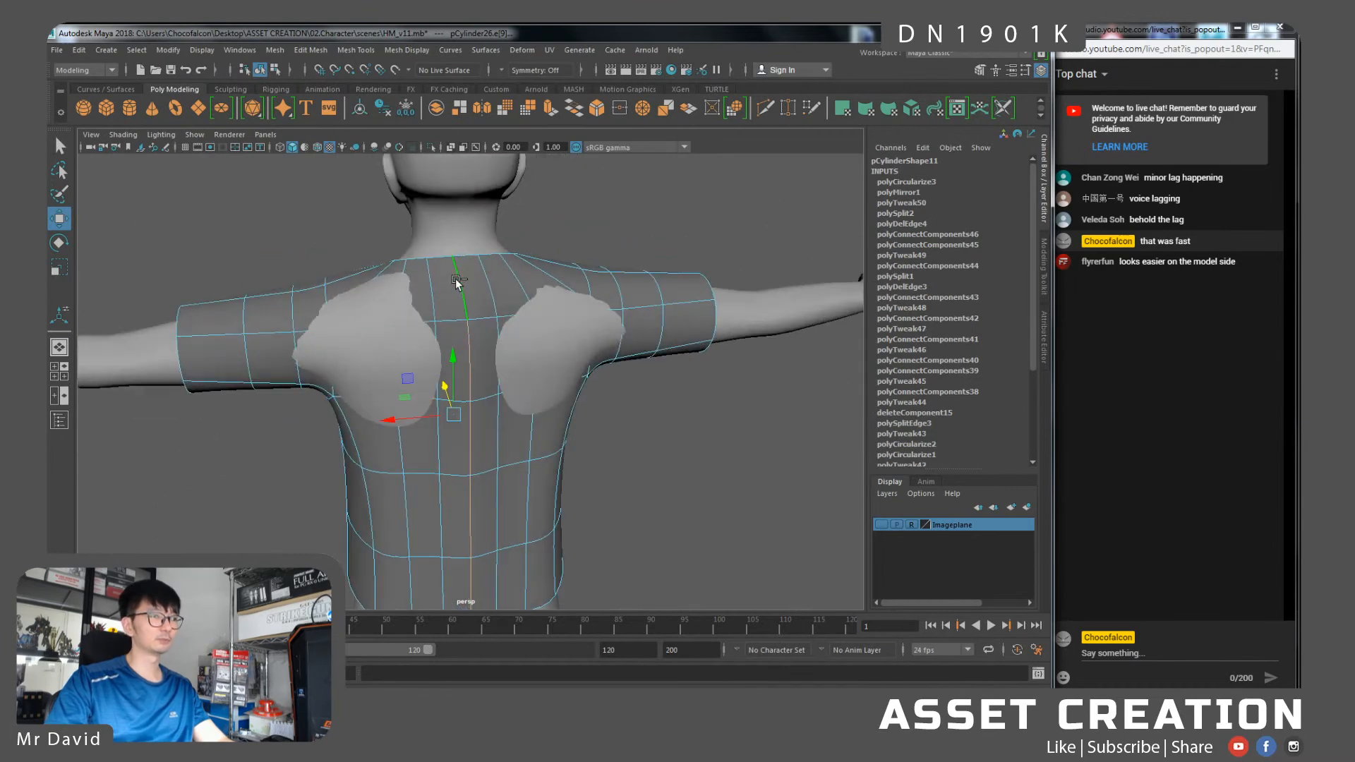
key("r")
left_click_drag(394, 419, 526, 381)
key("w")
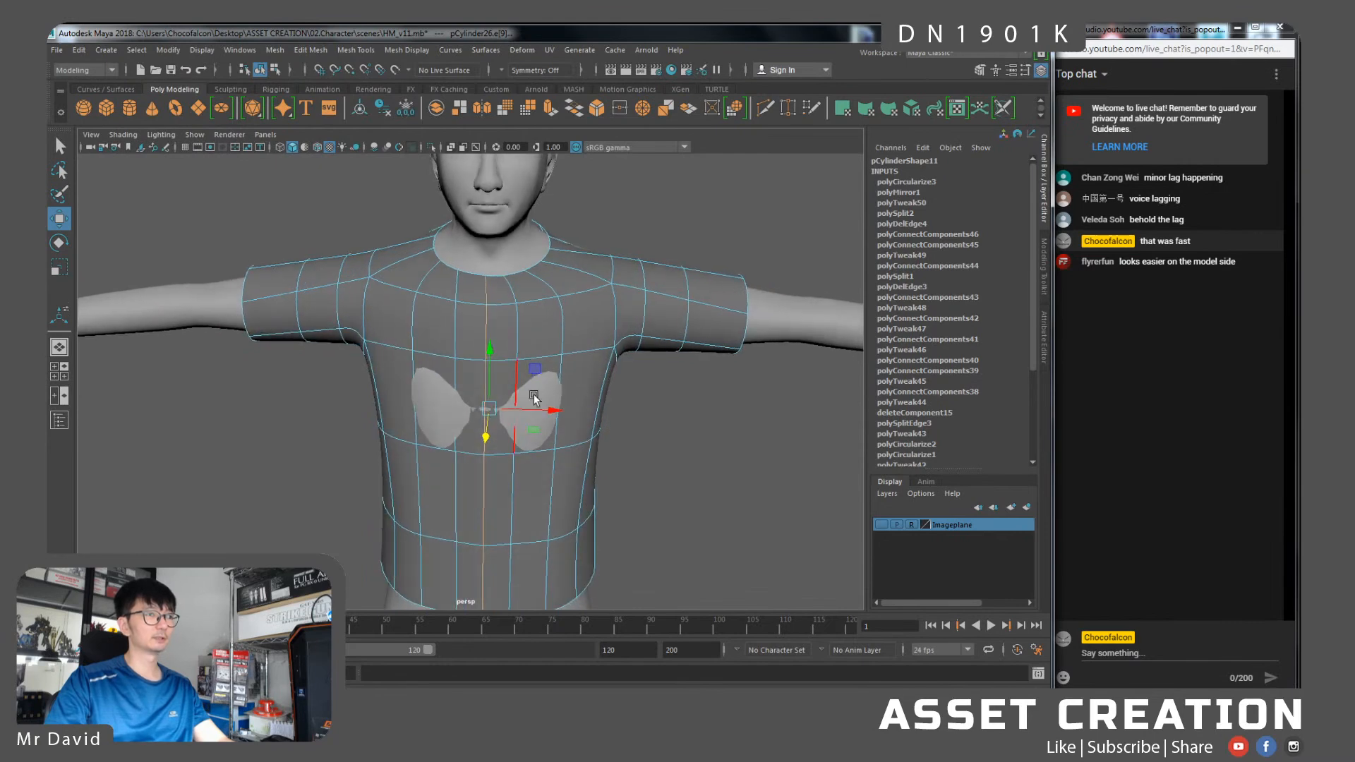
key("r")
Detach the mesh along the centre loop, delete the half on the character's right side and return to object mode
right_click_drag(487, 296, 472, 353, "shift")
double_click(455, 312)
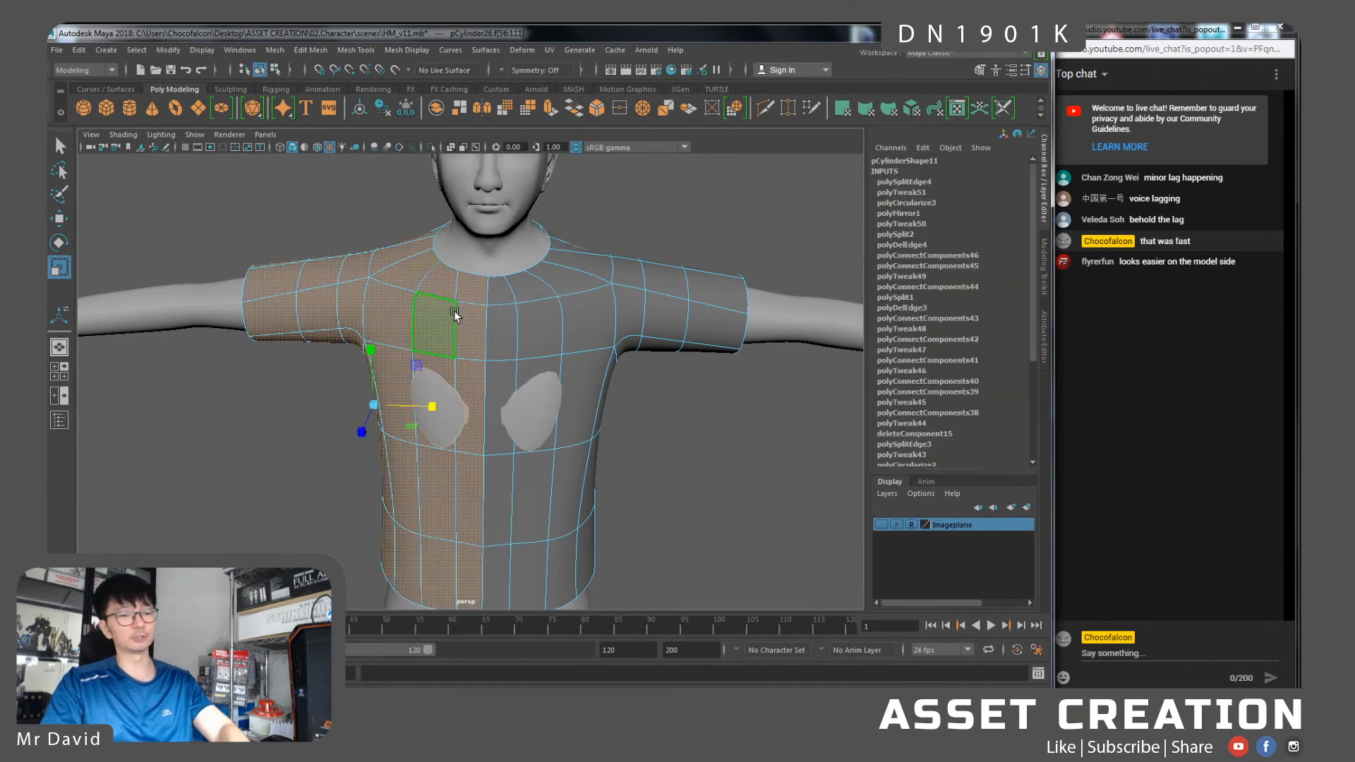
key("Delete")
right_click_drag(555, 311, 607, 288)
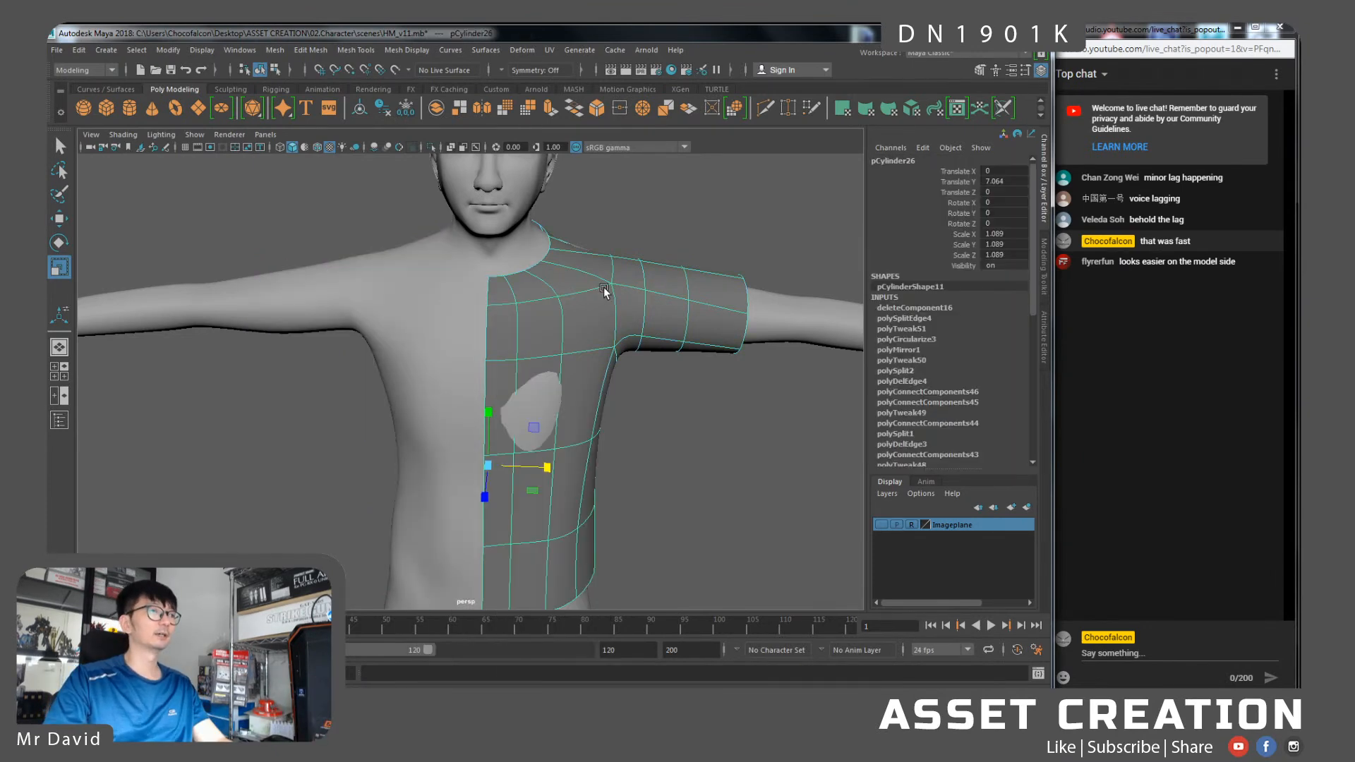
Create a duplicate of the half shirt mirrored across X with Duplicate Special to complete the other side
key("w")
key("space")
left_click_drag(559, 352, 559, 383)
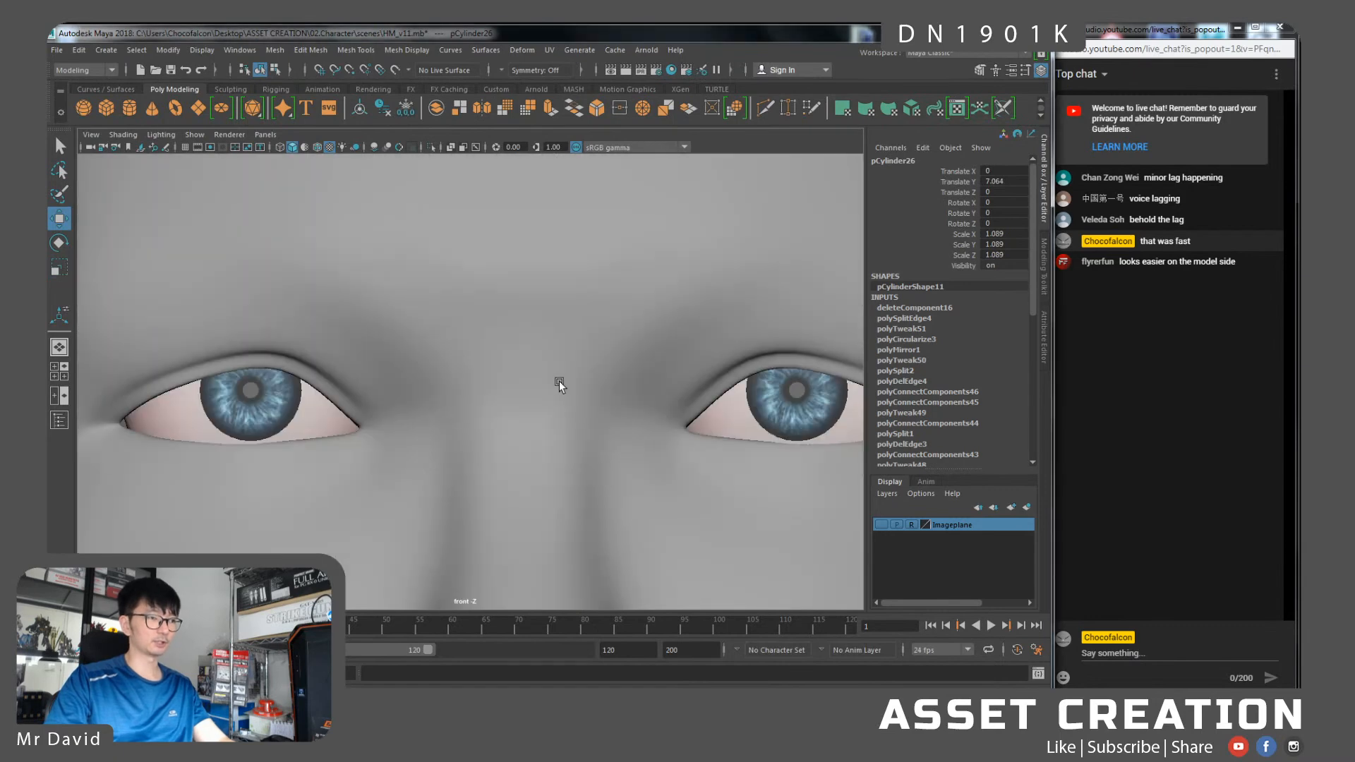
key("f")
middle_click_drag(387, 388, 523, 353, "alt")
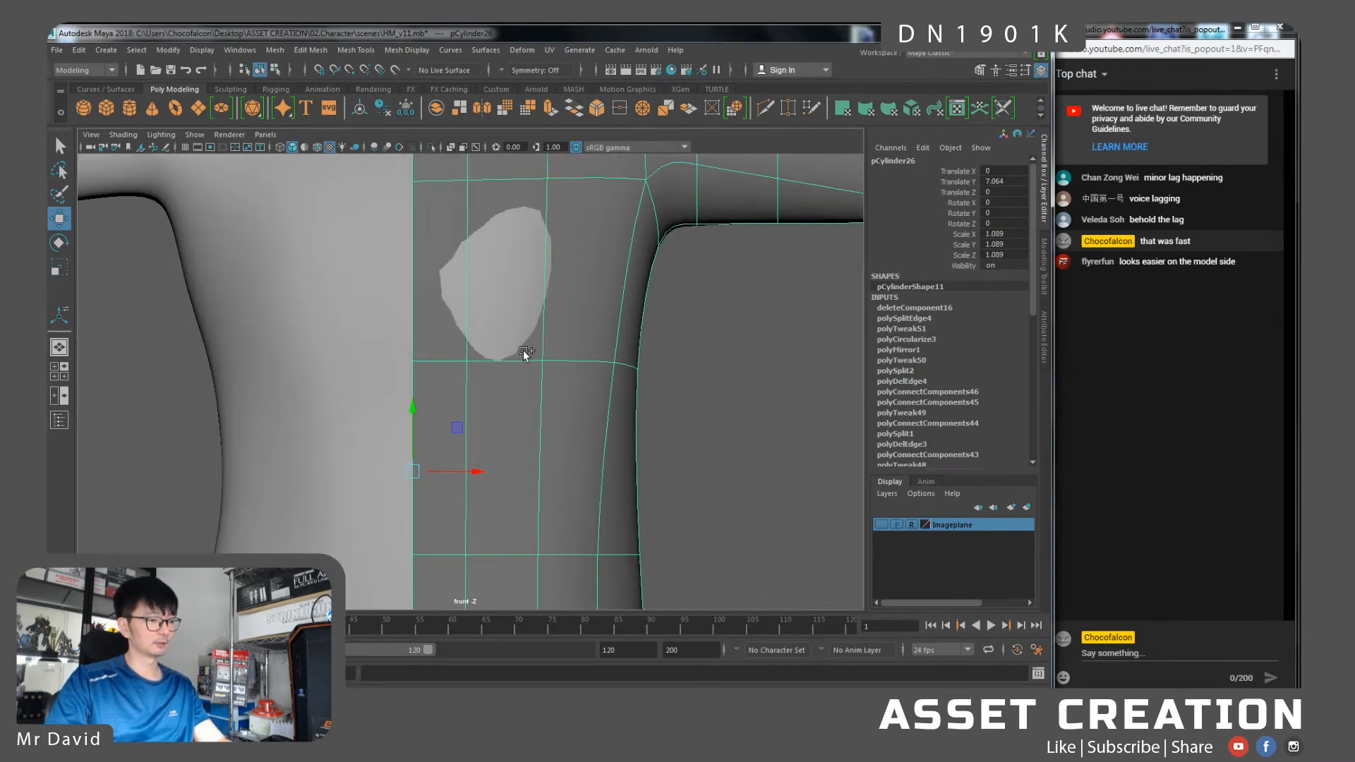
key("ctrl+shift+d")
key("space")
left_click_drag(523, 353, 529, 332)
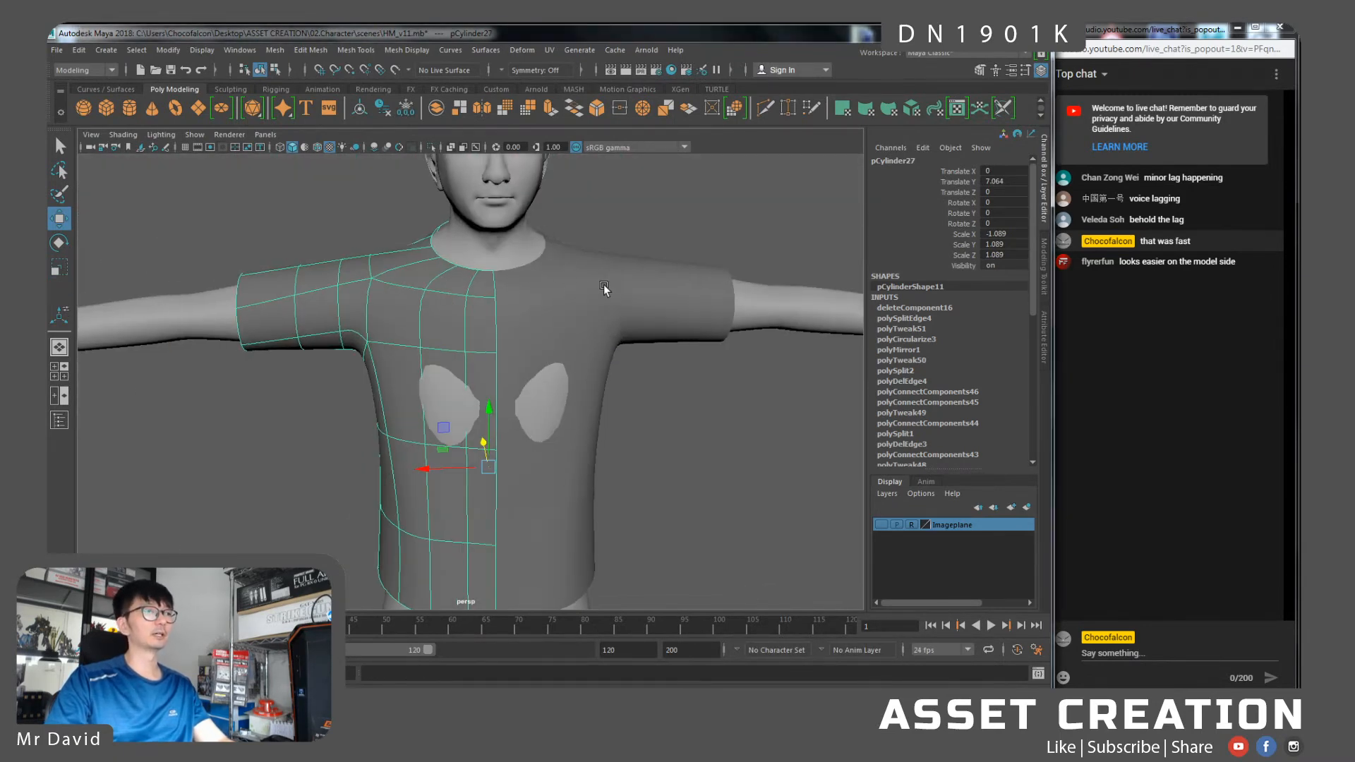
Inspect the character's face and the completed shirt, comparing the half shirt's unsmoothed and smoothed display
middle_click_drag(604, 286, 566, 393, "alt")
right_click_drag(575, 341, 592, 348, "alt")
middle_click_drag(592, 347, 579, 395, "alt")
mouse_move(595, 371)
left_mouse_down("alt")
mouse_move(617, 344)
mouse_move(481, 349)
mouse_move(598, 360)
left_mouse_up("alt")
left_click(556, 293)
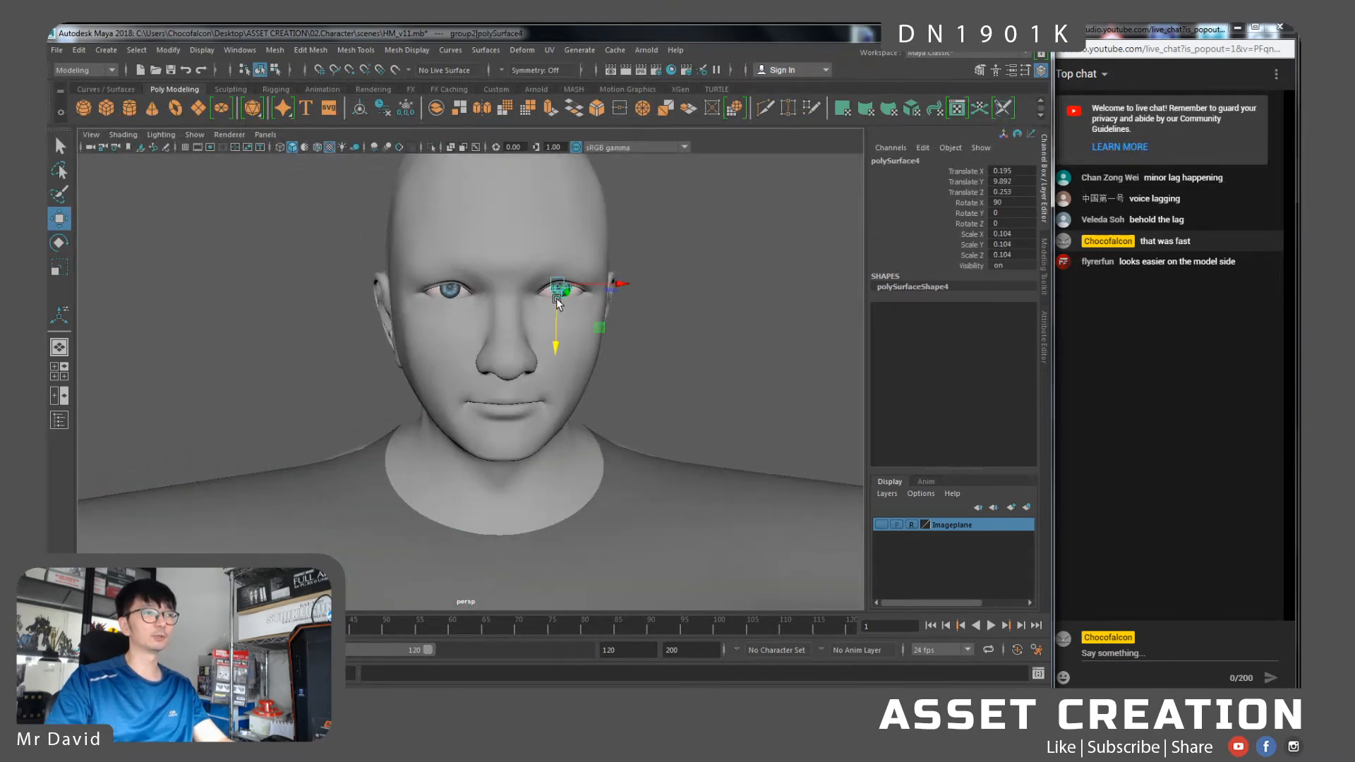
scroll(631, 374, "up", 5)
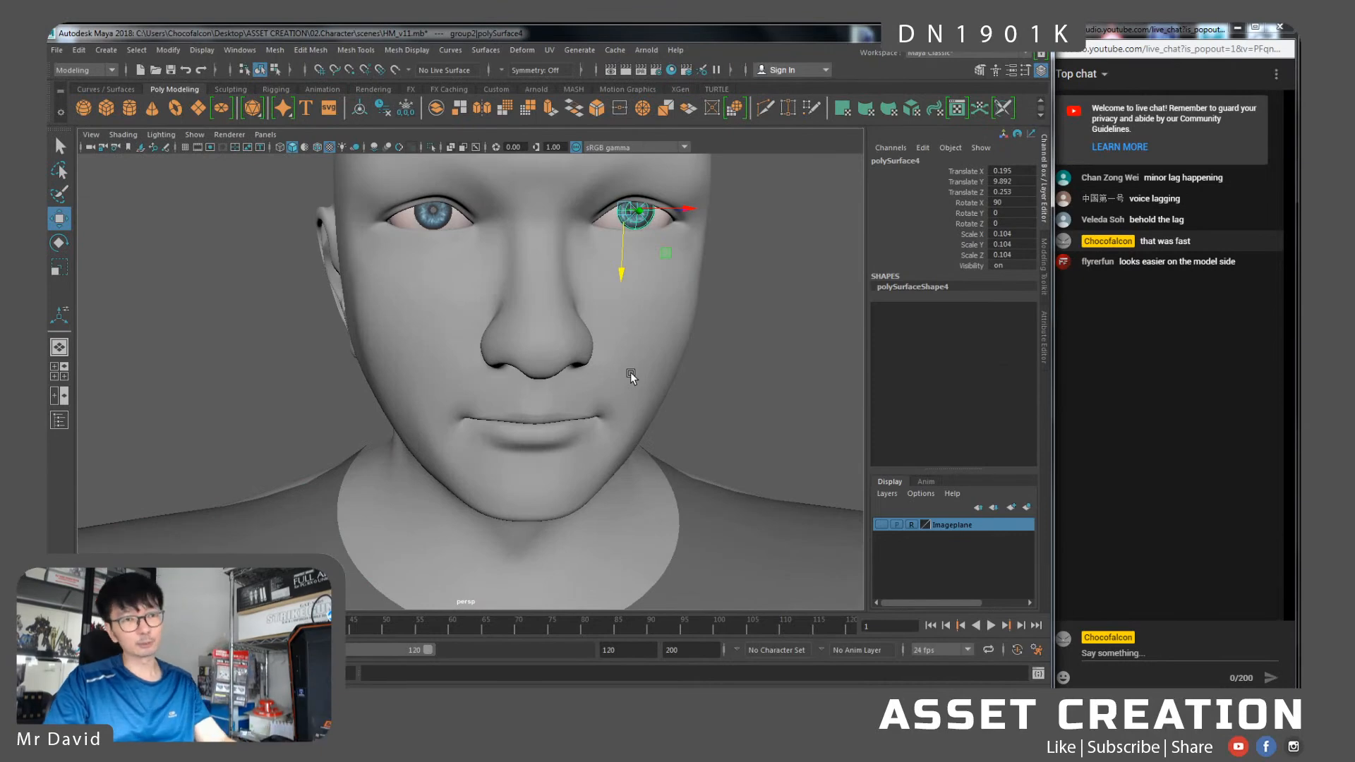
scroll(632, 376, "down", 5)
middle_click_drag(579, 529, 534, 365, "alt")
middle_click_drag(561, 484, 560, 396, "alt")
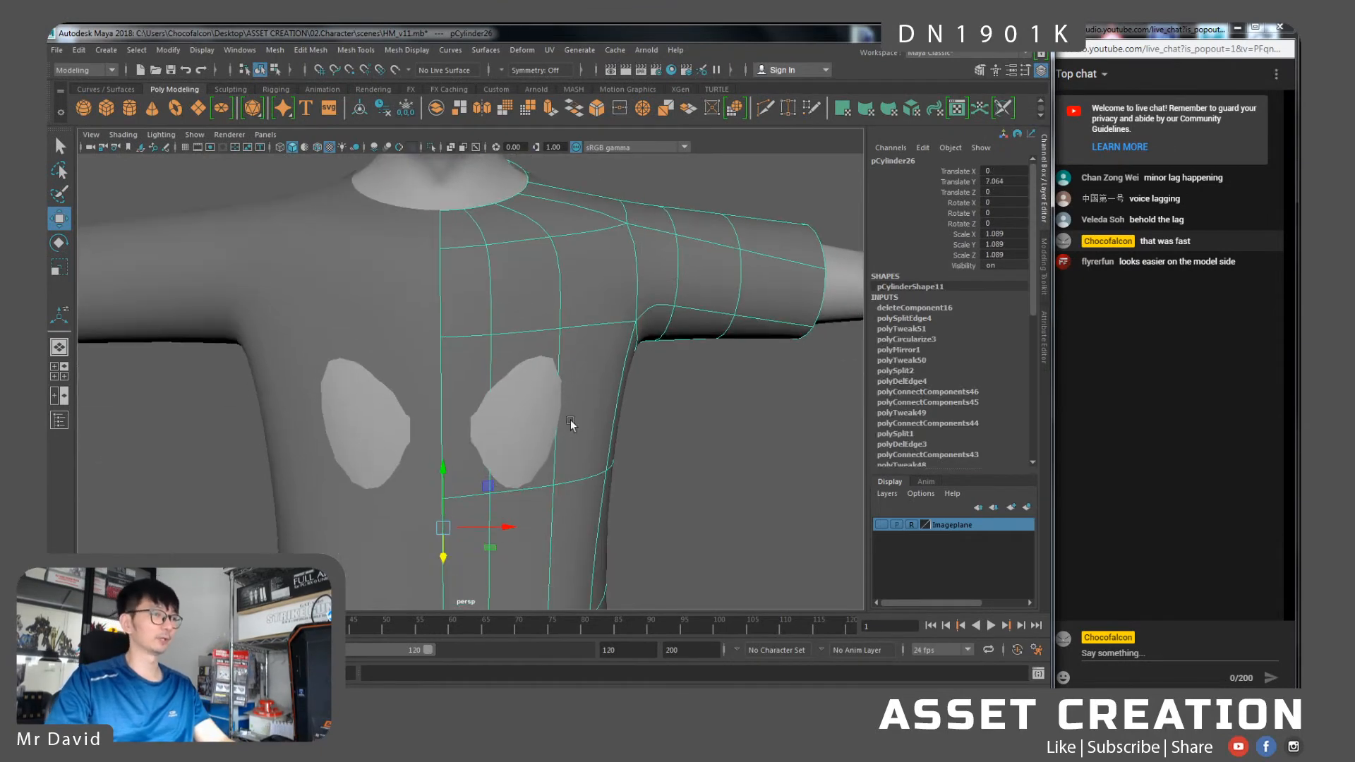
scroll(593, 399, "down", 4)
left_click_drag(617, 402, 520, 339, "alt")
key("1")
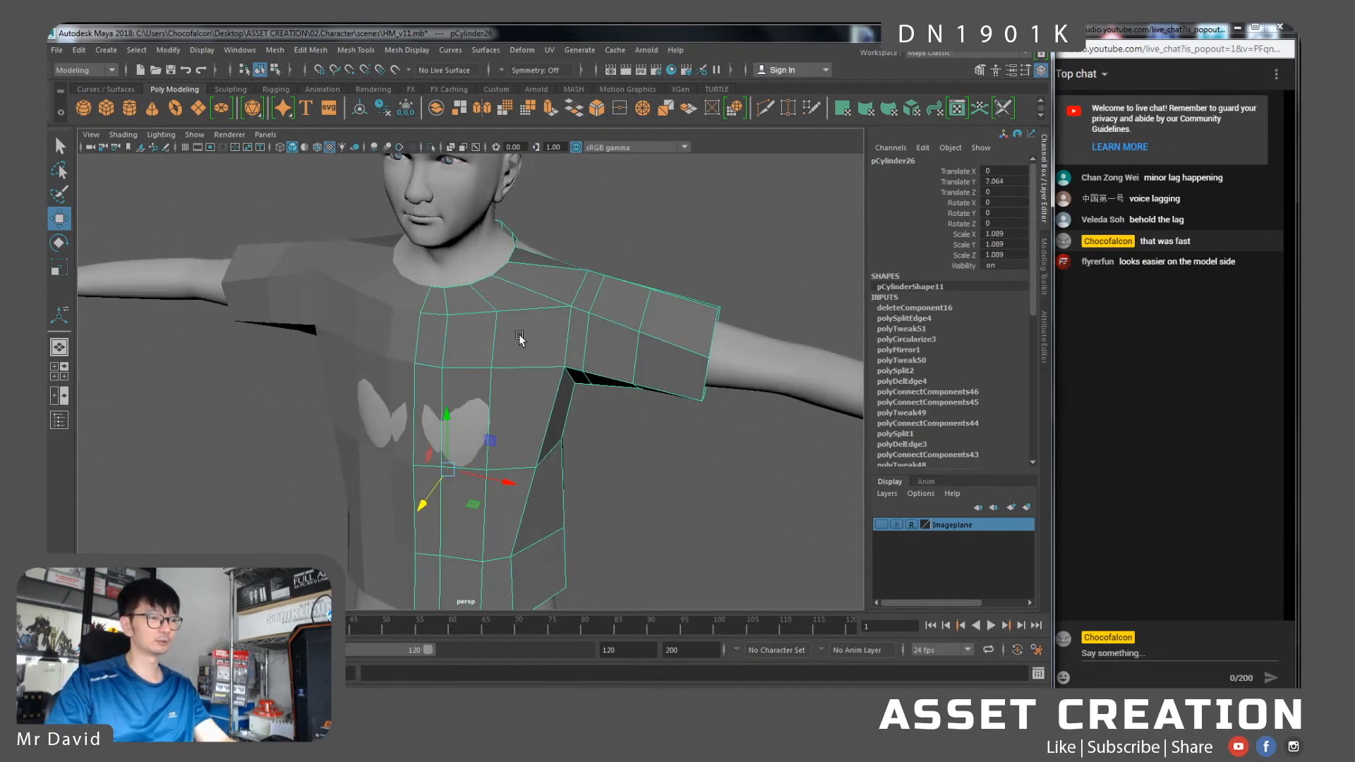
key("3")
middle_click_drag(448, 247, 477, 351, "alt")
scroll(478, 351, "up", 3)
right_click_drag(455, 344, 411, 342)
left_click(444, 336)
left_click_drag(458, 342, 493, 348, "alt")
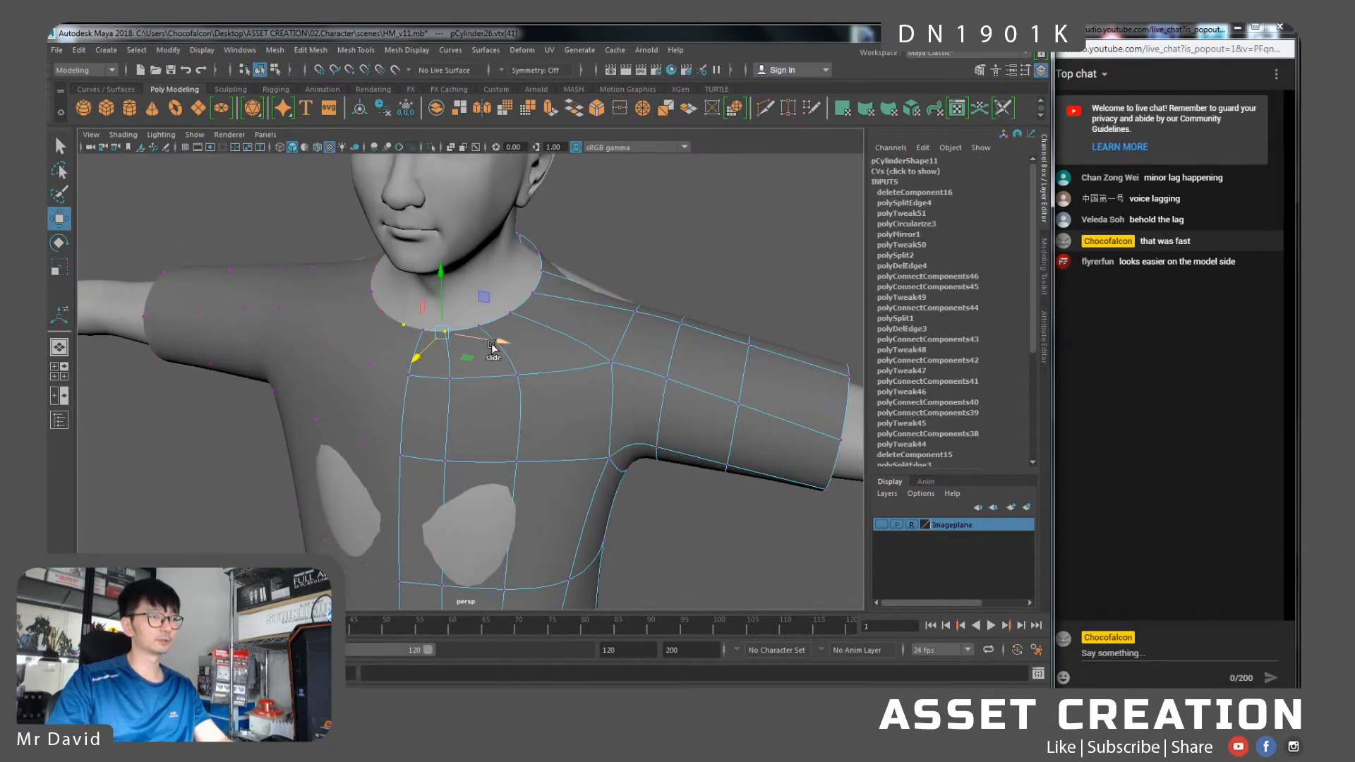
left_click(482, 326)
left_click_drag(535, 333, 496, 348, "alt")
key("ctrl+z")
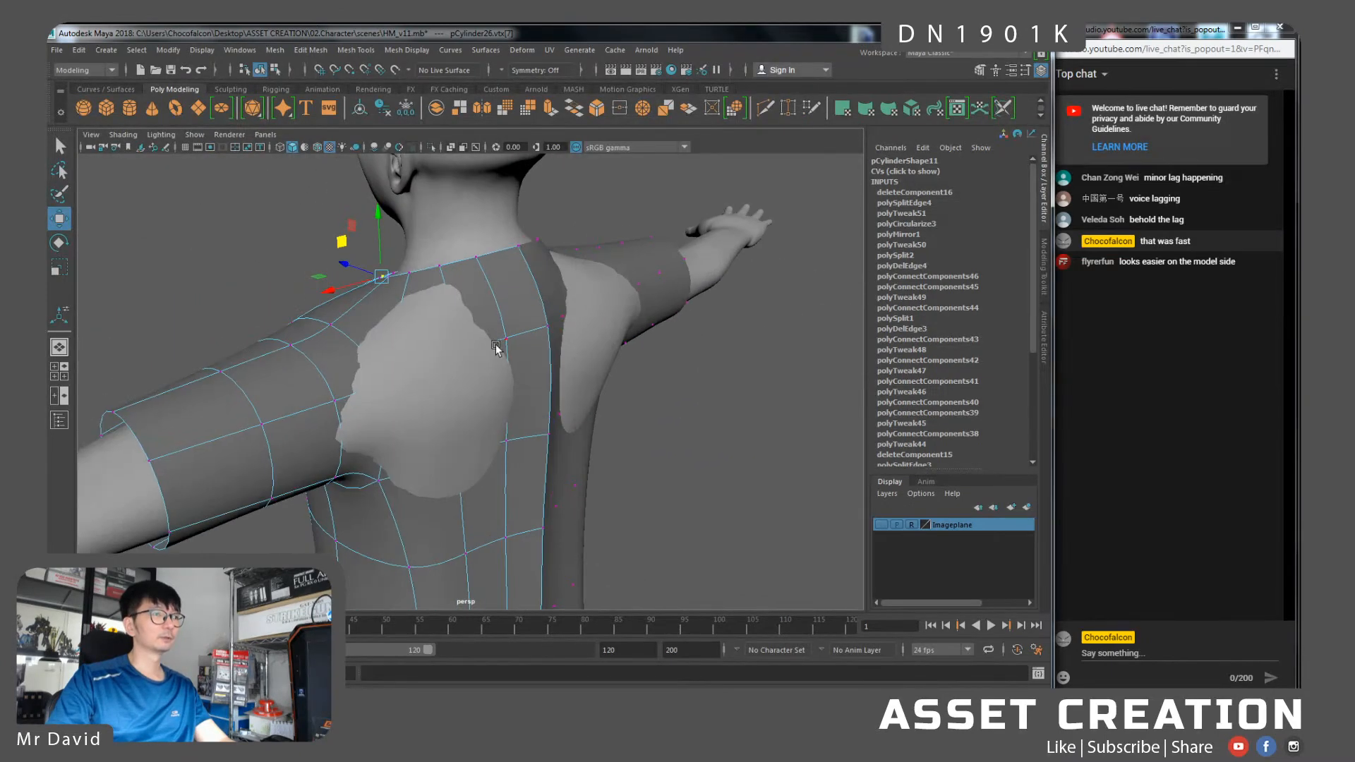
Sculpt the upper back of the half shirt outward with the Grab brush to cover the skin at the shoulder blade
right_click_drag(536, 322, 517, 292)
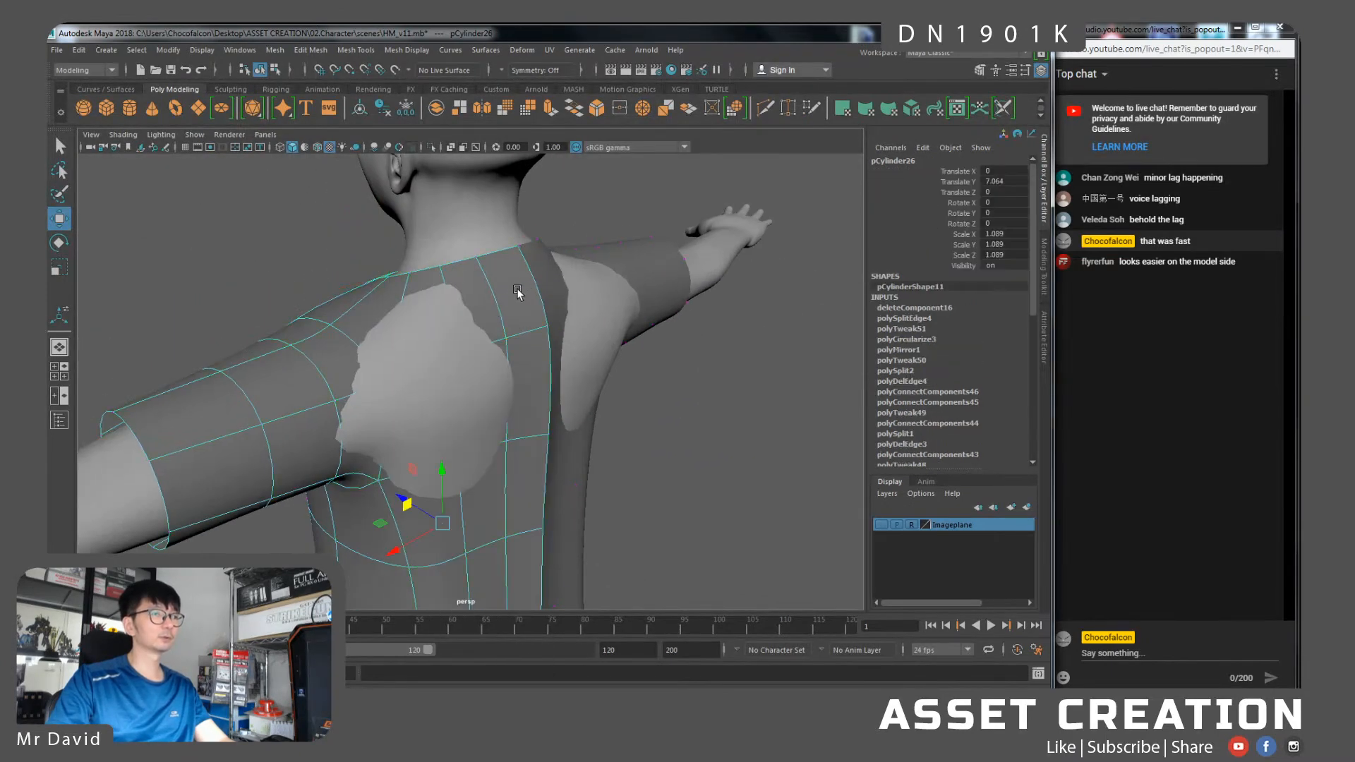
left_click(231, 90)
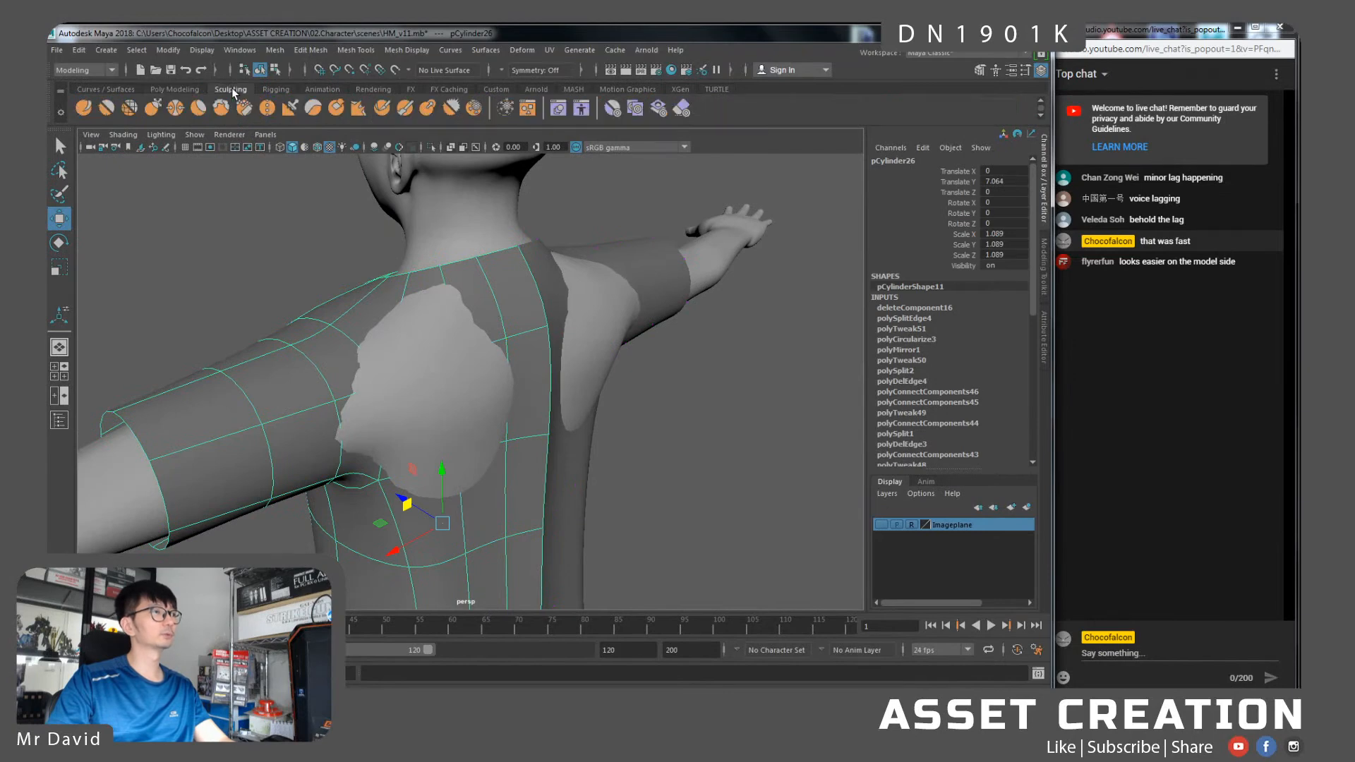
left_click(151, 107)
key("b")
mouse_move(486, 327)
left_mouse_down()
mouse_move(538, 337)
mouse_move(525, 346)
left_mouse_up()
scroll(487, 387, "down", 2)
left_click_drag(464, 389, 476, 432, "alt")
mouse_move(420, 336)
left_mouse_down("alt")
mouse_move(431, 348)
mouse_move(382, 324)
left_mouse_up("alt")
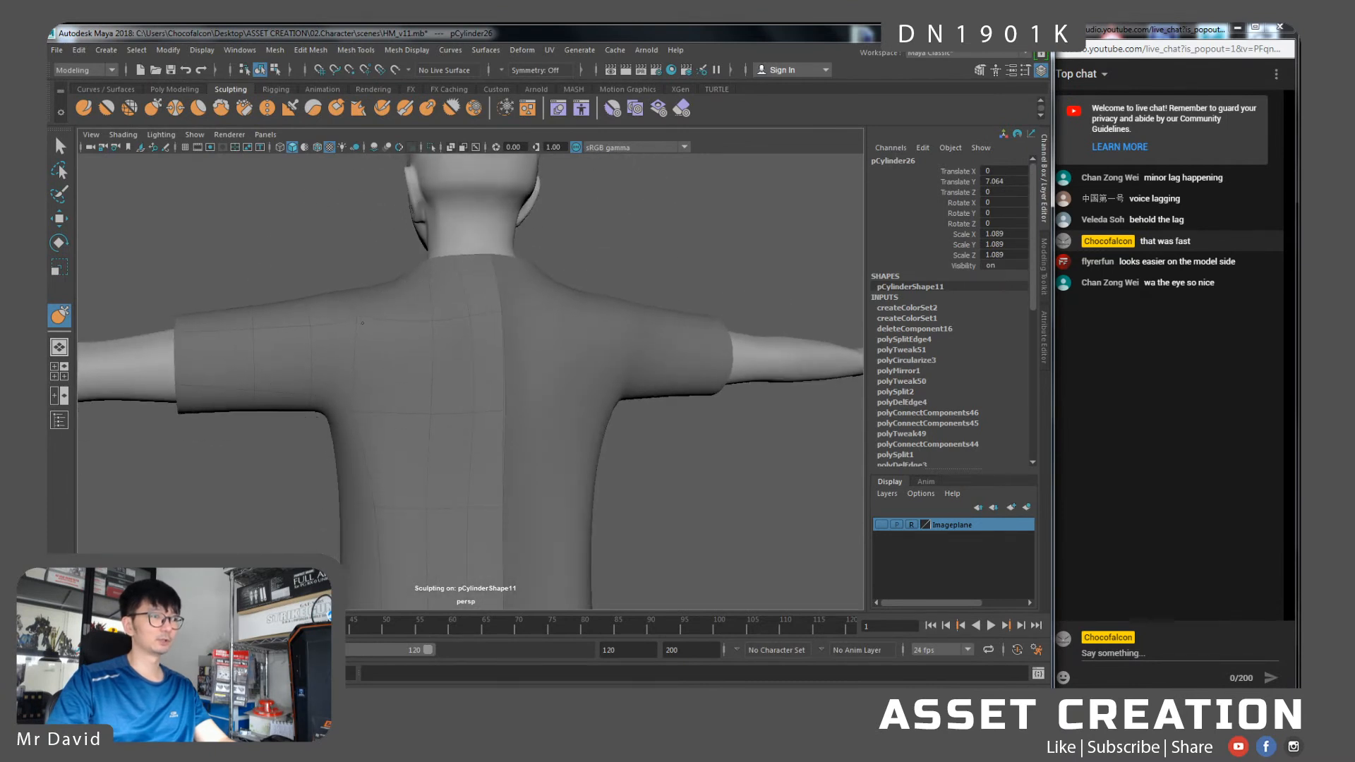
scroll(364, 316, "down", 8)
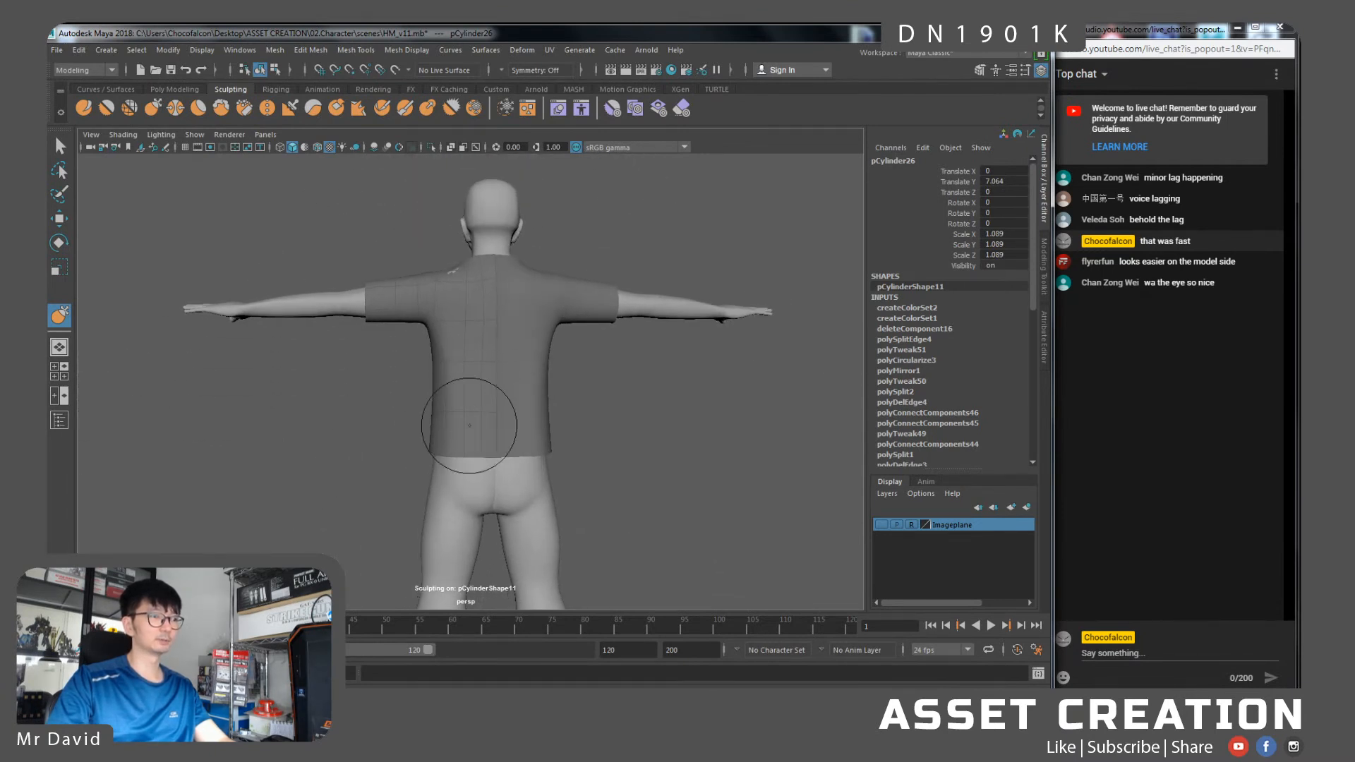
left_click_drag(470, 425, 396, 381, "alt")
key("w")
scroll(522, 252, "up", 2)
right_click_drag(454, 290, 454, 253)
left_click(472, 243)
double_click(479, 452)
left_click_drag(425, 354, 426, 357, "ctrl+shift")
key("1")
left_click_drag(436, 420, 505, 371, "alt")
left_click(465, 332)
double_click(475, 451, "shift")
left_click(462, 329, "ctrl")
left_click(468, 401, "ctrl")
left_click(526, 399)
scroll(569, 438, "up", 5)
key("q")
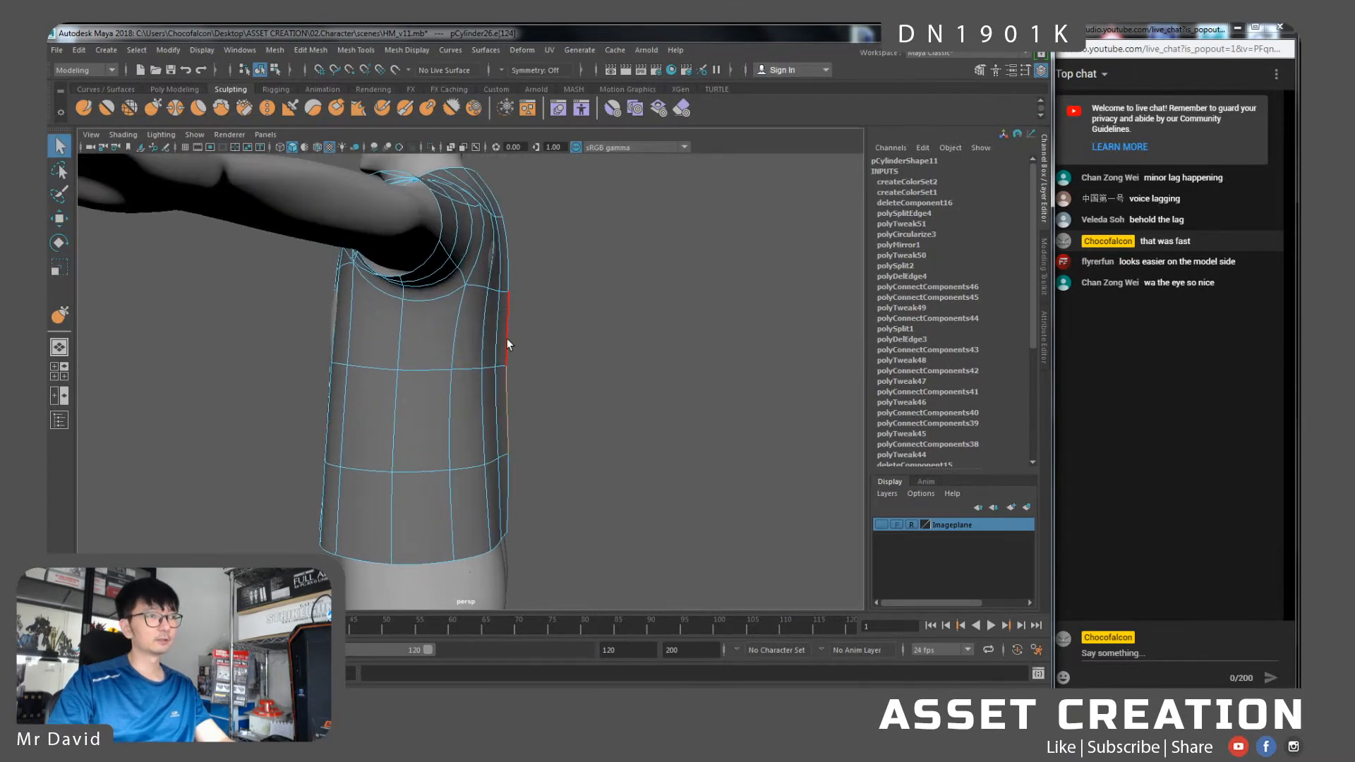
Move the middle vertices of the shirt's back centre line outward, away from the body
right_click_drag(507, 337, 496, 324)
left_click(507, 290)
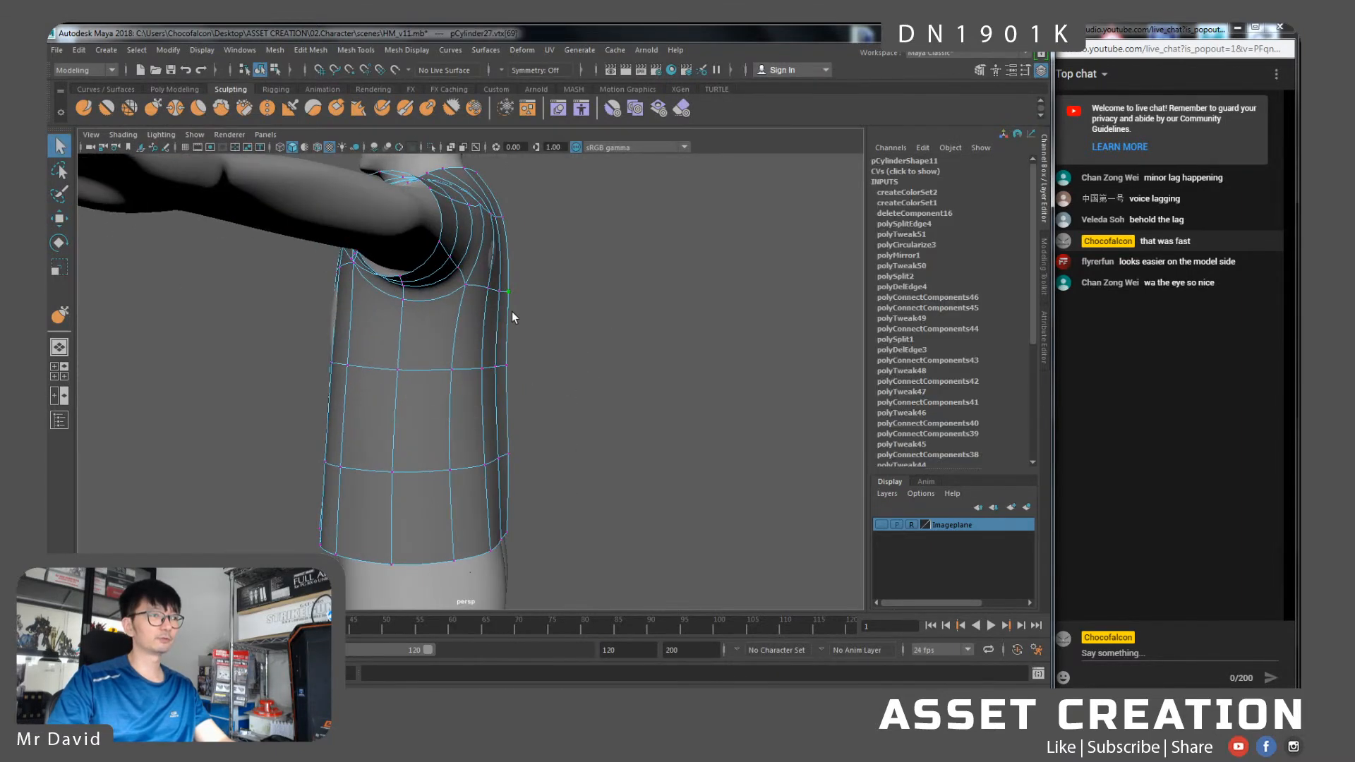
left_click(504, 366, "shift")
key("w")
mouse_move(540, 375)
left_mouse_down()
mouse_move(554, 378)
mouse_move(315, 379)
mouse_move(565, 379)
left_mouse_up()
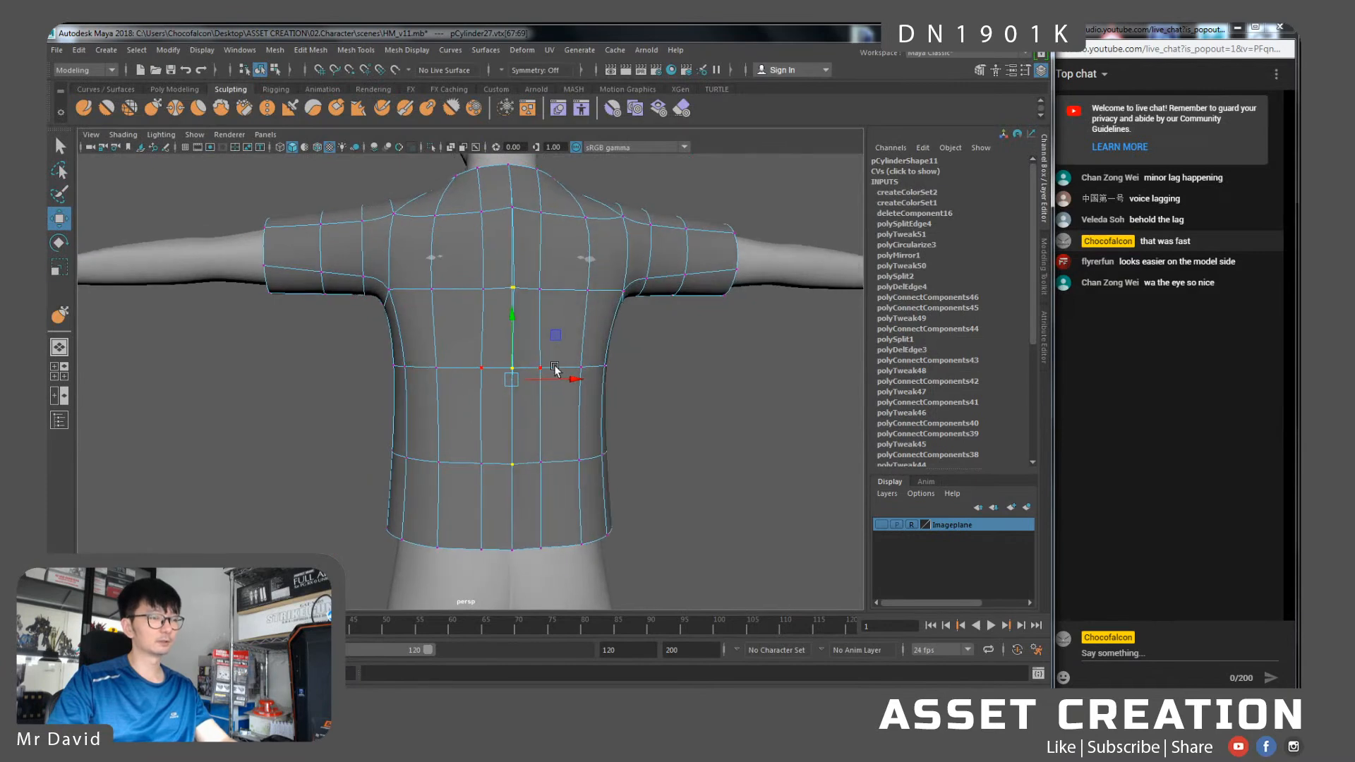
key("r")
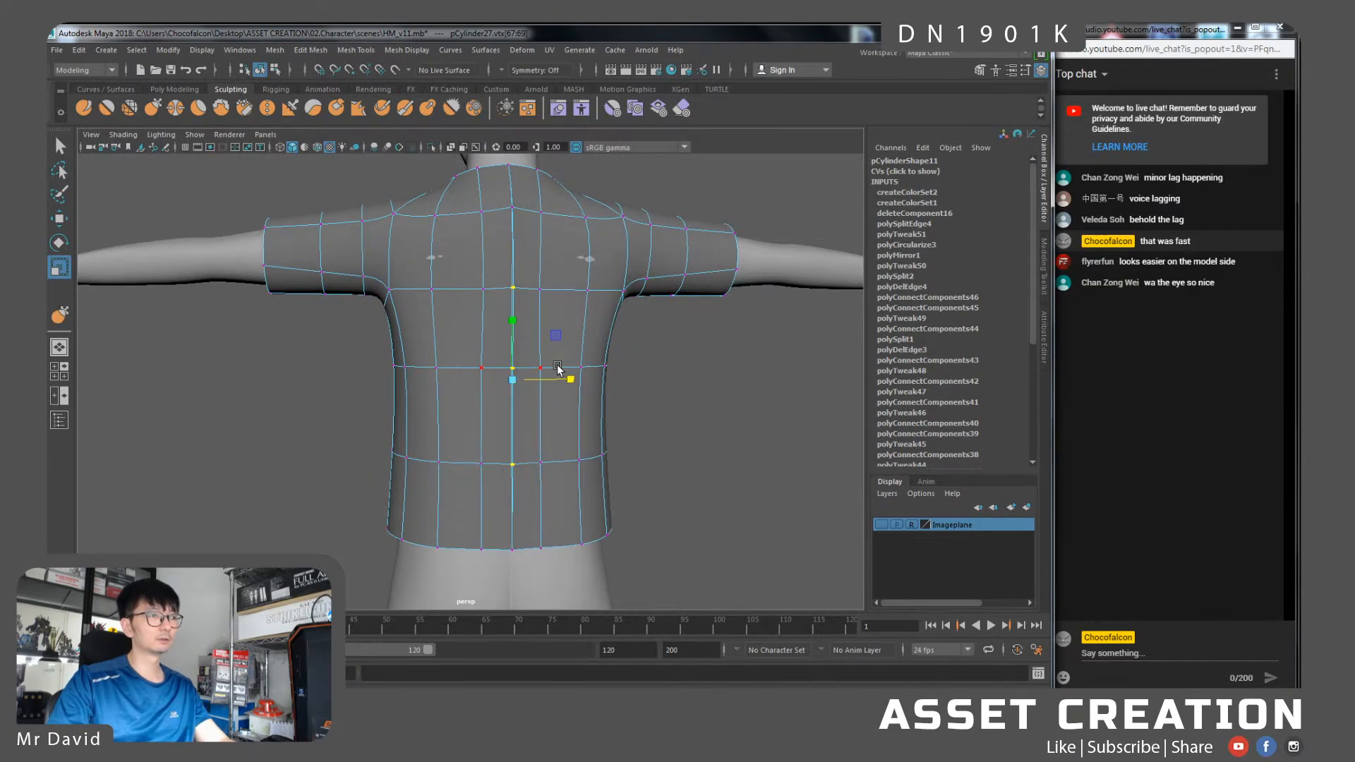
left_click(511, 165)
double_click(511, 547, "shift")
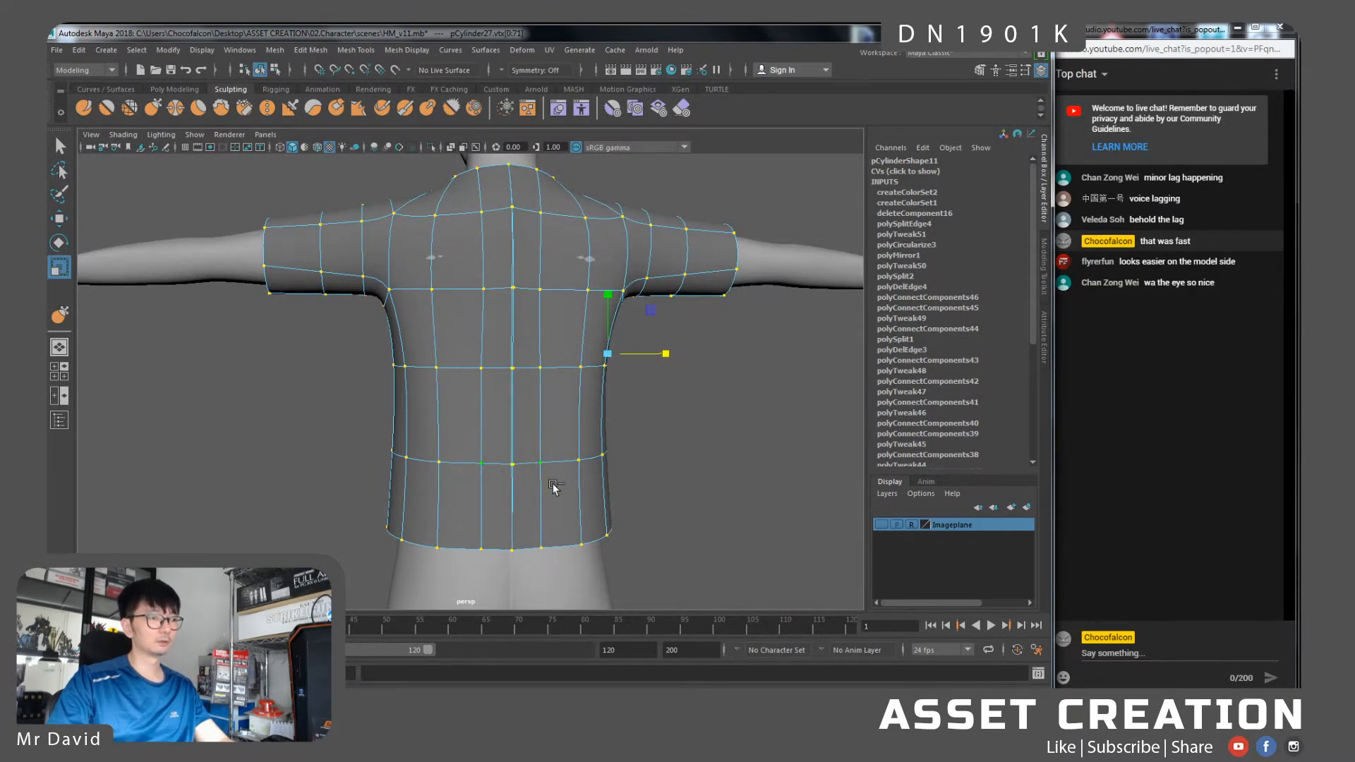
left_click_drag(520, 564, 497, 155)
left_click_drag(460, 357, 520, 389, "alt")
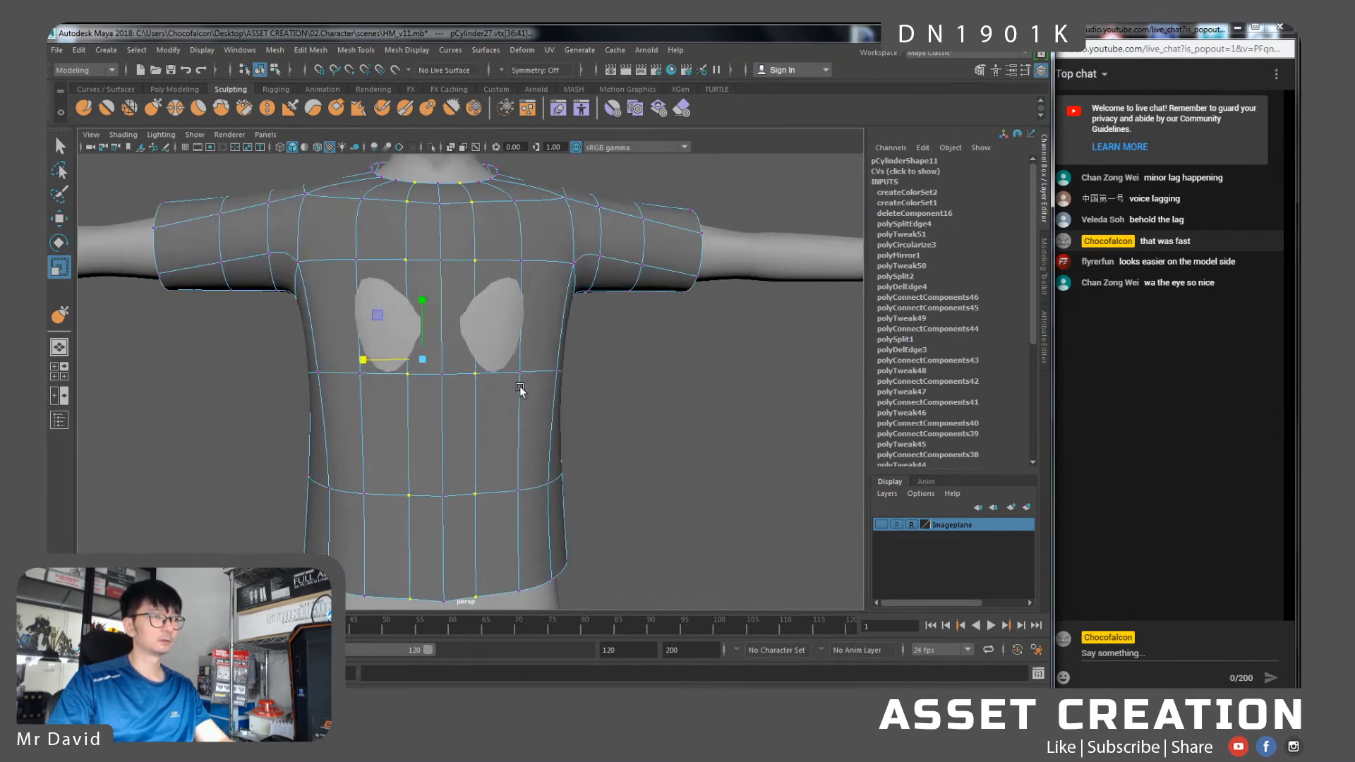
left_click_drag(533, 445, 462, 178)
left_click_drag(494, 261, 504, 235, "alt")
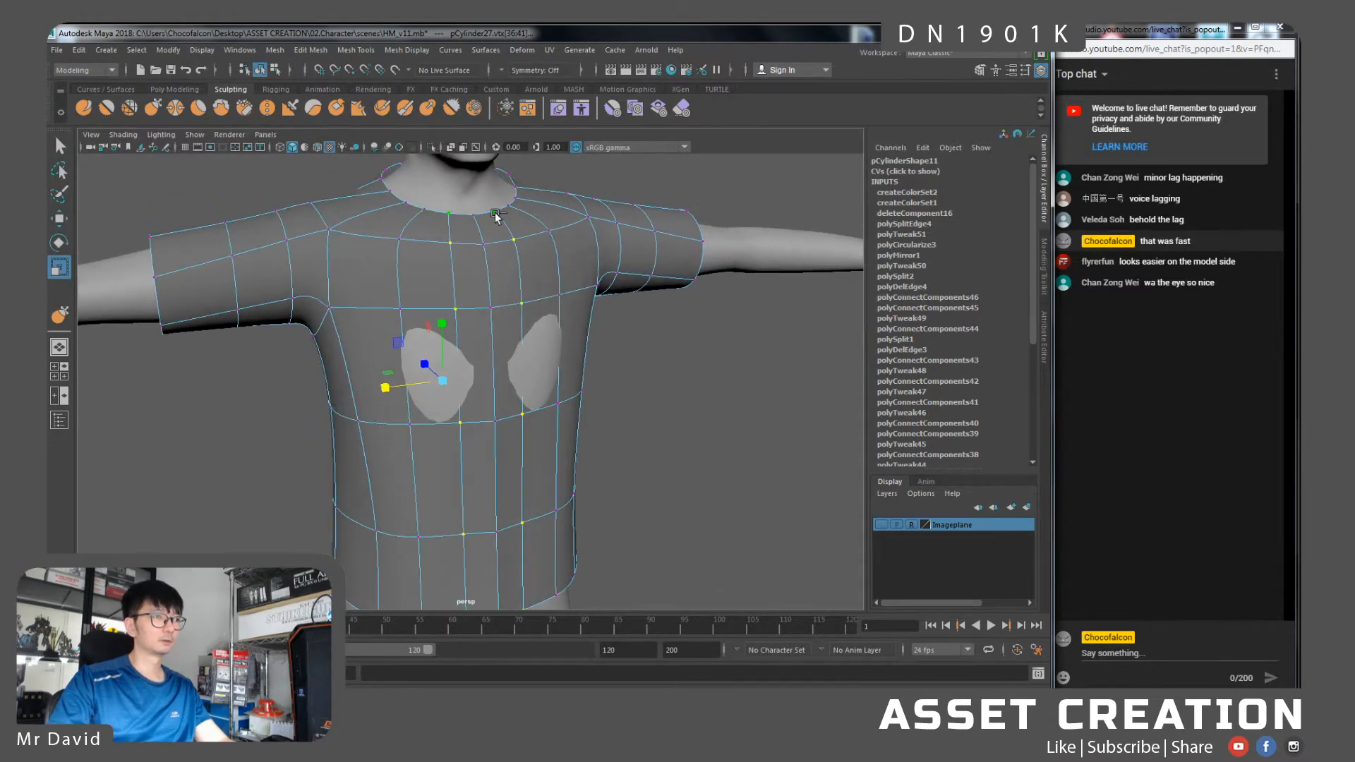
Select the shirt's back centre-line vertices from collar to hem, flatten them by scaling along X and return to object mode
left_click_drag(350, 304, 617, 316, "alt")
left_click(513, 165)
left_click(513, 228, "shift")
left_click(503, 324, "shift")
left_click(500, 374, "shift")
left_click(496, 453, "shift")
key("ctrl+z")
left_click(507, 464, "shift")
left_click_drag(568, 328, 243, 386)
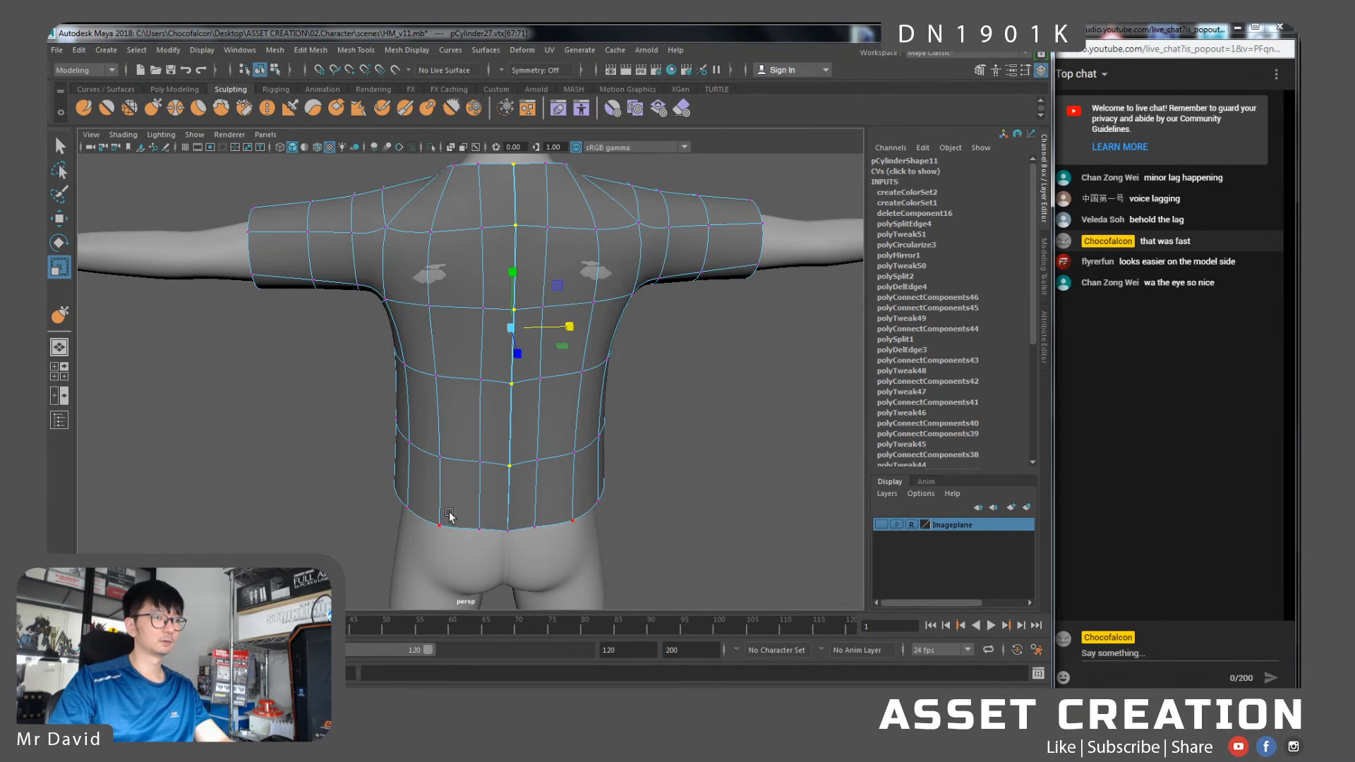
left_click(506, 528, "shift")
key("w")
left_click_drag(512, 332, 442, 357, "alt")
right_click_drag(493, 299, 558, 276)
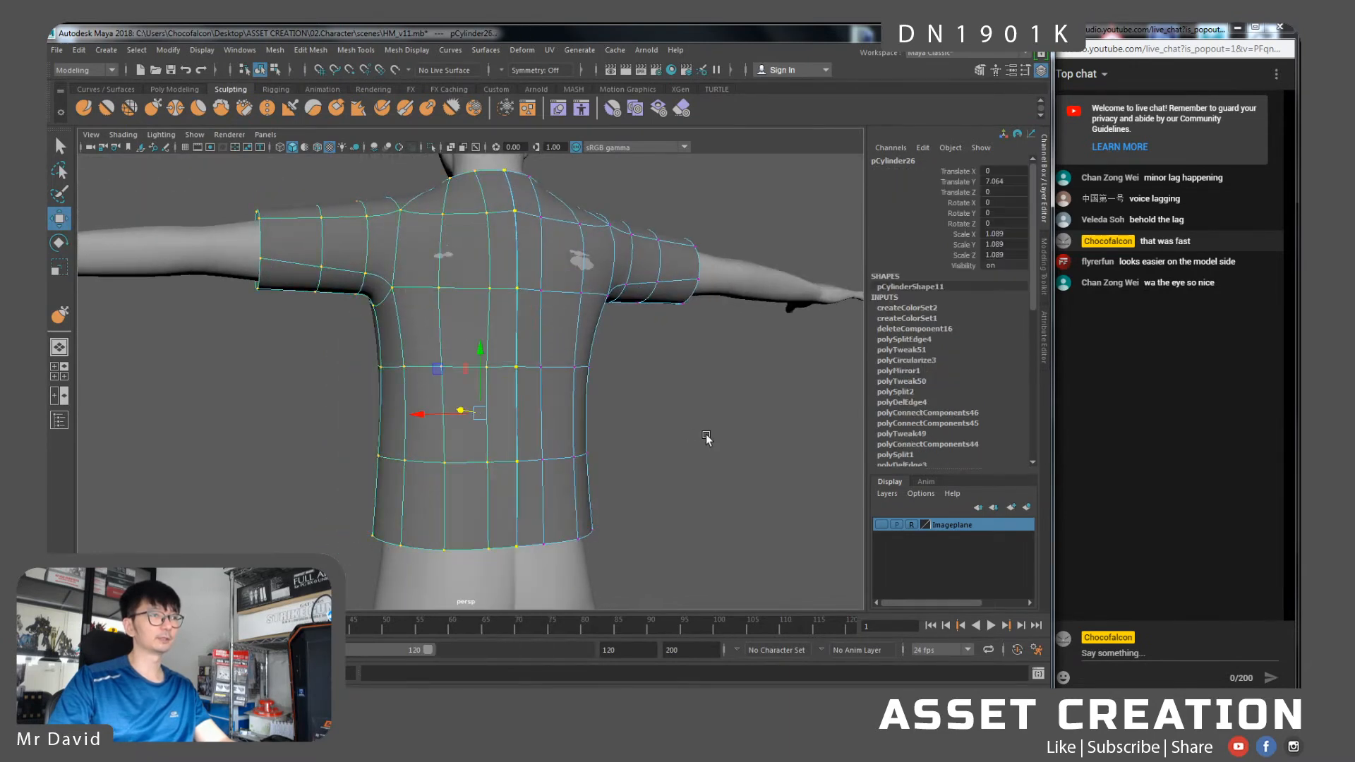
left_click(684, 425)
Connect the vertical edge ring across the chest, below the armpit, to add a horizontal edge loop around the torso
left_click_drag(645, 425, 443, 326, "alt")
left_click(446, 372)
left_click(356, 389)
left_click(487, 384)
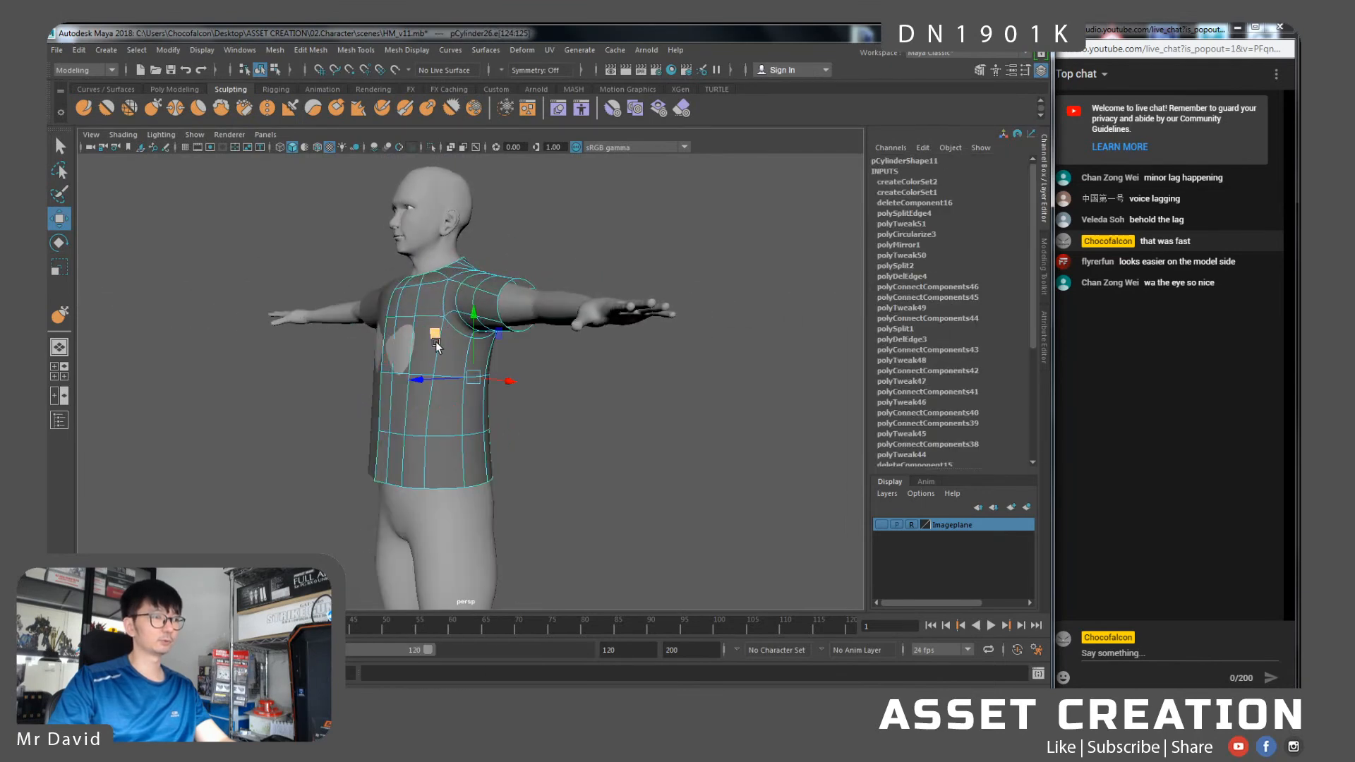
key("q")
left_click(436, 352)
double_click(465, 355, "shift")
right_click_drag(465, 355, 393, 346, "shift")
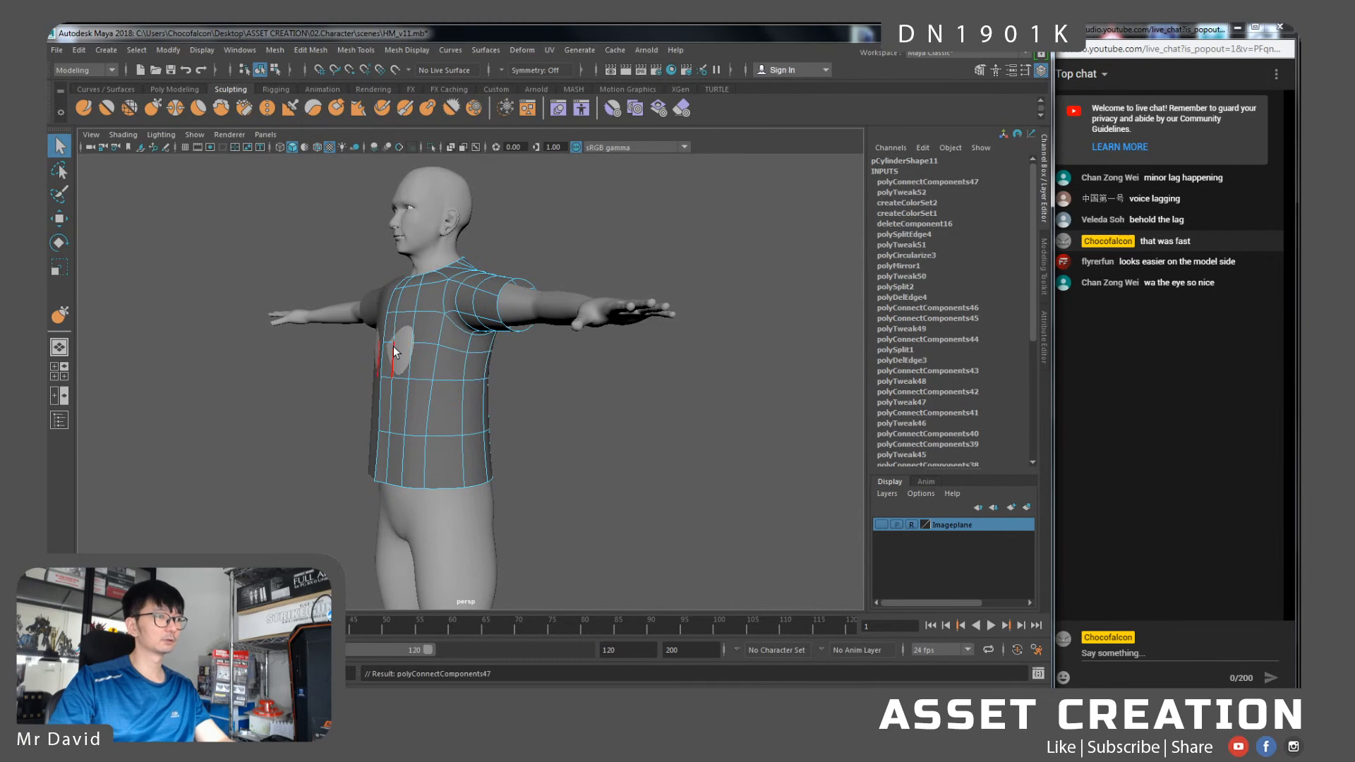
Select the front edges of the added chest loop and move them slightly forward, away from the body
double_click(413, 341)
key("r")
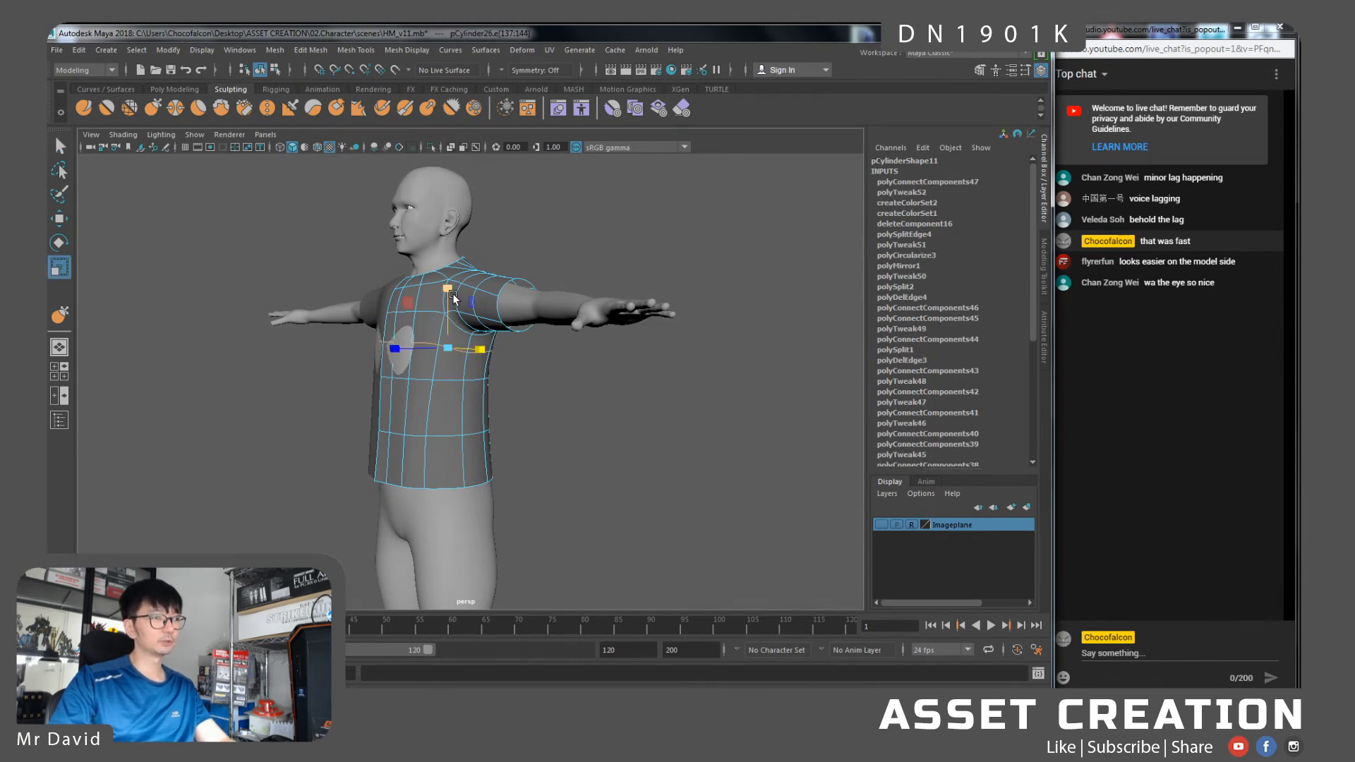
key("w")
scroll(458, 402, "up", 4)
left_click_drag(571, 411, 431, 253, "ctrl")
left_click_drag(431, 353, 388, 351, "alt")
left_click_drag(316, 327, 305, 327)
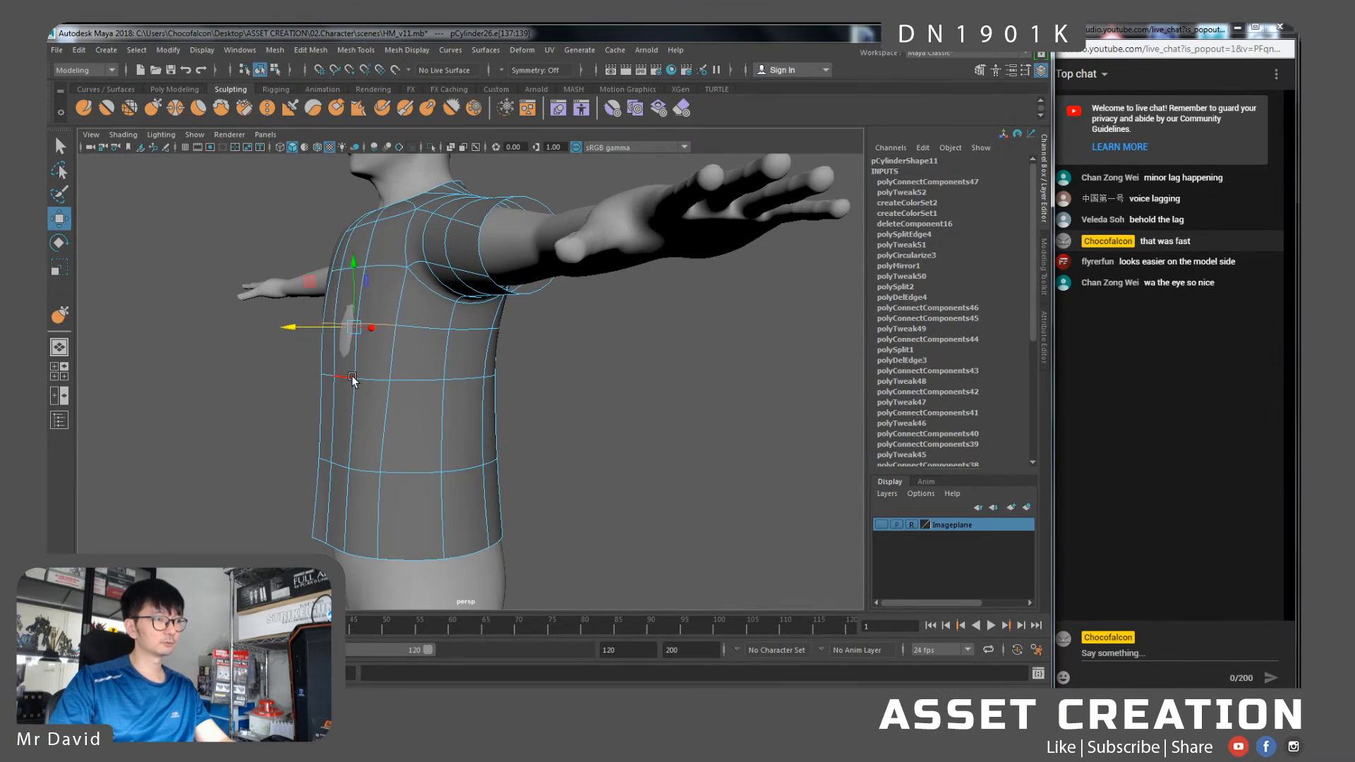
Lower the horizontal edge loop beneath the chest slightly and nudge its front edge forward
double_click(349, 379)
left_click_drag(422, 328, 420, 333)
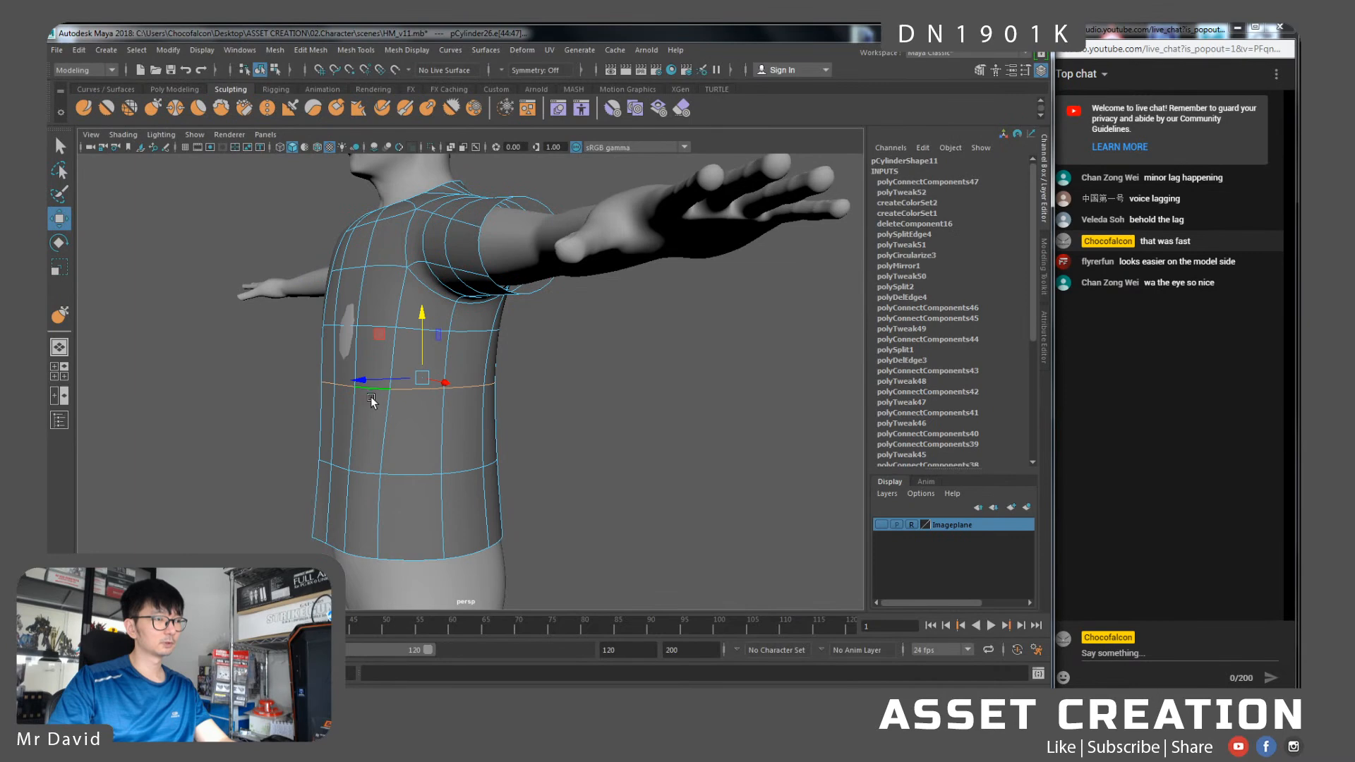
key("q")
left_click(342, 388)
key("w")
left_click_drag(311, 382, 310, 382)
Connect the two lower vertical edge rings of the torso to add horizontal loops at the waist and above the hem
right_click_drag(421, 353, 423, 319)
left_click(386, 416)
double_click(456, 420, "shift")
key("g")
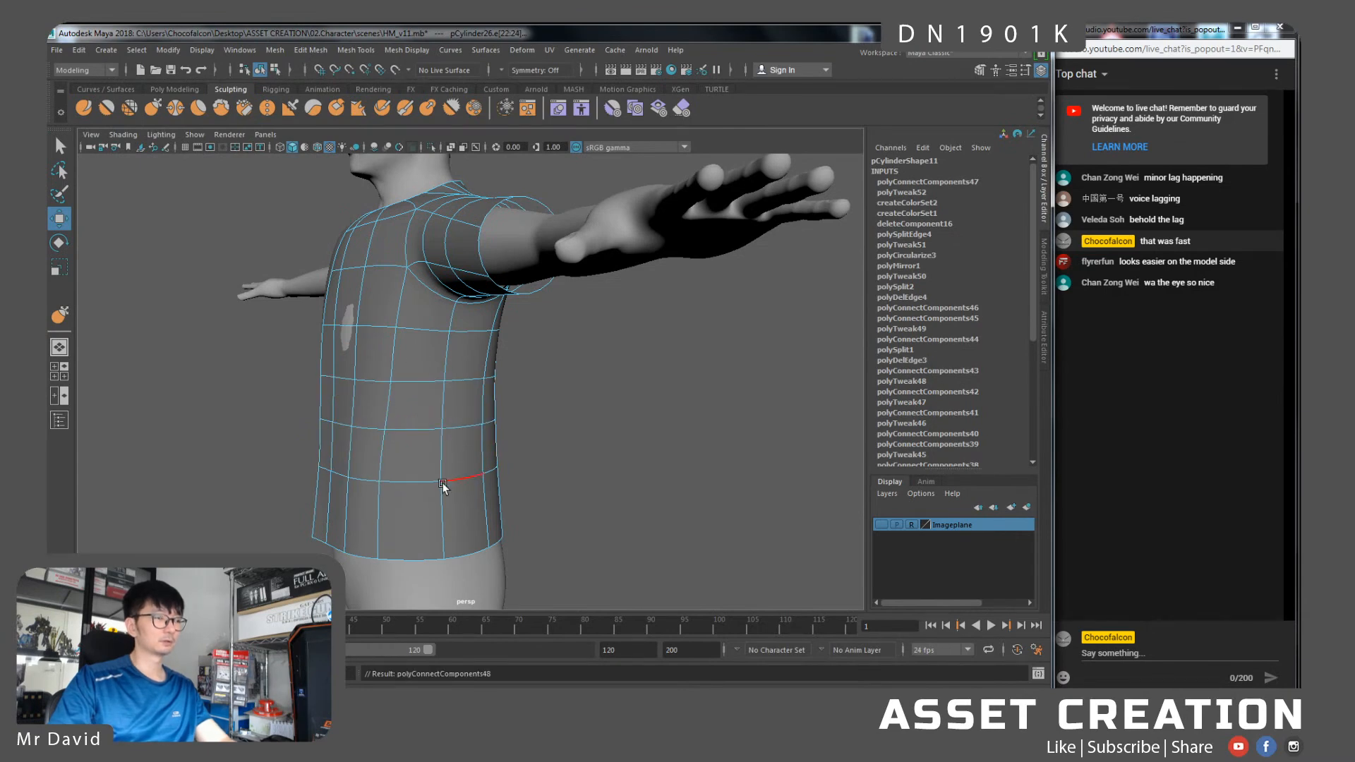
left_click(441, 496)
double_click(377, 505, "shift")
key("g")
left_click_drag(551, 417, 345, 418, "alt")
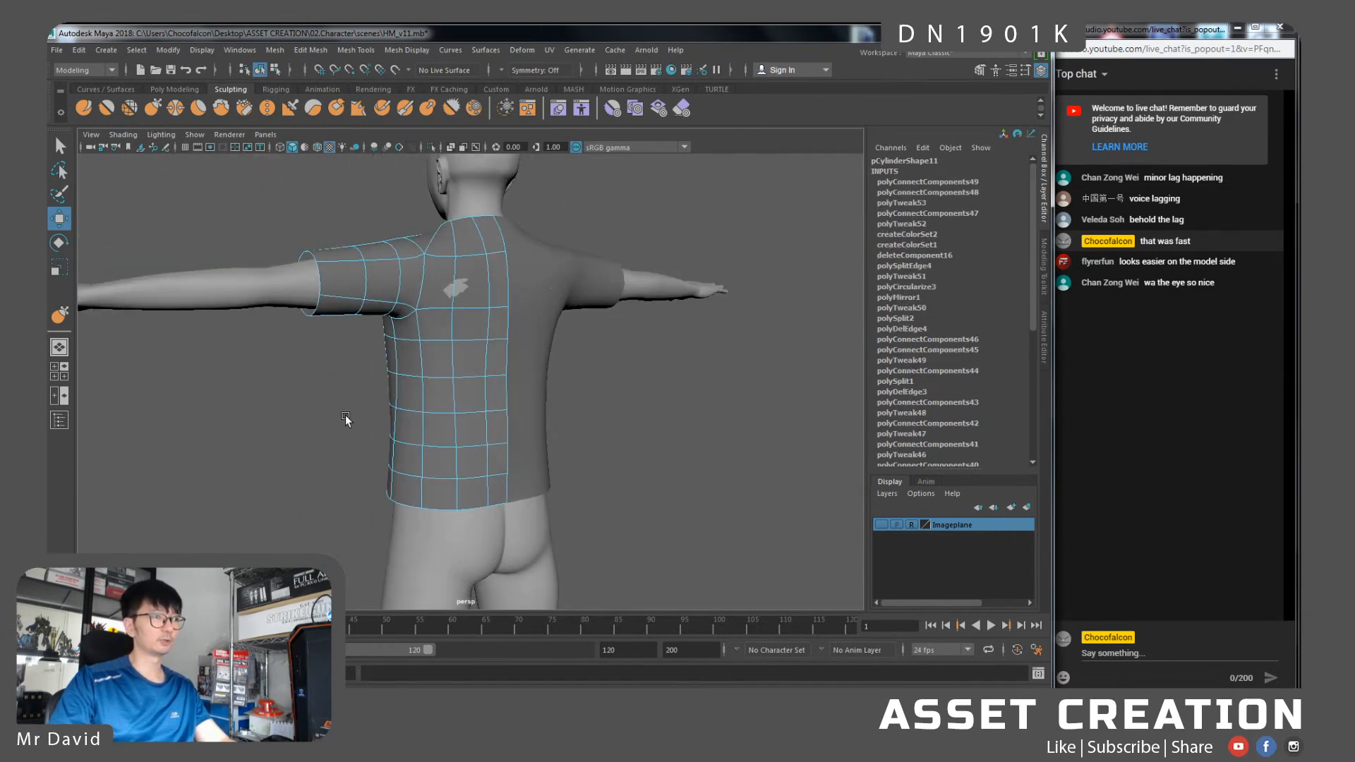
Connect the edge ring nearest the sleeve opening to add a loop around the sleeve, and return to object mode
left_click(350, 261)
double_click(343, 300, "shift")
key("g")
right_click_drag(425, 290, 487, 247)
left_click(570, 382)
Examine the shirt's overall fit on the character from the front and around the neckline and shoulder
left_click(465, 350)
key("f")
left_click_drag(466, 353, 597, 432, "alt")
left_click(596, 433)
mouse_move(480, 409)
left_mouse_down("alt")
mouse_move(511, 424)
mouse_move(496, 426)
left_mouse_up("alt")
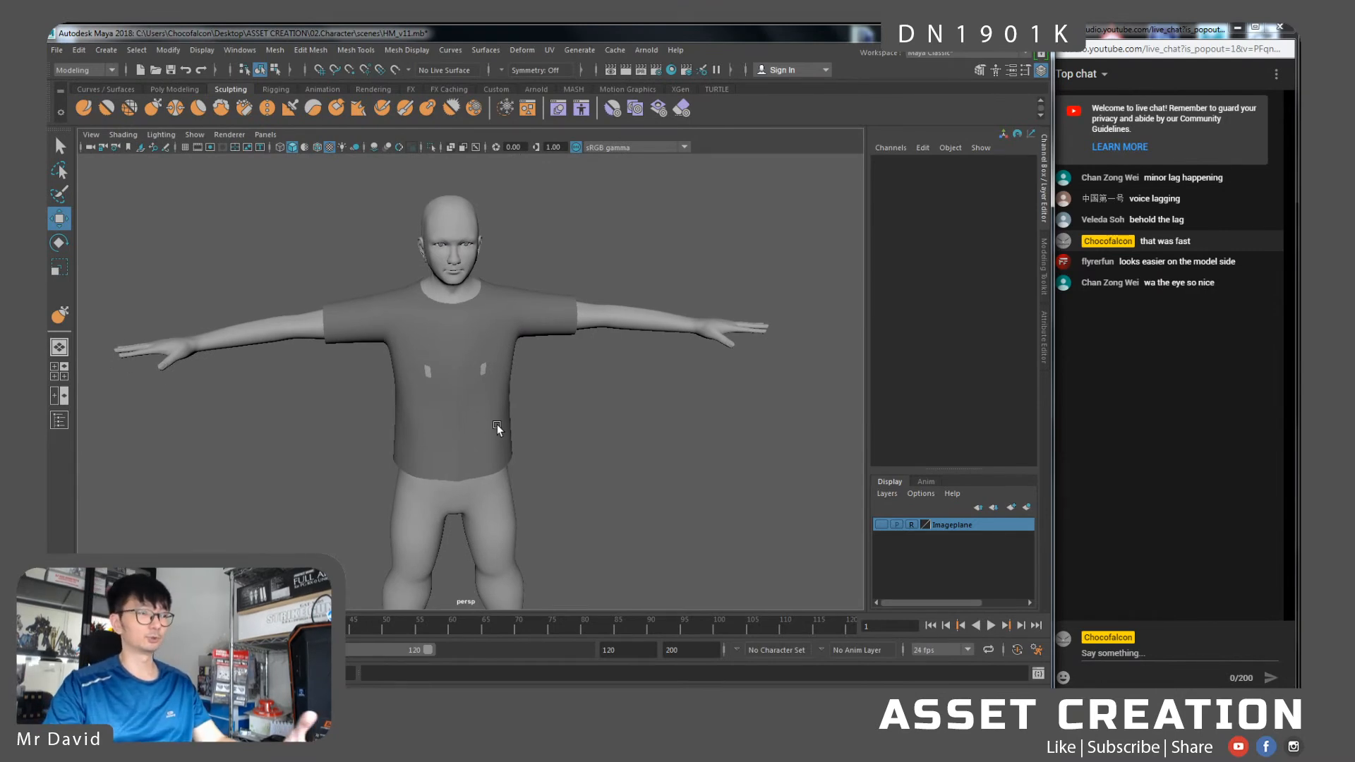
left_click(497, 425)
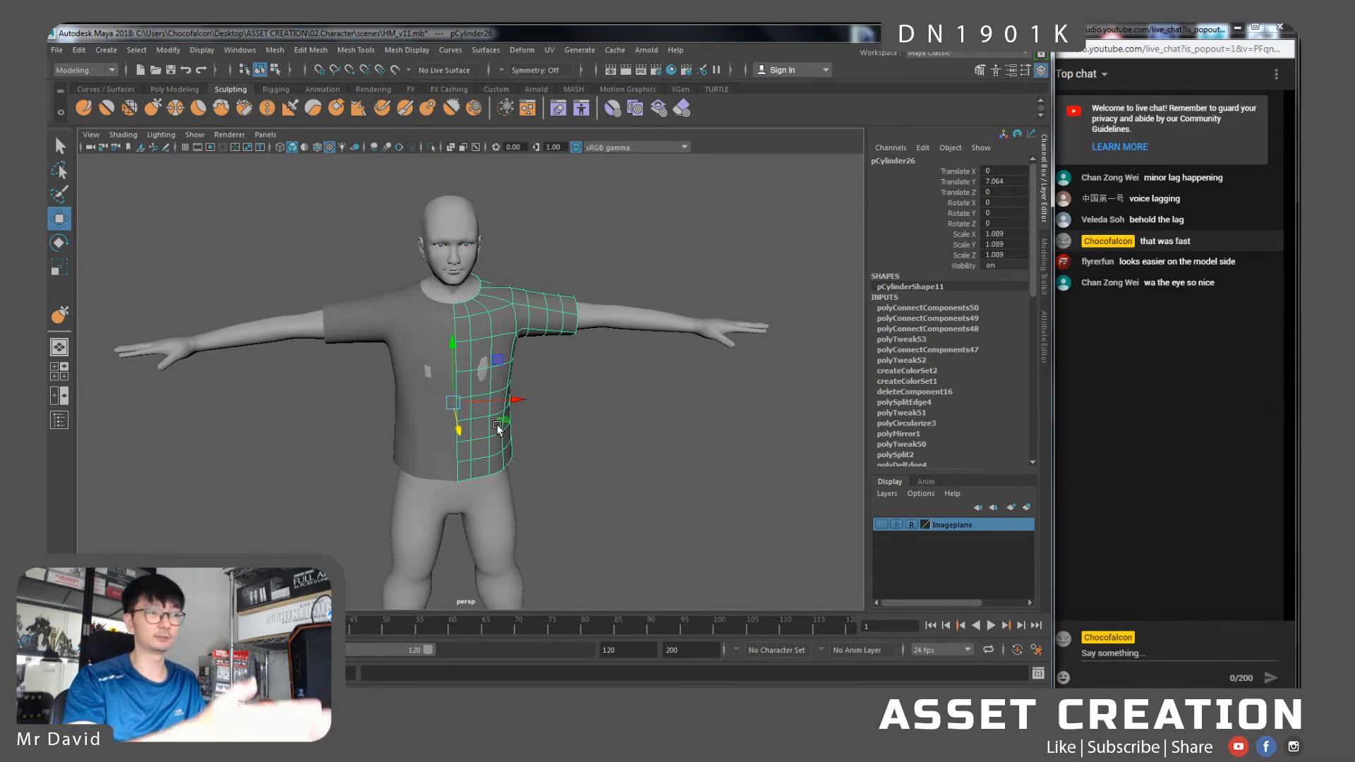
scroll(571, 344, "up", 2)
right_click_drag(571, 344, 589, 378, "alt")
left_click_drag(590, 379, 544, 276, "alt")
middle_click_drag(545, 276, 536, 343, "alt")
left_click_drag(536, 343, 512, 384, "alt")
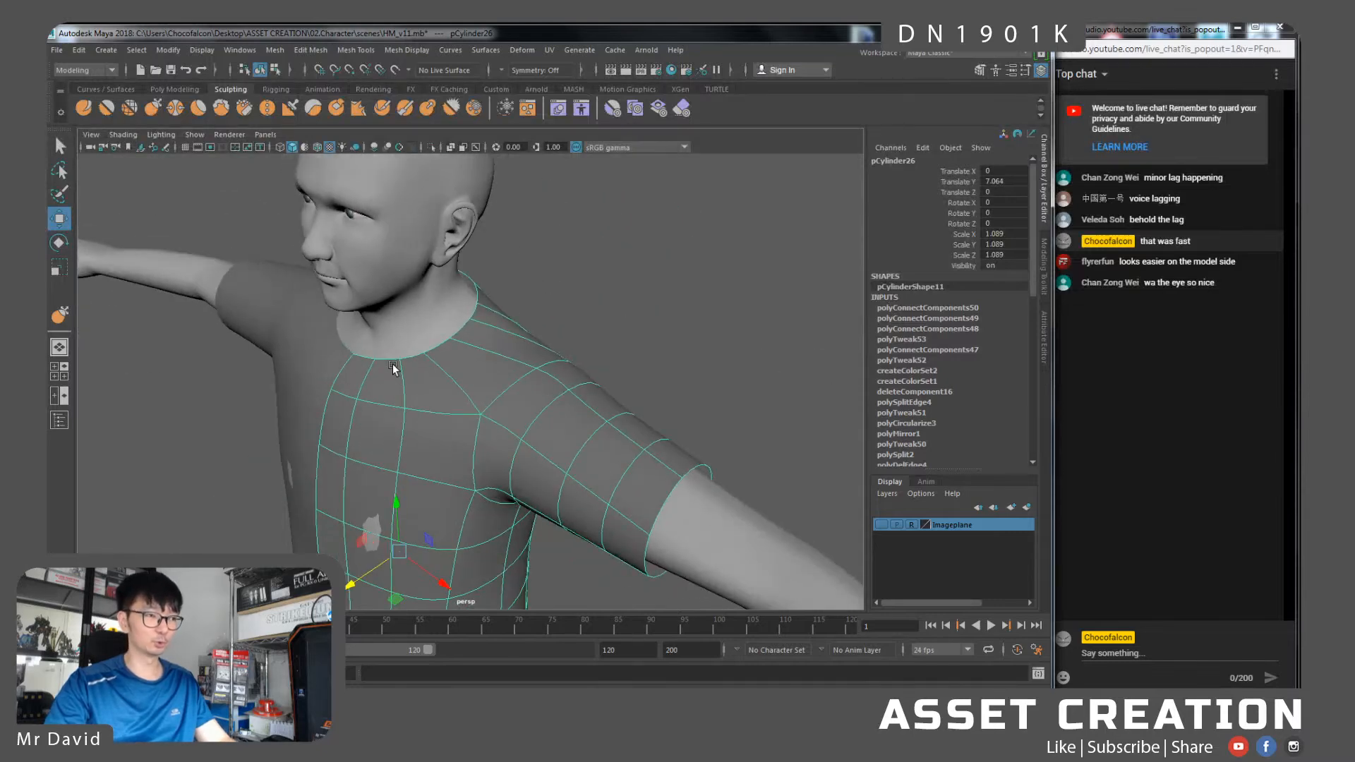
Try moving the selected body mesh sideways at the legs to separate the overlapping copies, and undo the move
scroll(502, 345, "down", 8)
middle_click_drag(529, 547, 553, 413, "alt")
left_click(553, 412)
left_click_drag(482, 424, 568, 420, "alt")
left_click(492, 430)
scroll(514, 484, "up", 6)
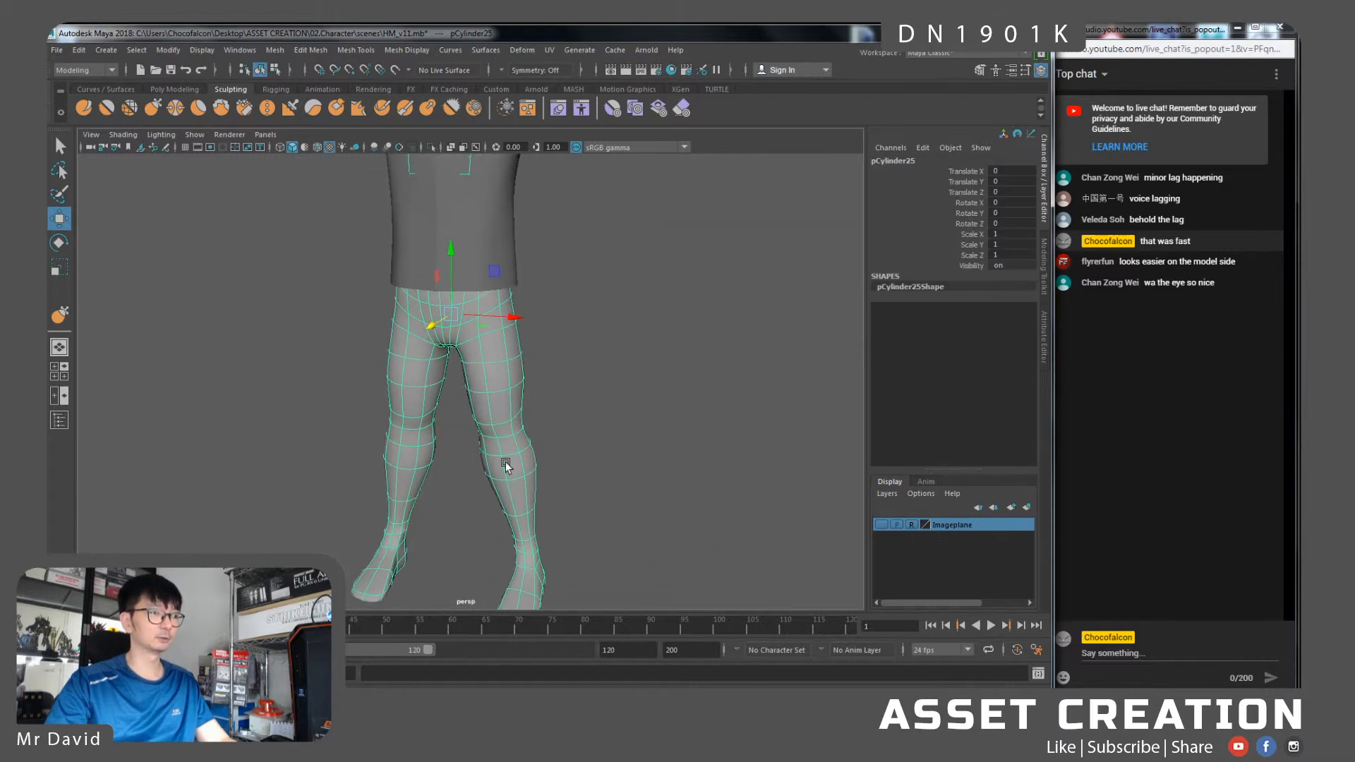
right_click_drag(460, 428, 486, 346)
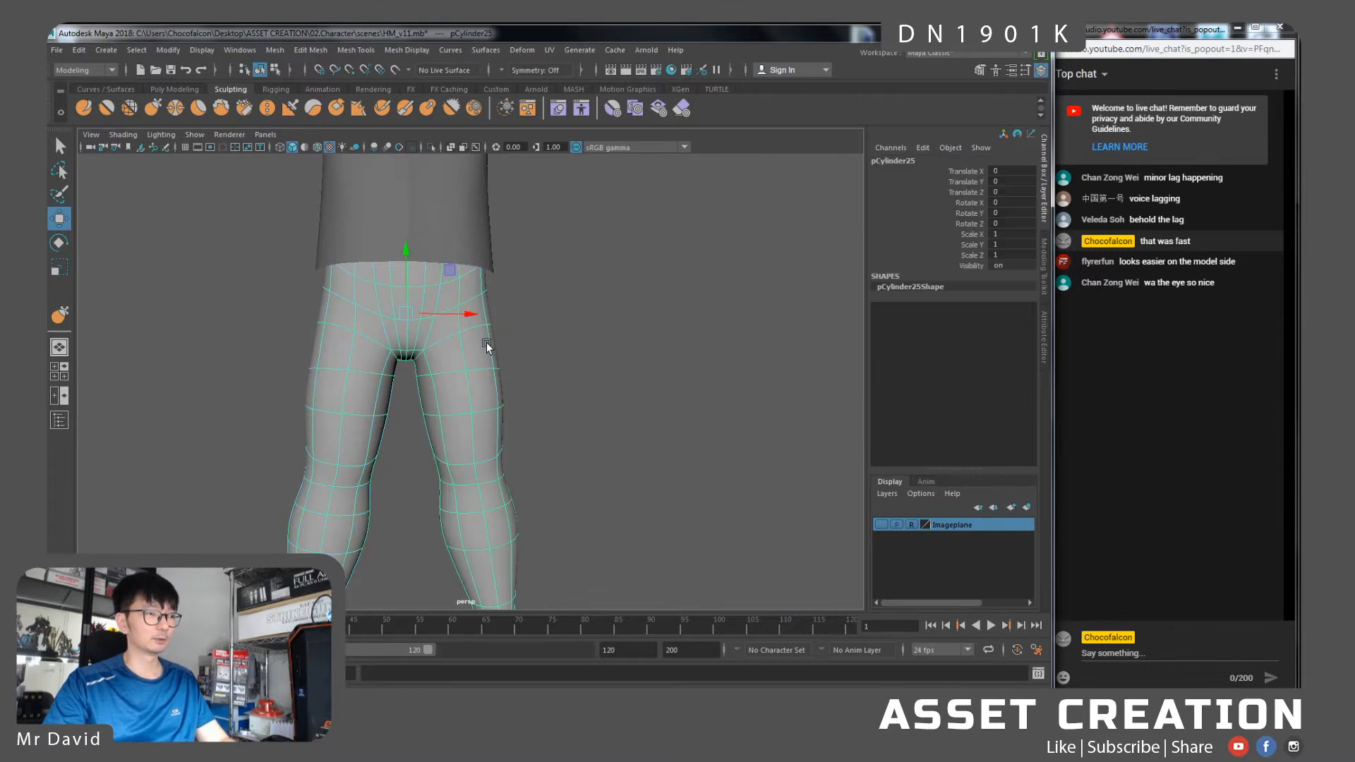
left_click_drag(463, 315, 563, 337)
key("ctrl+z")
Delete all faces of the body copy except the hips and upper thighs, leaving a short pair of shorts
right_click_drag(482, 353, 480, 394)
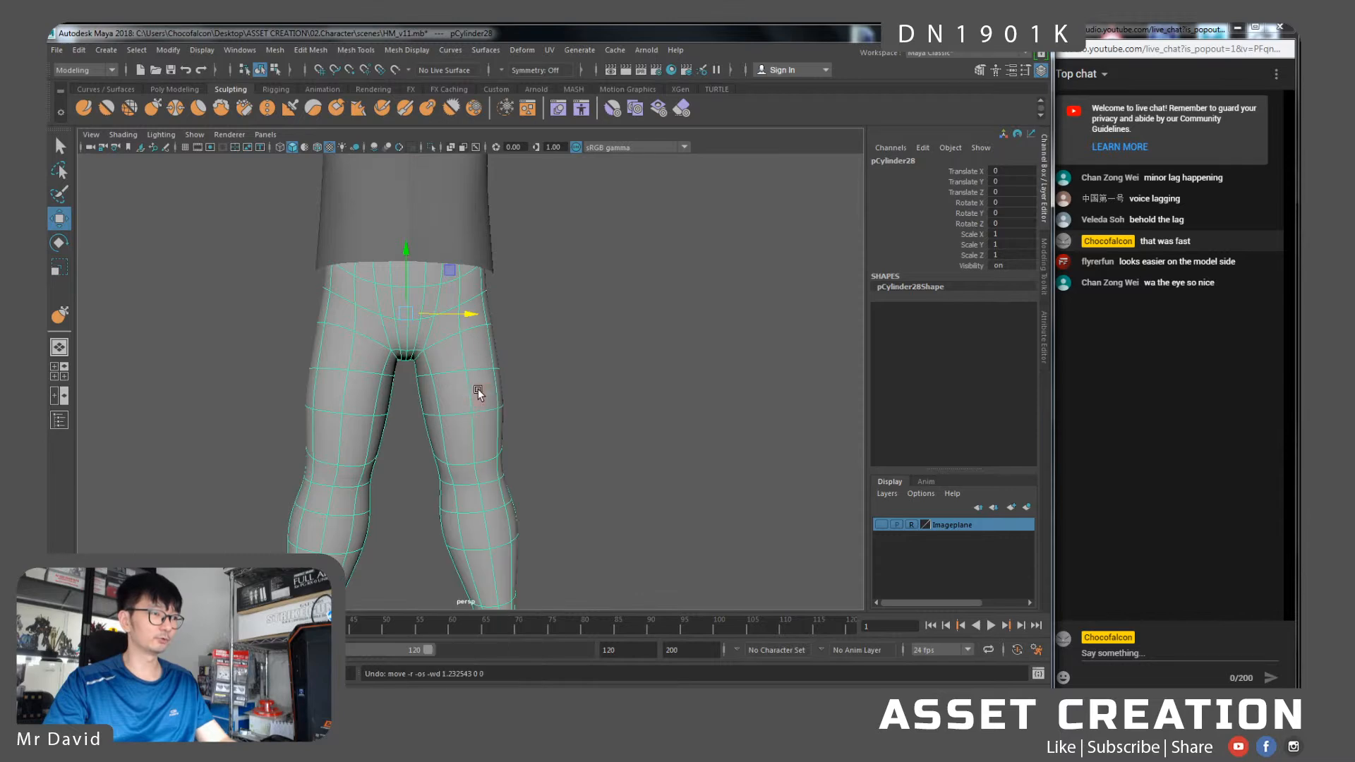
left_click_drag(549, 392, 657, 374)
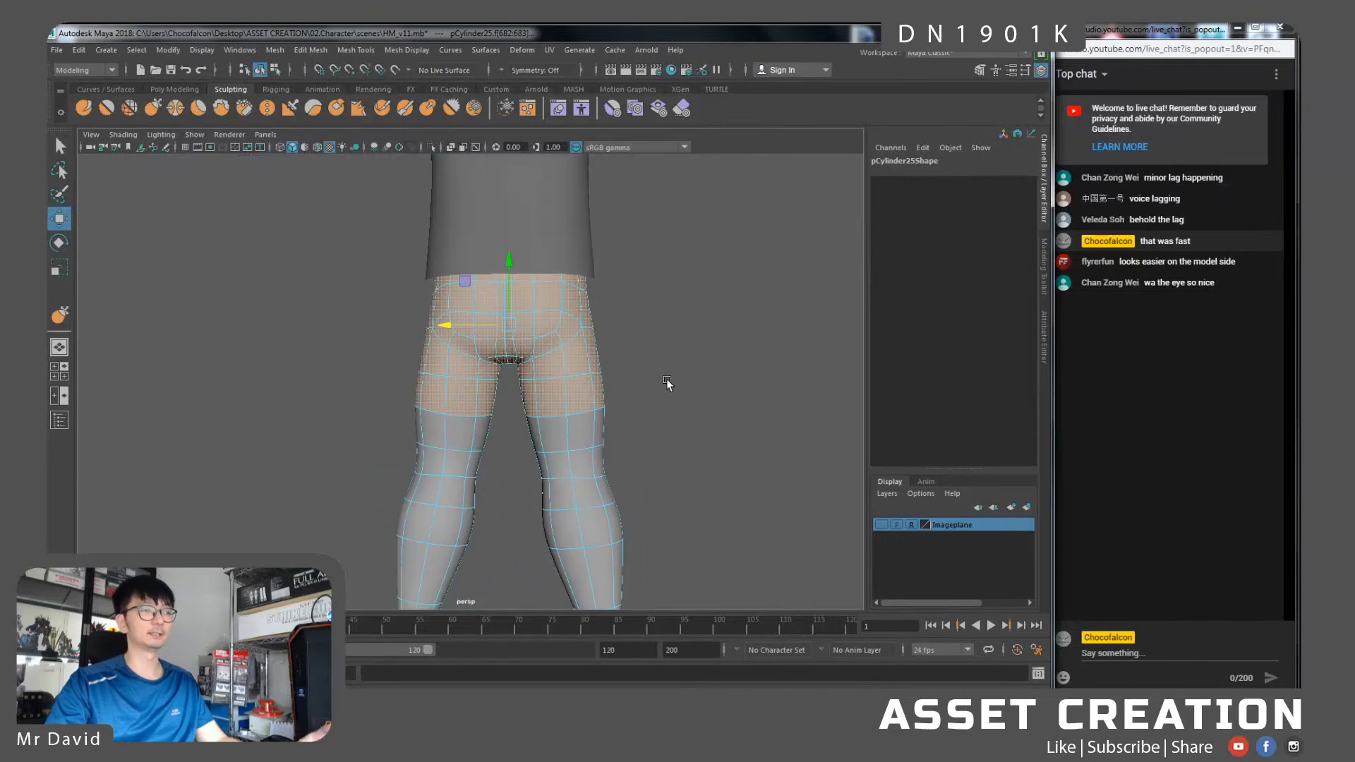
left_click_drag(463, 364, 613, 383, "alt")
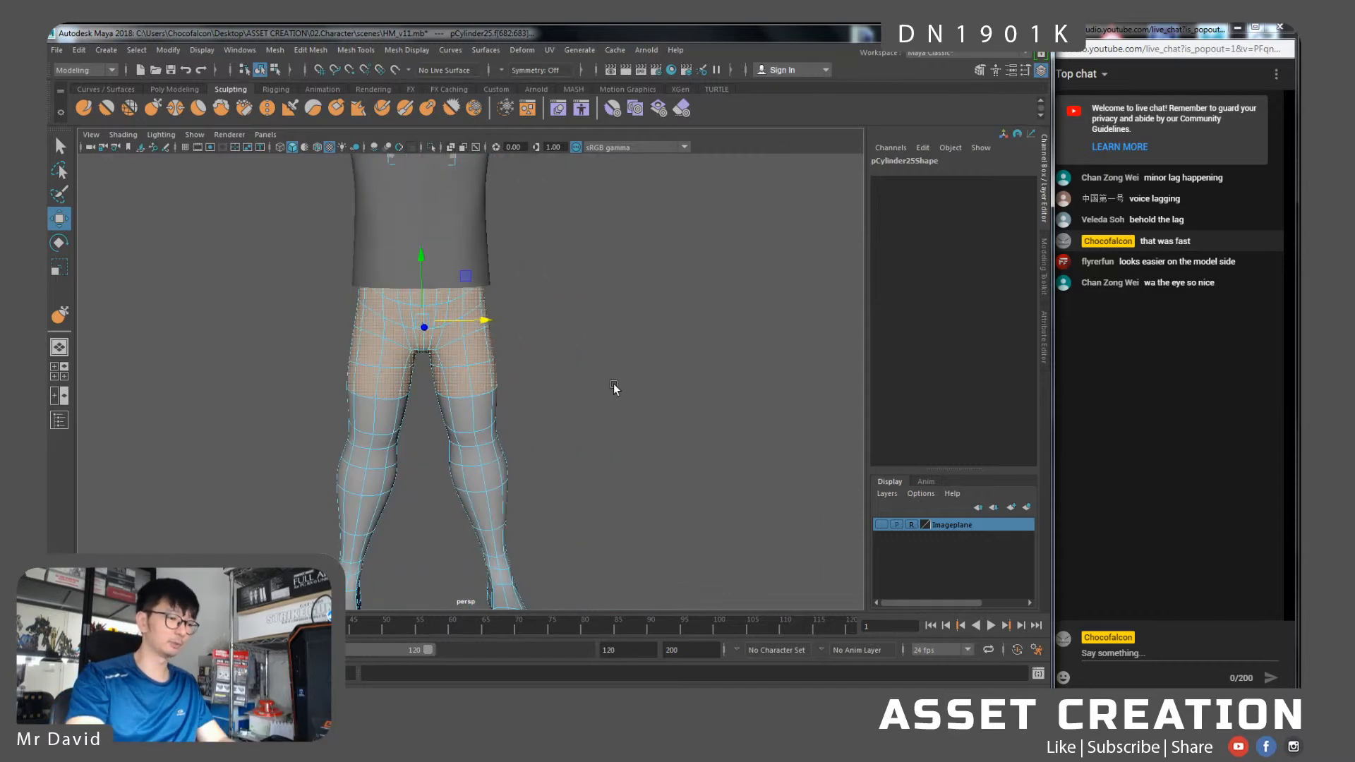
key("ctrl+shift+i")
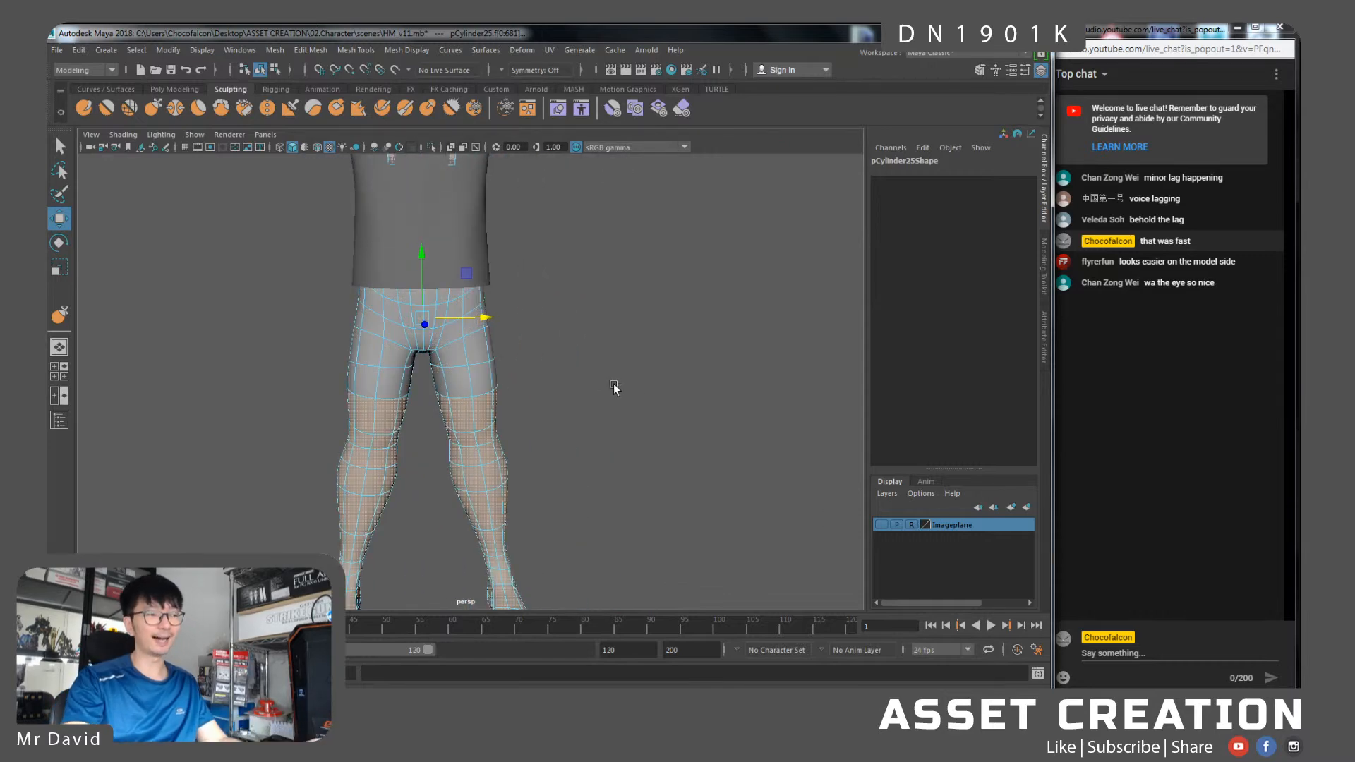
key("Delete")
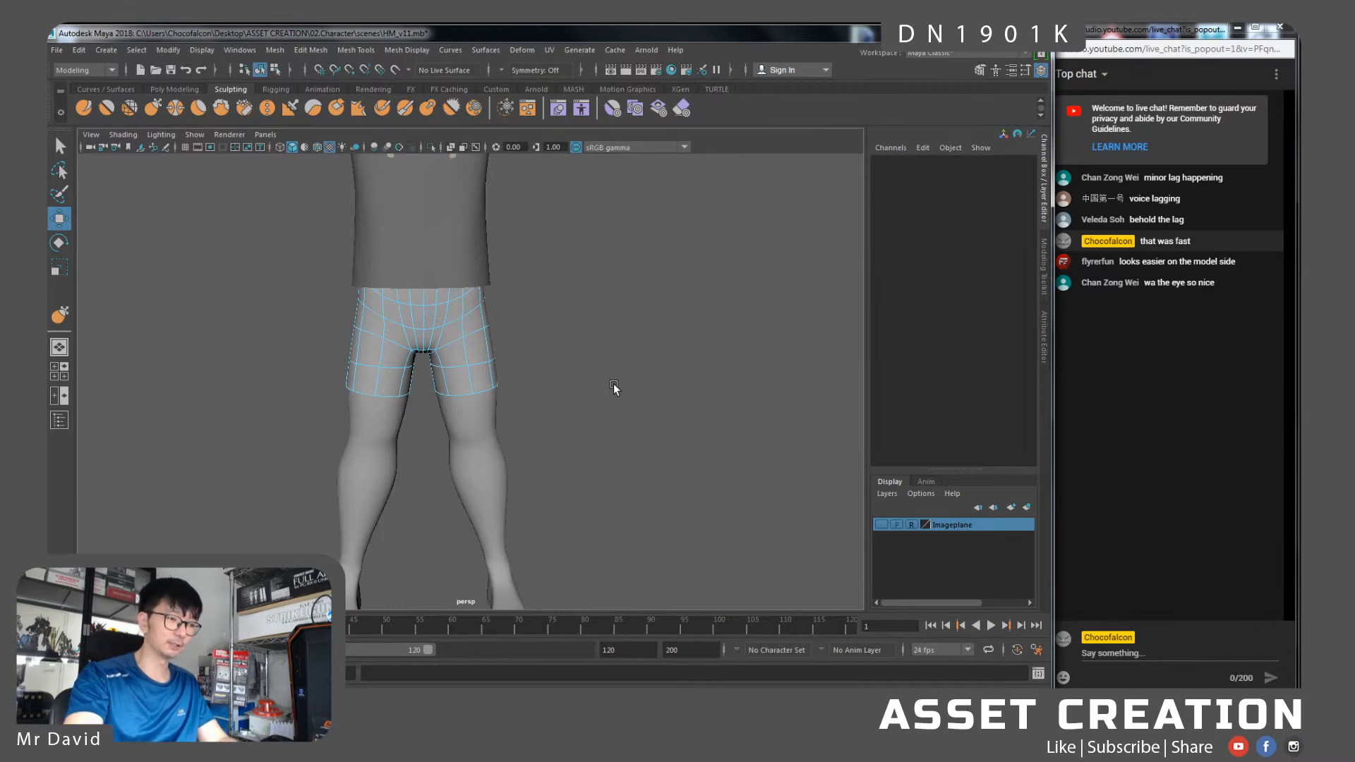
Try hiding one of the overlapping meshes at the hips, undo the hide, and select the shorts mesh
right_click_drag(469, 302, 506, 287)
left_click(474, 302)
middle_click_drag(523, 305, 555, 315, "alt")
key("ctrl+h")
key("ctrl+z")
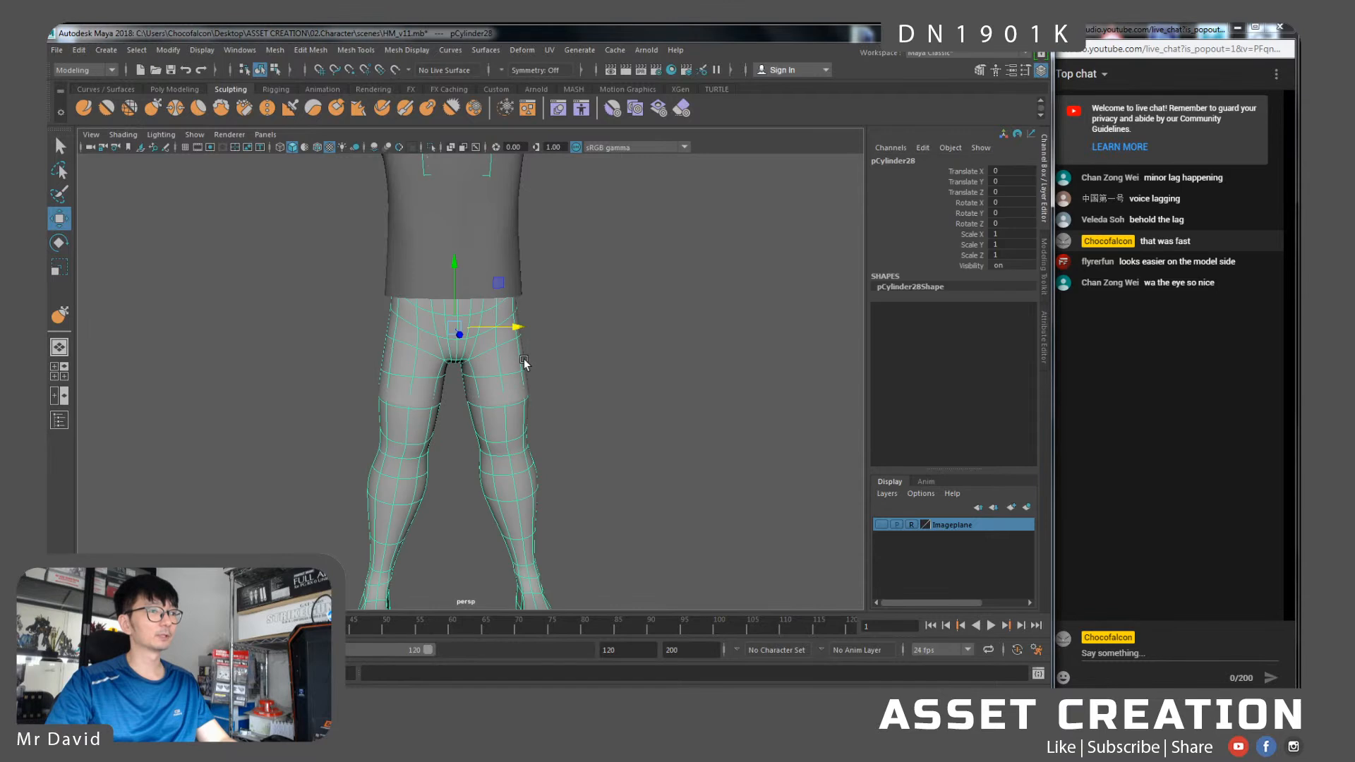
left_click_drag(523, 364, 616, 355, "alt")
left_click(518, 367)
middle_click_drag(543, 327, 604, 336, "alt")
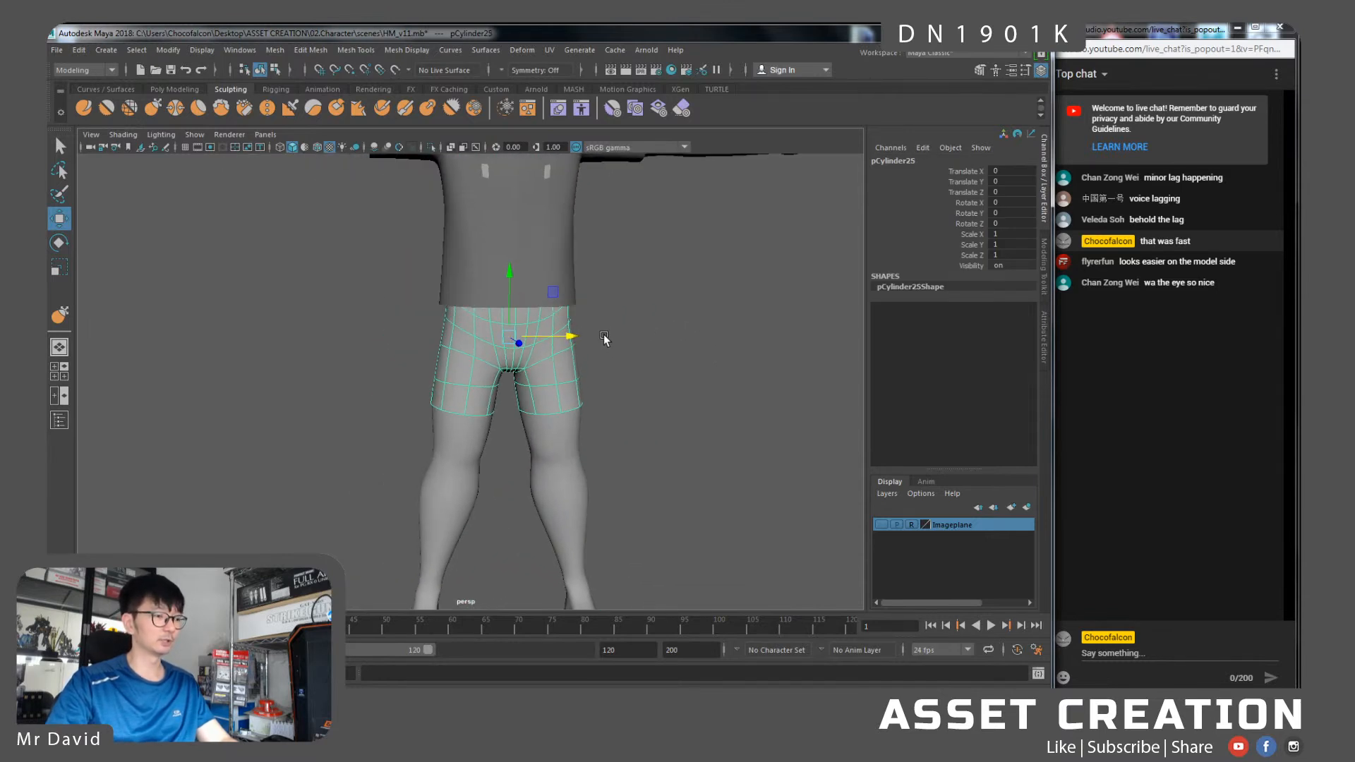
scroll(567, 350, "up", 4)
right_click(590, 353)
right_click_drag(592, 382, 592, 388)
double_click(596, 366)
middle_click_drag(646, 379, 596, 373, "alt")
key("ctrl+z")
Put the full body mesh on a new display layer named body and set that layer to reference display
right_click_drag(571, 342, 627, 310)
middle_click_drag(628, 458, 608, 492, "alt")
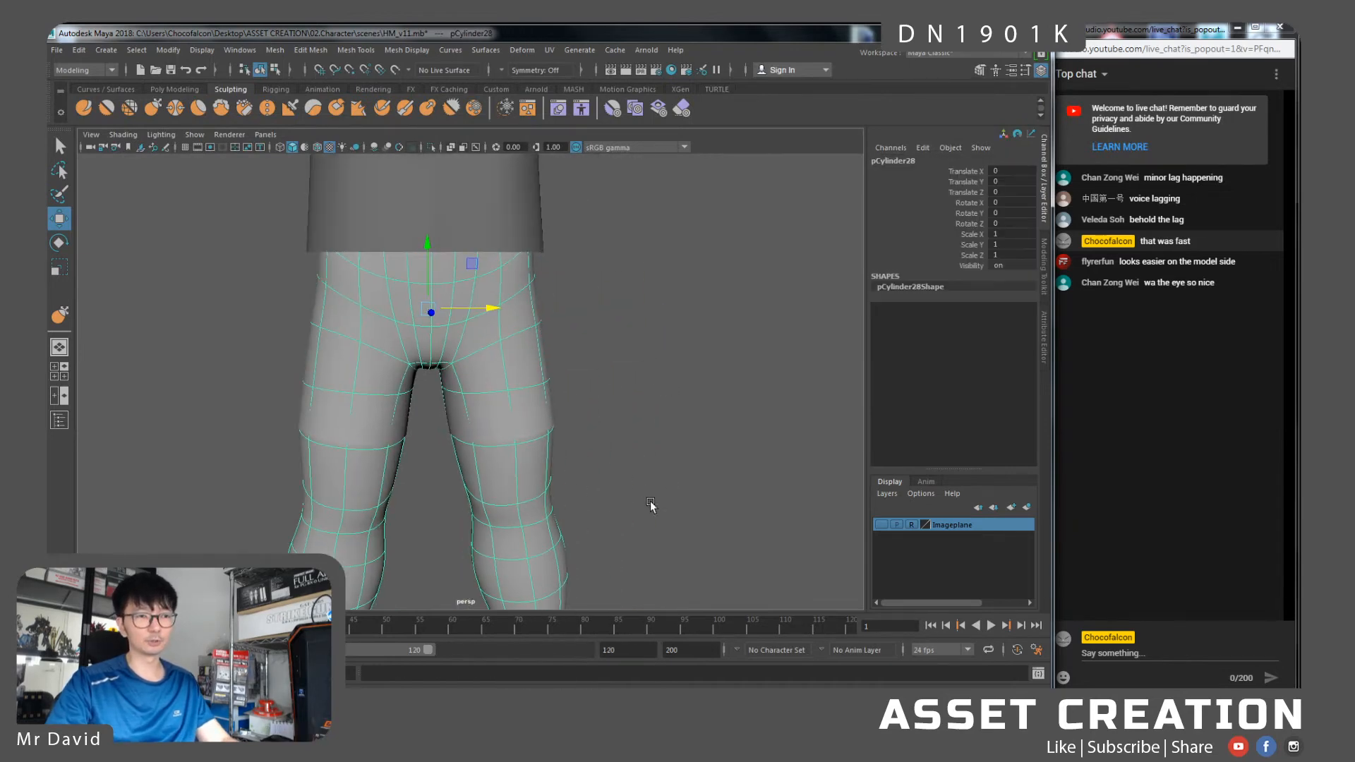
left_click(887, 494)
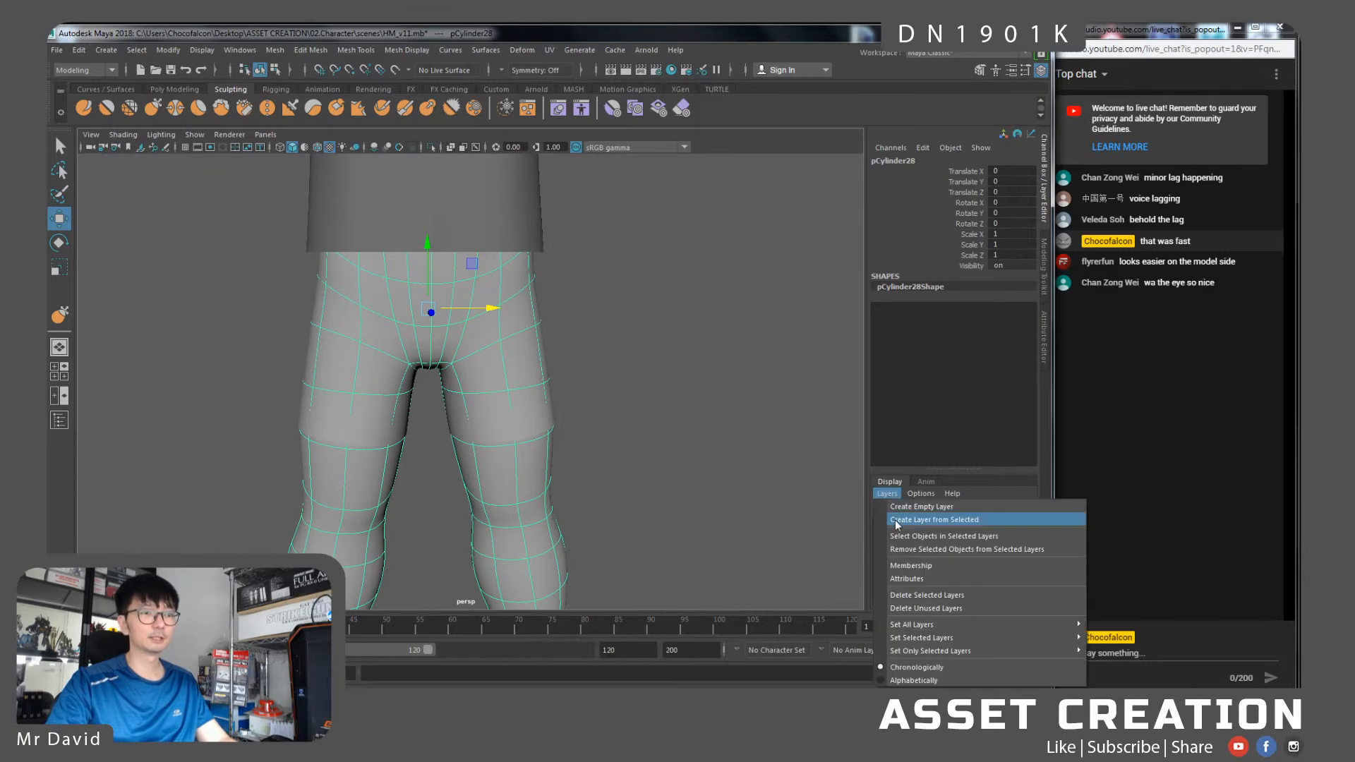
left_click(897, 521)
double_click(941, 525)
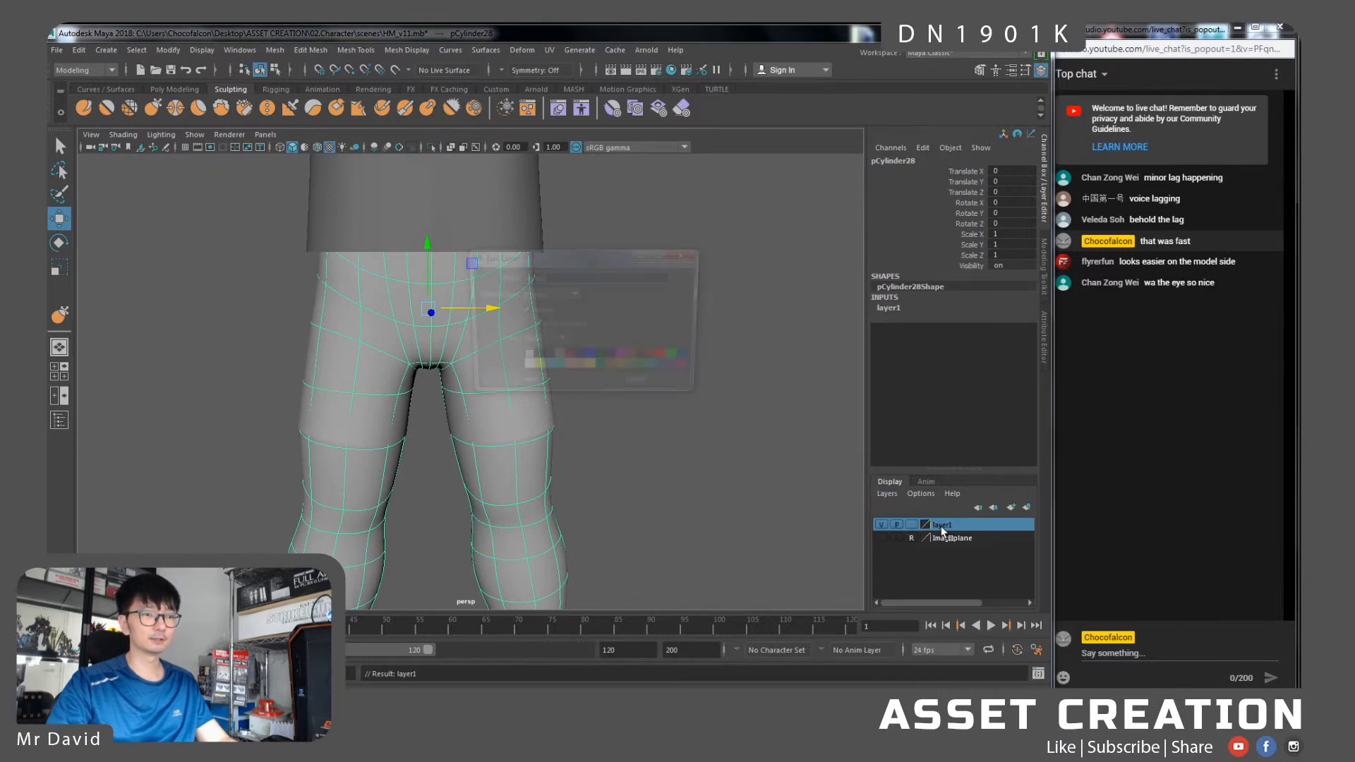
type("body")
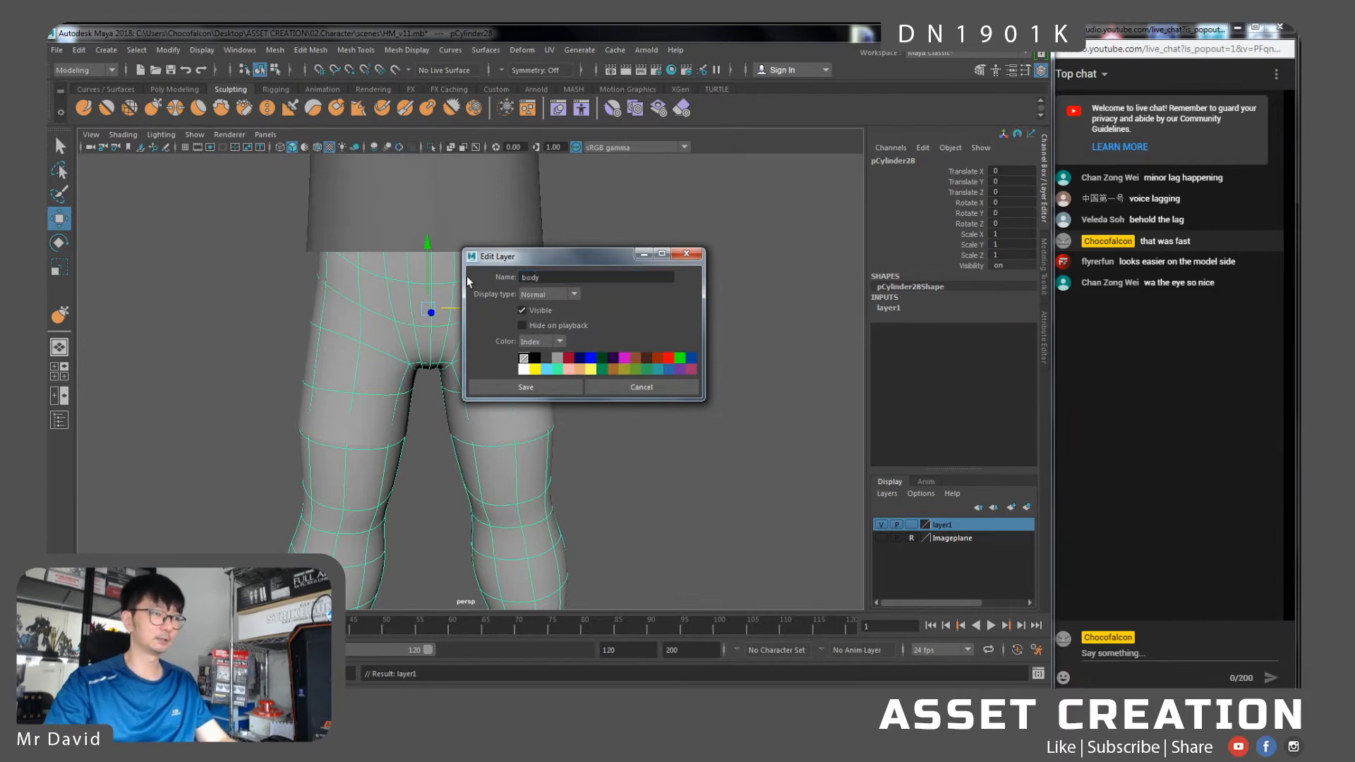
left_click(528, 385)
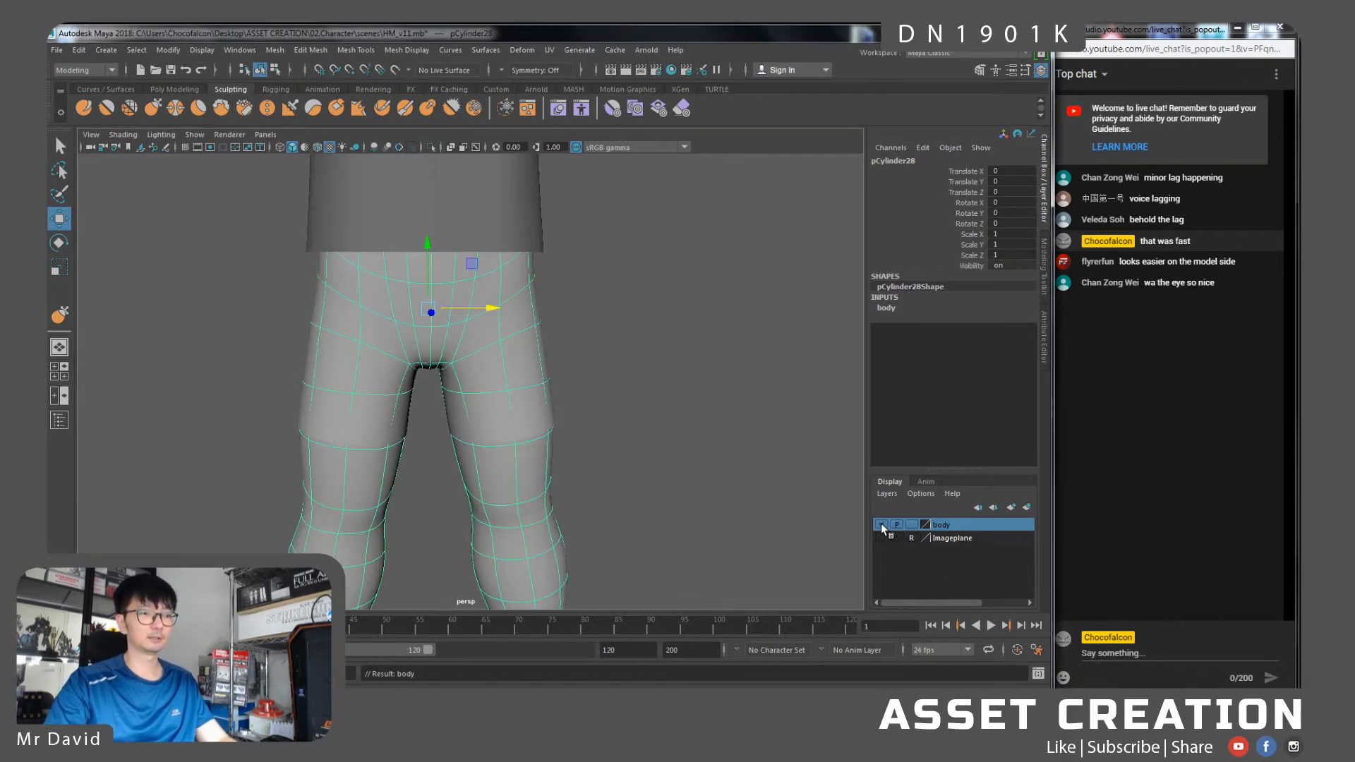
left_click(911, 525)
left_click(911, 524)
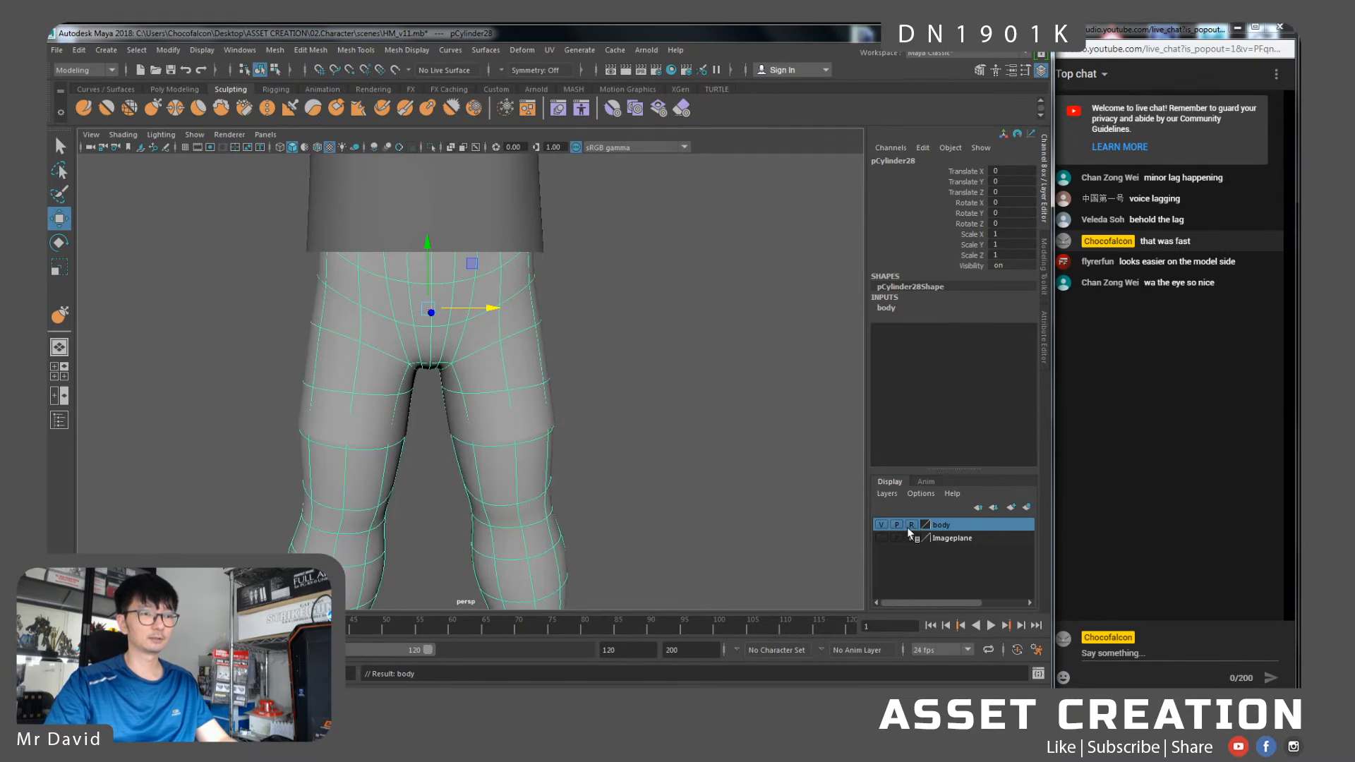
Enlarge the faces of the shorts outward so that they sit clear of the hips and thighs
left_click(651, 366)
left_click(435, 405)
left_click_drag(435, 404, 583, 384, "alt")
key("r")
left_click_drag(589, 333, 565, 338, "alt")
right_click_drag(563, 337, 564, 370)
left_click_drag(520, 349, 561, 324, "alt")
Hide the shirt mesh and select the shorts again
right_click_drag(591, 256, 623, 213)
left_click(624, 213)
middle_click_drag(662, 255, 653, 324, "alt")
key("ctrl+h")
left_click(554, 344)
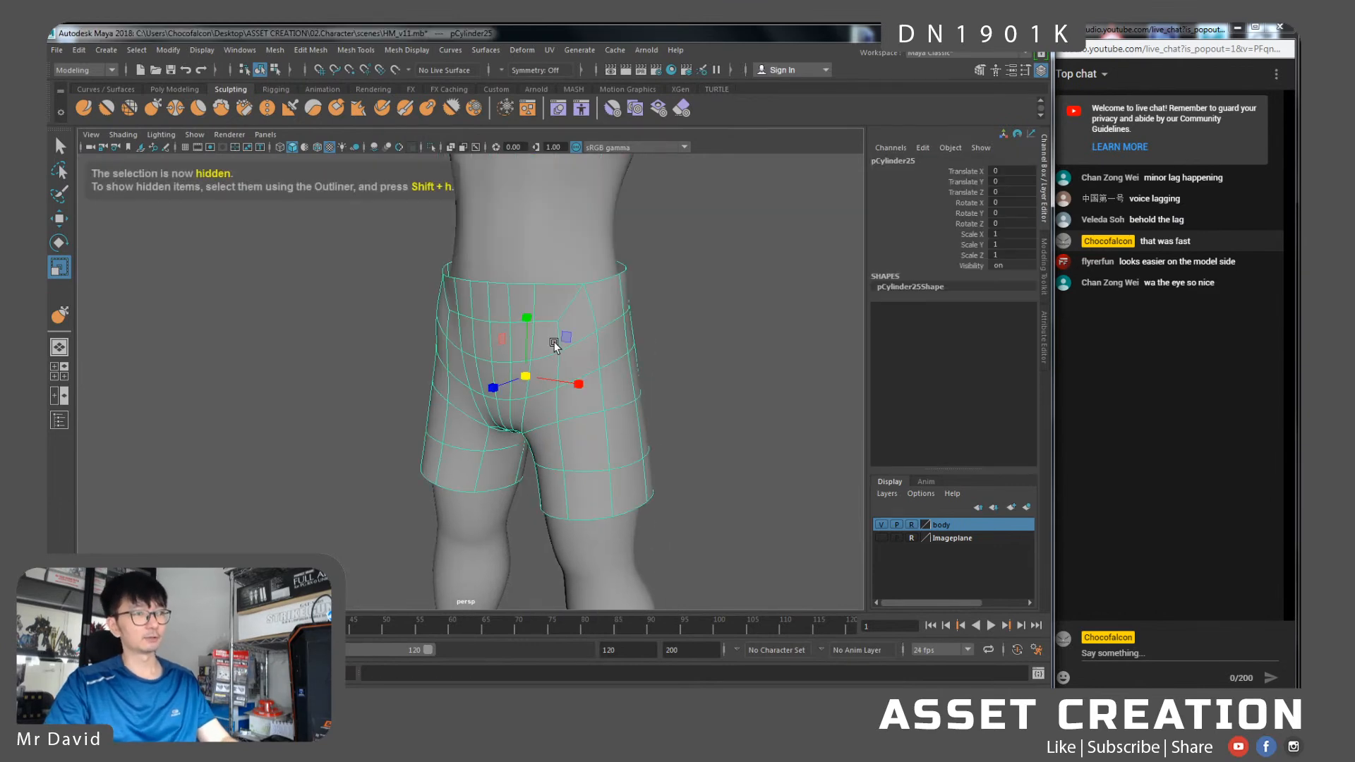
Lower the shorts on the hips to a Translate Y of -0.335
right_click_drag(554, 344, 452, 320, "alt")
left_click_drag(451, 320, 486, 331, "alt")
right_click_drag(487, 332, 505, 480, "alt")
mouse_move(538, 381)
left_mouse_down("alt")
mouse_move(484, 393)
mouse_move(535, 357)
left_mouse_up("alt")
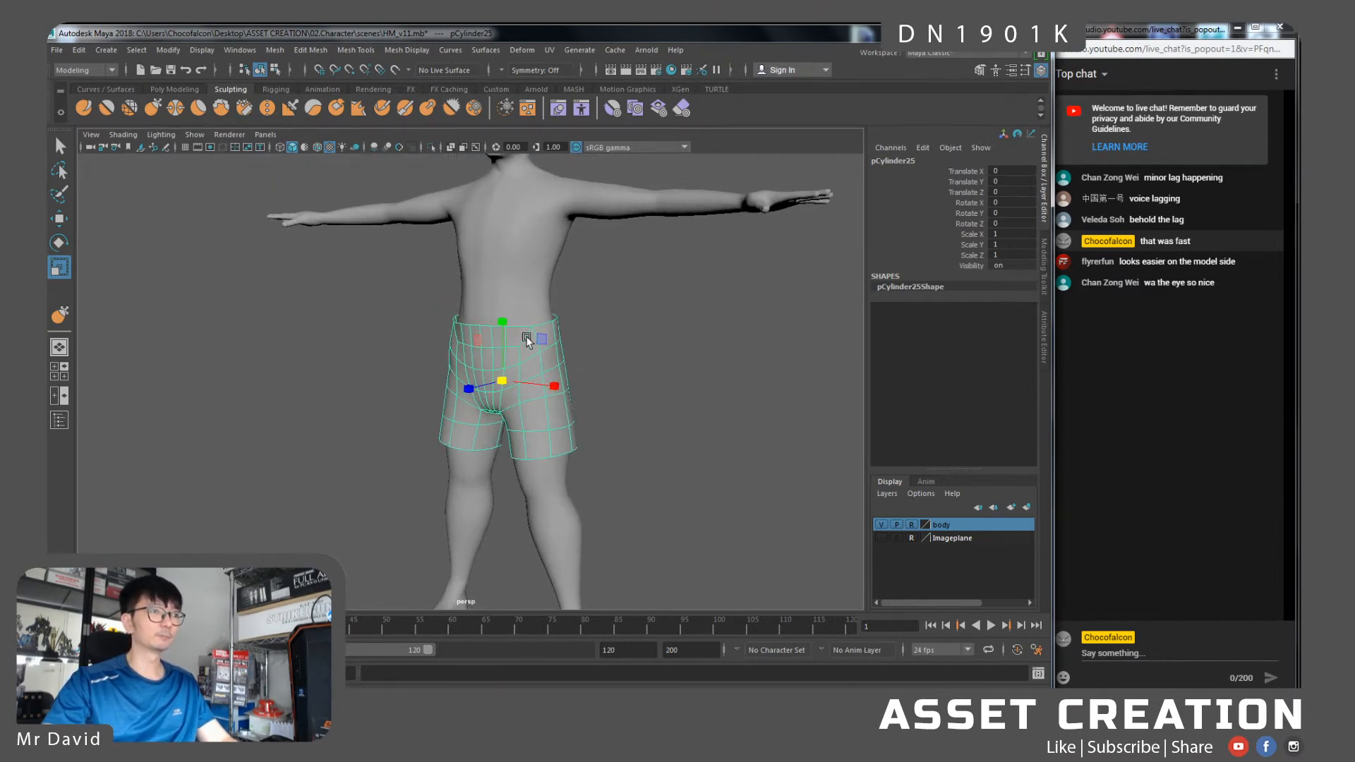
key("w")
left_click_drag(570, 400, 513, 379, "alt")
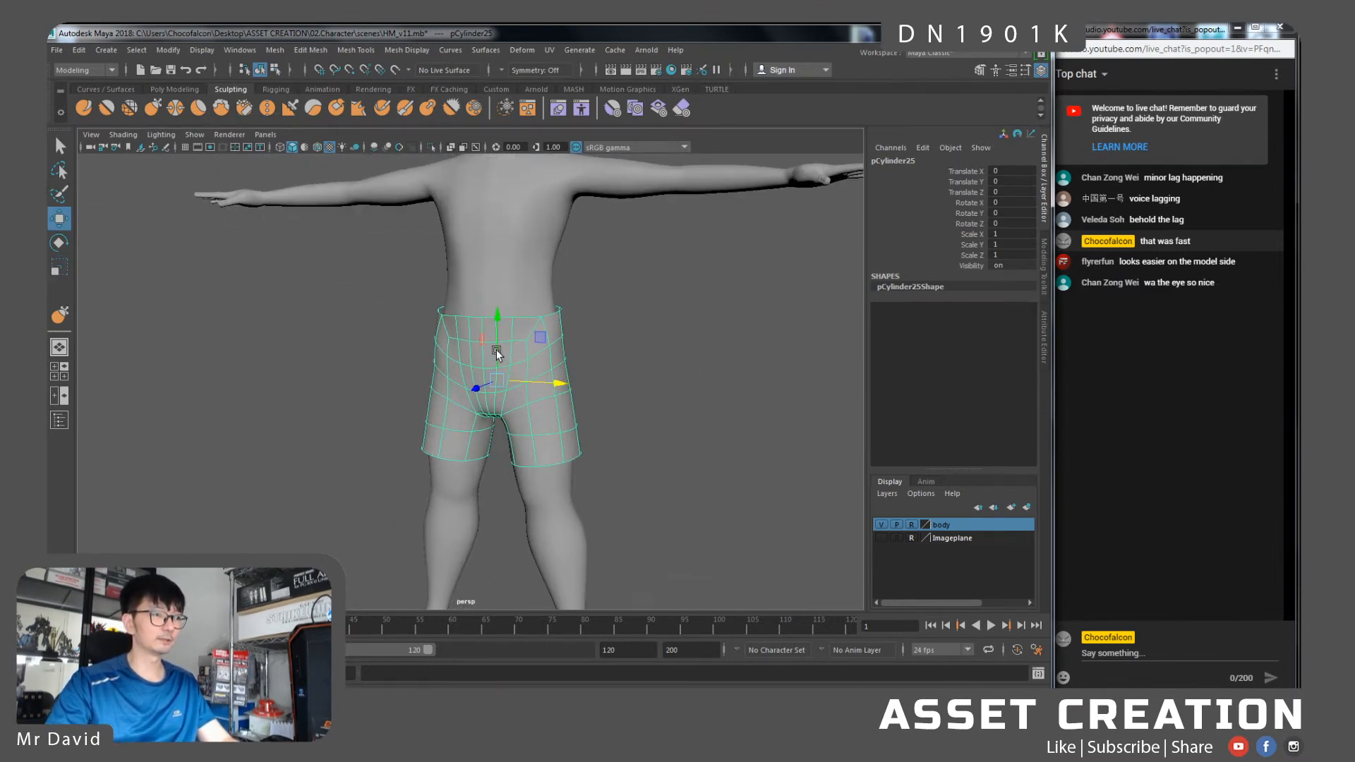
left_click_drag(497, 315, 496, 341)
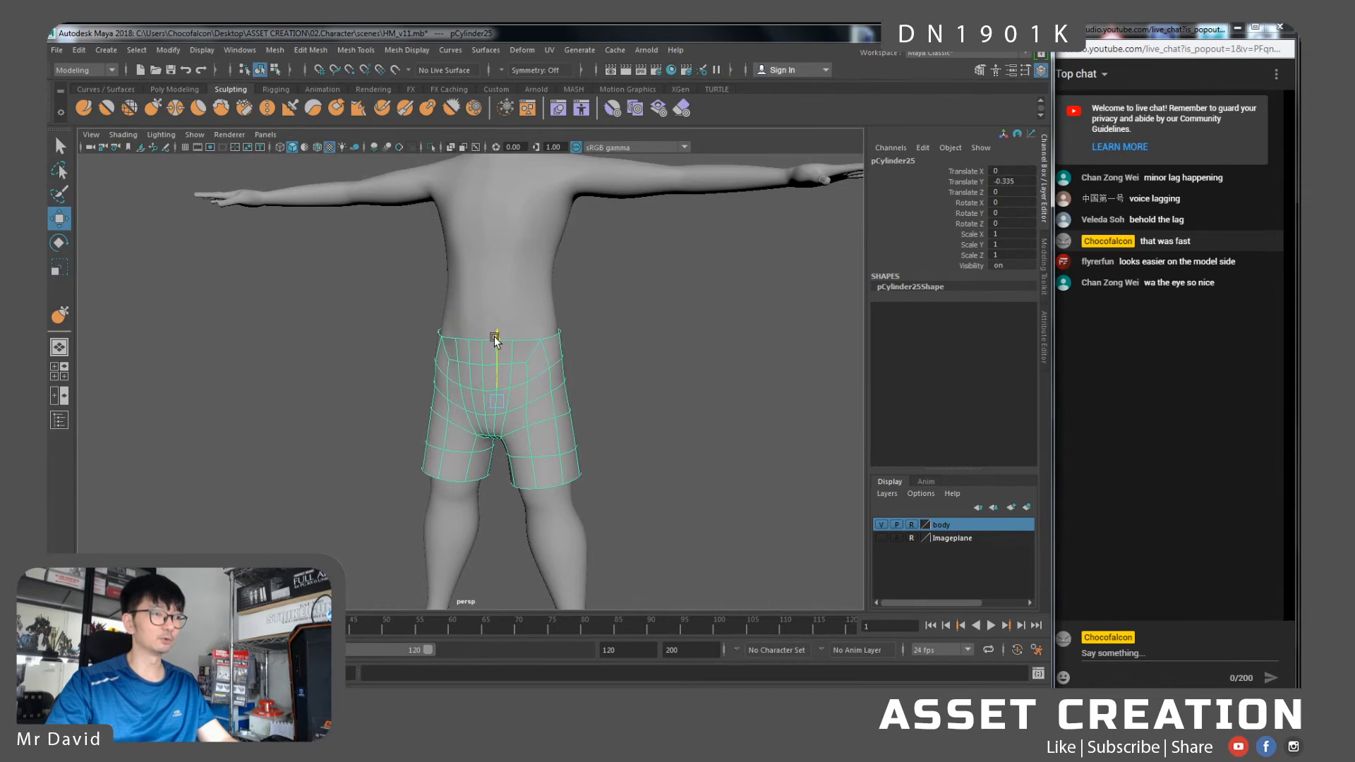
Select all faces of the shorts, then rescale and shift them slightly to loosen the fit around the body
left_click_drag(585, 372, 553, 352, "alt")
right_click_drag(553, 353, 554, 390)
scroll(545, 418, "down", 3)
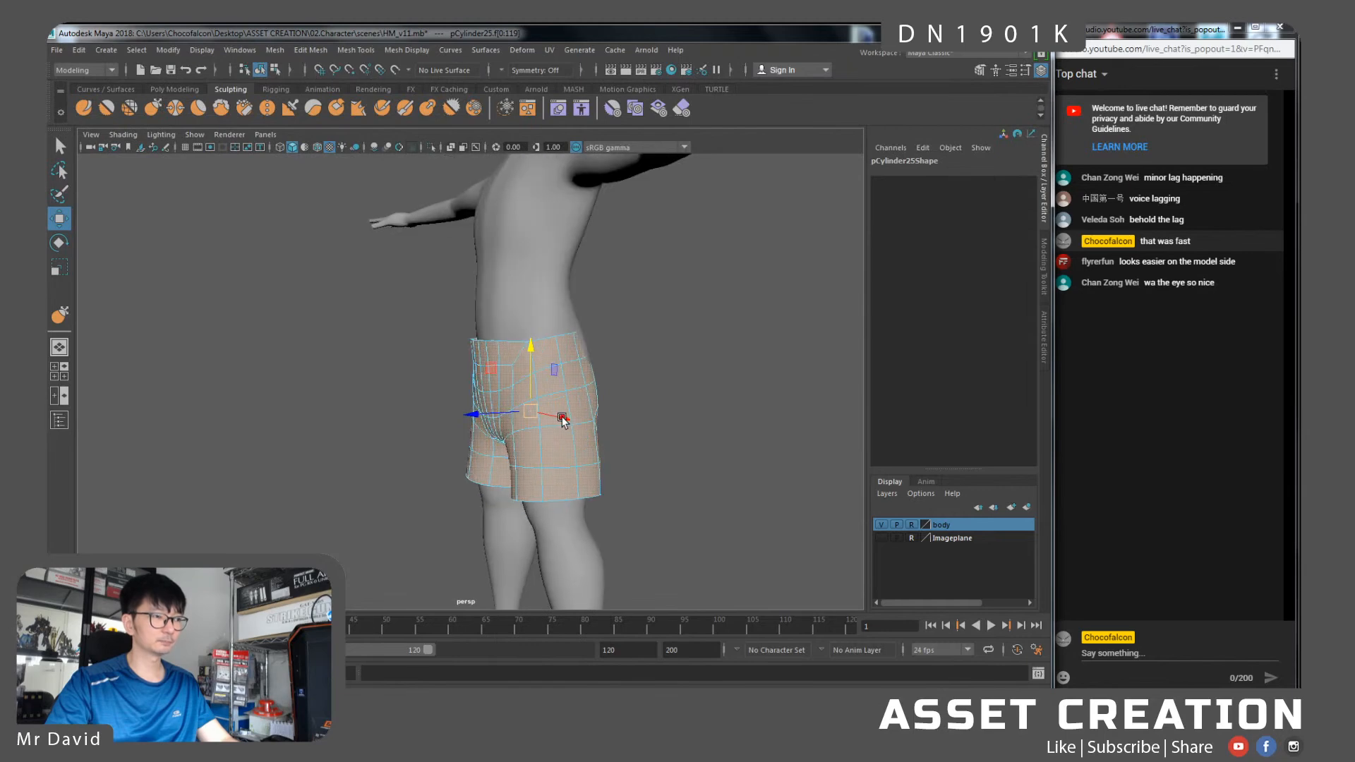
key("r")
left_click_drag(513, 441, 464, 434, "alt")
key("w")
mouse_move(569, 360)
left_mouse_down()
mouse_move(562, 392)
mouse_move(515, 371)
mouse_move(675, 414)
mouse_move(616, 399)
mouse_move(561, 346)
left_mouse_up()
Adjust the rear waist faces of the shorts using soft selection, and return to object mode
left_click(442, 374)
left_click(526, 378, "shift")
key("b")
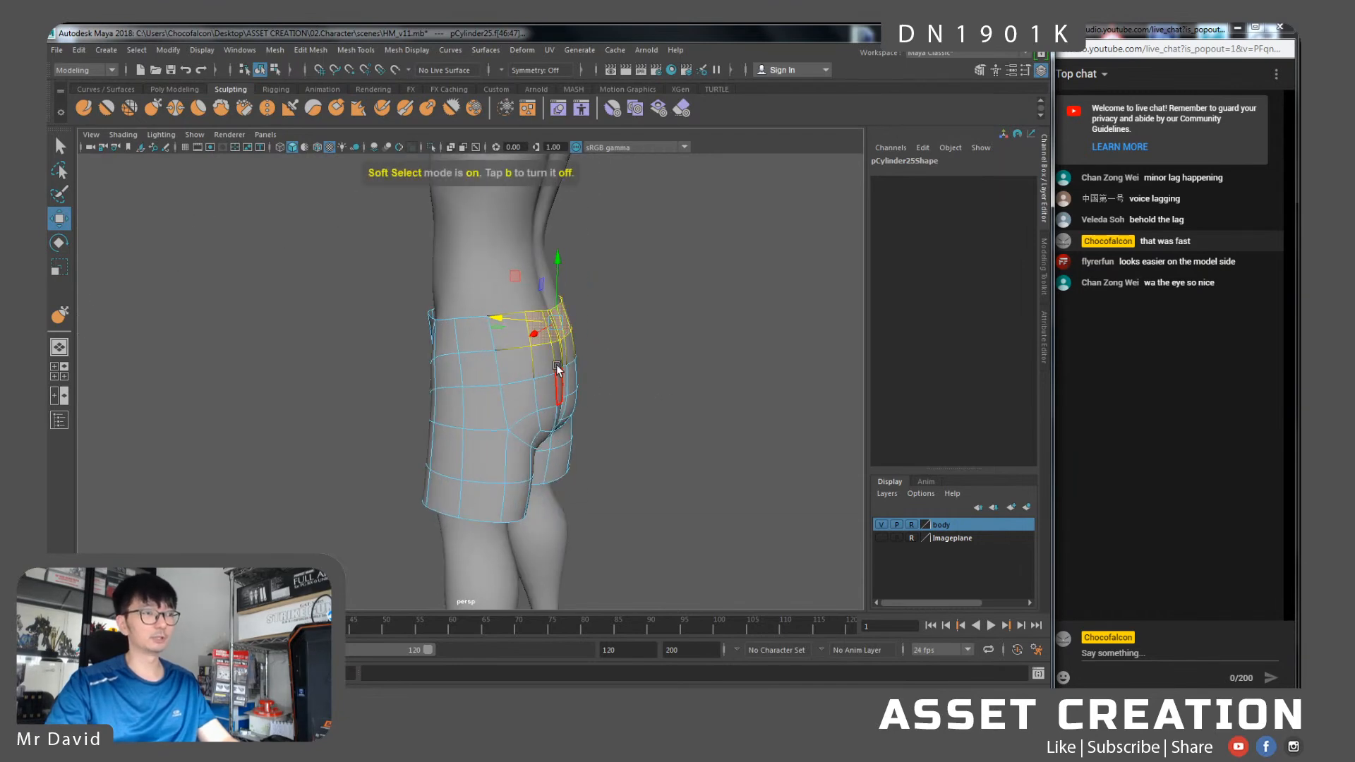
left_click_drag(673, 427, 547, 366, "alt")
right_click_drag(547, 365, 525, 351)
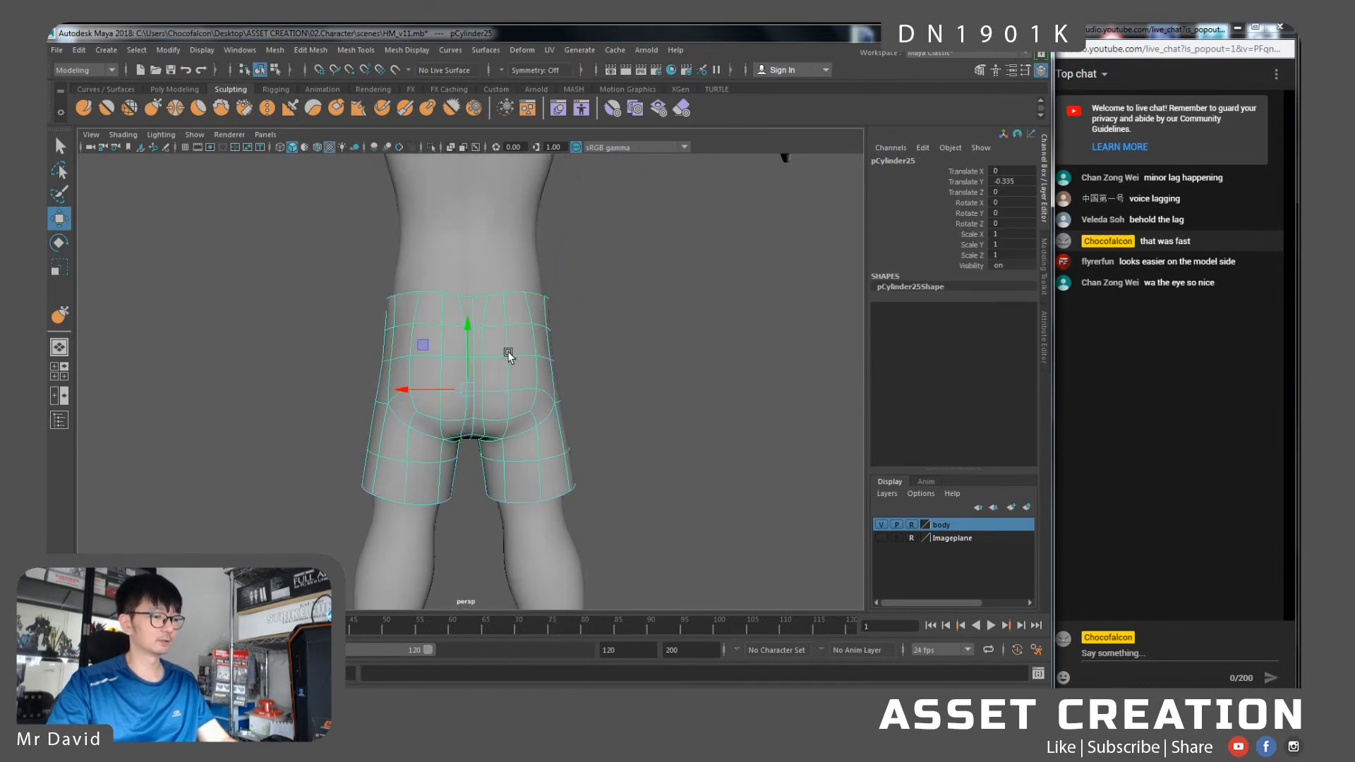
Extrude the hem edge loop of the character's left shorts leg down toward the knee in the front view
left_click_drag(492, 399, 612, 399, "alt")
right_click_drag(528, 378, 526, 360)
double_click(536, 401)
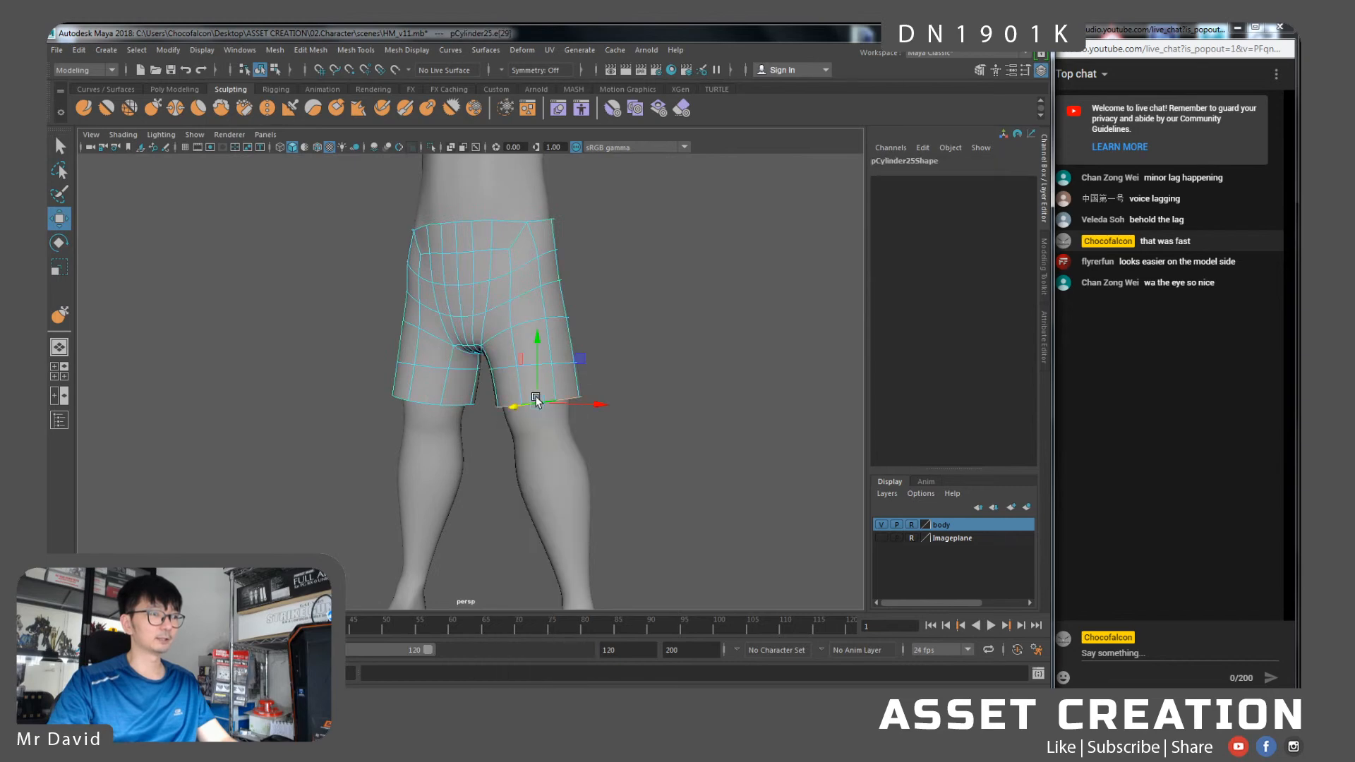
left_click_drag(535, 401, 594, 421, "alt")
key("space")
left_click_drag(573, 363, 603, 423)
middle_click_drag(604, 423, 566, 305, "alt")
key("f")
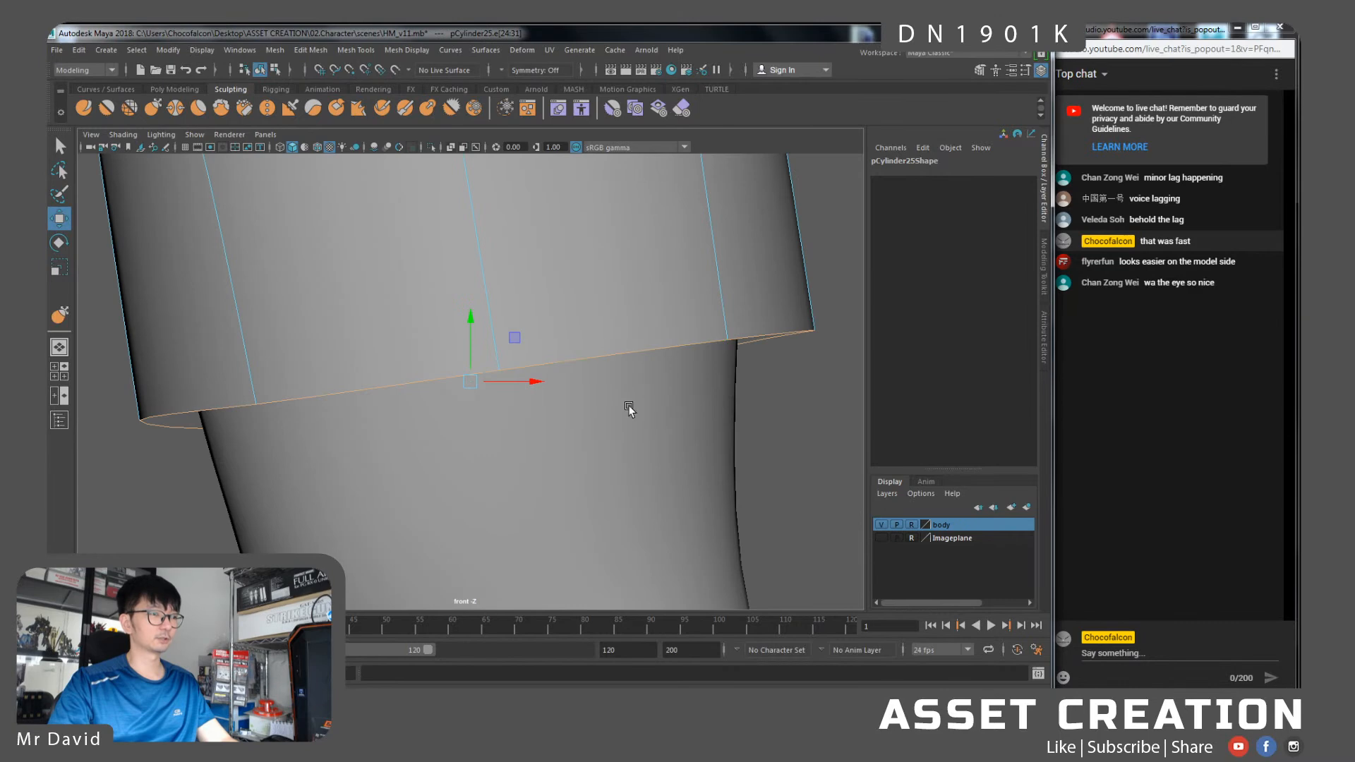
scroll(606, 381, "down", 10)
scroll(599, 421, "up", 1)
middle_click_drag(579, 412, 595, 367, "alt")
scroll(594, 405, "up", 2)
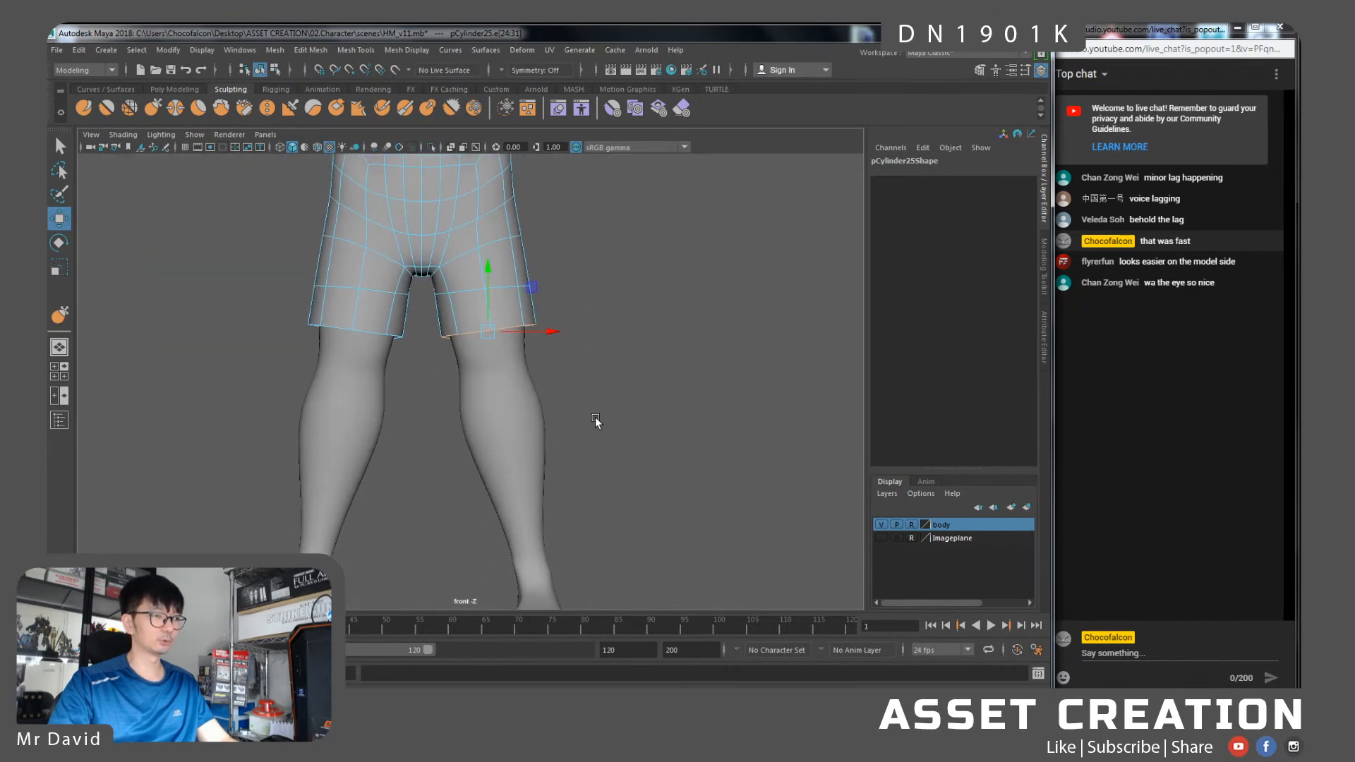
left_click_drag(532, 292, 544, 358, "shift")
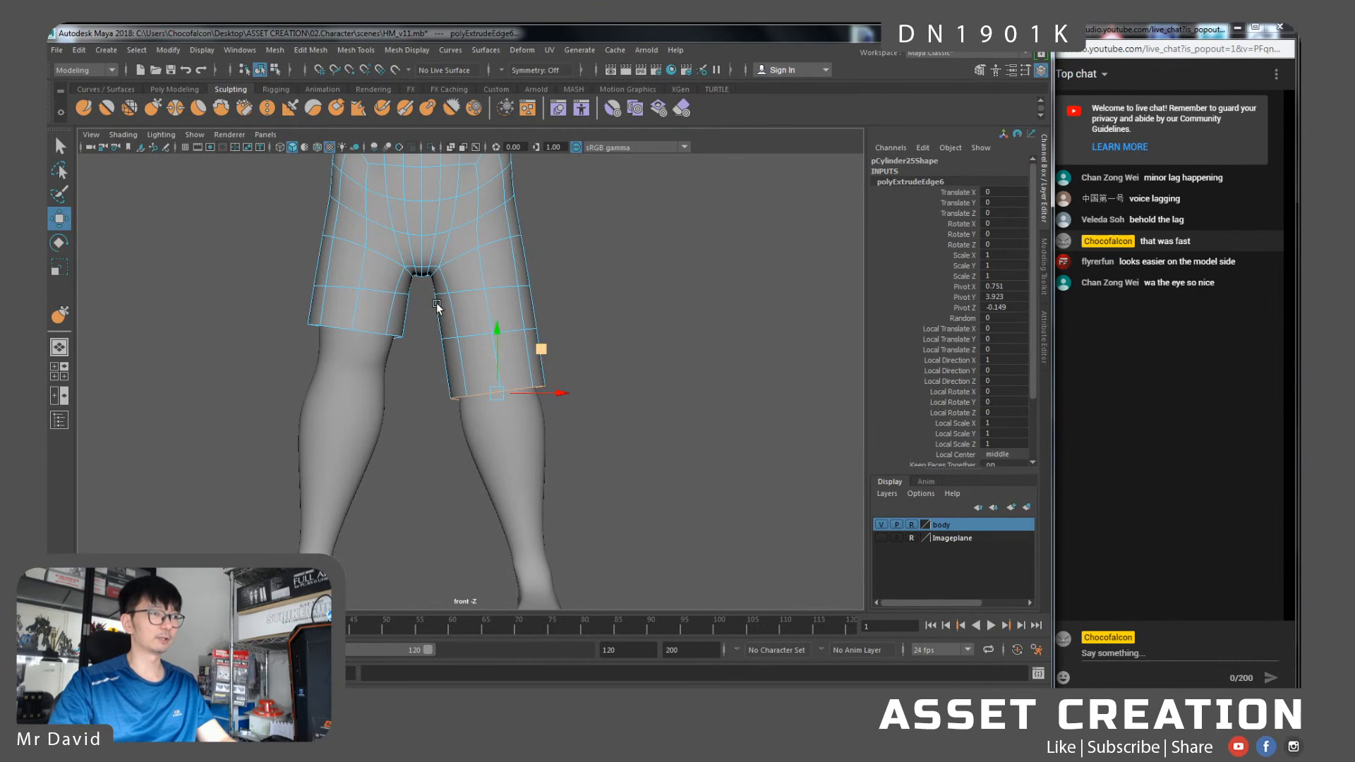
Detach the shorts along their vertical centre edge loop in the perspective view
middle_click_drag(438, 308, 473, 408, "alt")
key("space")
left_click_drag(445, 274, 451, 250)
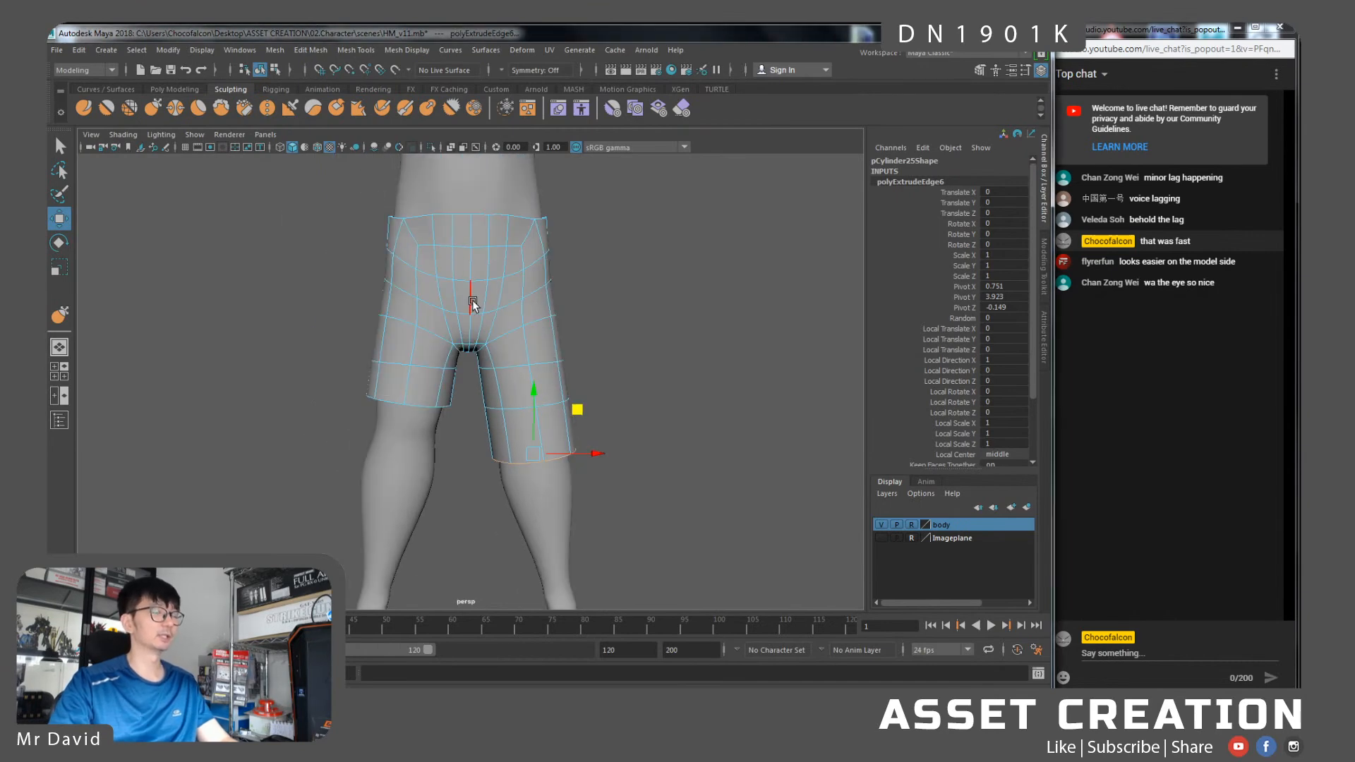
middle_click_drag(468, 288, 488, 361, "alt")
left_click(470, 302)
left_click_drag(613, 369, 341, 375, "alt")
right_click_drag(498, 335, 511, 536, "shift")
Delete the half of the shorts that has the shorter, unextended leg
right_click_drag(533, 352, 533, 390)
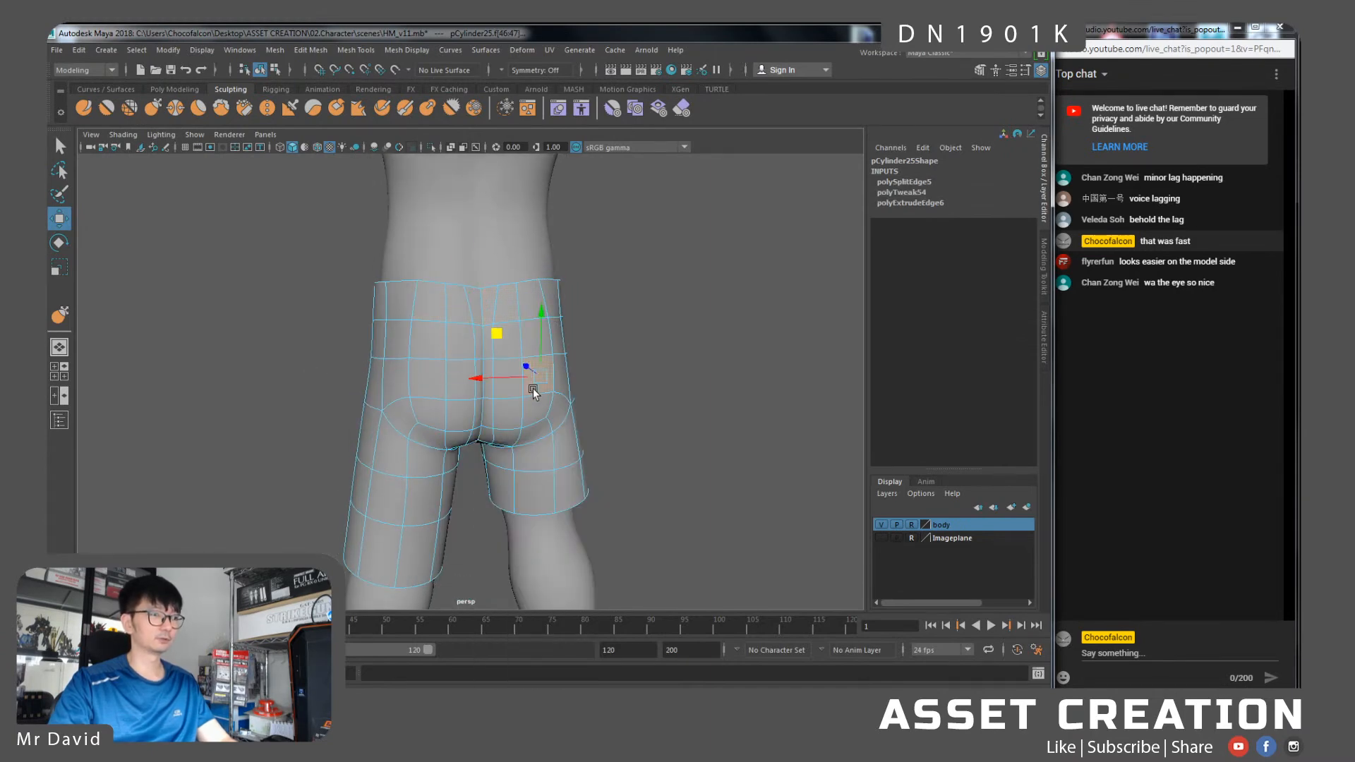
double_click(533, 388)
key("Delete")
Duplicate the remaining shorts half as a mirrored copy on the other side using Duplicate Special
right_click_drag(409, 353, 437, 362)
key("ctrl+shift+d")
left_click_drag(413, 375, 595, 379, "alt")
left_click(545, 408, "shift")
left_click_drag(542, 473, 602, 466, "alt")
scroll(603, 467, "down", 5)
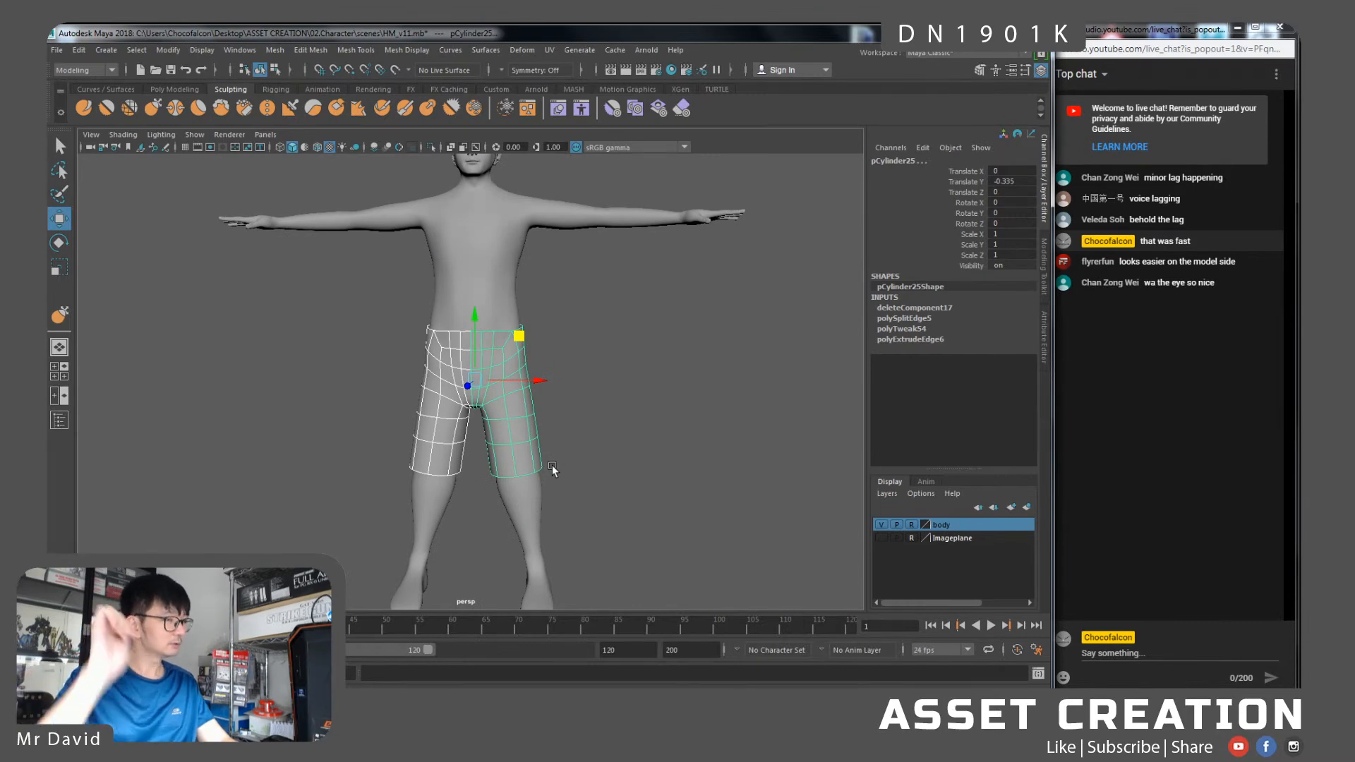
left_click_drag(557, 444, 530, 458, "alt")
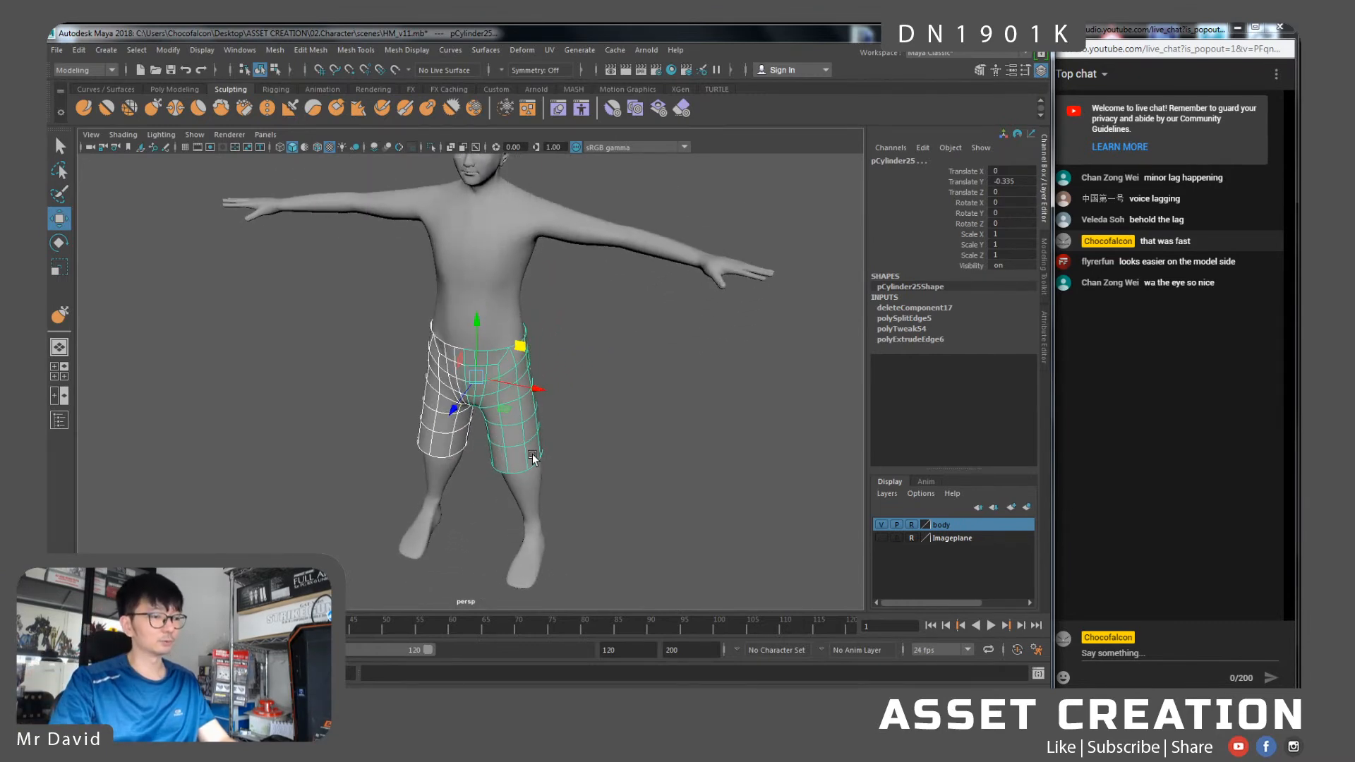
Show the hidden shirt again and return to object mode
key("ctrl+shift+h")
mouse_move(573, 408)
left_mouse_down("alt")
mouse_move(668, 381)
mouse_move(590, 388)
mouse_move(551, 414)
mouse_move(583, 422)
mouse_move(507, 402)
mouse_move(573, 403)
left_mouse_up("alt")
right_click_drag(483, 329, 538, 313)
left_click(568, 424)
Examine how the shorts fit beneath the shirt from several sides, and select the character's left shorts half
left_click_drag(567, 424, 485, 400, "alt")
left_click(484, 400)
left_click_drag(389, 381, 498, 382, "alt")
left_click(433, 393)
left_click(498, 382)
right_click_drag(498, 381, 554, 445, "alt")
middle_click_drag(561, 352, 549, 343, "alt")
right_click_drag(549, 343, 612, 446, "alt")
left_click_drag(600, 416, 582, 389, "alt")
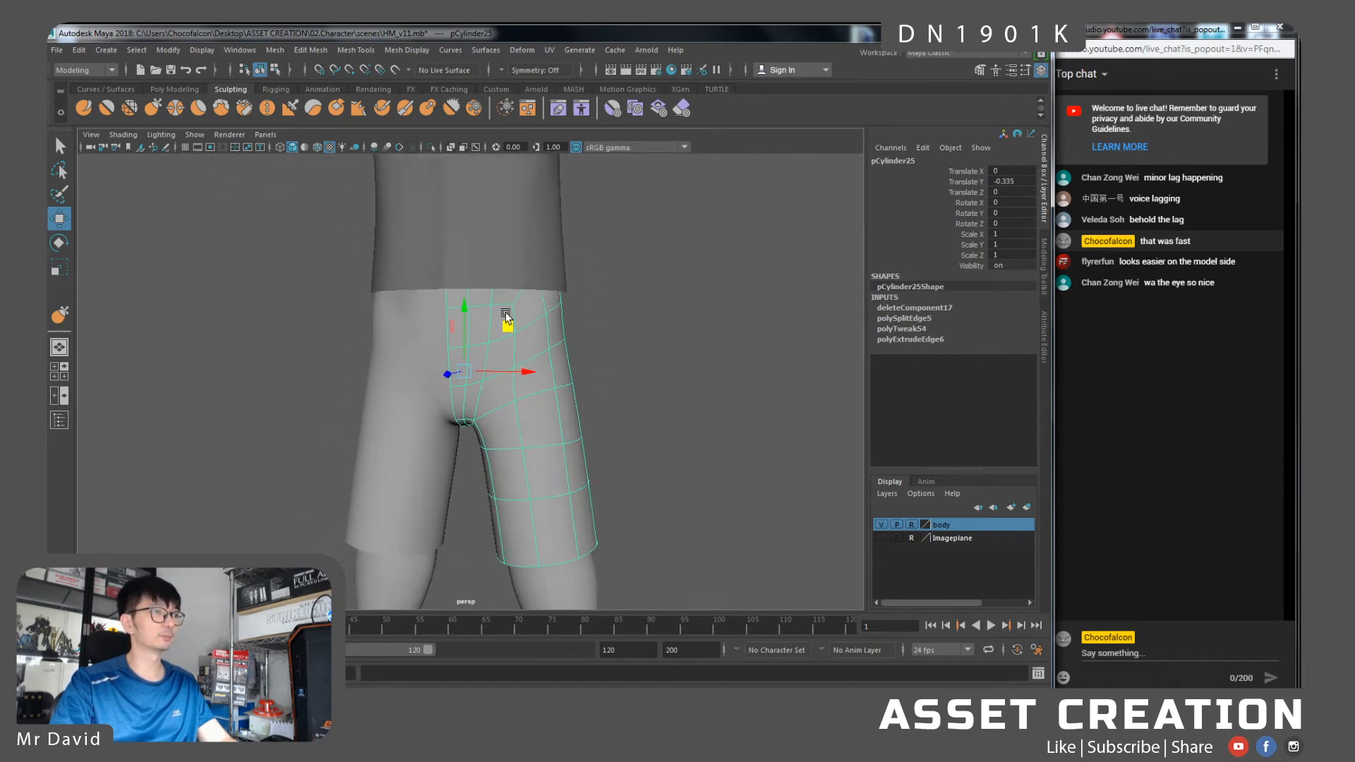
Try sculpting the front of the selected shorts half near the hip, and undo the stroke
key("y")
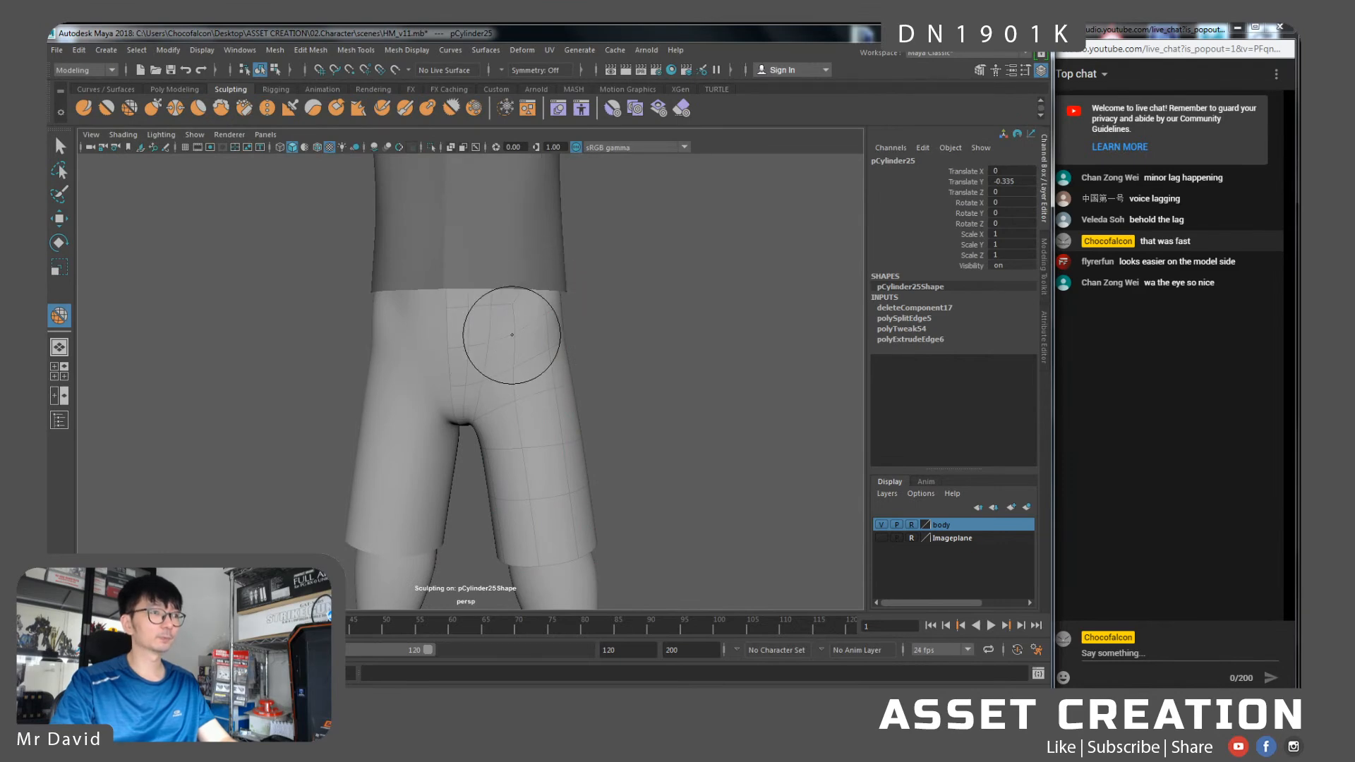
mouse_move(521, 320)
left_mouse_down("alt")
mouse_move(581, 342)
mouse_move(565, 339)
left_mouse_up("alt")
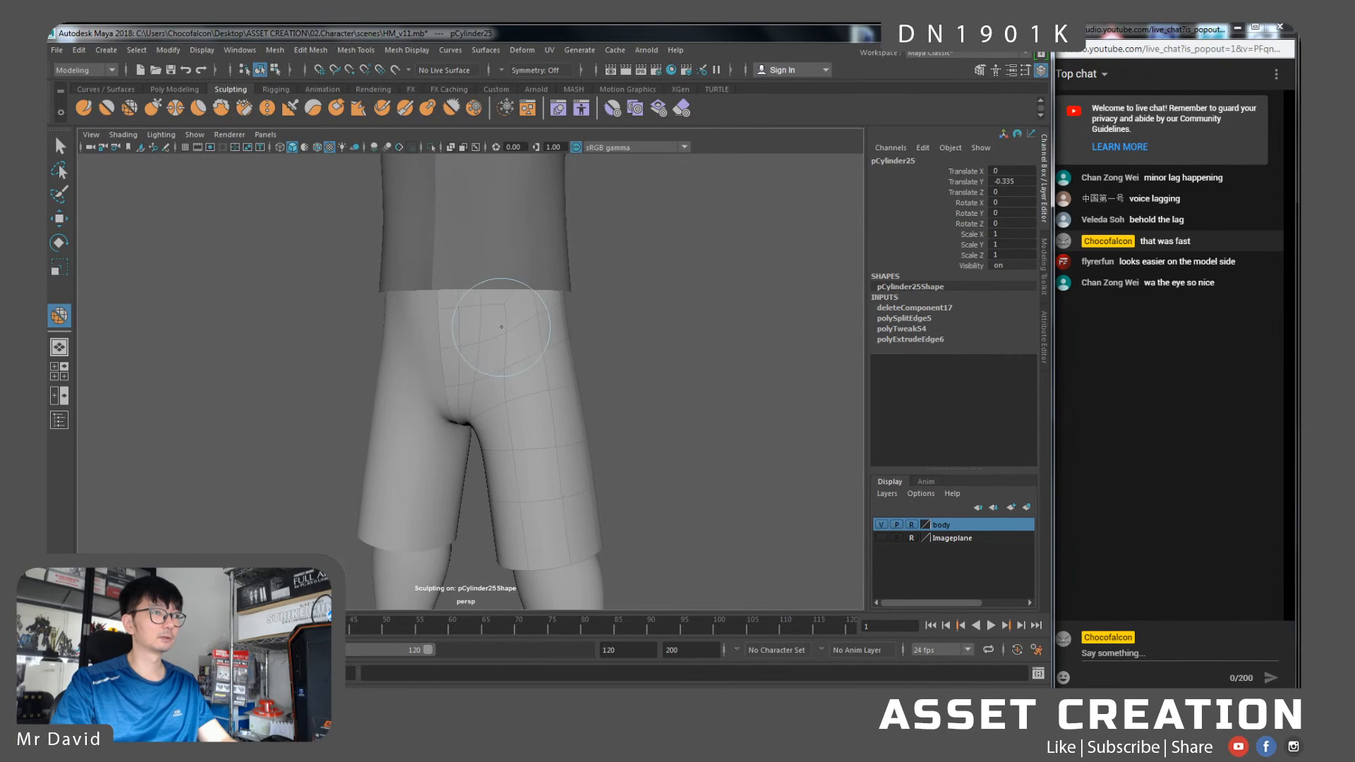
key("w")
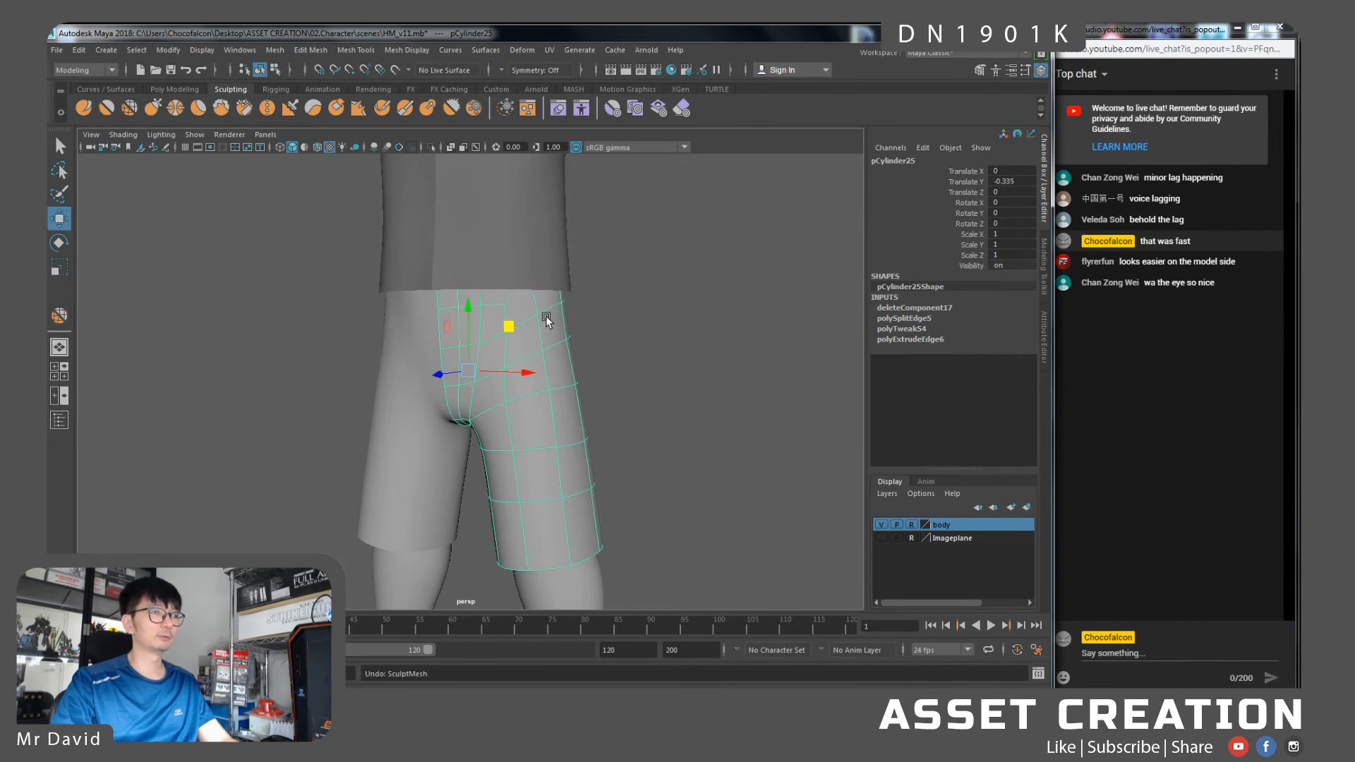
Assign a dark Blinn material to the selected half of the shorts
right_click_drag(547, 315, 621, 647)
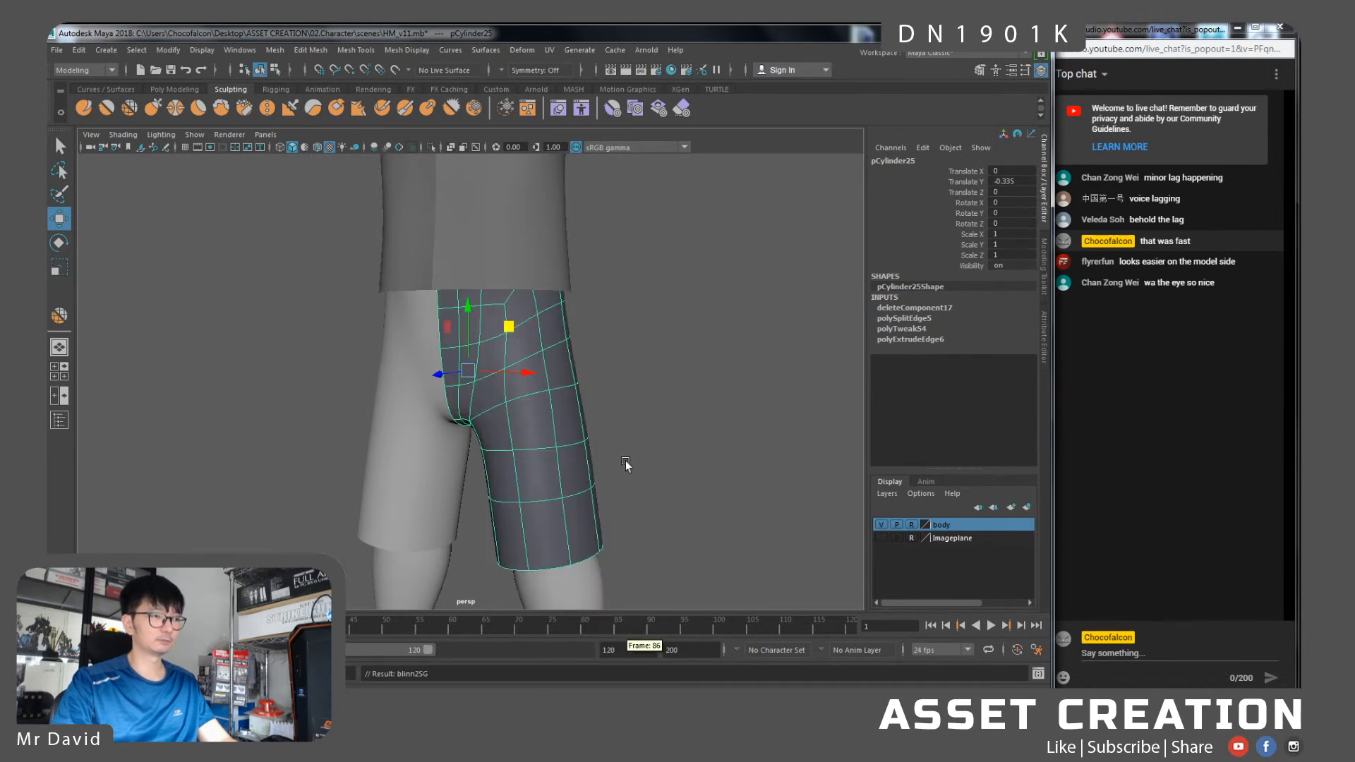
Assign the existing dark shorts material to the mirrored half of the shorts so both halves match
left_click(422, 412)
left_click_drag(422, 412, 447, 419, "alt")
right_click_drag(448, 419, 497, 699)
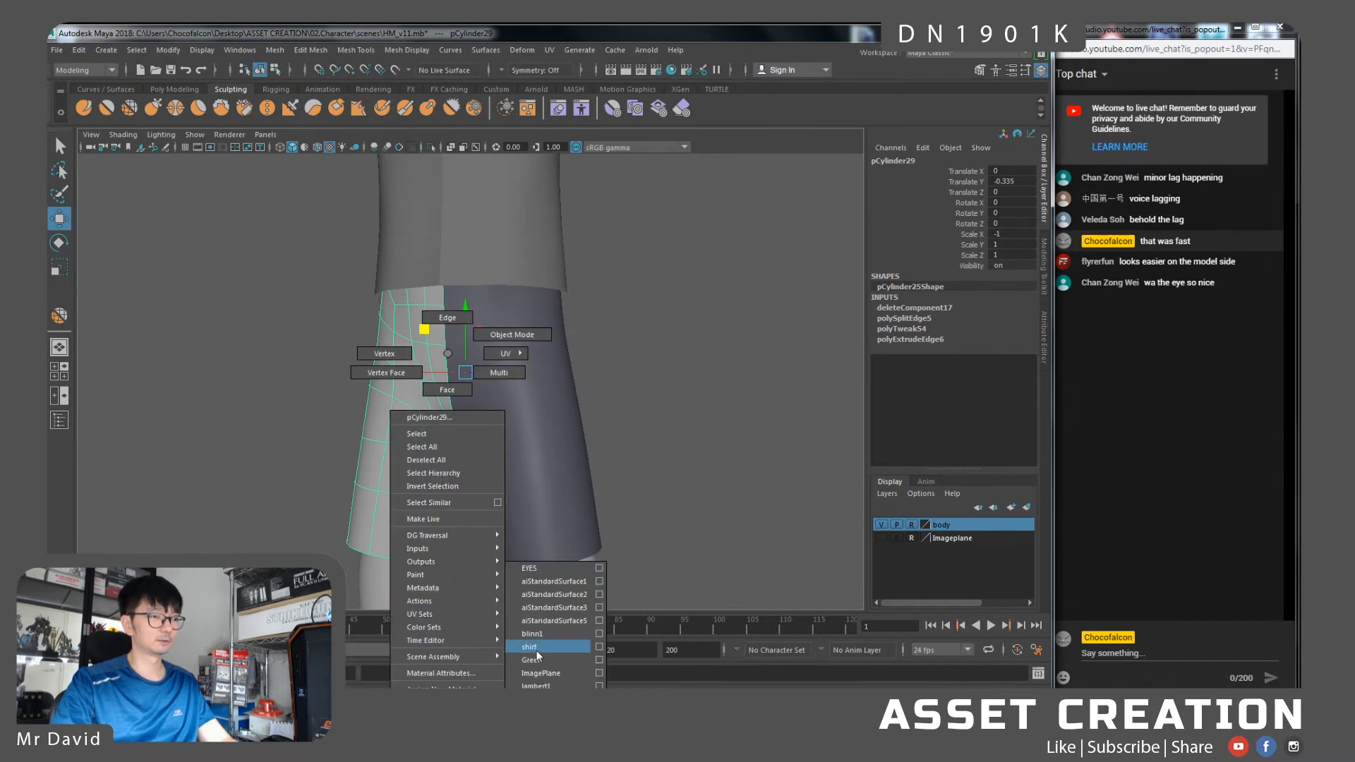
right_click_drag(537, 650, 538, 651)
Adjust the vertices along the front centre seam of the character's left shorts half, and return to object mode
left_click(592, 360)
left_click_drag(591, 360, 513, 325, "alt")
left_click(513, 325)
left_click_drag(457, 289, 423, 311, "alt")
right_click_drag(424, 310, 456, 357, "alt")
left_click_drag(456, 357, 483, 306, "alt")
right_click_drag(484, 307, 396, 268)
left_click(412, 329)
left_click_drag(446, 330, 417, 308, "alt")
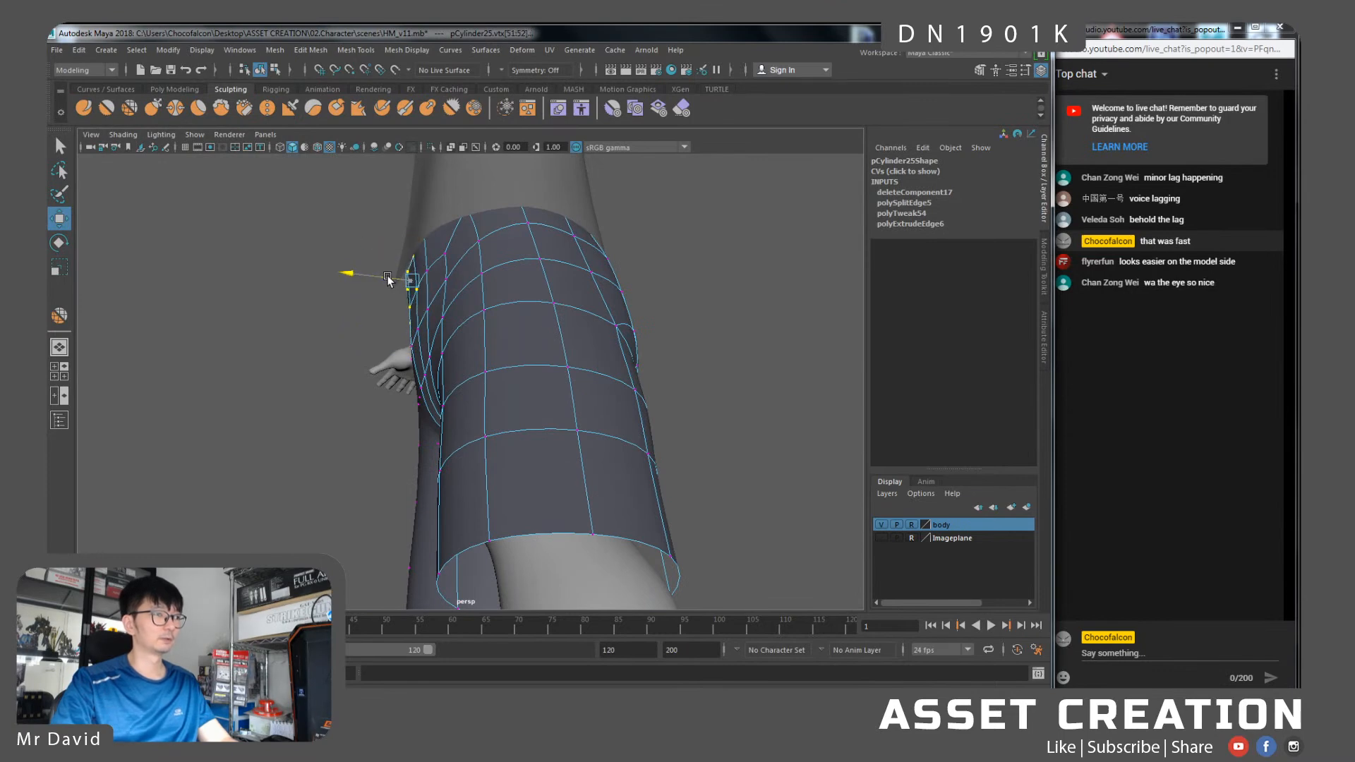
key("r")
right_click_drag(470, 262, 502, 247)
left_click(673, 357)
Sculpt the front of the left shorts half near the hip, starting with the Smooth tool and undoing the first stroke
right_click_drag(673, 357, 553, 396, "alt")
left_click_drag(554, 396, 634, 405, "alt")
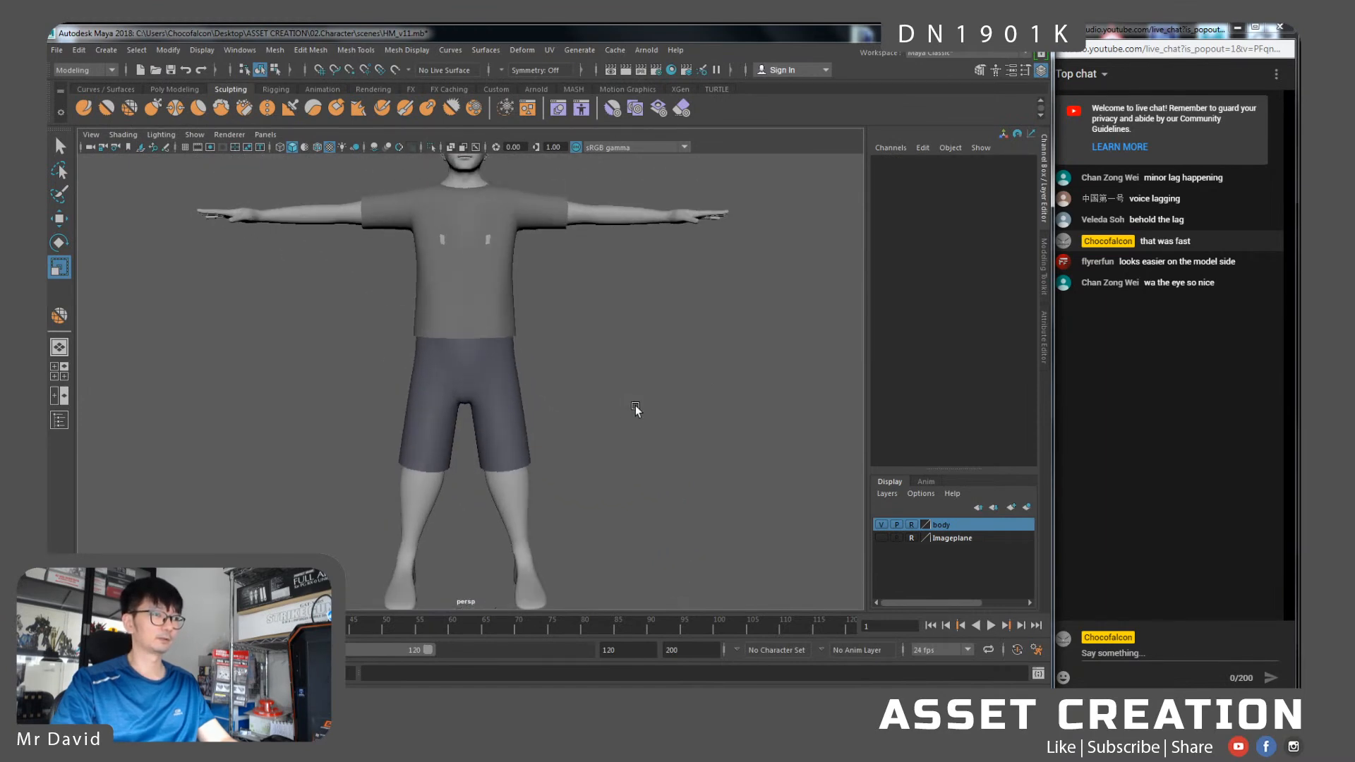
mouse_move(524, 368)
left_mouse_down("alt")
mouse_move(651, 358)
mouse_move(514, 369)
left_mouse_up("alt")
left_click(506, 368)
right_click_drag(506, 367, 557, 422, "alt")
left_click_drag(557, 422, 507, 426, "alt")
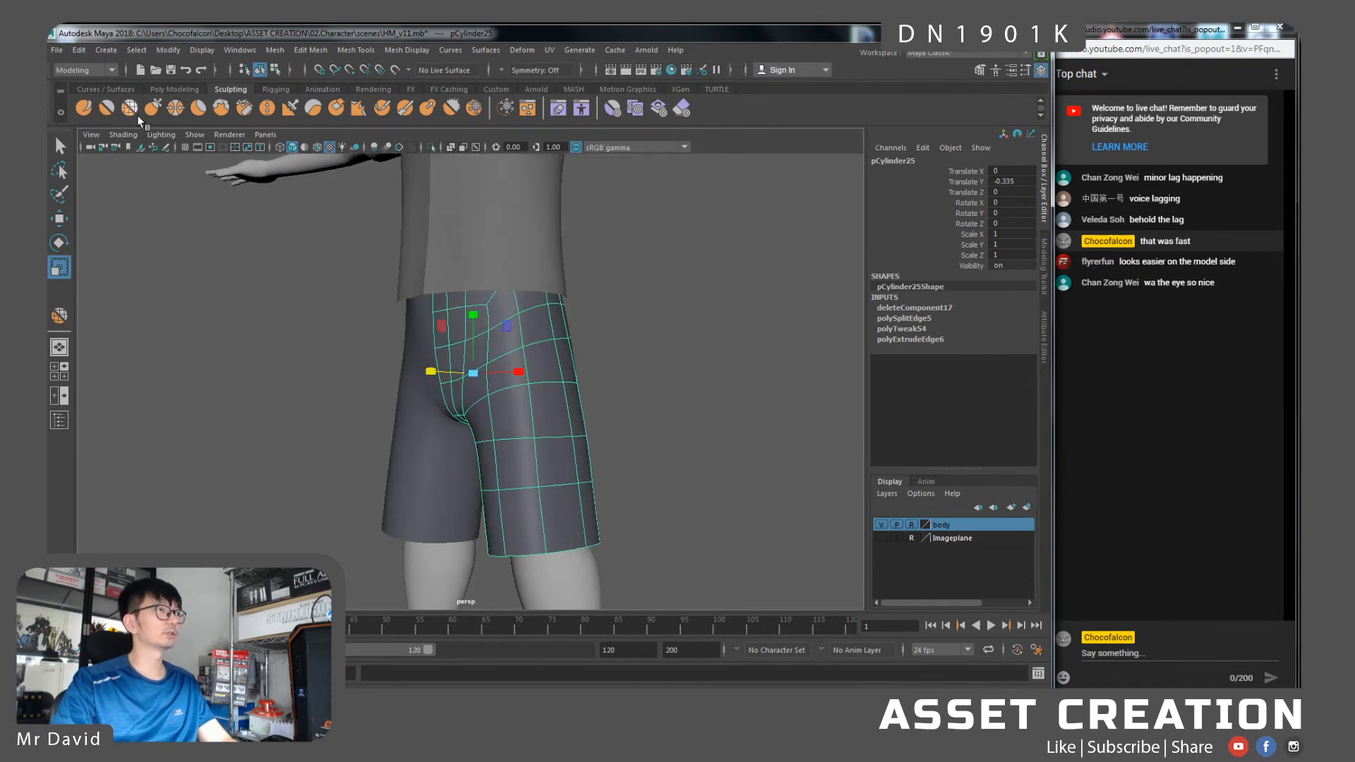
left_click(107, 108)
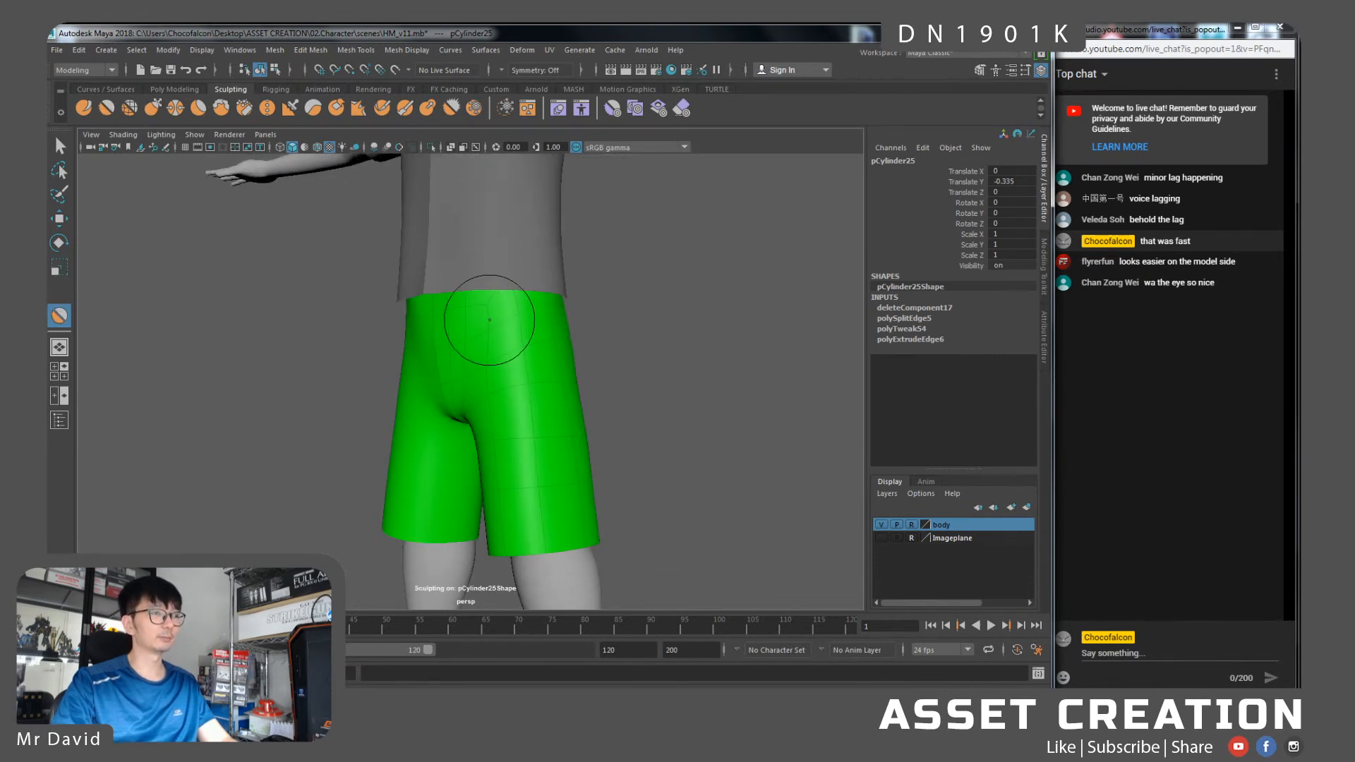
left_click_drag(484, 320, 471, 357)
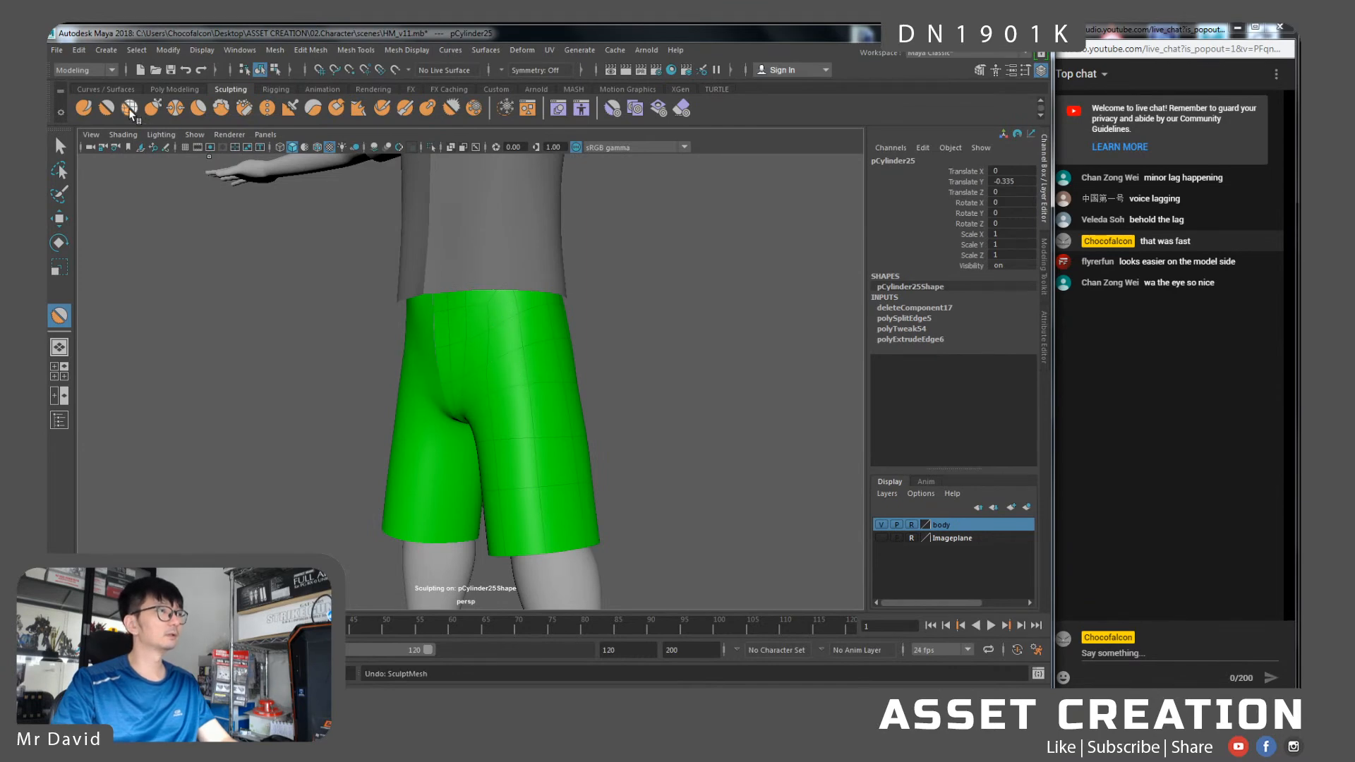
mouse_move(477, 336)
left_mouse_down()
mouse_move(469, 352)
mouse_move(584, 329)
mouse_move(426, 336)
mouse_move(505, 266)
mouse_move(478, 312)
mouse_move(587, 333)
left_mouse_up()
Adjust the edges along the outer hip of the left shorts half, and return to object mode
key("w")
right_click_drag(587, 333, 525, 299)
left_click(527, 301)
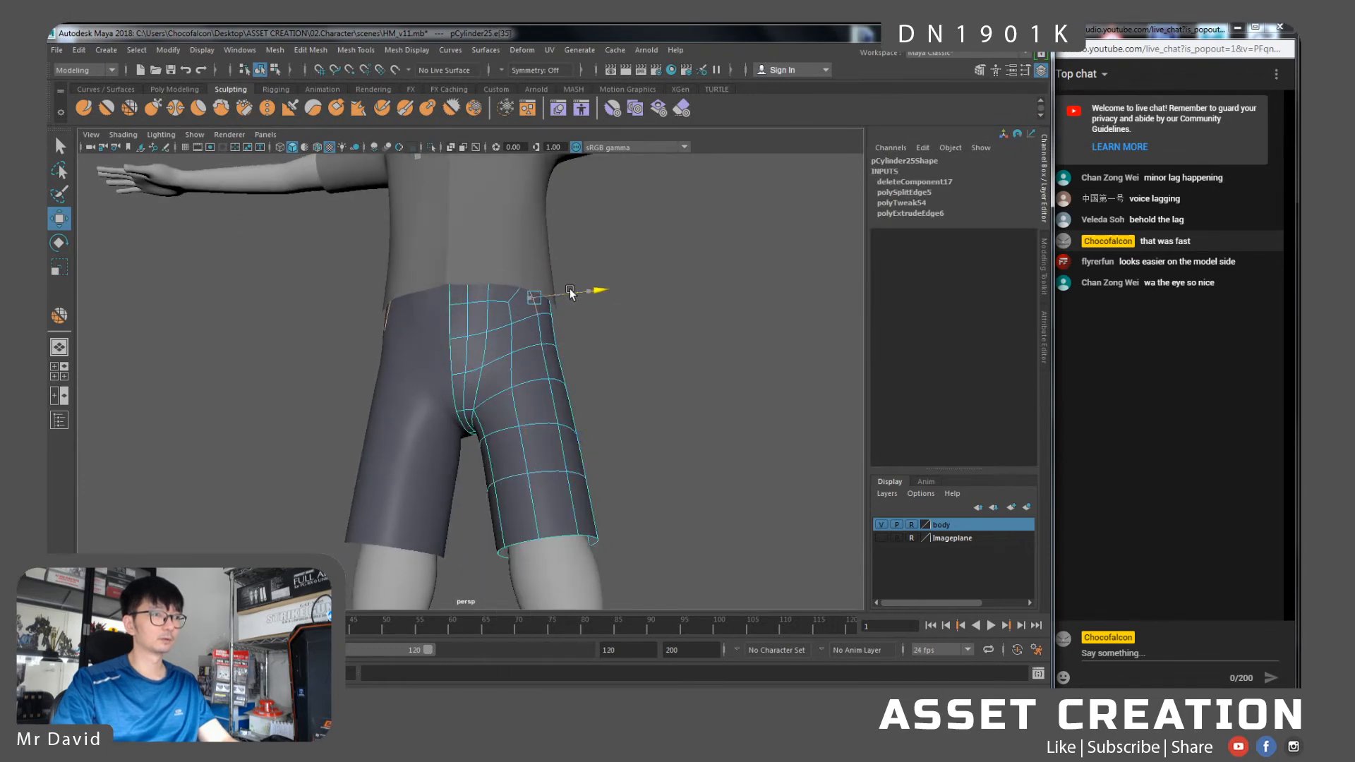
left_click(548, 367, "shift")
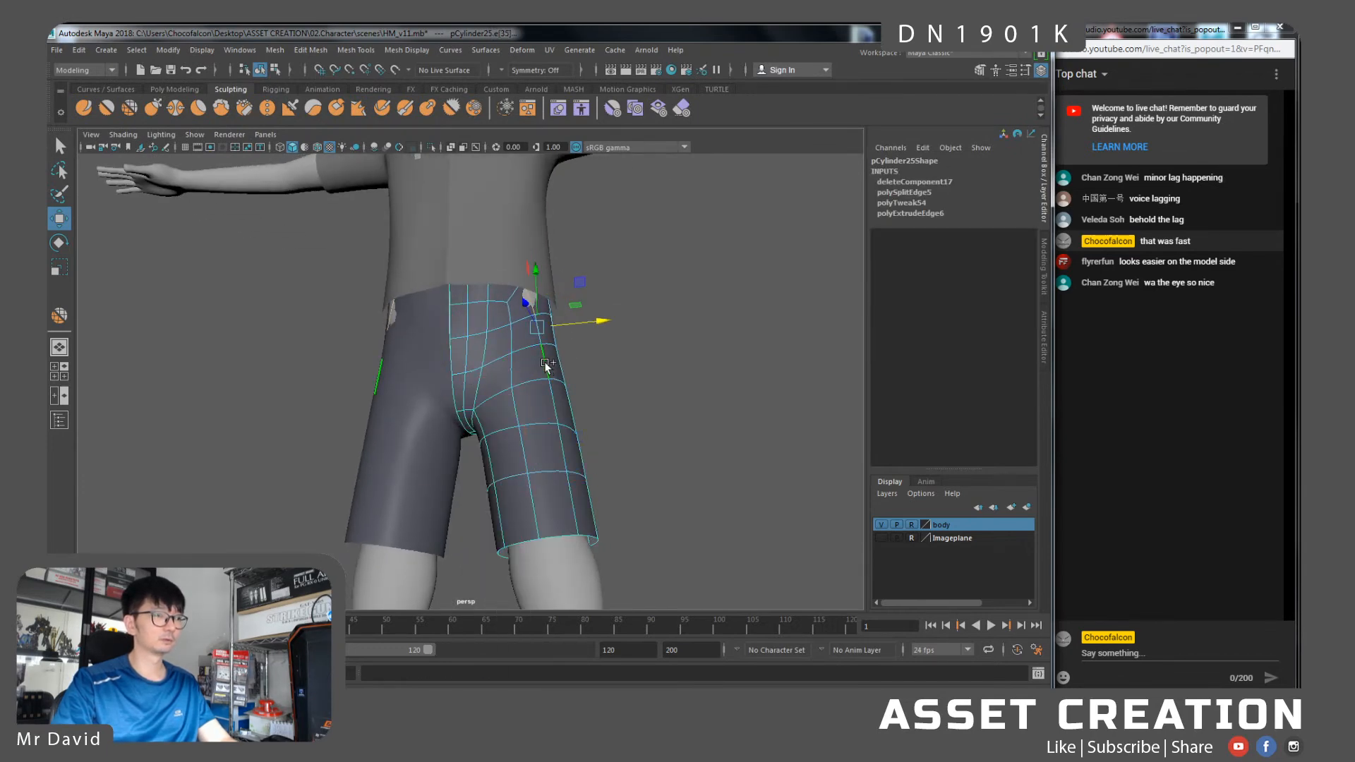
key("r")
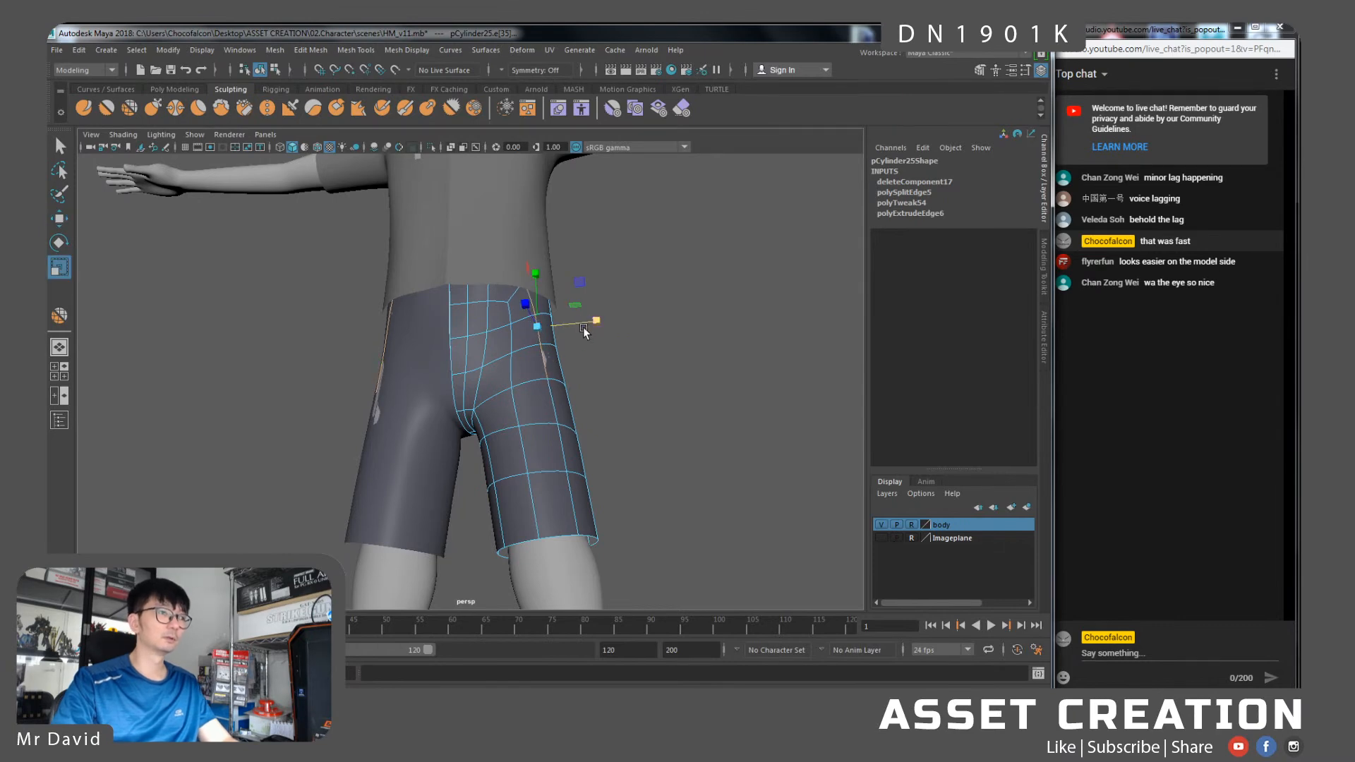
key("w")
left_click_drag(584, 336, 549, 319, "alt")
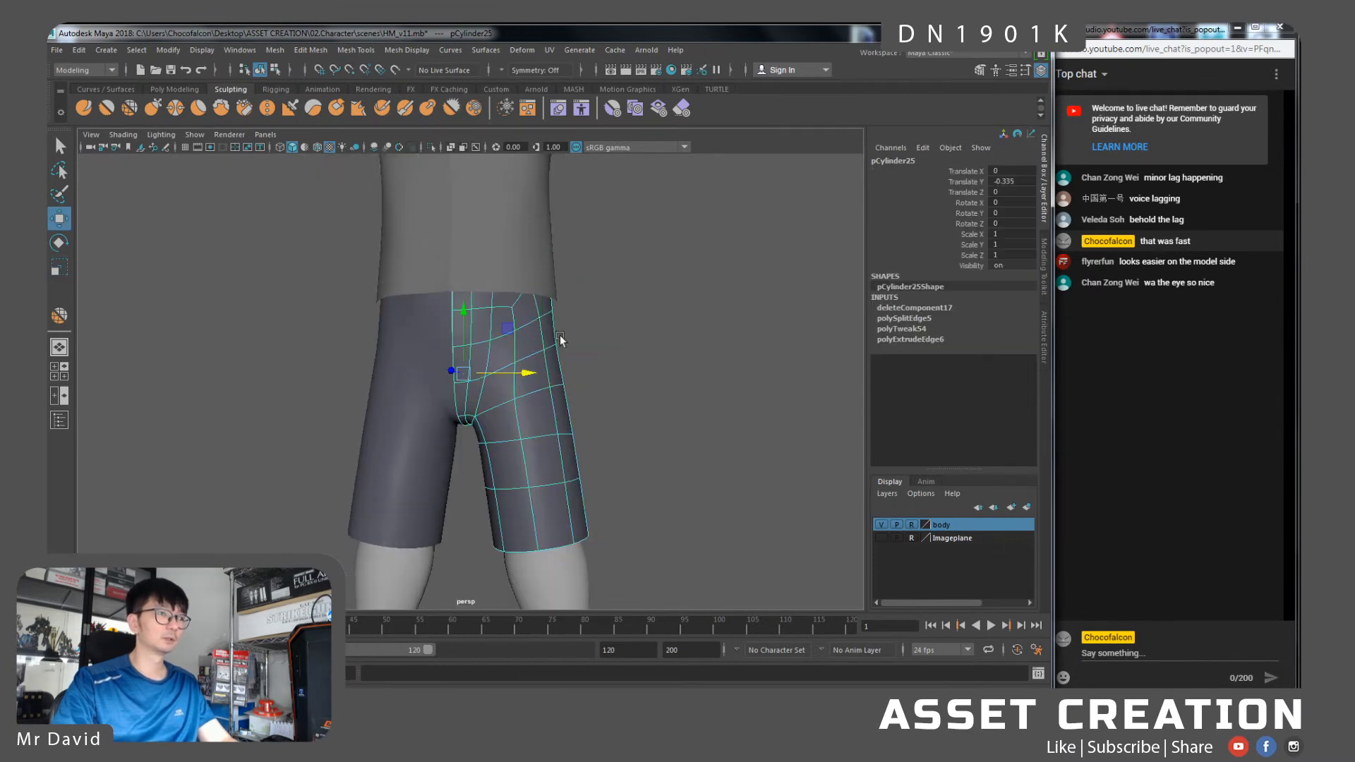
key("F8")
scroll(617, 378, "down", 3)
left_click(617, 378)
Select the centre seam edges of the left shorts half in the front view, and return to the perspective view
mouse_move(599, 401)
left_mouse_down("alt")
mouse_move(507, 422)
mouse_move(586, 412)
left_mouse_up("alt")
scroll(586, 412, "down", 5)
mouse_move(499, 400)
left_mouse_down("alt")
mouse_move(425, 398)
mouse_move(497, 396)
mouse_move(497, 424)
left_mouse_up("alt")
scroll(493, 395, "up", 4)
key("space")
scroll(494, 412, "up", 3)
left_click(479, 273)
key("F10")
left_click(452, 248)
left_click_drag(613, 172, 614, 175)
key("space")
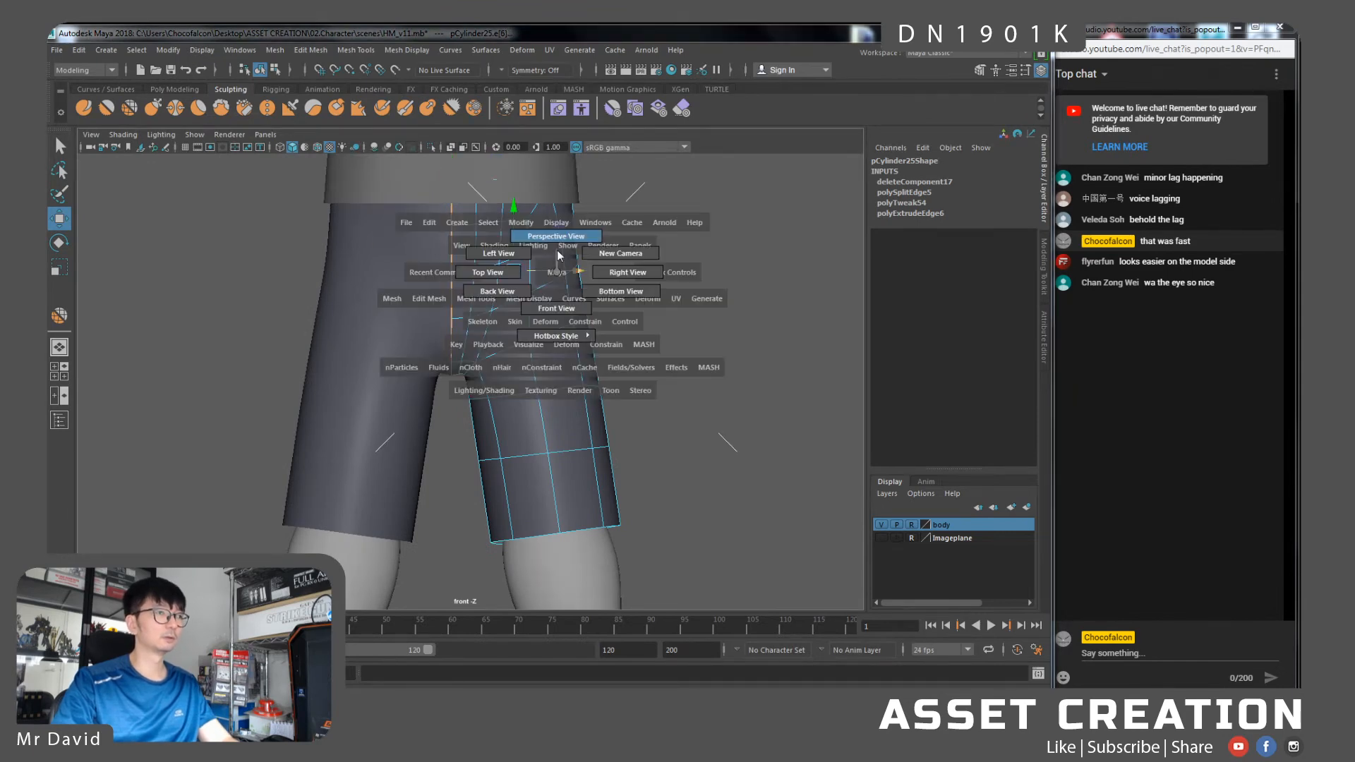
left_click_drag(557, 255, 559, 253)
left_click_drag(611, 291, 316, 300, "alt")
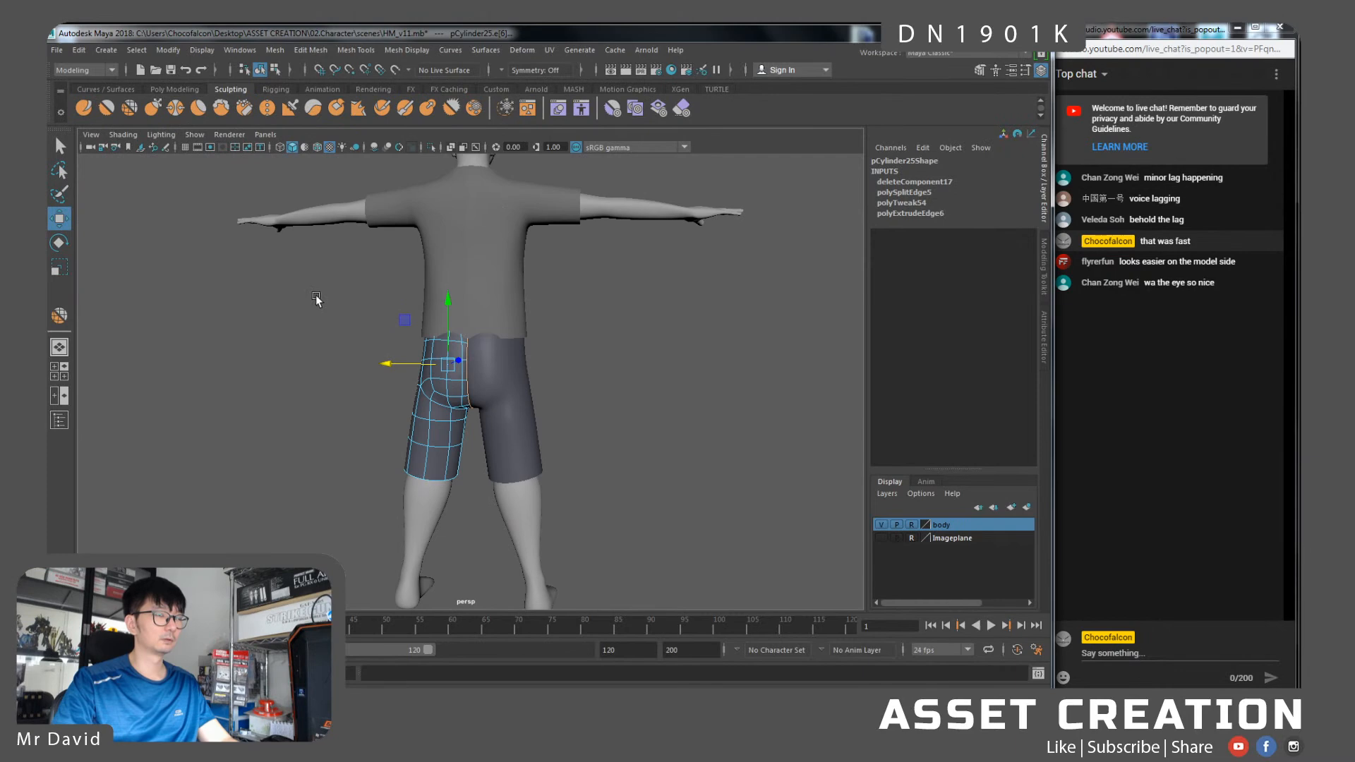
Turn on X-ray display and refine the selection to only the edges along the centre seam of the shorts half
left_click(453, 146)
scroll(507, 448, "up", 5)
left_click_drag(430, 311, 289, 163)
key("ctrl+z")
left_click_drag(418, 297, 467, 293, "ctrl")
mouse_move(467, 293)
left_mouse_down("alt")
mouse_move(428, 299)
mouse_move(443, 293)
left_mouse_up("alt")
Flatten the centre seam edges and snap them to the grid centre line, turn off X-ray, and return to object mode
key("r")
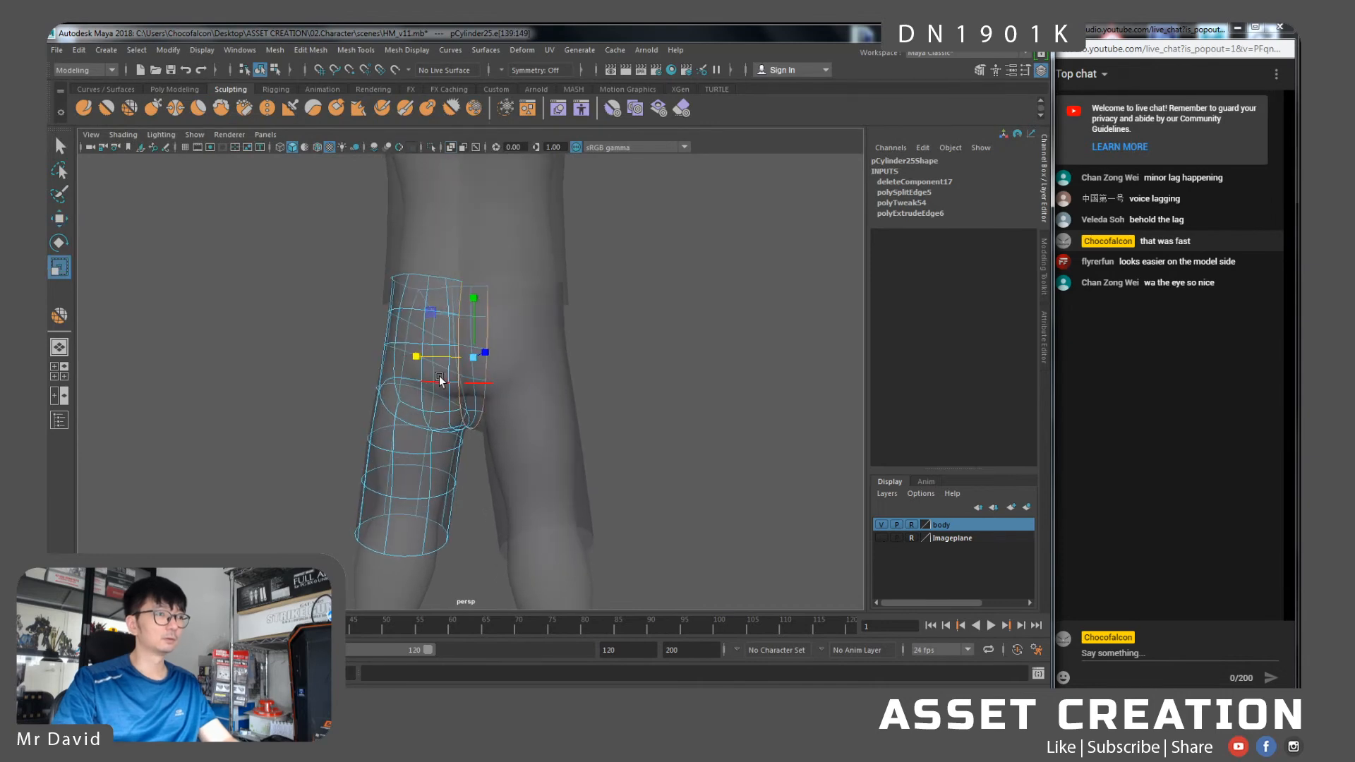
key("w")
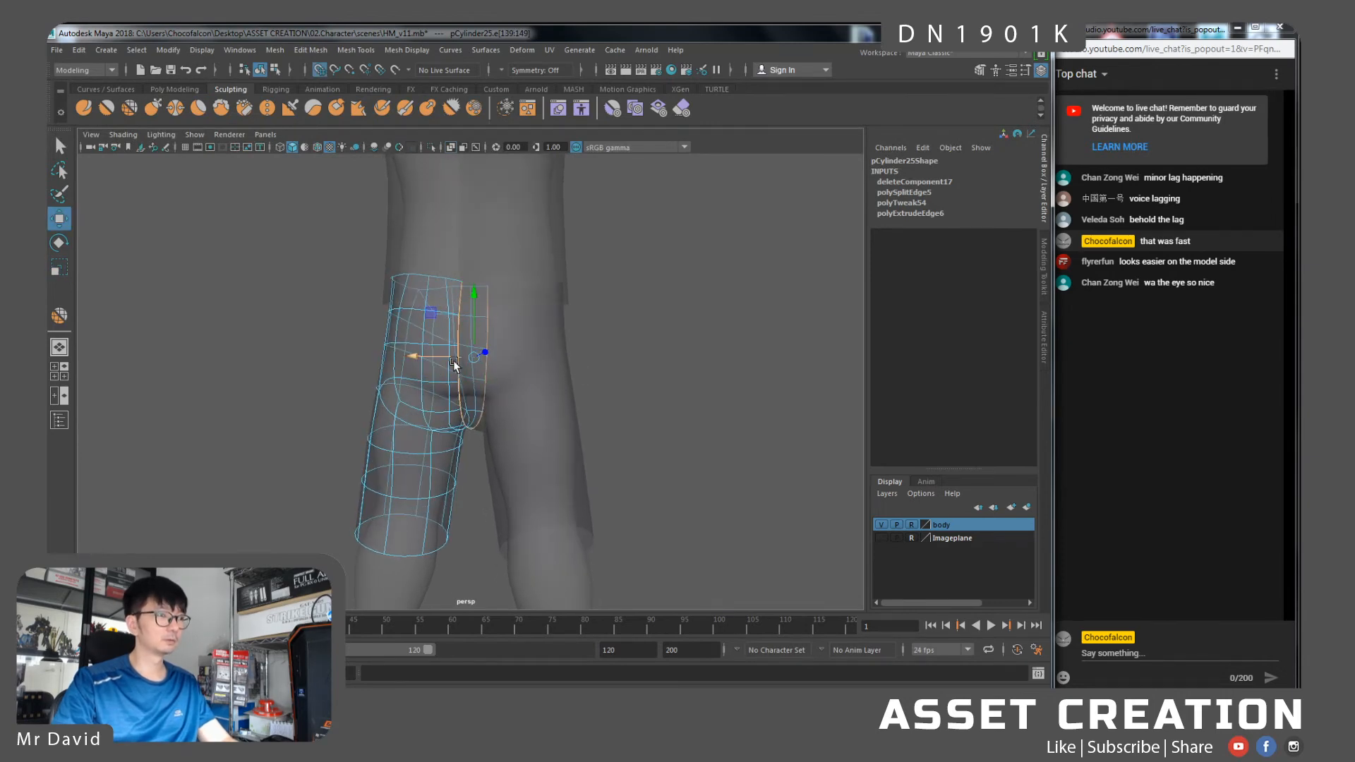
left_click_drag(401, 360, 574, 361, "alt")
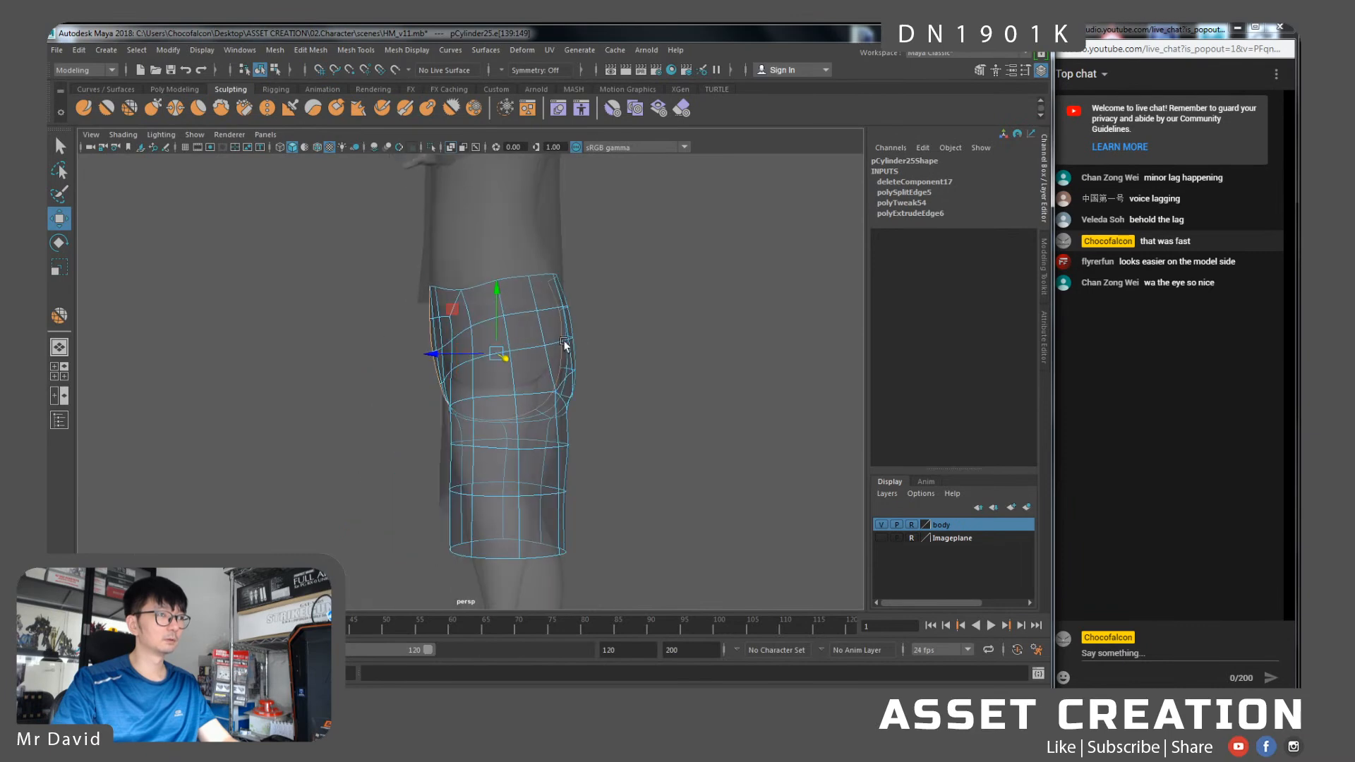
left_click_drag(447, 148, 512, 352, "alt")
right_click_drag(512, 353, 573, 340)
scroll(536, 361, "down", 5)
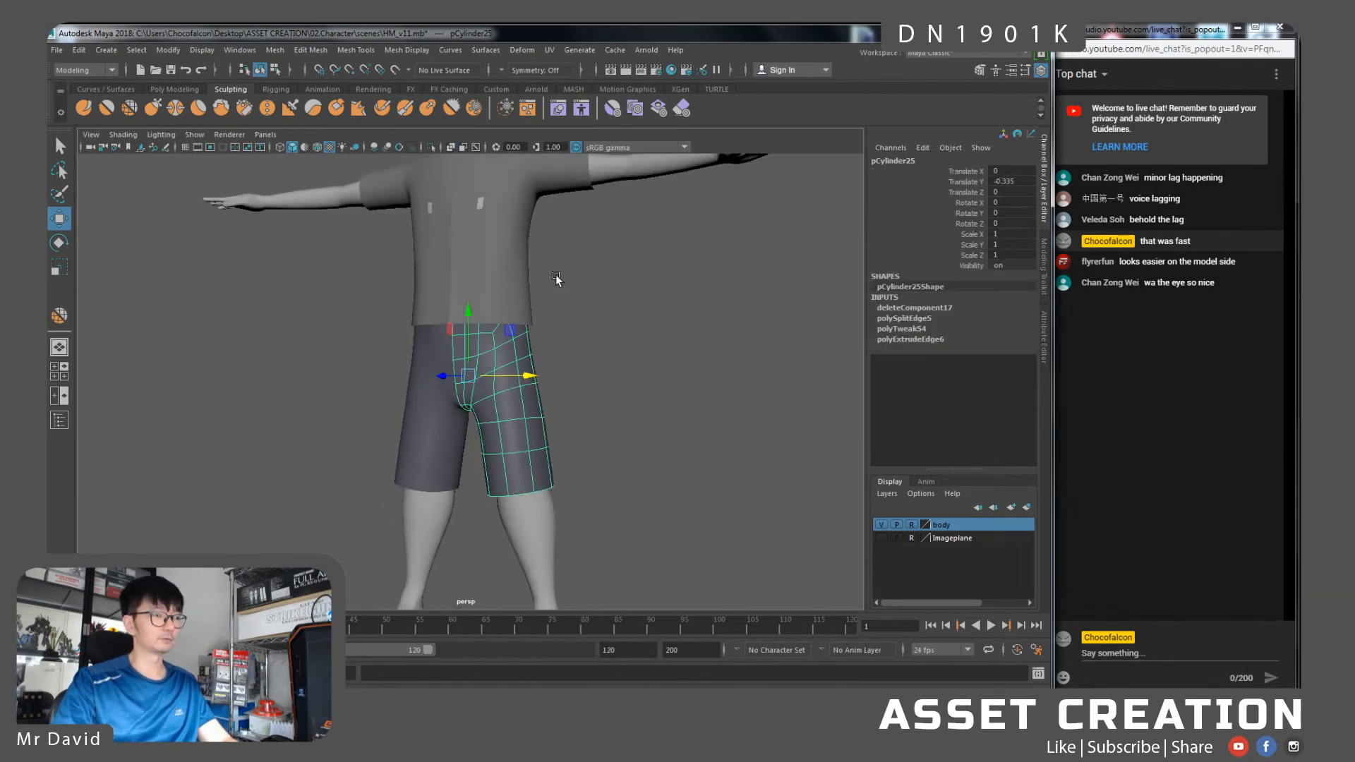
Examine the whole character wearing the shirt and shorts from the front and slightly to the side
middle_click_drag(579, 449, 549, 393, "alt")
left_click_drag(549, 392, 548, 372, "alt")
right_click_drag(548, 371, 497, 294, "alt")
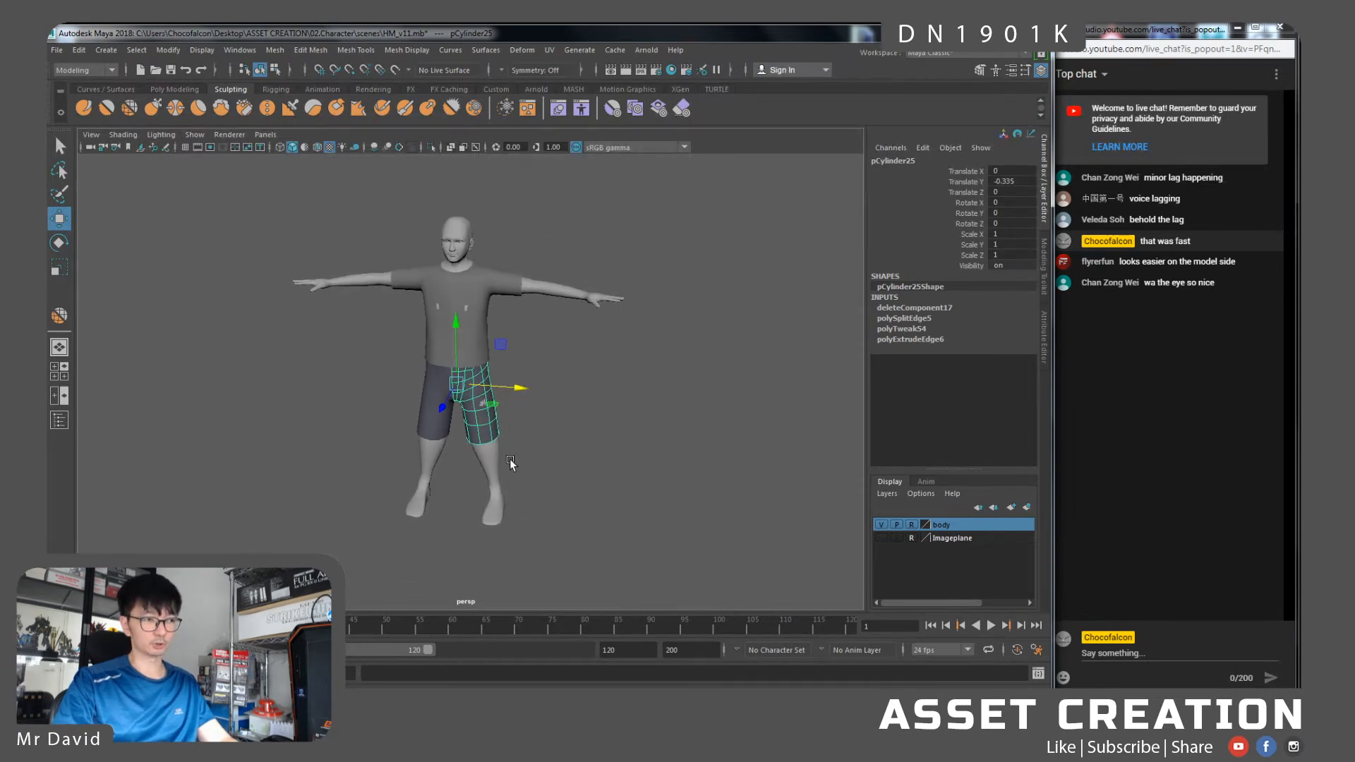
scroll(572, 500, "up", 2)
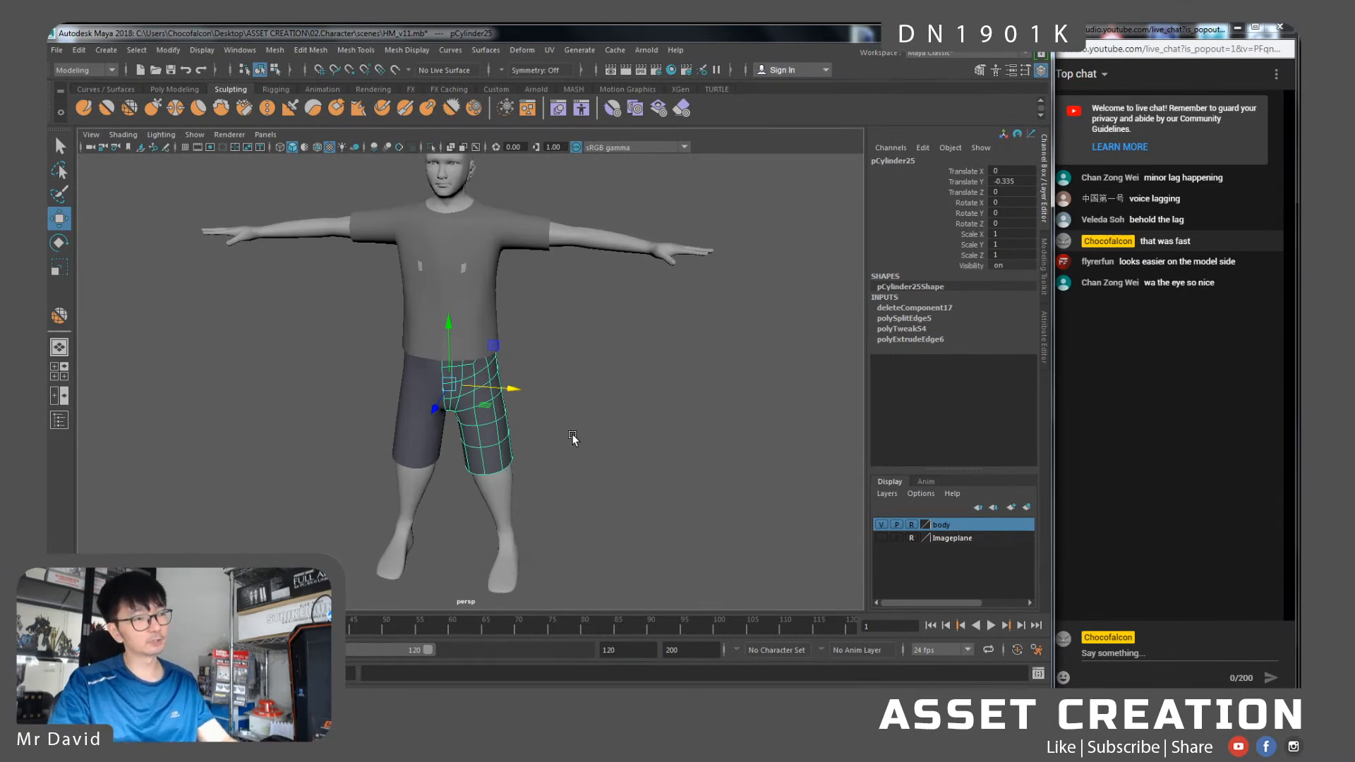
left_click_drag(596, 448, 550, 426, "alt")
right_click_drag(560, 435, 562, 384, "alt")
left_click_drag(588, 415, 575, 409, "alt")
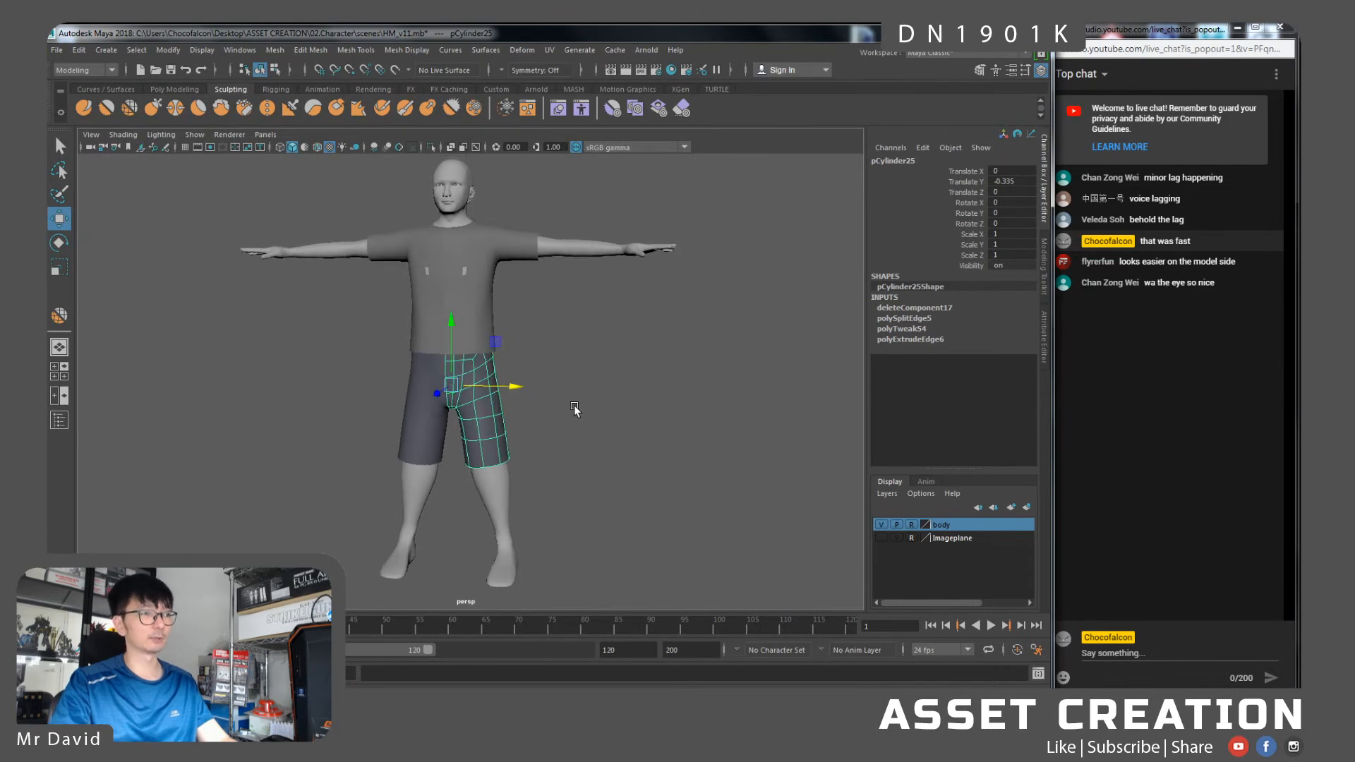
Switch to the file browser, preview collar photos in the Shirt reference folder, and open IMG_20200505_104020.jpg in a large photo viewer window
key("alt+Tab")
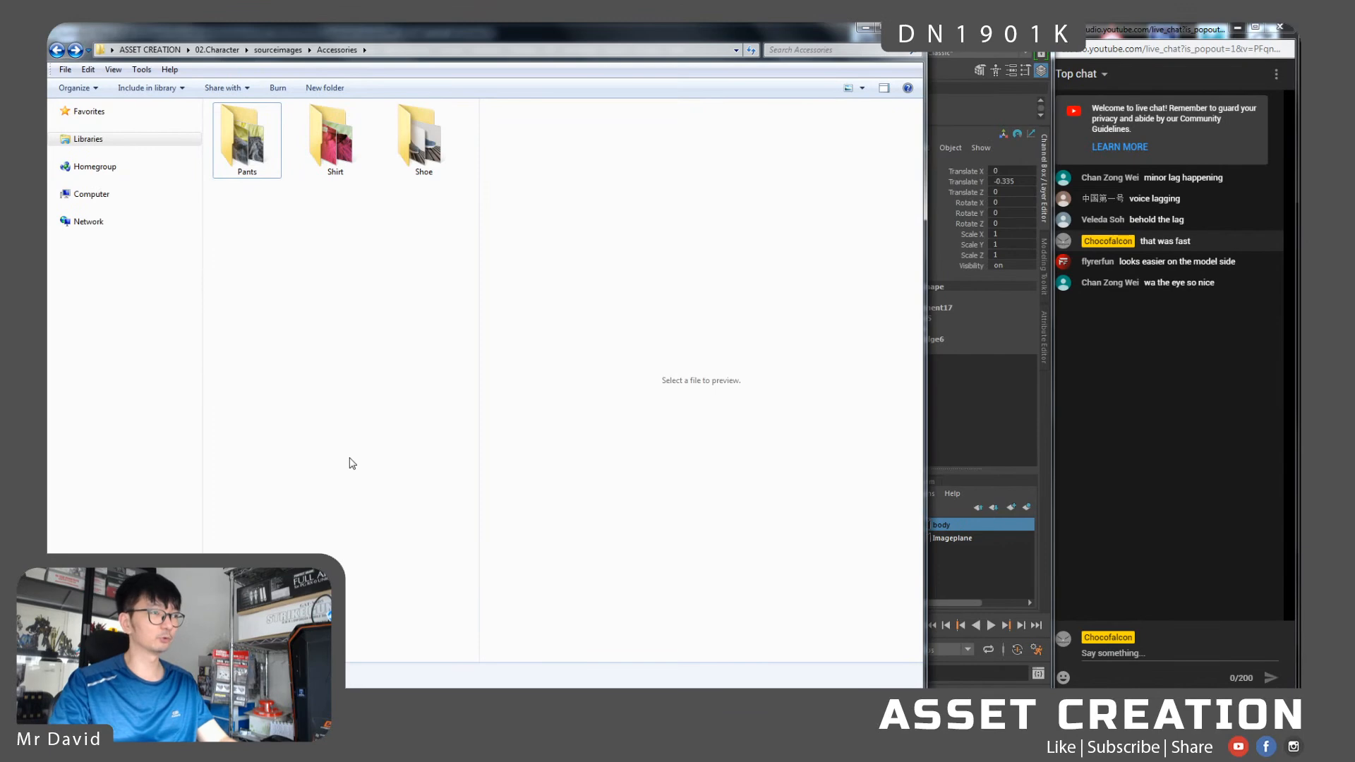
double_click(331, 141)
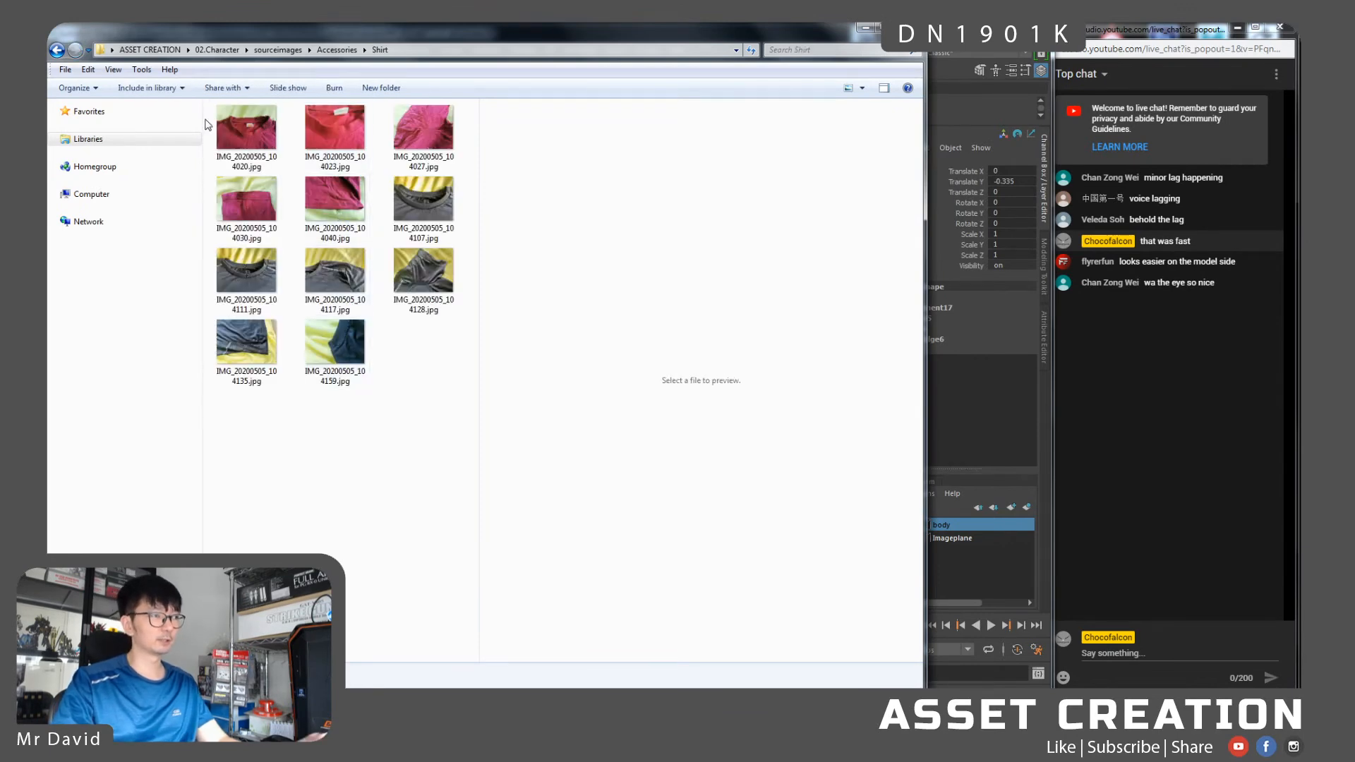
left_click(240, 134)
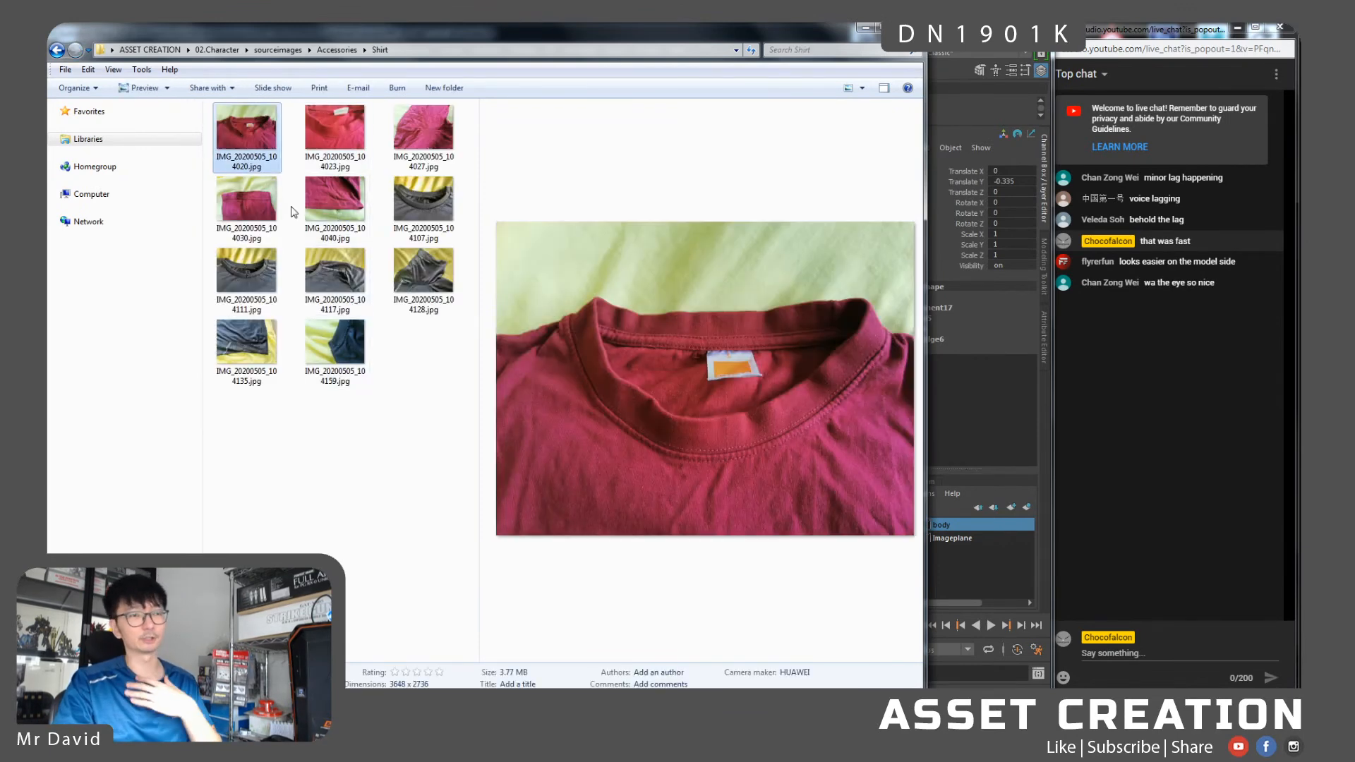
left_click(448, 210)
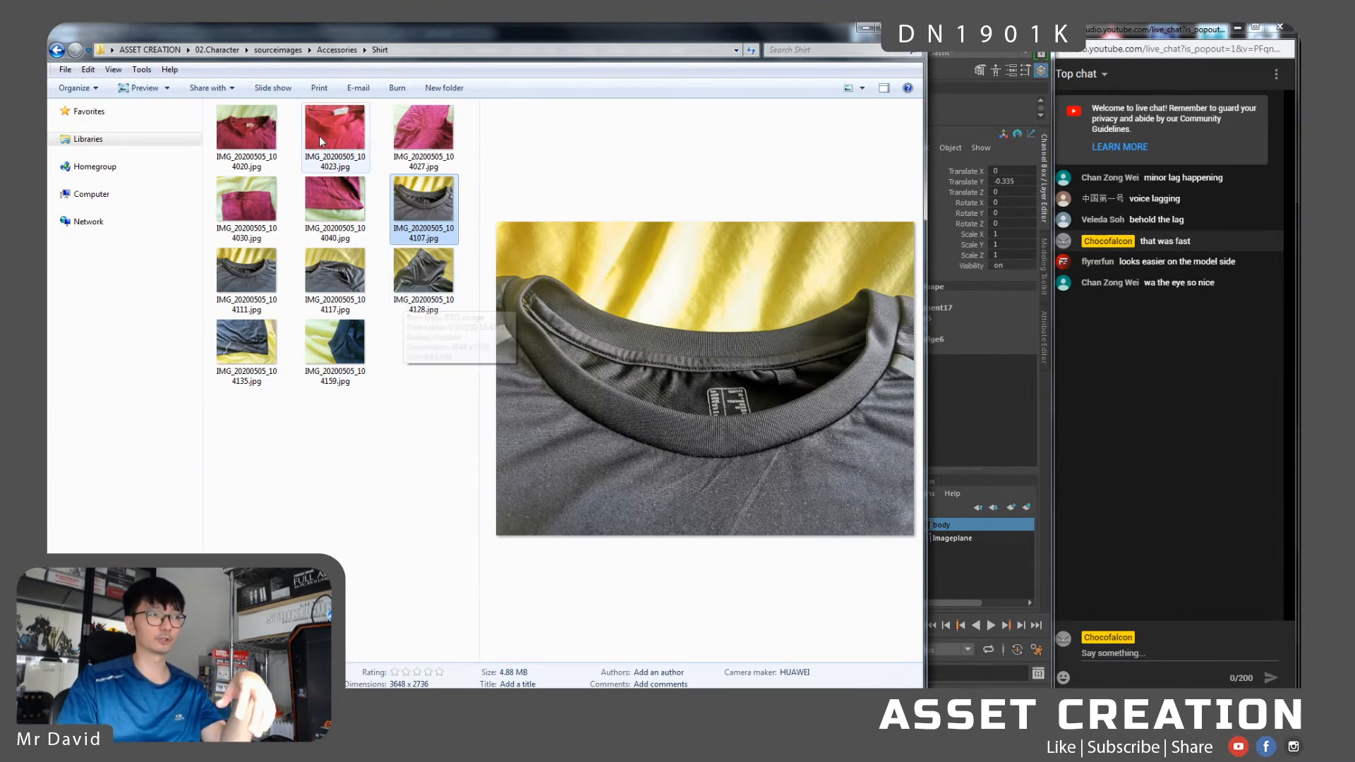
left_click(256, 138)
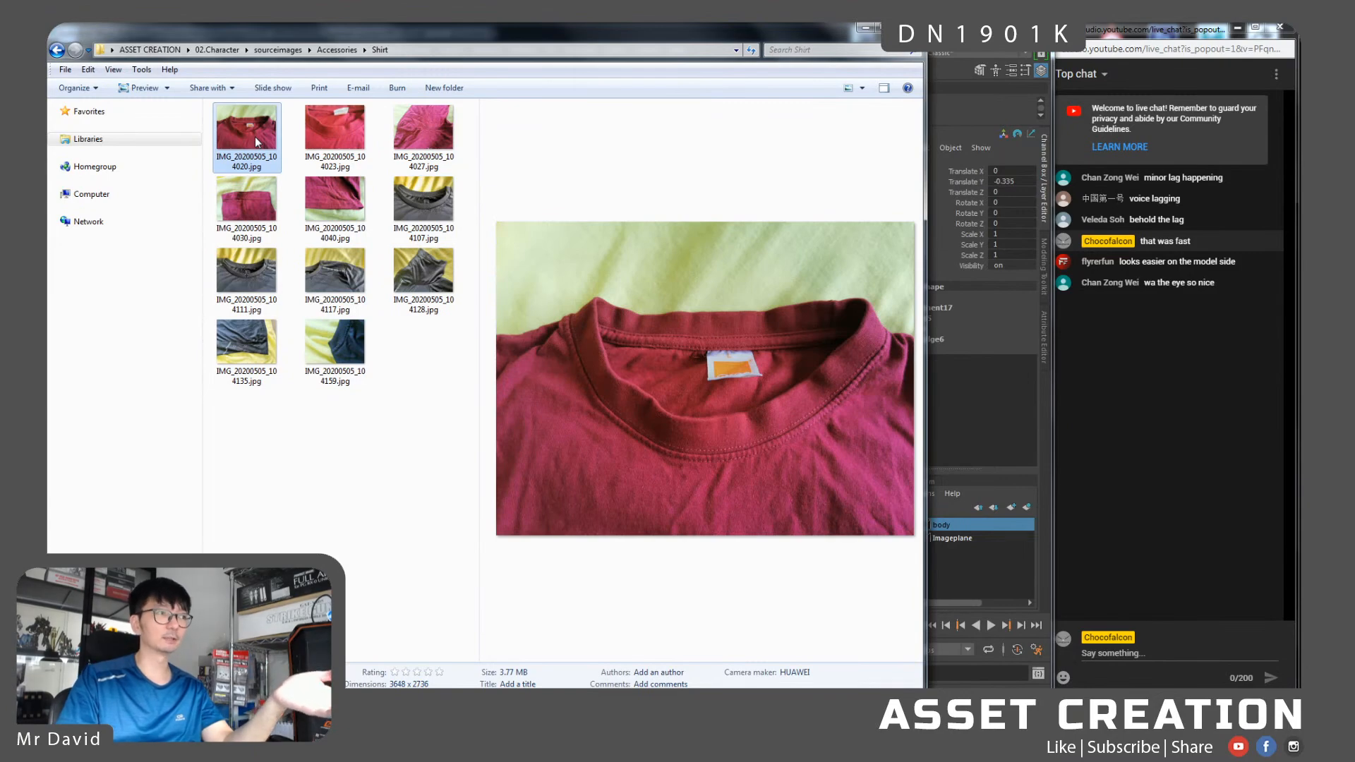
double_click(256, 137)
left_click_drag(479, 164, 917, 193)
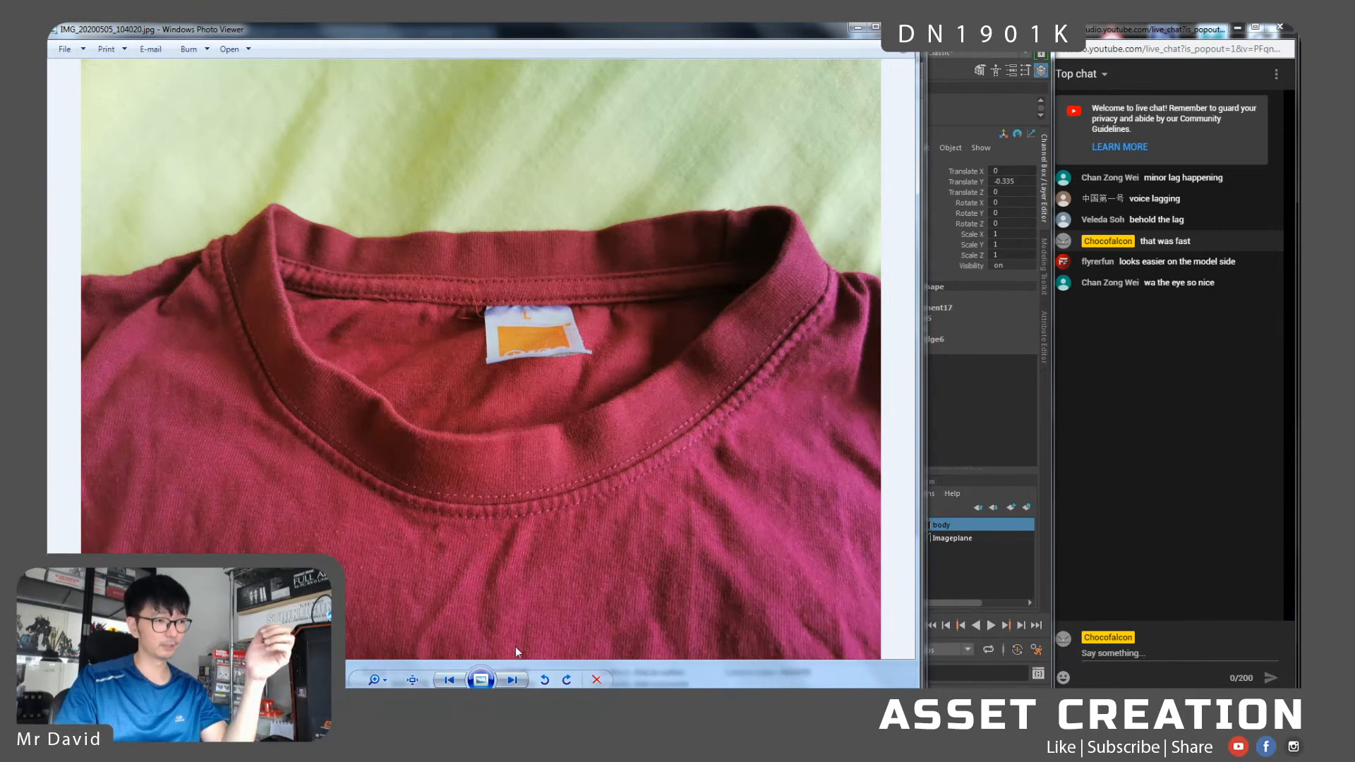
Examine the red shirt's collar band, its double stitching and the neck opening up close in the reference photo
scroll(540, 523, "up", 2)
scroll(543, 524, "down", 1)
left_click_drag(543, 523, 444, 538)
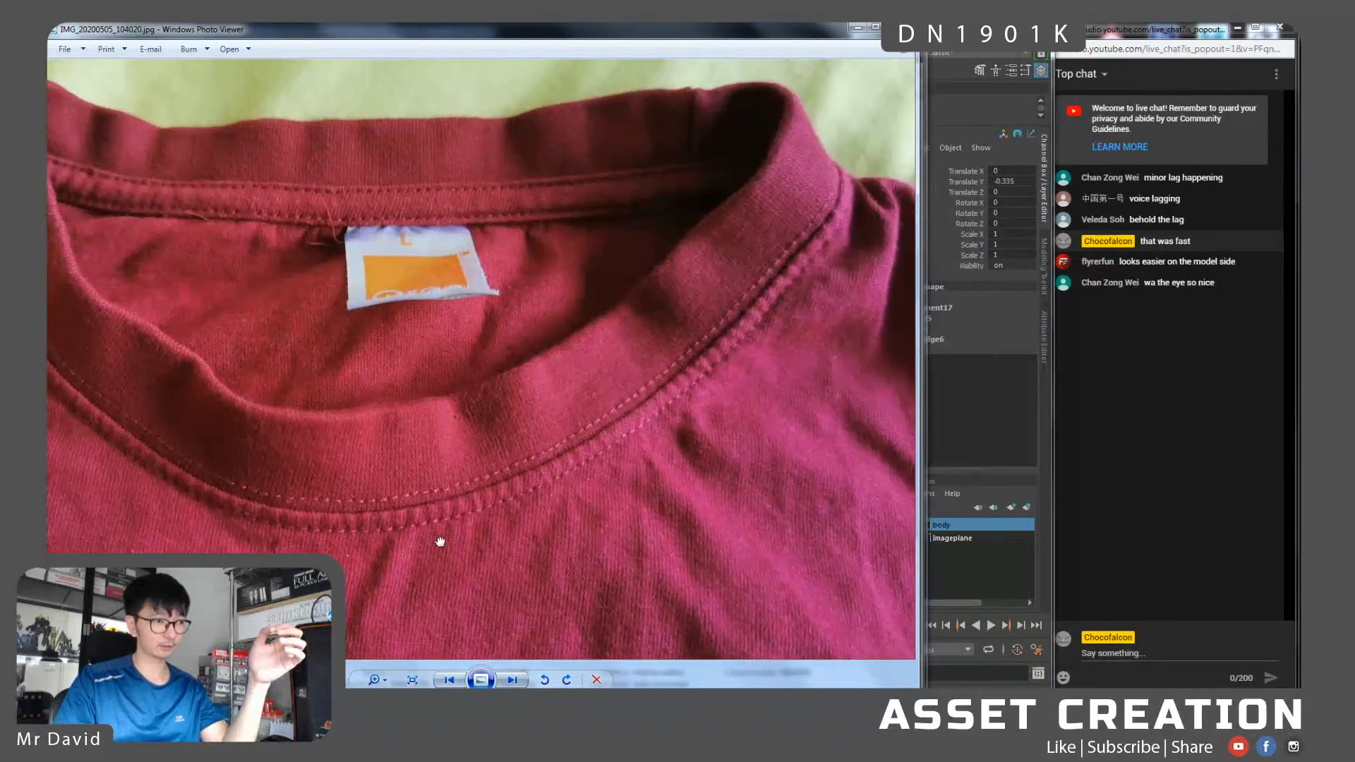
left_click_drag(557, 494, 520, 525)
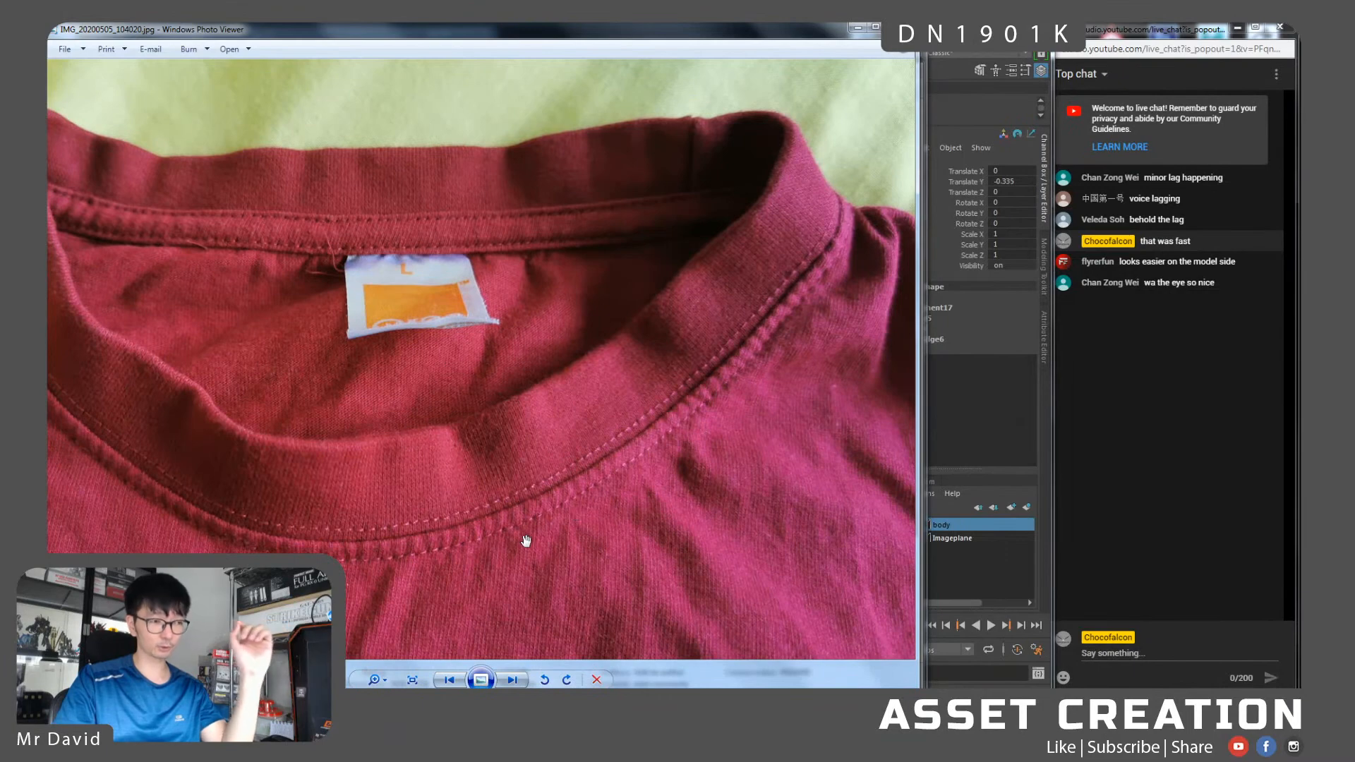
left_click_drag(449, 546, 595, 552)
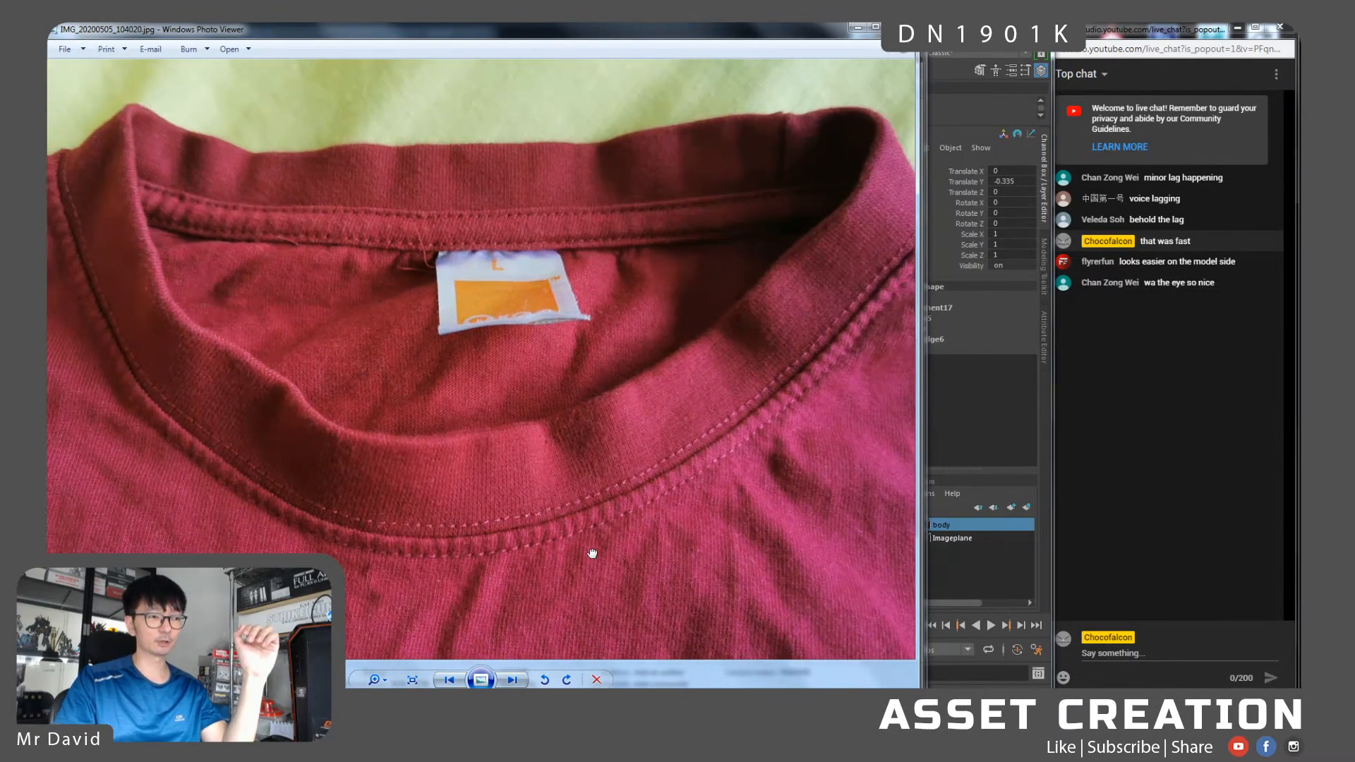
left_click_drag(684, 519, 628, 520)
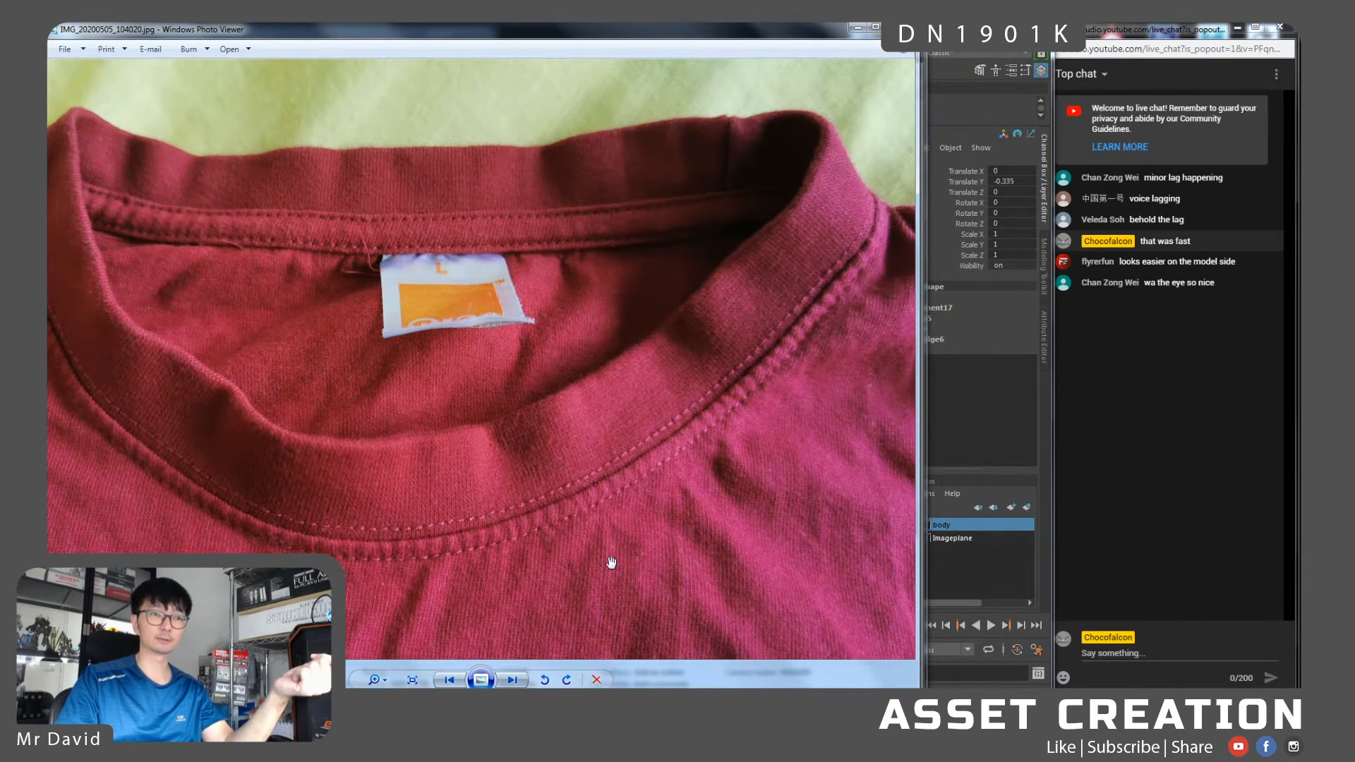
mouse_move(532, 459)
left_mouse_down()
mouse_move(681, 482)
mouse_move(644, 492)
mouse_move(544, 473)
left_mouse_up()
left_click_drag(647, 440, 581, 454)
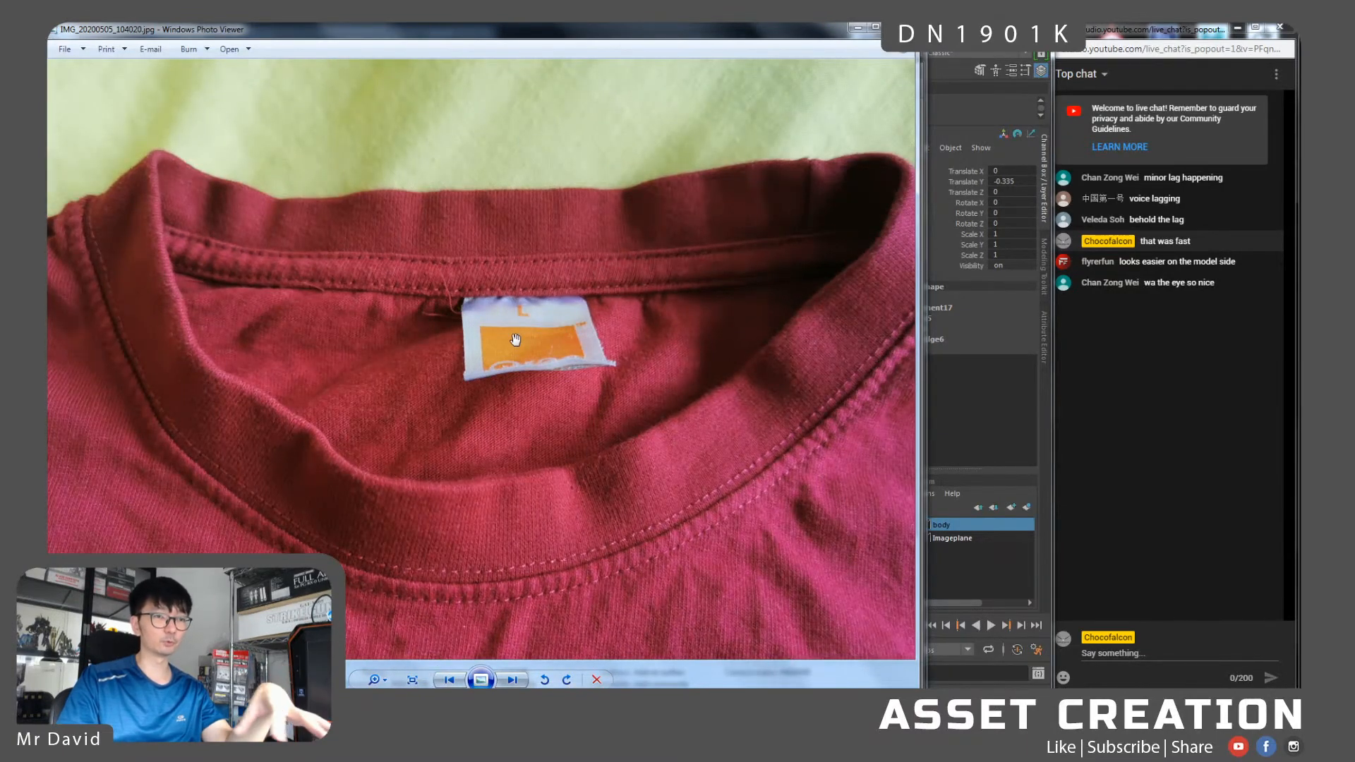
scroll(642, 406, "down", 2)
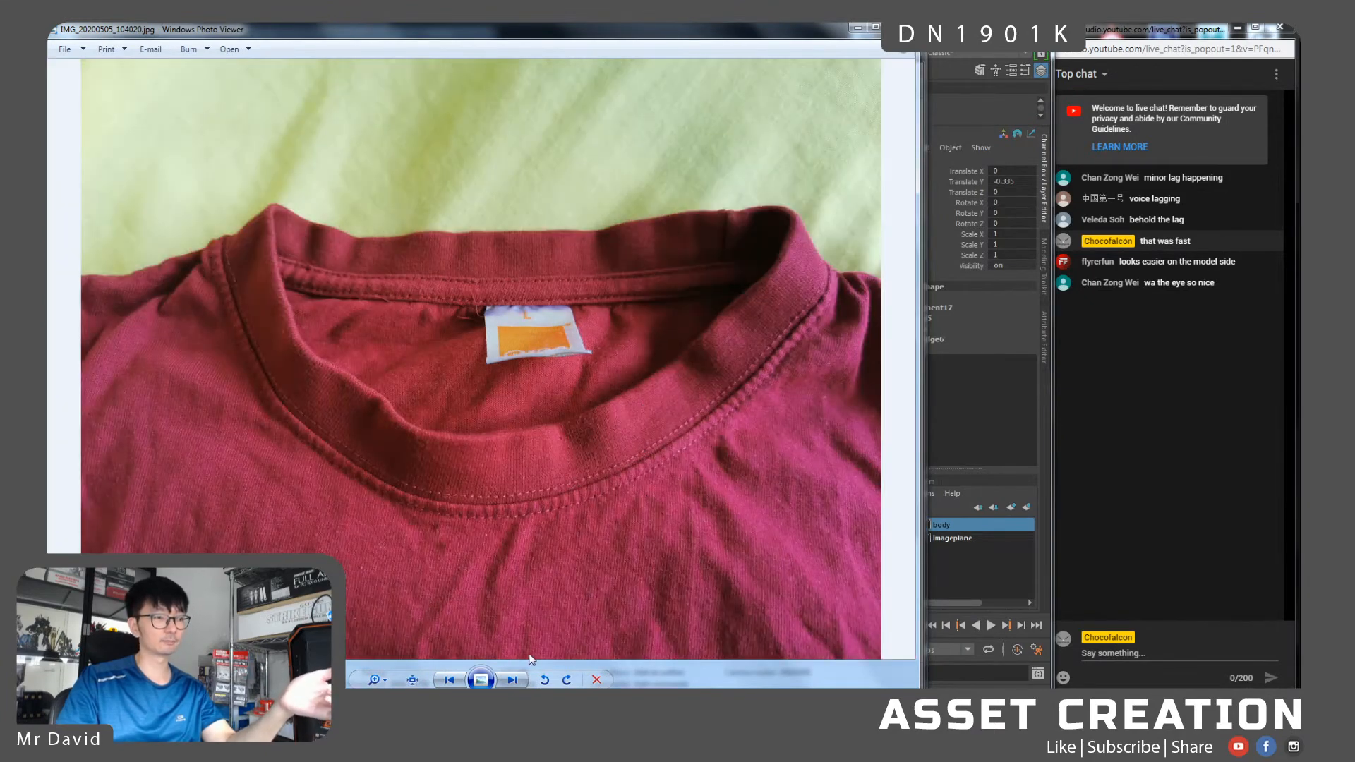
Advance to the reference photo IMG_20200505_104027.jpg and examine the sleeve seam up close
left_click(513, 679)
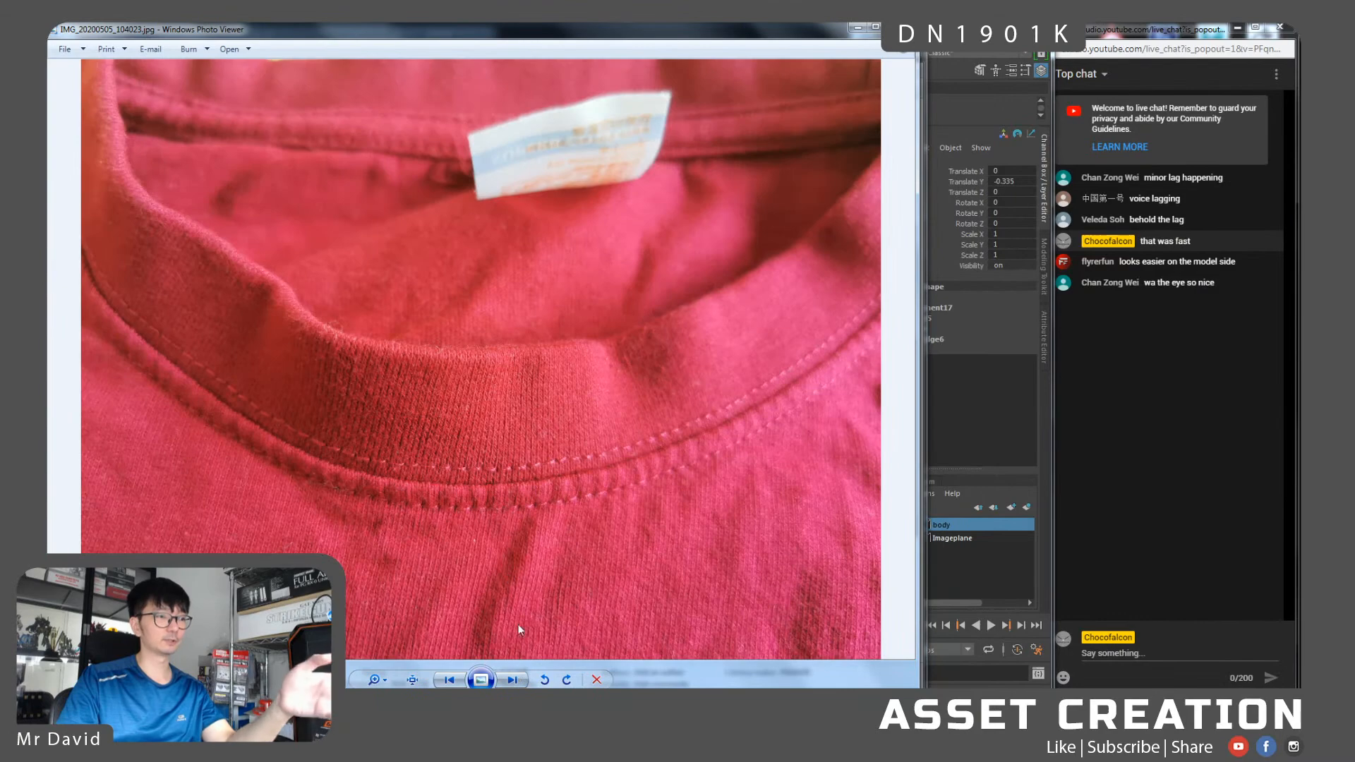
left_click(514, 679)
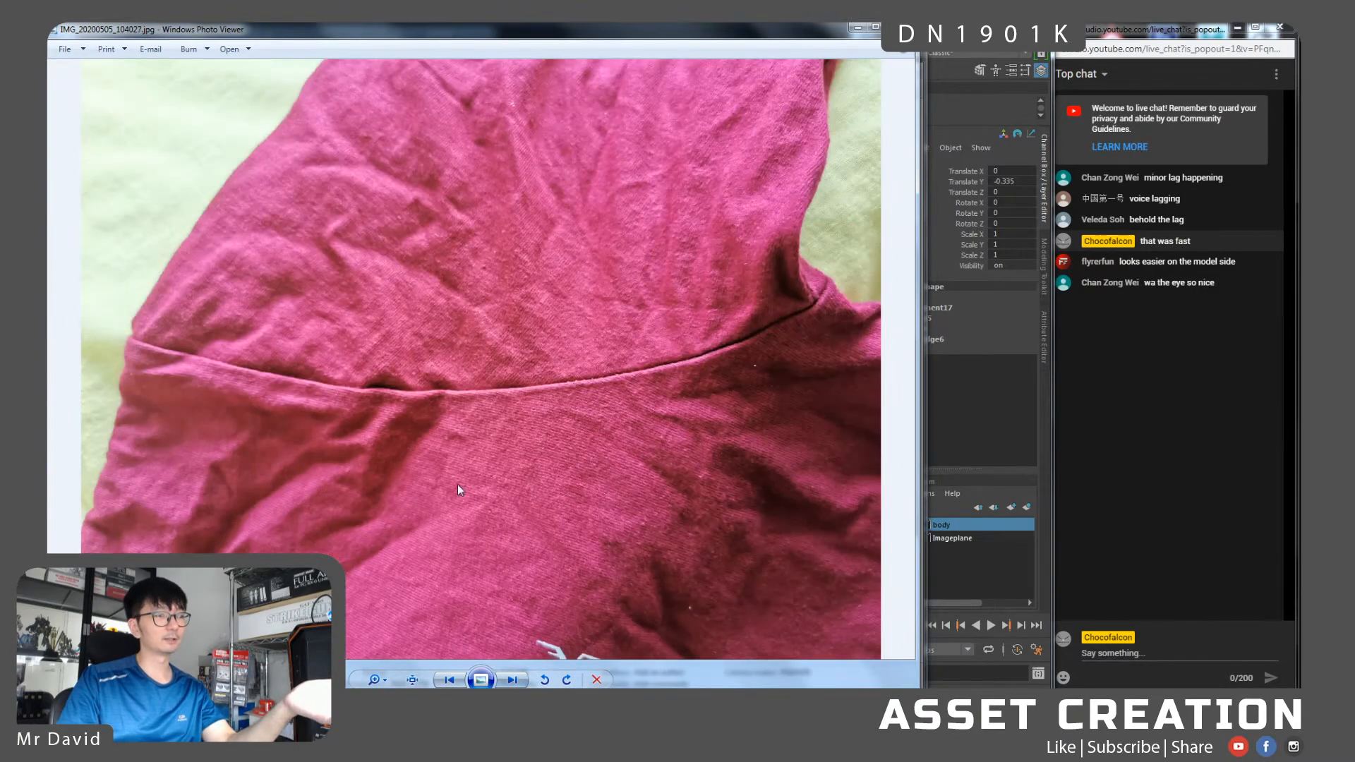
scroll(319, 403, "up", 1)
left_click_drag(319, 402, 50, 447)
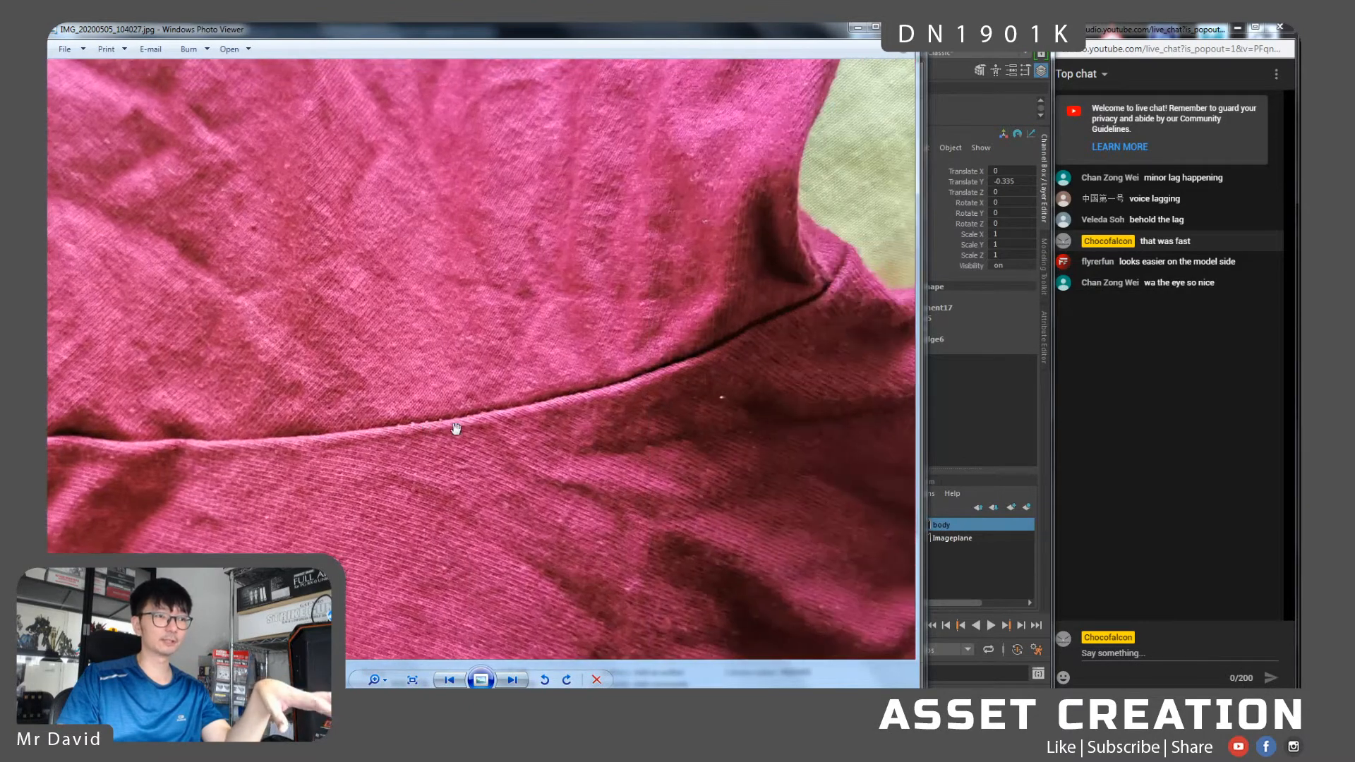
left_click_drag(451, 448, 572, 465)
left_click_drag(468, 405, 283, 478)
left_click_drag(423, 335, 447, 470)
scroll(623, 324, "down", 3)
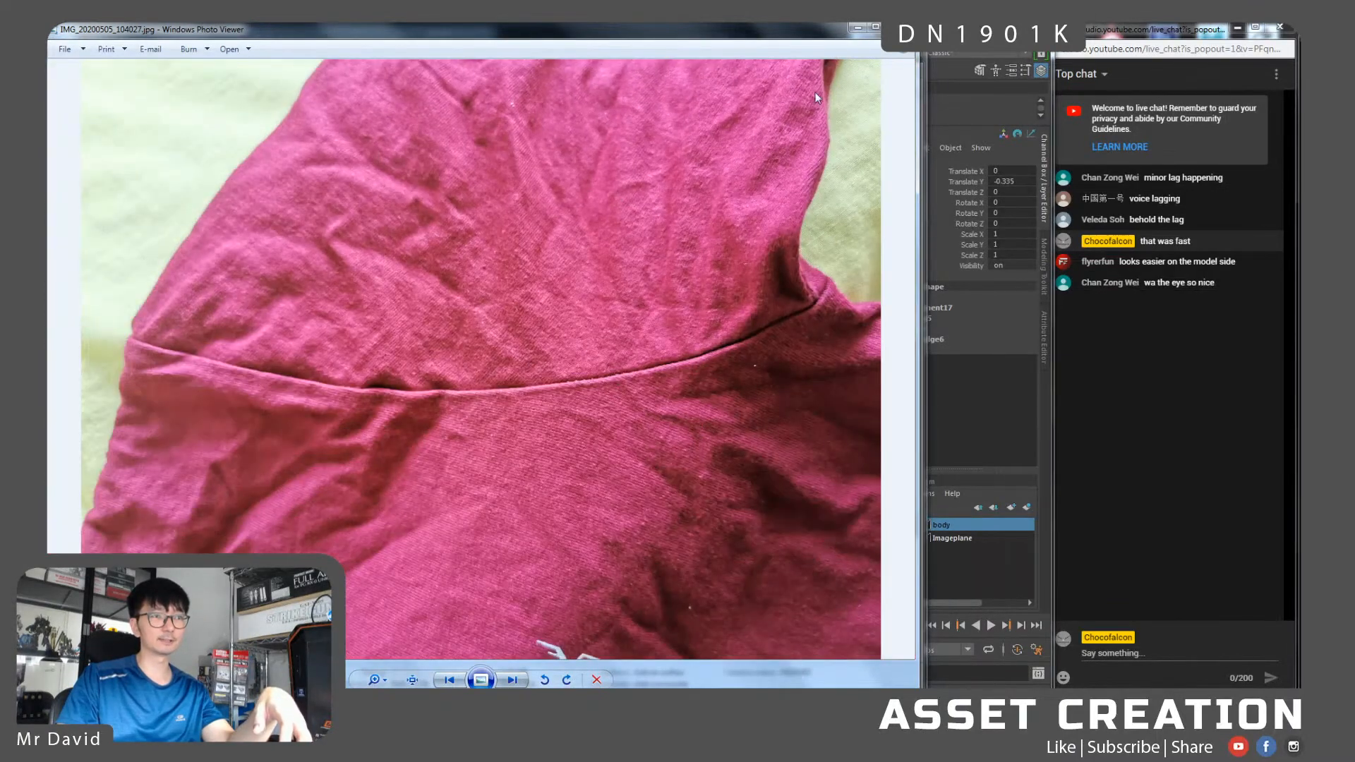
Examine the red shirt's sleeve seam up close, and advance through the reference photos of its sleeve cuff and bottom hem
scroll(795, 317, "up", 5)
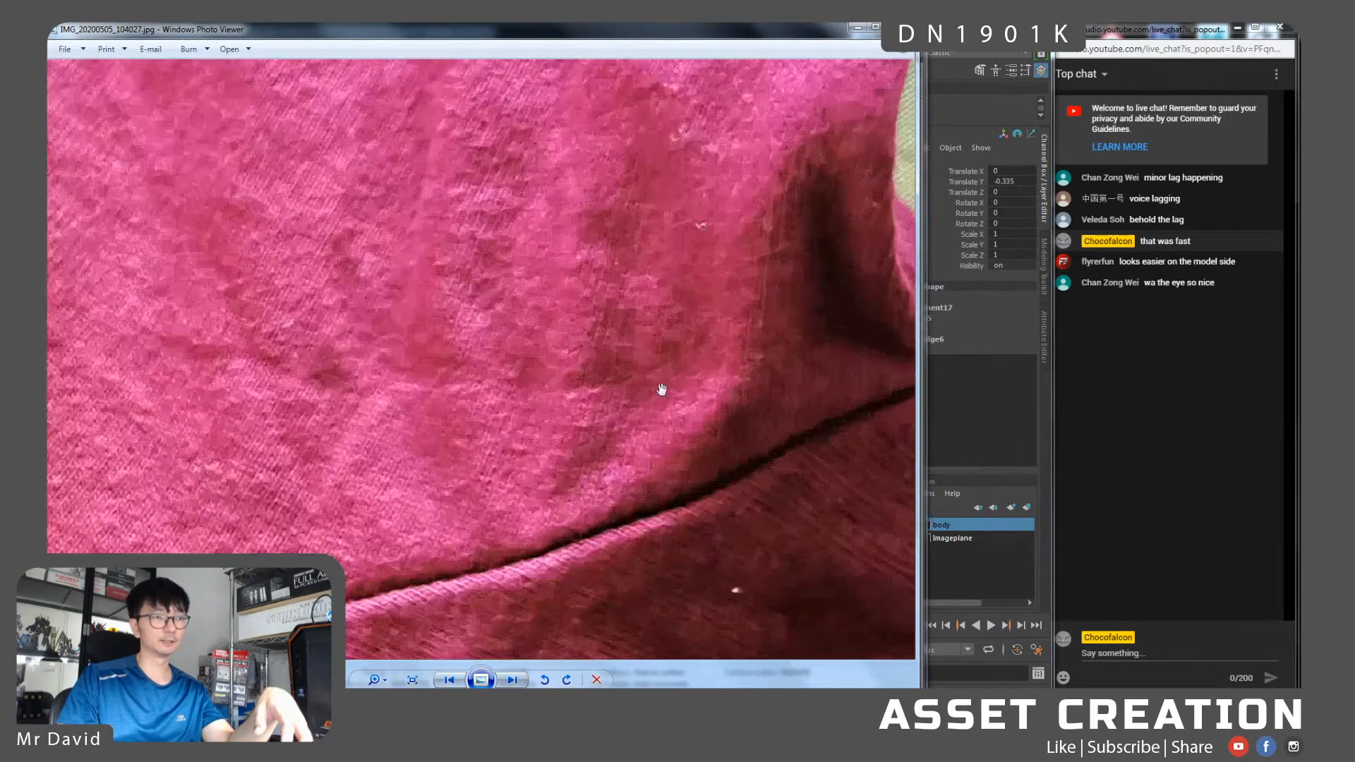
scroll(628, 362, "down", 5)
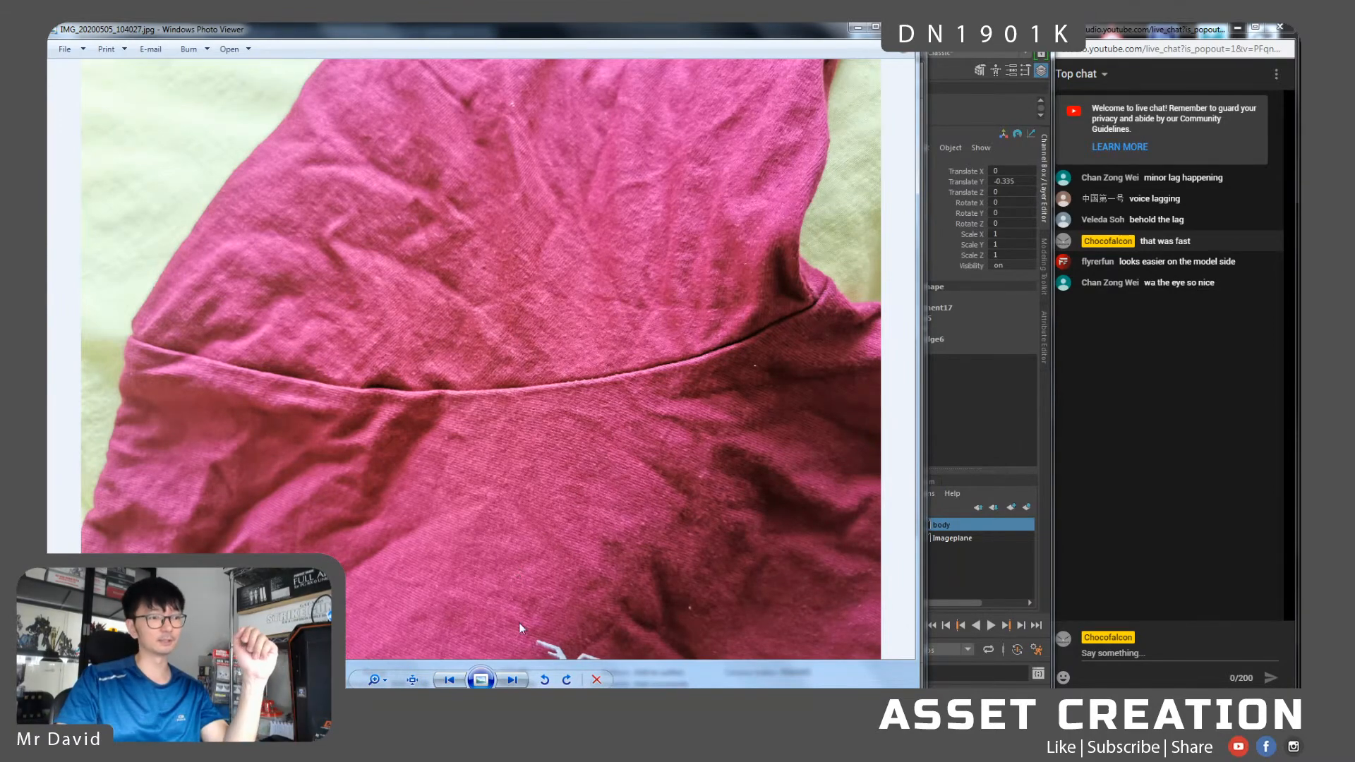
left_click(512, 680)
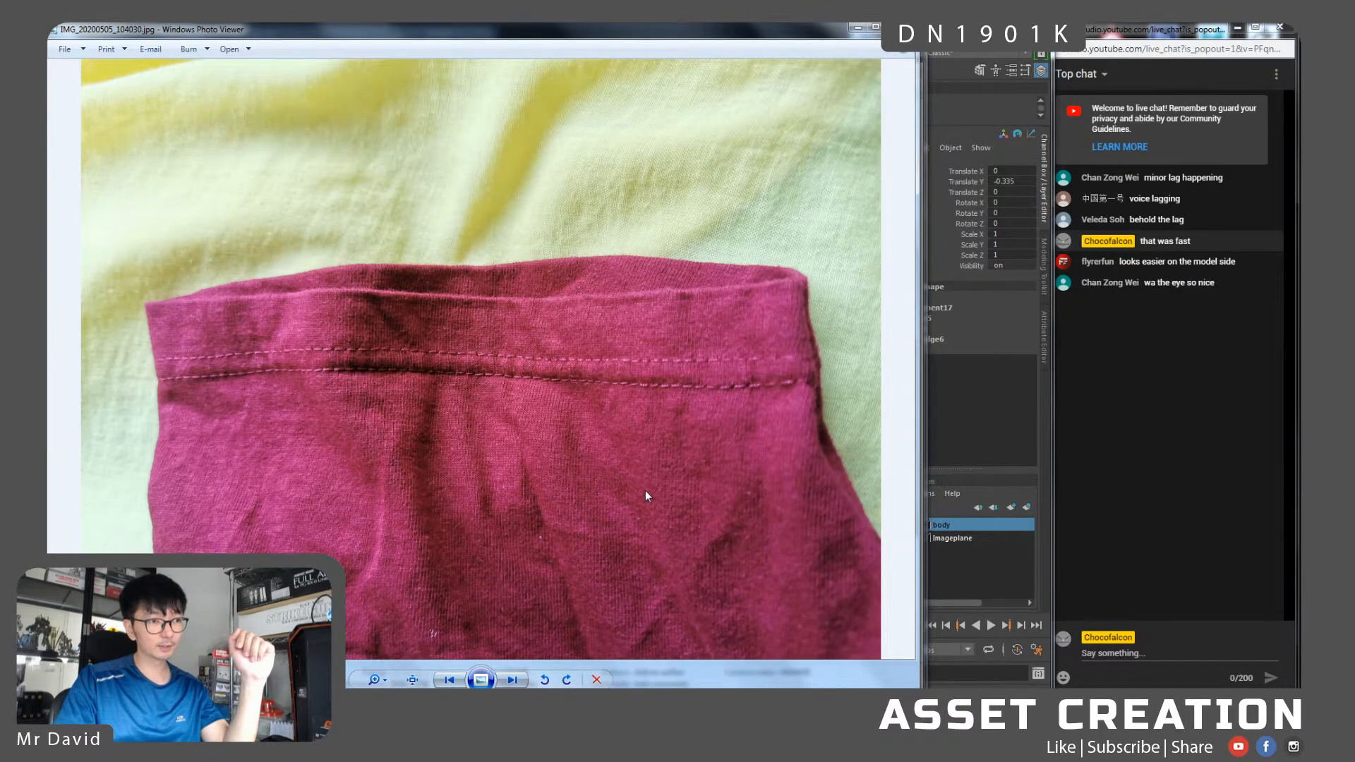
left_click(512, 680)
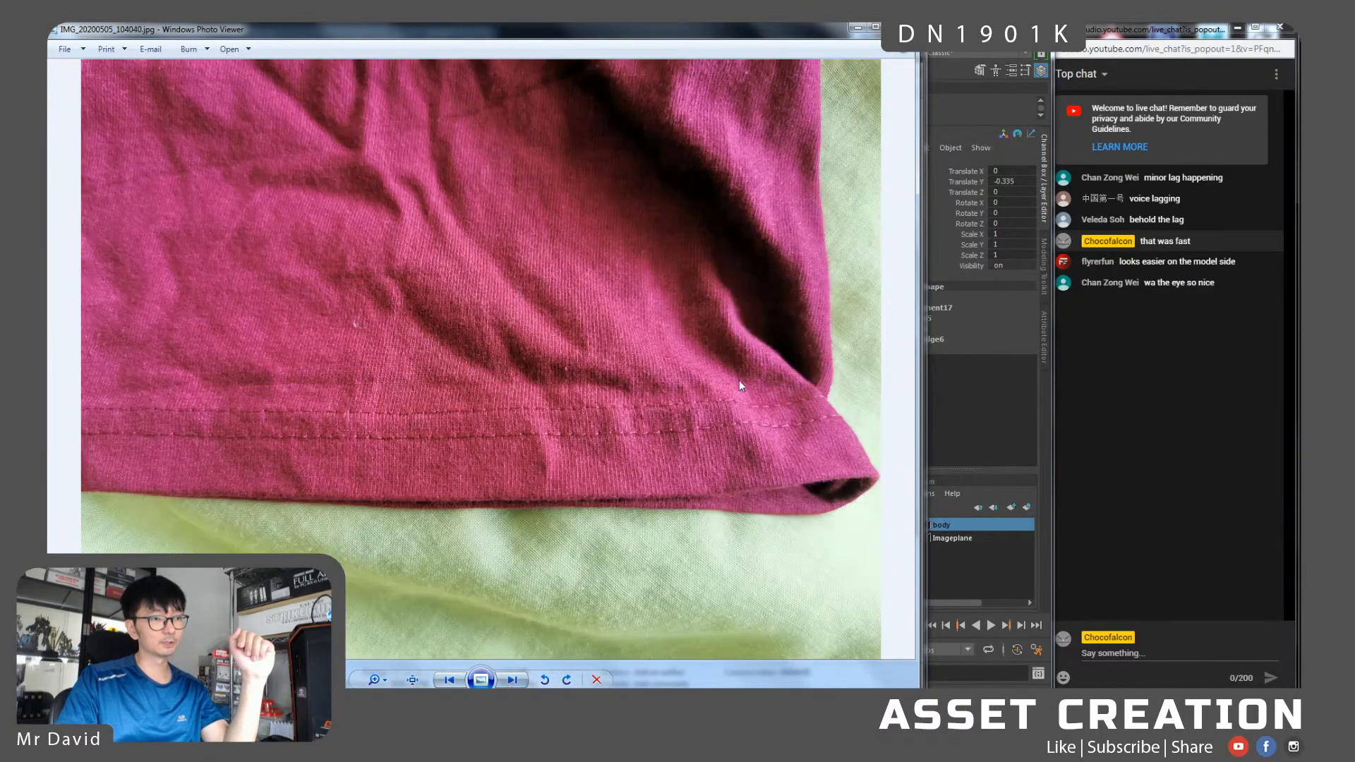
Examine the black shirt's collar, shoulder, sleeve and hem photos and the navy collar photo, and close the photo viewer
left_click(519, 680)
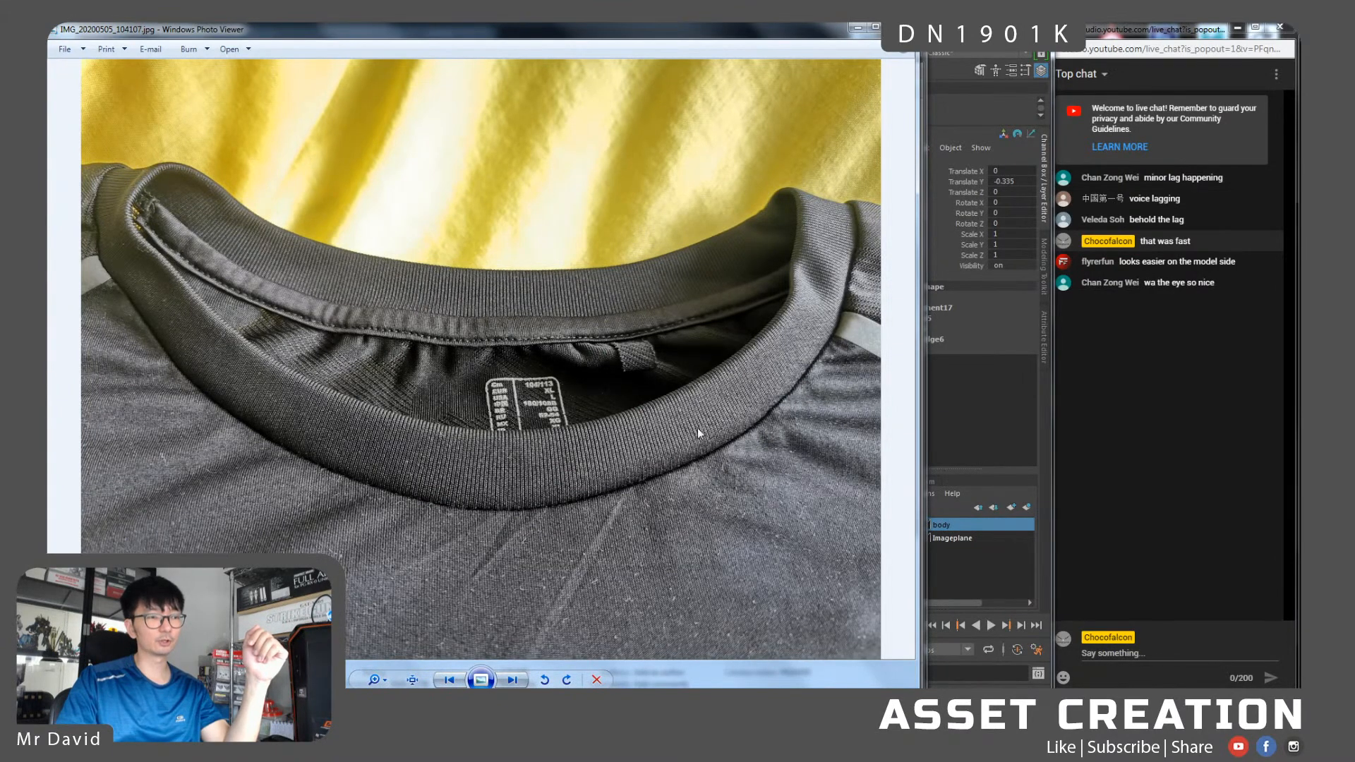
left_click(513, 681)
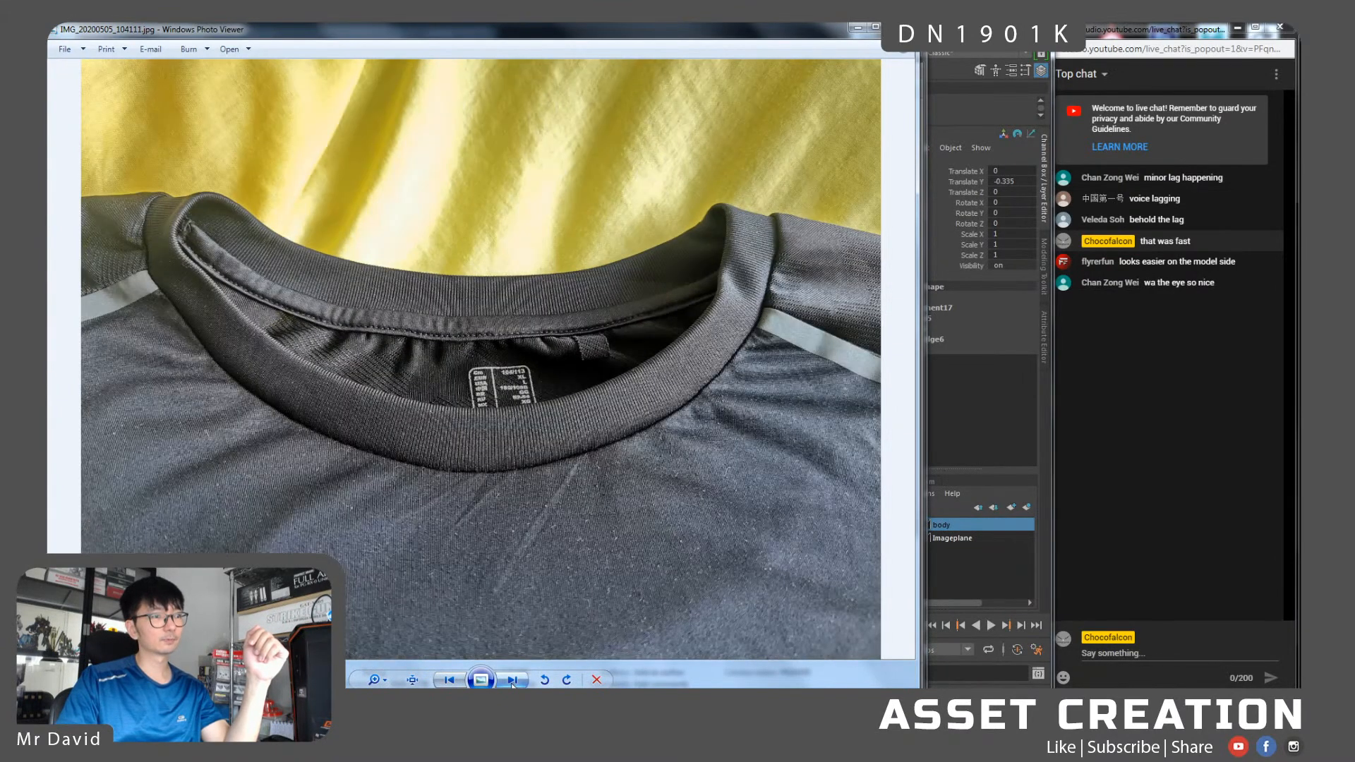
left_click(513, 680)
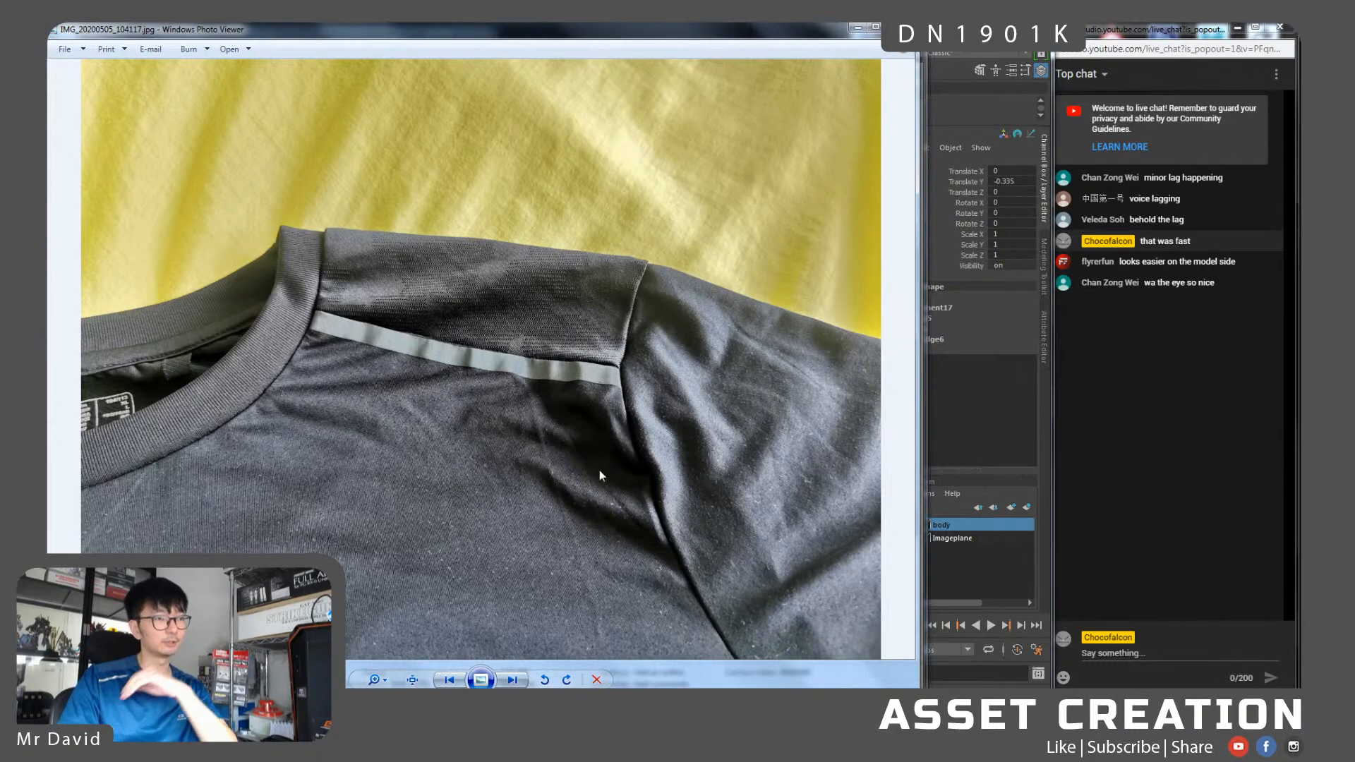
left_click(512, 680)
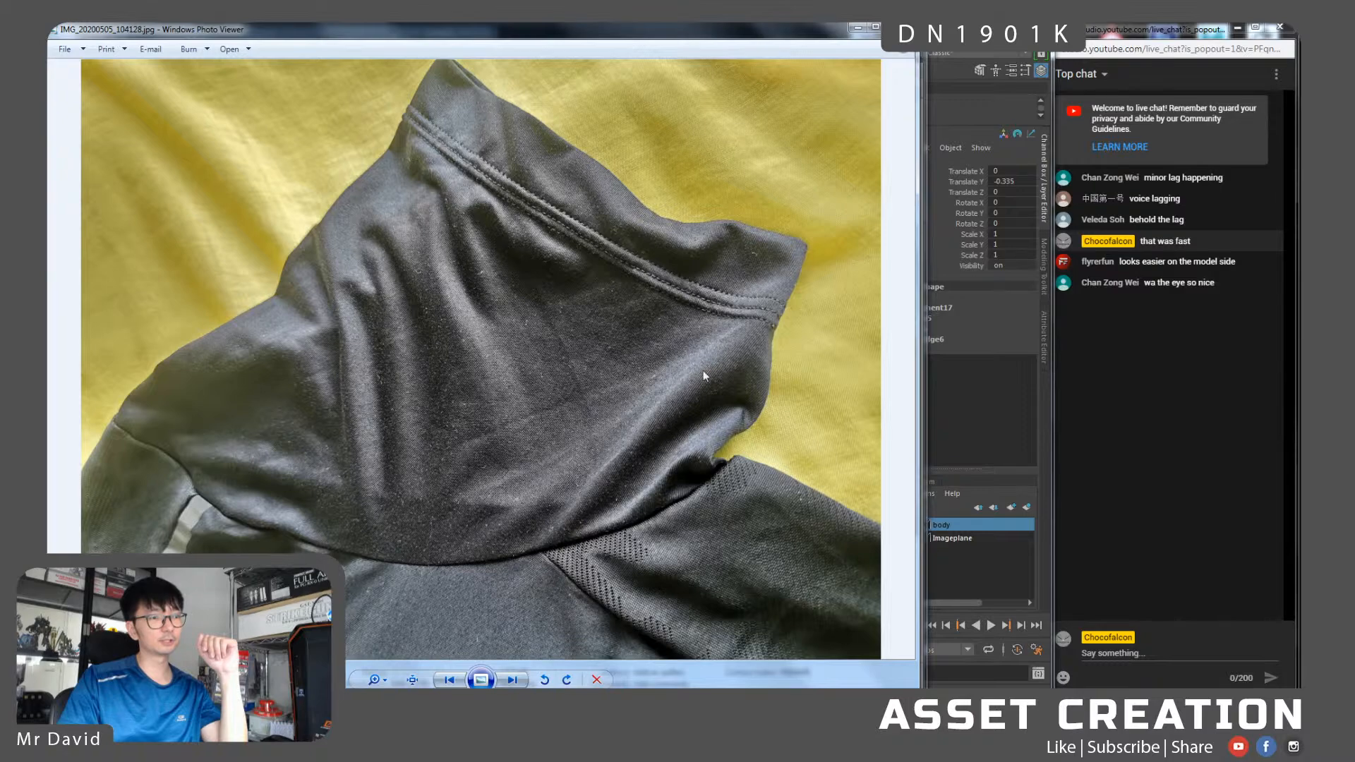
left_click(512, 680)
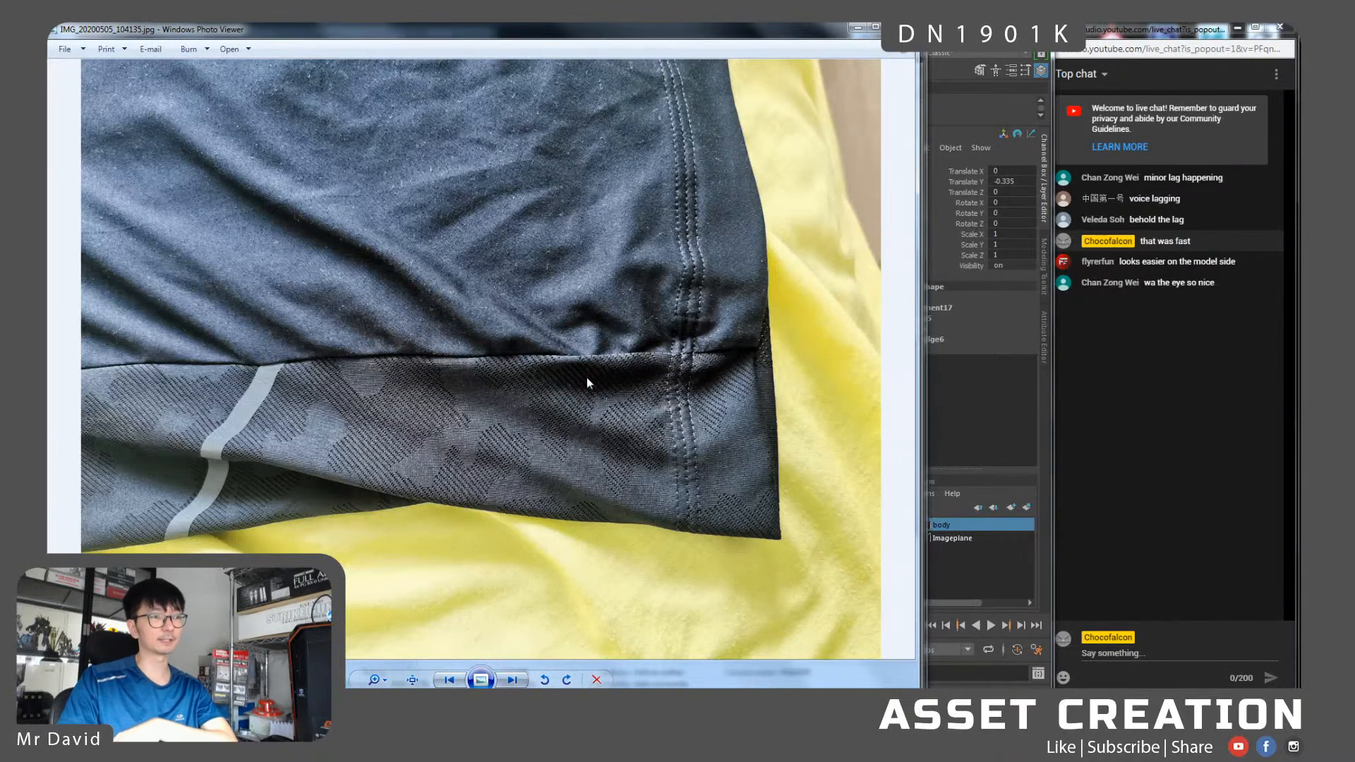
left_click(508, 680)
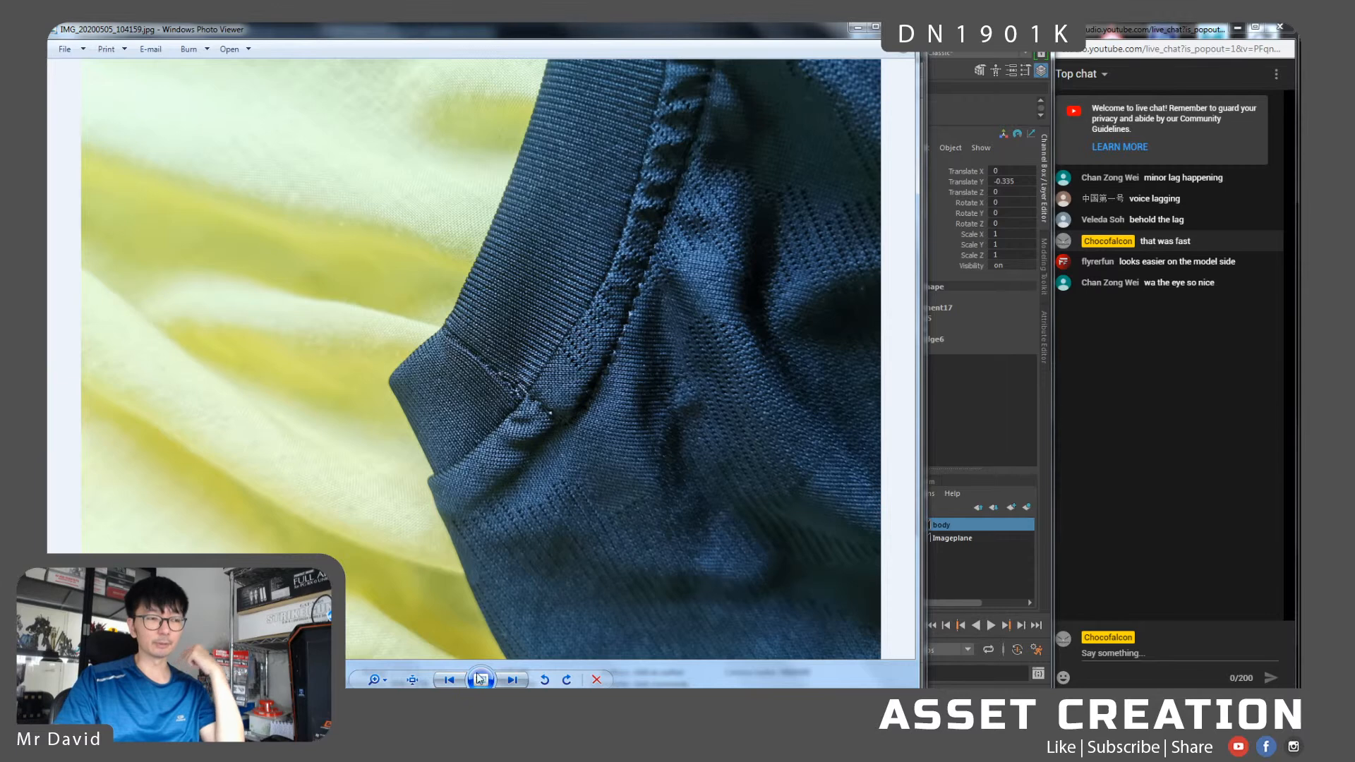
left_click(511, 681)
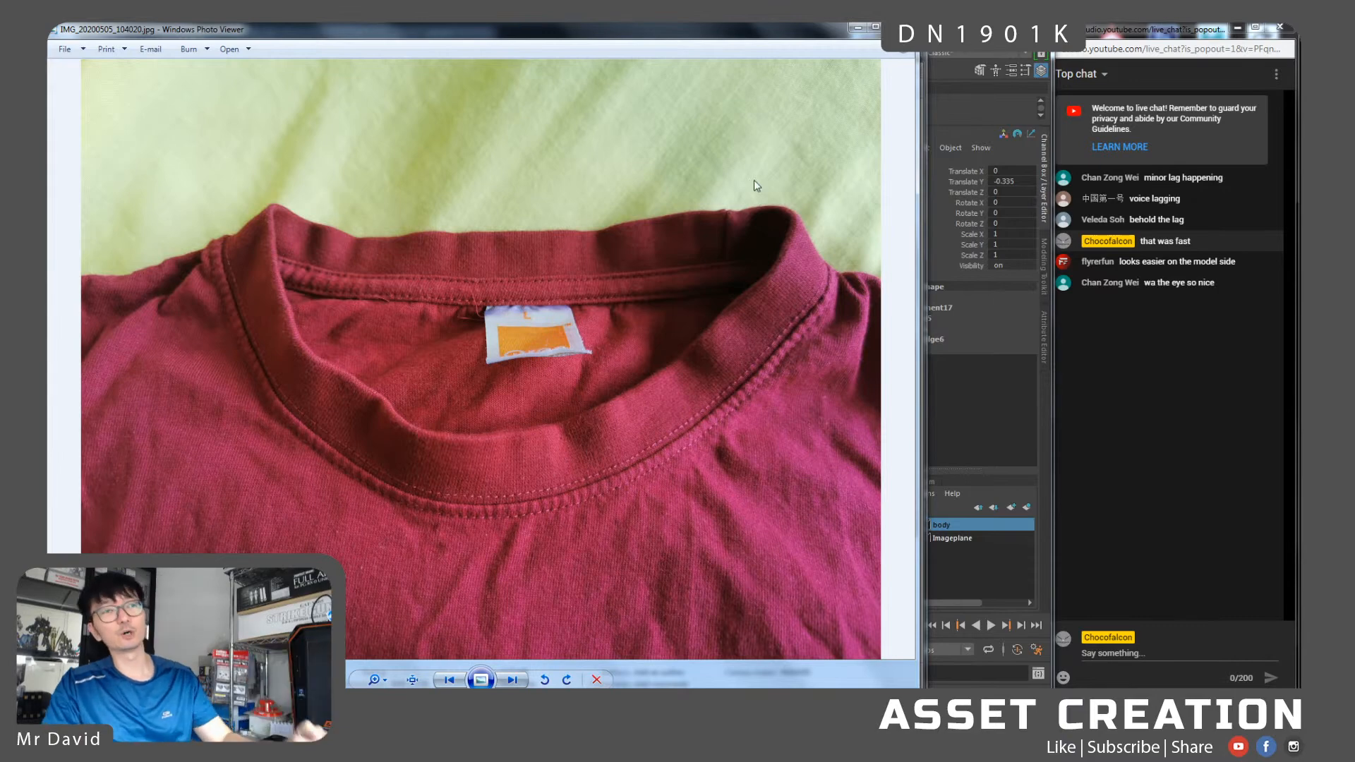
left_click(900, 28)
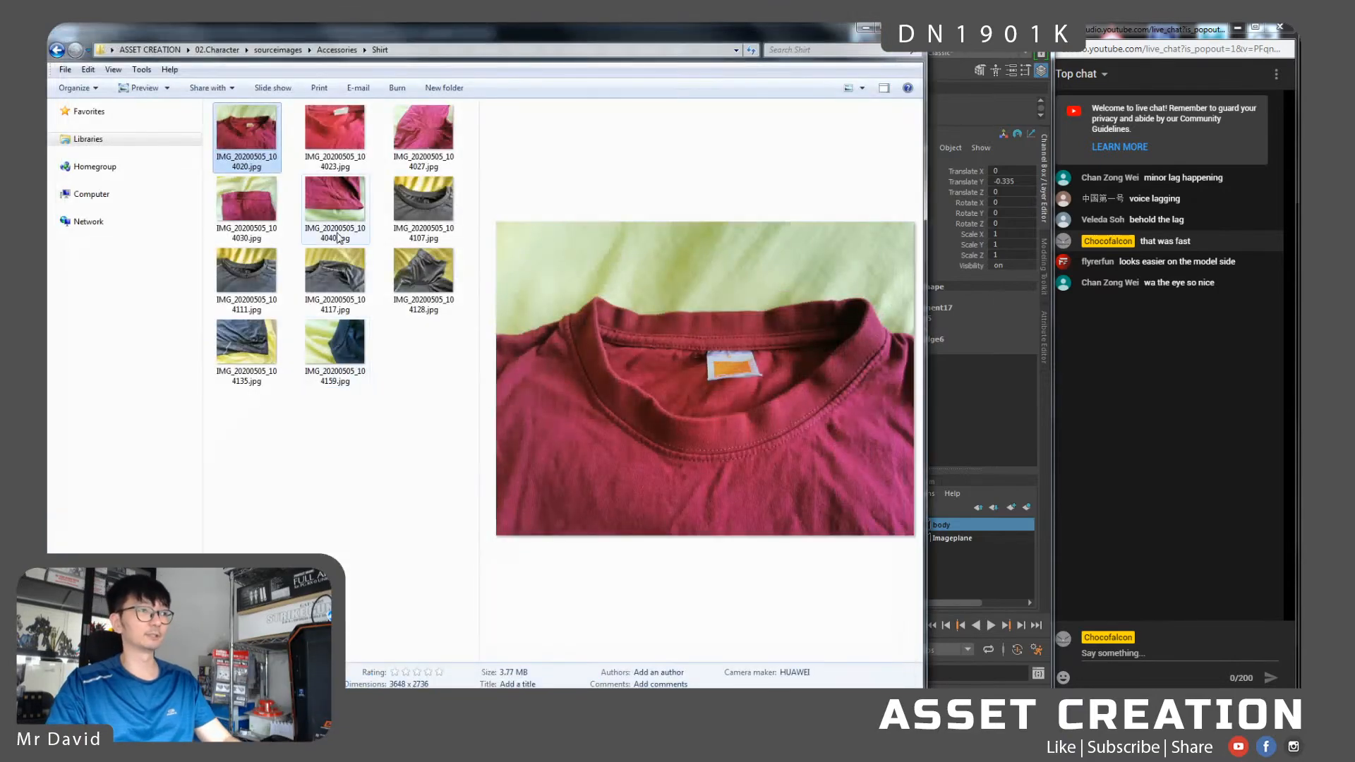
Open the Pants reference folder and preview the photos of the plaid shorts' waistband, pockets and leg hems
left_click(344, 50)
double_click(274, 147)
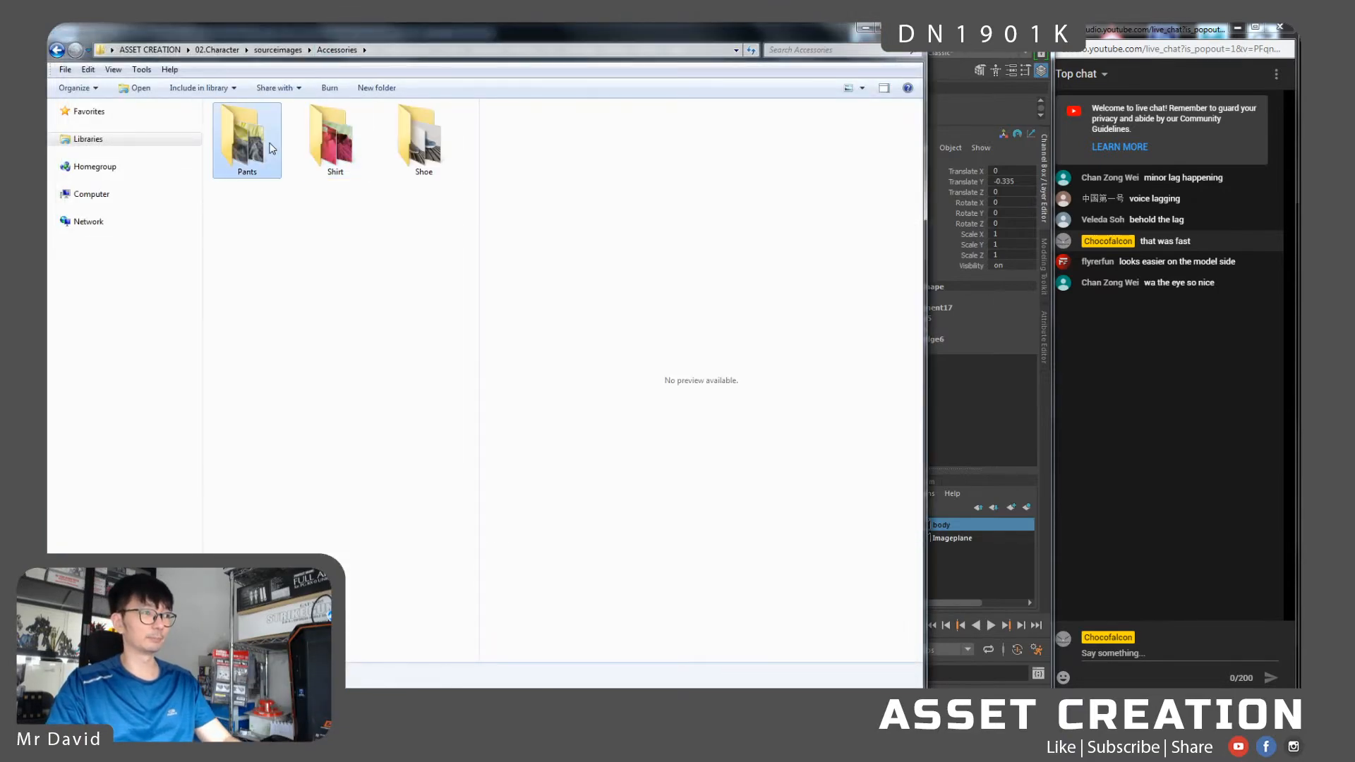
left_click(259, 134)
left_click(249, 264)
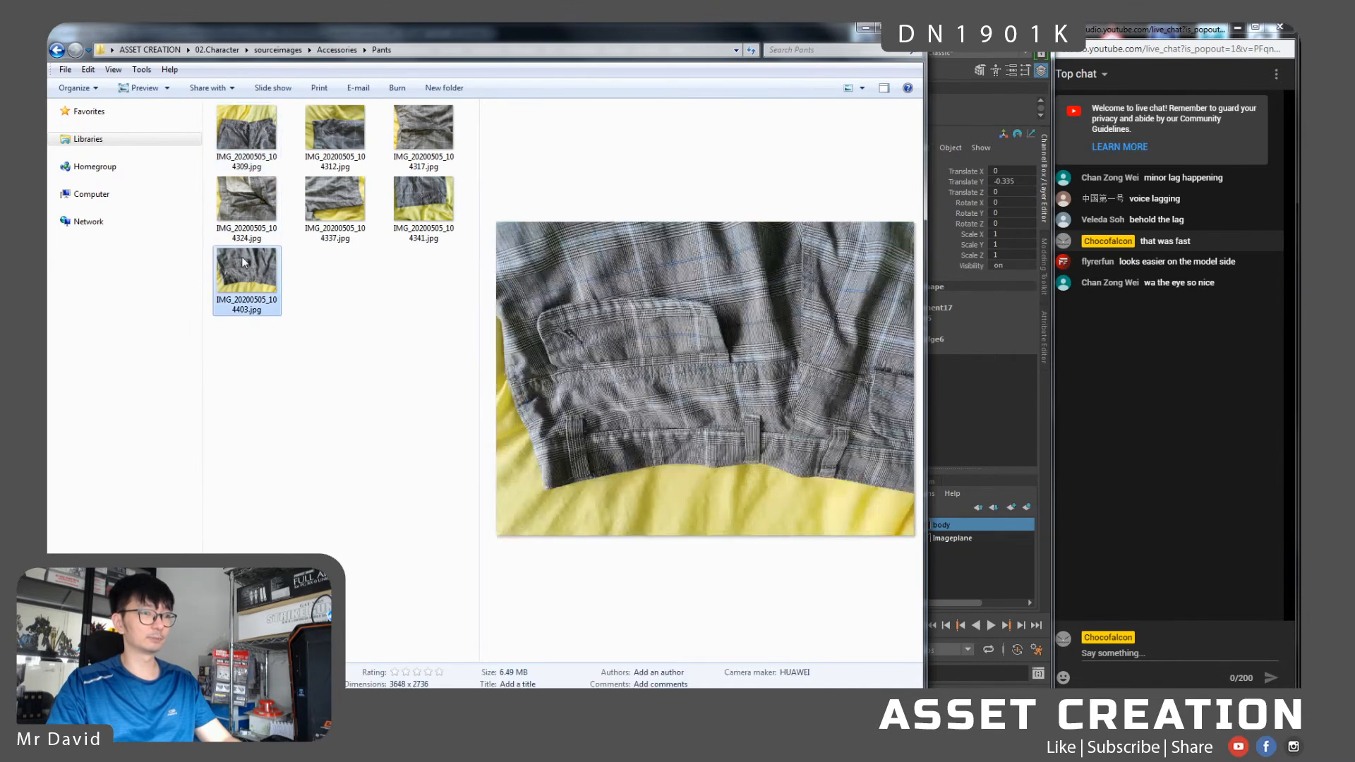
left_click(316, 213)
left_click(424, 134)
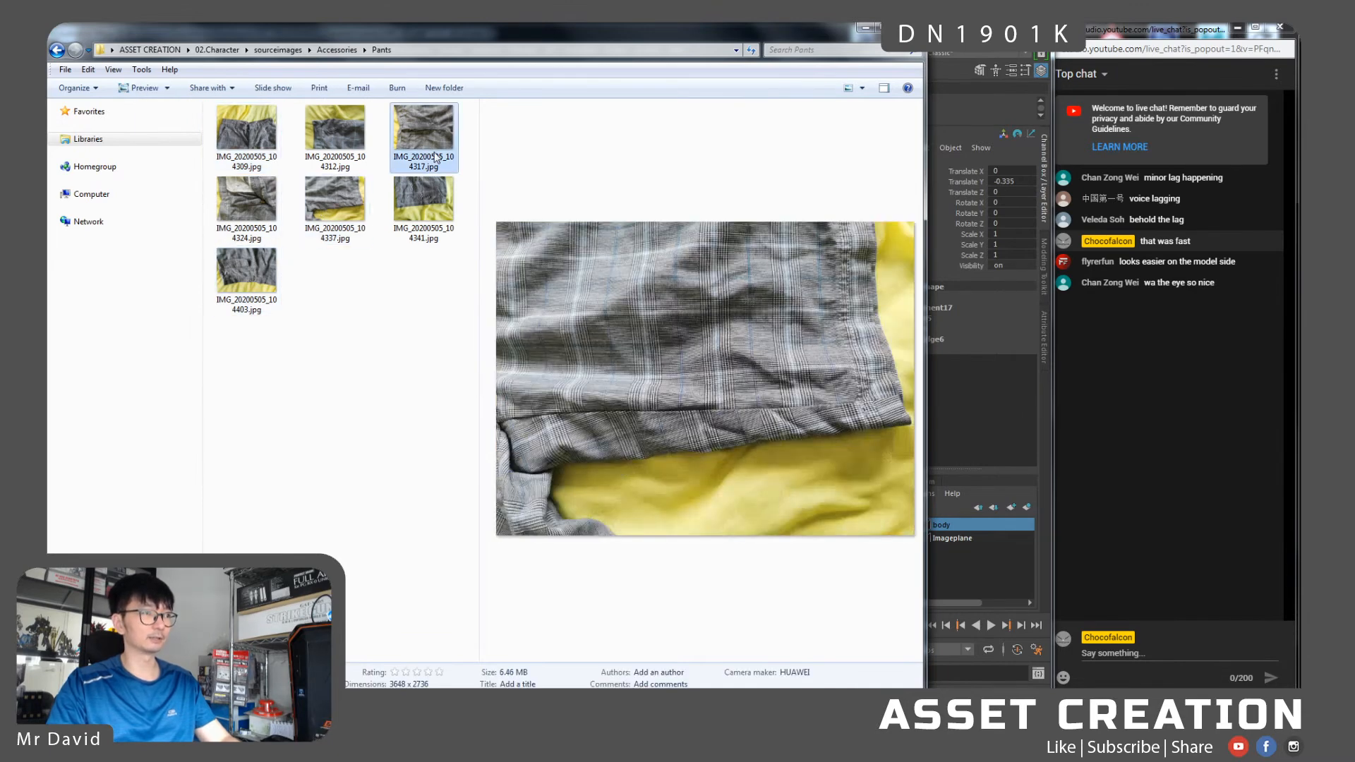
left_click(435, 211)
left_click(335, 131)
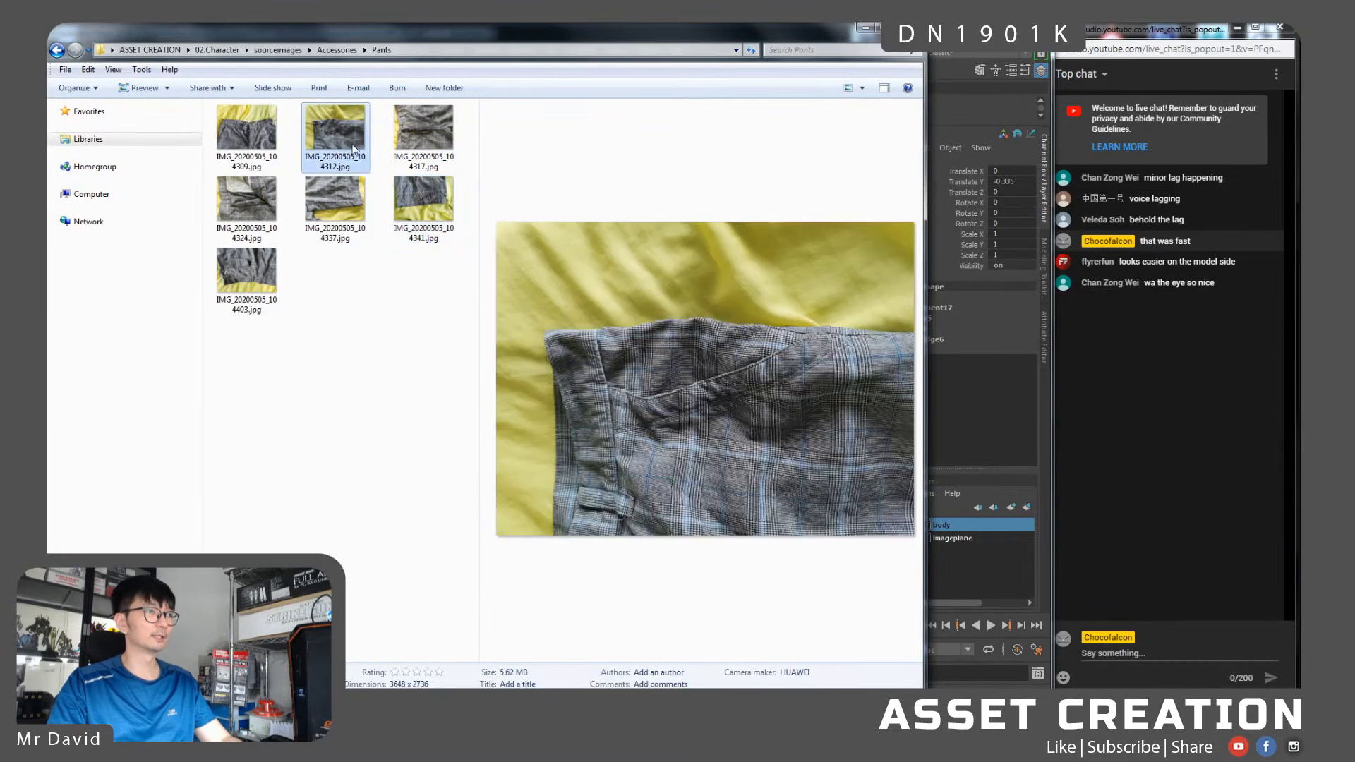
Open the Shoe reference folder and preview the side, front, back, sole and lace photos of the blue running shoe
left_click(336, 49)
double_click(423, 151)
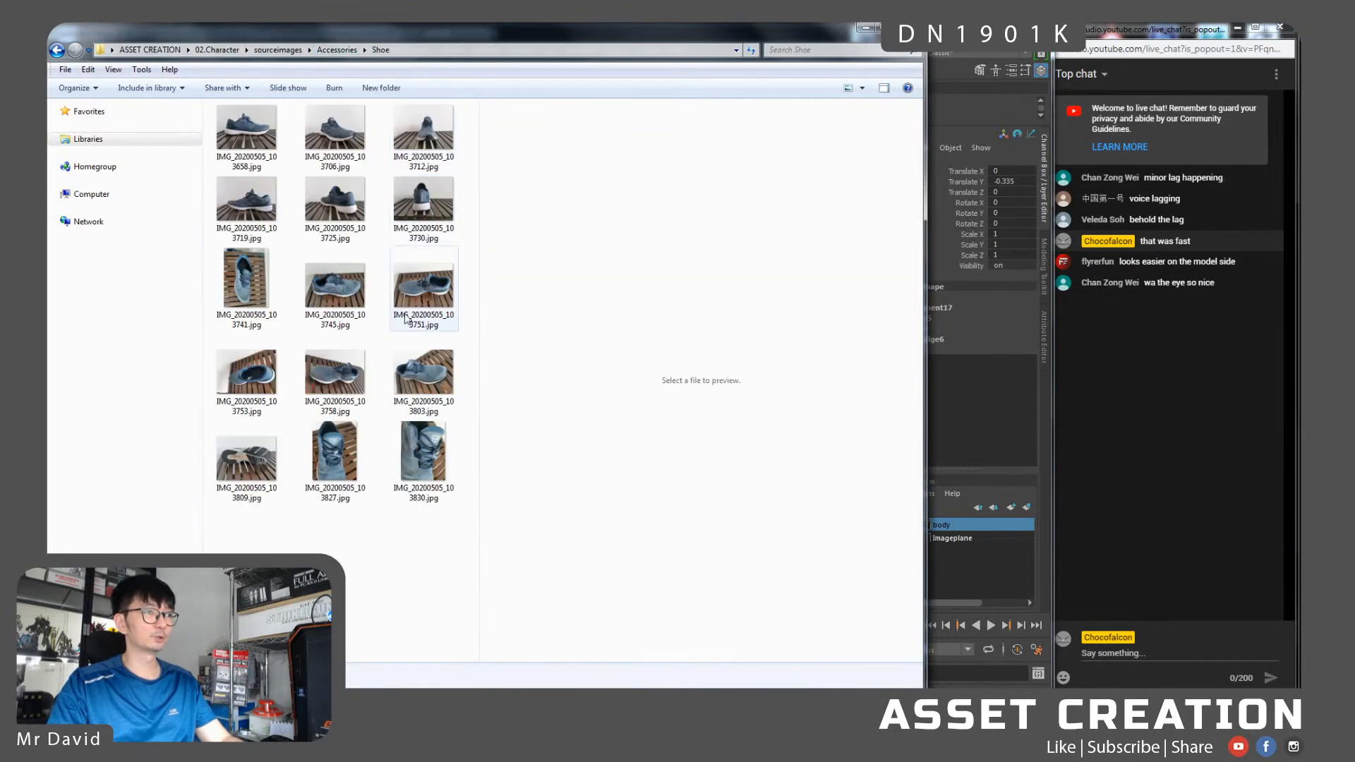
left_click(250, 151)
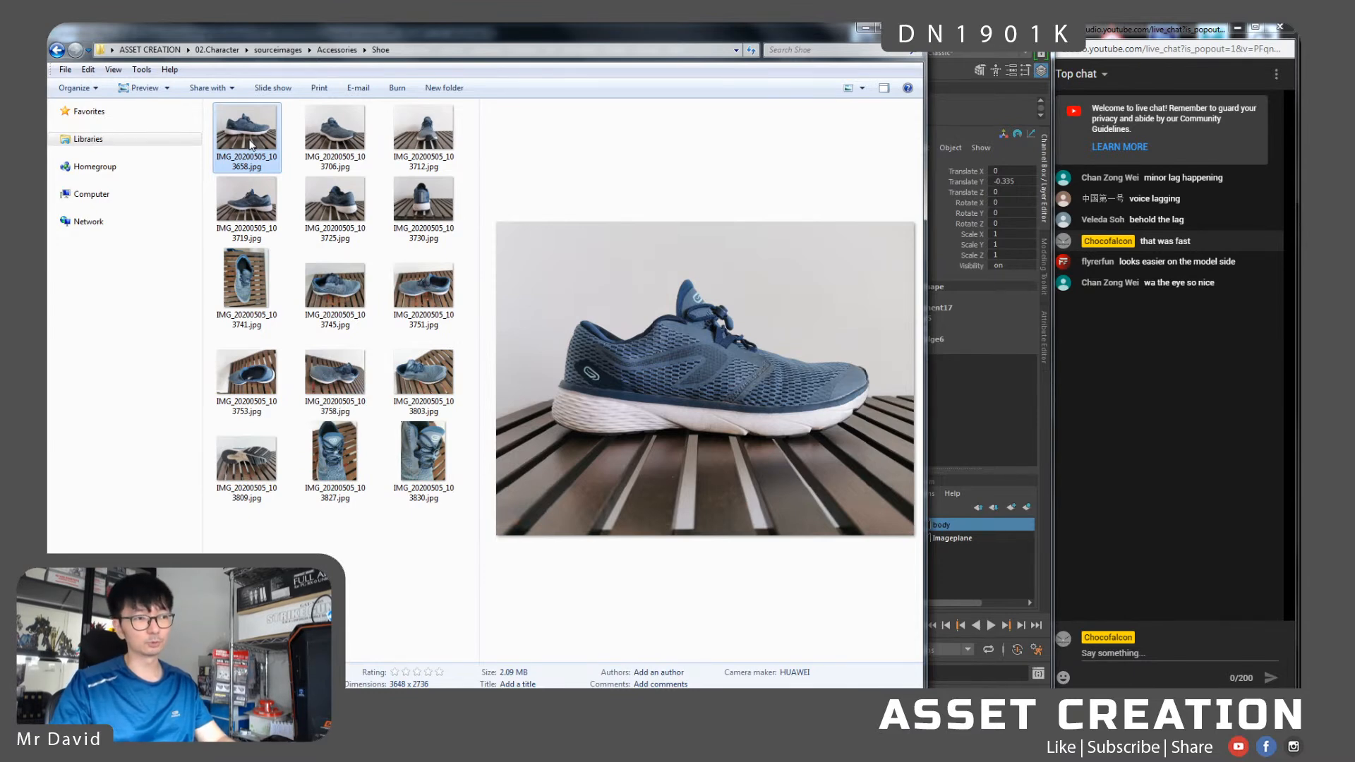
left_click(339, 150)
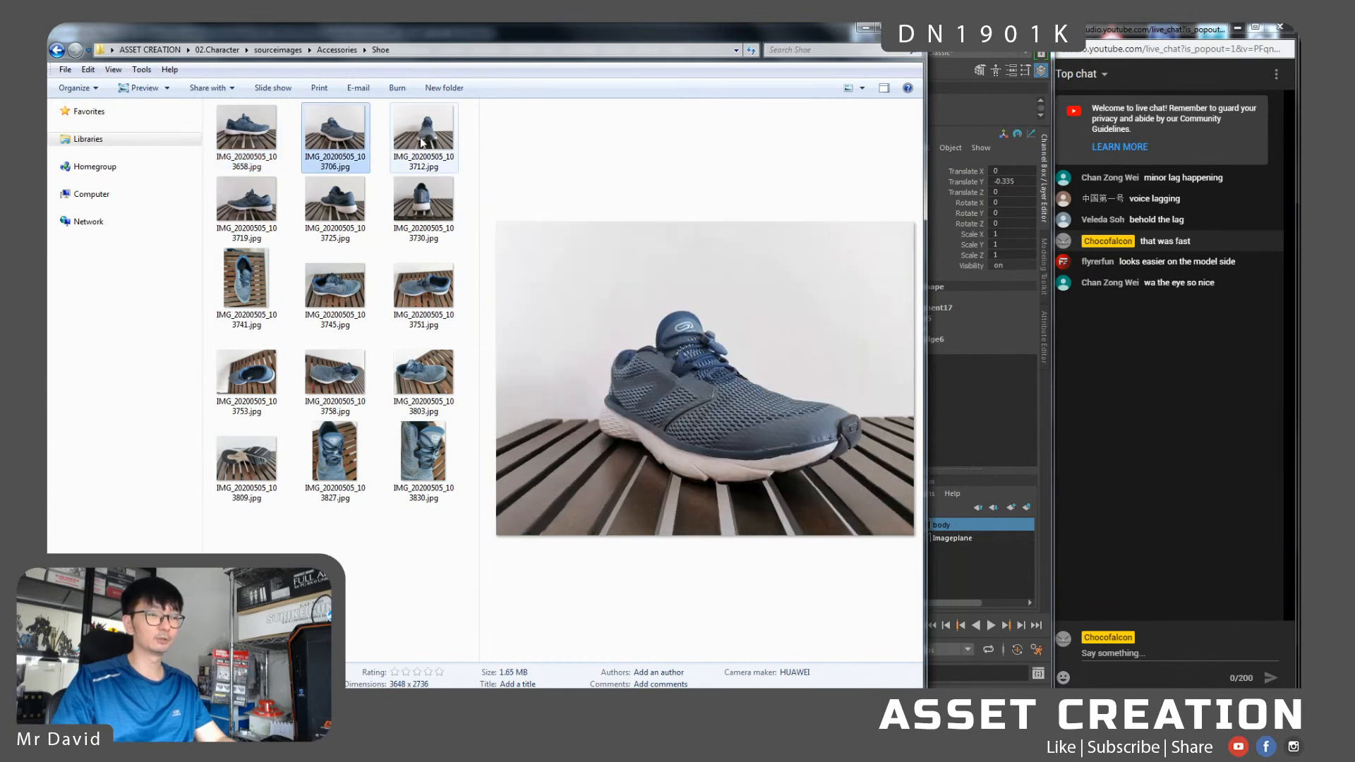
left_click(422, 141)
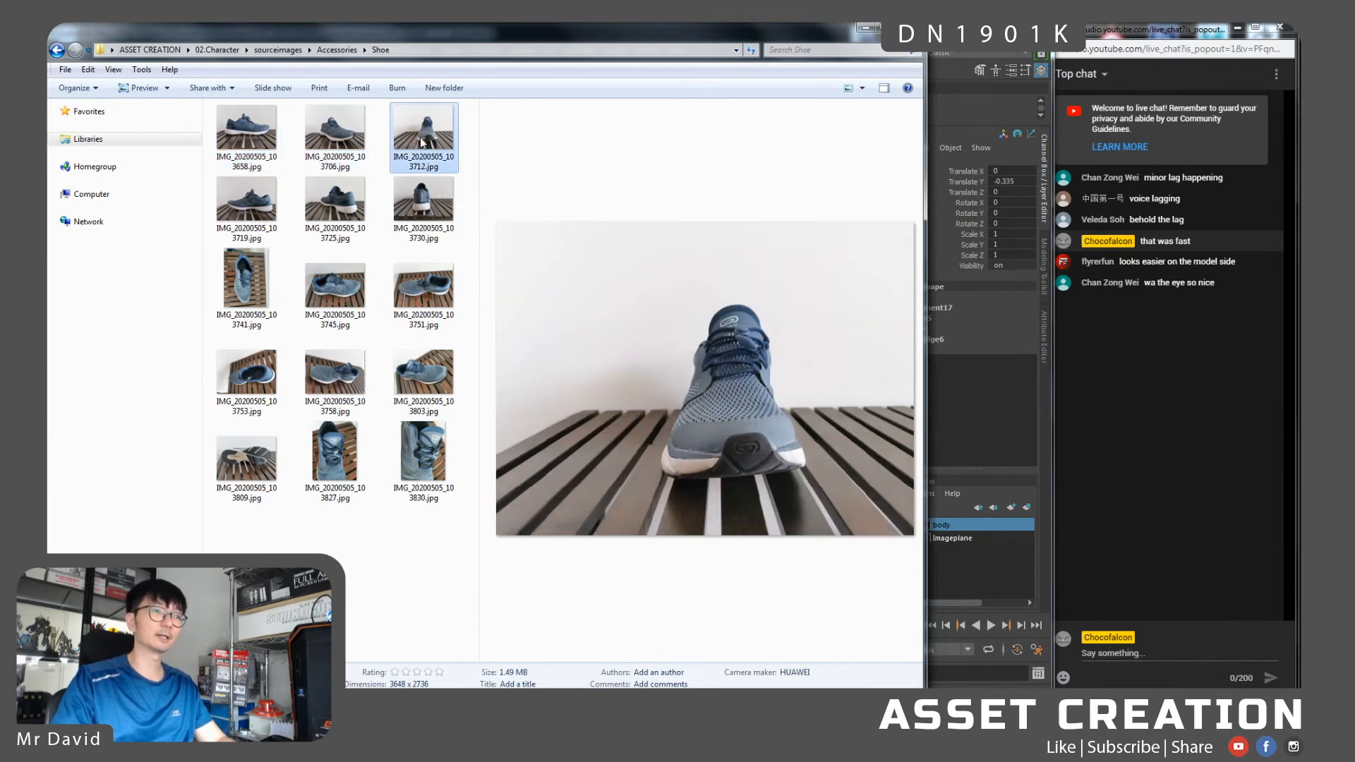
left_click(423, 216)
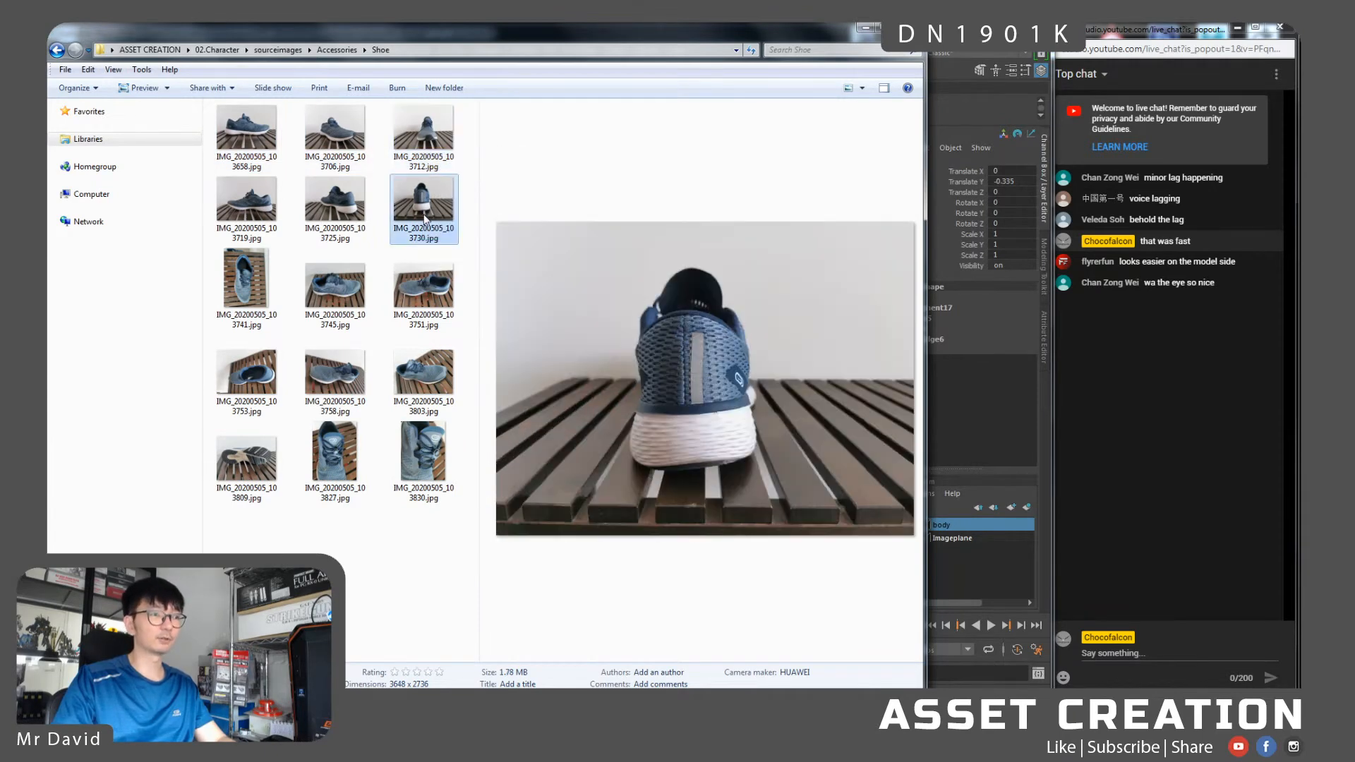
left_click(353, 307)
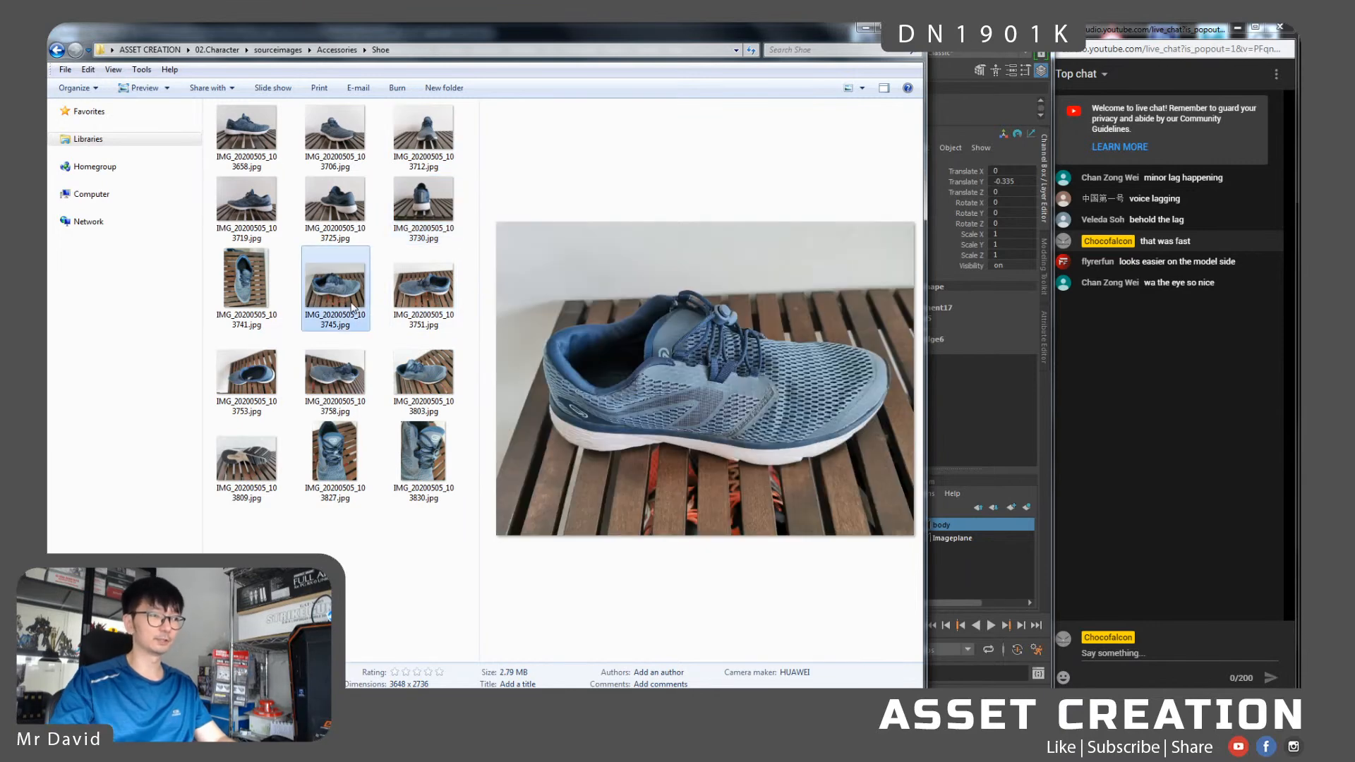
left_click(346, 363)
left_click(266, 480)
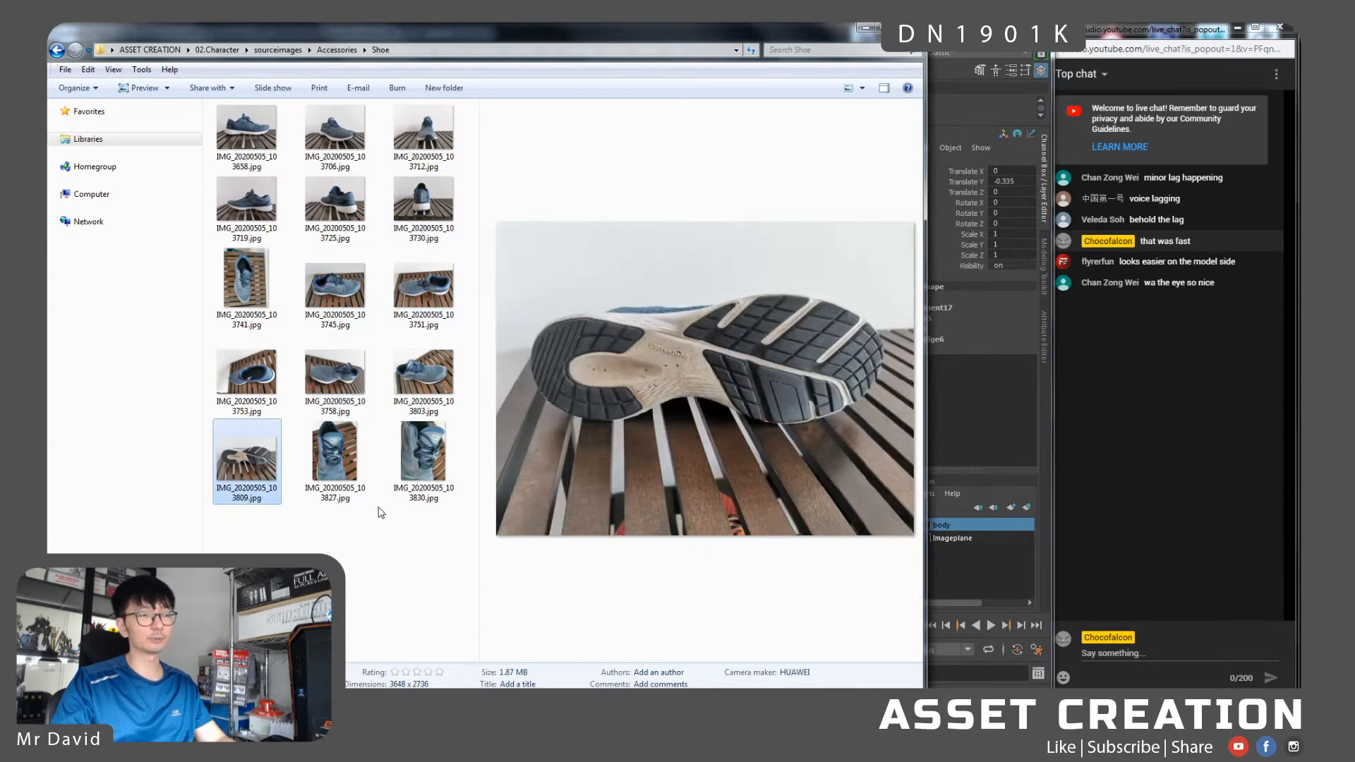
left_click(329, 439)
left_click(401, 443)
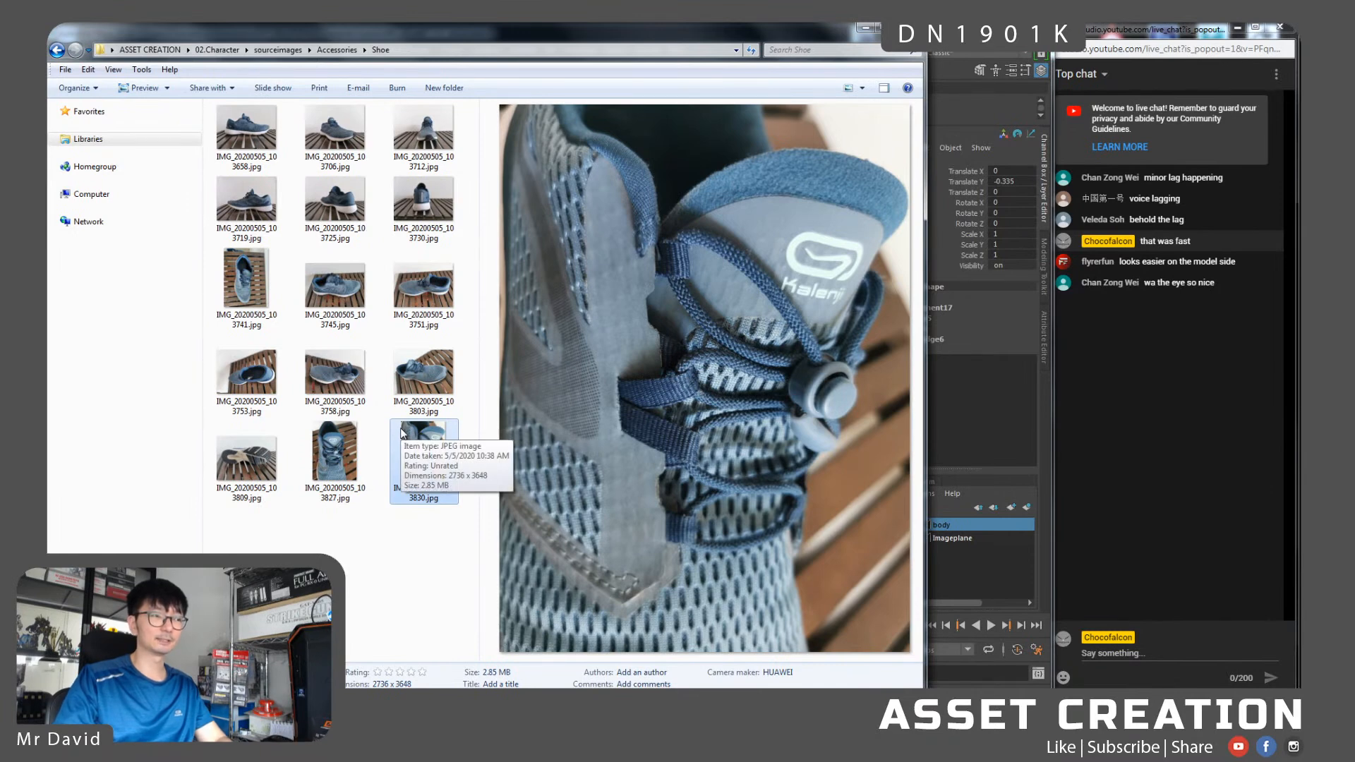
Return to the Shirt folder, open IMG_20200505_104107.jpg in the photo viewer, and narrow its window to uncover part of Maya
left_click(337, 49)
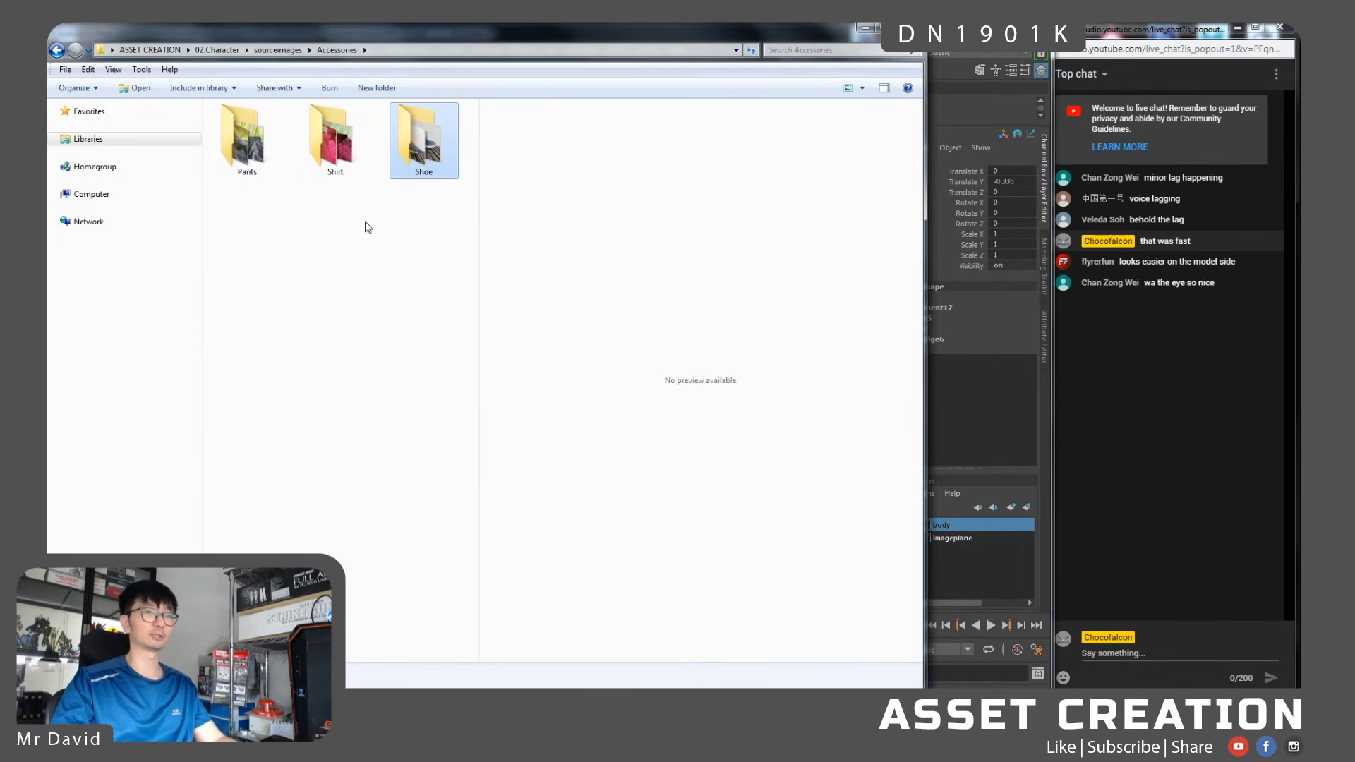
double_click(331, 138)
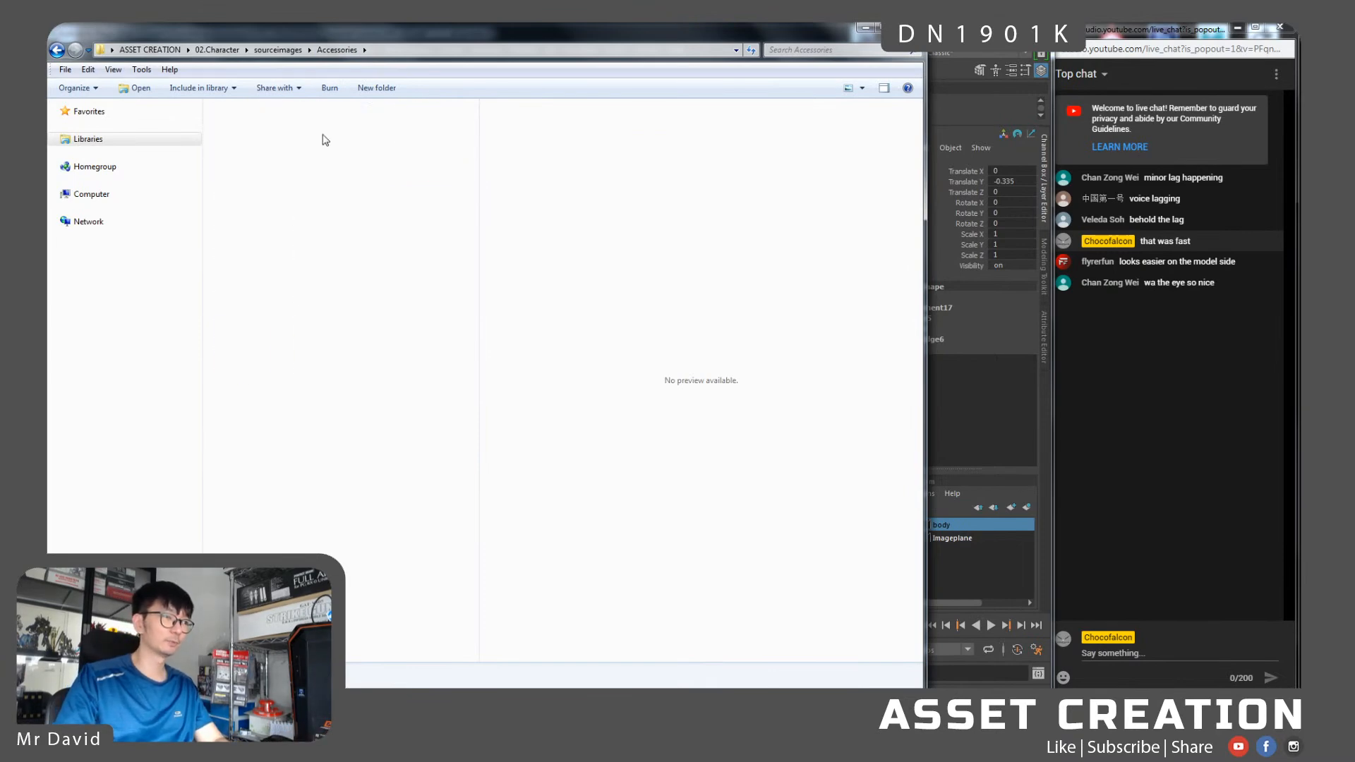
double_click(428, 212)
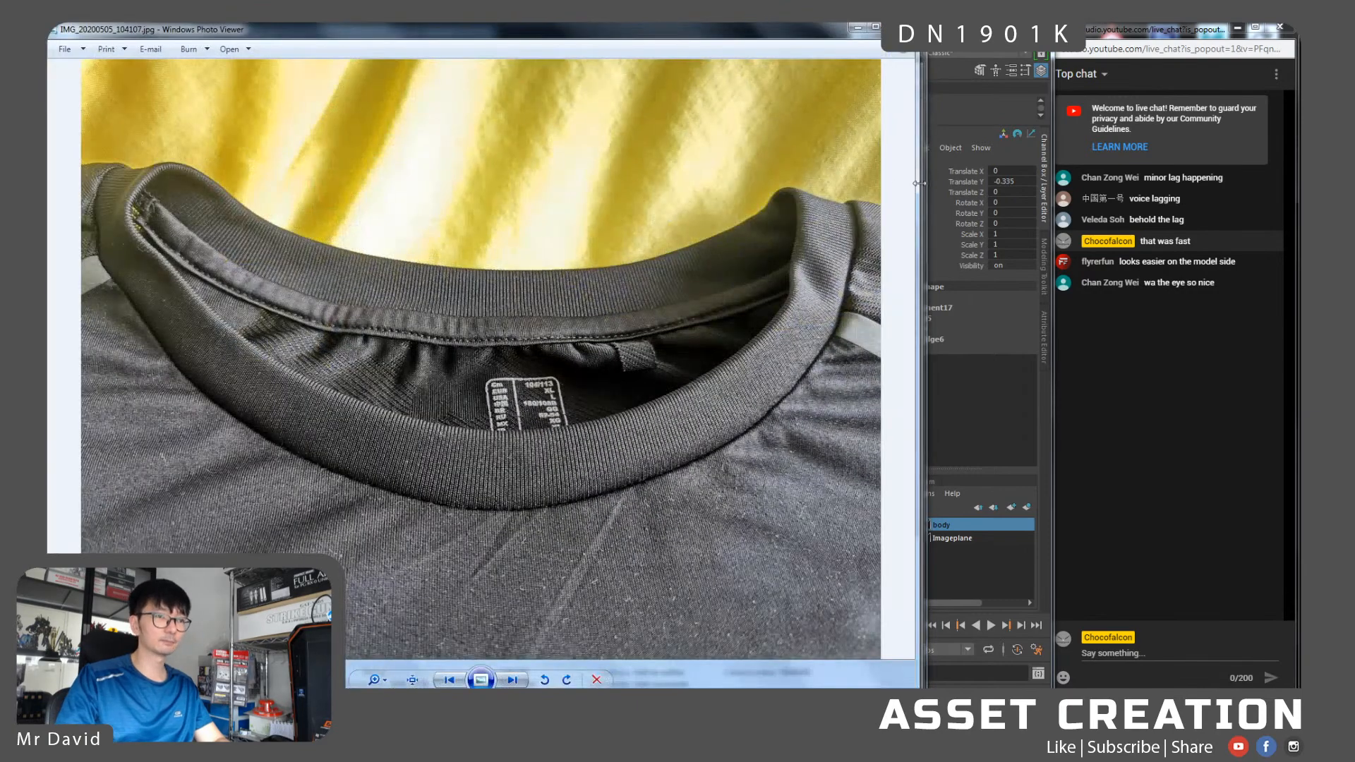
left_click(921, 187)
left_click(856, 28)
left_click_drag(920, 247, 578, 211)
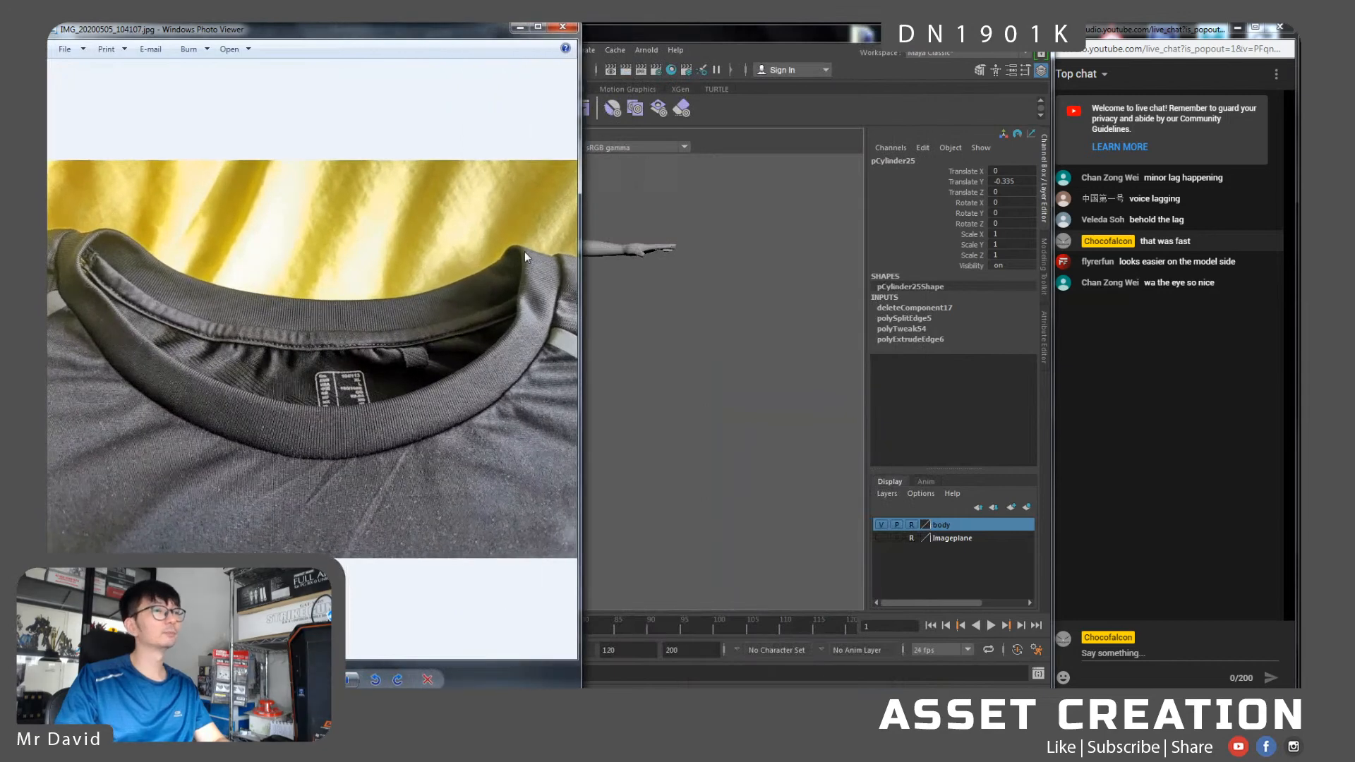
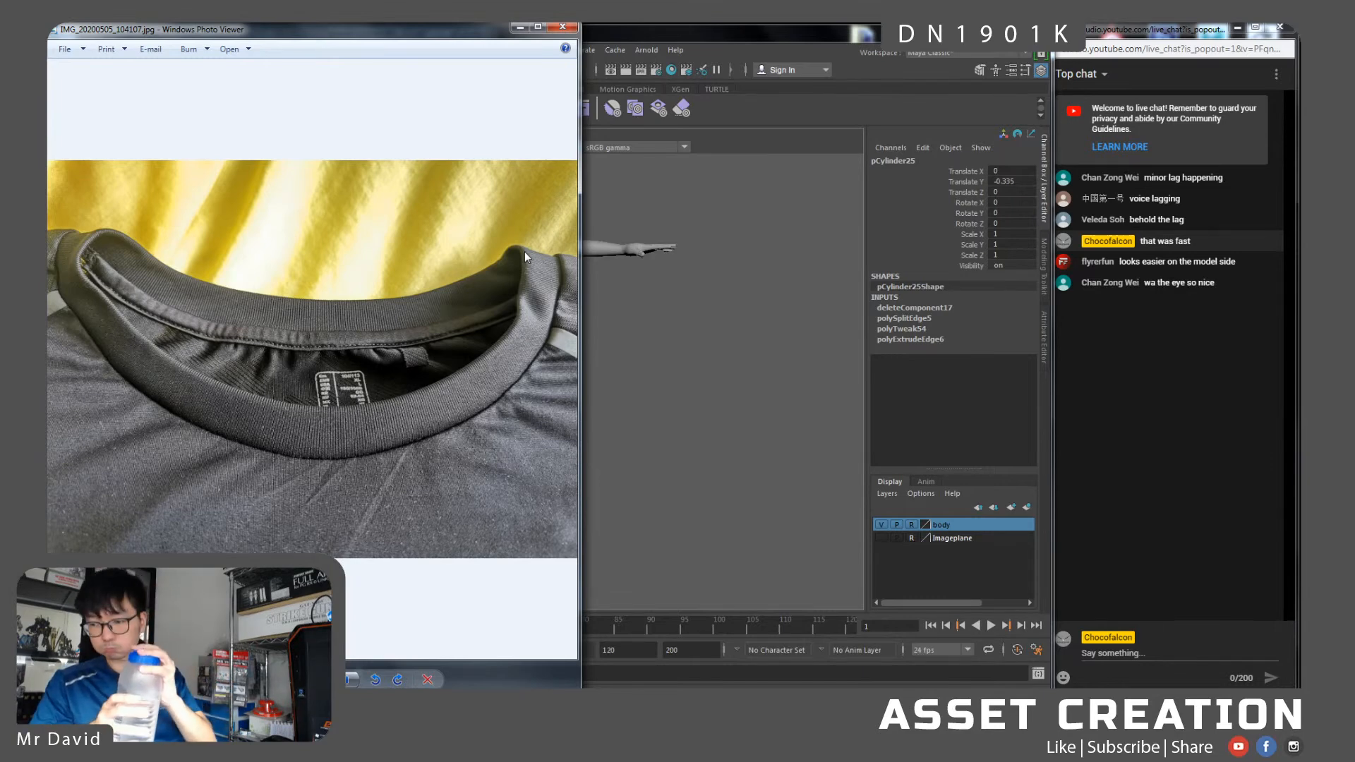
Switch to Maya with the viewport in full screen view, and resize the Maya and photo viewer windows so both fit side by side
left_click(640, 372)
key("ctrl+space")
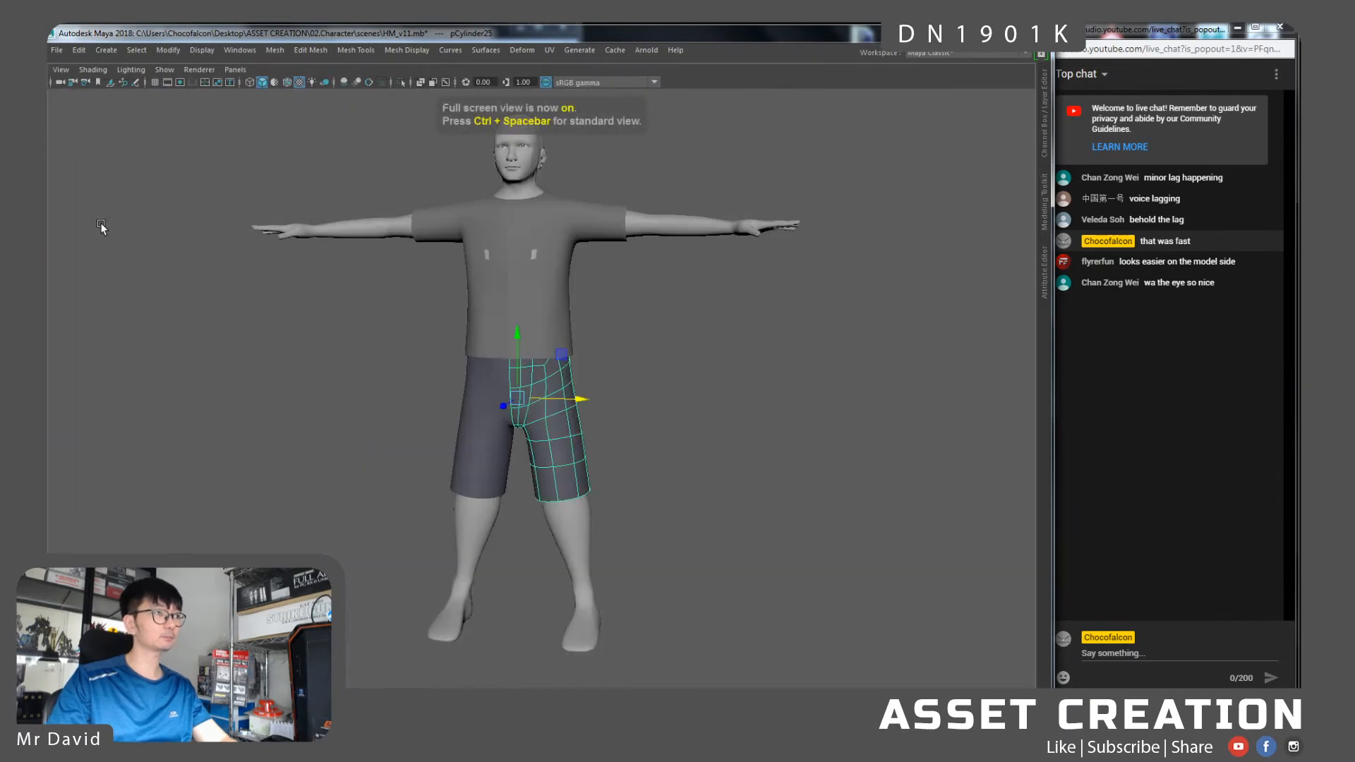
left_click_drag(48, 222, 419, 227)
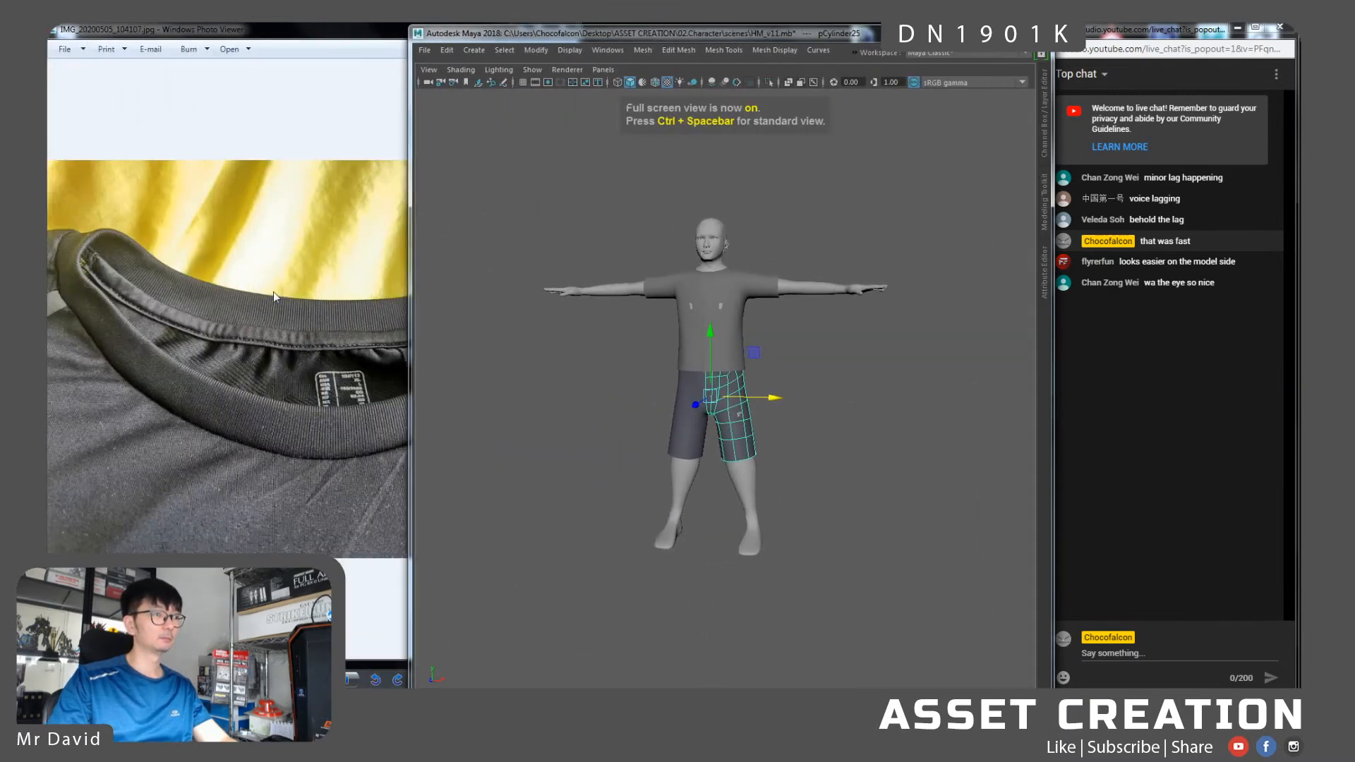
left_click(279, 292)
left_click_drag(579, 689, 425, 452)
Switch to the file browser, preview the black shirt's shoulder and hem photos, and open IMG_20200505_104135.jpg in another photo viewer window
key("alt+Tab")
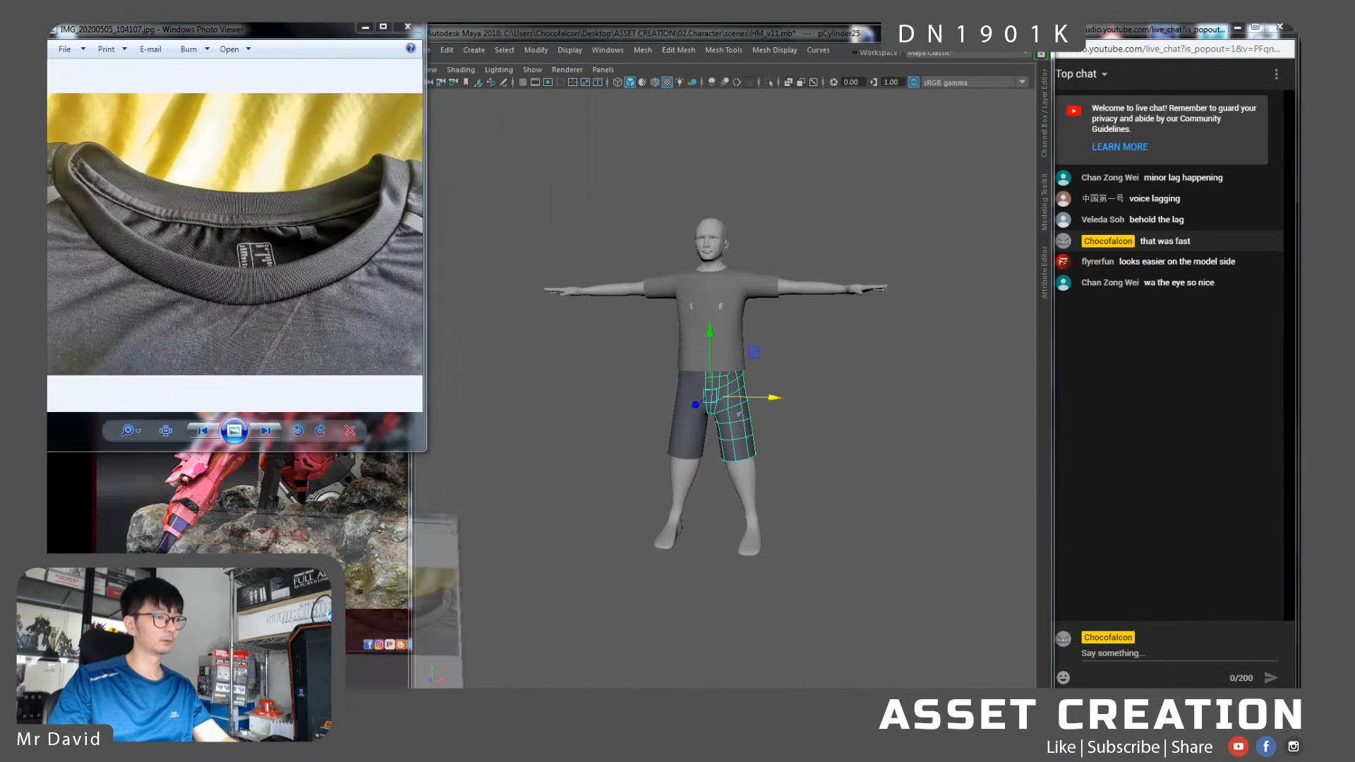
left_click(335, 293)
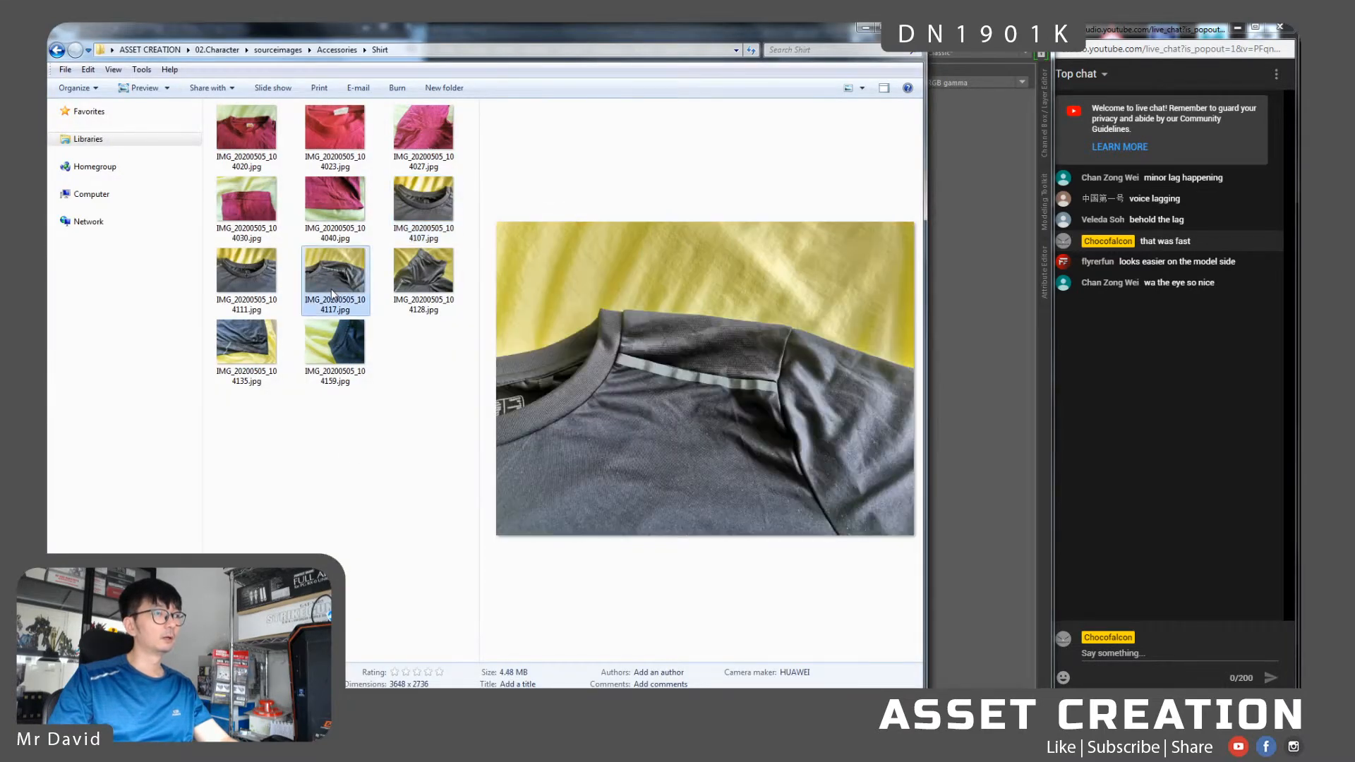
left_click(267, 349)
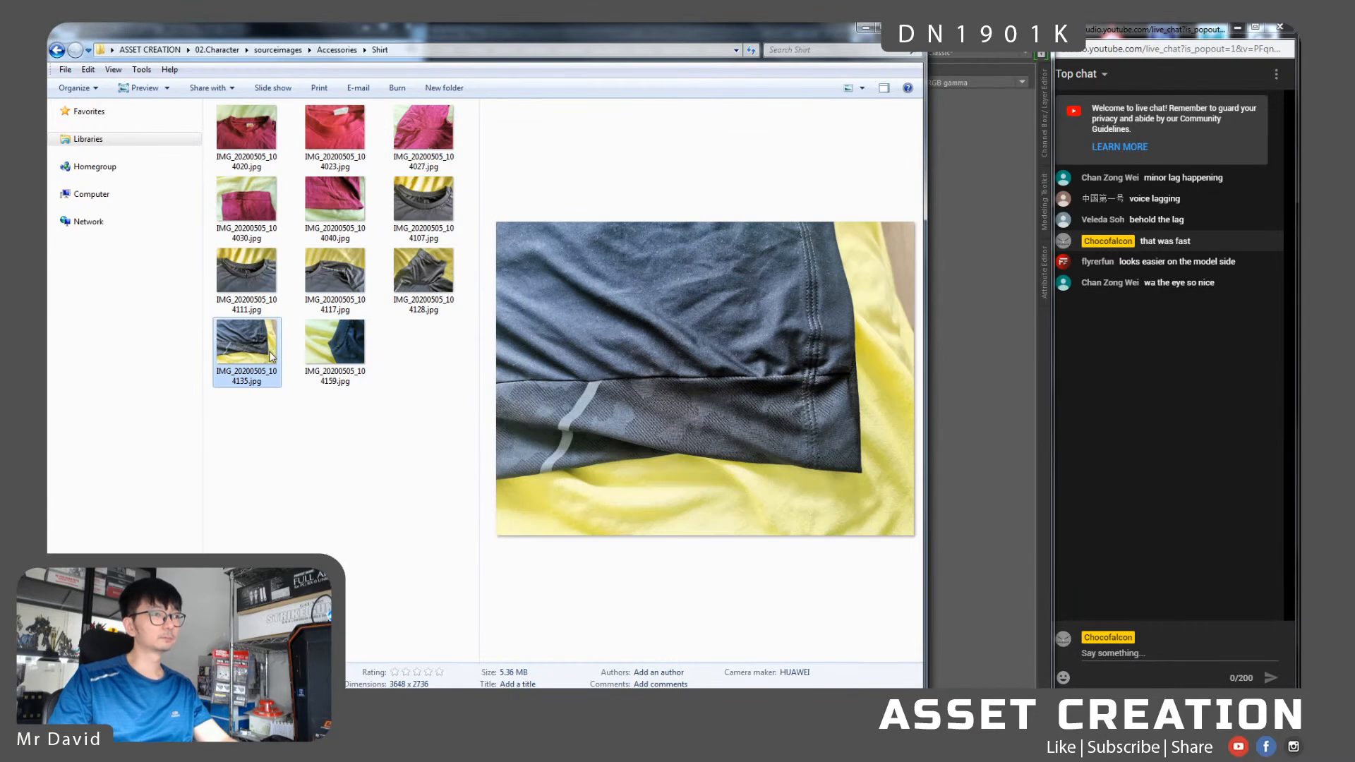
double_click(273, 355)
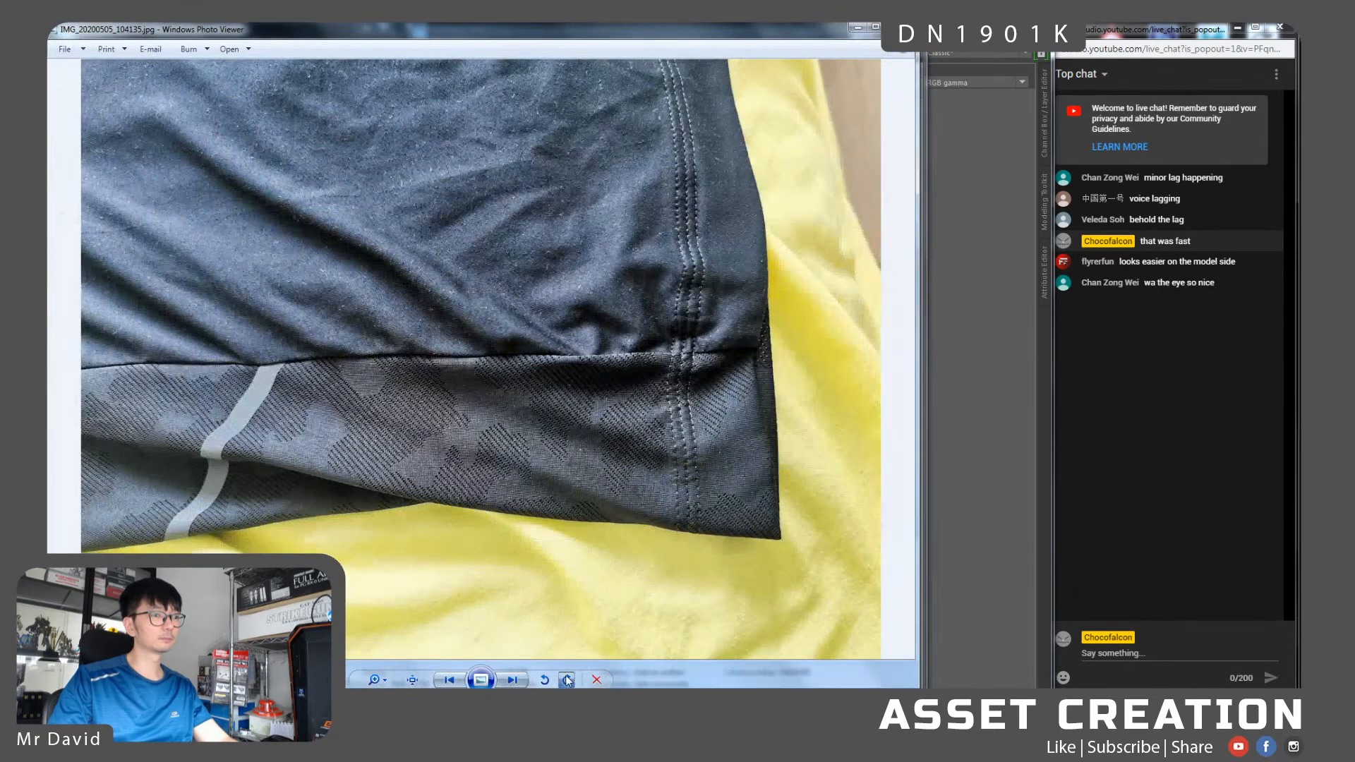
Rotate the hem photo clockwise and shrink its viewer window to fit below the collar photo
left_click(567, 680)
left_click_drag(837, 26, 757, 369)
left_click_drag(915, 451, 331, 455)
Open IMG_20200505_104128.jpg from the Shirt folder and rotate the sleeve photo clockwise
left_click(410, 276)
double_click(409, 277)
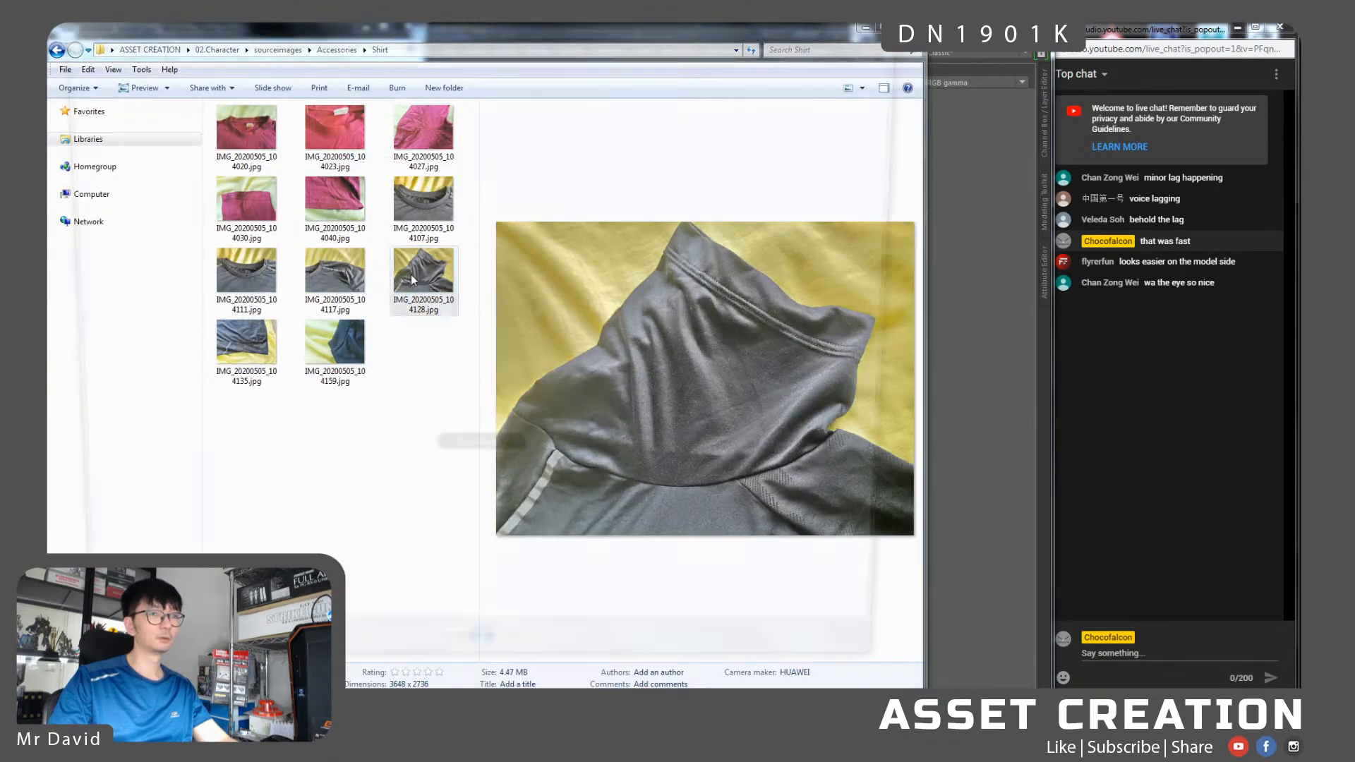
left_click(565, 680)
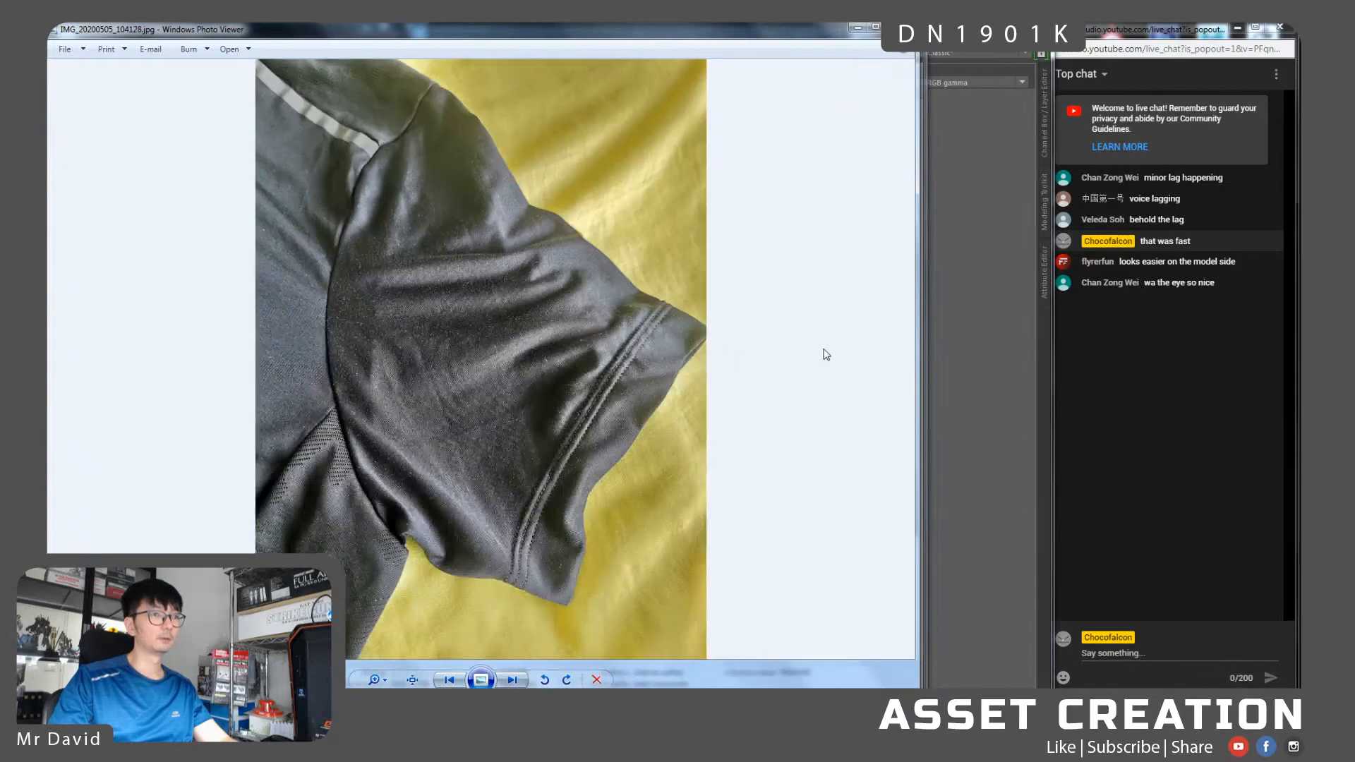
Shrink the sleeve photo's window and arrange it beside the hem photo, below the collar photo, leaving Maya uncovered
left_click_drag(773, 24, 705, 298)
left_click_drag(48, 296, 644, 346)
left_click(867, 32)
left_click_drag(766, 358, 326, 365)
left_click(181, 442)
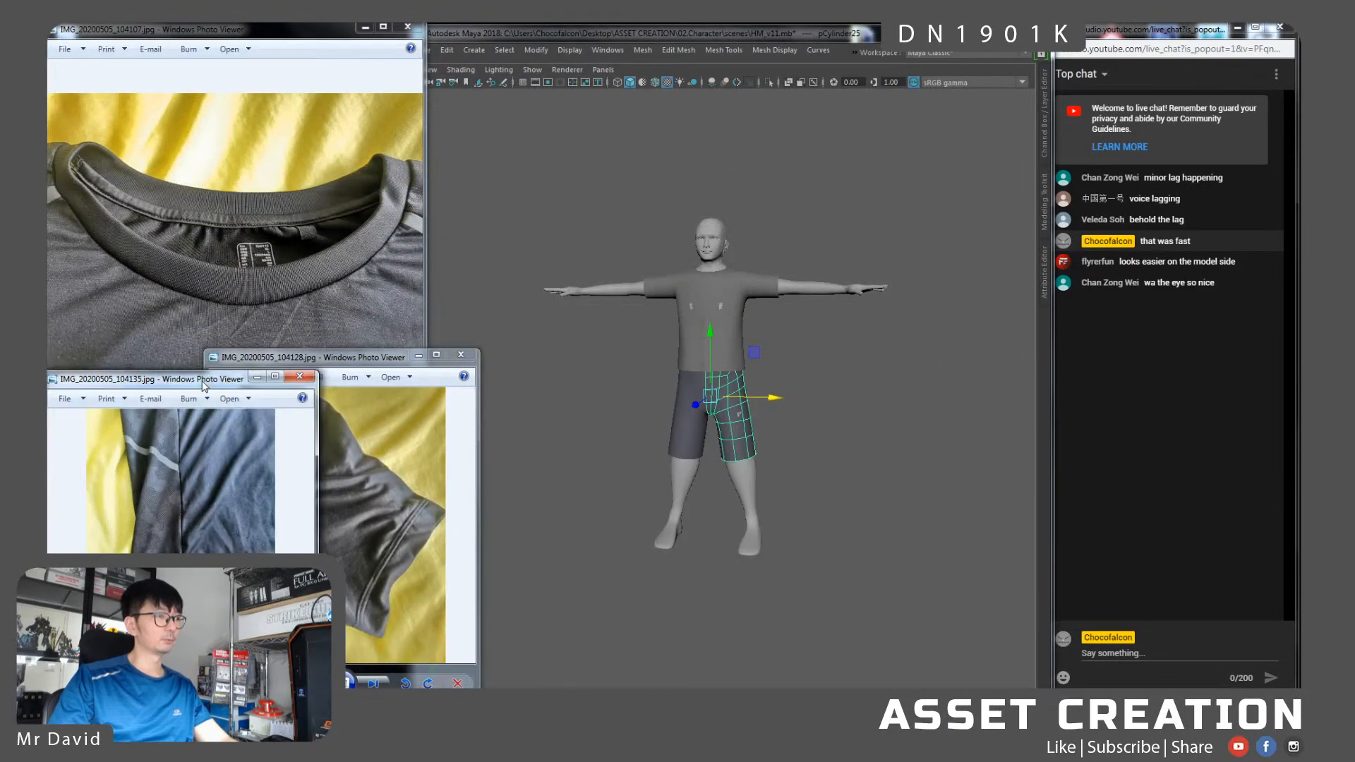
left_click_drag(203, 384, 133, 374)
left_click(313, 458)
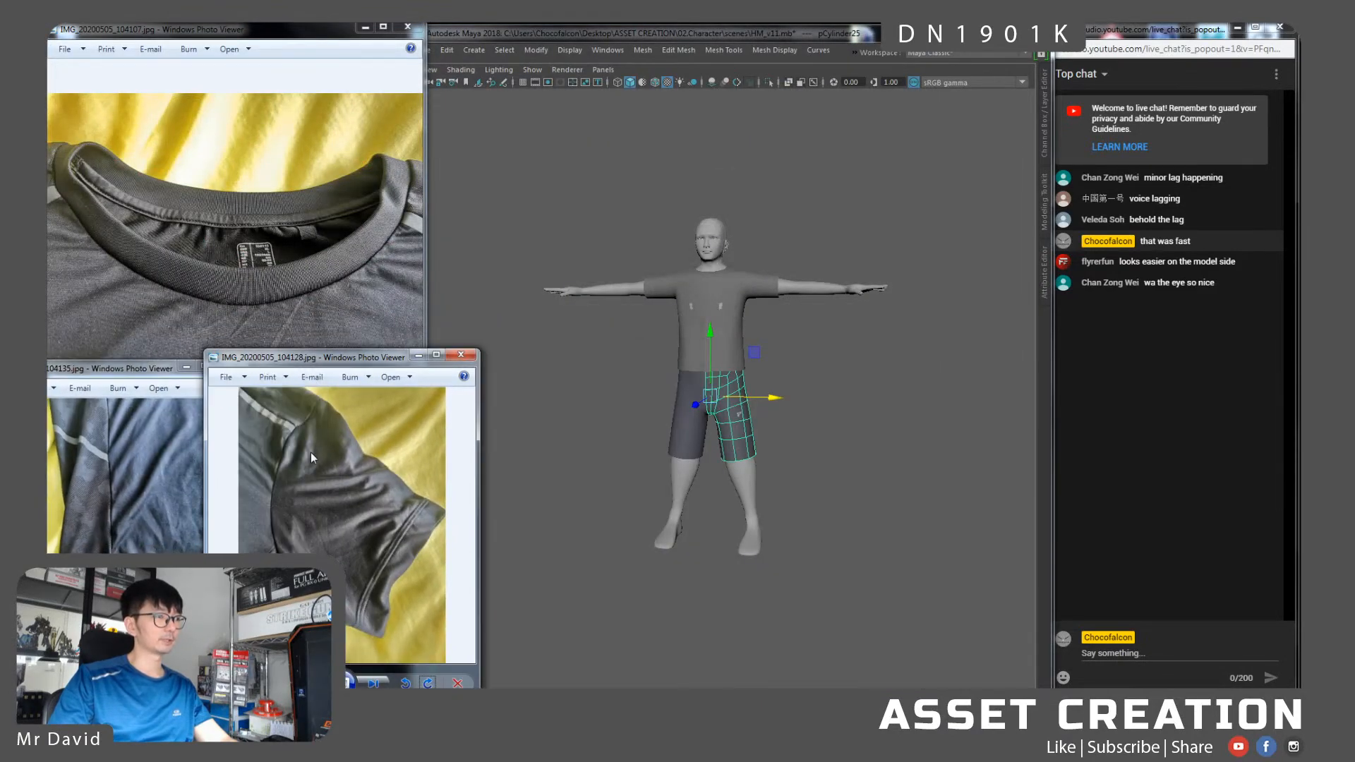
Switch back to Maya, select the shirt, and inspect its collar and shoulder area from the front
middle_click(802, 355)
left_click(726, 295)
middle_click_drag(732, 293, 718, 260, "alt")
right_click_drag(719, 260, 740, 383, "alt")
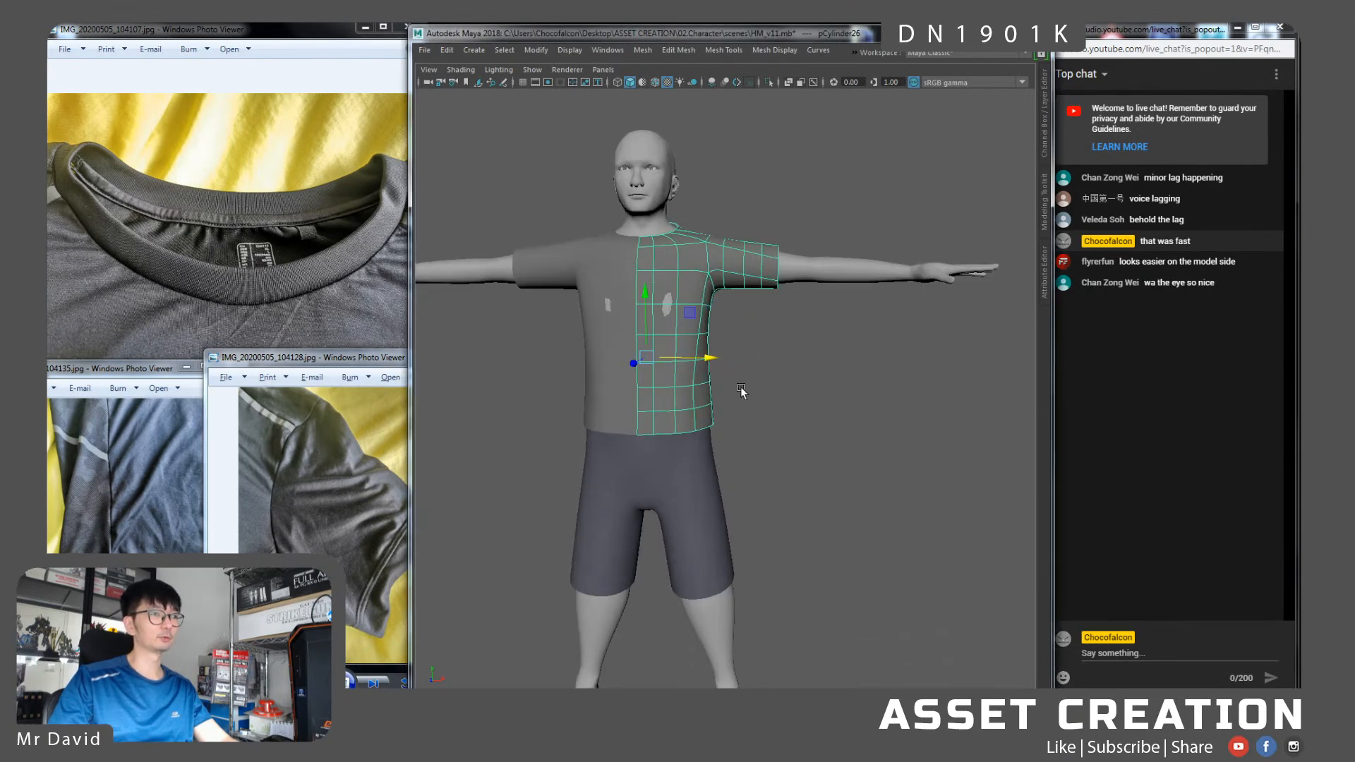
left_click_drag(695, 176, 688, 236, "alt")
middle_click_drag(688, 236, 729, 333, "alt")
scroll(730, 333, "up", 5)
scroll(645, 260, "up", 3)
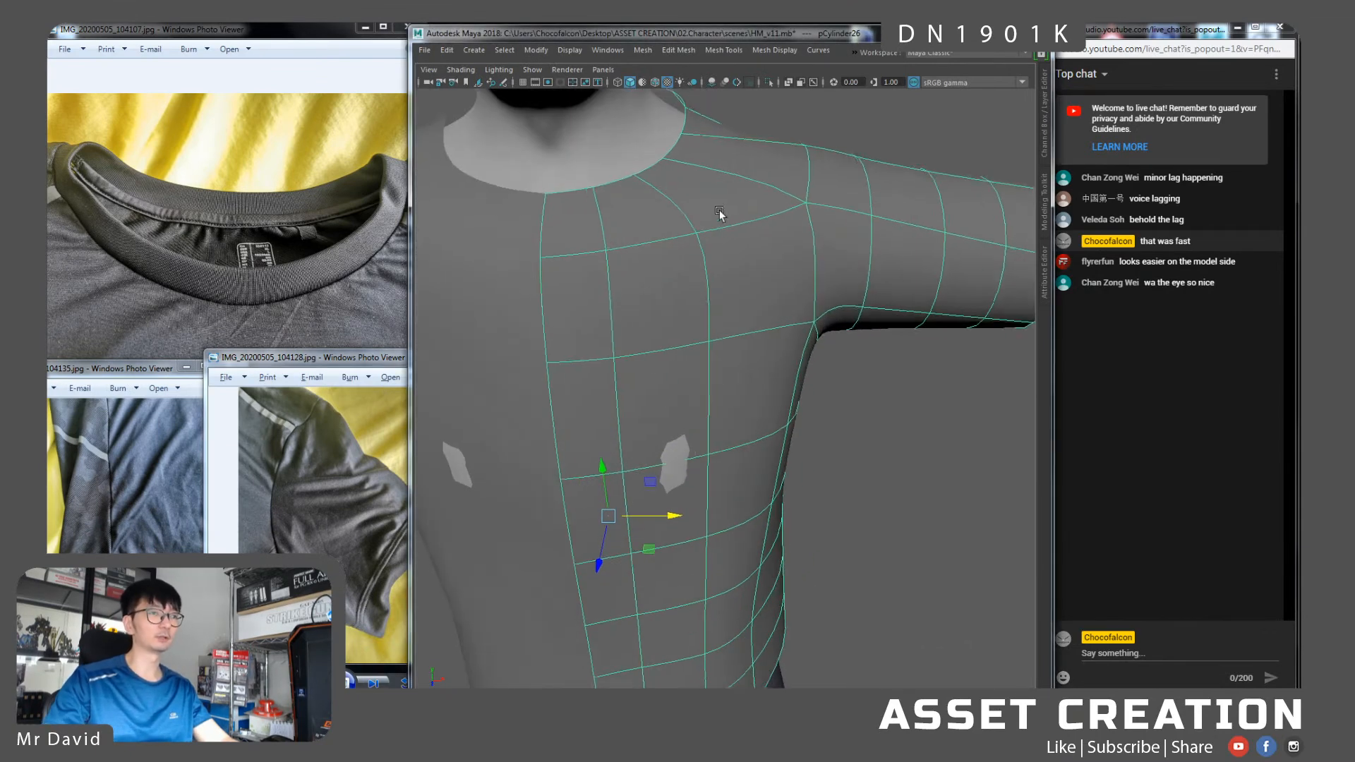
middle_click_drag(717, 175, 771, 424, "alt")
scroll(771, 423, "down", 2)
left_click_drag(772, 424, 726, 349, "alt")
left_click_drag(701, 396, 784, 342, "alt")
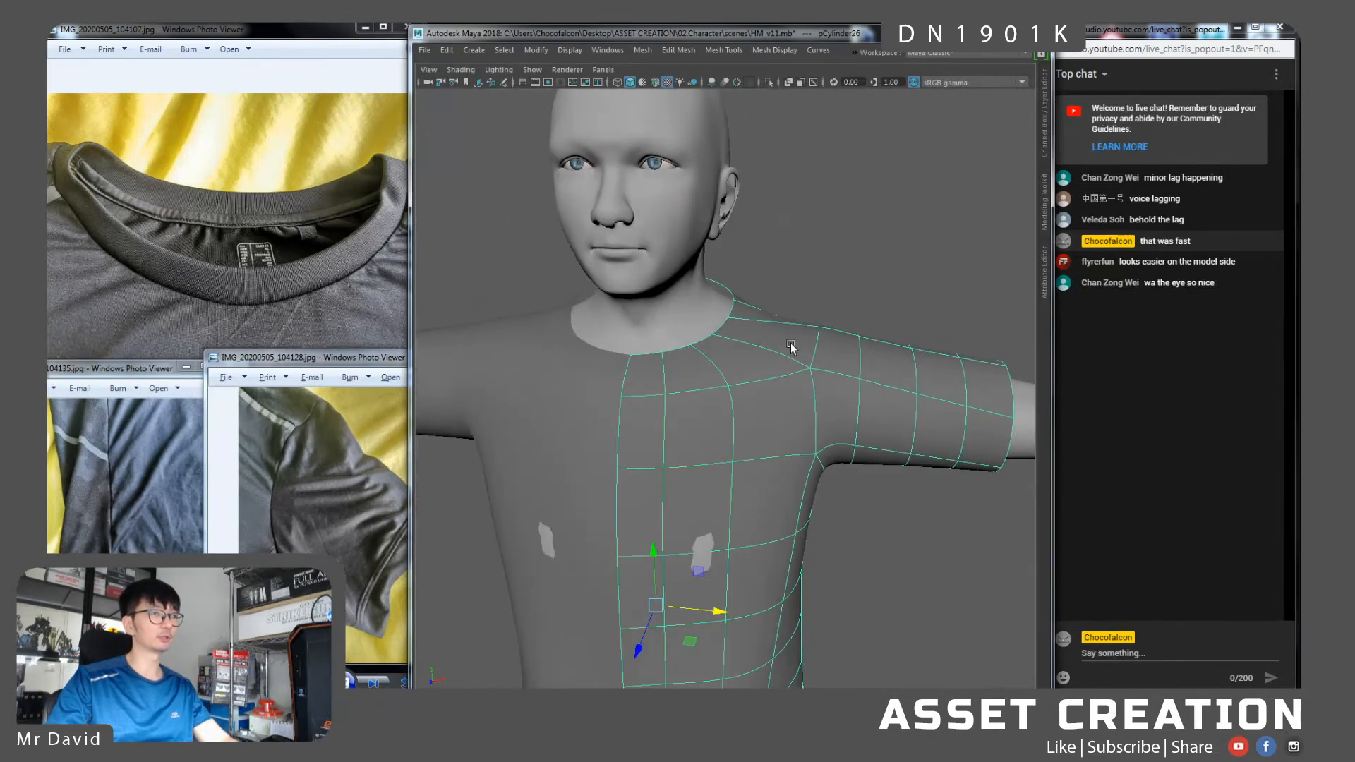
Insert an edge loop around the neckline across the radial edges running out from the shirt's collar
right_click_drag(794, 321, 792, 308)
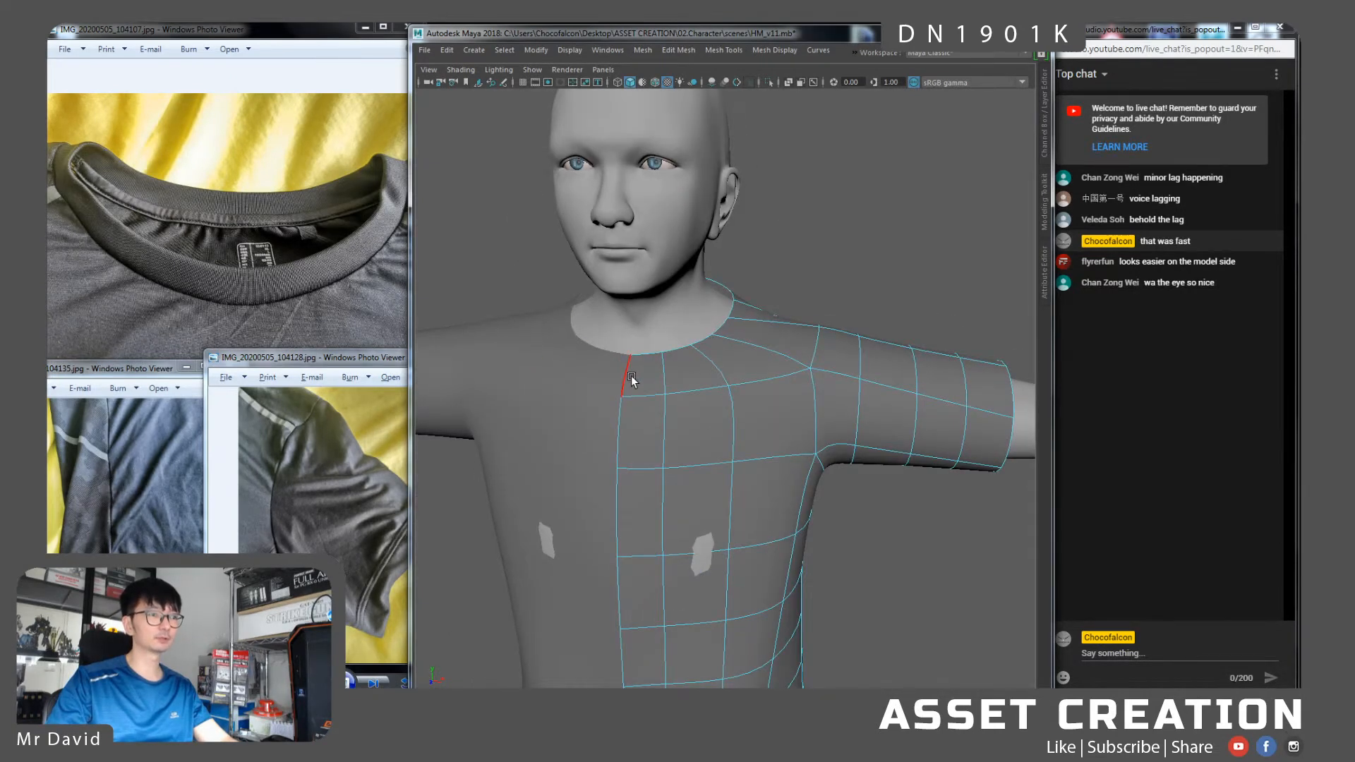
left_click(630, 376)
key("ctrl+e")
left_click(666, 371, "shift")
left_click(713, 363, "shift")
left_click(752, 352, "shift")
left_click(773, 330, "shift")
left_click_drag(857, 346, 566, 353, "alt")
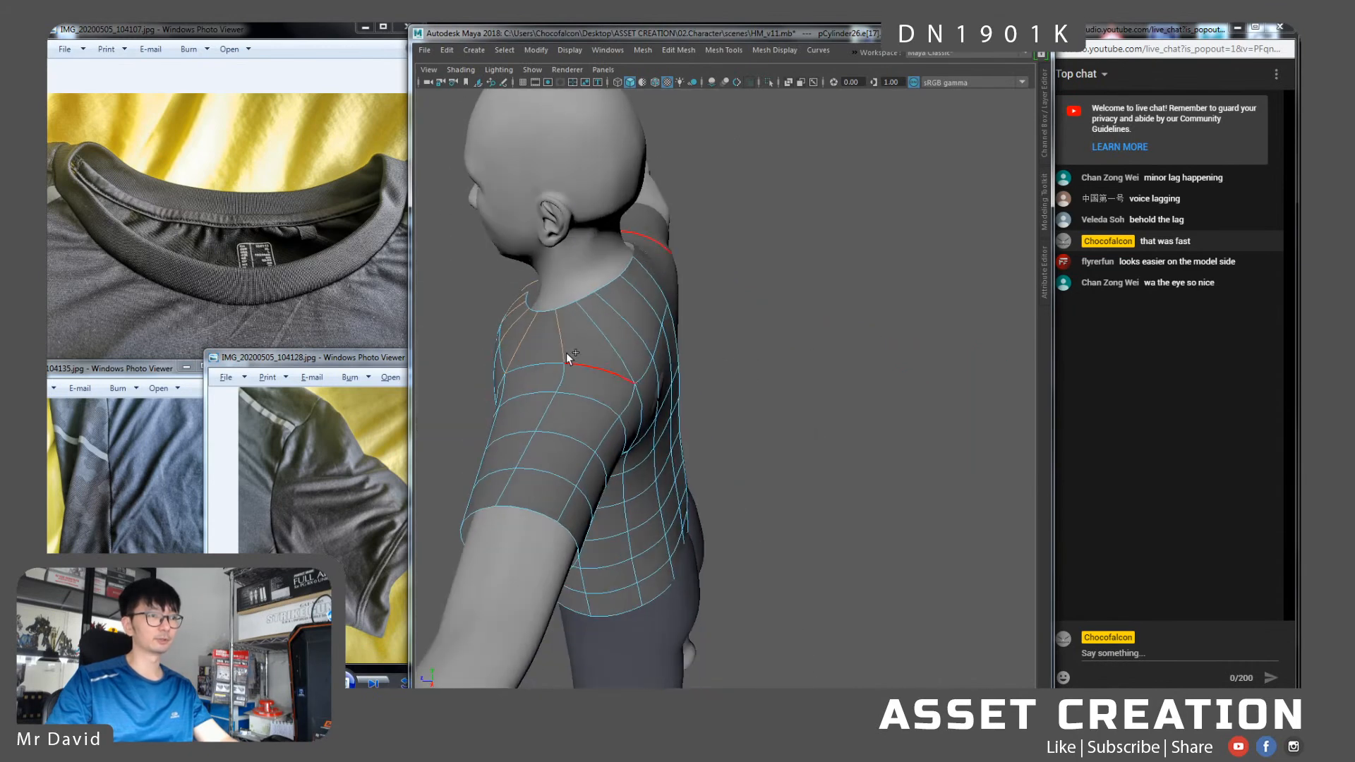
left_click_drag(616, 337, 733, 357, "alt")
right_click_drag(734, 356, 679, 371, "shift")
left_click_drag(679, 372, 635, 408, "alt")
left_click(635, 408)
Slide the vertices at the back of the neckline sideways to even out the edge spacing beside the spine
left_click_drag(782, 371, 791, 451, "alt")
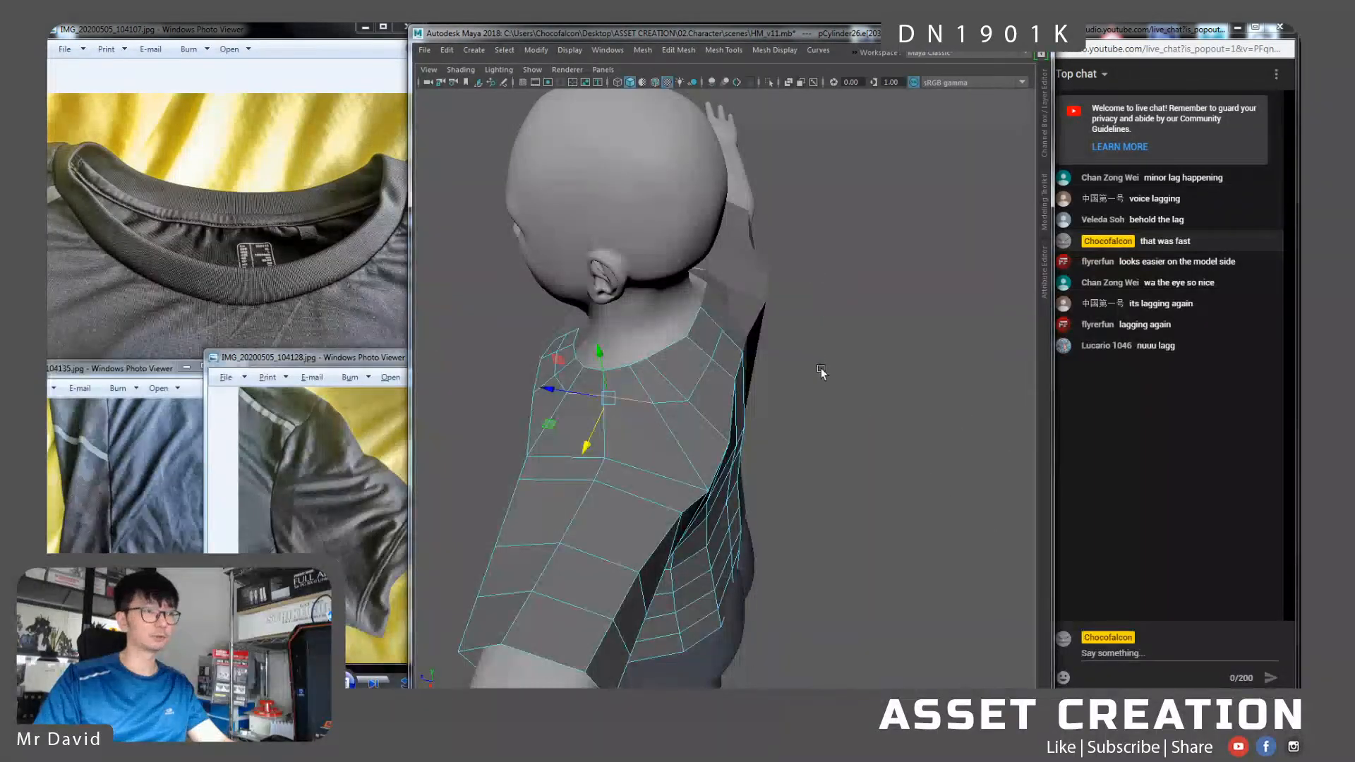
left_click_drag(820, 366, 646, 356, "alt")
left_click(675, 390)
right_click_drag(641, 340, 583, 316)
left_click(619, 319)
scroll(666, 345, "up", 2)
left_click_drag(638, 357, 599, 282, "alt")
left_click(649, 272)
left_click_drag(712, 347, 687, 337, "alt")
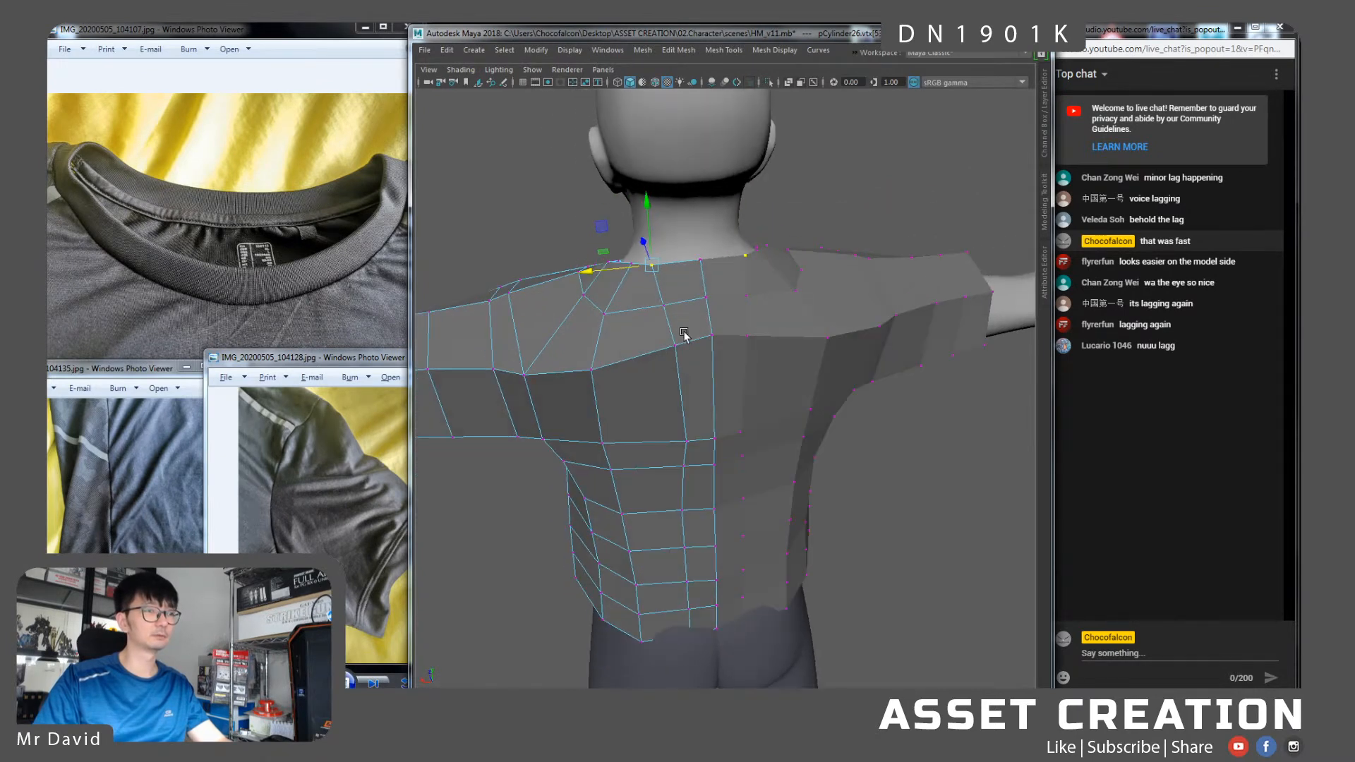
left_click(664, 305, "shift")
left_click_drag(621, 289, 703, 291, "ctrl+shift")
Slide the upper back vertices along the shoulder blade and beside the spine to straighten their vertical edge columns
left_click(606, 313)
left_click(595, 372, "shift")
left_click_drag(565, 346, 745, 385, "ctrl+shift")
left_click(675, 307)
double_click(686, 441, "shift")
key("r")
key("ctrl+z")
left_click_drag(642, 385, 635, 385, "ctrl+shift")
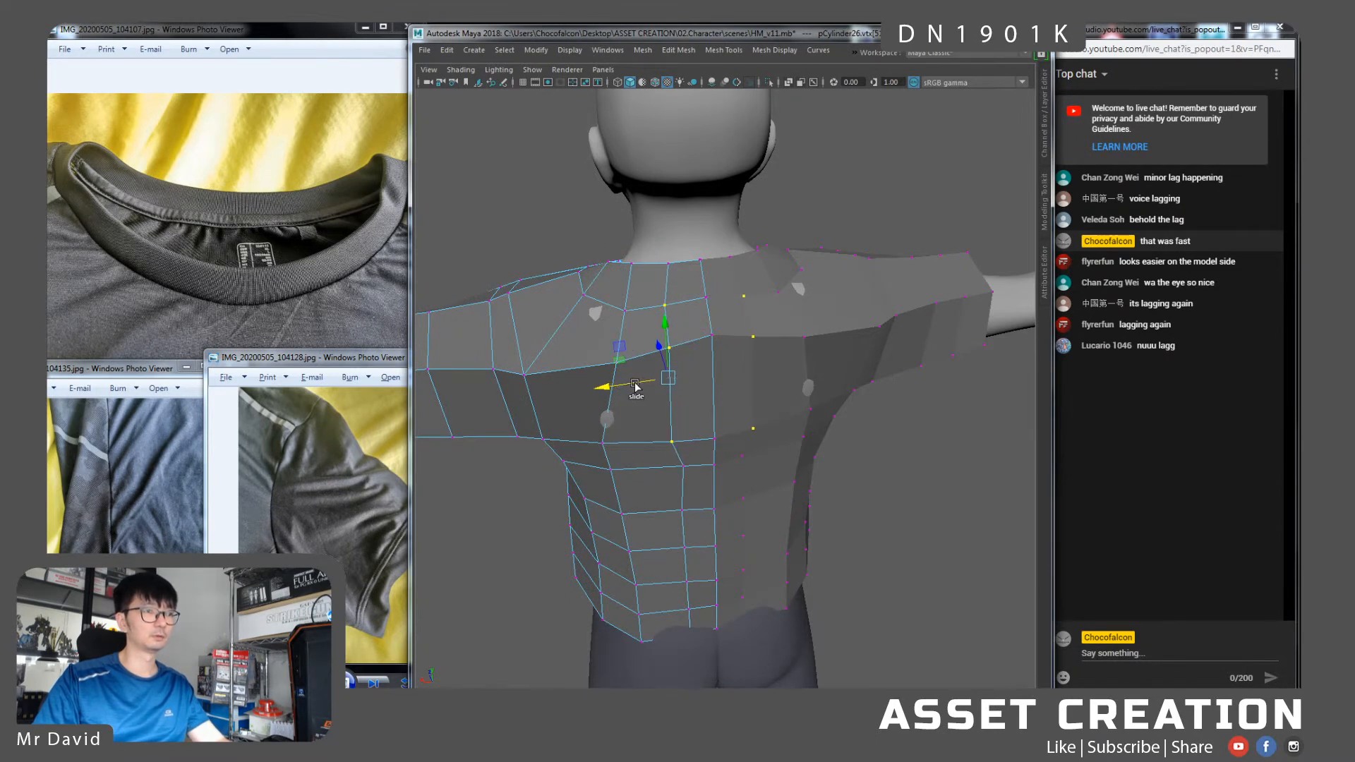
Slide the lower back vertices down to the hem in line with the straightened column, and adjust the vertex below the armpit
left_click(684, 463)
double_click(689, 579, "shift")
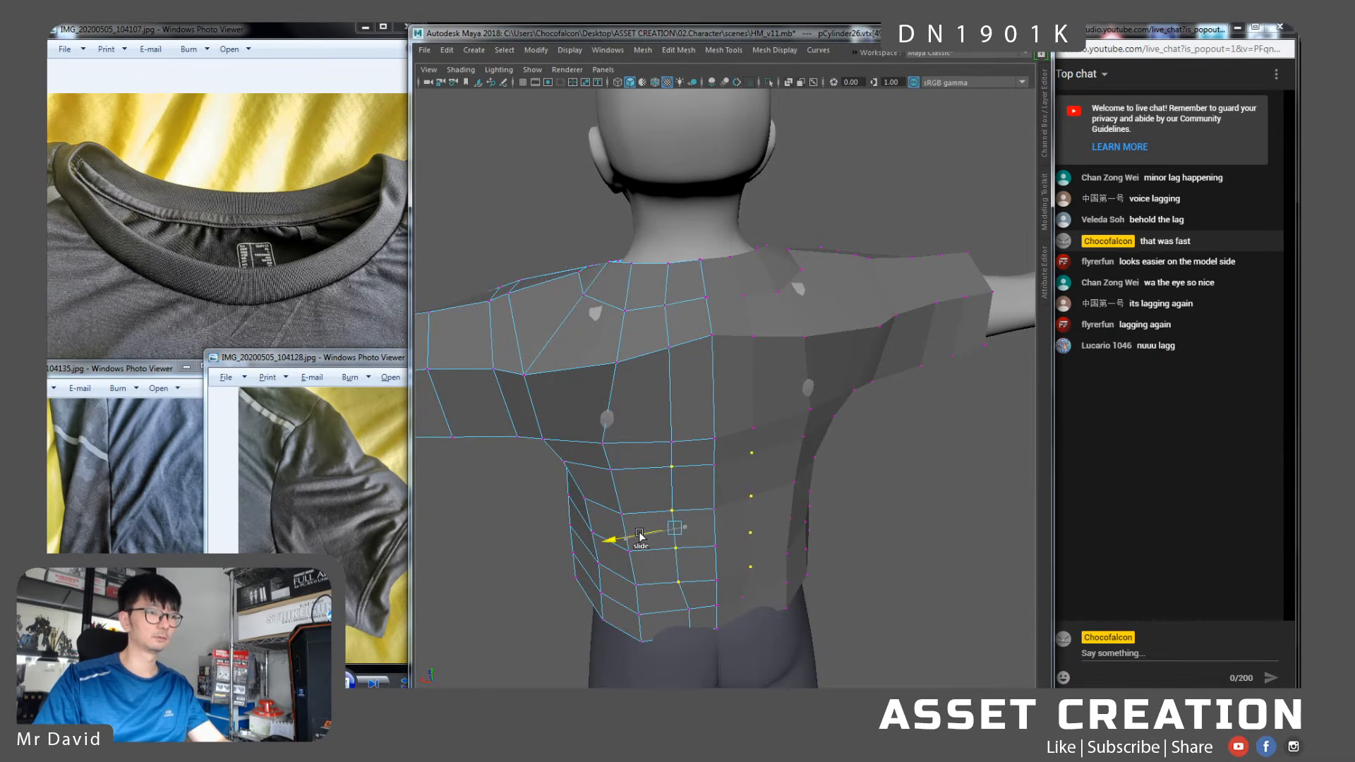
left_click(688, 608)
left_click(690, 636, "shift")
middle_click_drag(664, 630, 656, 630, "shift")
left_click(606, 457)
left_click_drag(570, 445, 584, 450, "ctrl+shift")
left_click_drag(562, 329, 840, 365, "alt")
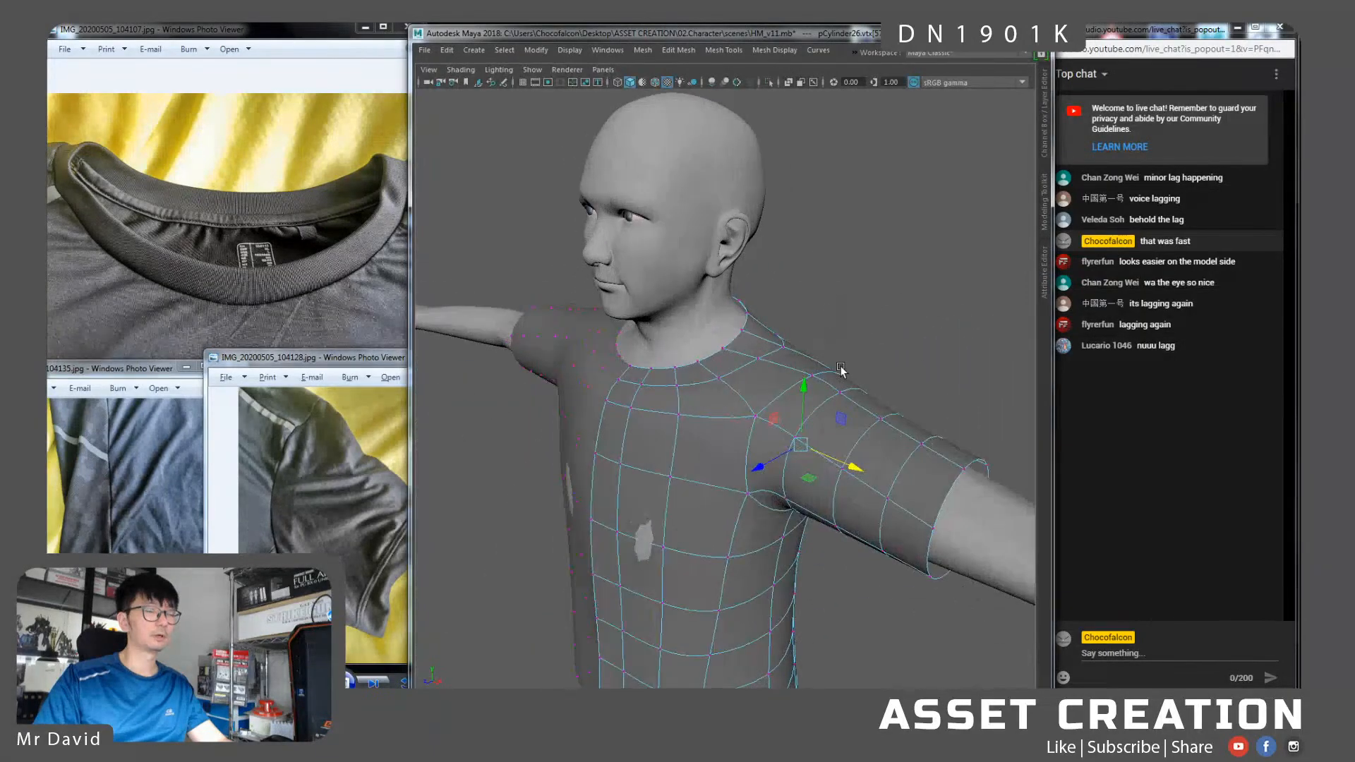
Examine the smoothed shirt's collar, shoulder and armhole from the front, with both halves selected
left_click_drag(599, 355, 743, 354, "alt")
middle_click_drag(744, 354, 730, 369, "alt")
right_click_drag(730, 368, 741, 405, "alt")
right_click_drag(803, 376, 768, 403)
left_click_drag(767, 404, 819, 444, "alt")
middle_click_drag(774, 324, 713, 386, "alt")
scroll(712, 387, "up", 5)
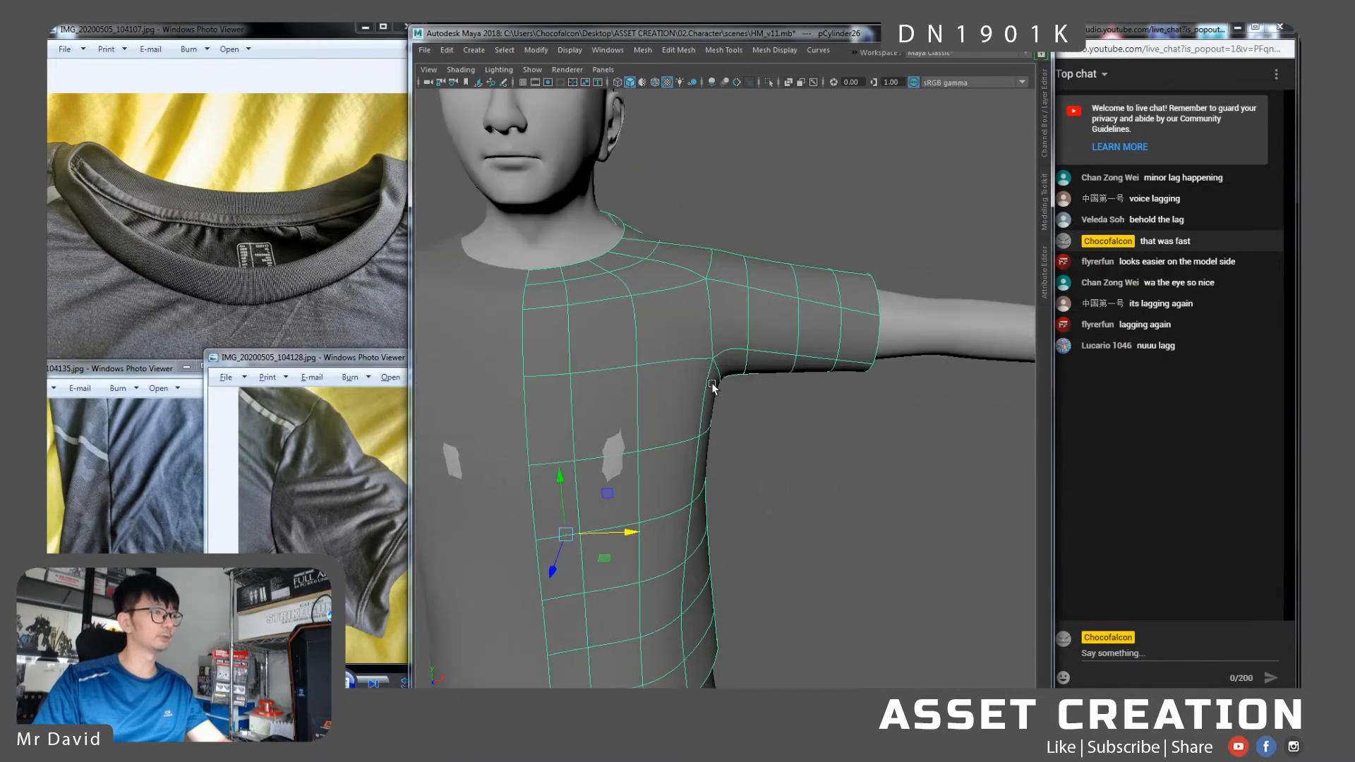
scroll(712, 385, "down", 3)
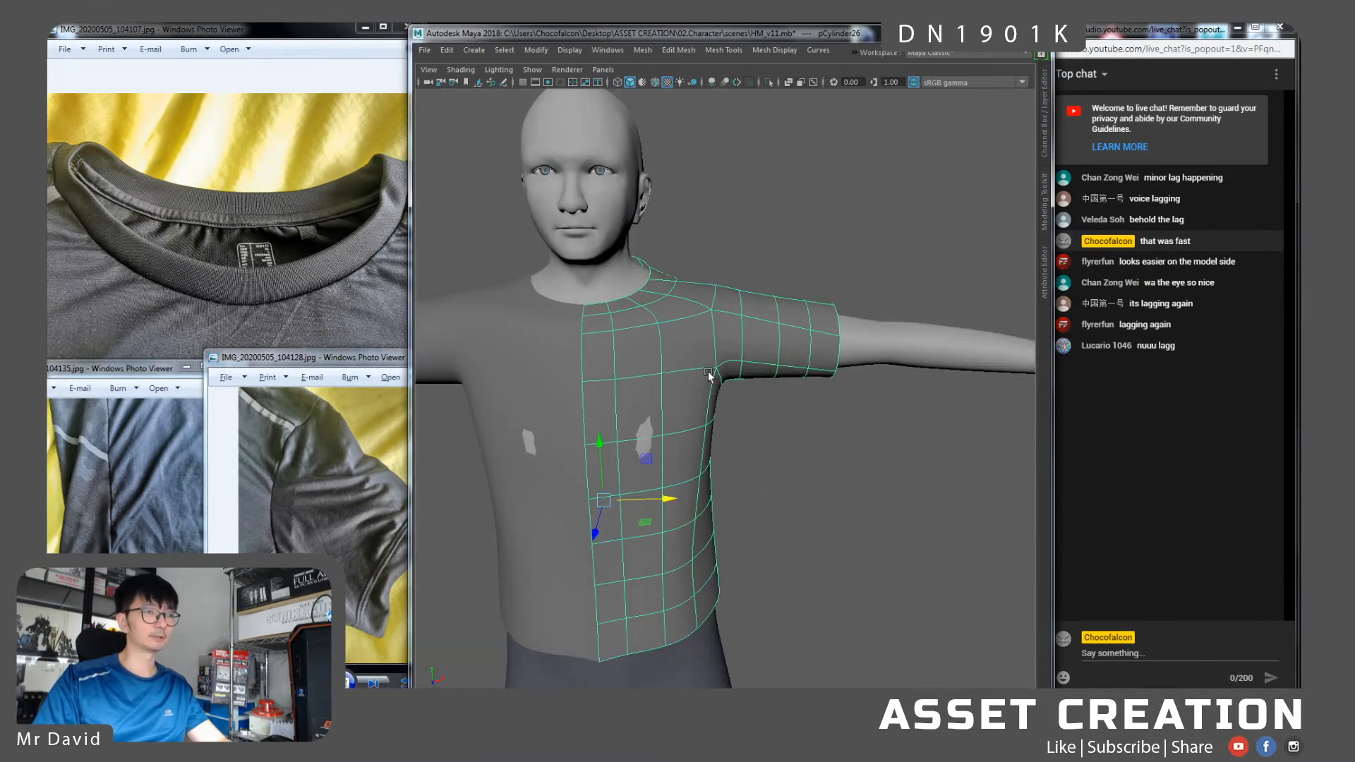
scroll(721, 306, "up", 2)
left_click_drag(721, 306, 683, 305, "alt")
middle_click_drag(683, 305, 675, 312, "alt")
scroll(620, 324, "up", 2)
left_click_drag(619, 324, 638, 324, "alt")
left_click(518, 316)
left_click(615, 330, "shift")
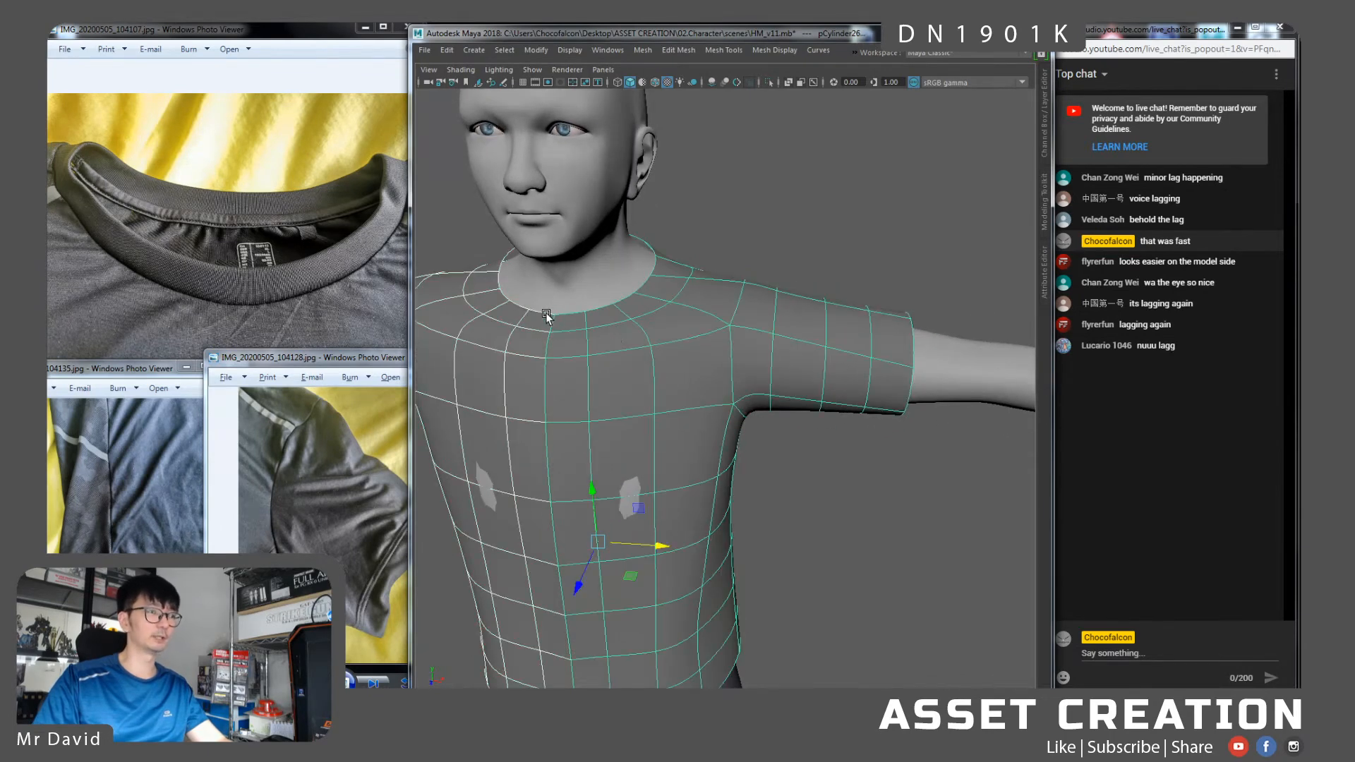
Select the edge loop around the armhole and bevel it with Fraction 0.1 and 2 segments
right_click_drag(779, 331, 737, 310, "shift")
left_click(737, 311)
scroll(741, 307, "up", 5)
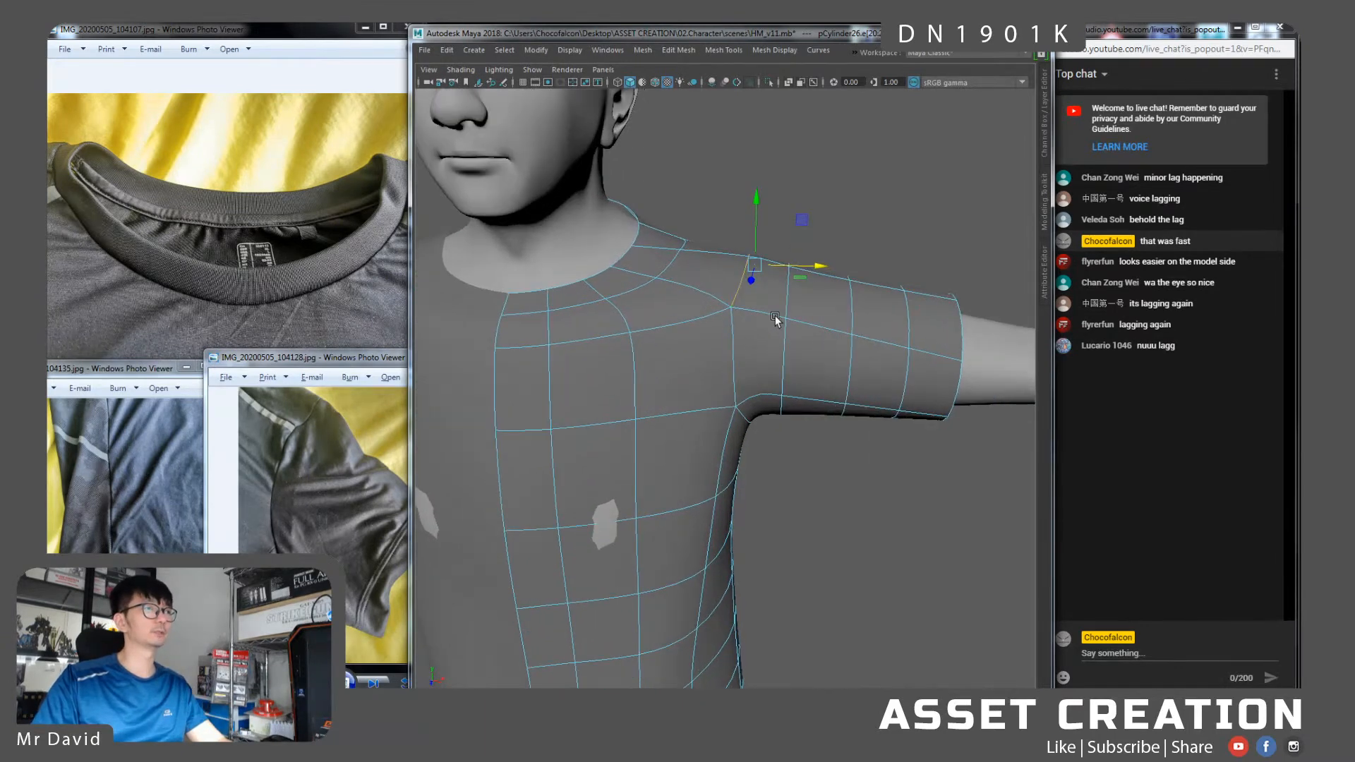
left_click(720, 366, "shift")
left_click(738, 426, "shift")
left_click_drag(738, 425, 680, 414, "alt")
left_click(680, 414, "shift")
left_click_drag(720, 355, 803, 388, "alt")
right_click(756, 335, "shift")
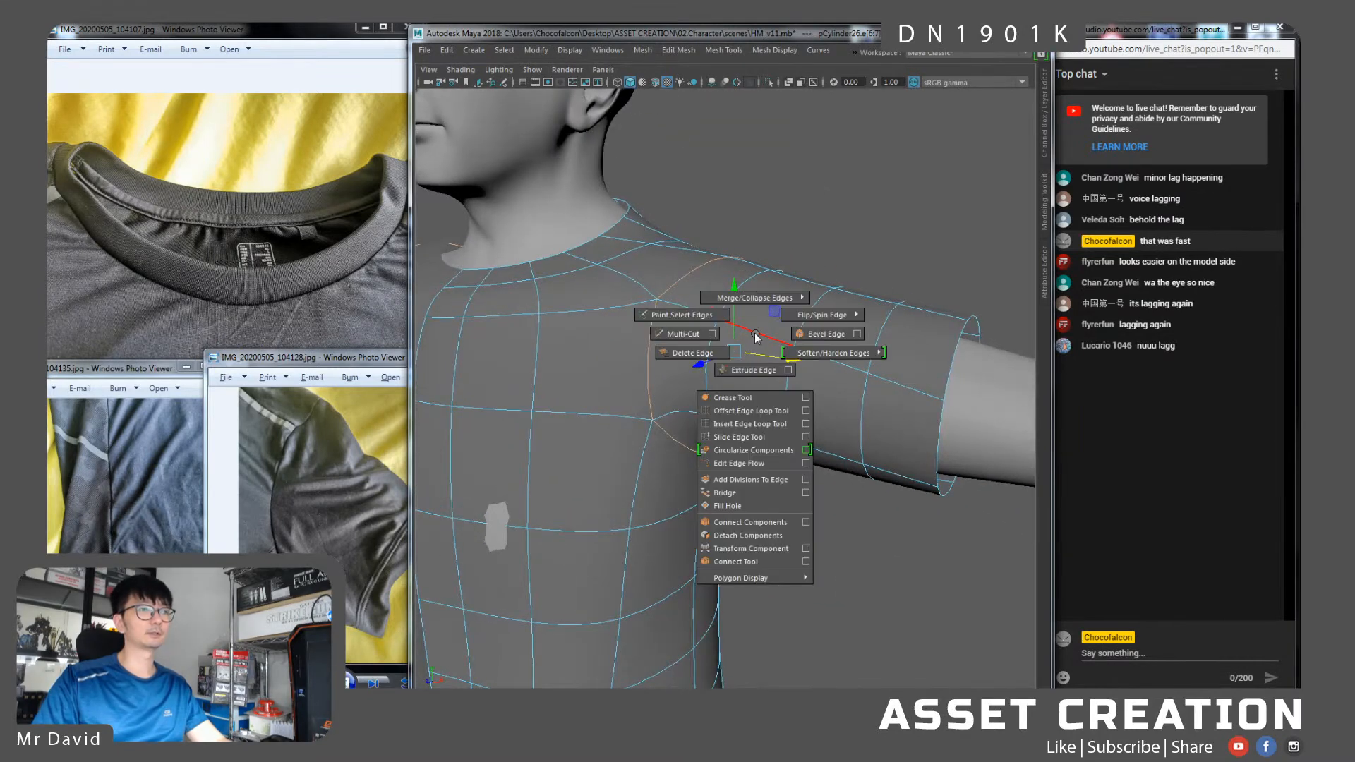
left_click(824, 334)
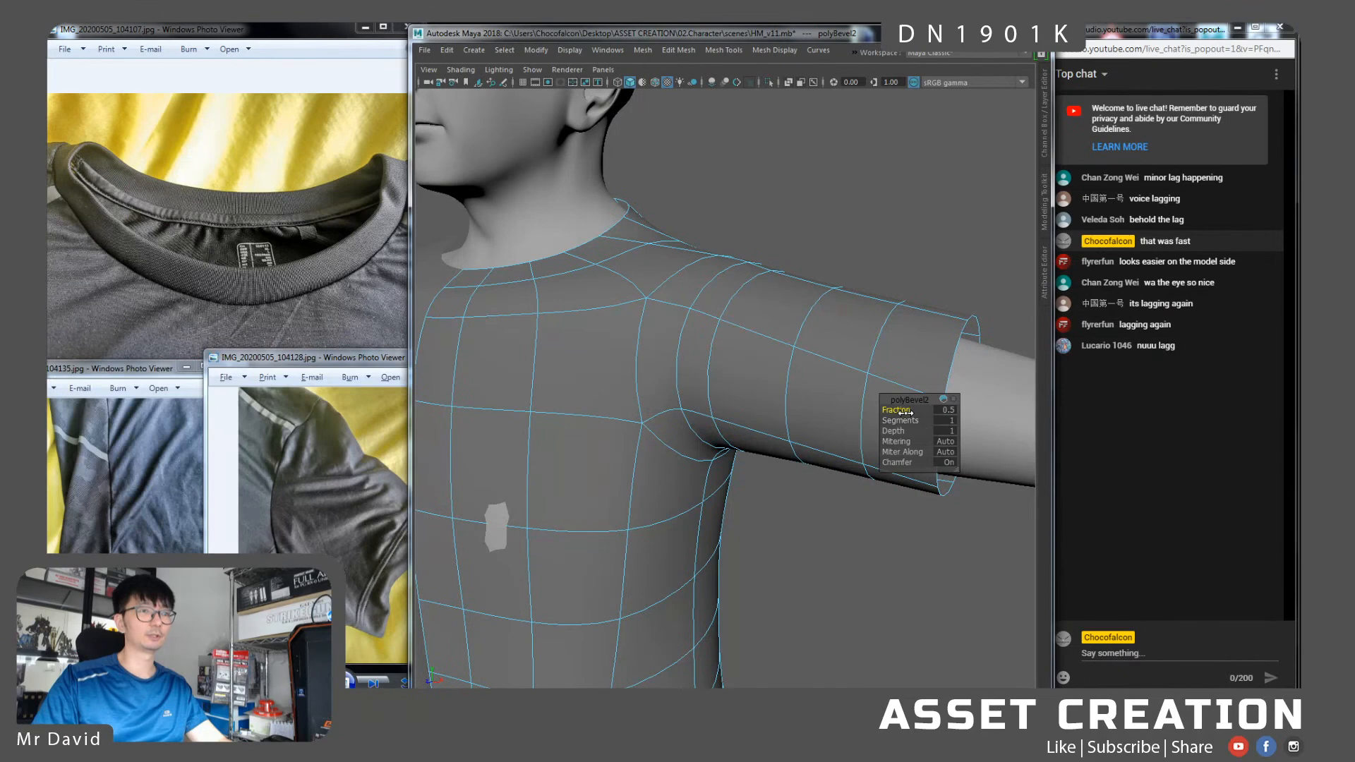
left_click_drag(898, 410, 899, 410)
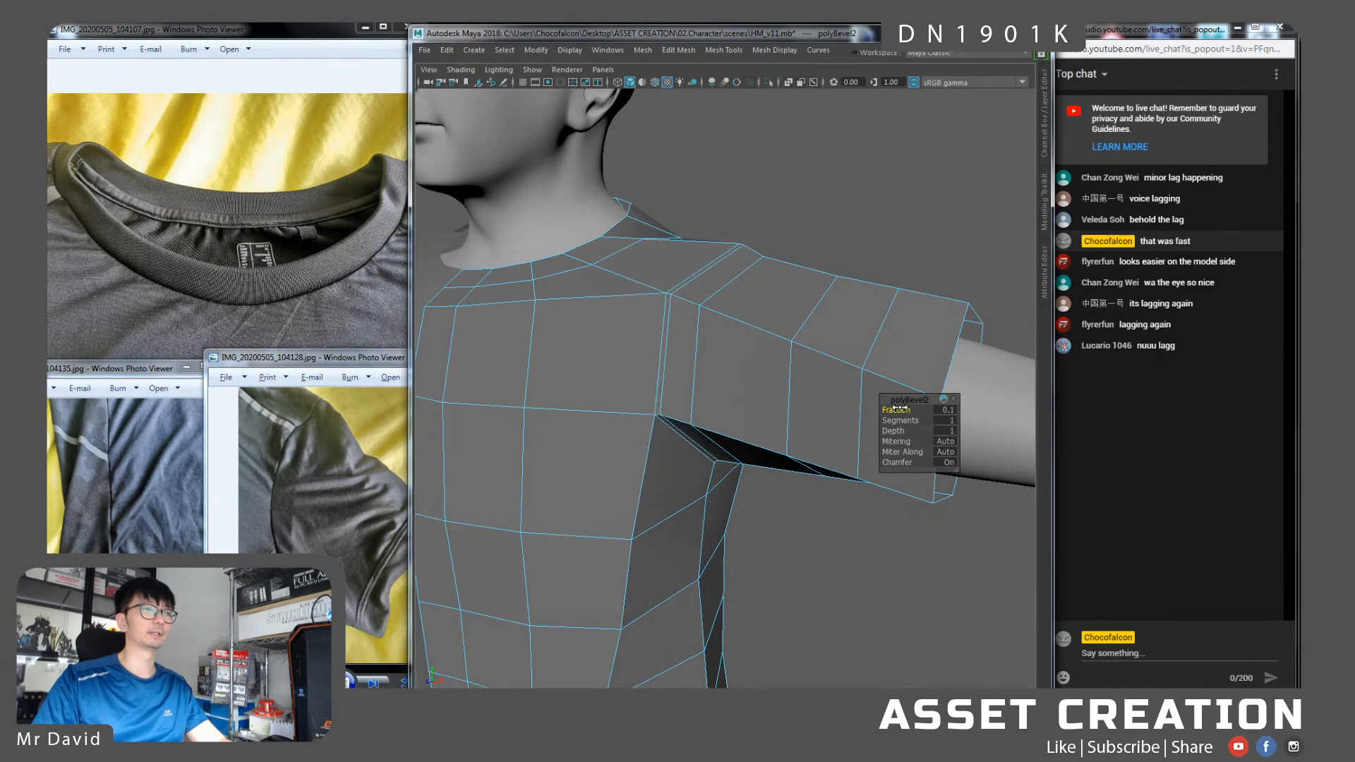
scroll(827, 412, "up", 10)
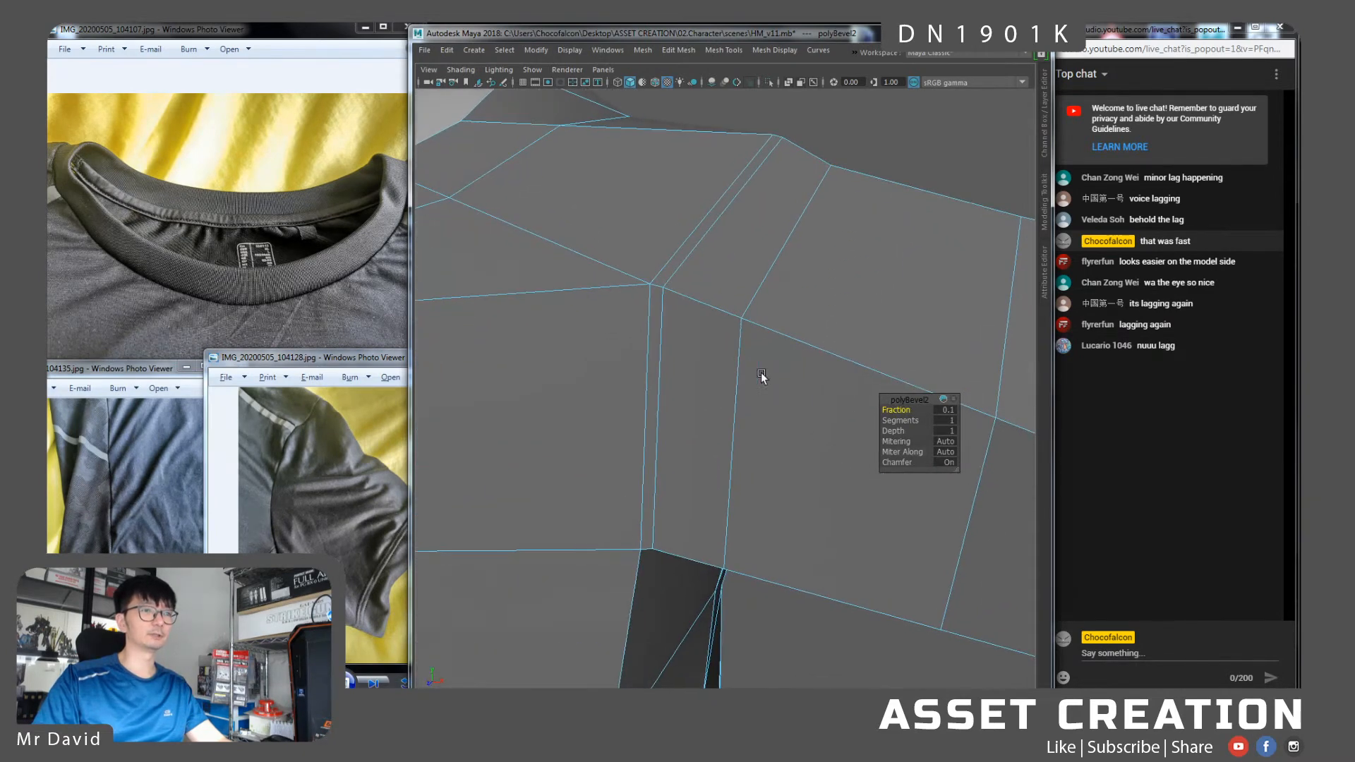
left_click_drag(896, 421, 905, 422)
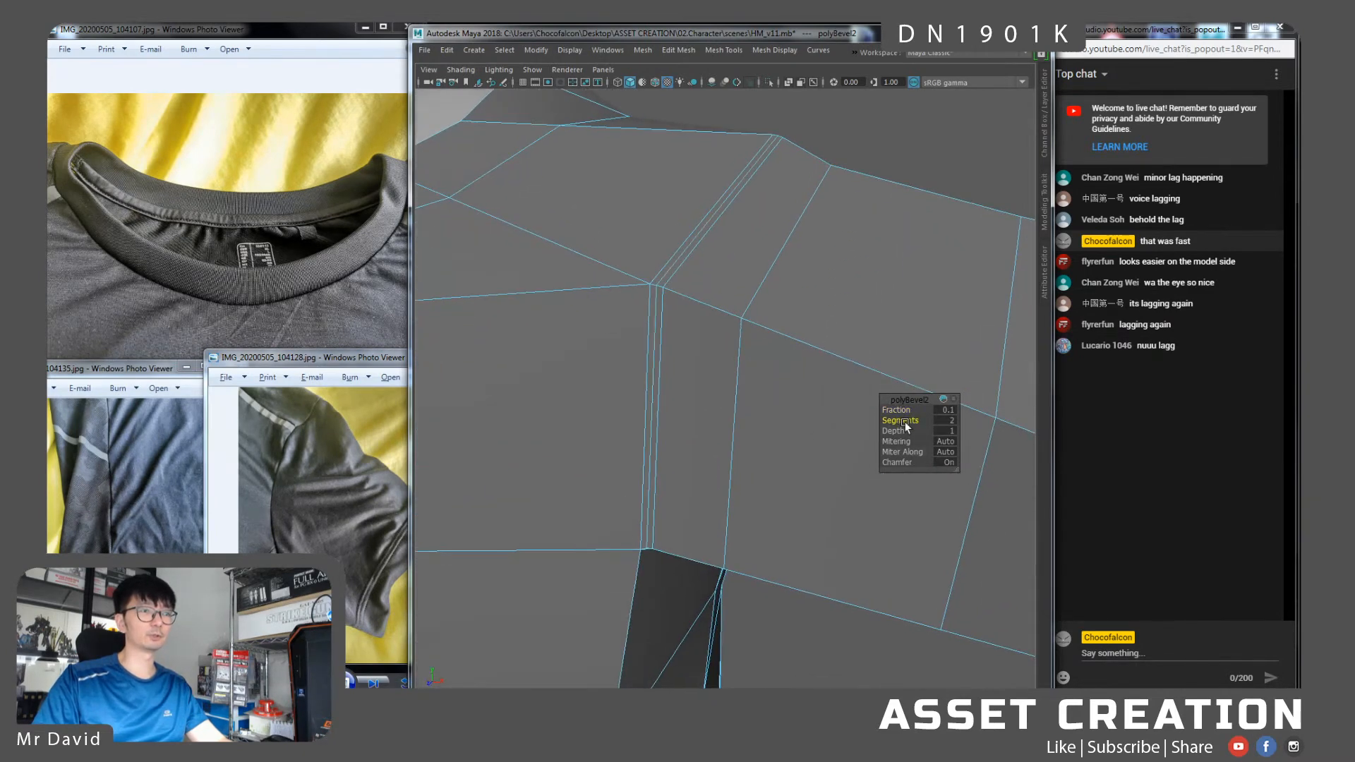
Scale the middle edge loop of the armhole bevel slightly inward to form a sleeve seam groove, and check it smoothed
double_click(683, 248)
key("r")
scroll(726, 329, "down", 6)
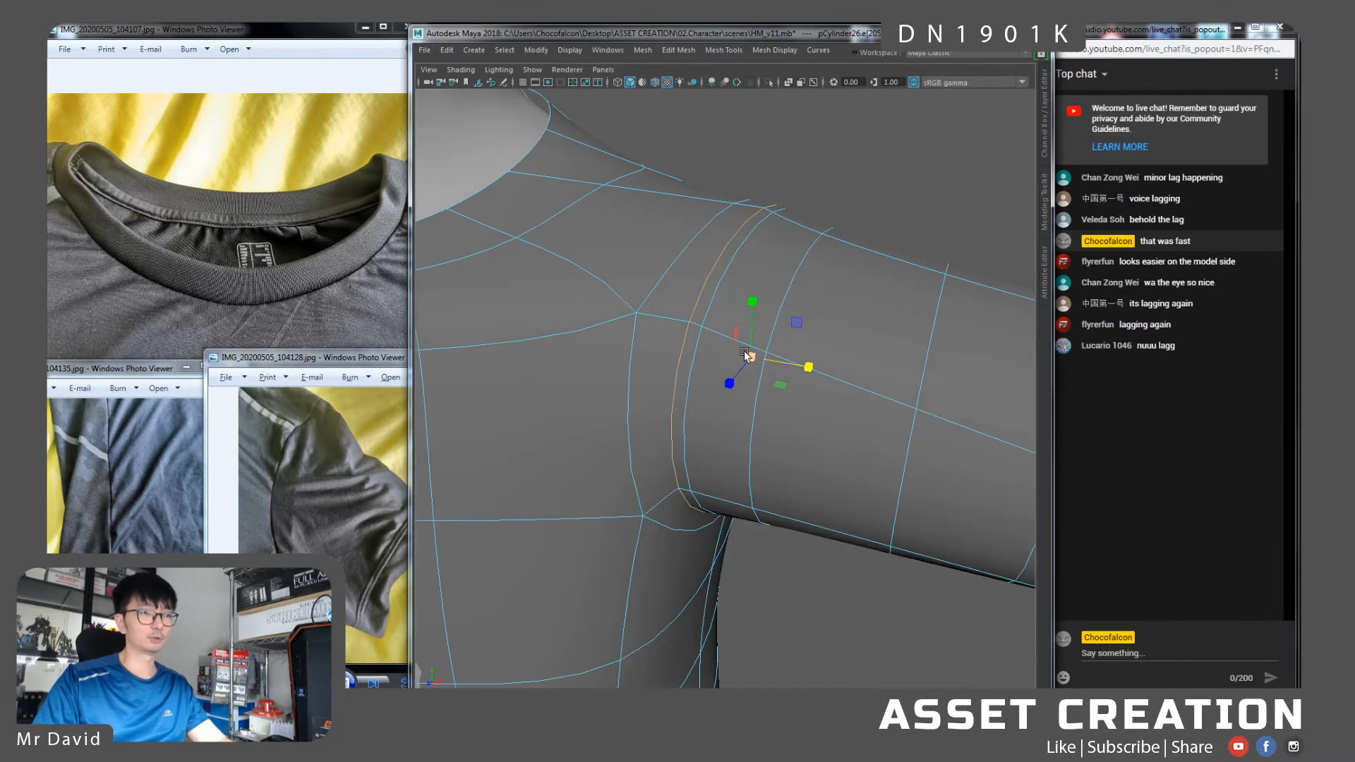
left_click_drag(752, 357, 736, 353)
key("1")
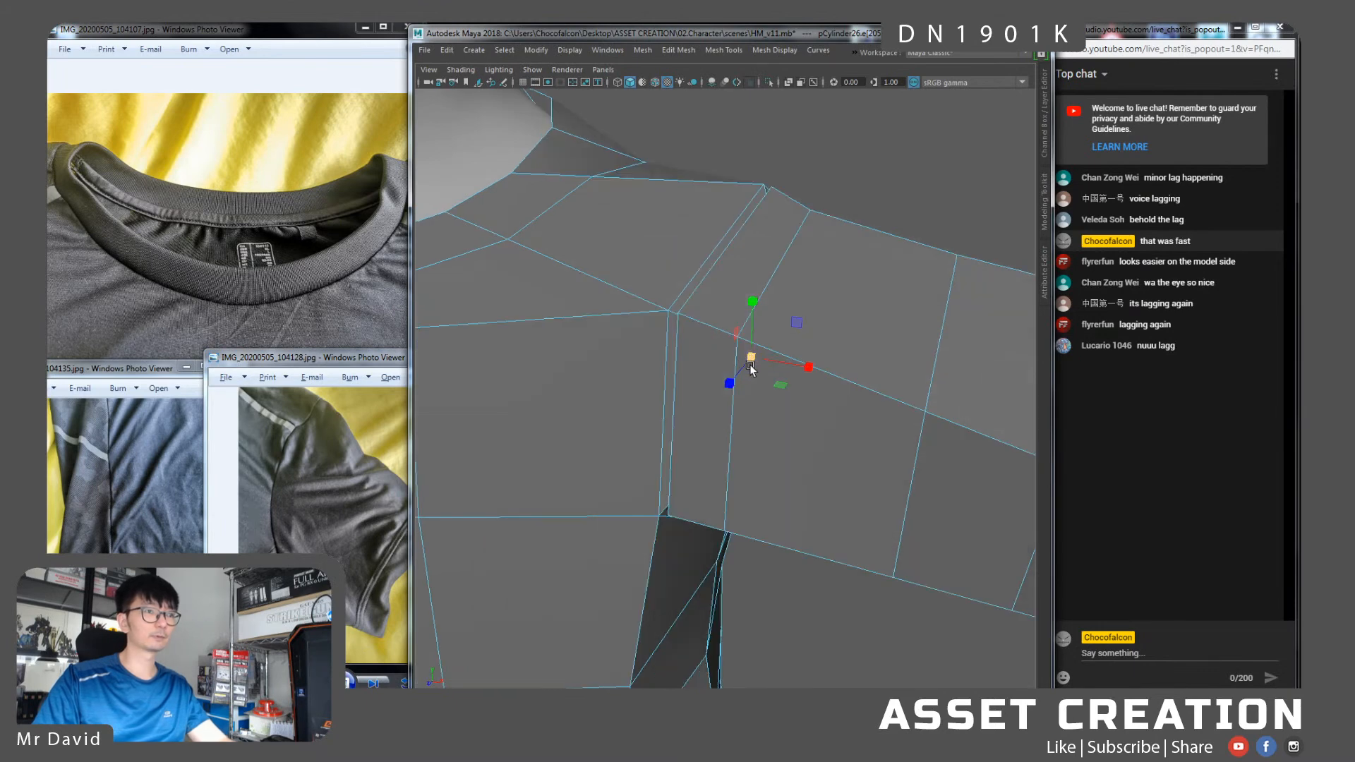
left_click_drag(661, 329, 775, 359, "alt")
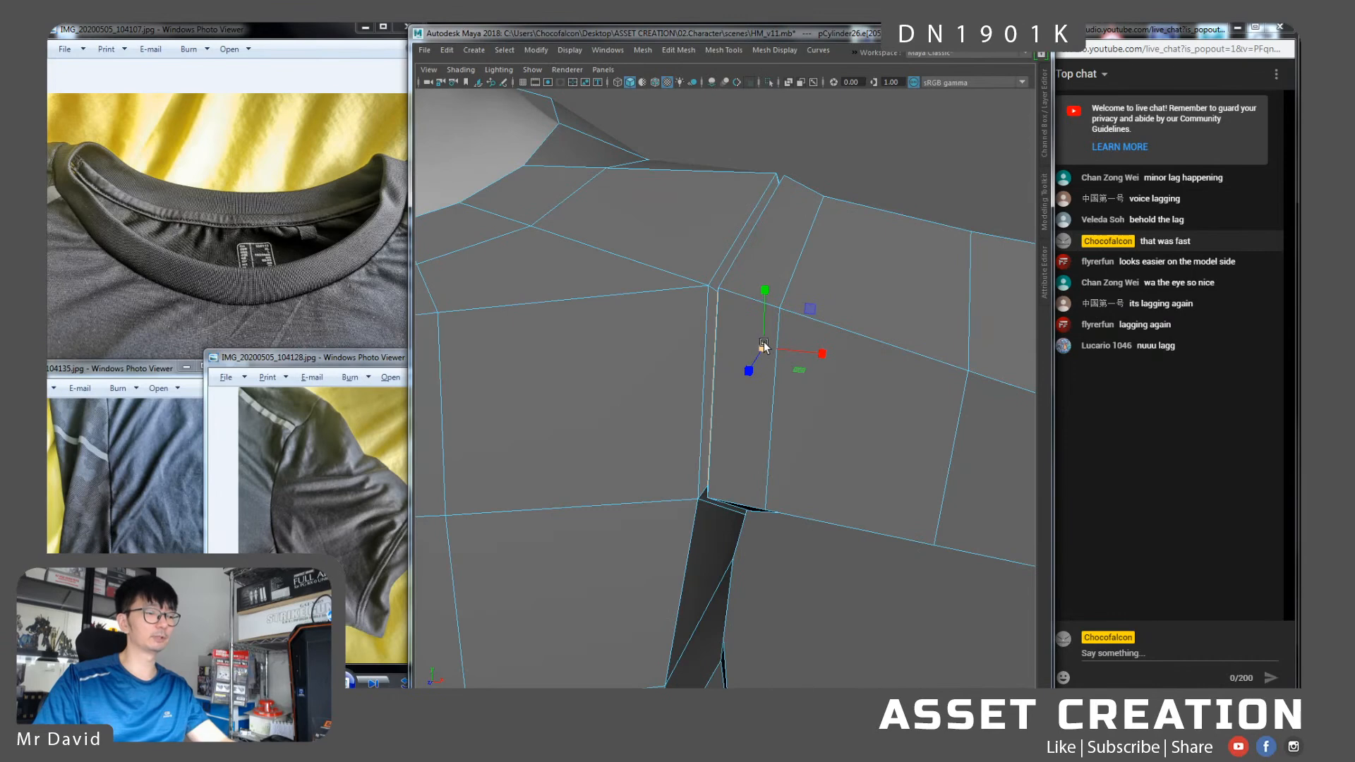
key("3")
right_click_drag(782, 283, 807, 274)
left_click_drag(827, 189, 810, 341, "alt")
right_click_drag(810, 342, 709, 415, "alt")
left_click_drag(709, 415, 748, 362, "alt")
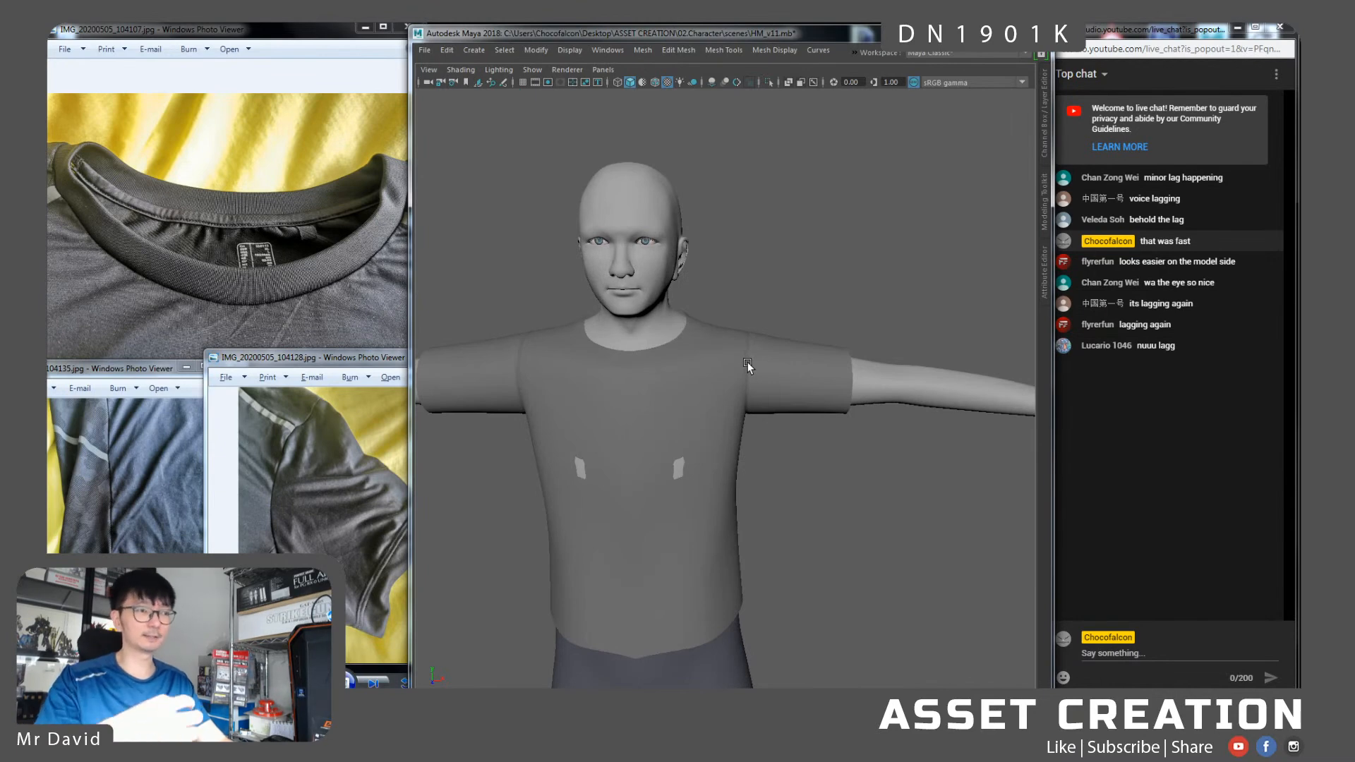
scroll(748, 362, "up", 3)
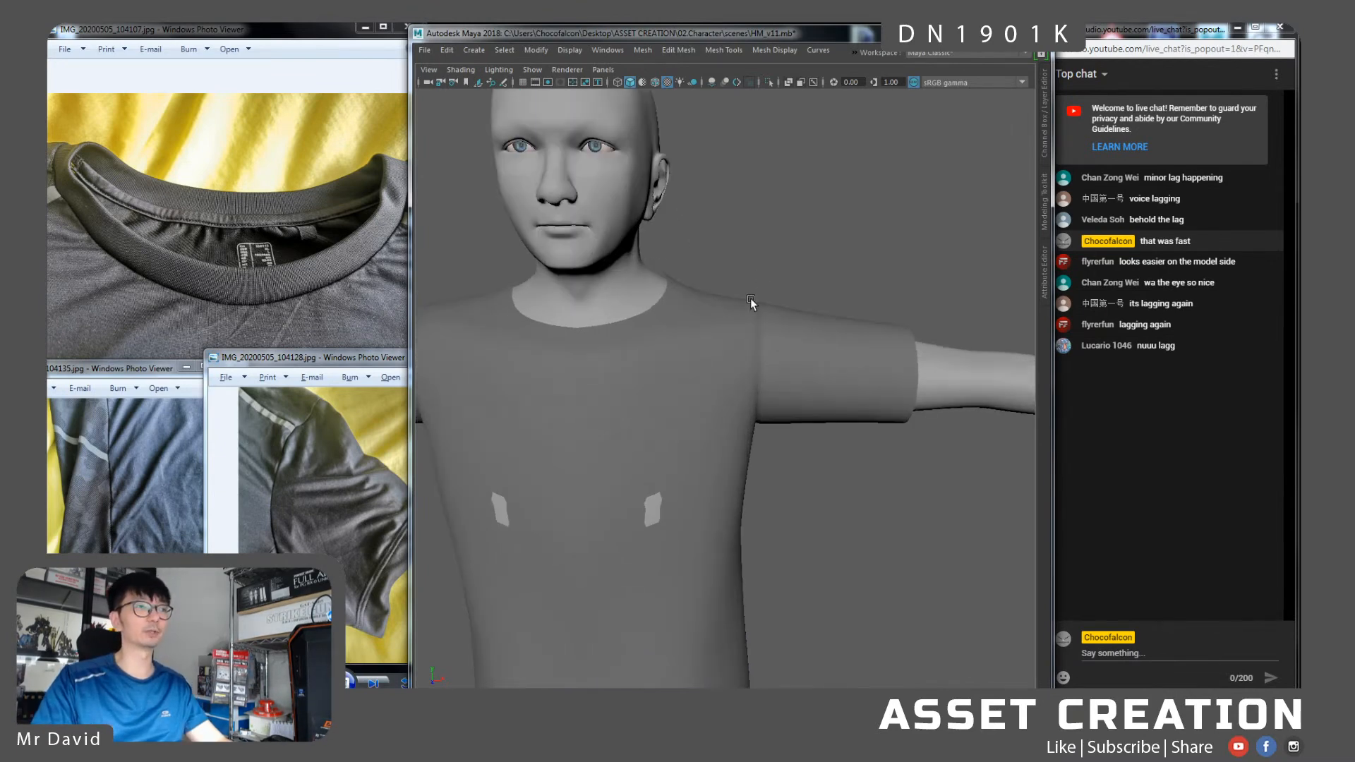
Raise the vertices on top of the shoulder slightly and adjust the neckline vertex at the side of the neck
left_click(714, 324)
right_click_drag(749, 318, 706, 310)
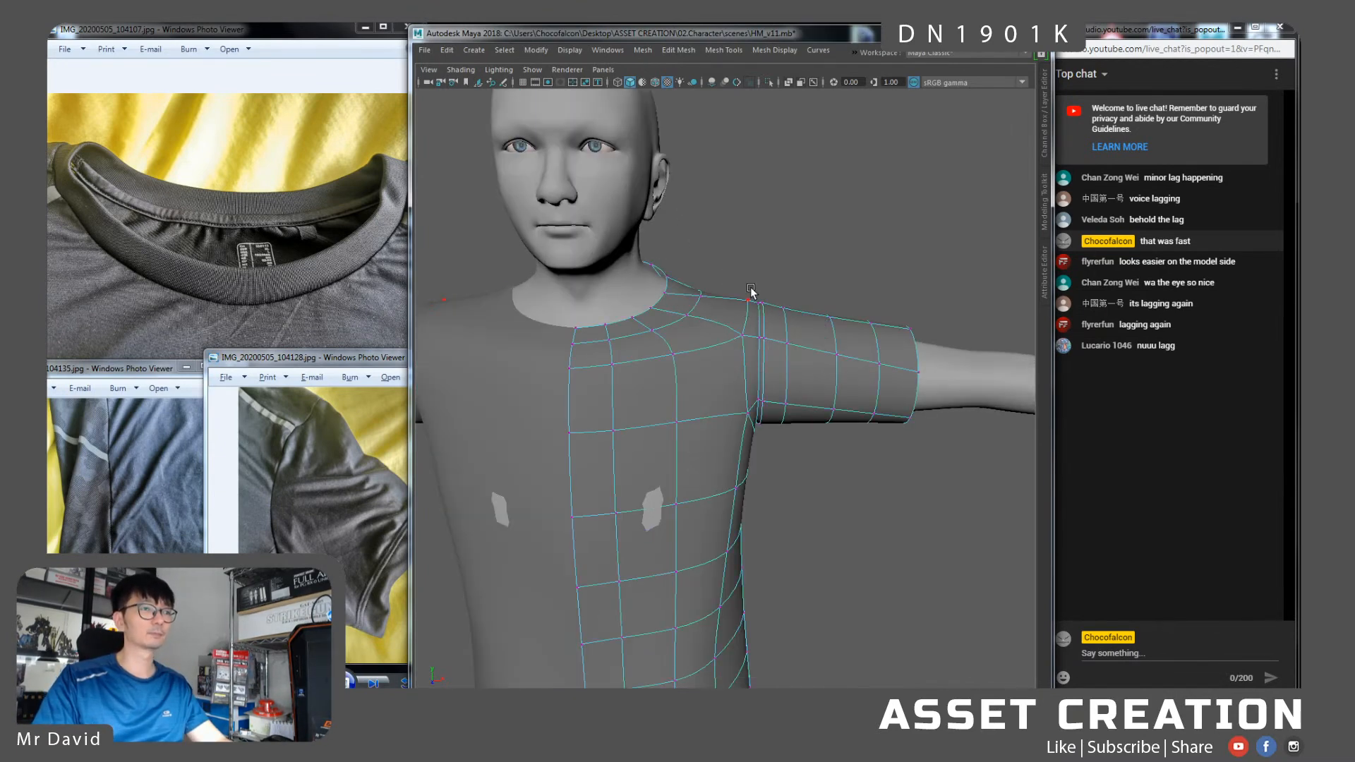
left_click(701, 295)
left_click_drag(708, 302, 636, 303, "alt")
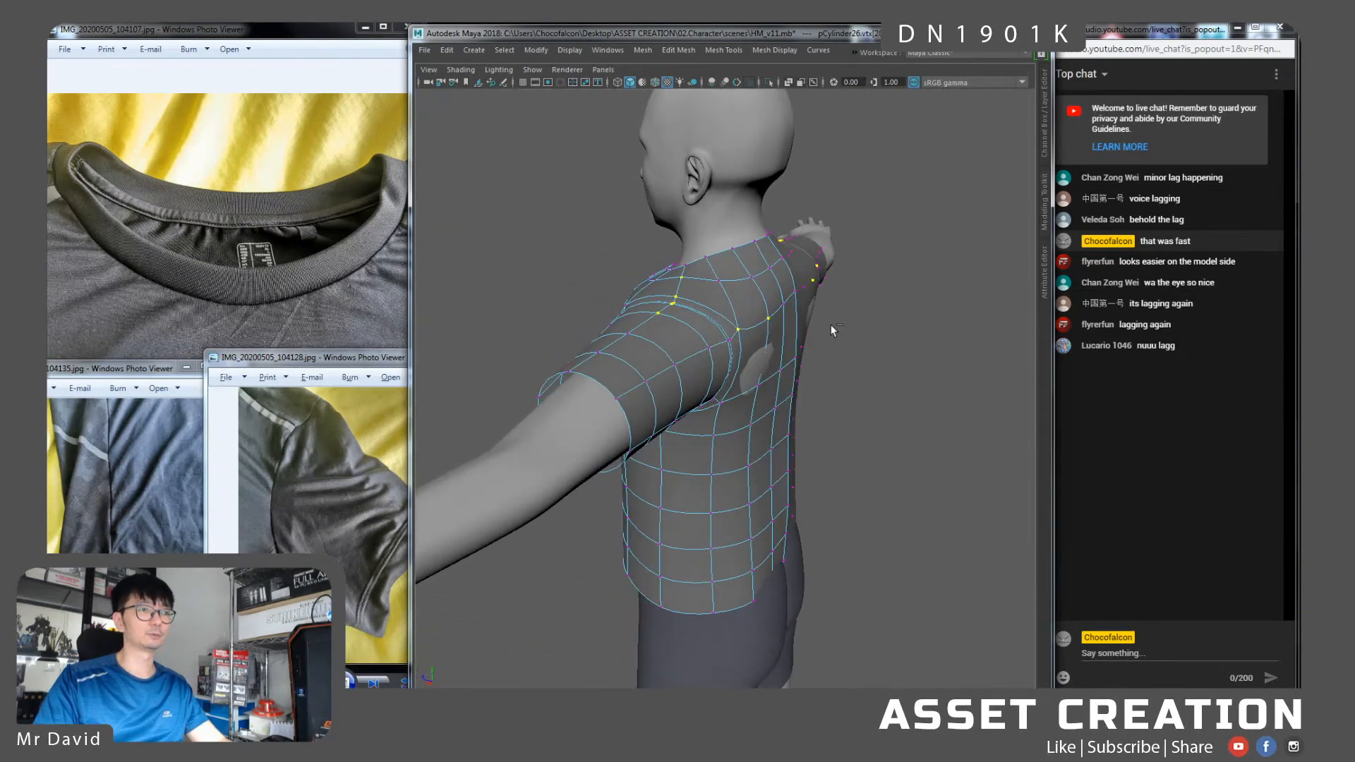
key("w")
left_click_drag(710, 330, 828, 331, "alt")
left_click_drag(720, 260, 719, 254)
left_click(652, 288)
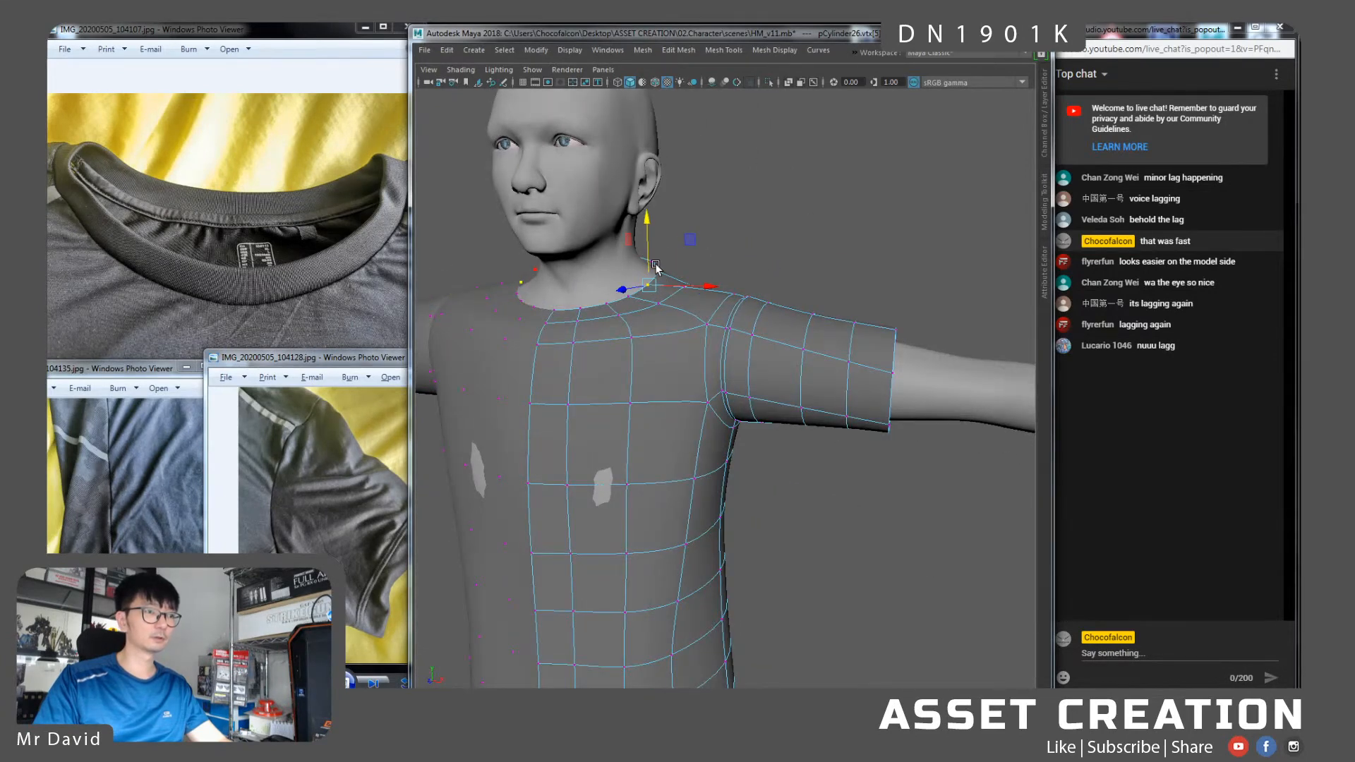
left_click_drag(629, 232, 643, 228, "shift")
Return the shirt to object selection and compare its side and hem with the IMG_20200505_104135.jpg photo
key("q")
left_click_drag(723, 249, 906, 280, "alt")
right_click_drag(706, 327, 761, 305)
scroll(744, 438, "down", 6)
middle_click_drag(744, 437, 747, 350, "alt")
scroll(747, 350, "up", 4)
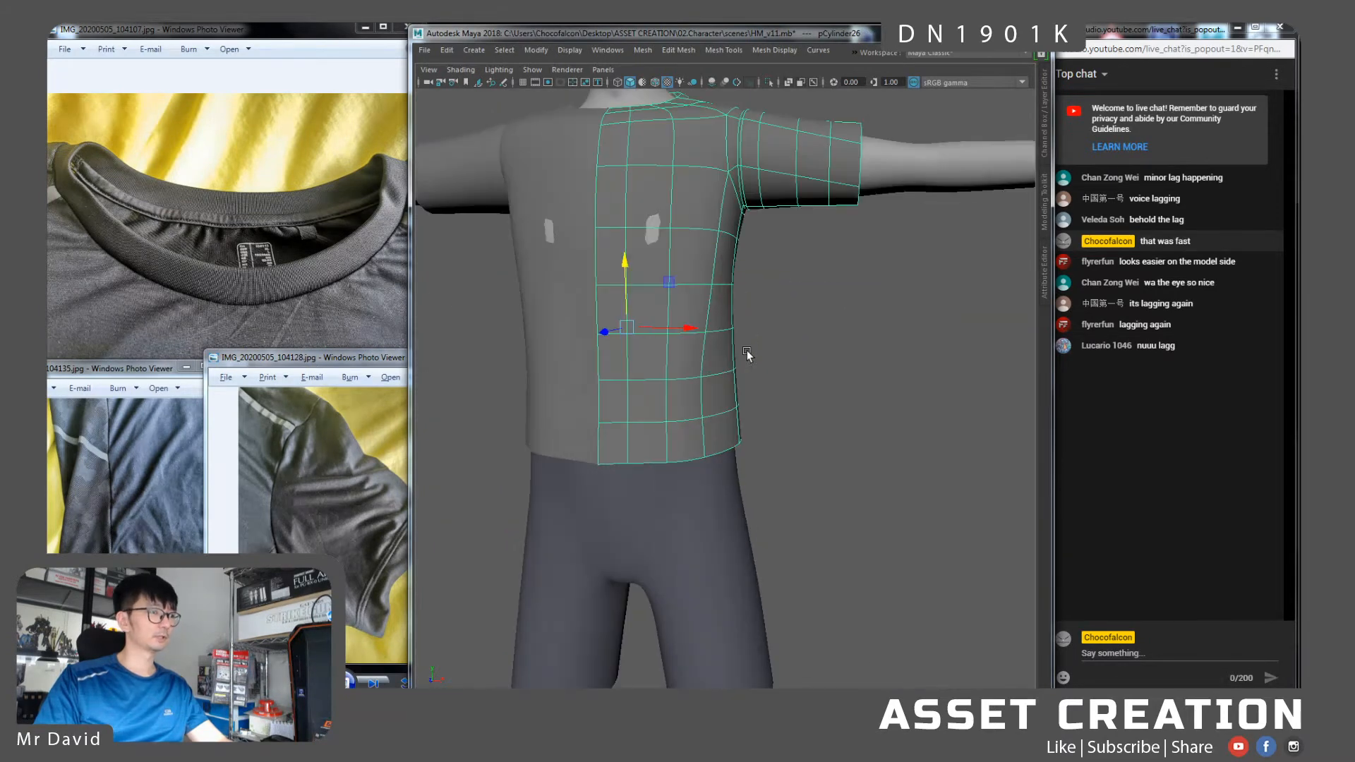
left_click(103, 429)
middle_click_drag(772, 233, 659, 414, "alt")
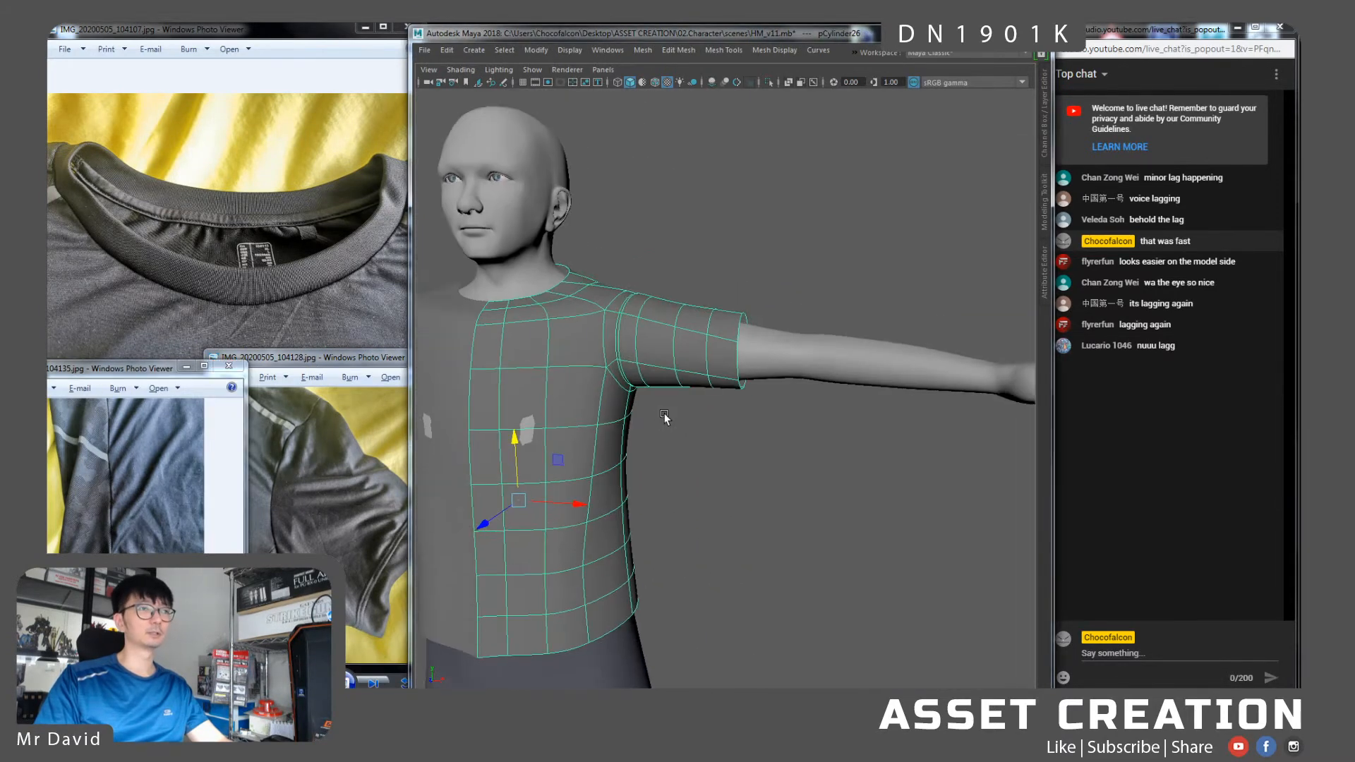
Select the edge loop along the underside of the sleeve, leaving the shirt's side seam edges out of the selection
scroll(684, 443, "up", 5)
left_click_drag(684, 443, 724, 353, "alt")
left_click(721, 364)
double_click(768, 358)
left_click_drag(768, 357, 657, 428, "alt")
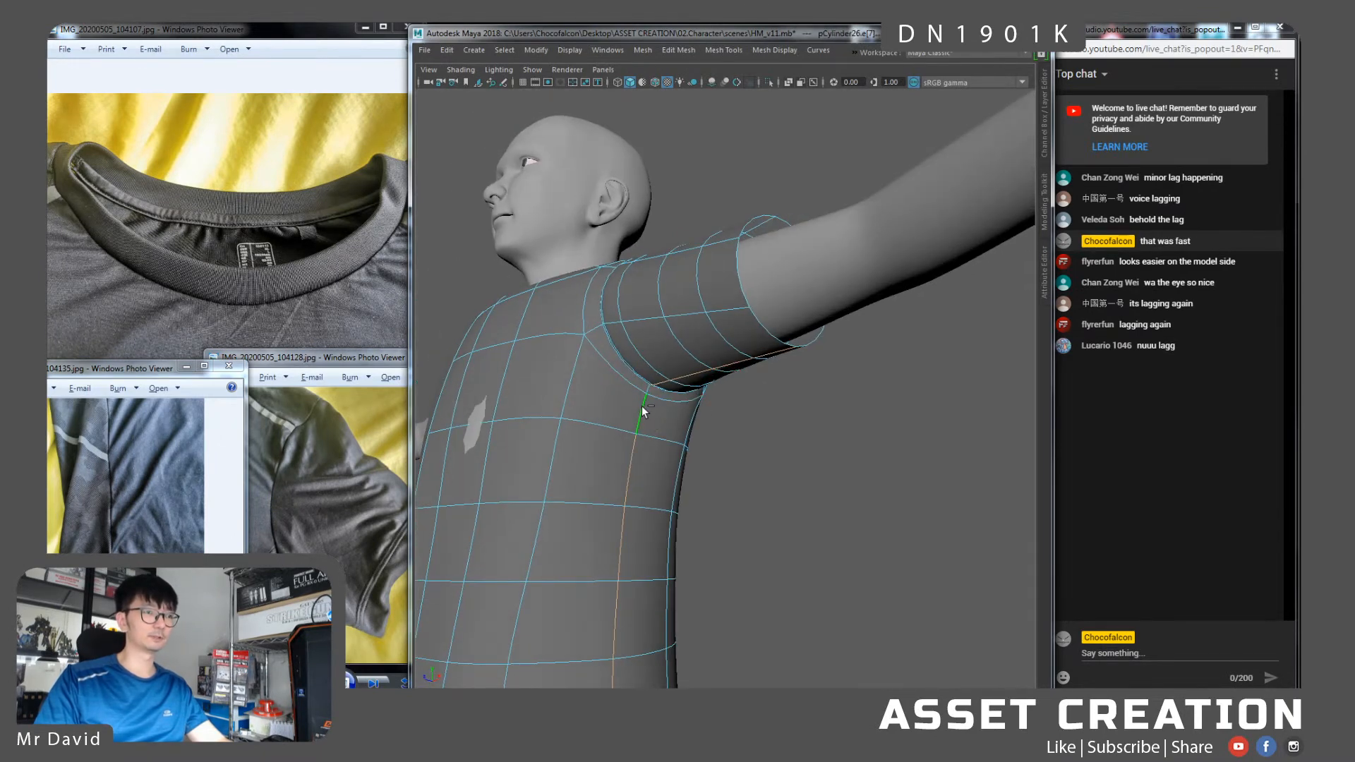
left_click(641, 406, "ctrl")
scroll(645, 437, "down", 5)
left_click(578, 417)
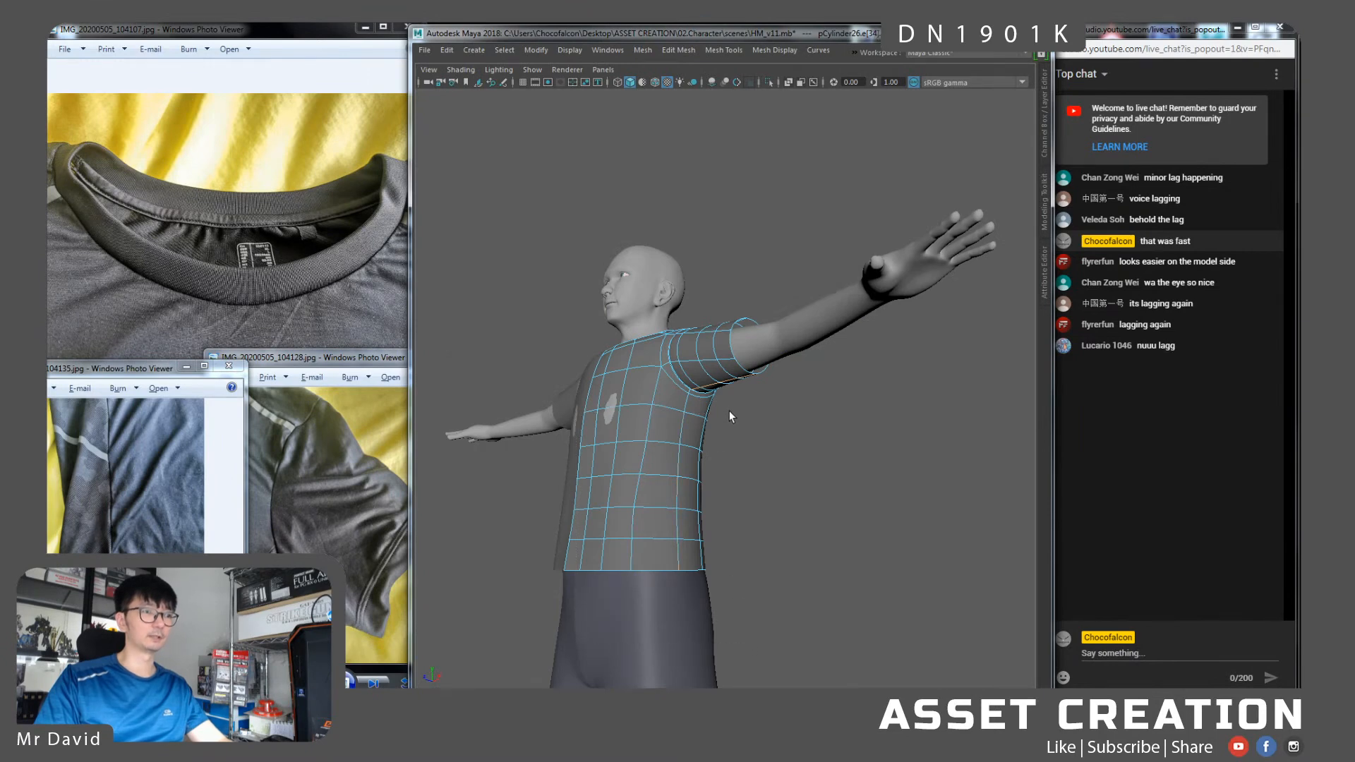
scroll(730, 412, "up", 4)
mouse_move(701, 419)
left_mouse_down("alt")
mouse_move(640, 361)
mouse_move(658, 373)
left_mouse_up("alt")
scroll(658, 373, "up", 3)
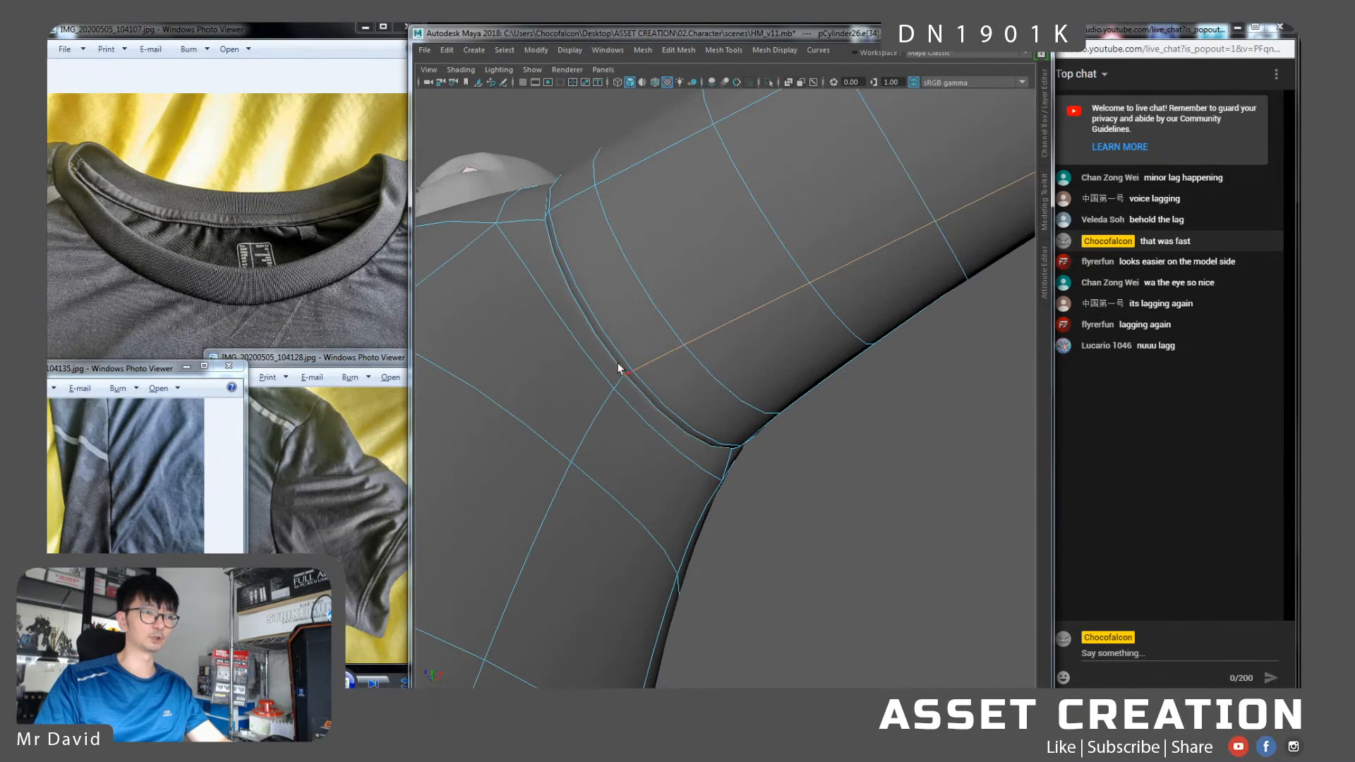
Bevel the selected edges under the sleeve with a narrow fraction, and select an edge loop of the bevel in unsmoothed display
left_click_drag(756, 374, 697, 384, "alt")
right_click_drag(702, 332, 772, 346, "shift")
mouse_move(907, 411)
left_mouse_down()
mouse_move(892, 410)
mouse_move(901, 420)
left_mouse_up()
key("1")
scroll(811, 370, "up", 8)
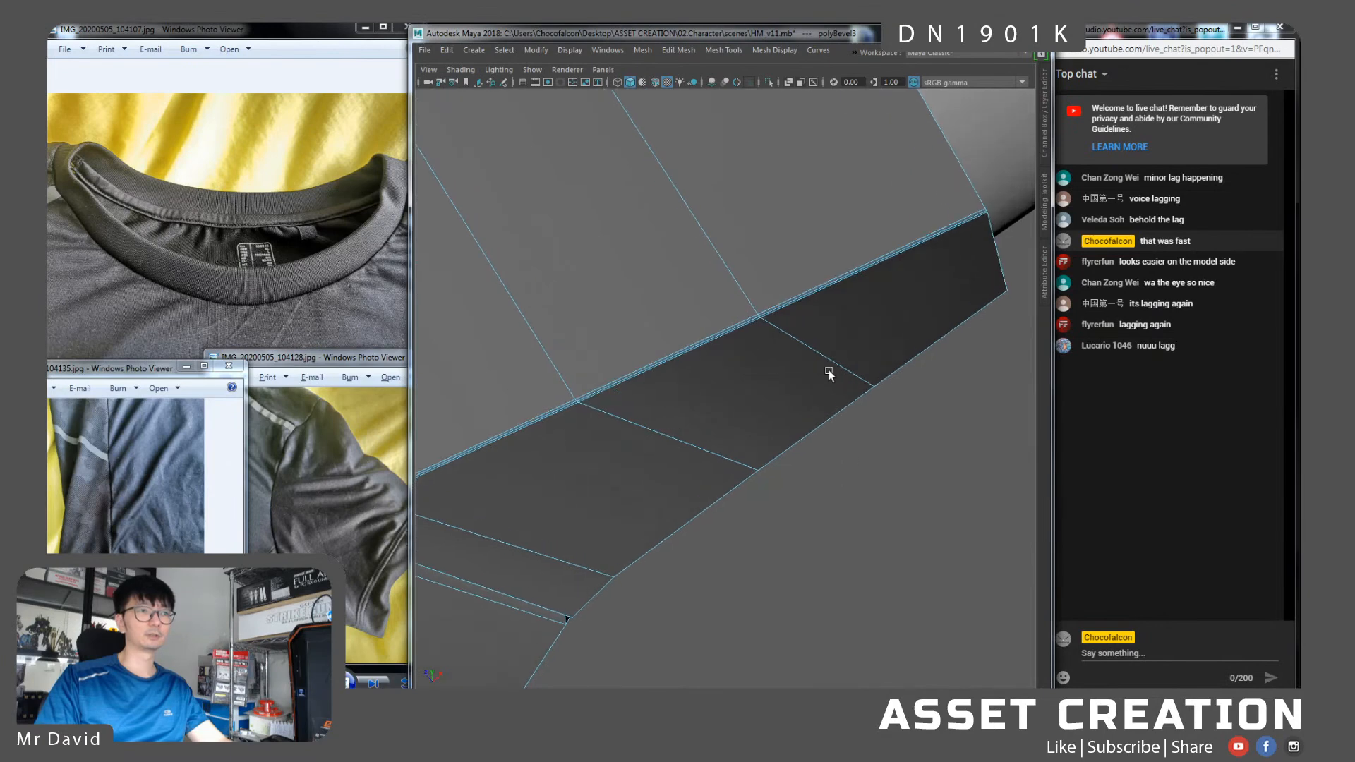
double_click(732, 216)
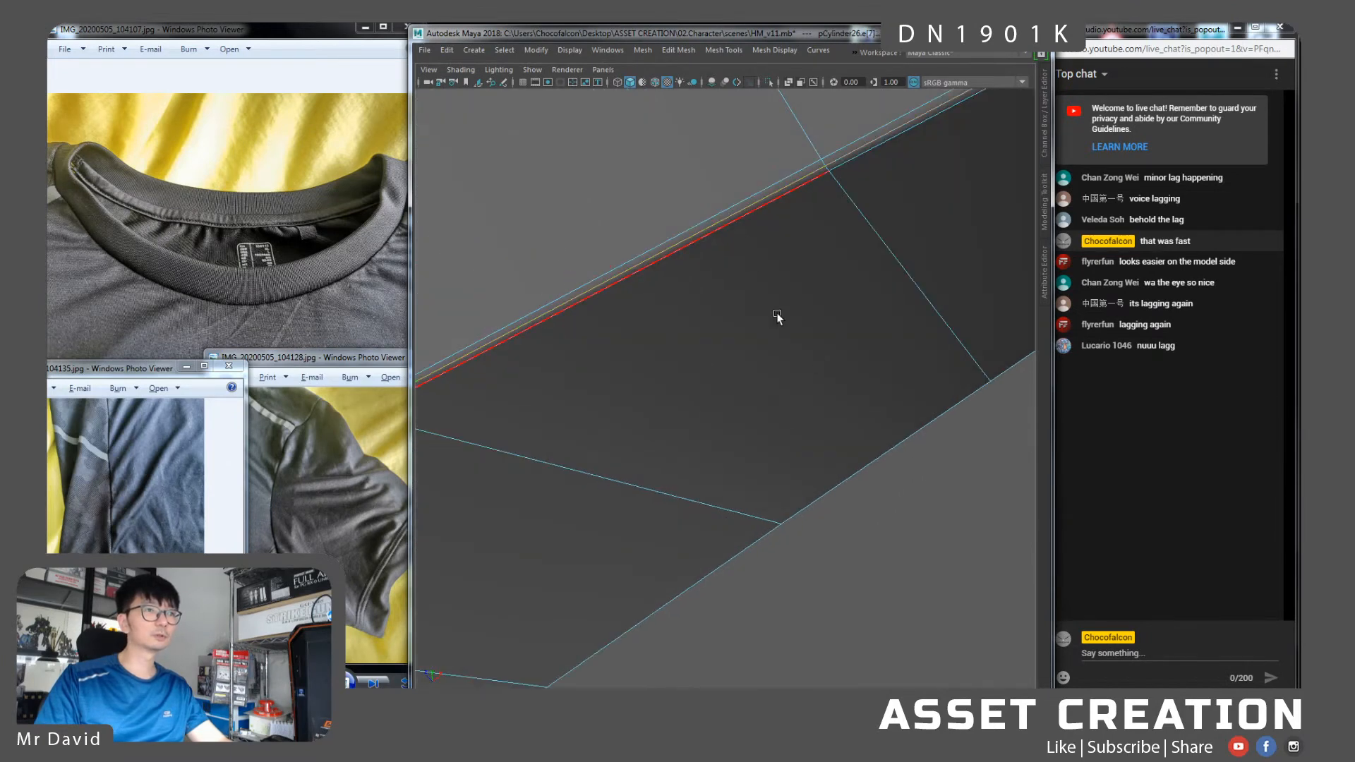
Target-weld the middle vertex at the end of the sleeve bevel to the adjacent armhole vertex and clean up the edge there
scroll(776, 311, "down", 8)
left_click_drag(722, 386, 733, 397, "alt")
scroll(667, 404, "up", 10)
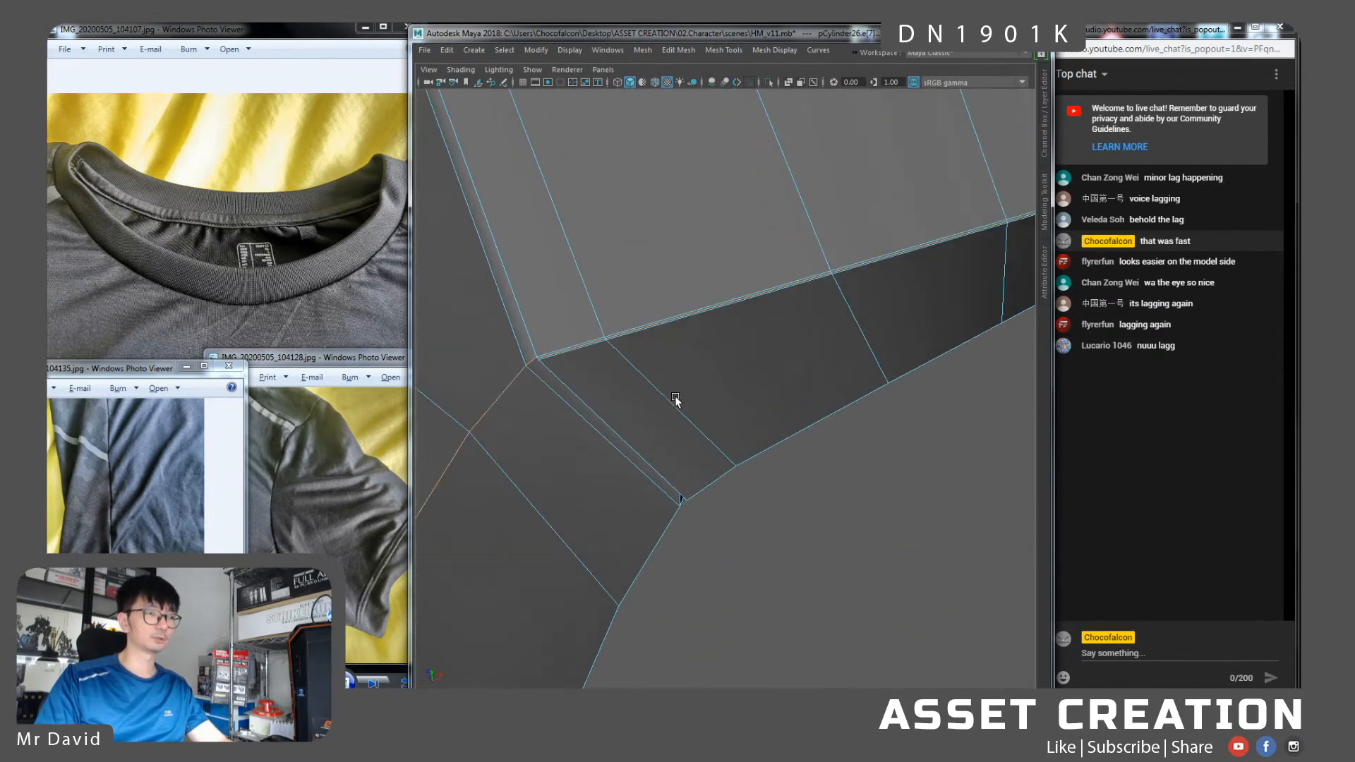
left_click_drag(619, 353, 727, 353, "alt")
left_click_drag(809, 353, 798, 284, "alt")
mouse_move(785, 274)
right_mouse_down()
mouse_move(787, 247)
mouse_move(793, 289)
right_mouse_up()
left_click(790, 276)
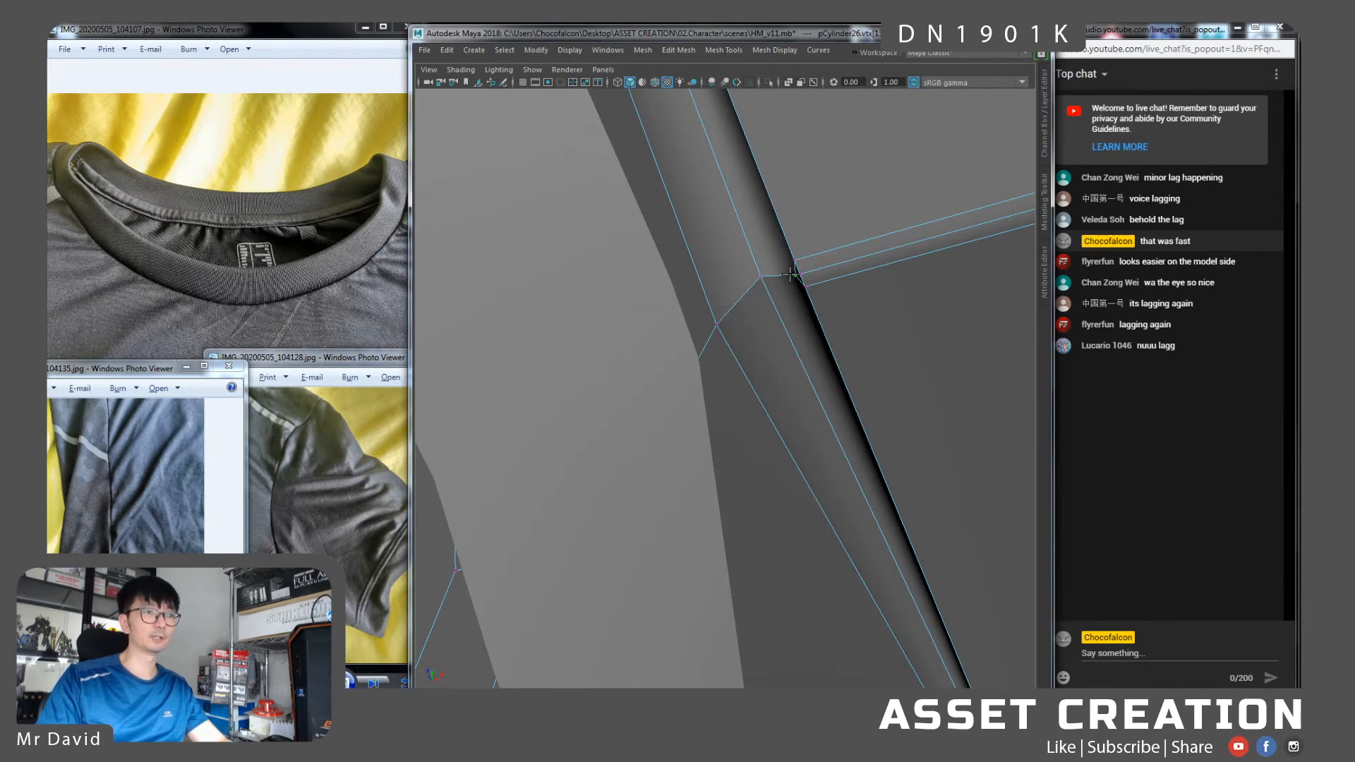
left_click_drag(759, 277, 760, 276)
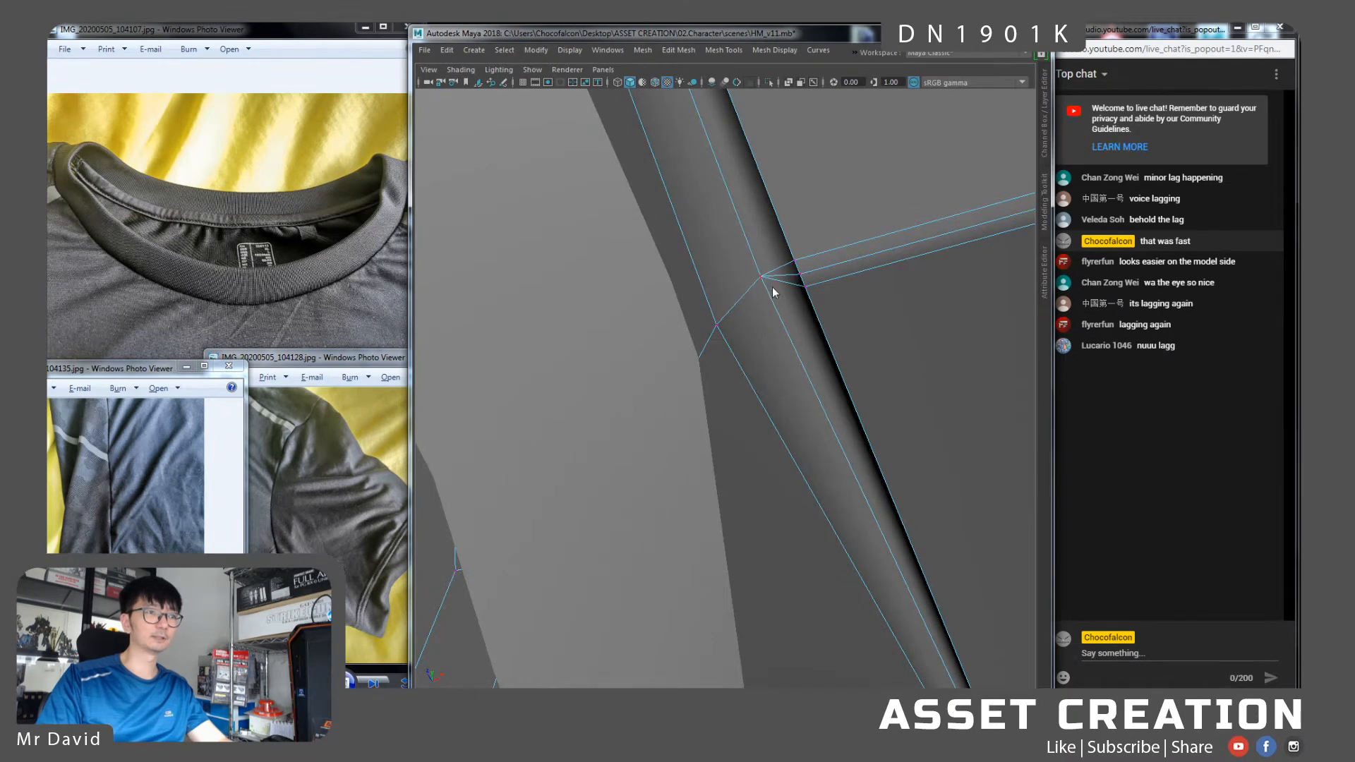
left_click(790, 276)
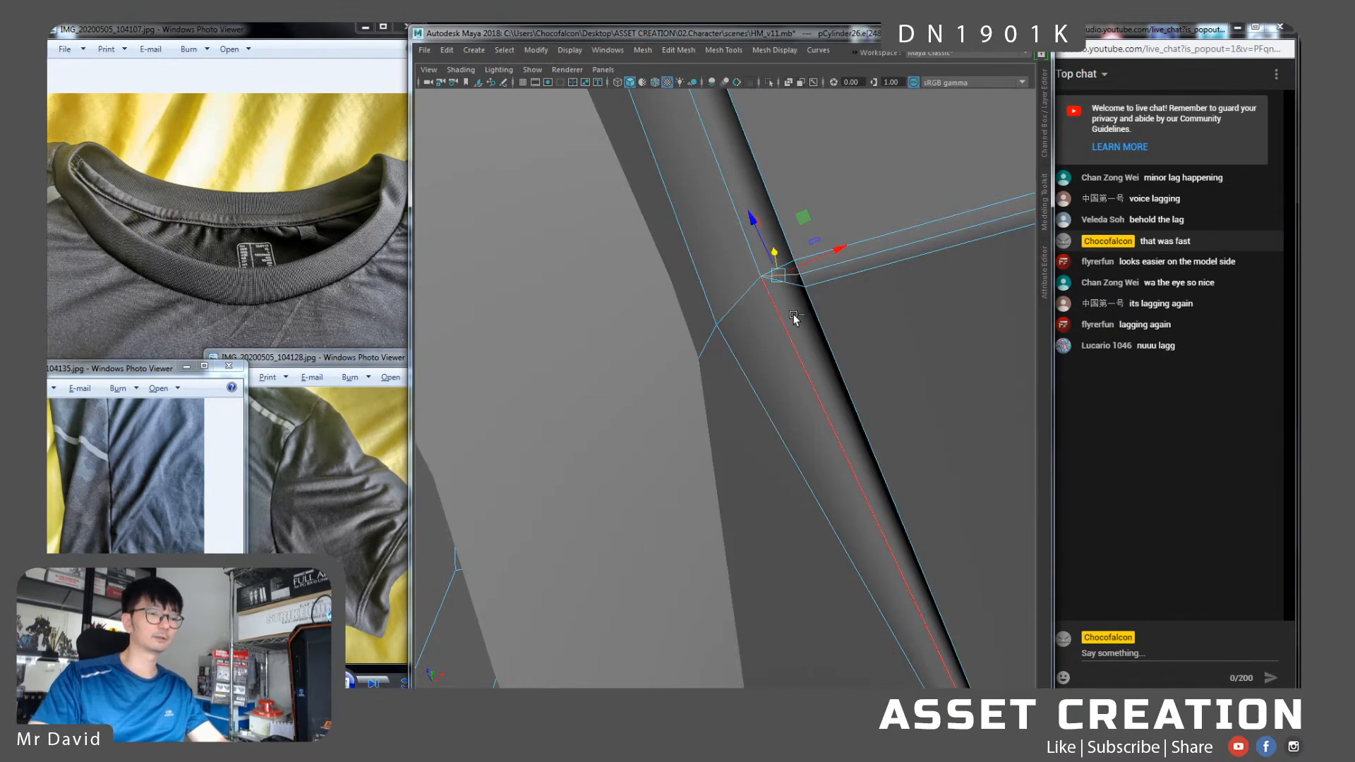
key("Delete")
Push the middle edge loop of the sleeve bevel slightly inward as a seam groove and preview it smoothed
double_click(836, 266)
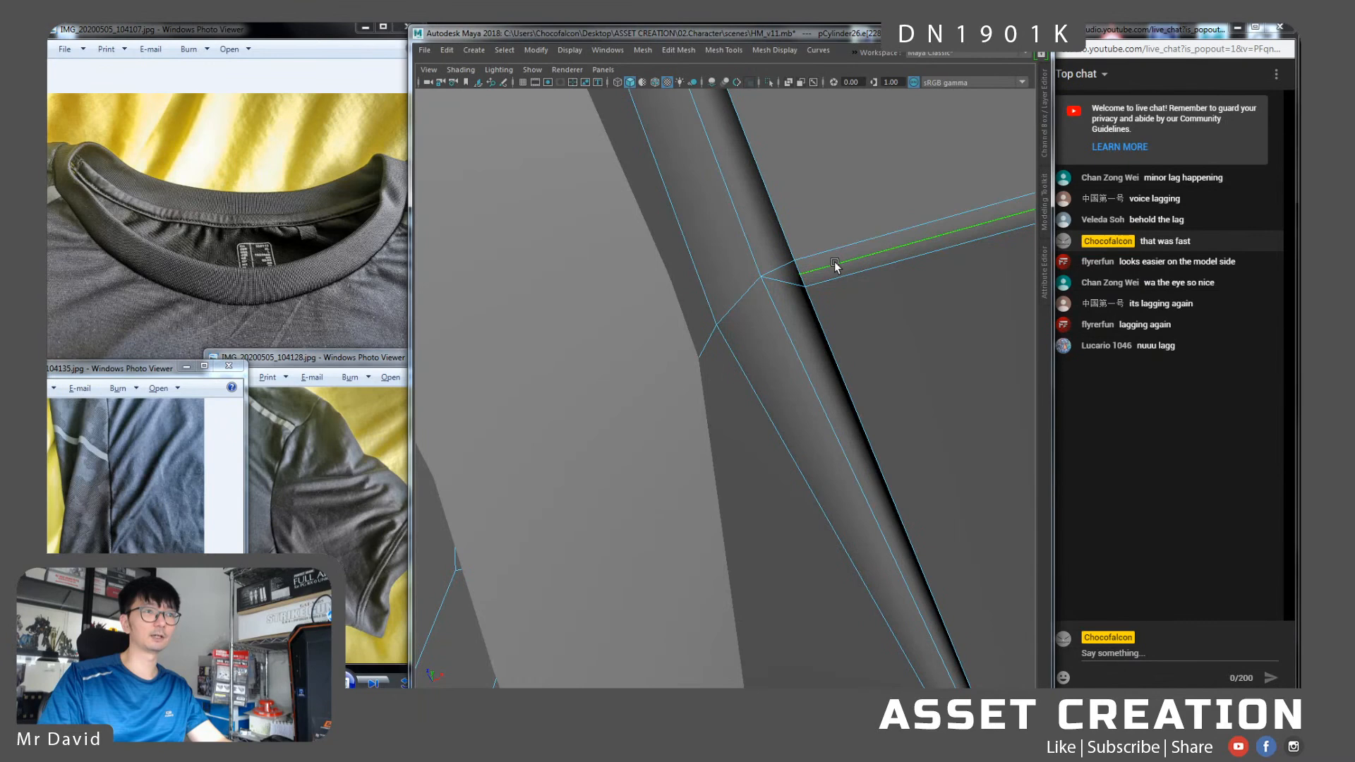
scroll(837, 267, "down", 8)
scroll(904, 323, "up", 6)
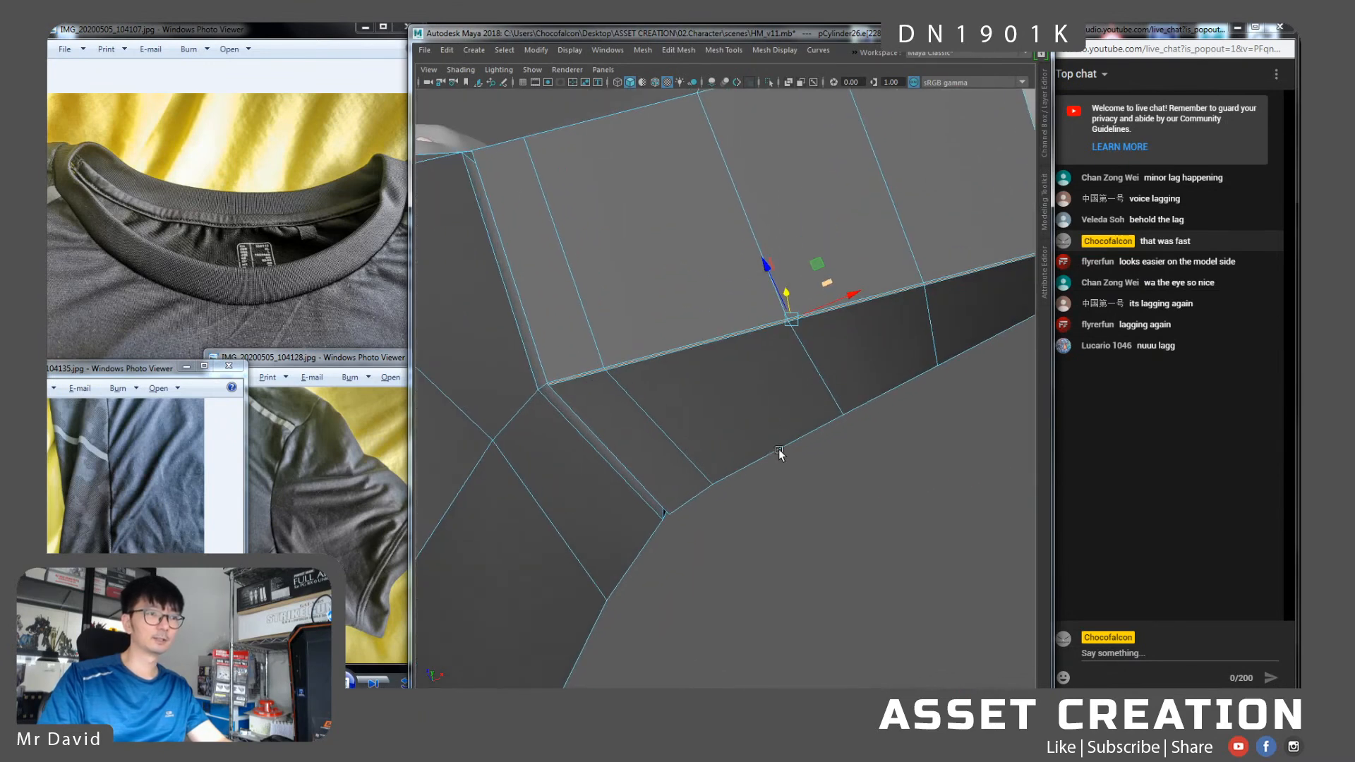
scroll(788, 347, "down", 3)
left_click_drag(789, 339, 593, 327, "alt")
key("3")
Try selecting the faces beside the groove under the sleeve, starting at the armhole
right_click_drag(590, 317, 590, 341)
left_click(590, 343)
left_click(650, 321, "shift")
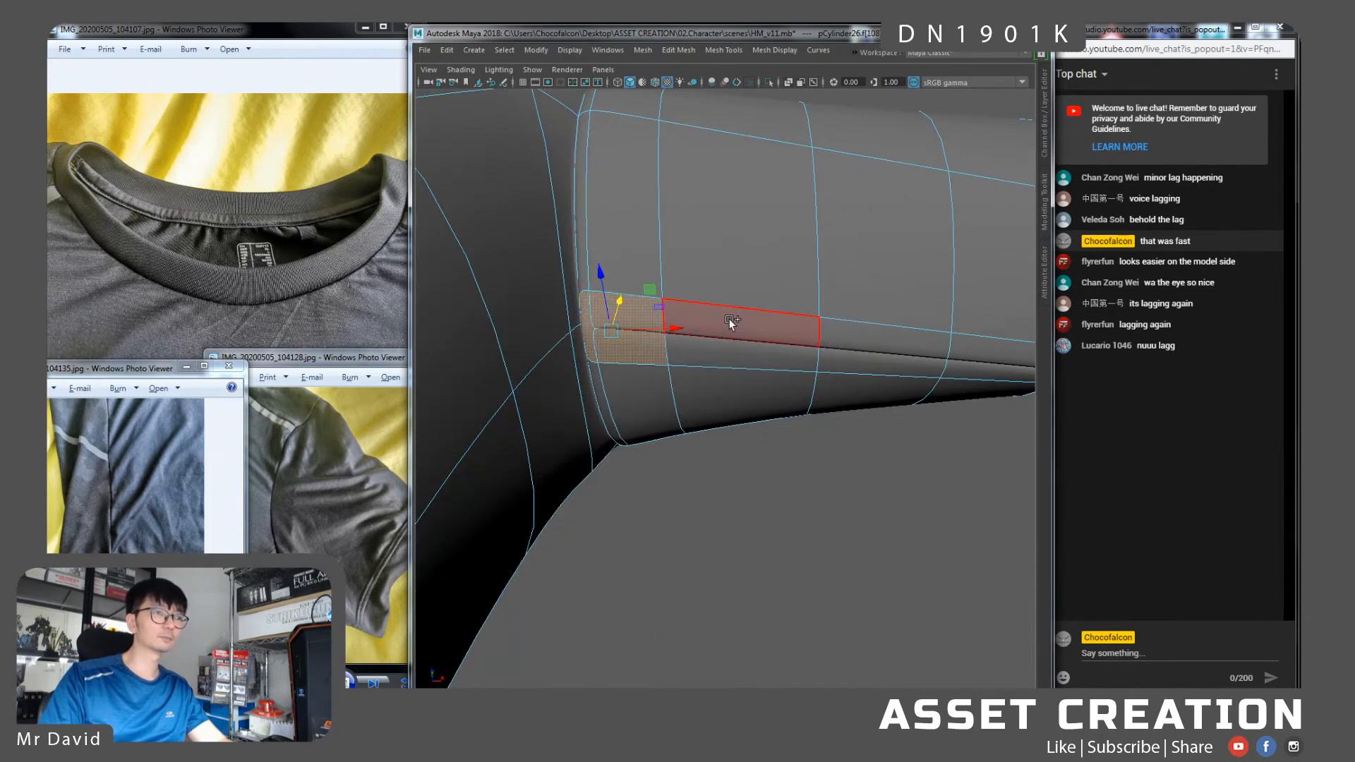
left_click(764, 336)
double_click(759, 353, "shift")
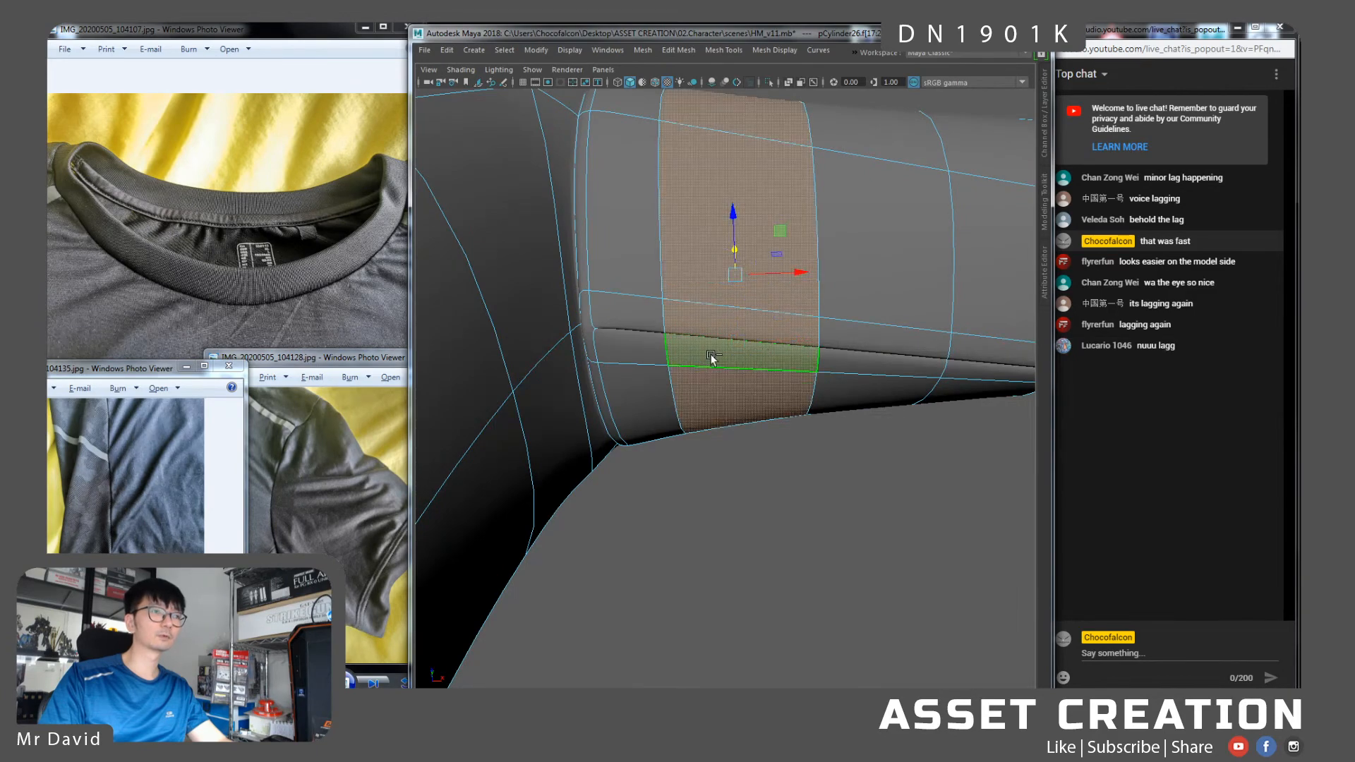
left_click(658, 324)
double_click(731, 333, "shift")
left_click_drag(631, 334, 560, 316, "alt")
left_click(565, 310)
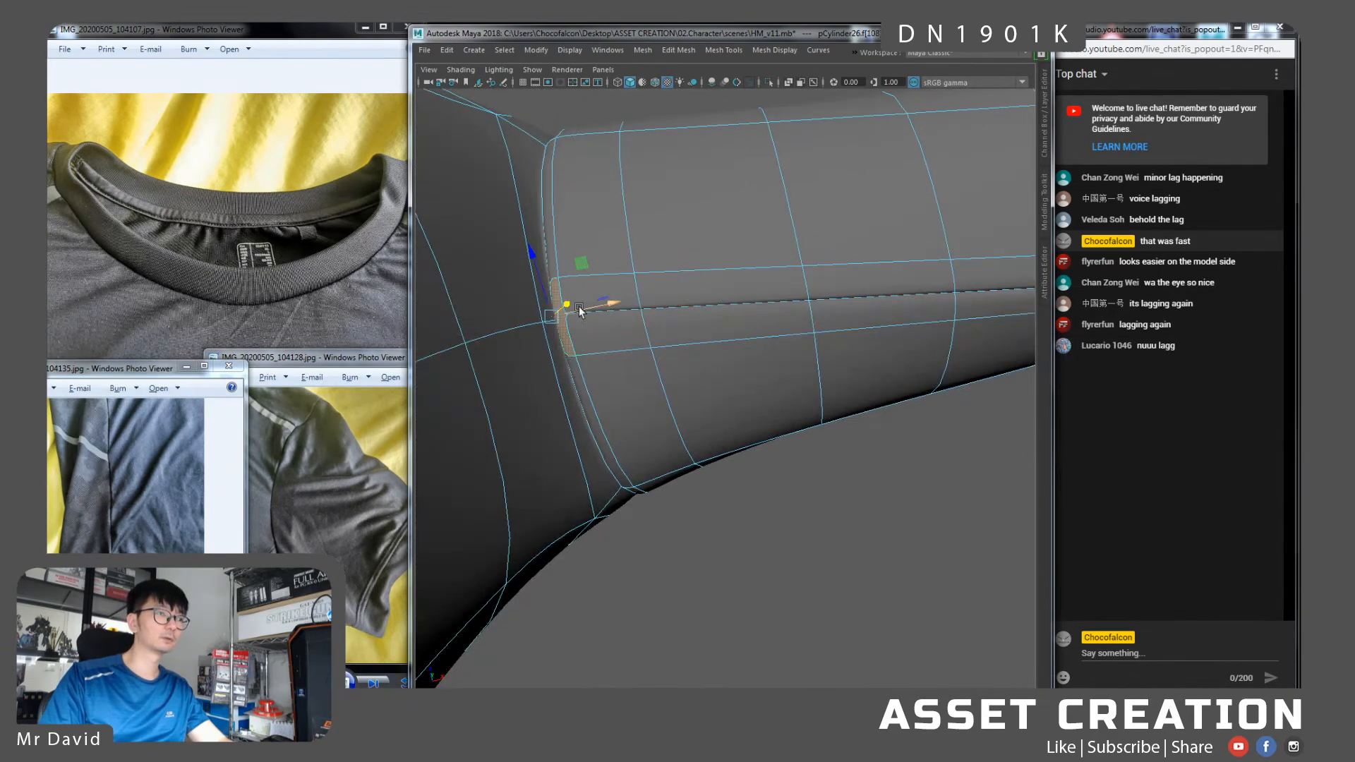
Switch to edges and select the edge loop inside the groove under the sleeve
scroll(638, 283, "up", 4)
left_click_drag(620, 281, 673, 309, "alt")
right_click_drag(658, 282, 655, 272)
left_click(656, 278)
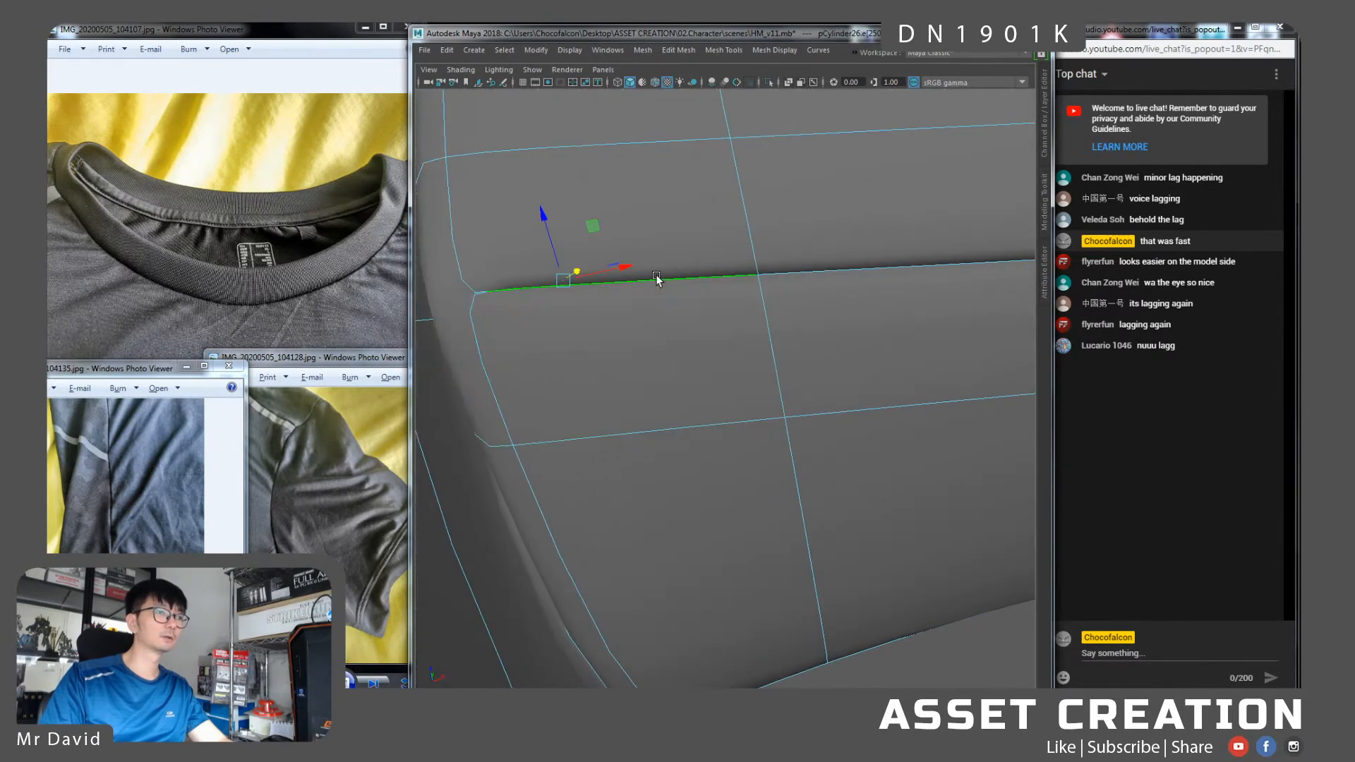
double_click(752, 275)
left_click(705, 276)
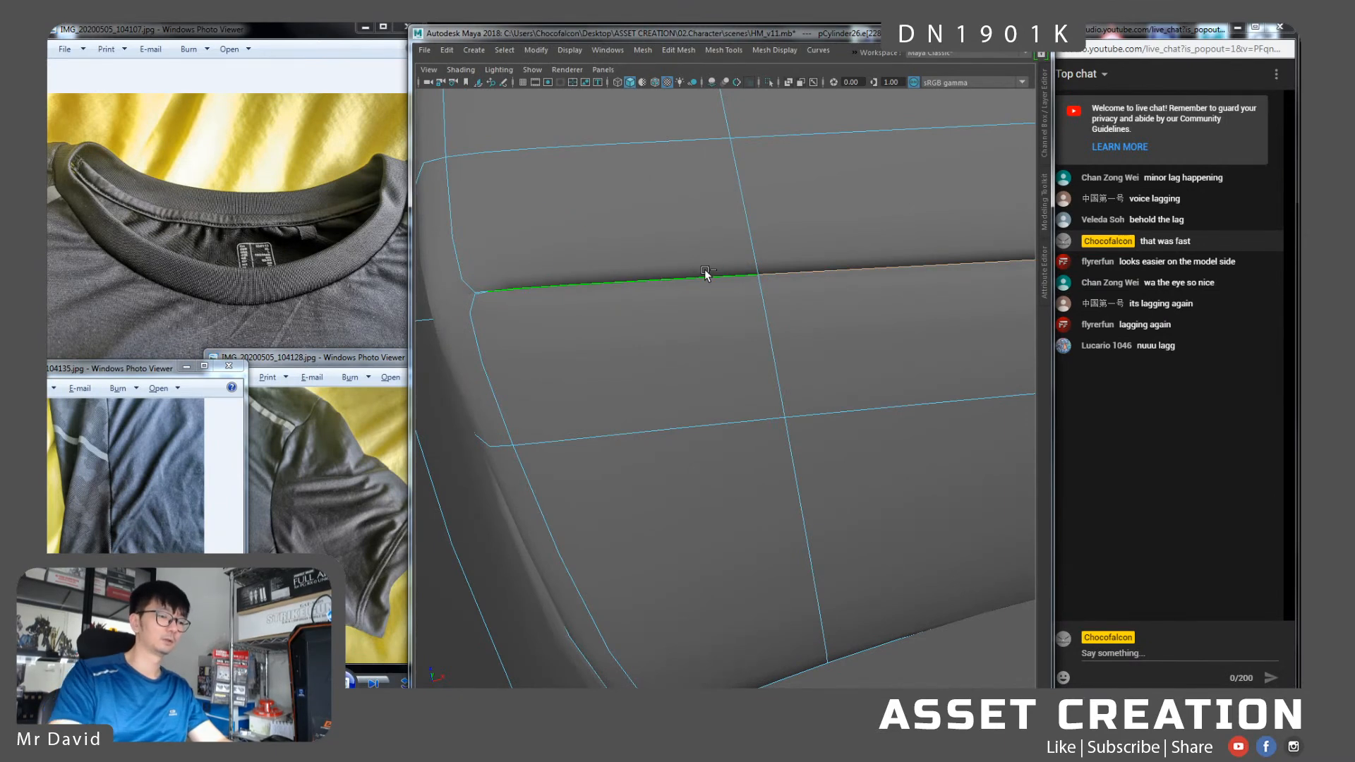
Undo the edits on the underside of the sleeve back to the state before its bevel
scroll(690, 294, "down", 6)
left_click_drag(756, 372, 708, 354, "alt")
key("ctrl+z")
key("ctrl+z")
key("ctrl+z")
key("ctrl+z")
key("ctrl+z")
key("ctrl+z")
key("ctrl+z")
key("ctrl+z")
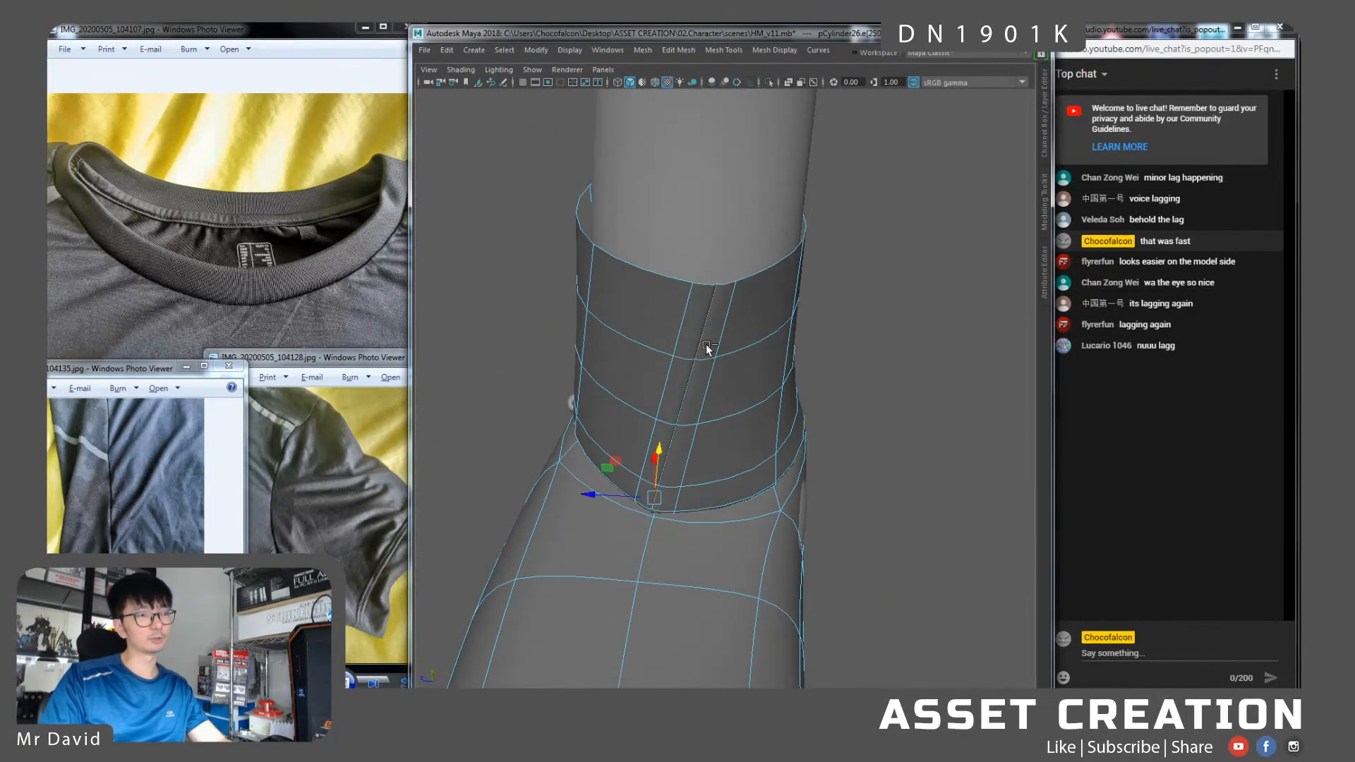
key("ctrl+z")
key("ctrl+z")
key("ctrl+z")
key("ctrl+z")
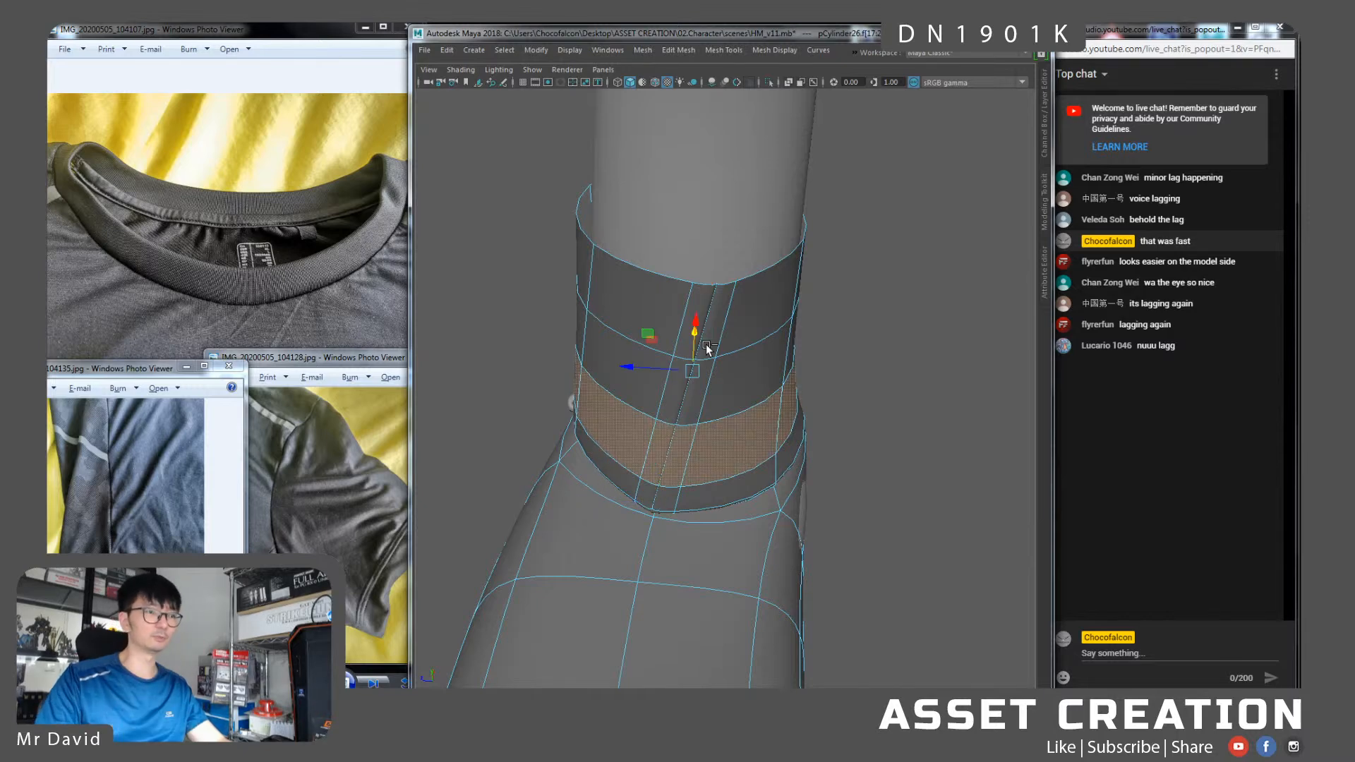
key("ctrl+z")
key("ctrl+z")
key("ctrl+z")
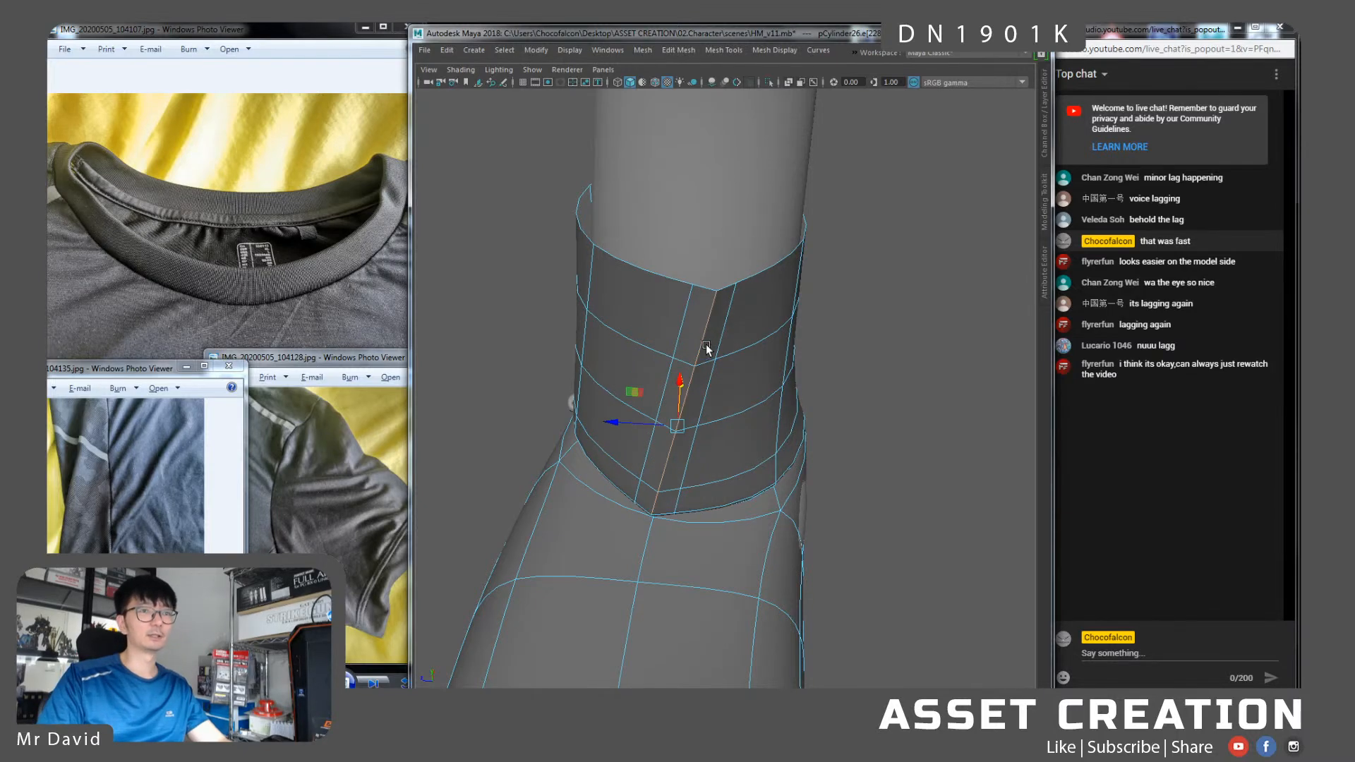
key("ctrl+z")
key("ctrl+z")
key("ctrl+z")
key("ctrl+z")
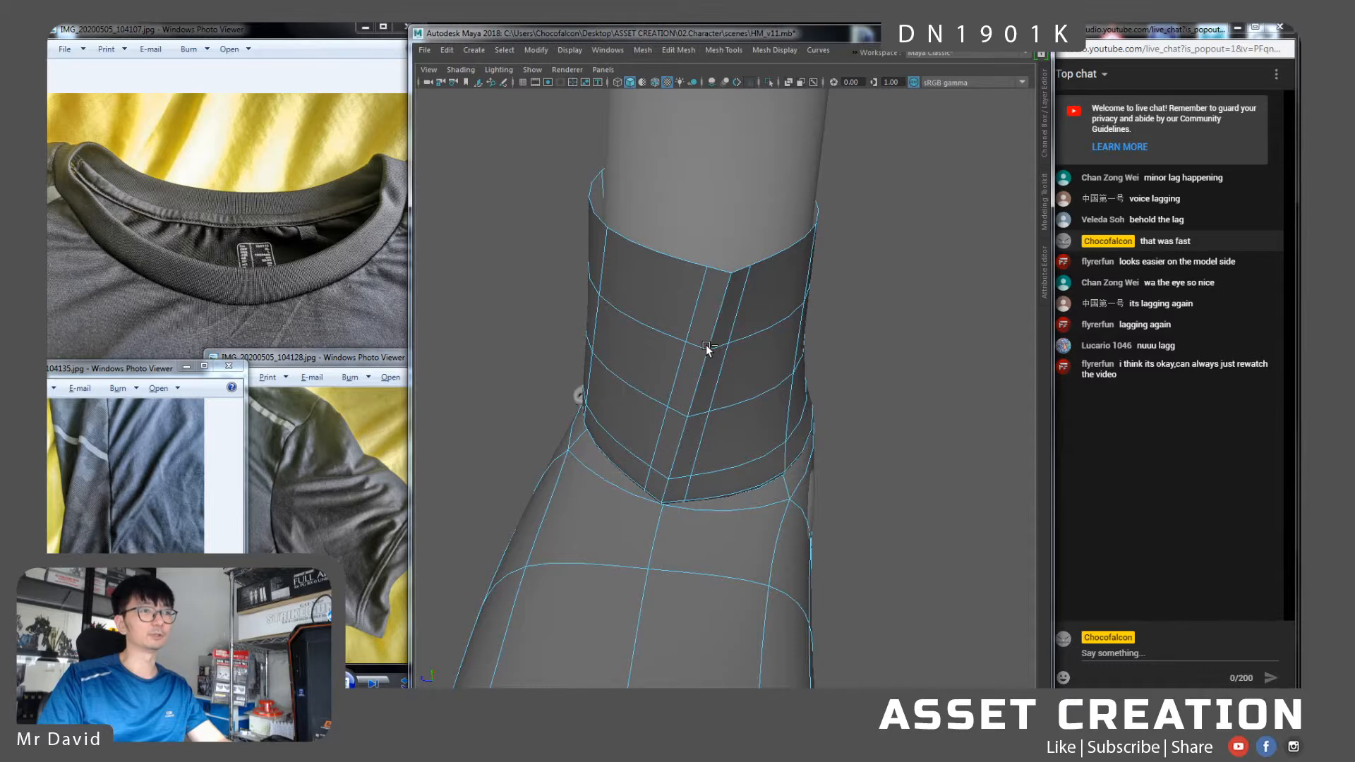
key("ctrl+z")
key("ctrl+z")
key("ctrl+z")
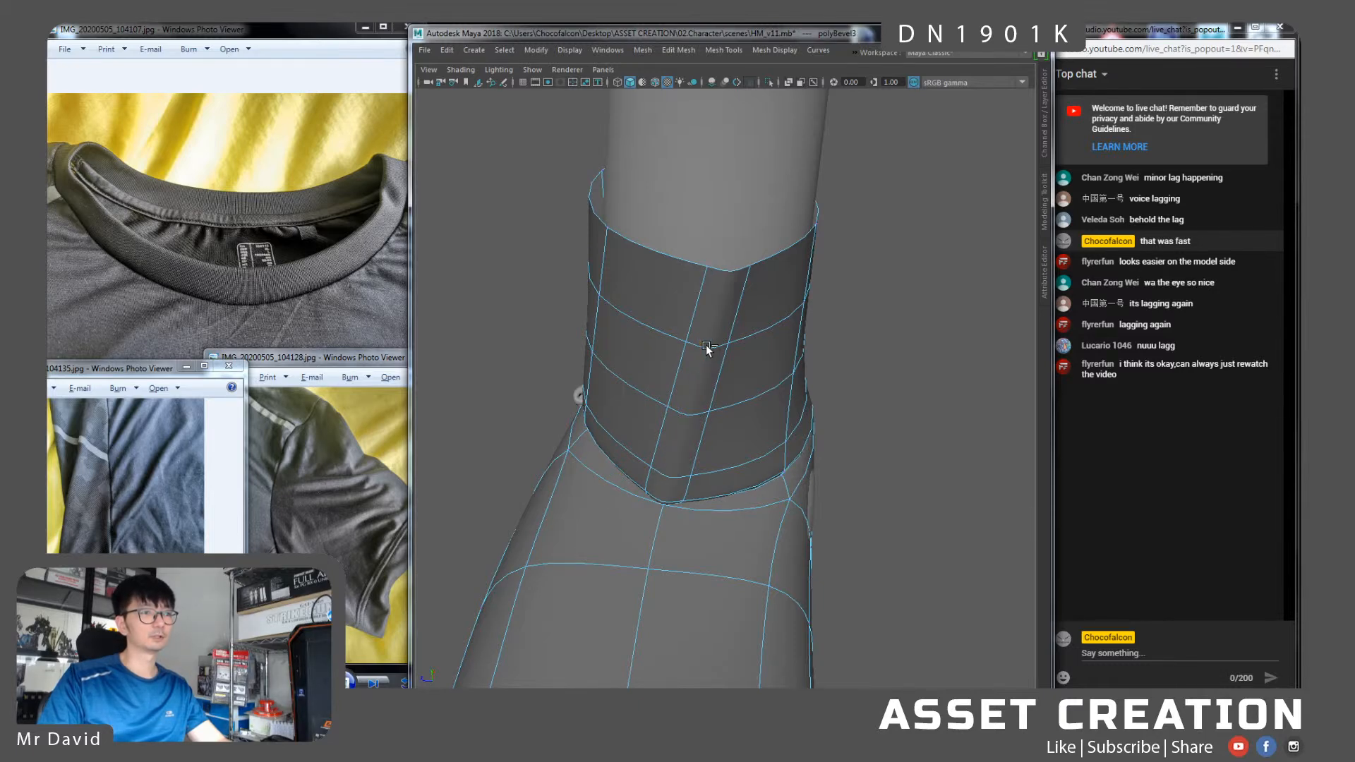
key("ctrl+z")
key("ctrl+z")
key("ctrl+z")
key("ctrl+z")
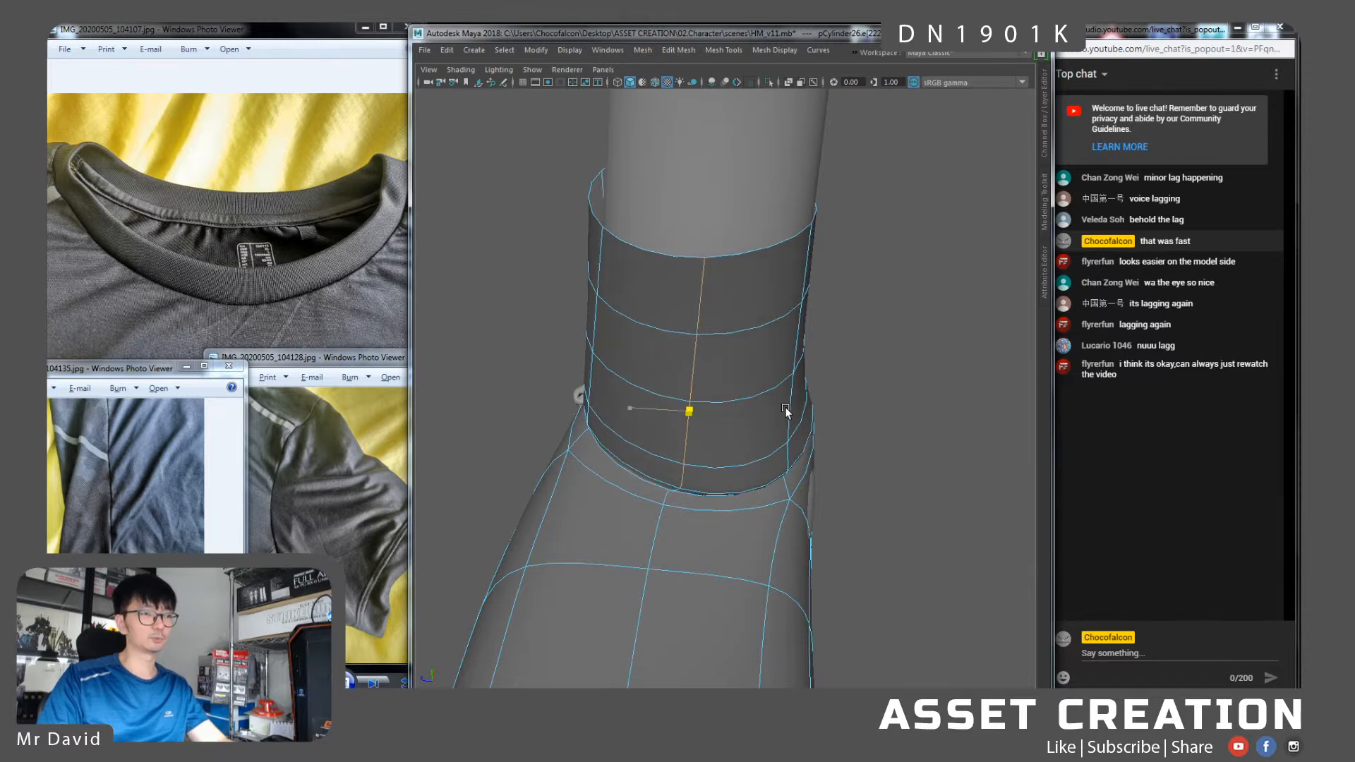
Select the edge loop down the side of the shirt body and flatten it front to back into a straight seam line
left_click_drag(759, 434, 737, 416, "alt")
left_click_drag(799, 484, 781, 471, "alt")
double_click(749, 518)
left_click_drag(749, 517, 682, 549, "alt")
left_click(688, 517)
scroll(756, 494, "down", 3)
middle_click_drag(757, 437, 762, 372, "alt")
scroll(759, 430, "down", 5)
middle_click_drag(756, 487, 761, 452, "alt")
double_click(726, 497)
left_click_drag(678, 422, 797, 422)
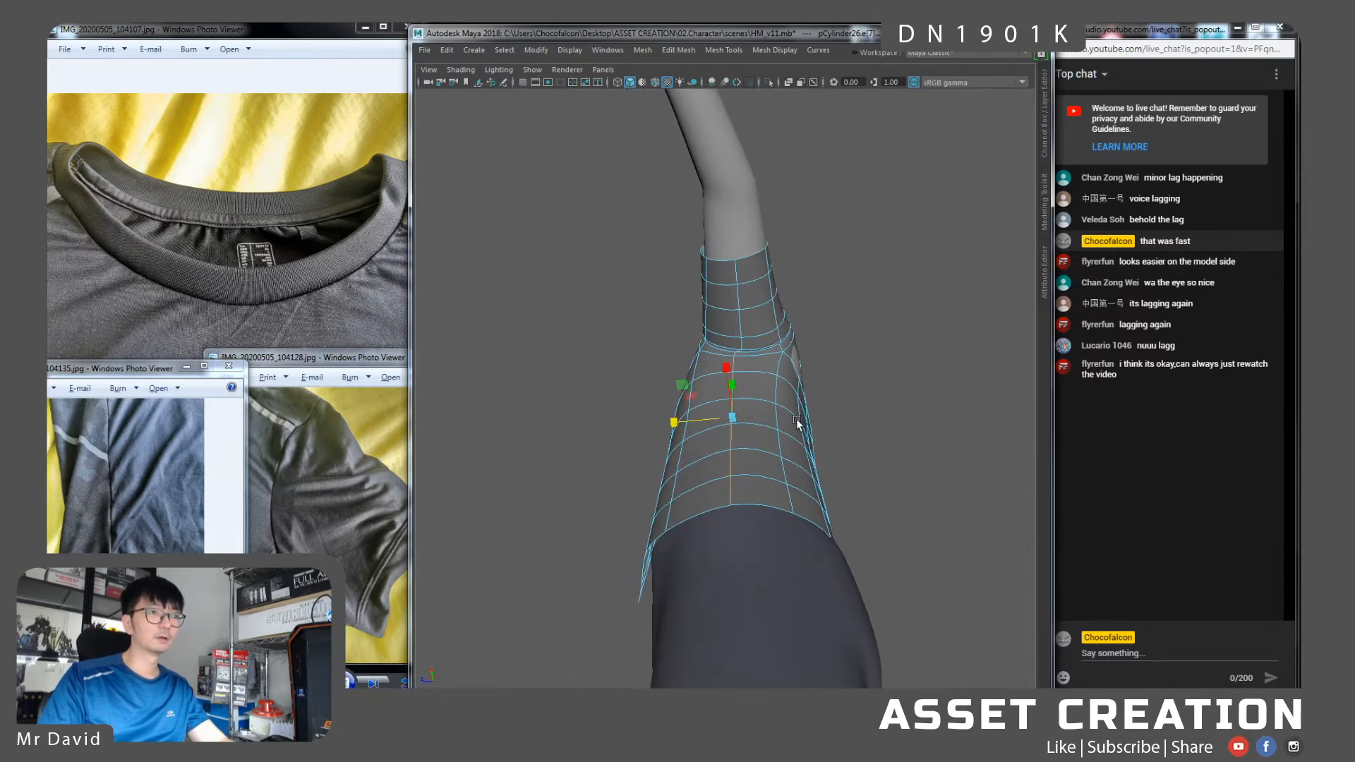
left_click_drag(690, 421, 800, 434)
Select the edge loop running along the shirt's side and on through the underside of the sleeve
right_click_drag(774, 311, 777, 534, "alt")
left_click_drag(777, 536, 852, 529, "alt")
double_click(736, 413)
left_click_drag(757, 436, 814, 442, "alt")
left_click_drag(763, 333, 760, 344)
mouse_move(794, 401)
left_mouse_down("alt")
mouse_move(835, 444)
mouse_move(718, 303)
mouse_move(729, 424)
mouse_move(762, 396)
mouse_move(739, 345)
mouse_move(828, 363)
mouse_move(775, 390)
left_mouse_up("alt")
double_click(735, 404)
left_click(751, 408)
left_click(780, 441, "shift")
left_click(786, 391)
double_click(804, 343)
scroll(813, 384, "down", 2)
scroll(764, 403, "up", 4)
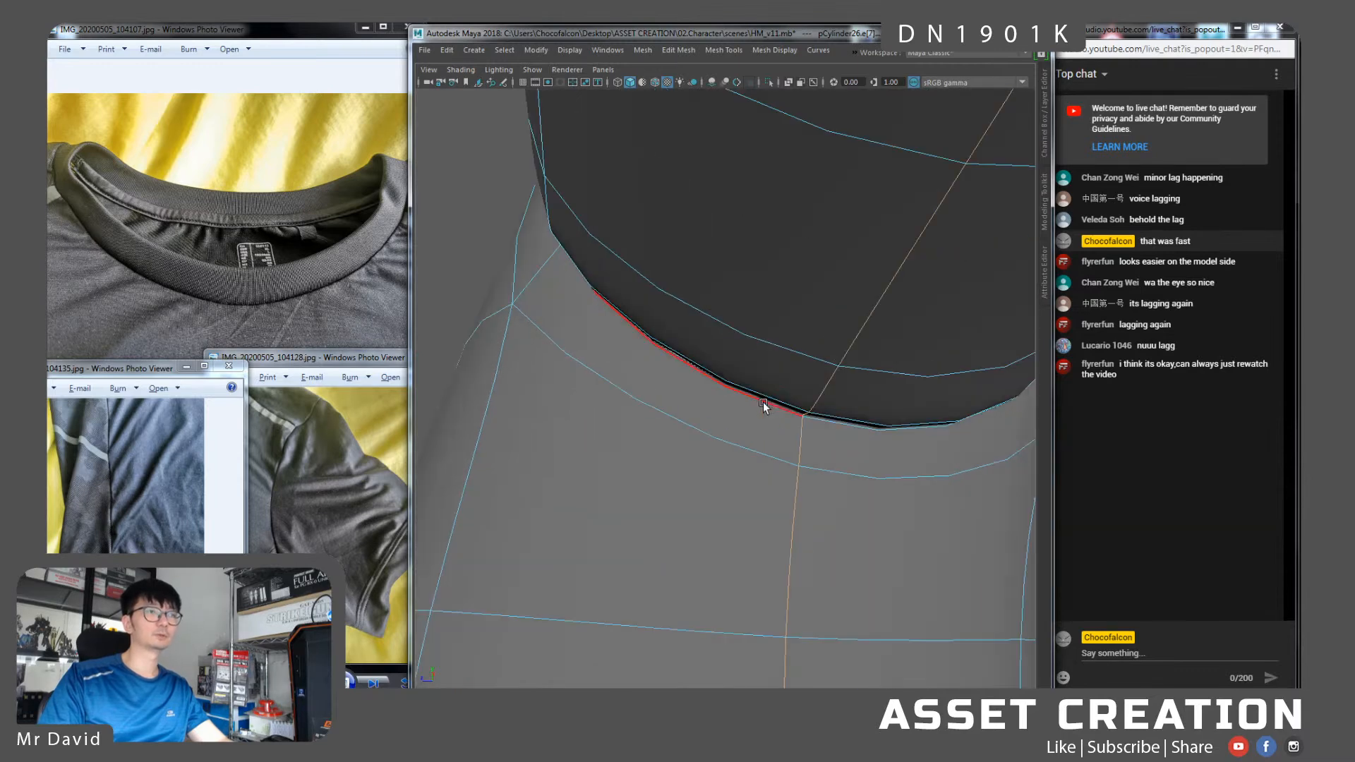
Bevel the edges along the underside of the sleeve with Fraction 0.2 and adjust the bevel's segments
left_click(816, 399)
scroll(821, 411, "down", 4)
double_click(805, 276, "shift")
left_click_drag(798, 350, 758, 352, "alt")
right_click(753, 345, "shift")
right_click_drag(753, 345, 807, 427, "shift")
middle_click_drag(805, 357, 785, 412, "alt")
right_click_drag(785, 412, 878, 406, "alt")
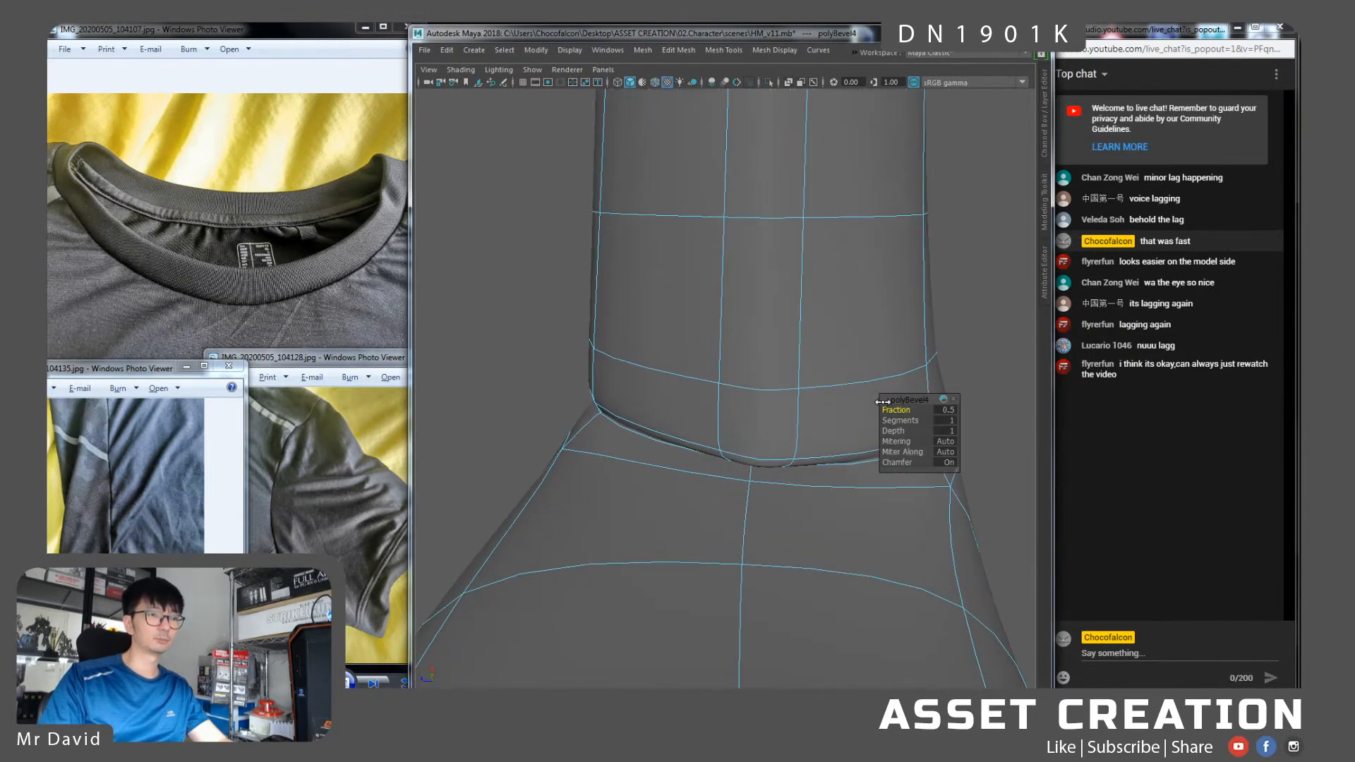
left_click_drag(892, 408, 899, 411)
key("1")
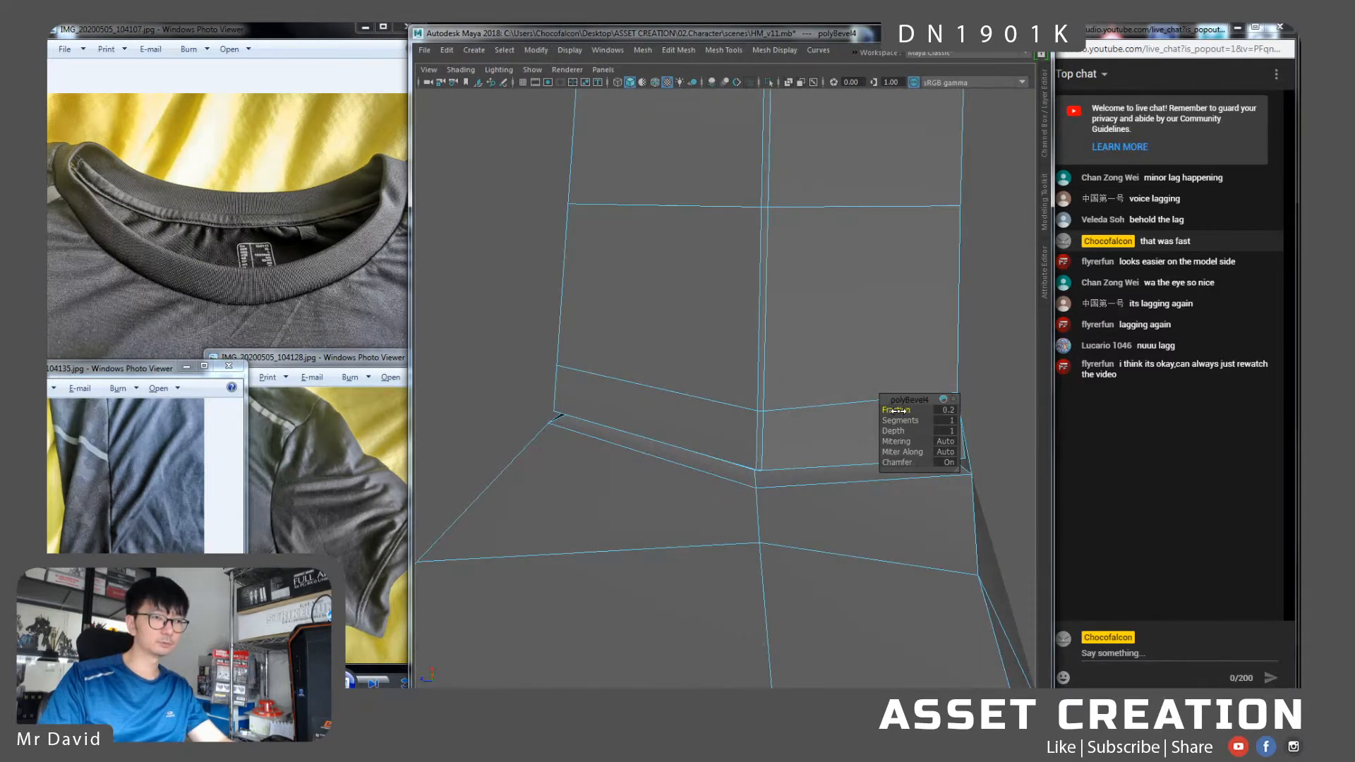
left_click_drag(797, 450, 779, 575, "alt")
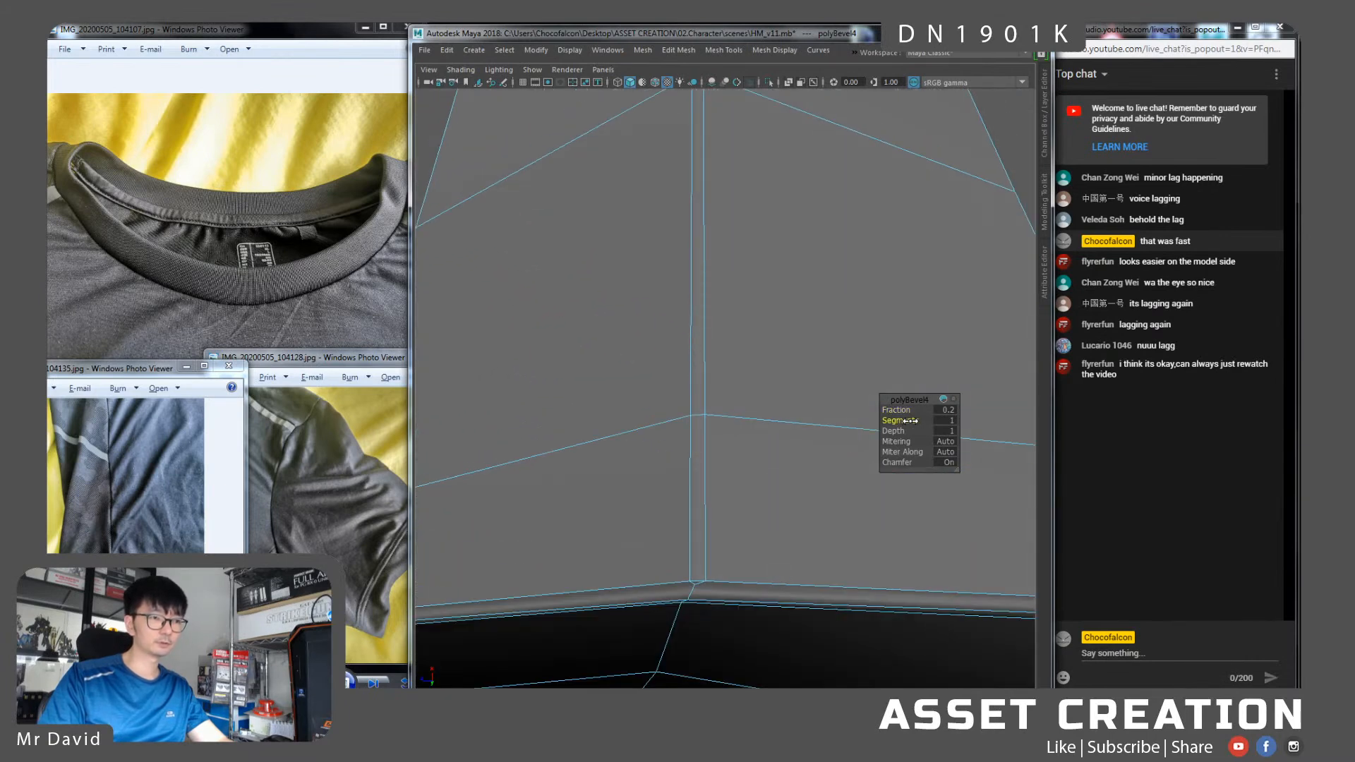
mouse_move(908, 420)
left_mouse_down()
mouse_move(921, 421)
mouse_move(886, 420)
left_mouse_up()
Target-weld the extra vertex at the armhole end of the sleeve bevel to the neighbouring corner vertex
left_click_drag(639, 545, 696, 560, "alt")
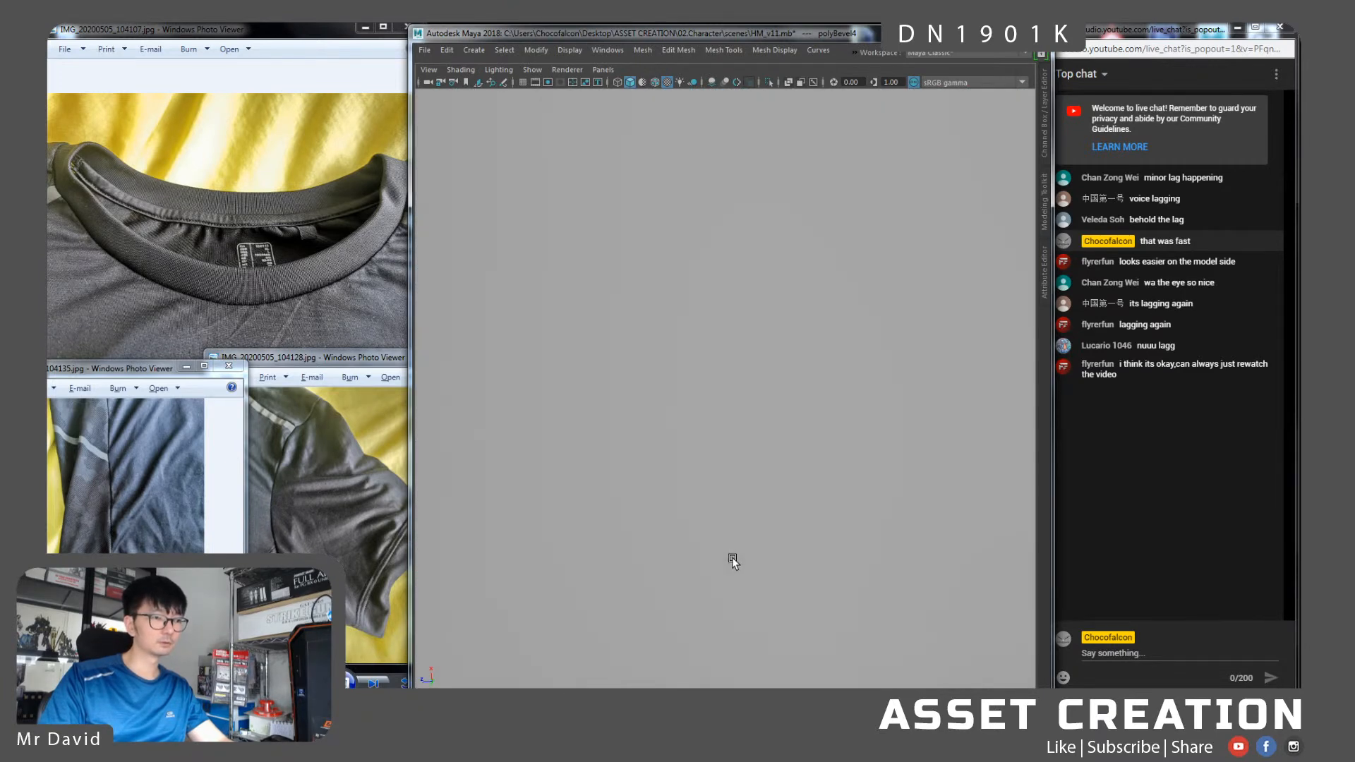
mouse_move(732, 567)
right_mouse_down("alt")
mouse_move(717, 445)
mouse_move(741, 569)
mouse_move(755, 566)
right_mouse_up("alt")
right_click_drag(762, 519, 701, 354)
left_click(753, 519)
left_click_drag(731, 536, 742, 441, "alt")
mouse_move(746, 390)
right_mouse_down("shift")
mouse_move(741, 313)
mouse_move(745, 378)
right_mouse_up("shift")
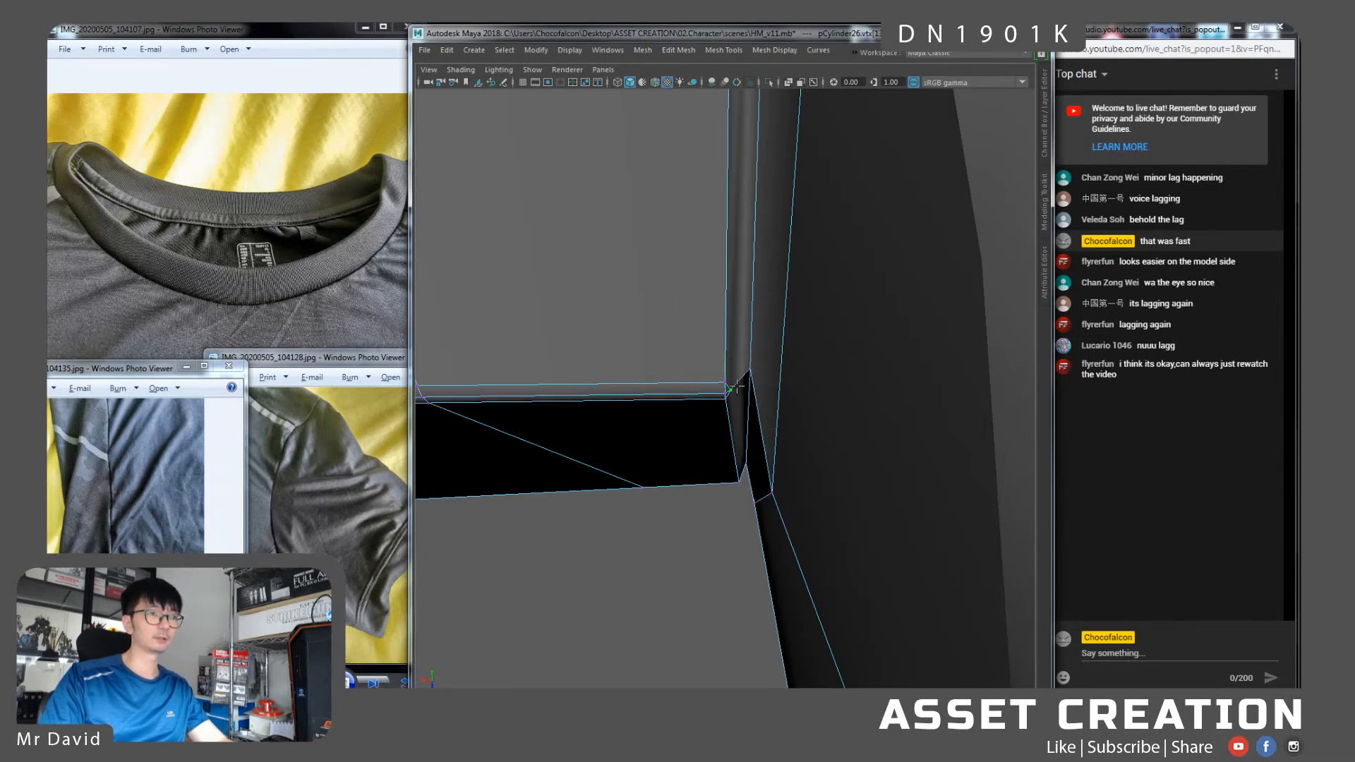
left_click_drag(754, 372, 750, 369)
Shift the middle edge loop of the sleeve bevel slightly inward as a seam groove, and preview the shirt smoothed in object selection
right_click_drag(735, 354, 739, 305)
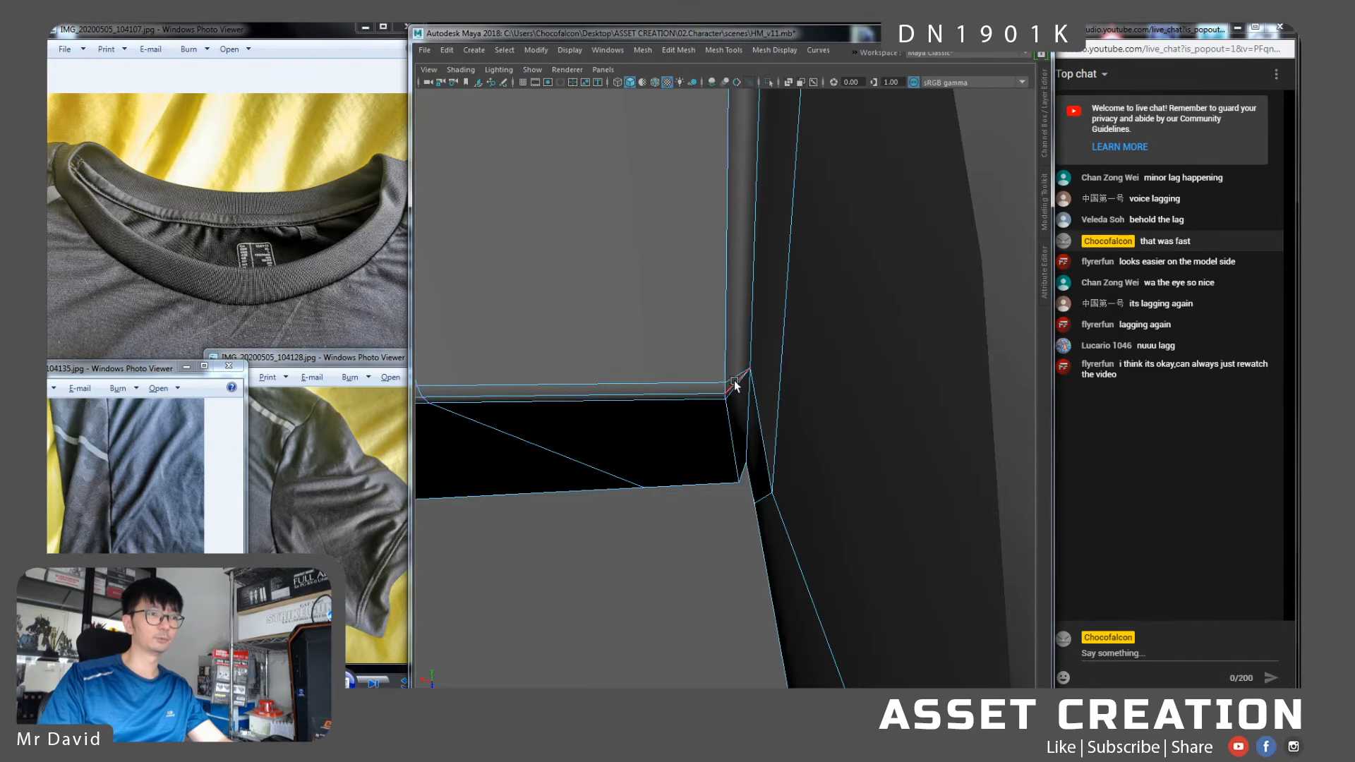
left_click(734, 381)
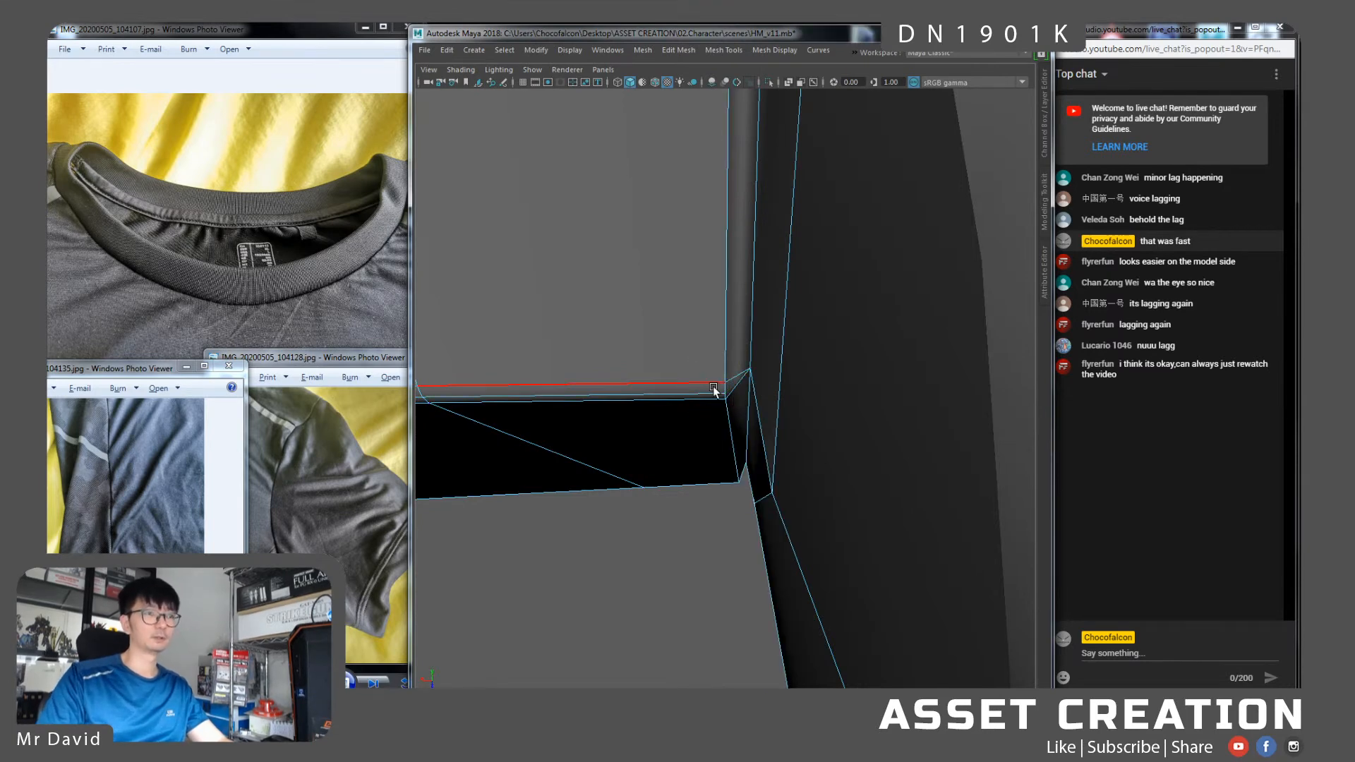
left_click(573, 393)
scroll(595, 382, "down", 4)
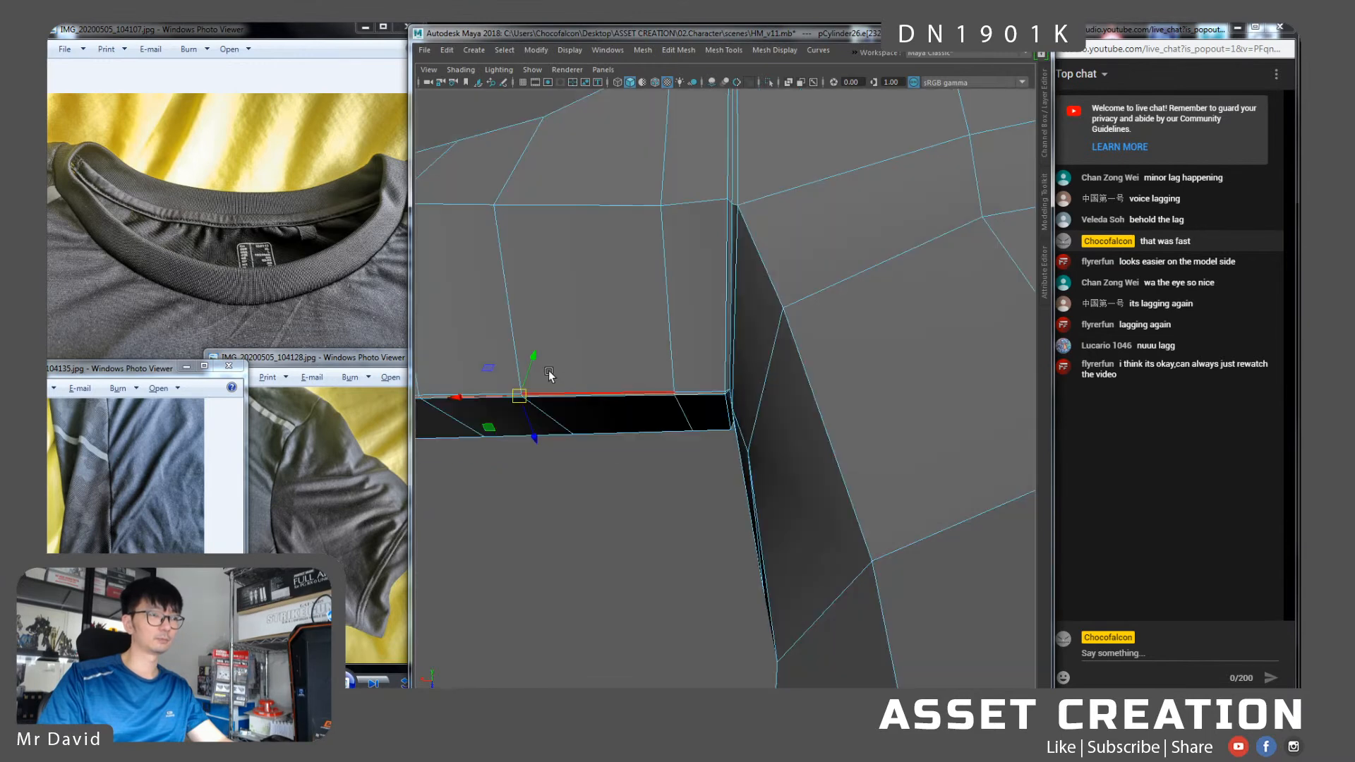
left_click_drag(530, 365, 737, 402, "alt")
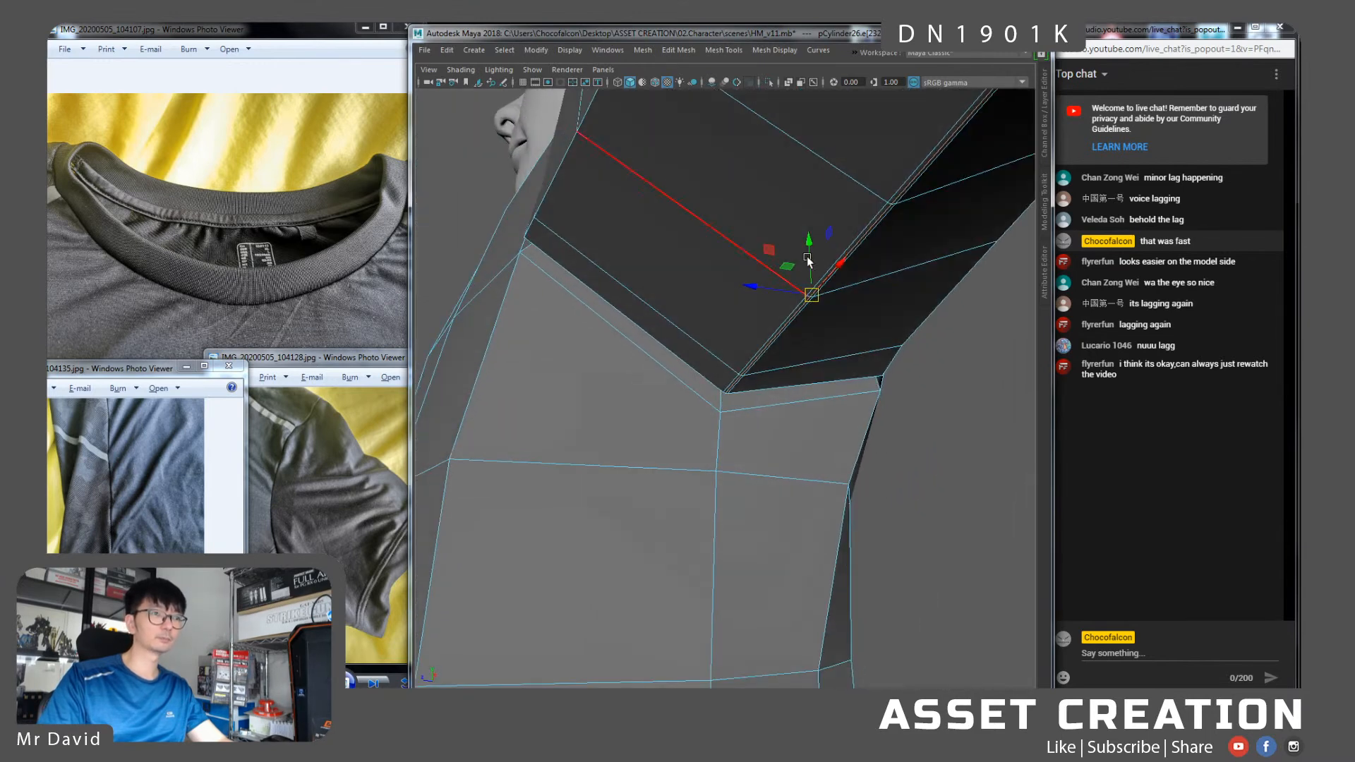
key("3")
right_click(800, 246)
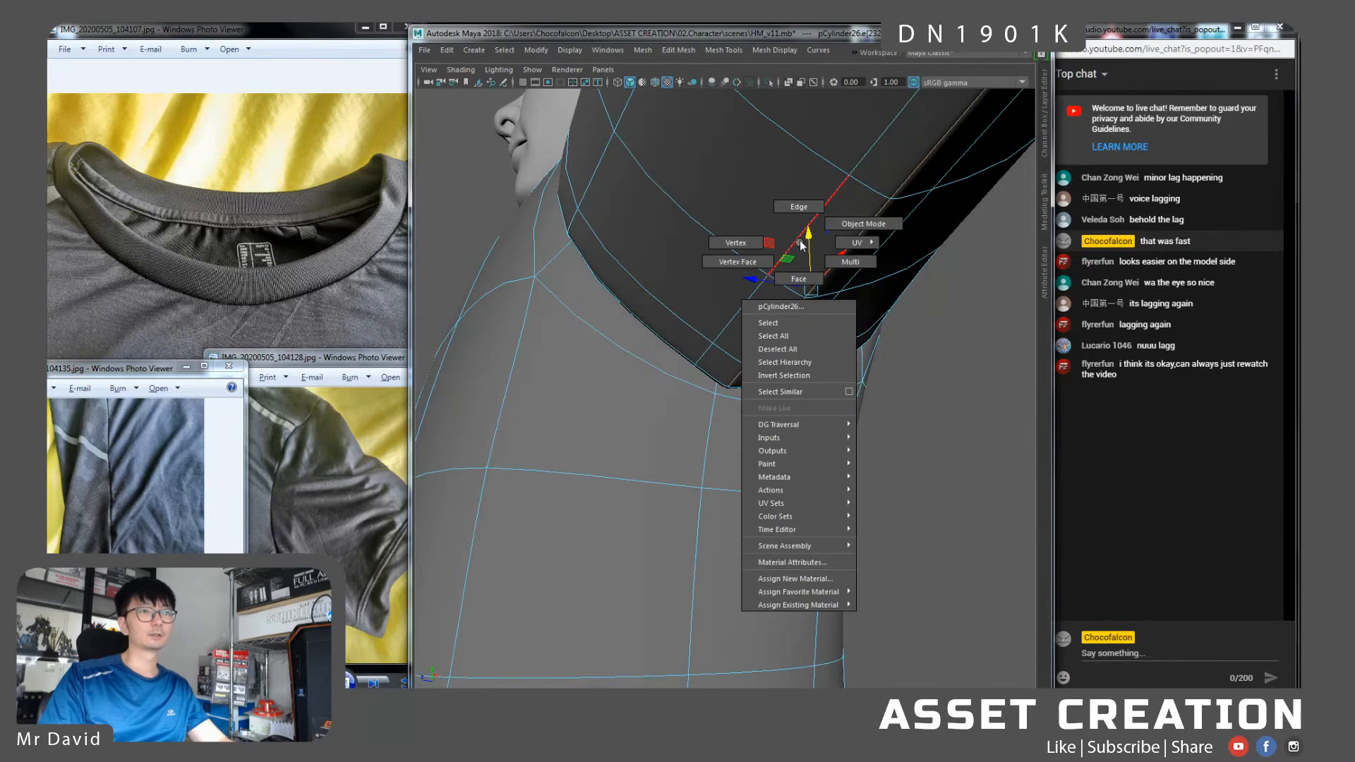
left_click(829, 226)
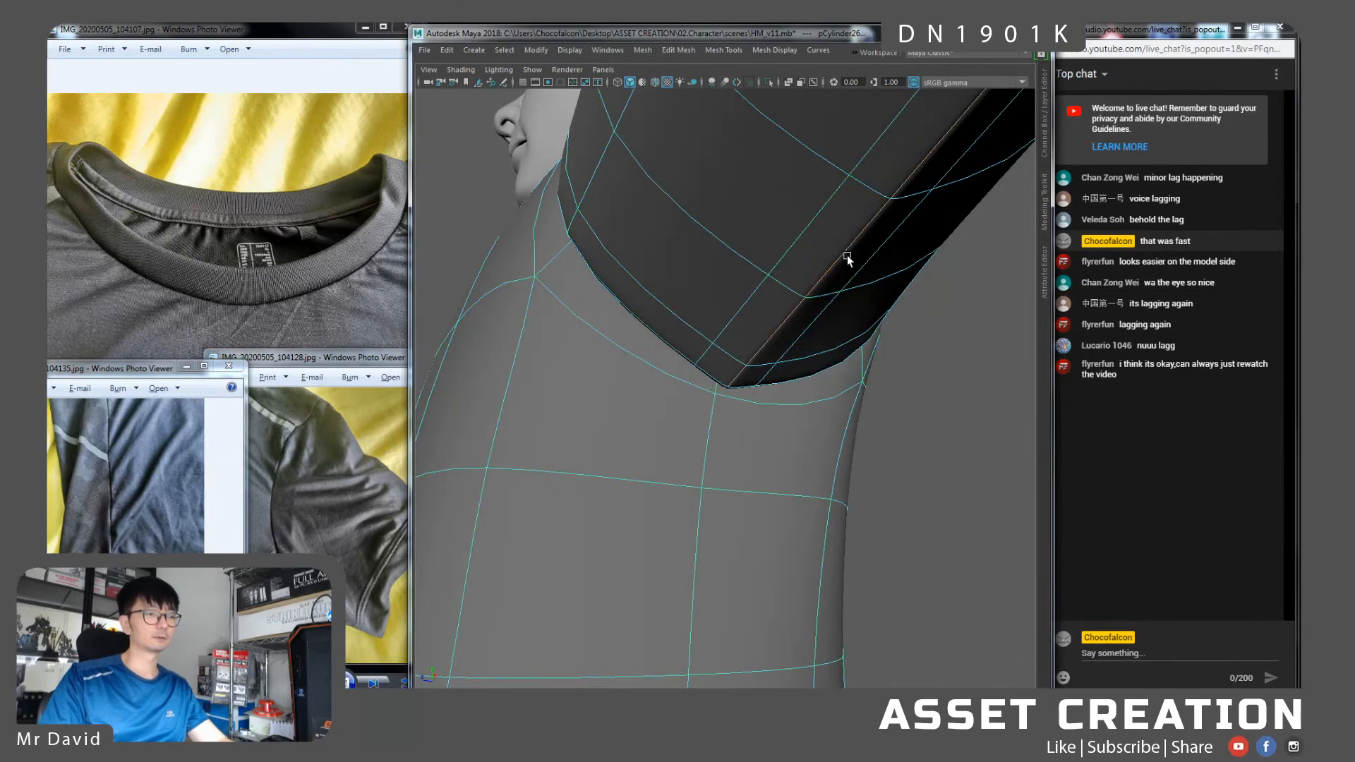
Shift the middle edge loop of the sleeve's underarm bevel further inward to deepen the seam groove, and preview the shirt smoothed and deselected
right_click_drag(847, 257, 850, 236)
left_click_drag(810, 240, 812, 220)
key("1")
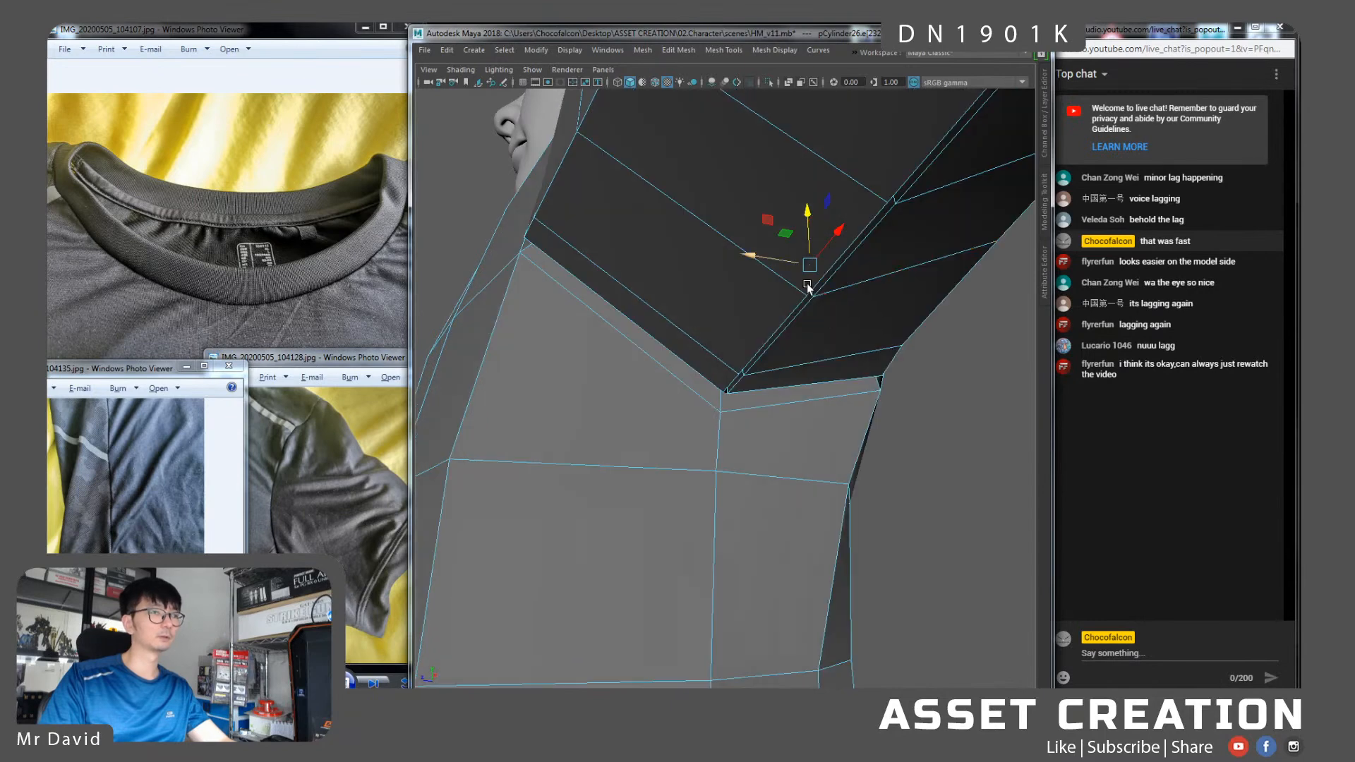
scroll(824, 320, "down", 2)
key("3")
left_click_drag(823, 316, 862, 310, "alt")
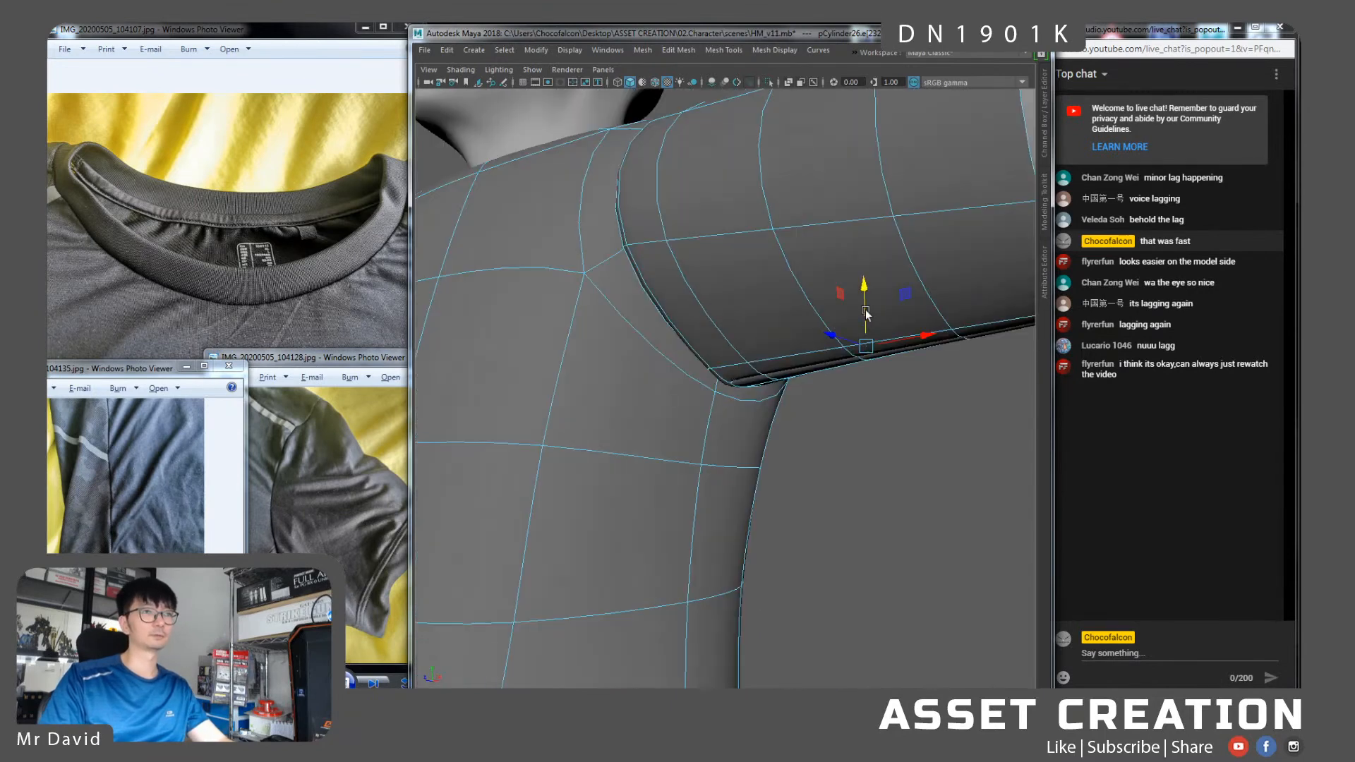
scroll(853, 309, "down", 3)
middle_click_drag(853, 310, 806, 318, "alt")
right_click_drag(811, 303, 877, 287)
left_click(892, 405)
left_click_drag(847, 395, 894, 366, "alt")
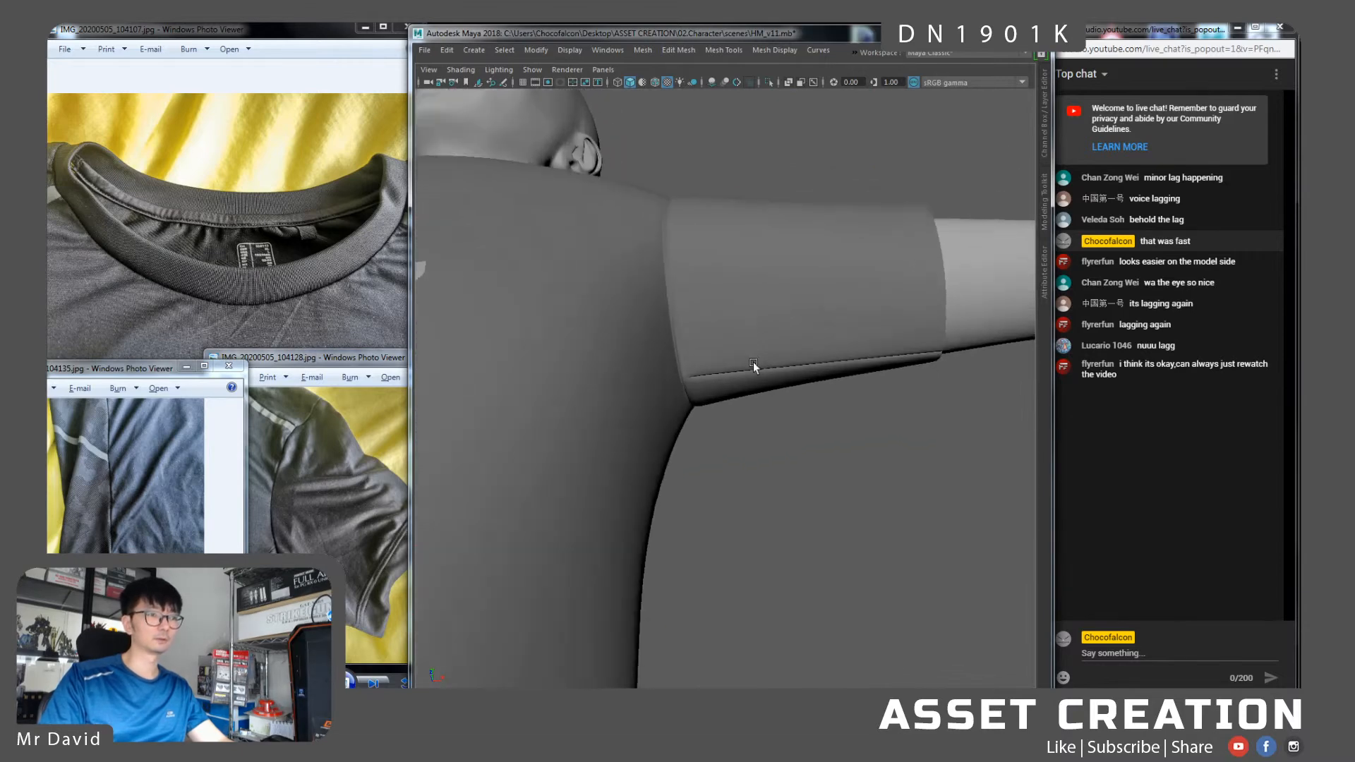
Adjust the corner vertex where the sleeve's underarm seam meets the armhole, and preview the smoothed shirt without a selection
right_click_drag(747, 341, 783, 451, "alt")
right_click_drag(699, 371, 732, 450, "alt")
left_click(653, 390)
right_click_drag(632, 333, 593, 330)
key("1")
left_click_drag(623, 377, 631, 267, "alt")
left_click(615, 268)
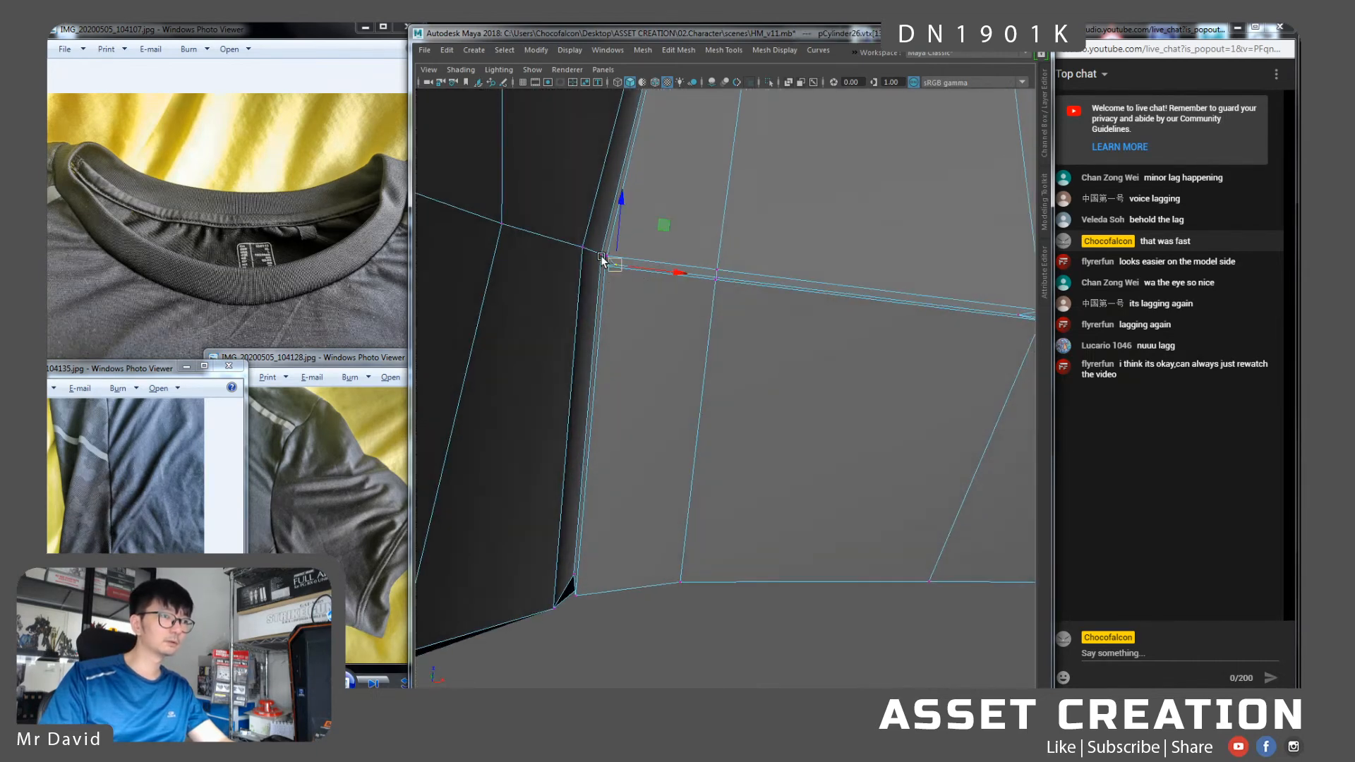
left_click(628, 333)
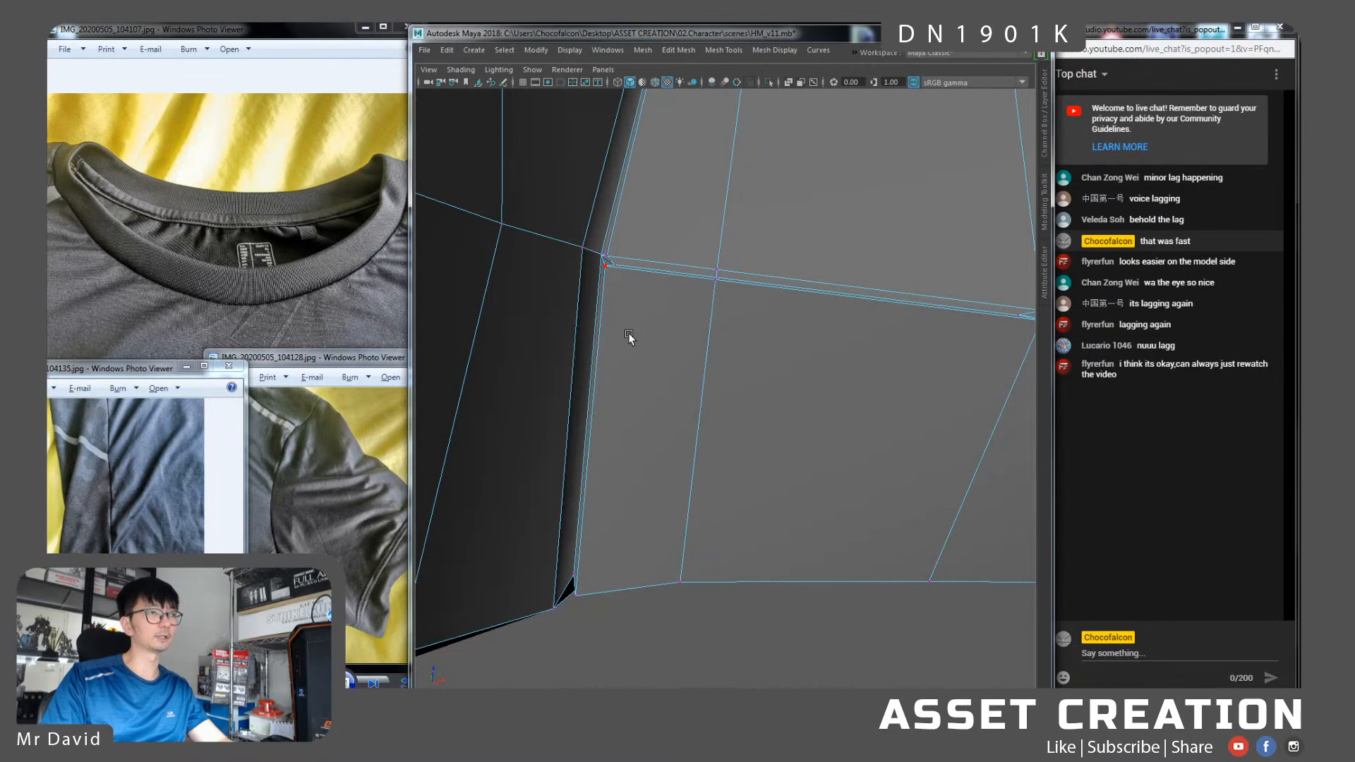
key("3")
left_click_drag(631, 338, 617, 296, "alt")
right_click_drag(633, 260, 664, 242)
left_click_drag(594, 296, 705, 388, "alt")
left_click(714, 421)
Extrude the edge loop around the sleeve opening and scale it to shape the inner thickness of the hem
right_click_drag(675, 291, 727, 289)
double_click(727, 289)
left_click_drag(718, 286, 759, 370, "alt")
key("r")
key("1")
left_click_drag(737, 317, 710, 275)
right_click_drag(710, 275, 767, 261, "alt")
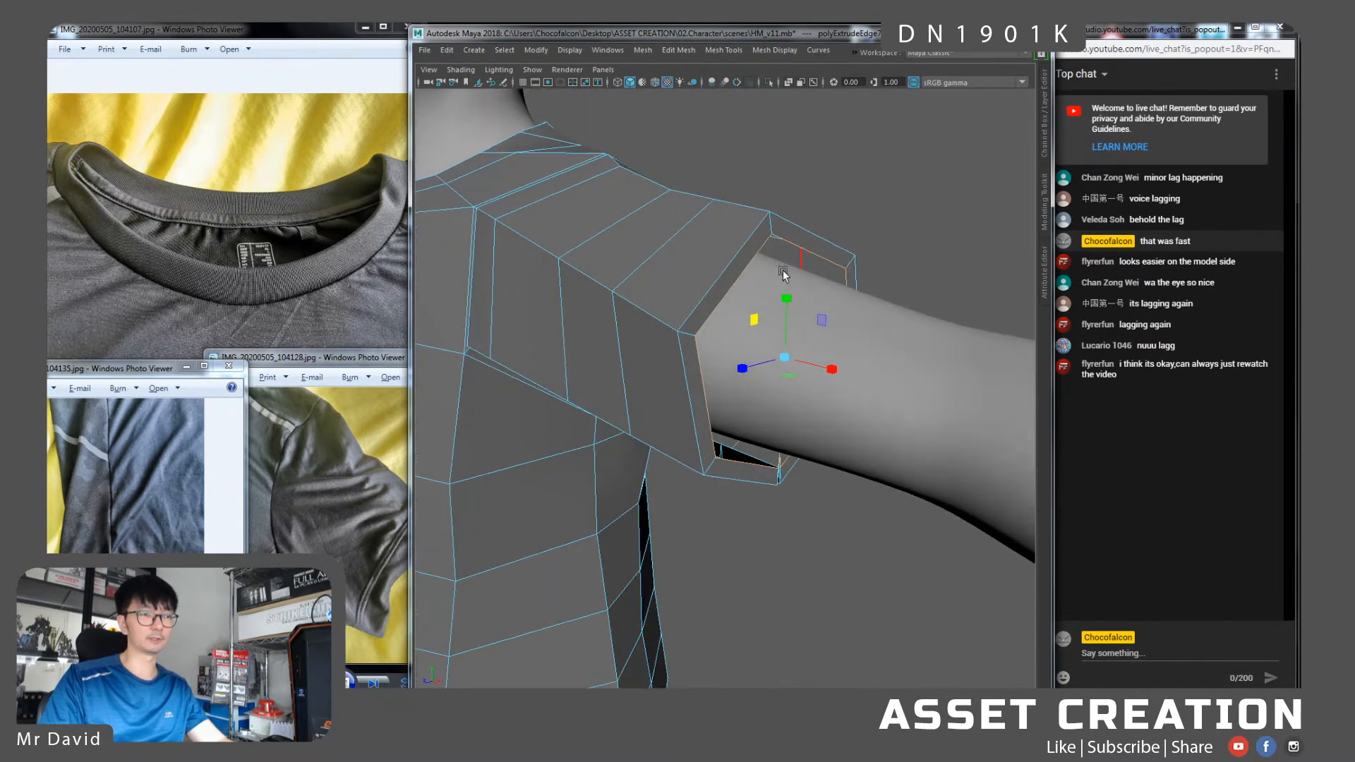
key("3")
left_click_drag(786, 309, 763, 296, "alt")
left_click_drag(774, 361, 804, 362, "shift")
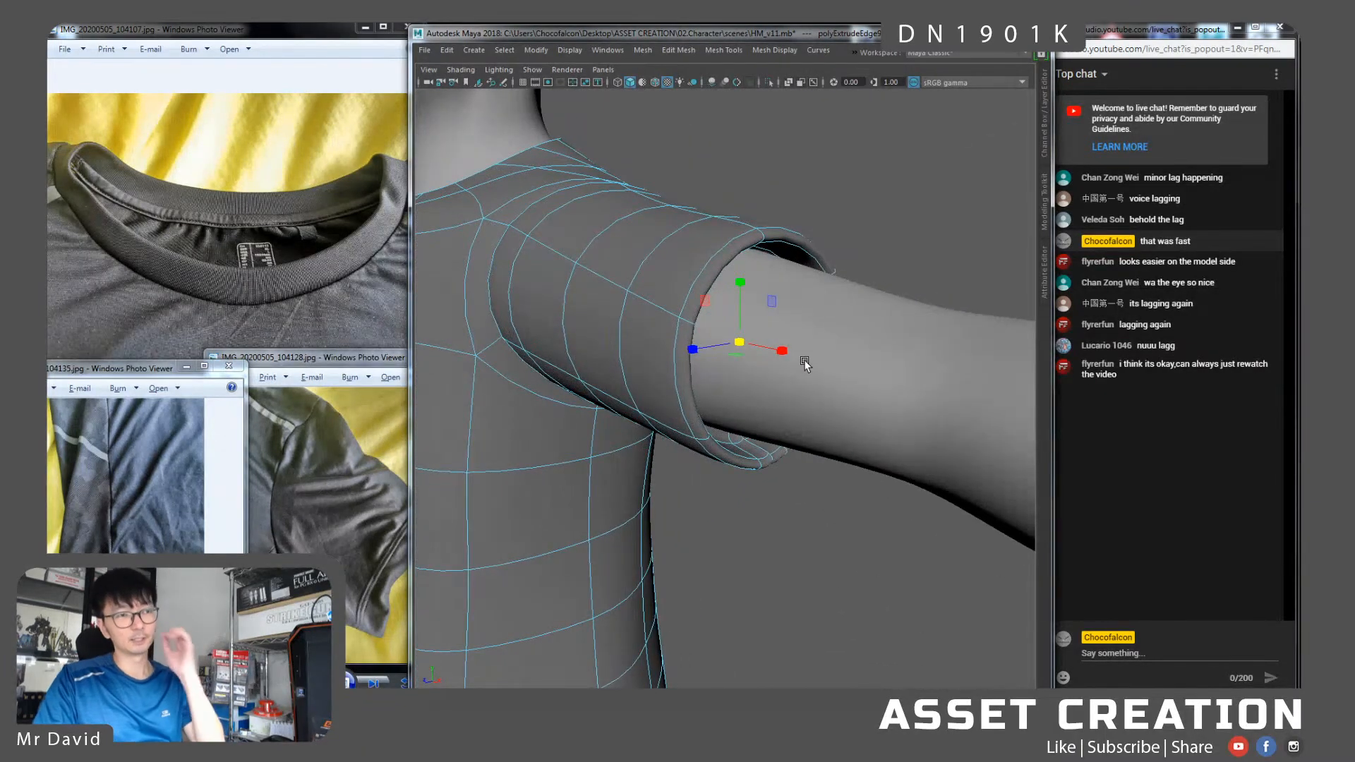
Select two adjoining faces on the back of the sleeve, between the armhole and the hem
right_click_drag(794, 235, 793, 271)
left_click_drag(875, 296, 700, 347, "alt")
left_click(755, 317)
left_click(790, 345)
double_click(820, 348, "shift")
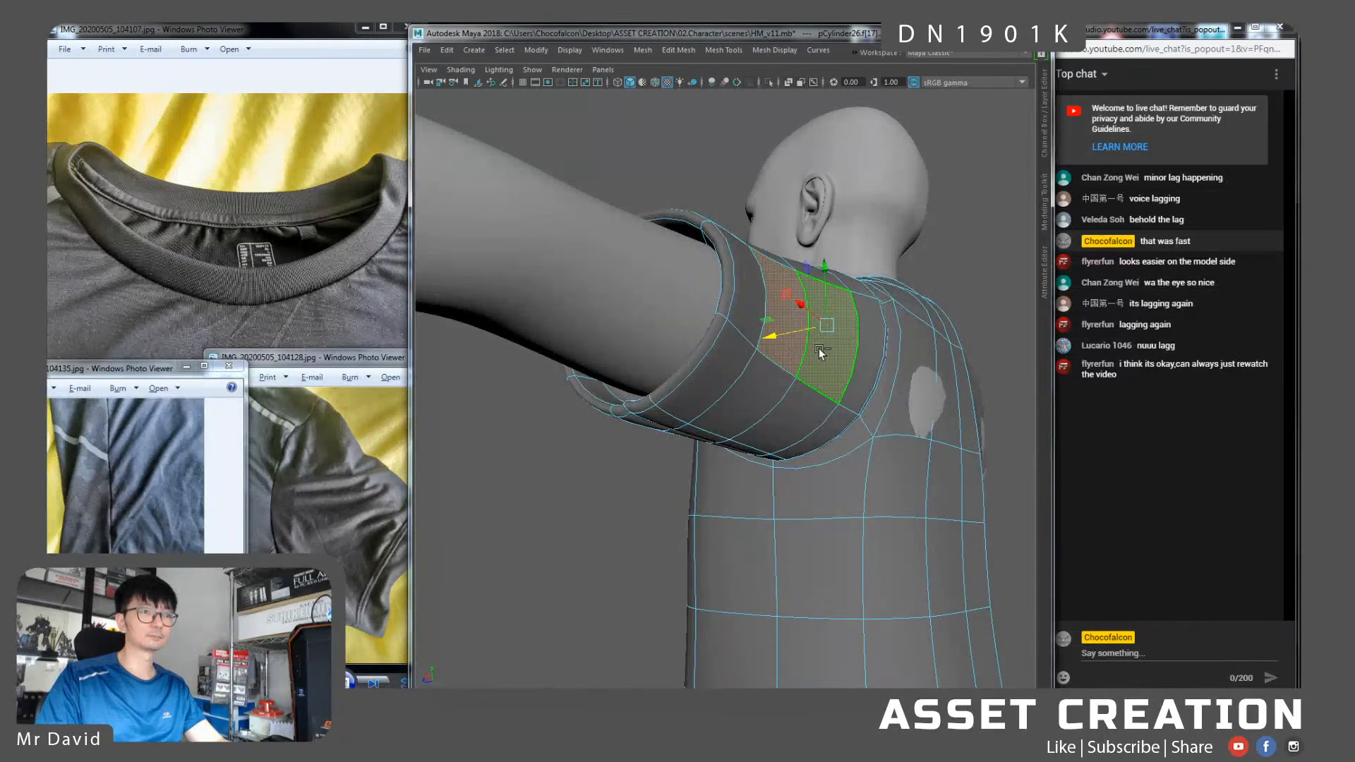
left_click(813, 337)
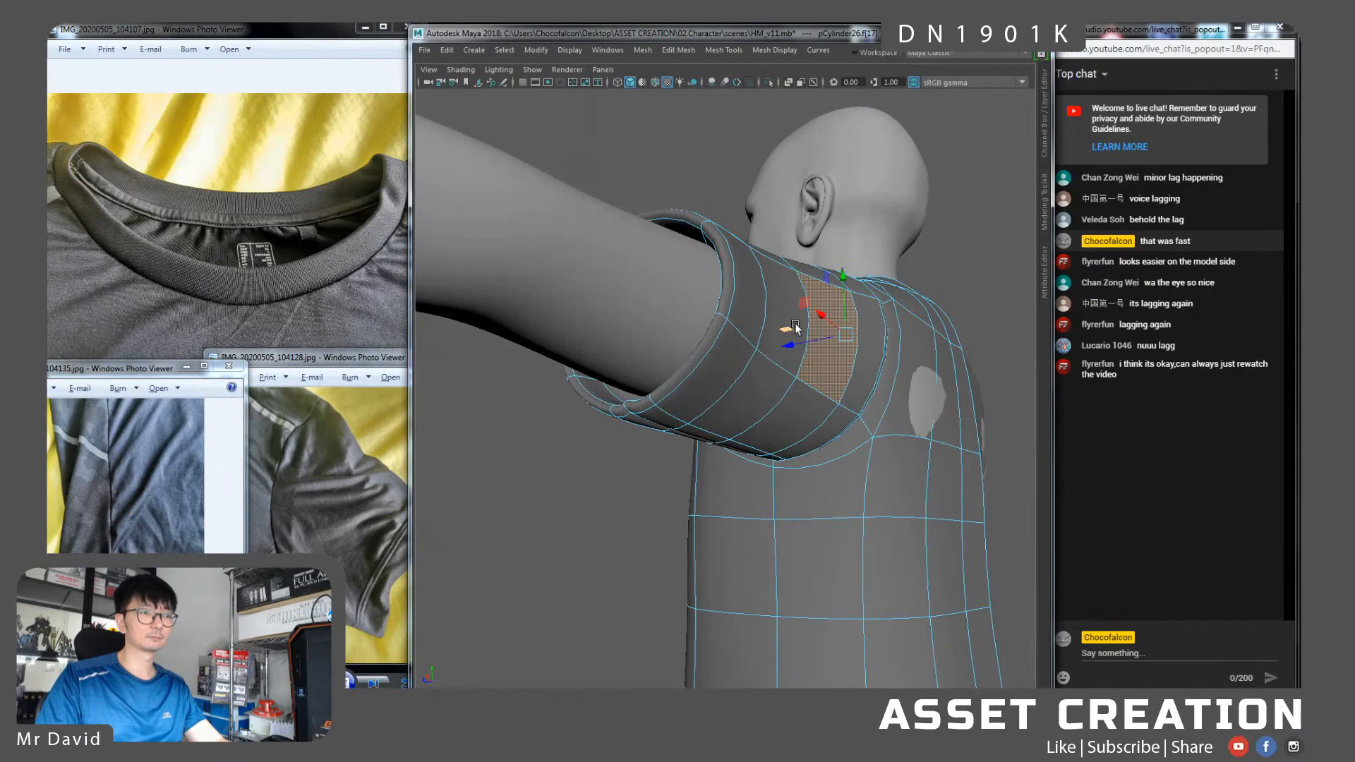
left_click_drag(778, 271, 725, 322, "alt")
right_click_drag(726, 322, 724, 284)
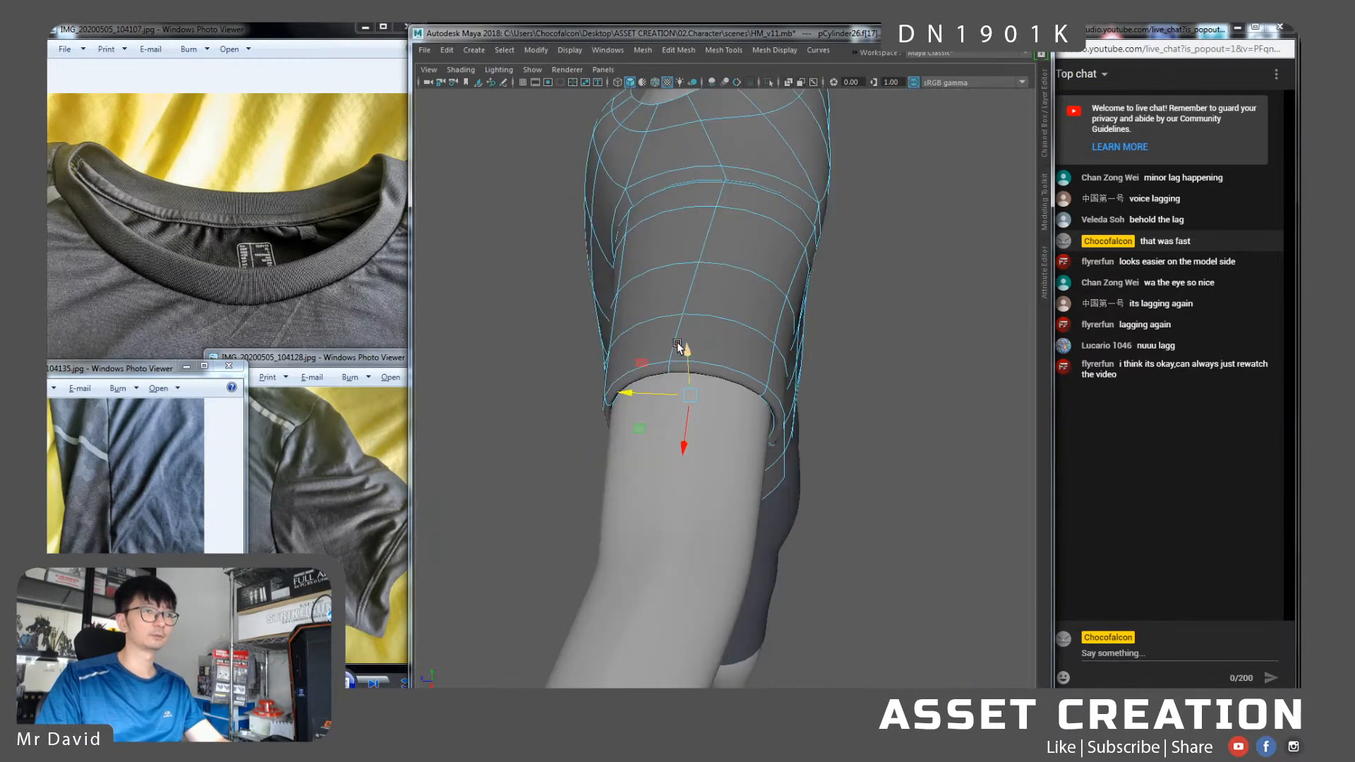
Examine the fit and edge flow of the sleeve around the arm from above, the side and the front
left_click_drag(674, 339, 784, 256, "alt")
left_click_drag(778, 345, 858, 347, "alt")
right_click_drag(858, 347, 800, 317, "alt")
left_click_drag(799, 318, 793, 370, "alt")
right_click_drag(773, 354, 838, 334)
scroll(803, 343, "down", 5)
left_click_drag(774, 417, 719, 377, "alt")
right_click_drag(718, 378, 723, 444)
scroll(725, 442, "up", 3)
scroll(725, 442, "up", 4)
right_click_drag(705, 307, 704, 267)
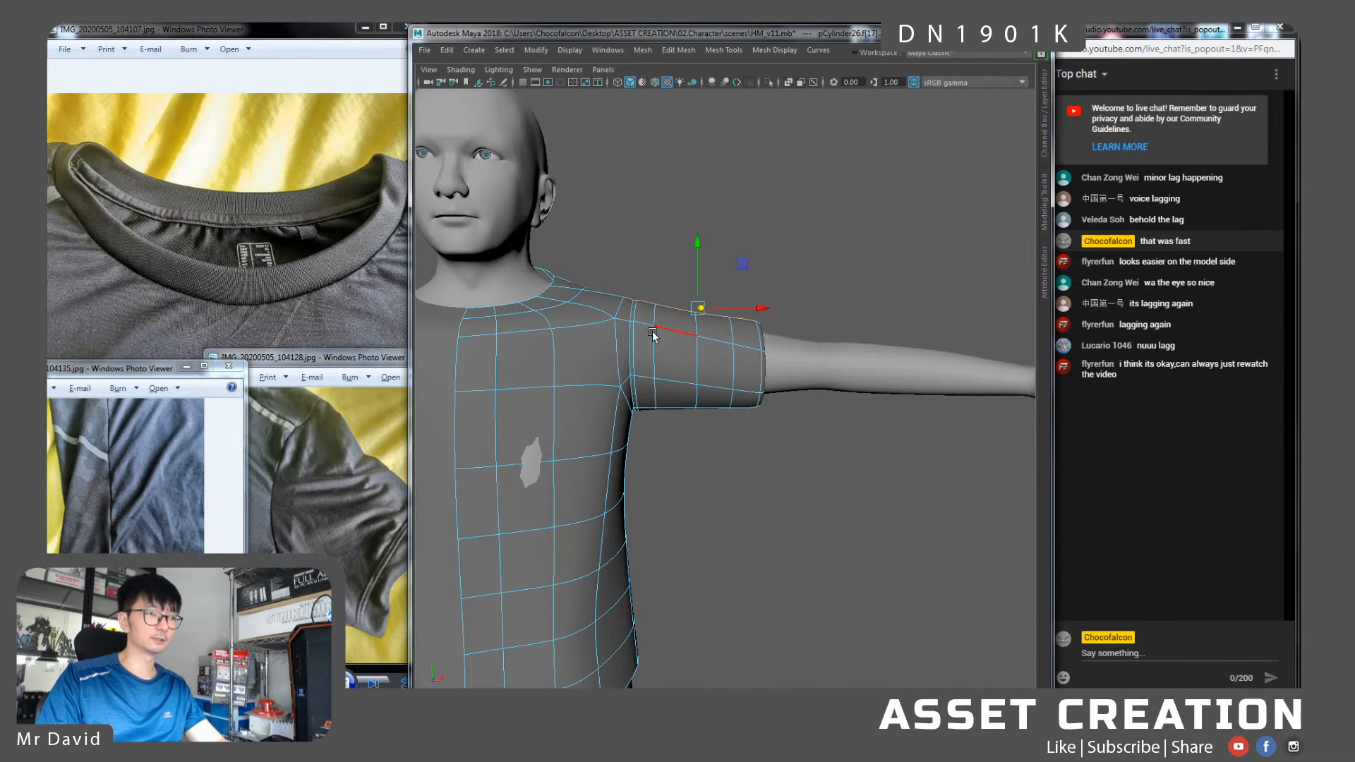
Scale the edge loop running along the front of the sleeve vertically to fill out its shape, and return to object selection
left_click(645, 326)
mouse_move(777, 361)
left_mouse_down("alt")
mouse_move(795, 364)
mouse_move(767, 354)
left_mouse_up("alt")
double_click(657, 324)
scroll(702, 408, "up", 3)
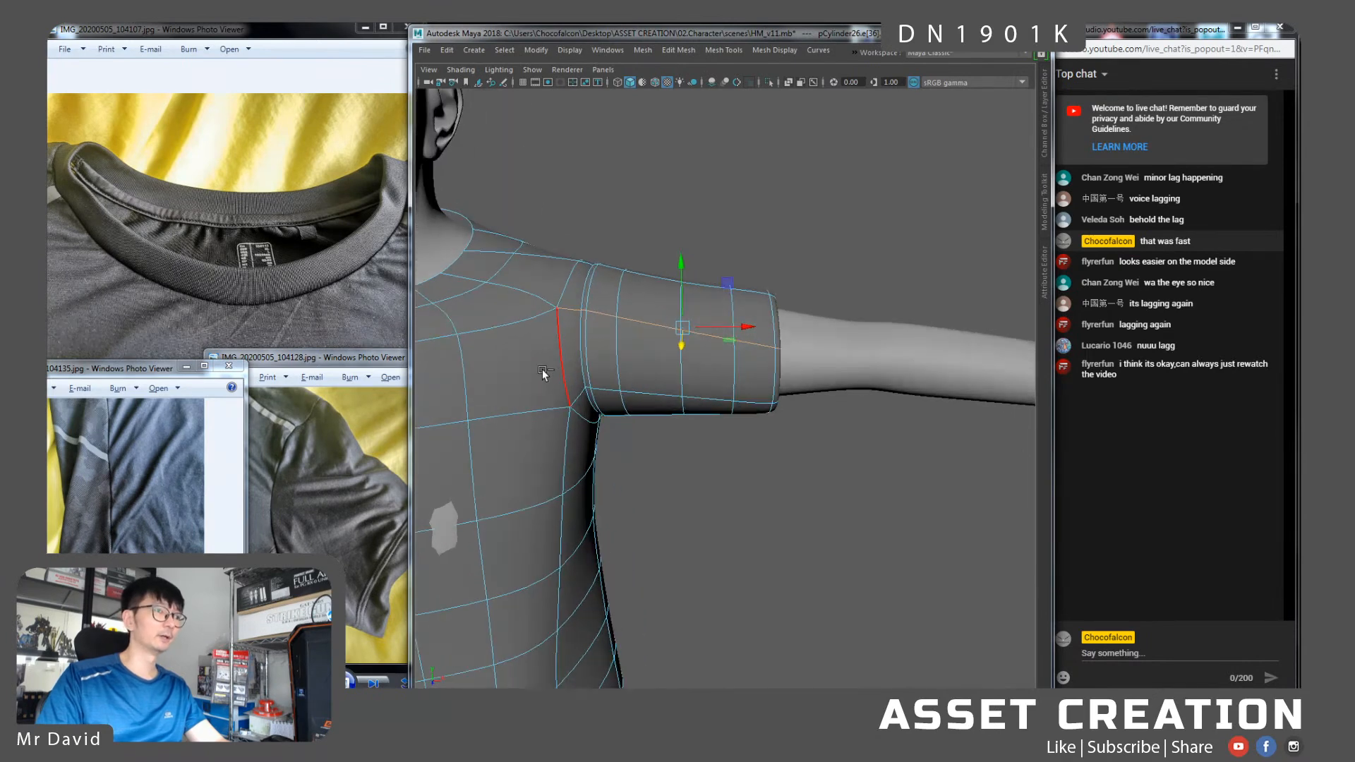
key("r")
mouse_move(681, 278)
left_mouse_down()
mouse_move(708, 382)
mouse_move(680, 262)
left_mouse_up()
key("w")
left_click_drag(826, 288, 729, 301, "alt")
right_click_drag(728, 302, 776, 281)
right_click_drag(910, 444, 786, 490, "alt")
middle_click_drag(786, 489, 814, 427, "alt")
left_click_drag(815, 427, 772, 426, "alt")
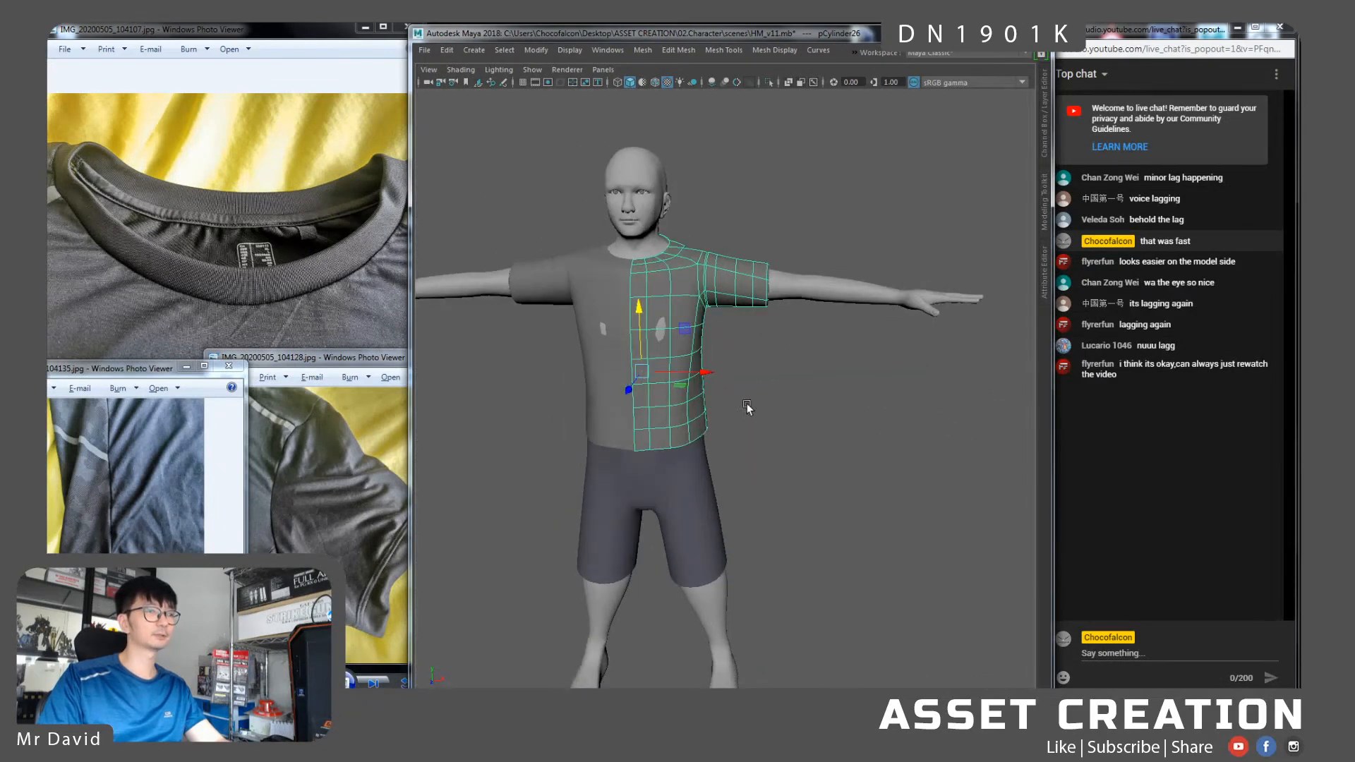
Review the shirt reference photos and the image folder in Windows Explorer, previewing the shoulder seam in IMG_20200505_104117.jpg
left_click(120, 526)
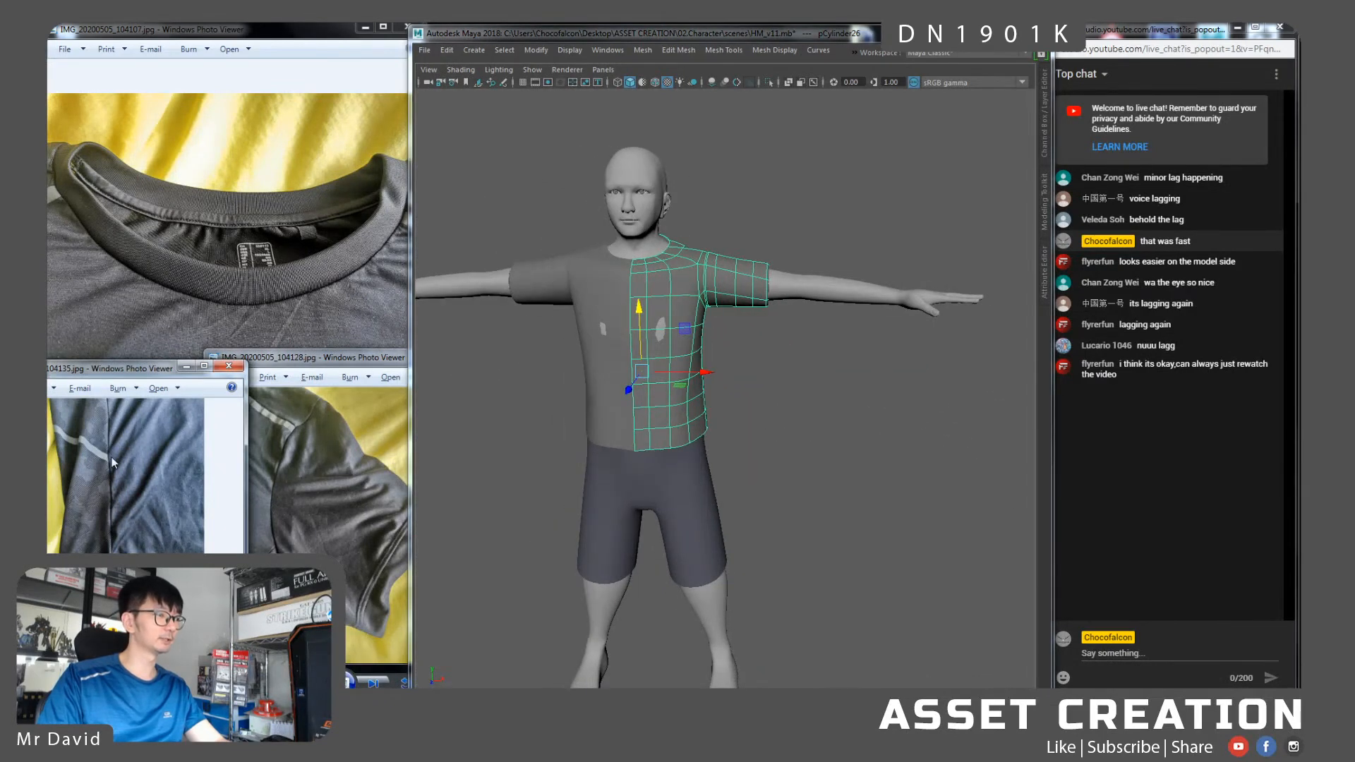
left_click(290, 484)
key("alt+Tab")
left_click(258, 343)
left_click(257, 273)
left_click(333, 276)
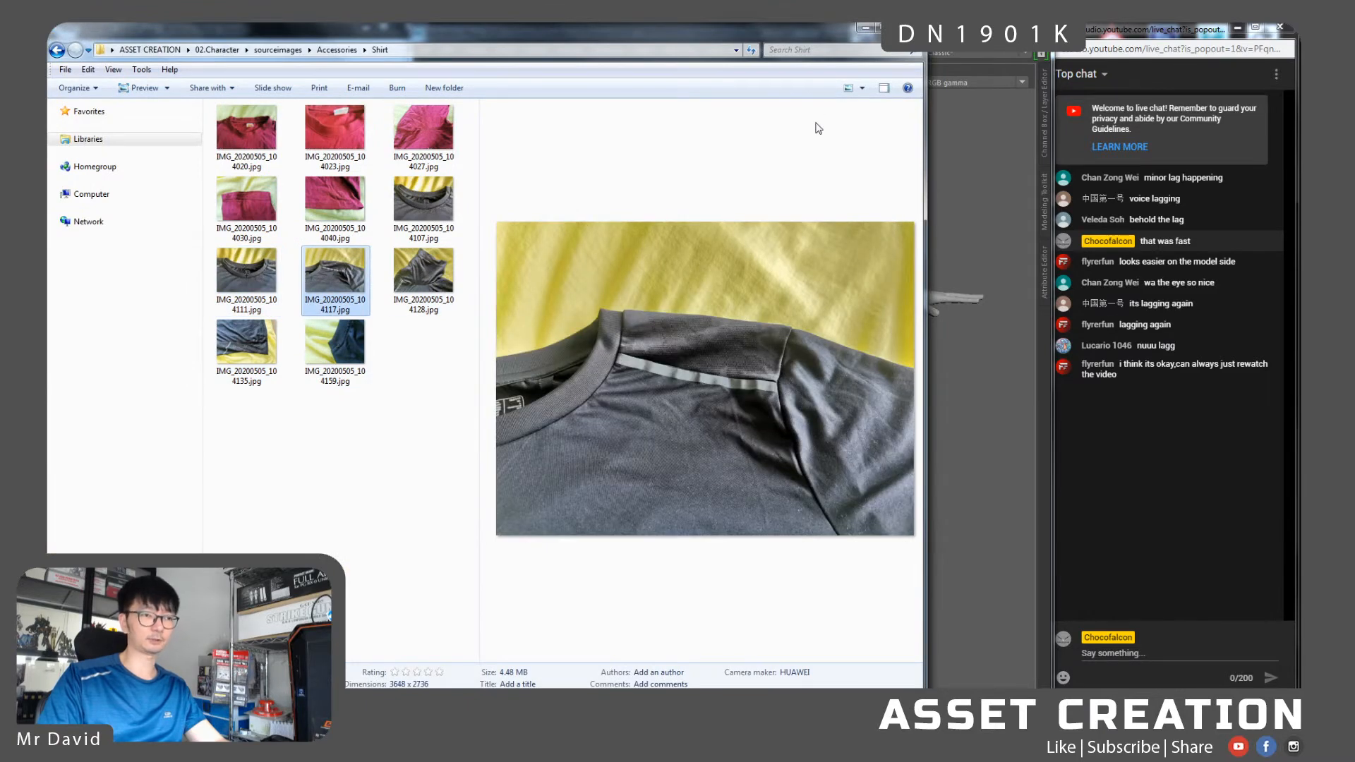
left_click(871, 32)
Select the ring of short edges radiating from the neckline across the collar band
scroll(726, 325, "up", 5)
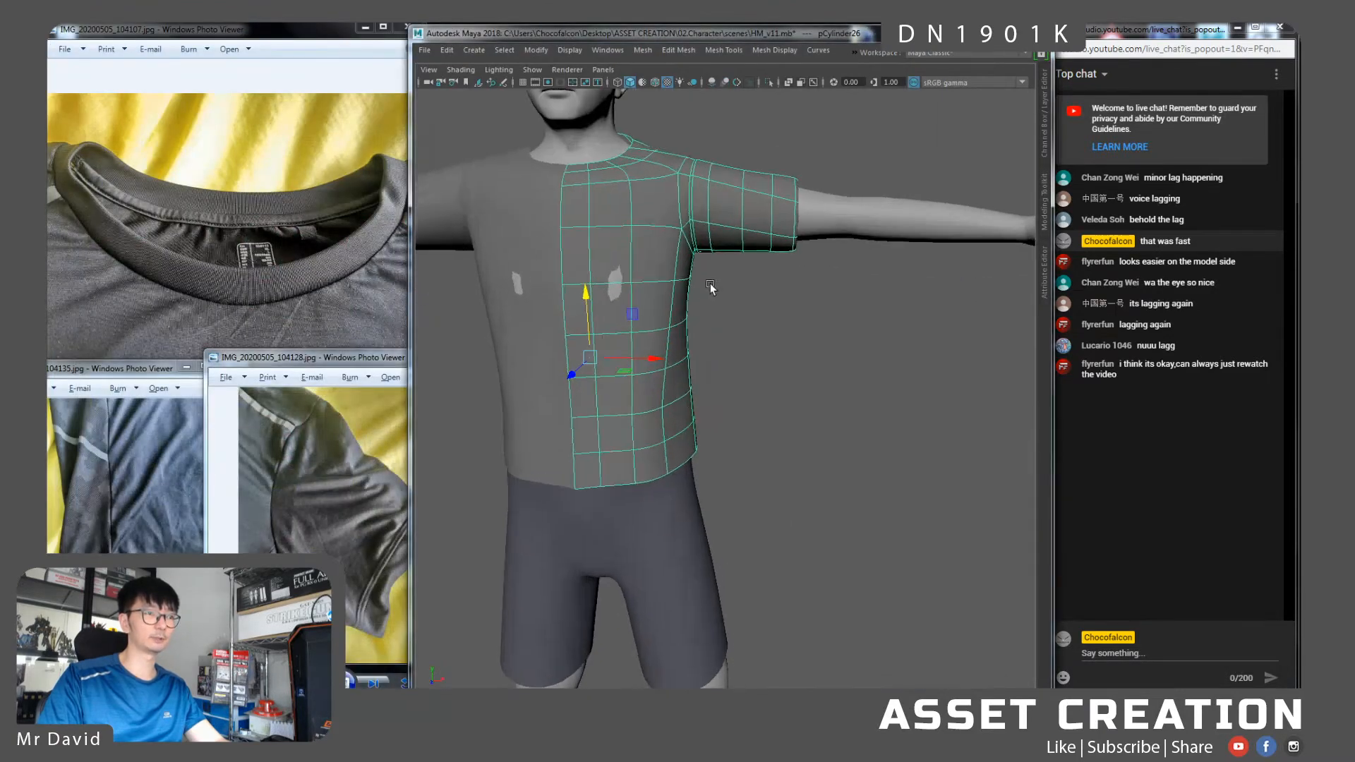
scroll(751, 344, "up", 5)
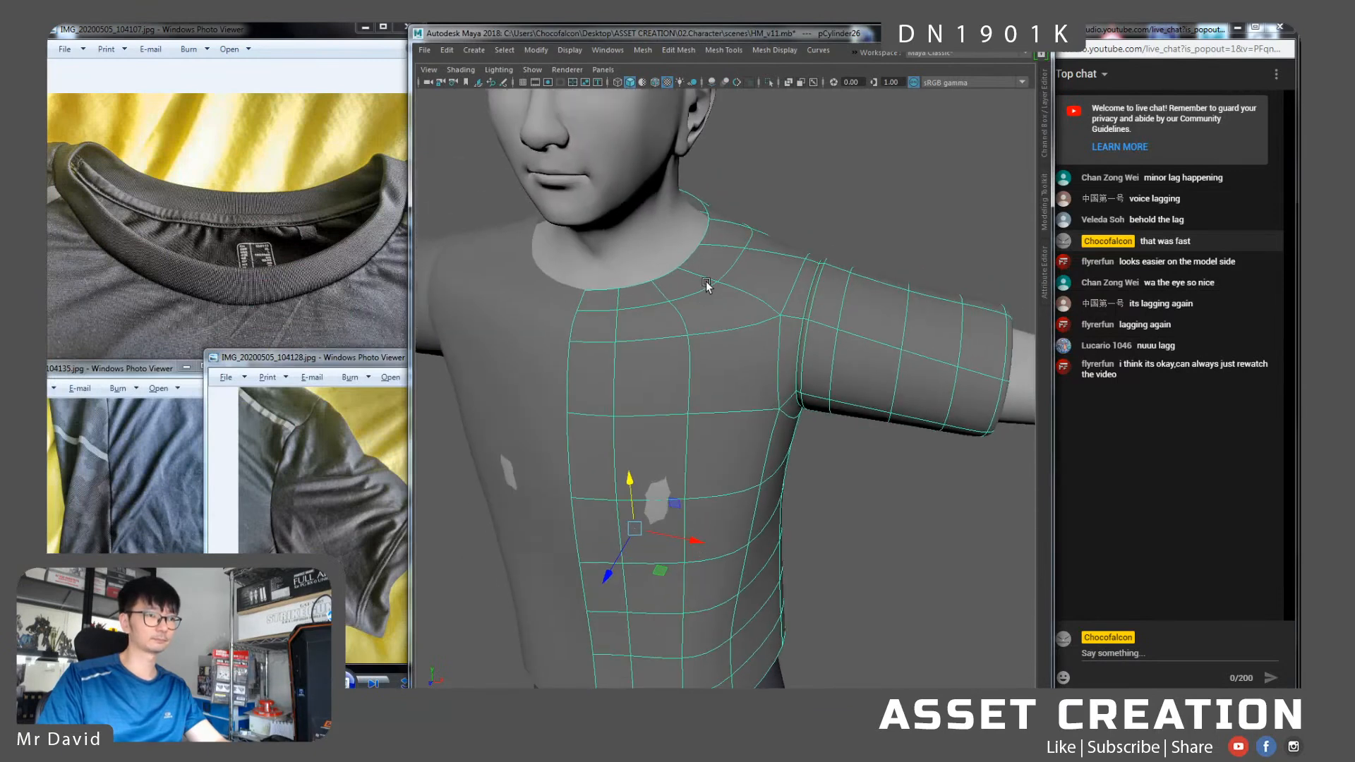
right_click_drag(711, 250, 709, 222)
left_click(684, 233)
middle_click_drag(738, 233, 761, 285, "alt")
left_click(784, 315, "shift")
left_click(554, 321)
key("q")
double_click(708, 275, "shift")
left_click_drag(708, 281, 737, 278, "alt")
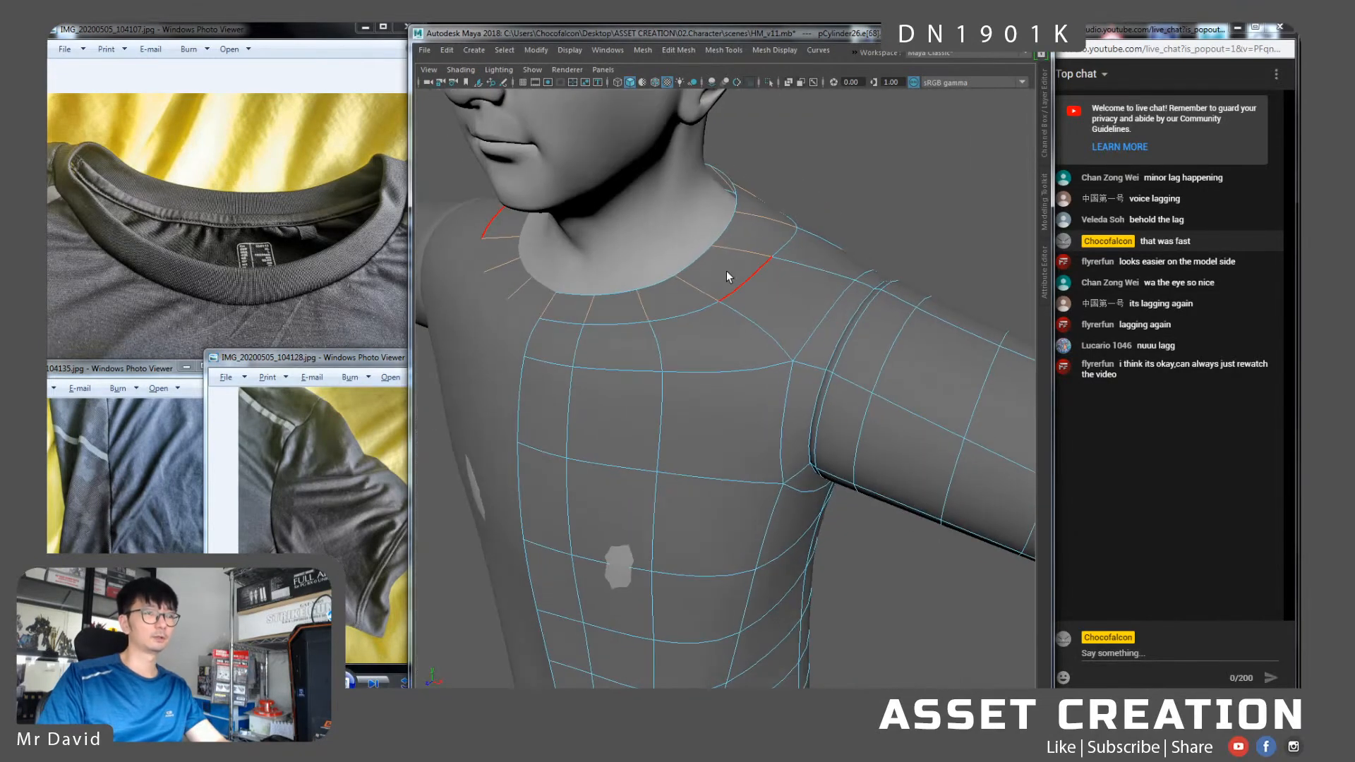
Try adding an extra edge loop around the collar band between the neckline and the next loop
right_click(726, 271, "shift")
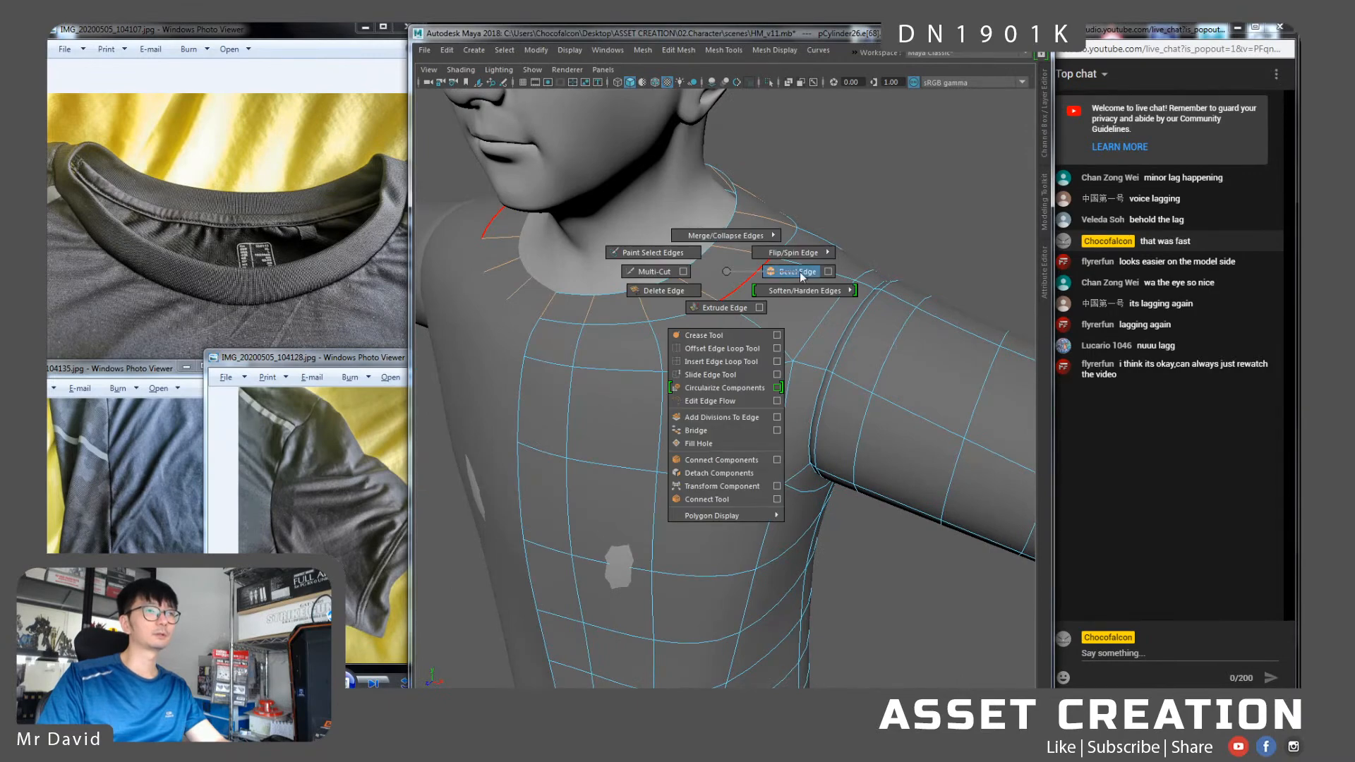
key("g")
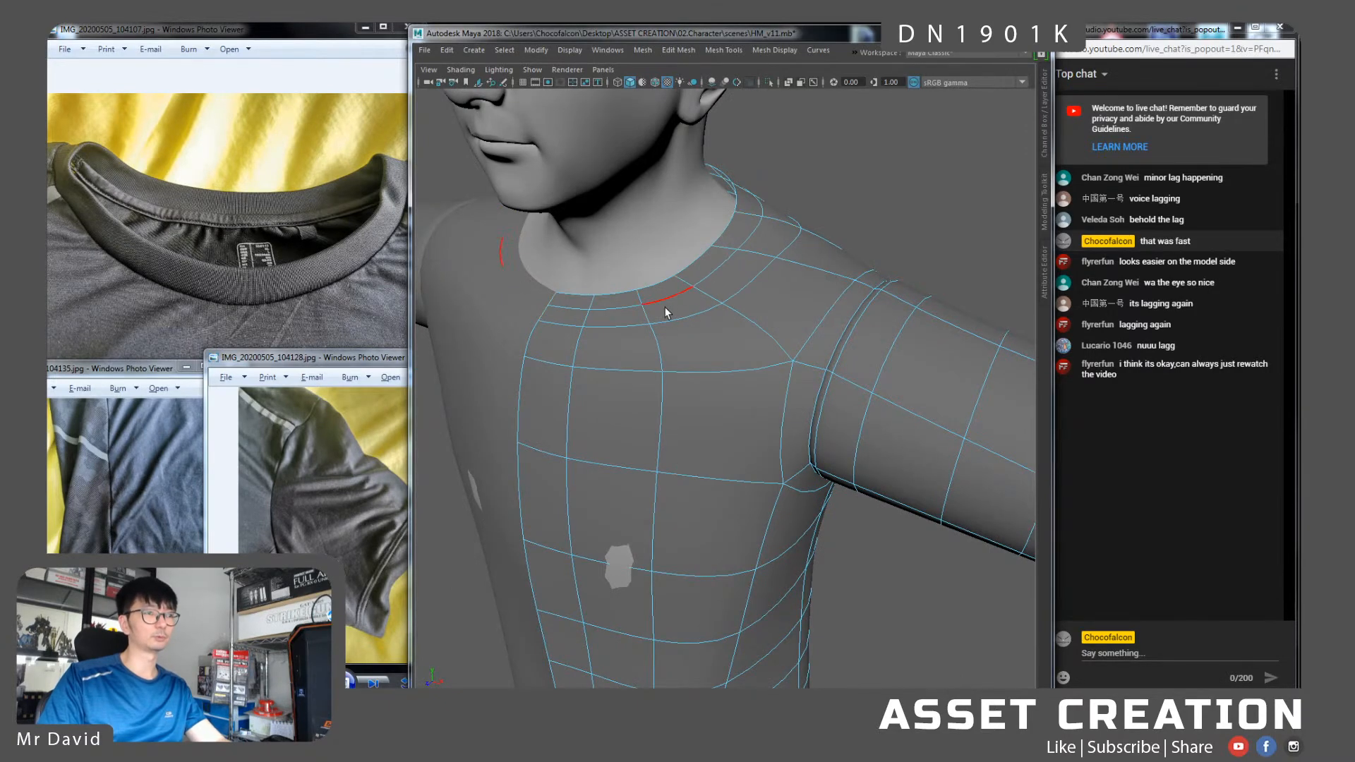
left_click_drag(669, 306, 741, 307, "alt")
left_click(587, 336)
mouse_move(932, 265)
left_mouse_down("alt")
mouse_move(861, 263)
mouse_move(917, 278)
mouse_move(930, 263)
left_mouse_up("alt")
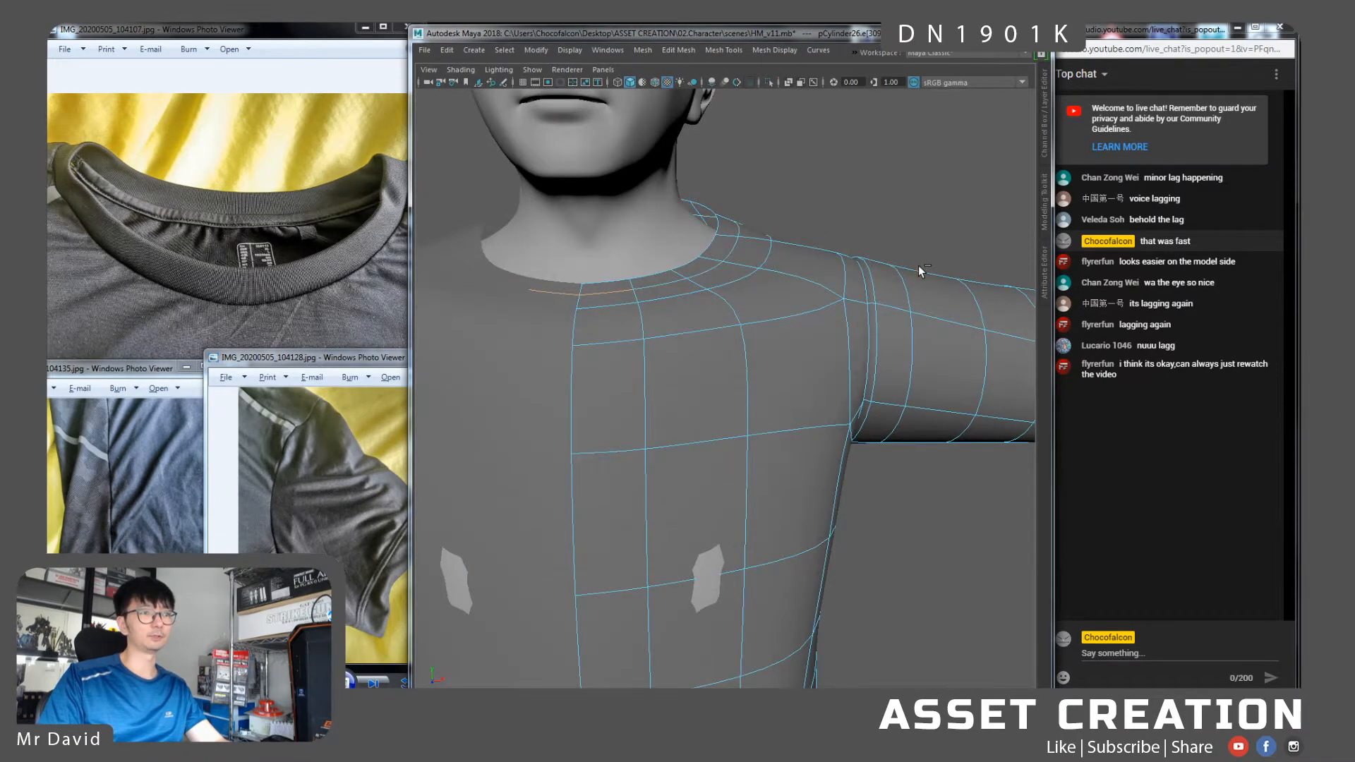
mouse_move(752, 295)
left_mouse_down("alt")
mouse_move(655, 277)
mouse_move(753, 305)
left_mouse_up("alt")
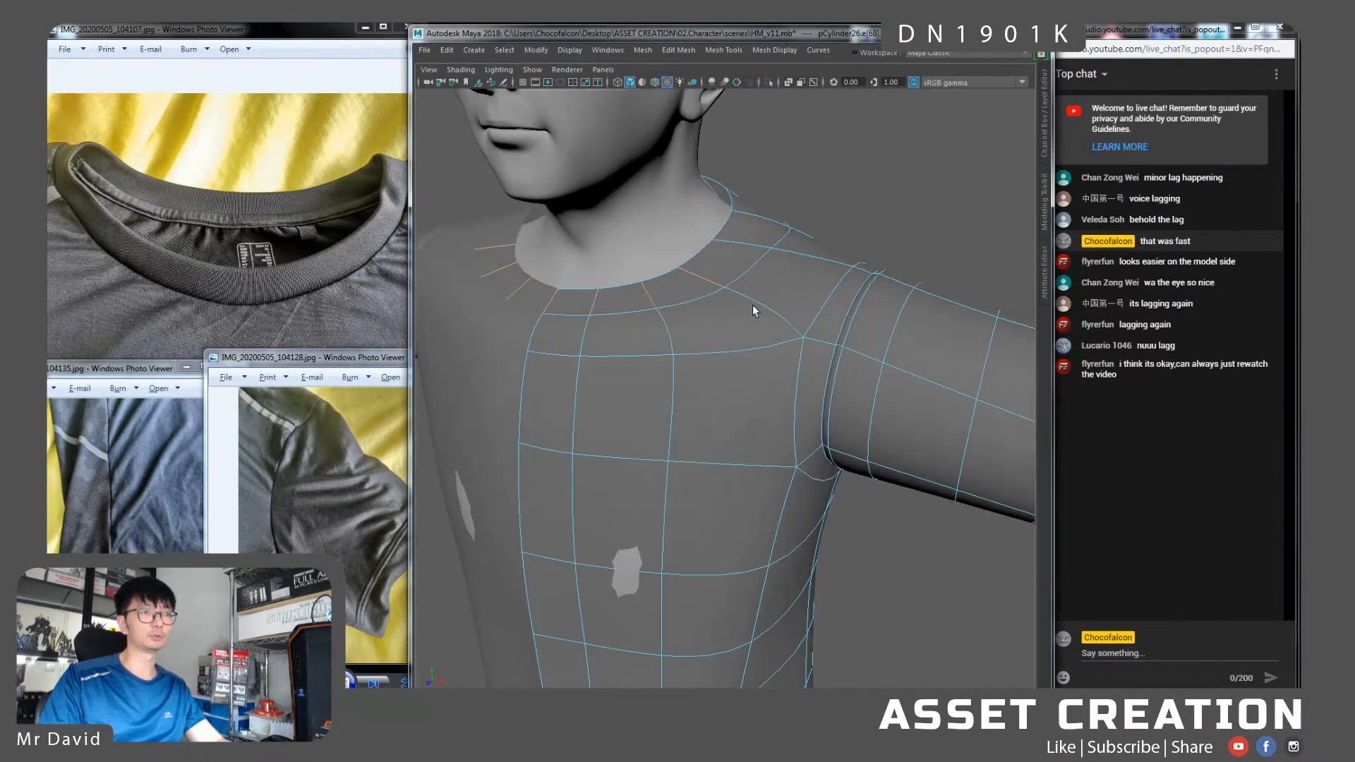
Bevel the front shoulder edges running from the neckline to the armhole with Fraction 0.1 and 2 segments
left_click(752, 296)
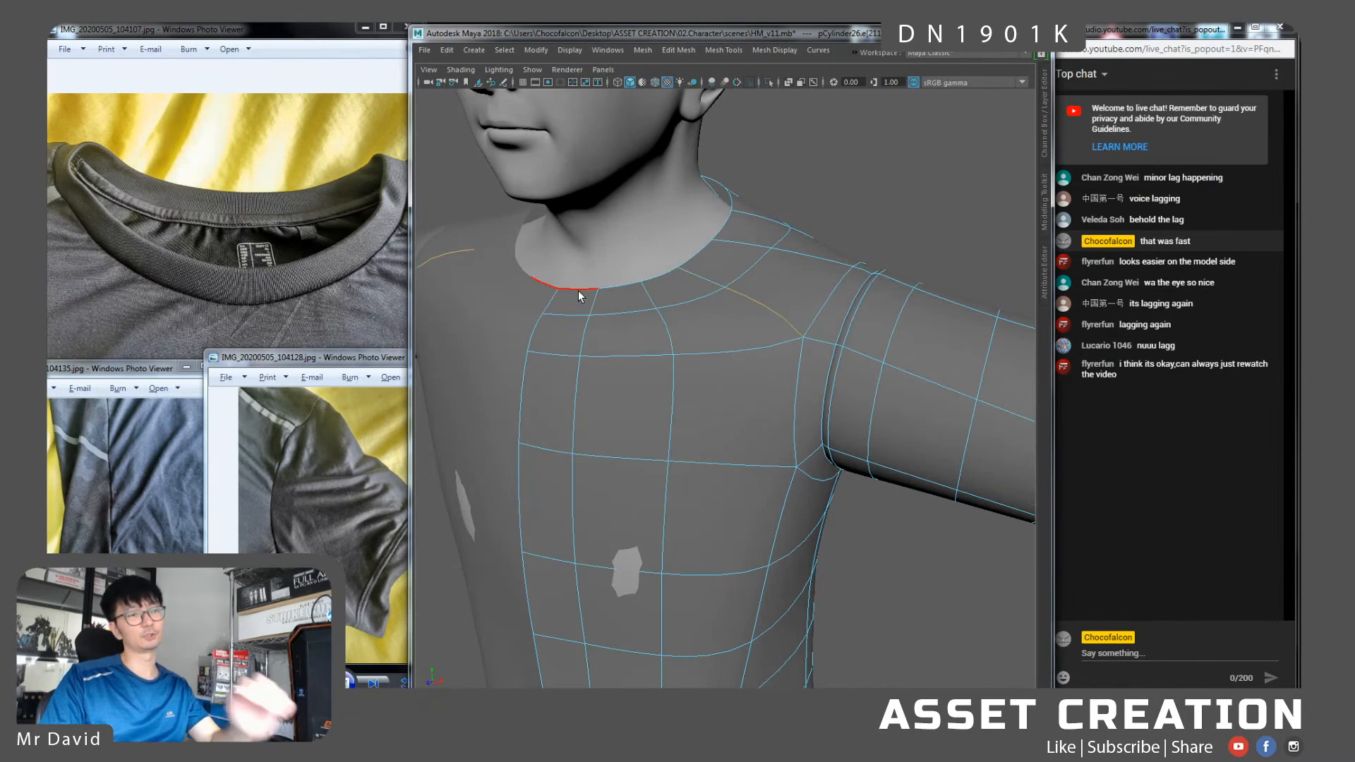
left_click(704, 281)
right_click_drag(705, 280, 773, 306, "alt")
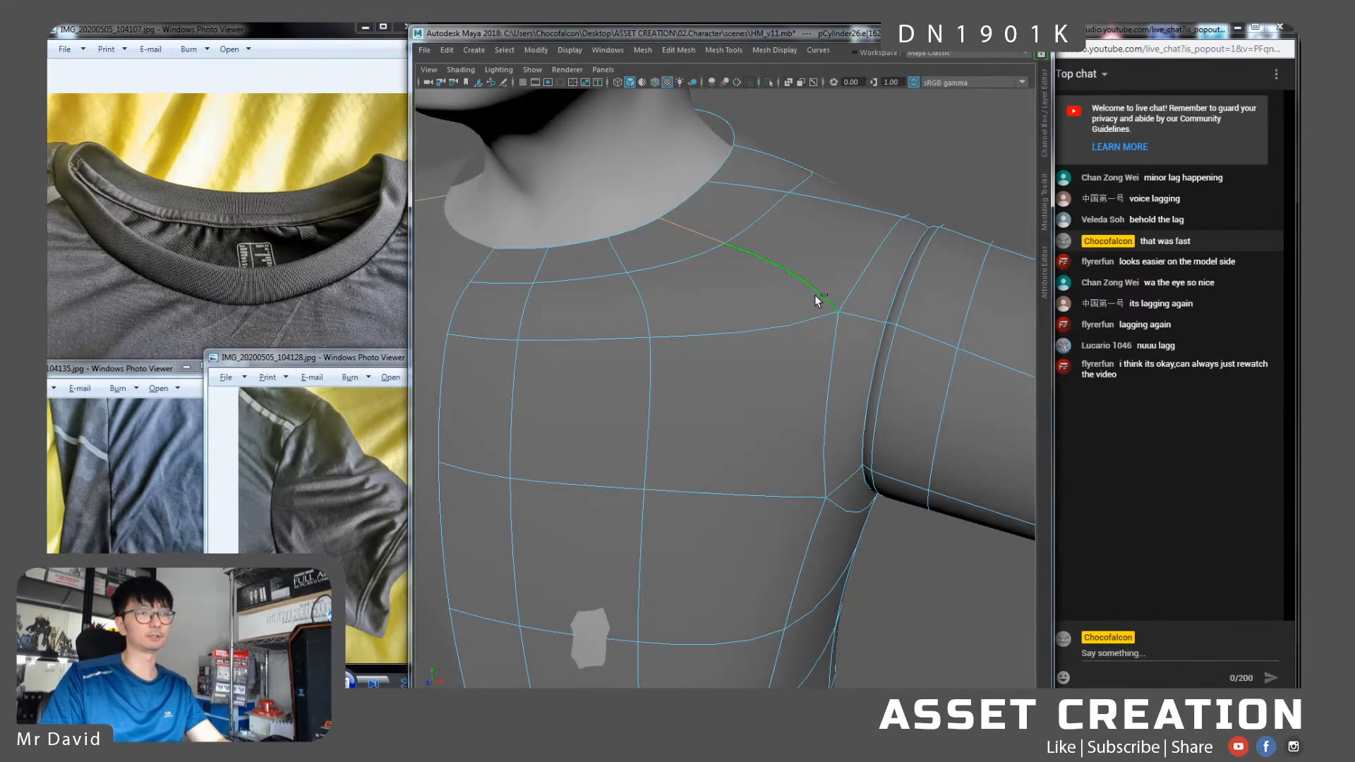
left_click_drag(854, 316, 744, 324, "alt")
right_click_drag(744, 324, 783, 327, "shift")
left_click_drag(887, 409, 887, 409)
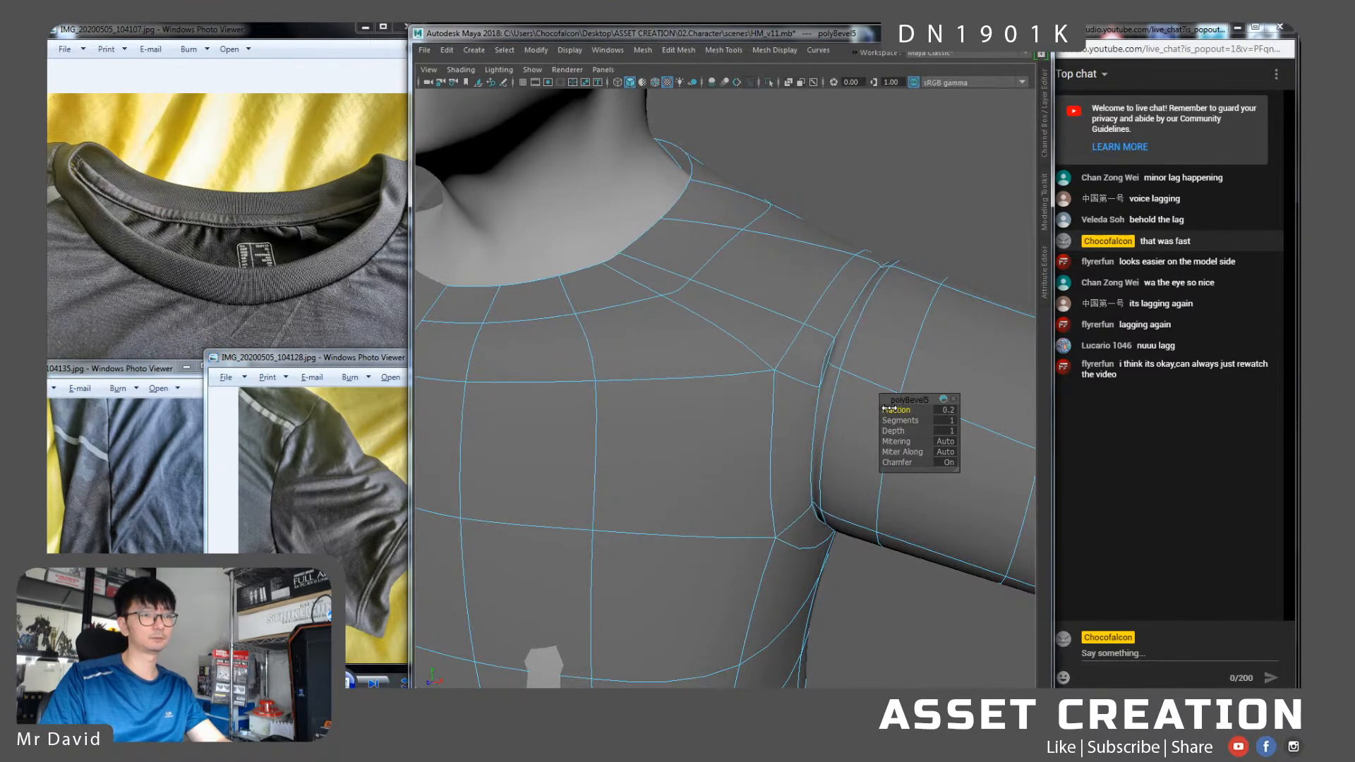
key("1")
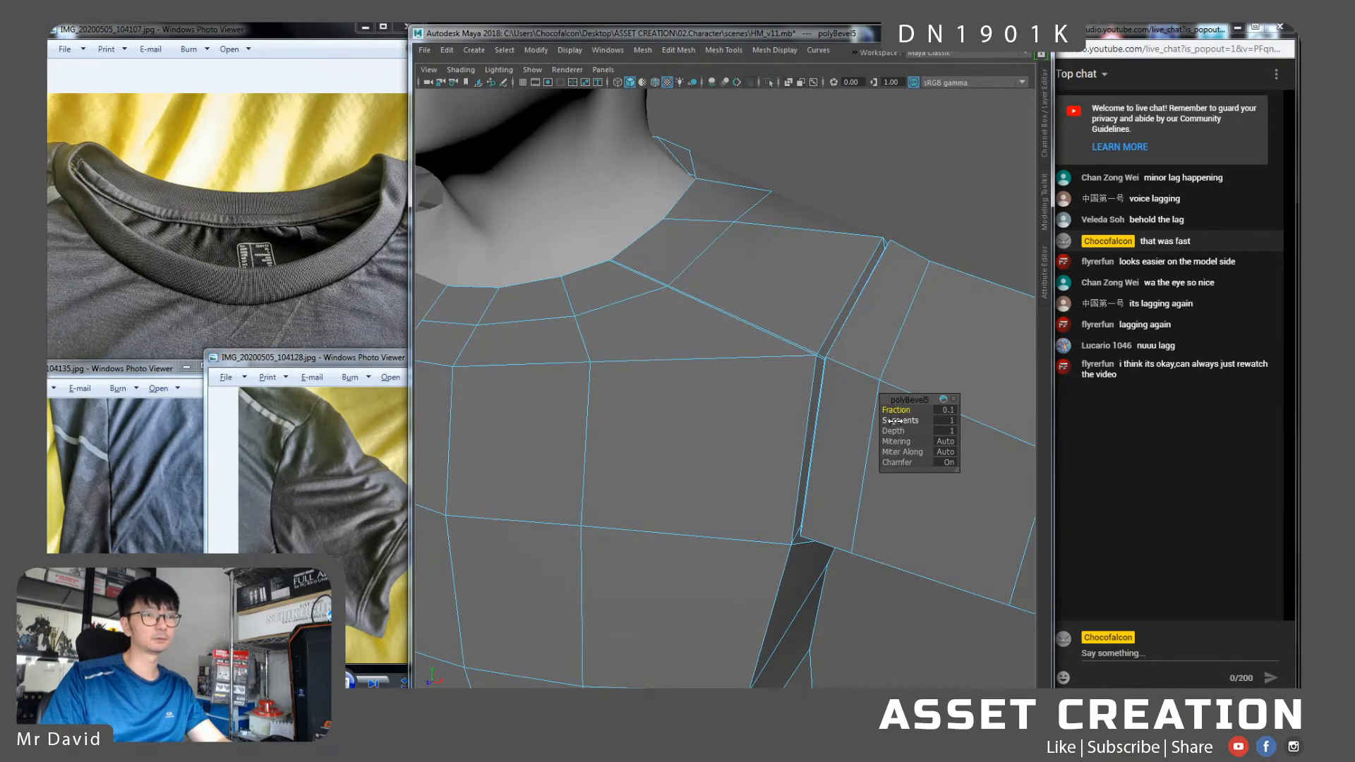
scroll(898, 363, "up", 8)
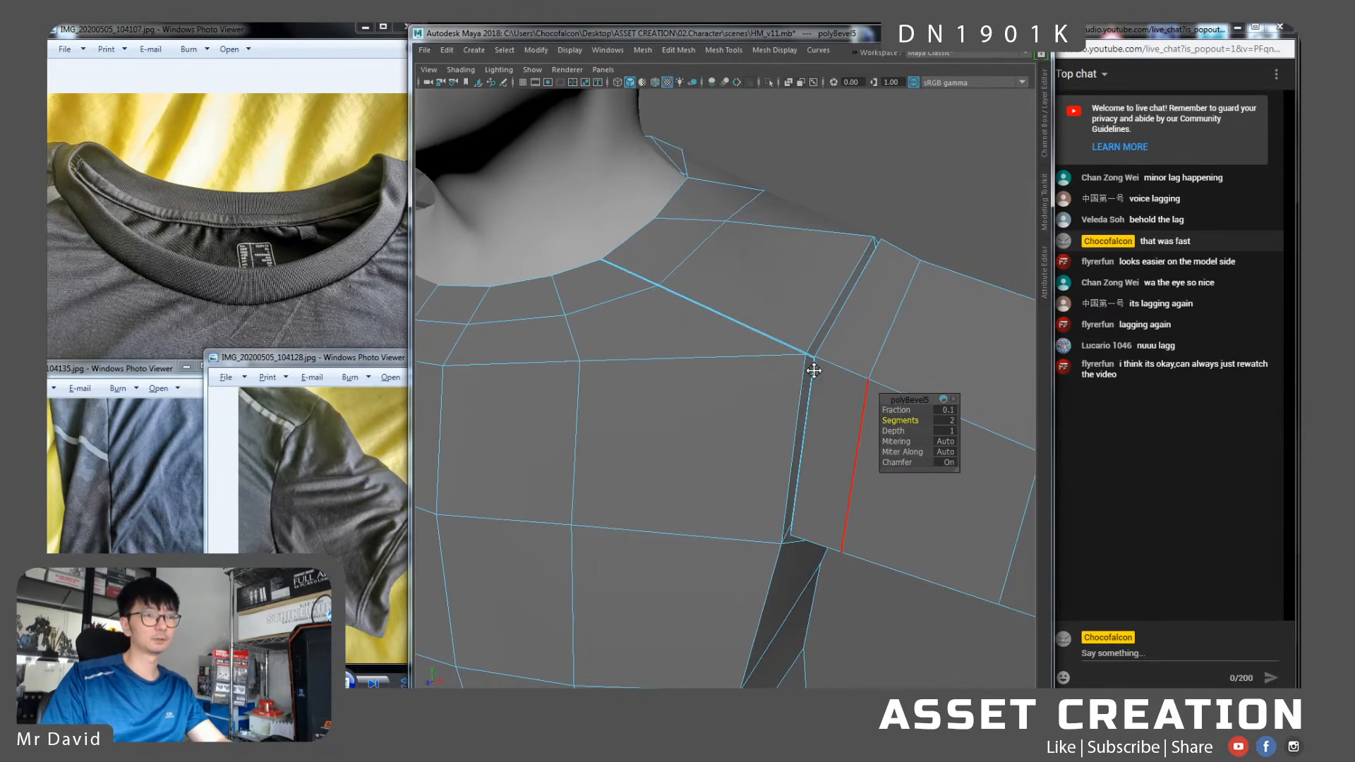
Connect the loose ends of the shoulder bevel in the armhole groove to the corner vertex on the sleeve side
left_click_drag(756, 372, 753, 319, "alt")
mouse_move(741, 280)
right_mouse_down()
mouse_move(698, 282)
mouse_move(735, 240)
mouse_move(735, 263)
right_mouse_up()
left_click(734, 275)
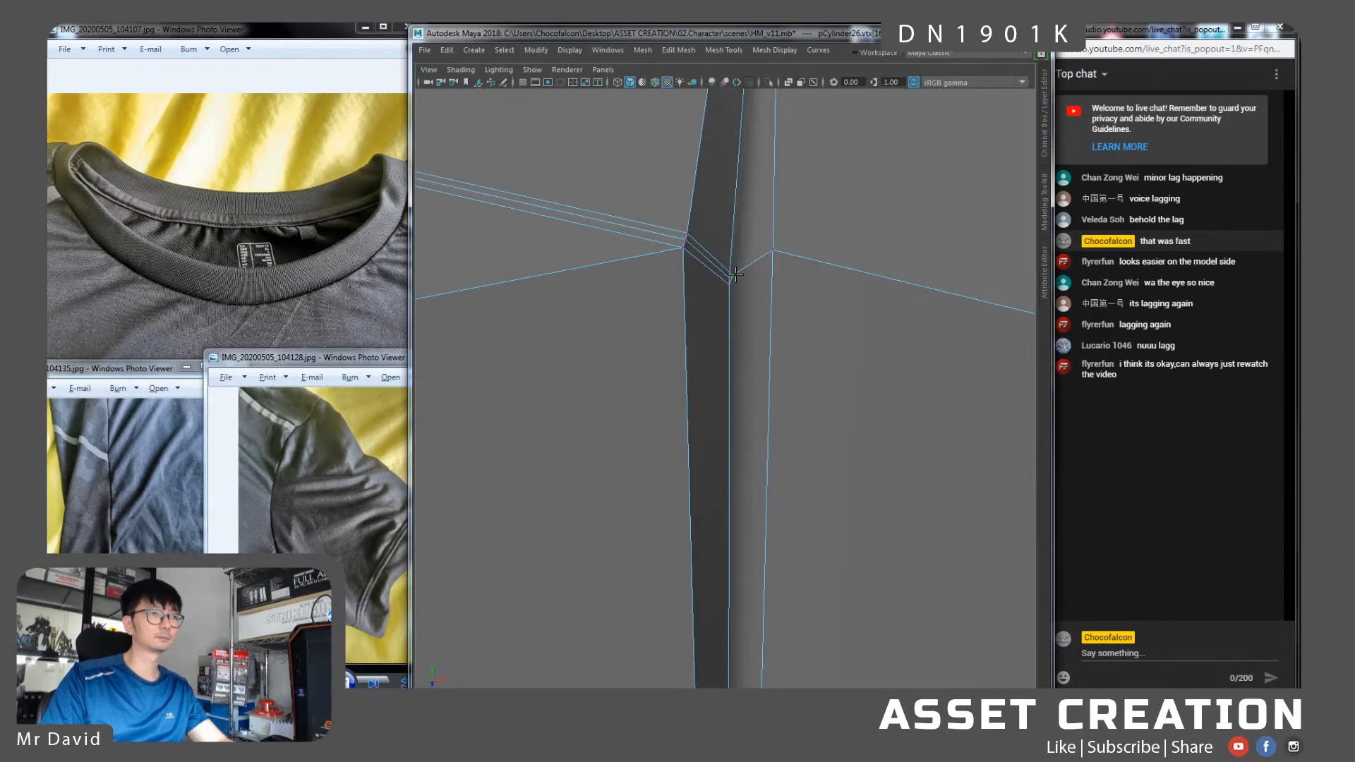
left_click_drag(782, 258, 775, 253)
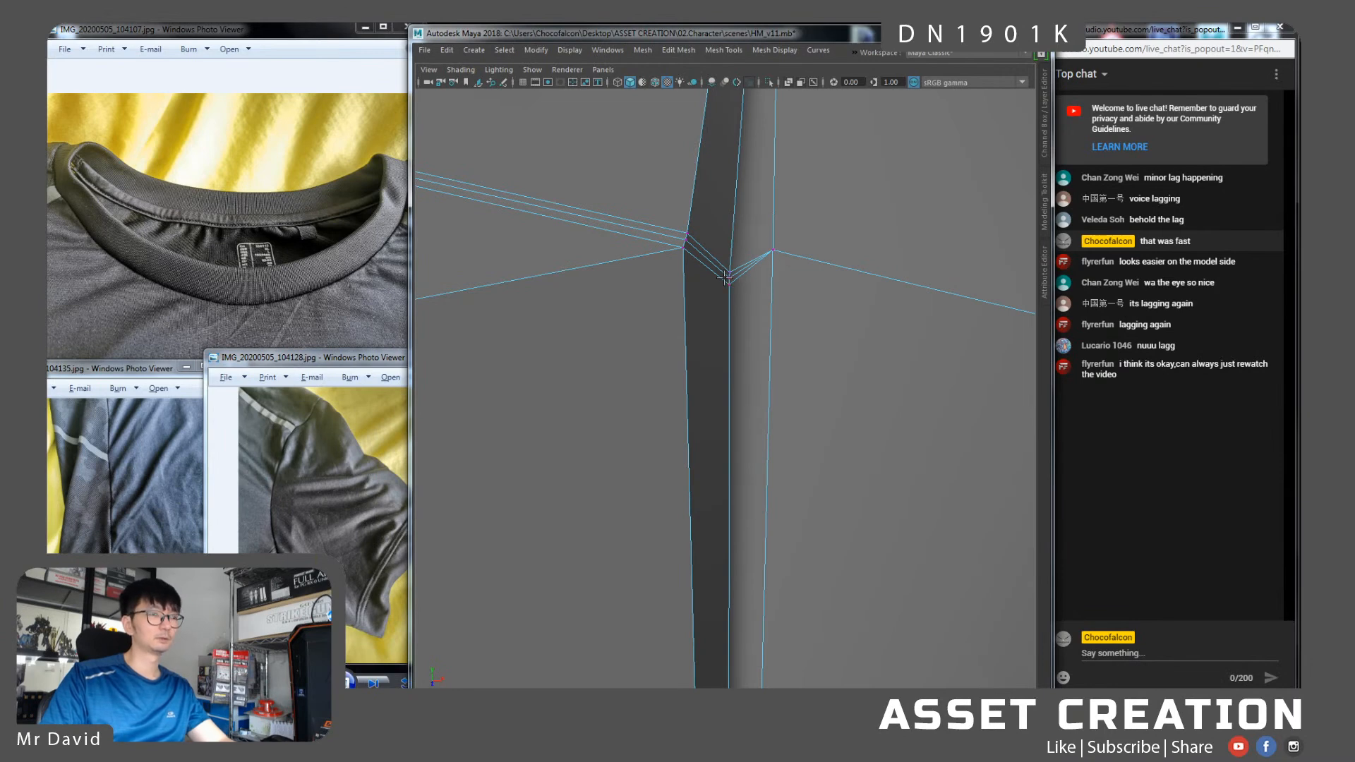
scroll(725, 277, "down", 3)
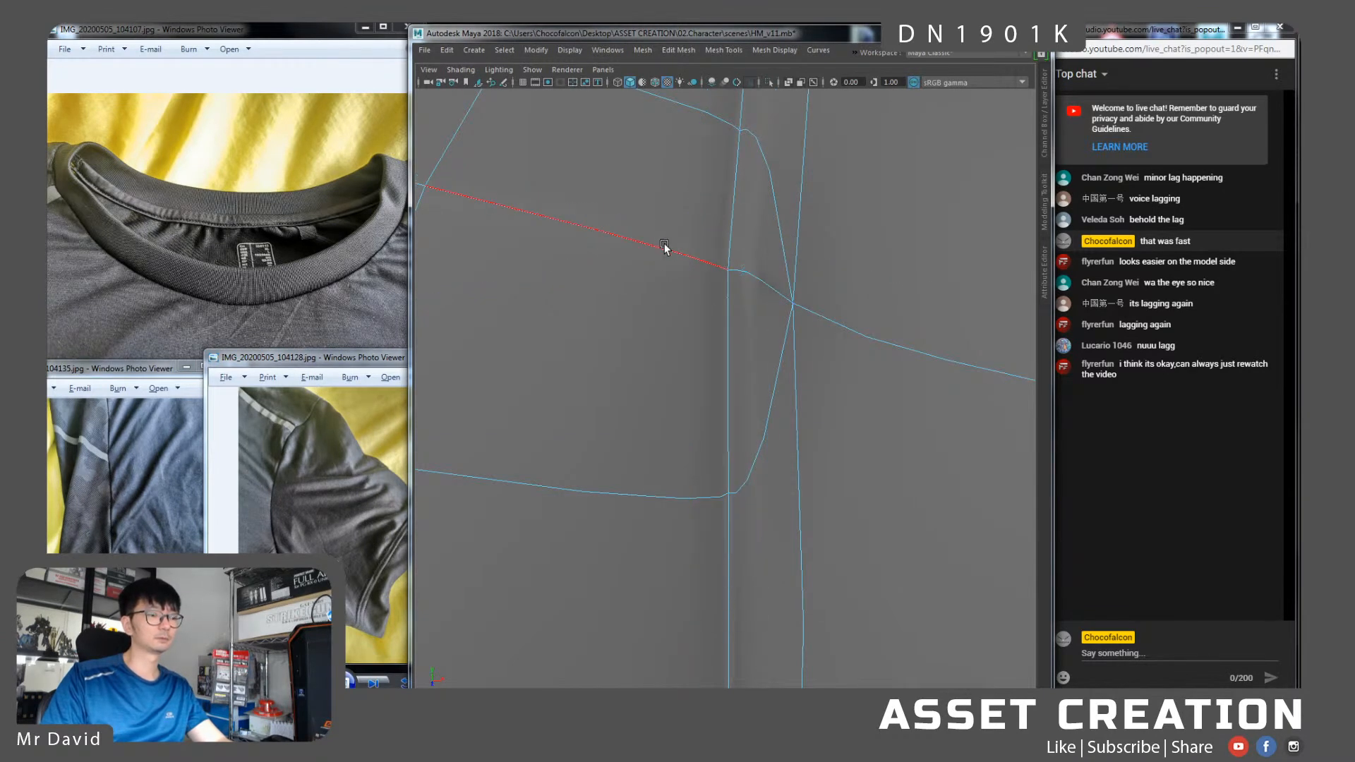
Shift the middle edge loop of the shoulder bevel slightly inward as a seam groove, and preview the shirt in object selection
left_click(664, 247)
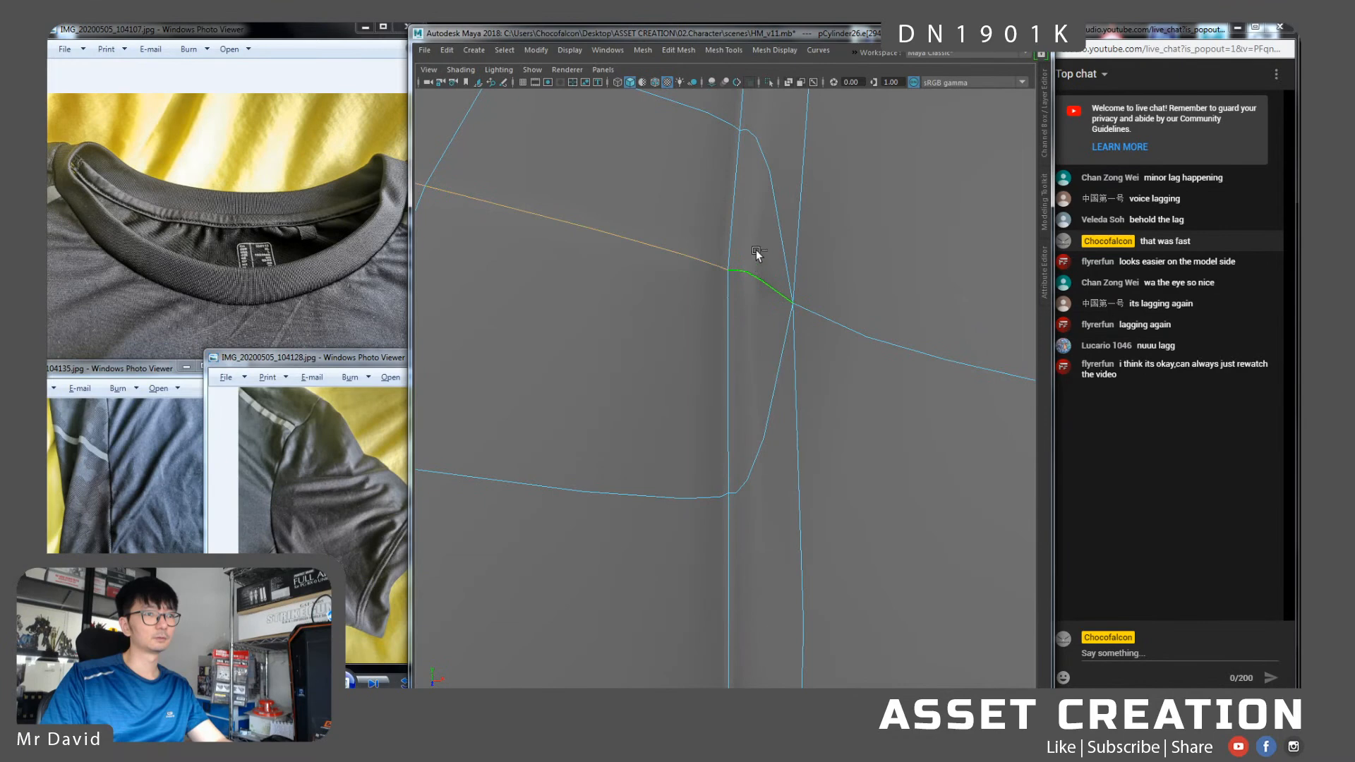
scroll(725, 325, "down", 5)
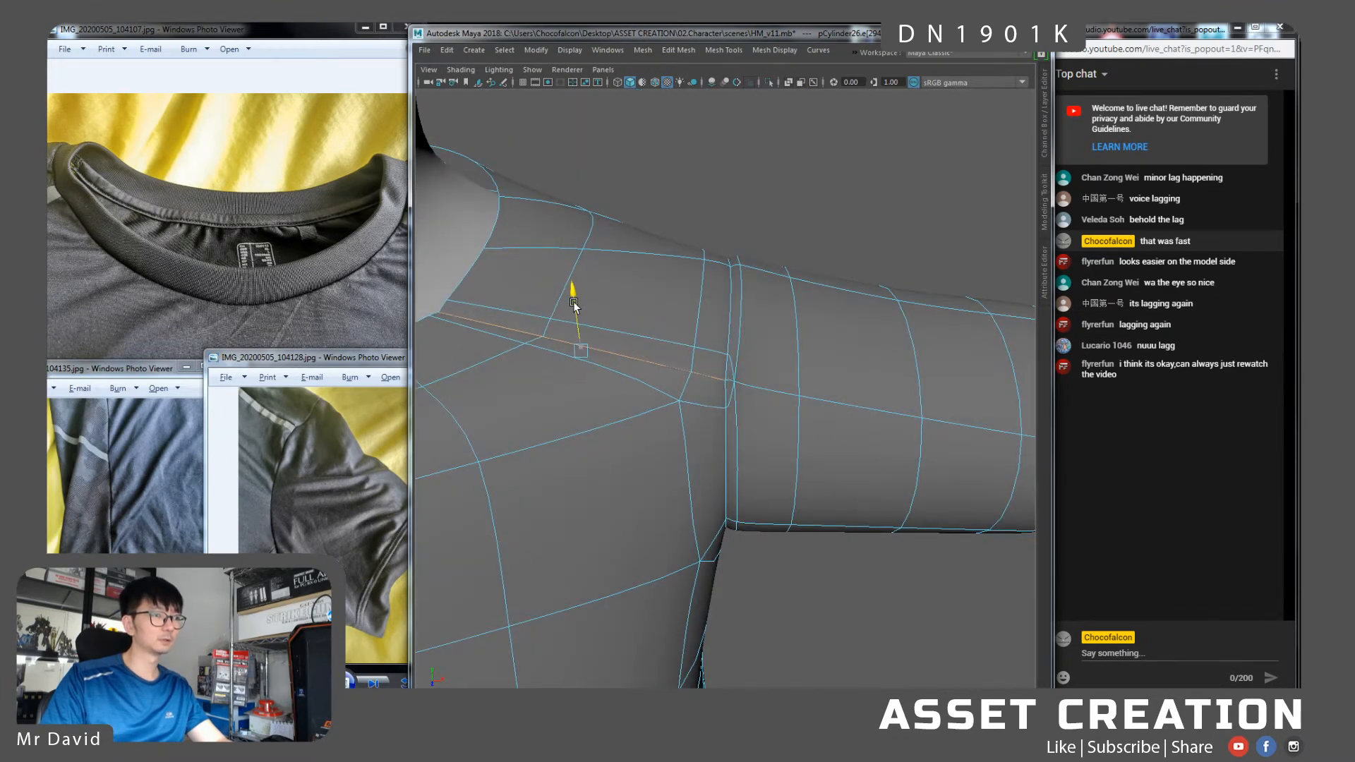
left_click_drag(575, 310, 614, 310, "alt")
right_click_drag(681, 293, 733, 270)
left_click(783, 246)
scroll(803, 311, "down", 5)
left_click_drag(803, 311, 669, 339, "alt")
left_click(697, 344)
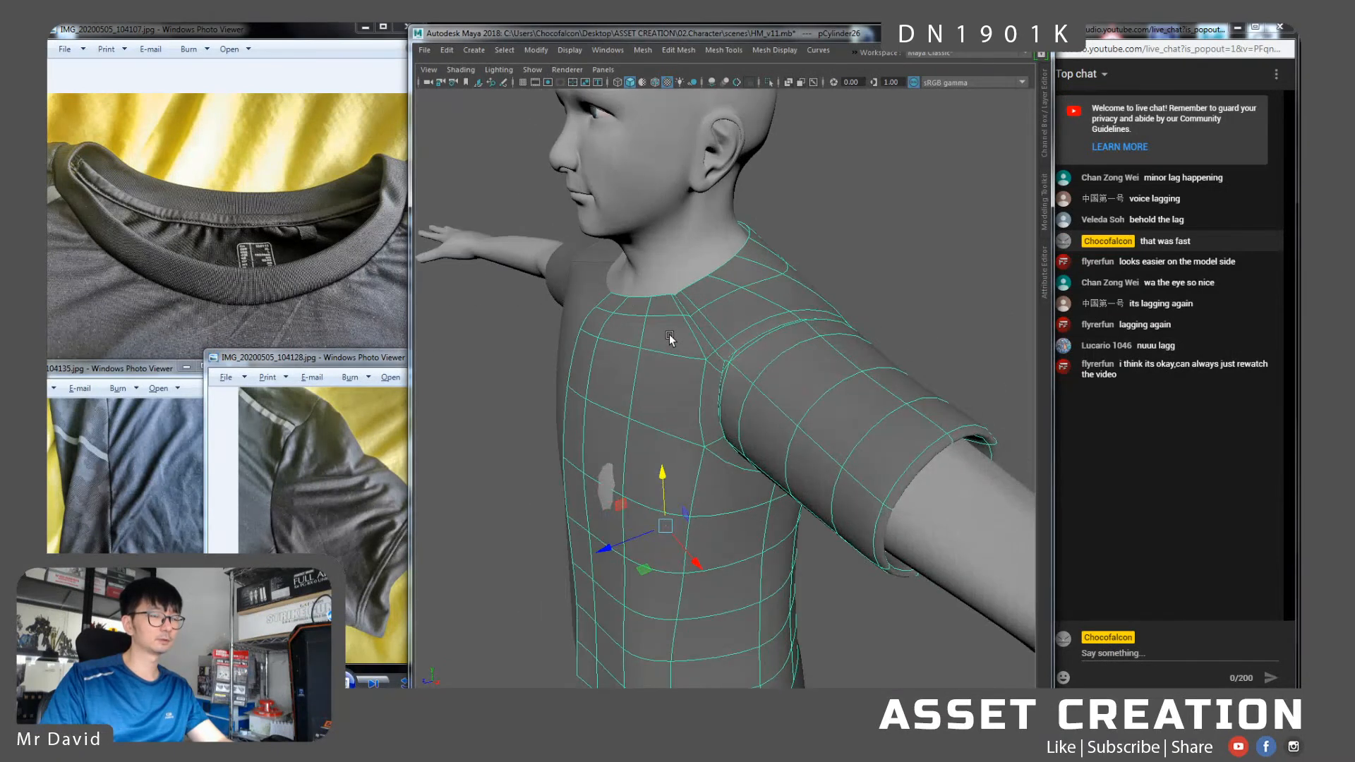
Adjust the row of vertices along the front of the collar band on the unsmoothed shirt, and preview it smoothed
key("1")
scroll(660, 319, "up", 3)
right_click_drag(672, 315, 562, 322)
left_click(561, 316)
mouse_move(570, 323)
left_mouse_down("shift")
mouse_move(645, 336)
mouse_move(583, 281)
mouse_move(579, 313)
left_mouse_up("shift")
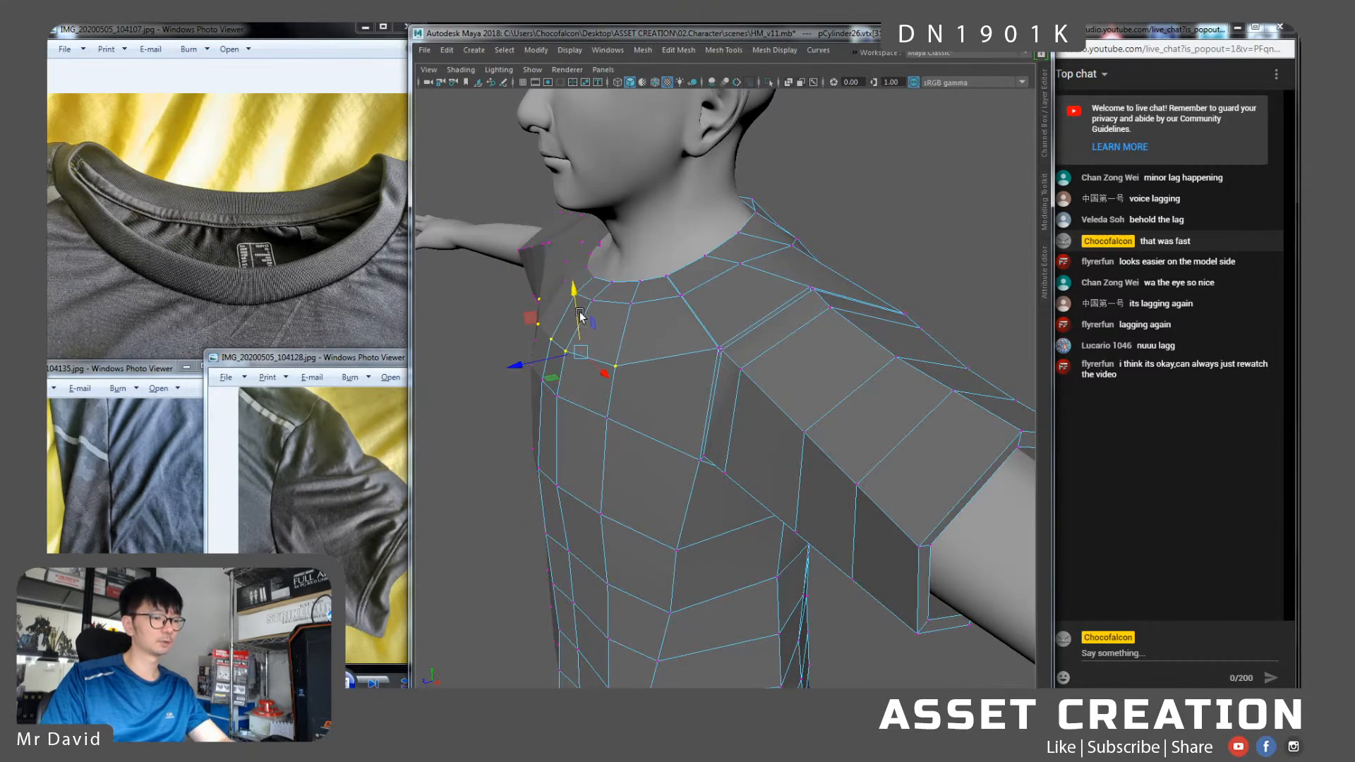
key("3")
right_click_drag(653, 326, 720, 308)
left_click(886, 293)
Move the vertex where the front shoulder seam meets the armhole on the smoothed shirt
left_click_drag(745, 330, 832, 296, "alt")
left_click(738, 286)
right_click_drag(735, 285, 763, 341, "alt")
right_click_drag(747, 288, 709, 290)
left_click(753, 302)
left_click_drag(754, 302, 683, 316, "alt")
left_click(619, 250)
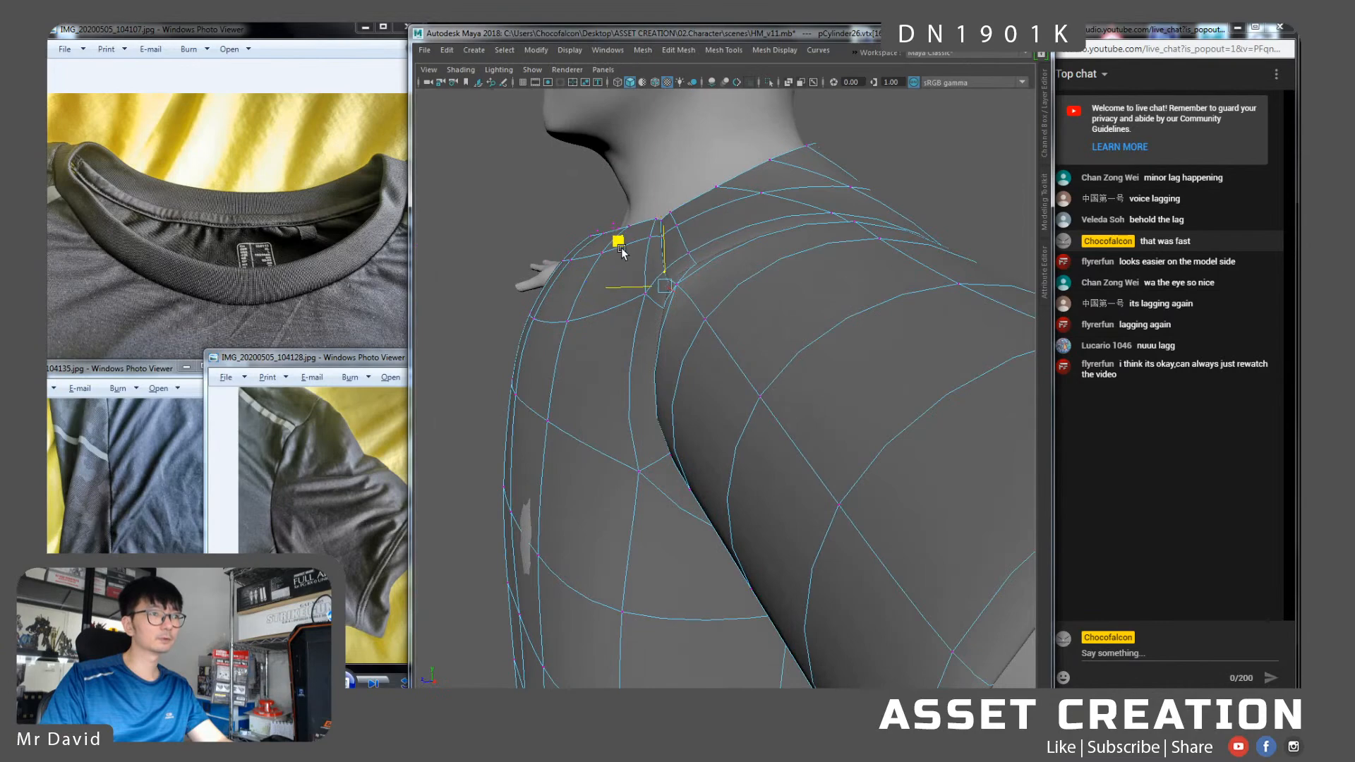
left_click_drag(625, 251, 811, 332, "alt")
key("1")
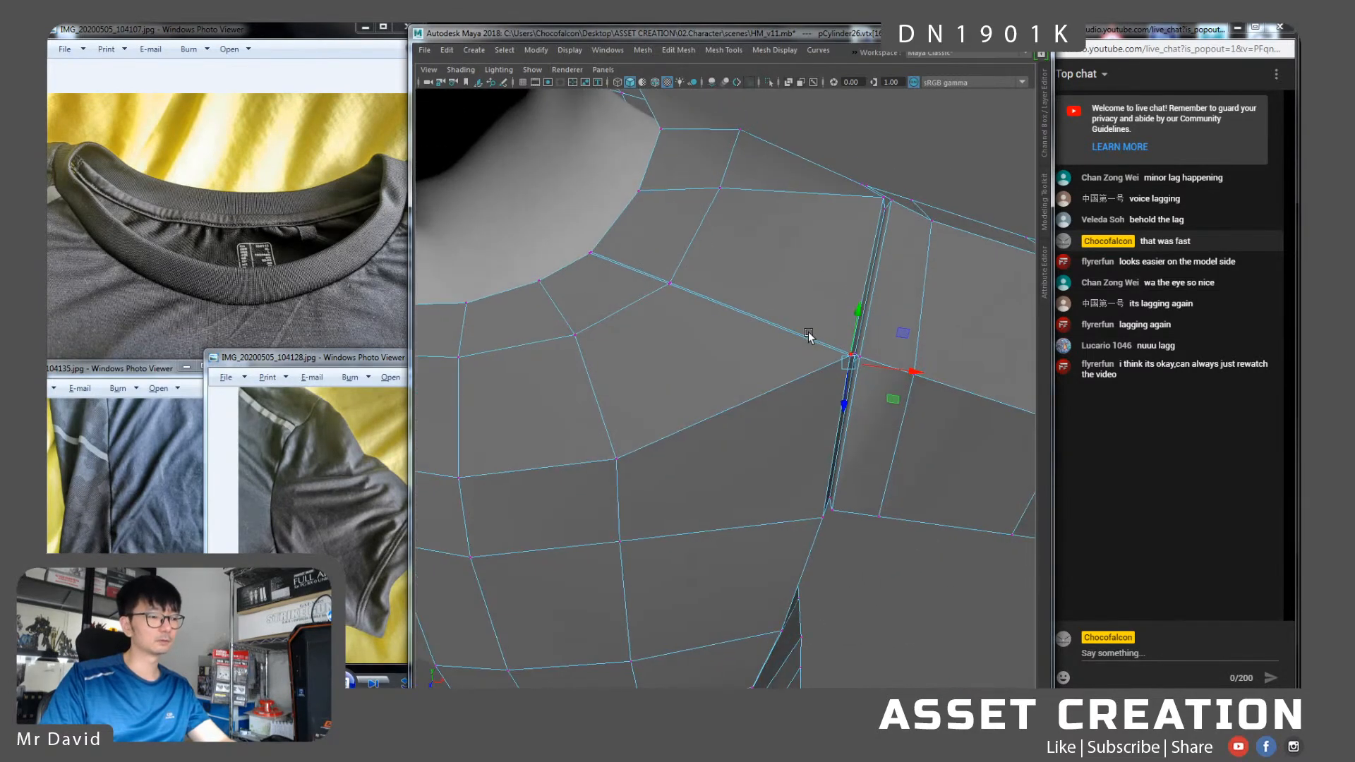
Examine the junction of the shoulder seam and armhole from the front, smoothed and unsmoothed
key("3")
middle_click_drag(851, 332, 767, 305, "alt")
key("1")
right_click_drag(710, 284, 751, 257)
scroll(752, 256, "down", 6)
left_click(751, 257)
left_click_drag(795, 392, 788, 274, "alt")
left_click(790, 374)
scroll(791, 395, "up", 5)
scroll(789, 415, "up", 2)
scroll(806, 321, "up", 3)
left_click_drag(806, 319, 773, 320, "alt")
right_click_drag(773, 321, 763, 275)
left_click(774, 311)
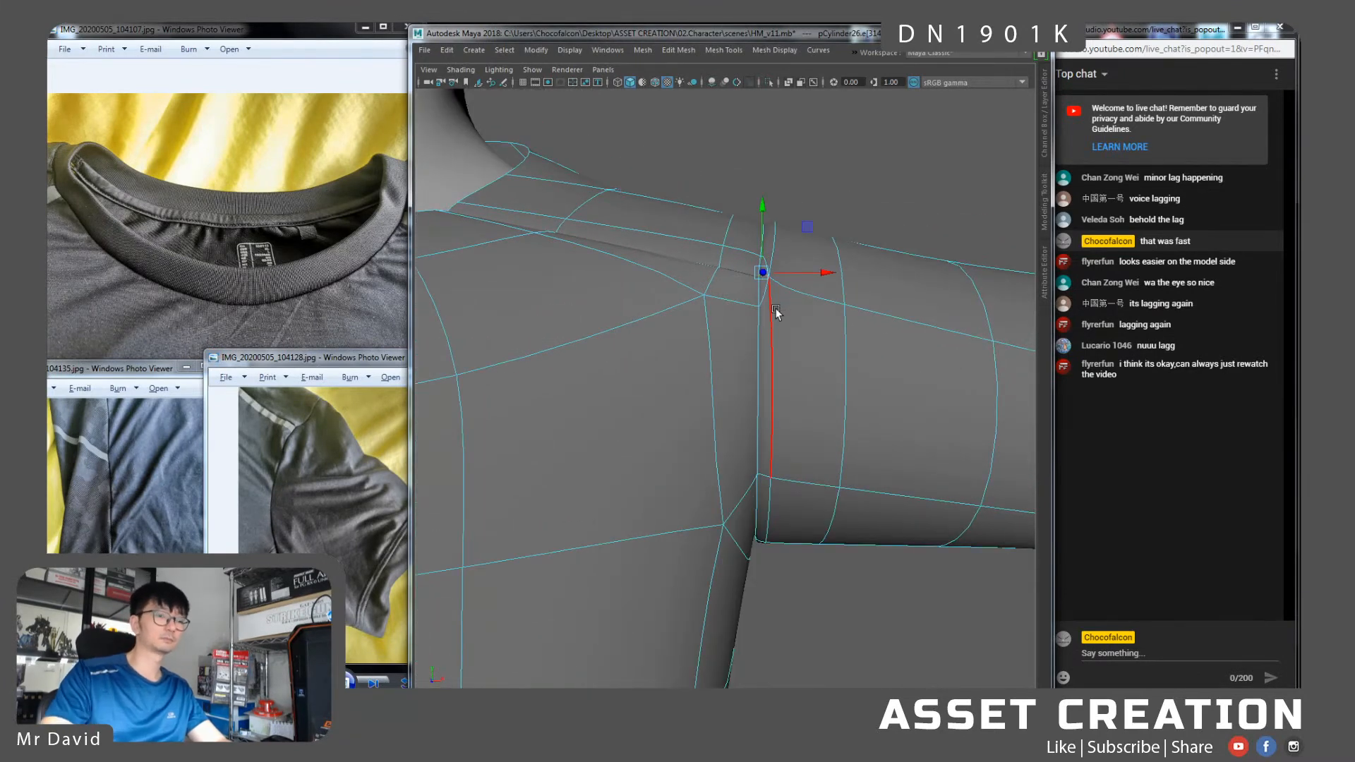
key("ctrl+z")
right_click_drag(777, 352, 826, 324)
left_click_drag(806, 193, 748, 286, "alt")
Enlarge the sleeve reference photo IMG_20200505_104128.jpg around the point where the shoulder stripe meets the armhole seam
left_click(256, 268)
left_click(147, 525)
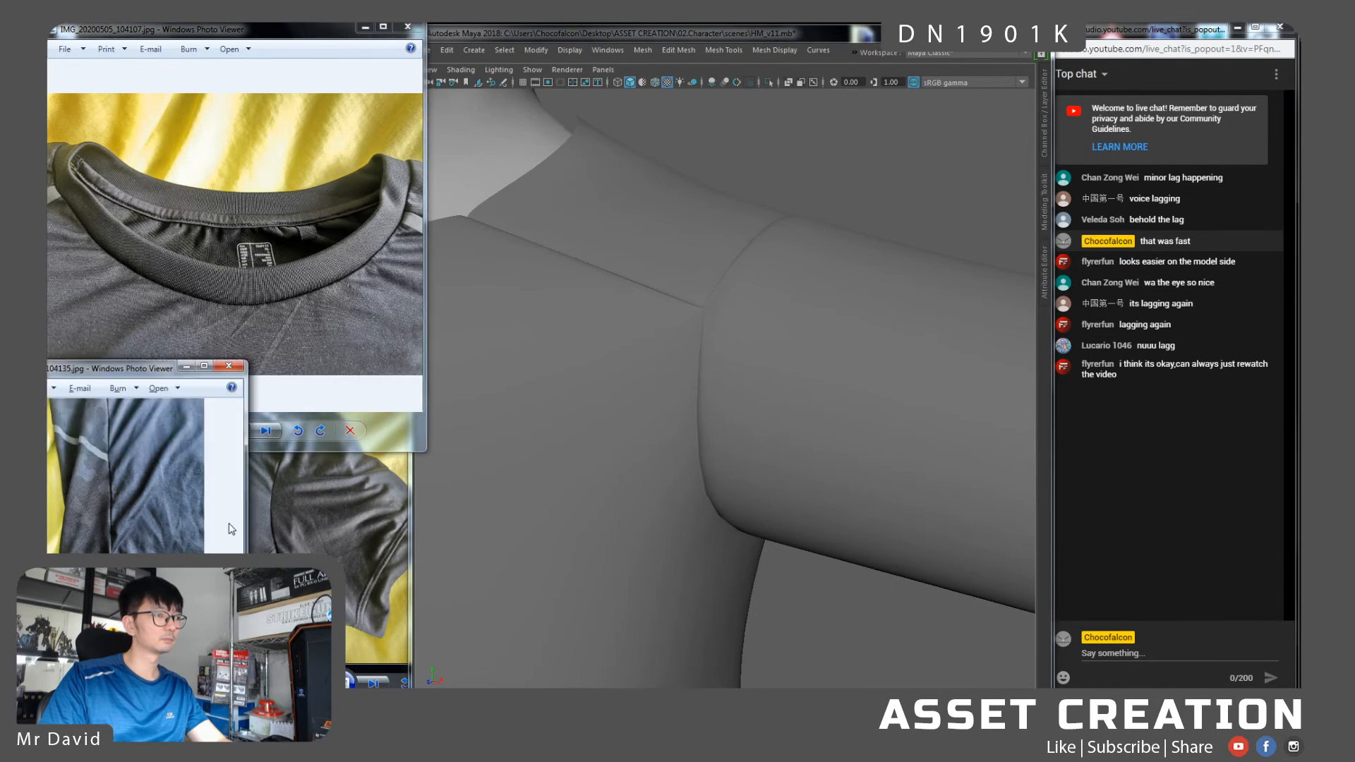
left_click(351, 503)
scroll(269, 417, "up", 3)
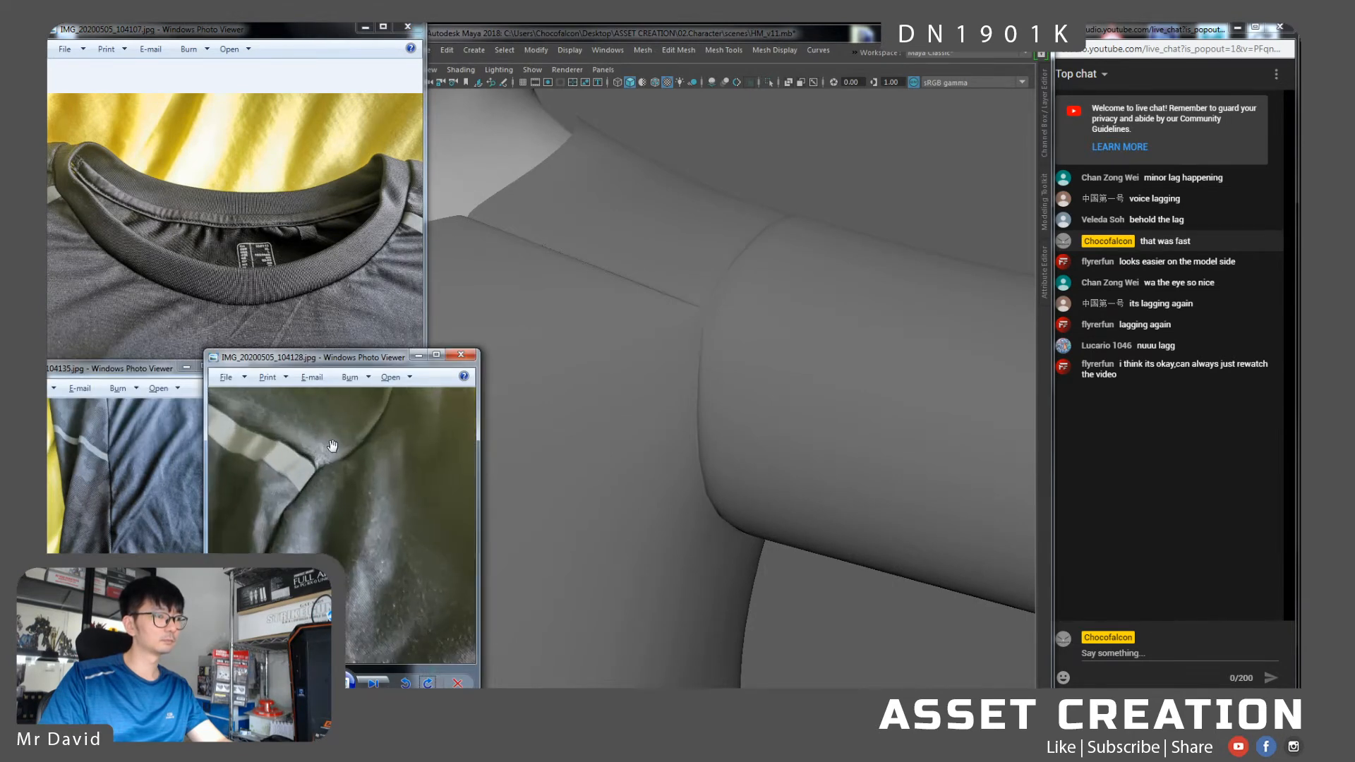
Try beveling the armhole edge loop between shirt body and sleeve with Fraction 0.3
left_click(746, 333)
key("1")
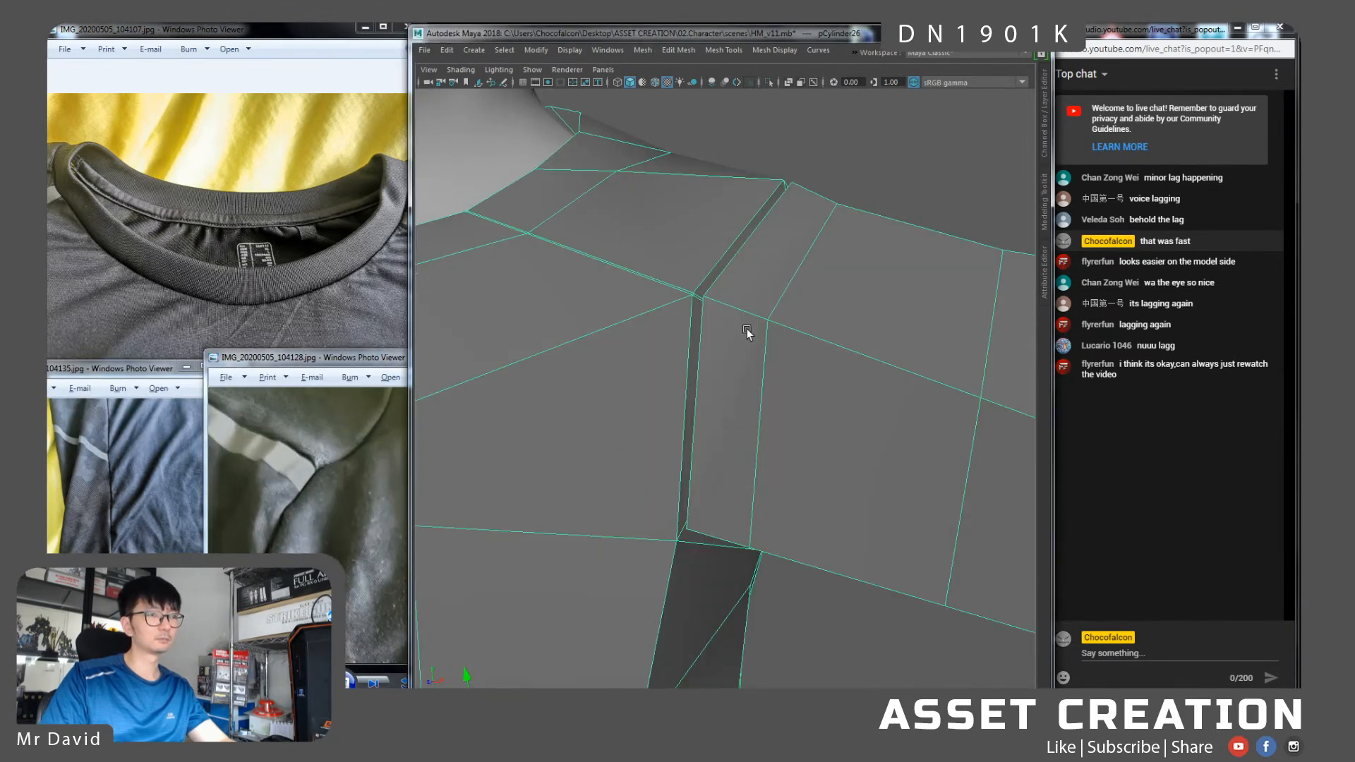
left_click_drag(725, 314, 732, 269, "alt")
right_click_drag(732, 269, 735, 236)
double_click(736, 236)
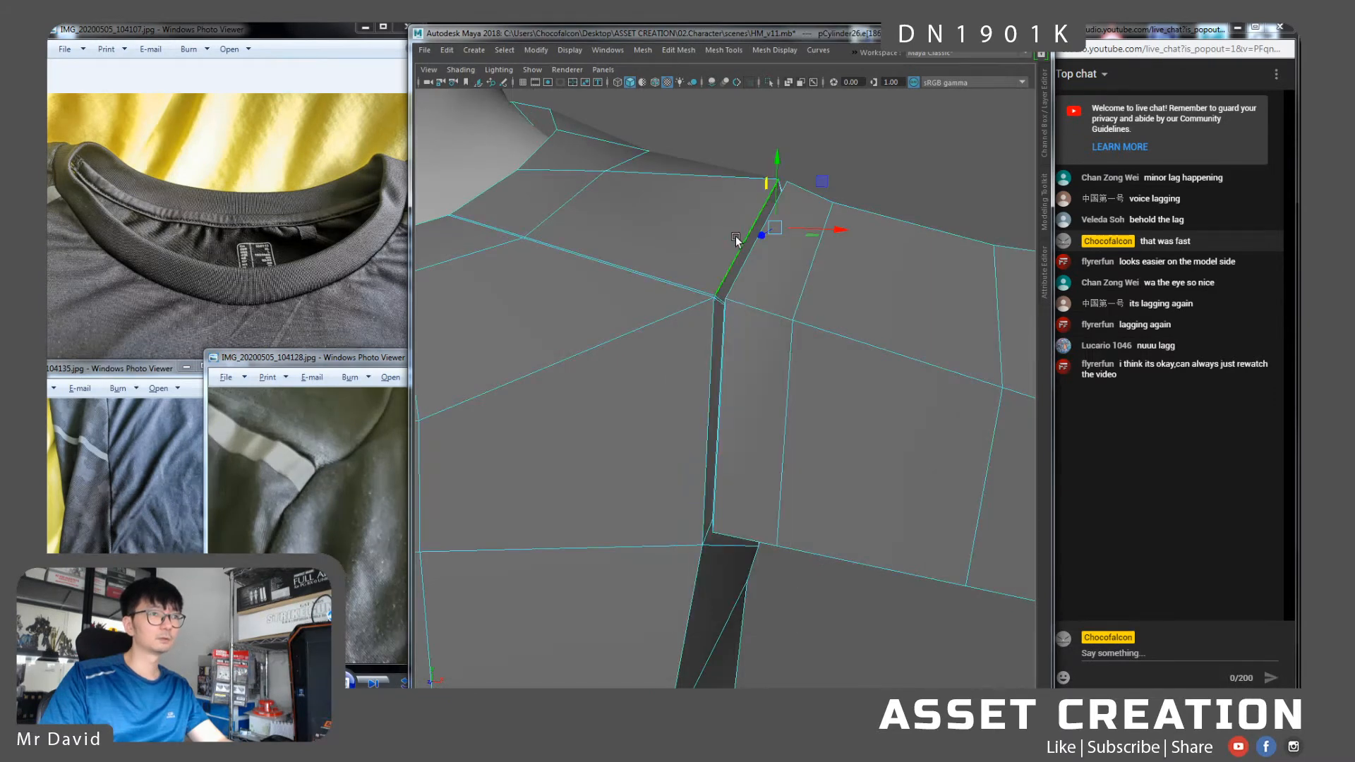
left_click_drag(712, 344, 703, 410, "alt")
left_click_drag(858, 460, 746, 384, "alt")
key("3")
right_click_drag(730, 346, 777, 347, "shift")
left_click_drag(903, 411, 898, 410)
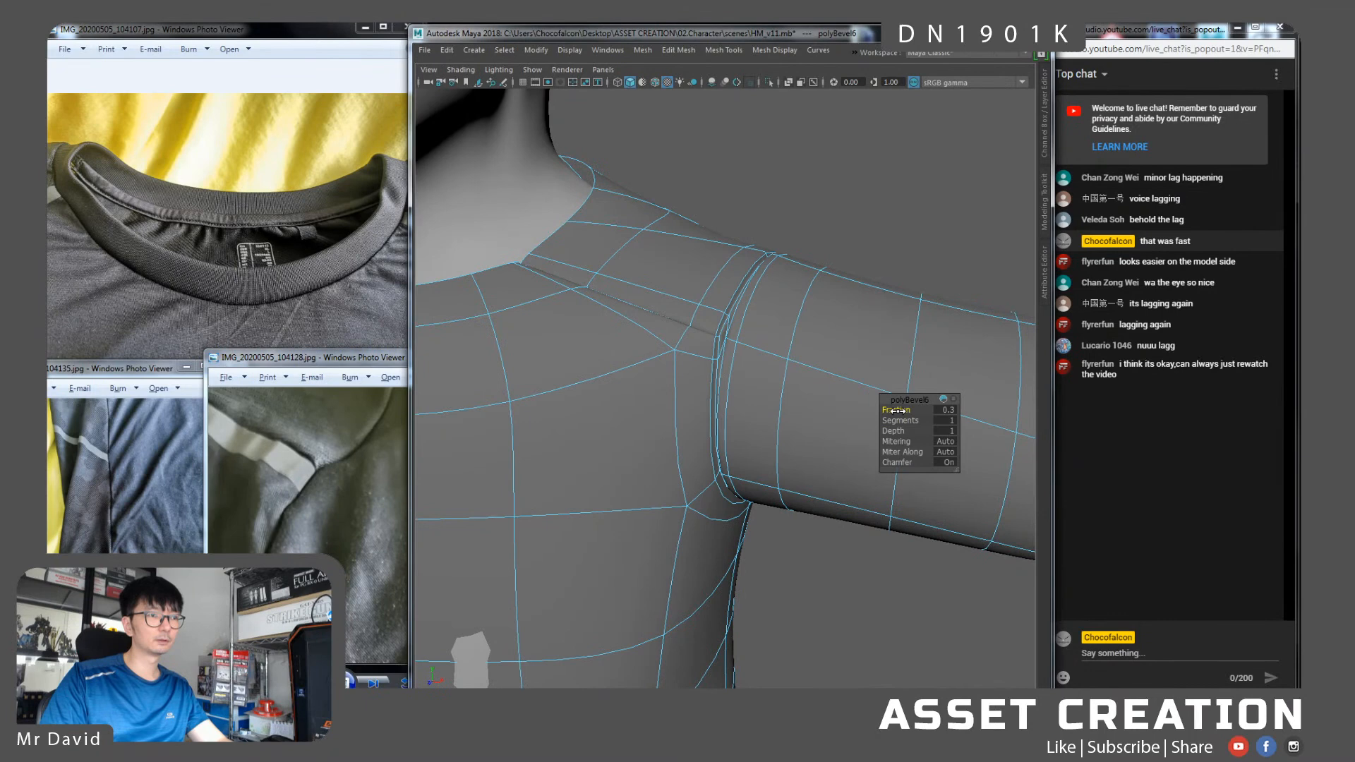
Preview the beveled armhole seam in object selection and undo the bevel
right_click_drag(729, 261, 776, 244)
left_click(823, 242)
left_click_drag(765, 297, 743, 256, "alt")
left_click(671, 296)
left_click(755, 241)
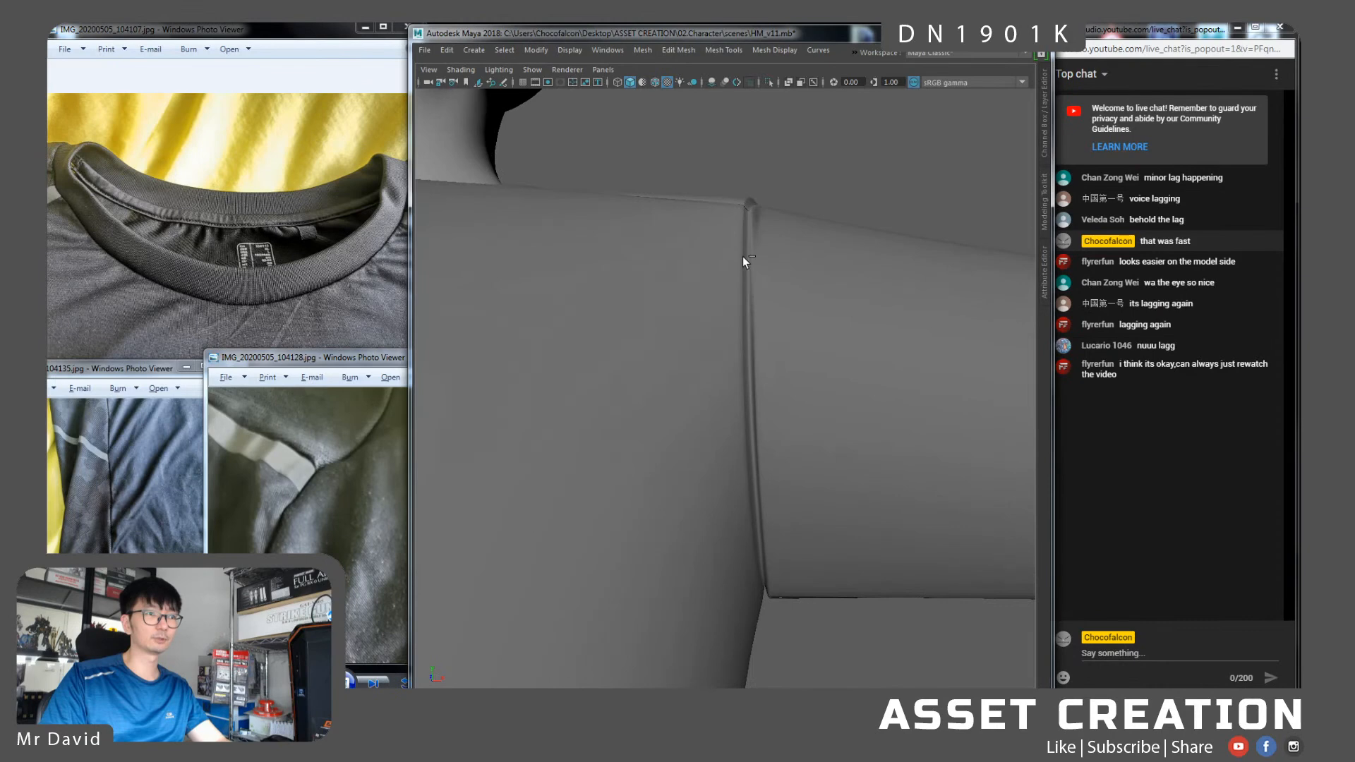
key("ctrl+z")
key("ctrl+z")
key("ctrl+z")
key("ctrl+z")
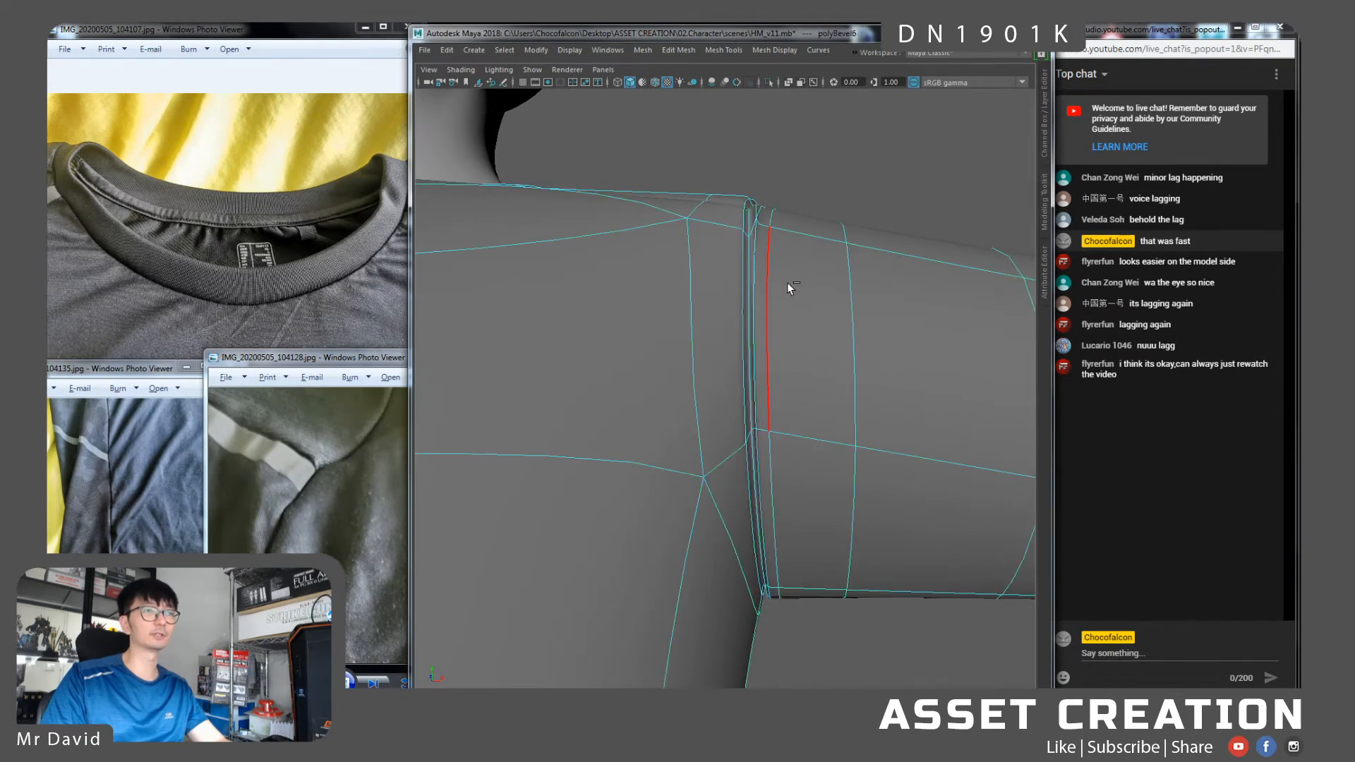
Examine the armhole corner where the shoulder seam ends, comparing the smoothed and unsmoothed shirt
left_click_drag(789, 282, 801, 319, "alt")
middle_click_drag(800, 319, 778, 302, "alt")
right_click_drag(778, 301, 740, 302, "alt")
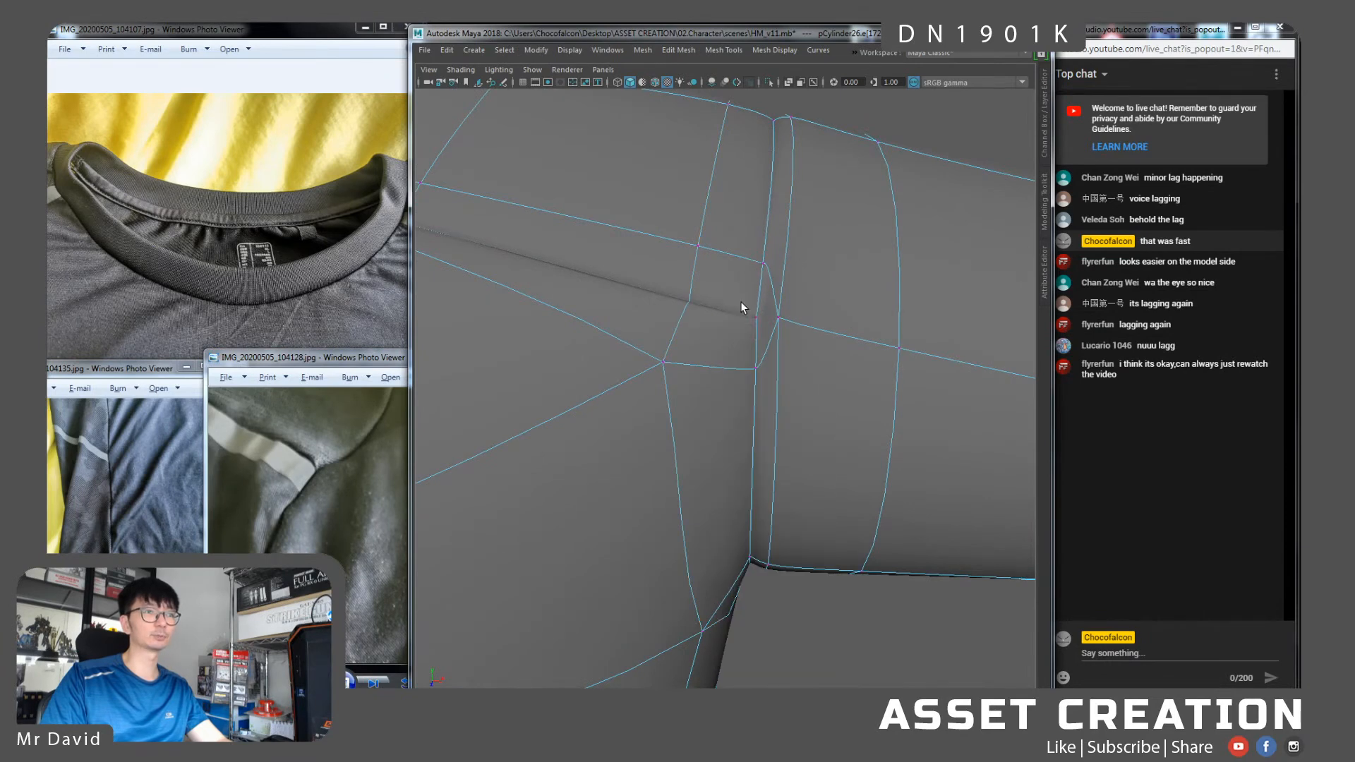
left_click(787, 336)
left_click_drag(785, 343, 801, 263, "alt")
right_click_drag(852, 344, 814, 323, "alt")
left_click_drag(814, 324, 837, 358, "alt")
left_click_drag(729, 321, 919, 359, "alt")
middle_click_drag(687, 321, 826, 333, "alt")
right_click_drag(717, 352, 797, 370, "alt")
middle_click_drag(650, 281, 725, 314, "alt")
right_click_drag(712, 274, 734, 281, "alt")
right_click_drag(683, 229, 681, 196)
left_click(691, 232)
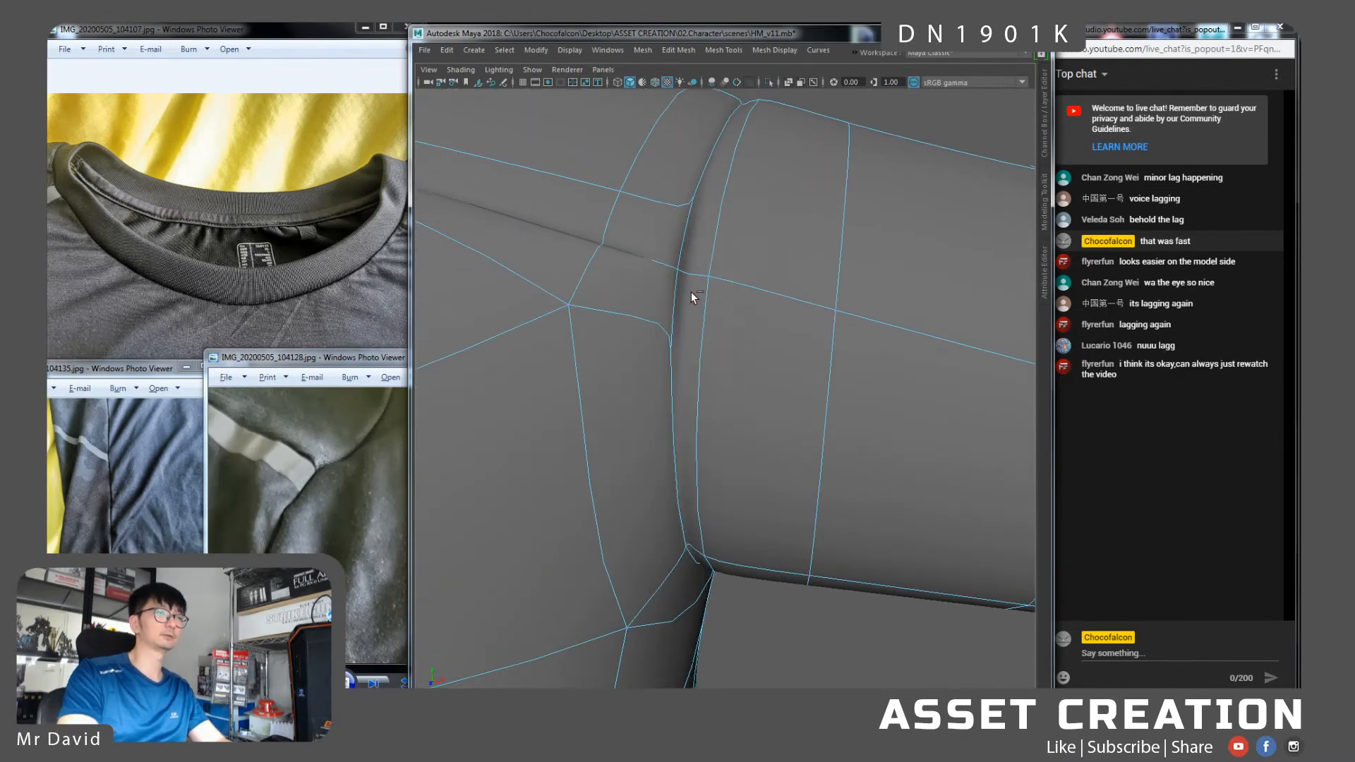
left_click_drag(692, 290, 682, 253, "alt")
key("1")
key("3")
Reposition the vertex at the armhole end of the shoulder seam while viewing it from the side
right_click_drag(646, 270, 600, 286)
left_click(639, 269)
left_click_drag(635, 267, 625, 327, "alt")
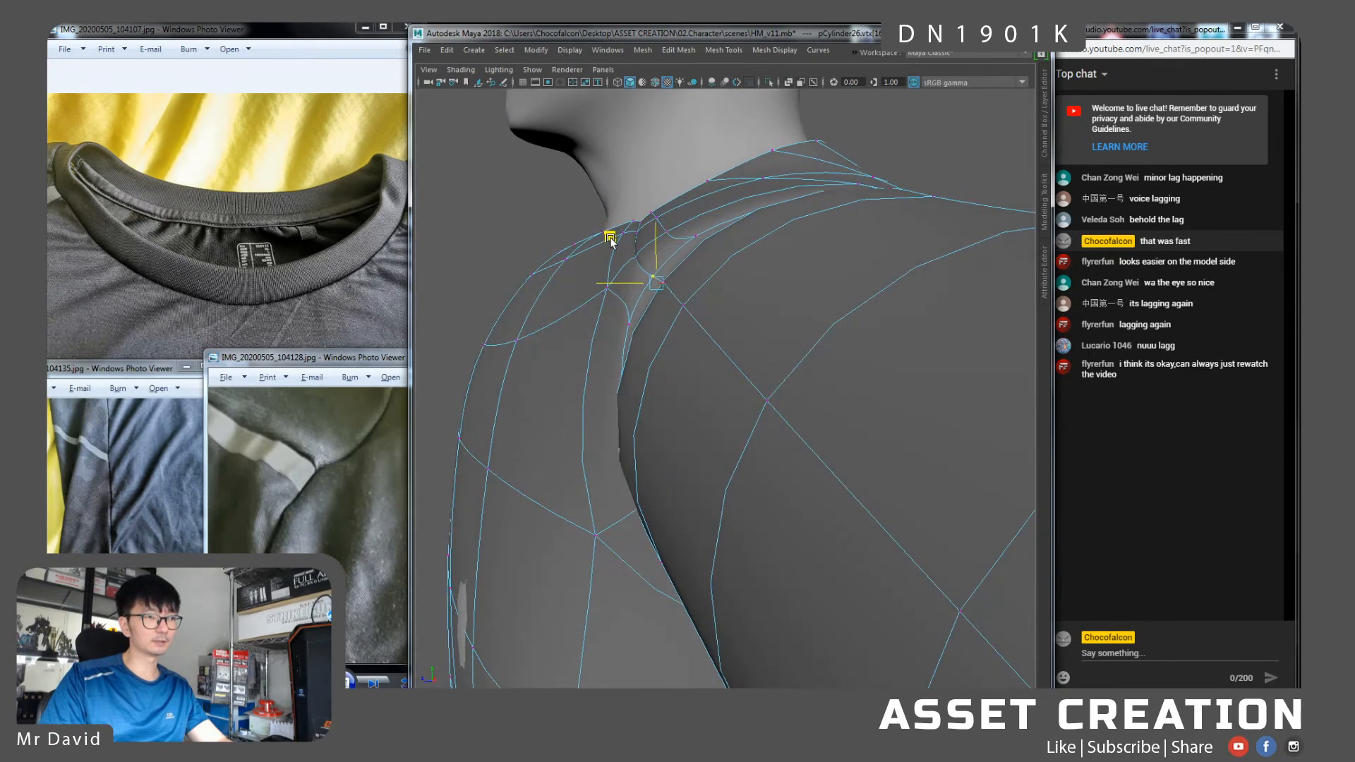
left_click_drag(625, 247, 751, 258, "alt")
left_click(751, 254, "shift")
Delete the short edge at the shoulder seam's end in the armhole groove, and preview the shirt in object selection
left_click_drag(720, 363, 822, 310, "alt")
left_click(800, 246)
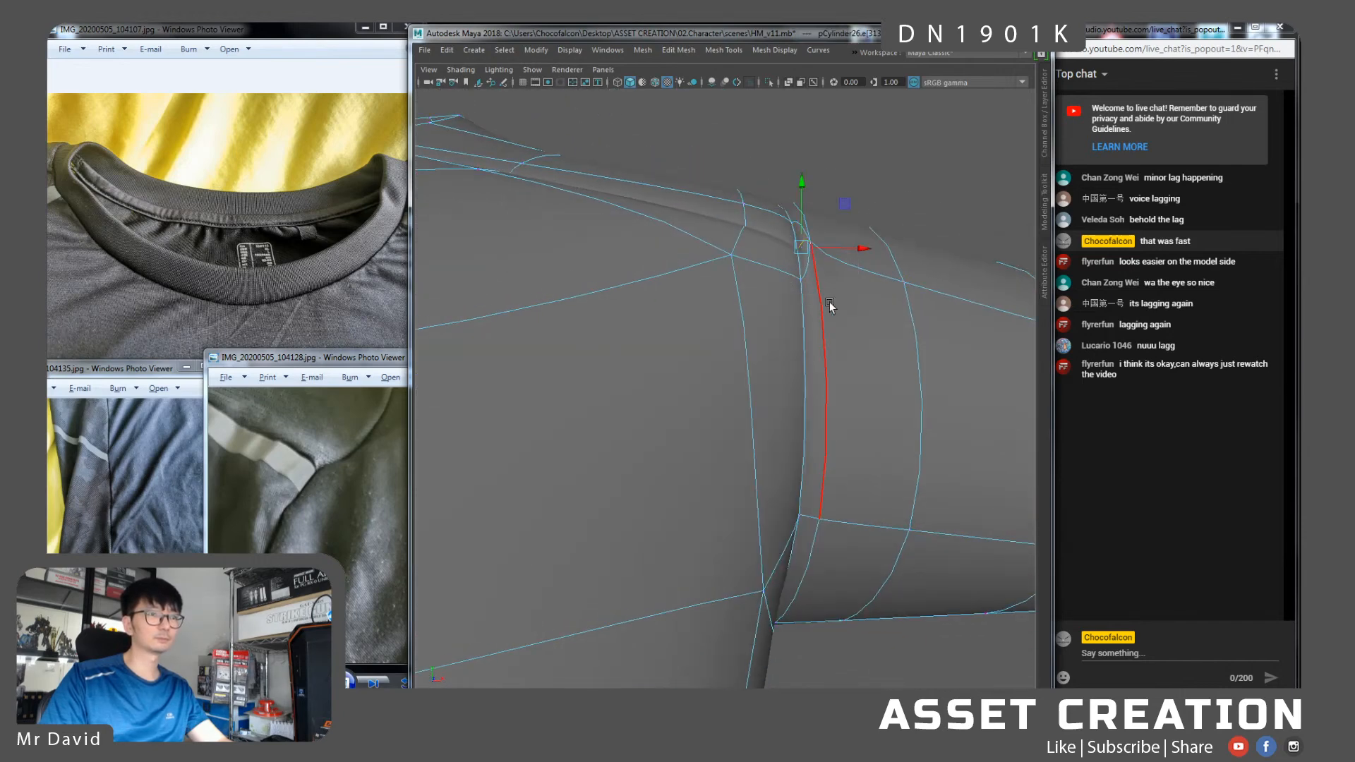
key("Delete")
right_click_drag(922, 265, 953, 244)
left_click_drag(899, 319, 819, 346, "alt")
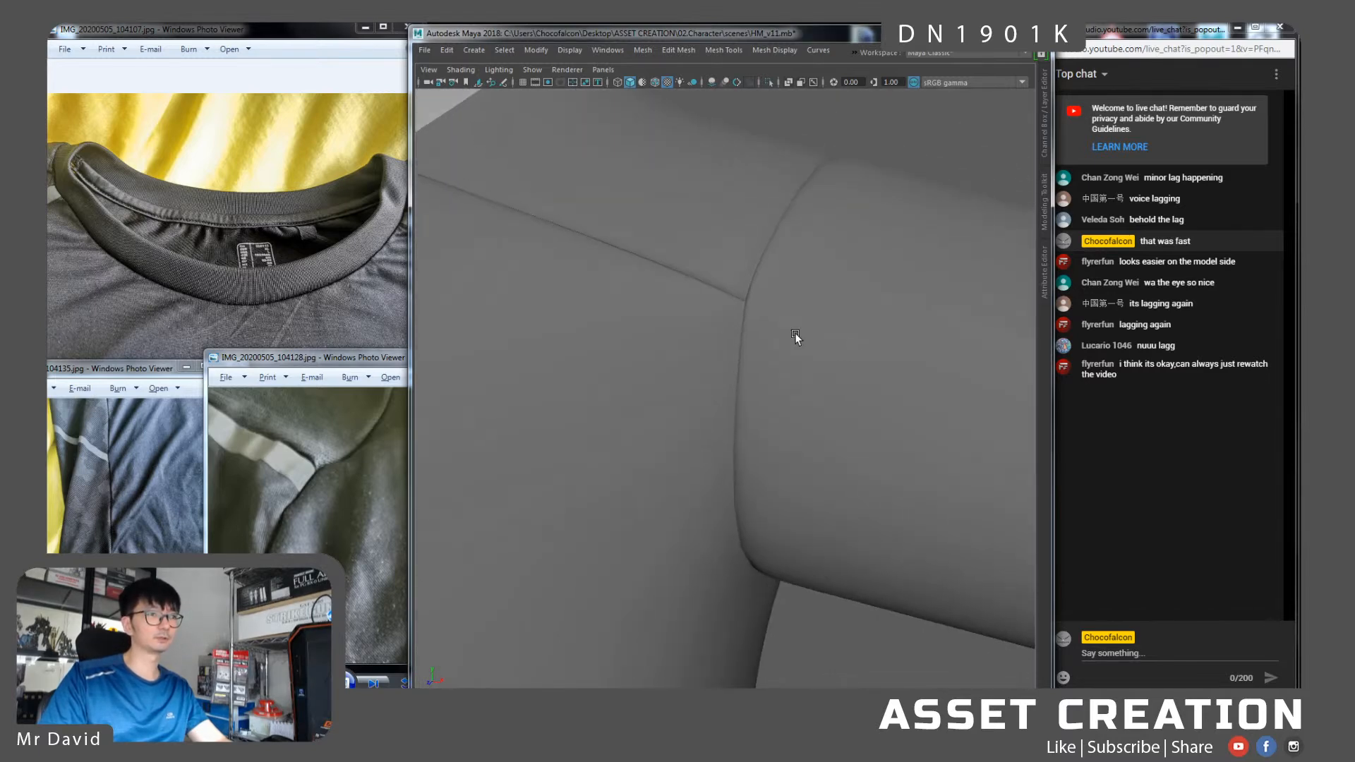
Inspect how the smoothed shoulder seam runs into the armhole seam from several angles
left_click(819, 345)
right_click_drag(800, 374, 785, 330, "alt")
left_click_drag(784, 330, 772, 323, "alt")
left_click(819, 200)
left_click_drag(819, 200, 696, 281, "alt")
right_click_drag(696, 281, 754, 353, "alt")
left_click_drag(753, 353, 746, 290, "alt")
left_click(746, 289)
right_click_drag(747, 290, 700, 282)
left_click(768, 312)
left_click_drag(773, 311, 730, 245, "alt")
key("ctrl+z")
left_click_drag(830, 327, 791, 255, "alt")
key("1")
key("3")
right_click_drag(786, 218, 847, 202)
scroll(847, 201, "down", 5)
left_click(847, 201)
Try repeating the last command on the armhole edge loop and check it in object selection
left_click_drag(790, 314, 794, 348, "alt")
left_click(772, 345)
right_click_drag(793, 348, 789, 306)
left_click(780, 283)
double_click(775, 345, "shift")
mouse_move(813, 386)
left_mouse_down("alt")
mouse_move(792, 358)
mouse_move(806, 383)
left_mouse_up("alt")
key("g")
right_click_drag(779, 345, 827, 318)
left_click(819, 267)
left_click_drag(816, 350, 731, 366, "alt")
Try beveling the edges around the armhole again, with Fraction 0.4
left_click(722, 377)
right_click_drag(728, 309, 735, 270)
left_click(734, 258)
double_click(726, 318, "shift")
left_click(727, 395)
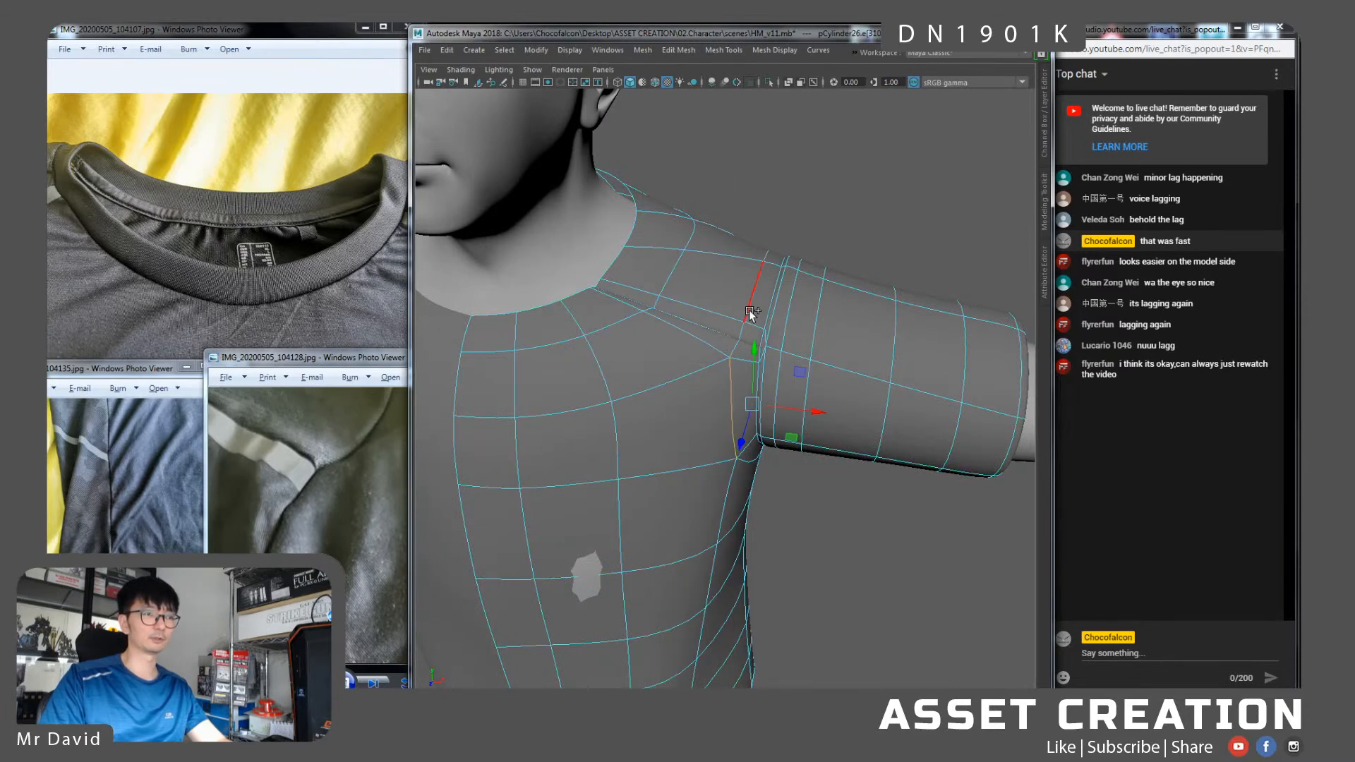
left_click_drag(788, 401, 740, 333, "alt")
left_click_drag(734, 439, 710, 457, "alt")
left_click_drag(794, 255, 794, 302, "alt")
right_click_drag(794, 302, 783, 319, "shift")
left_click_drag(783, 319, 888, 346, "alt")
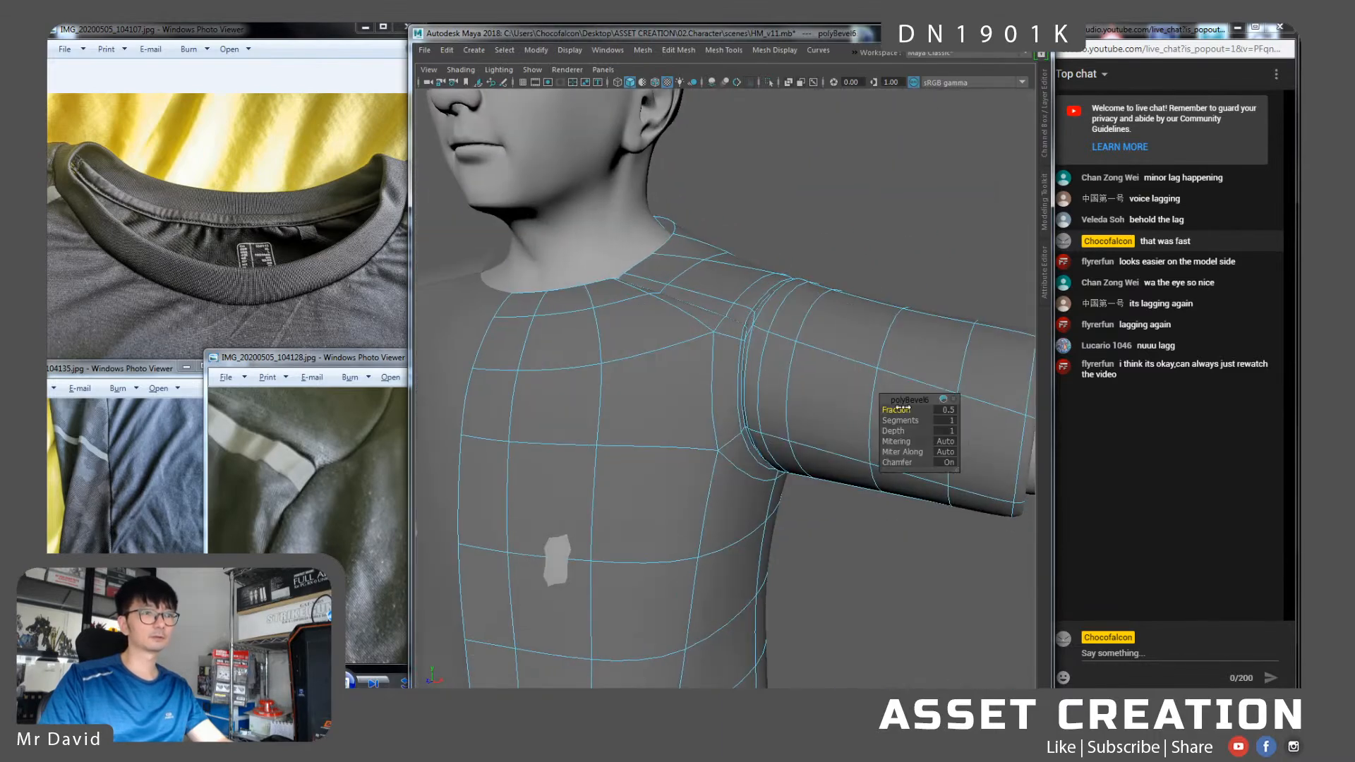
left_click_drag(908, 410, 898, 410)
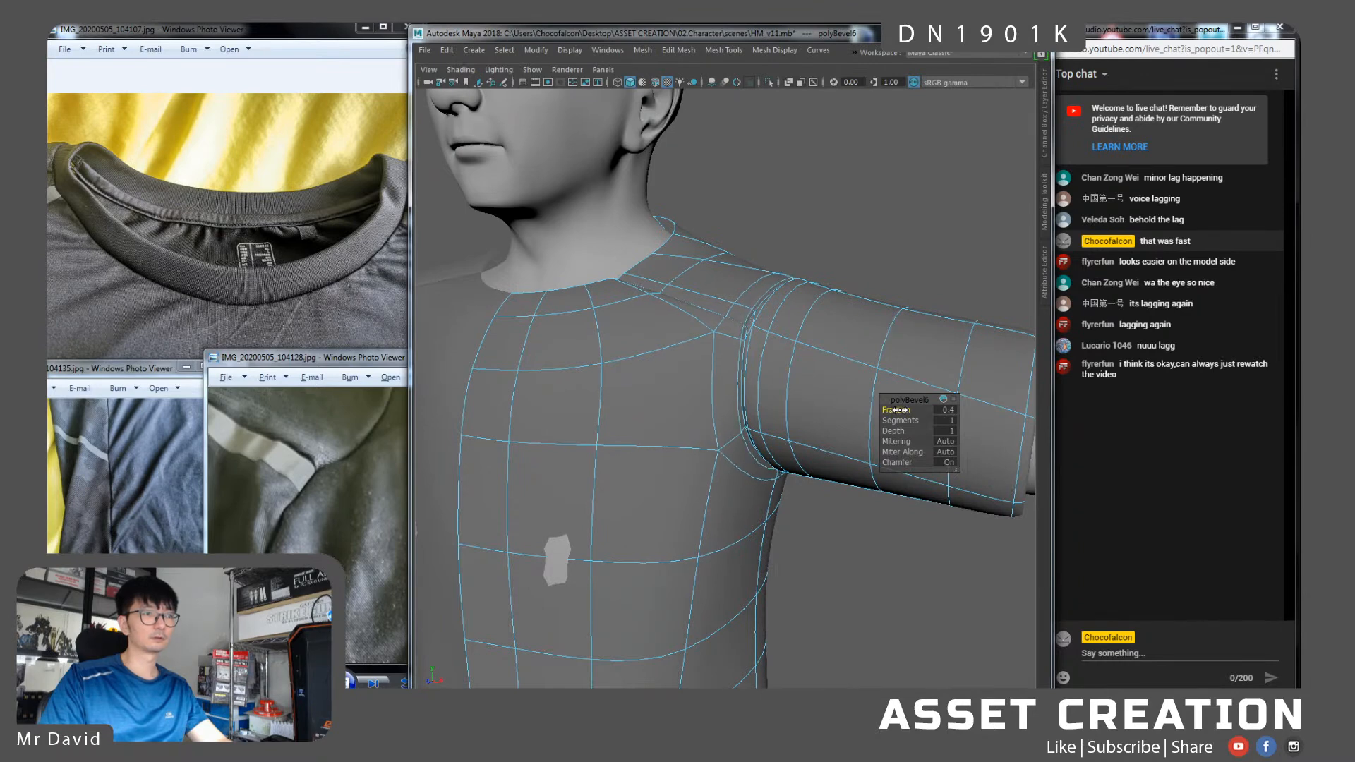
Preview the smoothed shirt with the armhole bevel and undo the latest changes
right_click_drag(717, 295, 796, 262)
left_click(803, 254)
left_click_drag(794, 318, 755, 357, "alt")
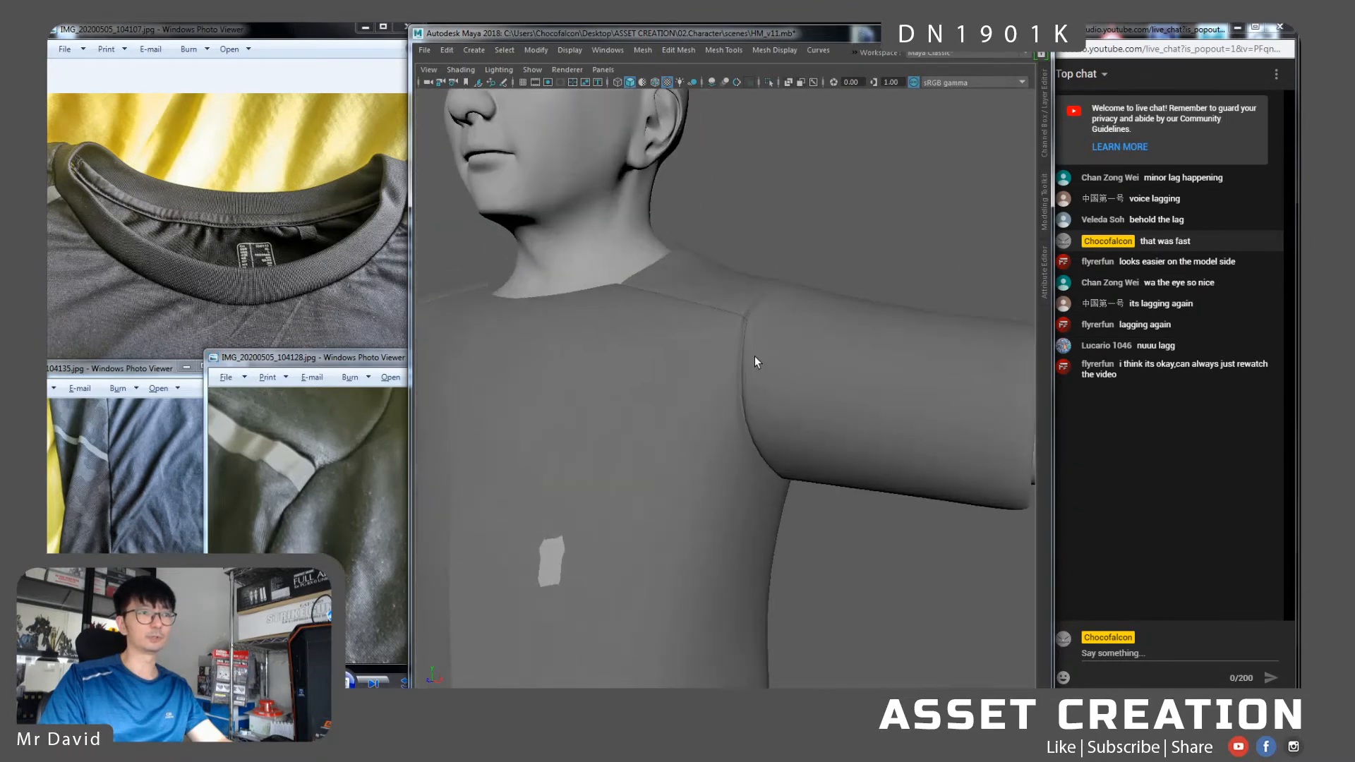
left_click(755, 356)
key("ctrl+z")
key("ctrl+z")
Inspect the whole smoothed shirt from the front and from below, and bring up the side seam reference photo
right_click_drag(769, 326, 813, 247)
left_click(813, 253)
scroll(803, 384, "down", 5)
scroll(739, 318, "up", 3)
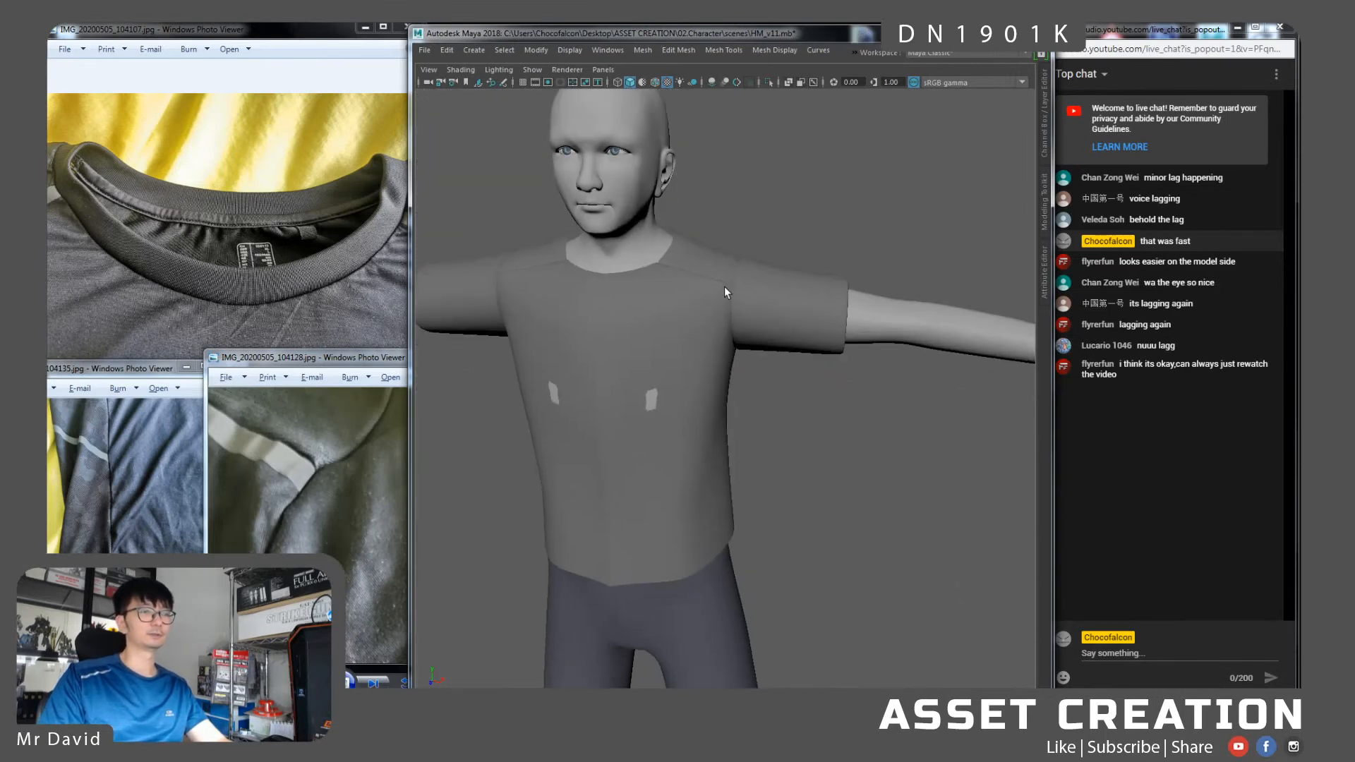
left_click_drag(767, 408, 665, 206, "alt")
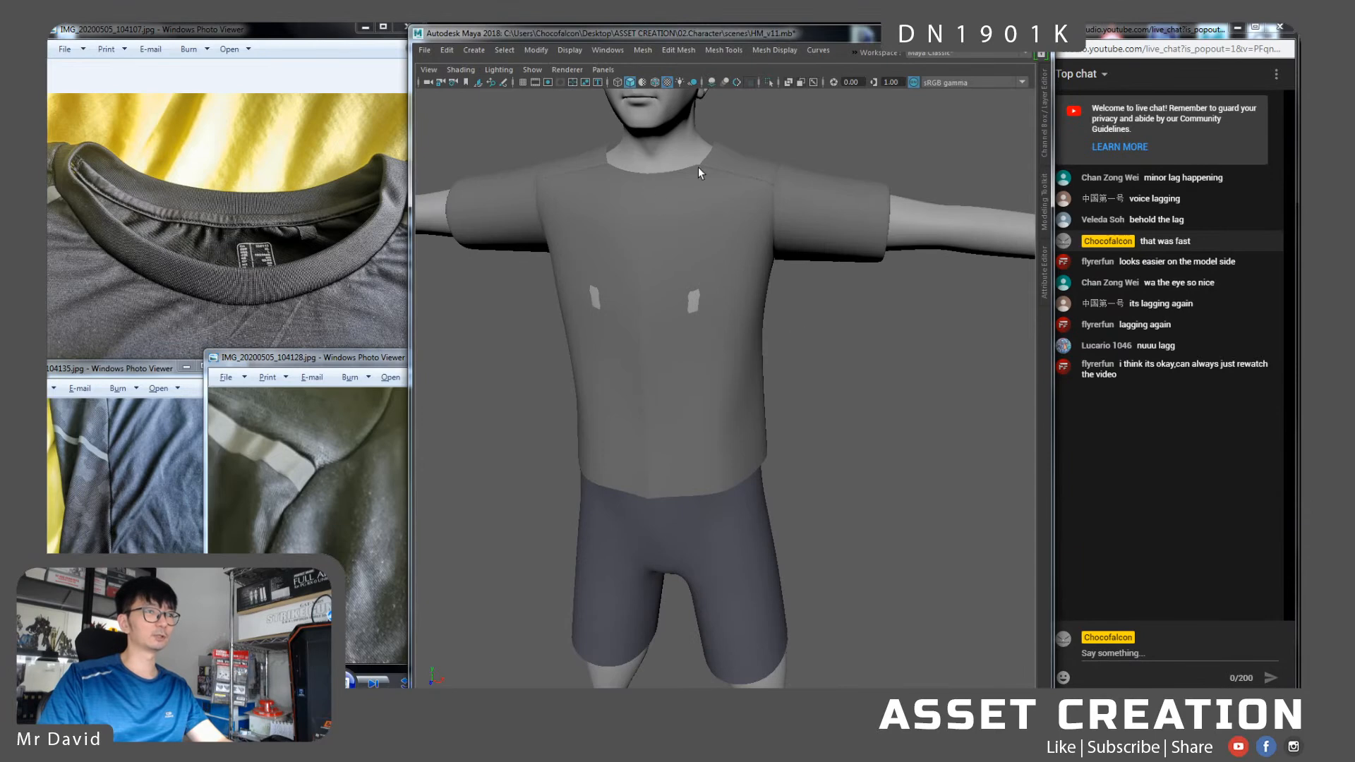
left_click_drag(739, 341, 725, 345, "alt")
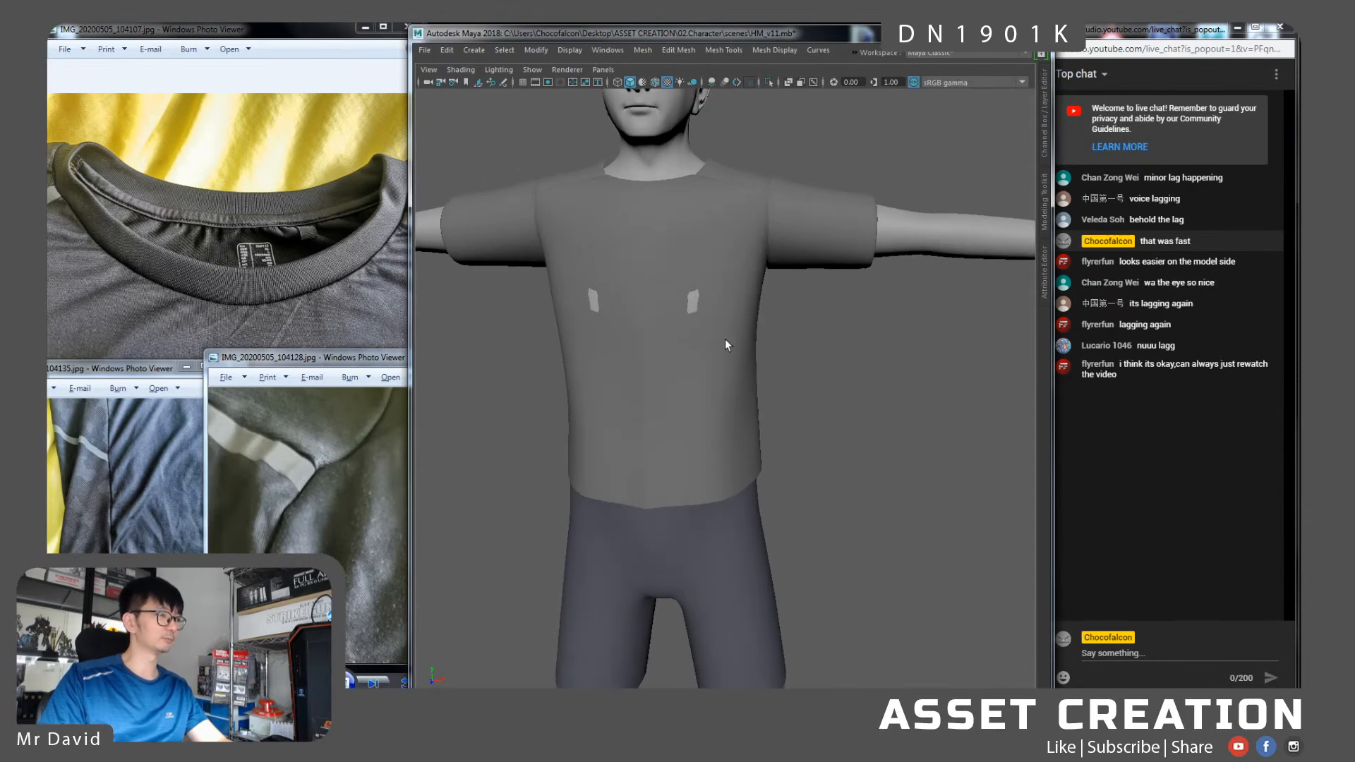
left_click(707, 433)
mouse_move(705, 434)
left_mouse_down("alt")
mouse_move(724, 398)
mouse_move(698, 460)
left_mouse_up("alt")
middle_click_drag(699, 455, 657, 447, "alt")
scroll(697, 333, "up", 4)
scroll(698, 335, "down", 3)
left_click(125, 467)
scroll(762, 339, "down", 1)
Select the side seam edges running from the underarm to the hem and adjust them slightly
right_click_drag(762, 312, 748, 287)
left_click(761, 325)
left_click(761, 361, "shift")
key("r")
left_click_drag(818, 347, 815, 351)
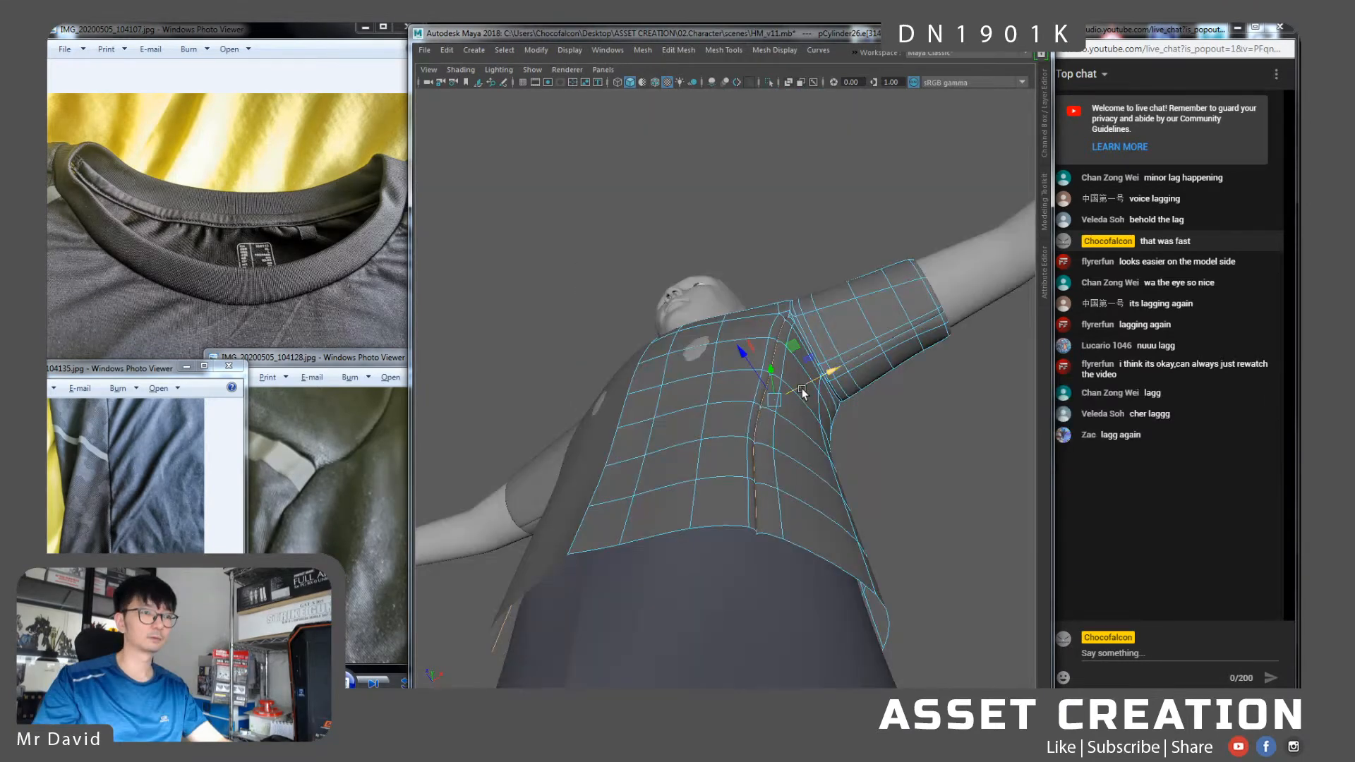
Try repositioning the vertex at the top of the side seam where it meets the armhole
left_click_drag(801, 388, 728, 421, "alt")
right_click_drag(728, 422, 777, 383, "alt")
left_click_drag(776, 382, 702, 453, "alt")
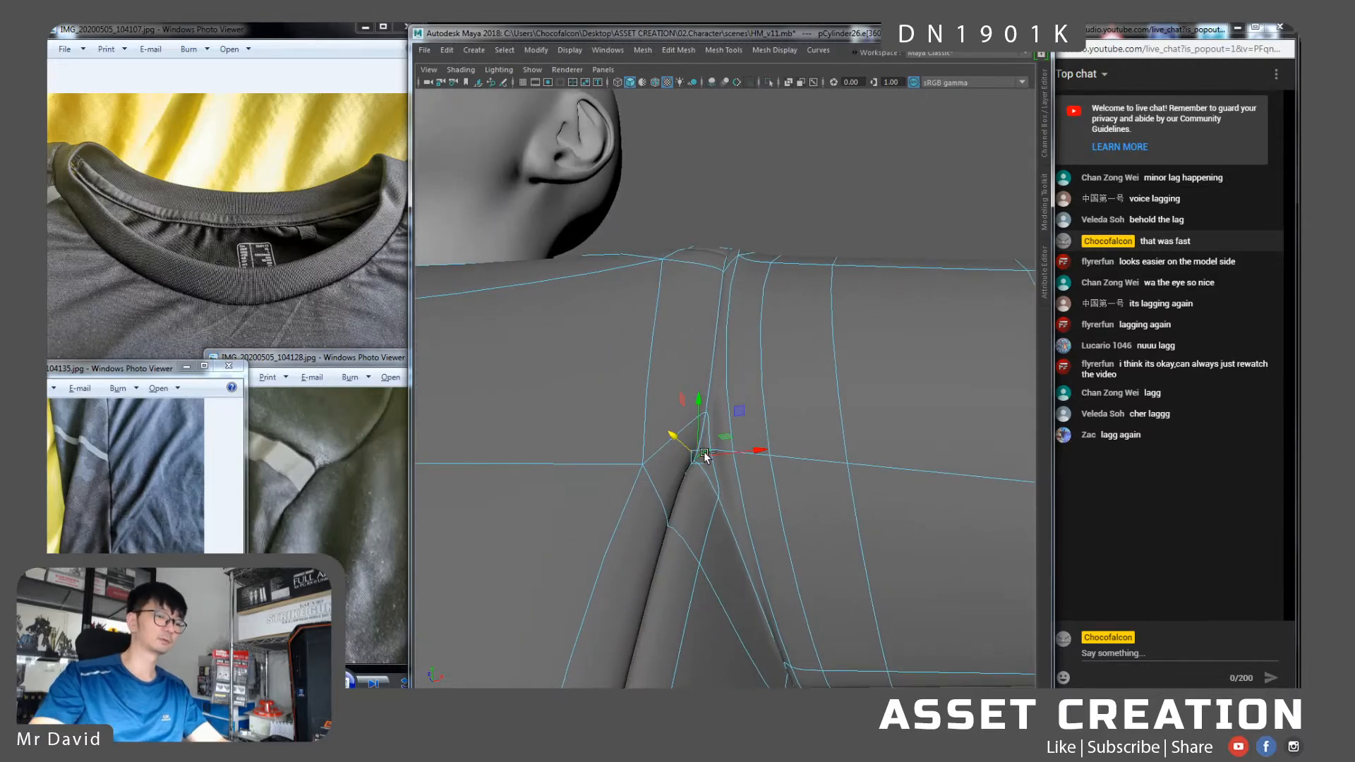
right_click(704, 455)
right_click_drag(702, 453, 666, 357)
left_click(710, 449)
left_click_drag(712, 452, 681, 400, "alt")
middle_click_drag(681, 400, 751, 371)
Try welding the vertex at the top of the side seam onto the neighbouring sleeve-side vertex, and compare the unsmoothed and smoothed shapes
left_click_drag(726, 428, 791, 434, "alt")
mouse_move(721, 447)
right_mouse_down("shift")
mouse_move(721, 403)
mouse_move(716, 439)
right_mouse_up("shift")
key("1")
left_click_drag(714, 460, 726, 445, "alt")
right_click_drag(726, 444, 729, 508, "alt")
middle_click_drag(729, 509, 731, 511, "alt")
left_click_drag(731, 511, 742, 474, "alt")
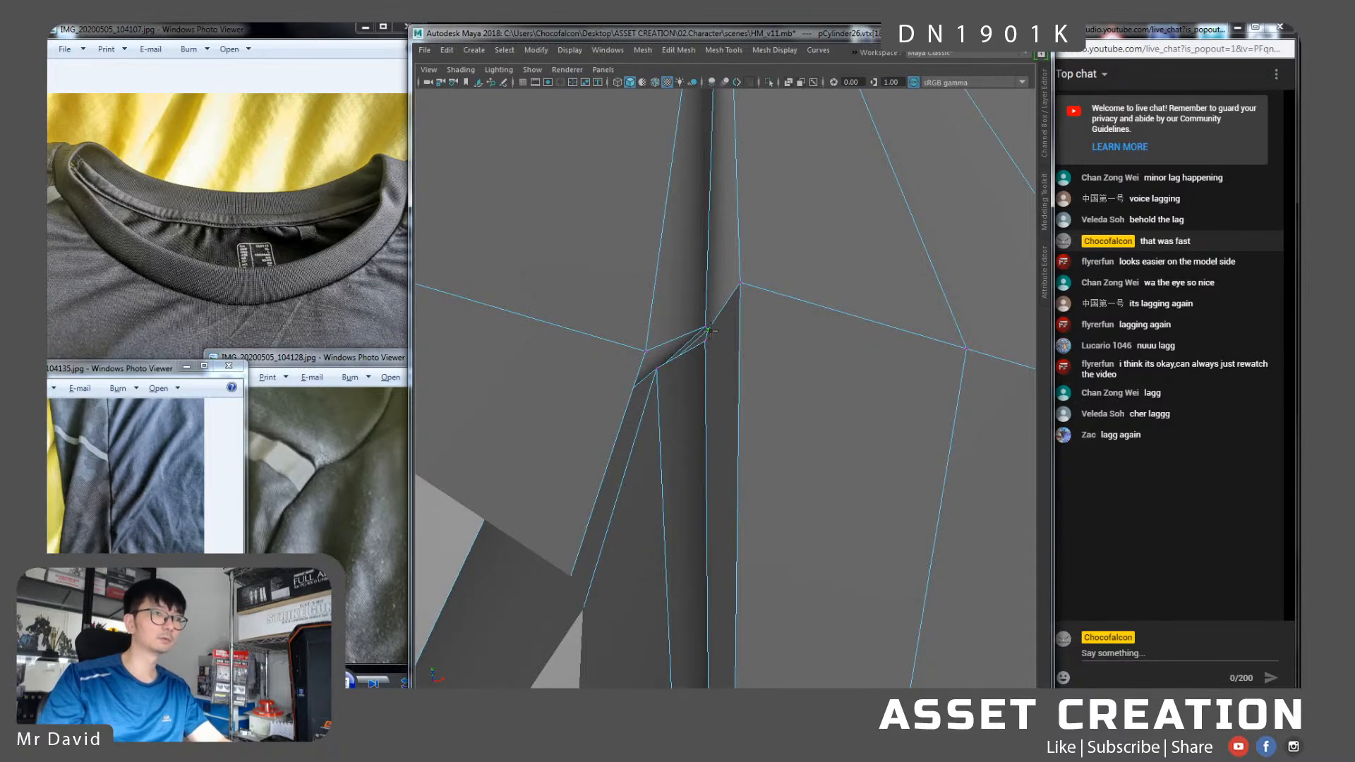
left_click_drag(752, 273, 749, 275)
key("2")
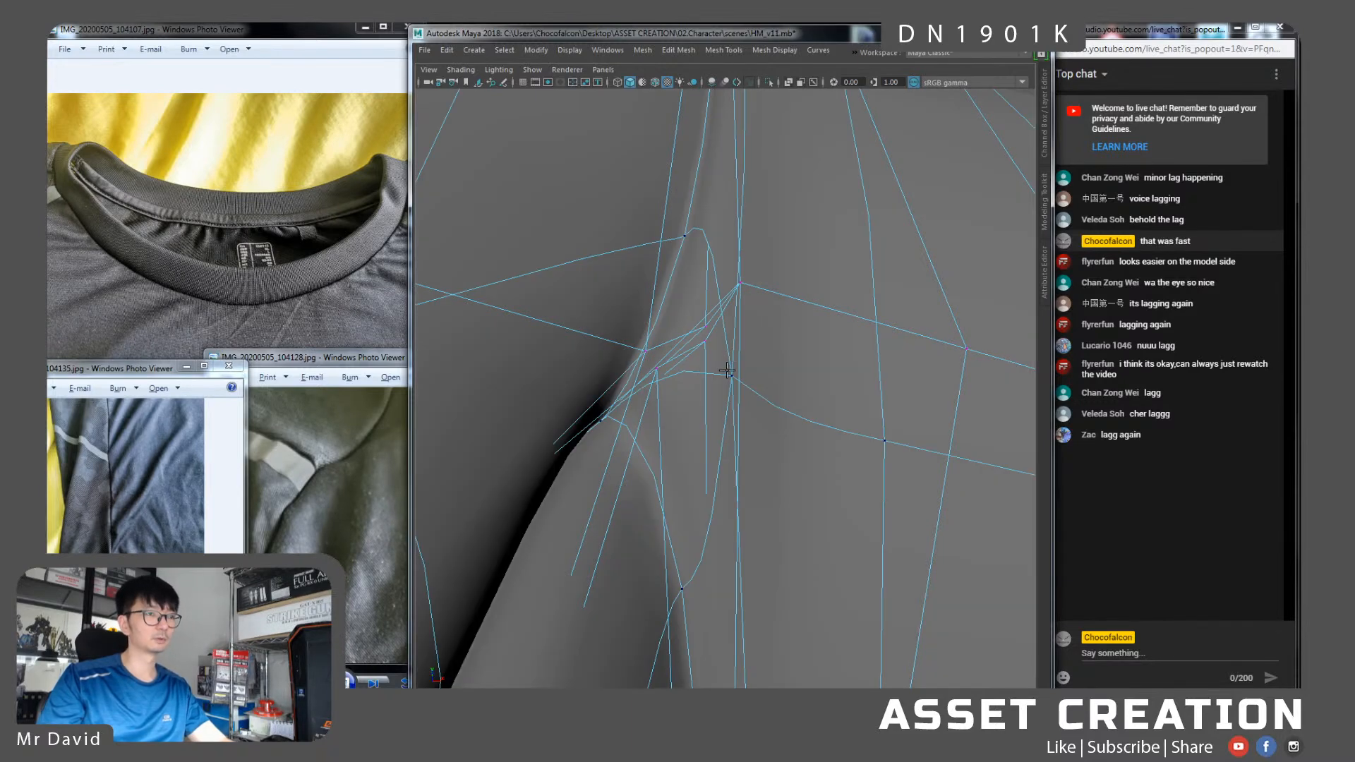
key("1")
left_click_drag(727, 388, 725, 391, "alt")
key("2")
key("3")
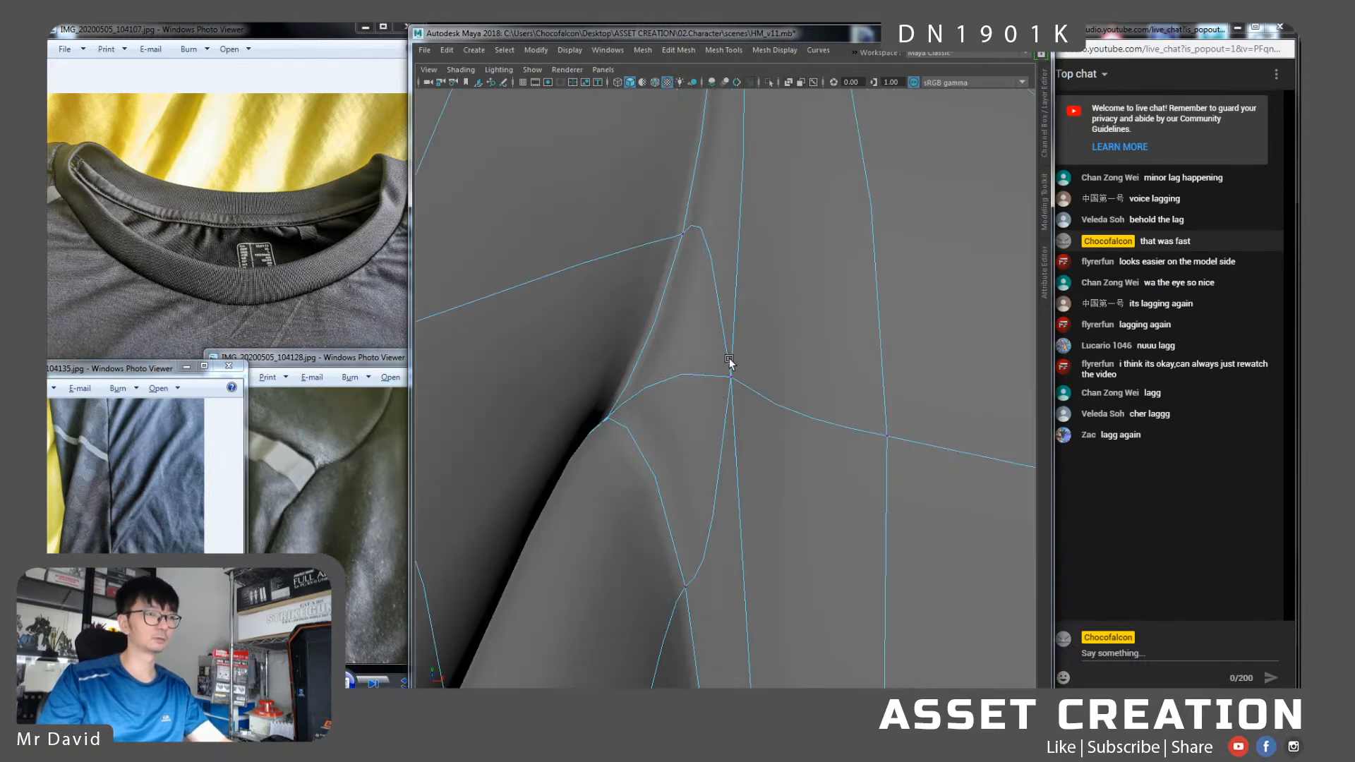
Try moving the welded armhole vertex on the smoothed shirt and check the underarm from several angles
right_click_drag(718, 353, 656, 356)
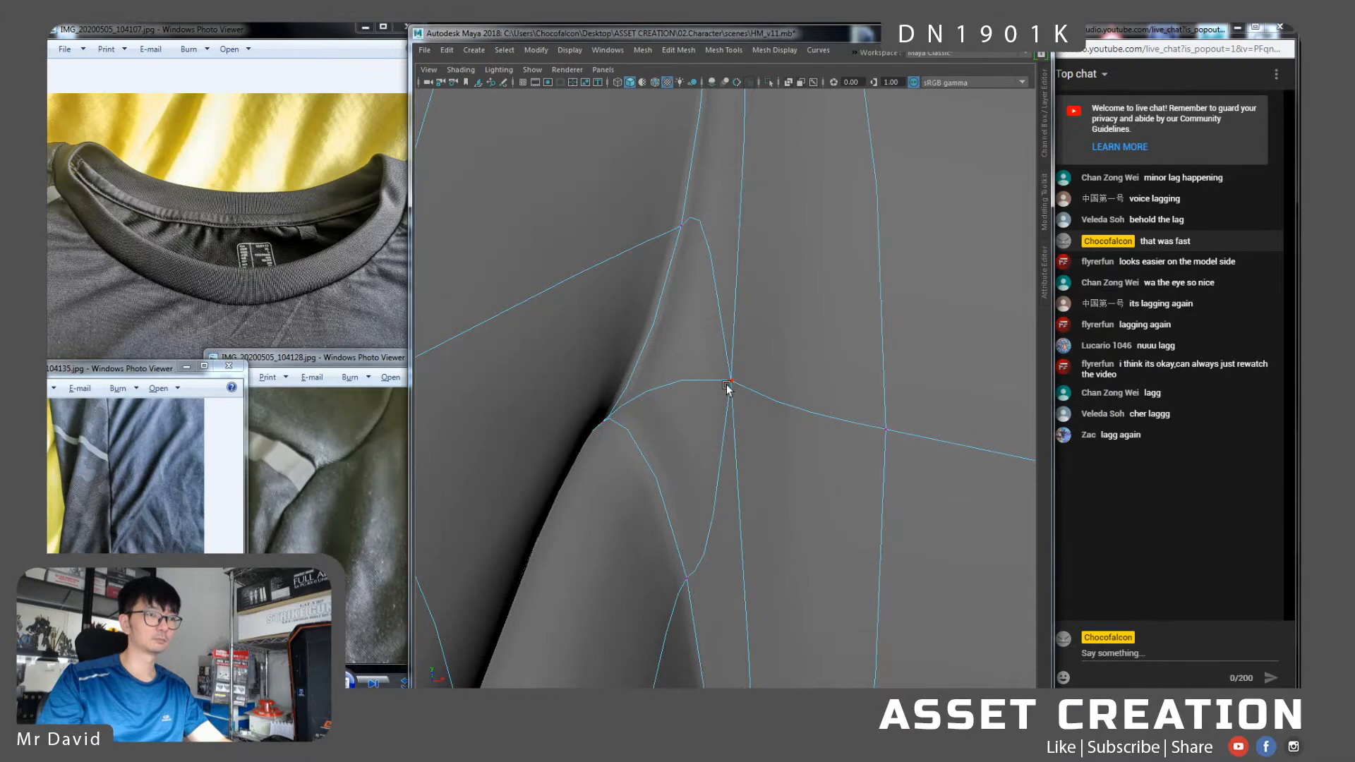
left_click(728, 385)
scroll(736, 431, "down", 8)
left_click_drag(707, 402, 619, 423, "alt")
middle_click_drag(656, 347, 682, 332)
left_click_drag(696, 374, 801, 393, "alt")
right_click_drag(769, 356, 816, 320)
left_click(839, 519)
left_click_drag(840, 520, 759, 436, "alt")
Undo the latest vertex edits around the underarm and review the armhole corner
key("ctrl+z")
key("ctrl+z")
key("ctrl+z")
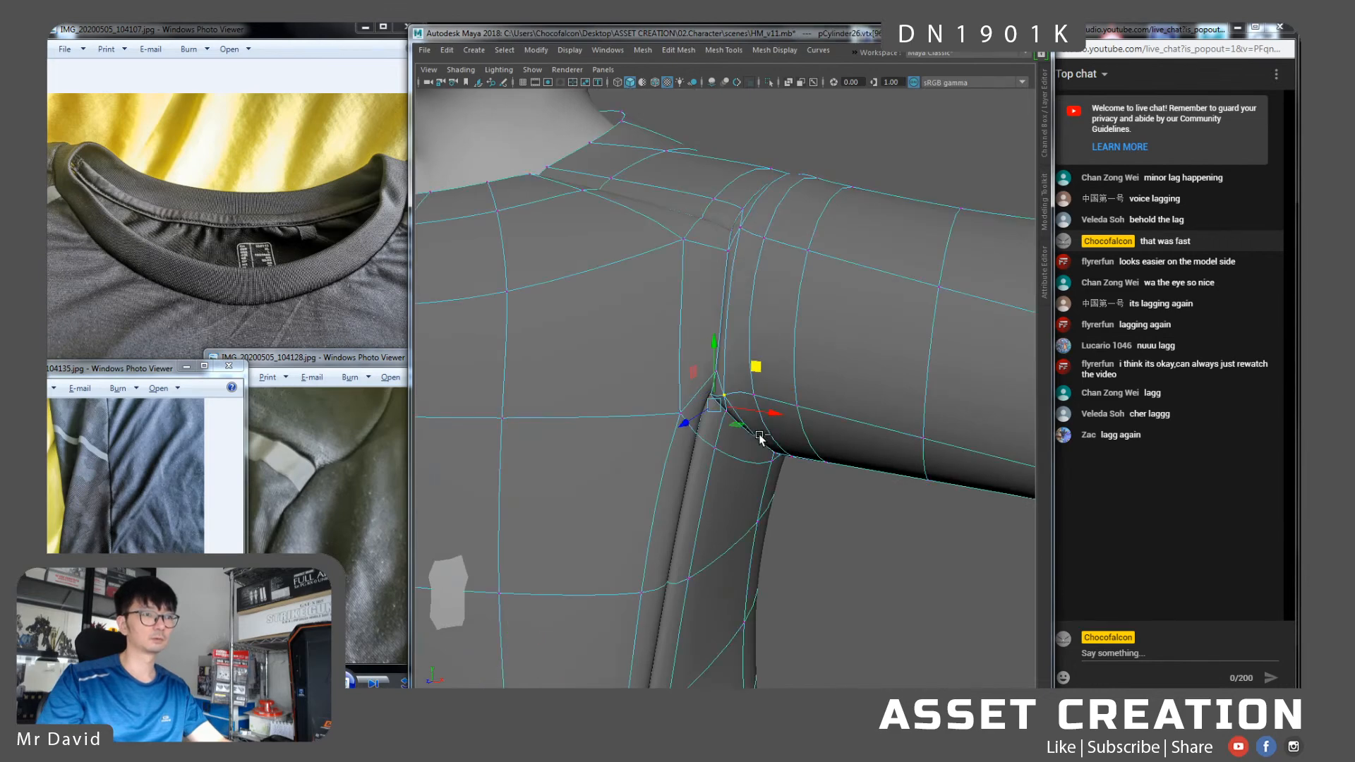
key("ctrl+z")
key("ctrl+z")
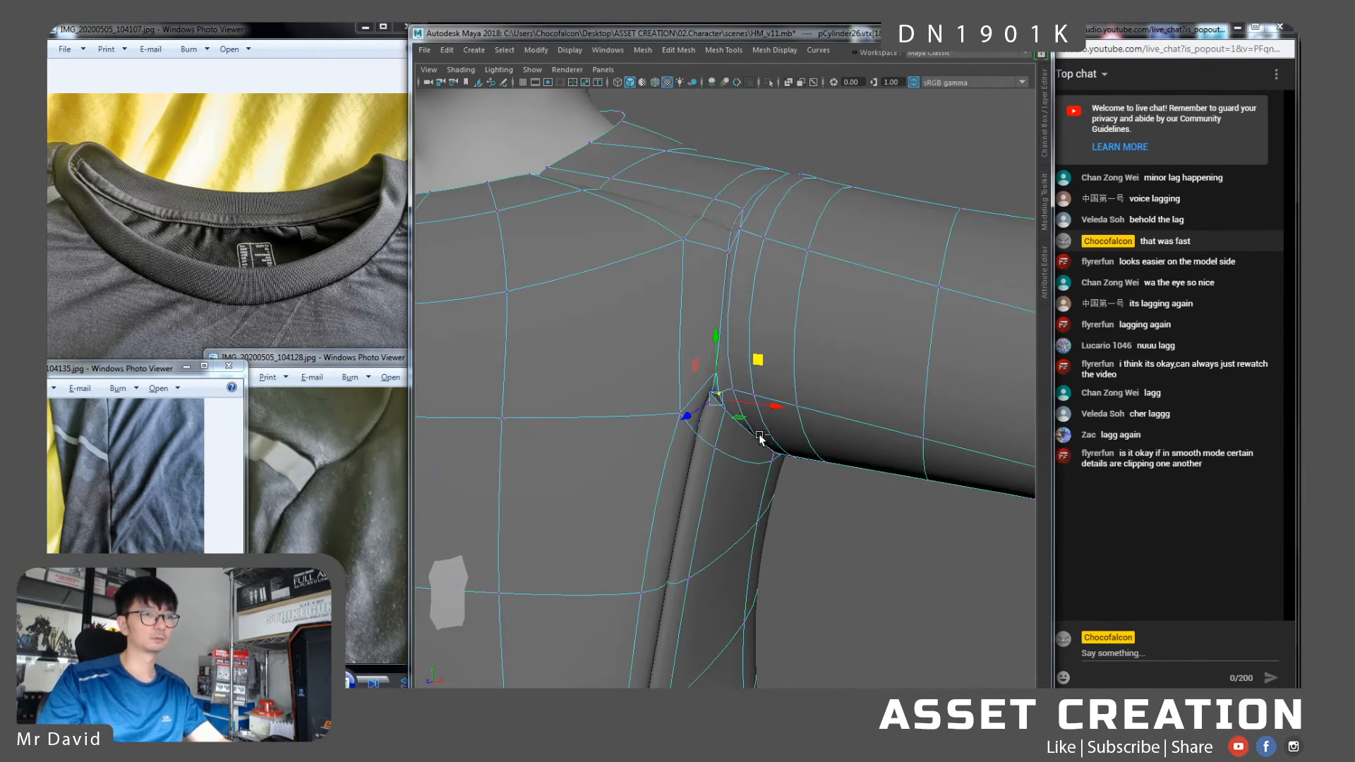
mouse_move(759, 438)
left_mouse_down("alt")
mouse_move(778, 420)
mouse_move(755, 412)
left_mouse_up("alt")
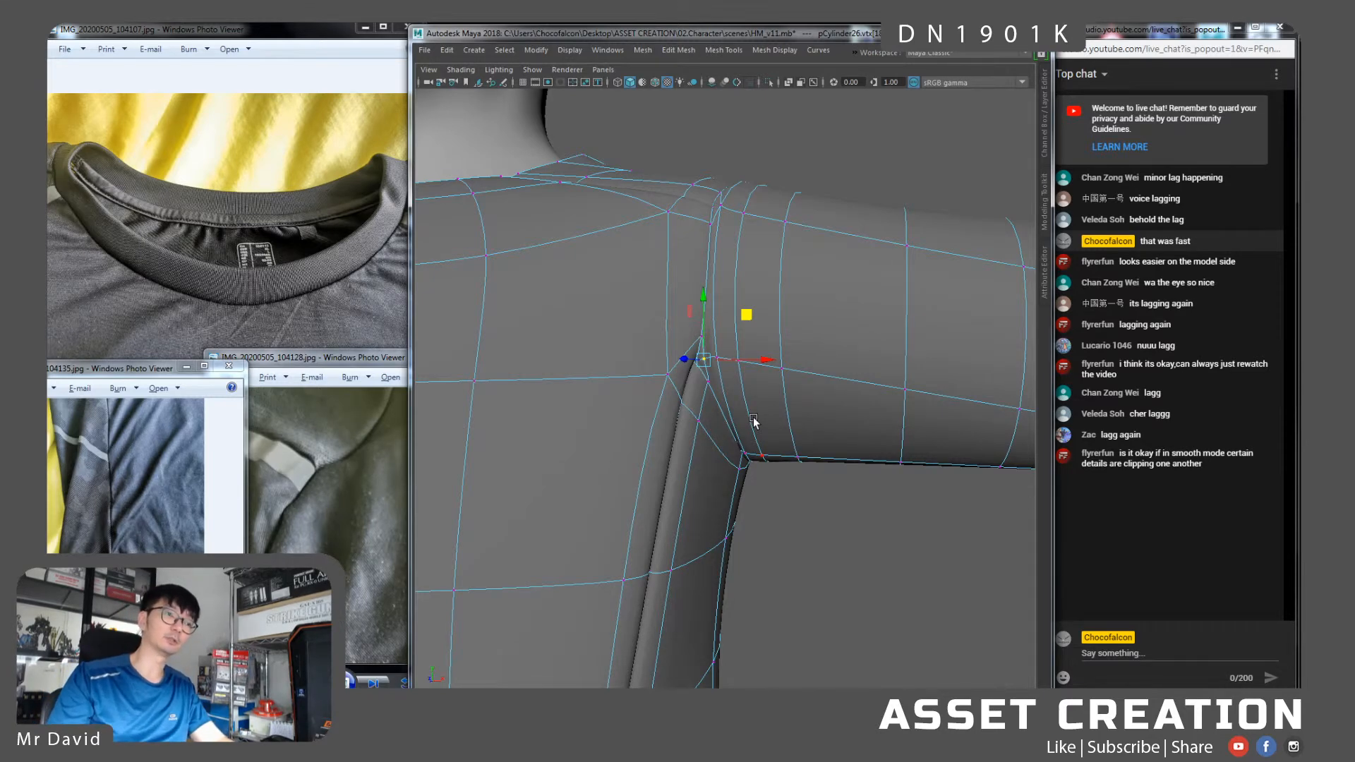
Try merging the adjacent vertices at the armhole corner above the side seam and preview the smoothed result
left_click(777, 535)
left_click(738, 361)
left_click_drag(726, 387, 730, 452, "alt")
left_click(697, 344, "shift")
right_click_drag(700, 347, 698, 352, "shift")
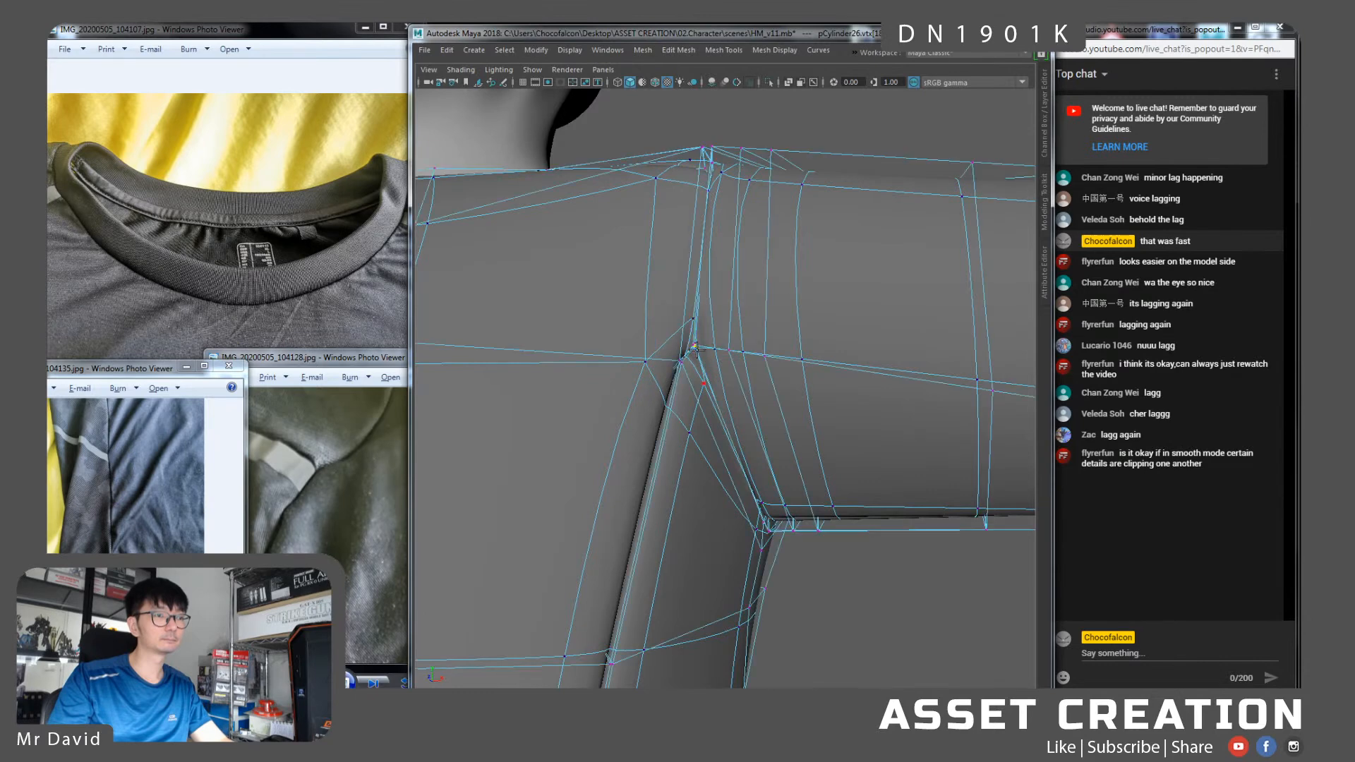
key("1")
left_click_drag(696, 349, 714, 310, "alt")
left_click_drag(740, 364, 642, 362, "alt")
key("3")
Try moving the vertex at the armhole corner, and undo the edits back to the side seam edge selection
left_click(674, 337)
middle_click_drag(687, 299, 748, 254)
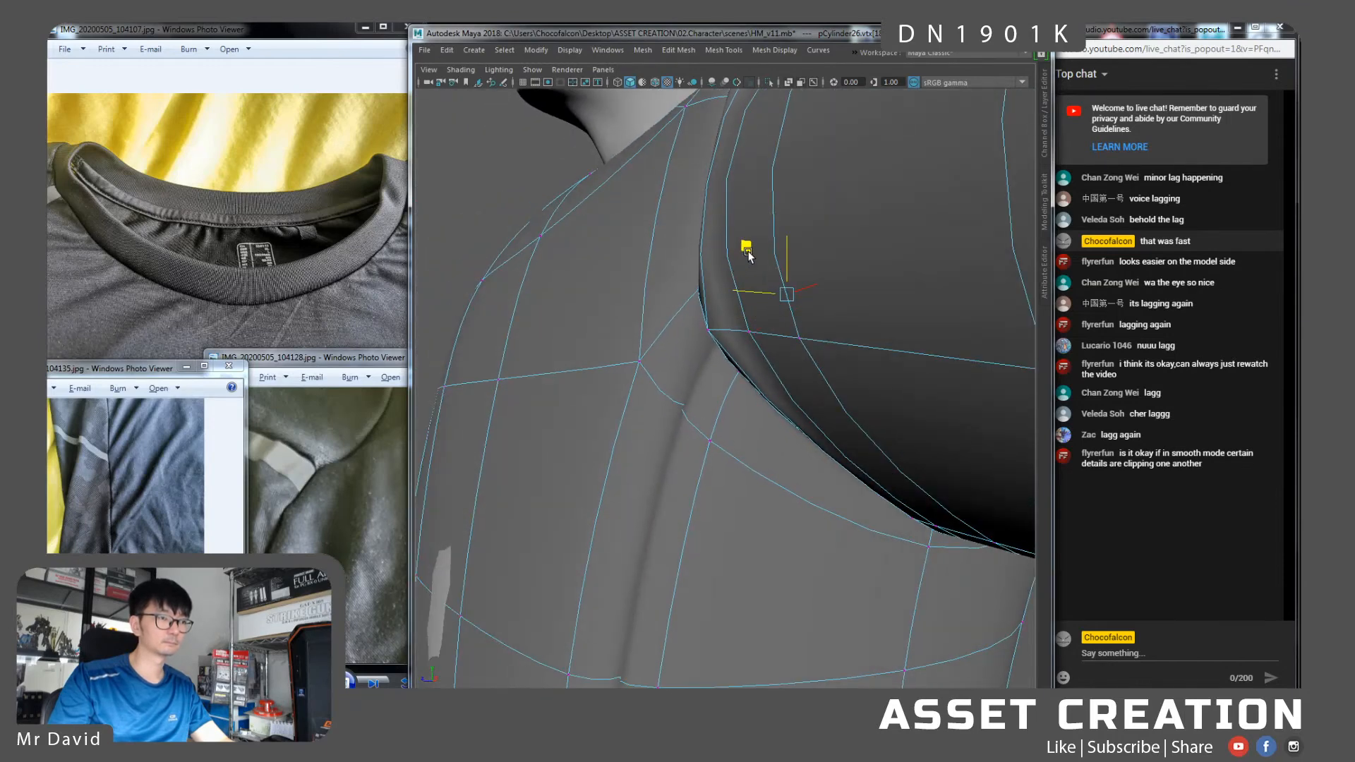
left_click_drag(717, 339, 750, 363, "alt")
left_click_drag(746, 305, 736, 349)
left_click(705, 353)
key("ctrl+z")
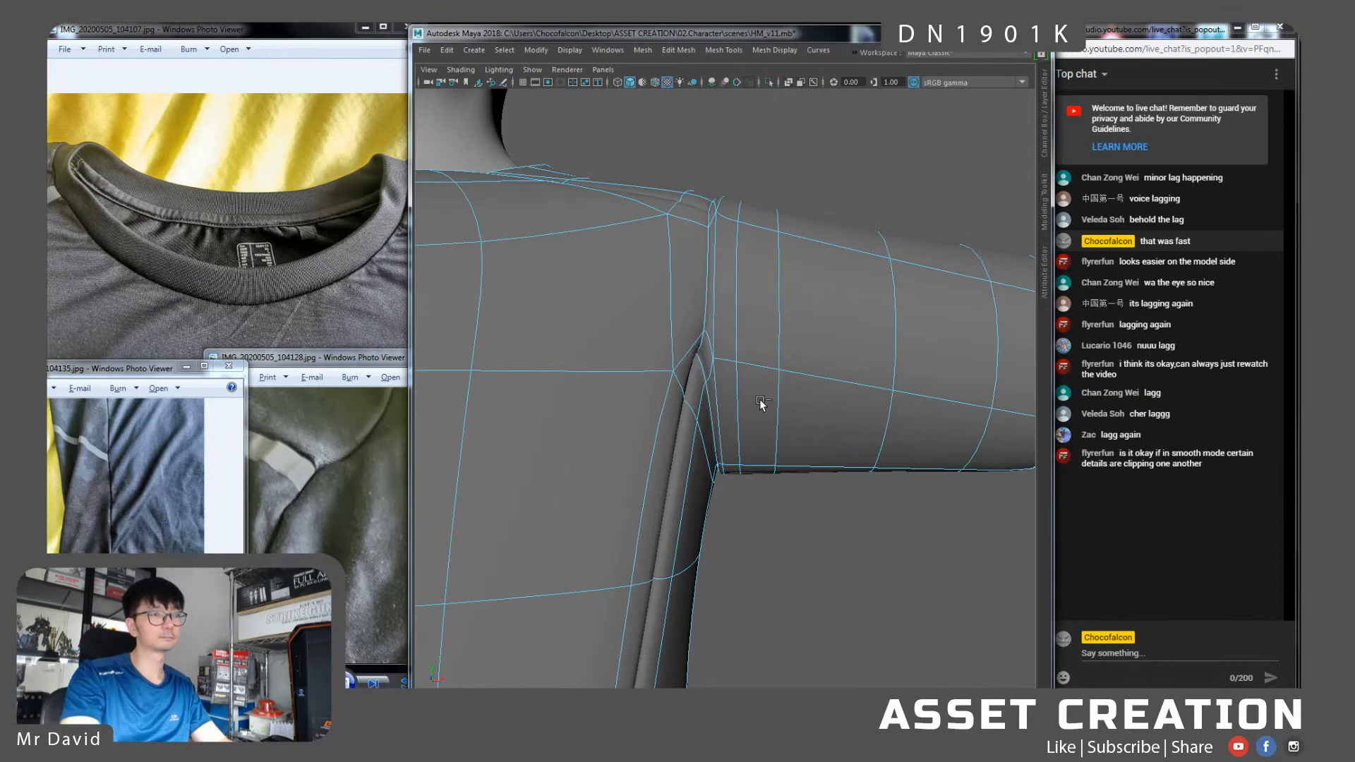
left_click_drag(759, 399, 717, 395, "alt")
key("ctrl+z")
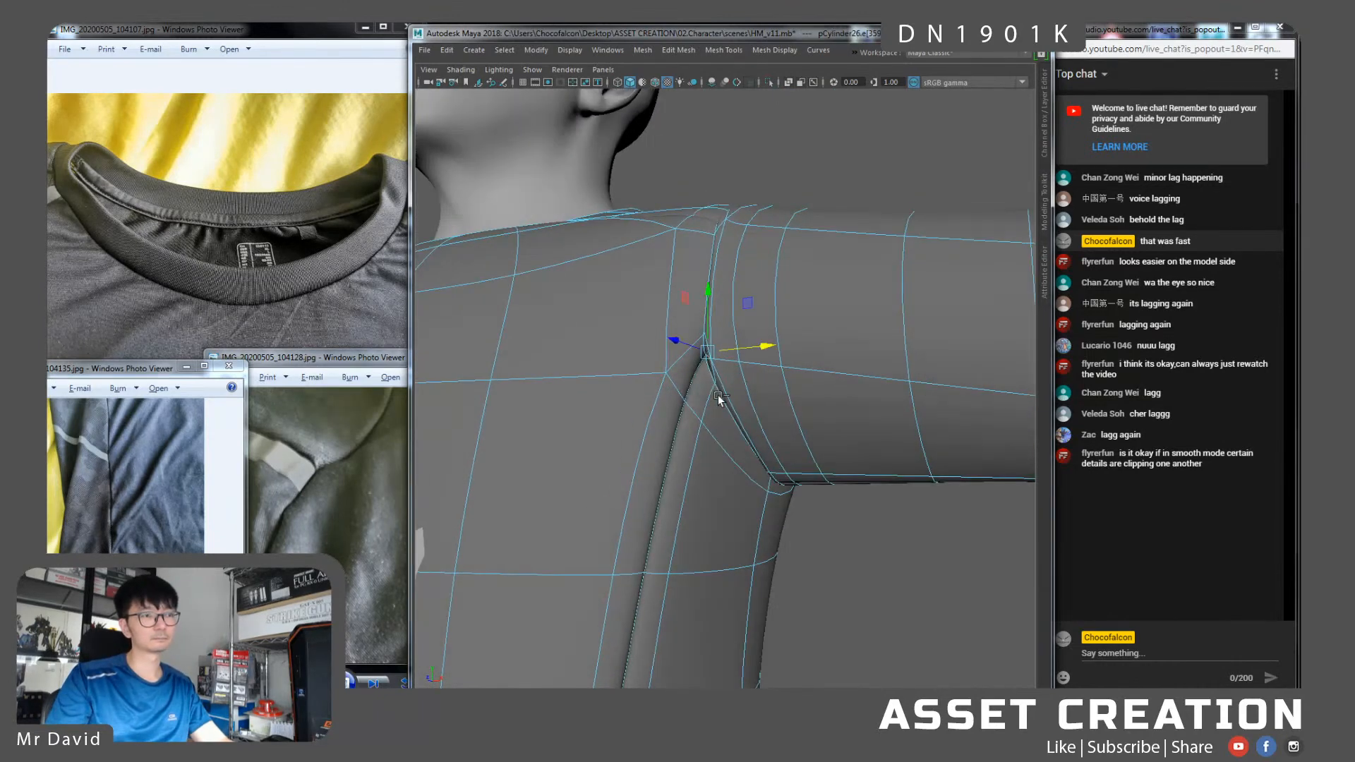
Try deleting the selected seam edges together with the short edge at the armhole corner
left_click_drag(735, 338, 707, 340, "alt")
left_click(700, 319, "shift")
key("Delete")
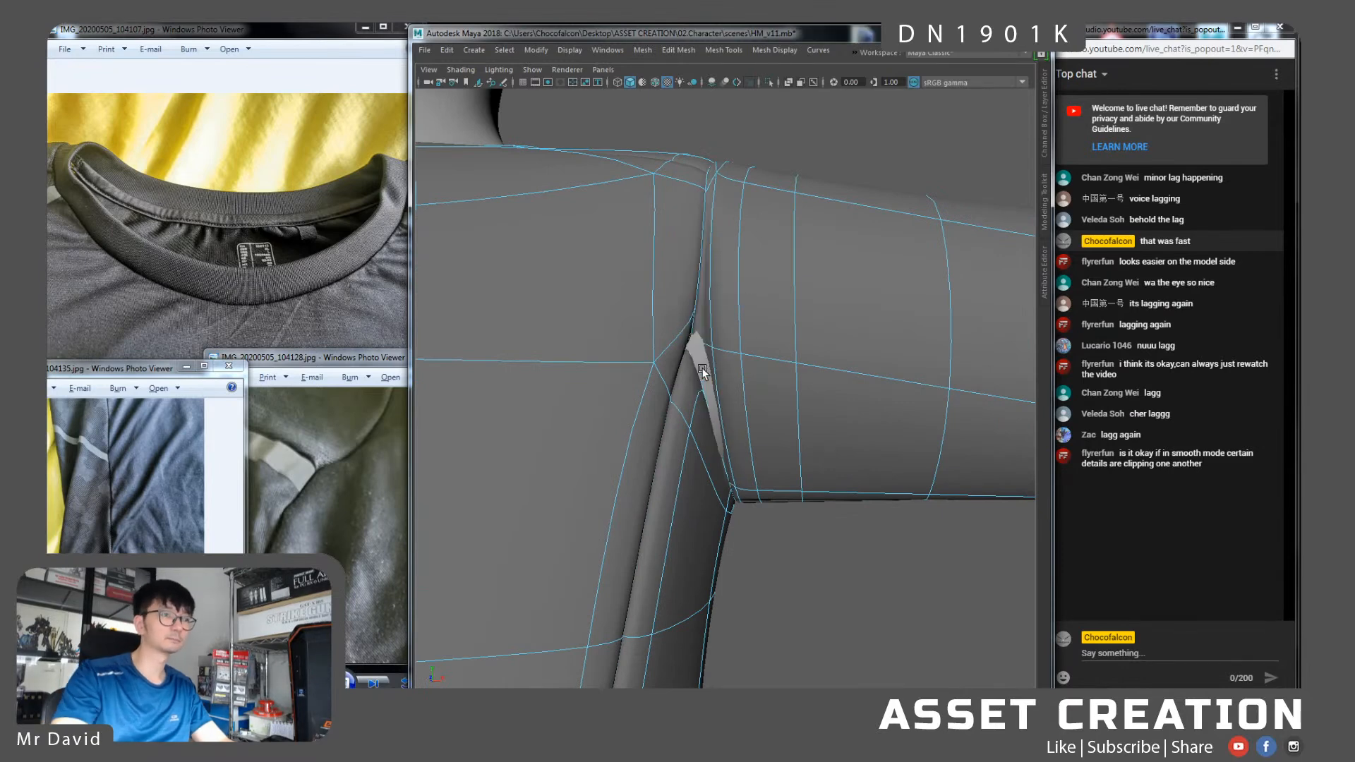
Select the upper segments of the two sleeve edge loops nearest the armhole and connect them with a new edge
left_click_drag(702, 370, 737, 326, "alt")
left_click(744, 374)
left_click(738, 326)
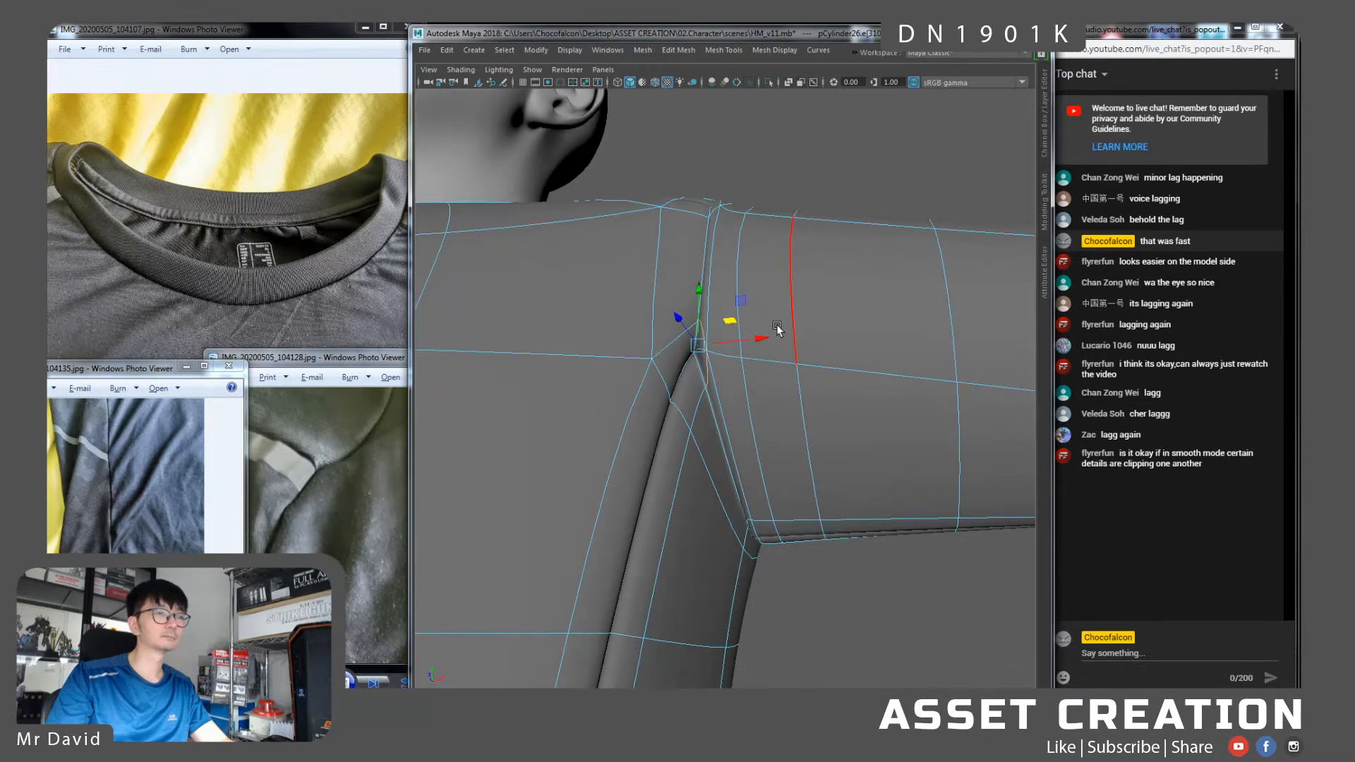
key("q")
left_click(743, 319)
left_click(778, 325, "shift")
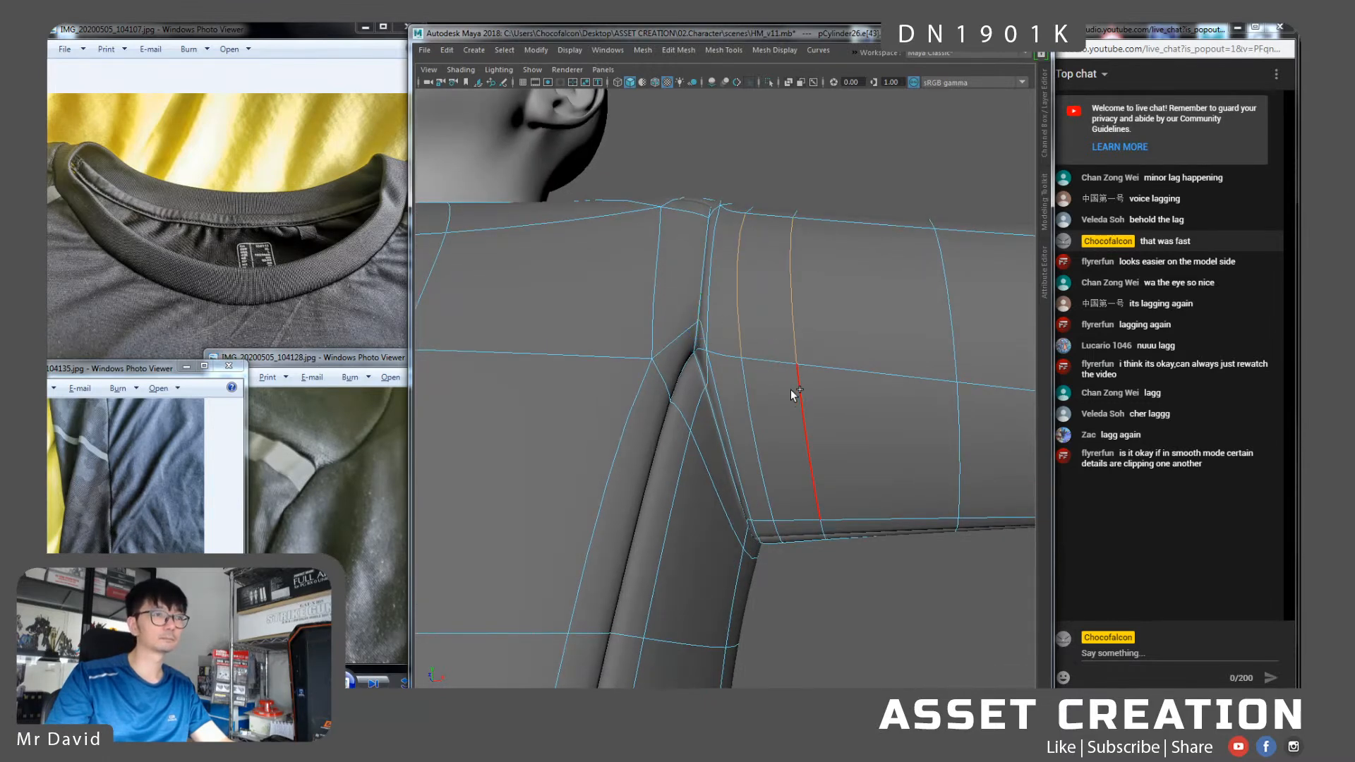
key("g")
Try cutting a new edge from the armhole corner vertex to the nearest sleeve edge loop
right_click_drag(758, 309, 662, 323)
key("1")
left_click(697, 345)
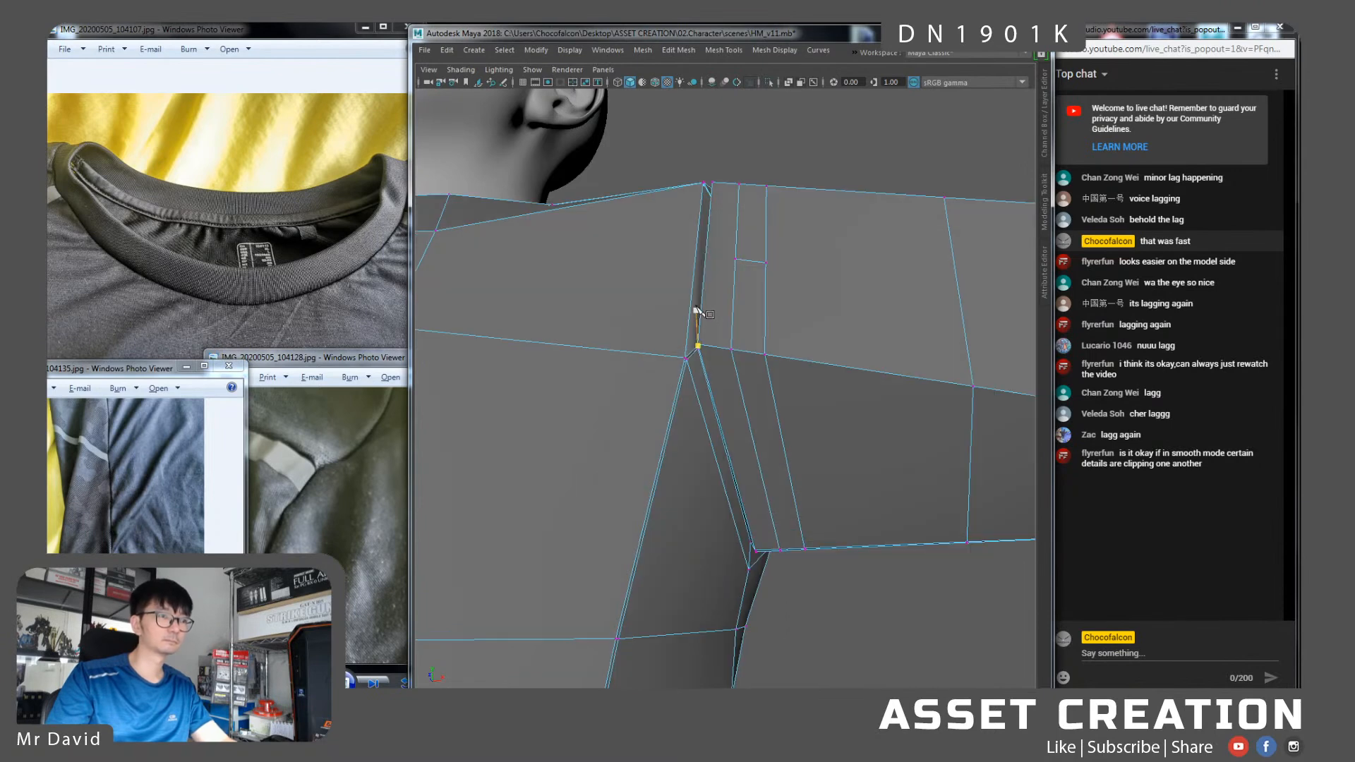
key("3")
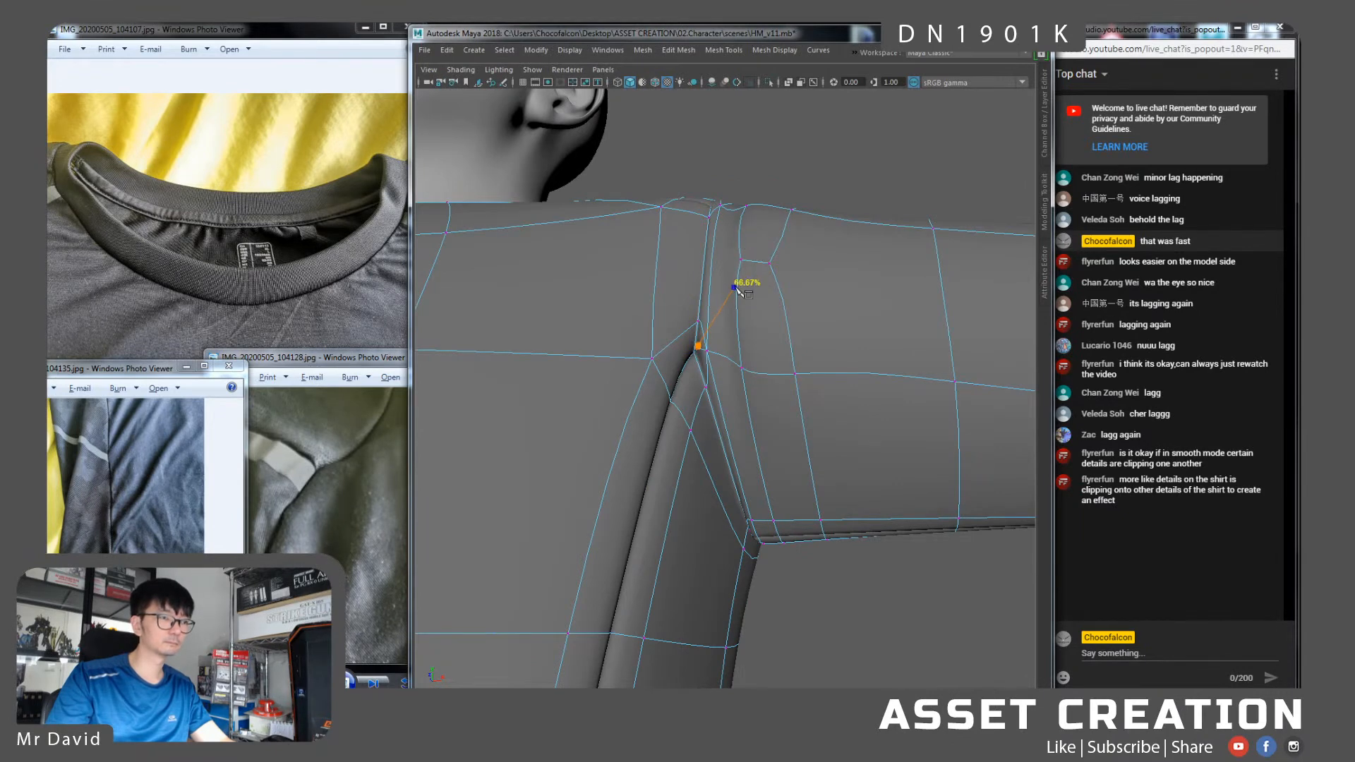
left_click(736, 308)
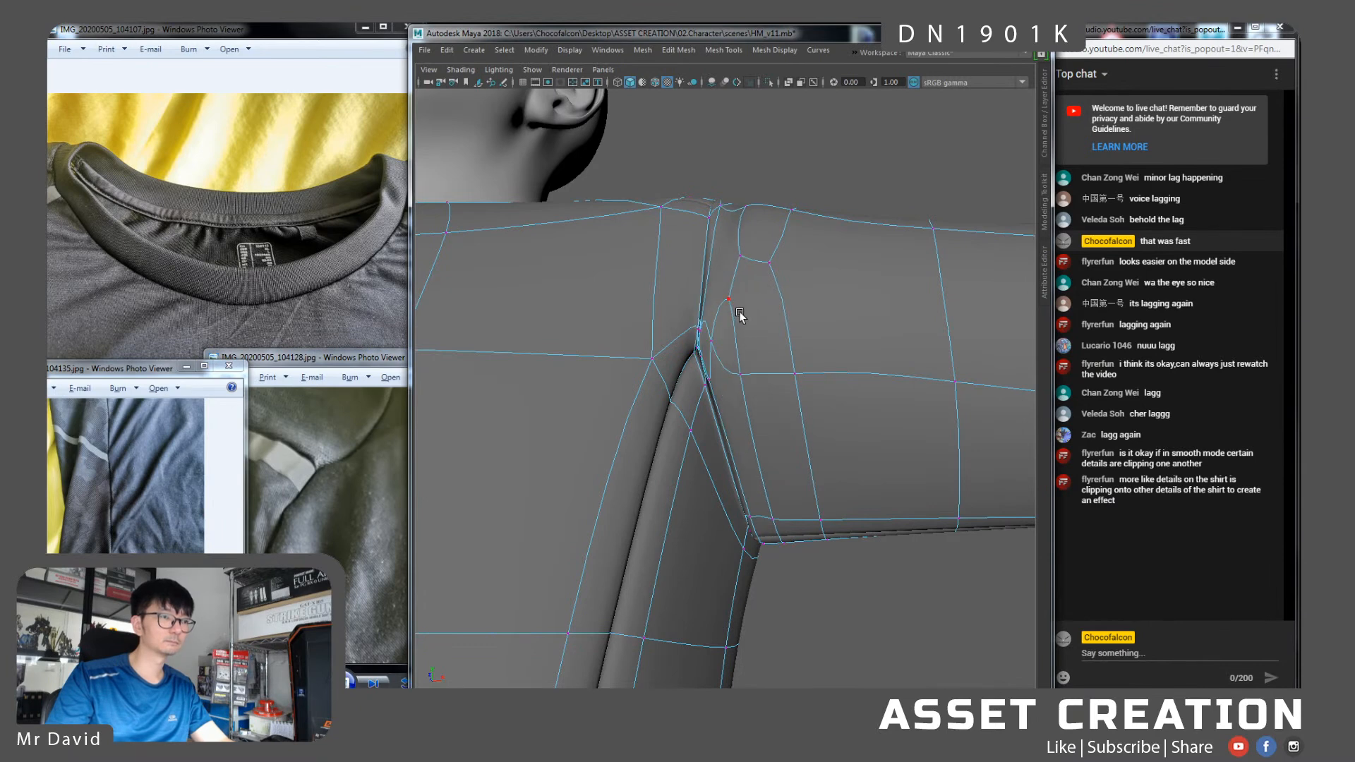
left_click_drag(713, 323, 732, 322, "alt")
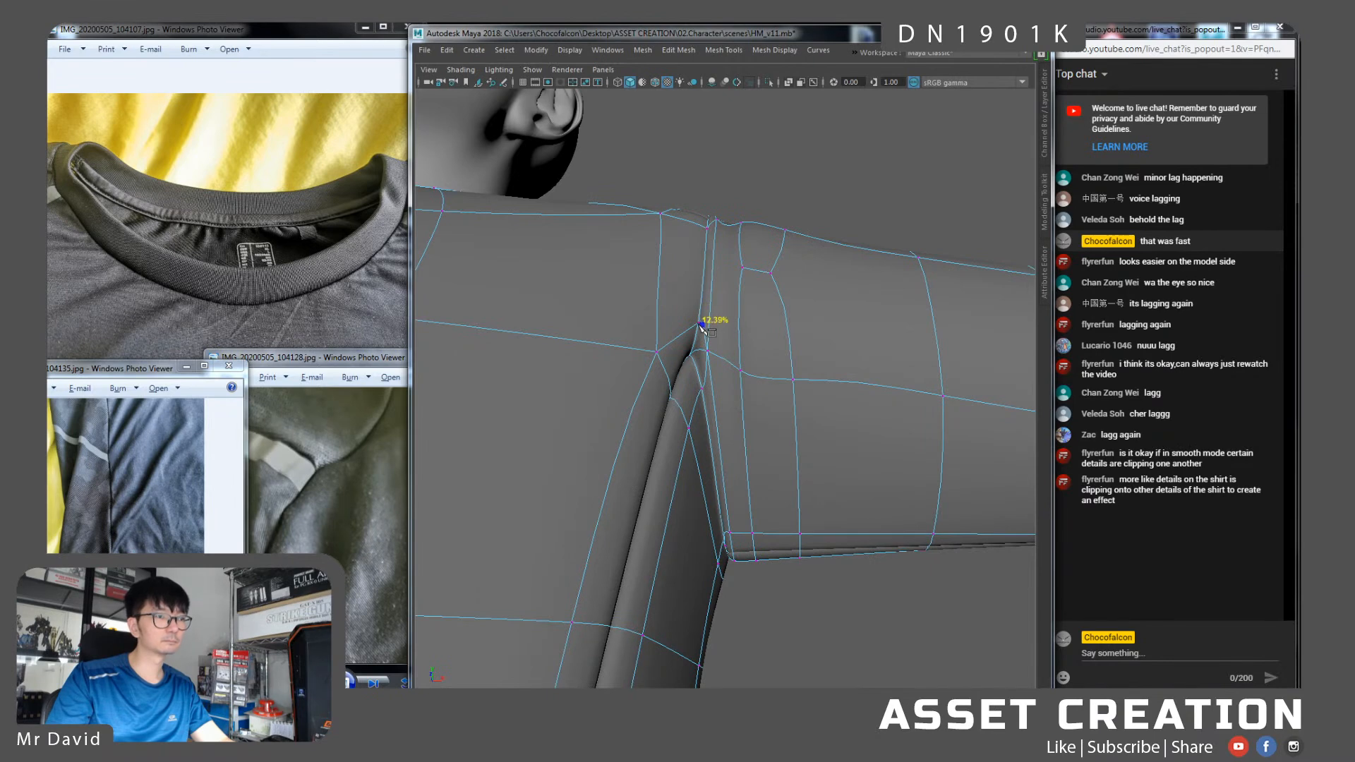
Start cutting a new edge from a point on the armhole edge above the underarm corner
left_click(713, 285)
right_click(715, 296)
left_click(710, 285)
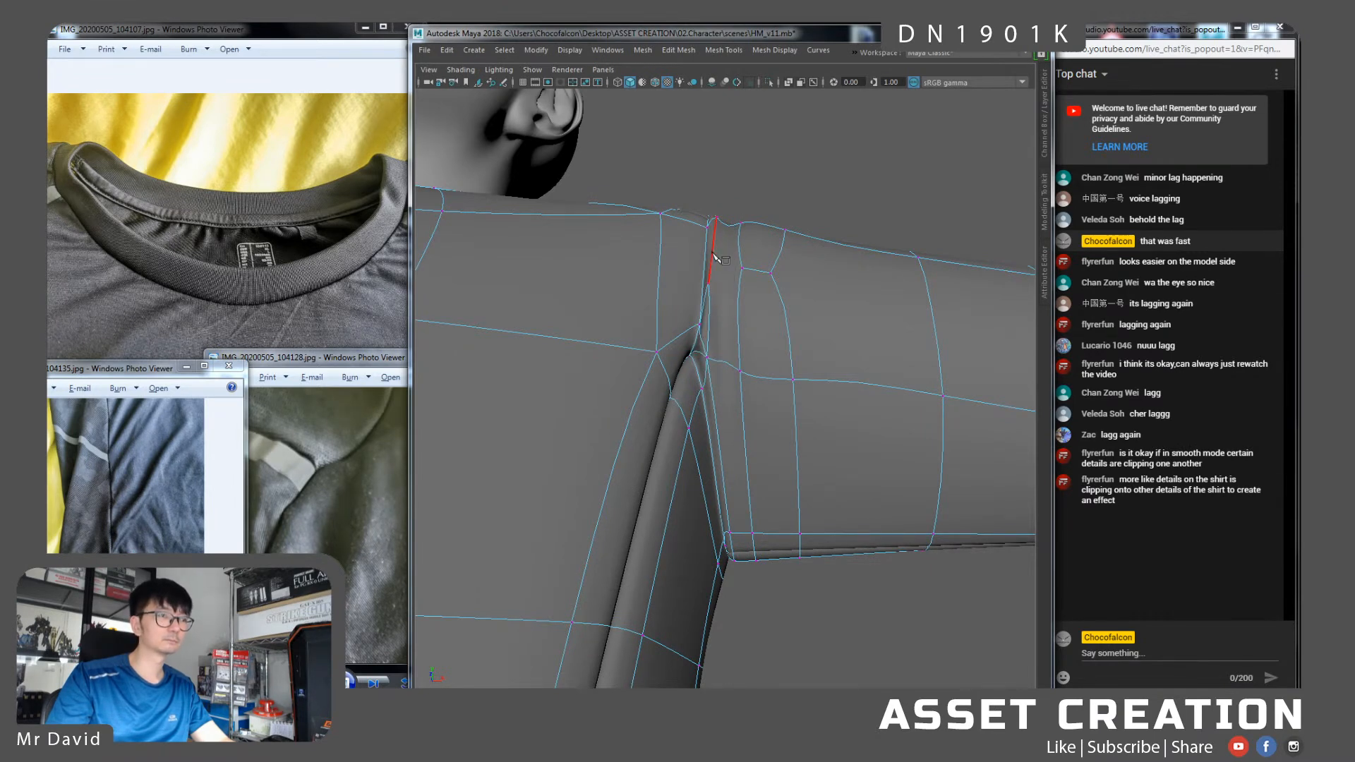
Move the short cross edges in the sleeve's seam band downward along the front of the sleeve
right_click(740, 290)
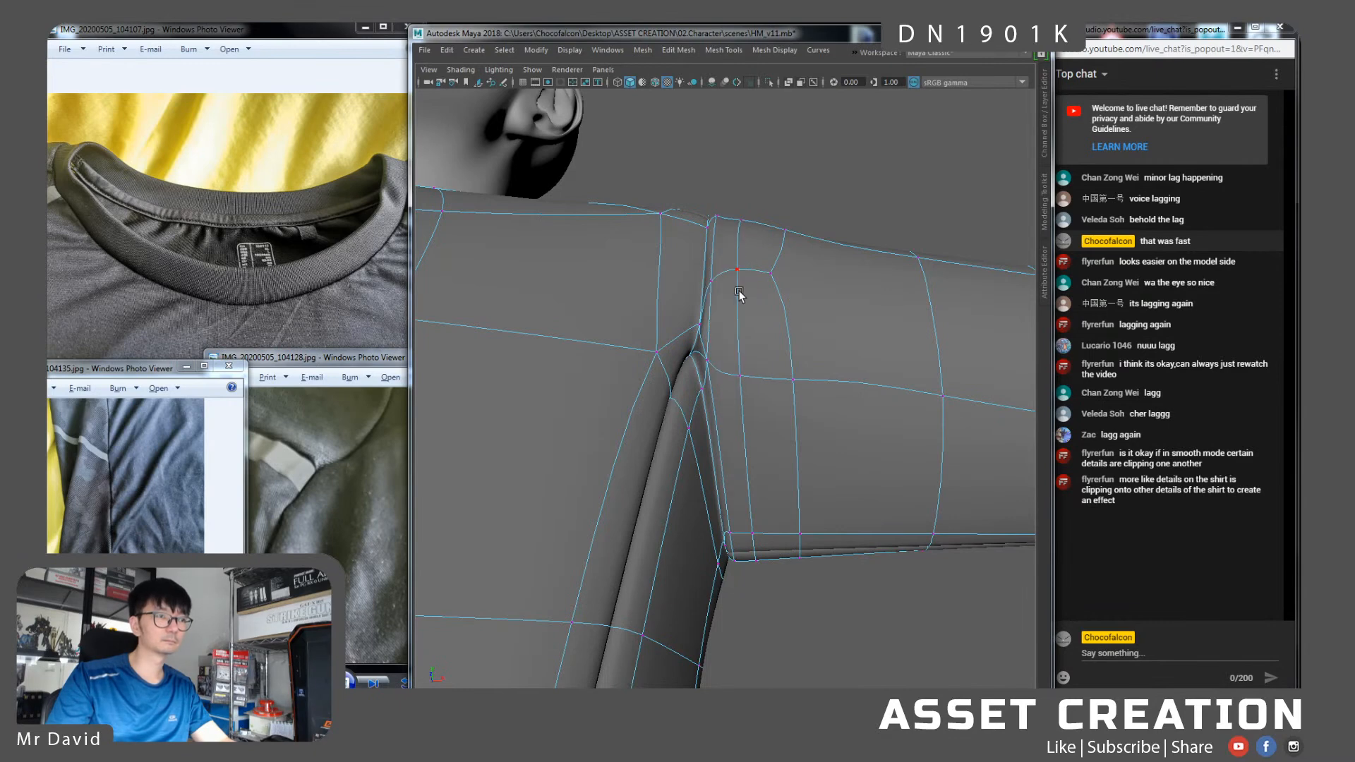
right_click_drag(739, 320, 727, 288)
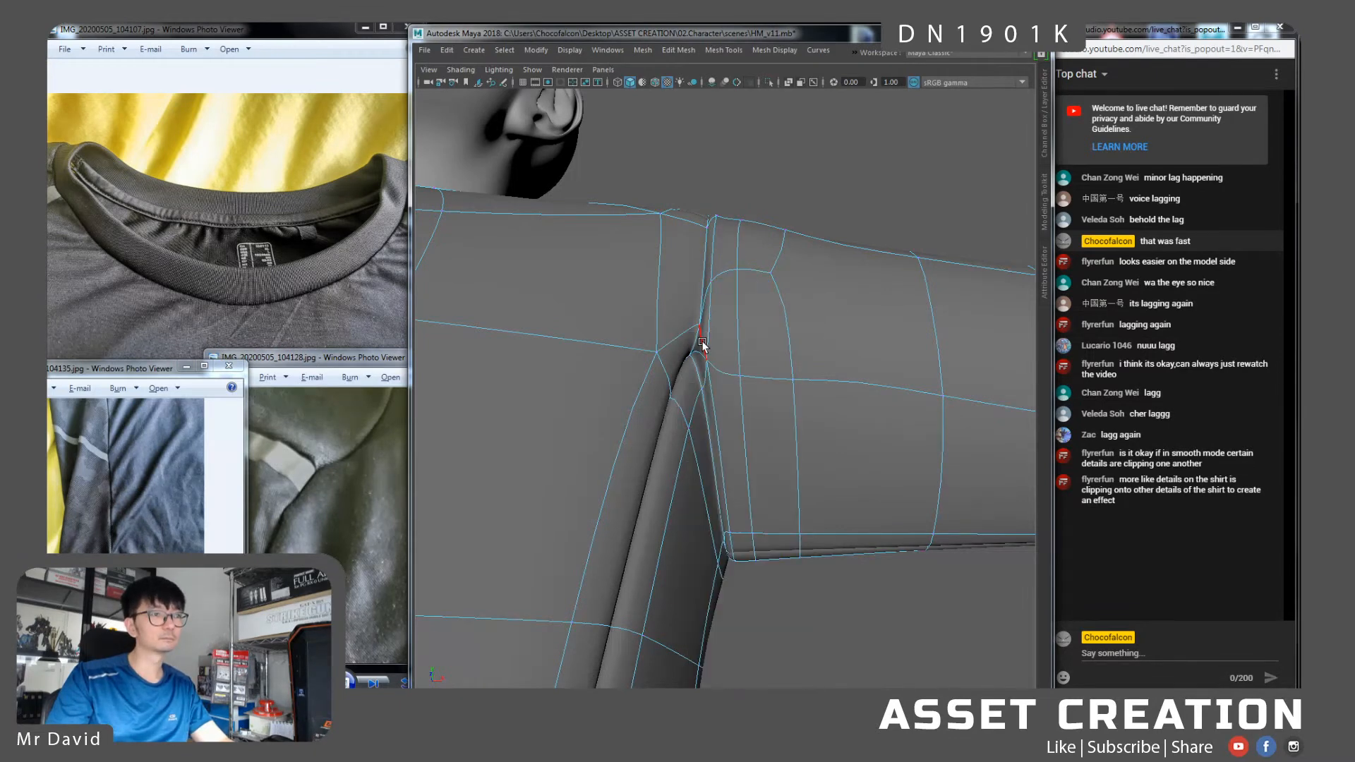
left_click(703, 338)
left_click_drag(745, 338, 747, 288, "alt")
left_click(748, 252)
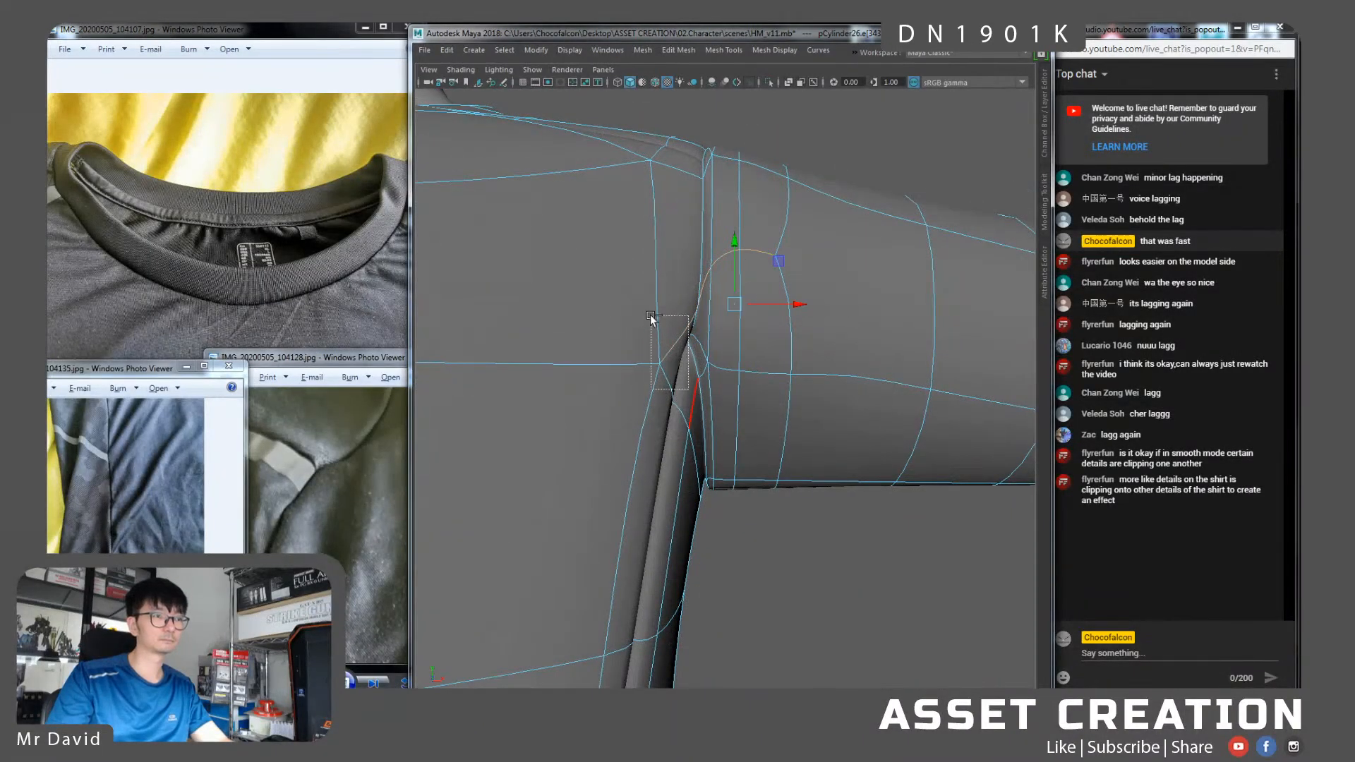
left_click_drag(667, 259, 668, 261)
key("1")
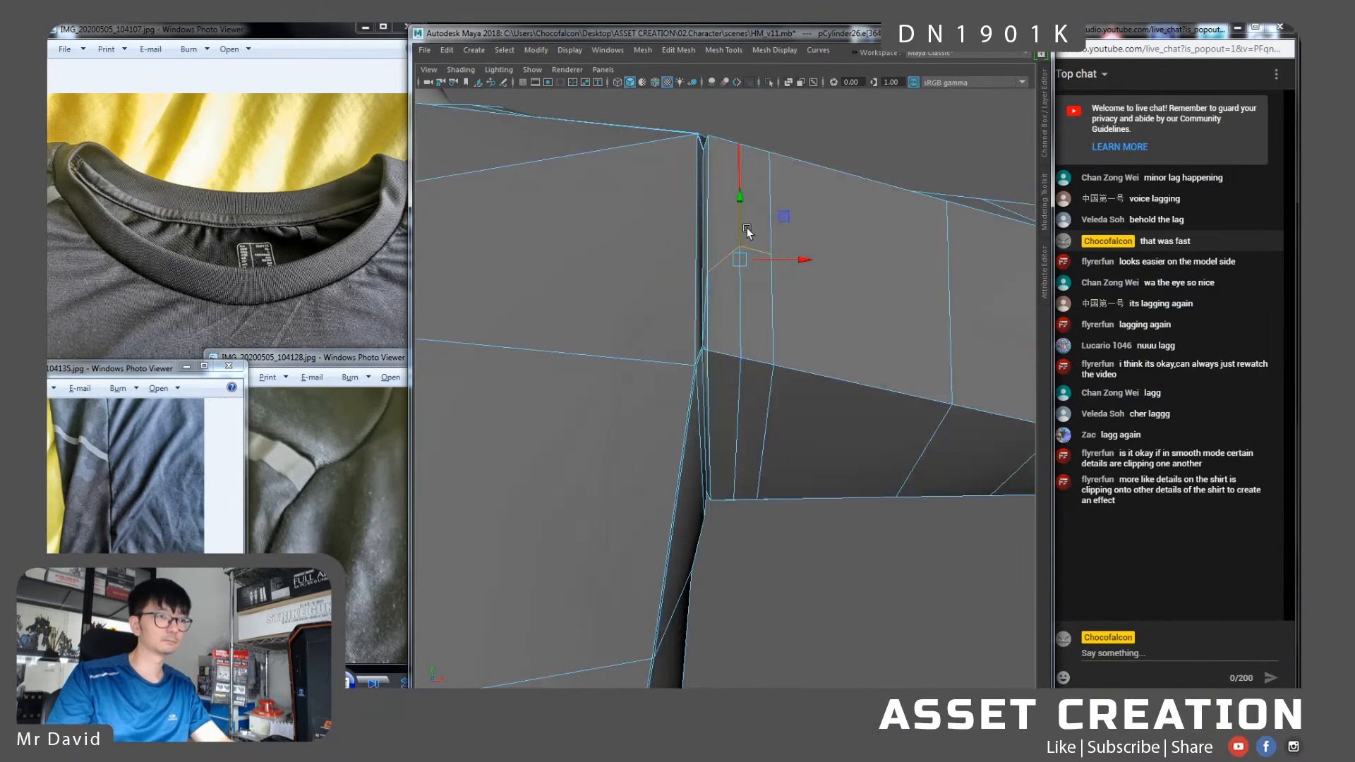
key("r")
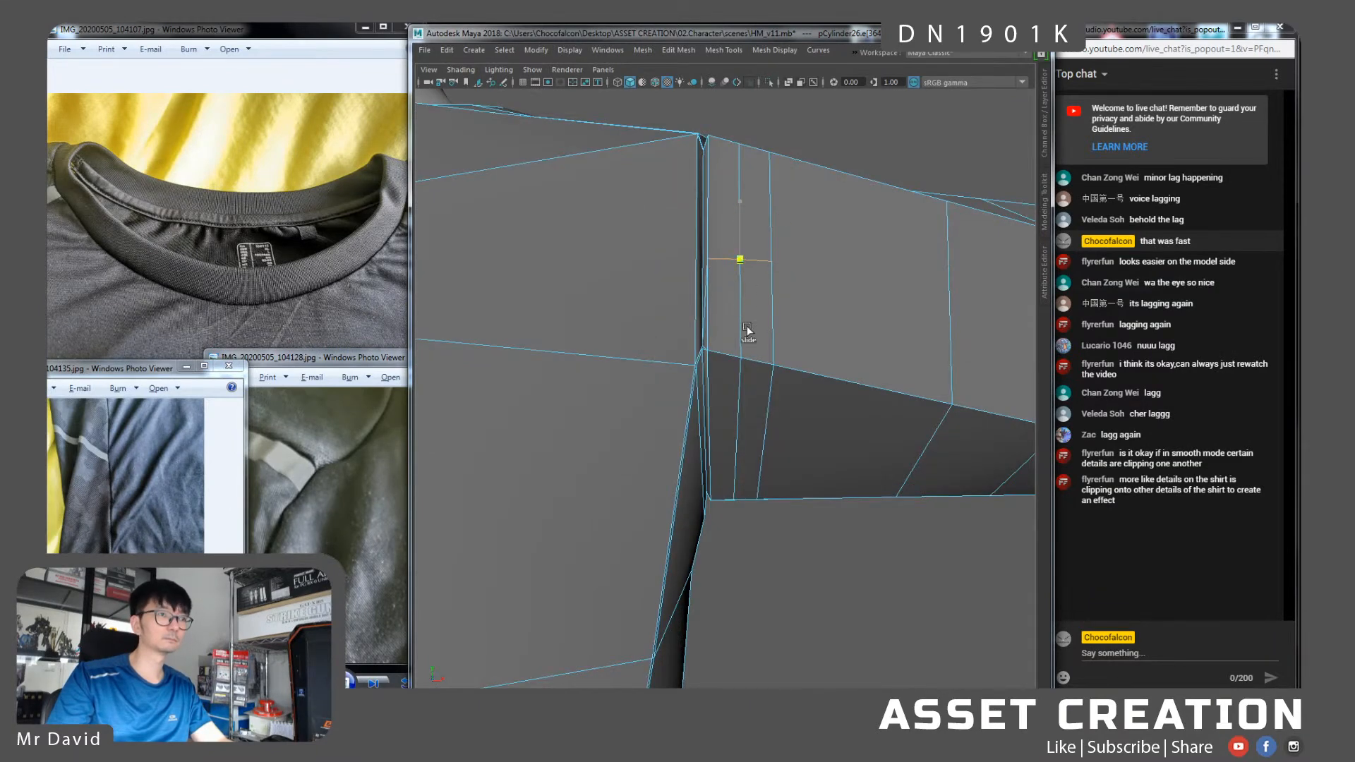
key("3")
key("ctrl+e")
mouse_move(744, 235)
left_mouse_down()
mouse_move(742, 291)
mouse_move(741, 254)
left_mouse_up()
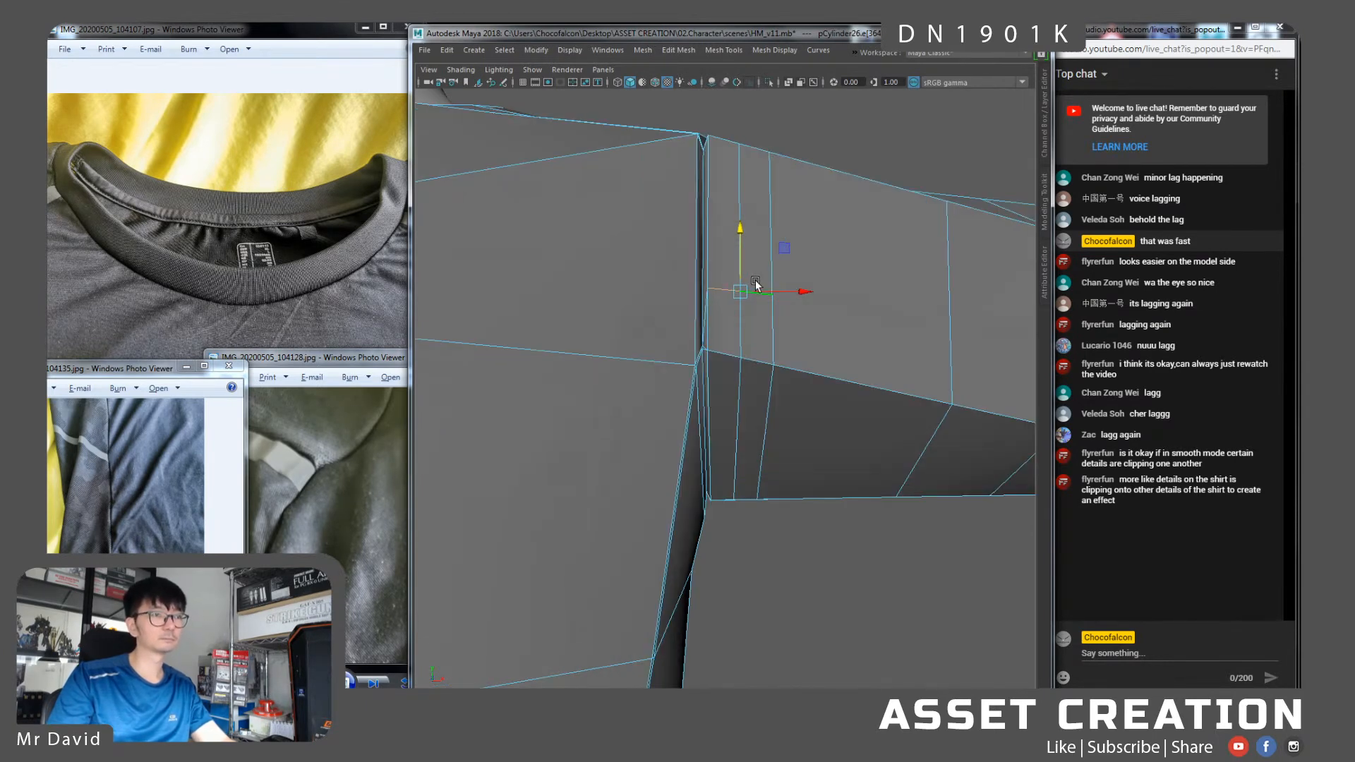
key("F8")
scroll(829, 494, "down", 5)
left_click(832, 510)
Delete the short cross edges running from the armhole seam over the narrow bands at the sleeve's front
left_click_drag(822, 460, 785, 395, "alt")
left_click(781, 438)
key("3")
scroll(735, 378, "up", 5)
right_click_drag(724, 296, 726, 261)
left_click(755, 284)
left_click_drag(756, 290, 710, 295, "alt")
key("ctrl+Delete")
left_click(720, 359)
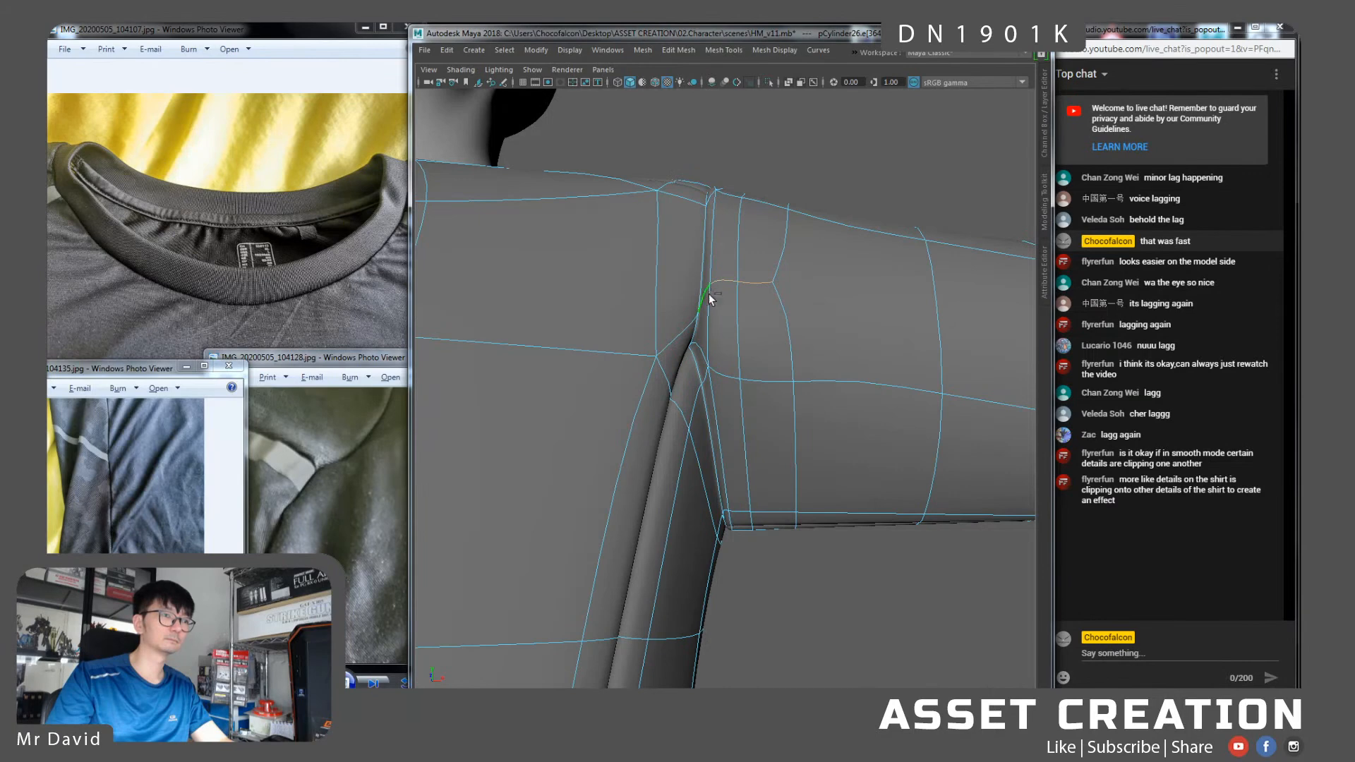
key("ctrl+Delete")
Delete the leftover vertex on the armhole seam just above the armpit corner
left_click_drag(714, 312, 708, 307, "alt")
right_click_drag(708, 307, 699, 312)
left_click(700, 312)
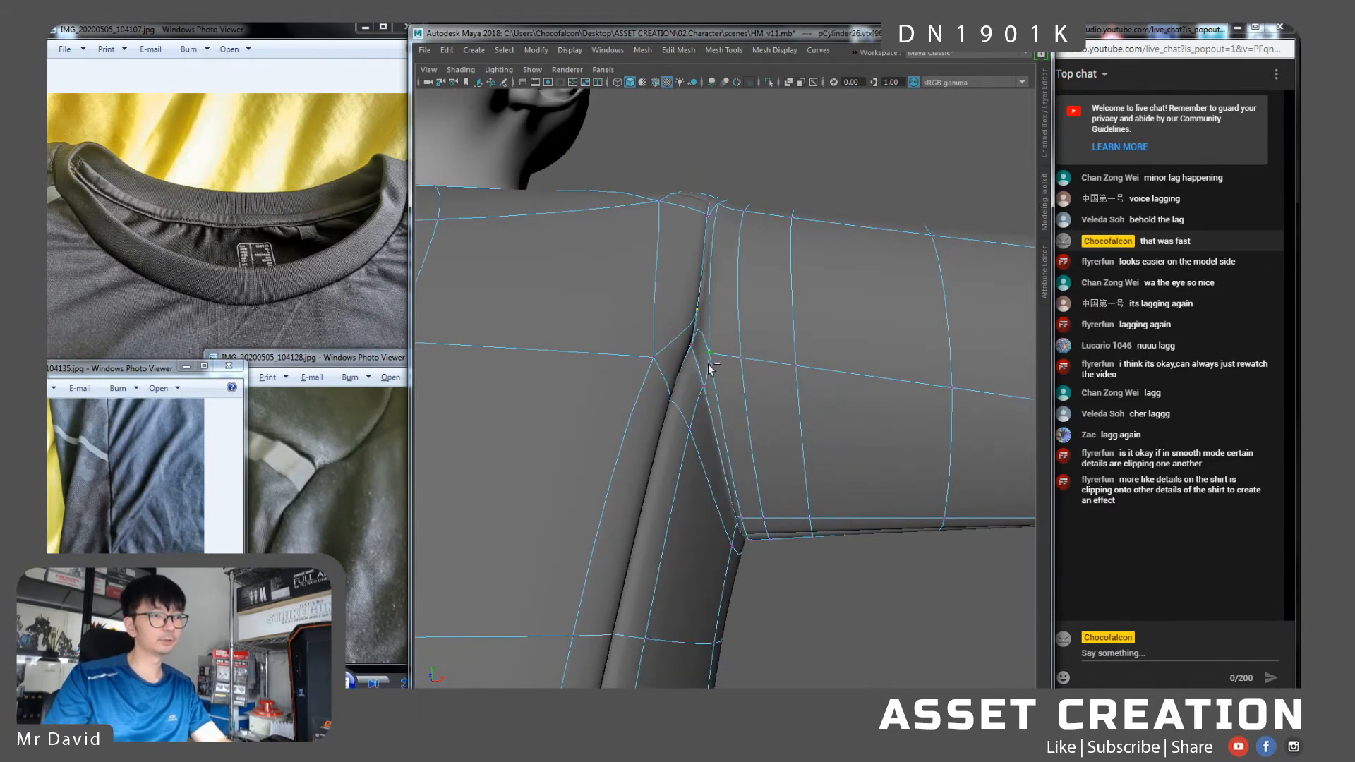
key("ctrl+Delete")
Examine the armpit corner vertex in the unsmoothed and smoothed previews
mouse_move(721, 367)
left_mouse_down("alt")
mouse_move(693, 354)
mouse_move(705, 367)
left_mouse_up("alt")
left_click(691, 345)
middle_click_drag(684, 382, 698, 363, "alt")
left_click_drag(710, 334, 697, 365, "alt")
key("w")
key("1")
key("3")
Squash the seam edge at the armpit corner along X and shift it sideways toward the sleeve
right_click_drag(696, 380, 703, 359)
left_click(673, 415)
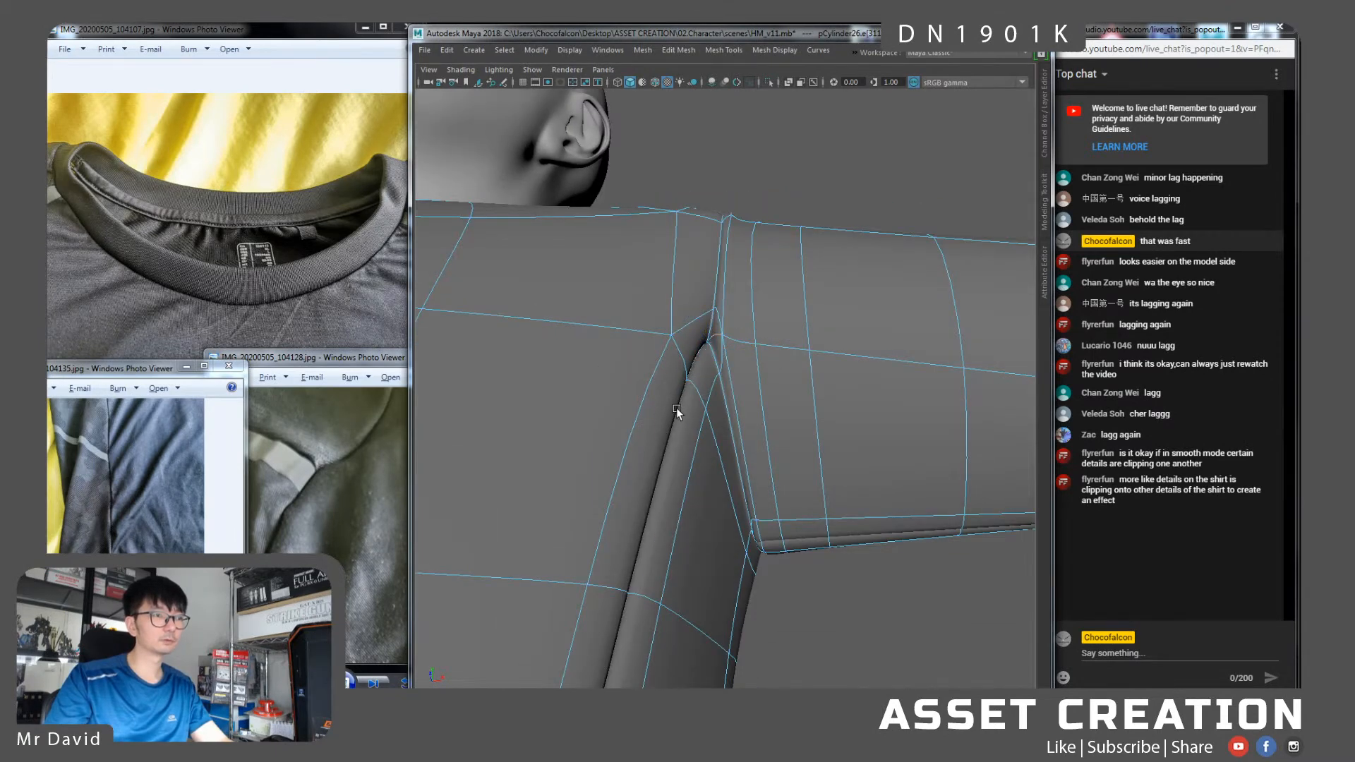
right_click_drag(694, 372, 788, 666, "alt")
left_click_drag(788, 666, 616, 418, "ctrl")
scroll(813, 459, "up", 8)
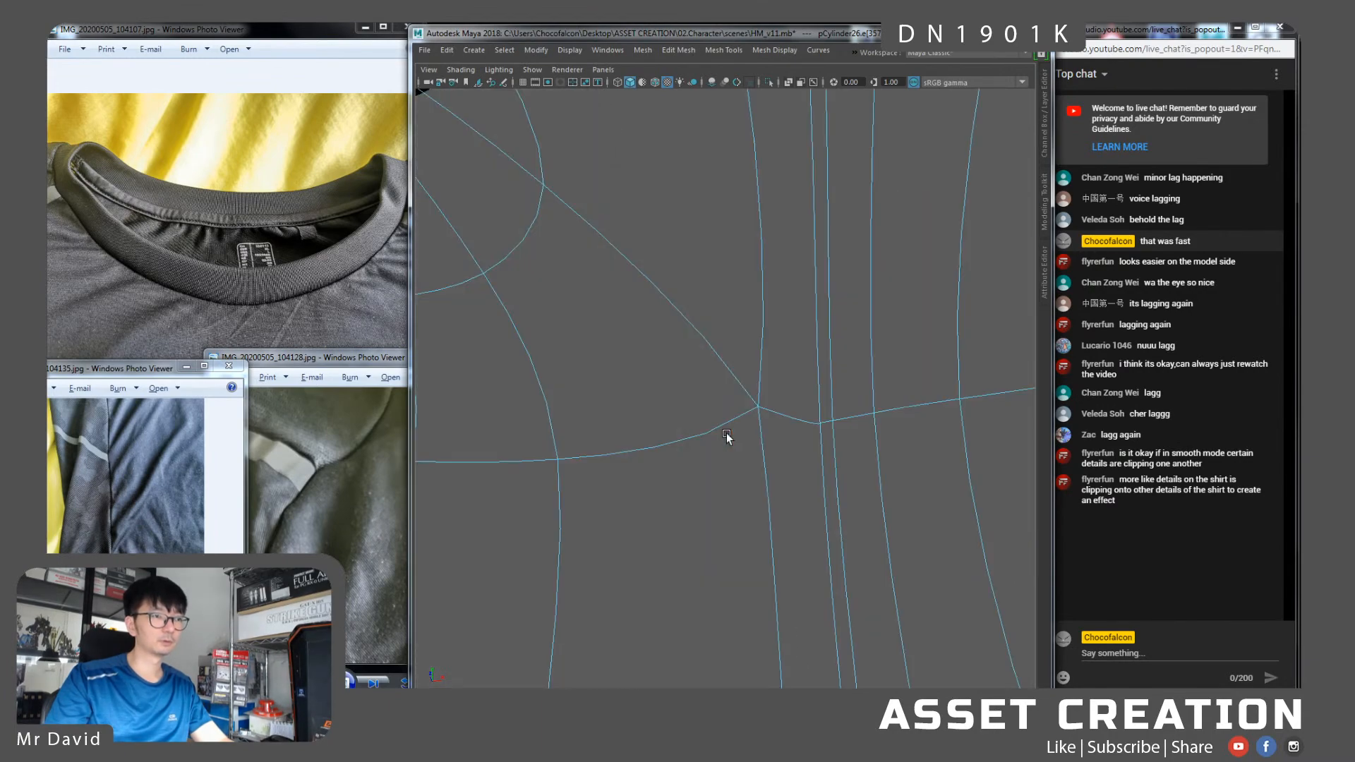
scroll(719, 416, "down", 5)
left_click_drag(720, 416, 715, 471, "alt")
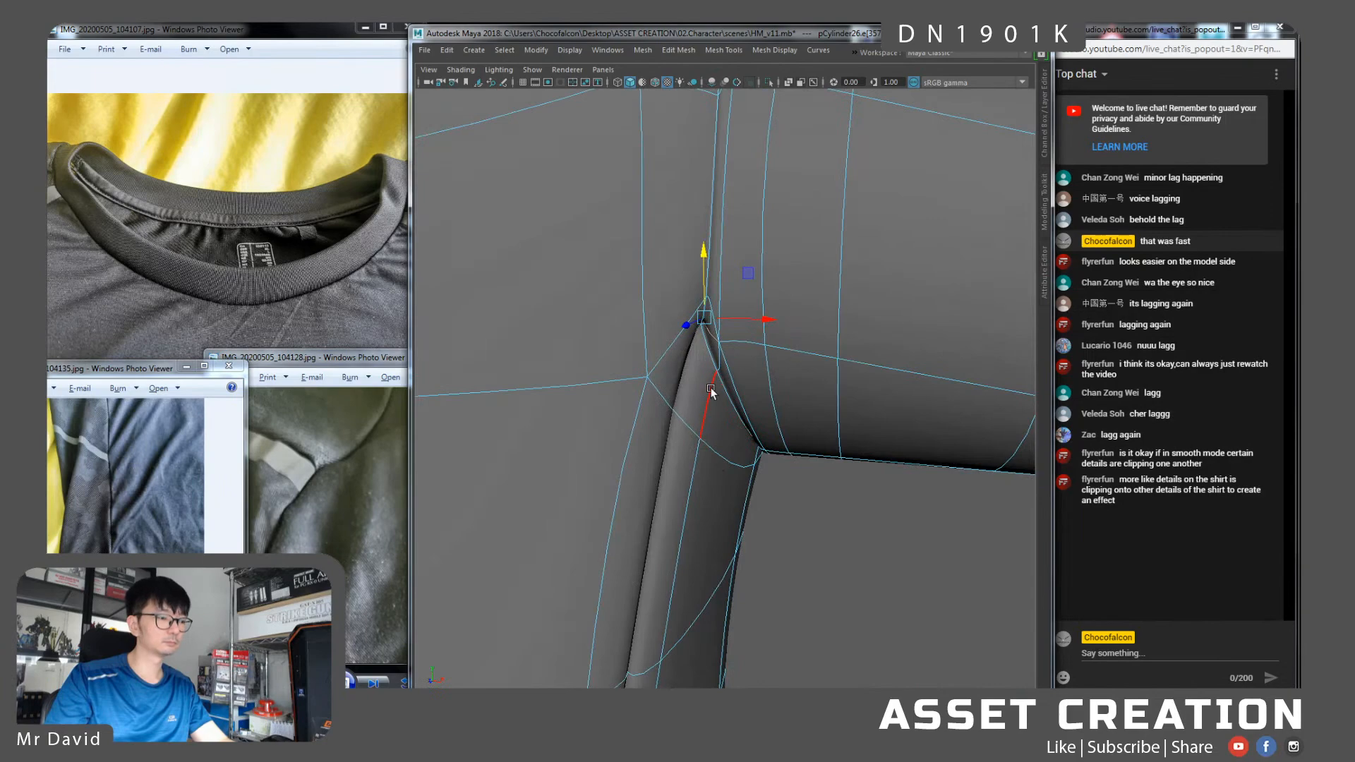
left_click_drag(762, 319, 722, 318)
left_click_drag(747, 388, 705, 387, "alt")
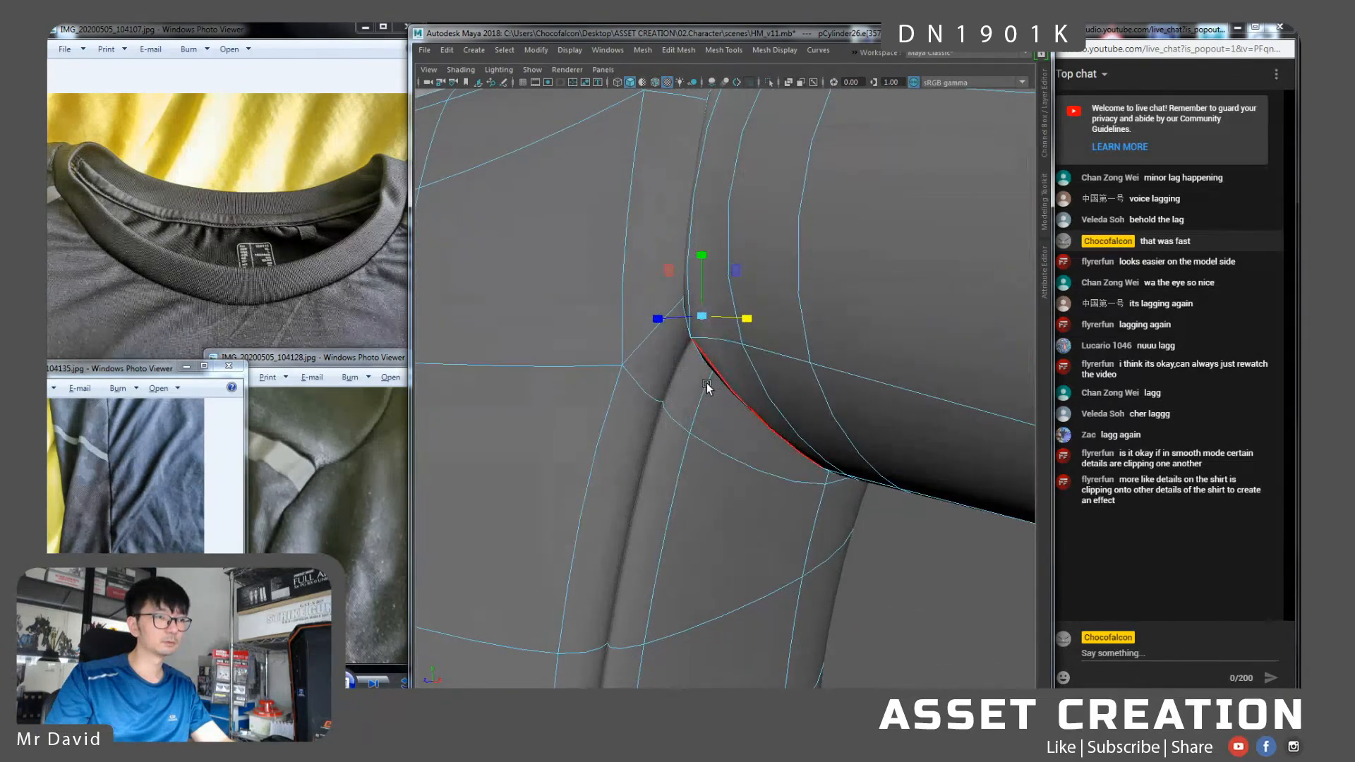
left_click_drag(704, 319, 780, 316)
key("w")
key("e")
key("w")
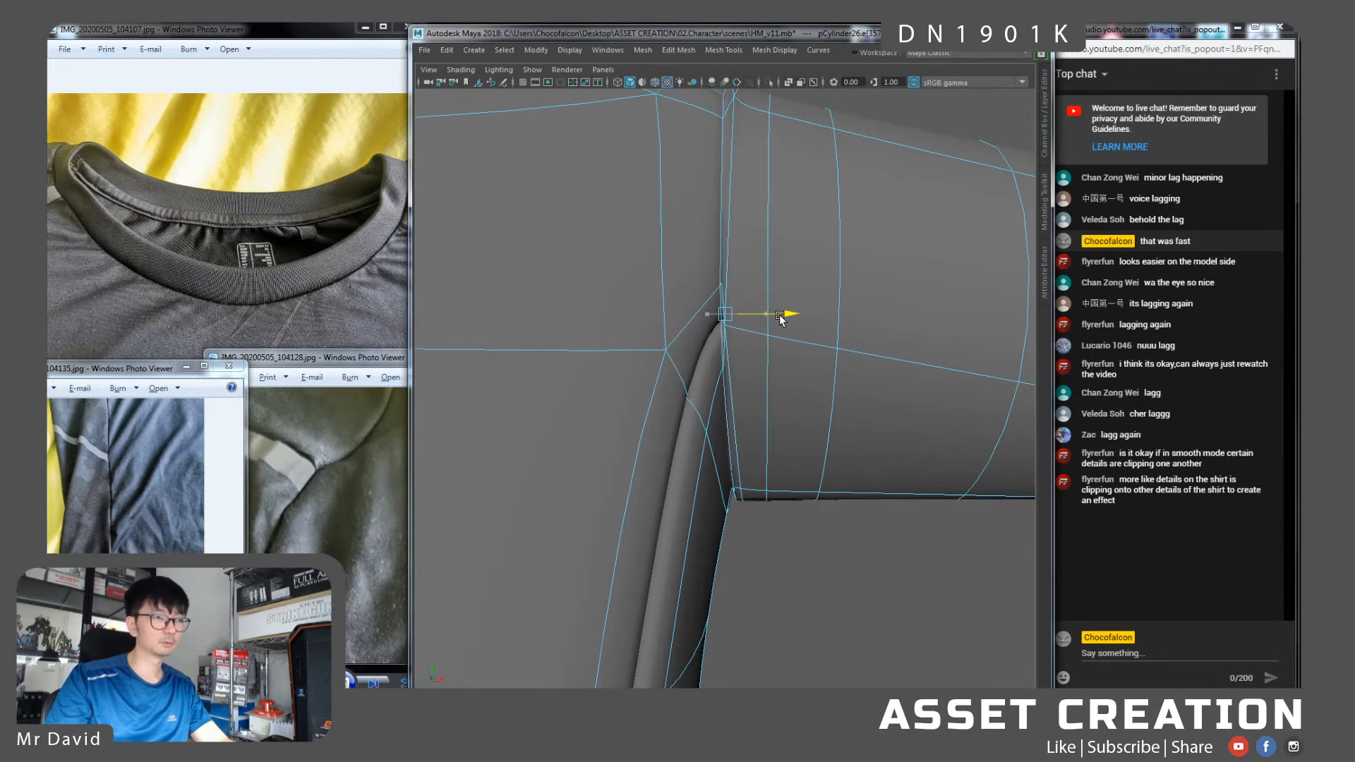
Select the edge loop around the armhole seam and examine how it smooths
right_click_drag(765, 282, 794, 268)
left_click(810, 536)
left_click_drag(810, 536, 731, 487, "alt")
left_click(738, 357)
right_click_drag(738, 357, 740, 305)
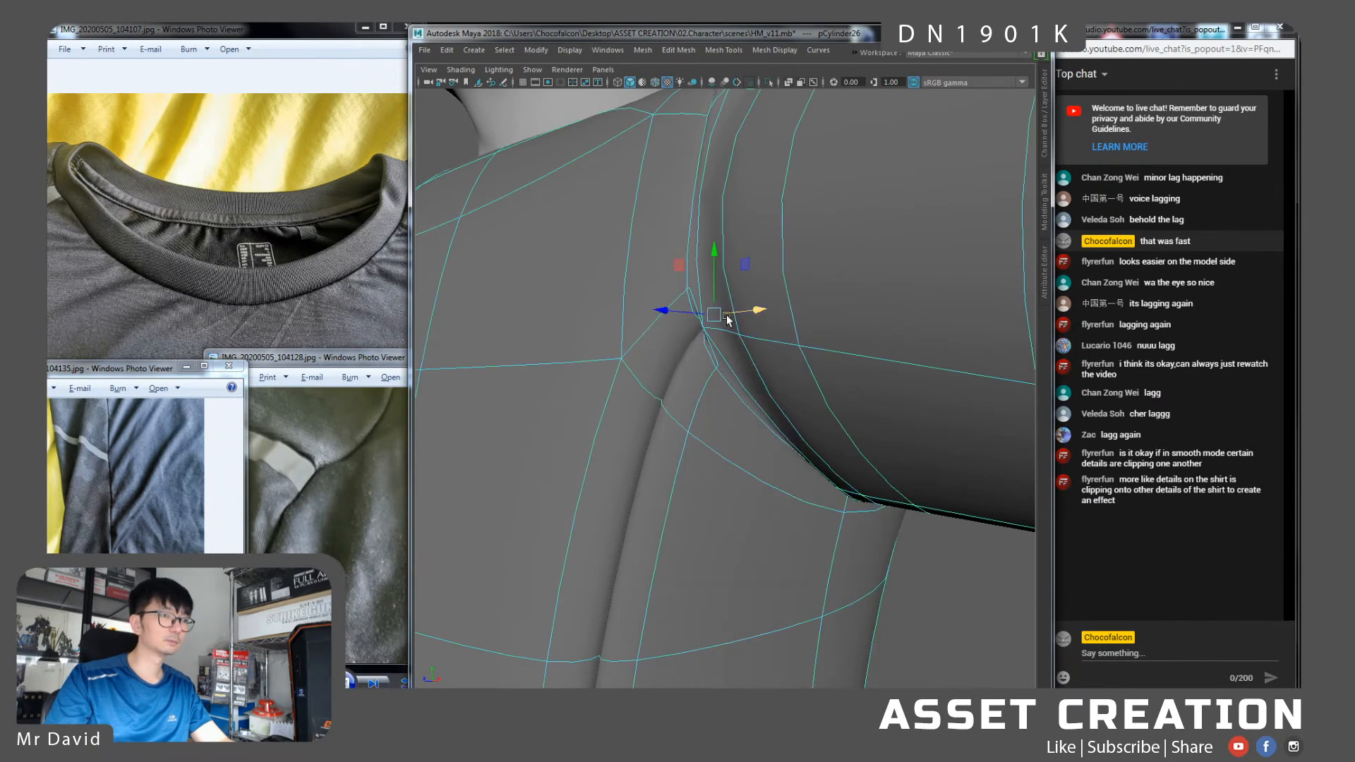
left_click(729, 277)
key("1")
left_click_drag(748, 309, 806, 302, "alt")
key("3")
left_click(719, 275)
double_click(717, 274)
left_click_drag(732, 323, 747, 323, "alt")
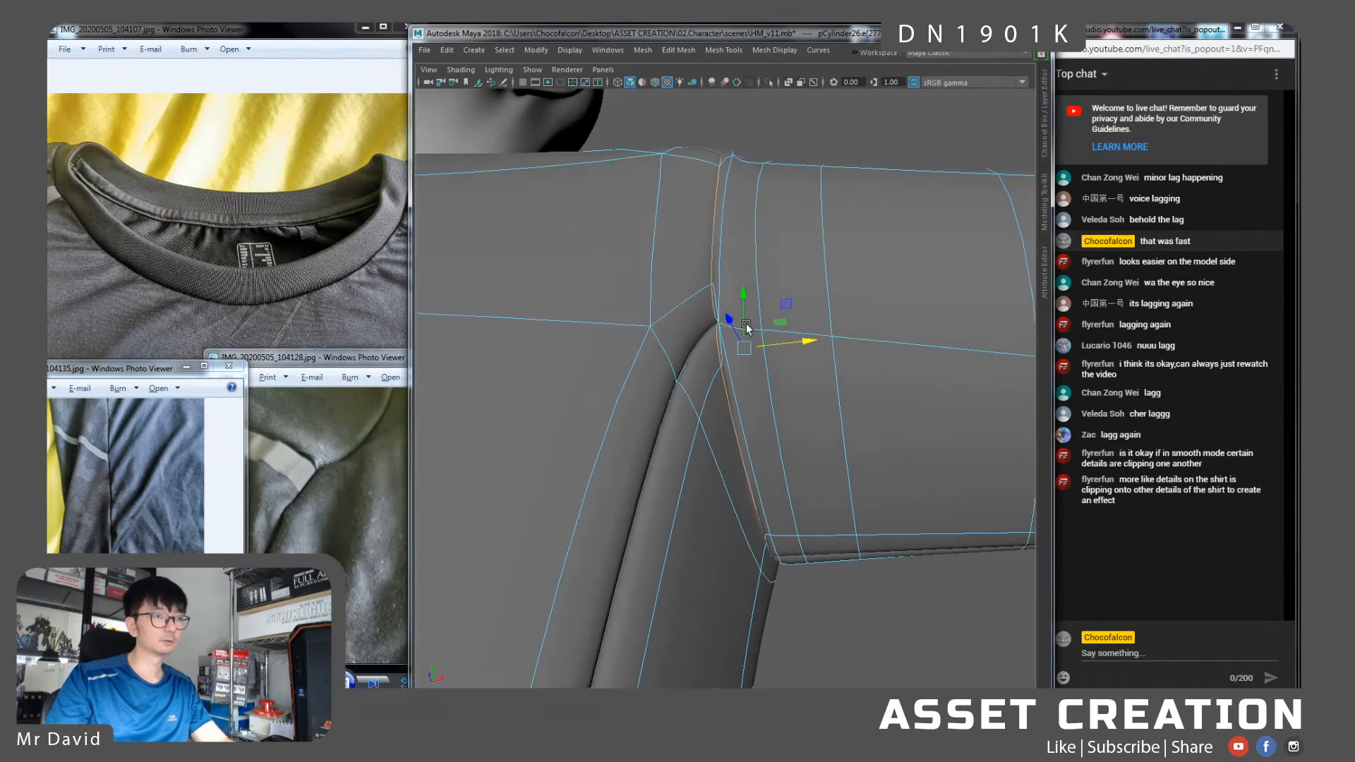
Select the front armhole seam edges down past the armpit and compare their unsmoothed and smoothed shapes
left_click(729, 240)
left_click_drag(728, 239, 750, 318, "alt")
left_click(730, 373, "shift")
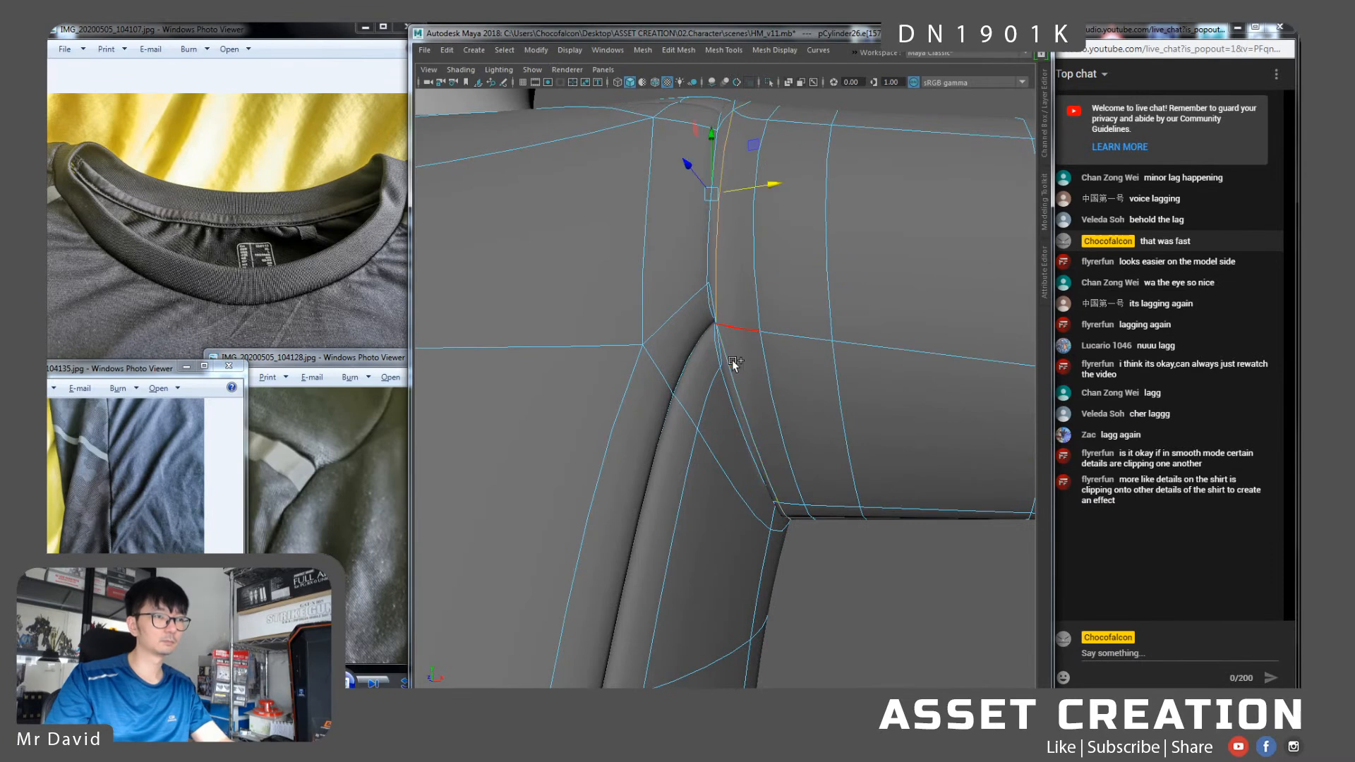
left_click_drag(794, 357, 725, 377, "alt")
left_click_drag(820, 257, 767, 330, "alt")
key("1")
left_click_drag(739, 267, 760, 343, "alt")
key("3")
Select the seam edge loop at the sleeve joint and examine it from several angles in the different smoothing previews
scroll(720, 325, "down", 3)
double_click(731, 324)
left_click_drag(733, 325, 751, 296, "alt")
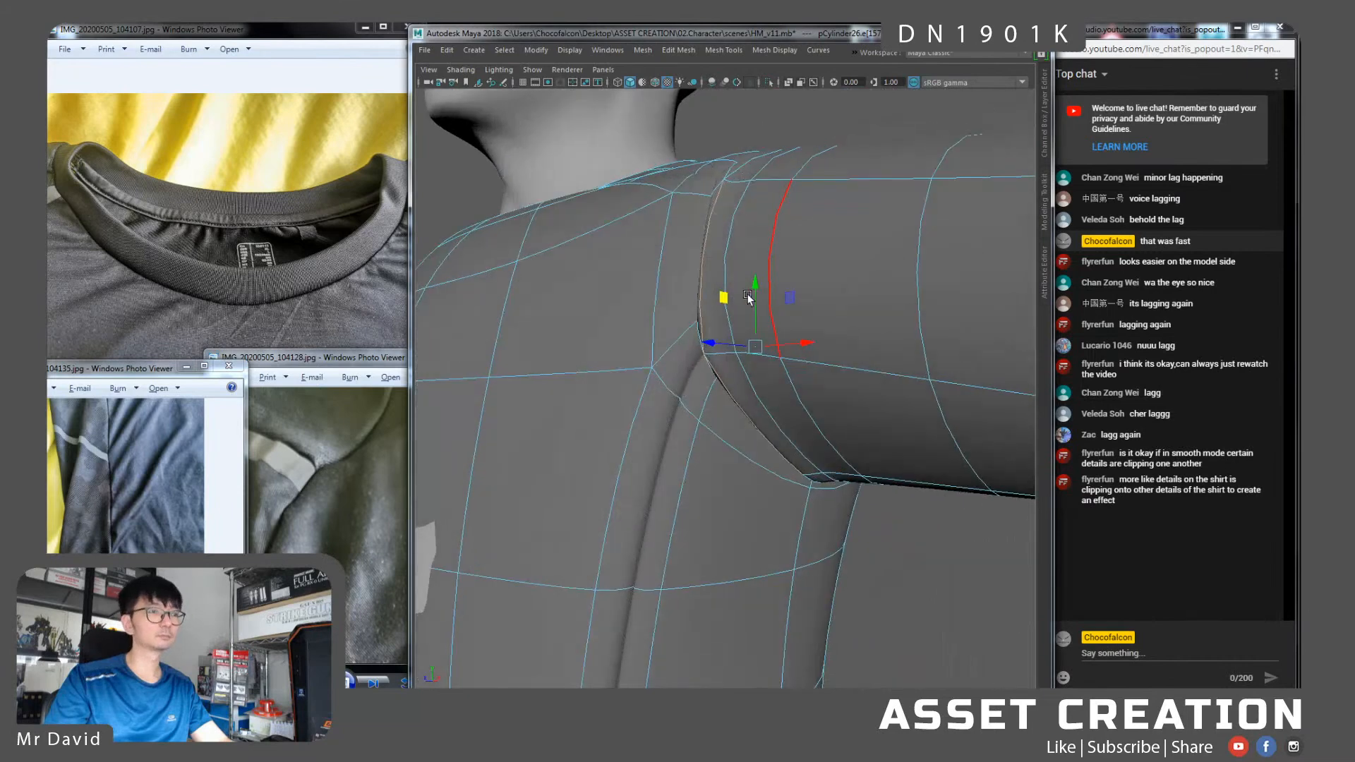
key("3")
right_click_drag(824, 477, 752, 451, "alt")
left_click_drag(752, 450, 715, 353, "alt")
key("2")
key("3")
key("2")
scroll(743, 360, "up", 8)
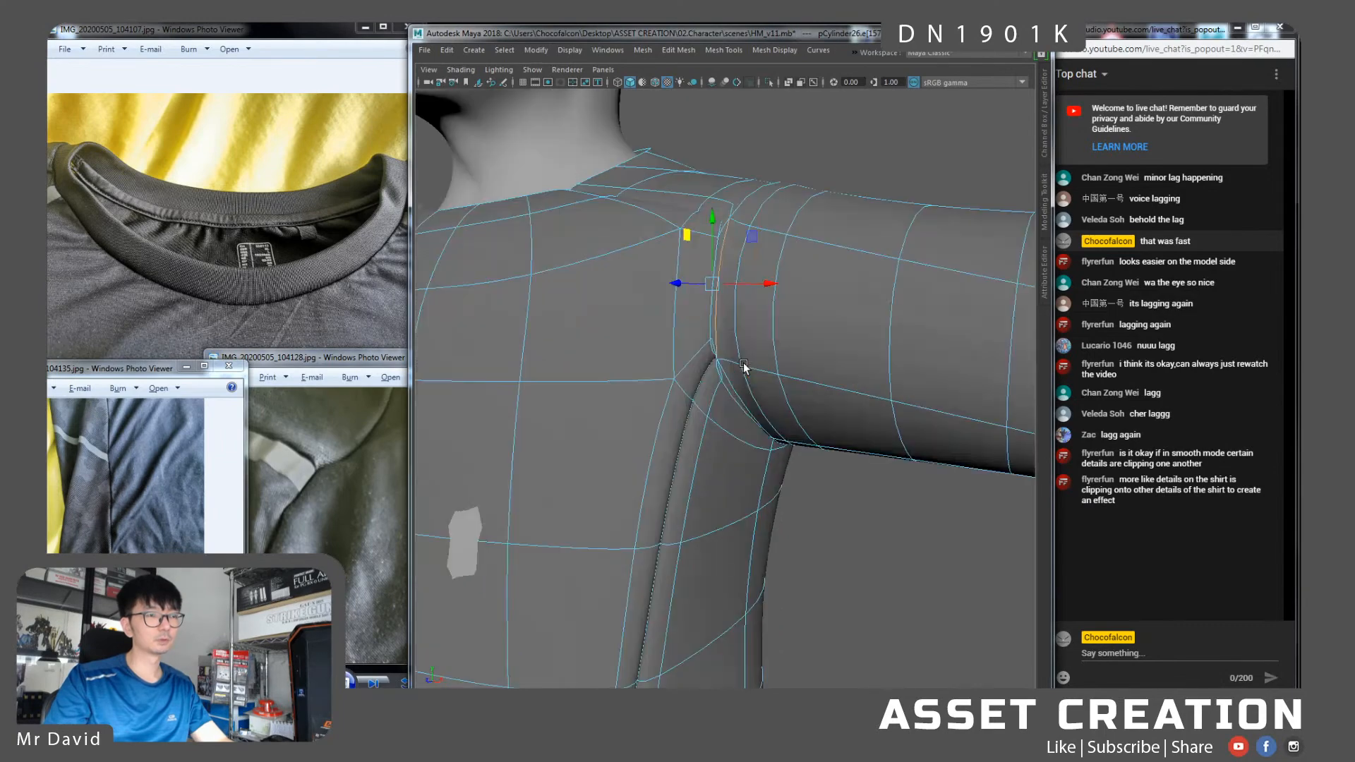
Move the armpit corner vertices within the YZ plane to reshape the joint, and deselect the shirt
left_click(710, 334)
left_click_drag(722, 338, 663, 354, "alt")
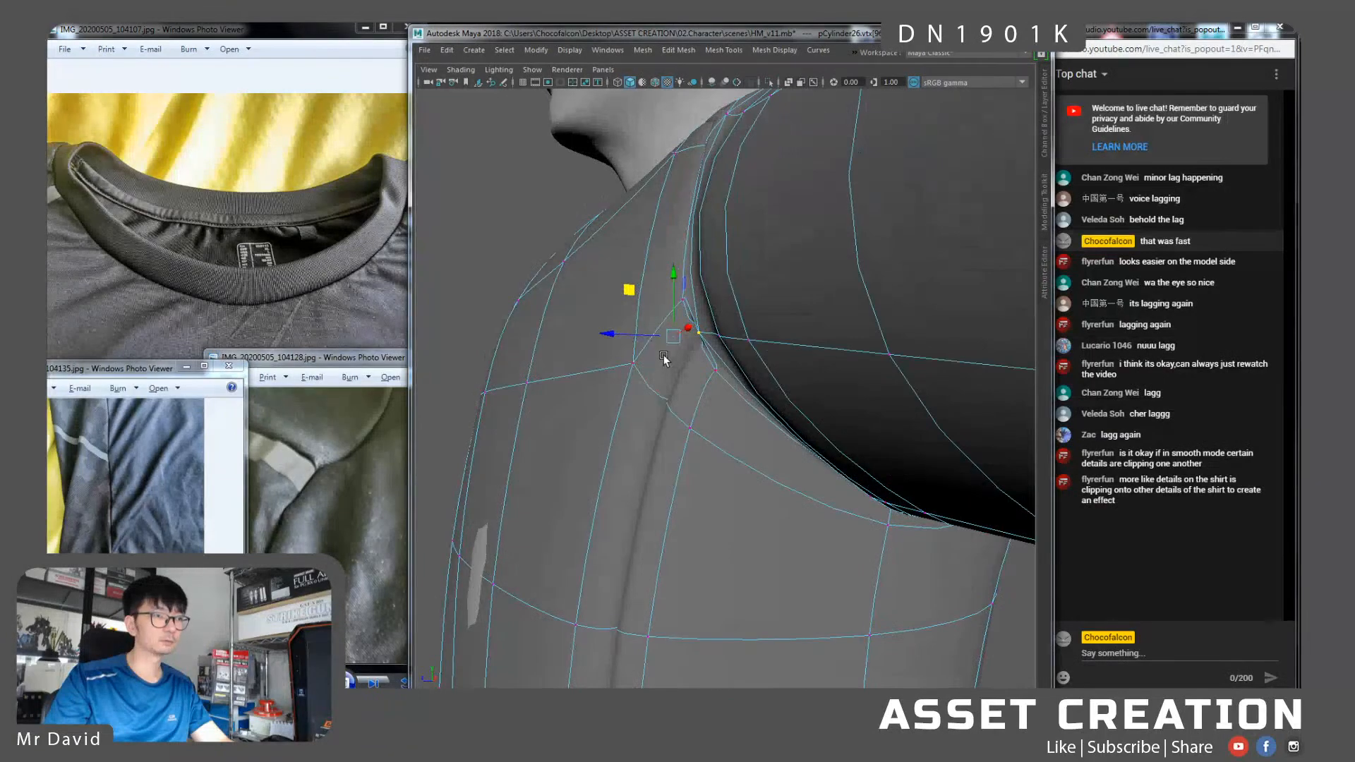
left_click_drag(631, 292, 597, 316)
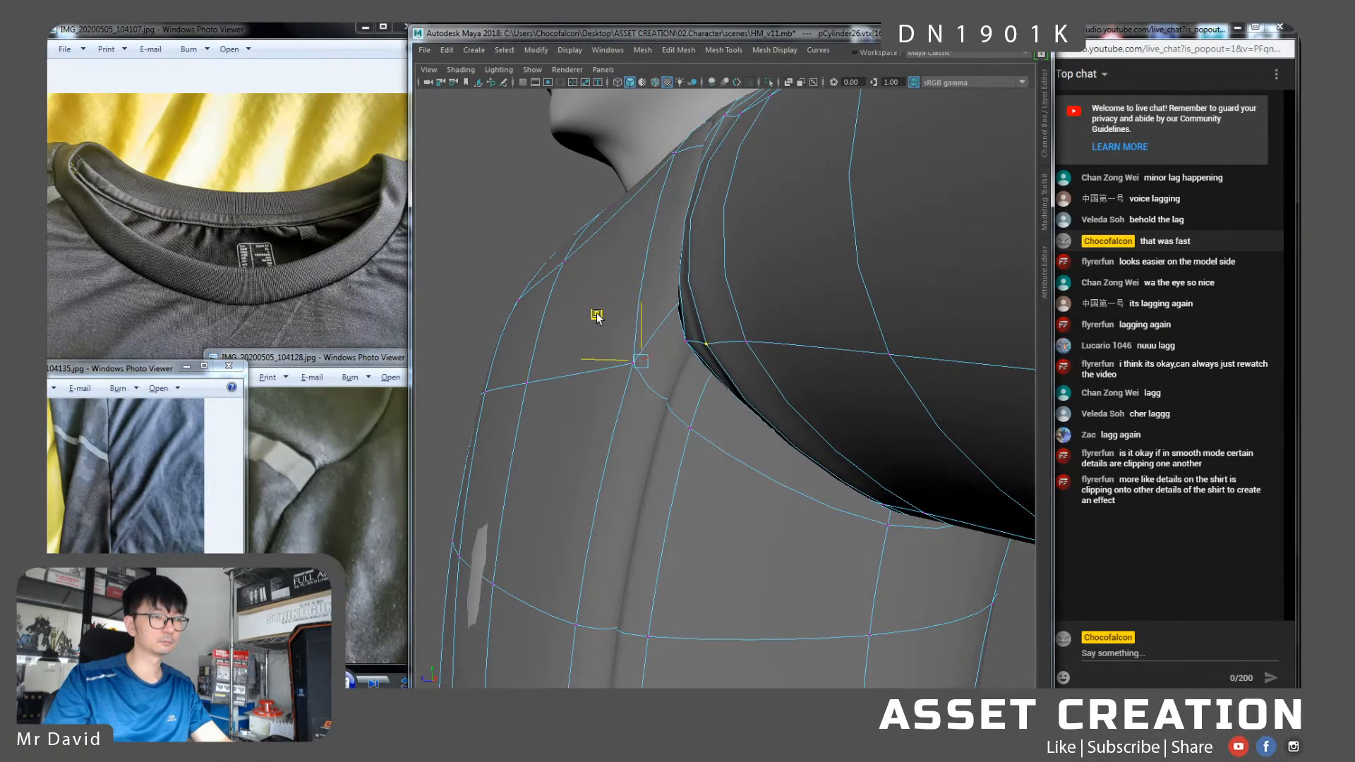
left_click_drag(759, 395, 771, 329, "alt")
right_click_drag(771, 330, 823, 309)
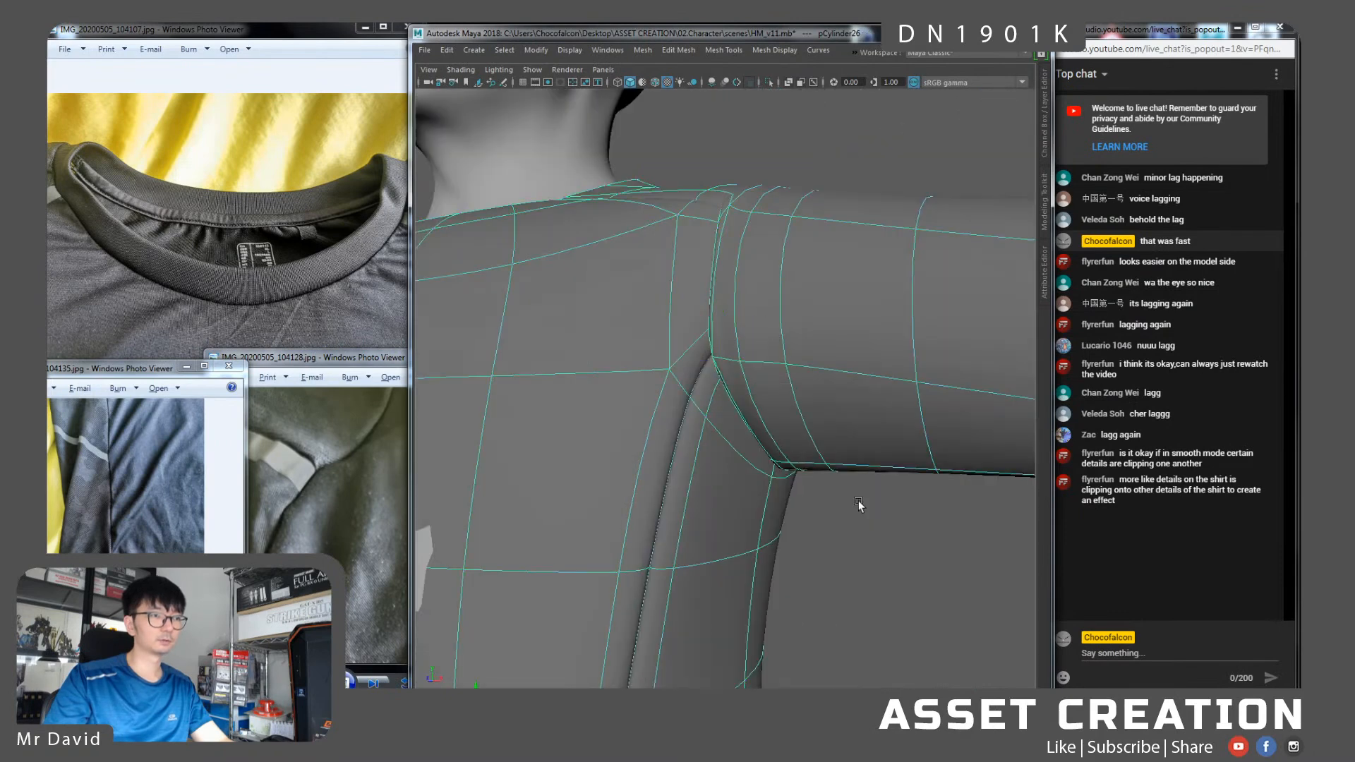
left_click(858, 501)
Examine the reshaped armpit joint up close and then the shirt as a whole
scroll(855, 499, "down", 4)
left_click_drag(852, 497, 748, 459, "alt")
left_click(734, 374)
left_click_drag(734, 367, 736, 343, "alt")
right_click_drag(736, 343, 728, 361)
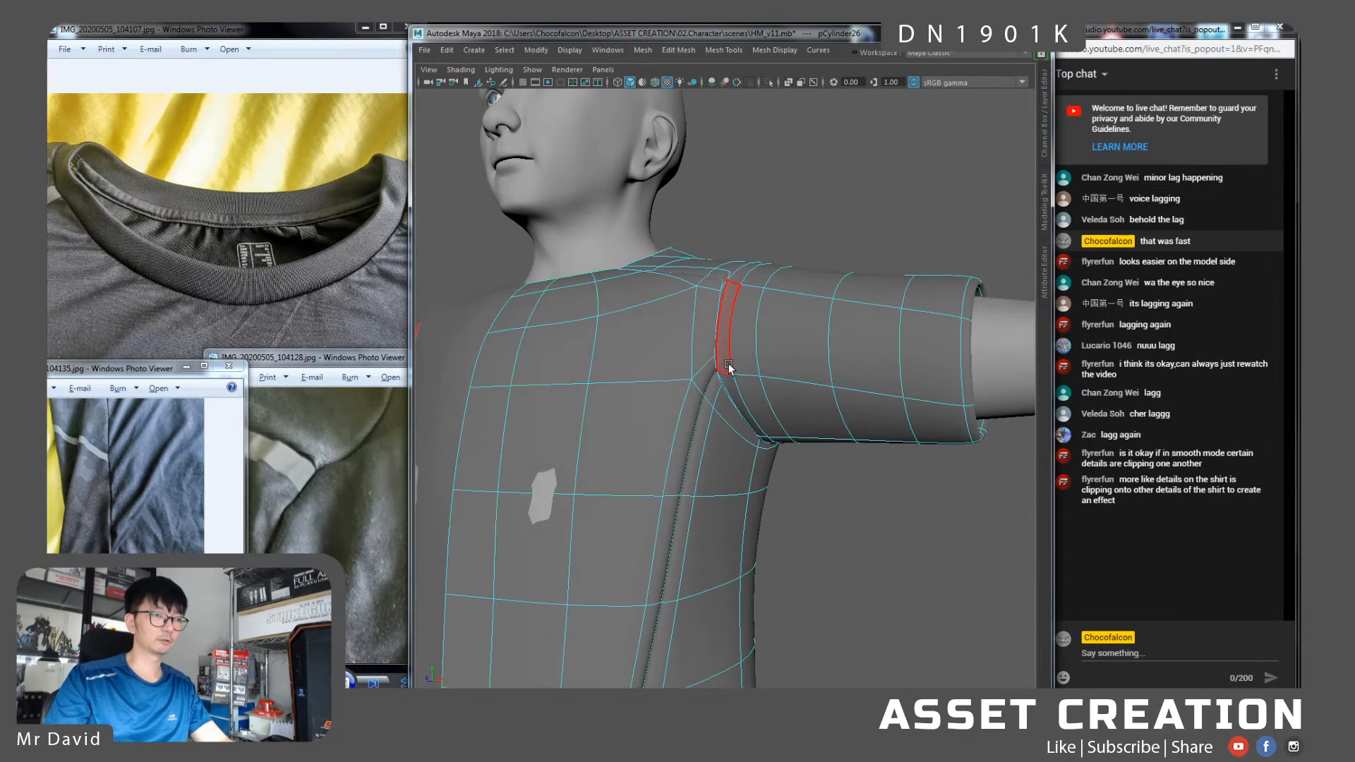
scroll(728, 366, "up", 6)
scroll(709, 358, "down", 3)
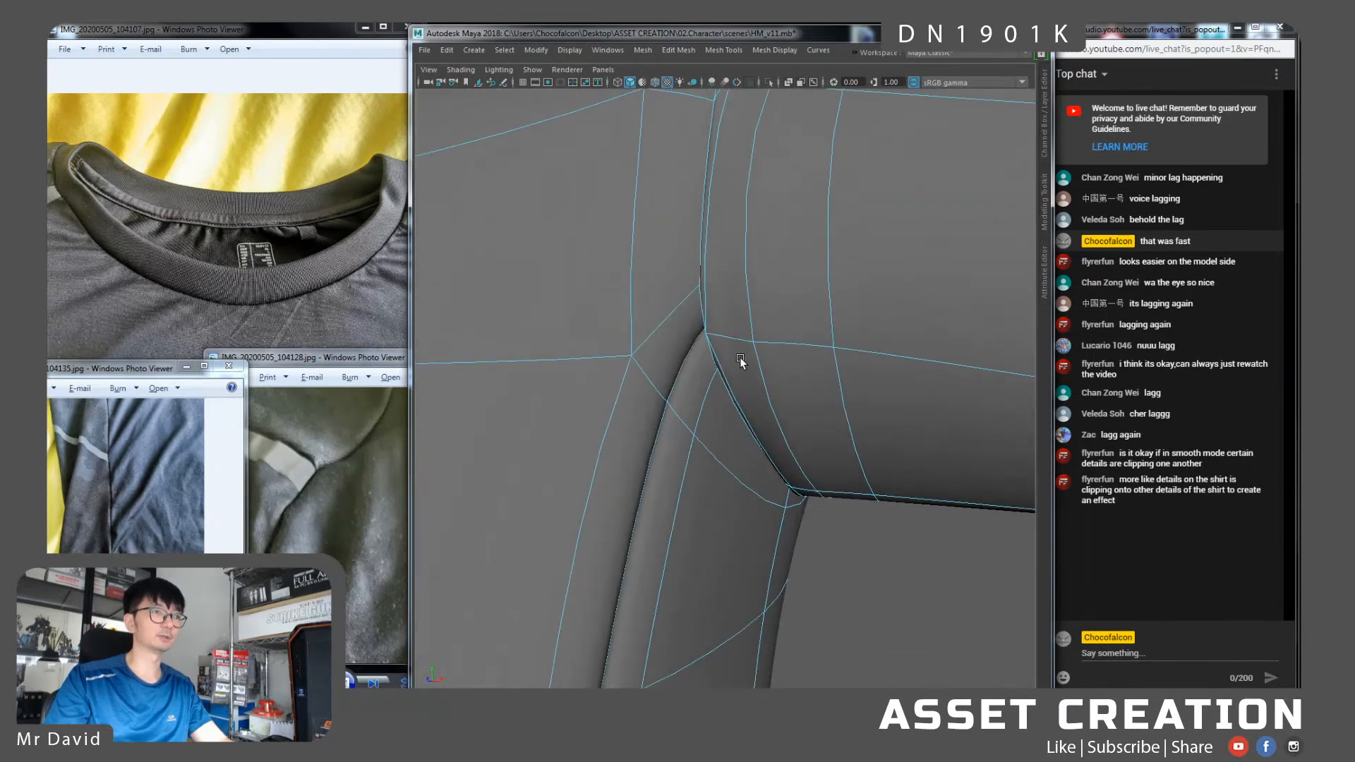
left_click_drag(741, 361, 746, 336, "alt")
right_click_drag(744, 331, 711, 332)
left_click_drag(779, 356, 717, 371)
right_click_drag(736, 317, 762, 305)
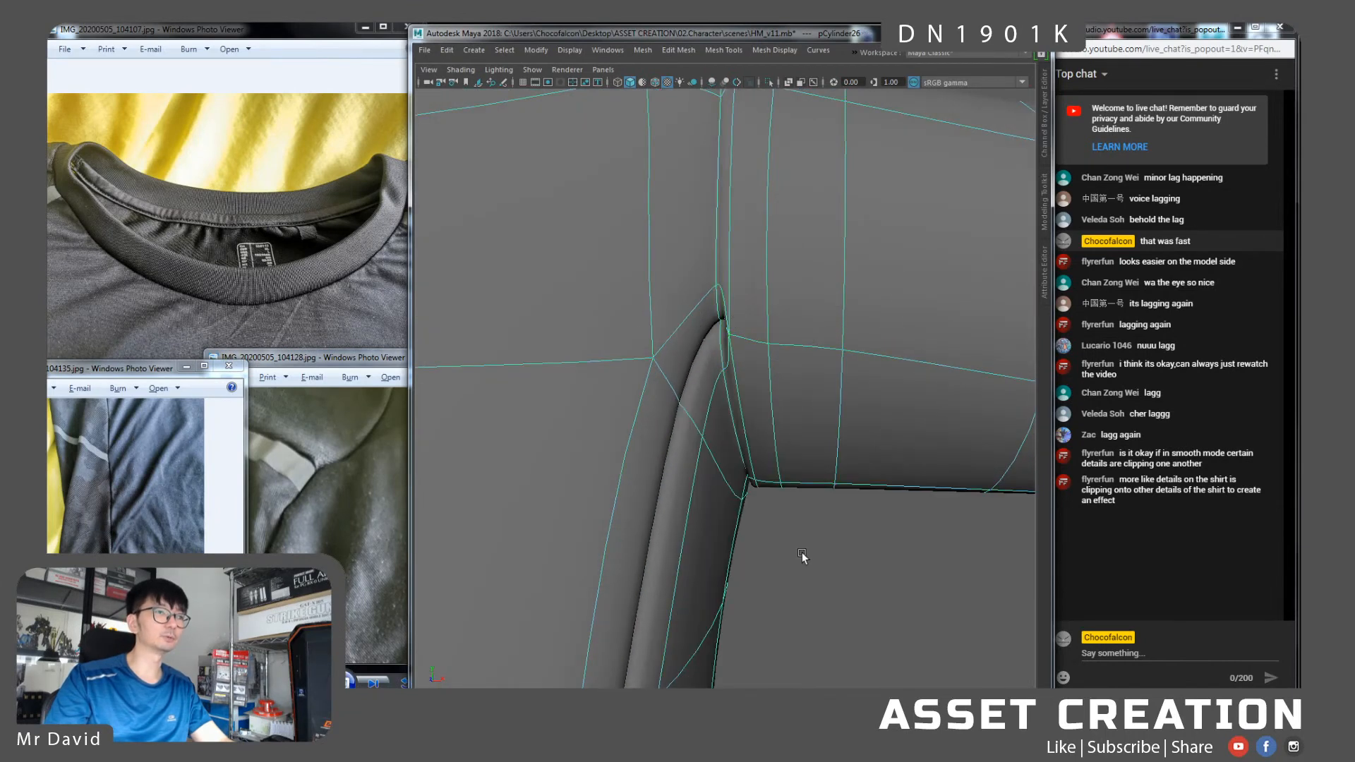
right_click_drag(805, 554, 713, 408, "alt")
mouse_move(714, 408)
left_mouse_down("alt")
mouse_move(642, 434)
mouse_move(713, 433)
left_mouse_up("alt")
middle_click_drag(714, 434, 730, 379, "alt")
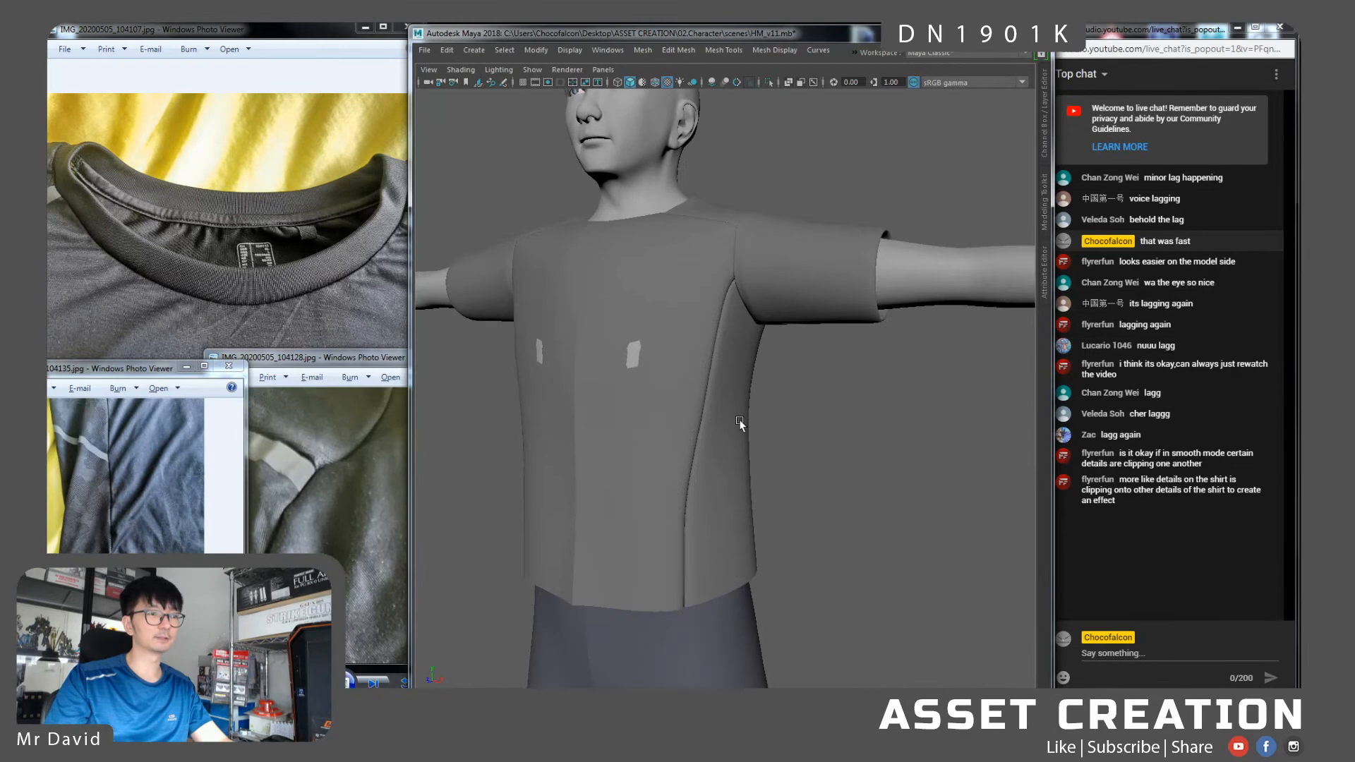
Examine the shirt's side seam in the unsmoothed and smoothed previews, including its edge loop, and view the full outfit
left_click(695, 343)
right_click_drag(696, 343, 734, 372, "alt")
right_click_drag(725, 275, 726, 241)
left_click(727, 247)
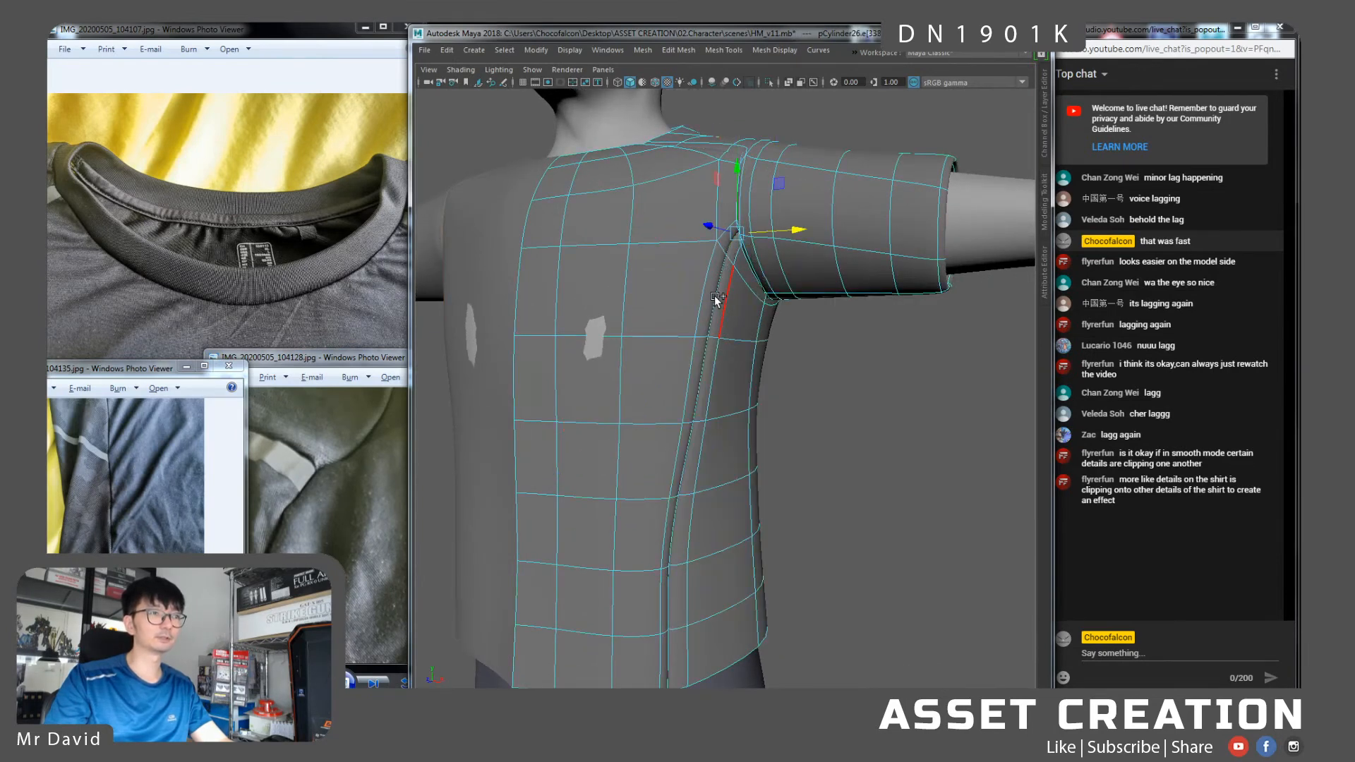
key("1")
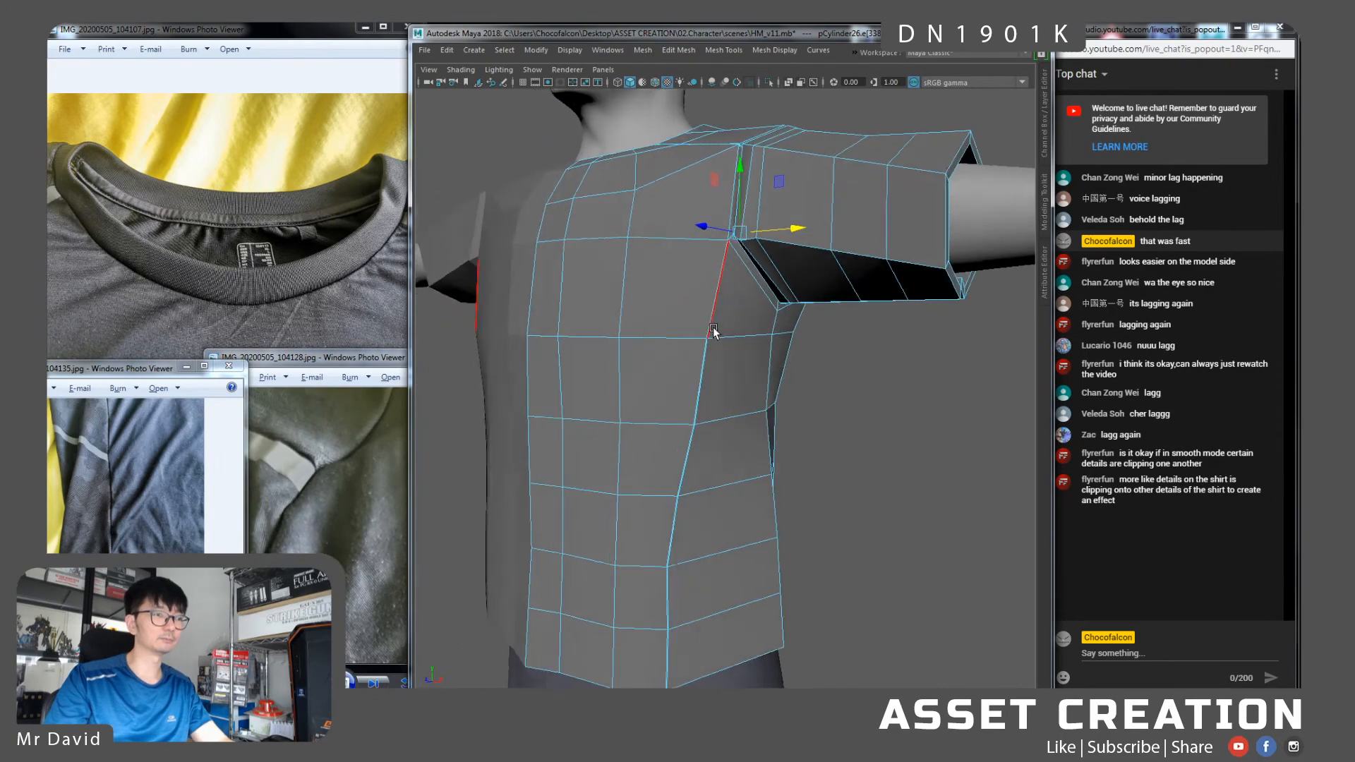
key("3")
scroll(711, 327, "up", 5)
double_click(669, 300)
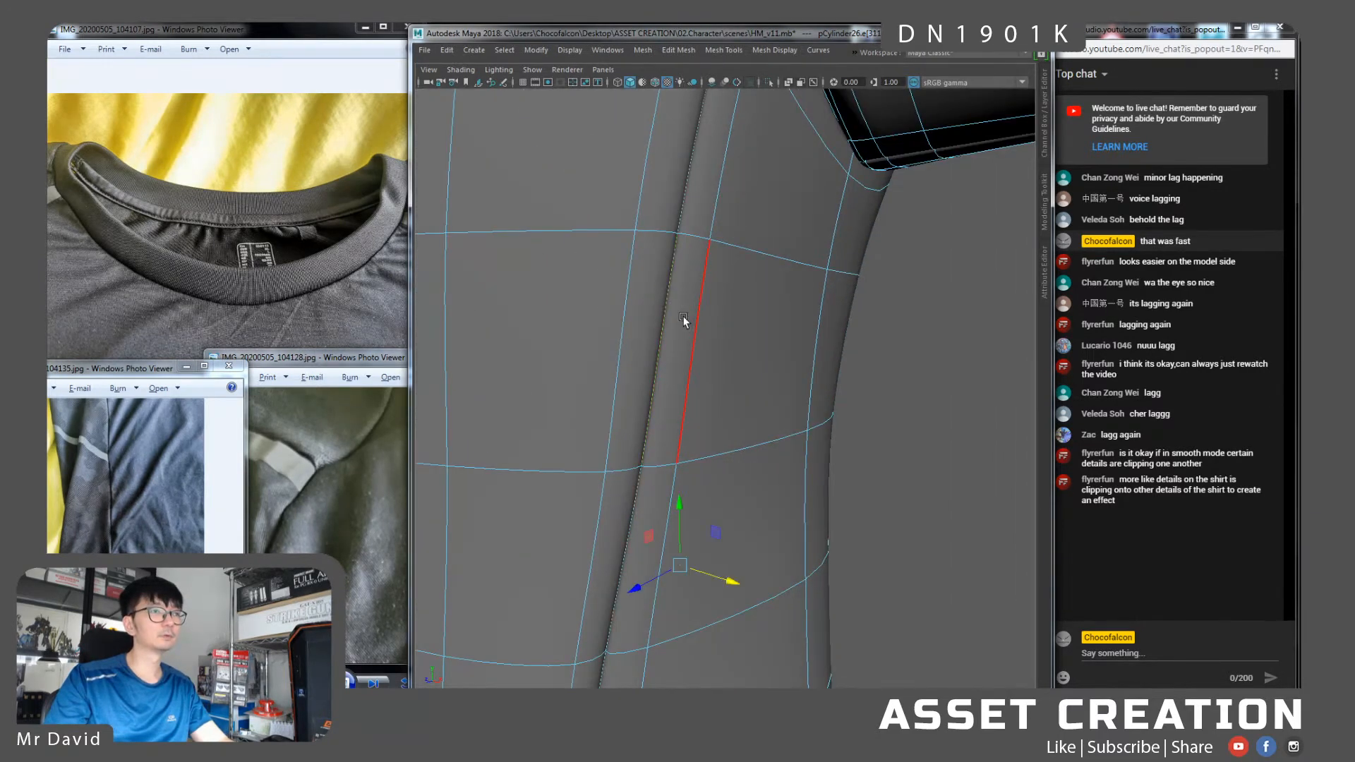
scroll(688, 317, "down", 4)
left_click_drag(696, 326, 729, 318, "alt")
left_click_drag(763, 373, 720, 372, "alt")
key("1")
key("3")
right_click_drag(778, 310, 818, 292)
scroll(826, 333, "down", 6)
left_click(811, 381)
left_click_drag(638, 388, 736, 397, "alt")
middle_click_drag(700, 448, 701, 392, "alt")
scroll(702, 392, "up", 3)
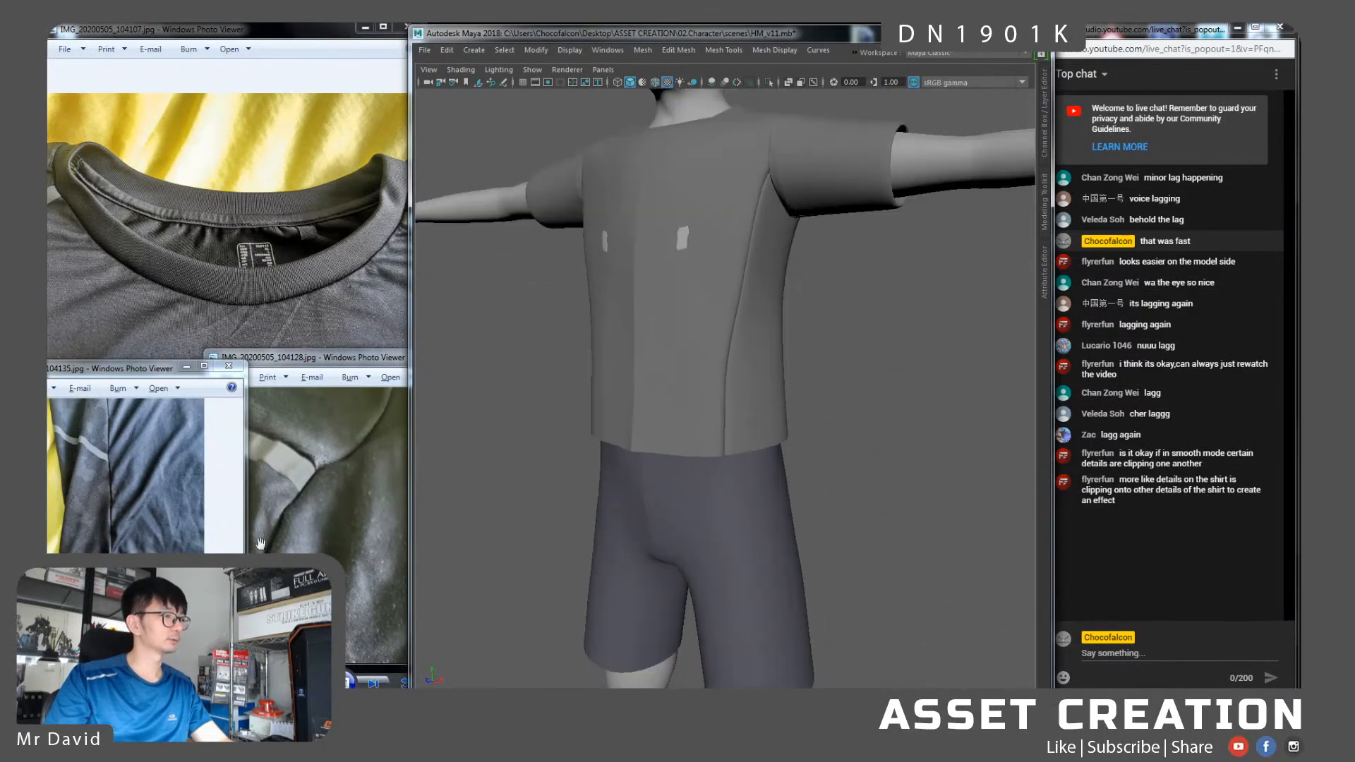
Switch to the side-seam reference photo in Windows Photo Viewer and enlarge the seam area
left_click(233, 544)
scroll(145, 475, "up", 4)
left_click_drag(127, 476, 211, 475)
scroll(145, 475, "down", 2)
Insert an edge loop around the shirt between its lowest loop and the bottom hem in Maya
left_click(750, 372)
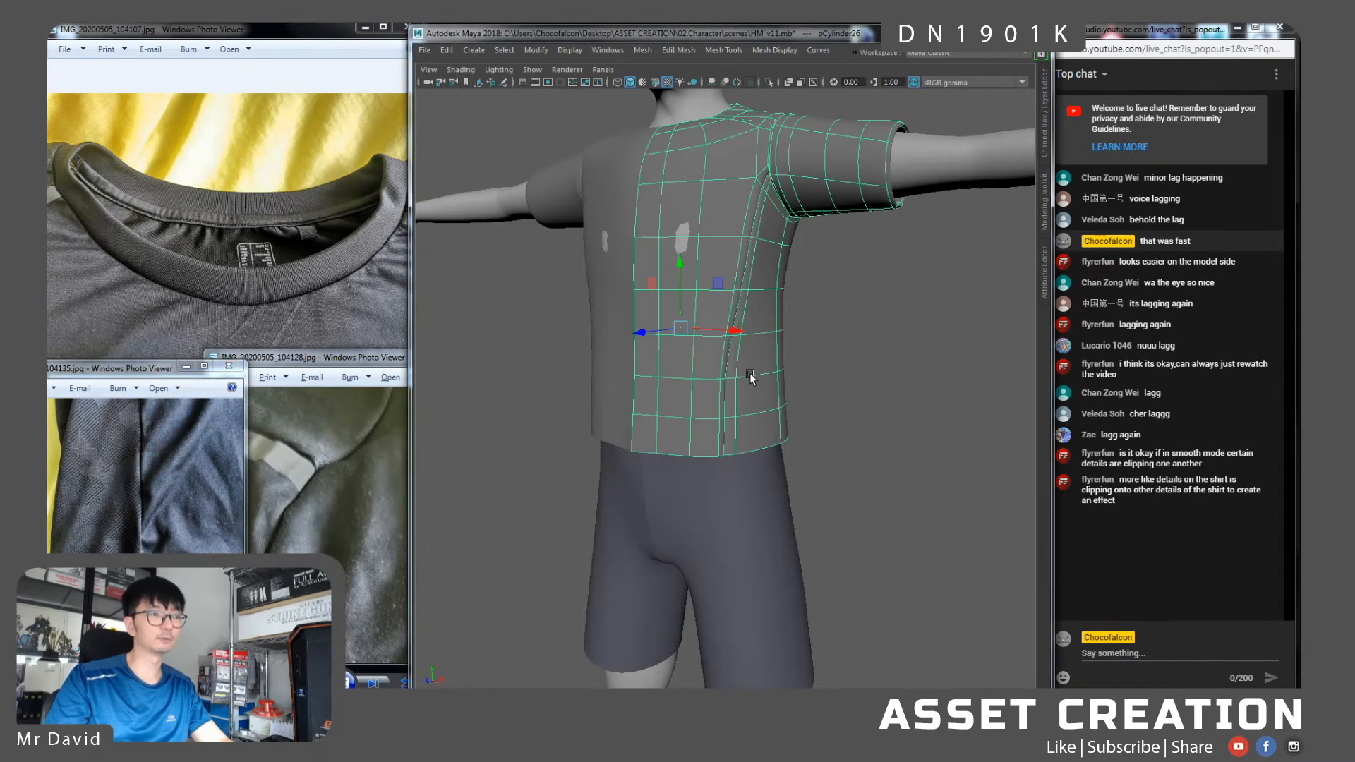
scroll(742, 452, "up", 3)
right_click_drag(757, 353, 759, 316)
double_click(705, 426)
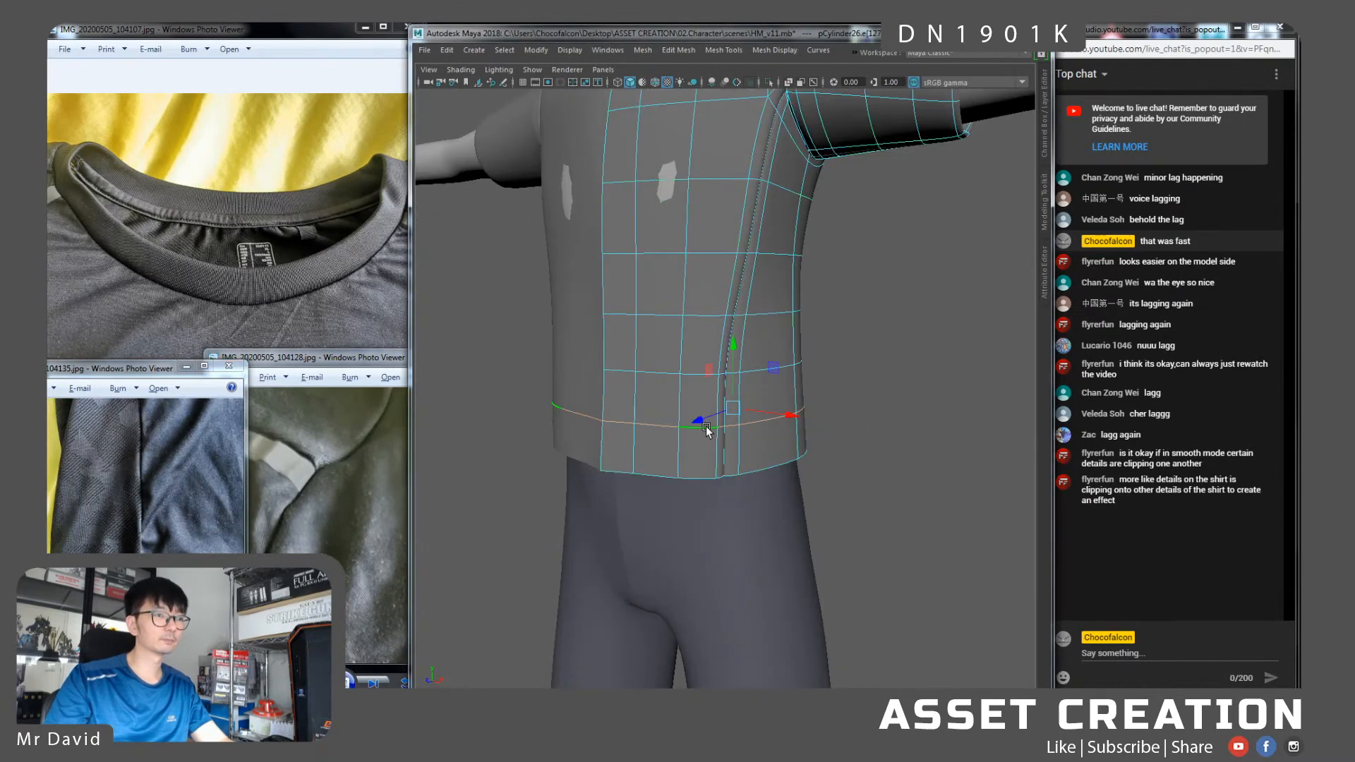
left_click(680, 459)
Bevel the new edge loop above the hem with a small fraction and 2 segments
double_click(630, 449, "shift")
key("g")
right_click(701, 453, "shift")
right_click_drag(701, 451, 747, 451, "shift")
left_click_drag(910, 409, 903, 415)
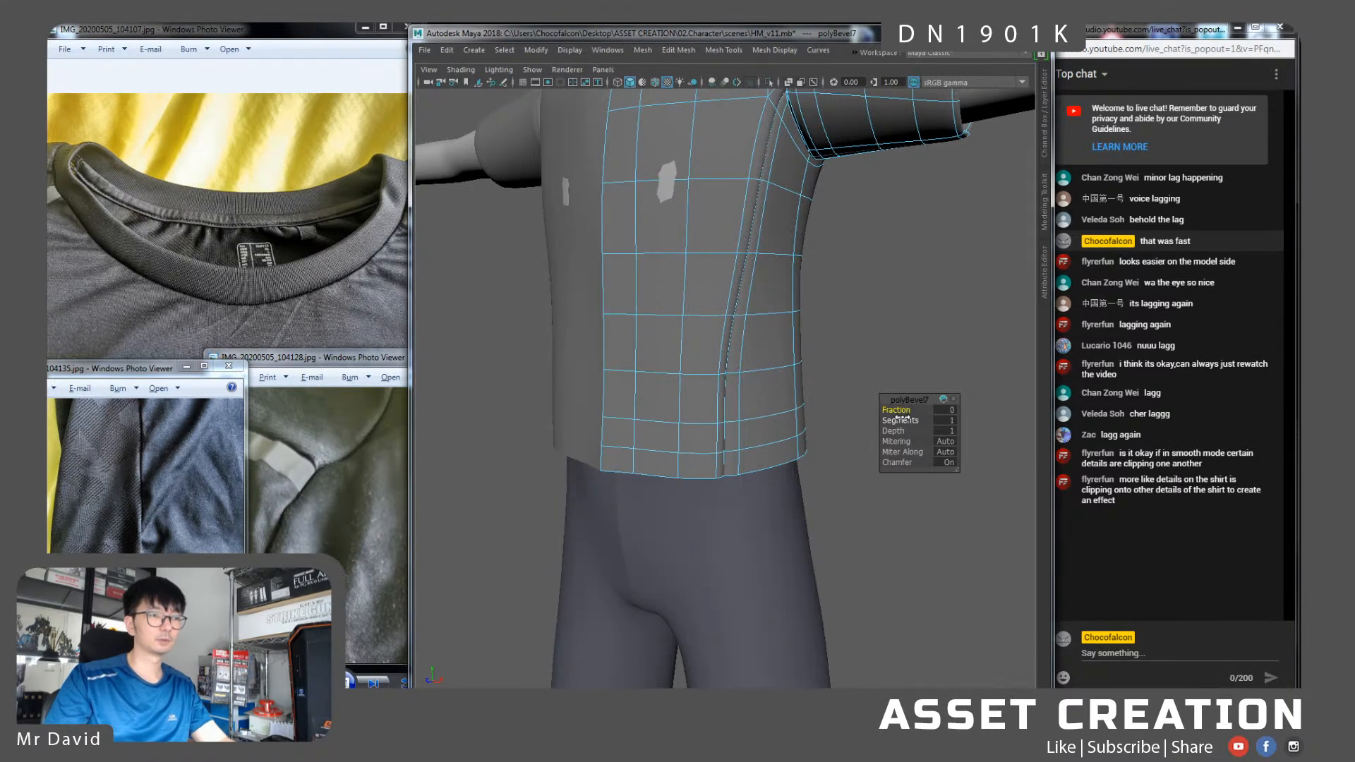
left_click(950, 411)
left_click(946, 420)
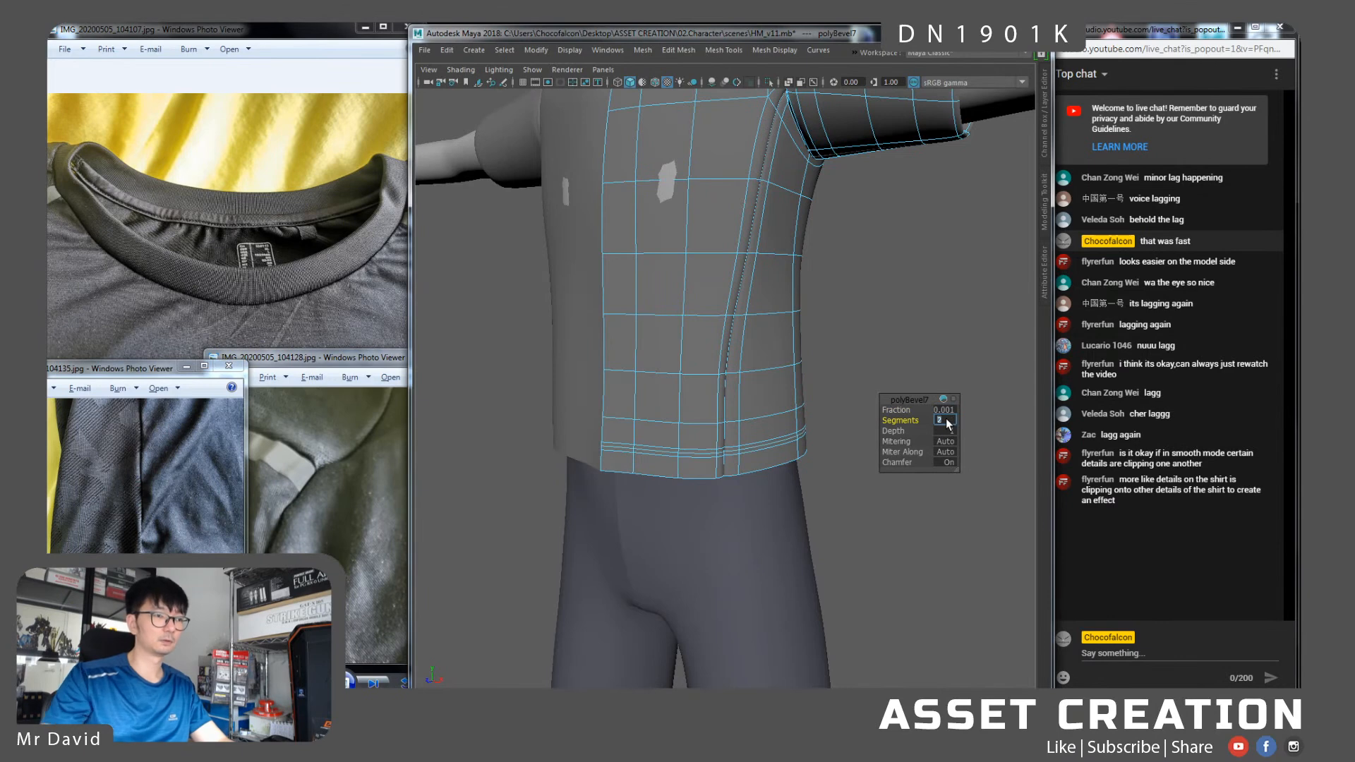
key("Return")
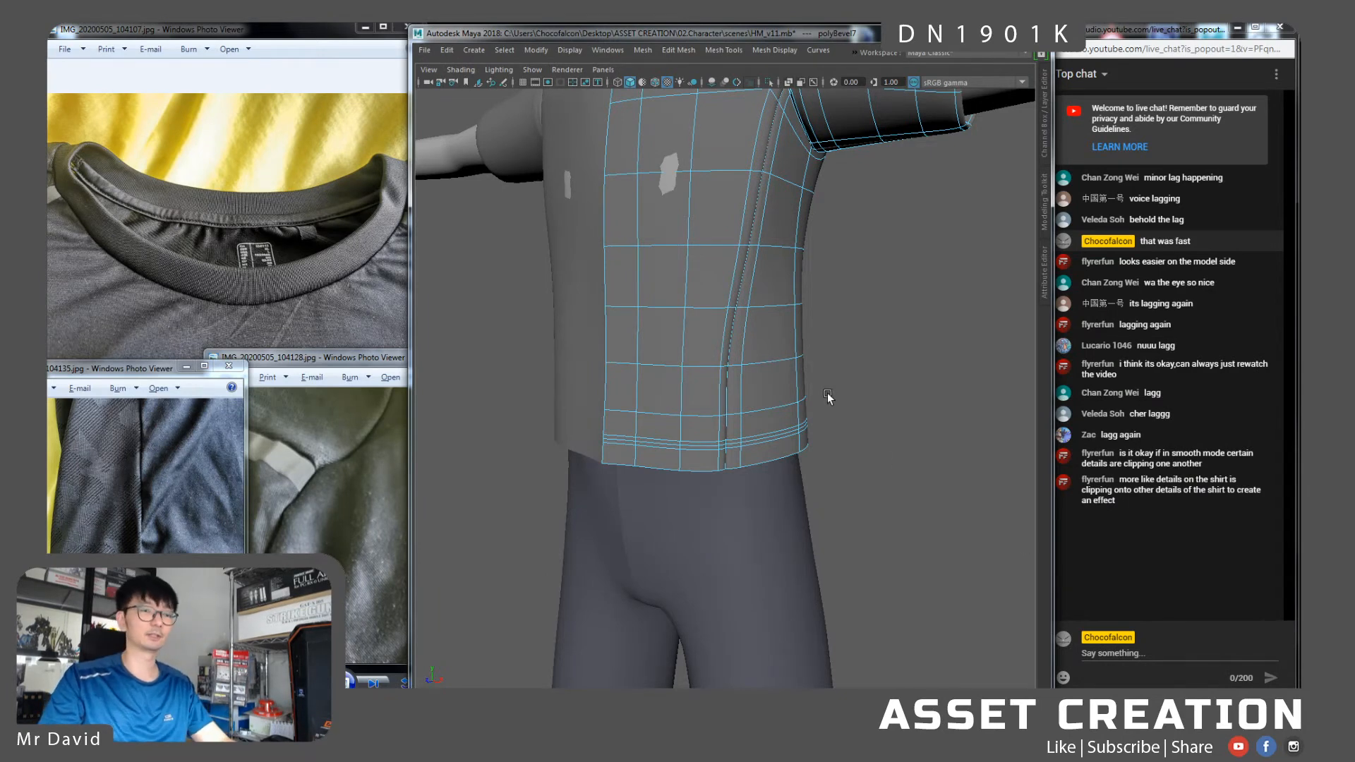
scroll(790, 417, "up", 5)
left_click(534, 480)
double_click(604, 485, "shift")
left_click_drag(719, 484, 739, 484, "alt")
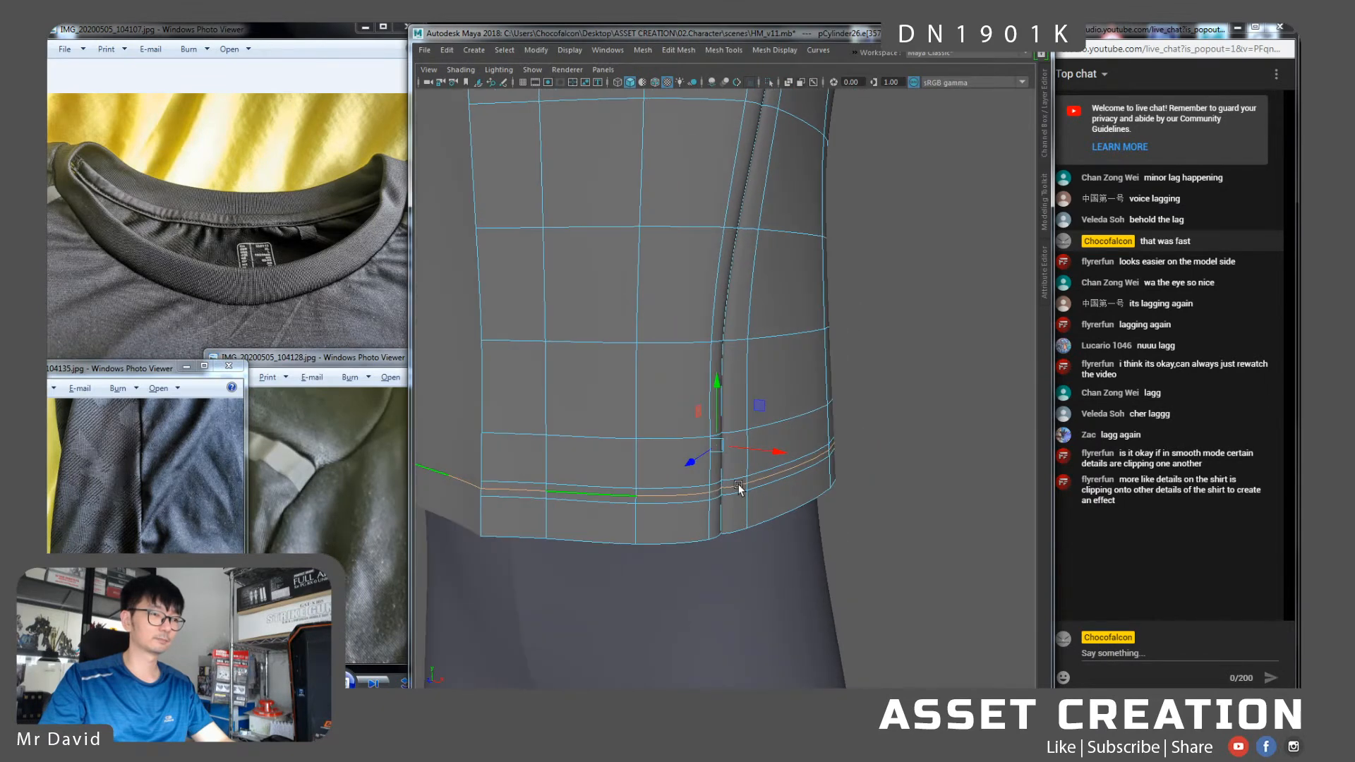
left_click_drag(626, 478, 669, 467, "alt")
Select both shirt halves and adjust the sides of the shirt around the waist by moving vertices with soft selection
right_click_drag(664, 392, 709, 378)
left_click(490, 375, "shift")
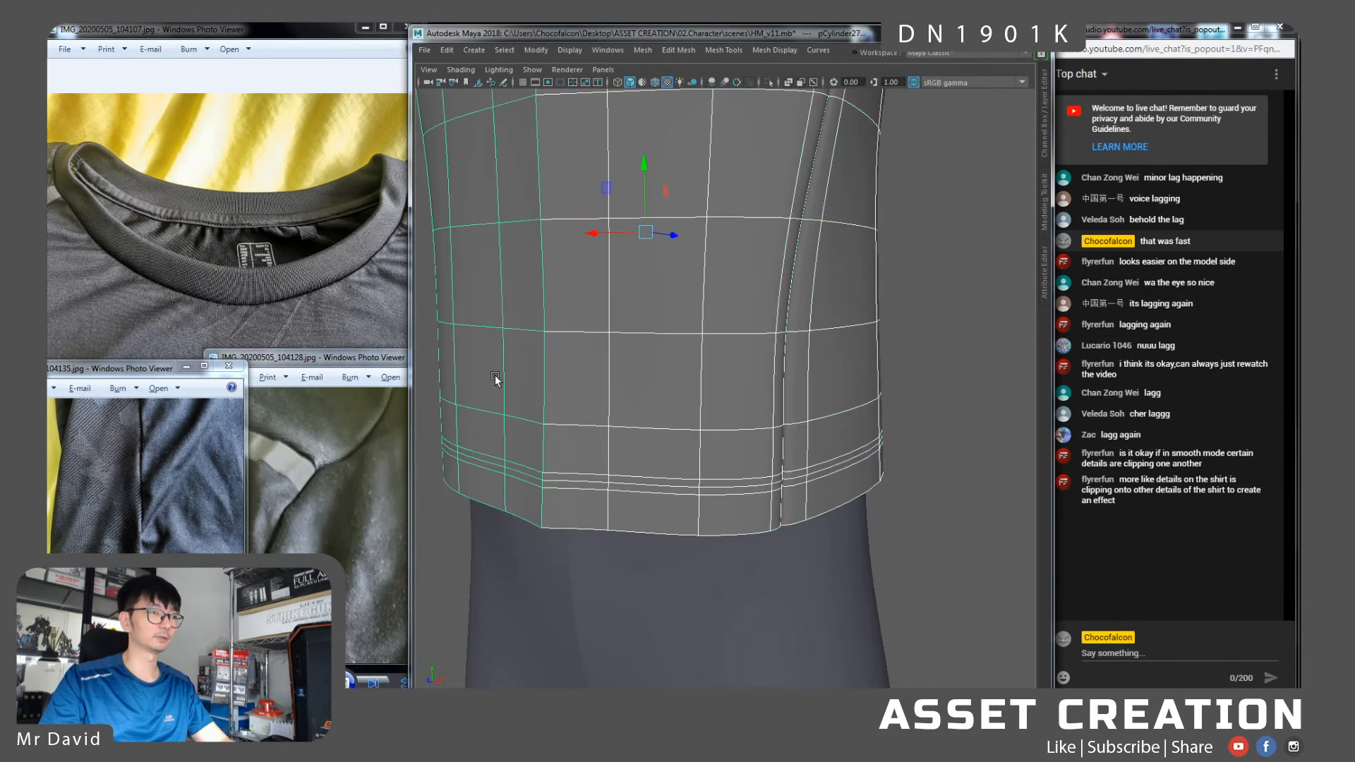
scroll(489, 374, "down", 6)
left_click_drag(603, 378, 724, 371, "alt")
left_click(816, 391)
left_click(732, 381)
scroll(736, 357, "up", 3)
right_click_drag(719, 350, 722, 385)
left_click_drag(756, 348, 723, 348, "alt")
right_click_drag(726, 349, 765, 364)
left_click_drag(777, 366, 776, 366)
left_click_drag(777, 366, 829, 322, "alt")
key("b")
left_click_drag(828, 386, 788, 355, "alt")
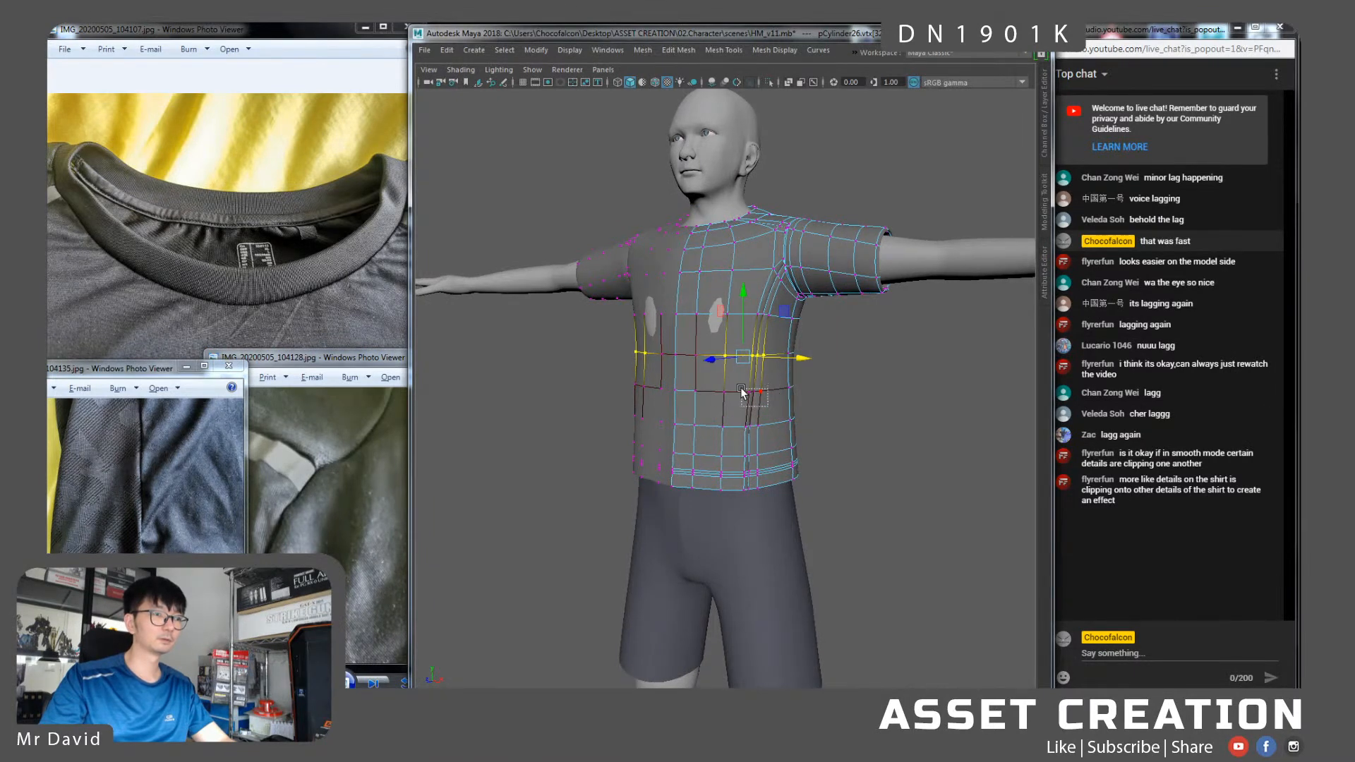
left_click_drag(758, 399, 850, 429, "alt")
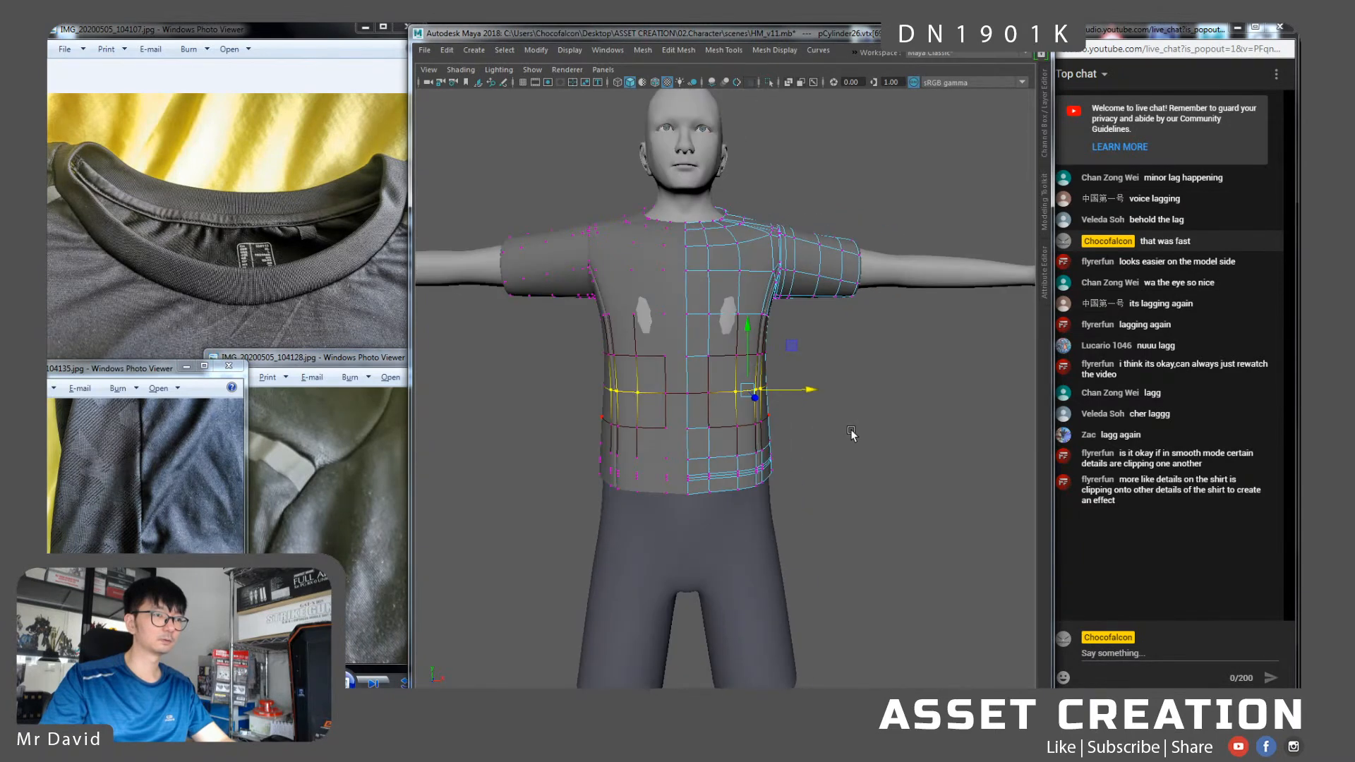
Return to object mode and delete the mirrored half of the shirt
right_click_drag(811, 395, 794, 289)
left_click_drag(855, 376, 723, 388, "alt")
left_click(740, 291)
left_click_drag(740, 291, 770, 377, "alt")
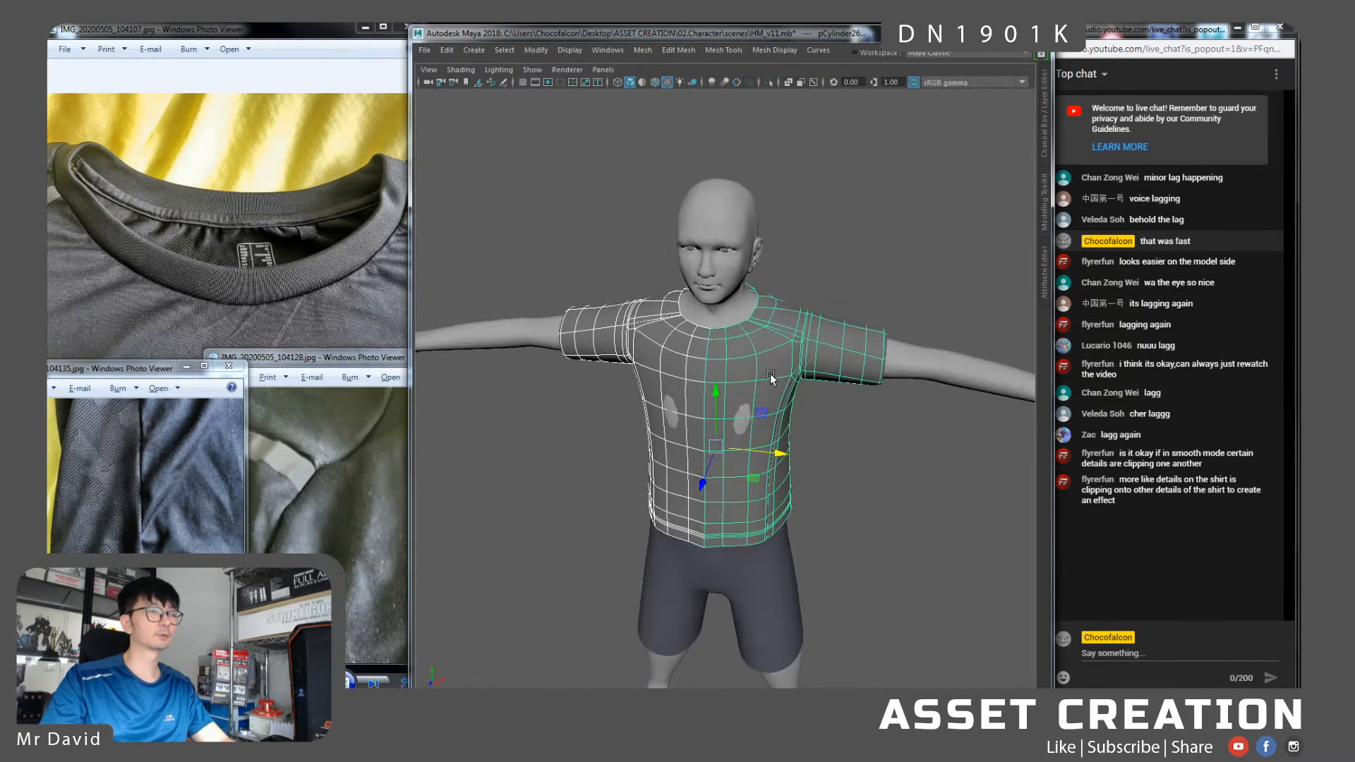
left_click(680, 362)
key("Delete")
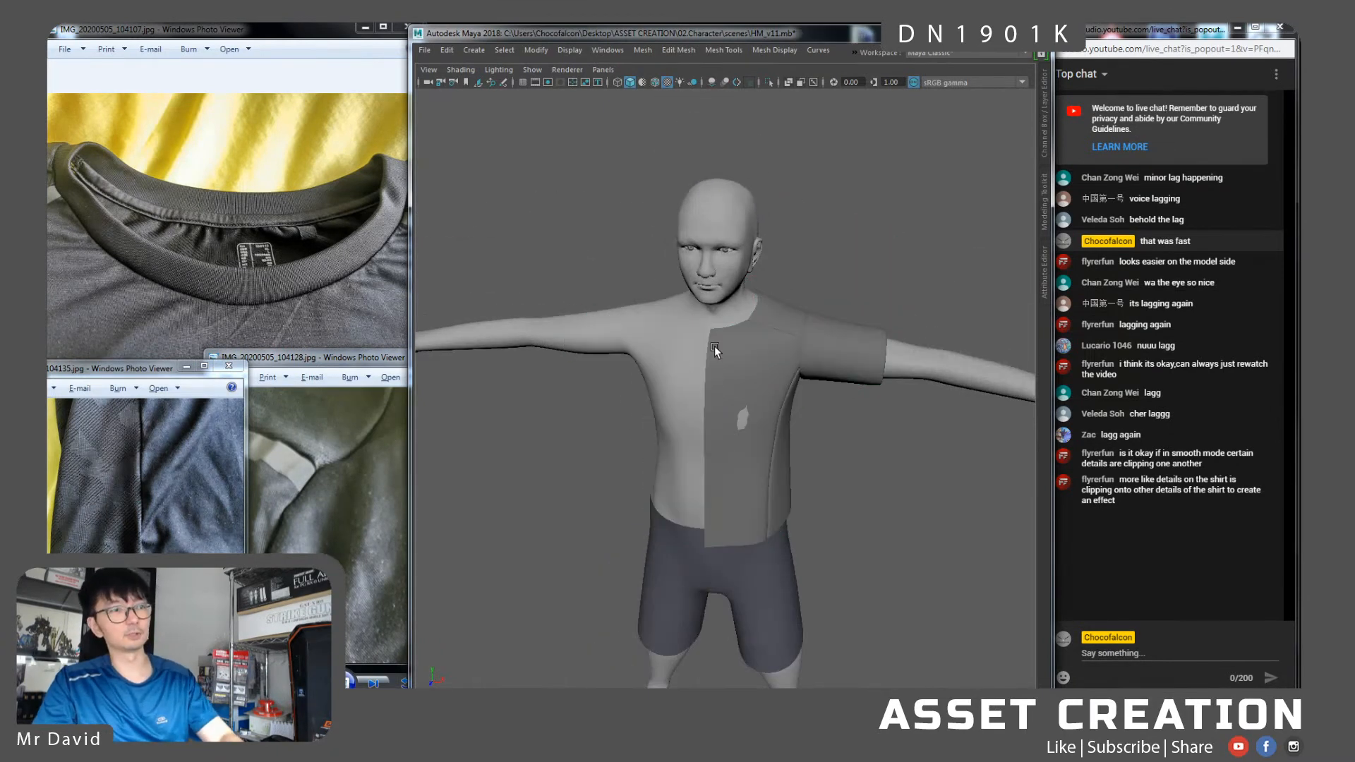
Mirror the remaining shirt half across the world X axis with a merge threshold of 0.001
left_click(711, 346)
key("ctrl+space")
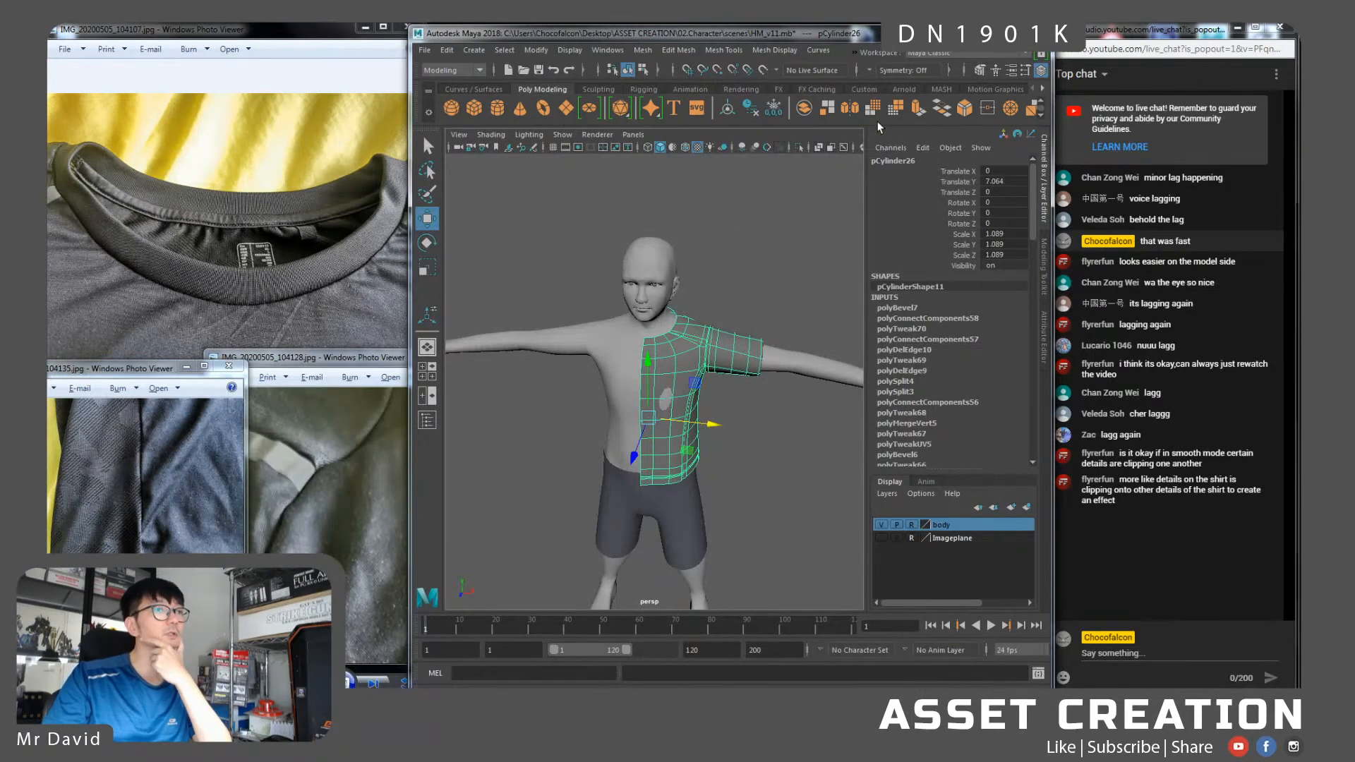
left_click(851, 108)
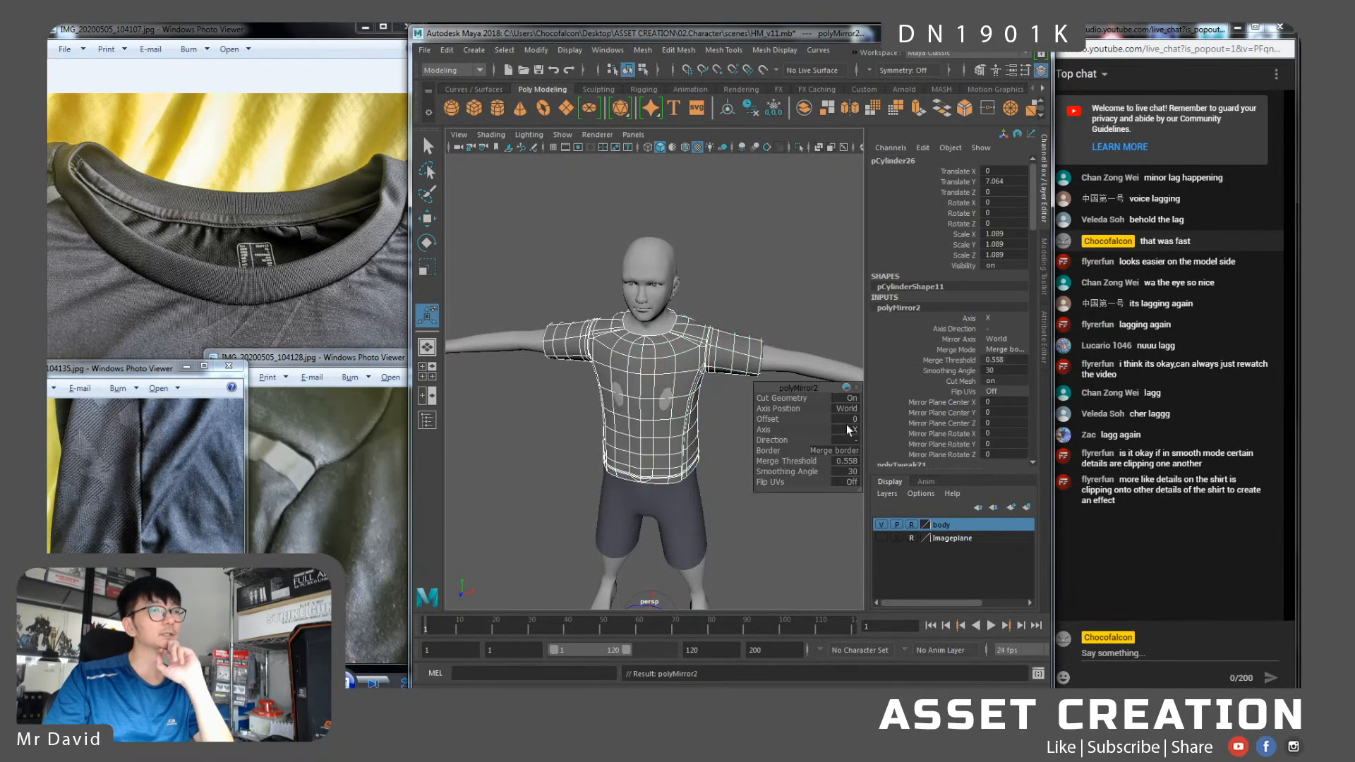
left_click(845, 461)
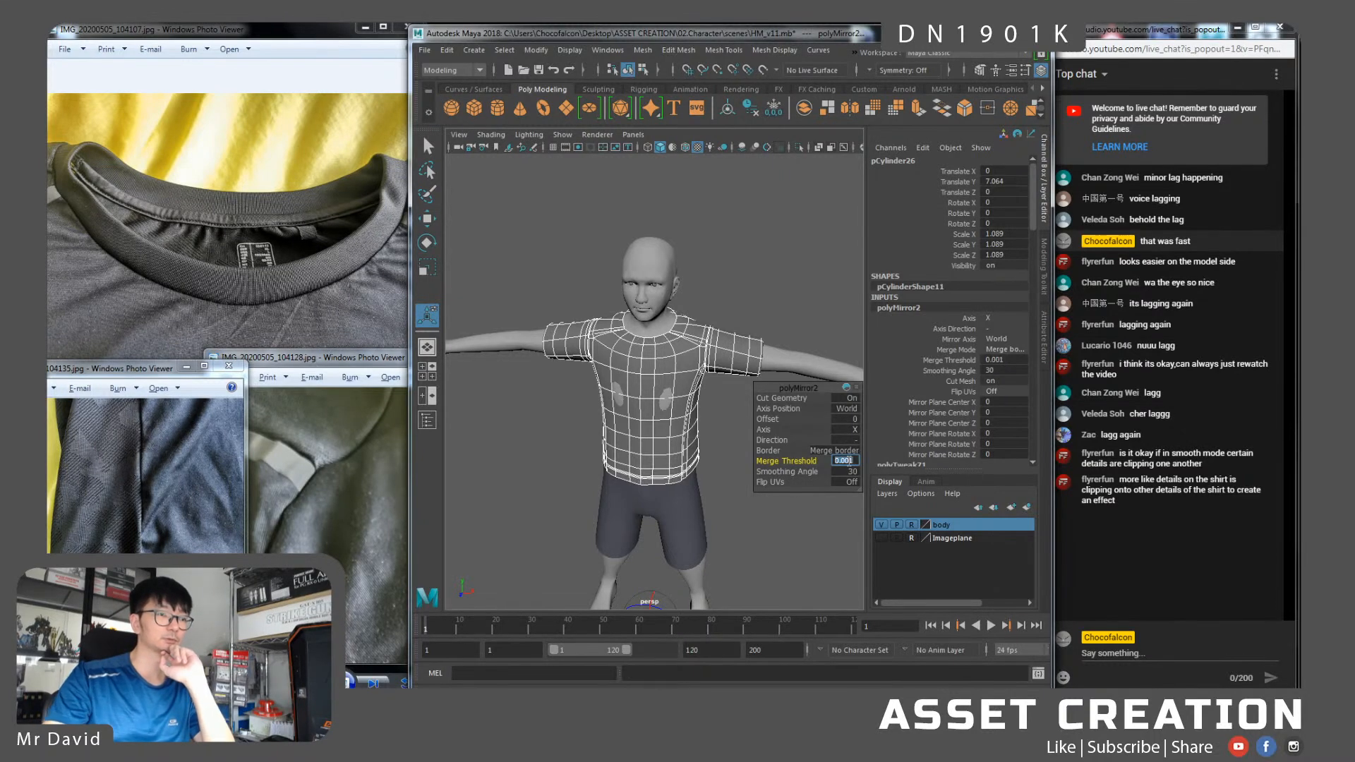
key("w")
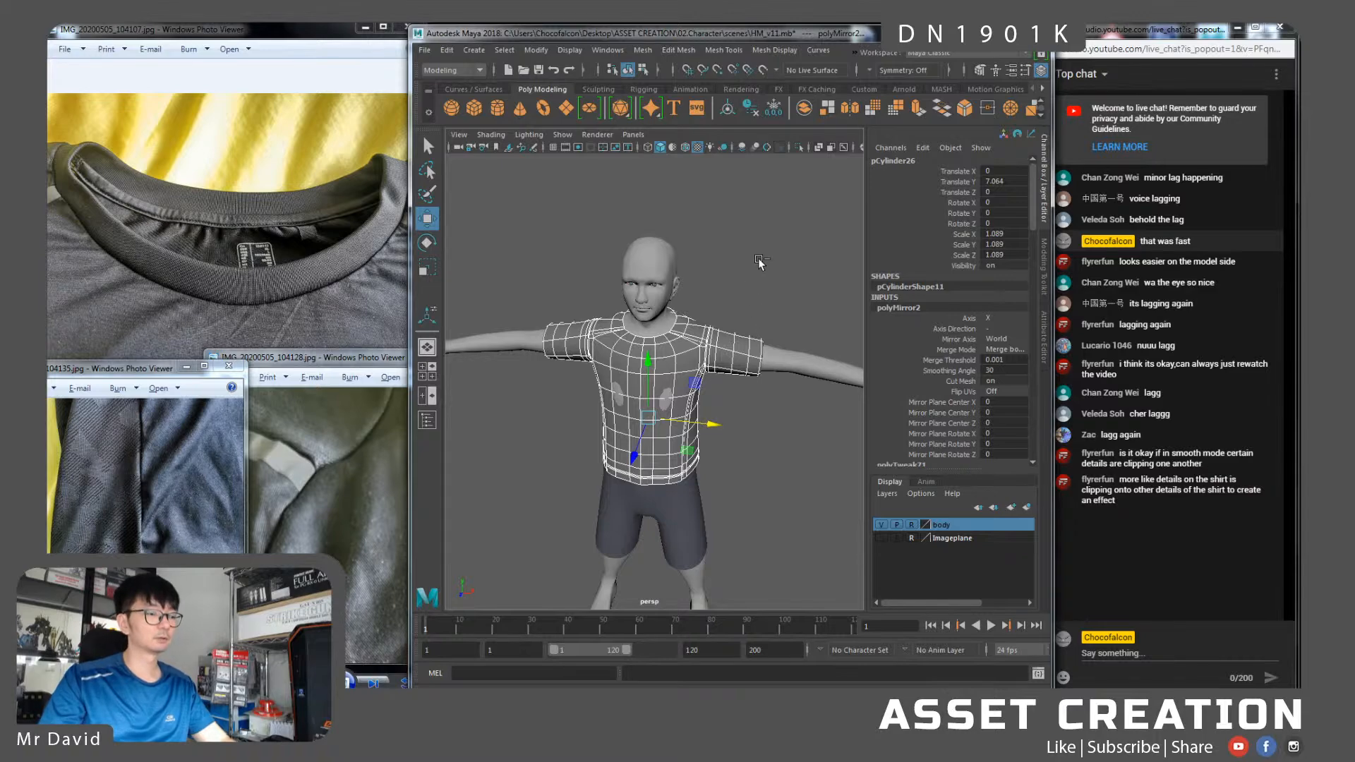
key("ctrl+space")
Turn off soft selection and scale the middle edge loop of the hem bevel inward to form a seam groove
left_click_drag(759, 272, 786, 408, "alt")
middle_click_drag(787, 409, 786, 331, "alt")
right_click_drag(786, 331, 804, 556, "alt")
left_click_drag(805, 556, 843, 466, "alt")
right_click_drag(770, 354, 770, 317)
middle_click_drag(766, 409, 764, 316, "alt")
right_click_drag(764, 315, 752, 429, "alt")
double_click(751, 416)
left_click_drag(751, 416, 802, 441, "alt")
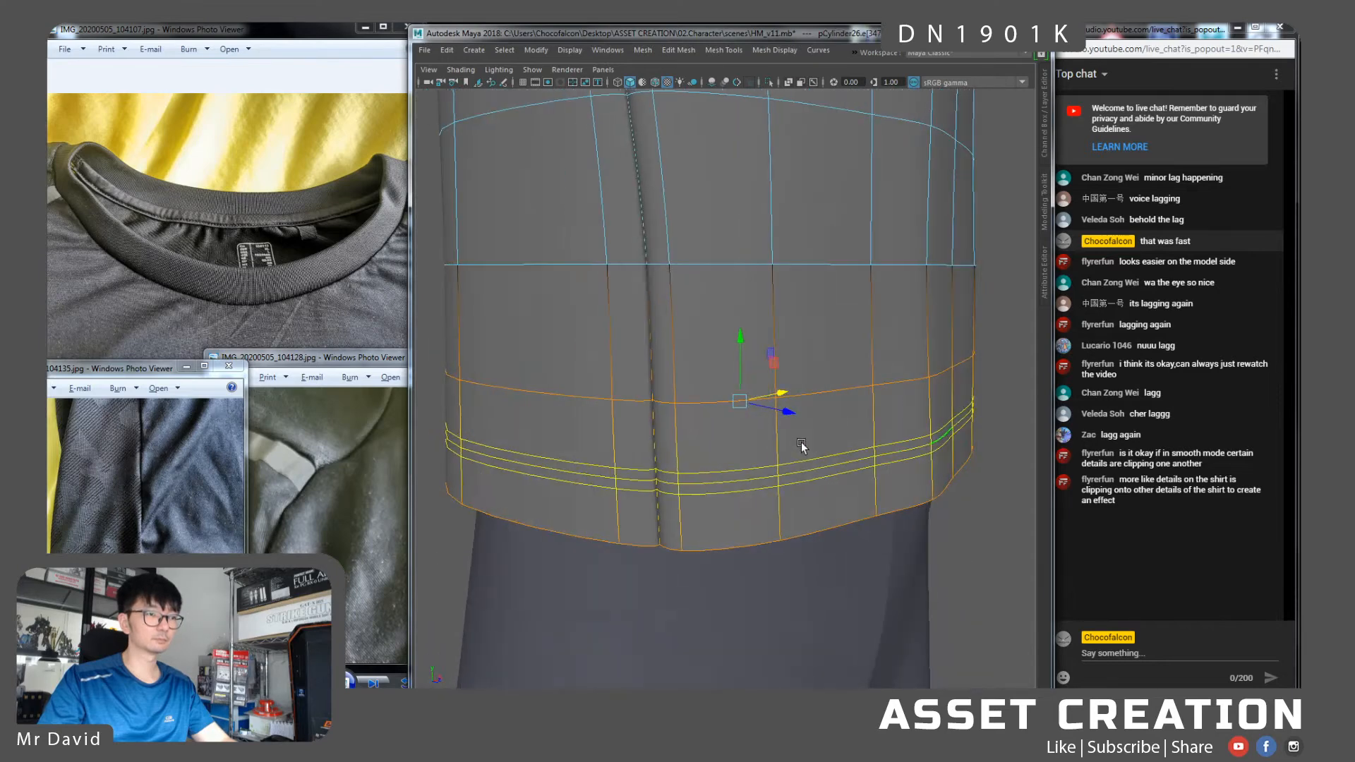
key("b")
middle_click_drag(825, 453, 819, 434, "alt")
key("r")
left_click_drag(754, 411, 718, 390, "alt")
Extrude the shirt's bottom border loop slightly inward to give the hem thickness
double_click(739, 526)
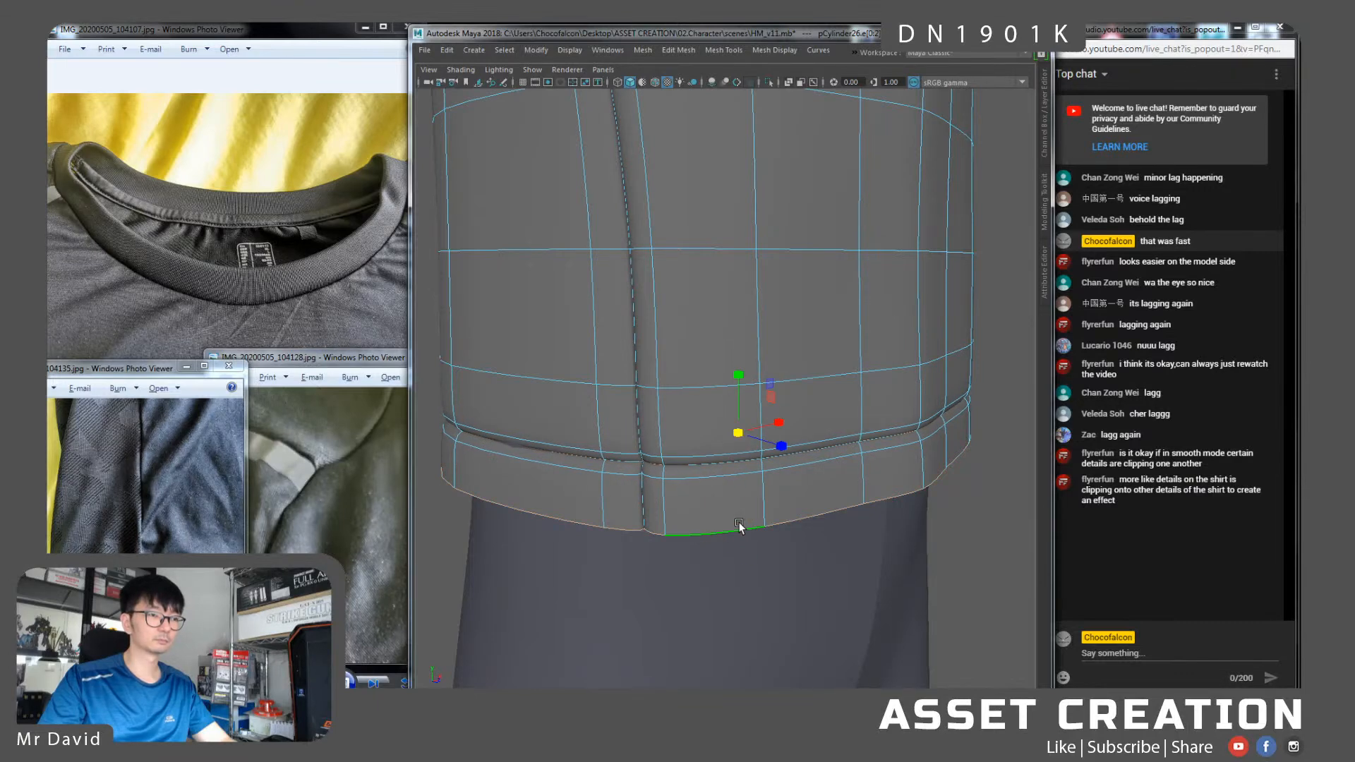
right_click_drag(834, 525, 808, 475, "alt")
left_click_drag(738, 429, 725, 428, "shift")
left_click_drag(748, 490, 703, 392, "alt")
key("r")
key("w")
left_click_drag(713, 346, 693, 326, "alt")
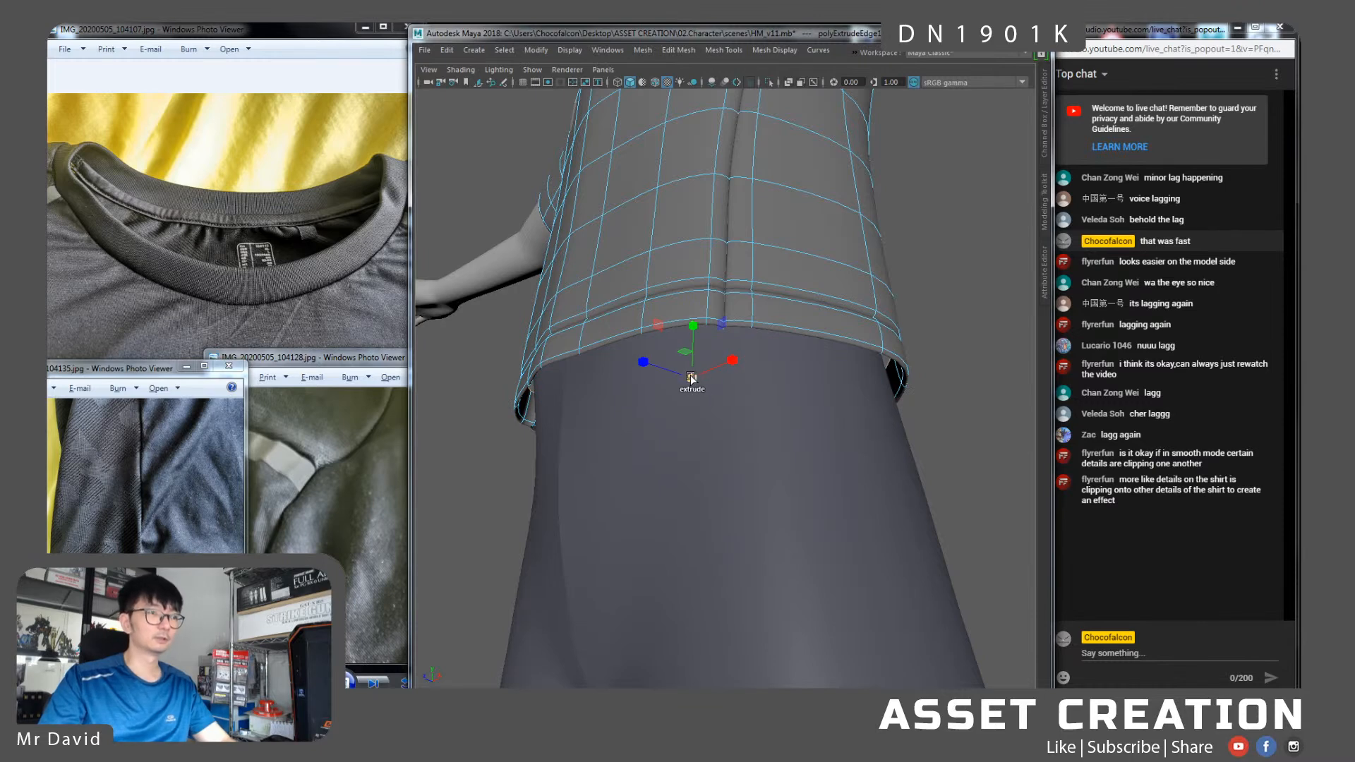
Select faces at the back of the hem and move them with soft selection to reshape the shirt's lower back
left_click_drag(692, 379, 773, 365, "alt")
right_click_drag(807, 354, 807, 392)
left_click(790, 406)
left_click_drag(1002, 431, 833, 426, "alt")
left_click(824, 427, "shift")
left_click(861, 422, "shift")
key("q")
left_click(726, 428, "shift")
key("b")
left_click_drag(763, 425, 869, 379)
left_click_drag(811, 444, 815, 412, "alt")
scroll(877, 450, "down", 4)
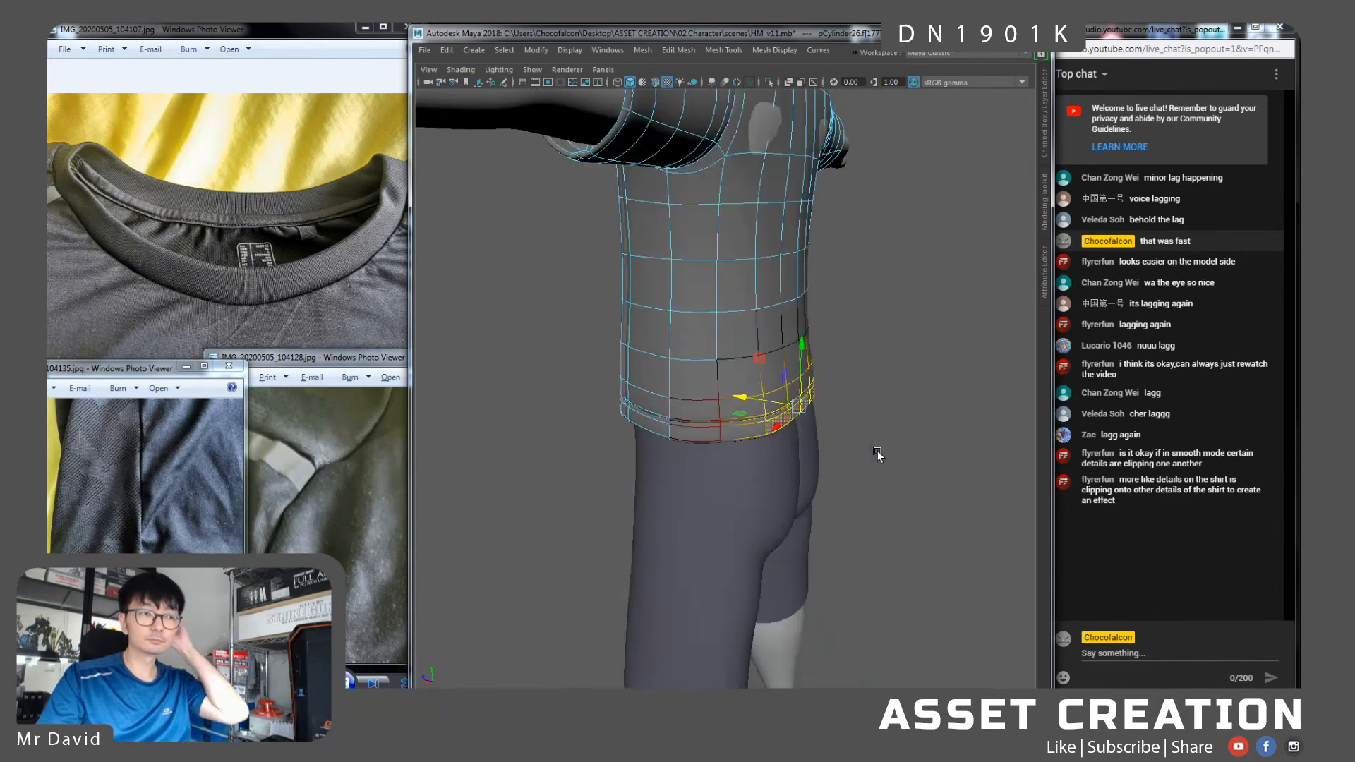
left_click(896, 413)
Examine the merged shirt from the back, side and front
middle_click_drag(711, 297, 720, 392, "alt")
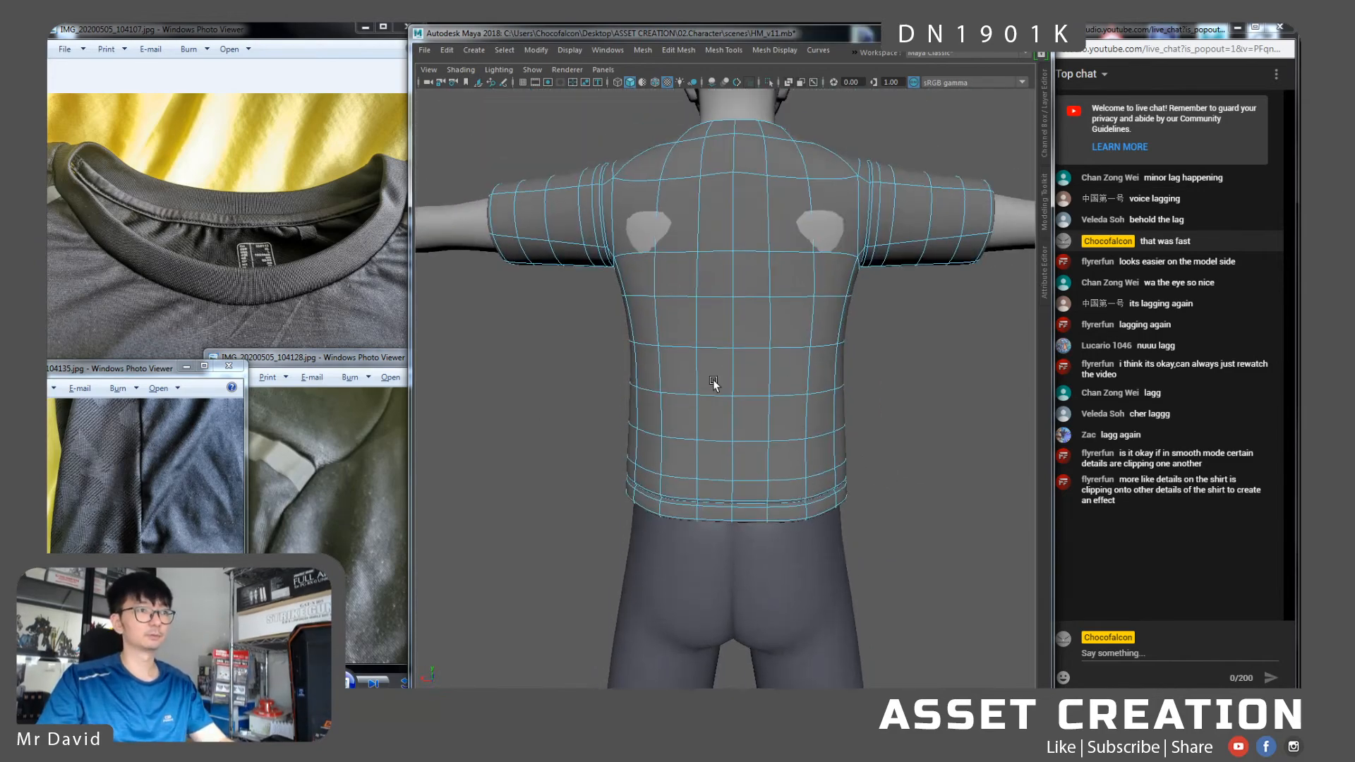
left_click_drag(709, 323, 760, 330, "alt")
left_click_drag(604, 378, 794, 383, "alt")
left_click(736, 194)
right_click_drag(738, 196, 743, 167)
left_click_drag(764, 395, 815, 384, "alt")
Try to adjust the edges of the shirt's front centre line near the hem, then undo the move
scroll(677, 466, "up", 5)
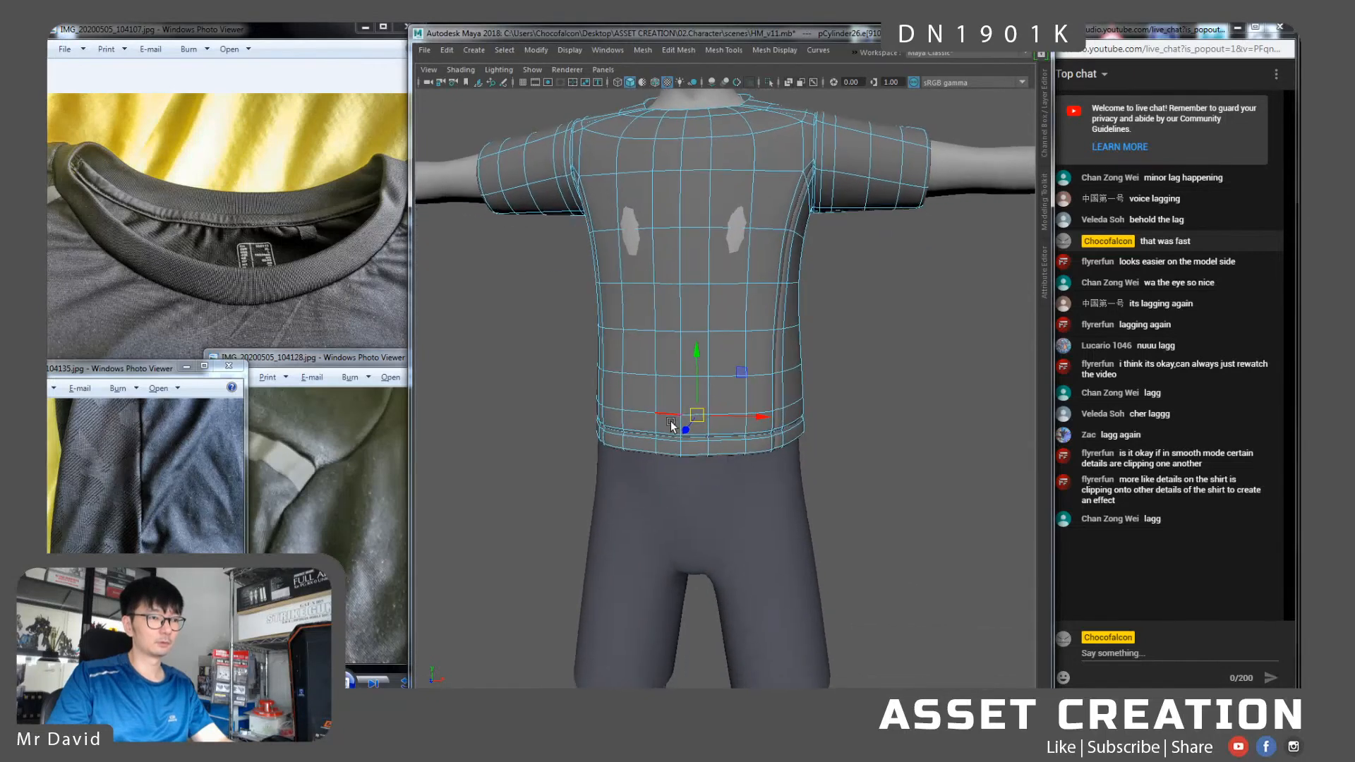
left_click(613, 528, "shift")
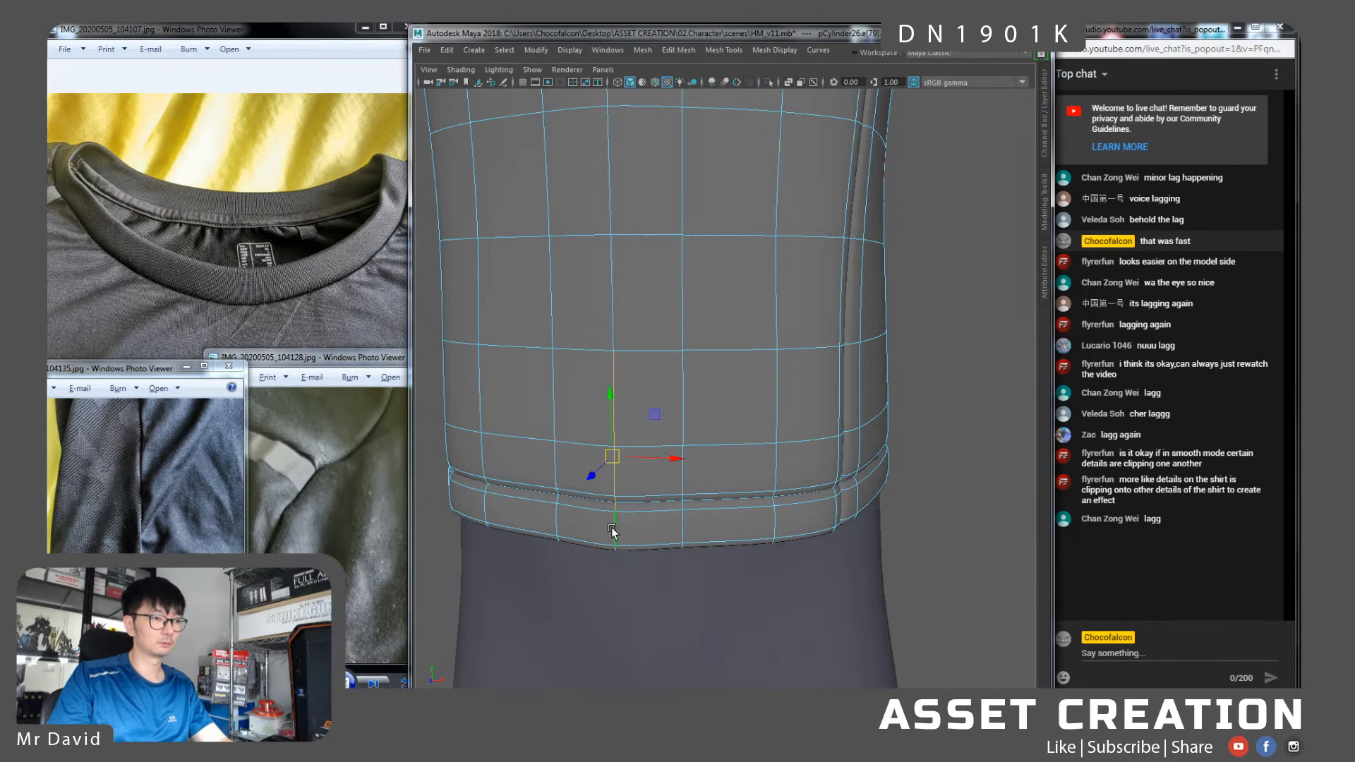
left_click_drag(613, 530, 586, 478, "alt")
scroll(588, 474, "up", 3)
mouse_move(520, 290)
left_mouse_down()
mouse_move(528, 298)
mouse_move(513, 282)
left_mouse_up()
key("ctrl+z")
double_click(546, 377)
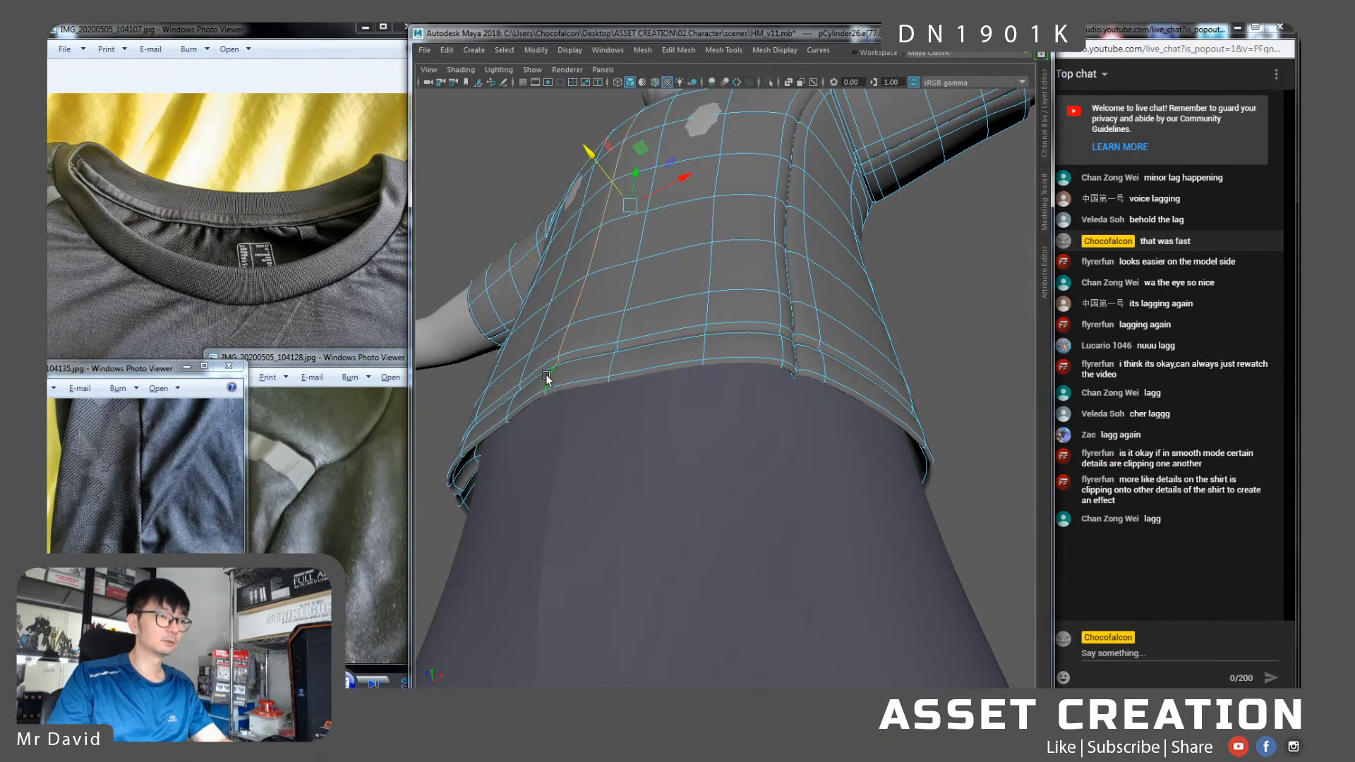
Extrude the neckline's border loop and scale it slightly inward
scroll(616, 322, "down", 5)
left_click_drag(713, 315, 578, 330, "alt")
left_click_drag(578, 329, 799, 398, "alt")
scroll(709, 489, "up", 4)
double_click(844, 275)
middle_click_drag(889, 308, 744, 399, "alt")
left_click_drag(744, 399, 768, 390, "alt")
key("r")
left_click_drag(769, 266, 759, 264, "shift")
middle_click_drag(792, 310, 751, 363, "alt")
left_click_drag(750, 364, 725, 363, "alt")
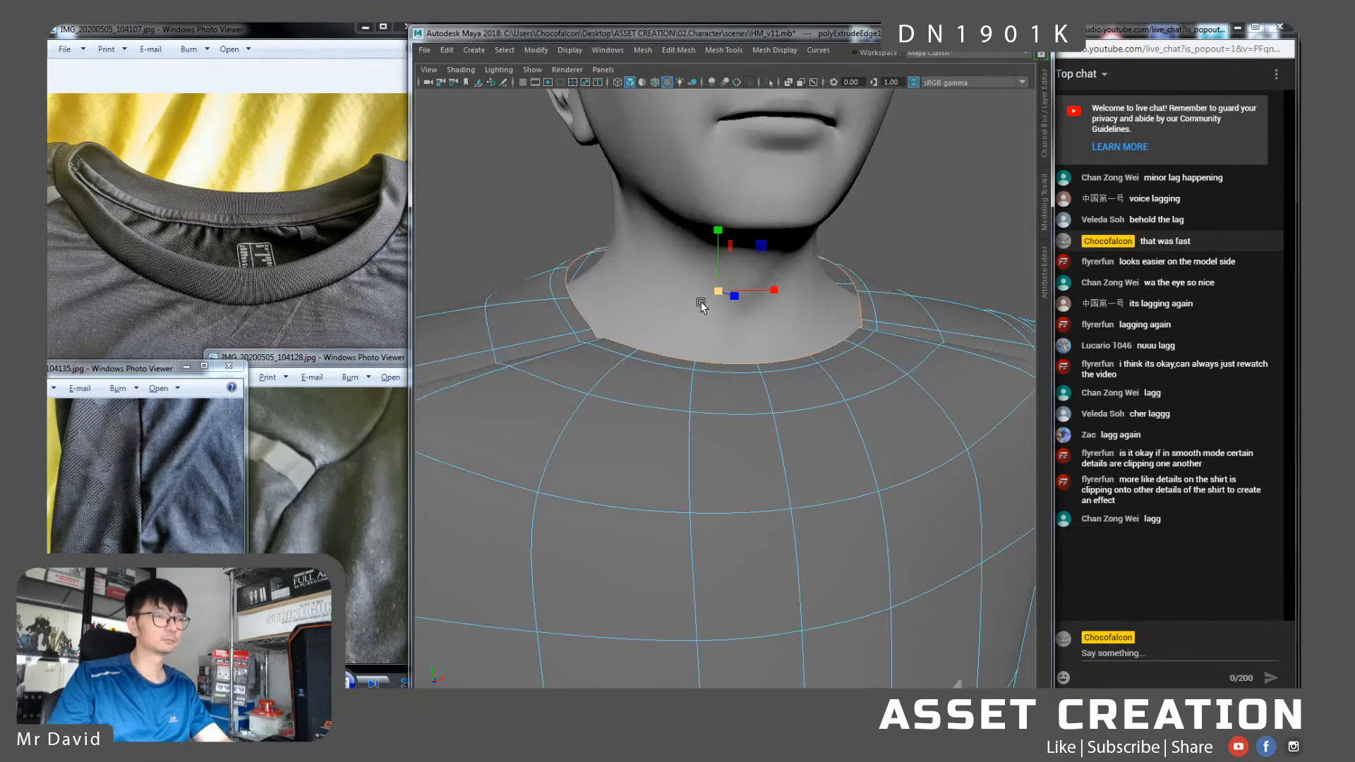
Move the extruded neckline edge down inside the collar to give the opening thickness
key("w")
mouse_move(713, 286)
left_mouse_down()
mouse_move(718, 242)
mouse_move(741, 307)
mouse_move(688, 349)
mouse_move(741, 353)
left_mouse_up()
left_click_drag(703, 300, 703, 333)
scroll(743, 359, "down", 5)
right_click_drag(823, 354, 861, 337)
left_click(861, 337)
left_click_drag(861, 336, 748, 371, "alt")
left_click(743, 324)
right_click_drag(743, 324, 743, 428, "alt")
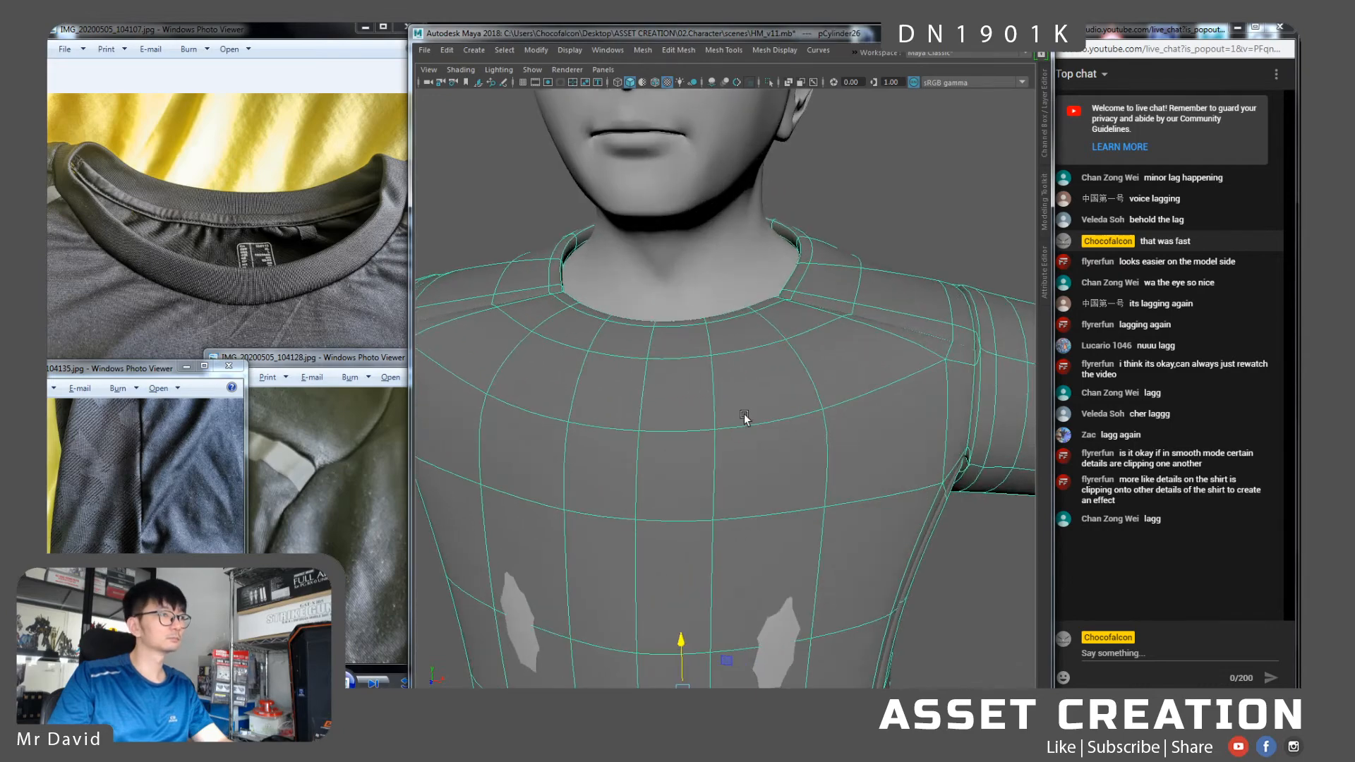
Connect the ring of edges around the neckline to insert a new edge loop for the collar
left_click_drag(758, 302, 796, 353, "alt")
right_click_drag(698, 333, 696, 295)
double_click(726, 353, "shift")
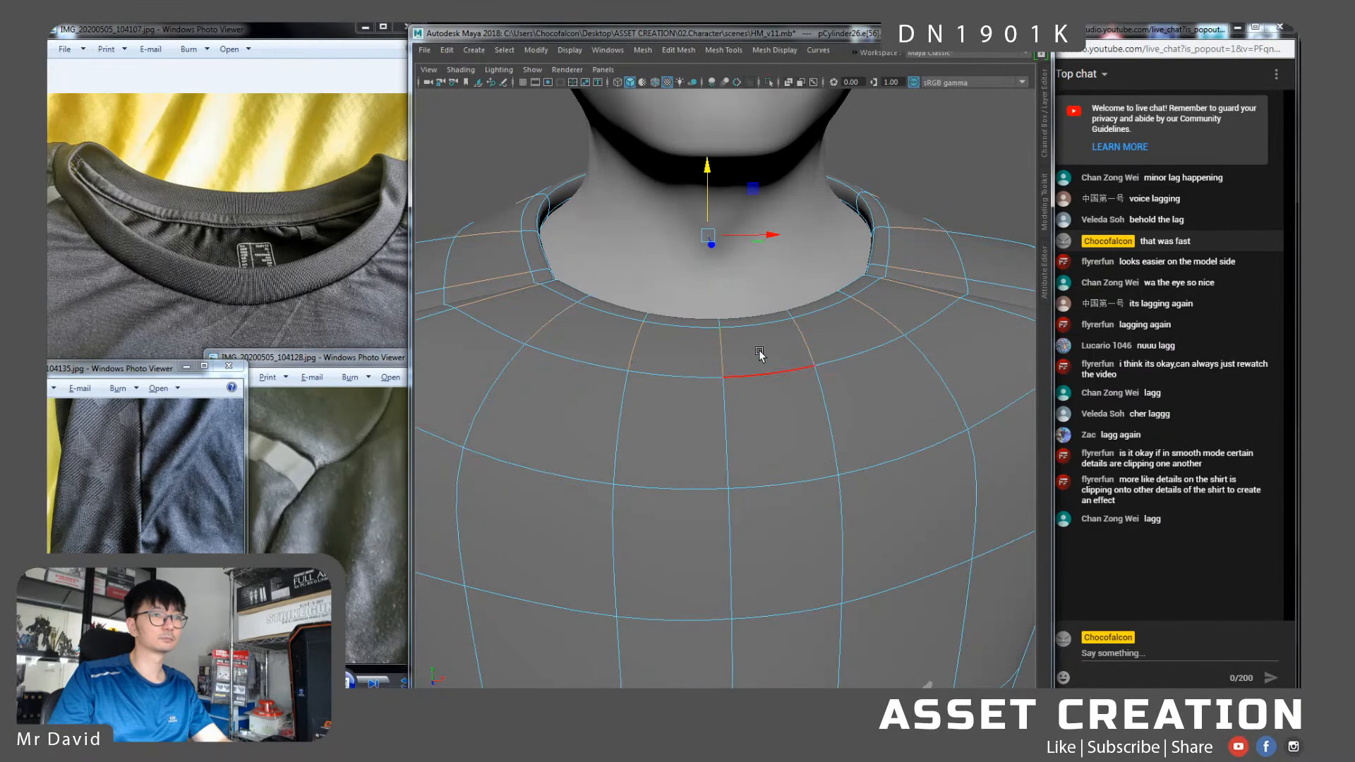
key("g")
left_click_drag(797, 332, 723, 332, "alt")
Bevel the new collar edge loop with a fraction of 0.1 and 2 segments
double_click(672, 336)
right_click_drag(722, 332, 790, 334, "shift")
left_click_drag(917, 410, 907, 418)
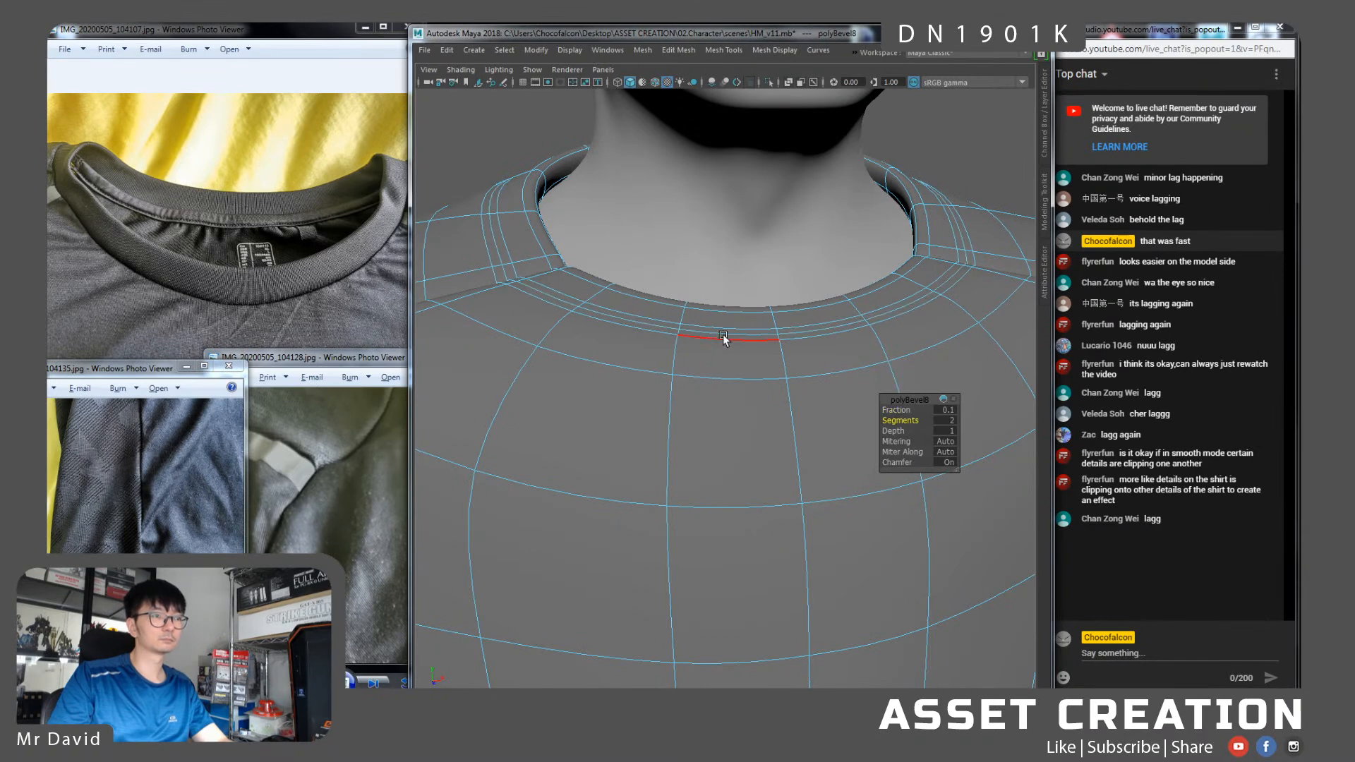
Lower the middle edge loop of the collar bevel to form a seam groove around the neckline
left_click(770, 332)
left_click_drag(729, 161, 732, 172)
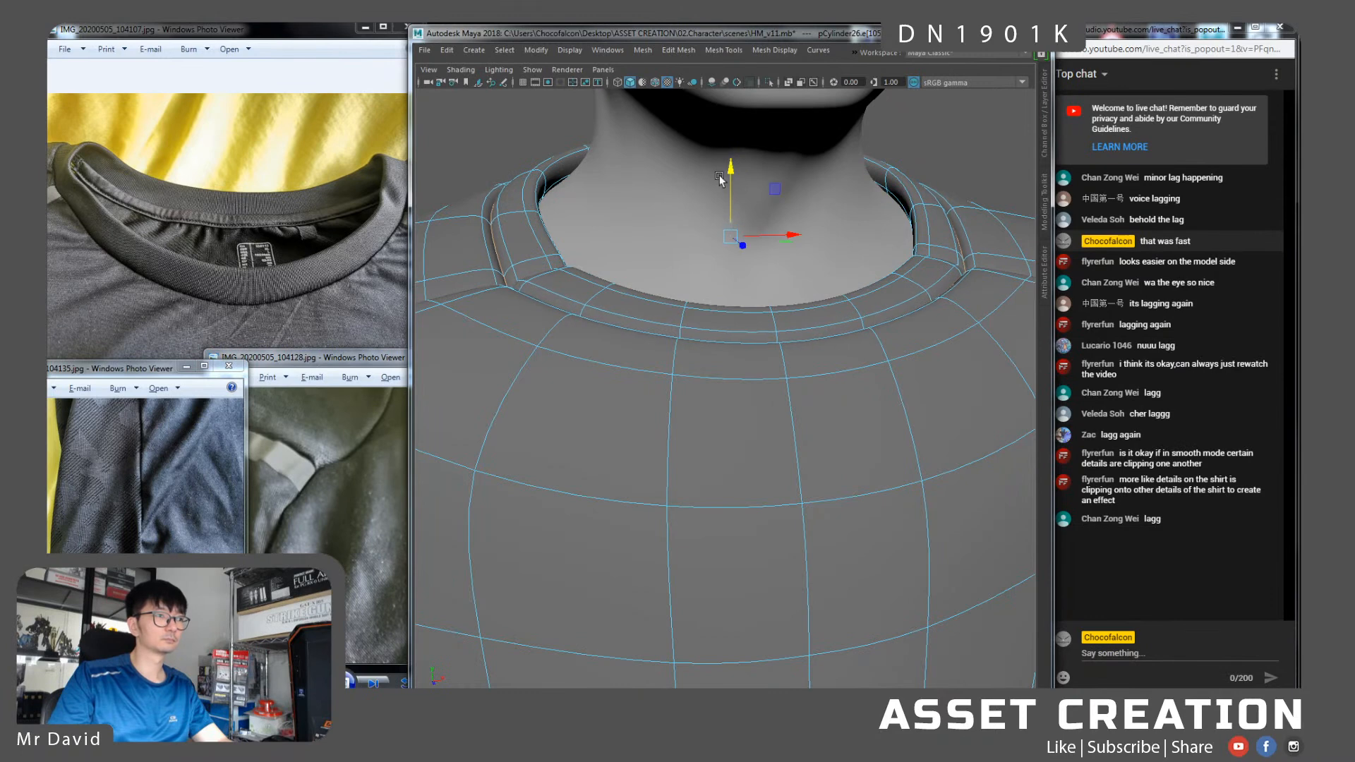
left_click_drag(518, 227, 512, 223, "alt")
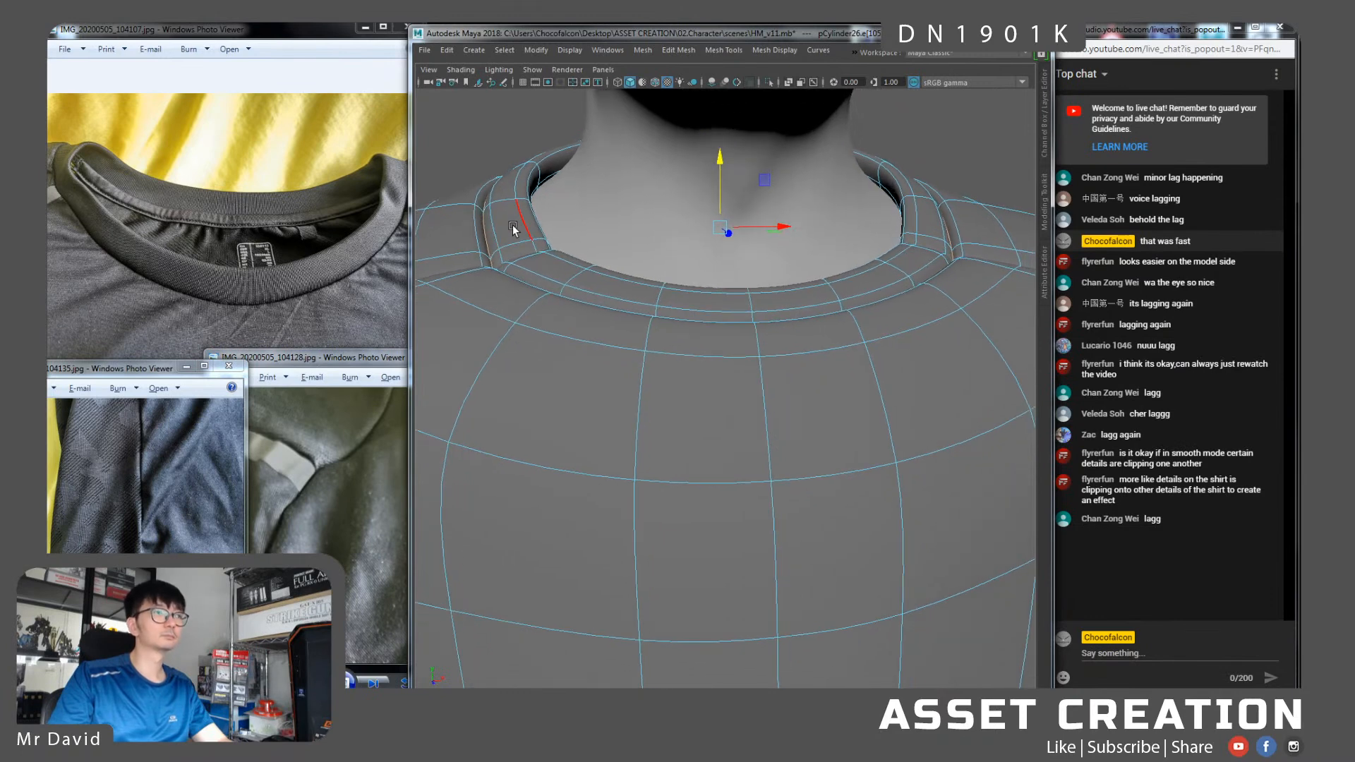
right_click_drag(512, 220, 559, 209)
left_click(909, 158)
Examine the edges crossing the collar where it meets the shoulder seam
left_click_drag(930, 260, 883, 296, "alt")
right_click_drag(883, 296, 793, 353, "alt")
left_click_drag(794, 354, 806, 353, "alt")
right_click_drag(806, 353, 810, 281, "alt")
left_click(812, 247)
left_click_drag(812, 247, 675, 374, "alt")
right_click_drag(675, 374, 669, 343, "alt")
double_click(653, 321)
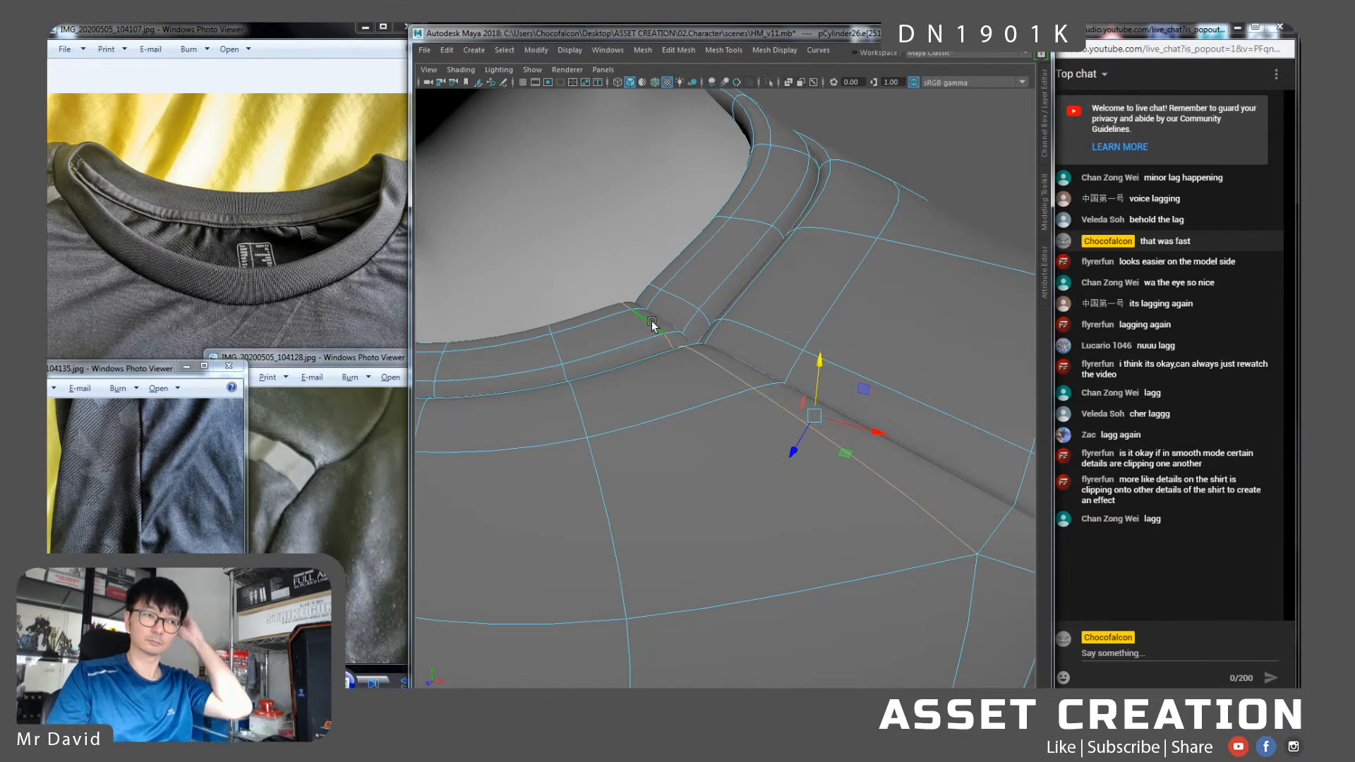
left_click_drag(666, 330, 798, 343, "alt")
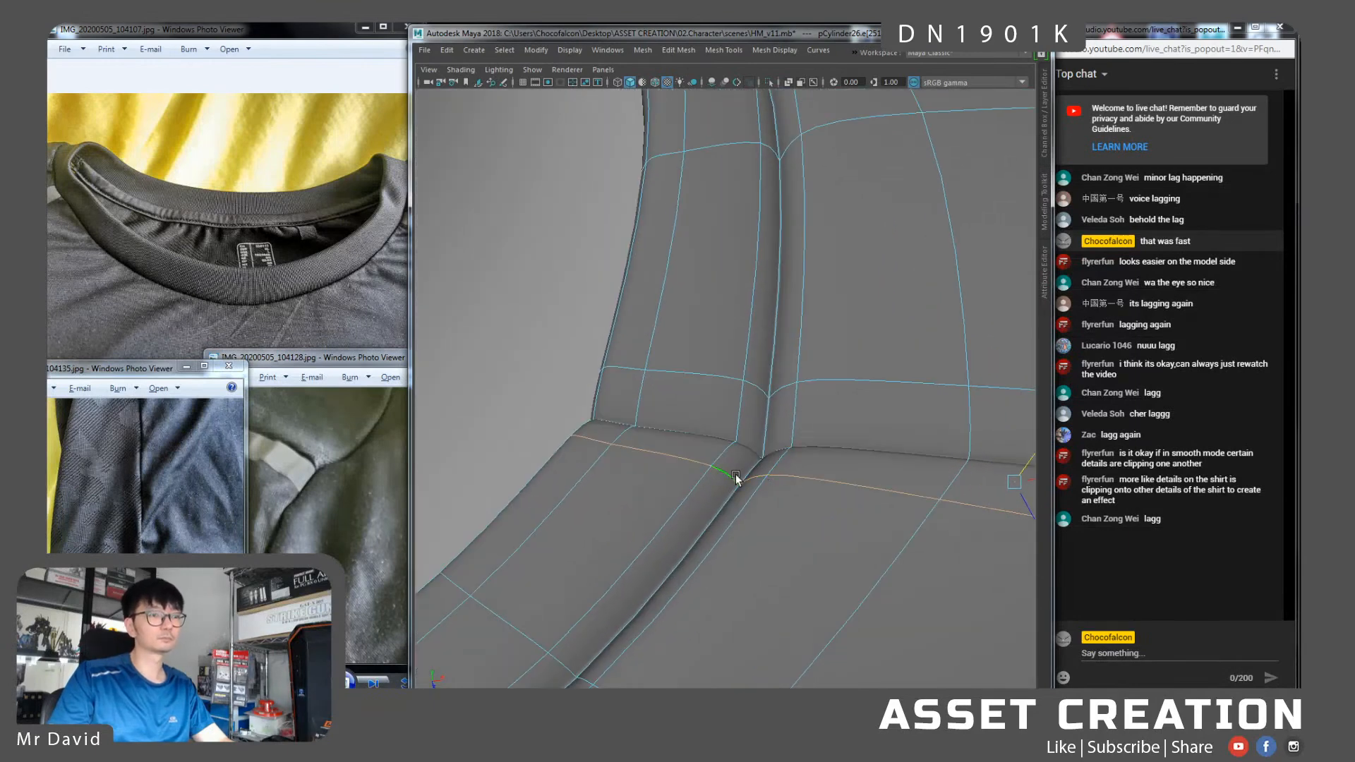
double_click(675, 457)
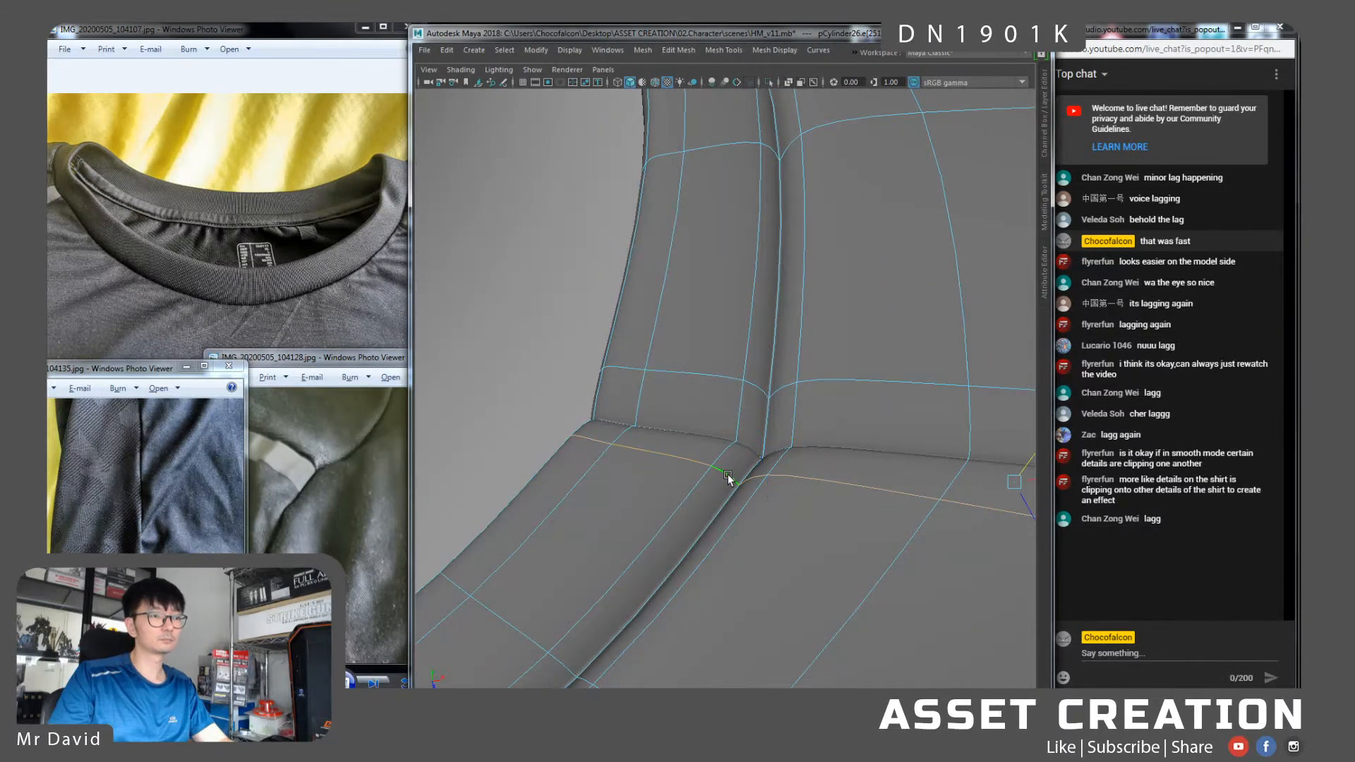
left_click(660, 455, "shift")
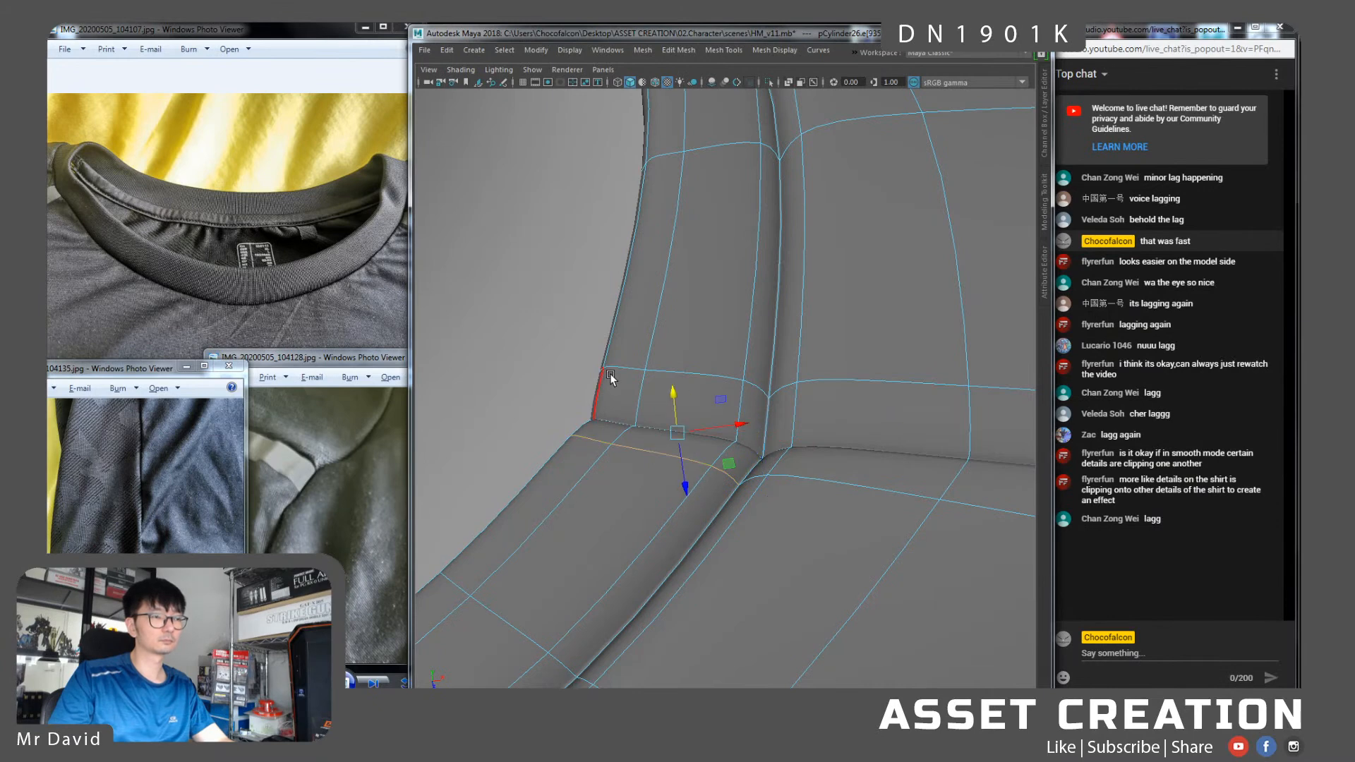
left_click_drag(612, 388, 647, 405, "alt")
Delete the loop of inner faces along the neckline opening
right_click_drag(809, 262, 810, 296)
left_click(829, 184)
double_click(824, 124, "shift")
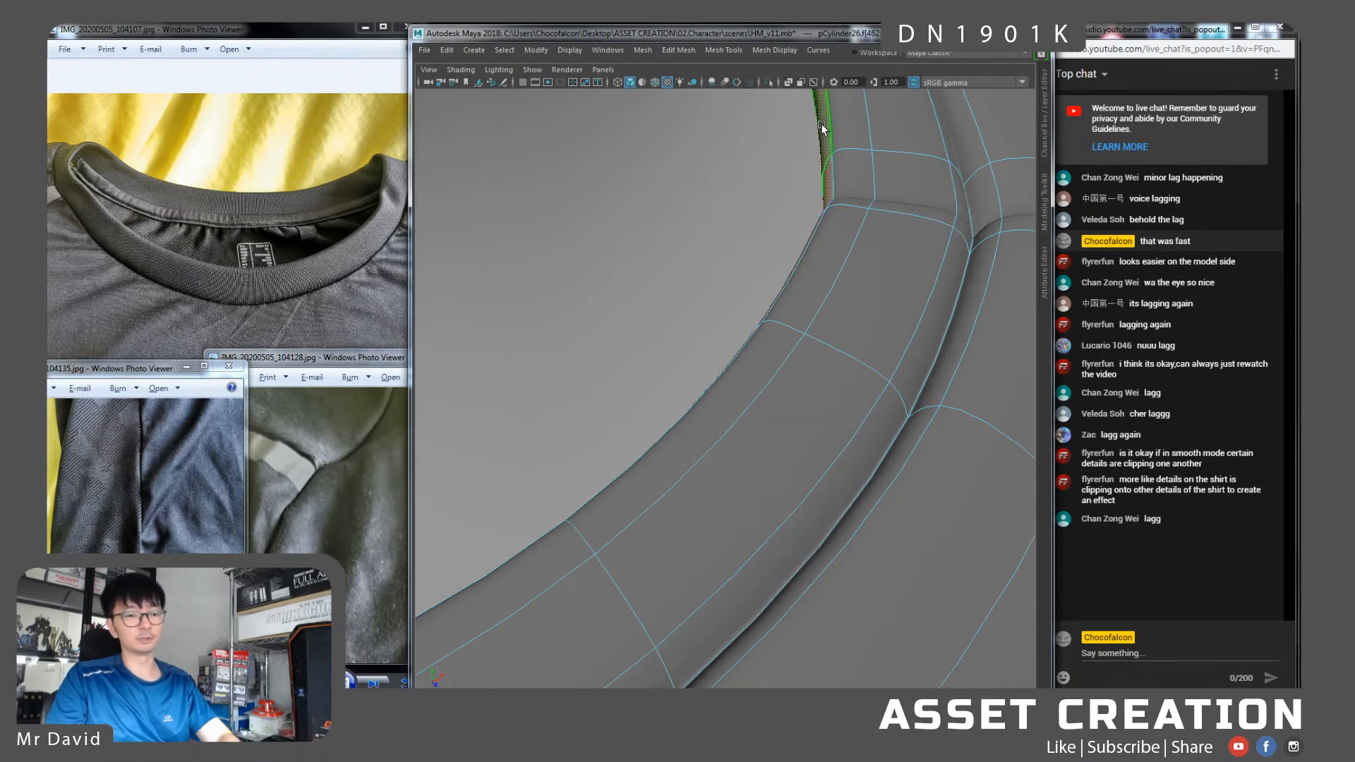
key("Delete")
left_click(823, 180)
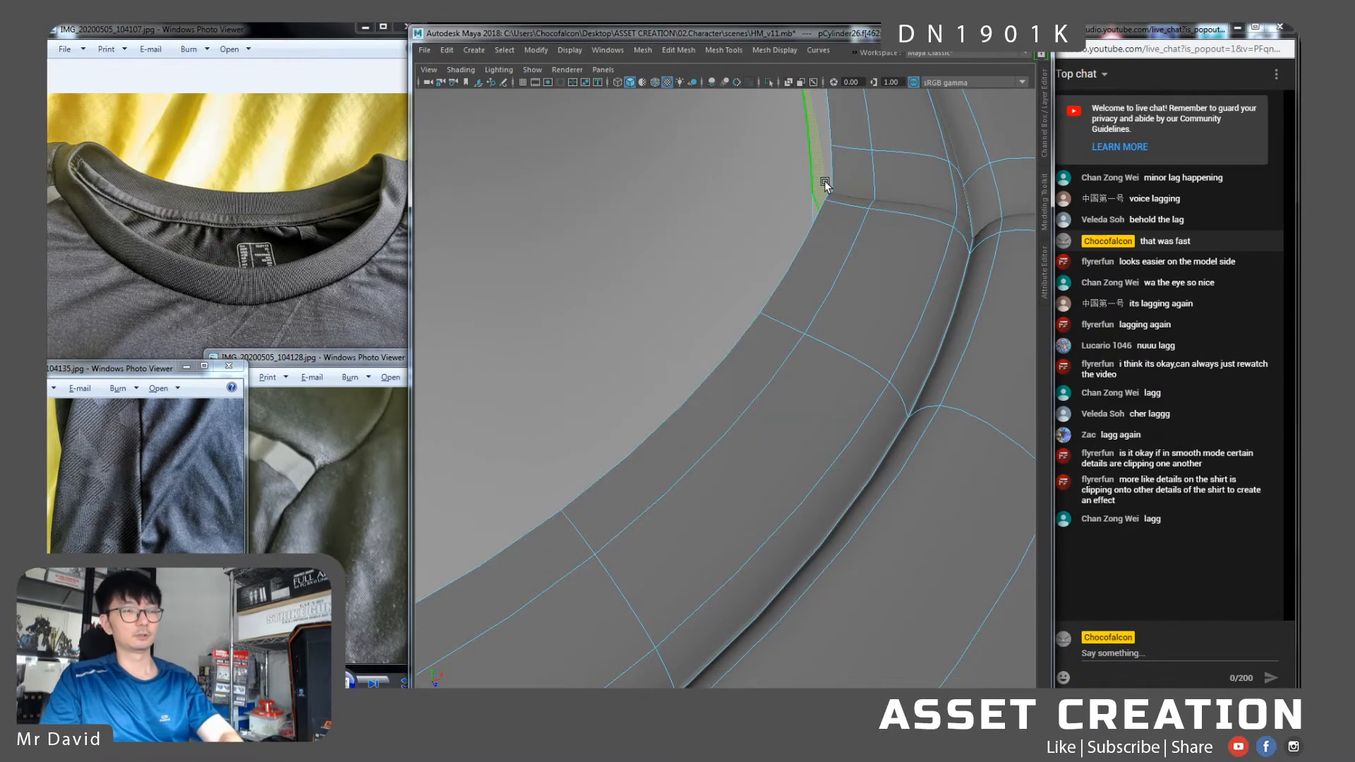
Delete the extra edges crossing the collar at the shoulder seam so that a single crossing edge remains
left_click_drag(841, 205, 835, 176, "alt")
right_click_drag(836, 176, 809, 248, "alt")
left_click_drag(809, 248, 701, 232, "alt")
right_click_drag(702, 231, 686, 304, "alt")
middle_click_drag(621, 157, 682, 291, "alt")
right_click_drag(681, 291, 683, 262)
double_click(703, 286)
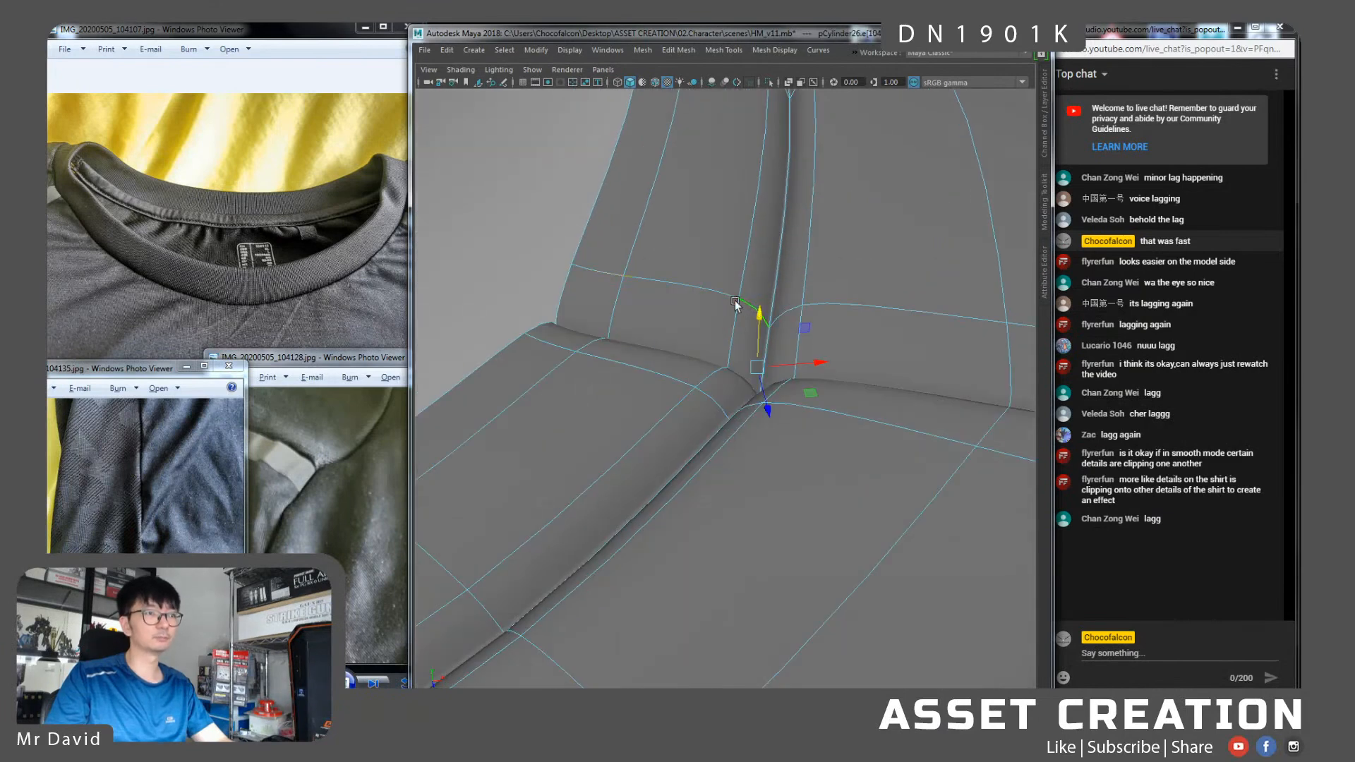
double_click(593, 269, "shift")
key("ctrl+Delete")
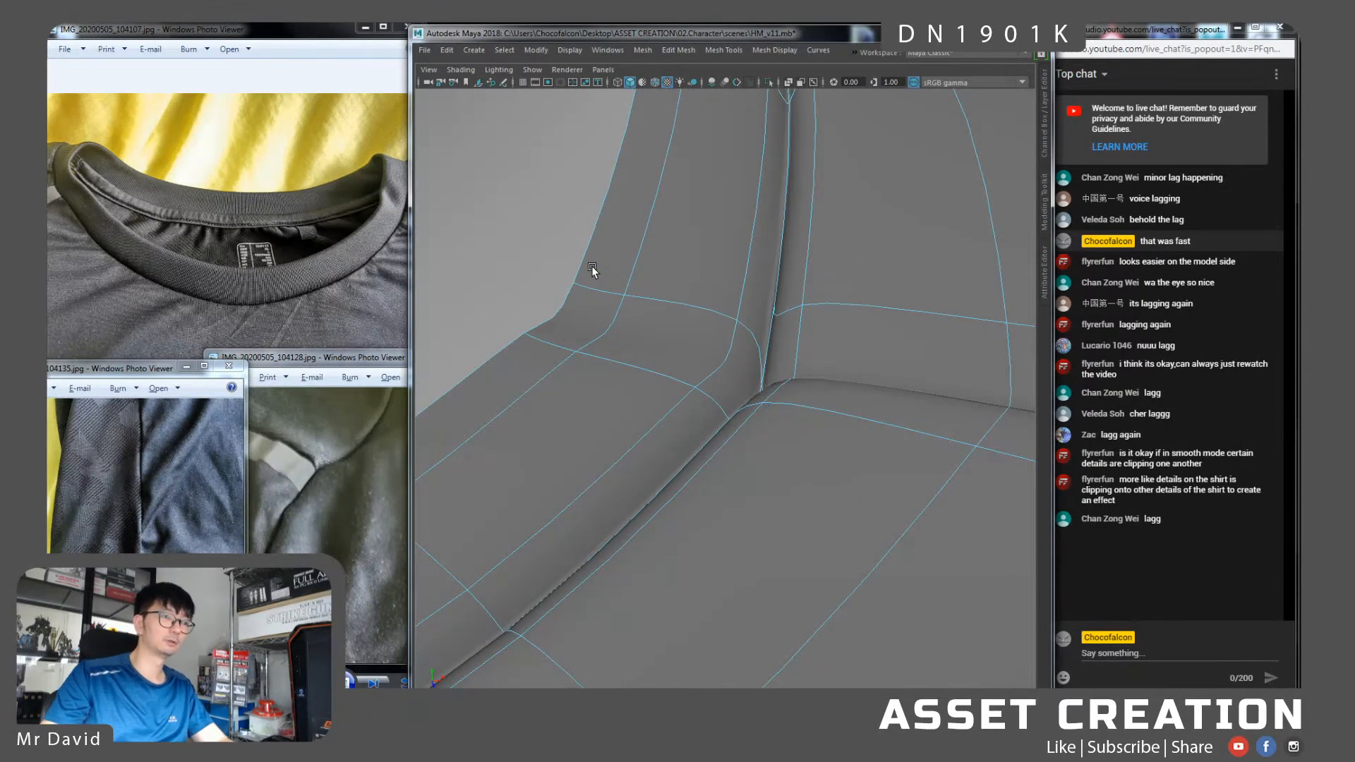
left_click(561, 345)
double_click(709, 401, "shift")
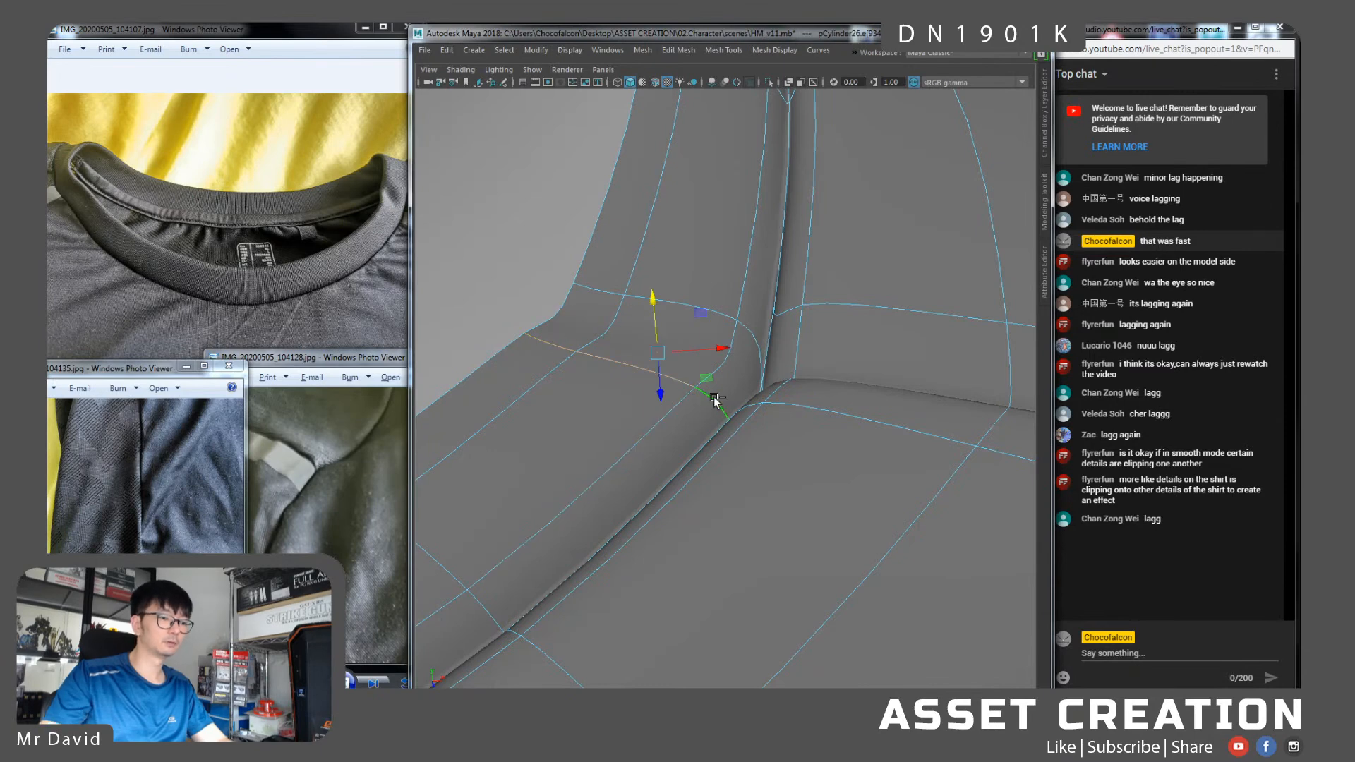
key("ctrl+Delete")
Merge the extra vertices where the edge crossing the collar meets the groove at the shoulder seam, adjusting the merged vertex
left_click_drag(702, 365, 756, 434, "alt")
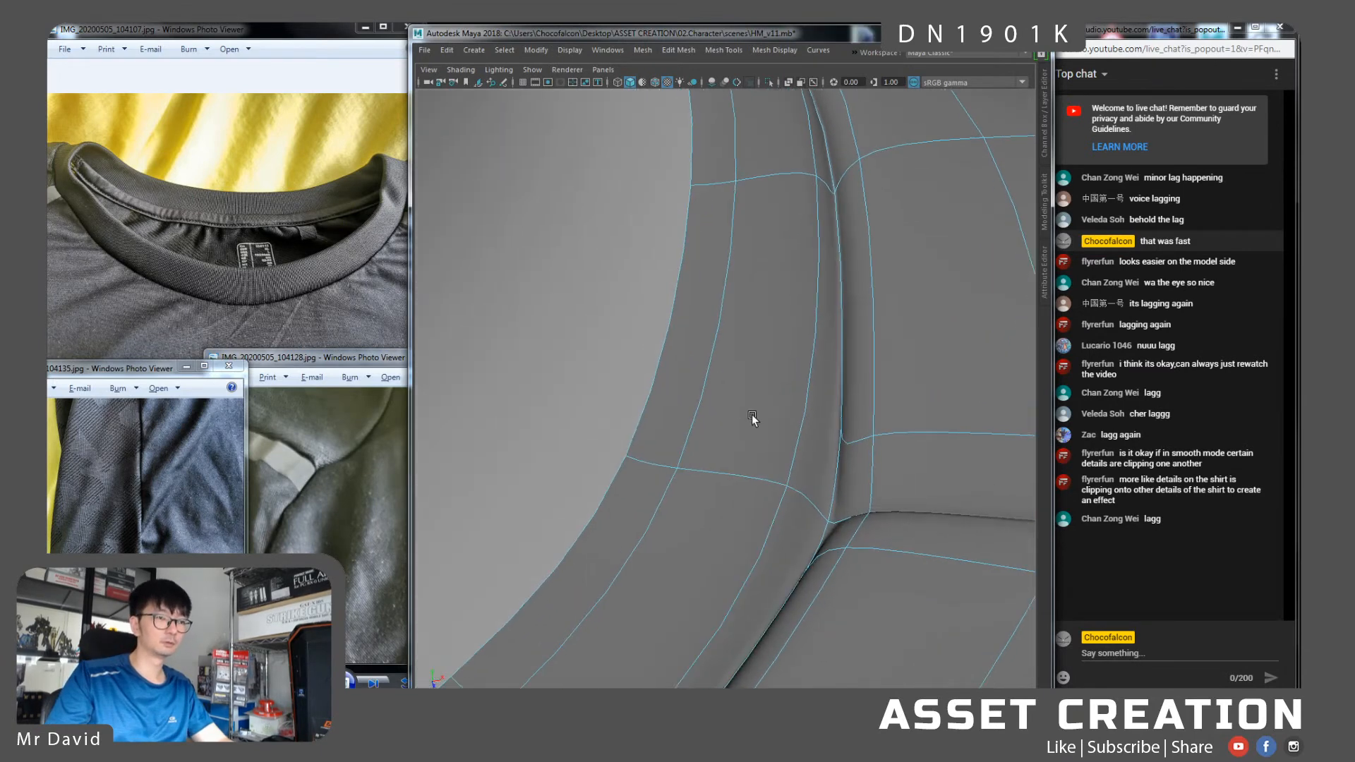
middle_click_drag(756, 434, 745, 387, "alt")
right_click_drag(812, 374, 765, 361)
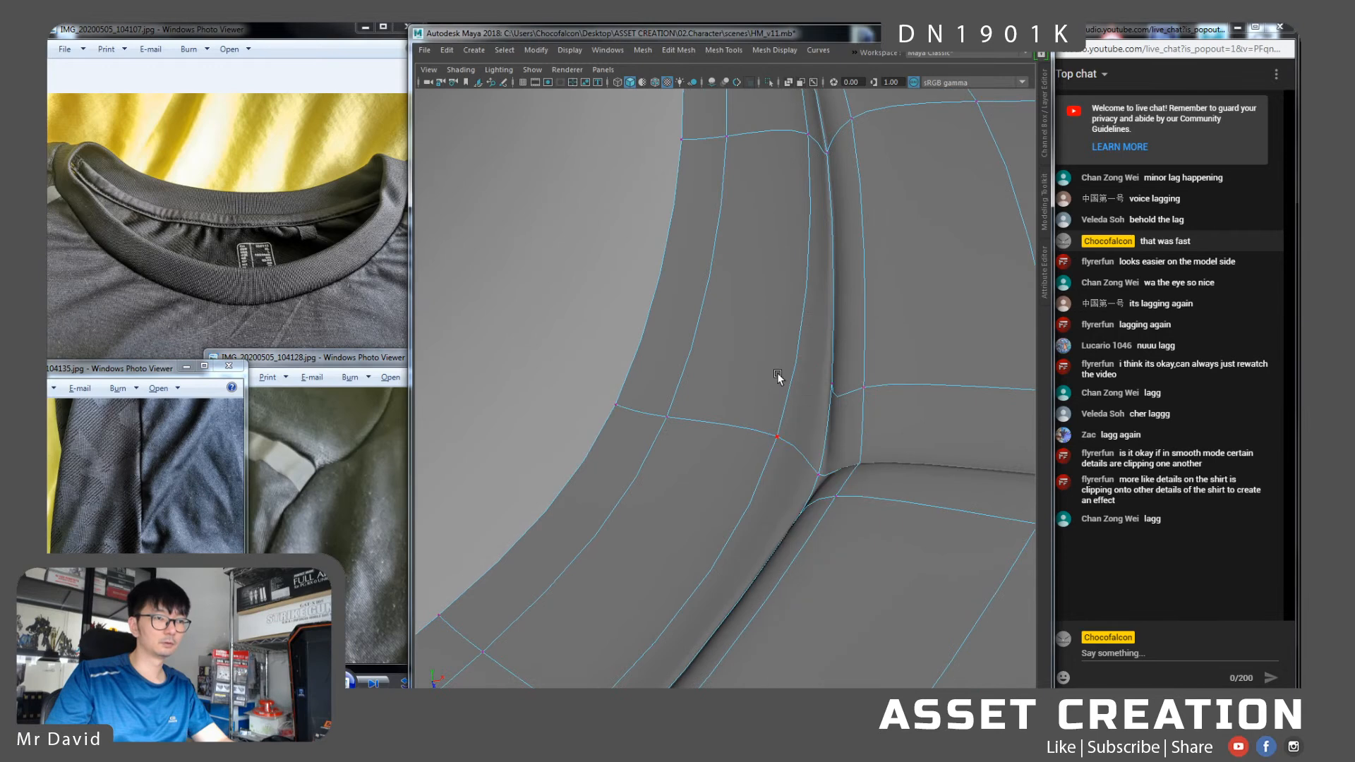
left_click(820, 474, "shift")
right_click_drag(831, 389, 824, 304, "shift")
right_click_drag(833, 384, 825, 346, "shift")
key("1")
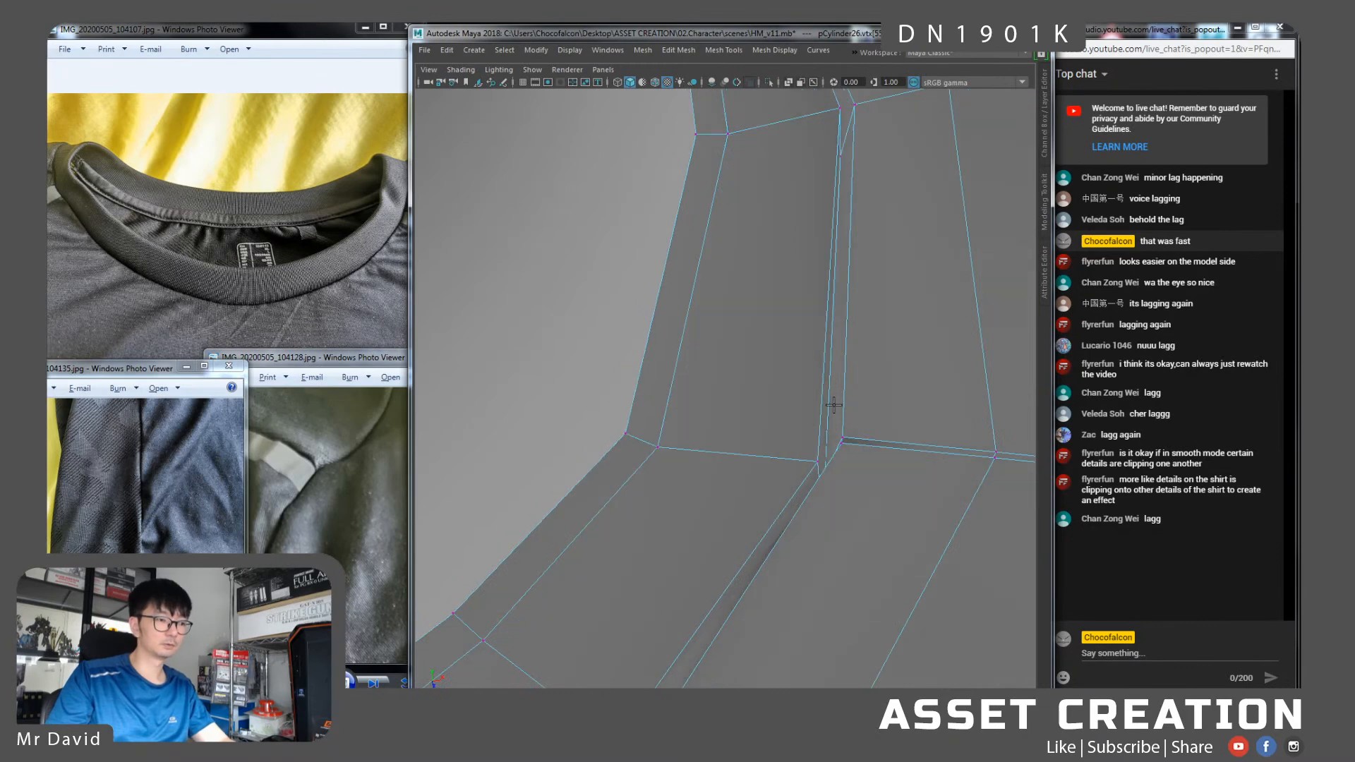
key("3")
key("w")
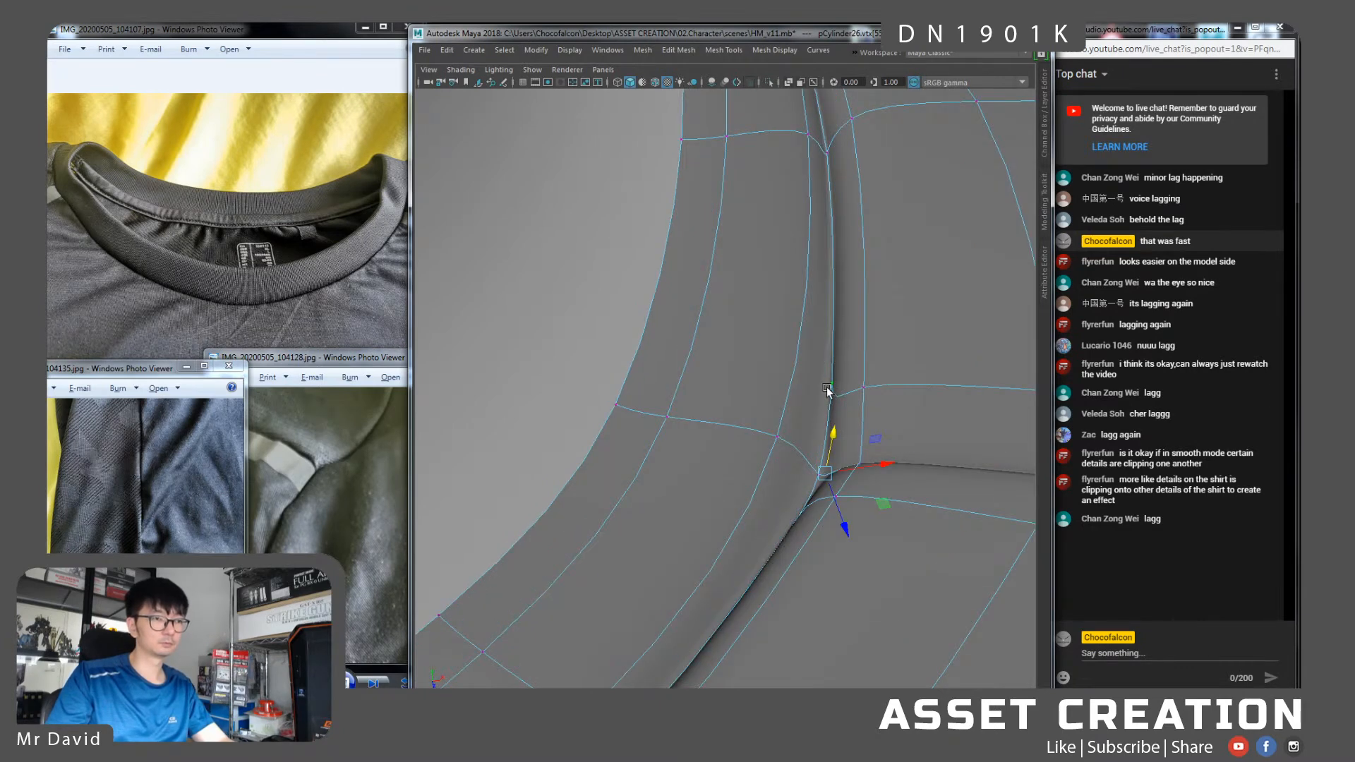
middle_click_drag(793, 486, 789, 515)
right_click_drag(830, 481, 822, 293, "shift")
right_click_drag(808, 354, 794, 333)
Merge the extra groove vertices at the collar corner on the opposite side of the shoulder seam
right_click_drag(776, 384, 604, 406, "alt")
left_click_drag(605, 407, 761, 365, "alt")
scroll(761, 366, "up", 6)
right_click_drag(720, 290, 674, 287)
left_click(713, 293)
left_click_drag(714, 299, 748, 355, "alt")
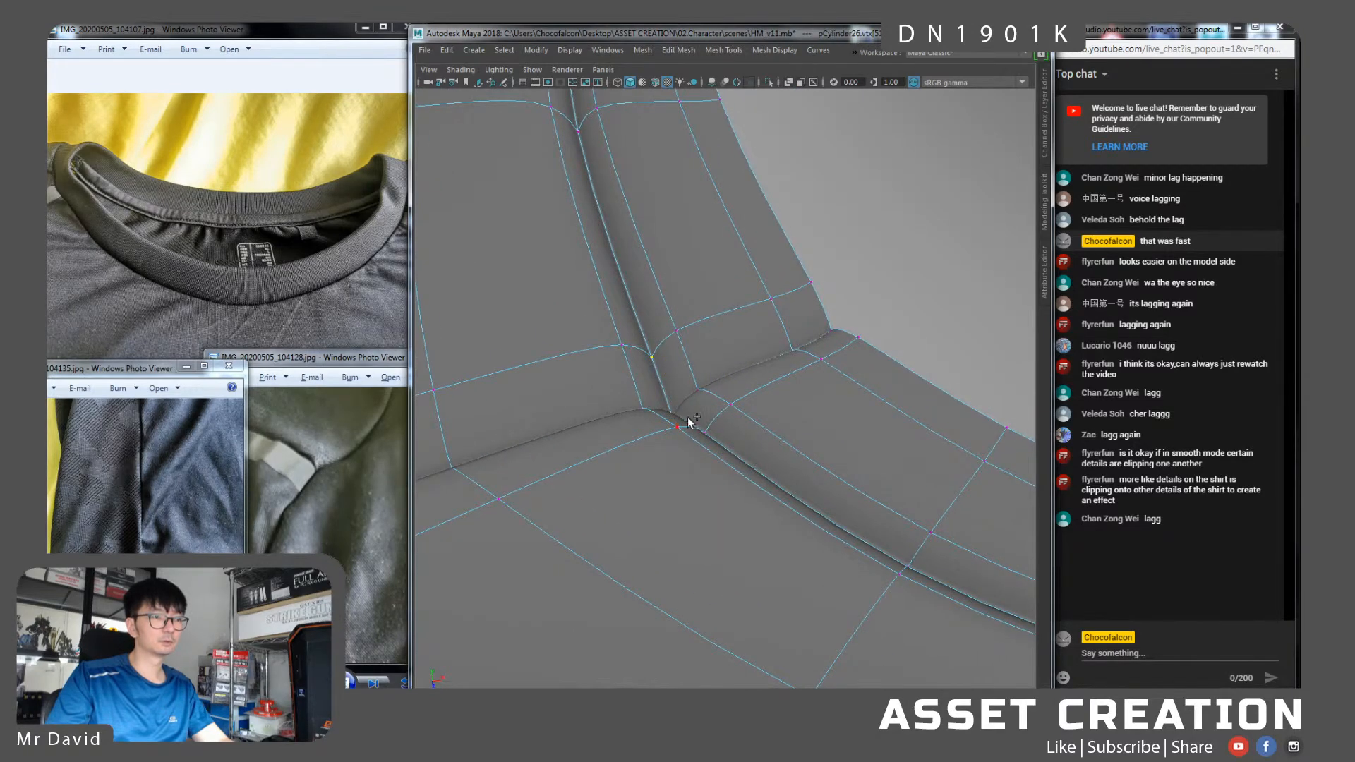
left_click_drag(673, 412, 682, 540, "alt")
left_click(702, 590, "shift")
right_click_drag(701, 583, 711, 520, "shift")
Delete the leftover edge crossing the collar at that corner
right_click_drag(708, 354, 715, 322)
left_click(751, 501)
key("ctrl+Delete")
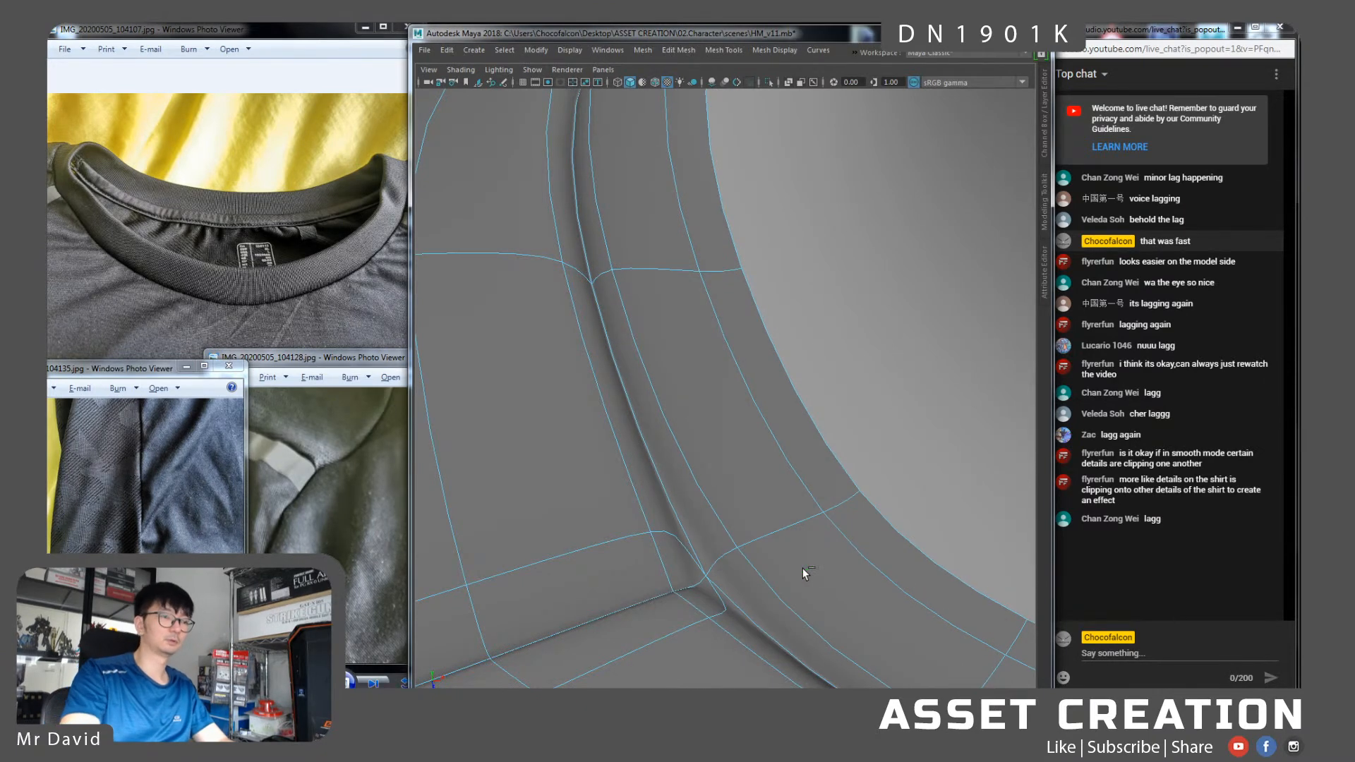
Extrude the edge loop around the neckline opening and lower it slightly inside the collar
scroll(803, 568, "down", 10)
left_click_drag(904, 502, 813, 472, "alt")
right_click_drag(816, 353, 863, 333)
left_click(924, 273)
left_click_drag(869, 400, 816, 357, "alt")
scroll(776, 367, "up", 6)
left_click(781, 316)
double_click(784, 308)
left_click_drag(784, 308, 750, 316, "alt")
key("r")
left_click(729, 235, "shift")
key("w")
left_click_drag(728, 176, 726, 185)
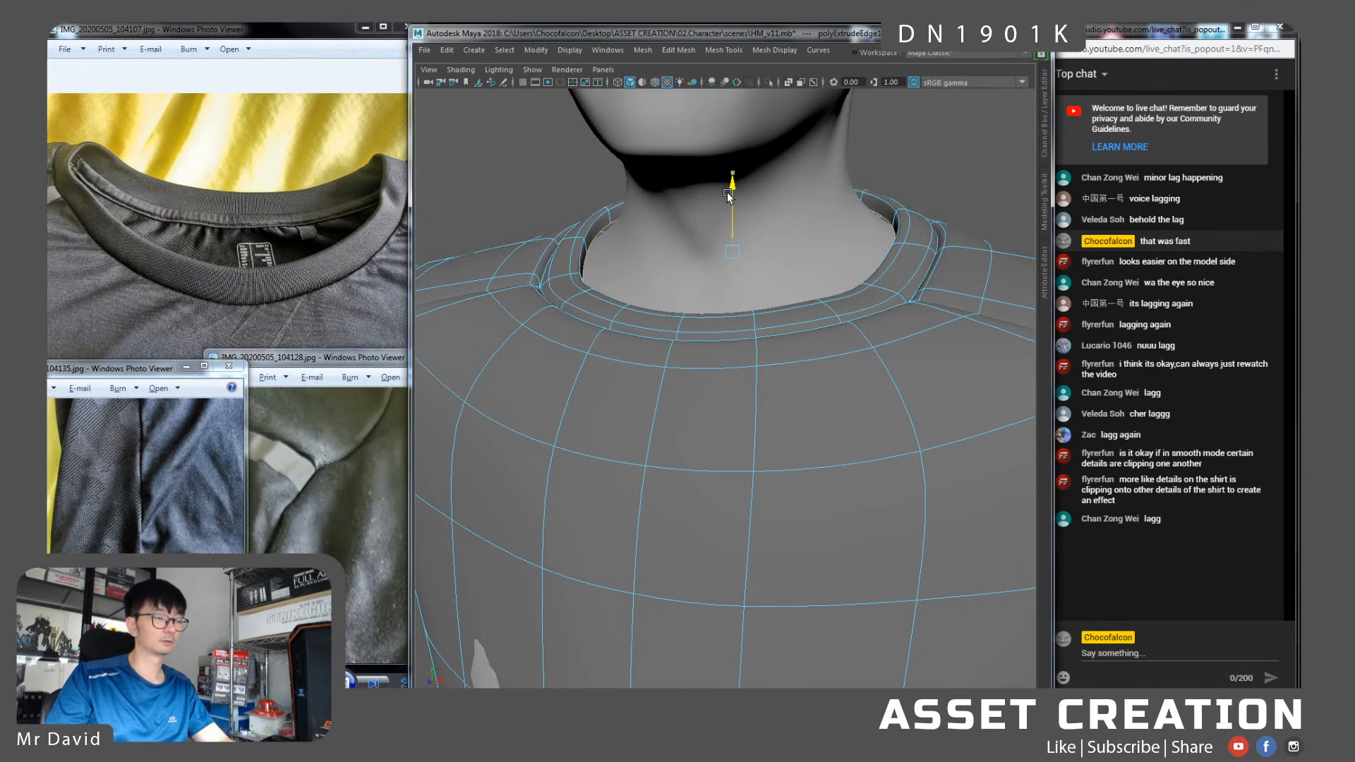
Extrude the neckline edge loop a second time and scale it vertically, finishing in object mode
left_click_drag(737, 259, 750, 260, "shift")
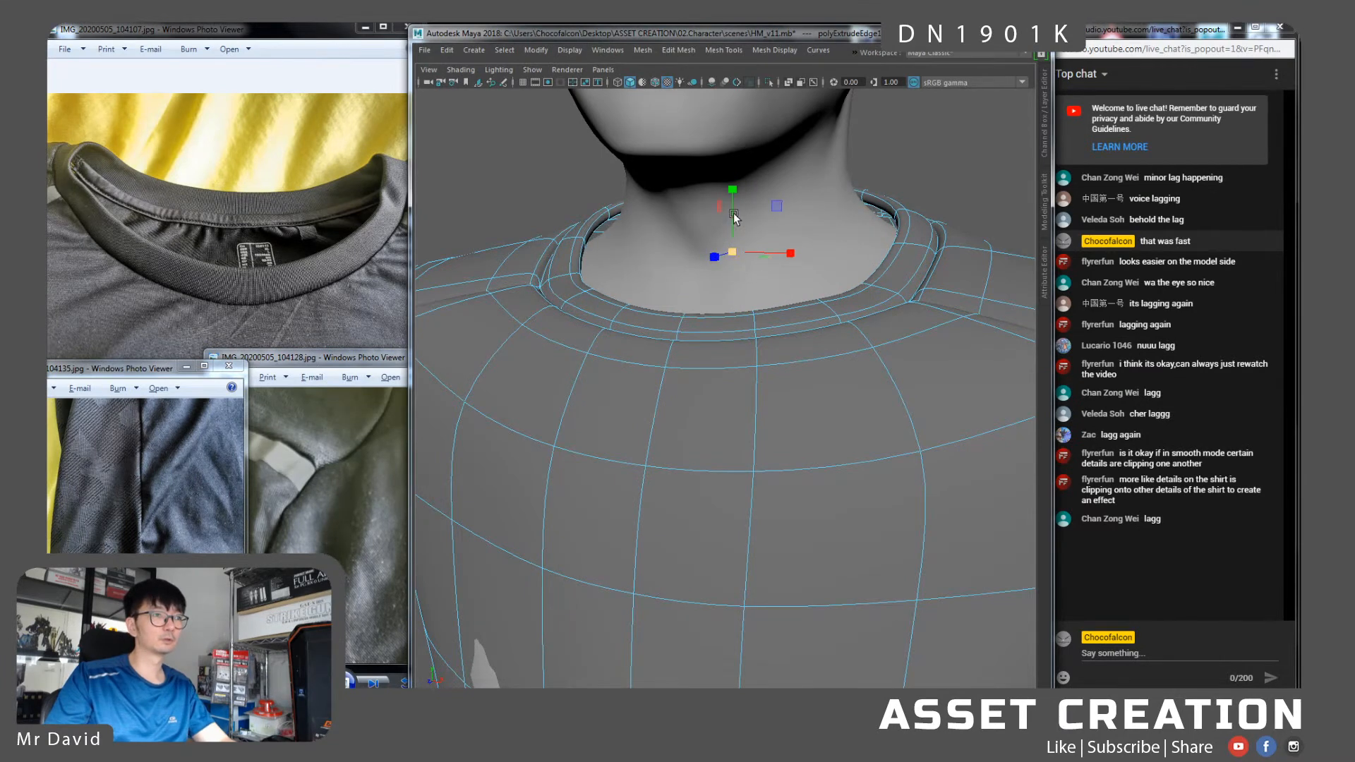
left_click_drag(732, 193, 735, 256)
right_click_drag(943, 238, 926, 207)
left_click_drag(929, 197, 905, 209, "alt")
left_click(909, 228)
key("f")
middle_click_drag(861, 395, 847, 218, "alt")
left_click(722, 281)
left_click_drag(721, 281, 734, 252, "alt")
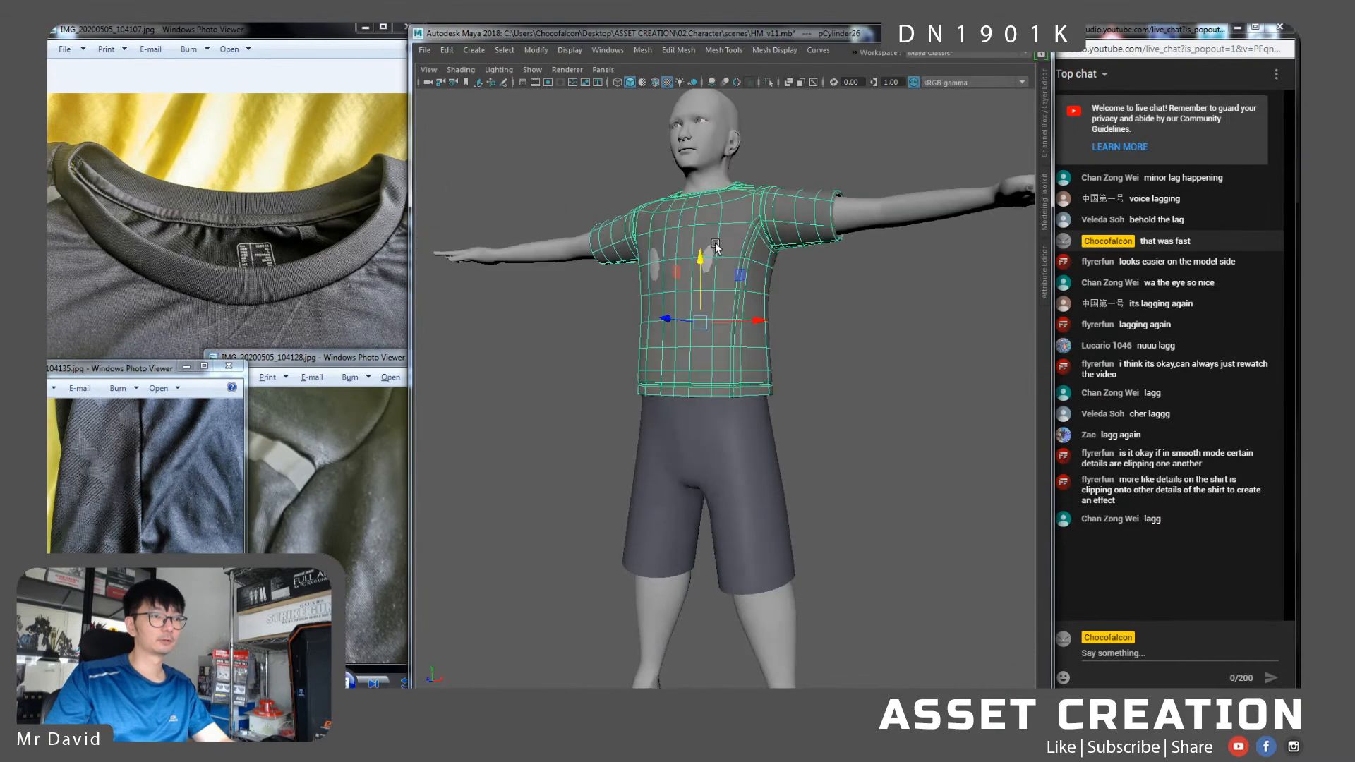
right_click_drag(564, 275, 600, 279, "alt")
left_click_drag(599, 279, 616, 281, "alt")
key("ctrl+space")
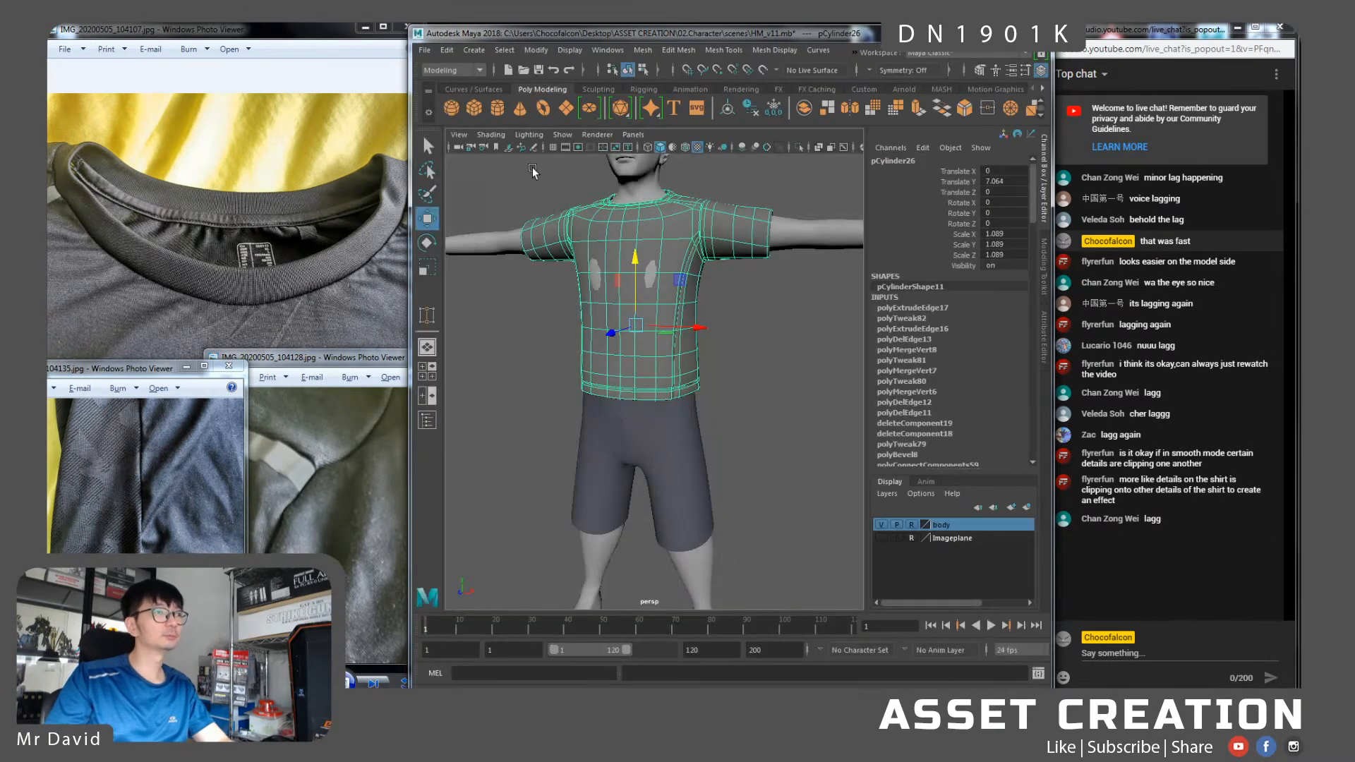
left_click(598, 90)
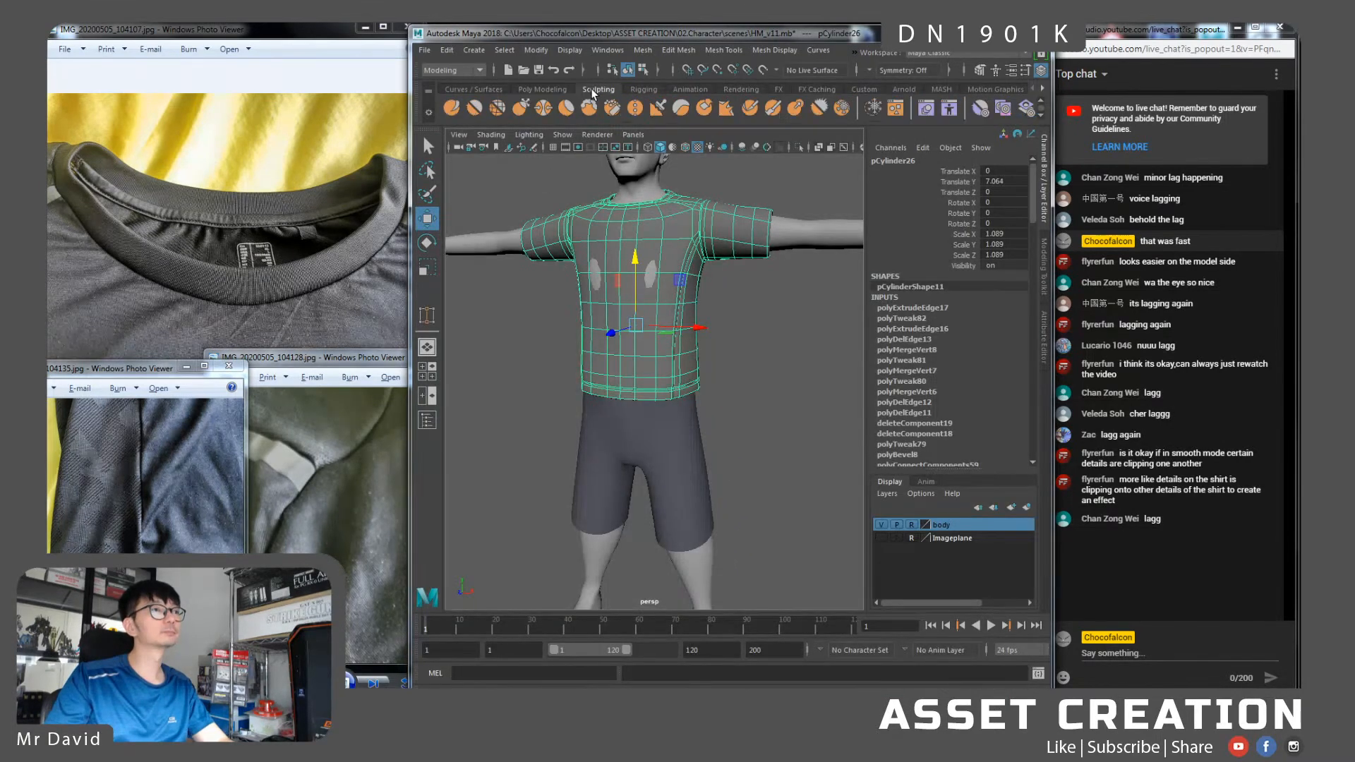
left_click(494, 108)
key("ctrl+space")
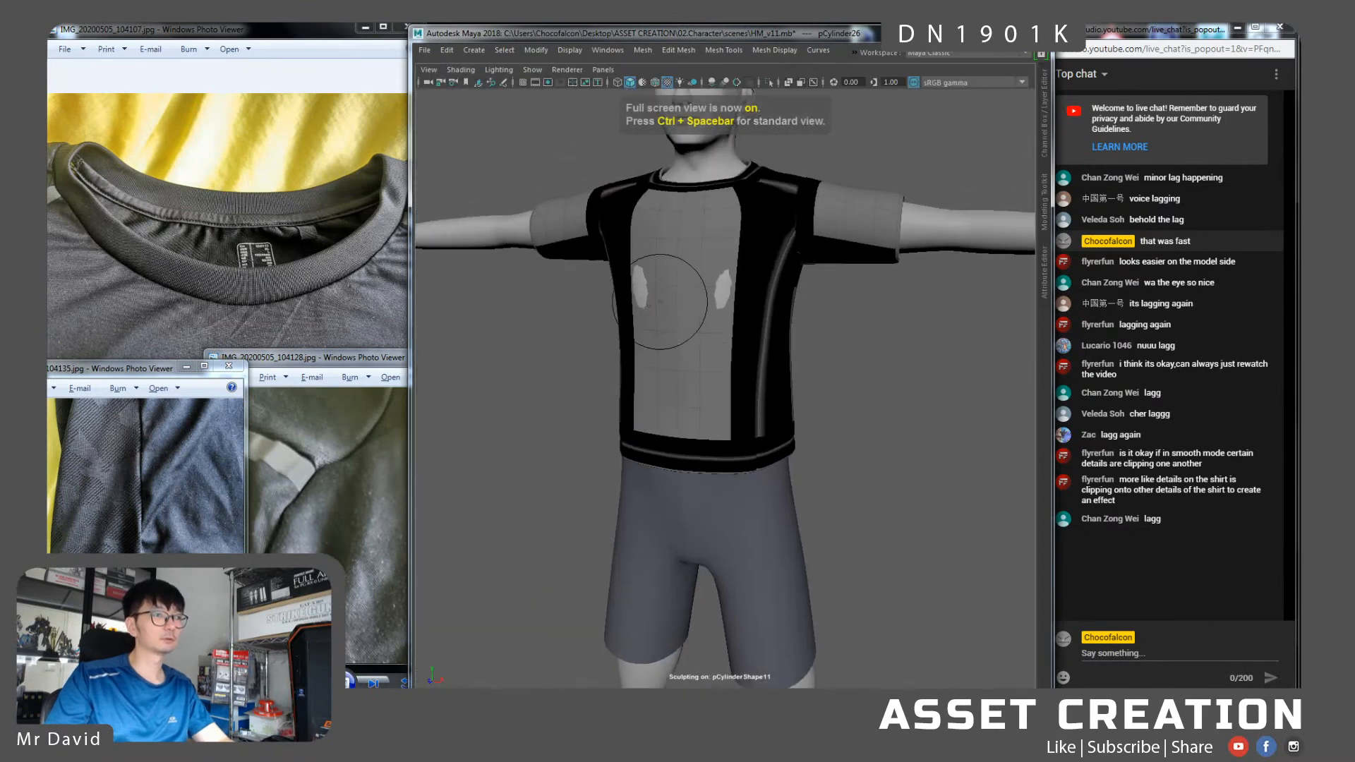
scroll(647, 306, "up", 2)
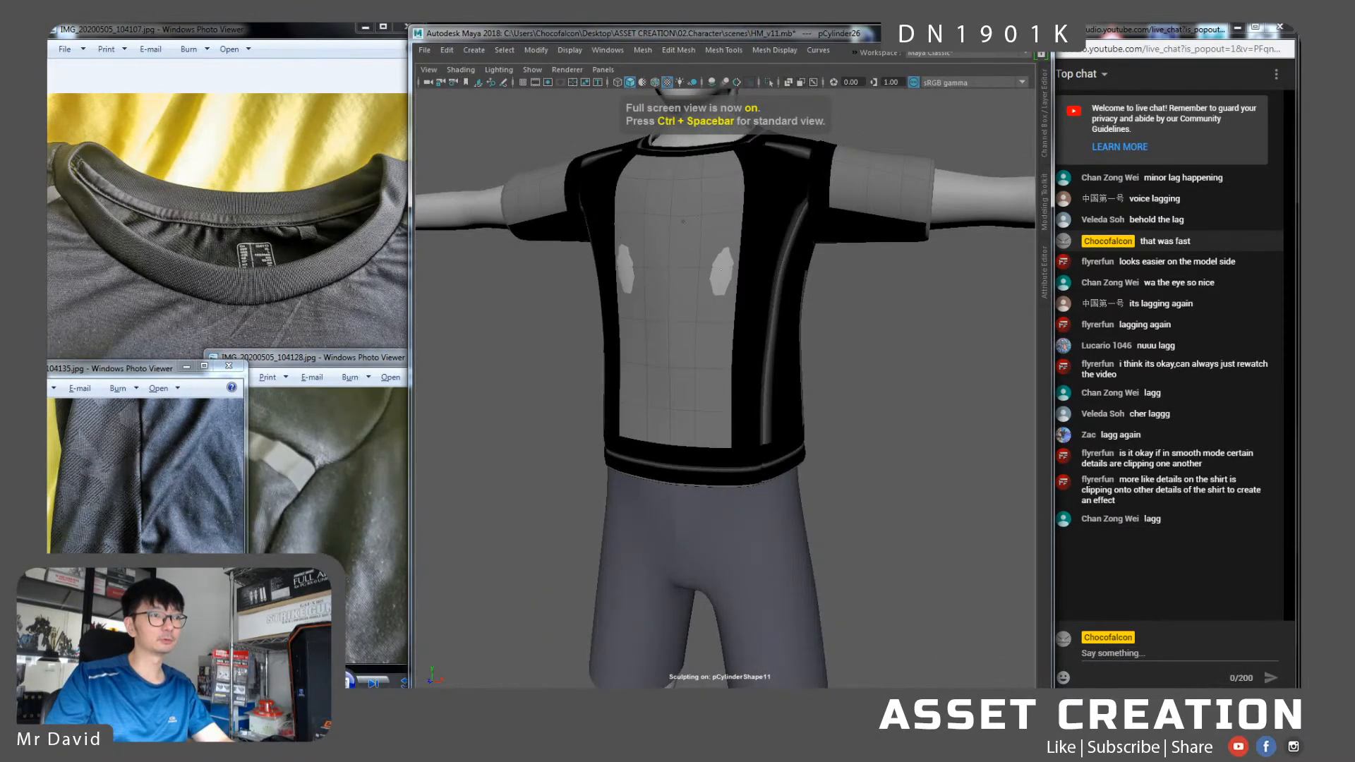
left_click_drag(720, 224, 734, 282, "alt")
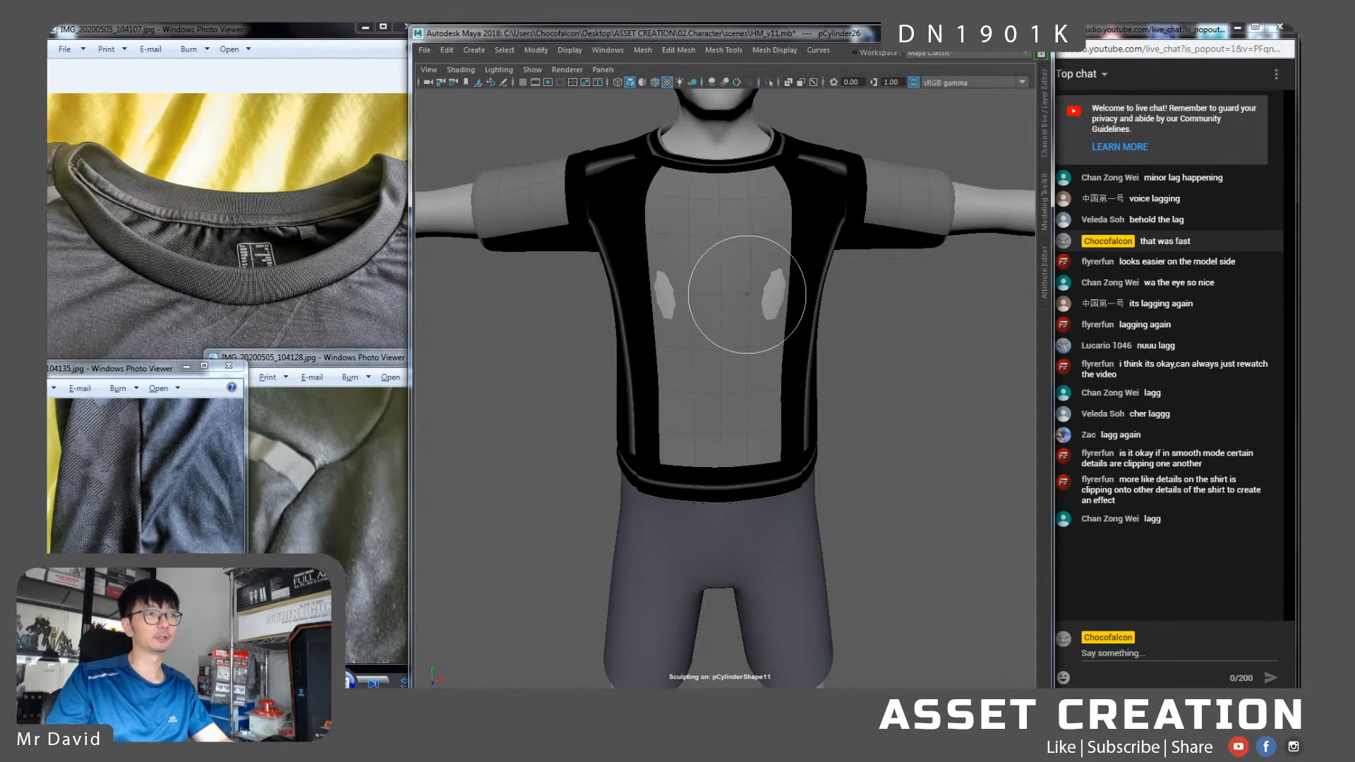
left_click_drag(803, 312, 751, 269, "alt")
key("w")
Pull the shirt's chest forward with soft selection where the body pokes through
right_click_drag(754, 257, 681, 256)
left_click(648, 255)
left_click_drag(757, 264, 782, 251, "alt")
key("b")
right_click_drag(782, 252, 826, 239)
left_click_drag(860, 349, 798, 355, "alt")
left_click(795, 352)
scroll(794, 348, "up", 1)
middle_click_drag(794, 348, 788, 357, "alt")
Adjust the vertices along the middle of the shirt's front with soft selection so the cloth clears the body
right_click_drag(796, 345, 757, 346)
left_click(796, 338)
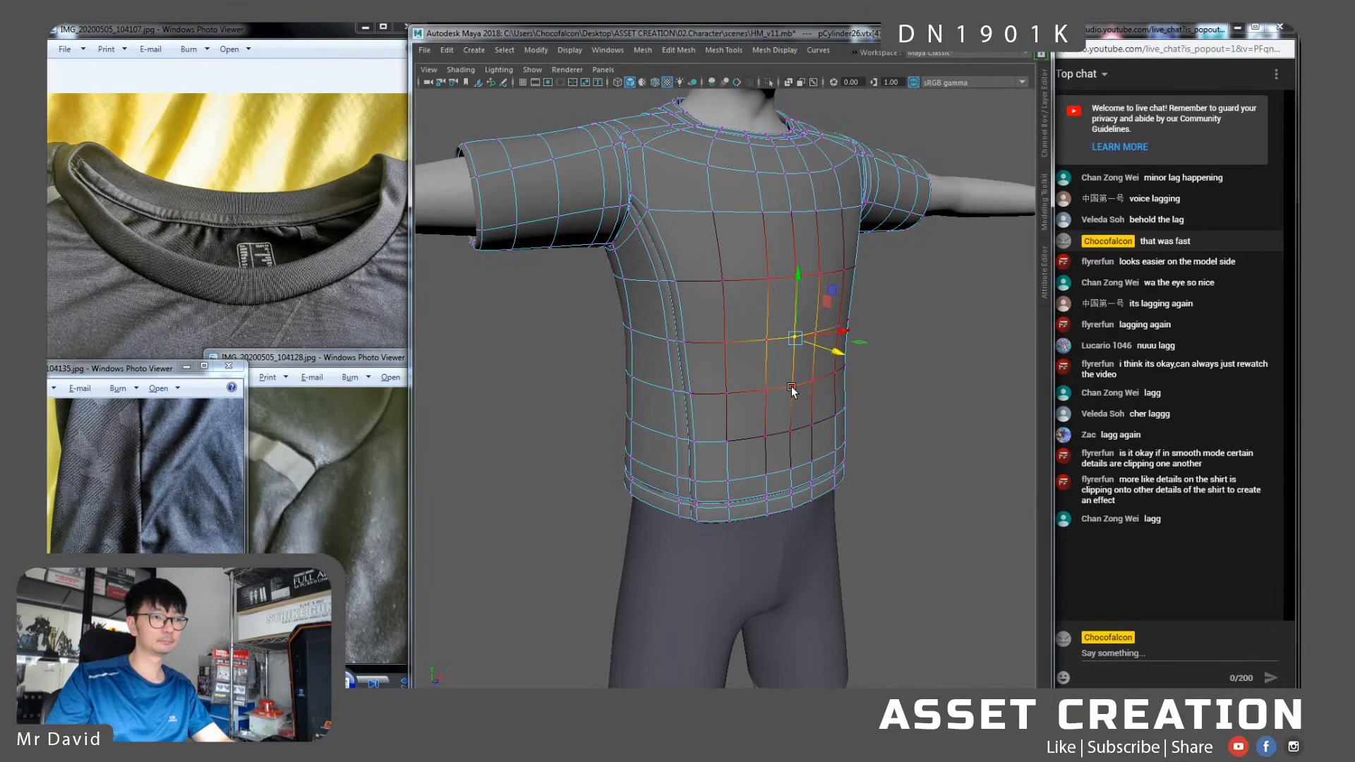
left_click(792, 387, "shift")
left_click_drag(792, 387, 858, 377, "alt")
right_click_drag(813, 317, 896, 295)
left_click(887, 358)
left_click_drag(886, 362, 782, 366, "alt")
scroll(794, 365, "down", 5)
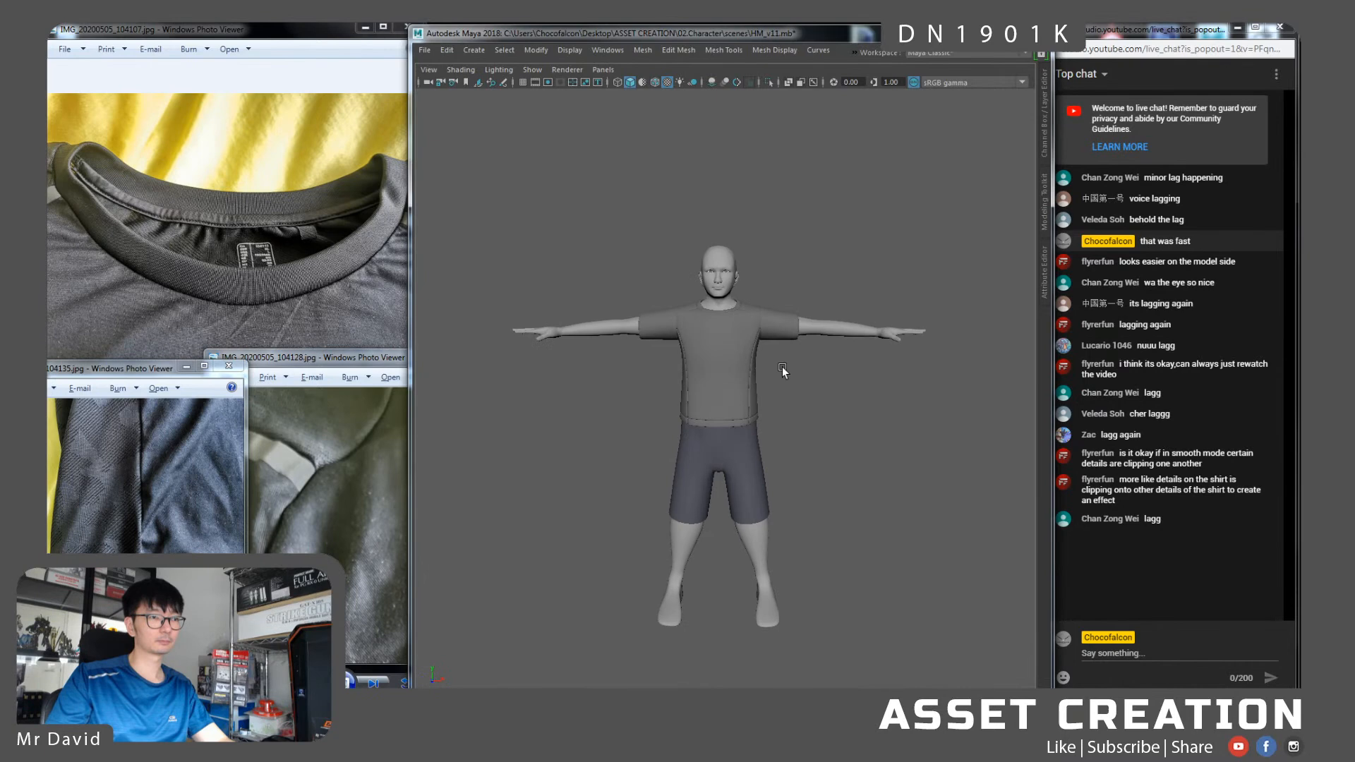
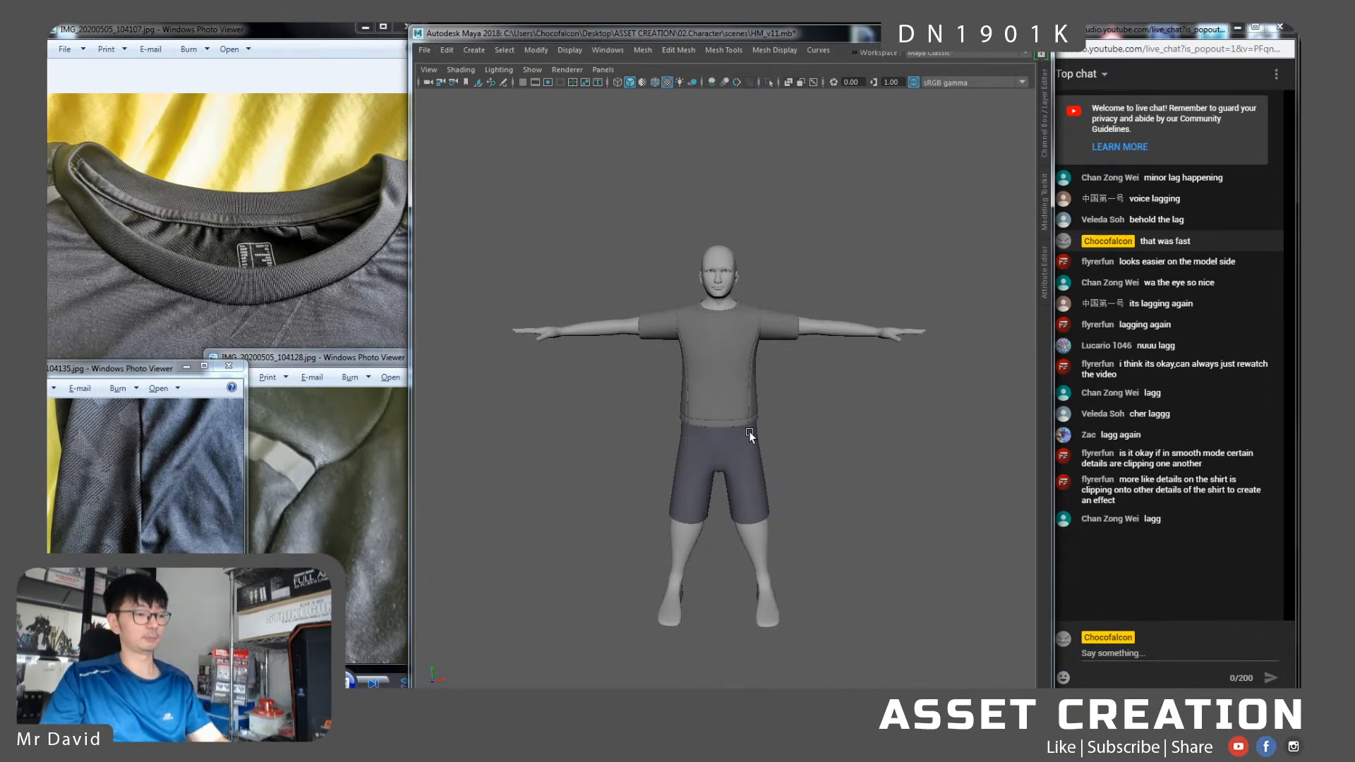
Make the body layer selectable, select the body mesh and save the scene
key("ctrl+space")
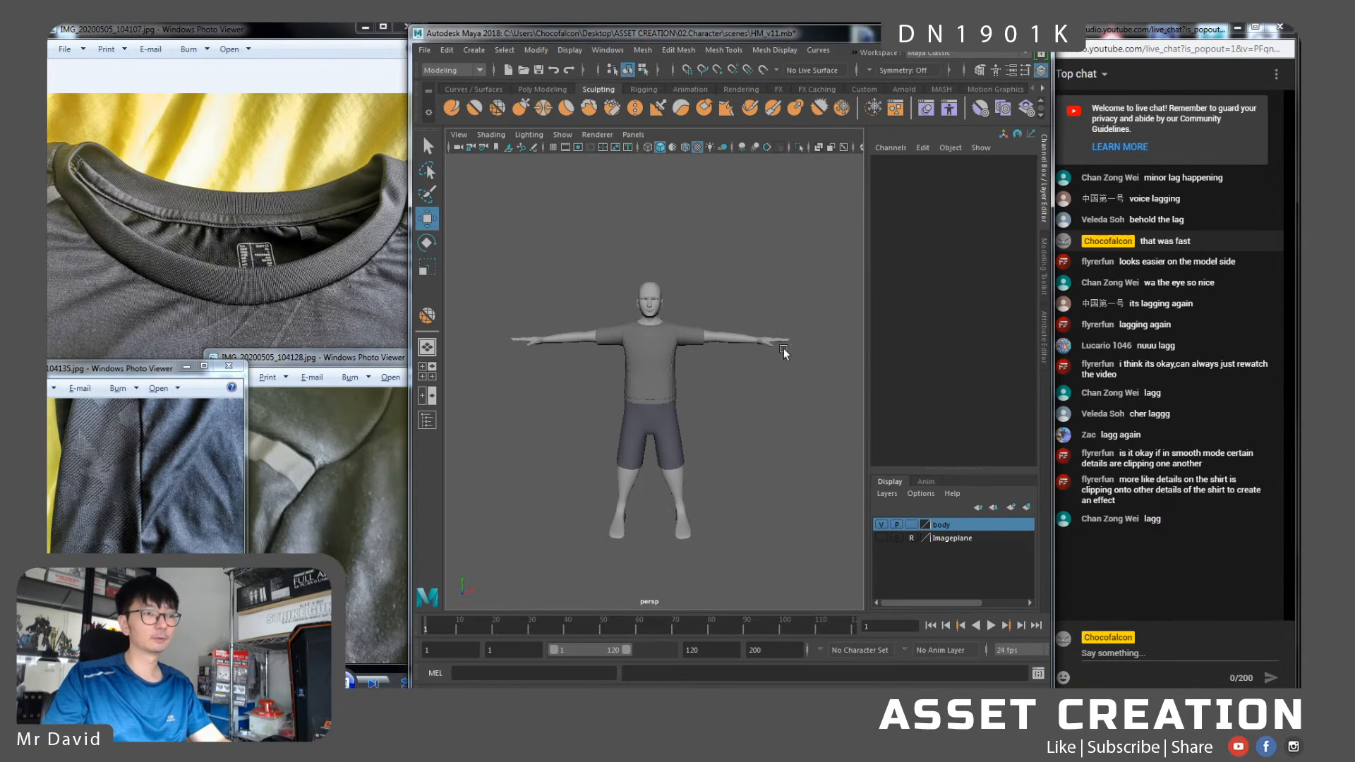
left_click(734, 342)
key("ctrl+space")
key("f")
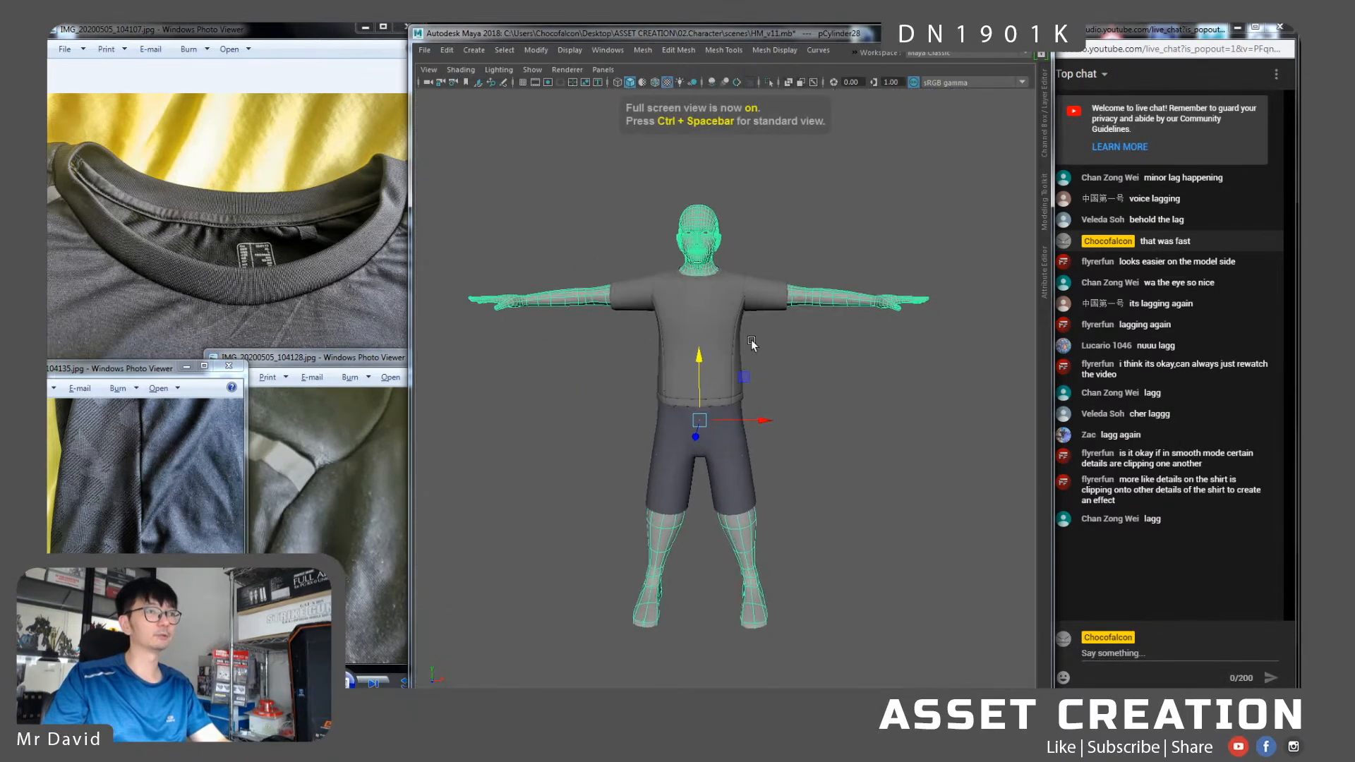
key("ctrl+s")
Show the figure in X-ray shading in the front view
right_click_drag(781, 307, 822, 346, "alt")
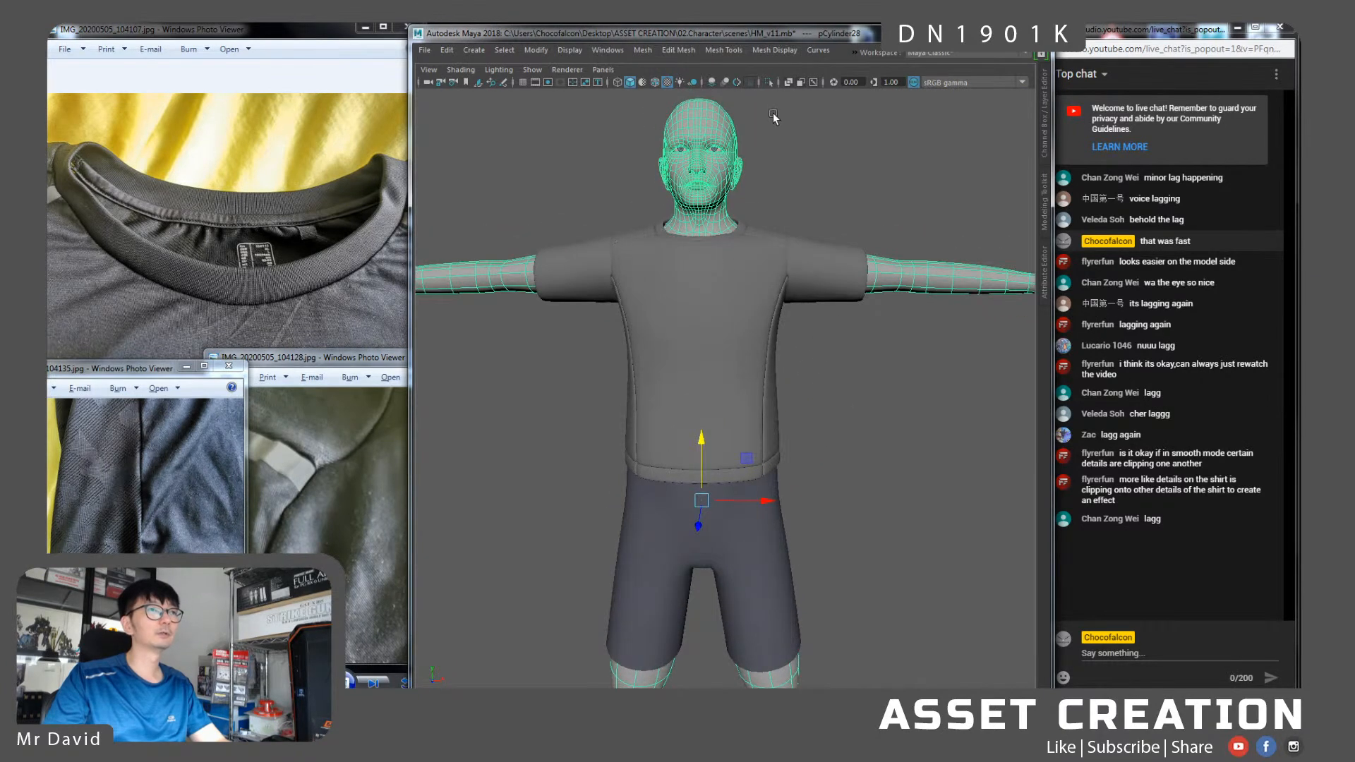
left_click(788, 83)
key("space")
left_click_drag(761, 315, 766, 350)
middle_click_drag(744, 331, 760, 395, "alt")
right_click_drag(744, 353, 744, 394)
left_click_drag(774, 508, 957, 458)
key("ctrl+z")
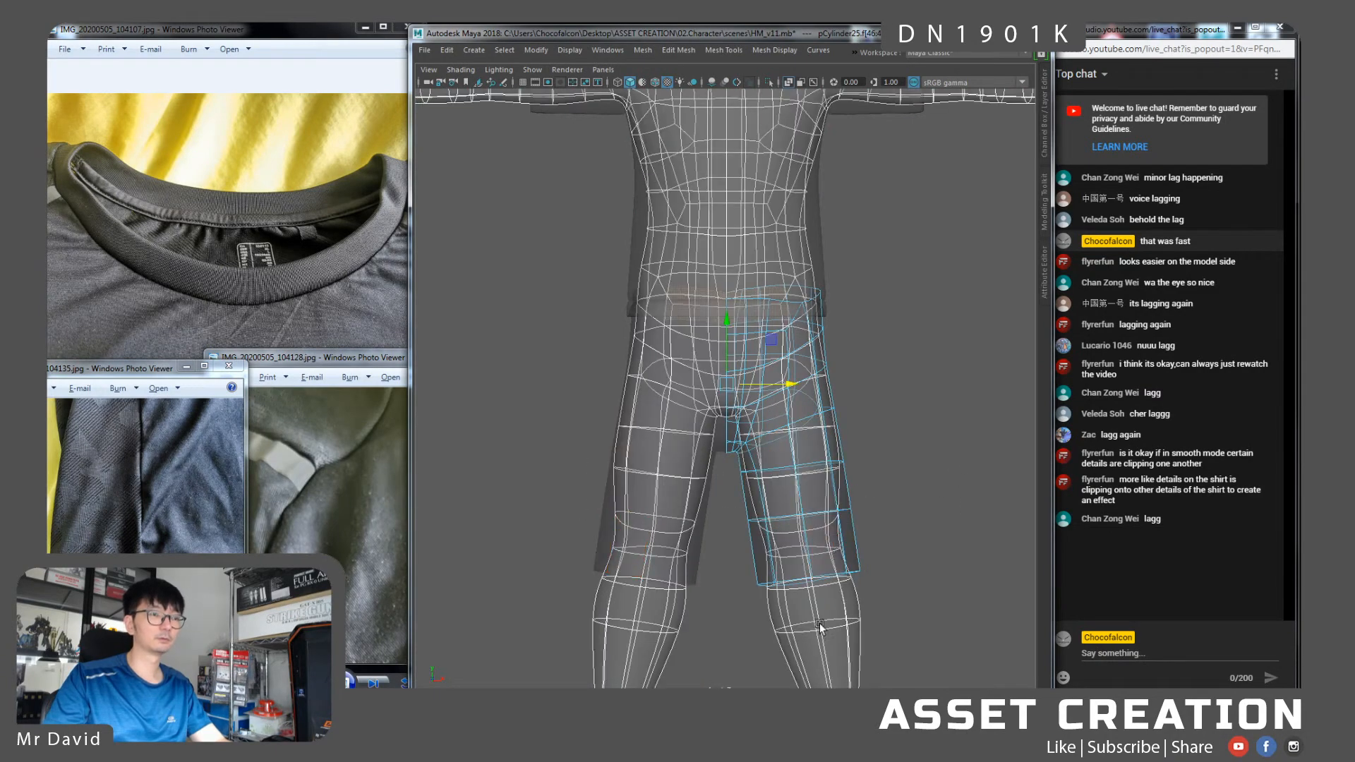
Select the body faces covered by the shorts and shirt, across the hips, torso, shoulders and upper arms
left_click(819, 625)
right_click_drag(826, 353, 835, 451)
right_click_drag(826, 392, 825, 392)
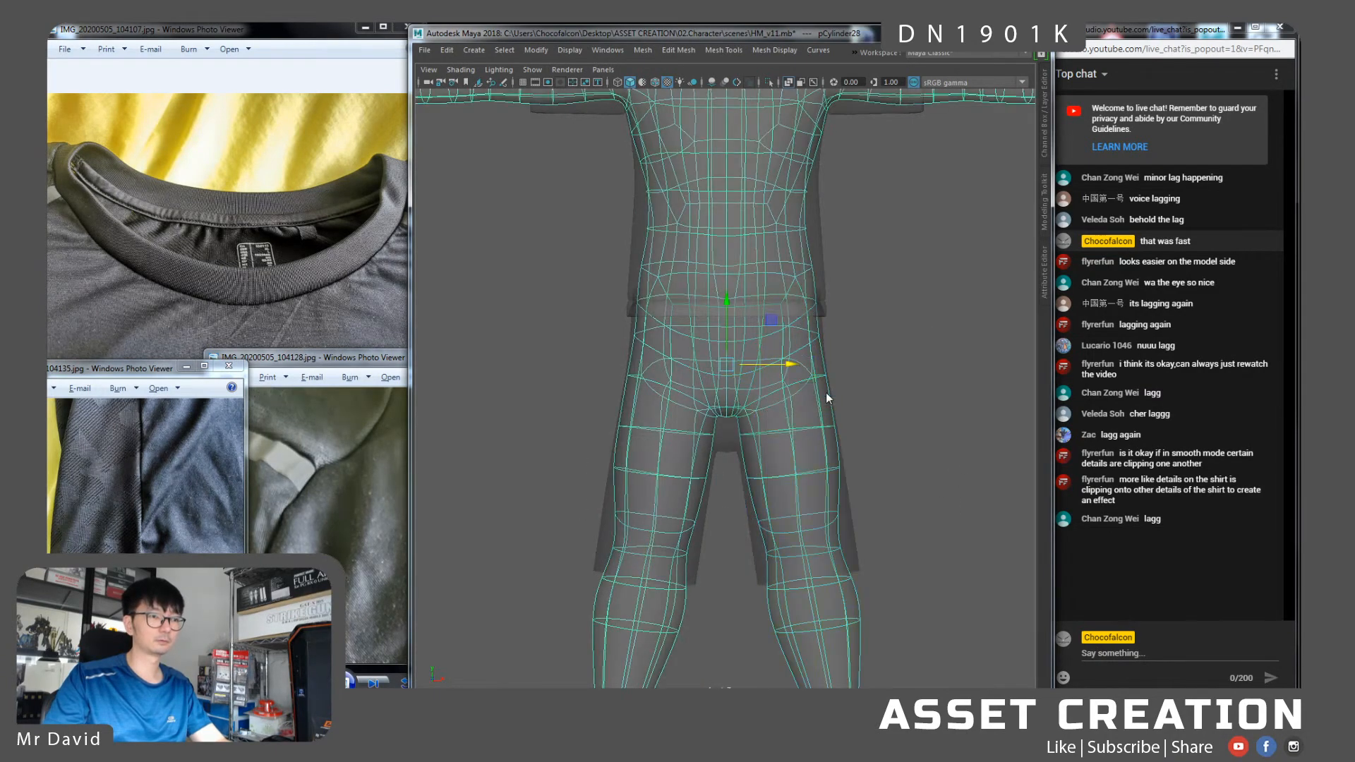
left_click_drag(605, 483, 870, 283)
middle_click_drag(786, 272, 803, 474, "alt")
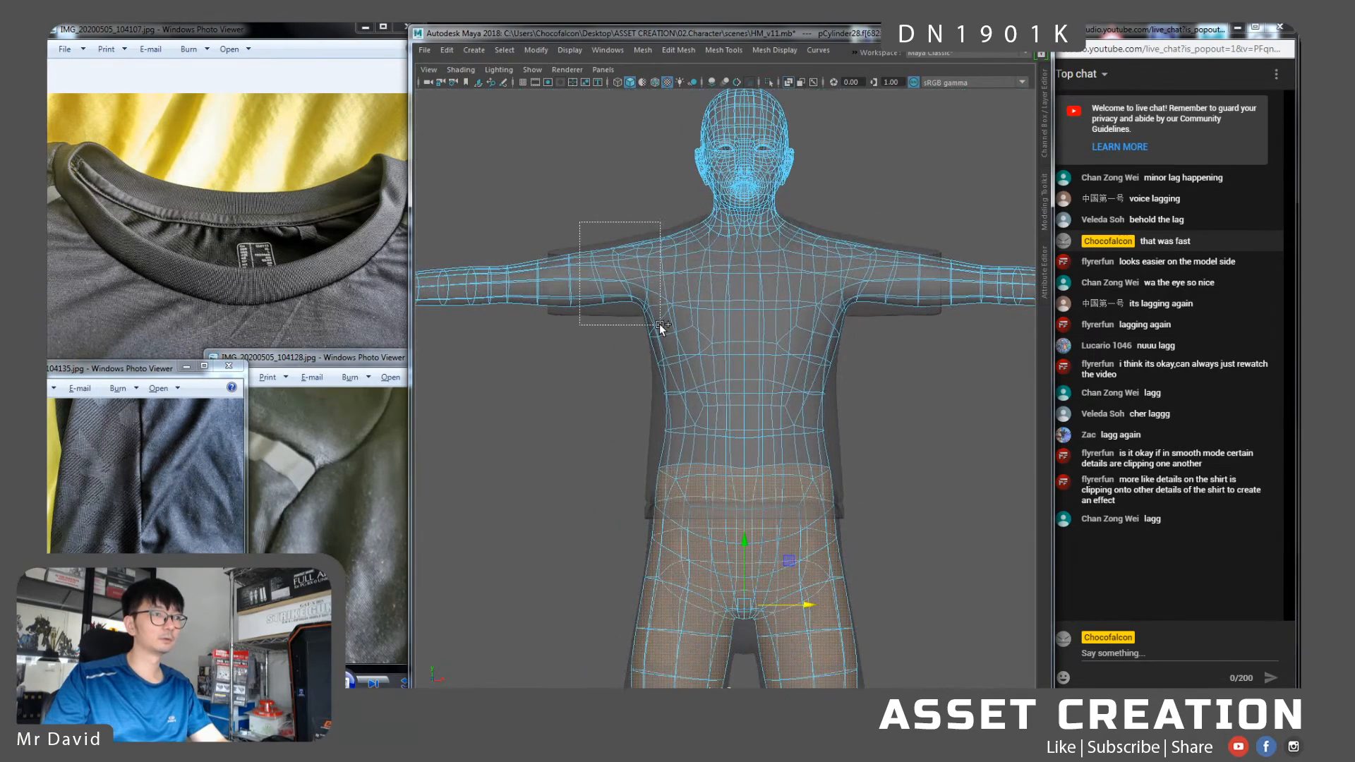
left_click_drag(659, 321, 660, 322, "shift")
left_click_drag(603, 471, 890, 294, "shift")
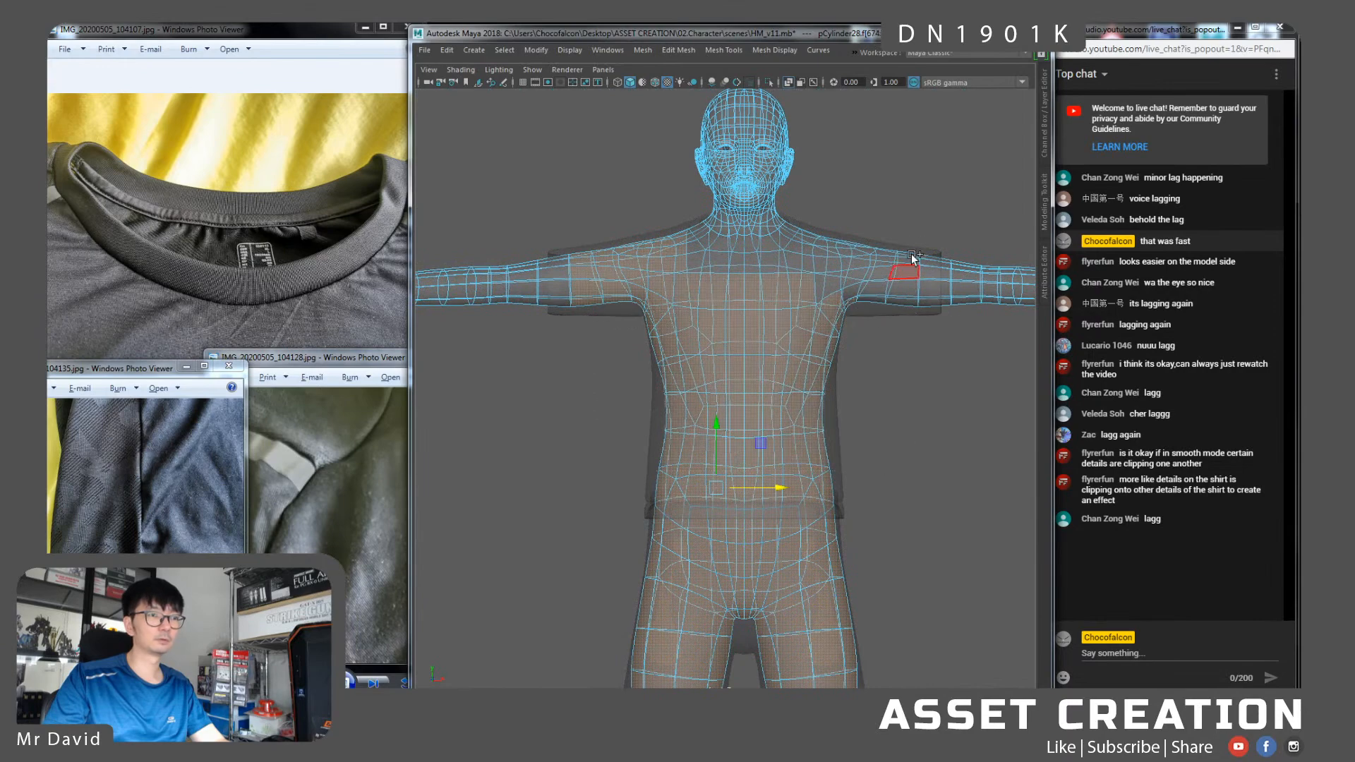
left_click_drag(908, 240, 837, 376, "shift")
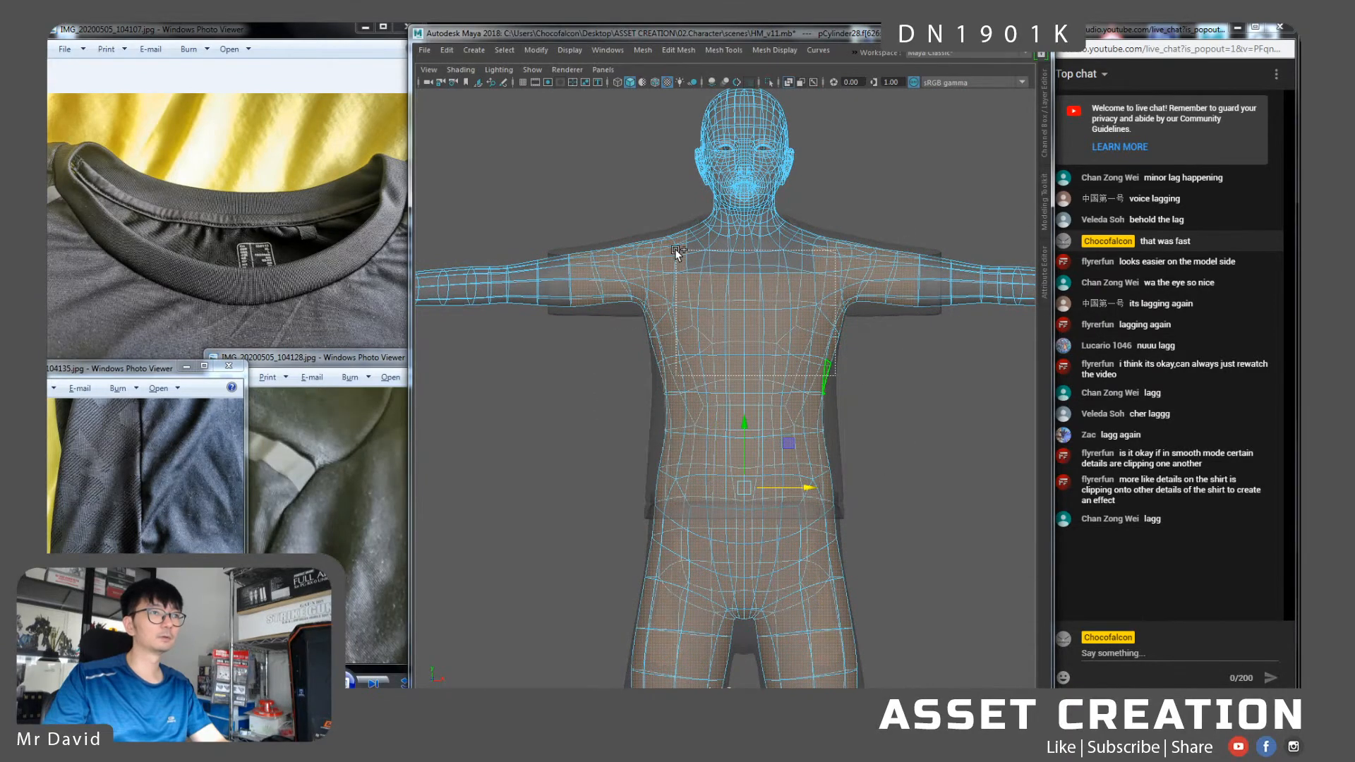
left_click_drag(686, 224, 700, 266, "shift")
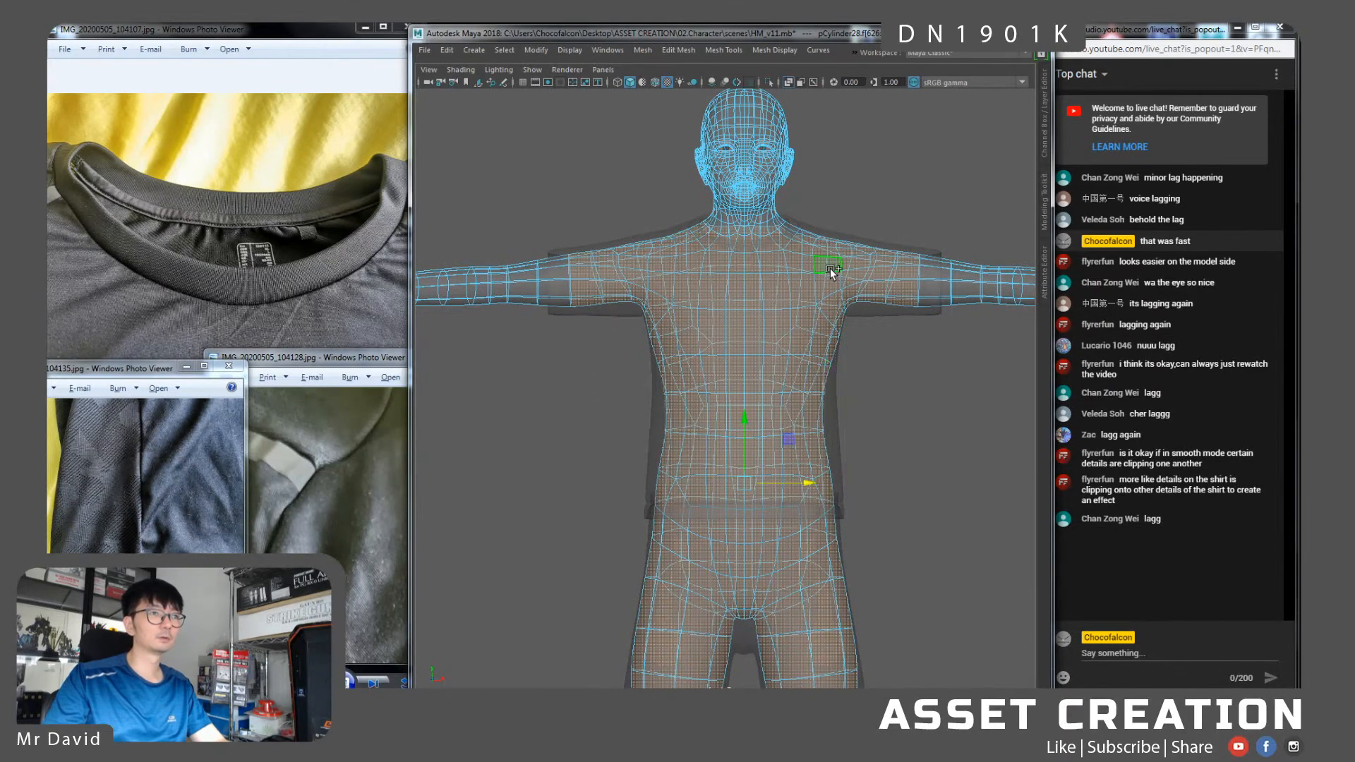
left_click_drag(805, 240, 790, 229, "shift")
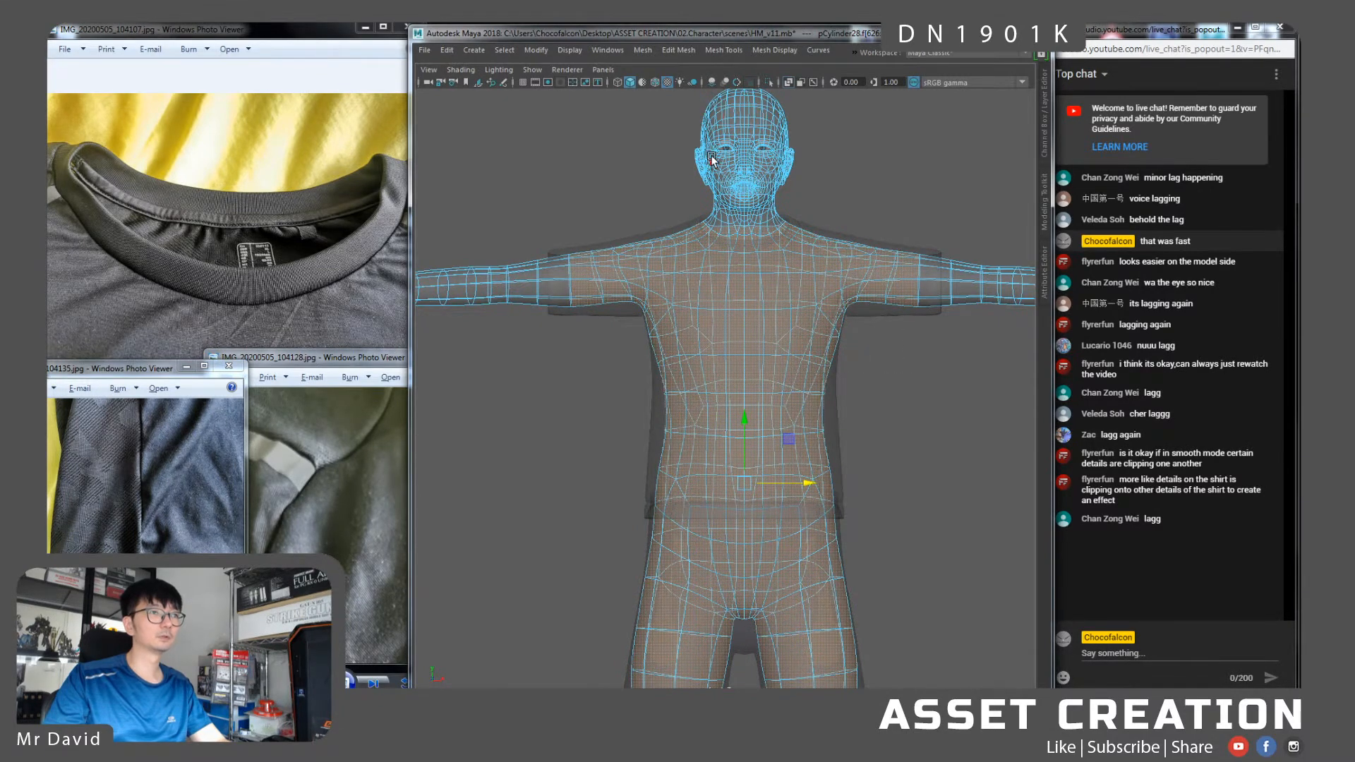
Check the face selection against the collar opening and leave out the body faces exposed around the base of the neck
left_click(788, 84)
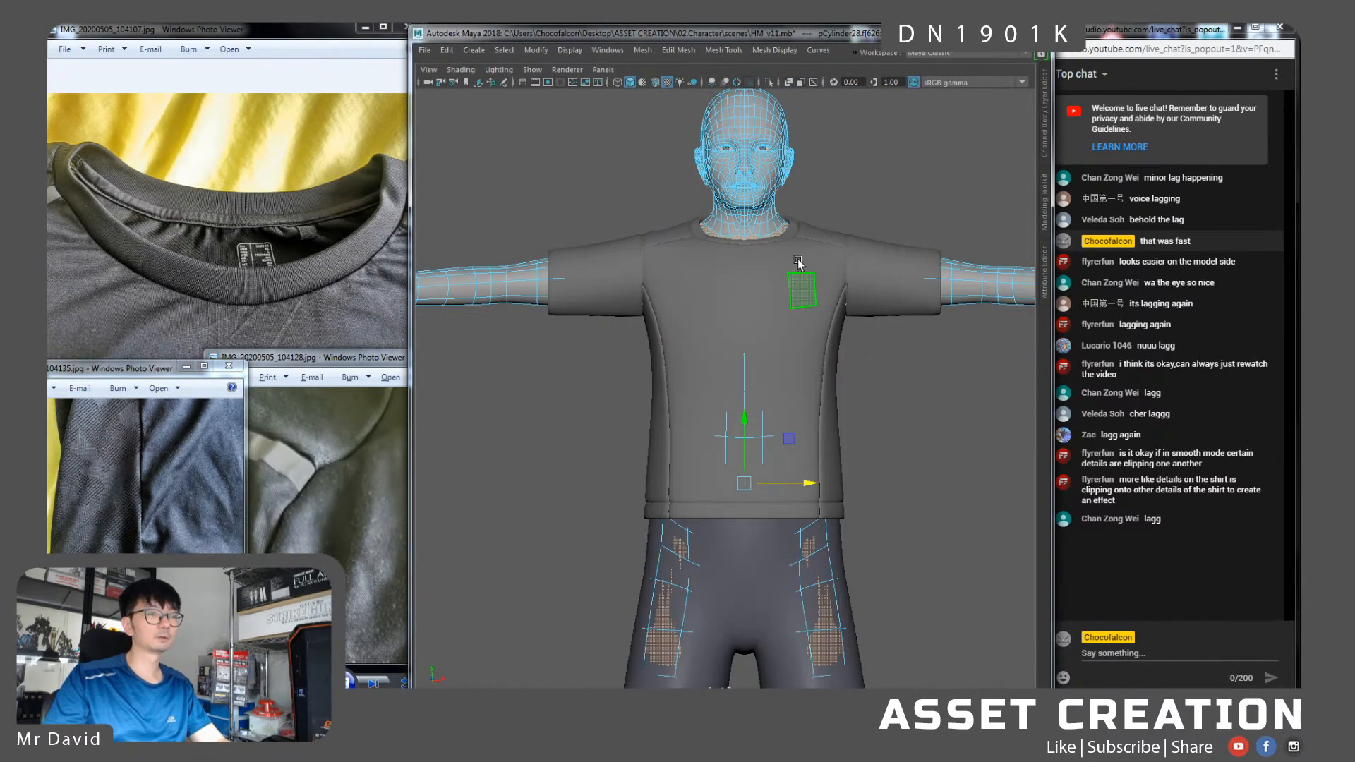
middle_click_drag(798, 261, 789, 331, "alt")
key("space")
left_click_drag(788, 330, 775, 281)
middle_click_drag(775, 281, 747, 327, "alt")
right_click_drag(746, 327, 762, 388, "alt")
left_click_drag(762, 388, 777, 383, "alt")
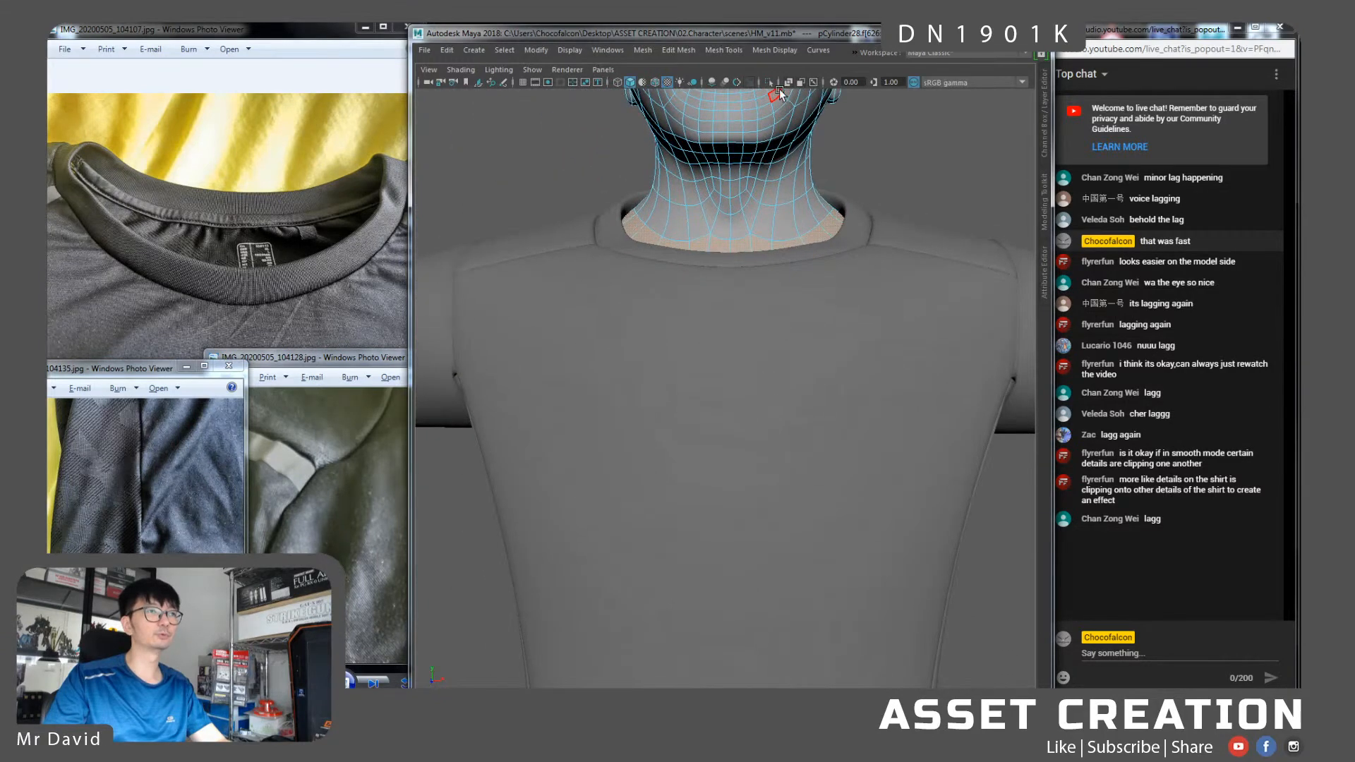
left_click(788, 82)
mouse_move(735, 275)
left_mouse_down("alt")
mouse_move(737, 232)
mouse_move(815, 230)
left_mouse_up("alt")
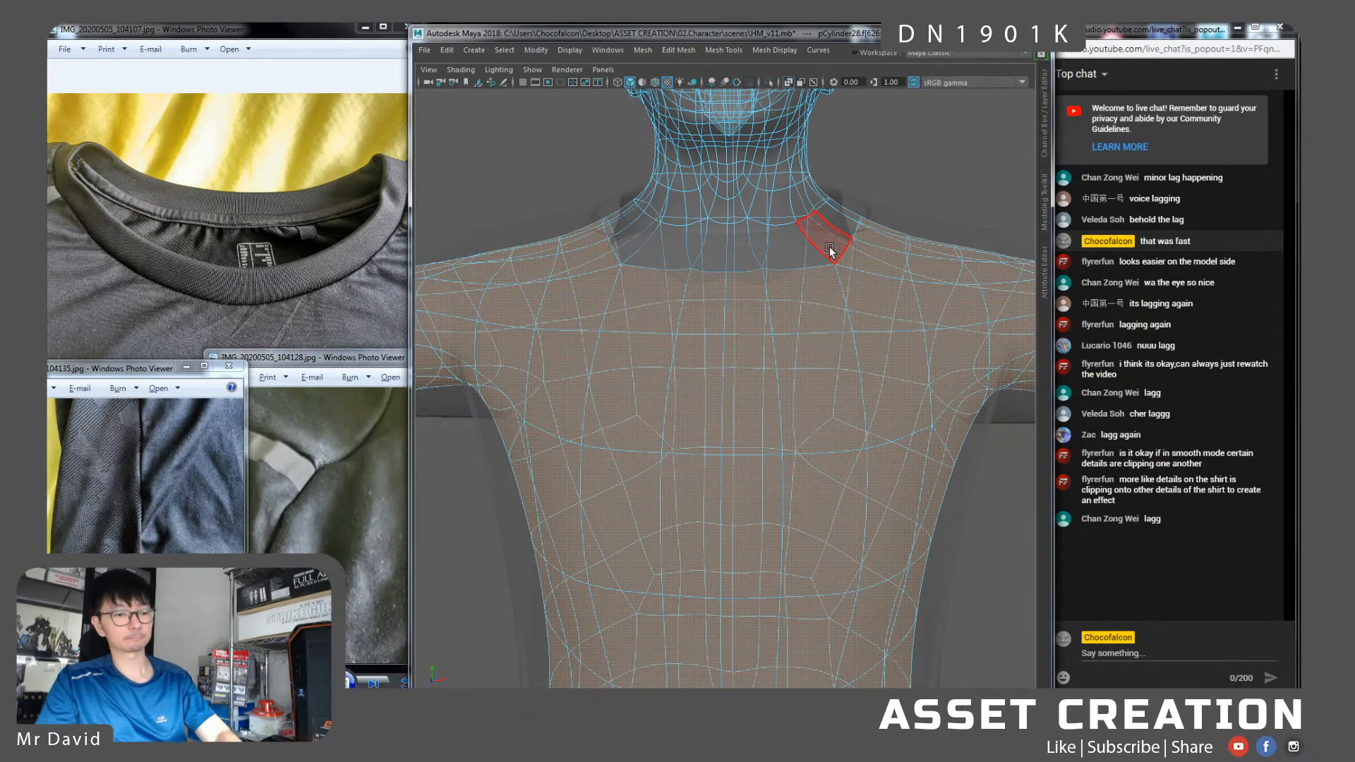
left_click(768, 81)
left_click(786, 82)
Finish the face selection at the upper back and delete the body faces hidden under the clothes
left_click_drag(886, 292, 766, 196, "alt")
left_click(737, 284)
left_click(616, 304, "shift")
key("Delete")
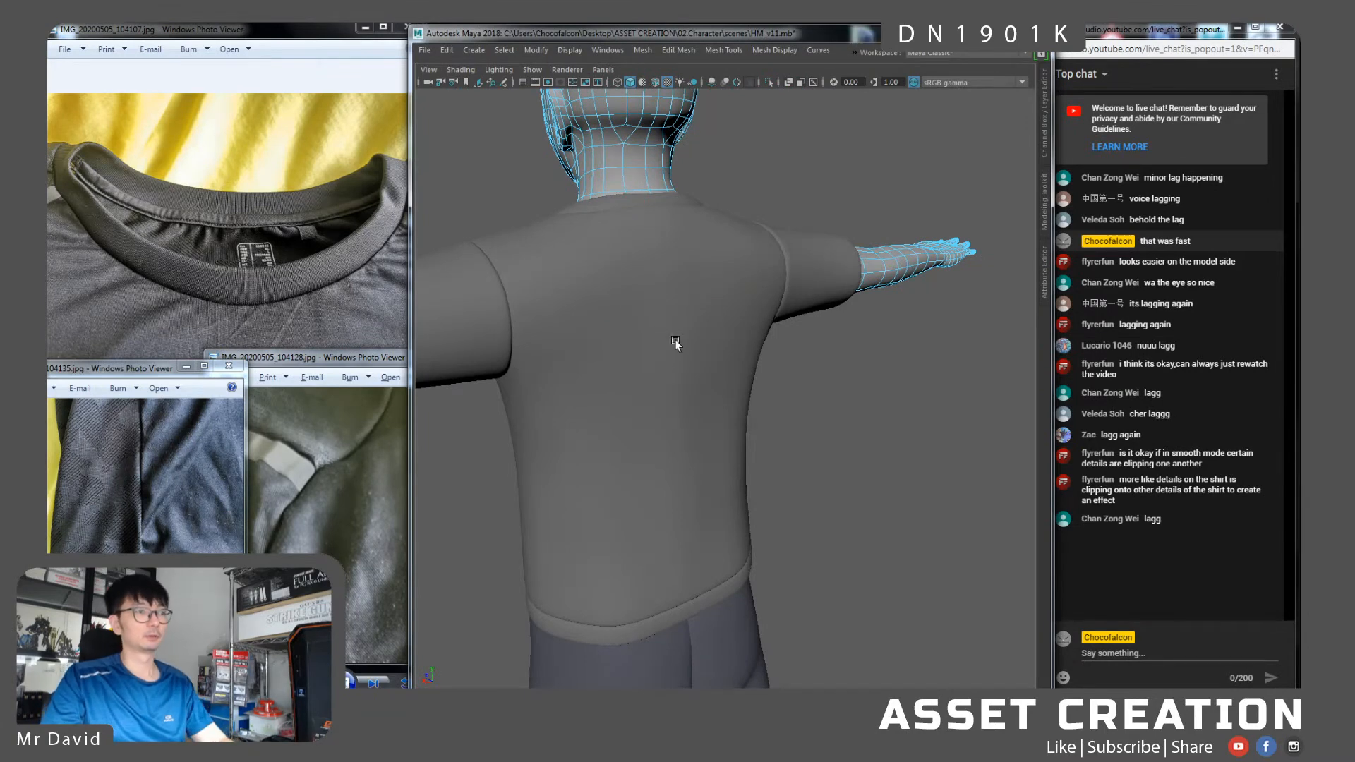
scroll(663, 315, "down", 3)
right_click_drag(702, 368, 753, 338)
scroll(781, 400, "down", 3)
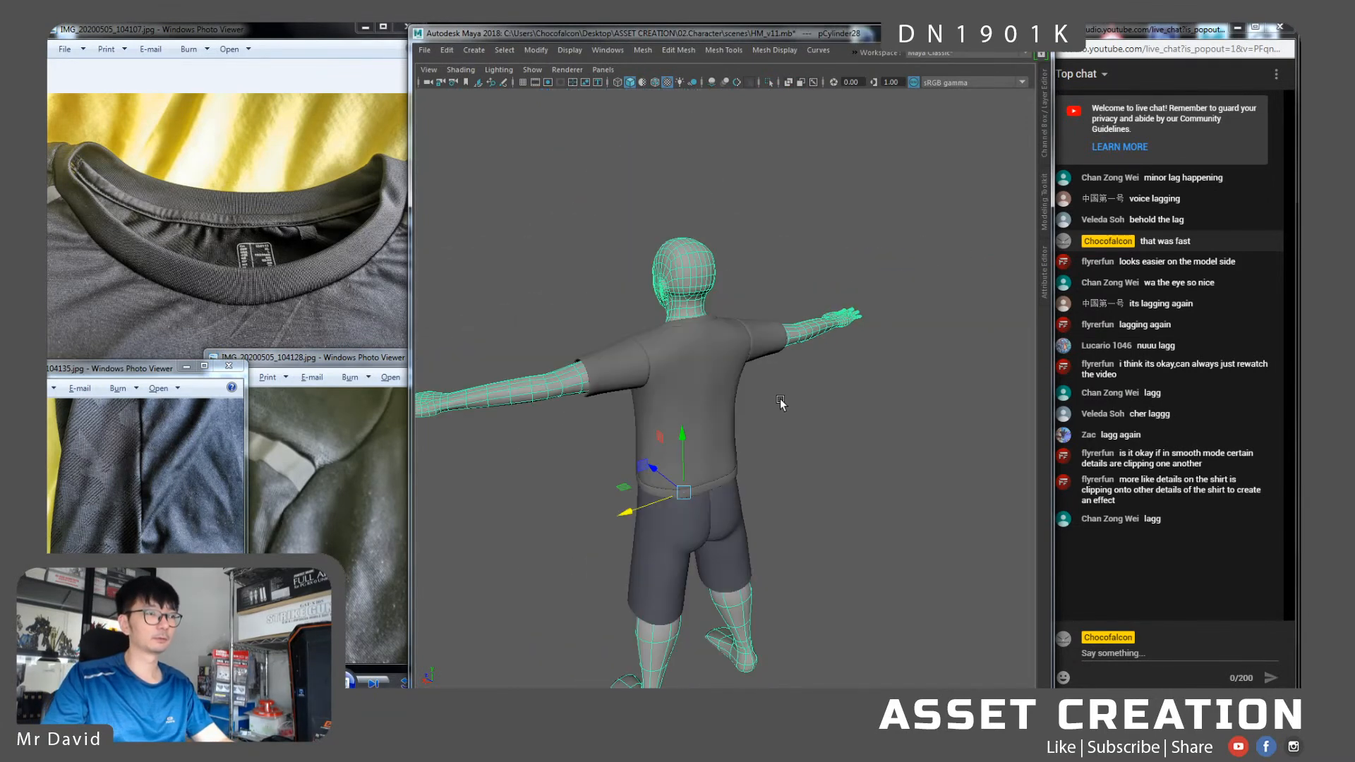
Select the modelled half of the shorts and close the reference photo 104135.jpg
left_click(780, 399)
left_click_drag(751, 454, 728, 412, "alt")
scroll(807, 386, "down", 3)
left_click(729, 381)
scroll(777, 434, "up", 2)
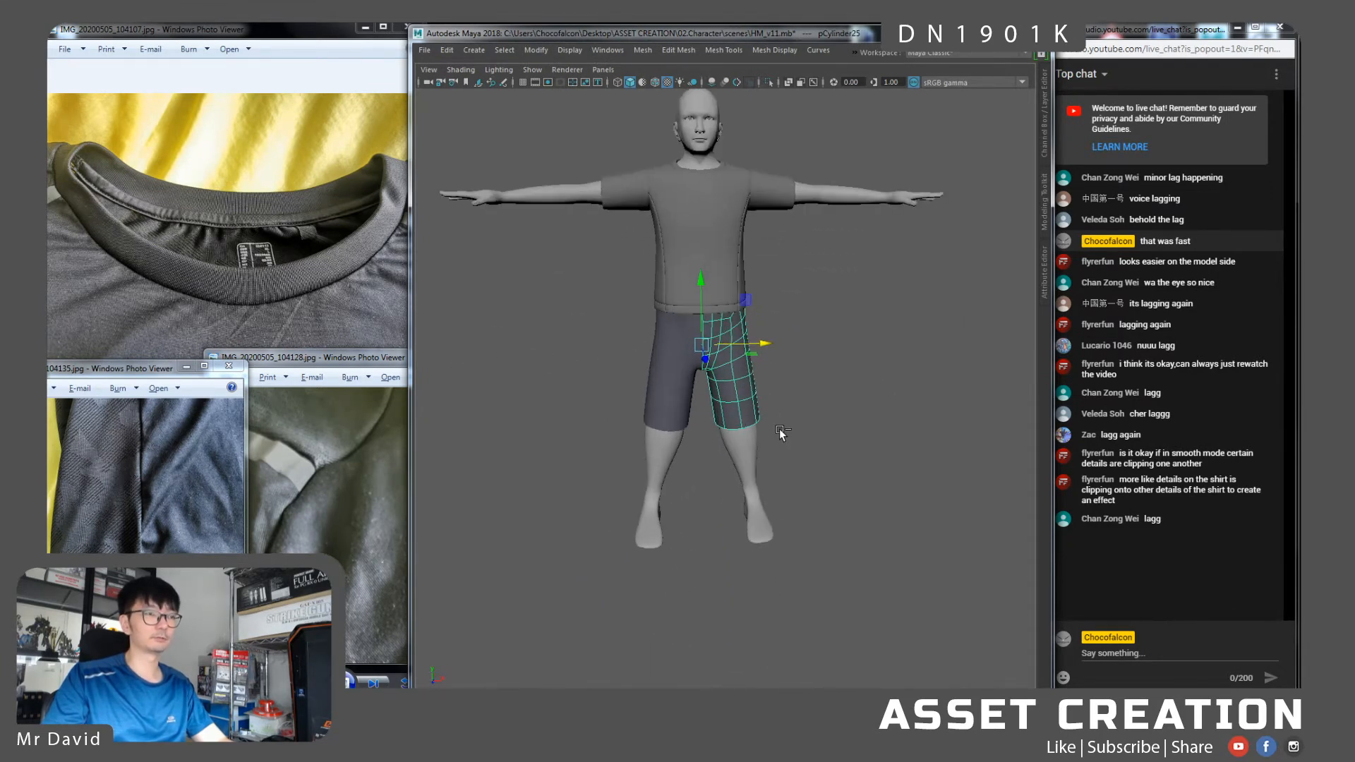
middle_click_drag(806, 299, 806, 388, "alt")
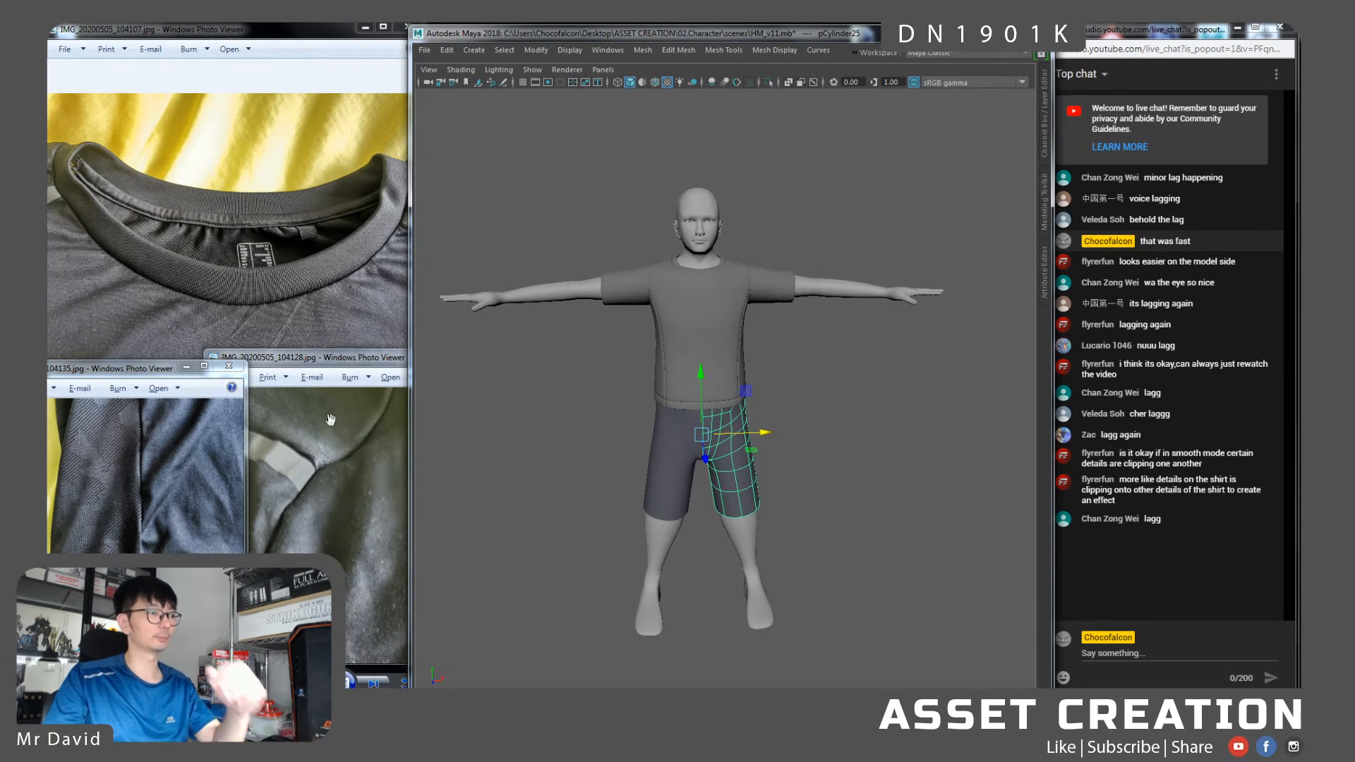
left_click(193, 424)
left_click(228, 366)
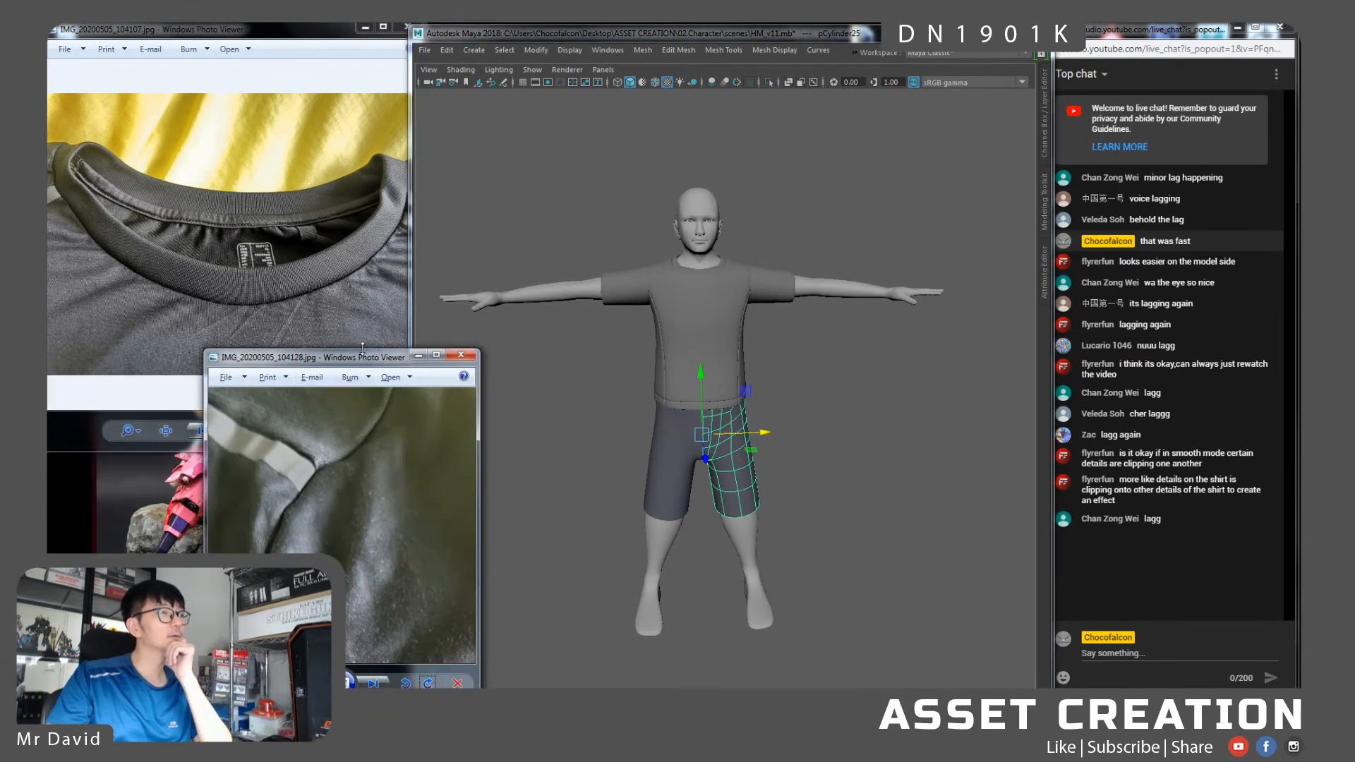
Close reference photo IMG_20200505_104128.jpg and open the Pants folder of reference images under Accessories
left_click(460, 355)
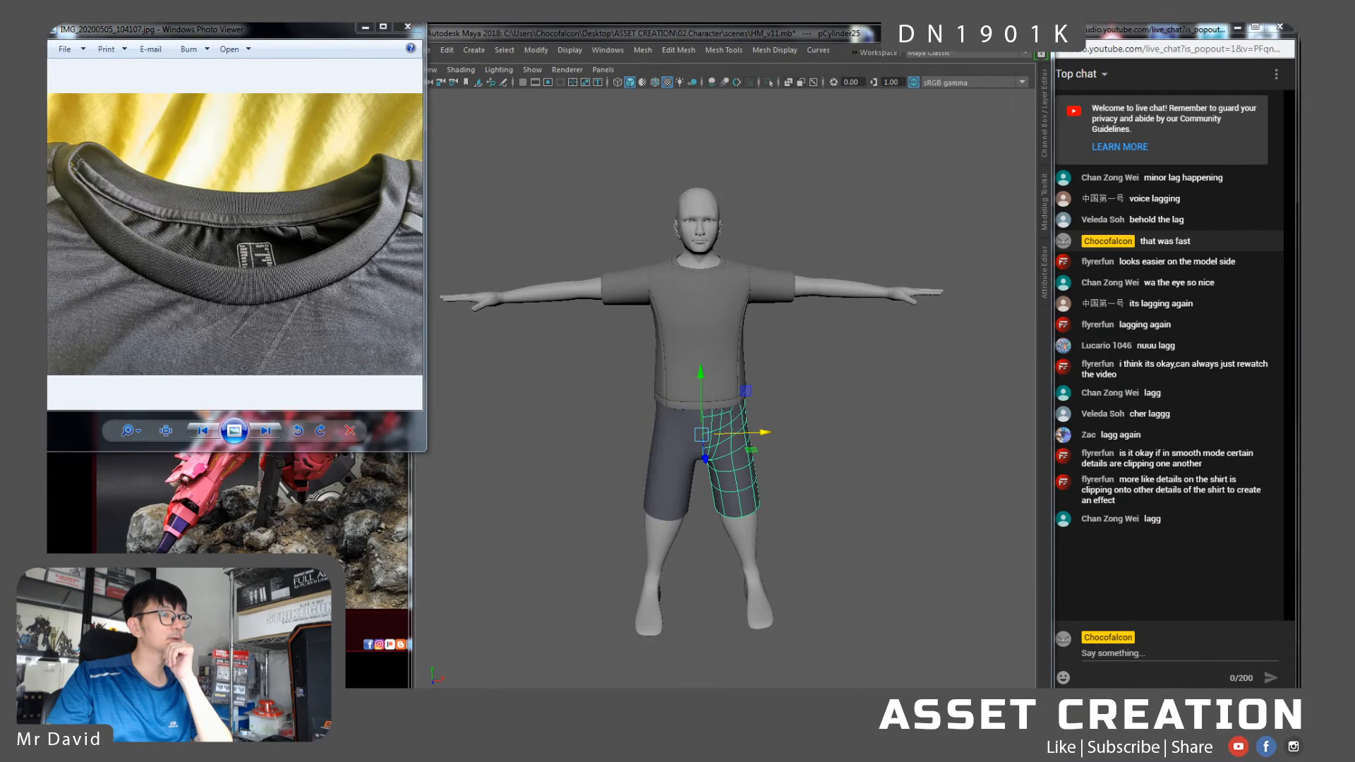
key("alt+Tab")
left_click(401, 472)
left_click(329, 50)
left_click(269, 125)
double_click(271, 131)
left_click(271, 148)
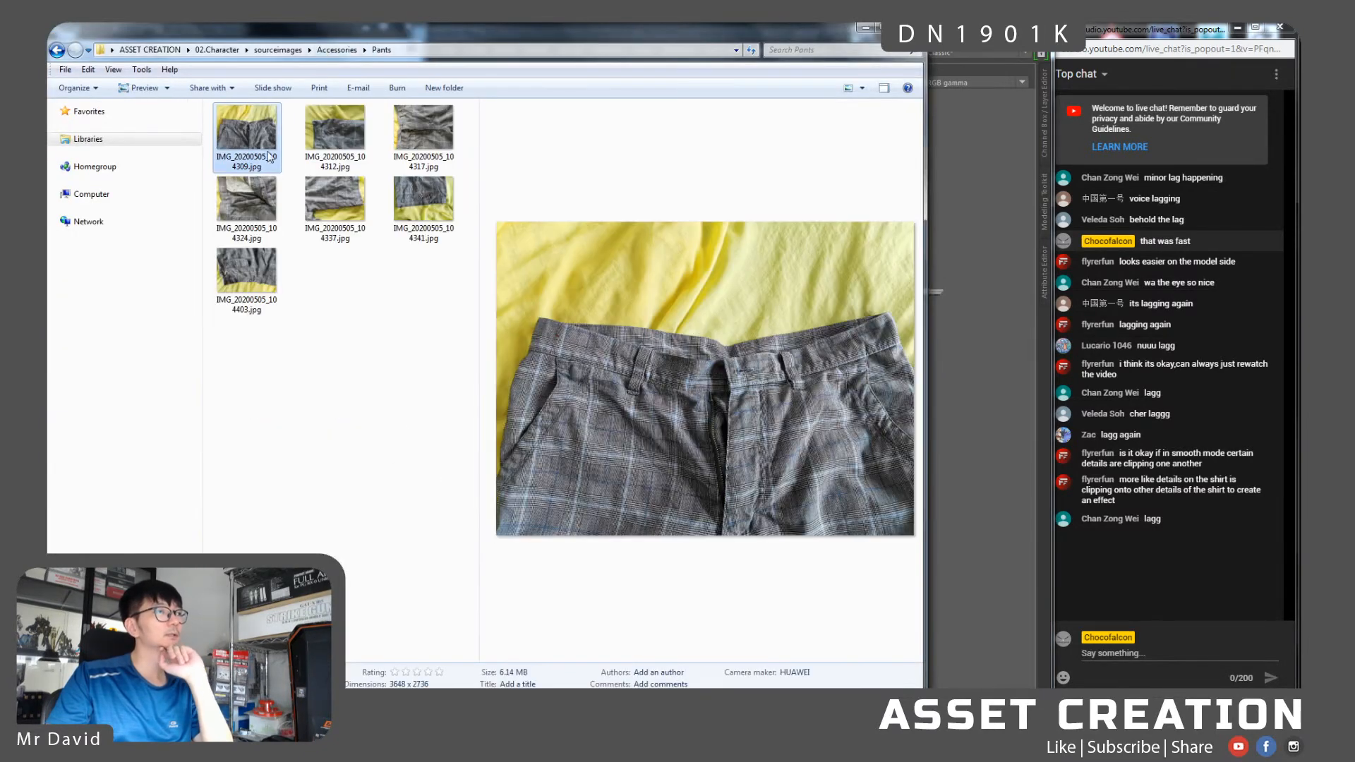
Preview the pants reference photos and open IMG_20200505_104317.jpg
left_click(326, 166)
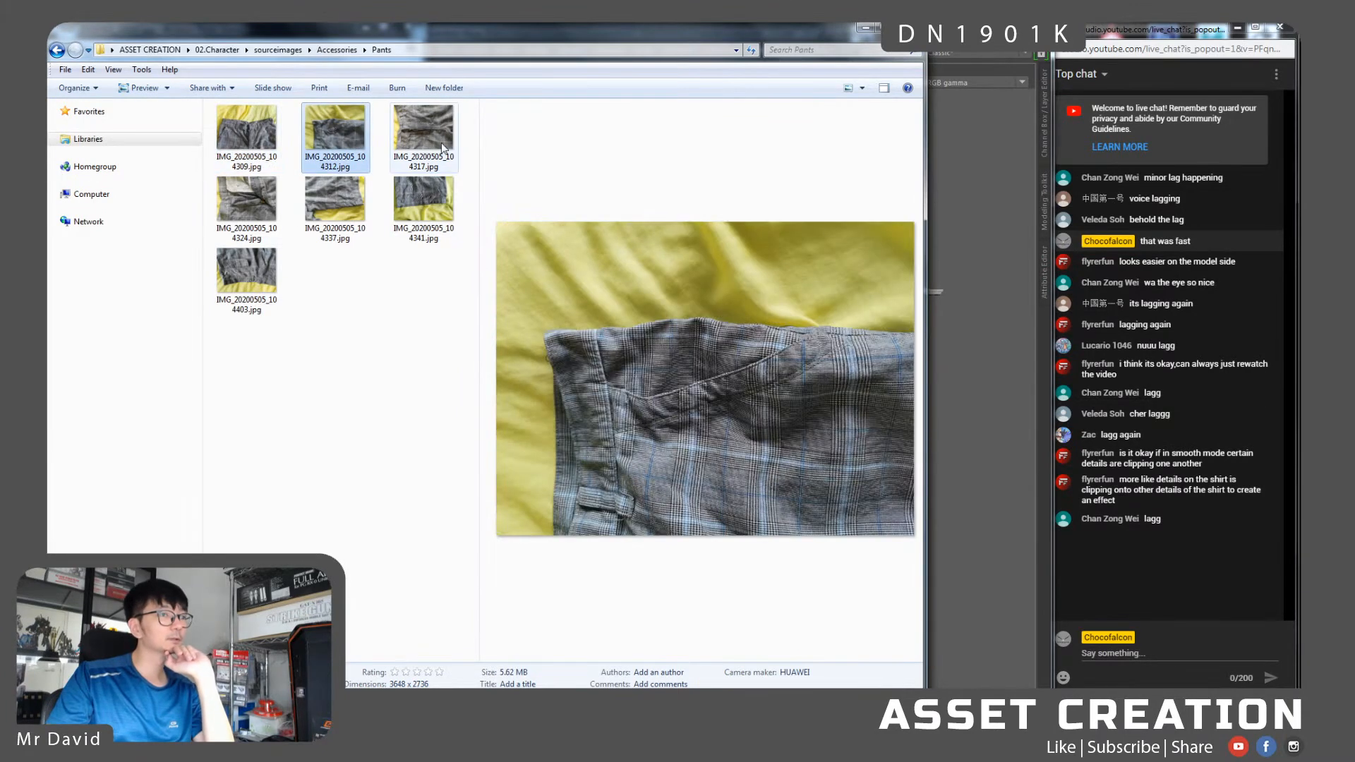
left_click(442, 147)
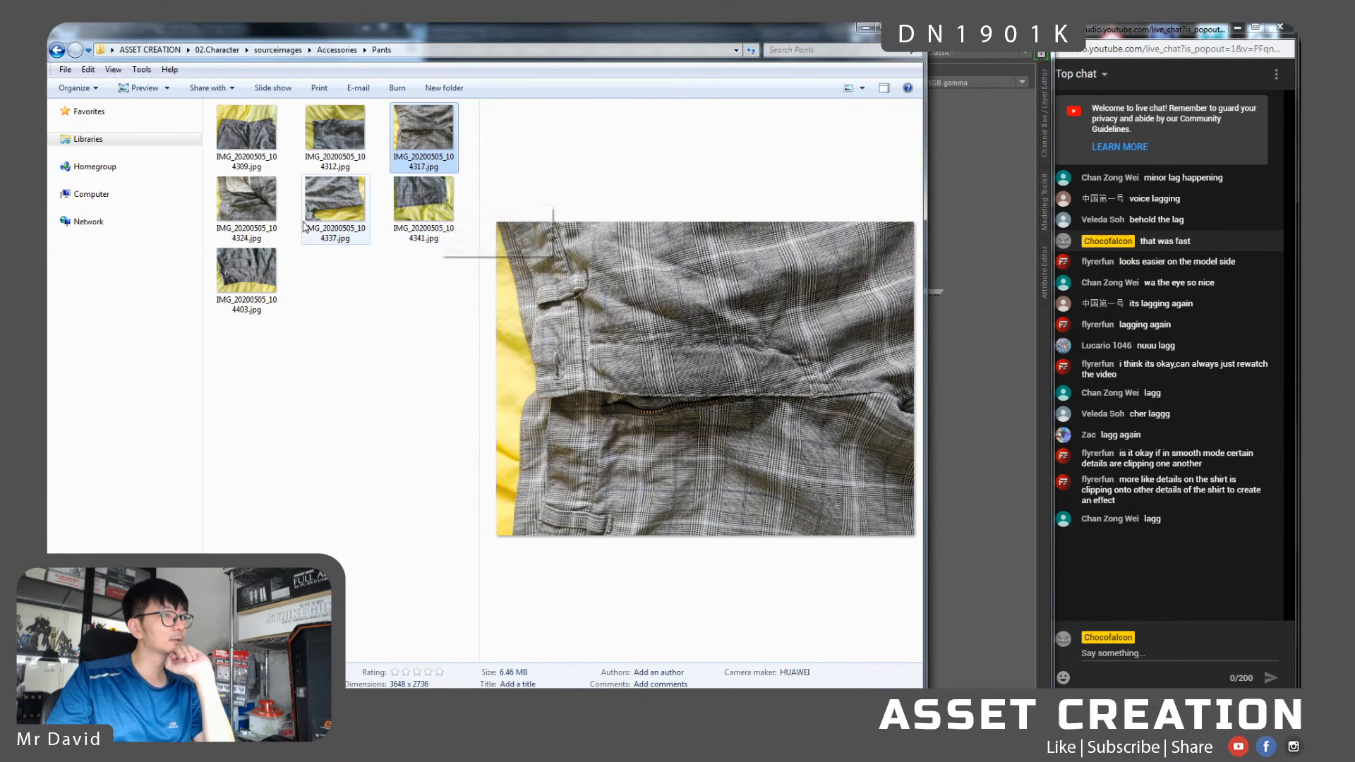
left_click(256, 216)
left_click(422, 142)
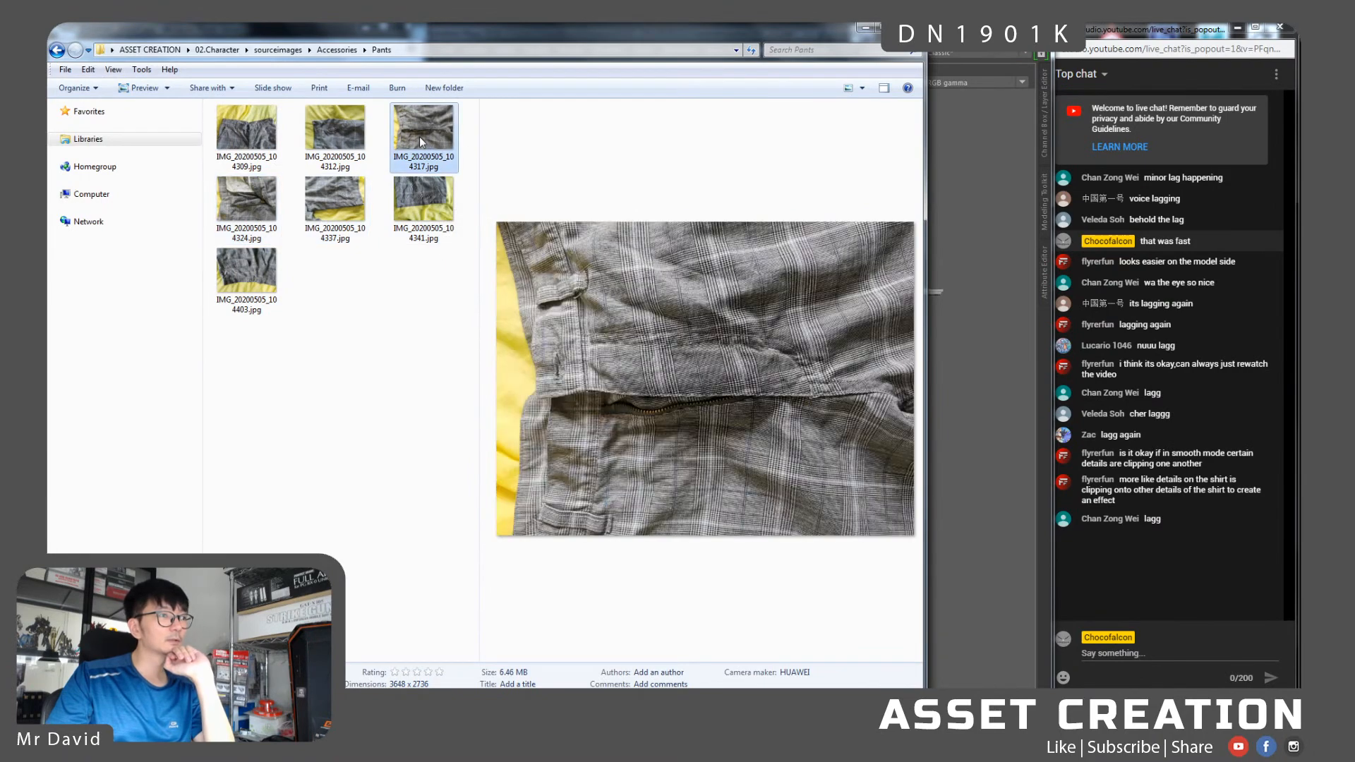
double_click(419, 134)
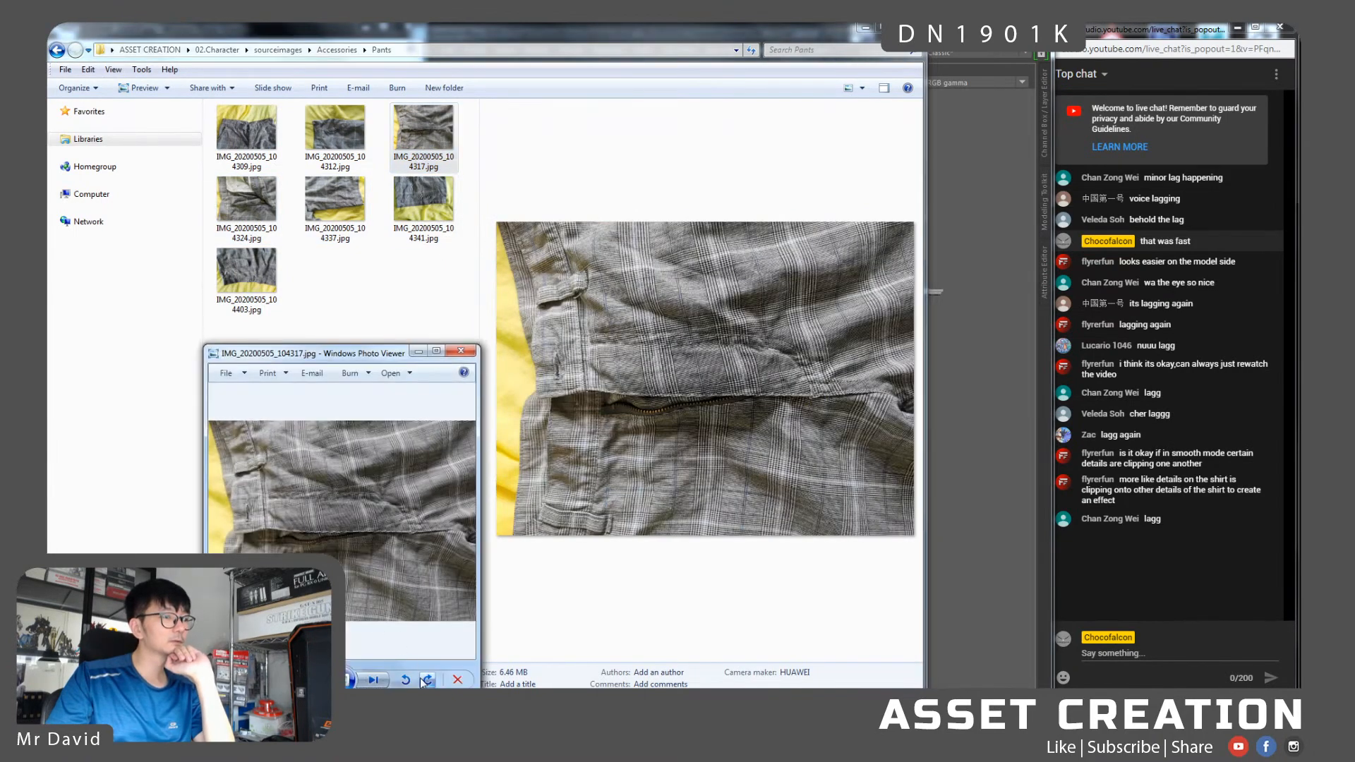
Rotate the pants photo upright beside the model, then clear away the image folder and the T-shirt collar photo
left_click(425, 679)
left_click_drag(383, 345, 218, 180)
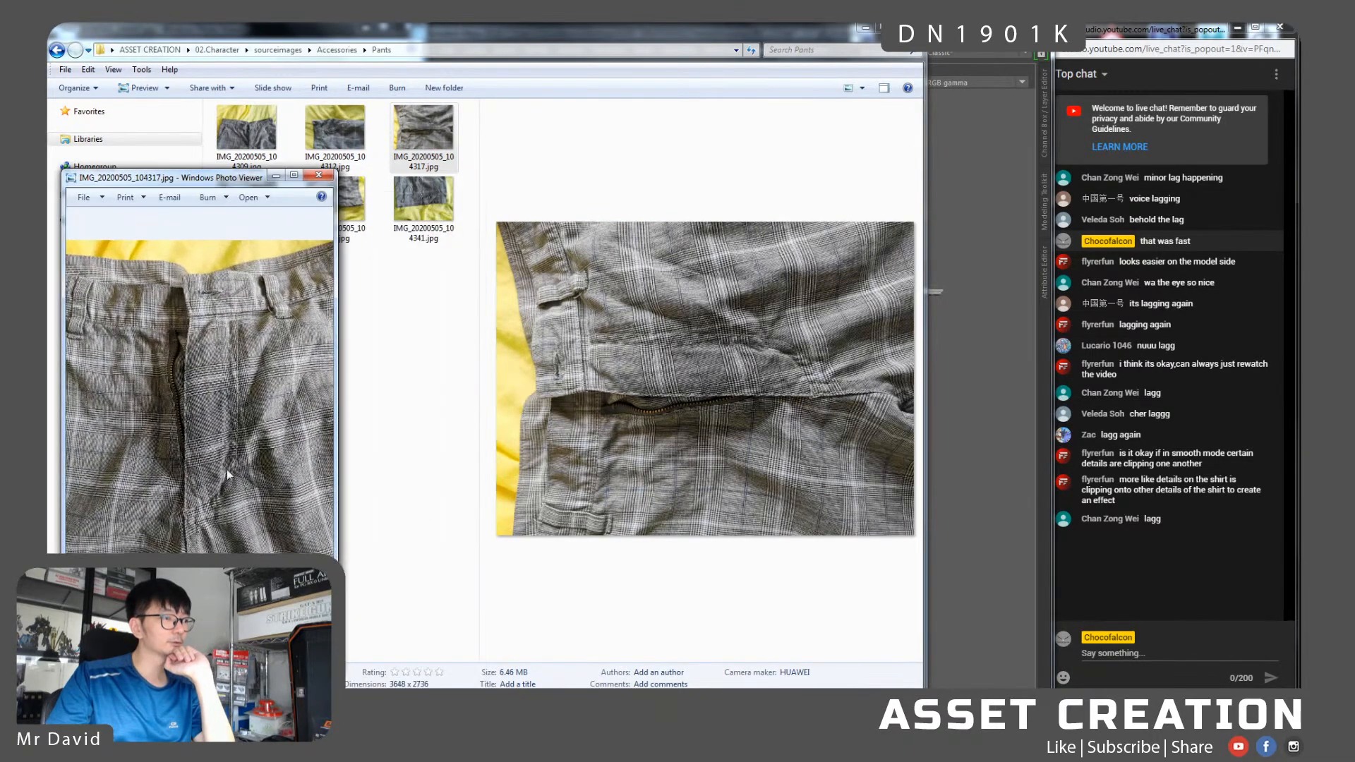
left_click(861, 28)
left_click(368, 185)
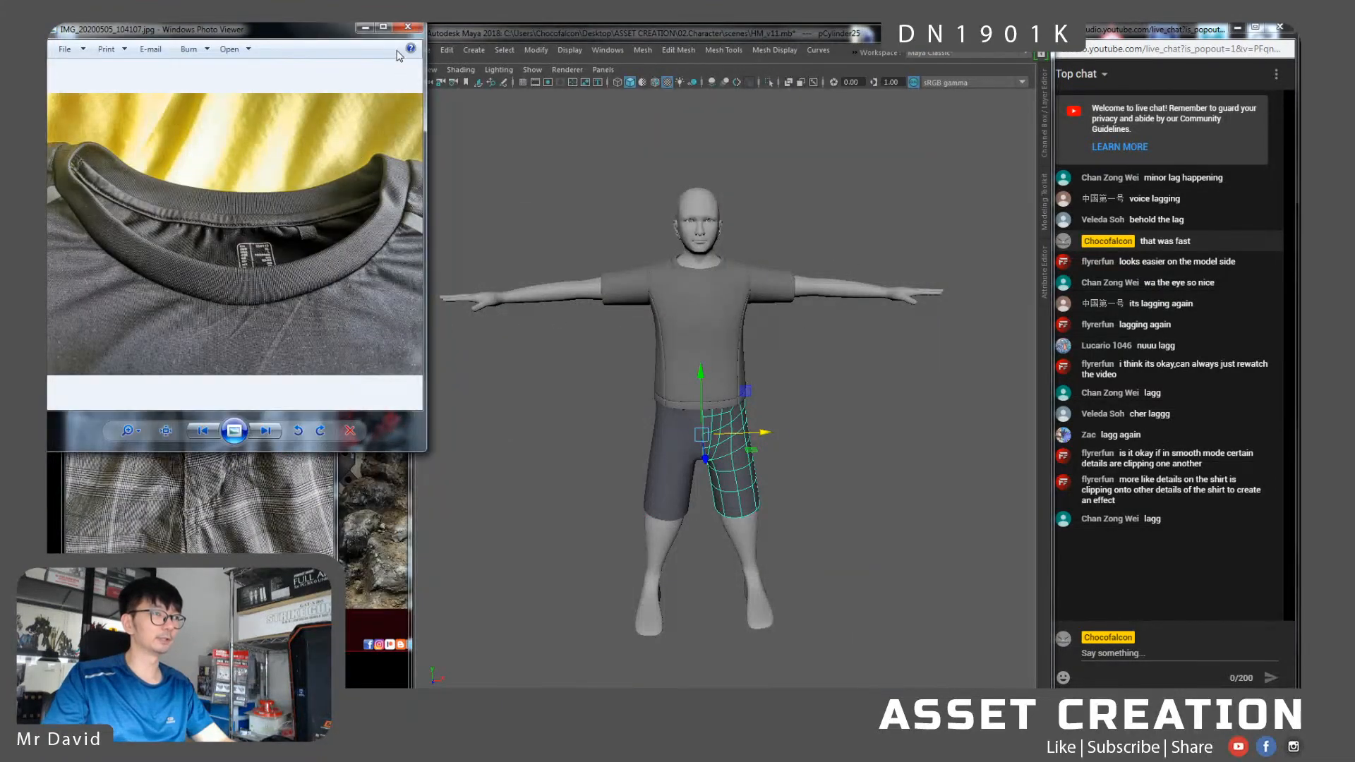
left_click(415, 27)
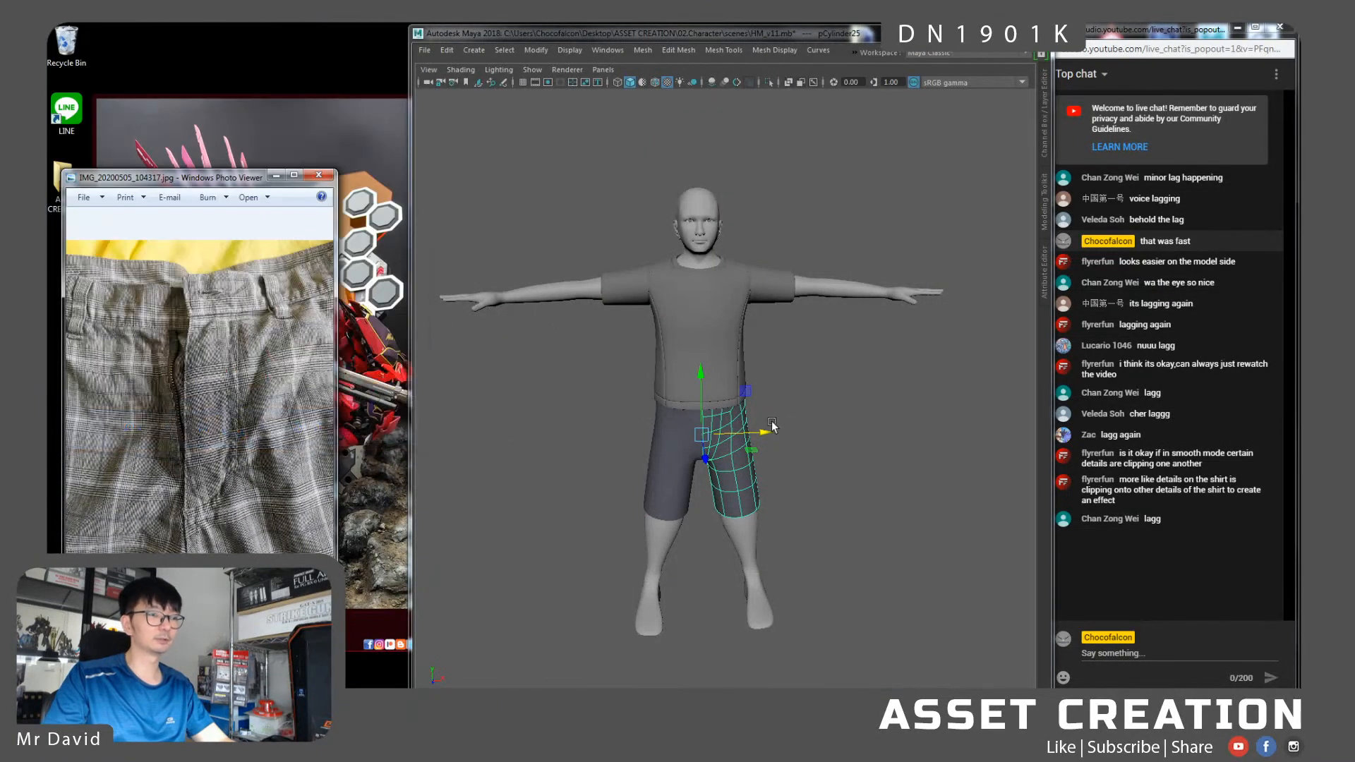
Examine the front waist of the shorts against the photo, marking two vertices beside the fly
left_click(806, 422)
scroll(748, 416, "up", 5)
left_click(738, 416)
left_click(701, 458)
scroll(728, 484, "up", 5)
left_click_drag(698, 357, 724, 331, "alt")
right_click_drag(722, 330, 670, 322)
left_click_drag(671, 322, 749, 343, "alt")
scroll(721, 334, "up", 2)
left_click(722, 285)
left_click(752, 280, "shift")
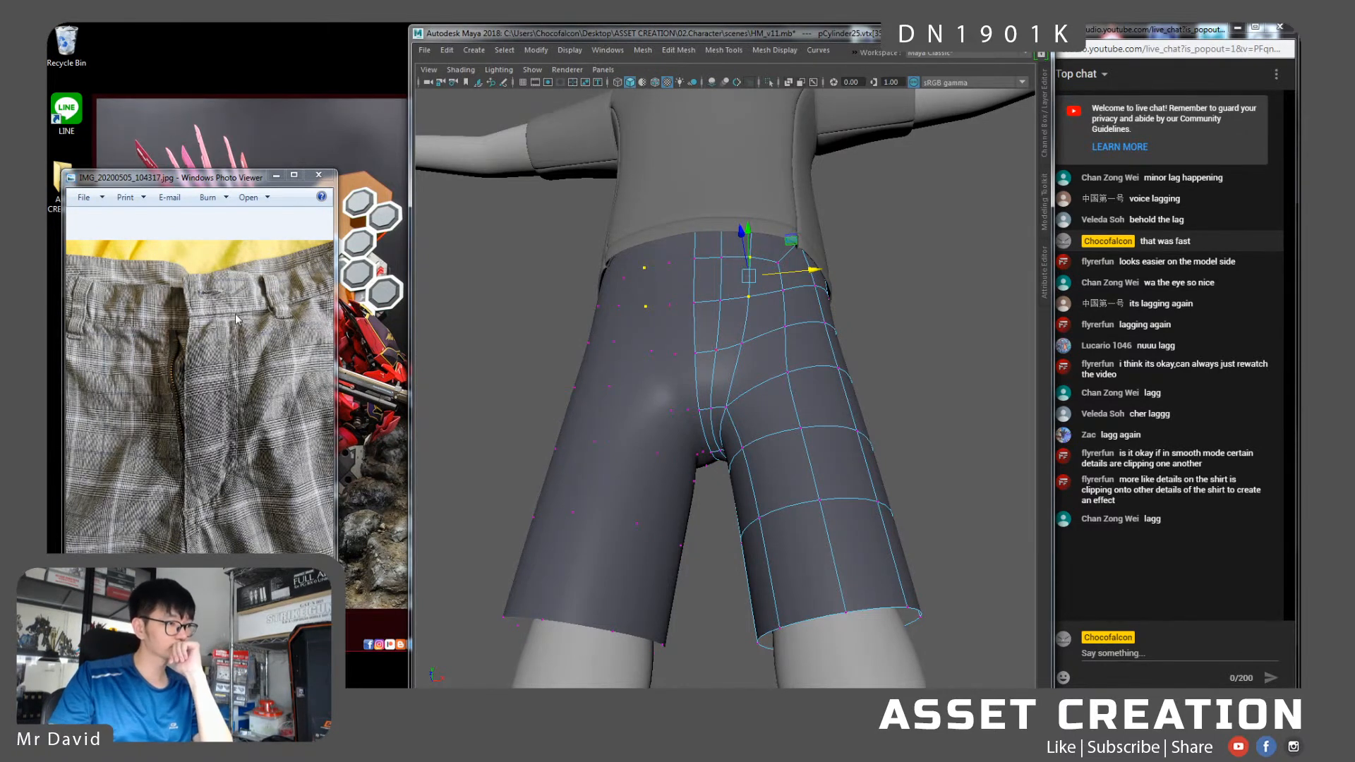
Select both halves of the shorts and isolate them in the viewport
left_click_drag(703, 285, 778, 295, "alt")
right_click_drag(779, 295, 835, 274)
scroll(747, 316, "down", 2)
left_click_drag(739, 317, 781, 320, "alt")
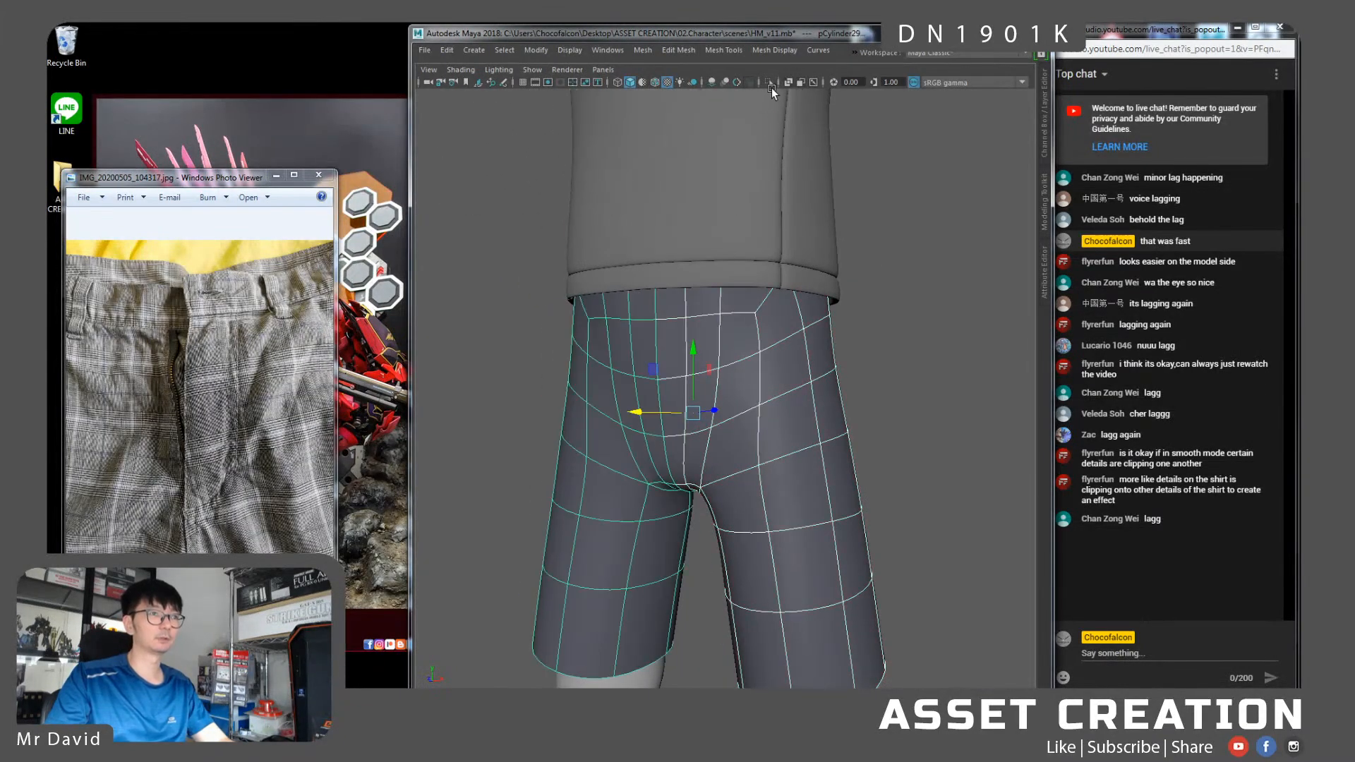
left_click(772, 90)
left_click(735, 415)
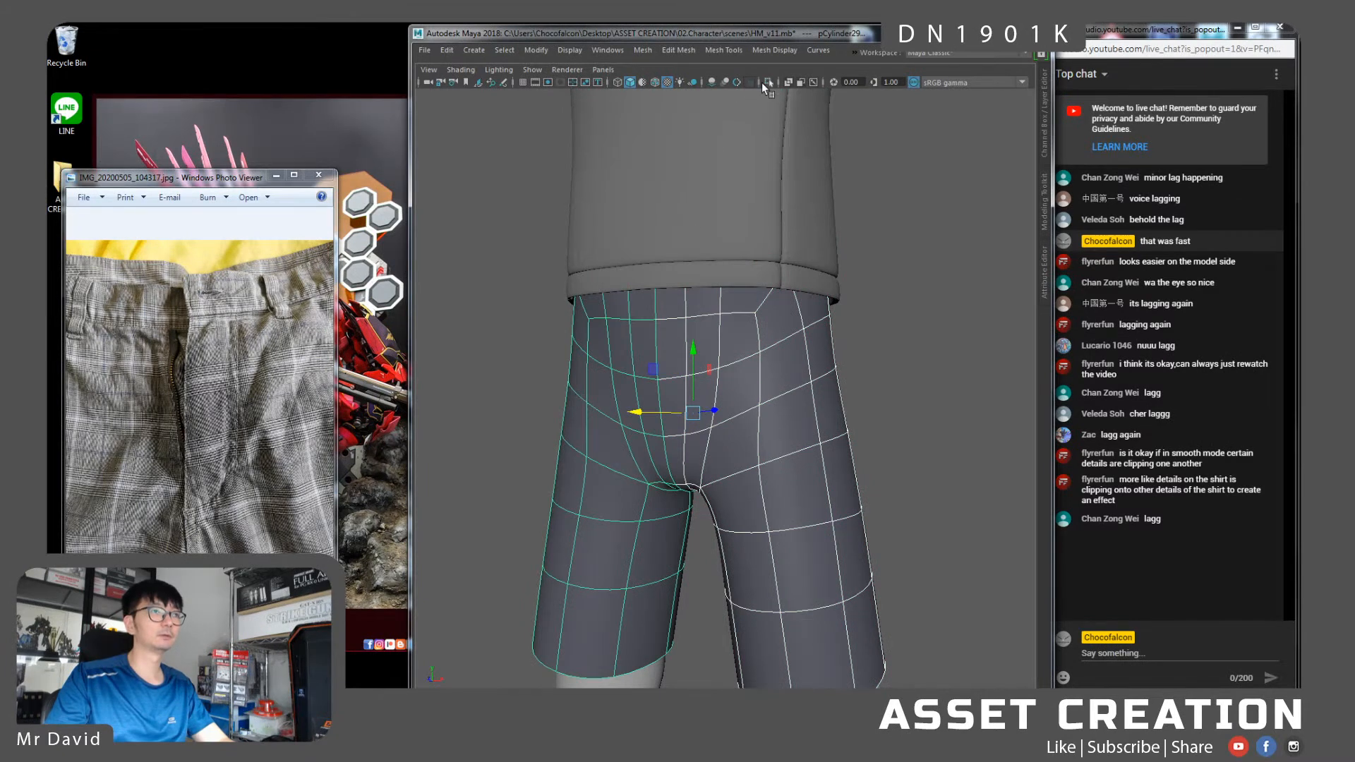
left_click(769, 82)
Replace the diagonal edge at the front hip corner with cuts running towards the side column and up to the waist
left_click_drag(749, 409, 789, 409, "alt")
right_click_drag(791, 320, 791, 284)
left_click(762, 309)
left_click(787, 318)
left_click(788, 318)
left_click_drag(848, 330, 756, 368, "alt")
double_click(683, 322, "shift")
left_click_drag(626, 358, 624, 357, "ctrl")
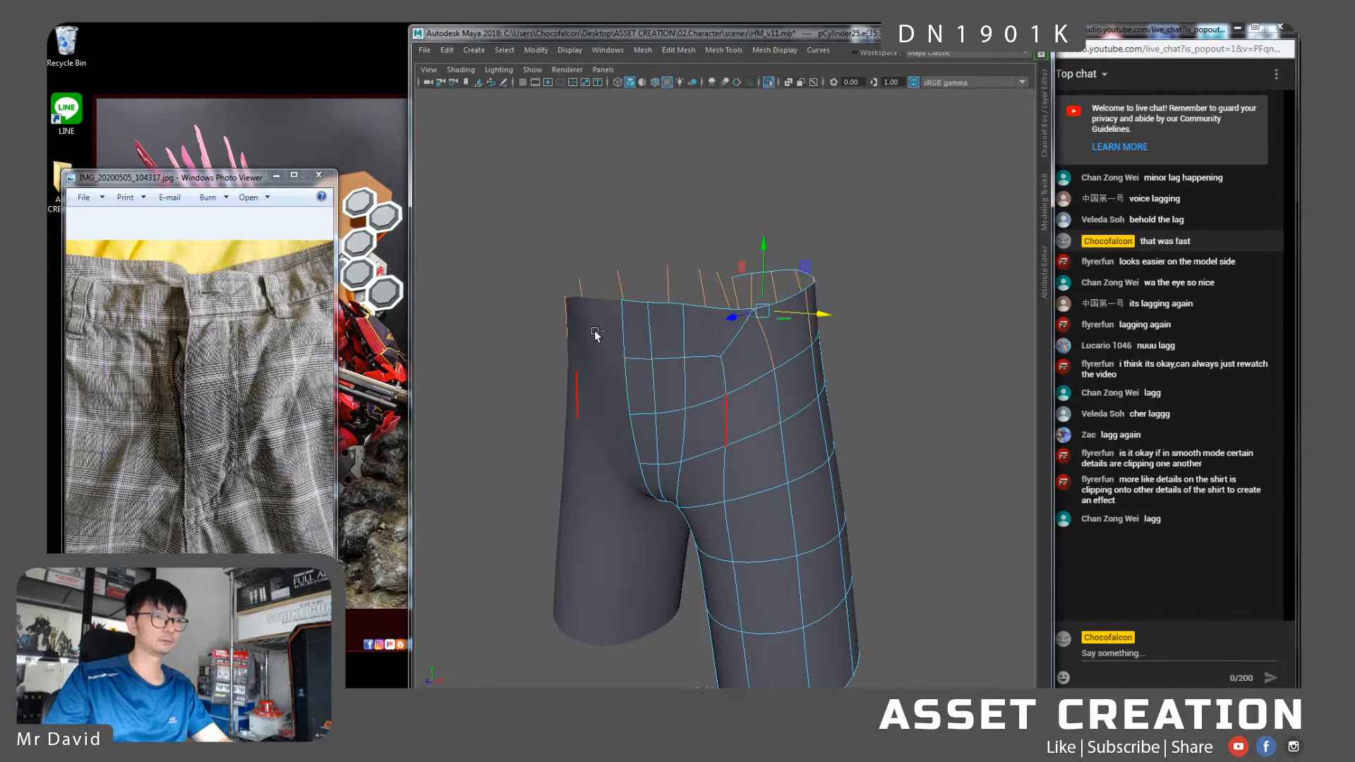
right_click_drag(751, 341, 682, 353)
left_click(712, 354)
key("g")
left_click(734, 323)
key("Delete")
left_click(722, 357)
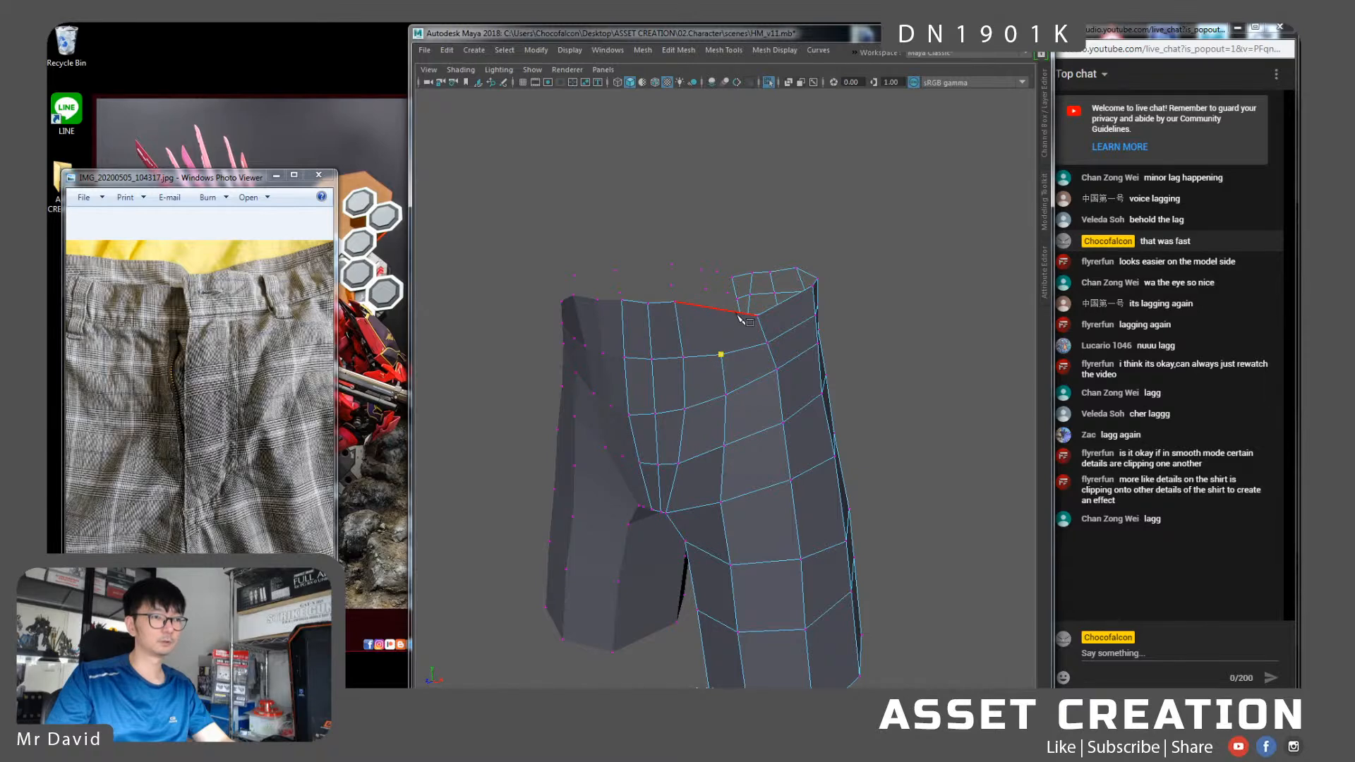
Straighten the column of vertices at the front hip by scaling and shift it towards the side of the shorts
left_click_drag(764, 331, 712, 316, "alt")
left_click(657, 292)
double_click(686, 460, "shift")
key("r")
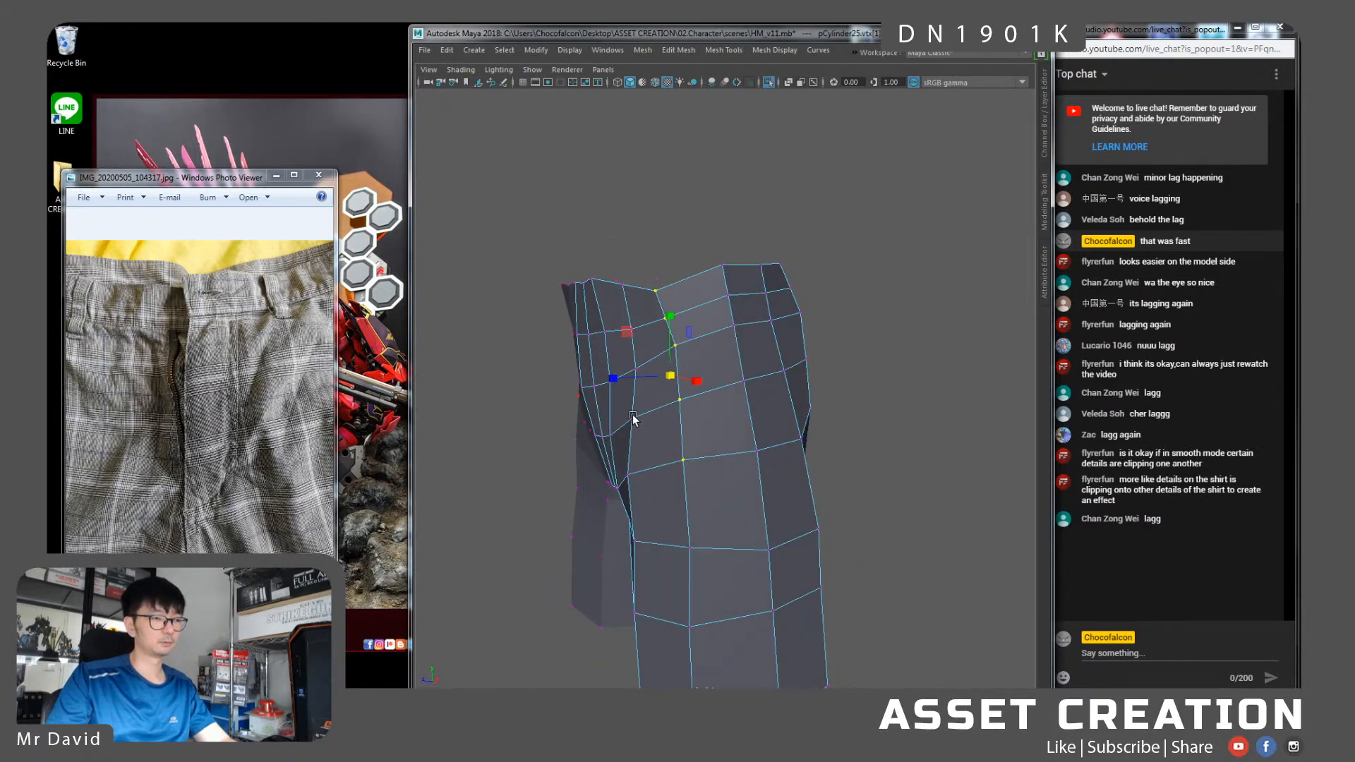
left_click_drag(614, 379, 810, 381)
key("w")
left_click_drag(645, 376, 757, 380)
Try to flatten the vertex rows at the waist vertically with the Scale tool
left_click(693, 275)
double_click(646, 289, "shift")
key("r")
left_click_drag(690, 329, 683, 415)
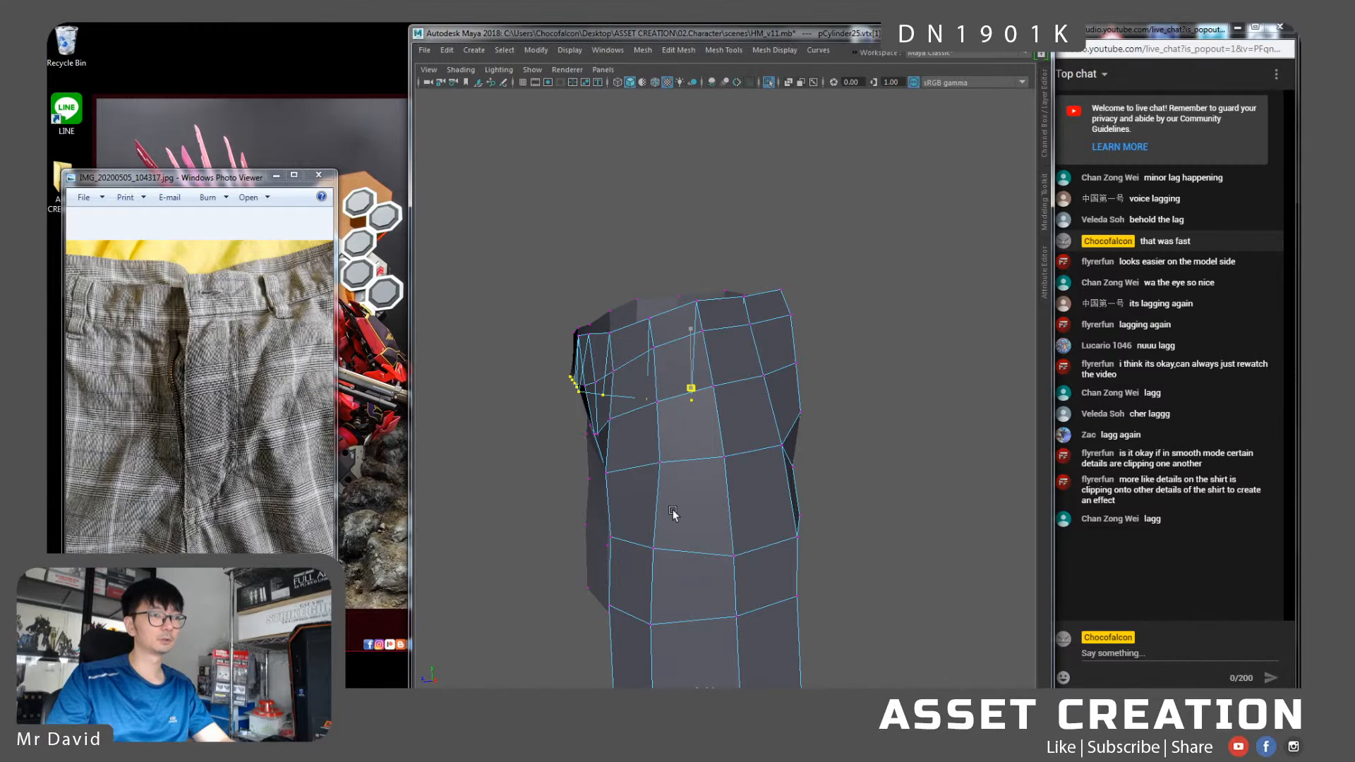
key("w")
key("ctrl+z")
Keep only the upper waist vertices selected, raise them slightly and rotate them to even out the waistline
left_click_drag(542, 321, 789, 681, "ctrl")
left_click_drag(840, 487, 715, 492, "alt")
left_click_drag(777, 293, 781, 375, "alt")
mouse_move(689, 240)
left_mouse_down()
mouse_move(690, 254)
mouse_move(693, 219)
left_mouse_up()
left_click_drag(765, 266, 717, 275, "alt")
key("e")
left_click_drag(633, 209, 628, 218)
key("w")
left_click_drag(608, 265, 626, 263)
left_click_drag(664, 317, 705, 328, "alt")
Level the two vertex rows below the waist by scaling them vertically and move the lower one up
left_click(646, 334)
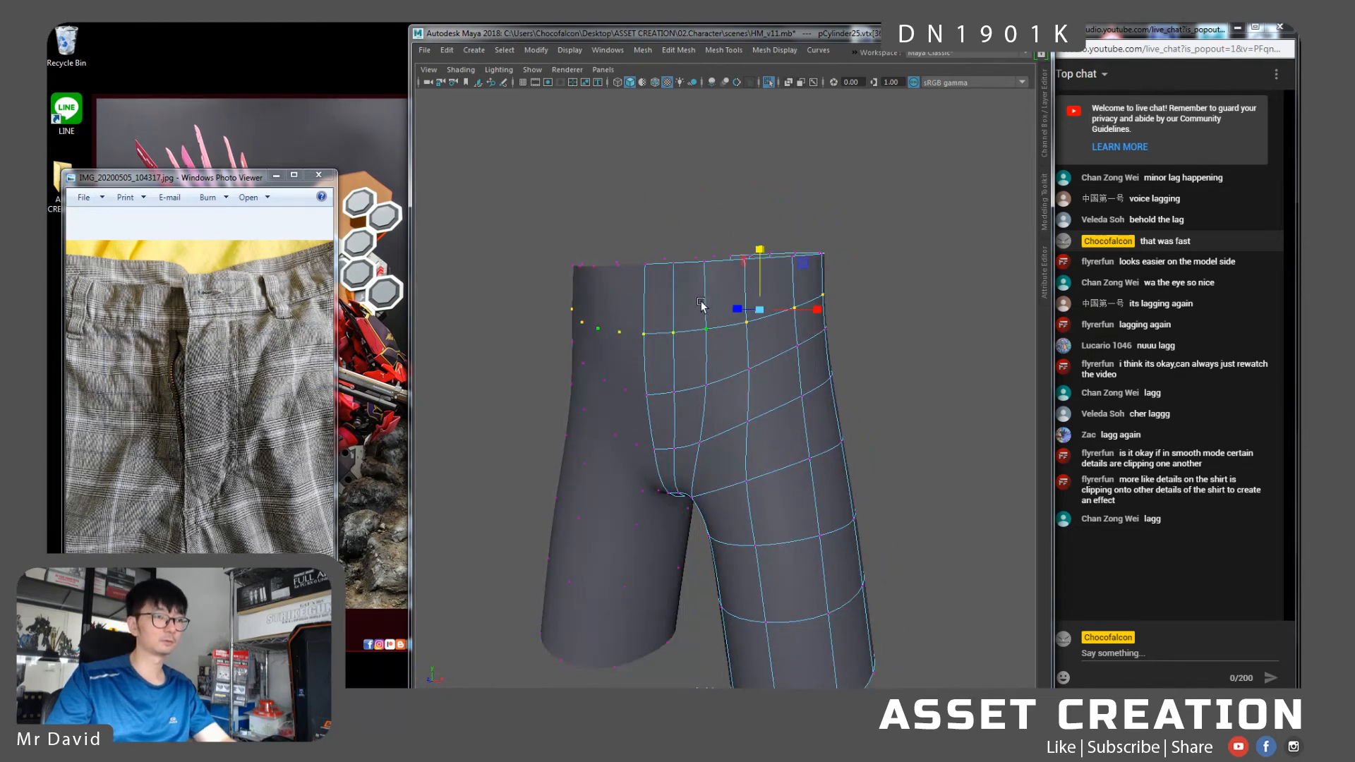
mouse_move(765, 255)
left_mouse_down()
mouse_move(762, 273)
mouse_move(764, 251)
left_mouse_up()
left_click(647, 393)
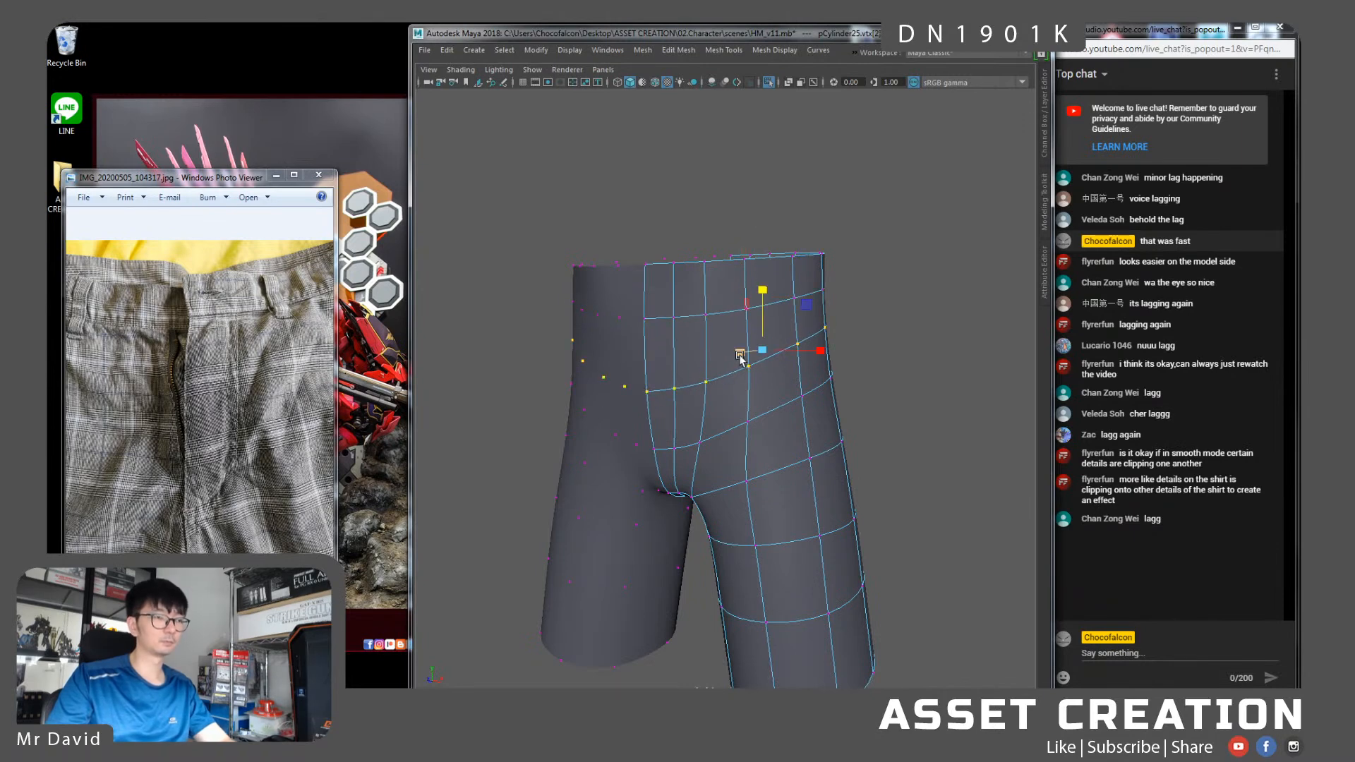
left_click_drag(762, 300, 710, 357)
left_click(746, 350)
left_click_drag(747, 311, 745, 284)
left_click_drag(759, 360, 840, 395, "alt")
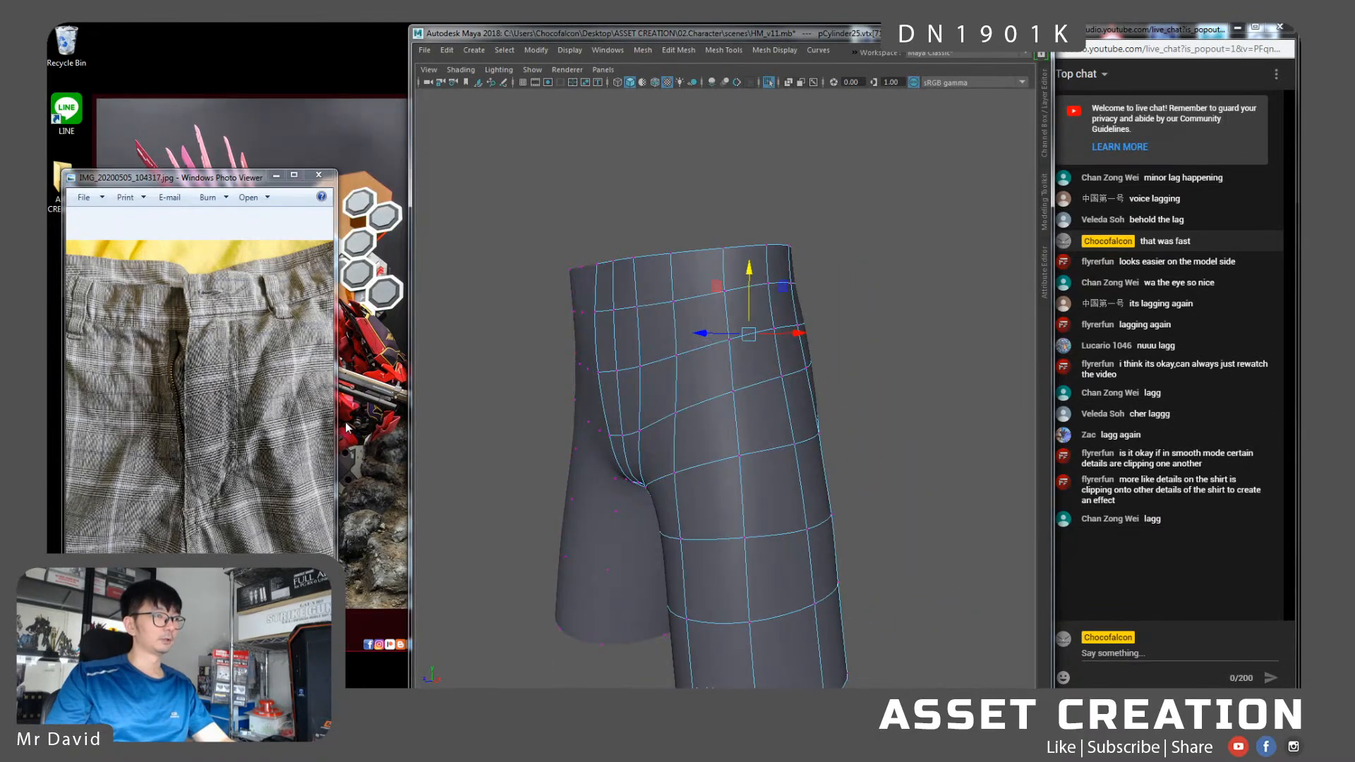
Bevel the edge loop below the waist with a fraction of 0.001 to start the waistband seam
right_click_drag(813, 280, 815, 253)
left_click(612, 309)
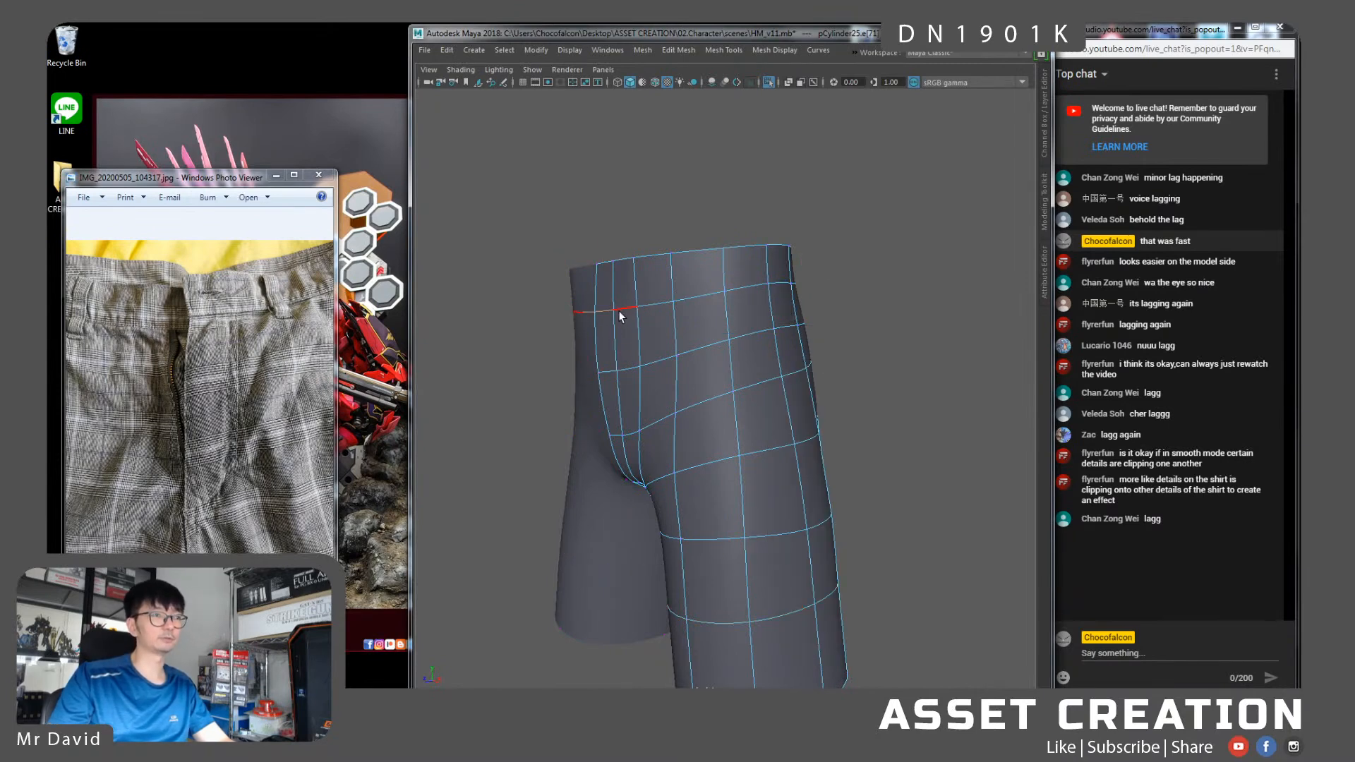
double_click(618, 308)
left_click_drag(723, 229, 610, 276)
right_click_drag(709, 276, 758, 274, "shift")
scroll(775, 325, "up", 2)
left_click_drag(904, 413, 898, 409)
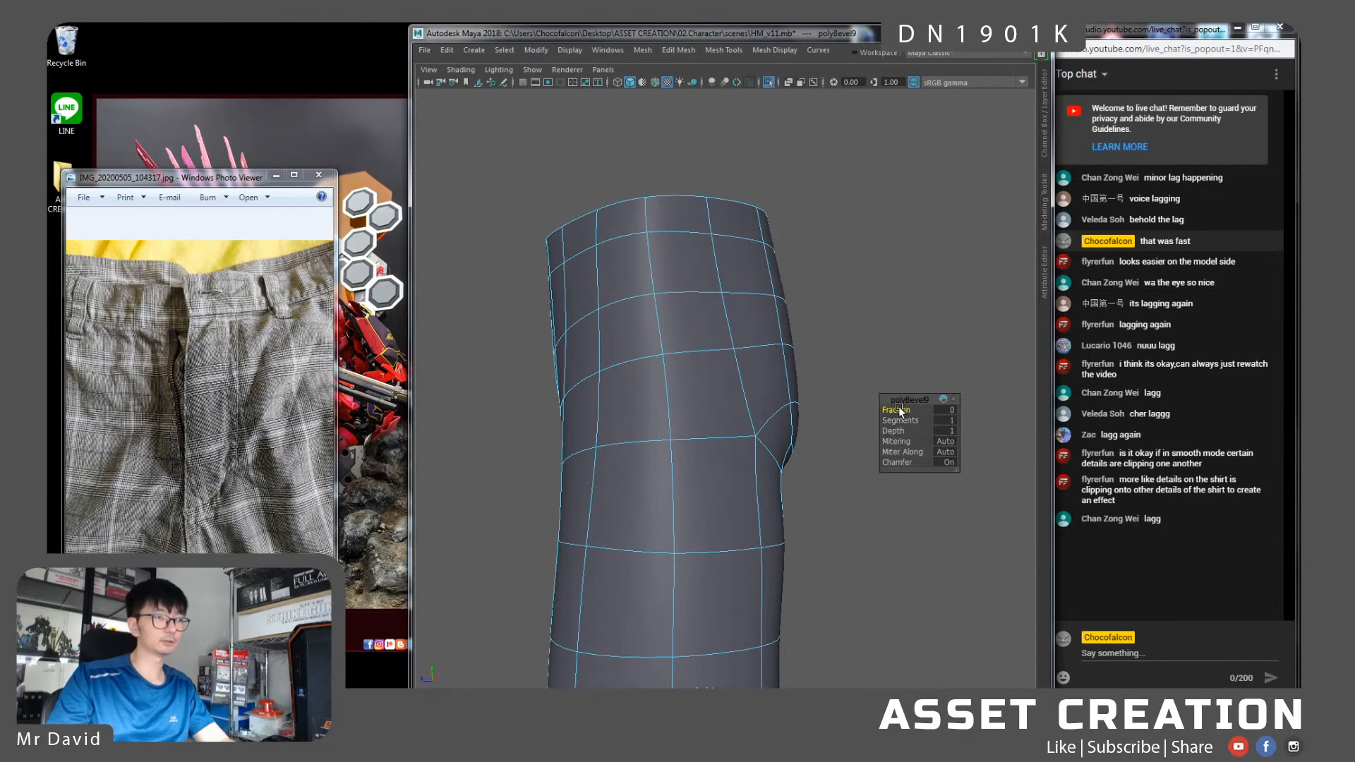
type("0.001")
key("Return")
Try the waistband bevel with 2 segments, check its middle edge loop and undo the segment change
left_click(954, 424)
type("2")
key("Return")
left_click_drag(602, 294, 678, 278, "alt")
right_click_drag(677, 278, 717, 275, "alt")
middle_click_drag(717, 275, 723, 319, "alt")
double_click(649, 314)
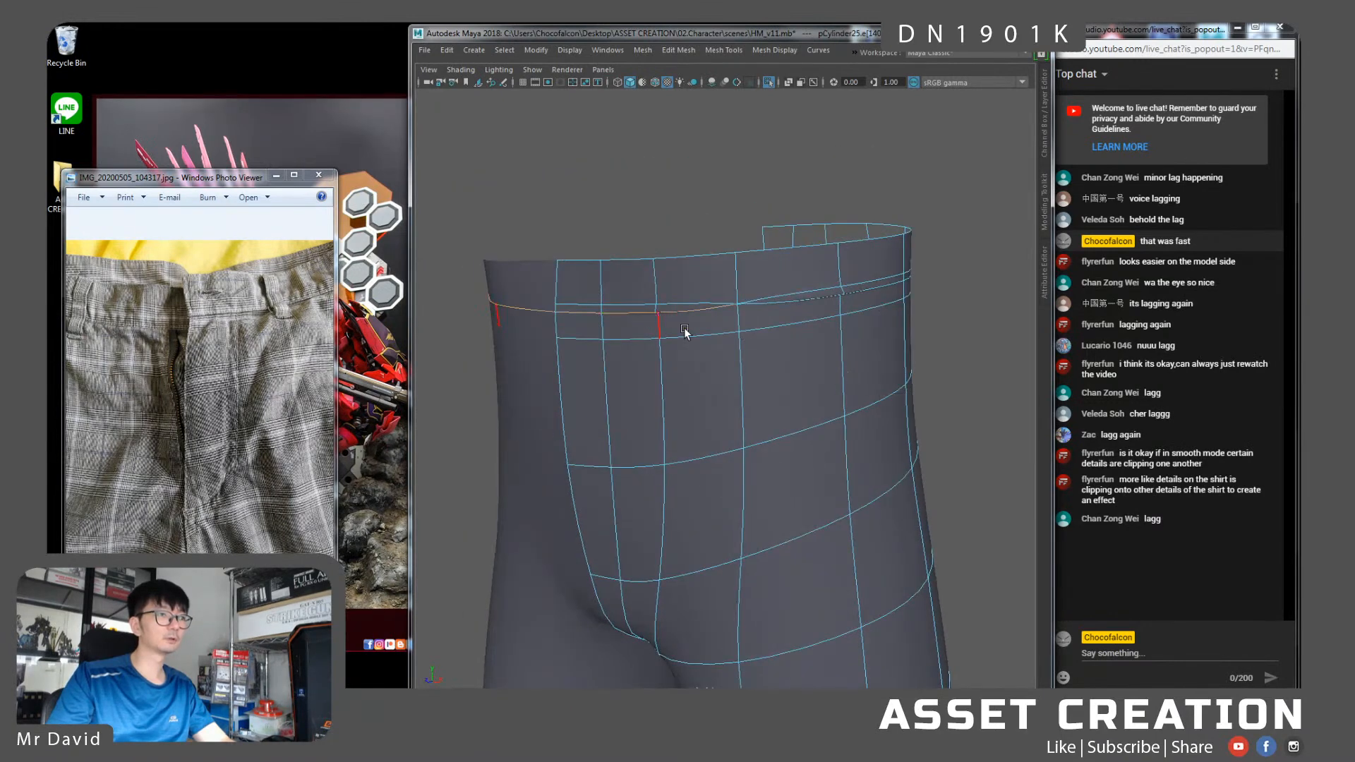
left_click_drag(649, 313, 710, 315, "alt")
key("ctrl+z")
key("ctrl+z")
key("ctrl+z")
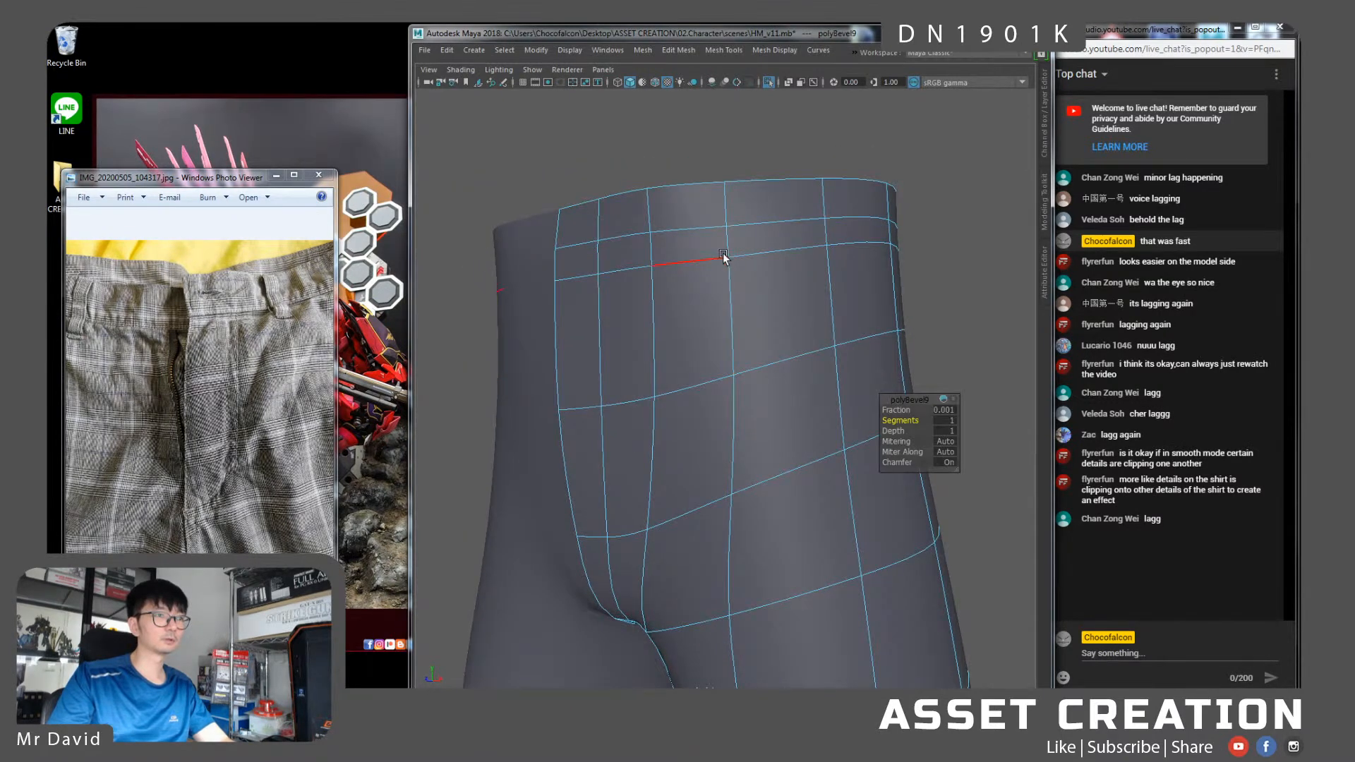
Bevel the upper edge loop of the waistband seam with a fraction of 0.1 and reduce it further
double_click(706, 231)
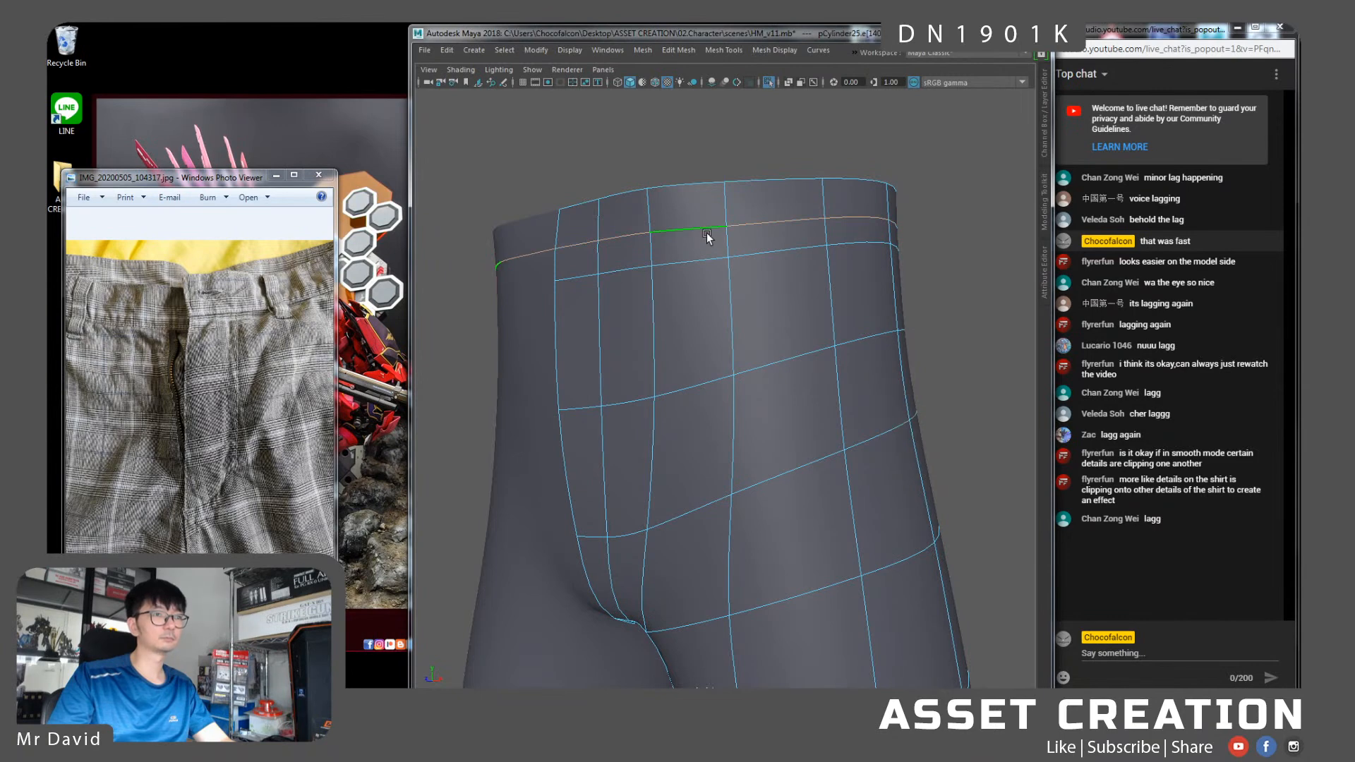
right_click_drag(706, 232, 759, 235, "shift")
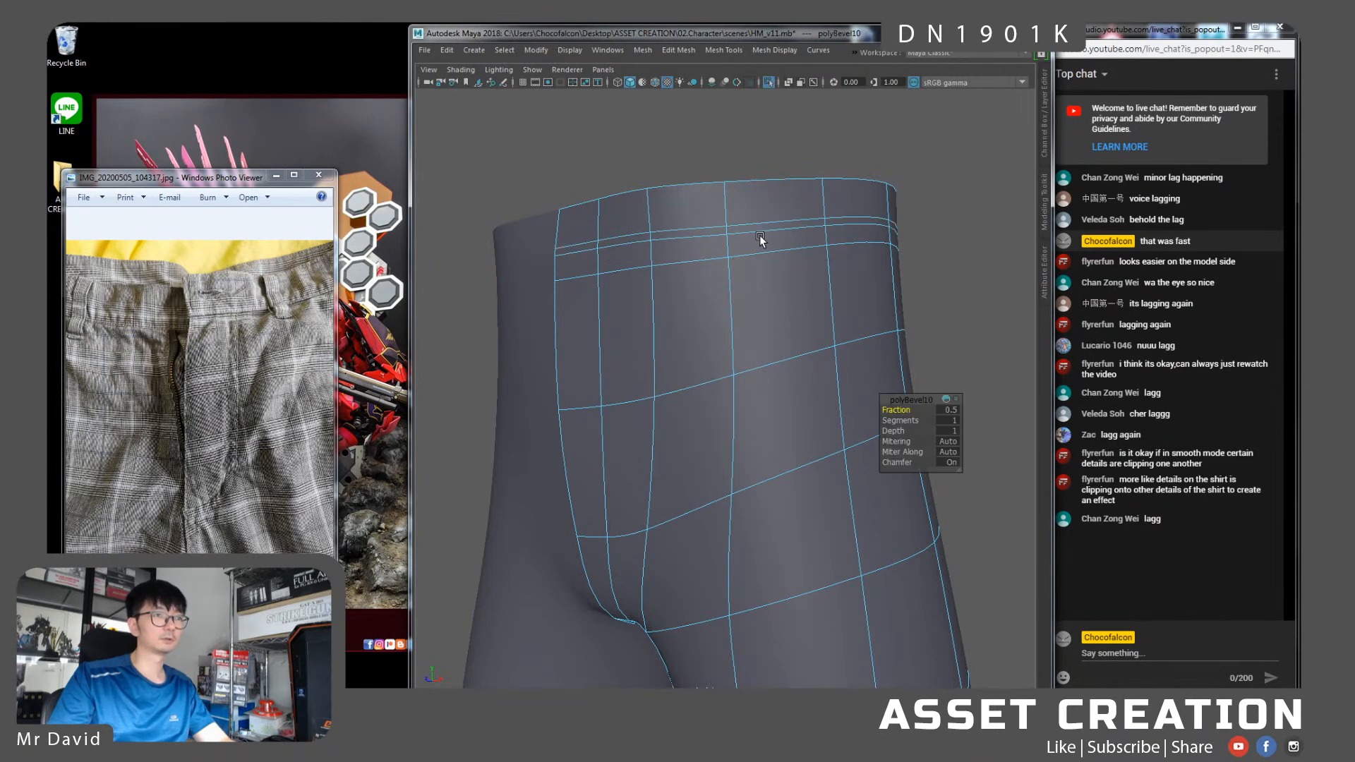
type("0.1")
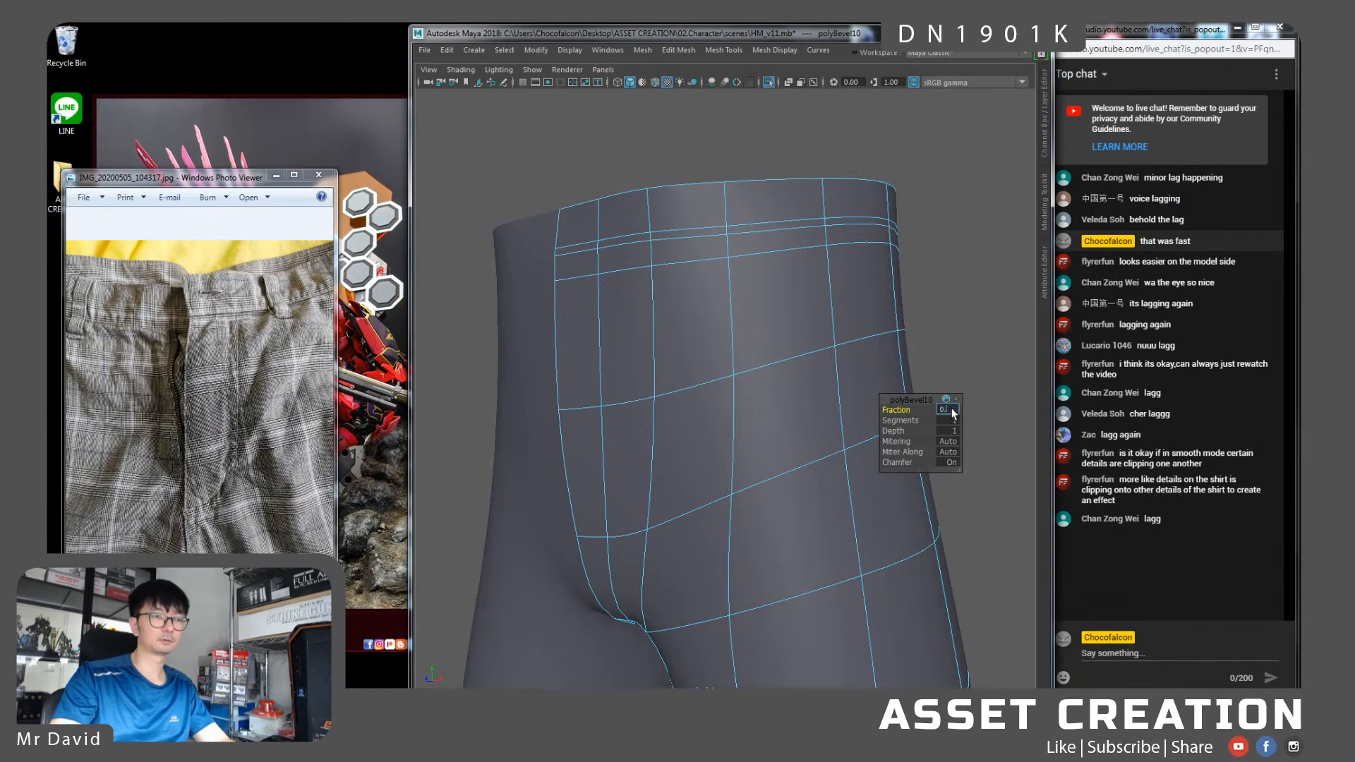
key("Return")
left_click(951, 409)
key("BackSpace")
key("BackSpace")
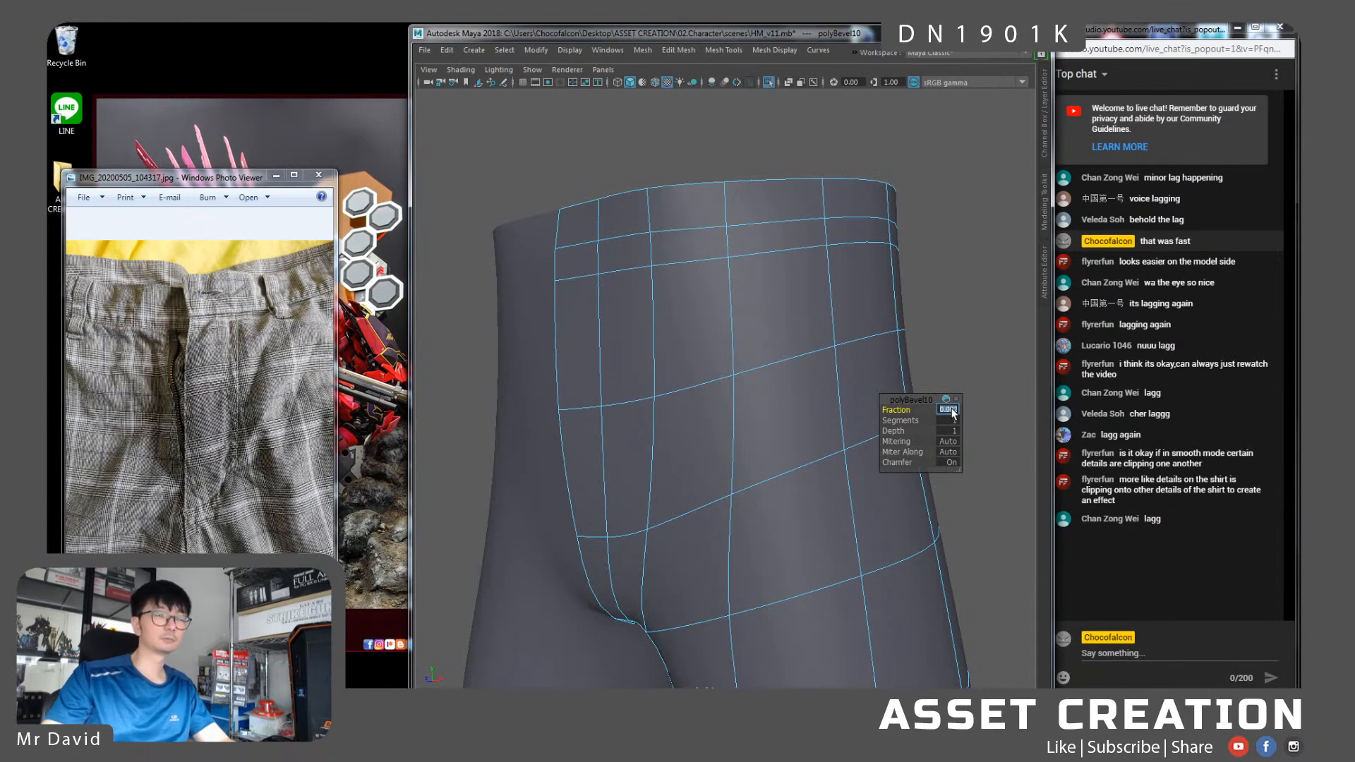
Bevel the upper seam loop again with a fraction of 0.5
double_click(713, 226)
right_click_drag(764, 252, 886, 265, "shift")
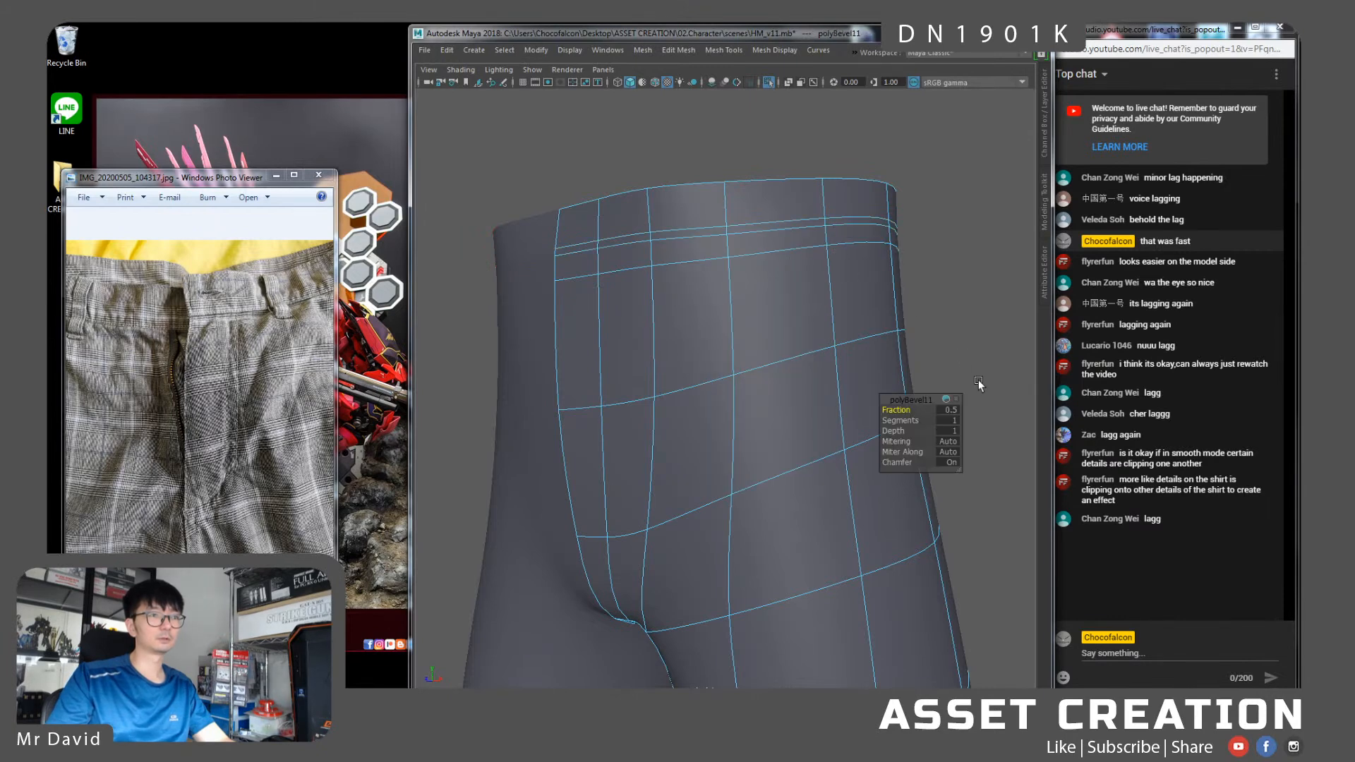
left_click(953, 409)
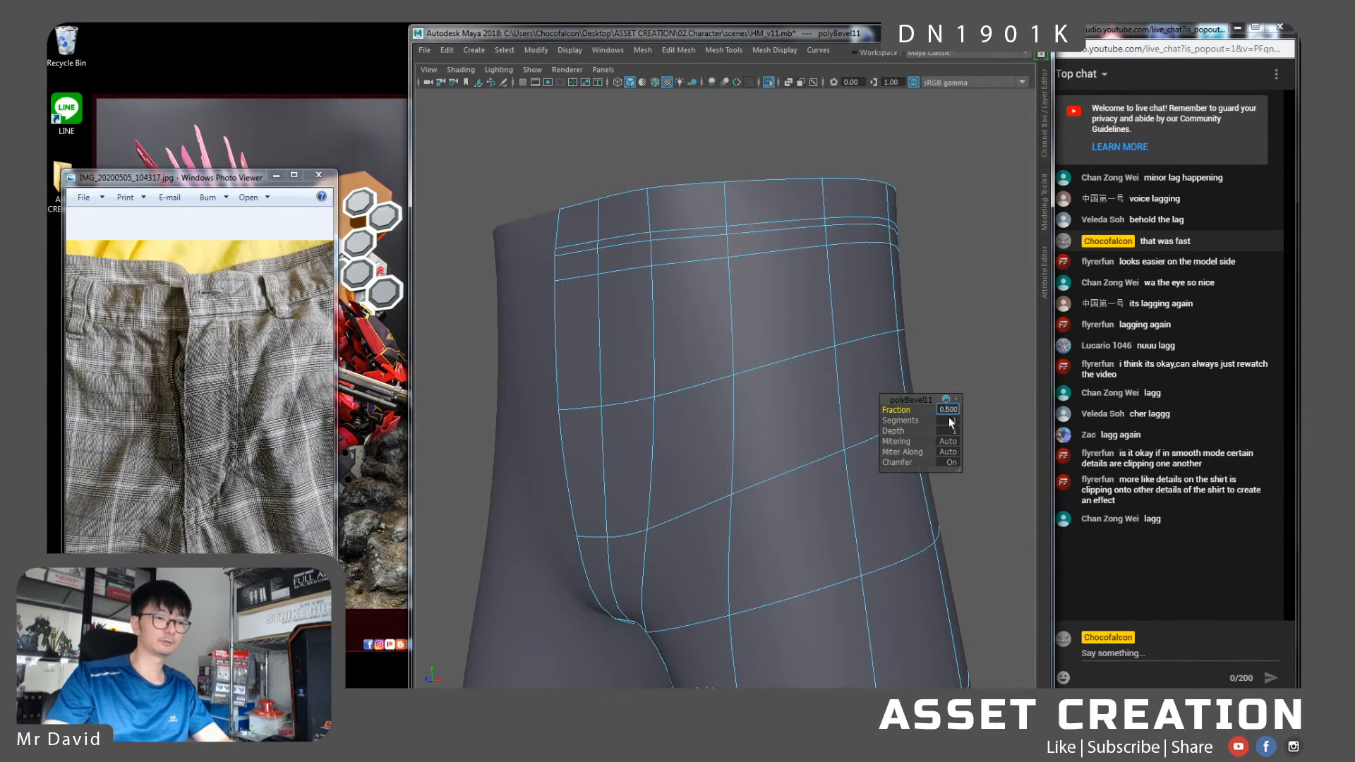
key("Return")
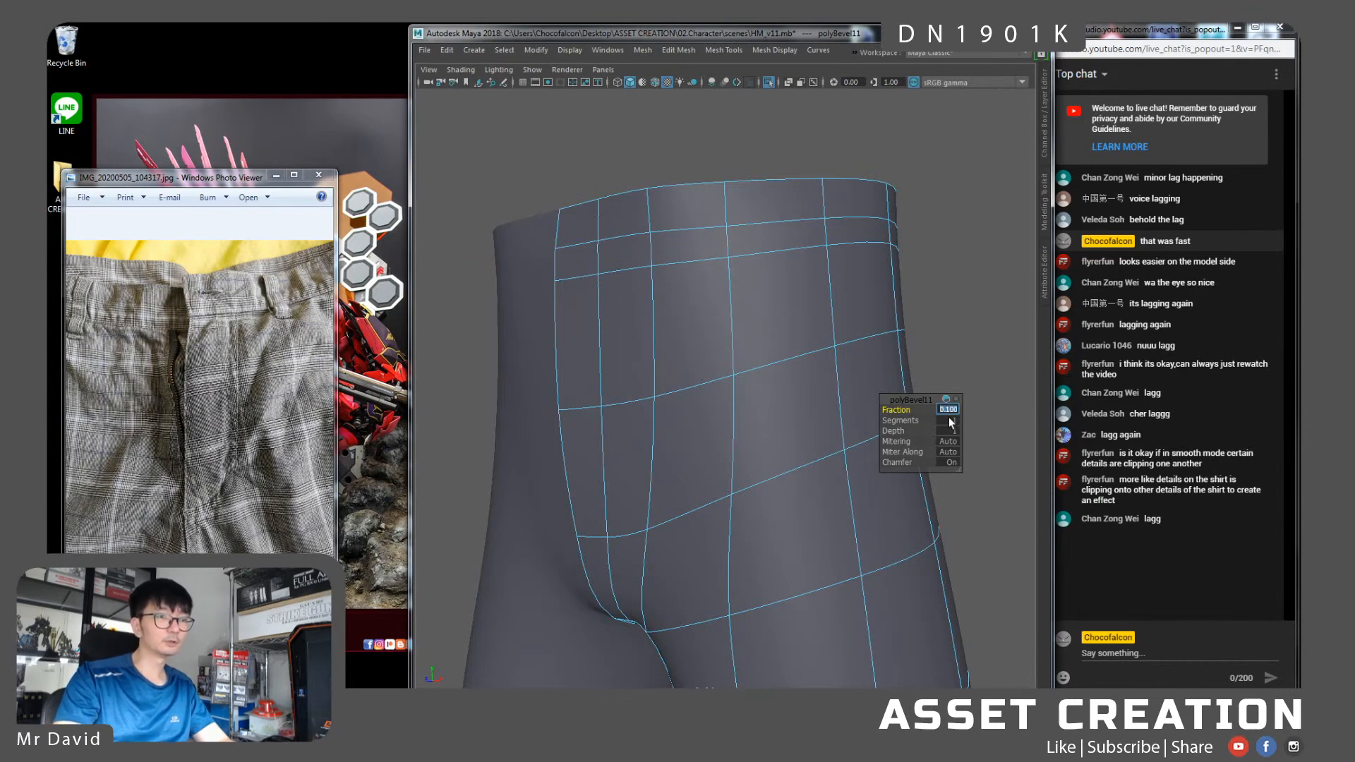
type("0.5")
key("Return")
left_click(951, 421)
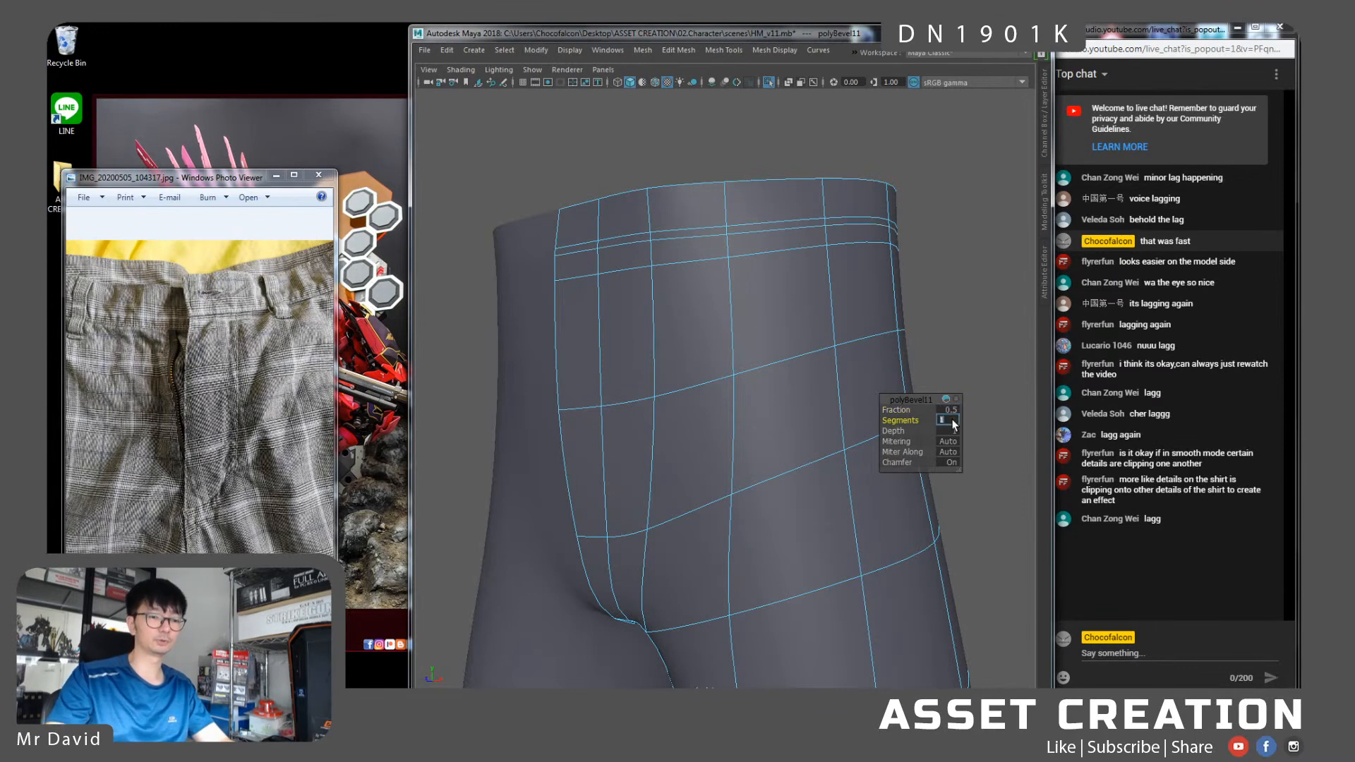
Delete the extra bevel edges around the upper waistband seam of the shorts to clean it back to a single loop
left_click_drag(659, 324, 660, 295, "alt")
double_click(662, 289)
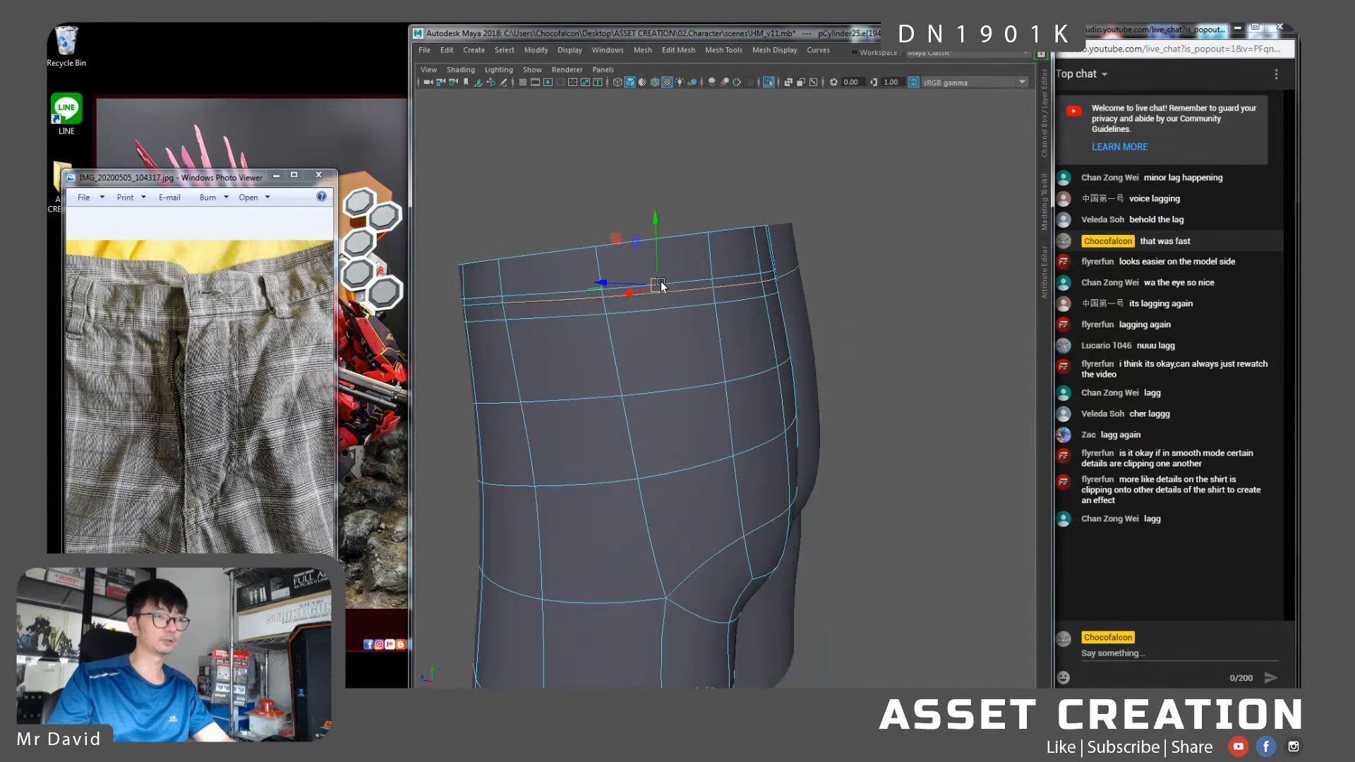
mouse_move(550, 329)
left_mouse_down("alt")
mouse_move(599, 290)
mouse_move(524, 302)
mouse_move(556, 315)
left_mouse_up("alt")
double_click(598, 290)
key("ctrl+z")
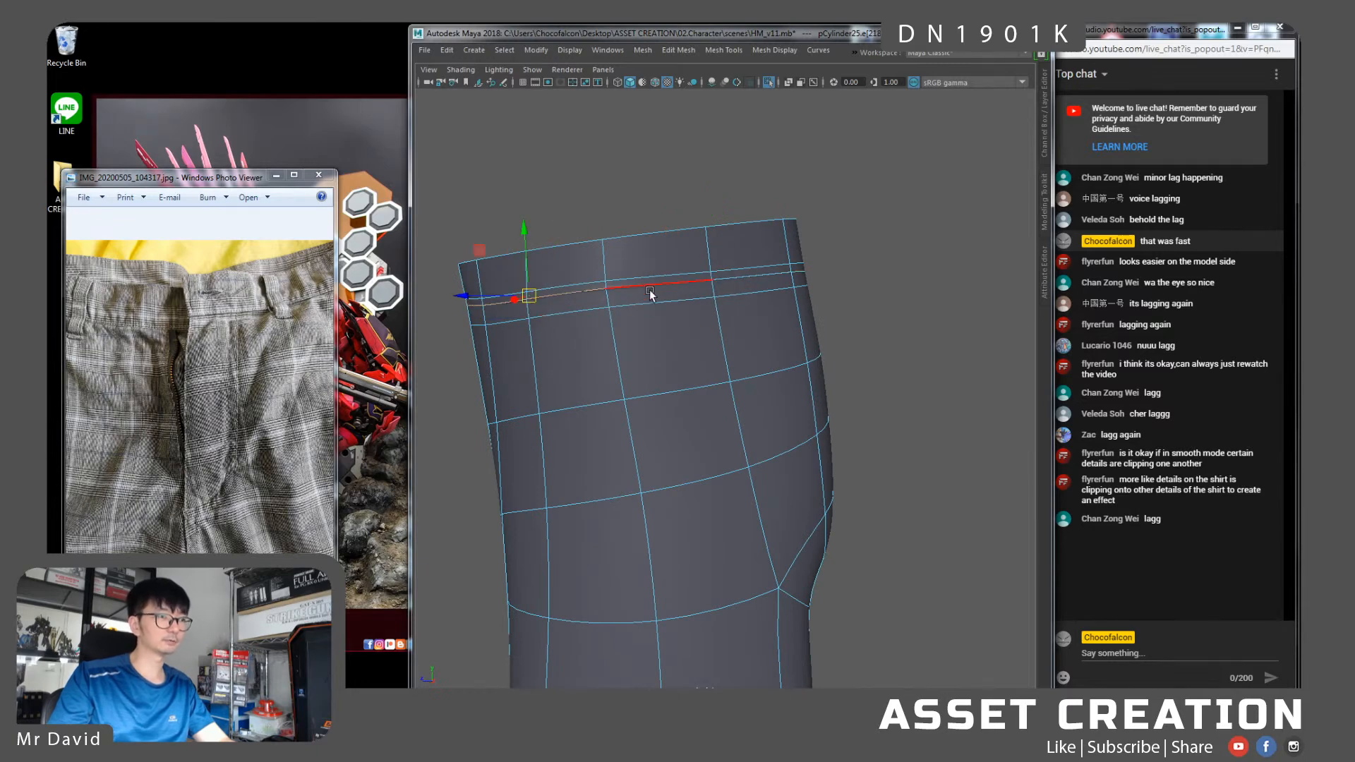
double_click(646, 275)
key("Delete")
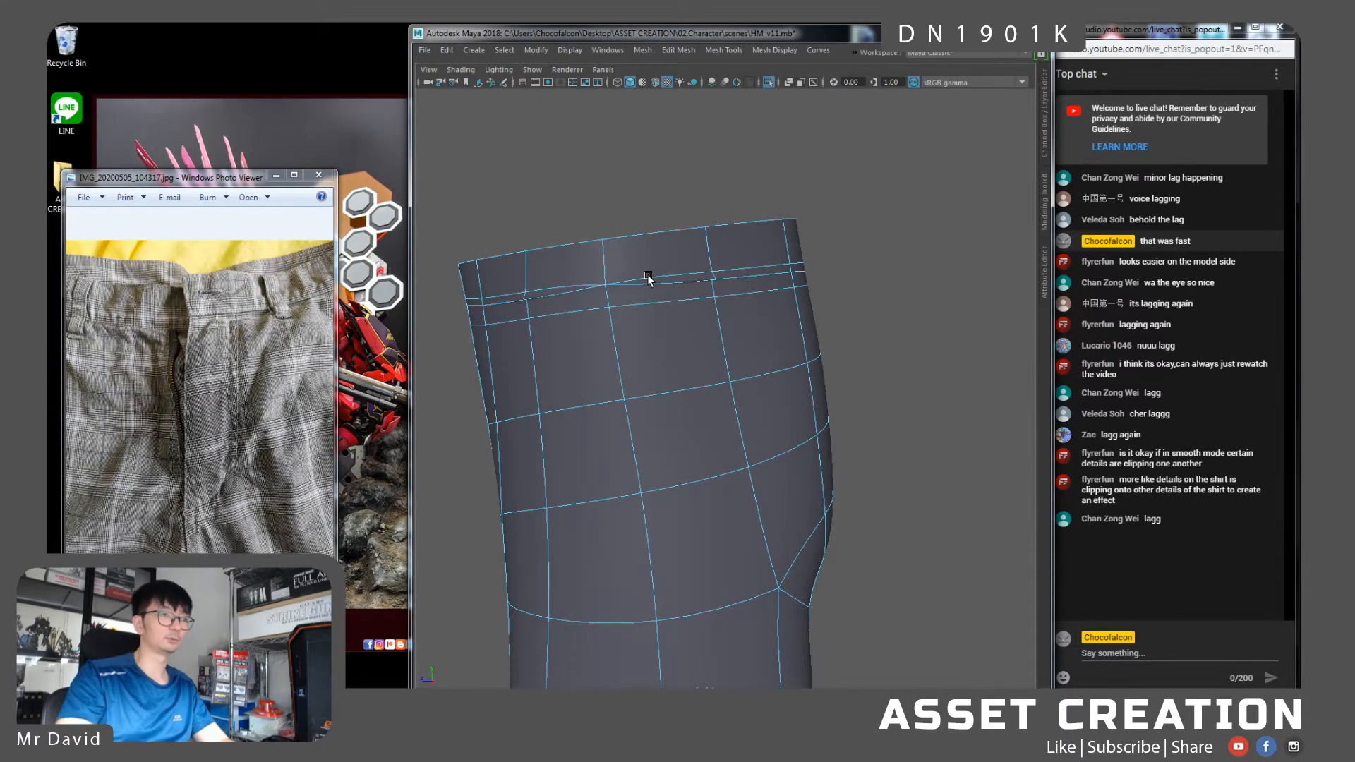
left_click(650, 274)
key("Delete")
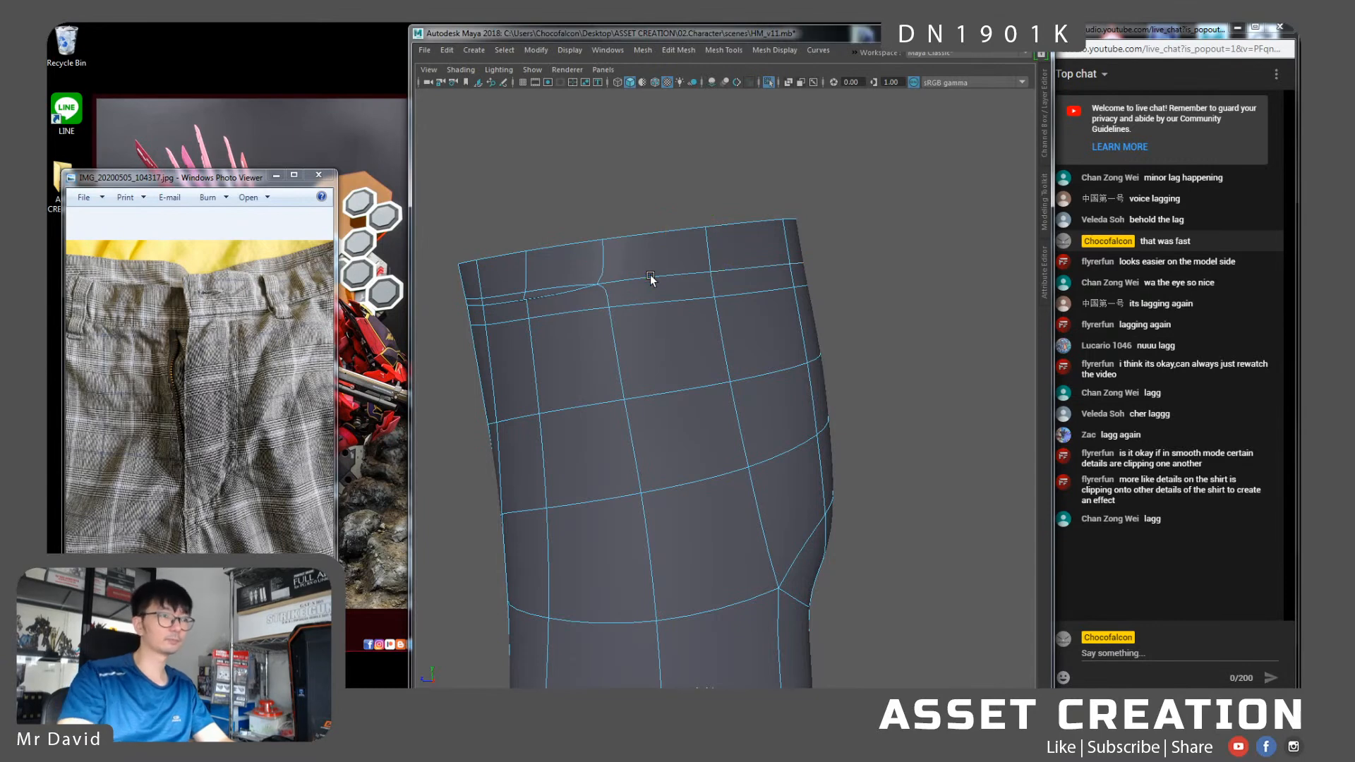
left_click(649, 277)
Try to bevel the upper waistband seam loop with a fraction of 0.5
left_click(573, 282)
double_click(571, 281)
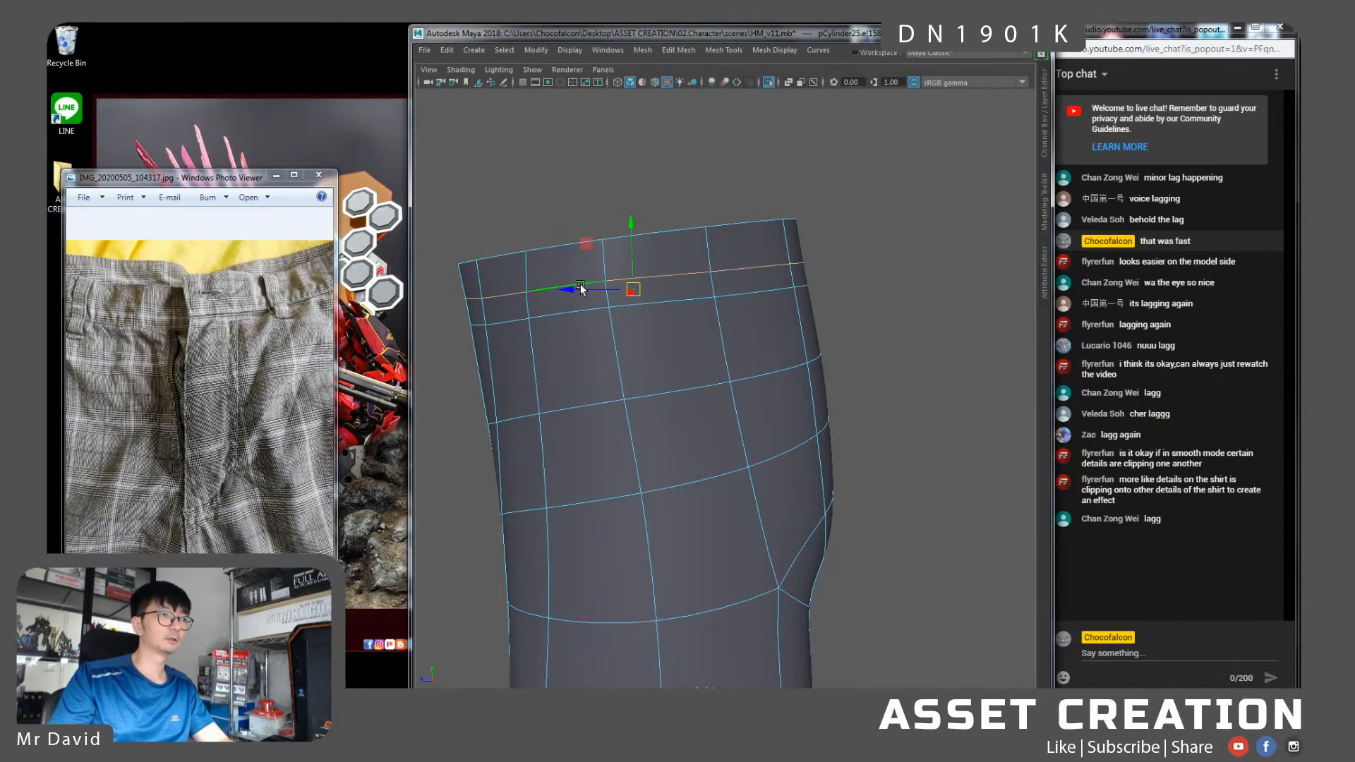
right_click_drag(621, 281, 692, 280, "shift")
left_click_drag(703, 288, 726, 288, "alt")
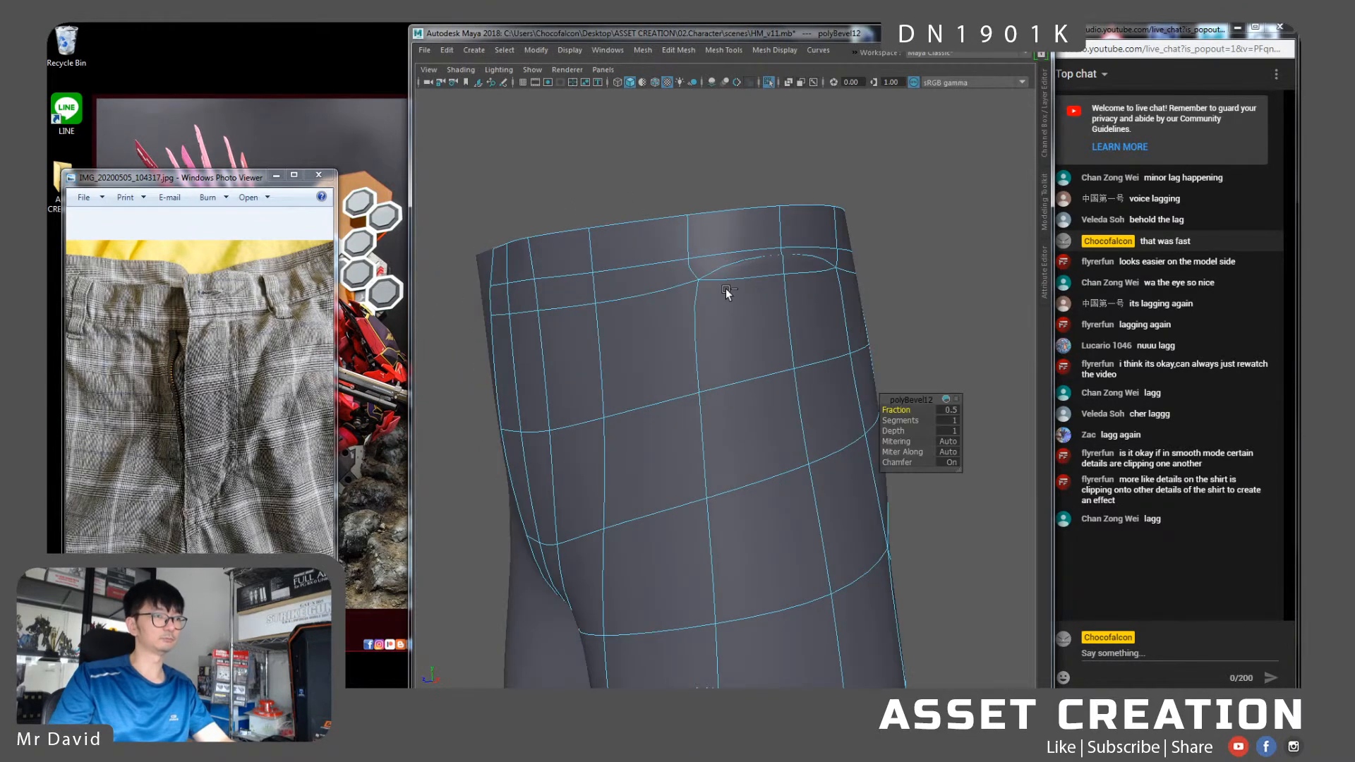
key("ctrl+z")
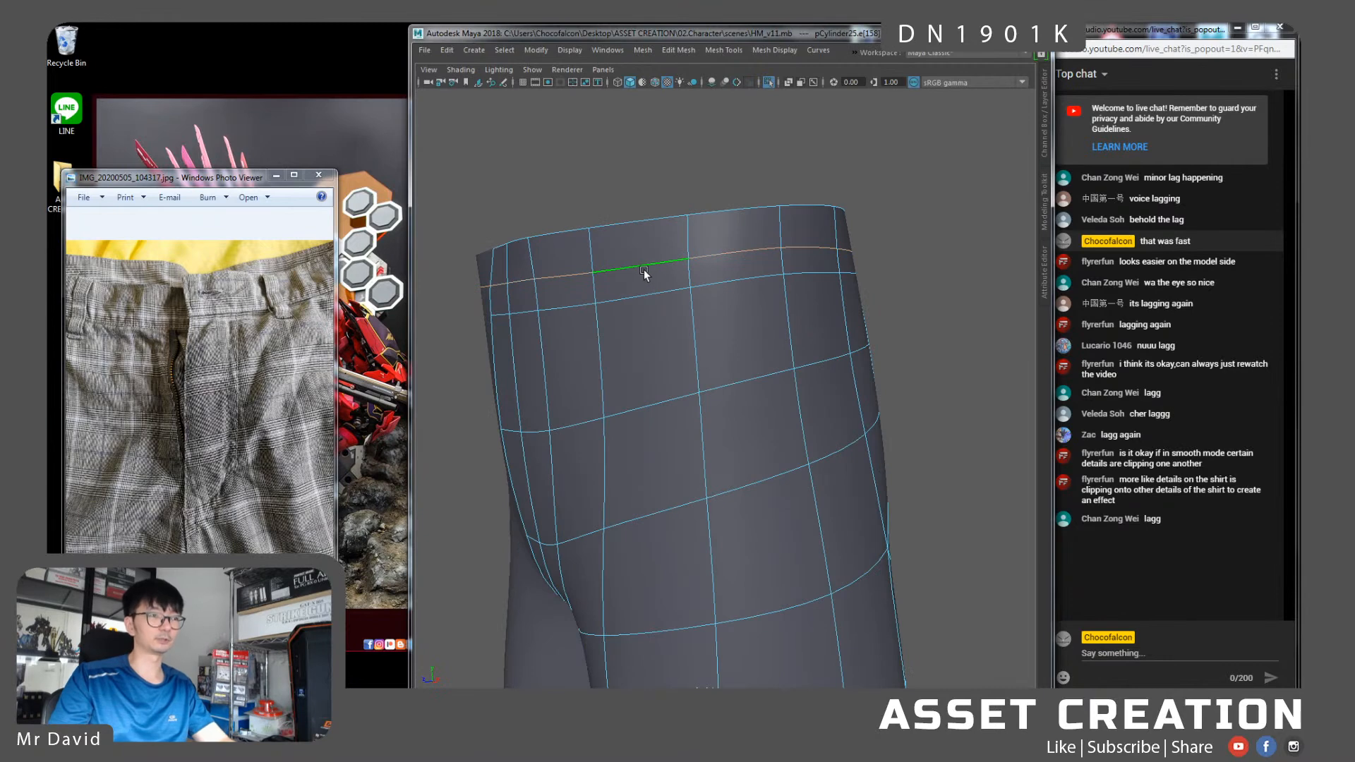
Enlarge the pants reference photo window to examine the waistband more closely
right_click(645, 272)
right_click_drag(653, 250, 648, 256)
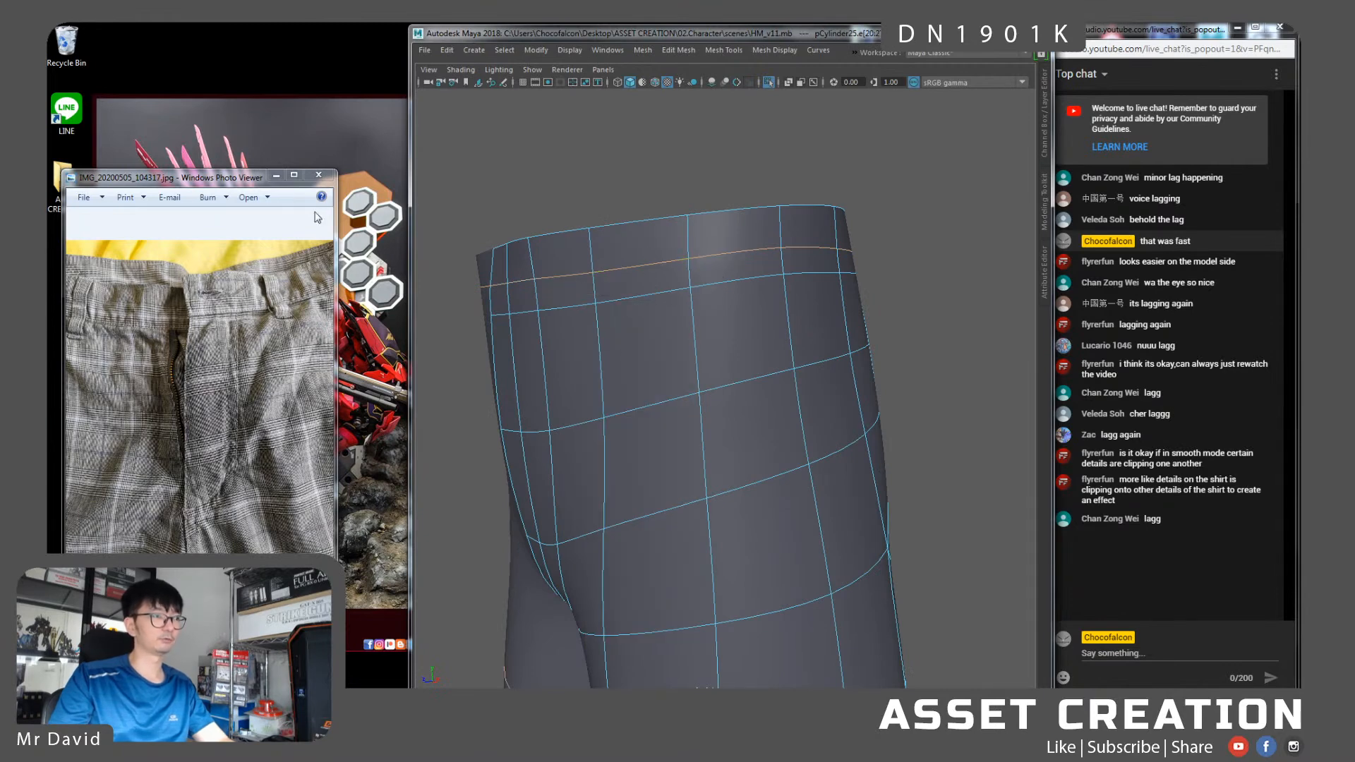
left_click_drag(334, 250, 405, 251)
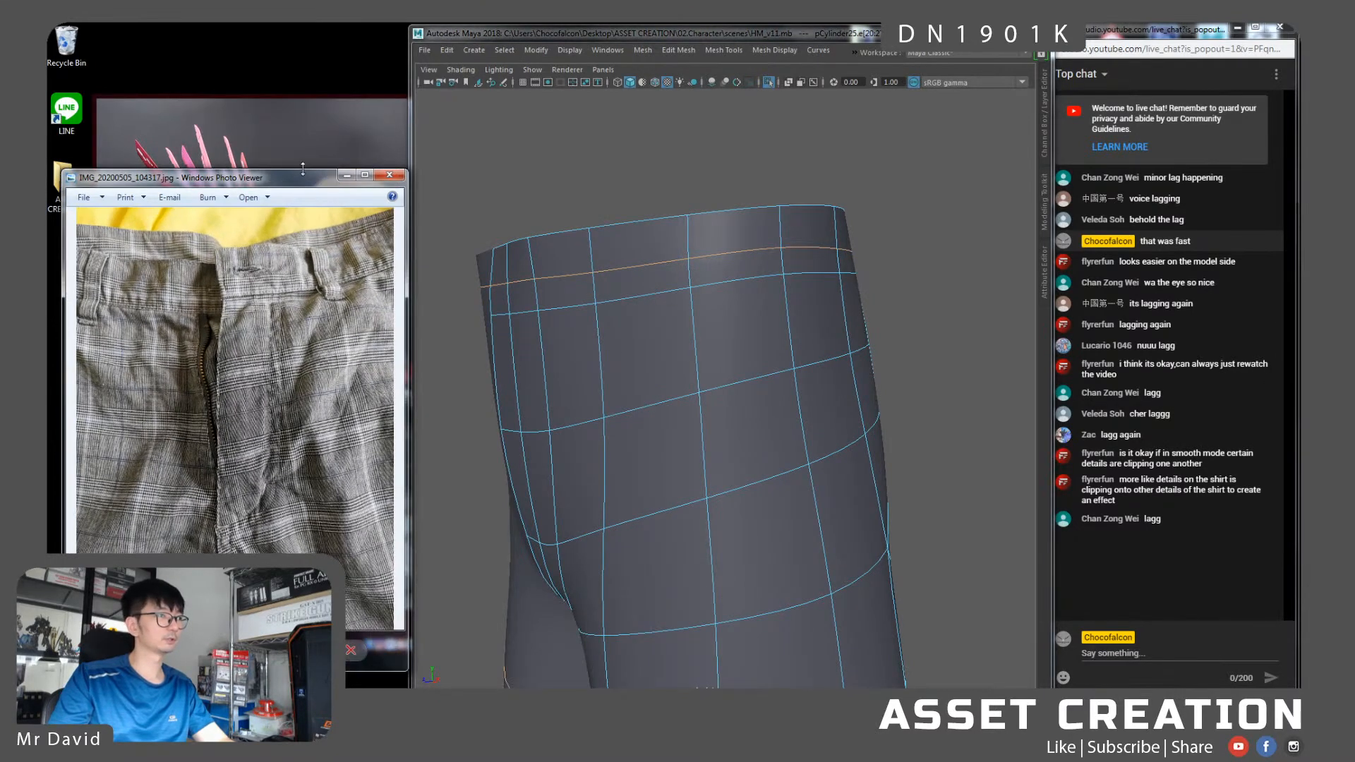
left_click_drag(303, 169, 242, 22)
Bevel the upper seam loop again, try moving one of the resulting edges, and undo both changes
right_click_drag(635, 266, 698, 258, "shift")
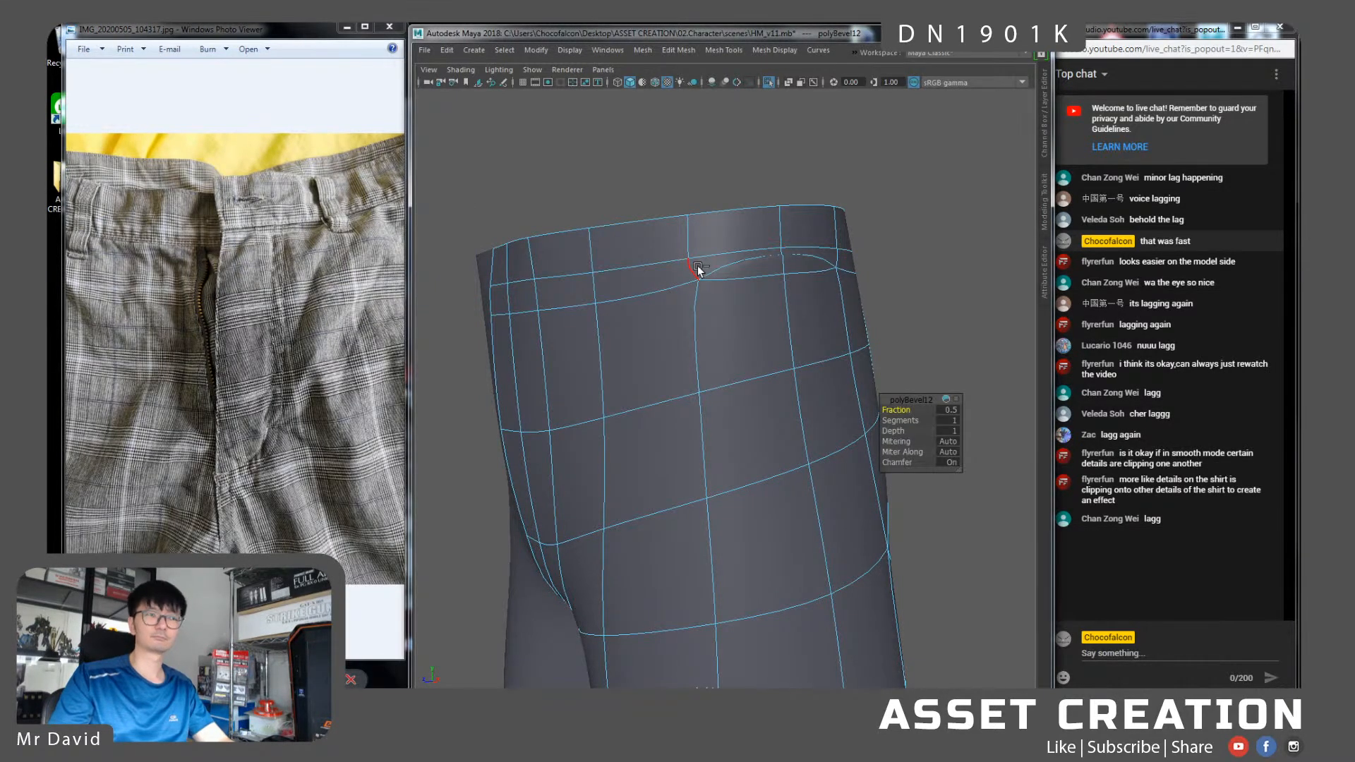
left_click(564, 304)
key("w")
left_click_drag(717, 273, 761, 348)
key("ctrl+z")
key("ctrl+z")
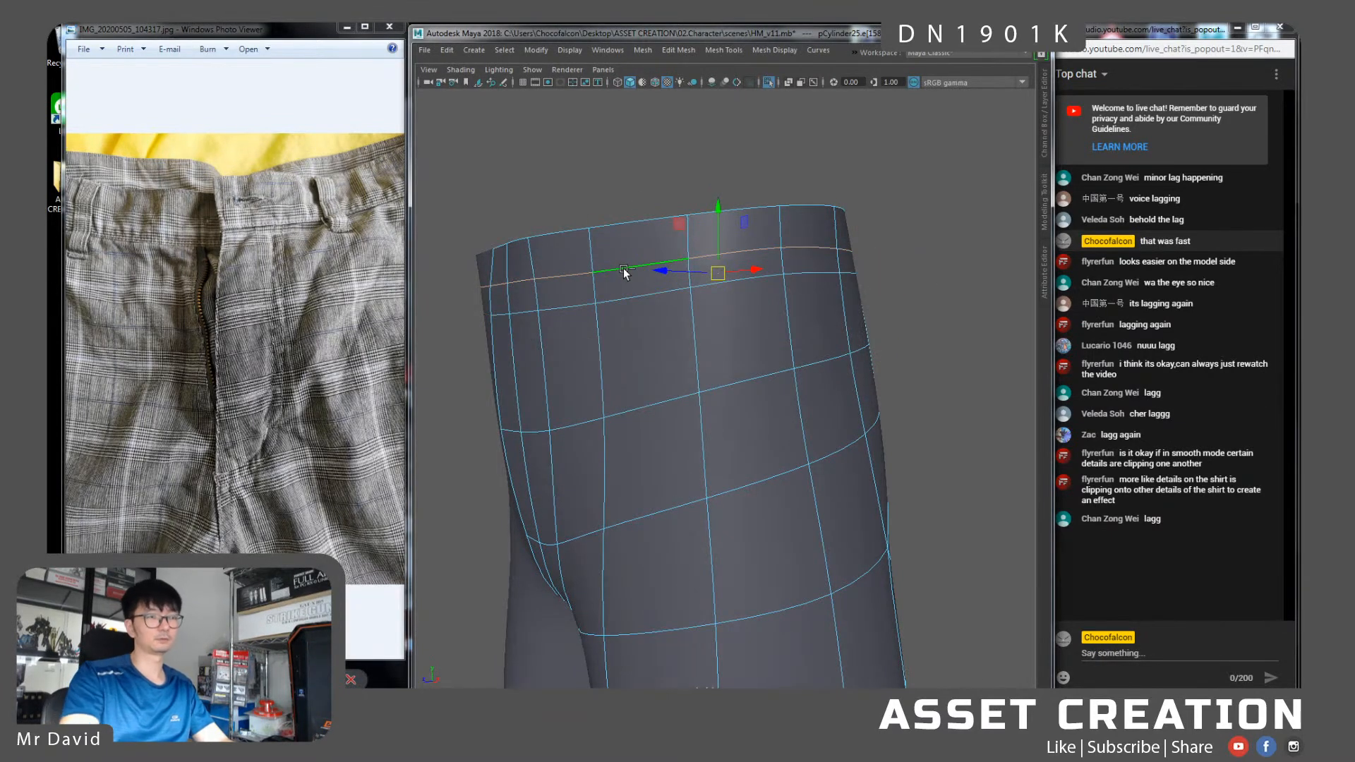
Replace the faulty upper seam loop with a new edge loop between the waist rim and the loop below, with smooth preview off
left_click(671, 284)
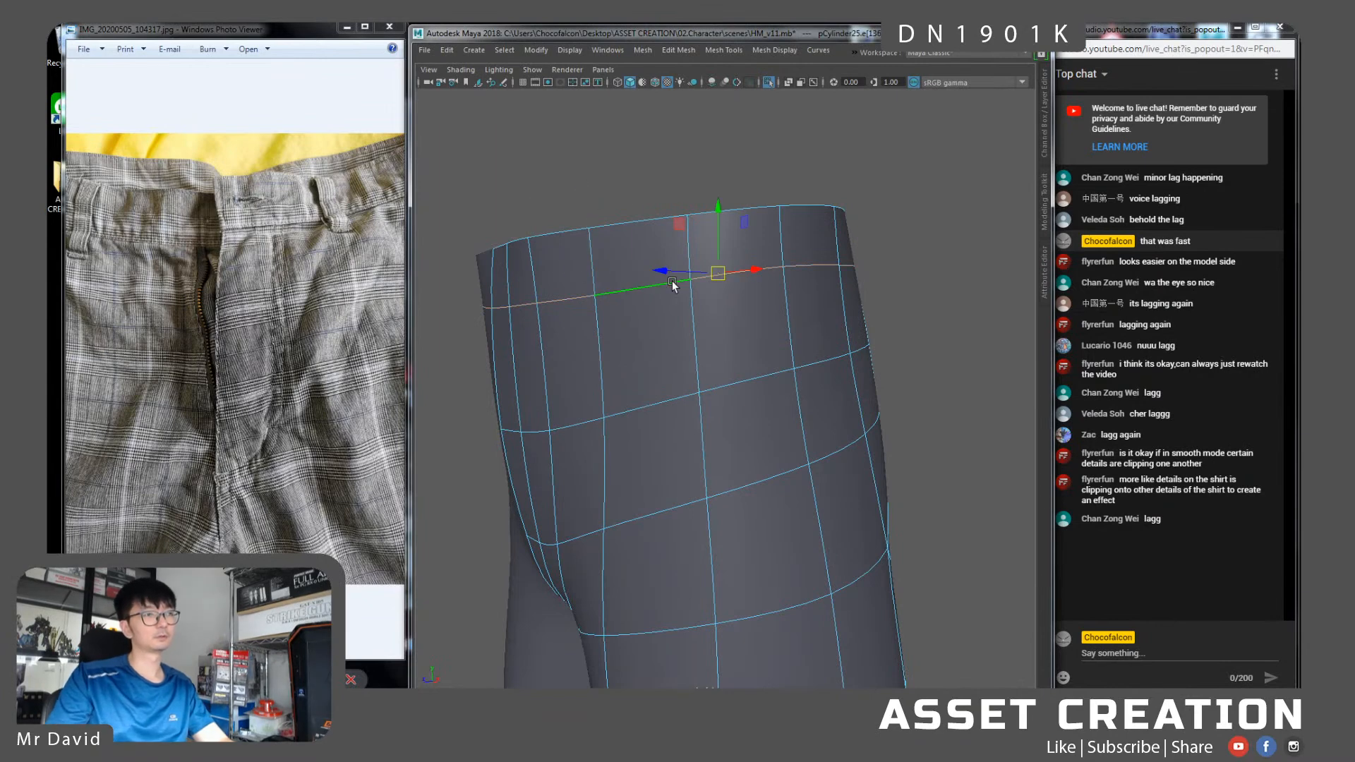
right_click_drag(672, 283, 716, 285, "shift")
left_click(593, 271)
left_click(685, 259, "shift")
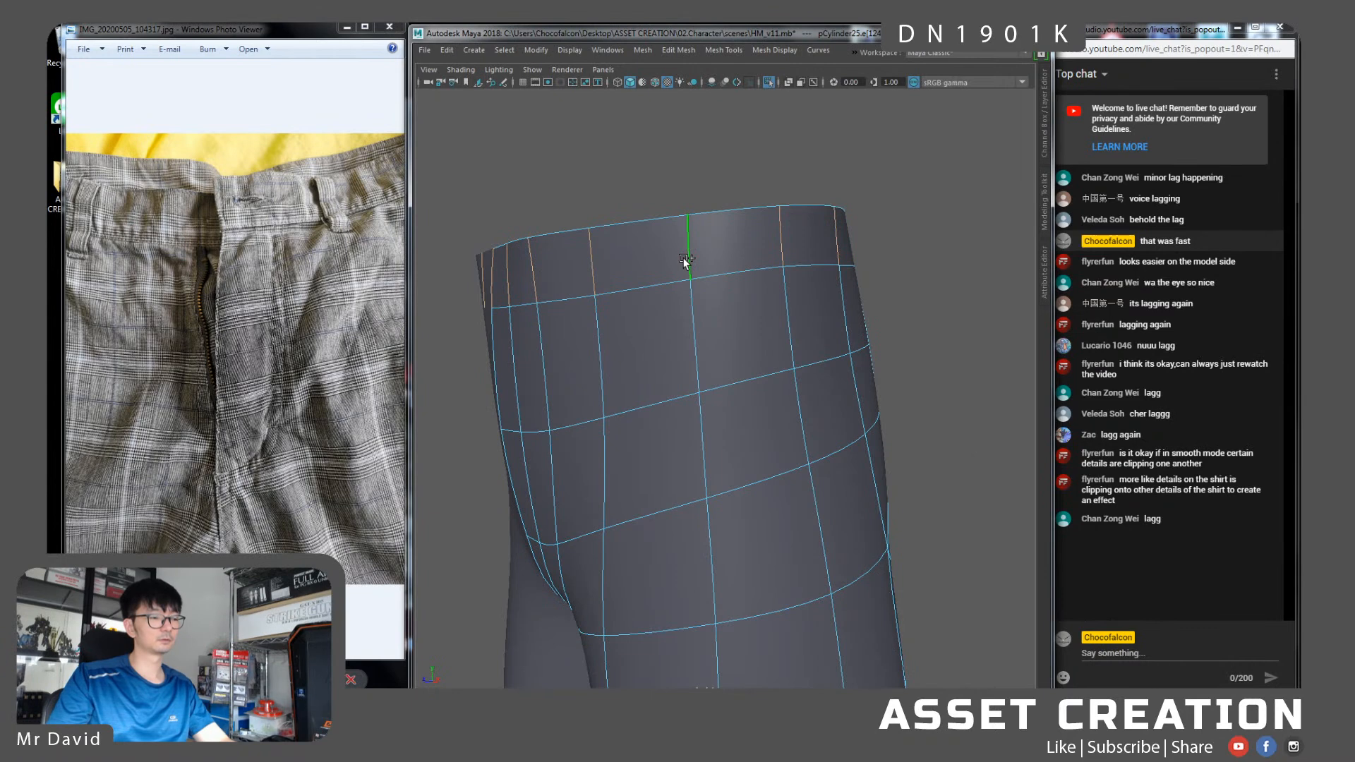
key("g")
key("1")
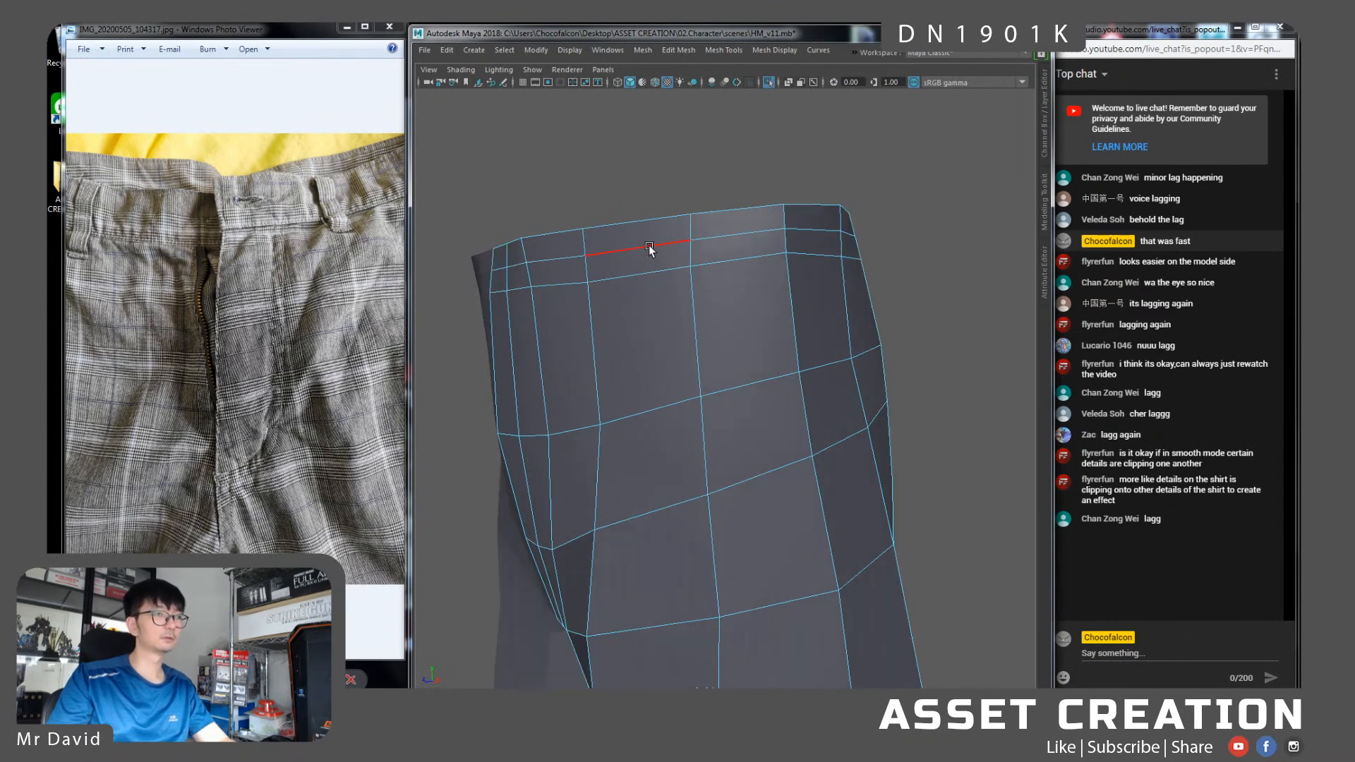
Move the edge loop below the waist rim down to respace the waistband, and raise its centre vertex
double_click(649, 247)
key("w")
middle_click_drag(649, 247, 650, 274)
left_click_drag(717, 235, 718, 293)
double_click(662, 253)
left_click_drag(662, 252, 649, 280, "alt")
right_click_drag(722, 273, 655, 270)
left_click(718, 276)
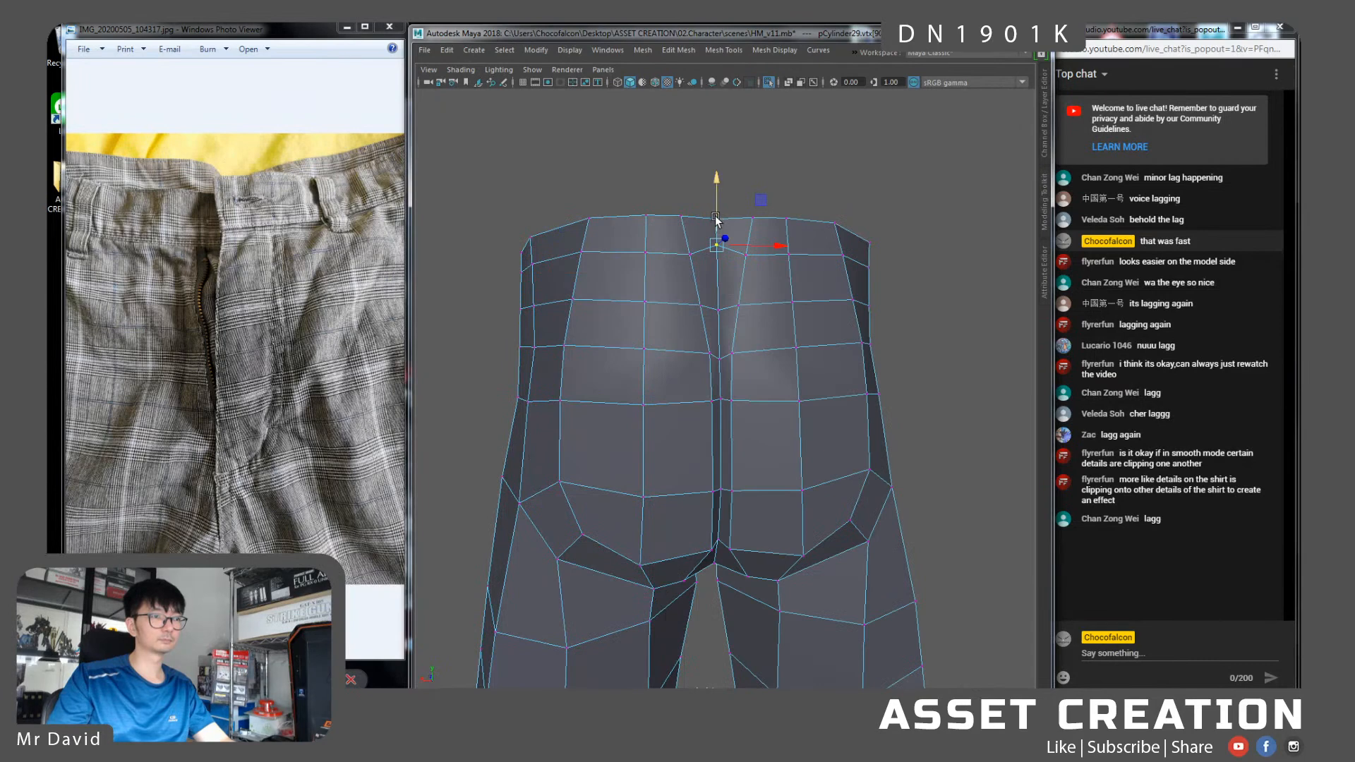
left_click_drag(717, 220, 716, 206, "ctrl+shift")
Bevel the edge loop below the waist rim into a narrow seam band with a middle loop
left_click_drag(656, 253, 699, 268, "alt")
right_click_drag(698, 268, 699, 230)
left_click(686, 267)
double_click(686, 267)
left_click_drag(621, 302, 751, 285, "alt")
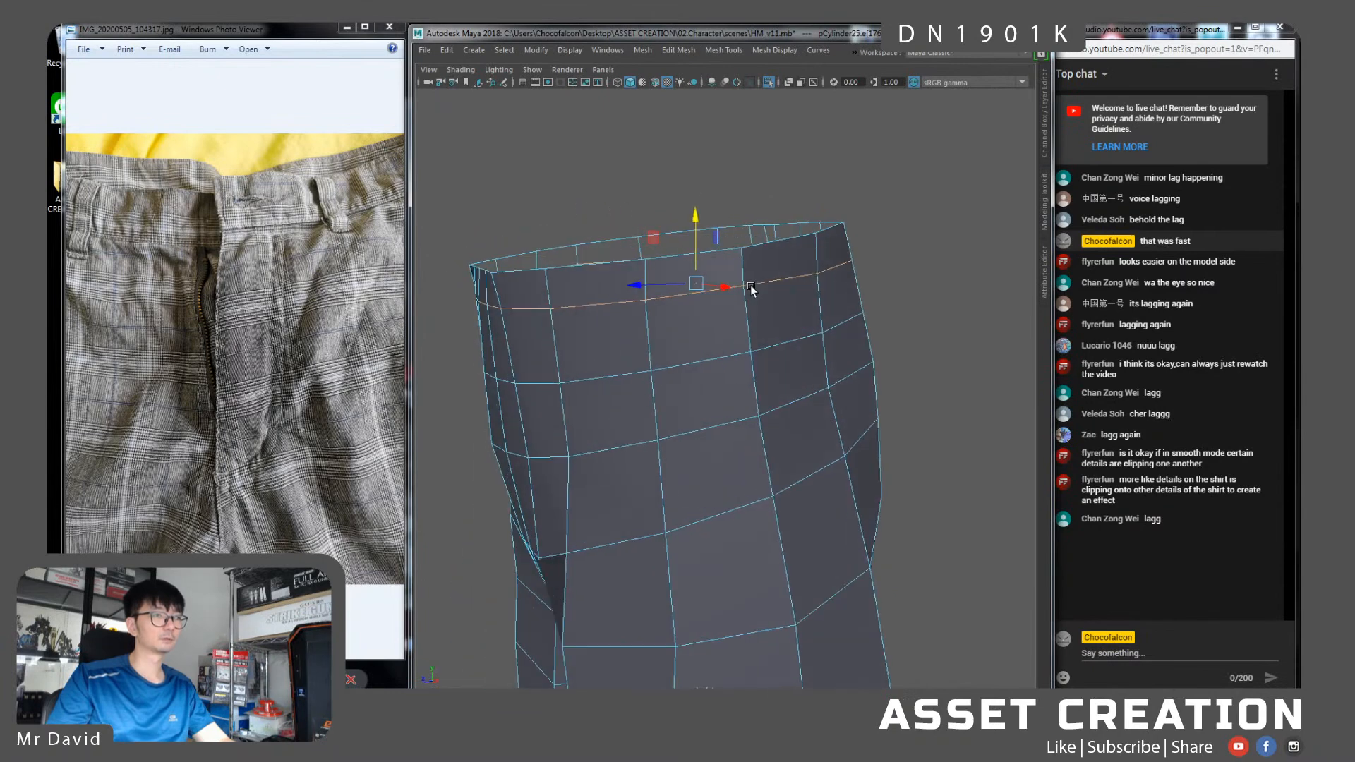
right_click_drag(734, 299, 781, 298, "shift")
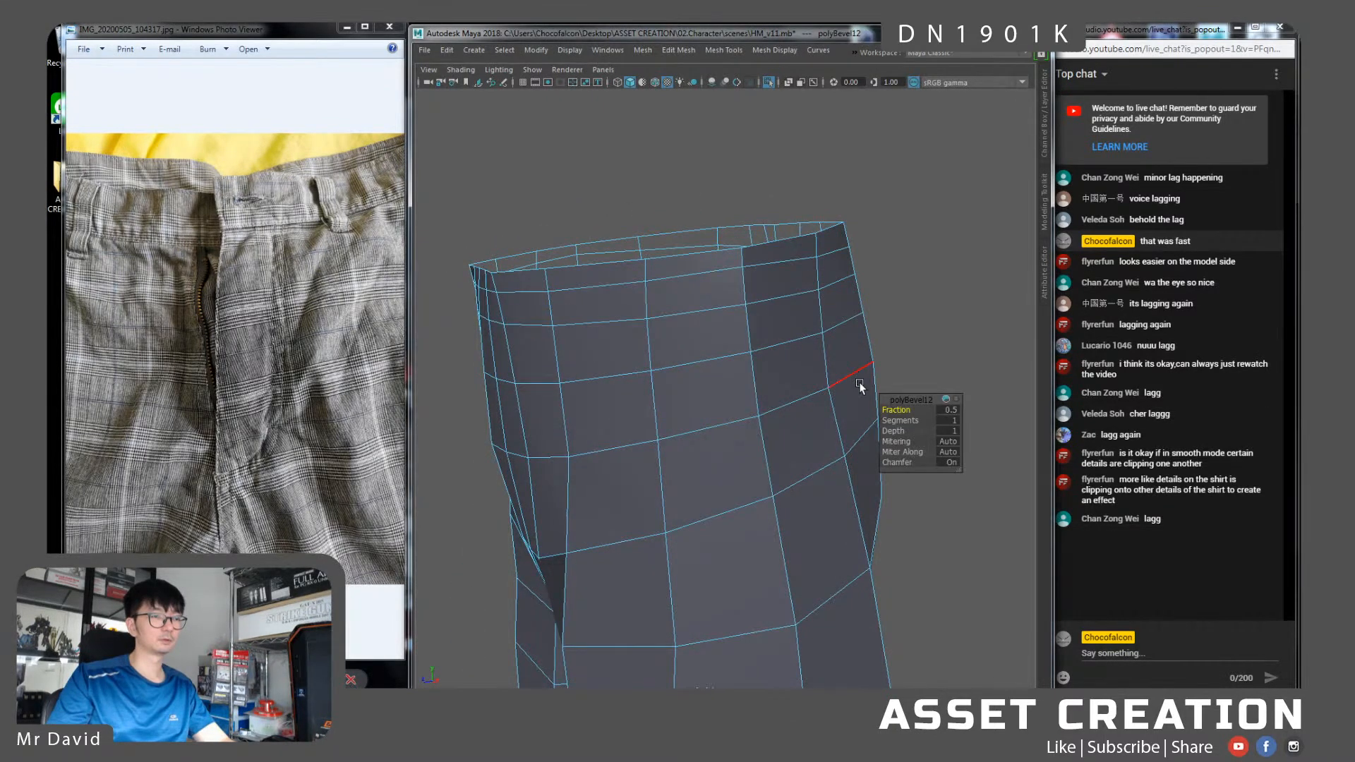
left_click_drag(890, 403, 896, 422)
Scale the middle loop of the seam band inward to form a groove under the waistband
left_click_drag(637, 338, 762, 340, "alt")
double_click(697, 333)
key("w")
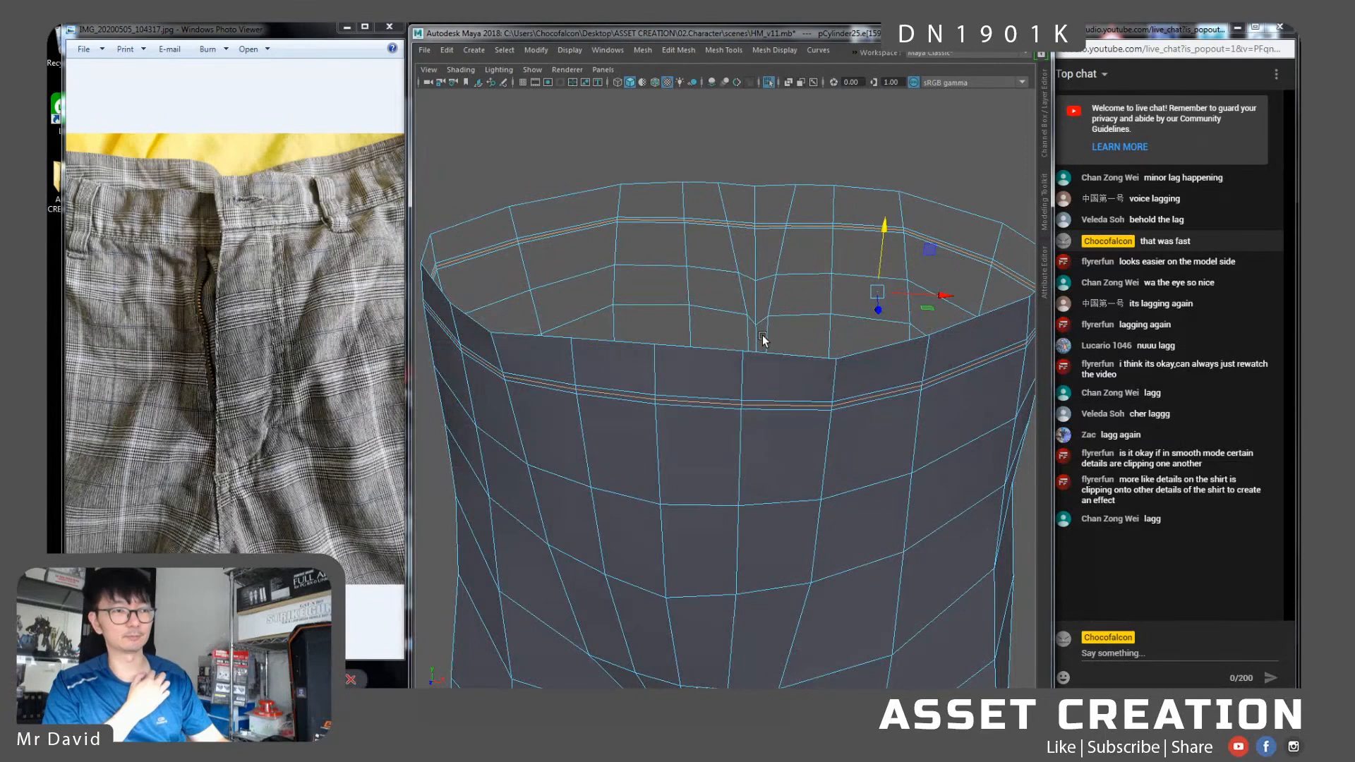
middle_click_drag(776, 345, 779, 344, "alt")
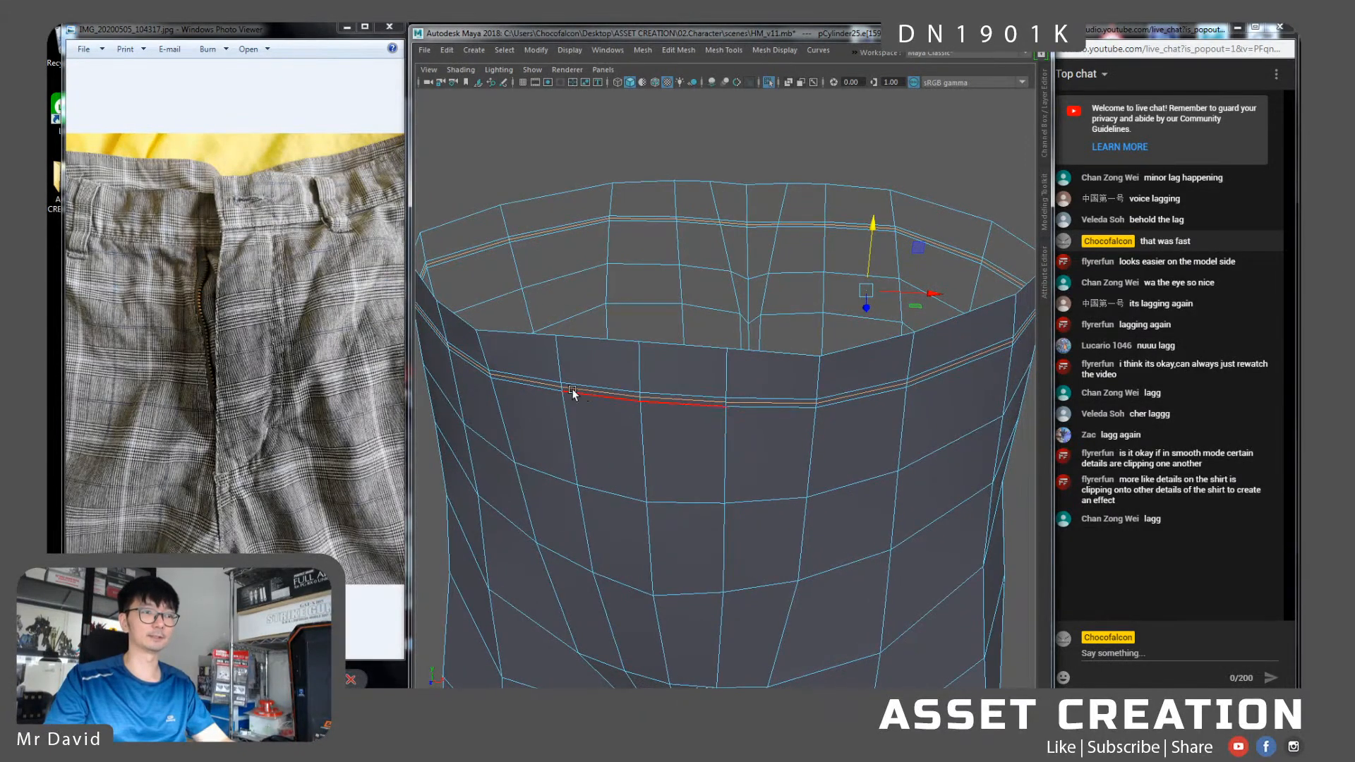
left_click_drag(822, 304, 798, 303, "alt")
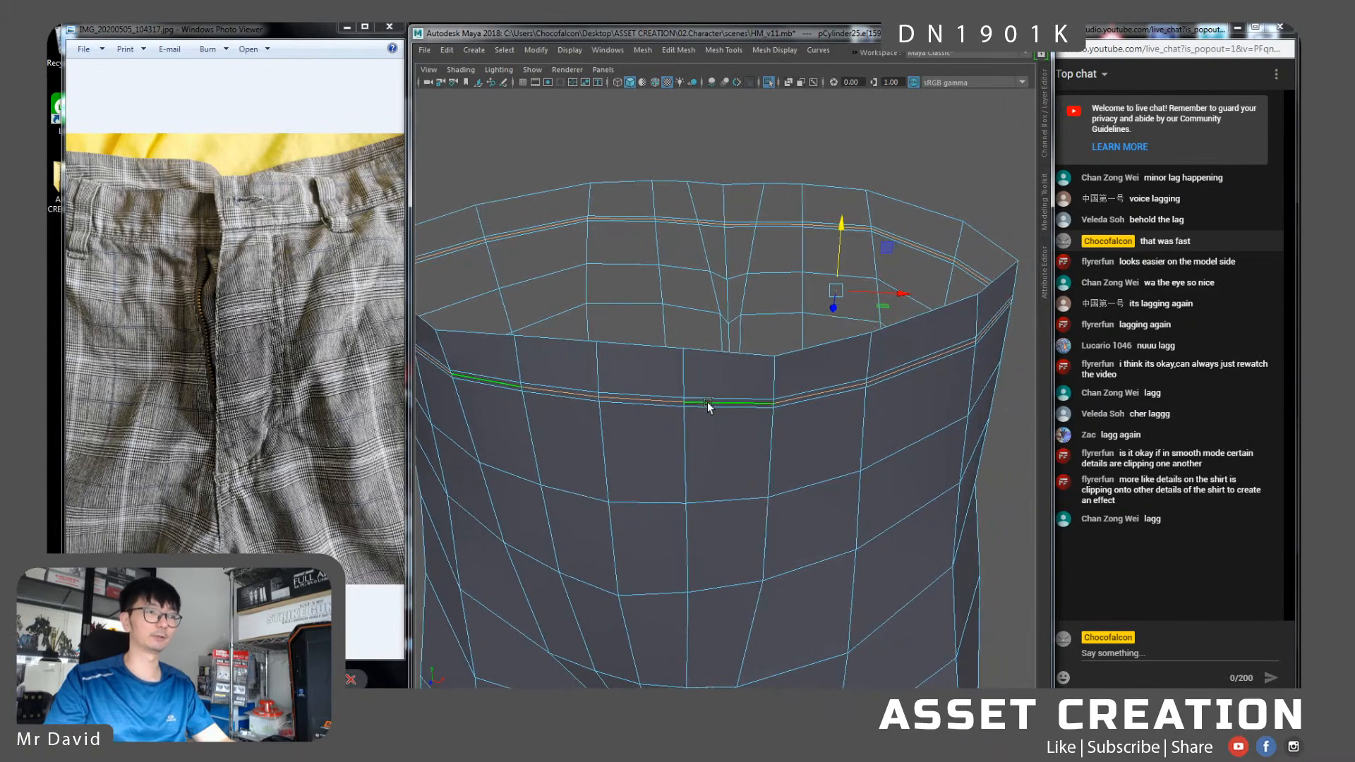
scroll(832, 332, "up", 2)
key("r")
left_click_drag(865, 275, 845, 265)
Move the front and back centre vertices of the scaled groove loop back onto the mirror plane
left_click_drag(727, 198, 741, 239, "alt")
scroll(745, 246, "up", 1)
right_click_drag(744, 249, 689, 176)
left_click(723, 178)
left_click_drag(736, 265, 667, 239, "alt")
key("w")
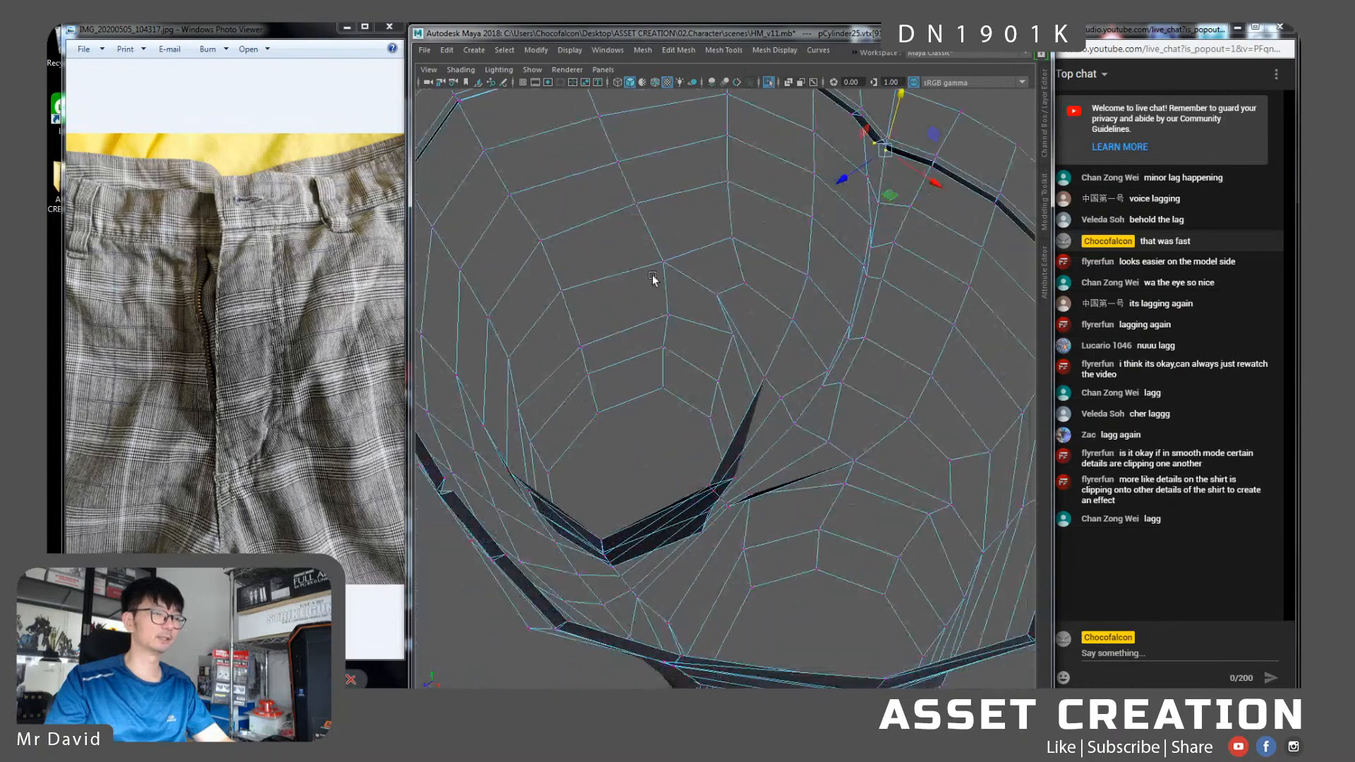
left_click(453, 490, "shift")
left_click_drag(715, 343, 735, 332, "alt")
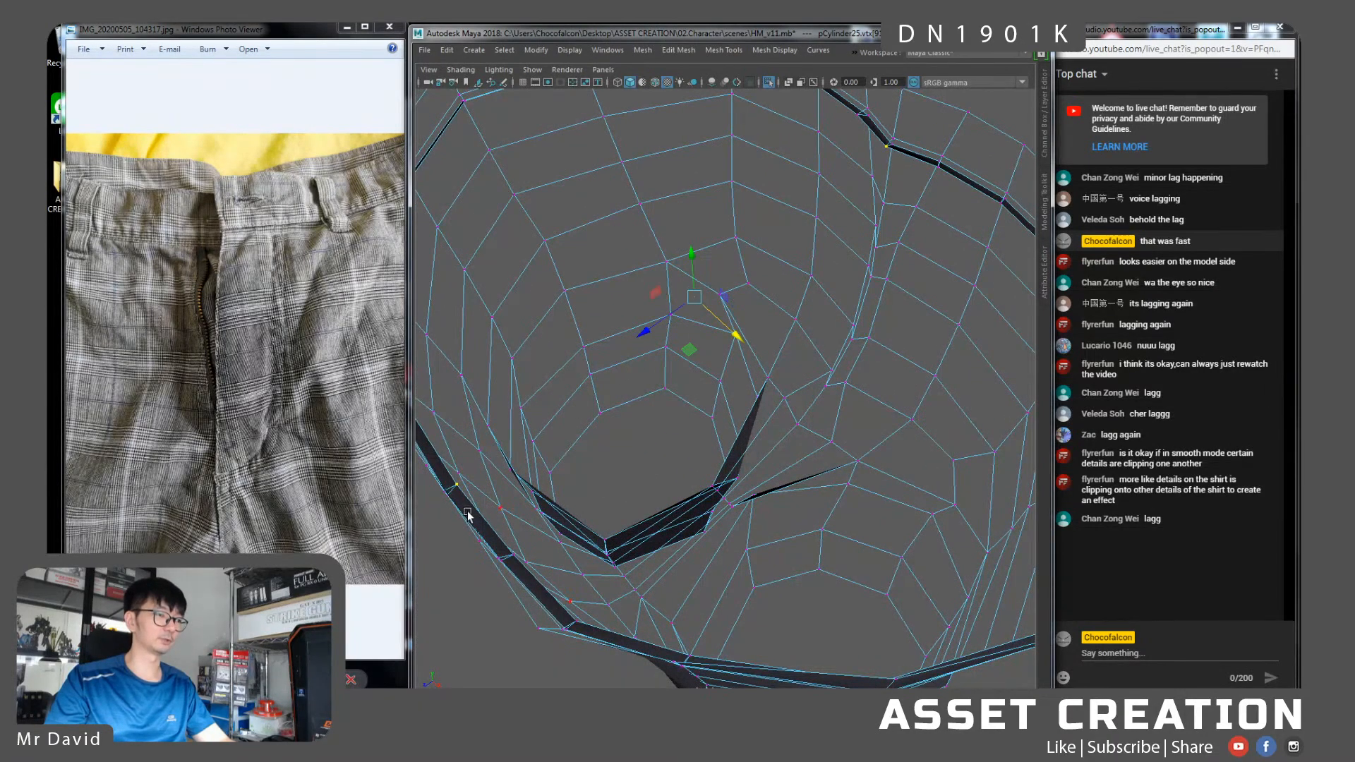
Return to object mode and preview the shorts smoothed to check the waistband groove
left_click_drag(581, 482, 776, 314, "alt")
right_click_drag(793, 304, 856, 288)
left_click(940, 338)
left_click(830, 339)
key("3")
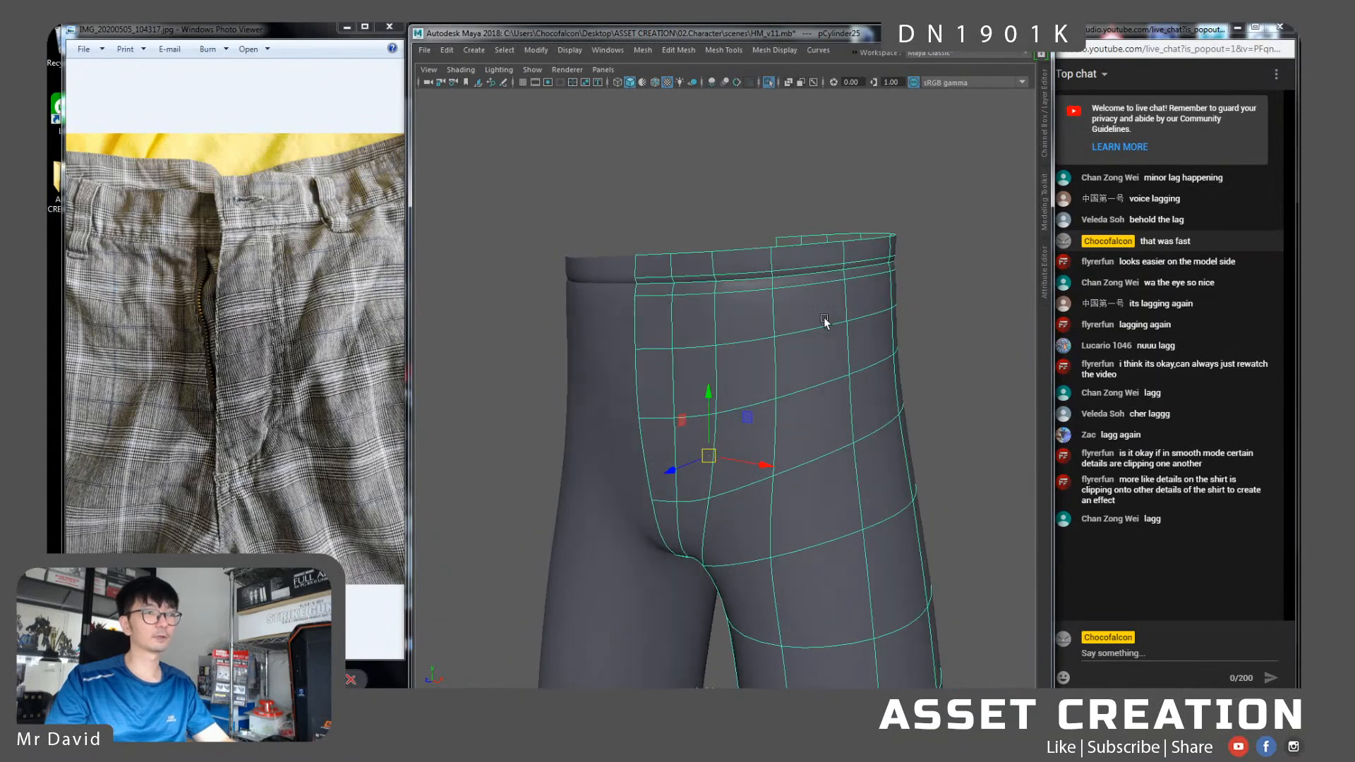
left_click(947, 333)
mouse_move(799, 342)
left_mouse_down("alt")
mouse_move(766, 337)
mouse_move(823, 337)
left_mouse_up("alt")
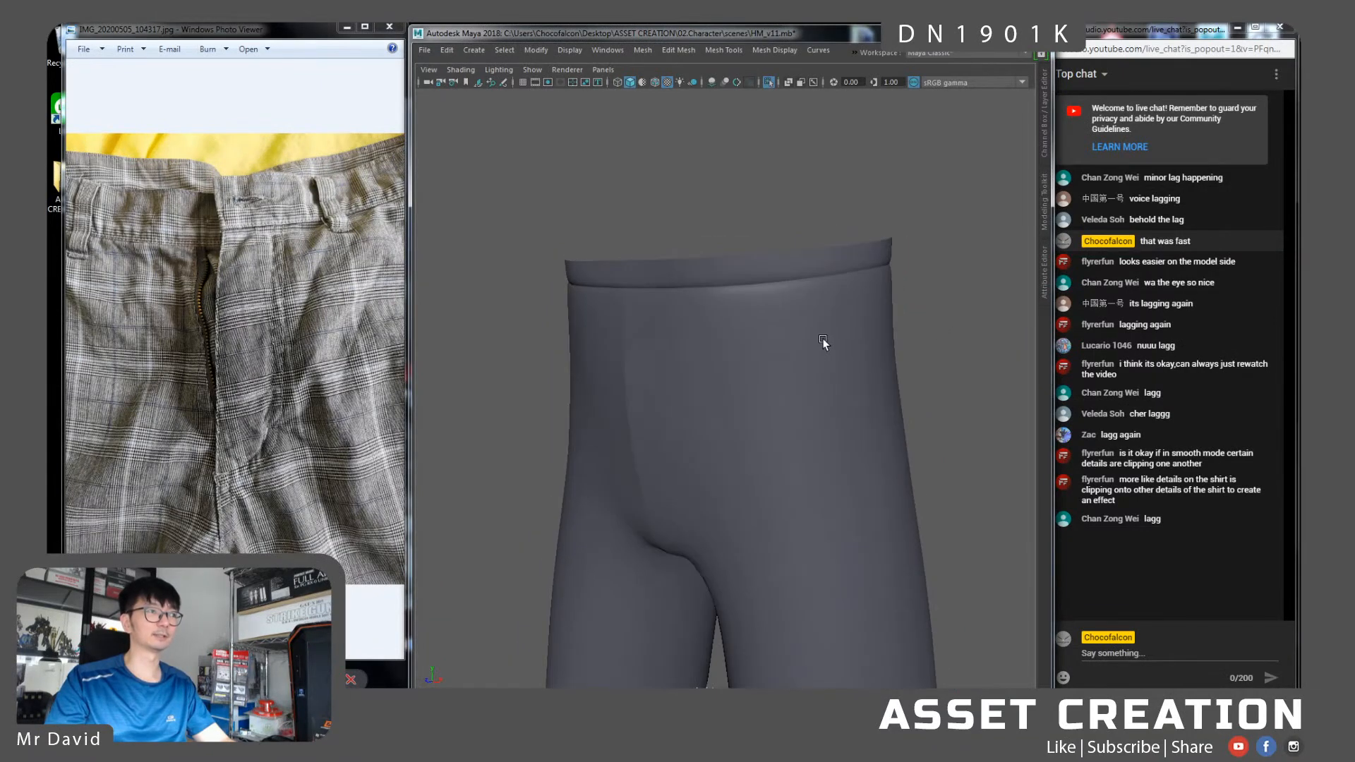
Scale the groove loop horizontally to adjust the seam depth and return to object mode to inspect it
right_click_drag(747, 302, 689, 255)
left_click(633, 275)
key("w")
double_click(724, 273)
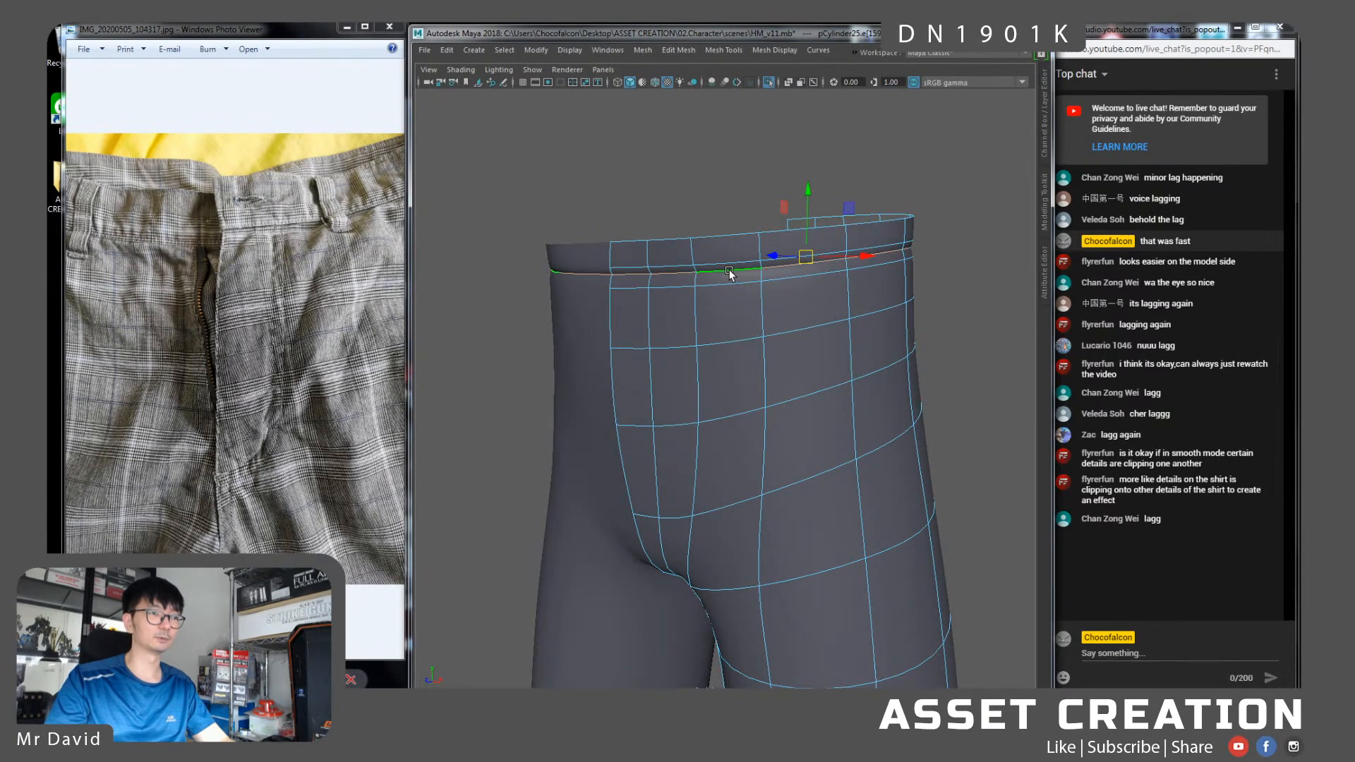
left_click_drag(729, 275, 738, 281, "alt")
key("r")
left_click_drag(836, 283, 837, 298, "alt")
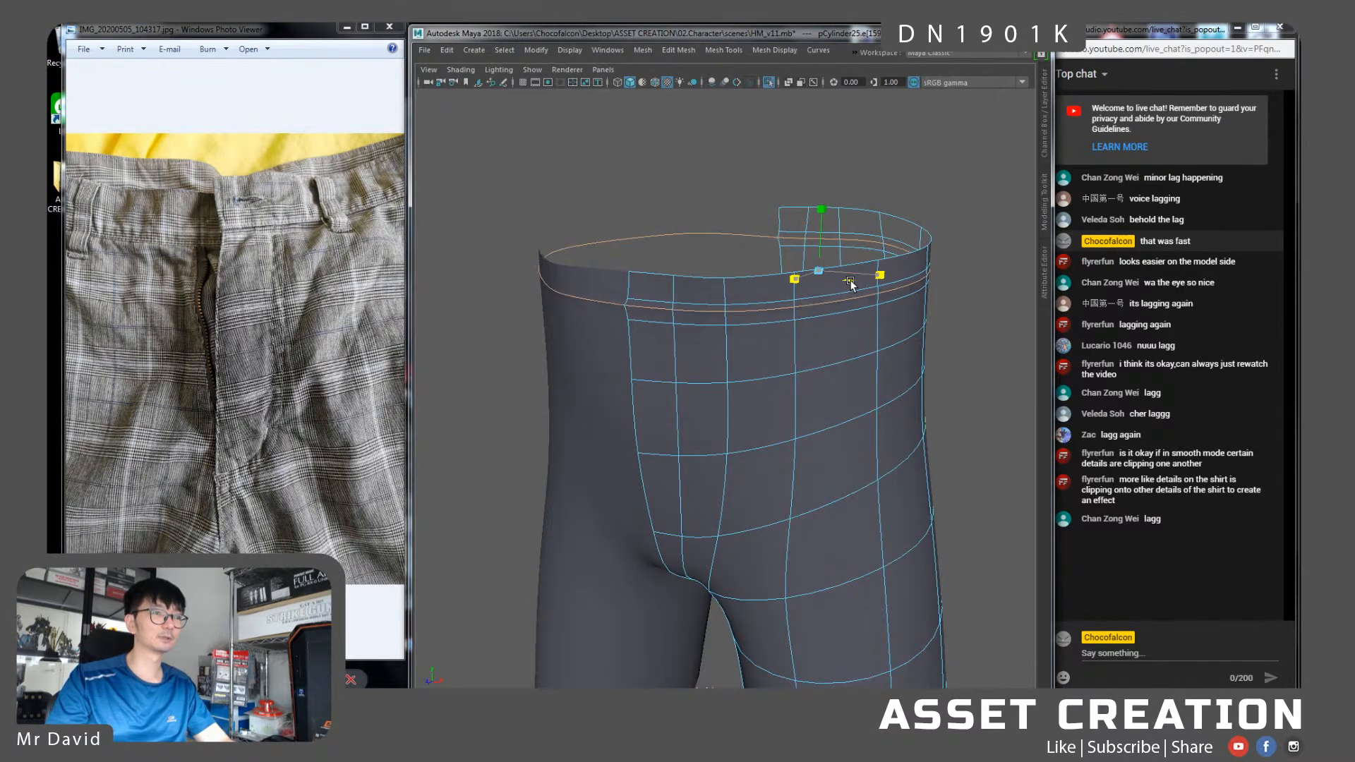
right_click_drag(837, 291, 890, 278)
left_click(943, 311)
left_click_drag(899, 324, 809, 315, "alt")
left_click(765, 291)
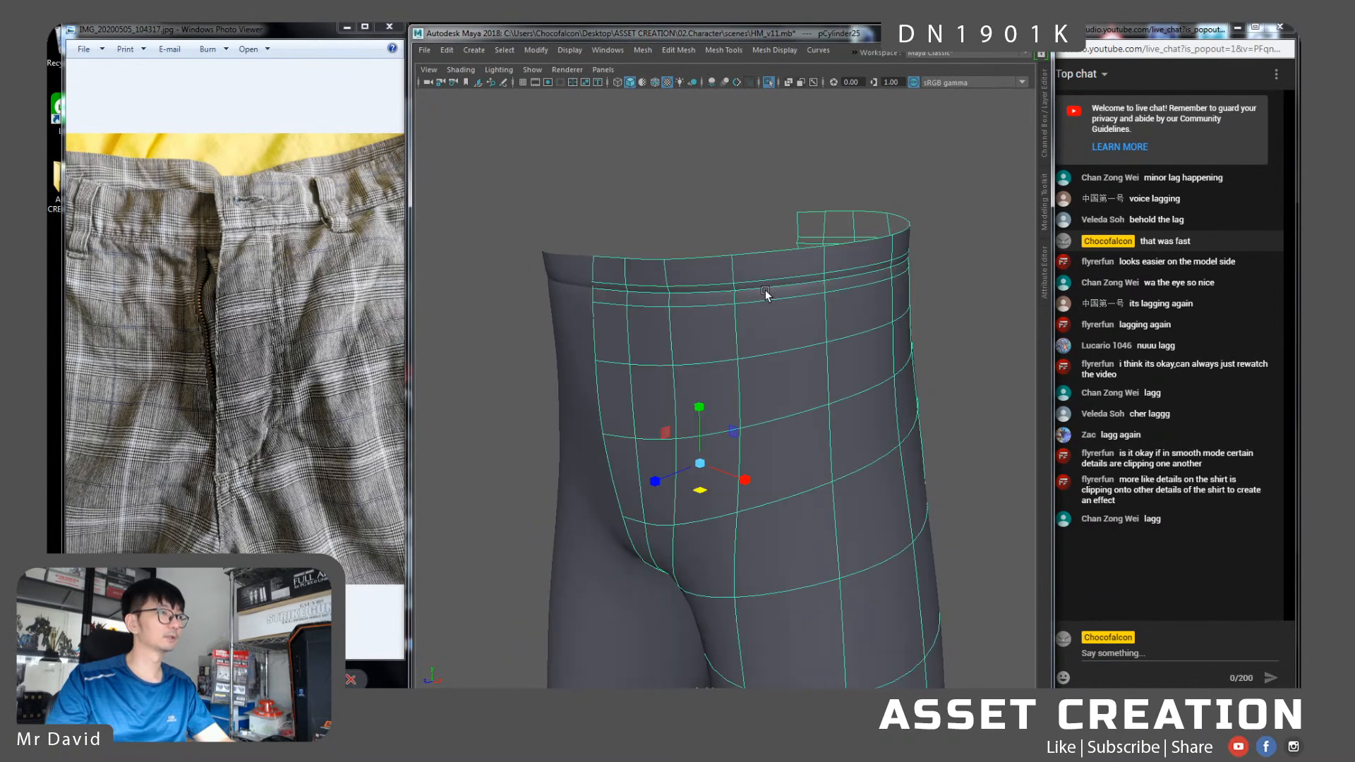
Select the three edge loops of the waistband seam and move them down to widen the waistband
scroll(765, 288, "down", 1)
right_click_drag(767, 290, 766, 245)
double_click(621, 288)
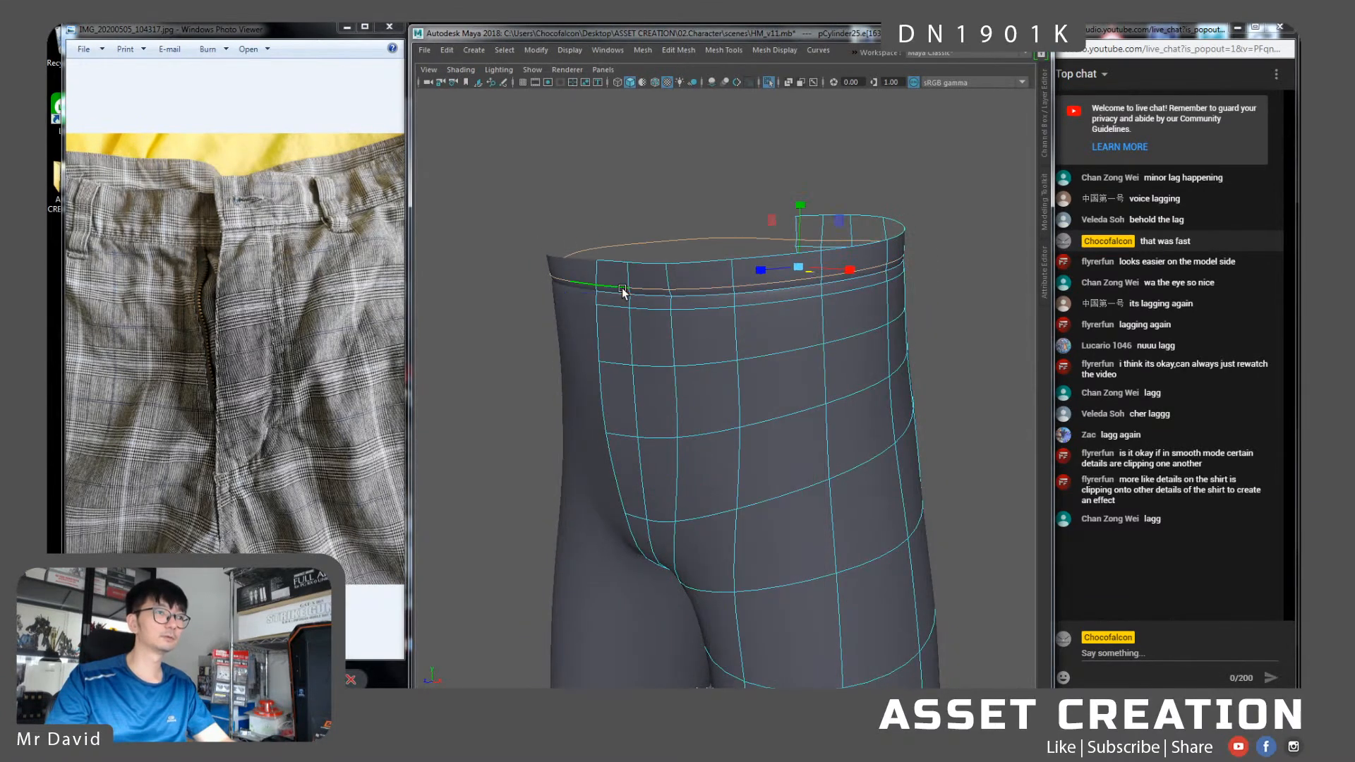
double_click(621, 292, "shift")
double_click(621, 299, "shift")
key("w")
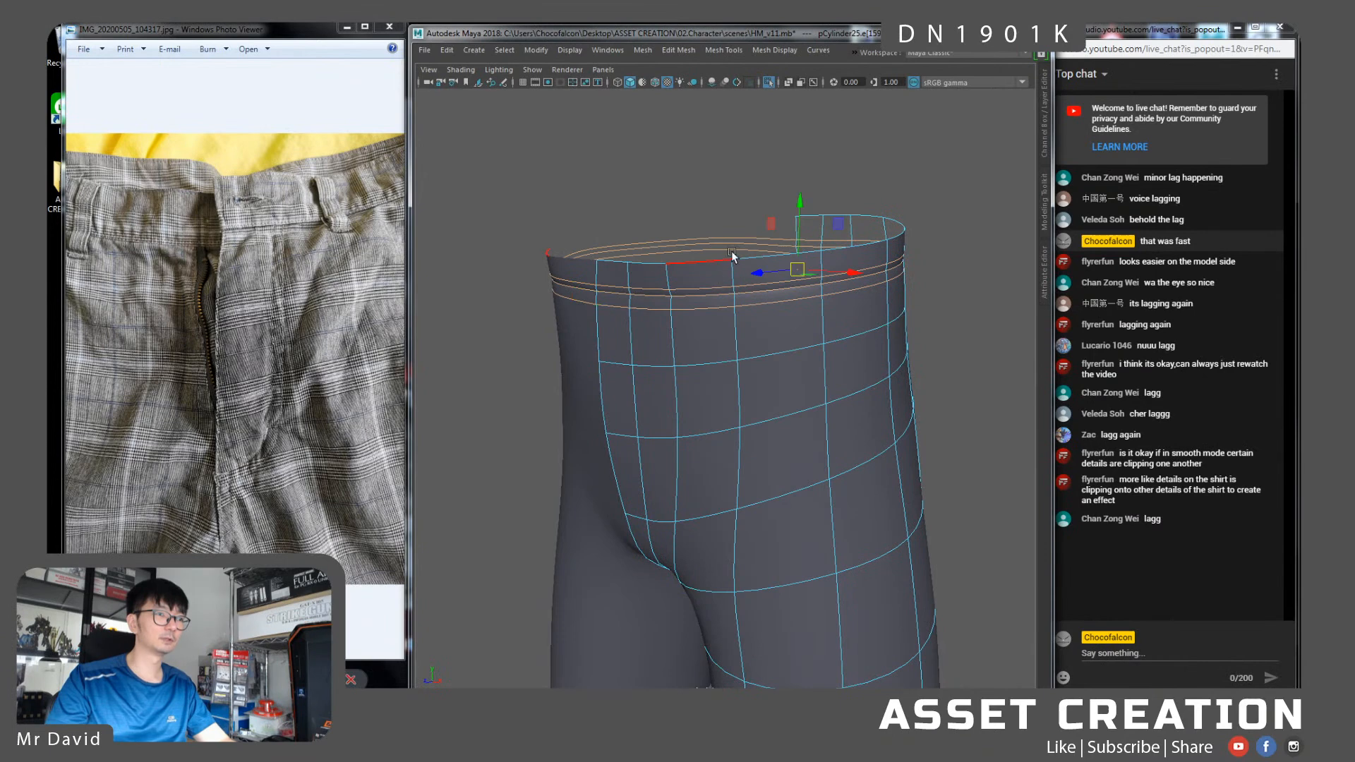
left_click_drag(809, 216, 802, 230)
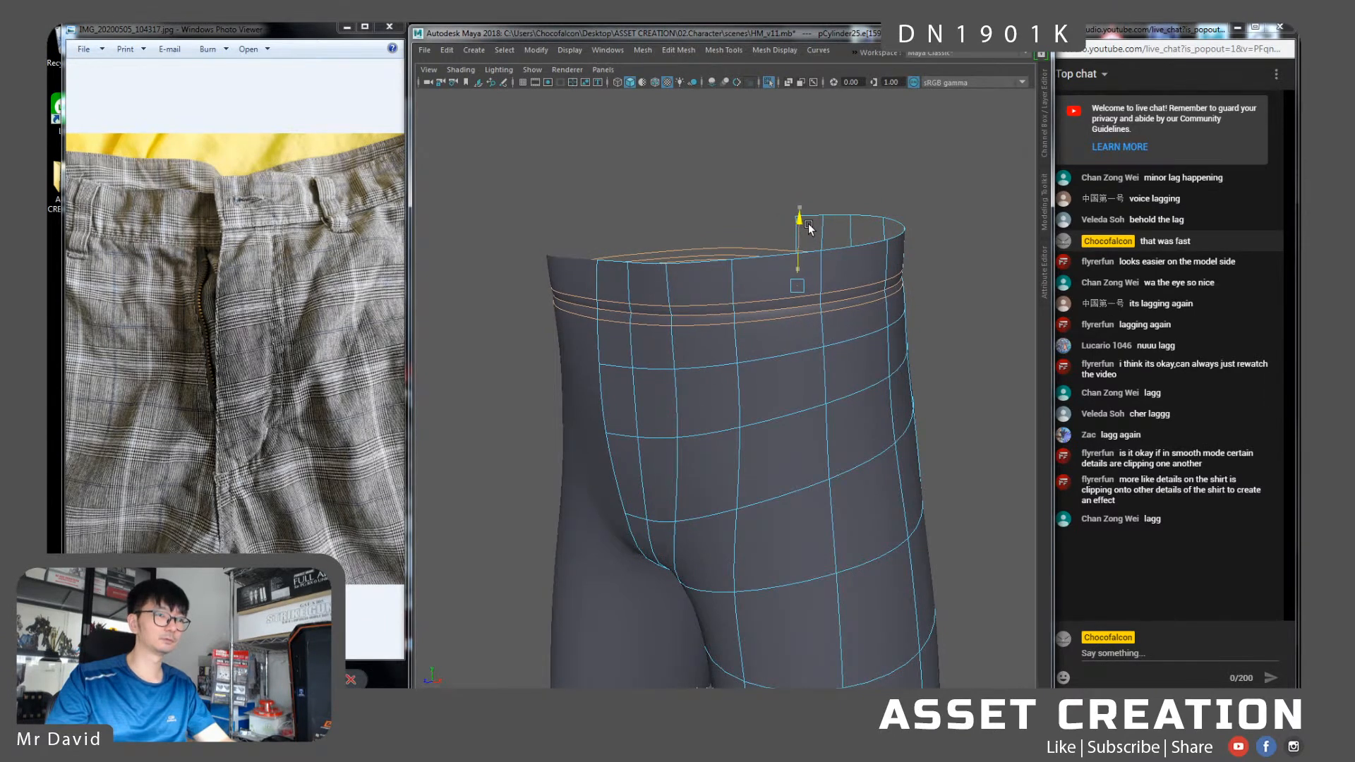
Extrude the top border edges of the waist inward to give the waistband rim thickness
left_click(612, 264)
key("q")
double_click(806, 218)
left_click_drag(806, 219, 882, 258, "alt")
key("ctrl+e")
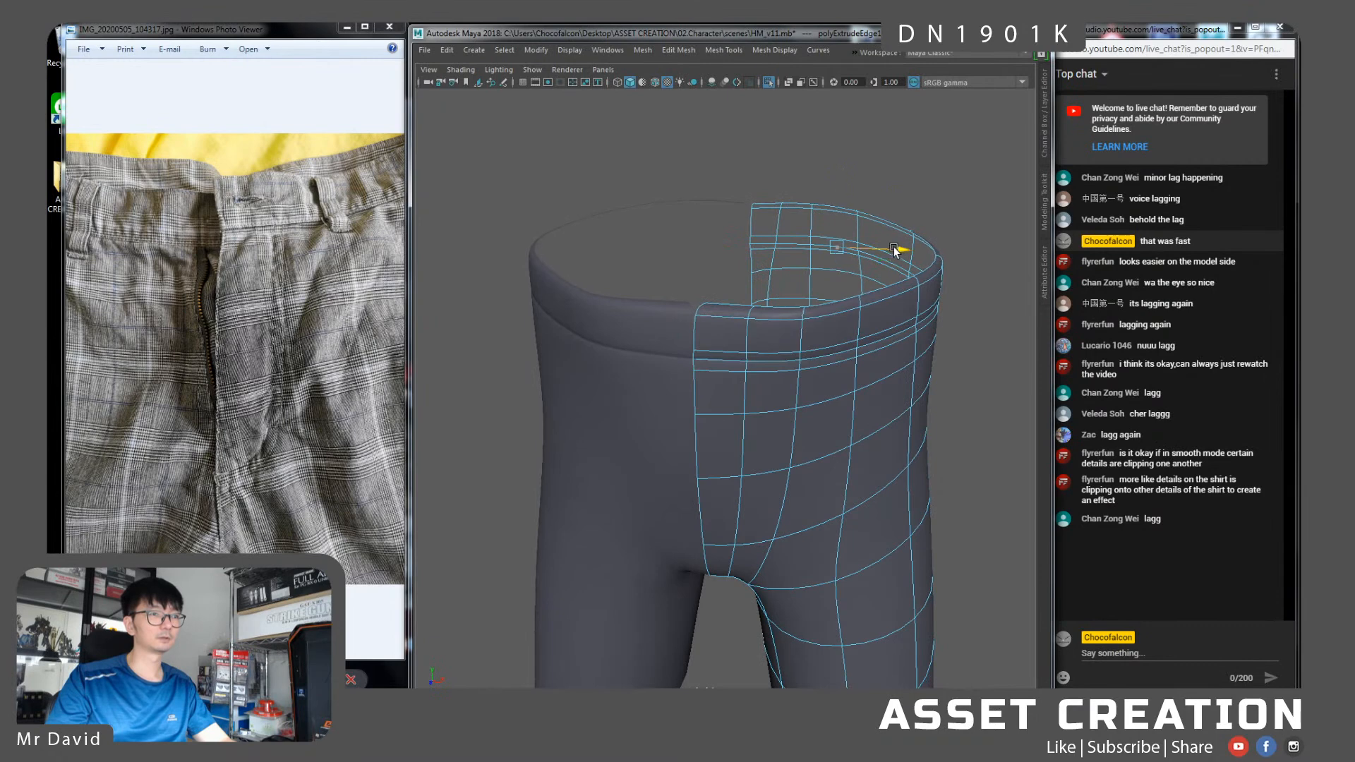
Align the front and back end vertices of the extruded rim to the mirror plane and return to object mode
right_click_drag(720, 311, 697, 309)
left_click(698, 309)
key("w")
left_click_drag(792, 248, 645, 295, "alt")
key("ctrl+z")
left_click(829, 293, "shift")
left_click_drag(734, 303, 879, 299, "alt")
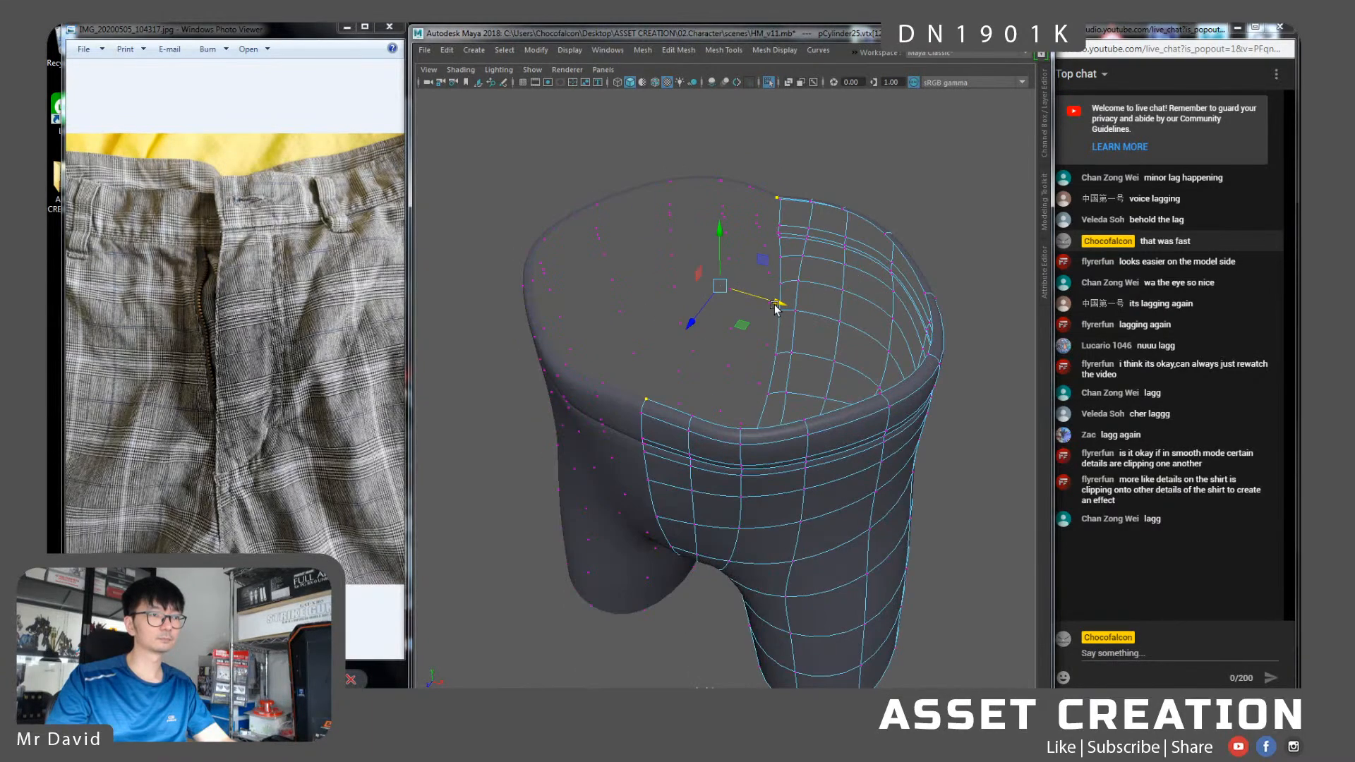
right_click_drag(865, 297, 784, 356)
left_click(942, 259)
left_click_drag(783, 356, 793, 328, "alt")
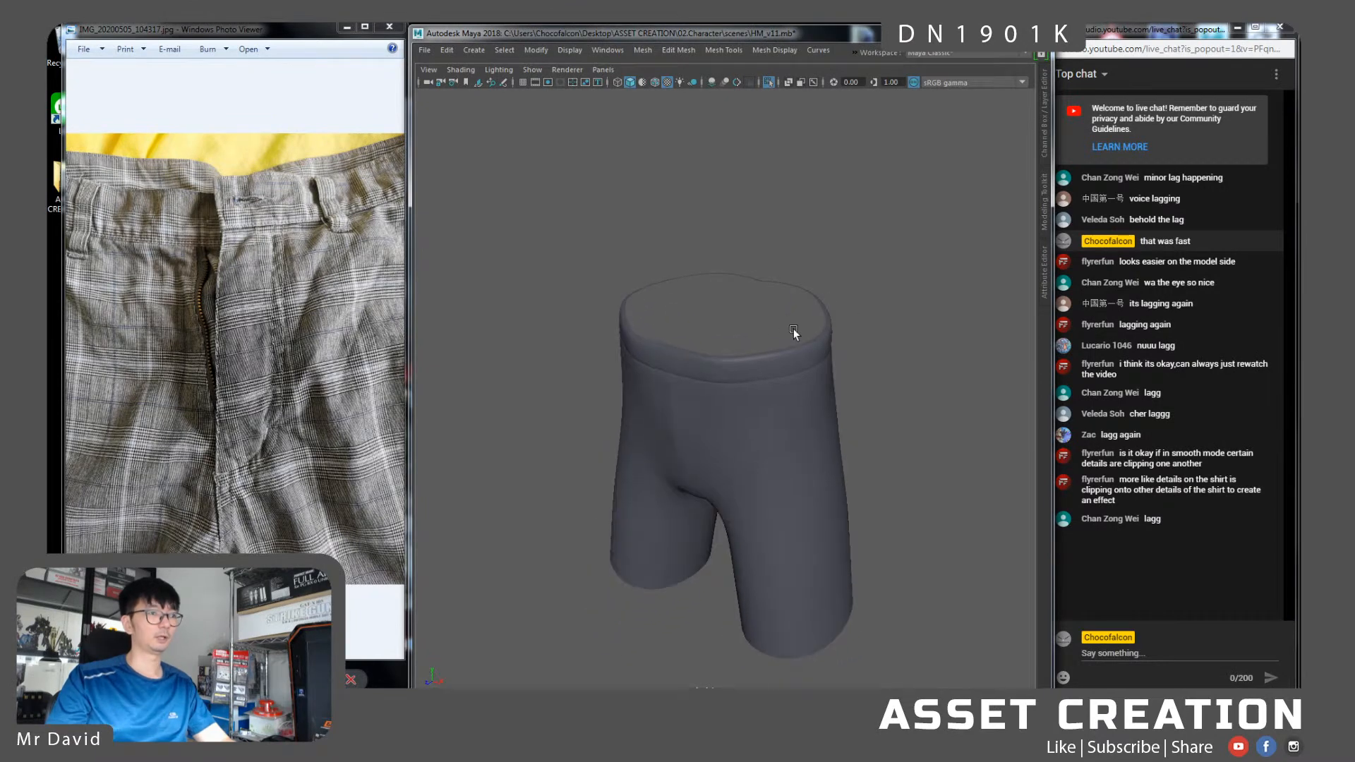
Switch to the pants reference photos and show the next one, IMG_20200505_104324.jpg
left_click(768, 405)
left_click(127, 413)
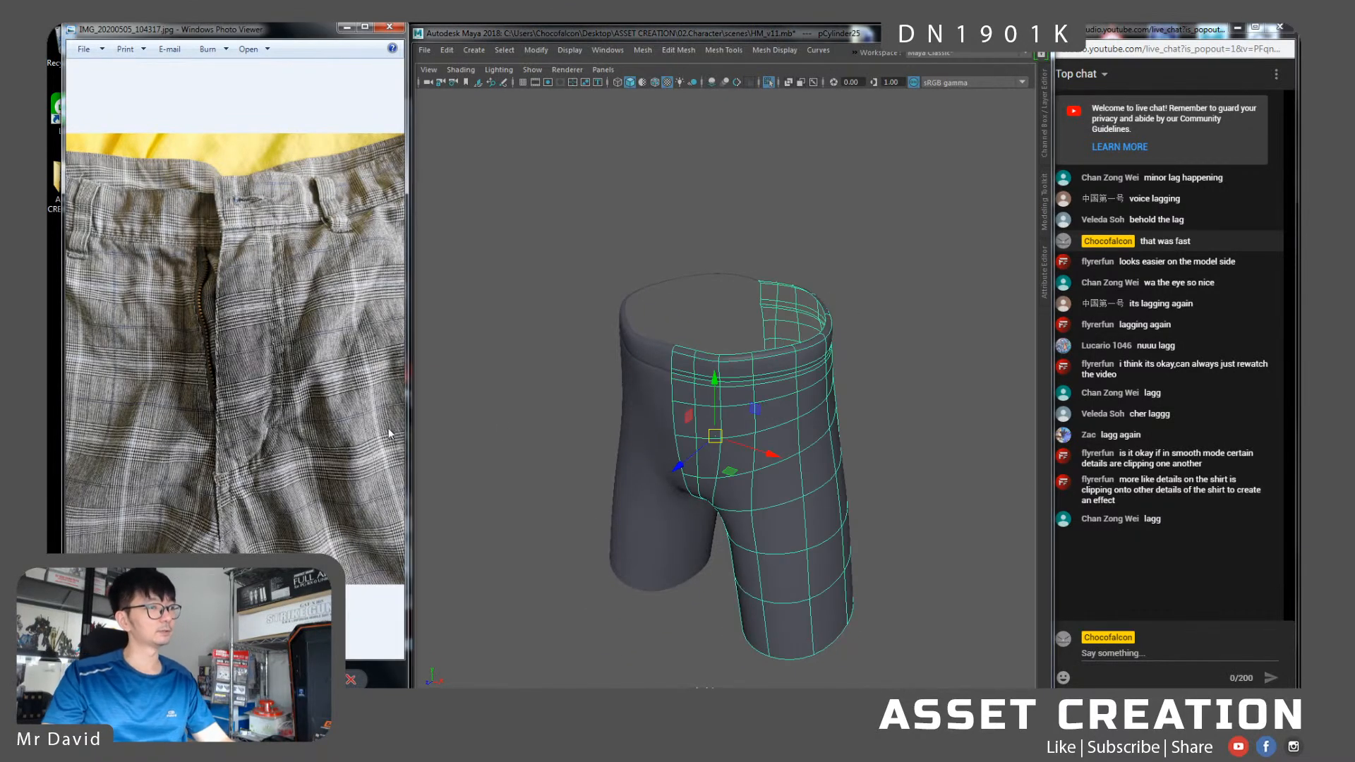
key("Right")
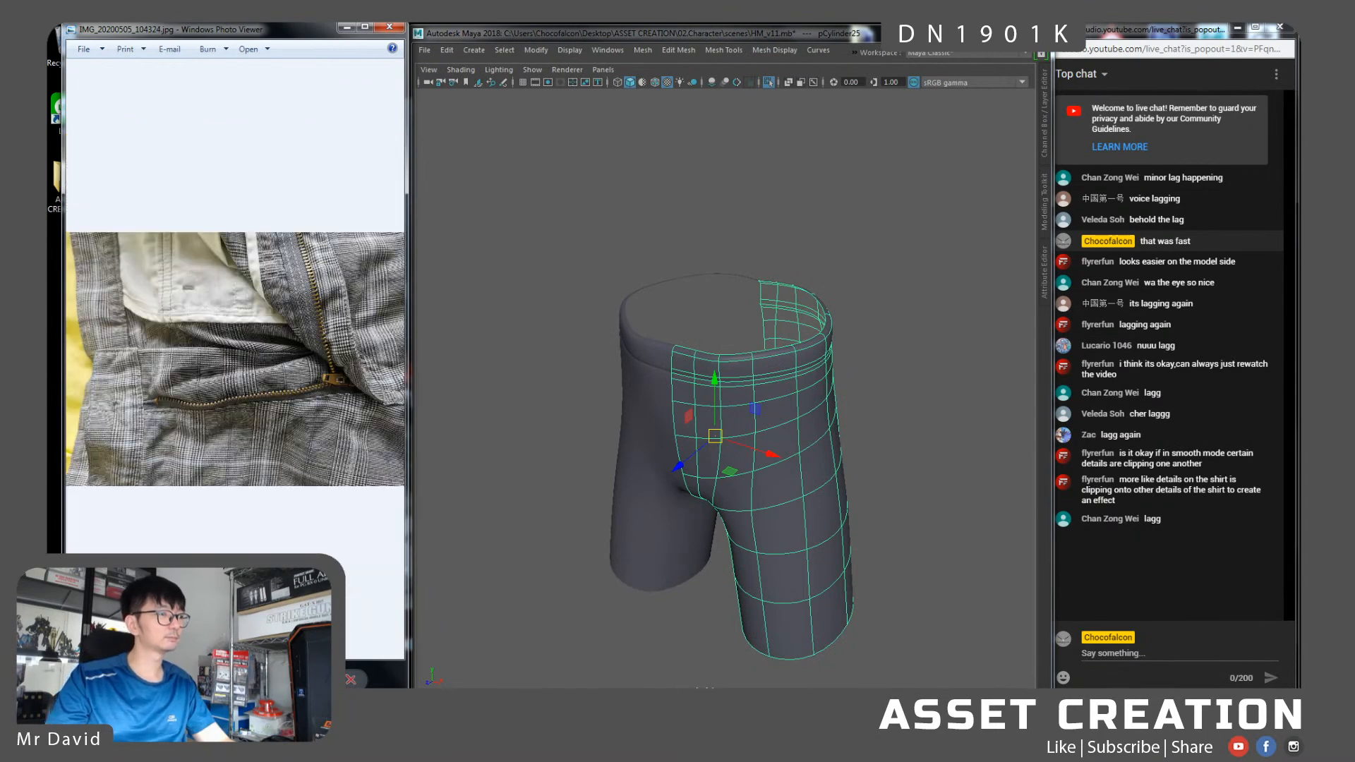
Advance through the pants reference photos to IMG_20200505_104341.jpg and study the leg hem
key("Right")
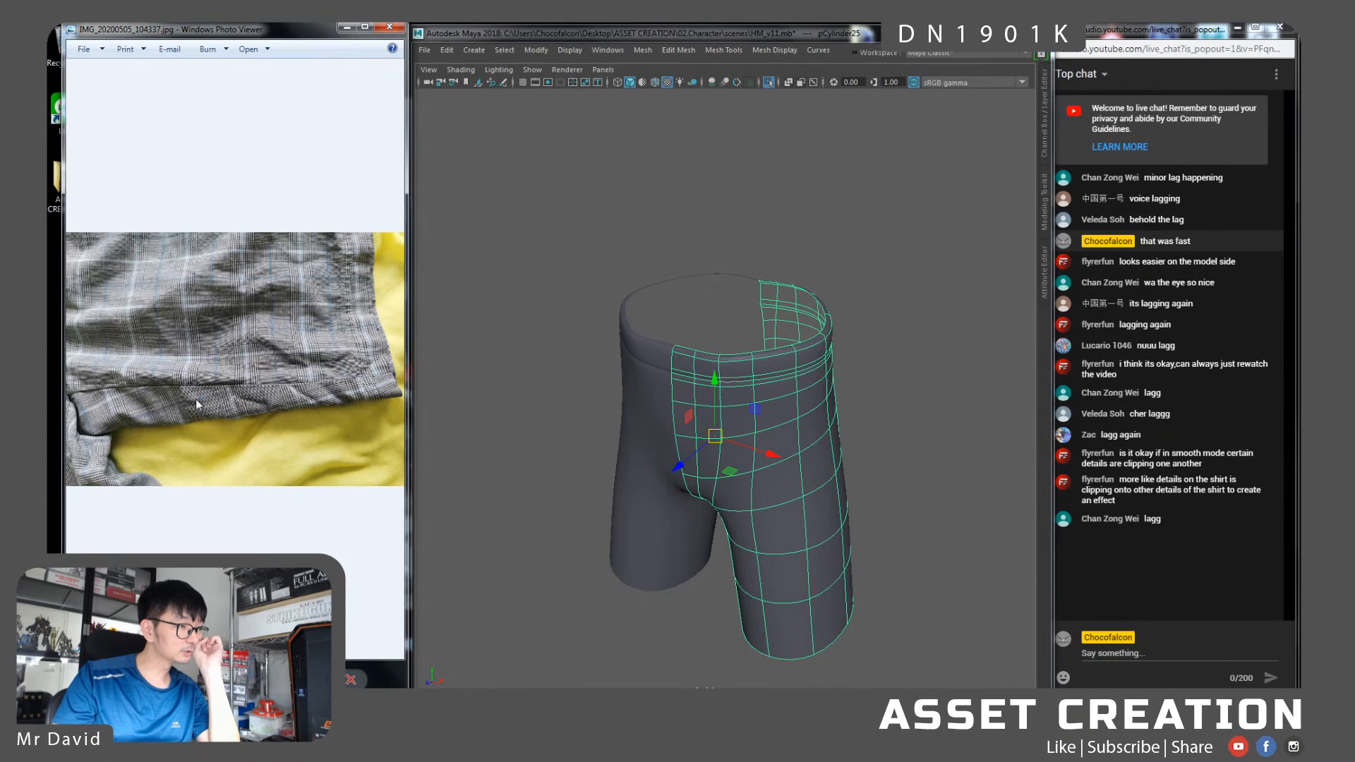
key("Right")
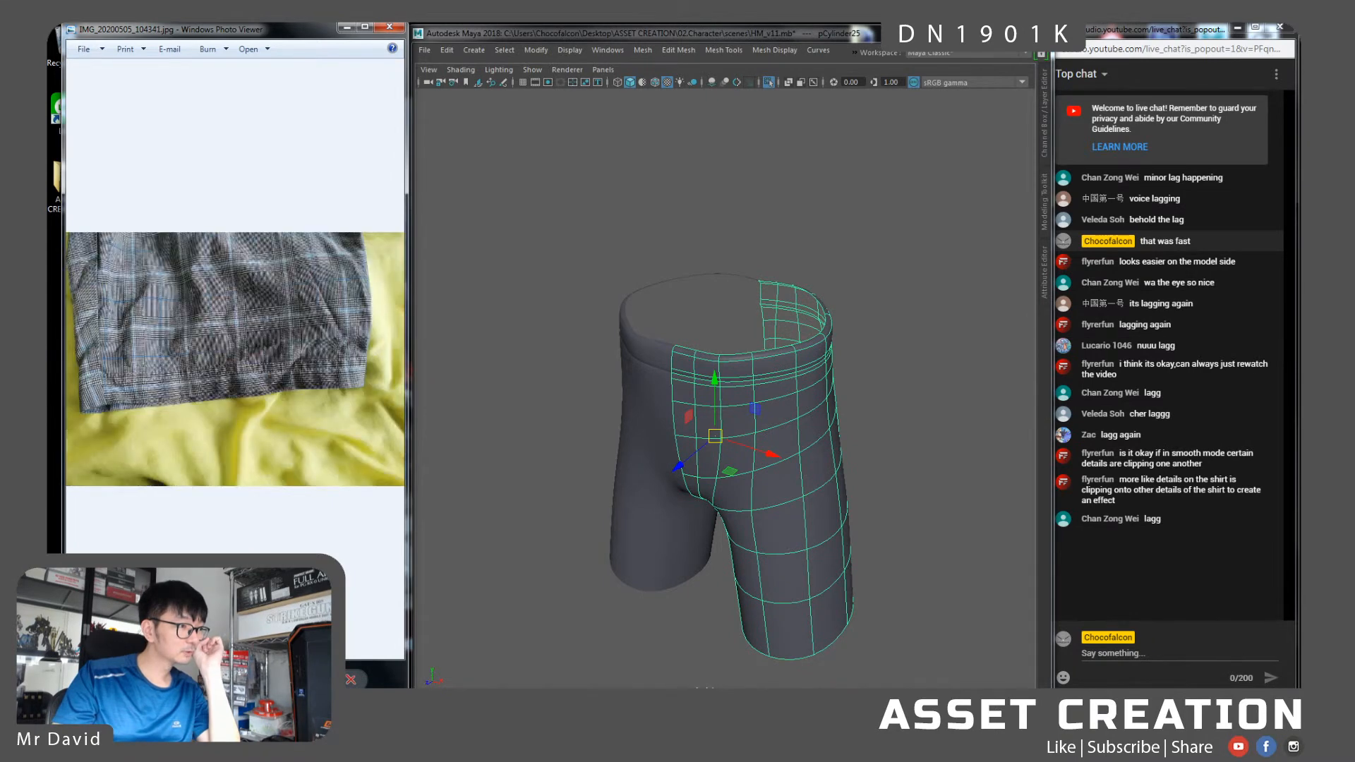
Bevel the edge loop along the inner leg seam of the shorts with a fraction of 0.1 and two segments
left_click_drag(807, 493, 794, 357, "alt")
left_click_drag(807, 425, 818, 384, "alt")
right_click_drag(732, 355, 732, 318)
double_click(707, 449)
left_click_drag(716, 467, 725, 430, "alt")
right_click_drag(725, 430, 810, 432, "shift")
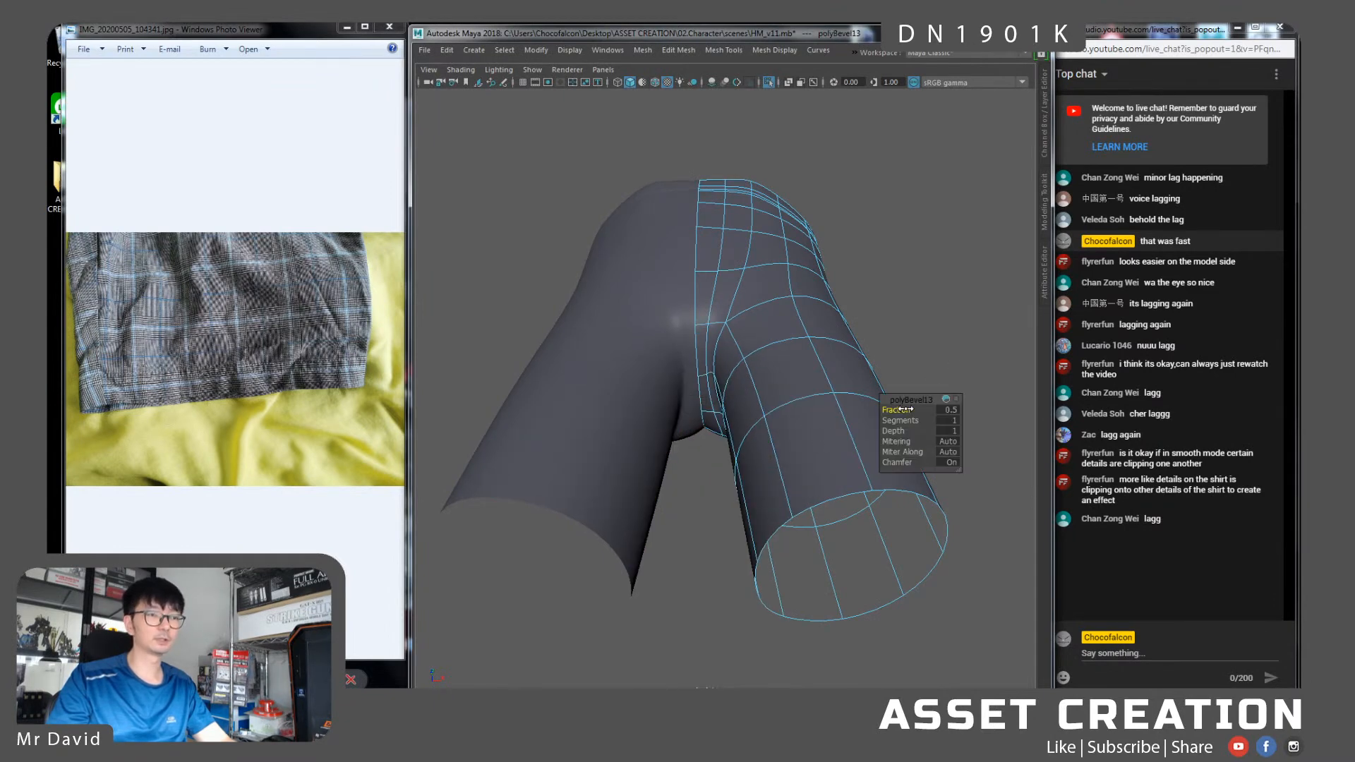
left_click_drag(796, 406, 801, 405, "alt")
right_click_drag(802, 405, 850, 423, "alt")
left_click_drag(908, 410, 811, 384)
left_click_drag(903, 421, 909, 420)
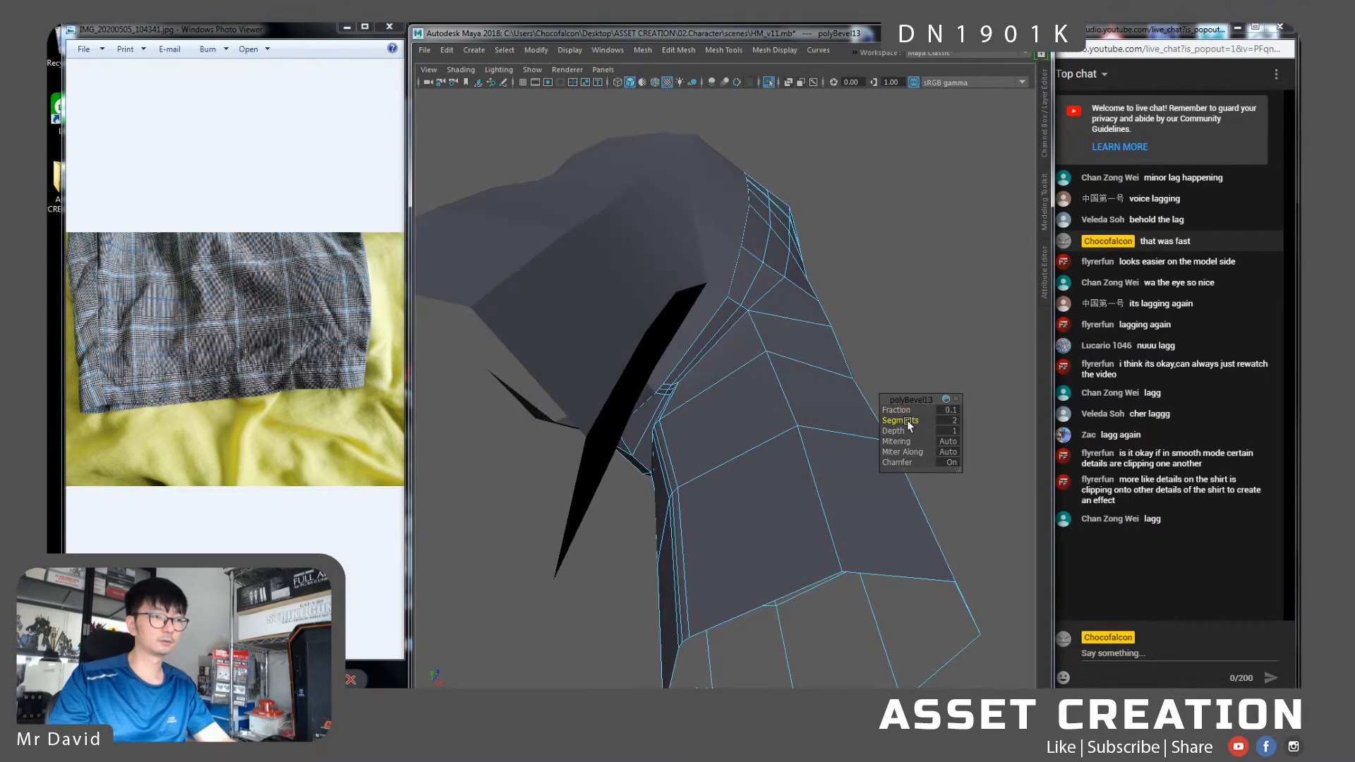
Move the middle edges of the inner leg bevel into the leg as a seam groove, and return to the smoothed object view
key("q")
left_click(675, 529)
key("w")
left_click_drag(675, 529, 641, 527, "alt")
left_click(734, 494)
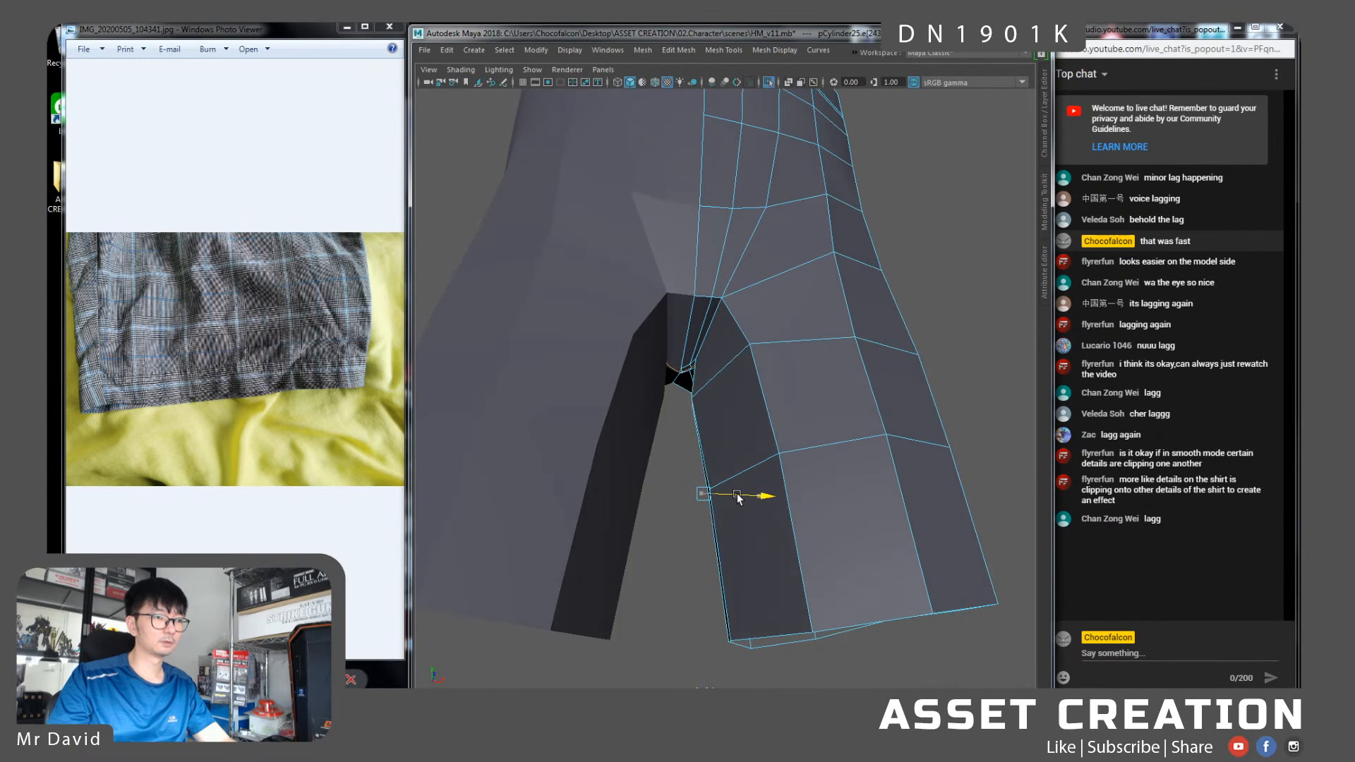
left_click_drag(688, 369, 694, 376, "ctrl")
left_click_drag(755, 495, 789, 422, "alt")
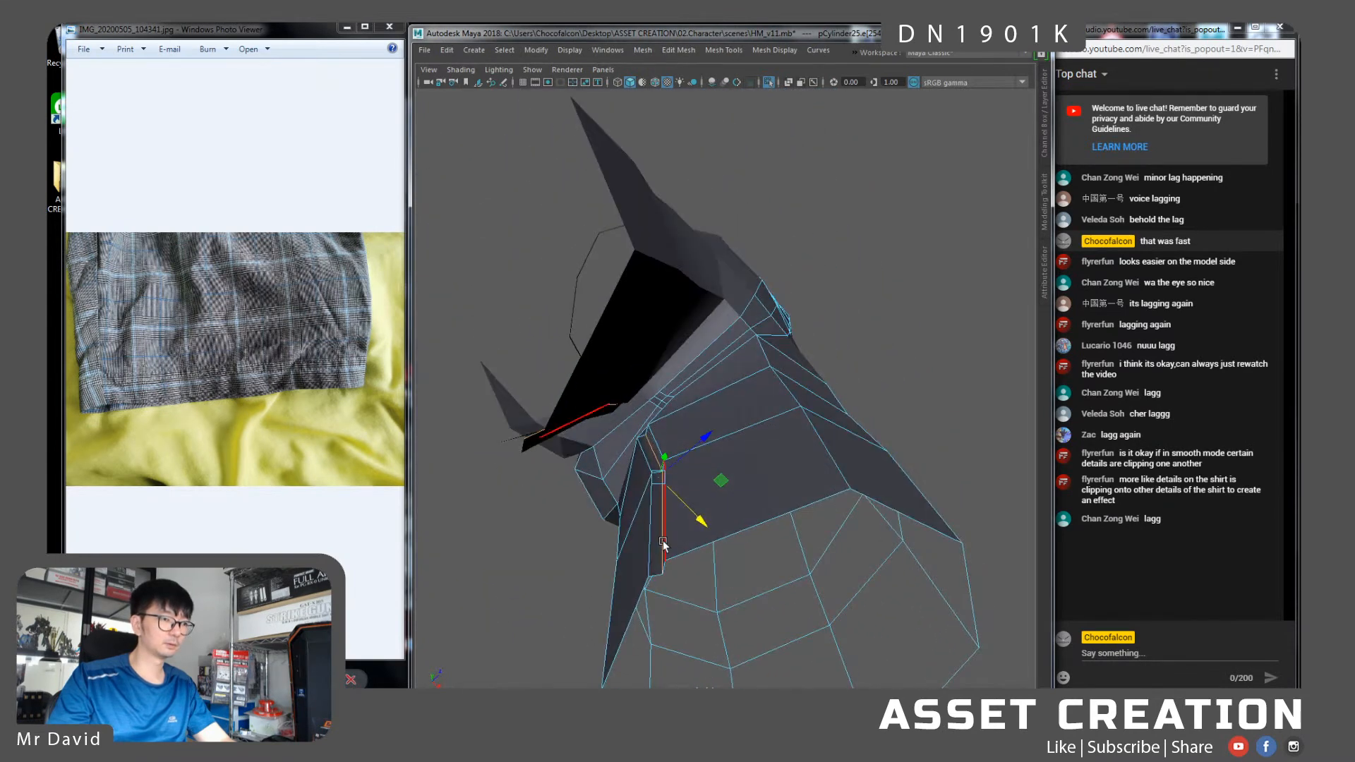
left_click_drag(709, 592, 683, 481, "alt")
left_click_drag(693, 274, 717, 307)
key("3")
key("F8")
Connect the ring of vertical edges in the lowest leg section to insert an edge loop above the hem
left_click(1282, 633)
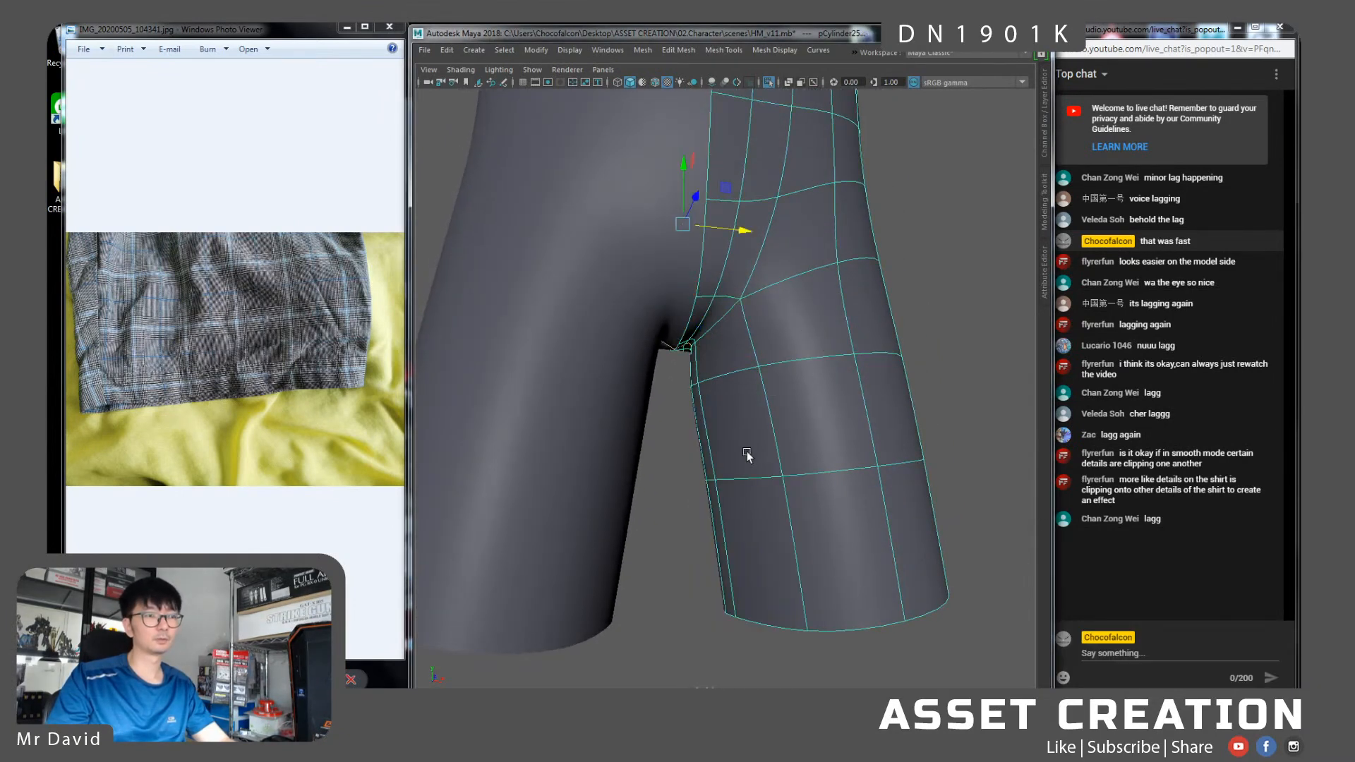
left_click_drag(811, 434, 737, 431, "alt")
left_click(929, 400)
right_click_drag(928, 400, 765, 441, "alt")
mouse_move(765, 441)
left_mouse_down("alt")
mouse_move(748, 388)
mouse_move(794, 376)
mouse_move(768, 402)
mouse_move(703, 421)
mouse_move(760, 432)
left_mouse_up("alt")
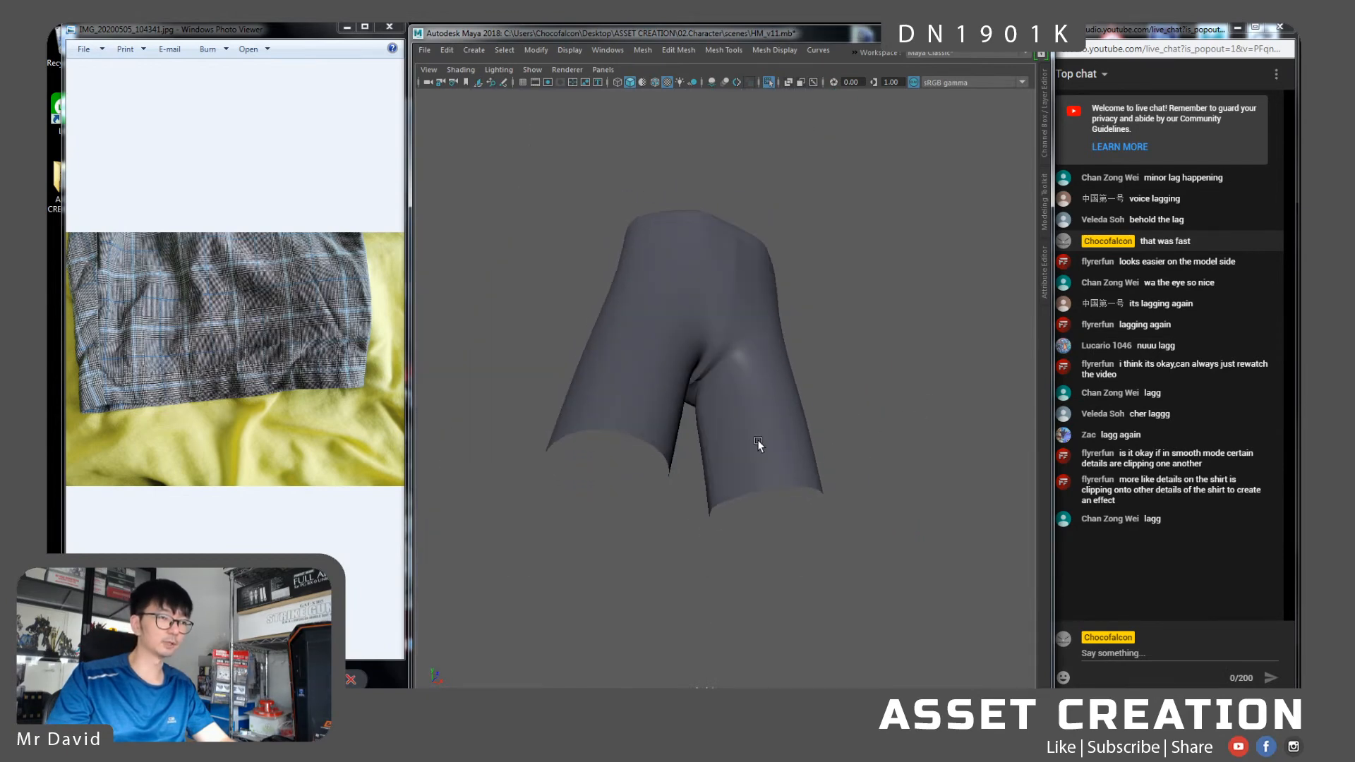
left_click(757, 439)
right_click_drag(737, 395, 767, 521, "alt")
left_click_drag(713, 400, 712, 496, "alt")
right_click_drag(795, 423, 793, 315)
left_click(781, 535)
left_click(892, 556, "shift")
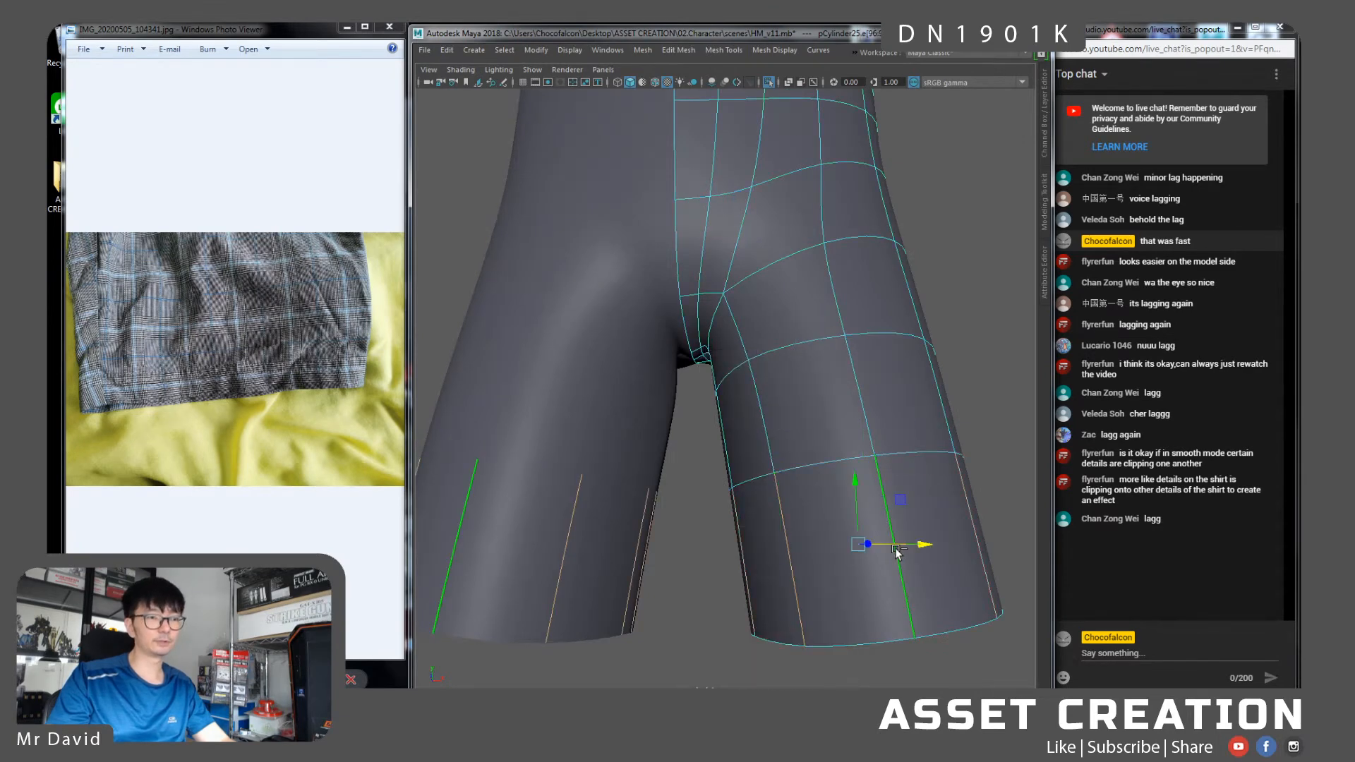
key("g")
Insert a second edge loop around the leg between the new loop and the leg opening
double_click(870, 551)
left_click(895, 572)
left_click(798, 597, "shift")
key("g")
middle_click_drag(817, 581, 793, 536, "alt")
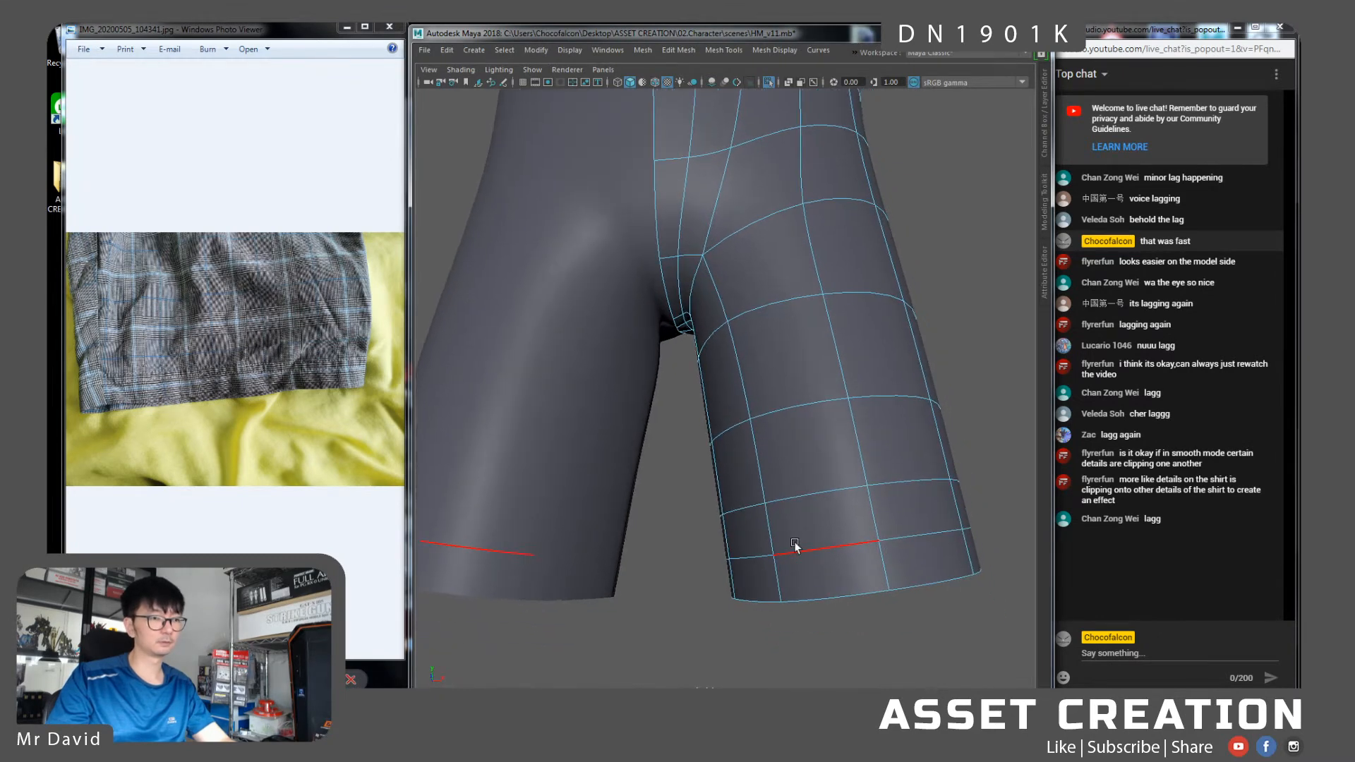
Bevel the lower new edge loop of the leg with a fraction of 0.1 and two segments
left_click(802, 544)
double_click(740, 552)
right_click_drag(829, 472, 895, 474, "shift")
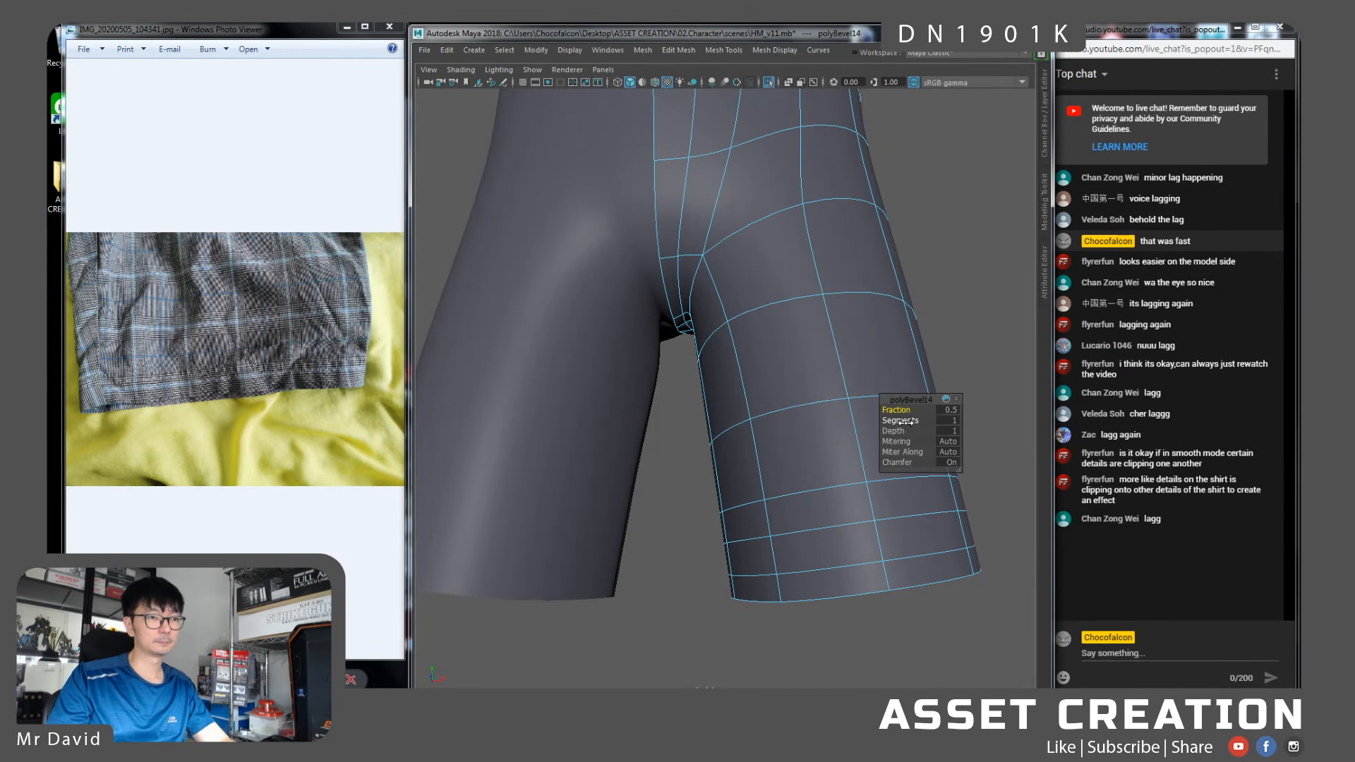
left_click_drag(902, 420, 916, 420)
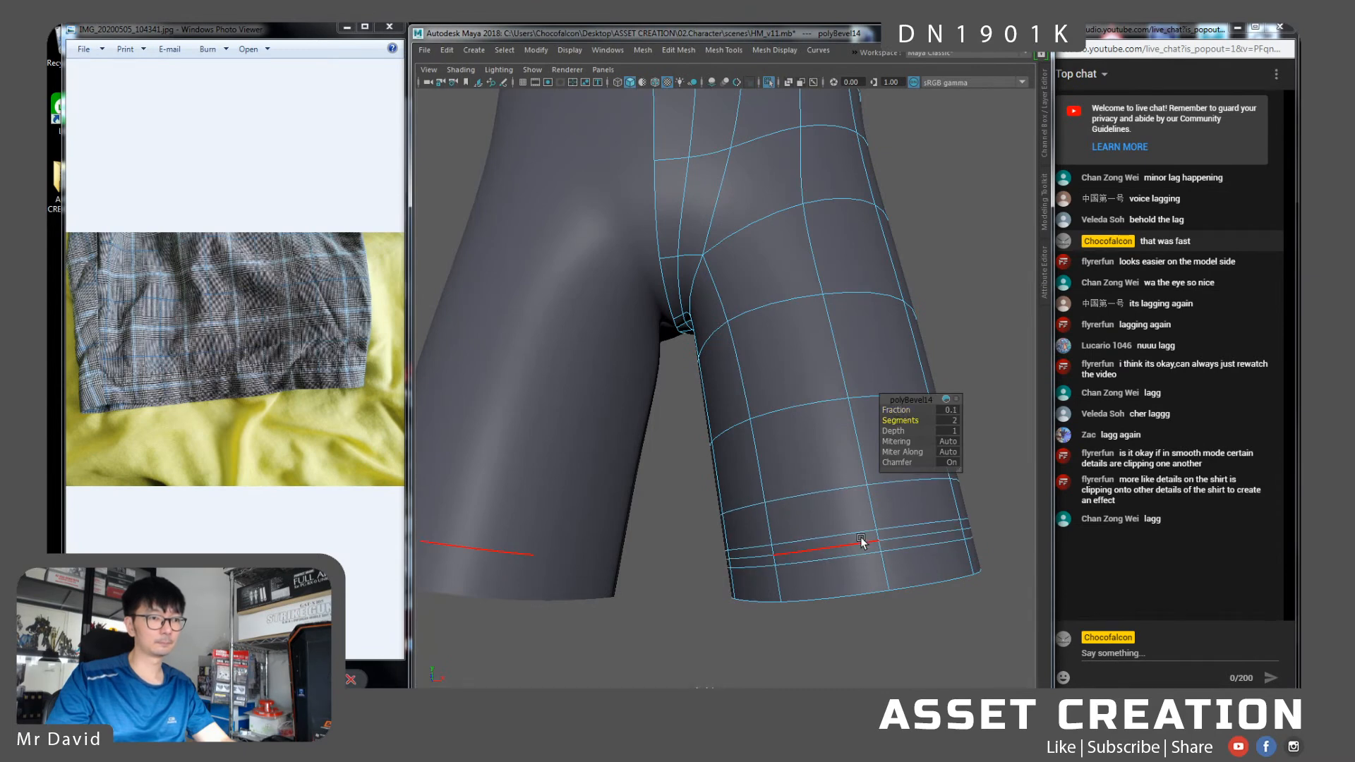
Scale the middle loop of the hem bevel inward to form a stitched groove, and select the leg opening's border edges
double_click(862, 539)
key("r")
left_click_drag(851, 546, 828, 511, "alt")
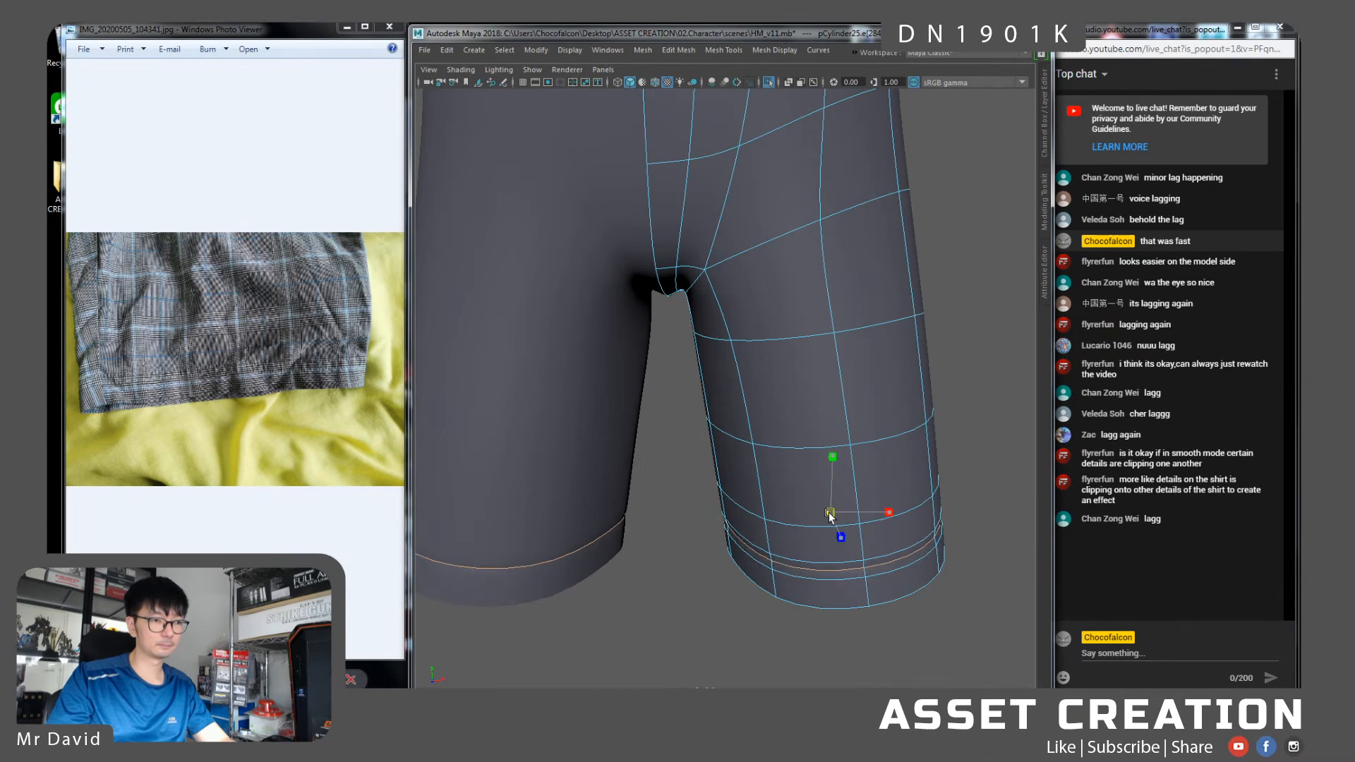
key("[")
double_click(826, 587)
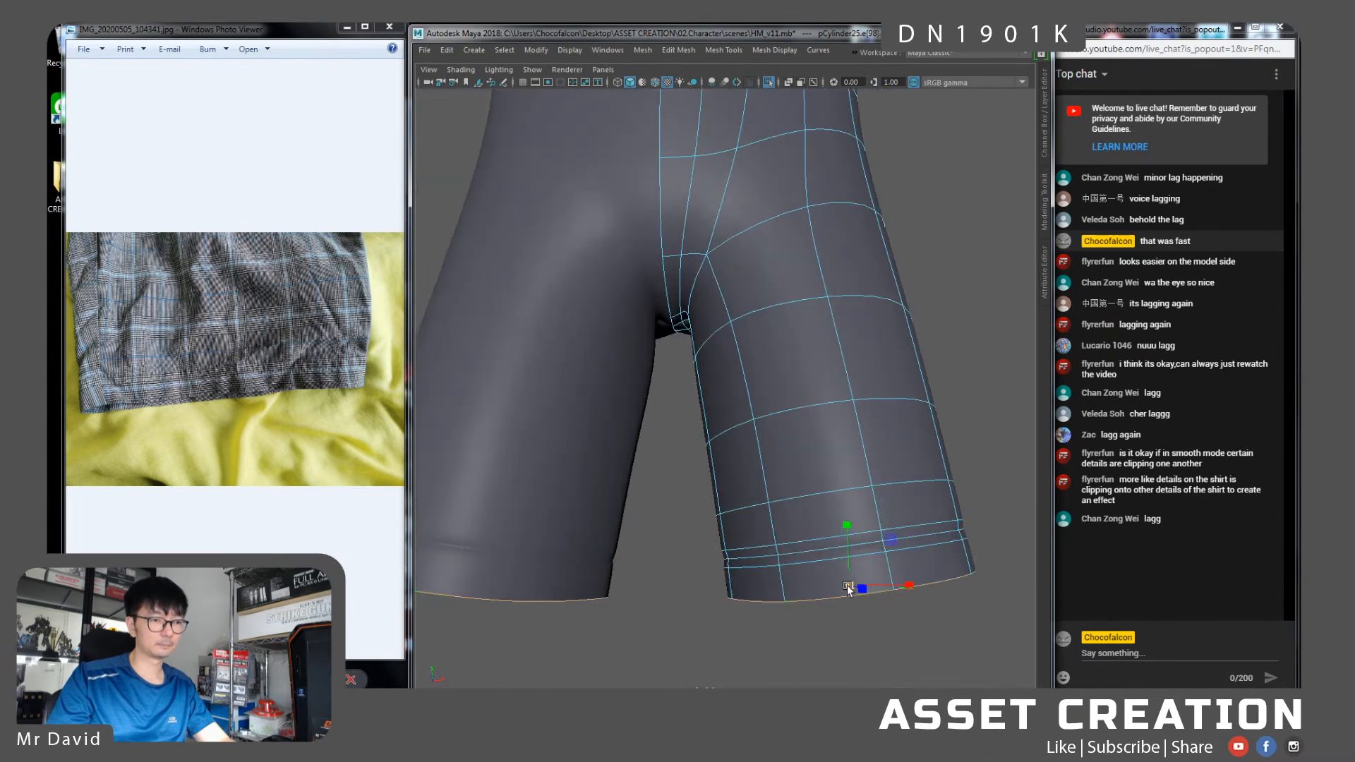
left_click_drag(827, 588, 846, 586, "alt")
left_click_drag(789, 537, 784, 539, "alt")
right_click_drag(784, 538, 743, 373, "alt")
left_click_drag(786, 429, 735, 397, "alt")
Go back through the reference photos to IMG_20200505_104312.jpg to study the waistband and side pocket
left_click(216, 326)
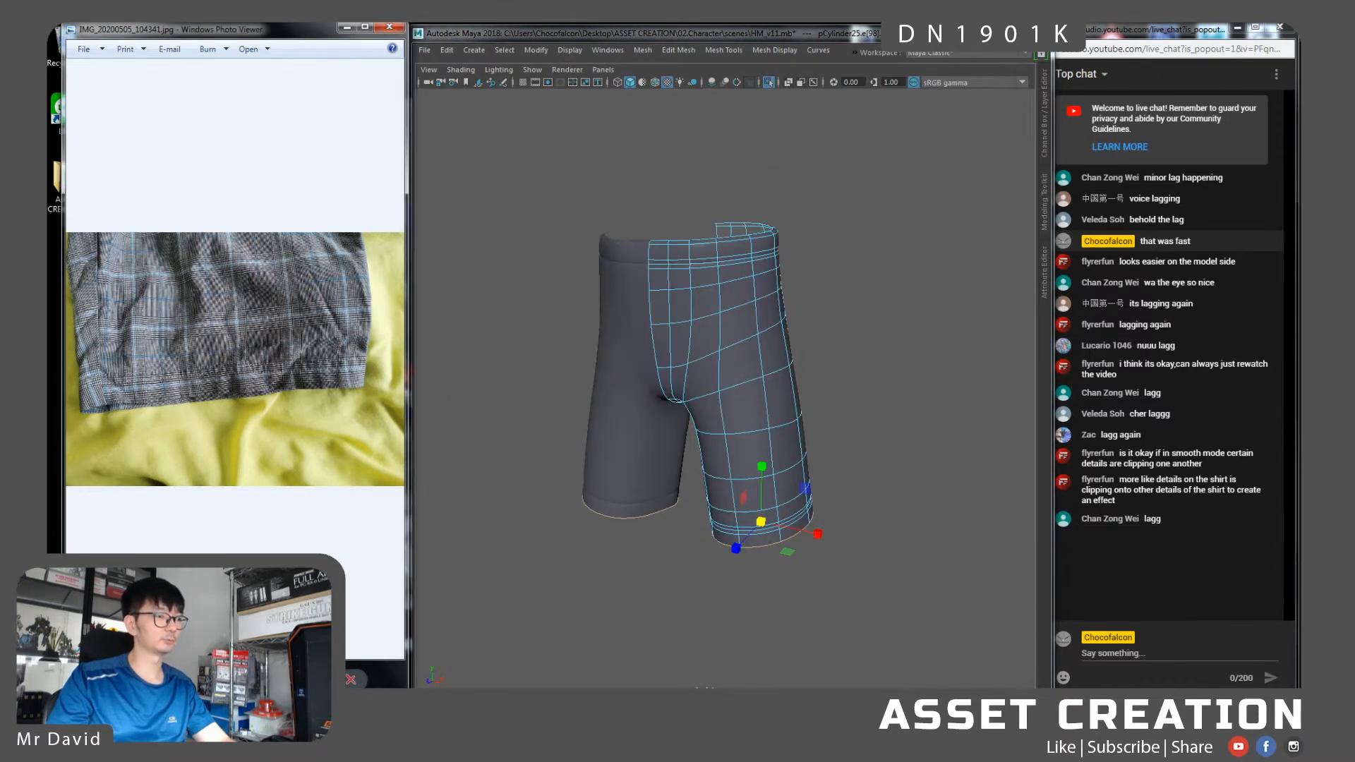
key("Right")
key("Left")
key("Left")
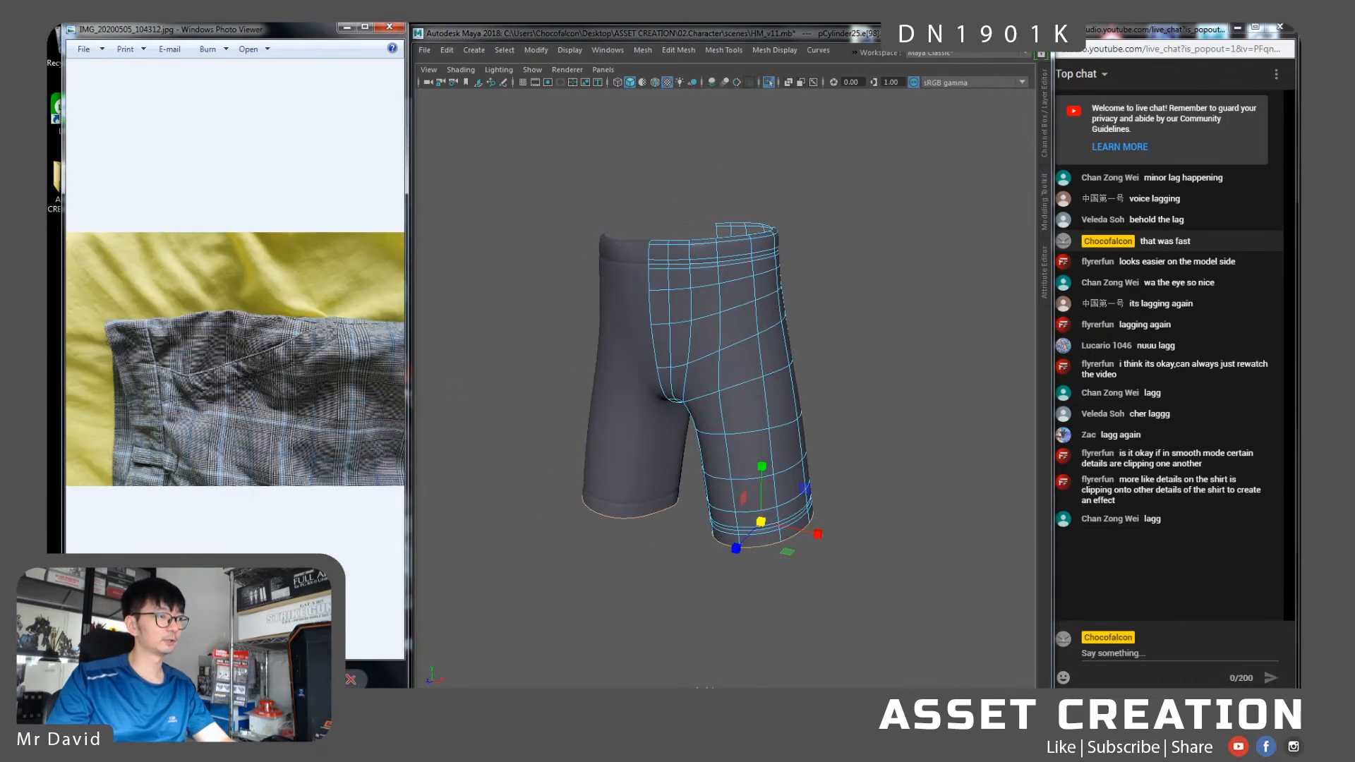
Bevel the vertical edge loop along the outer side of the shorts into a narrow two-segment strip
left_click_drag(856, 223, 751, 291, "alt")
double_click(749, 282)
left_click_drag(755, 367, 747, 324, "alt")
left_click_drag(695, 382, 783, 404)
right_click_drag(762, 336, 819, 337, "shift")
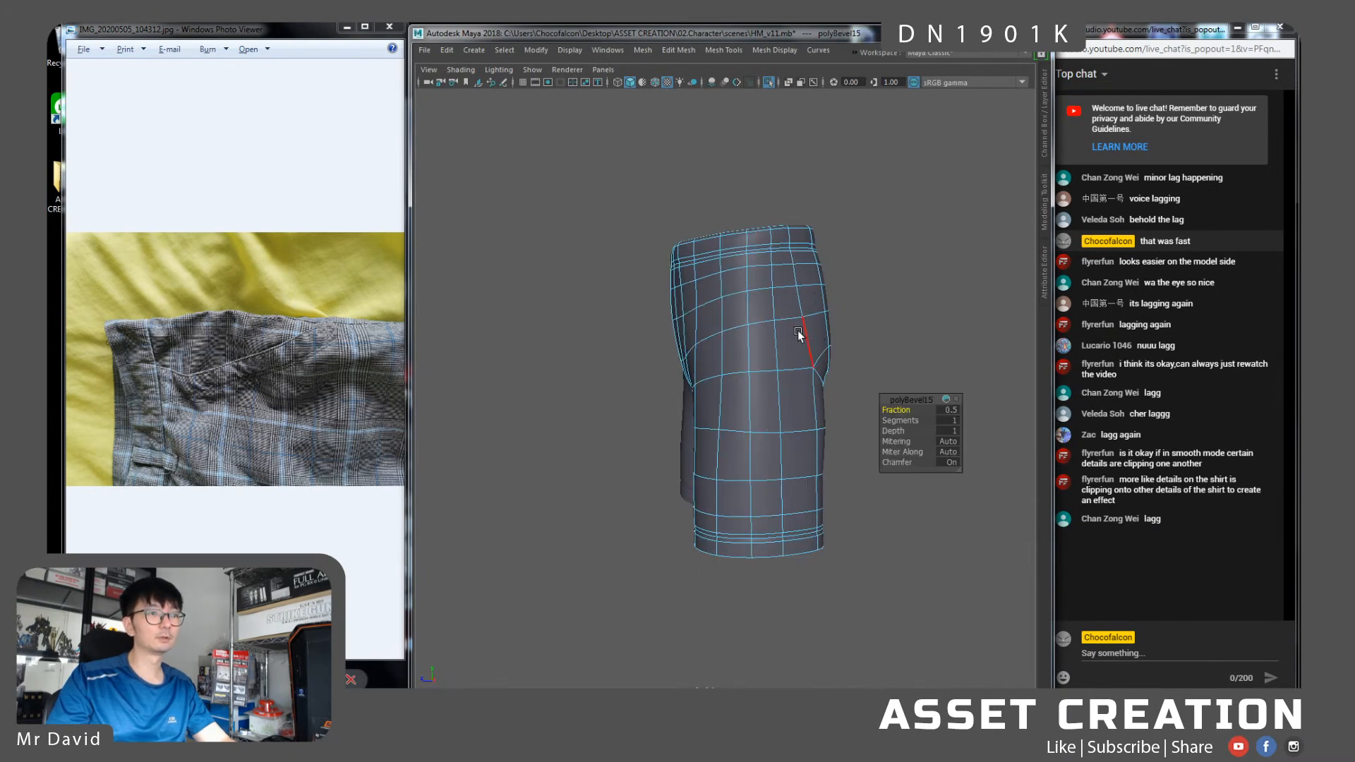
left_click_drag(904, 409, 897, 408)
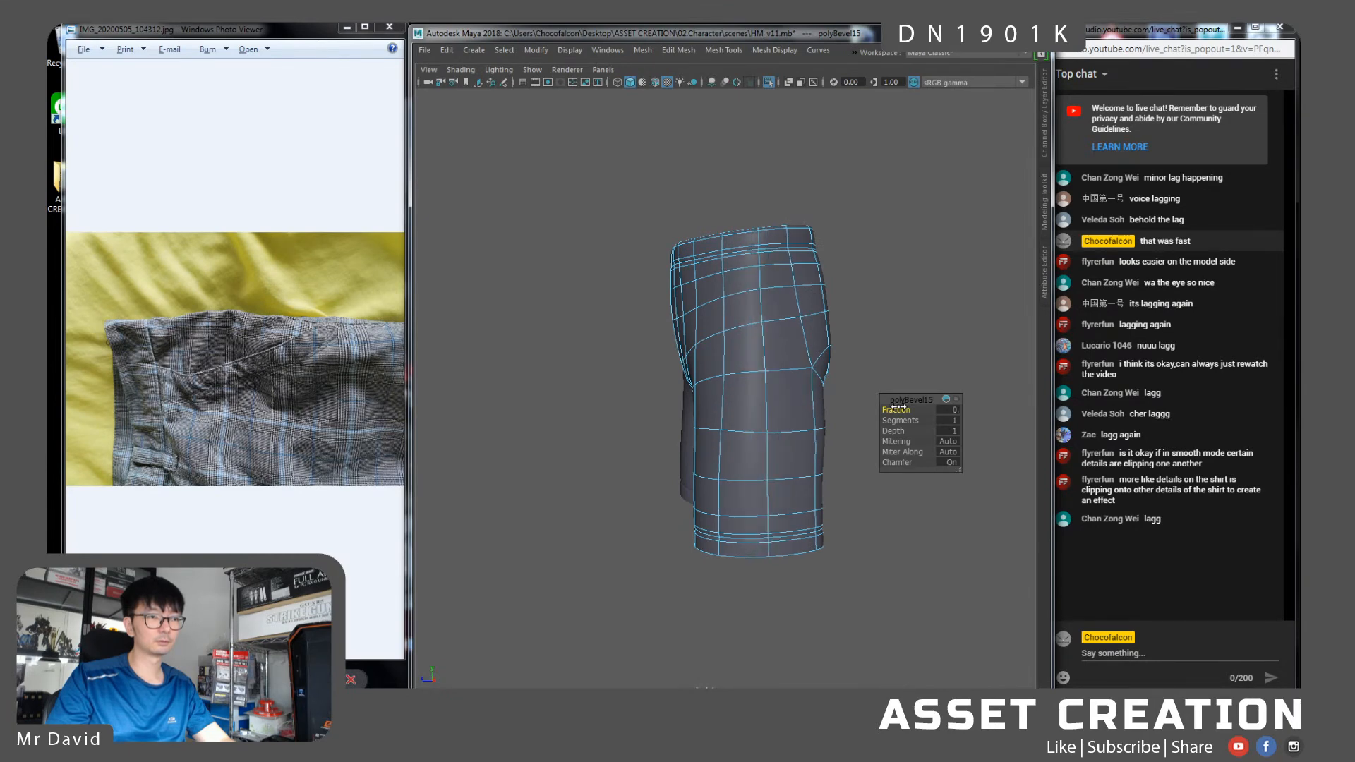
left_click_drag(898, 407, 914, 421)
Move the middle loop of the side bevel inward to form a side seam groove, and return to object mode with nothing selected
double_click(764, 413)
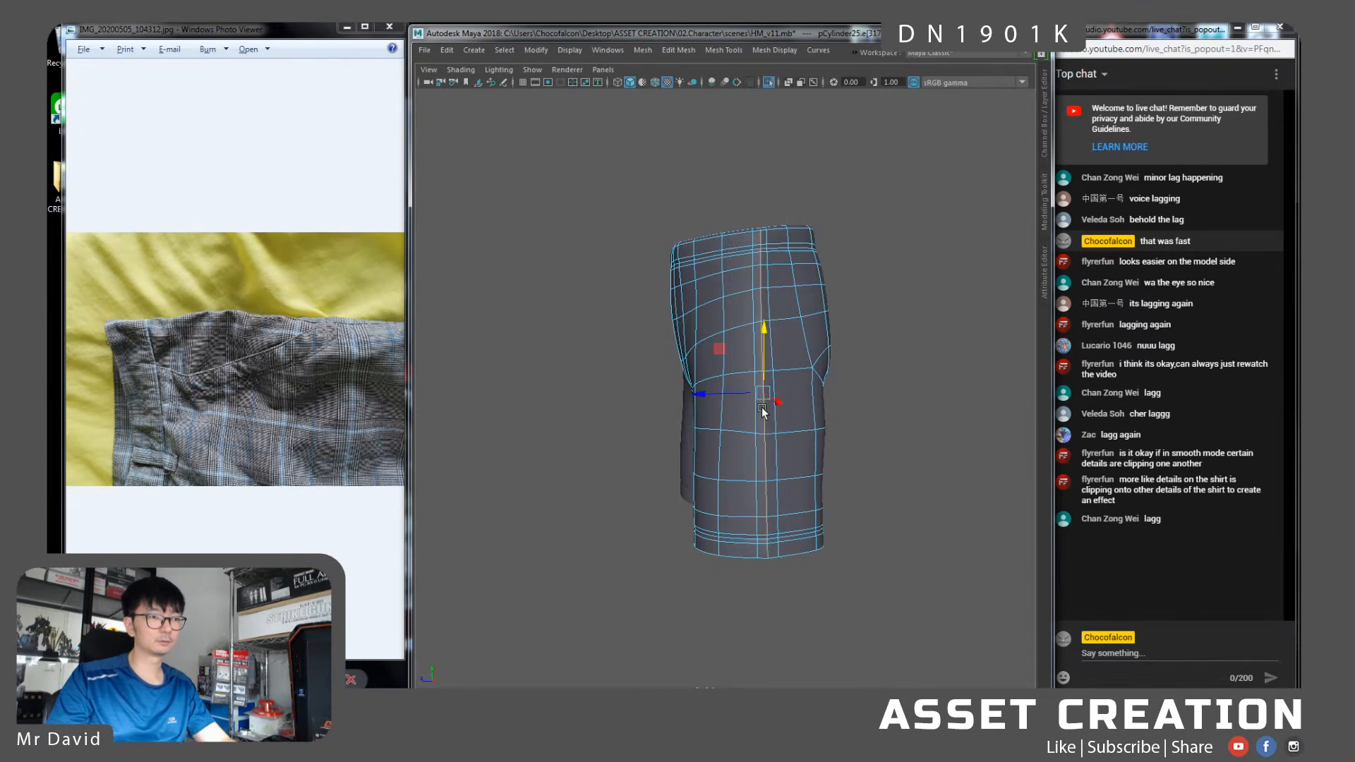
left_click_drag(763, 413, 815, 420, "alt")
right_click_drag(804, 384, 816, 410, "alt")
right_click_drag(811, 350, 823, 378, "alt")
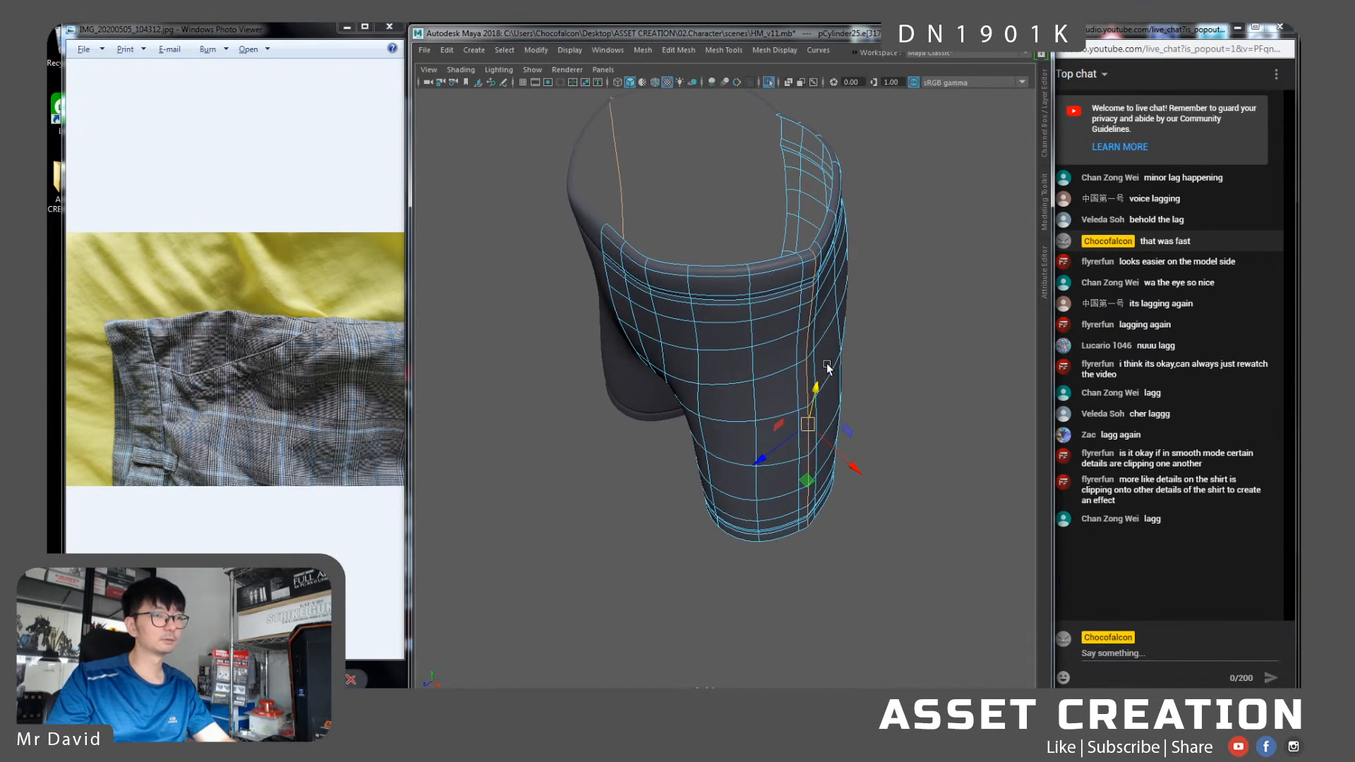
left_click_drag(822, 378, 825, 346, "alt")
left_click_drag(857, 456, 847, 448)
right_click_drag(799, 372, 858, 337)
left_click(947, 385)
left_click_drag(946, 385, 820, 360, "alt")
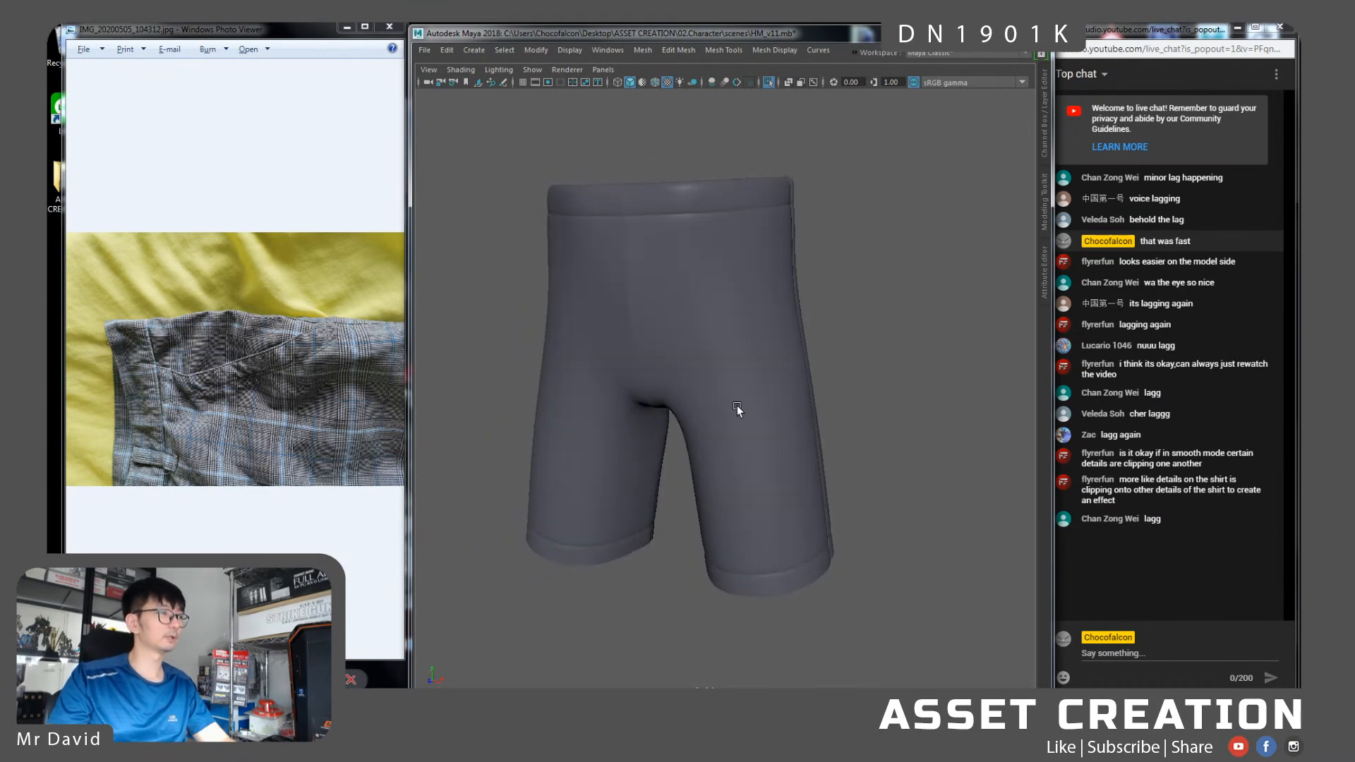
Select the shorts and examine the front hip area below the waistband from several angles
left_click(803, 298)
key("f")
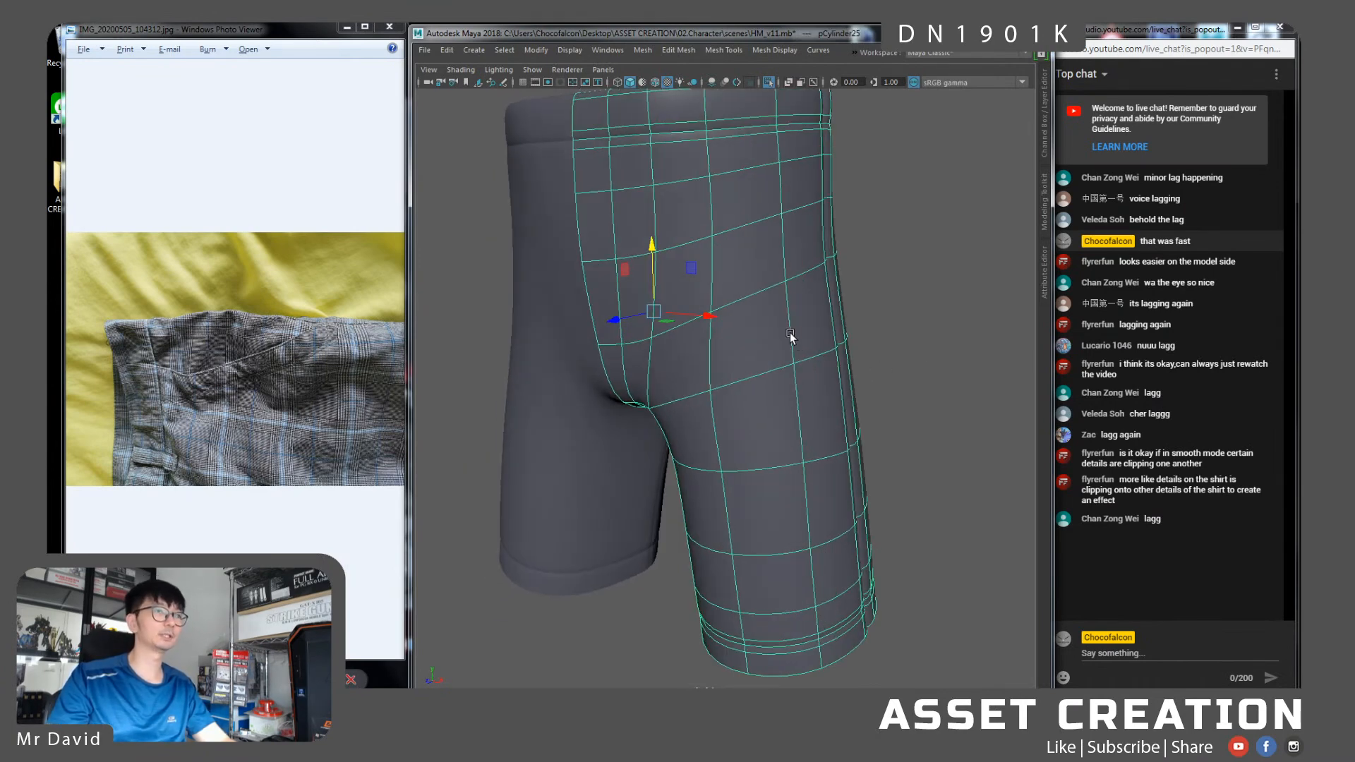
left_click_drag(777, 349, 772, 298, "alt")
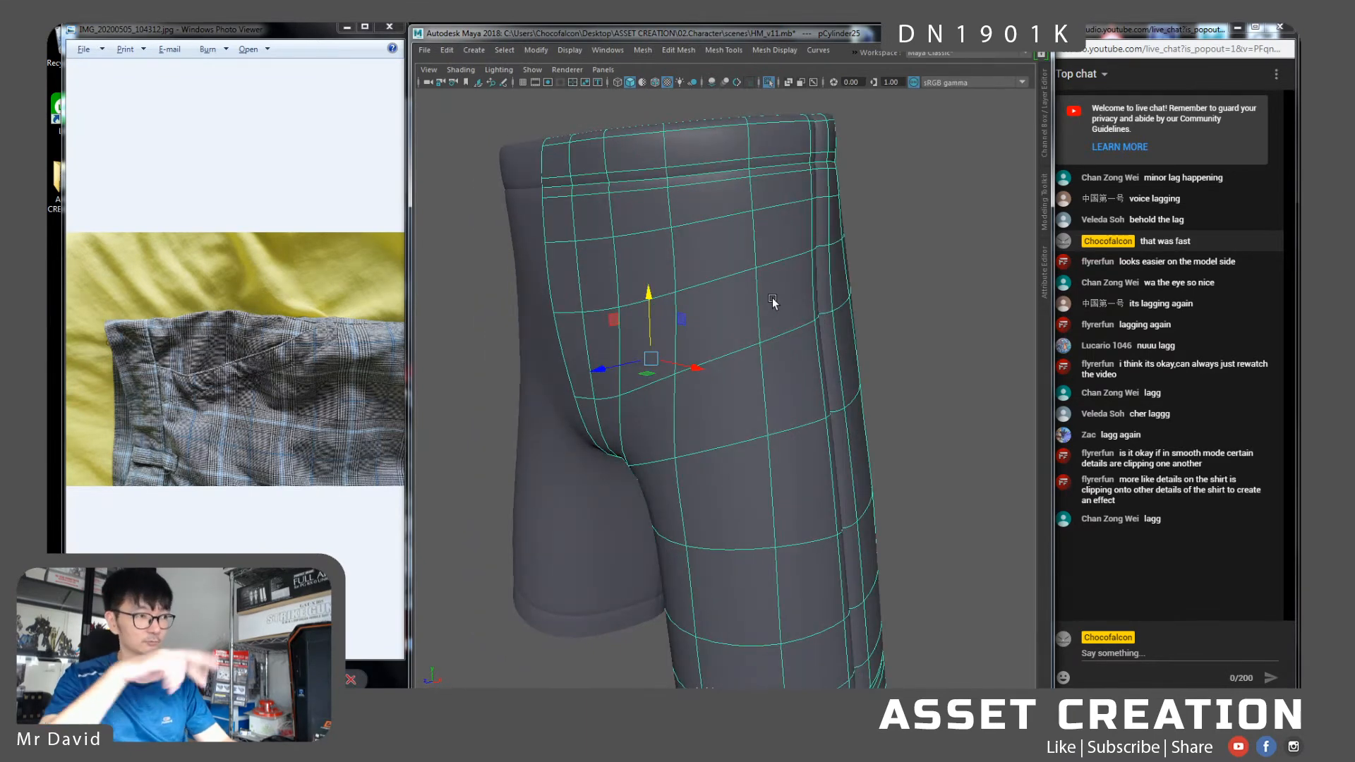
left_click_drag(671, 303, 738, 309, "alt")
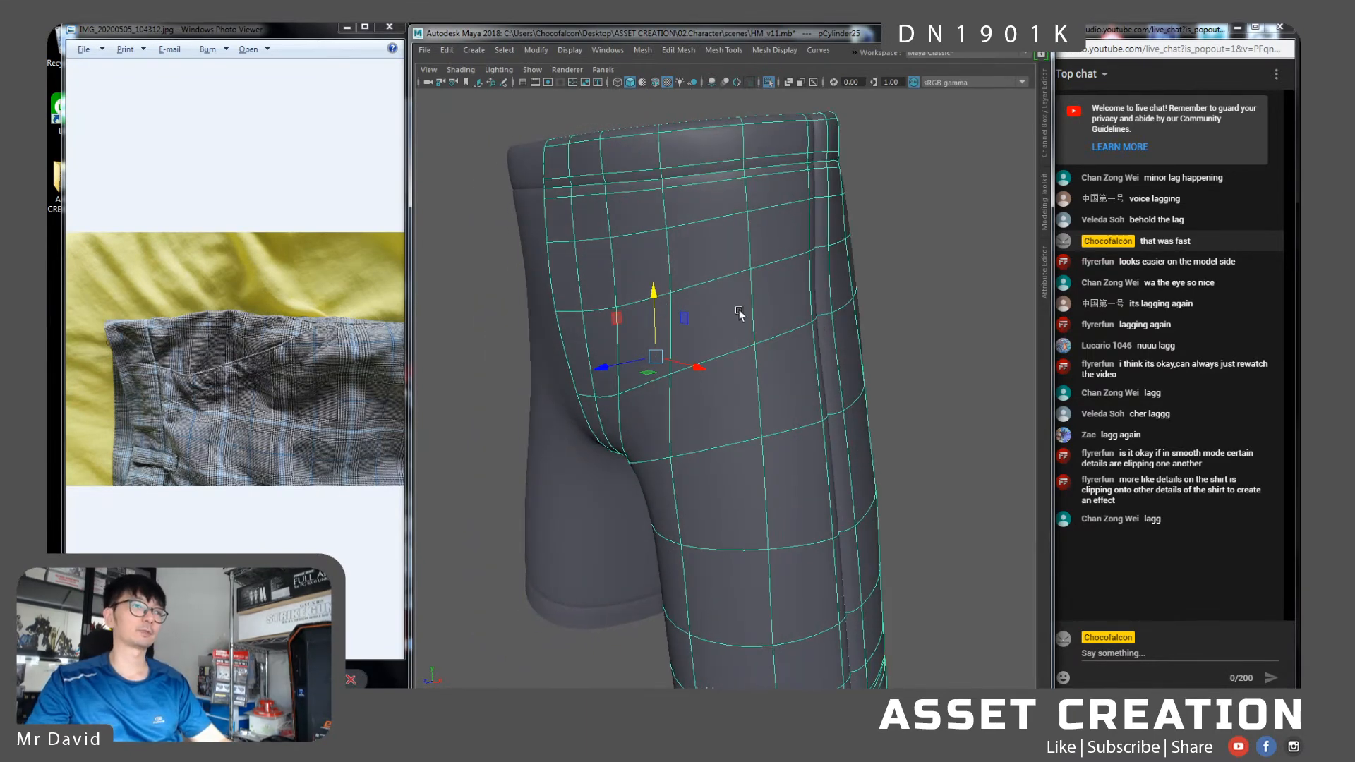
left_click_drag(789, 236, 761, 236, "alt")
left_click_drag(681, 245, 713, 244, "alt")
right_click_drag(762, 241, 768, 276)
left_click(779, 200)
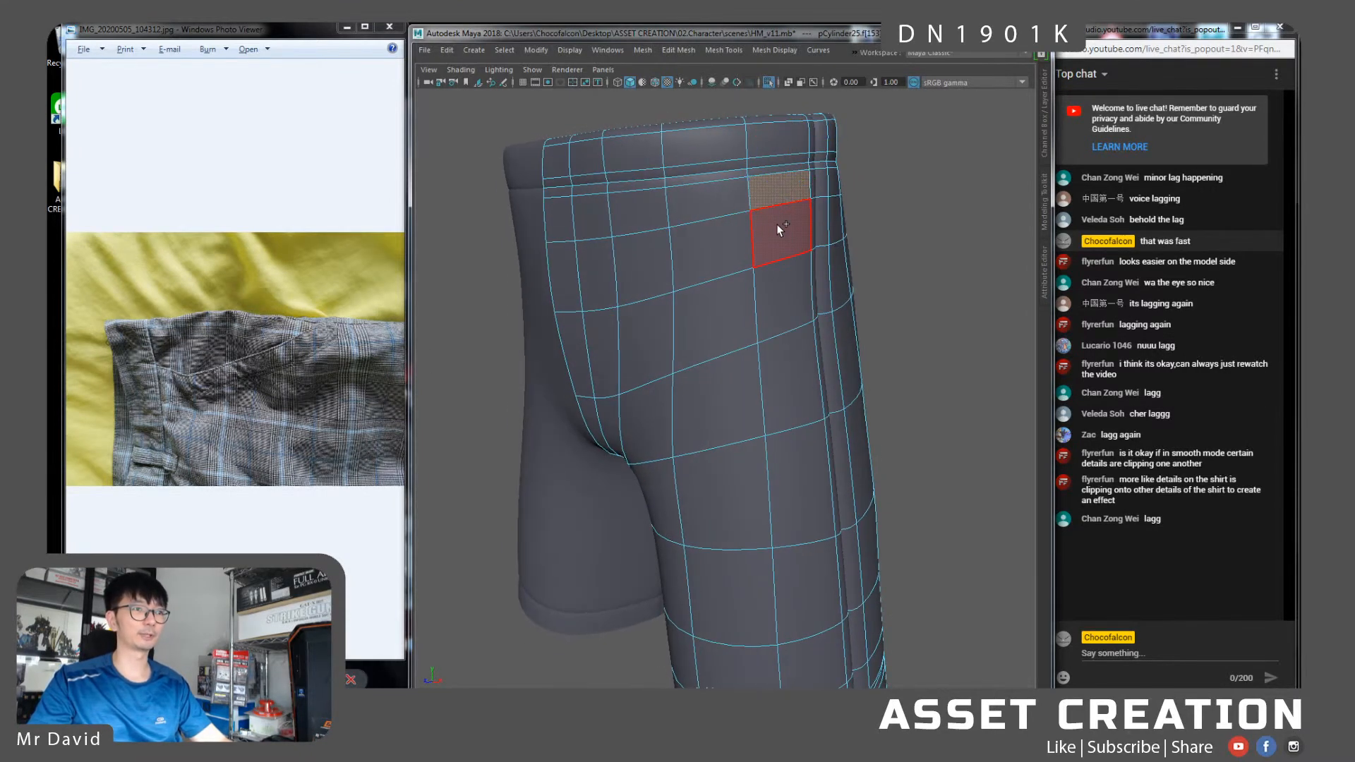
left_click(763, 299, "shift")
left_click(727, 203, "shift")
left_click(733, 255, "shift")
left_click(743, 315, "shift")
right_click_drag(780, 381, 762, 302, "alt")
left_click_drag(762, 302, 801, 321, "alt")
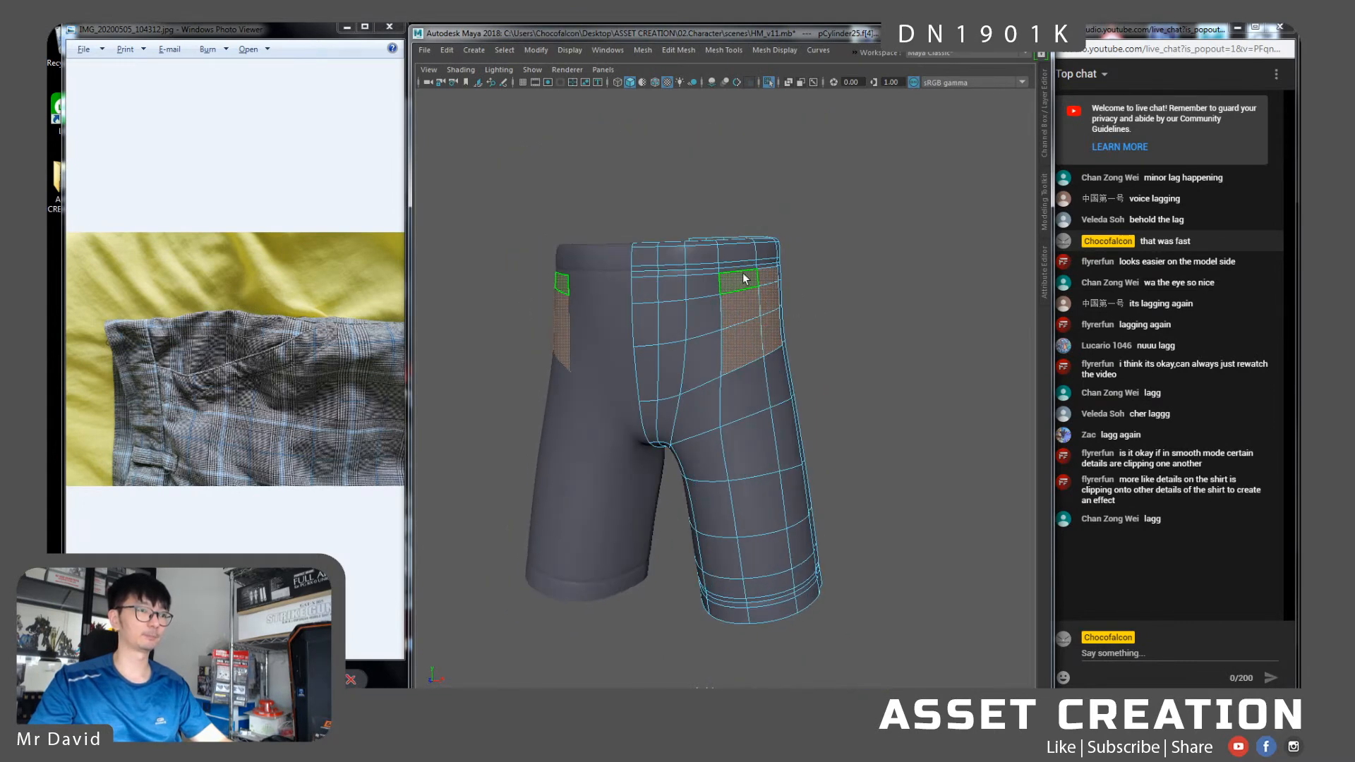
Cut a slanted pocket opening line from the waistband seam down to the side seam with Multi-Cut, and restore the smoothed preview
left_click_drag(749, 277, 713, 253, "alt")
right_click_drag(713, 253, 753, 243, "alt")
left_click_drag(753, 243, 736, 230, "alt")
middle_click_drag(736, 230, 722, 283, "alt")
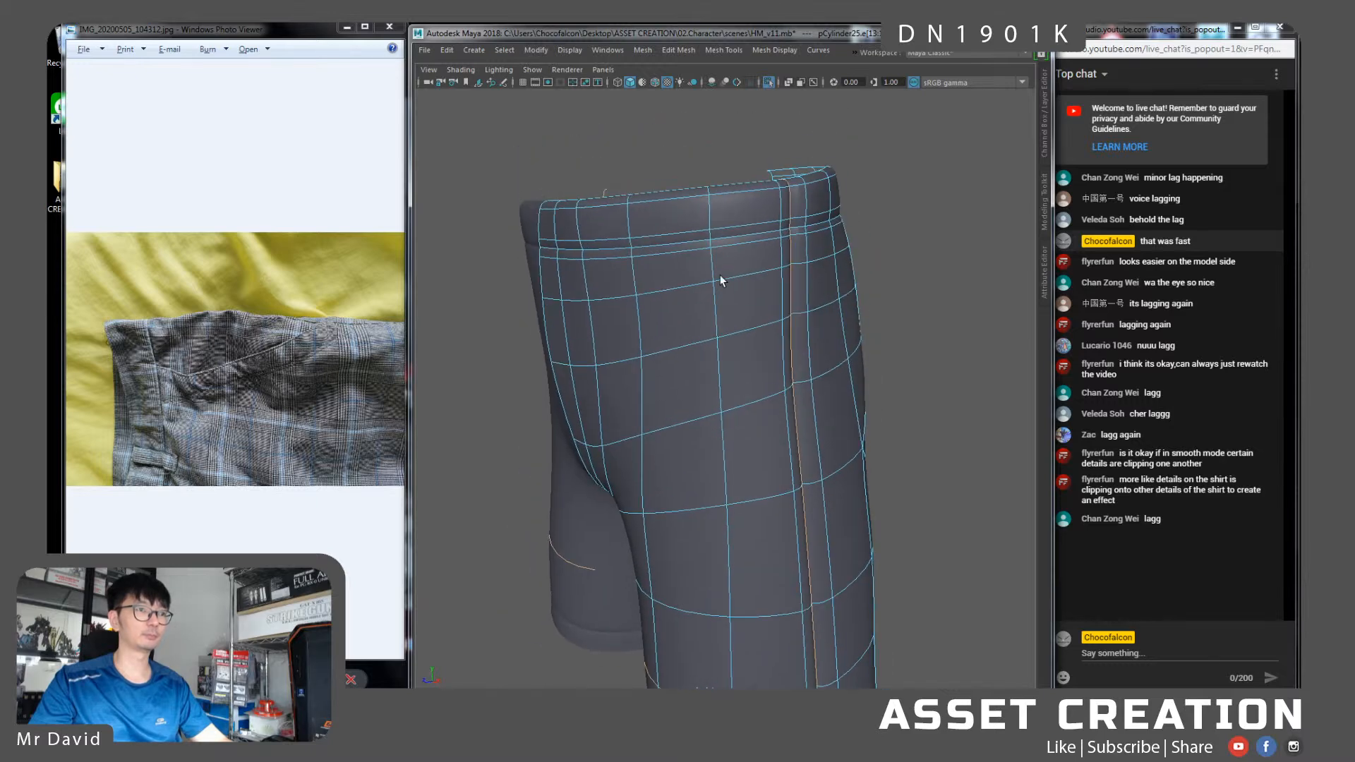
left_click_drag(727, 251, 776, 349, "alt")
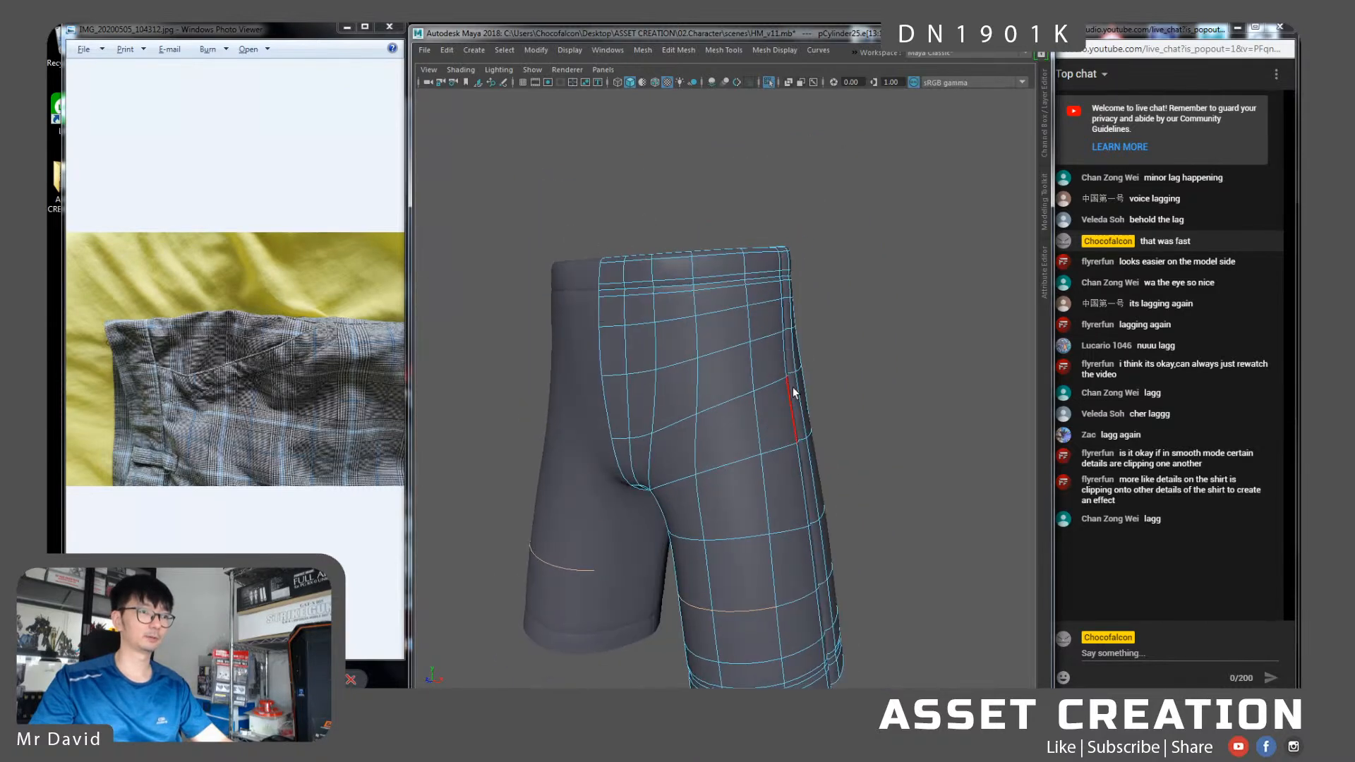
left_click_drag(797, 402, 742, 367, "alt")
scroll(742, 367, "up", 3)
right_click_drag(744, 284, 689, 286, "shift")
key("1")
left_click(703, 238)
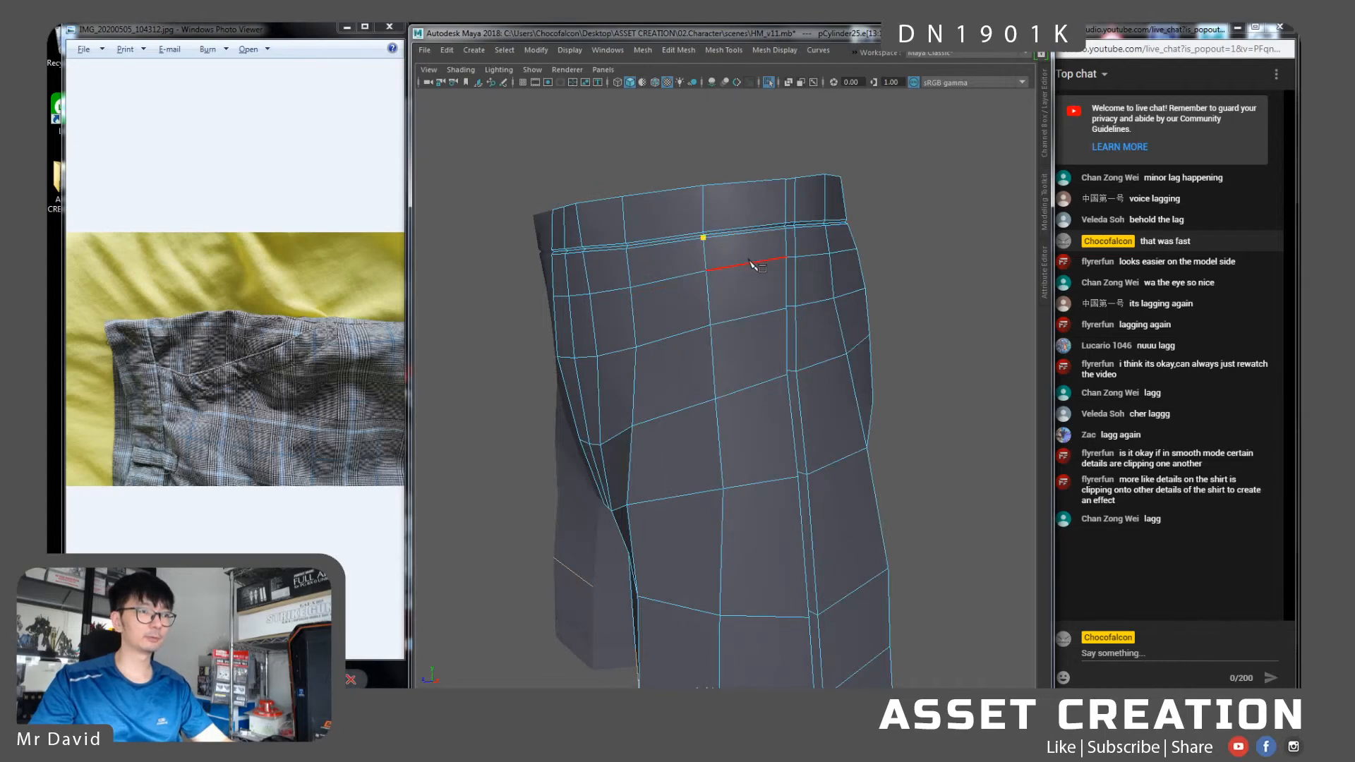
left_click(727, 268)
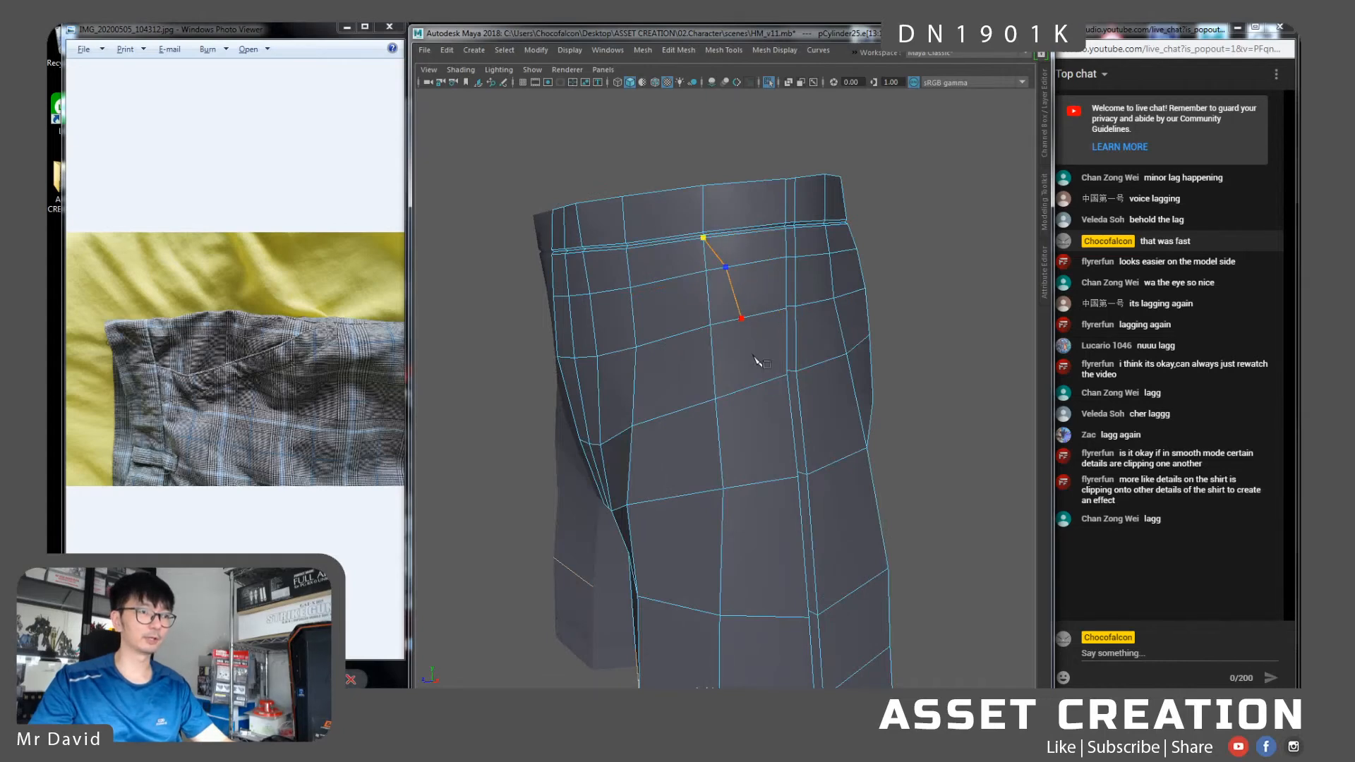
left_click(791, 373)
key("Return")
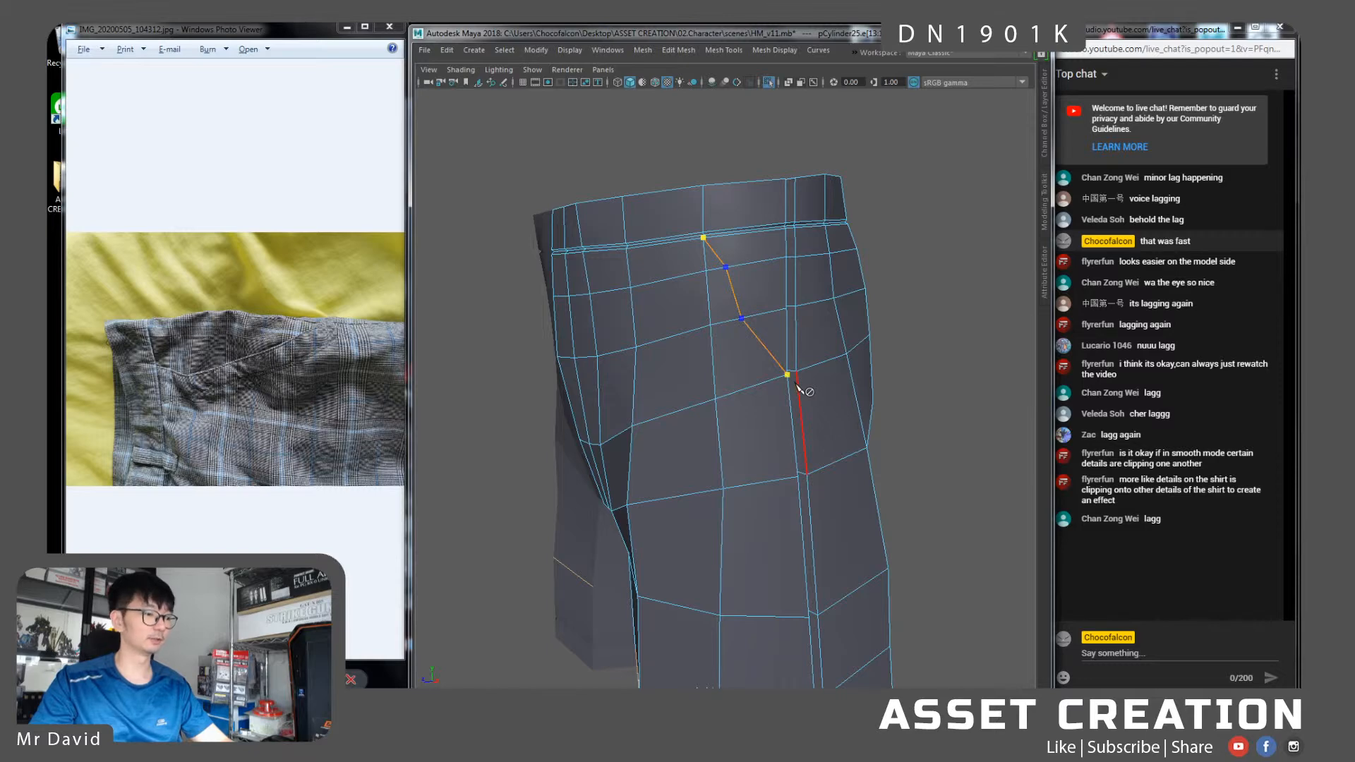
key("3")
left_click_drag(793, 379, 772, 383, "alt")
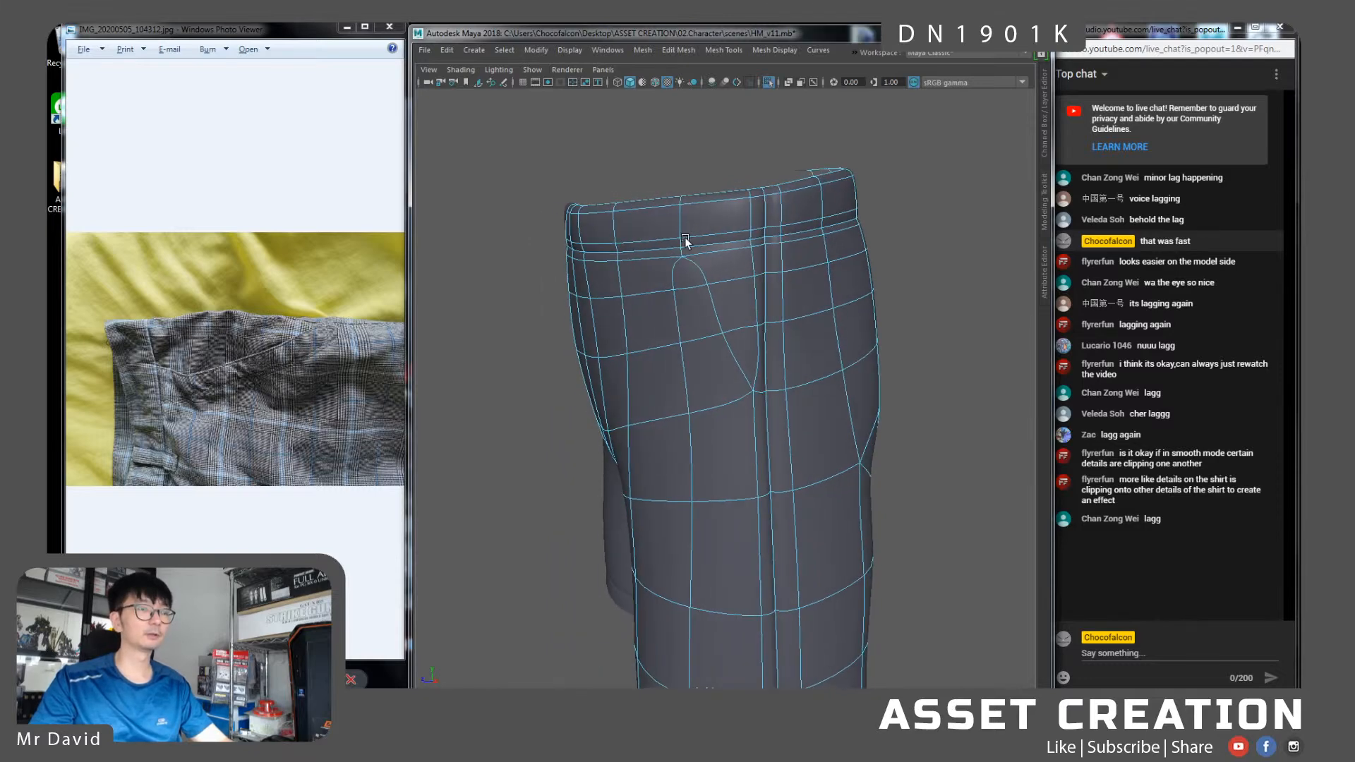
Bevel the slanted pocket opening line on the front hip, running from the waistband seam to the side seam
right_click_drag(686, 242, 688, 278, "alt")
mouse_move(689, 278)
left_mouse_down("alt")
mouse_move(680, 287)
mouse_move(694, 263)
left_mouse_up("alt")
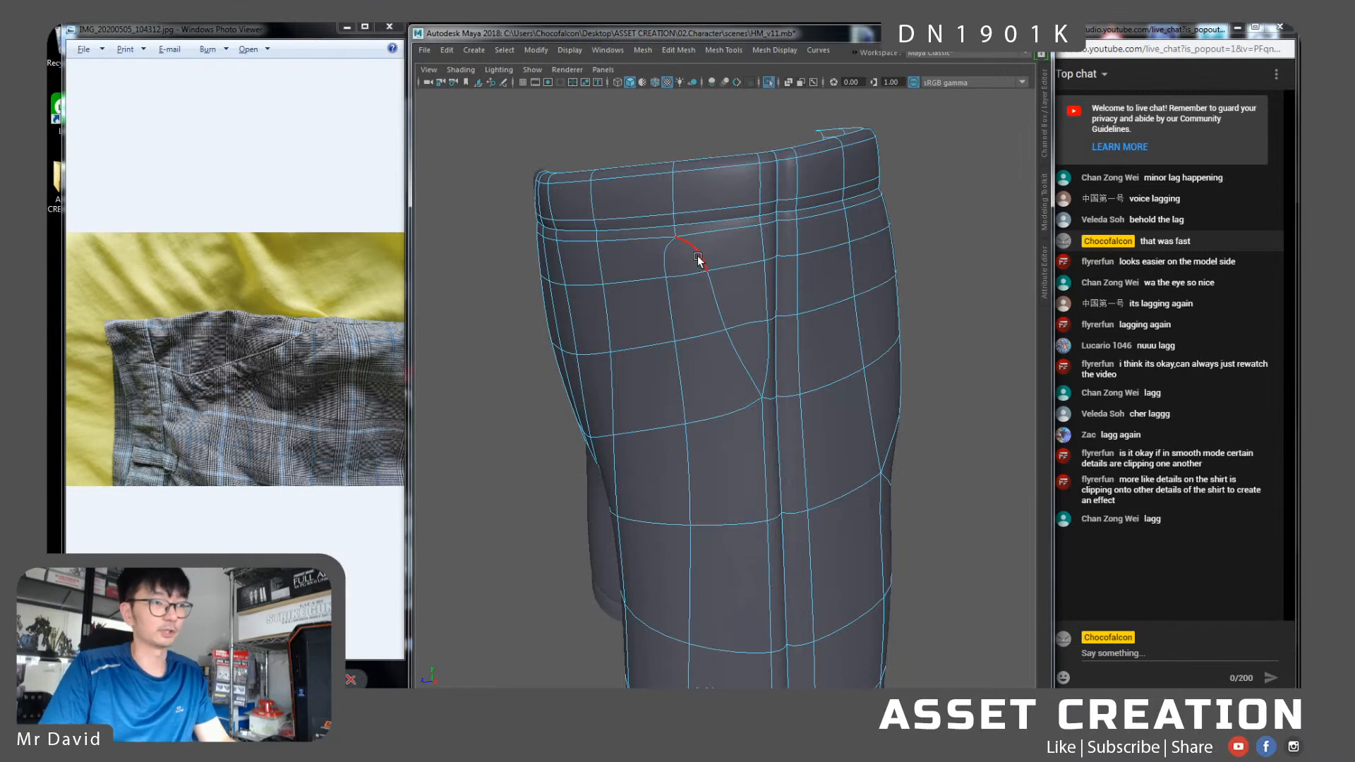
left_click(705, 283)
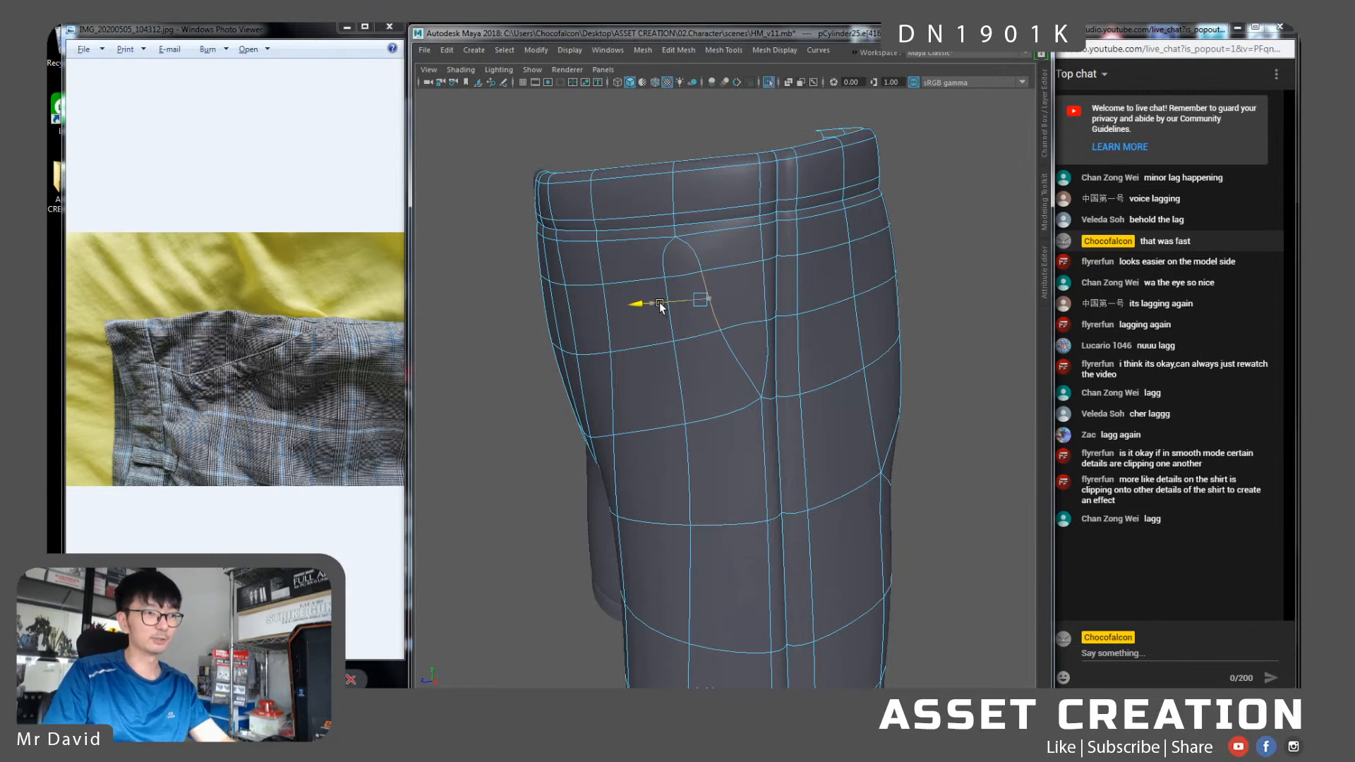
left_click_drag(695, 289, 698, 283, "alt")
left_click(657, 247)
left_click(681, 306, "shift")
left_click(705, 344, "shift")
left_click_drag(663, 378, 698, 372, "alt")
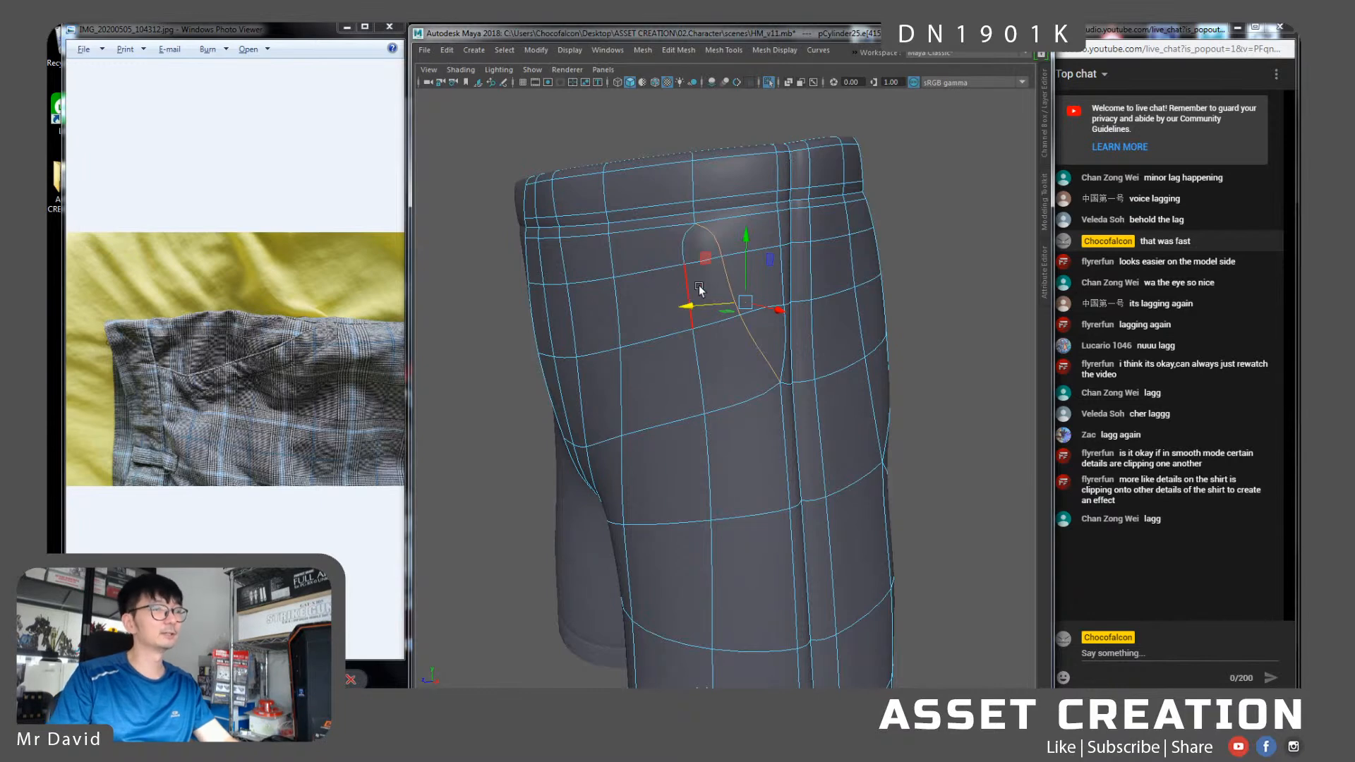
right_click_drag(716, 292, 771, 289, "shift")
left_click_drag(771, 289, 696, 293, "alt")
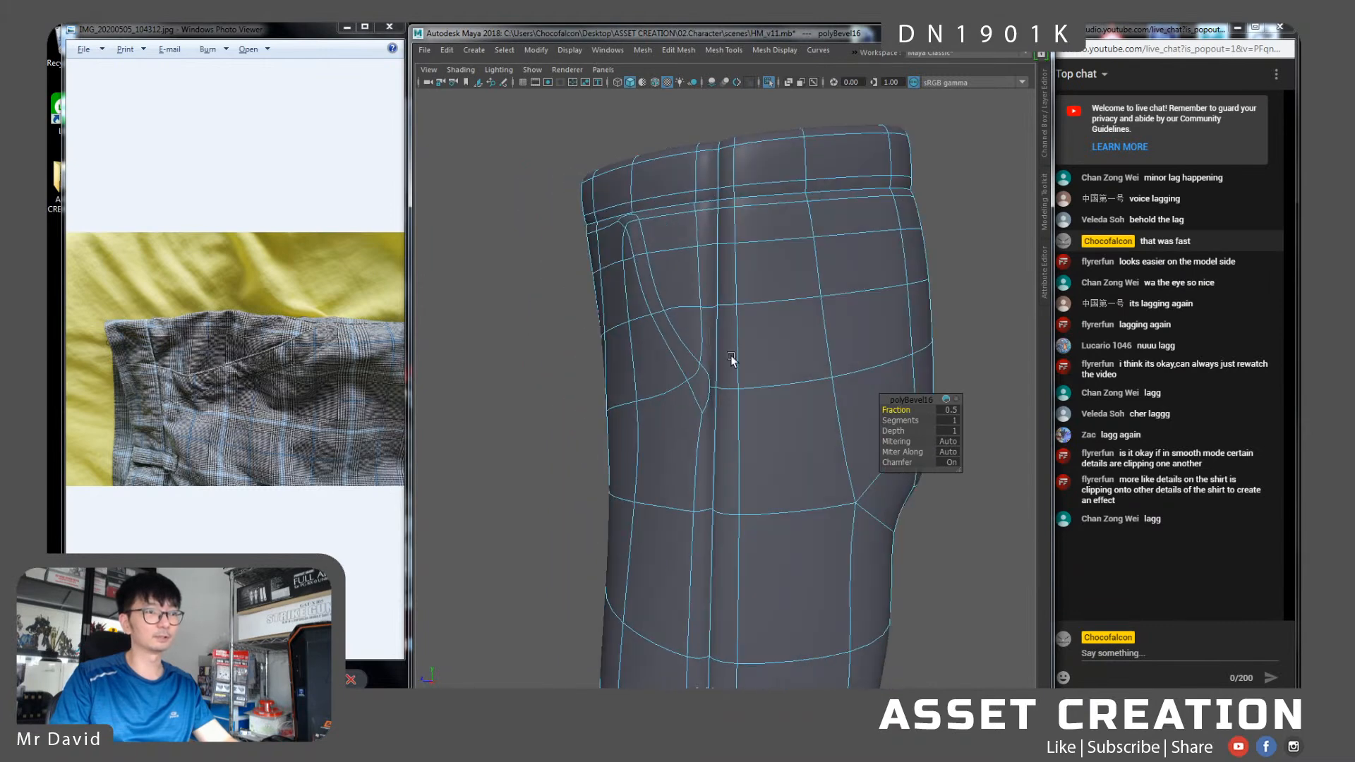
Merge the extra bevel vertex at the pocket's lower end into the side seam groove
left_click_drag(735, 394, 705, 338, "alt")
mouse_move(647, 254)
left_mouse_down("alt")
mouse_move(696, 291)
mouse_move(701, 277)
left_mouse_up("alt")
right_click_drag(701, 277, 696, 256)
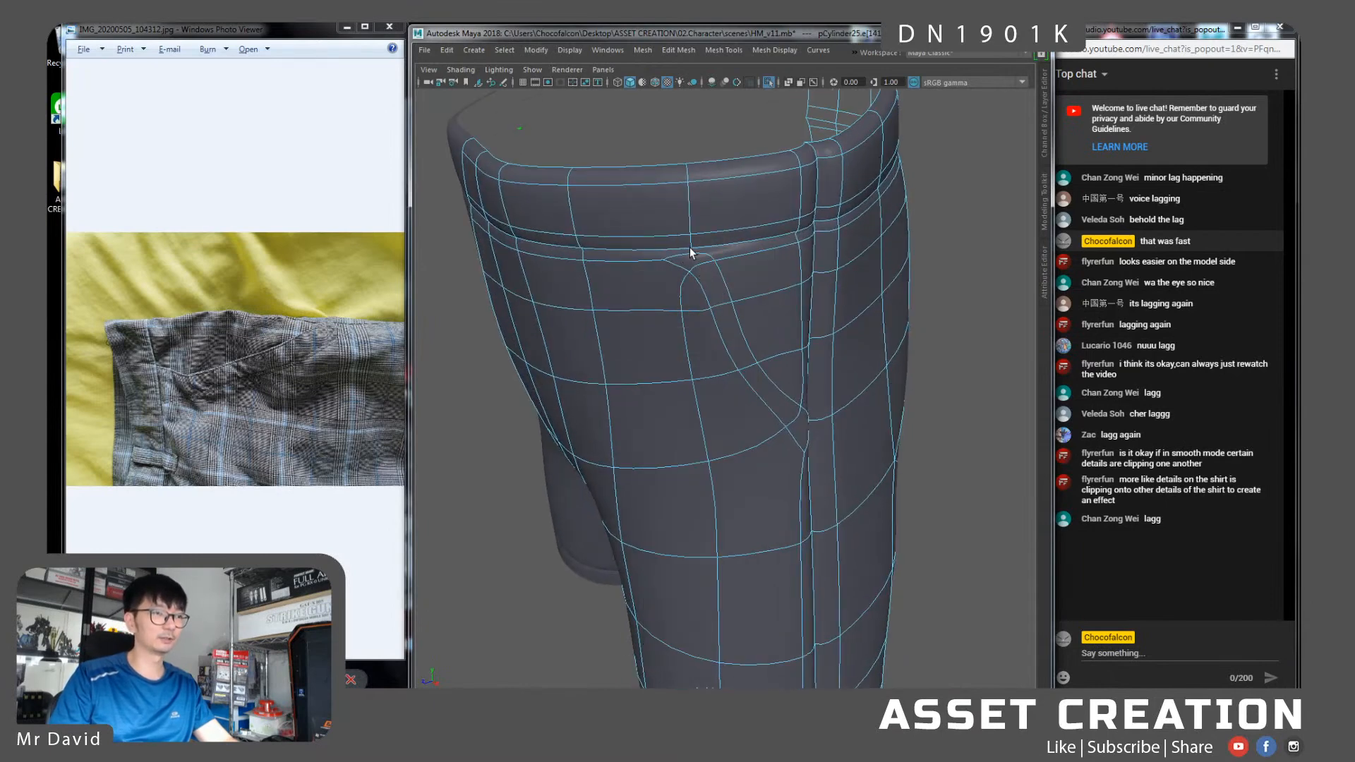
middle_click_drag(689, 247, 718, 275, "alt")
right_click_drag(719, 276, 714, 394, "alt")
middle_click_drag(712, 286, 715, 359, "alt")
right_click_drag(714, 358, 708, 254)
left_click_drag(717, 305, 698, 457, "alt")
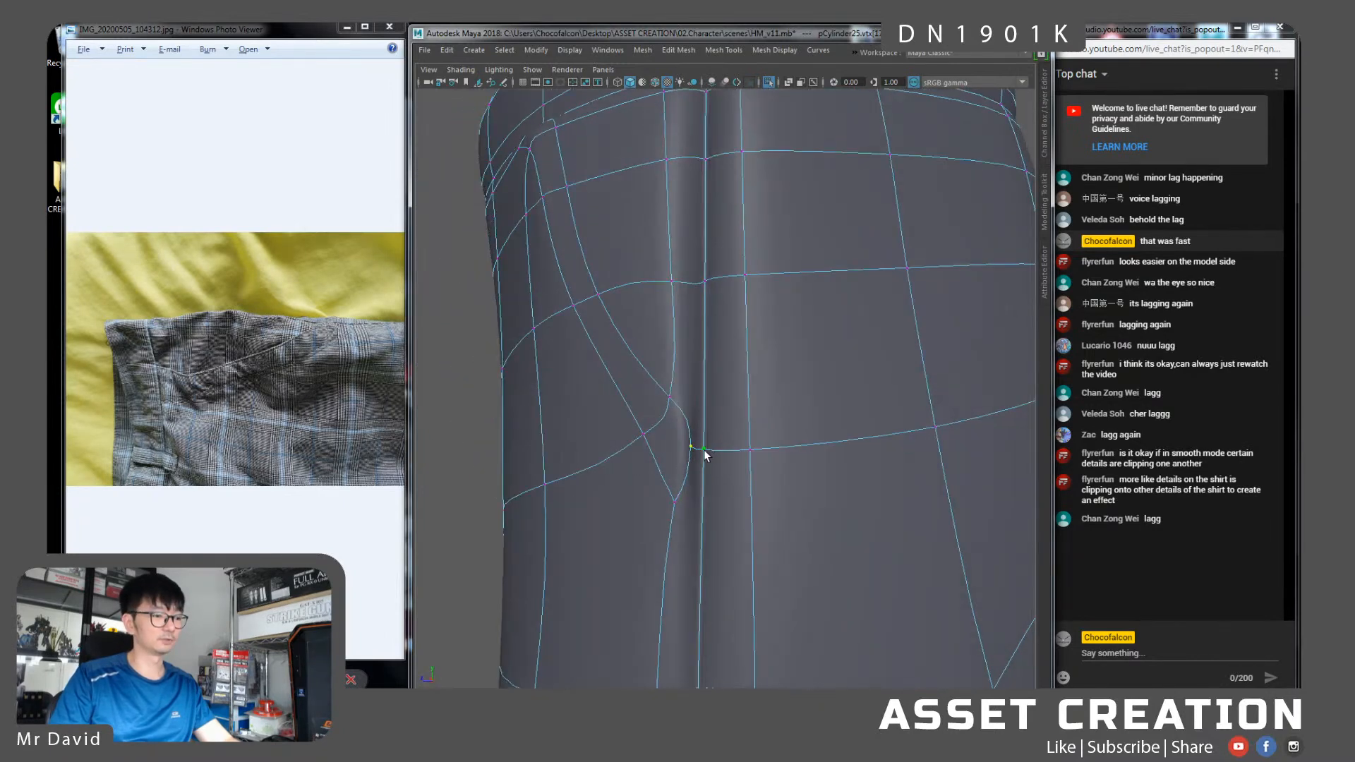
key("g")
left_click(672, 399)
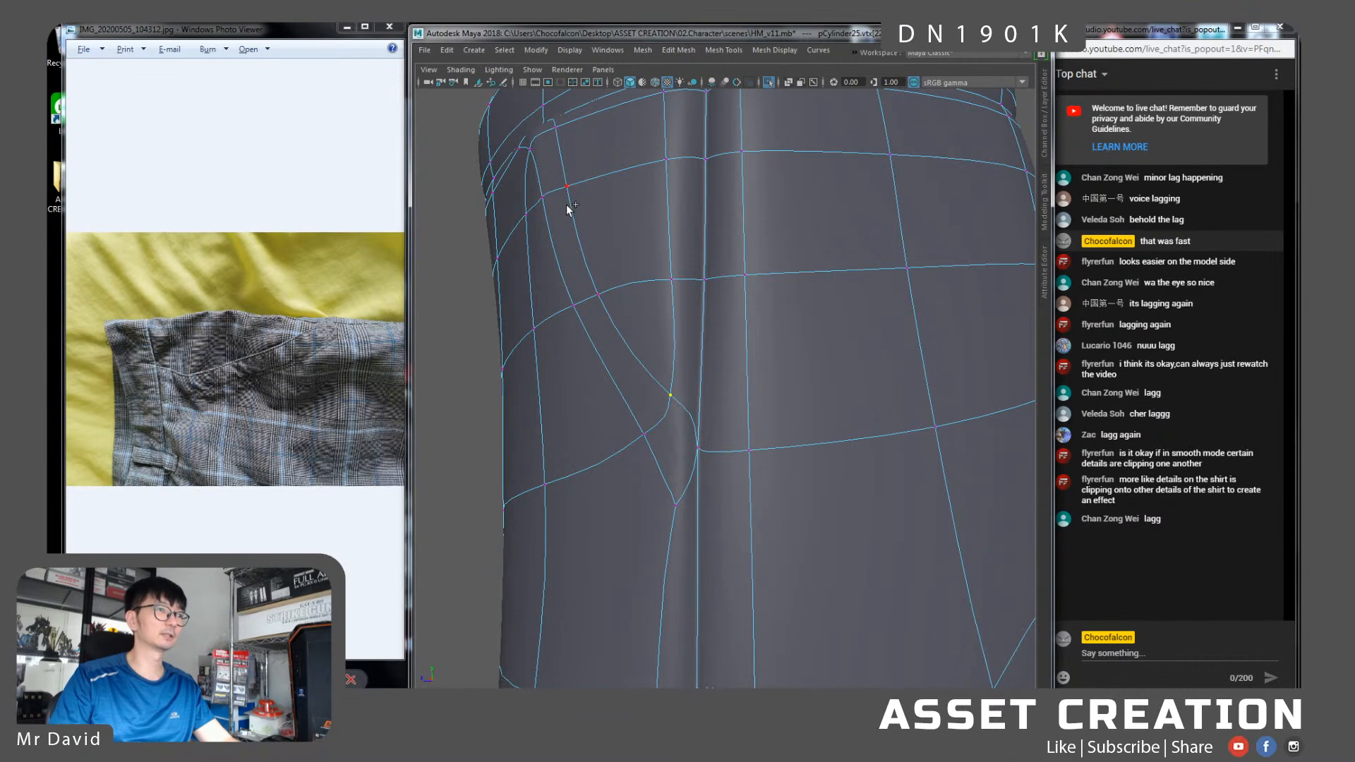
Merge the stray vertices at the upper end of the pocket bevel beneath the waistband seam
left_click_drag(653, 303, 550, 411, "alt")
left_click_drag(655, 454, 551, 454)
left_click_drag(498, 389, 760, 355)
left_click(728, 293)
left_click(688, 278, "shift")
key("g")
left_click_drag(748, 362, 704, 438, "alt")
left_click(705, 438)
key("q")
Select the front edge of the bevelled pocket strip and move it to form a lip overlapping the pocket opening
left_click_drag(680, 384, 746, 397, "alt")
right_click_drag(744, 354, 745, 317)
left_click(767, 413)
double_click(607, 121, "shift")
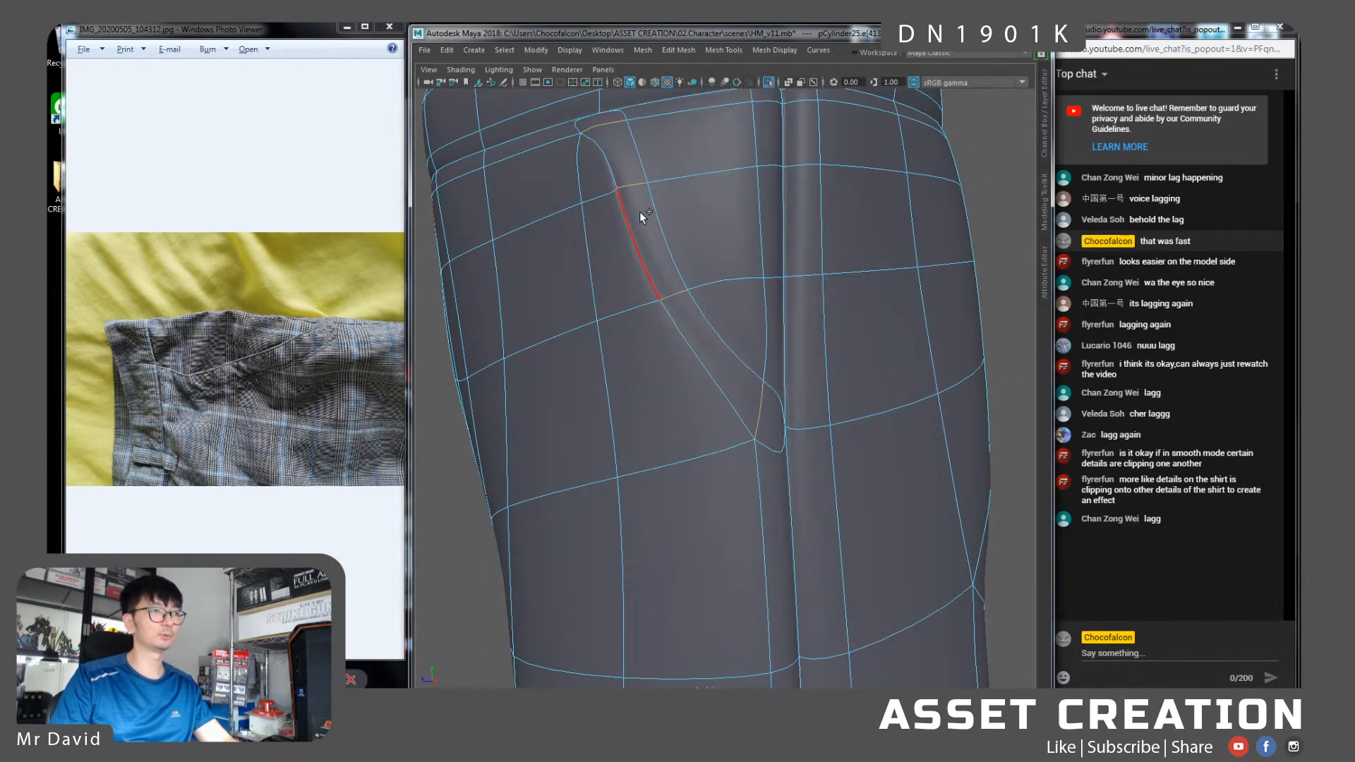
key("g")
double_click(621, 171)
left_click_drag(621, 172, 706, 323, "alt")
scroll(727, 371, "down", 5)
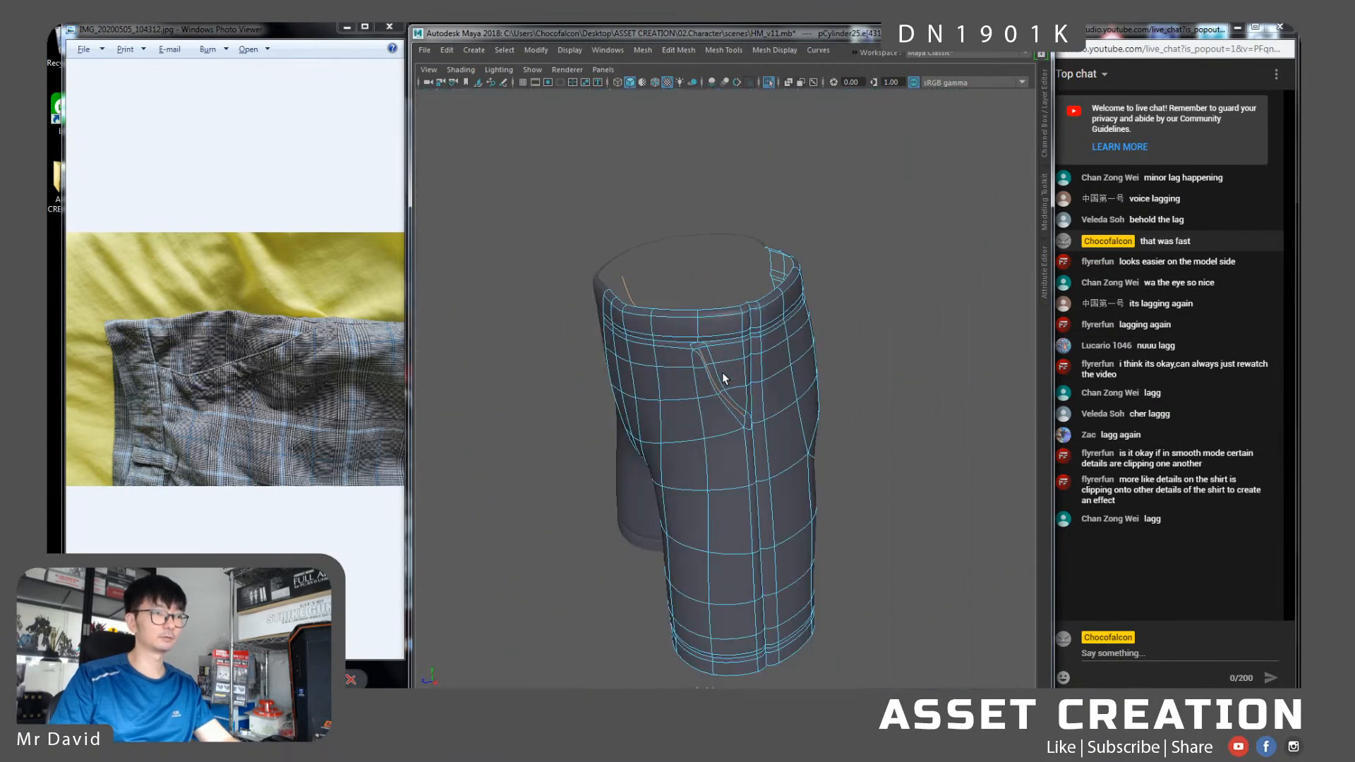
key("w")
scroll(721, 364, "up", 3)
scroll(708, 348, "up", 3)
left_click_drag(676, 356, 552, 373)
middle_click_drag(552, 370, 611, 397, "alt")
left_click_drag(529, 391, 759, 303)
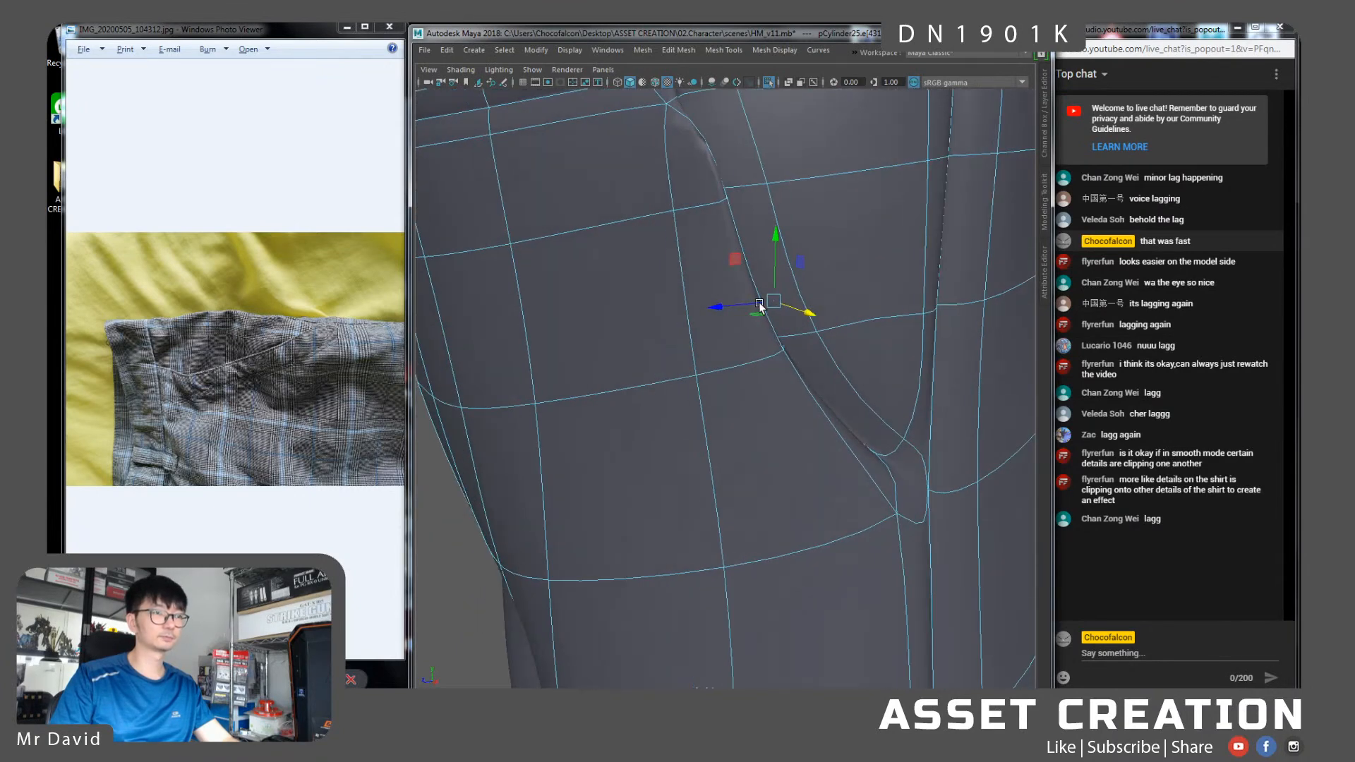
left_click_drag(730, 259, 810, 424)
Merge the leftover vertex pairs at the lower and upper ends of the pocket lip
right_click_drag(810, 353, 745, 359)
left_click(759, 422)
left_click(805, 460, "shift")
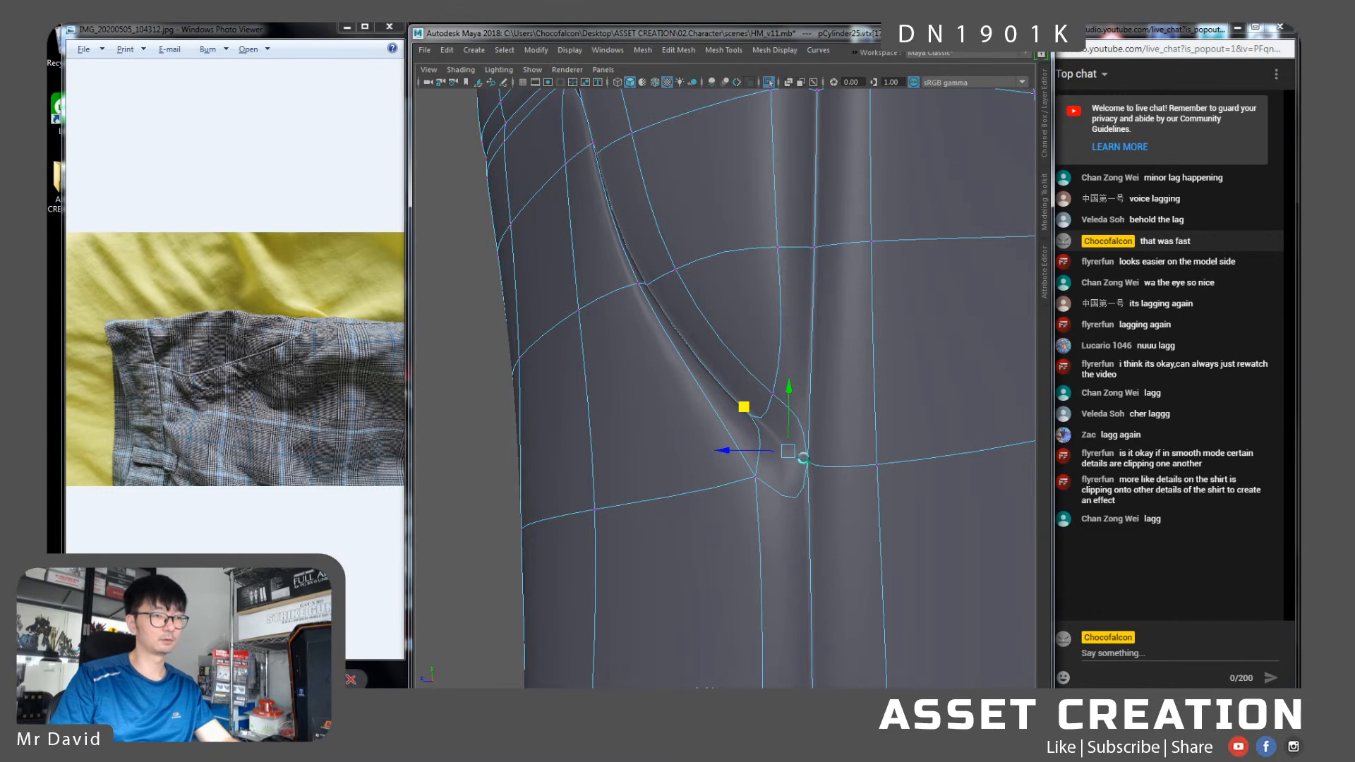
key("g")
left_click_drag(683, 336, 671, 377, "alt")
left_click(657, 329)
left_click(673, 294, "shift")
key("g")
Adjust the vertices along the pocket opening and its upper corner to refine the overlap
left_click_drag(675, 313, 632, 317, "alt")
left_click(630, 314)
left_click_drag(661, 382, 658, 324, "alt")
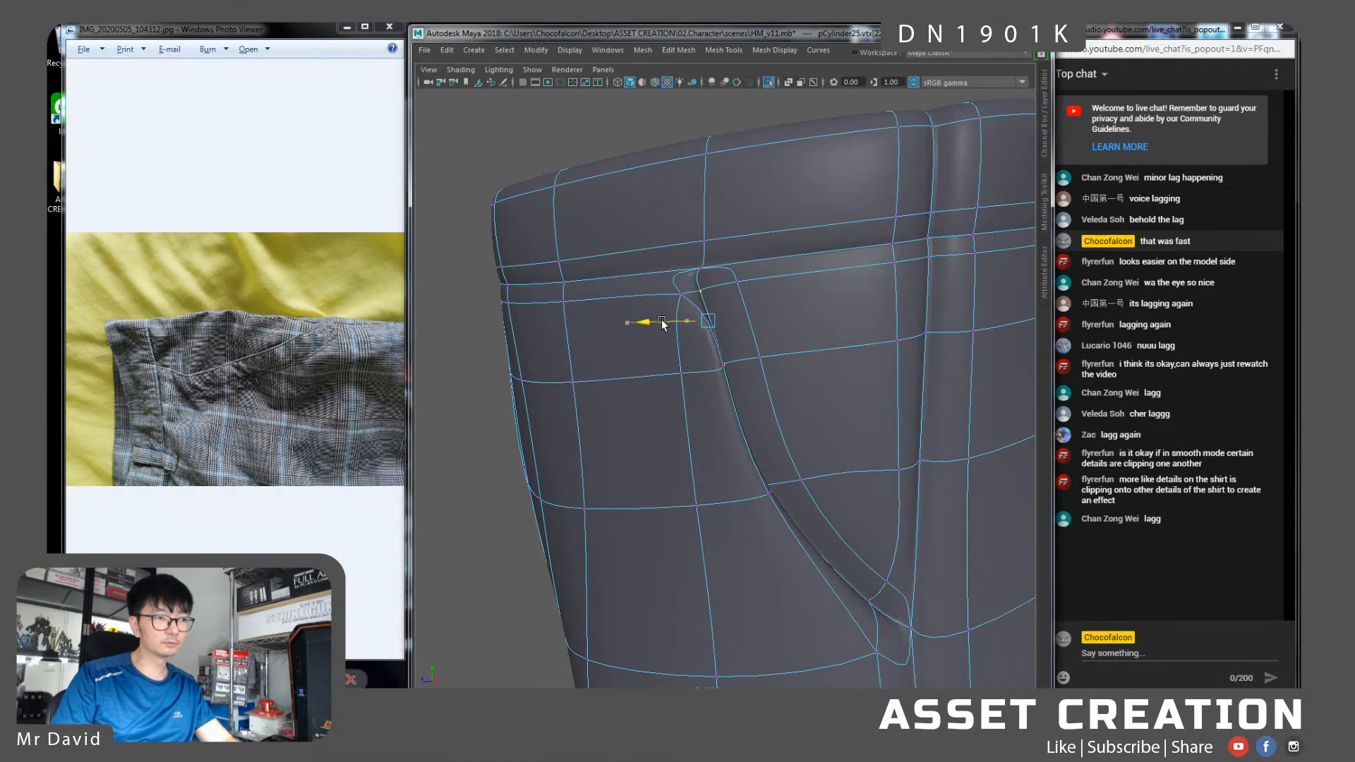
left_click(738, 369)
left_click_drag(732, 369, 676, 357, "alt")
left_click_drag(759, 420, 694, 495, "alt")
left_click(721, 447)
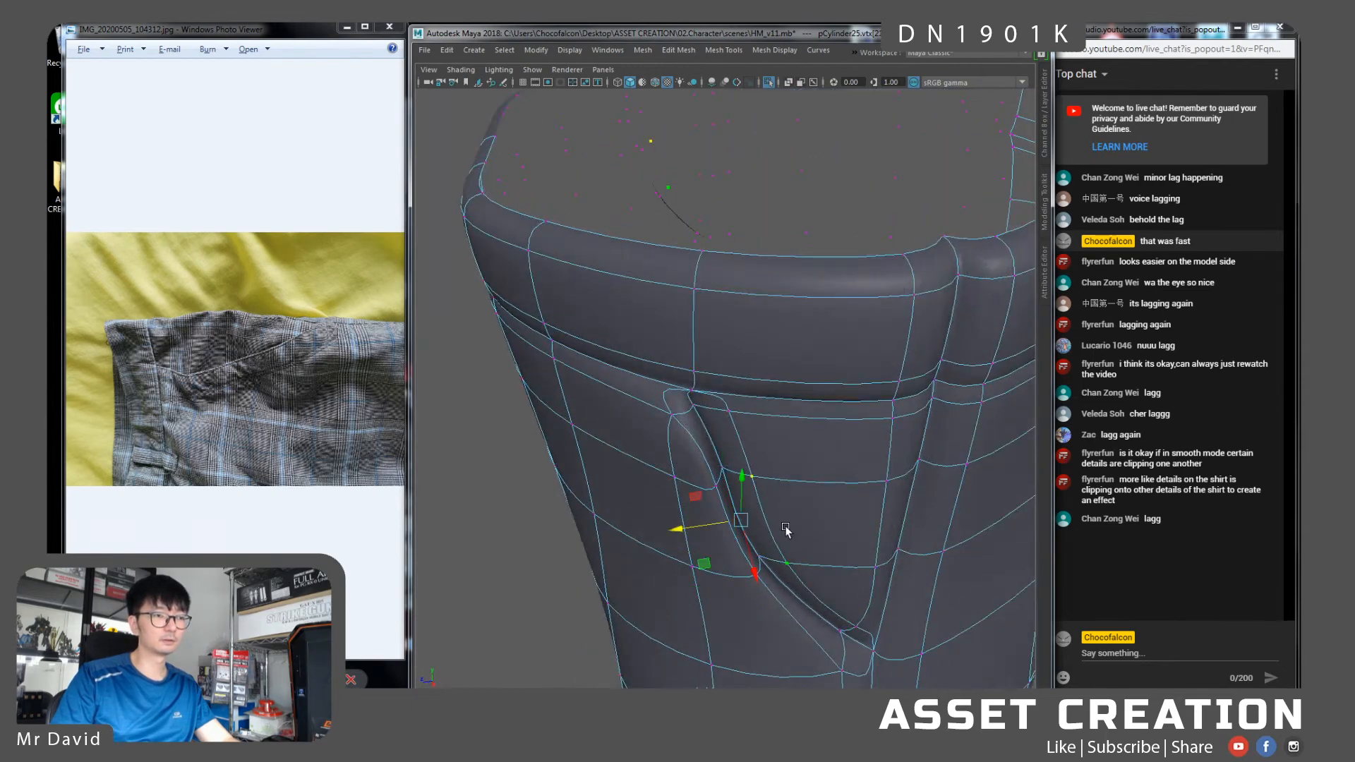
left_click_drag(786, 544, 675, 502, "alt")
left_click_drag(539, 446, 559, 435)
left_click_drag(649, 438, 716, 431, "alt")
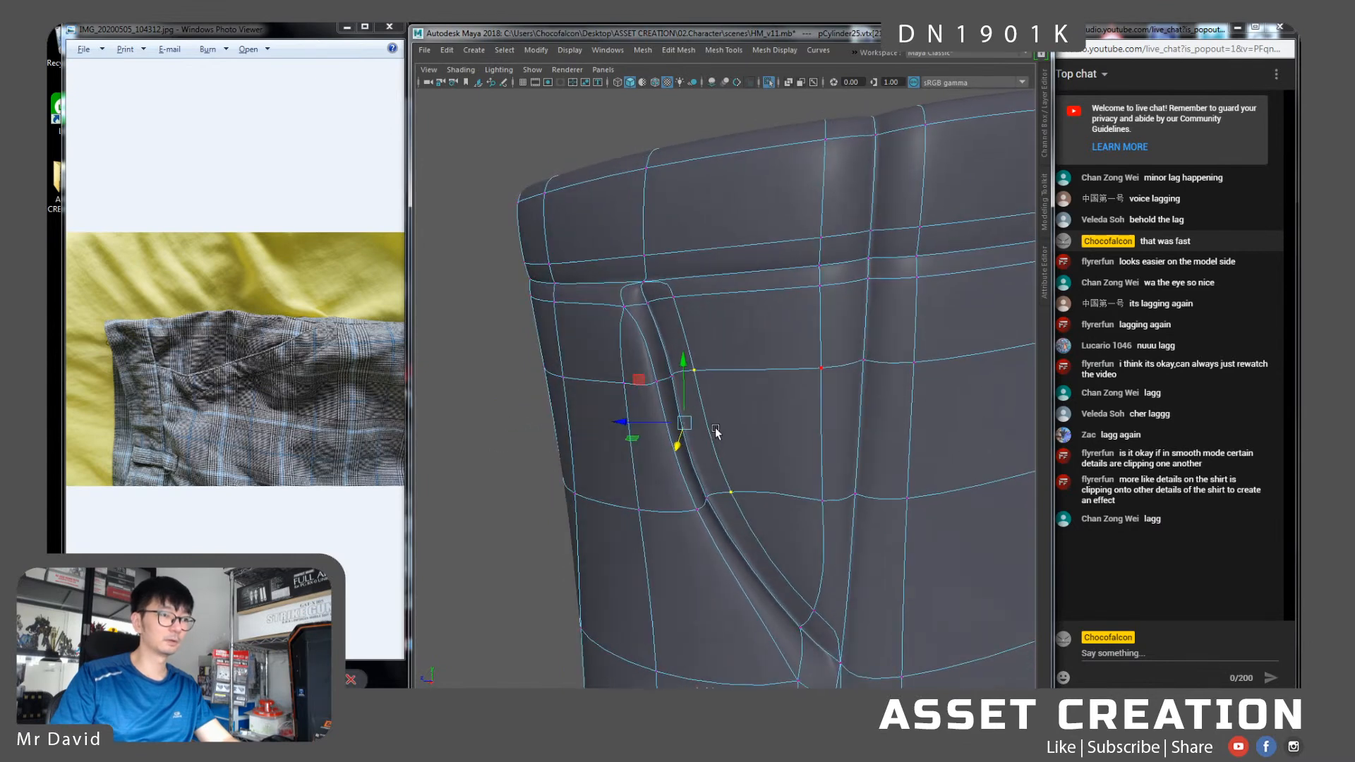
left_click_drag(776, 498, 808, 503, "alt")
left_click(736, 341)
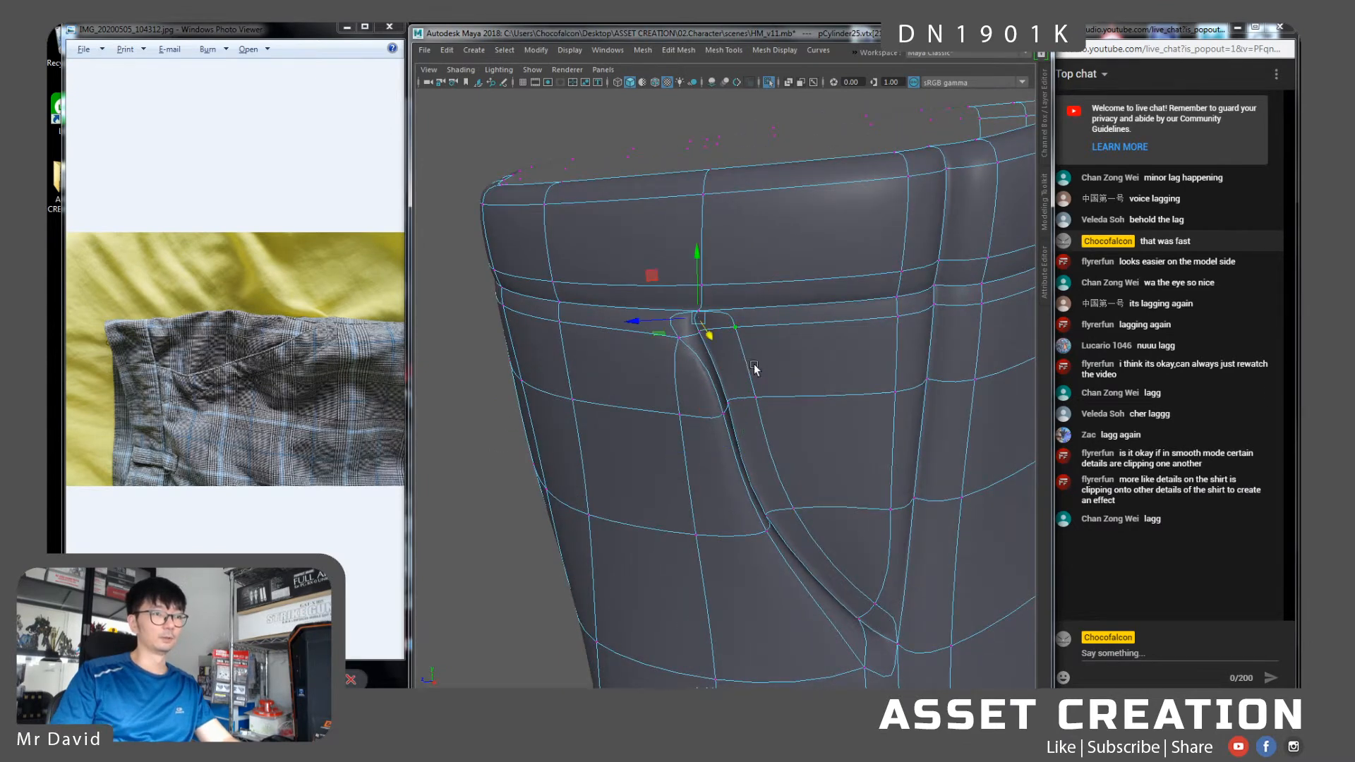
Examine the pocket opening with the shorts unselected, and compare its unsmoothed and smoothed mesh
left_click_drag(741, 359, 770, 351, "alt")
right_click_drag(859, 297, 907, 278)
scroll(795, 327, "down", 5)
left_click(739, 205)
left_click_drag(759, 303, 706, 330, "alt")
left_click(745, 387)
key("1")
scroll(688, 314, "up", 4)
right_click_drag(676, 312, 671, 341)
key("3")
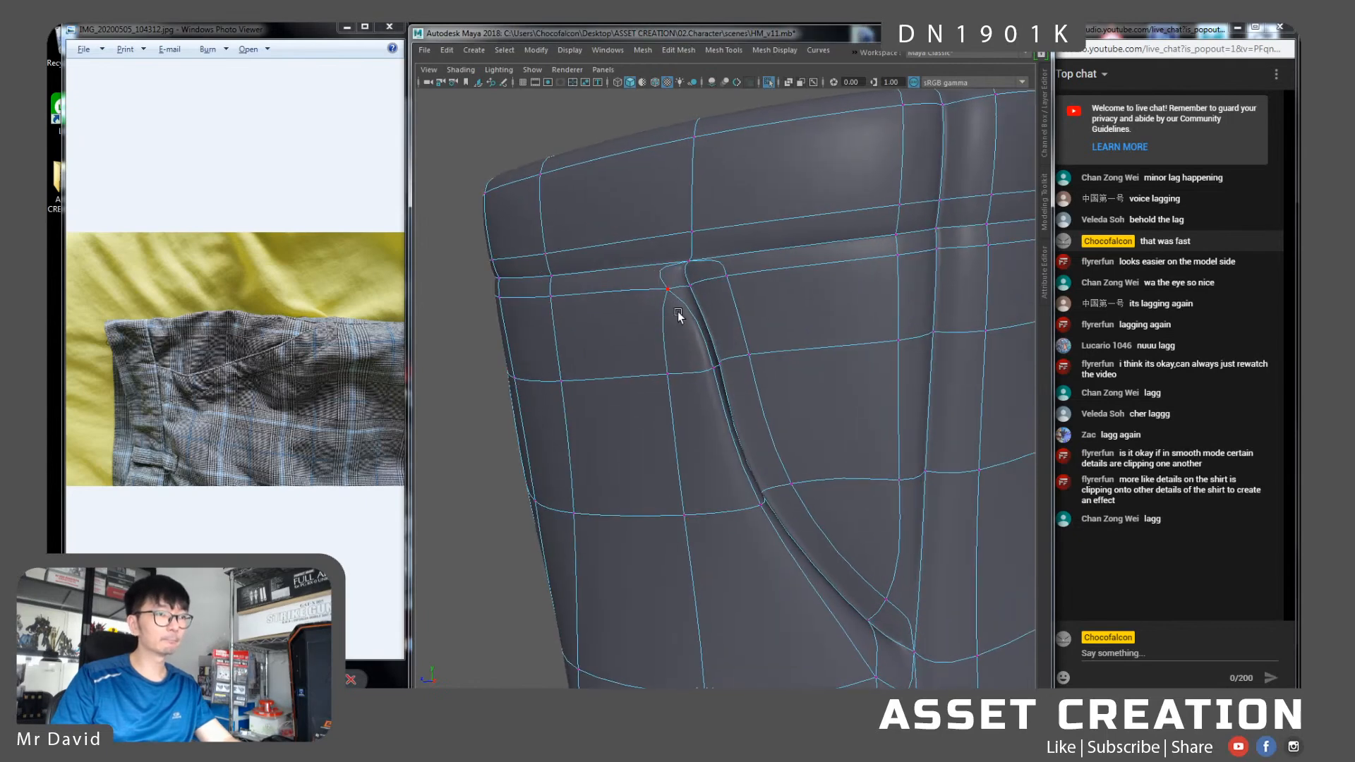
Connect the waistband edges in front of the pocket to add a vertical edge line down to the seam
right_click_drag(647, 280, 648, 212)
left_click_drag(650, 176, 733, 277, "alt")
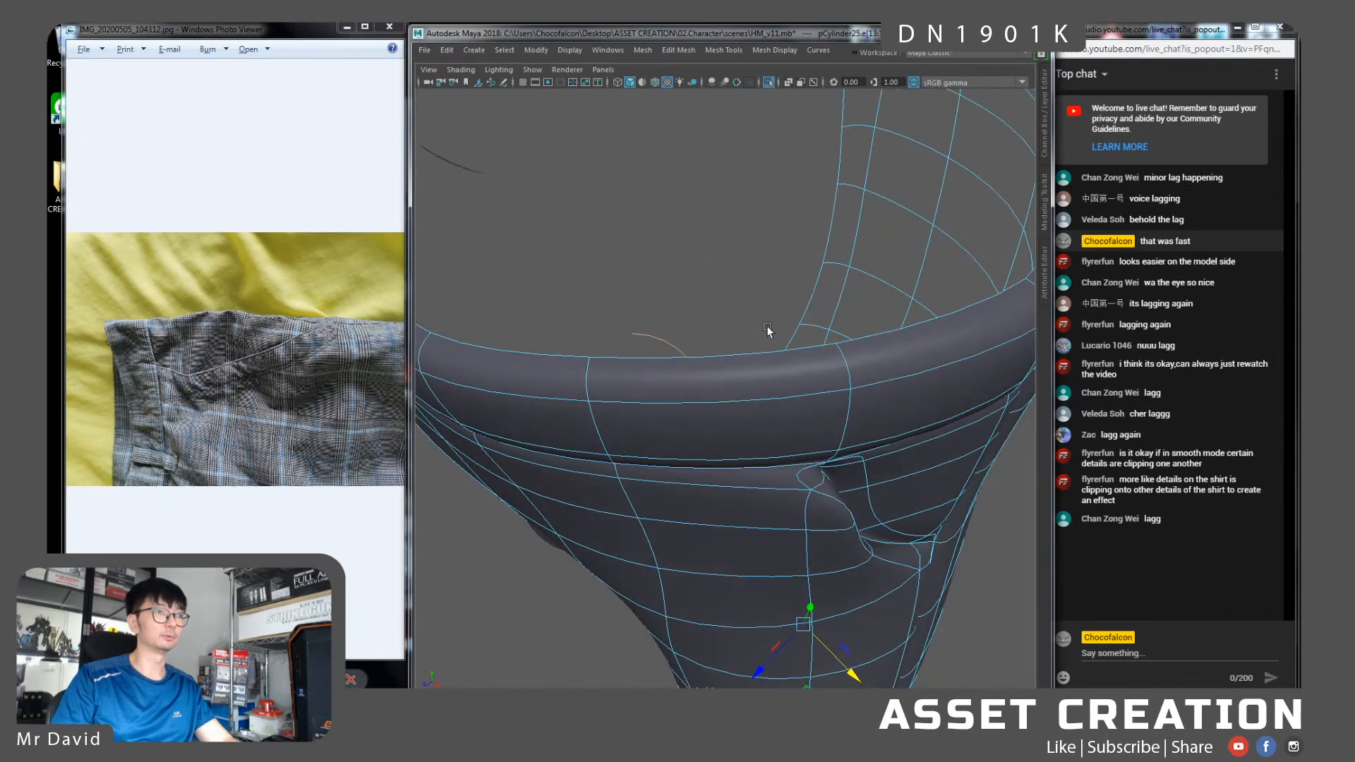
left_click(770, 357)
left_click(776, 400, "shift")
left_click(777, 458, "shift")
left_click(777, 466, "shift")
left_click(777, 486, "shift")
left_click_drag(777, 486, 771, 442, "alt")
key("g")
Connect the new waistband line diagonally to the edge flow beside the pocket, and delete the redundant edge at the pocket's upper corner
mouse_move(735, 324)
right_mouse_down()
mouse_move(693, 328)
mouse_move(731, 318)
right_mouse_up()
left_click(692, 328)
left_click(769, 417, "shift")
key("g")
left_click(781, 384)
key("Delete")
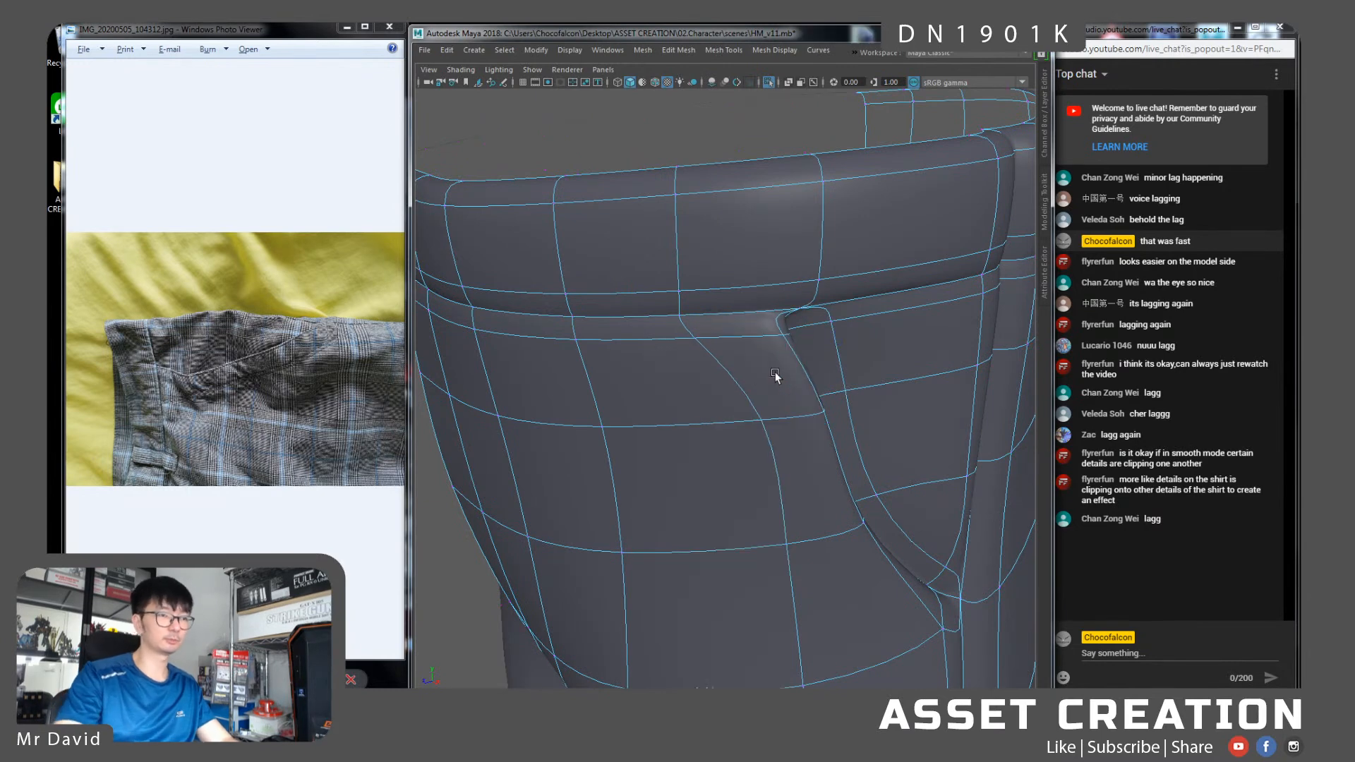
Examine the reworked pocket corner in object mode, with the shorts deselected and selected again
left_click_drag(775, 376, 771, 357, "alt")
left_click_drag(766, 307, 795, 326, "alt")
right_click_drag(796, 326, 779, 304, "alt")
left_click_drag(783, 413, 777, 365, "alt")
right_click_drag(777, 365, 792, 457, "alt")
mouse_move(791, 455)
left_mouse_down("alt")
mouse_move(812, 433)
mouse_move(780, 439)
mouse_move(800, 443)
left_mouse_up("alt")
right_click_drag(760, 432, 826, 334)
left_click(499, 414)
right_click_drag(783, 452, 734, 454, "alt")
left_click_drag(734, 455, 777, 384, "alt")
left_click(722, 308)
right_click_drag(722, 308, 718, 356, "alt")
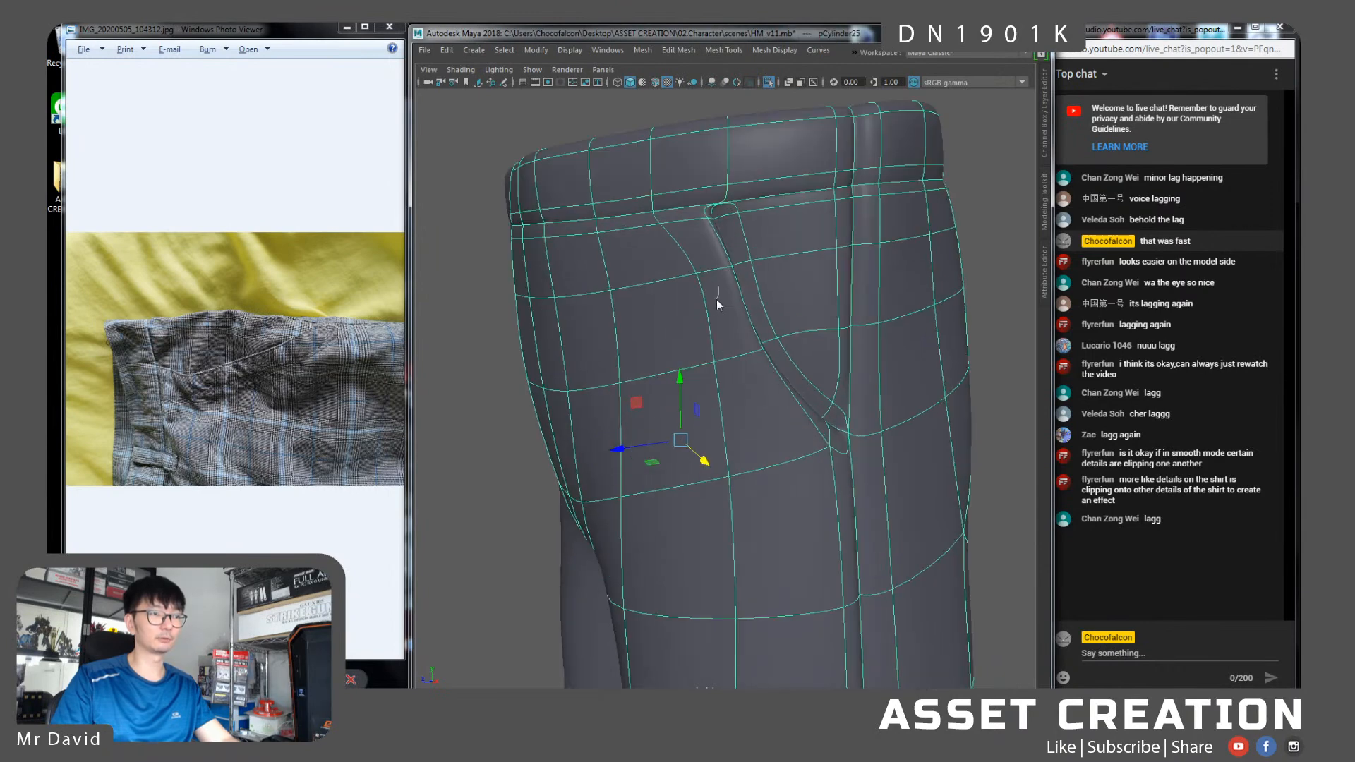
Reposition the vertex in front of the upper pocket opening, and return to object mode with nothing selected
right_click_drag(689, 296, 692, 256)
left_click_drag(692, 257, 774, 300)
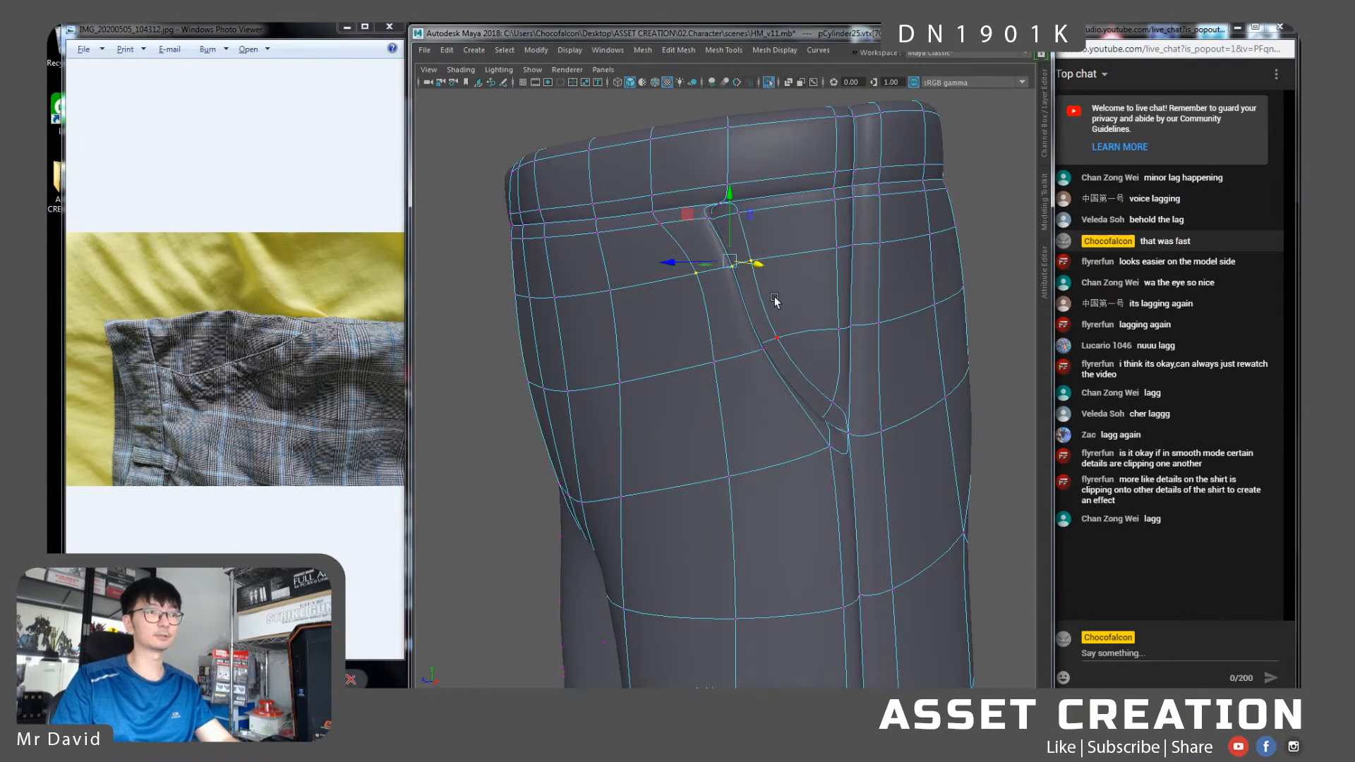
mouse_move(681, 265)
left_mouse_down("alt")
mouse_move(683, 278)
mouse_move(666, 272)
left_mouse_up("alt")
right_click_drag(775, 241, 853, 219)
left_click(994, 295)
left_click_drag(980, 329, 828, 379, "alt")
right_click_drag(756, 362, 786, 472, "alt")
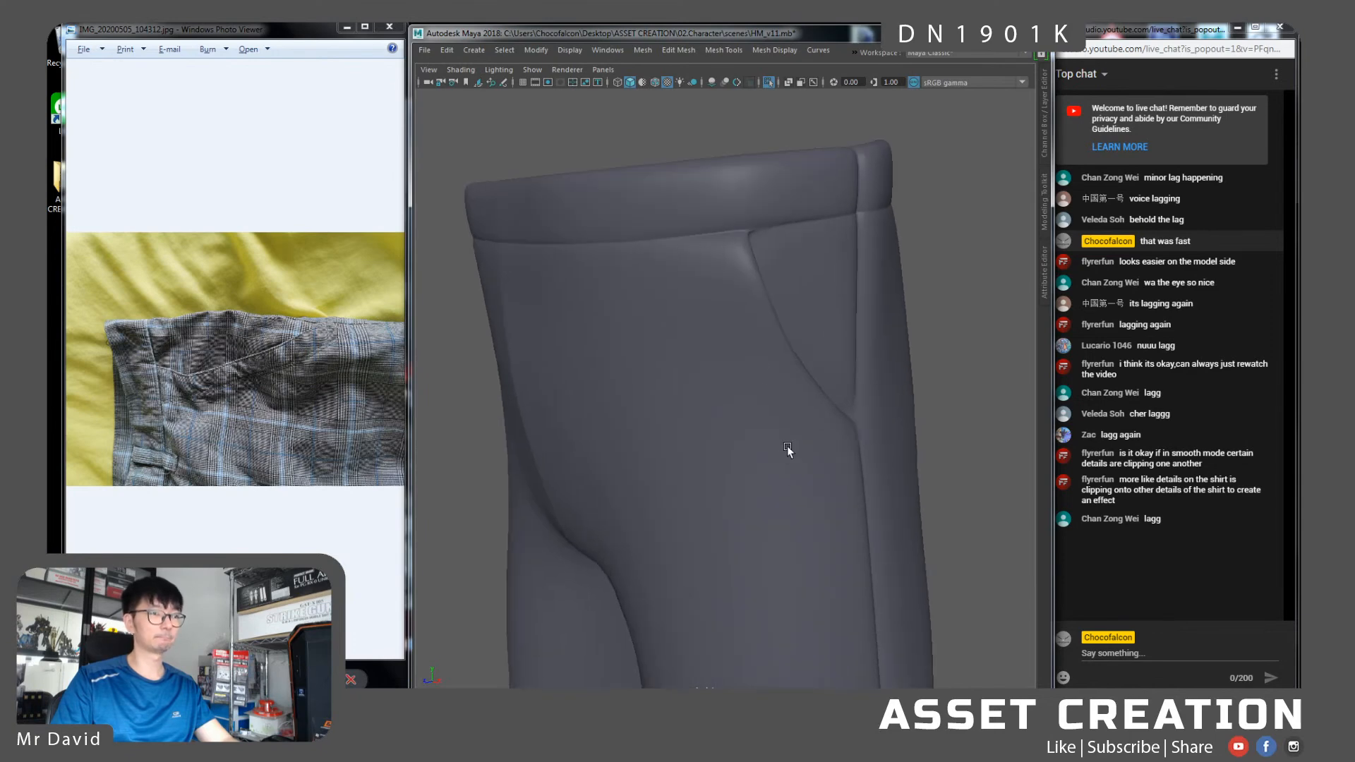
Shift the vertices in front of the pocket toward the crotch on the unsmoothed mesh, restore the smoothed preview and deselect the shorts
left_click(761, 368)
left_click_drag(769, 365, 752, 386, "alt")
right_click_drag(752, 385, 695, 374)
left_click(697, 353)
key("1")
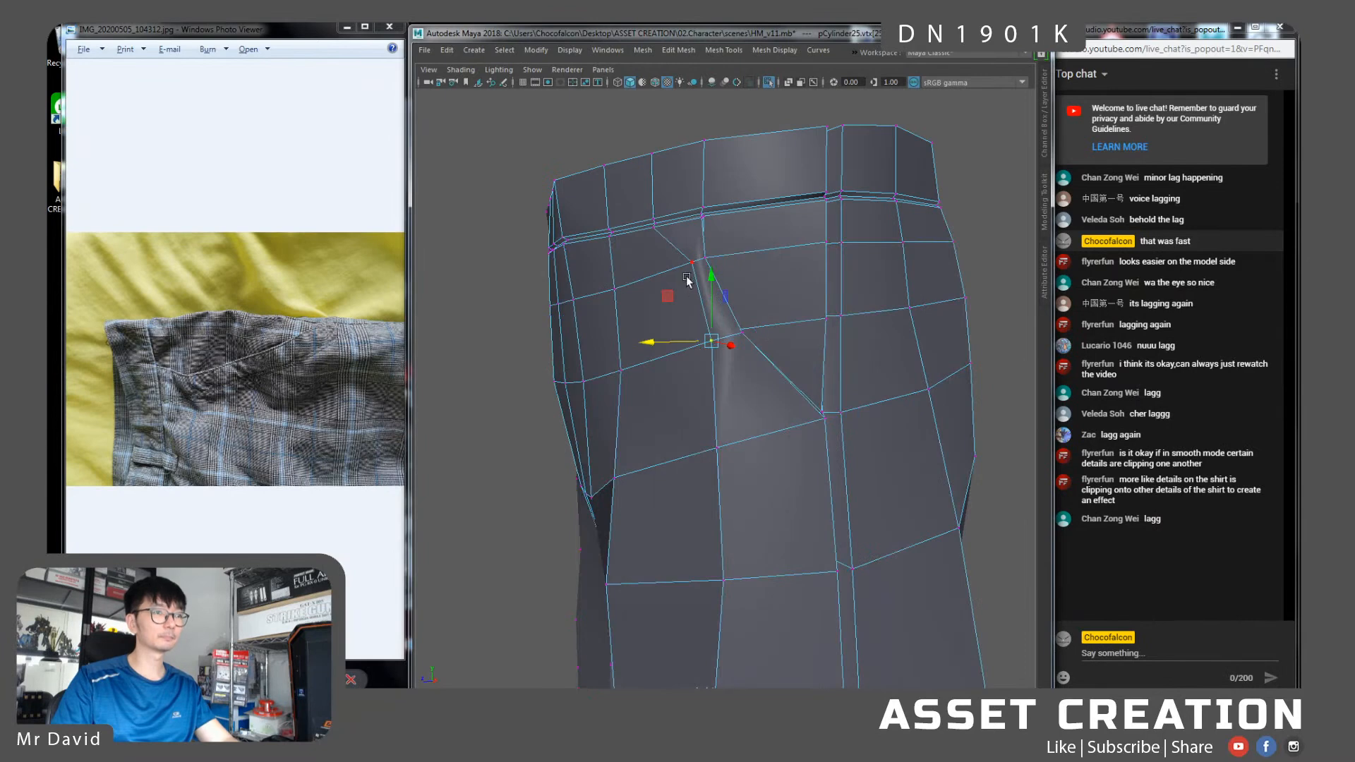
left_click_drag(676, 300, 624, 311)
right_click_drag(748, 399, 710, 388, "alt")
left_click_drag(709, 388, 781, 381, "alt")
key("3")
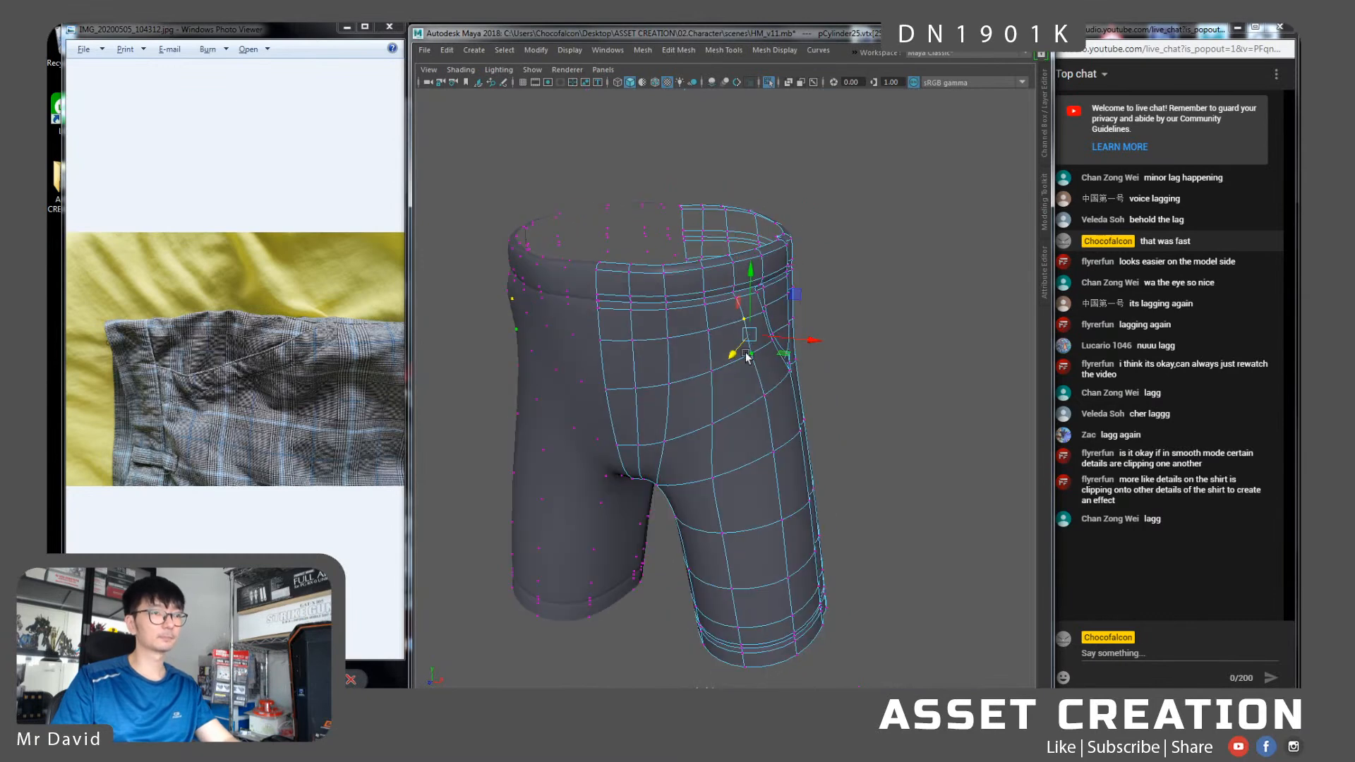
left_click_drag(722, 333, 773, 297, "alt")
right_click_drag(776, 286, 822, 269)
left_click(841, 339)
scroll(842, 386, "down", 5)
left_click_drag(843, 387, 702, 388, "alt")
Switch to the photo viewer, browse to the back pocket photo, rotate it 180 degrees and examine the pocket flap
left_click(283, 364)
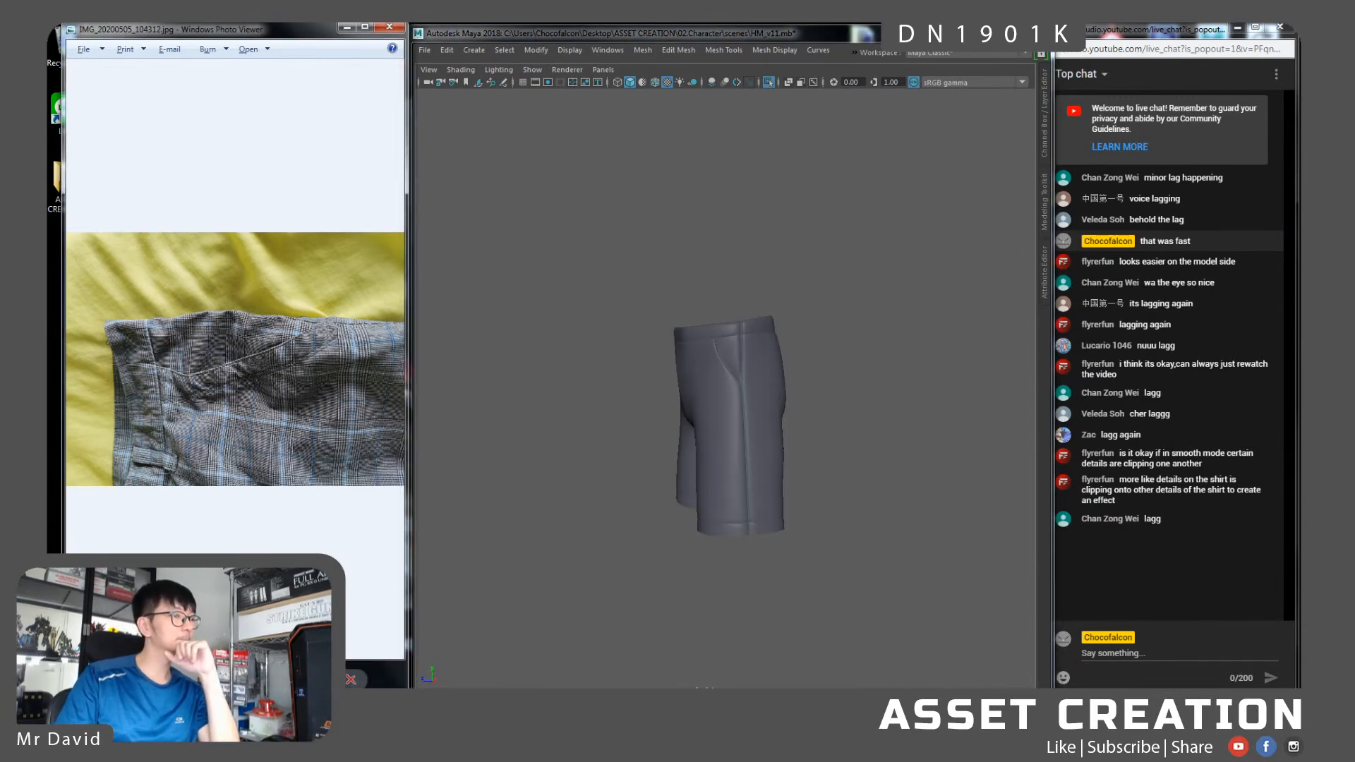
key("Right")
key("Right")
key("Right")
key("Right")
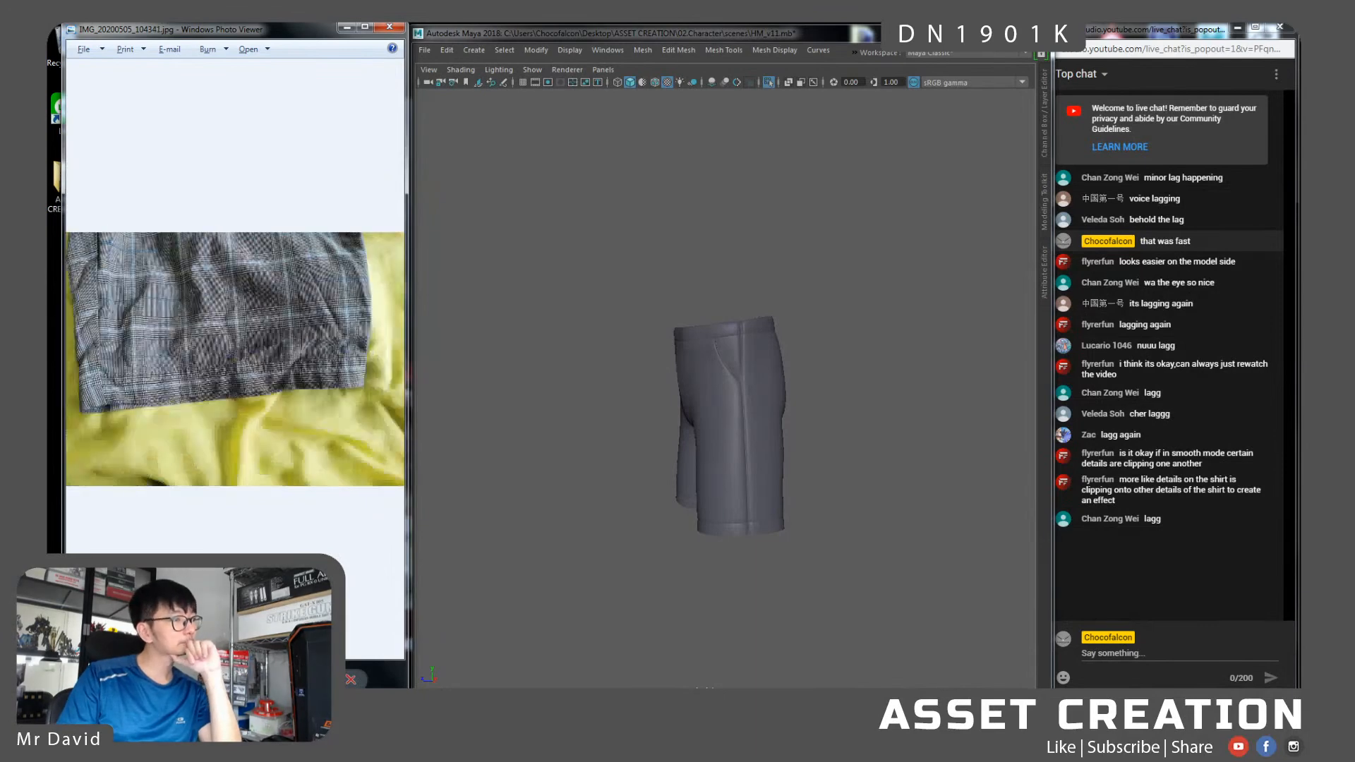
key("Right")
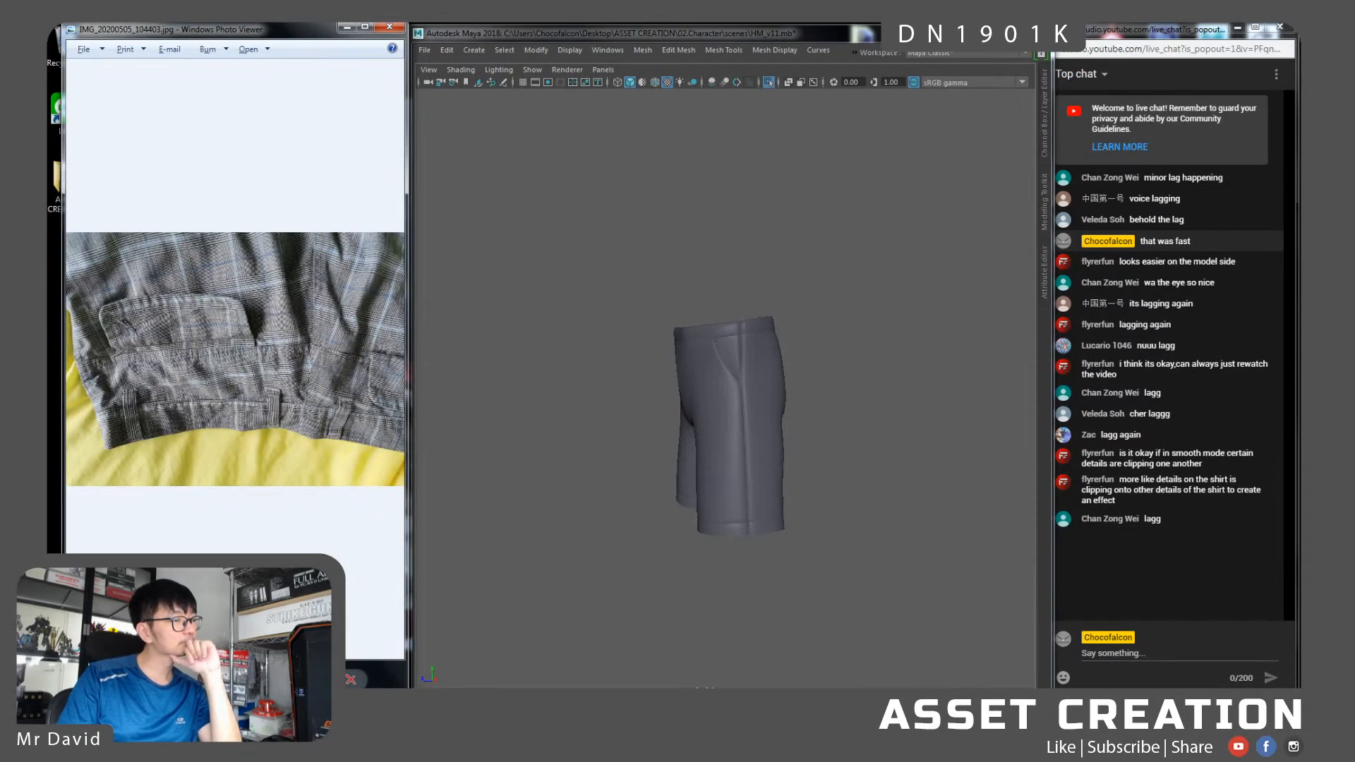
key("ctrl+period")
key("ctrl+period")
scroll(311, 387, "up", 5)
left_click_drag(353, 360, 312, 387)
scroll(312, 387, "down", 4)
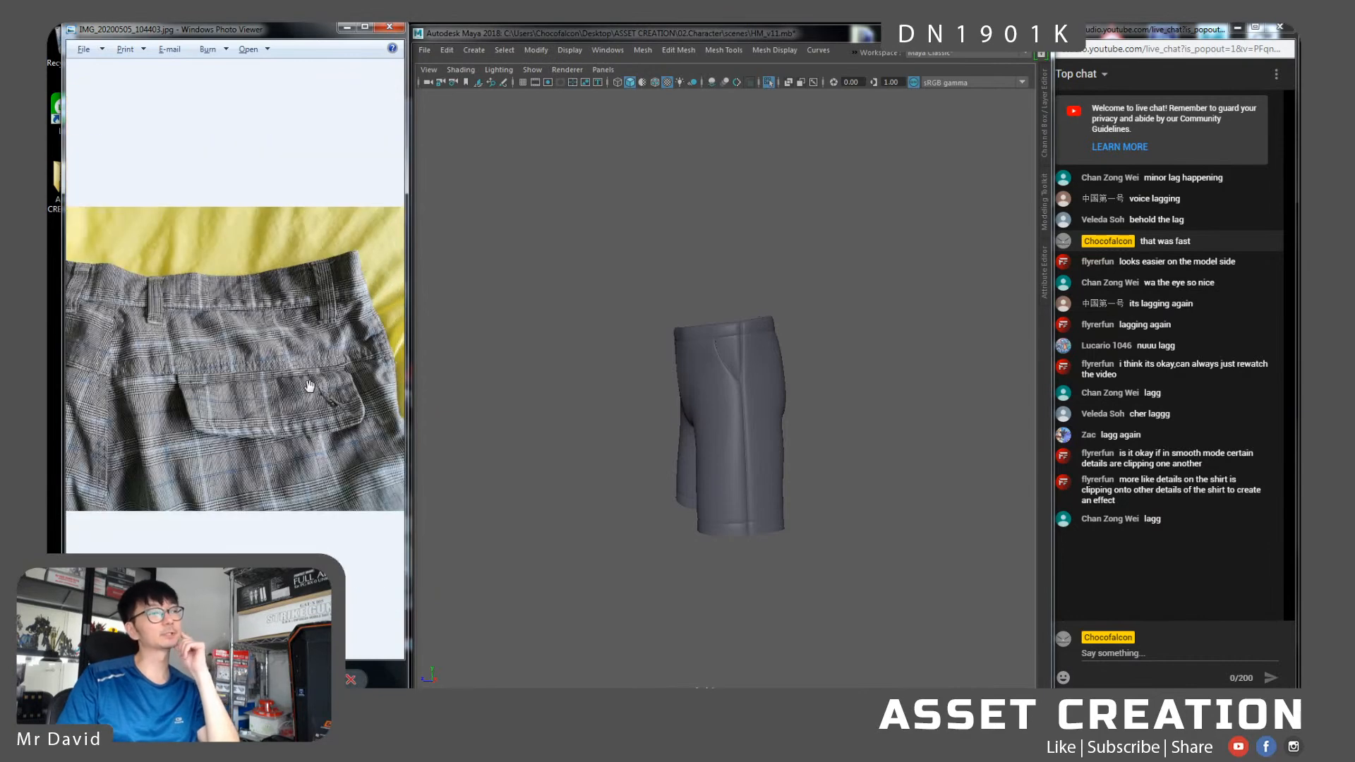
Return to Maya, select the shorts and duplicate them with the back side in view
left_click(785, 370)
scroll(805, 372, "up", 4)
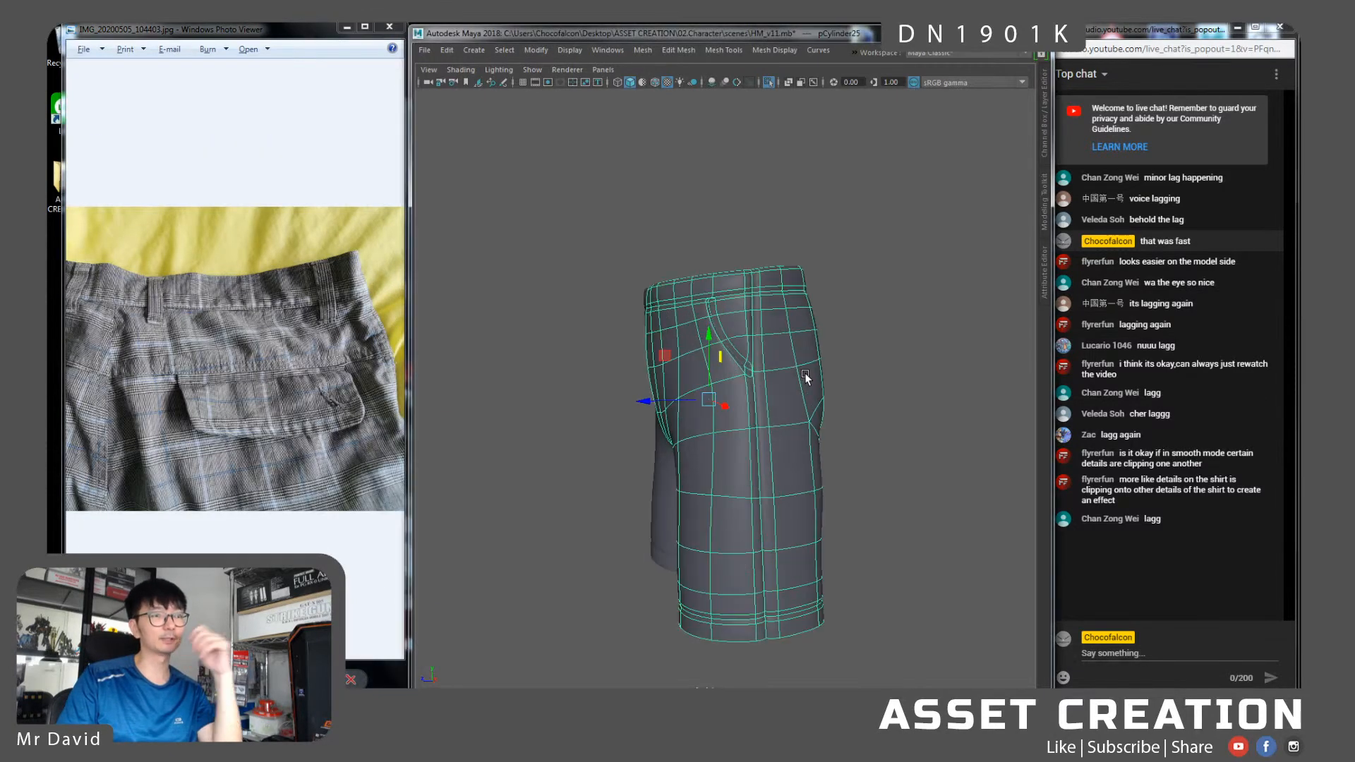
left_click_drag(804, 372, 789, 342, "alt")
left_click_drag(920, 491, 806, 582, "alt")
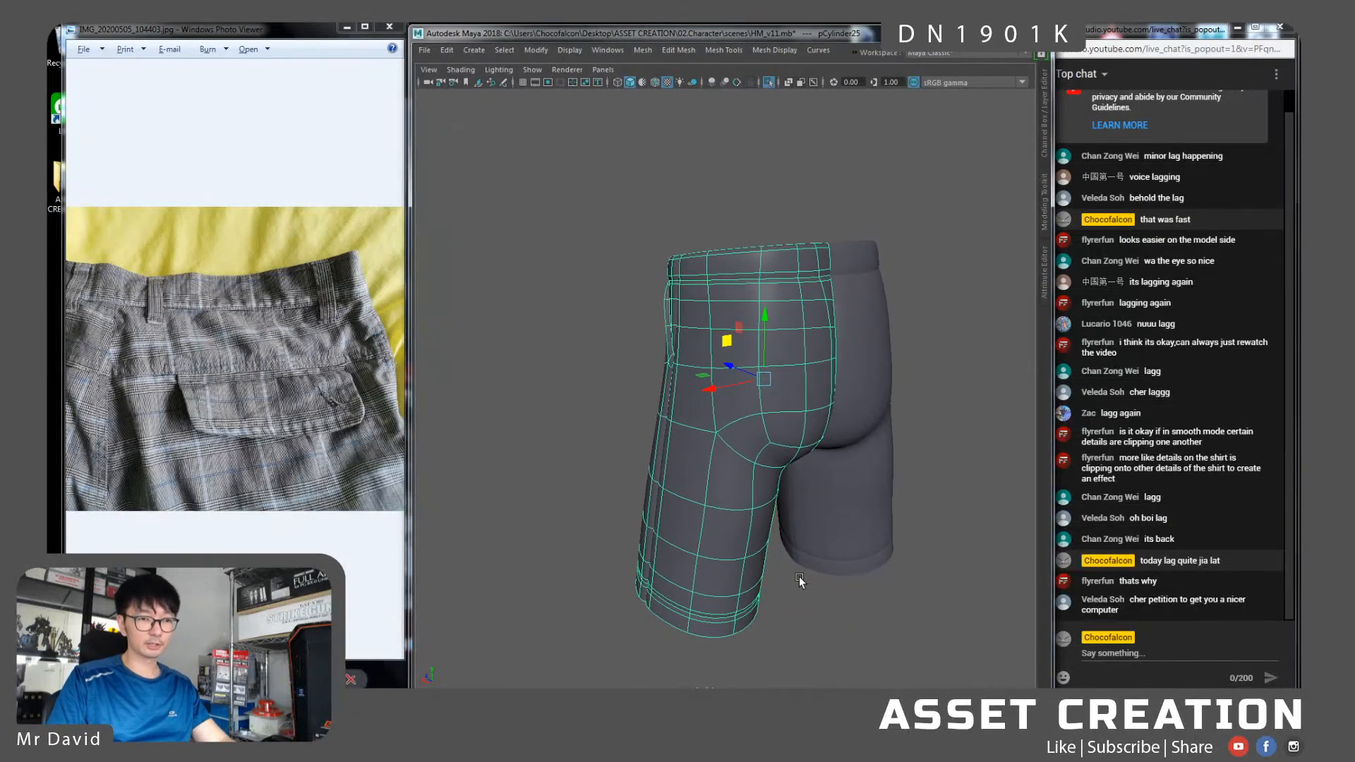
left_click_drag(801, 375, 684, 240, "alt")
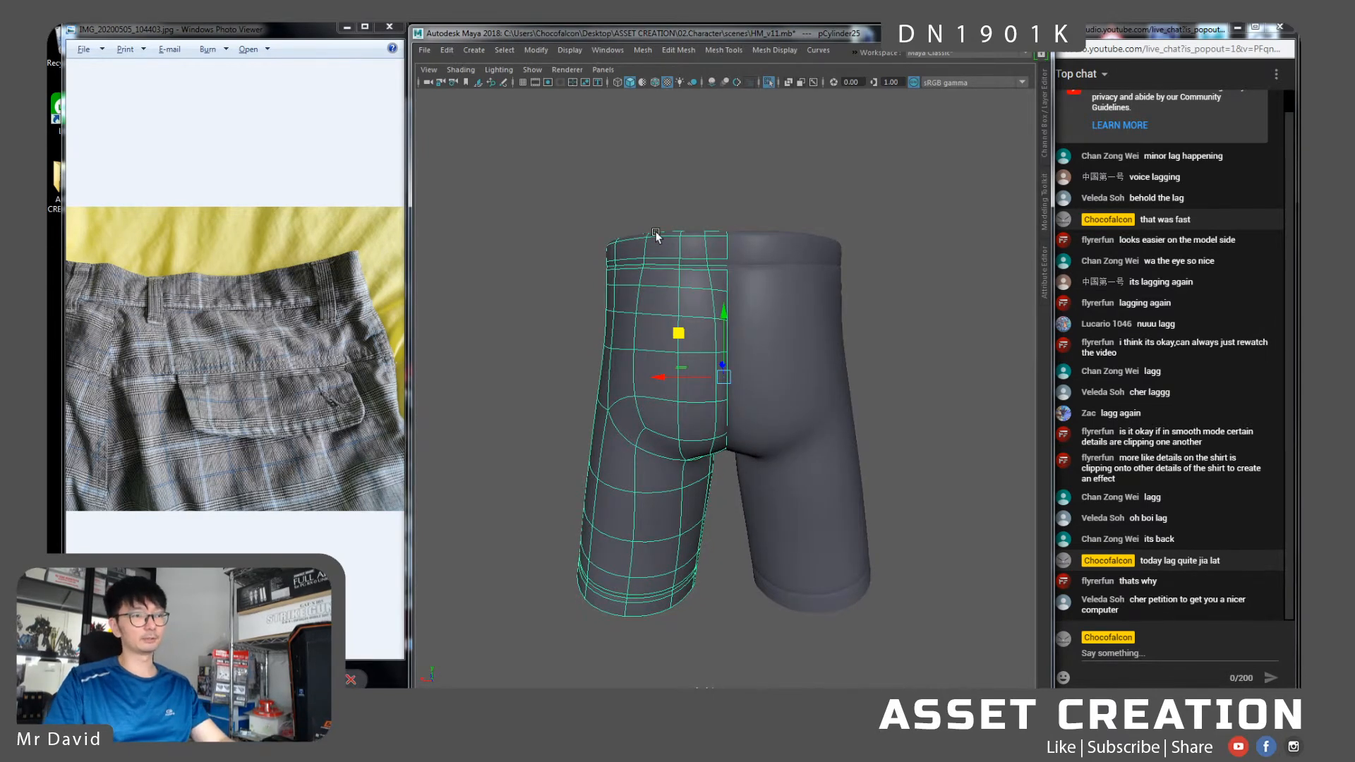
right_click_drag(701, 288, 711, 274)
left_click_drag(683, 305, 697, 359, "alt")
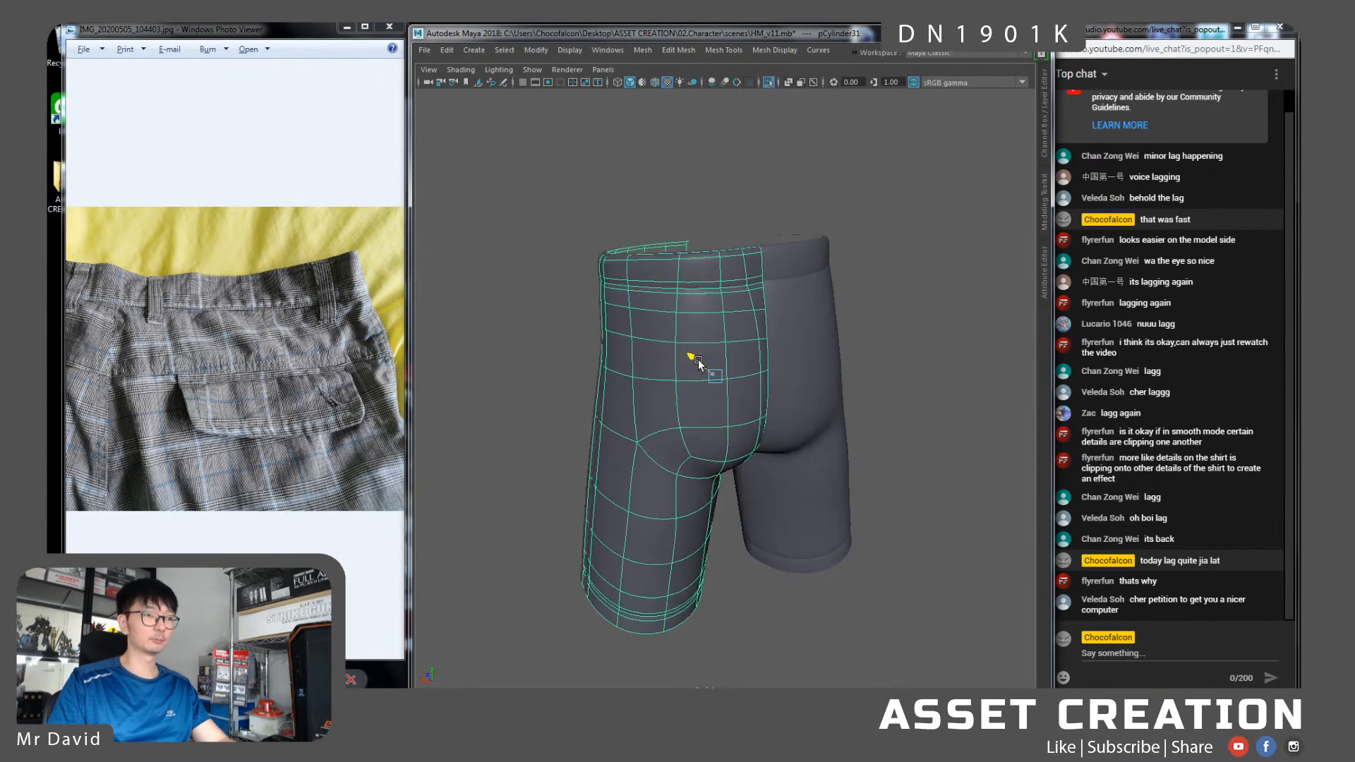
Keep only two adjacent faces below the back waistband on the duplicate, deleting all its other faces
right_click_drag(711, 318, 712, 350)
left_click(707, 331)
left_click(744, 330, "shift")
key("ctrl+shift+i")
key("Delete")
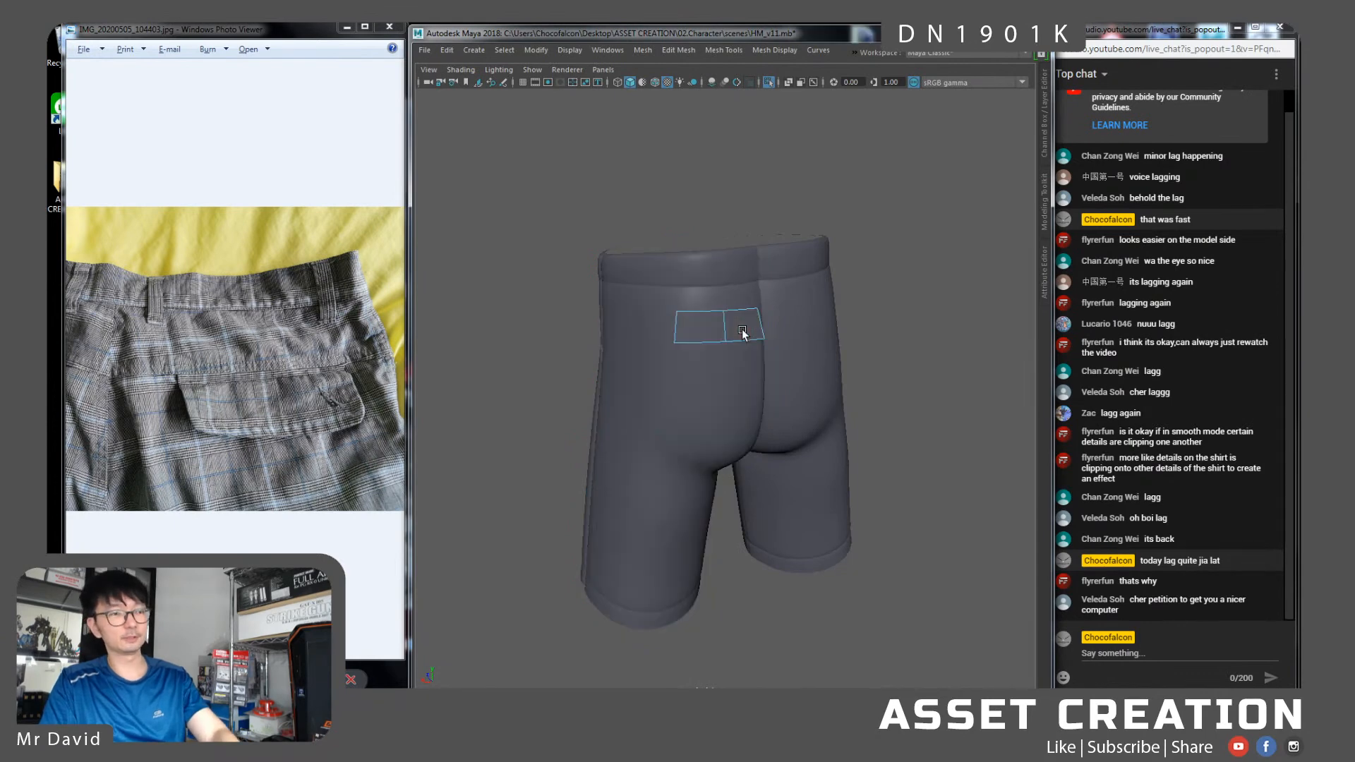
Move the inner-end vertices of the two-face pocket flap patch slightly away from the centre back seam
left_click_drag(738, 322, 693, 323, "alt")
right_click_drag(689, 323, 695, 327)
left_click(726, 348)
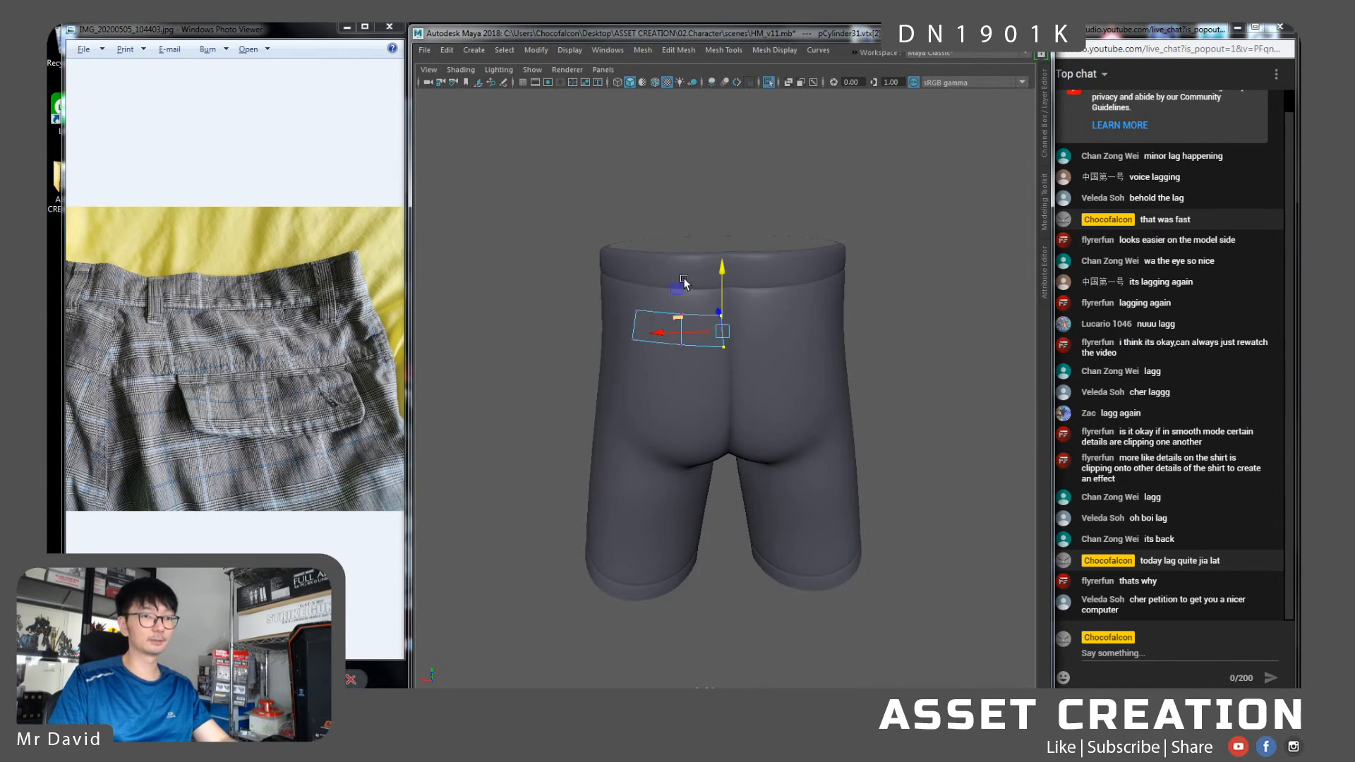
scroll(682, 308, "up", 2)
left_click_drag(653, 331, 733, 355, "alt")
Extrude the border edges of the pocket flap patch towards the shorts to give it thickness, and preview it smoothed
right_click_drag(792, 316, 794, 286)
left_click_drag(794, 296, 742, 347, "alt")
scroll(764, 358, "up", 2)
left_click(779, 315)
left_click(781, 308)
right_click_drag(780, 307, 815, 329)
left_click(784, 324)
double_click(779, 298)
middle_click_drag(815, 328, 780, 354, "alt")
scroll(781, 355, "up", 1)
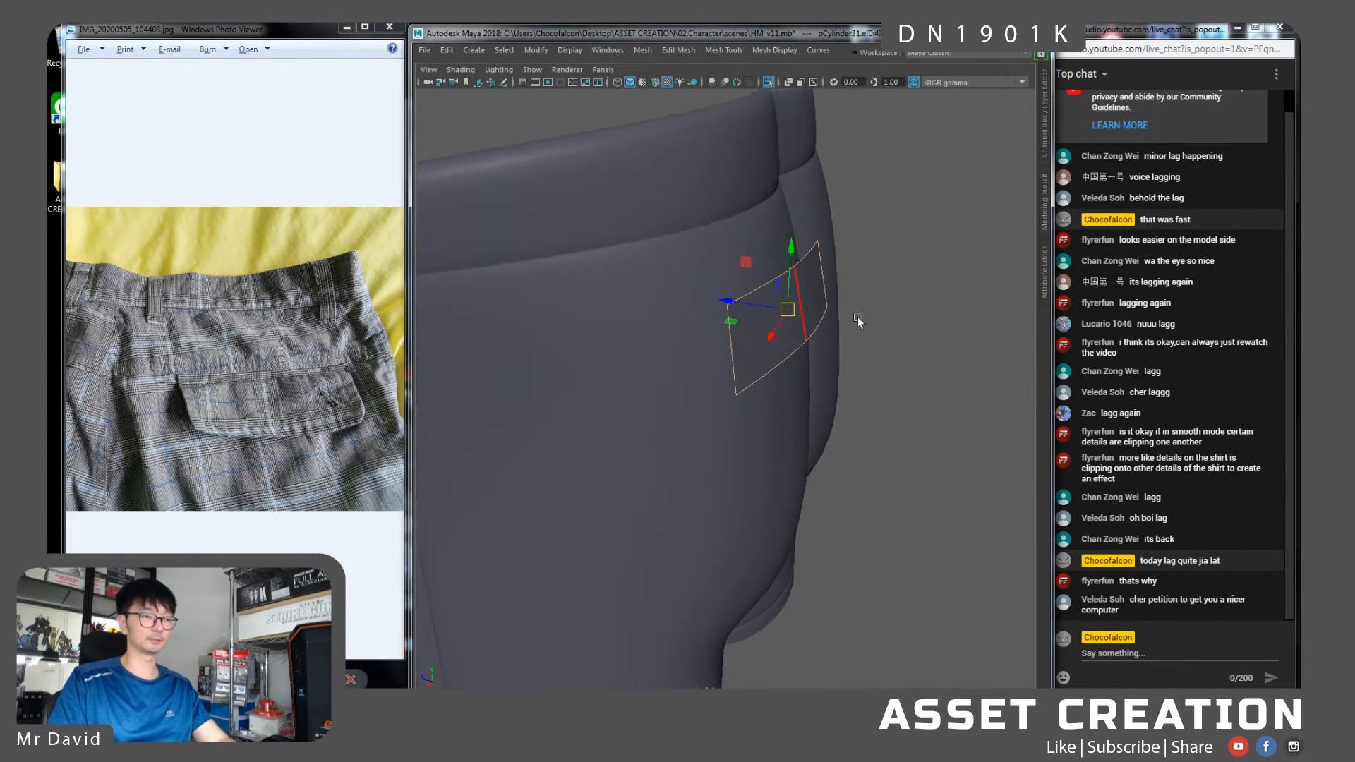
left_click_drag(753, 305, 749, 366)
scroll(706, 307, "up", 1)
key("3")
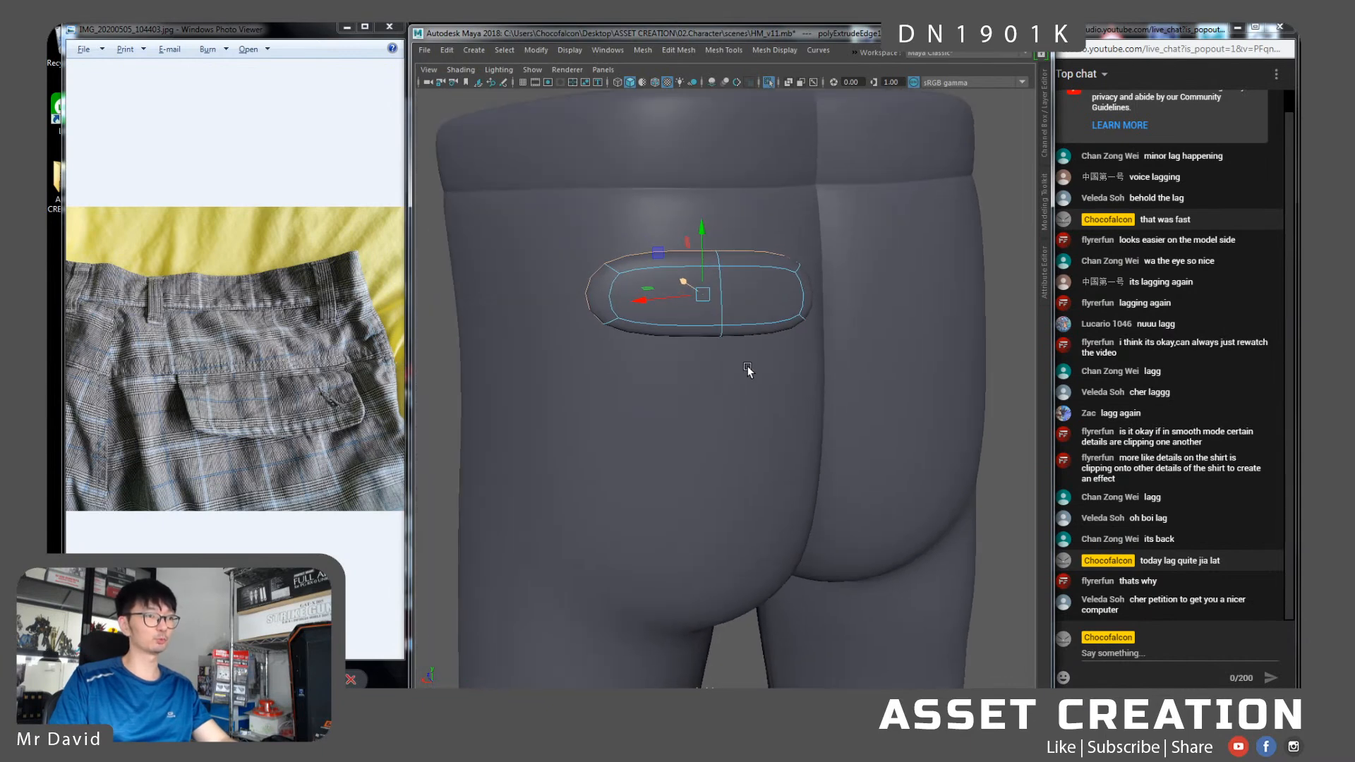
left_click_drag(671, 332, 647, 349, "alt")
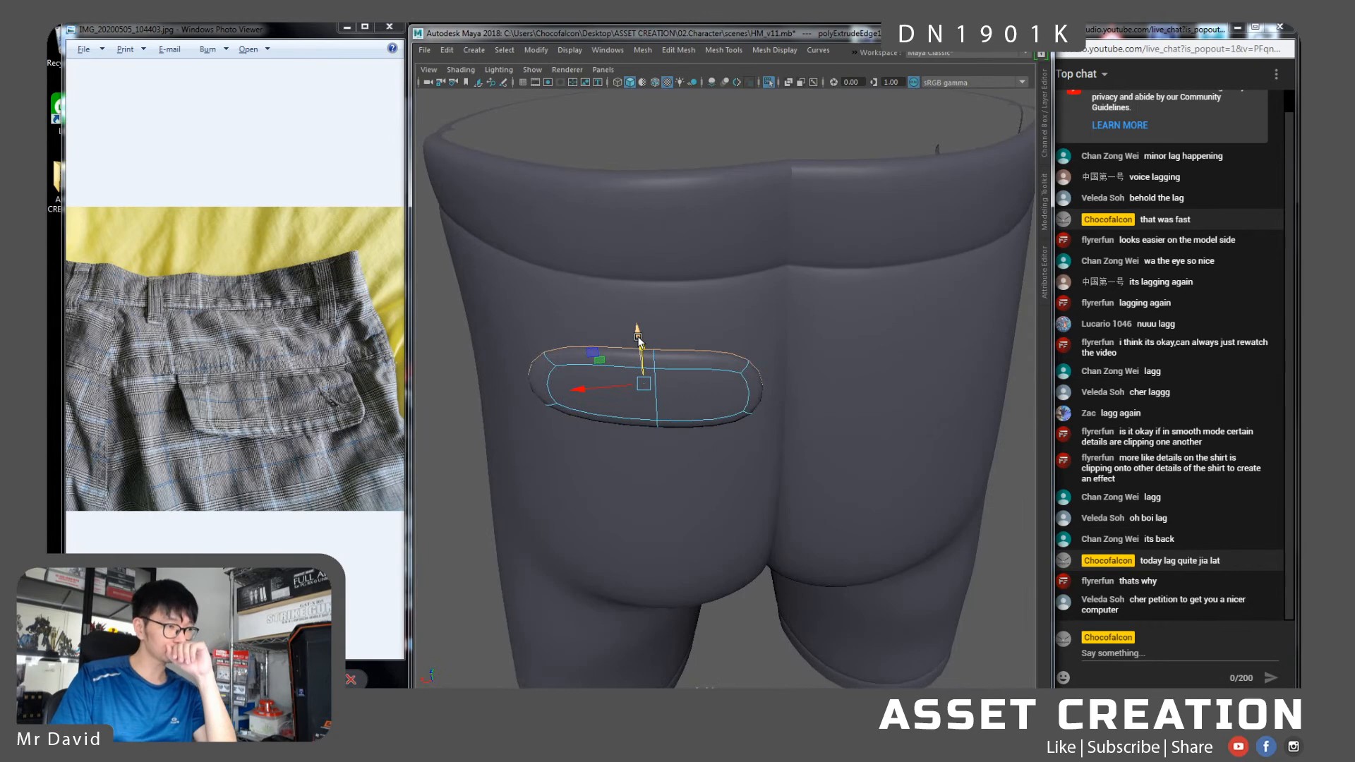
mouse_move(638, 340)
left_mouse_down("alt")
mouse_move(664, 369)
mouse_move(644, 347)
left_mouse_up("alt")
Insert a horizontal edge loop around the pocket flap and slide it up close to the flap's upper edge
key("1")
left_click(686, 318, "shift")
left_click_drag(506, 320, 815, 322)
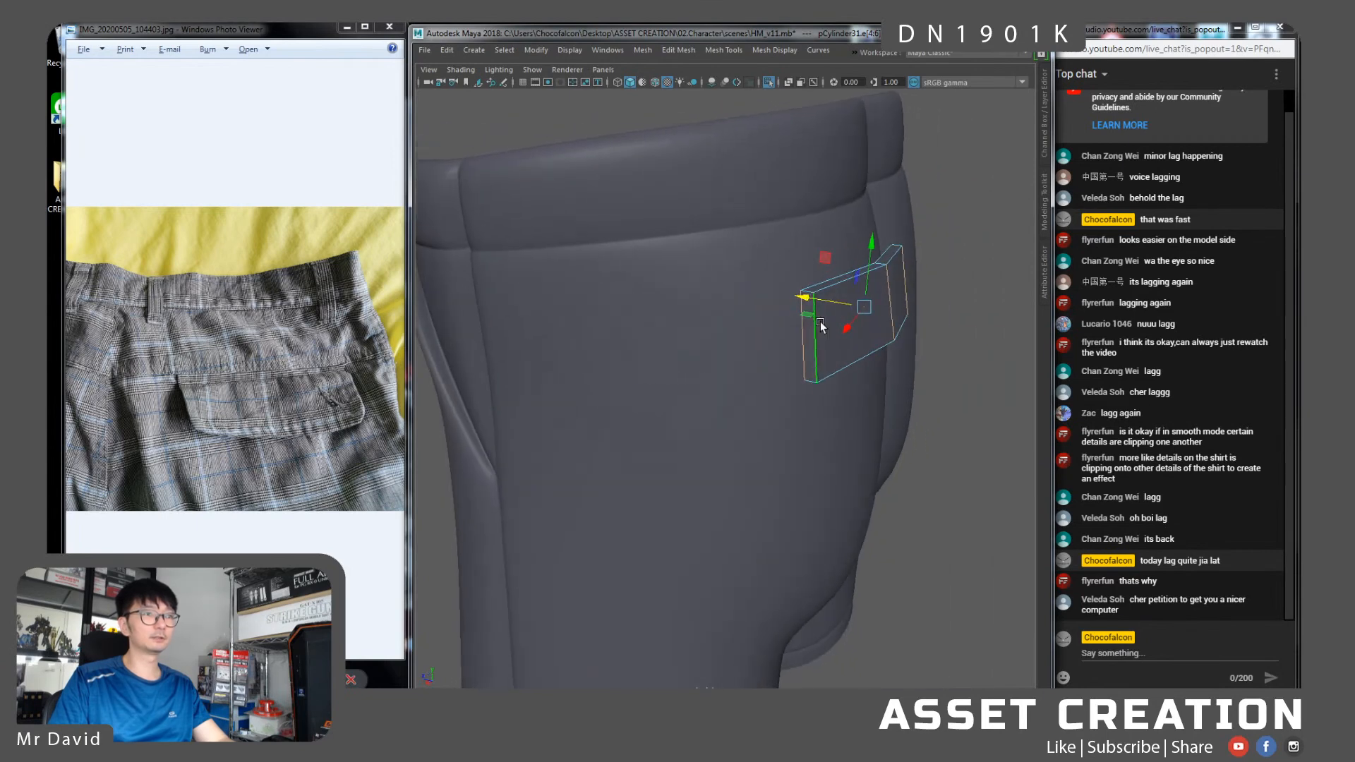
right_click(844, 310, "shift")
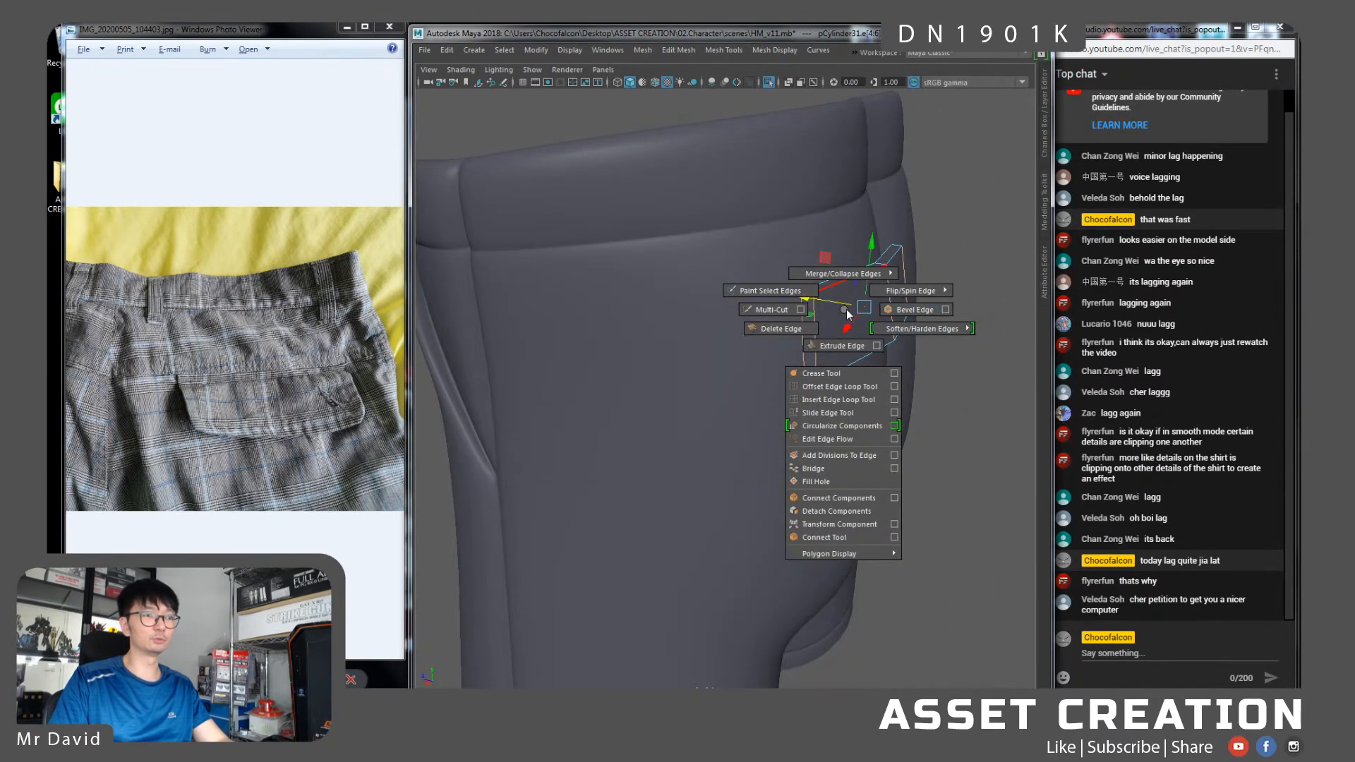
left_click_drag(890, 318, 801, 326, "alt")
key("g")
double_click(795, 304)
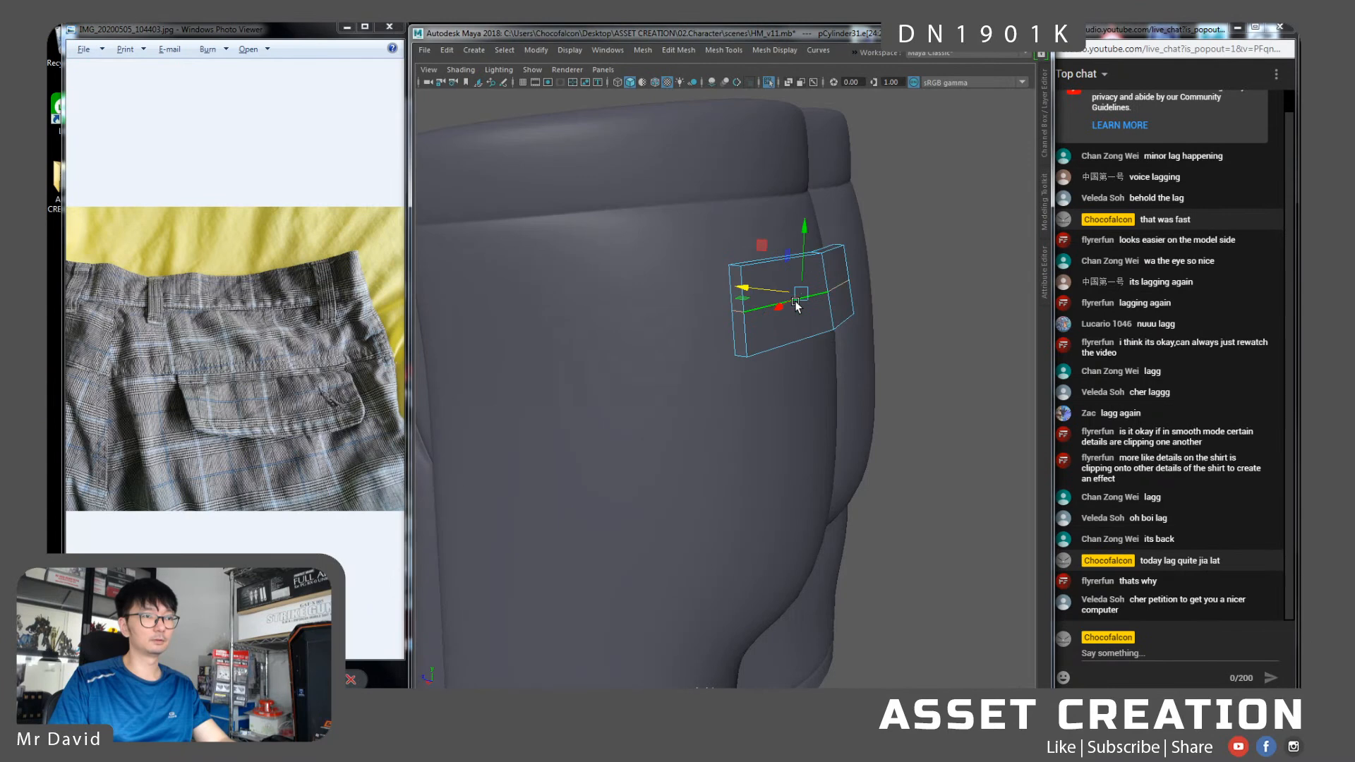
left_click_drag(806, 241, 803, 207, "ctrl+shift")
key("3")
Add a second horizontal edge loop around the flap and position it in the flap's lower part
double_click(762, 313)
double_click(822, 305, "shift")
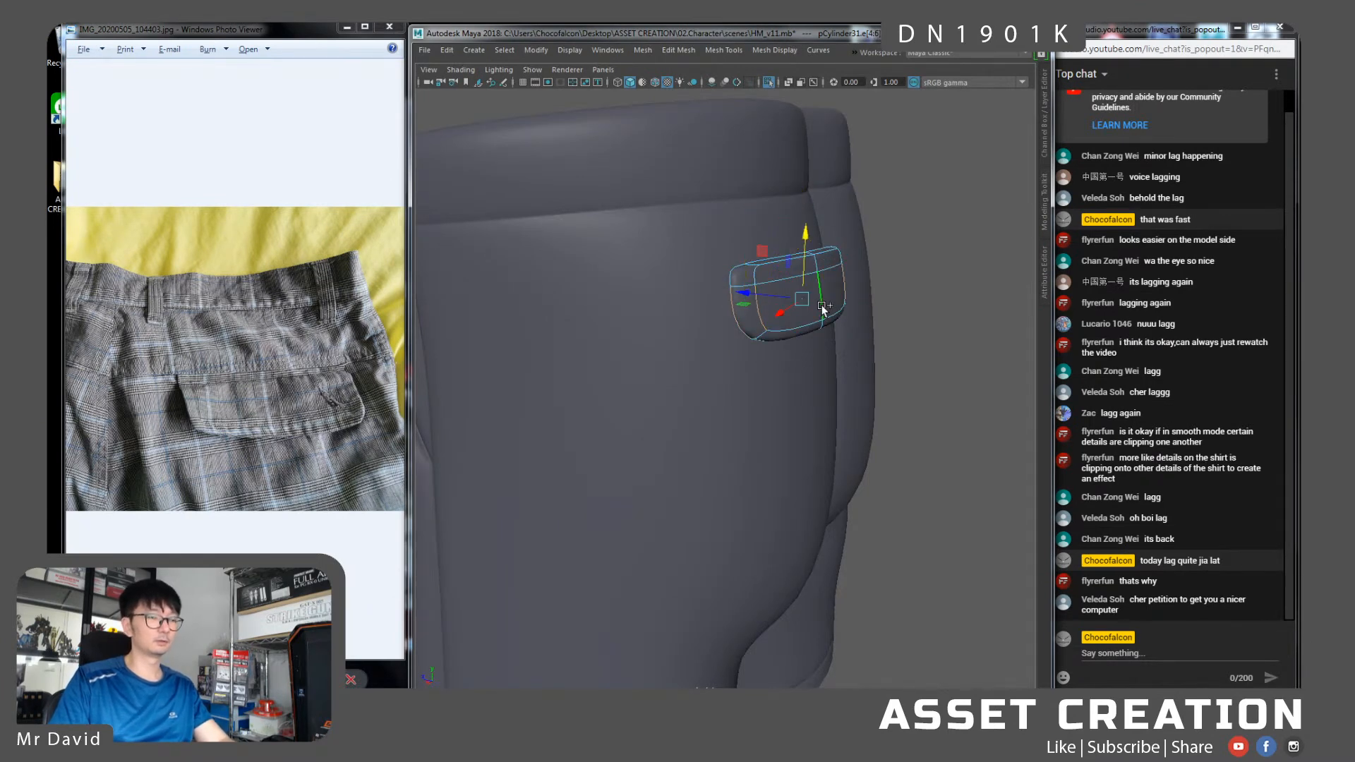
double_click(804, 303)
left_click_drag(811, 241, 806, 243, "ctrl+shift")
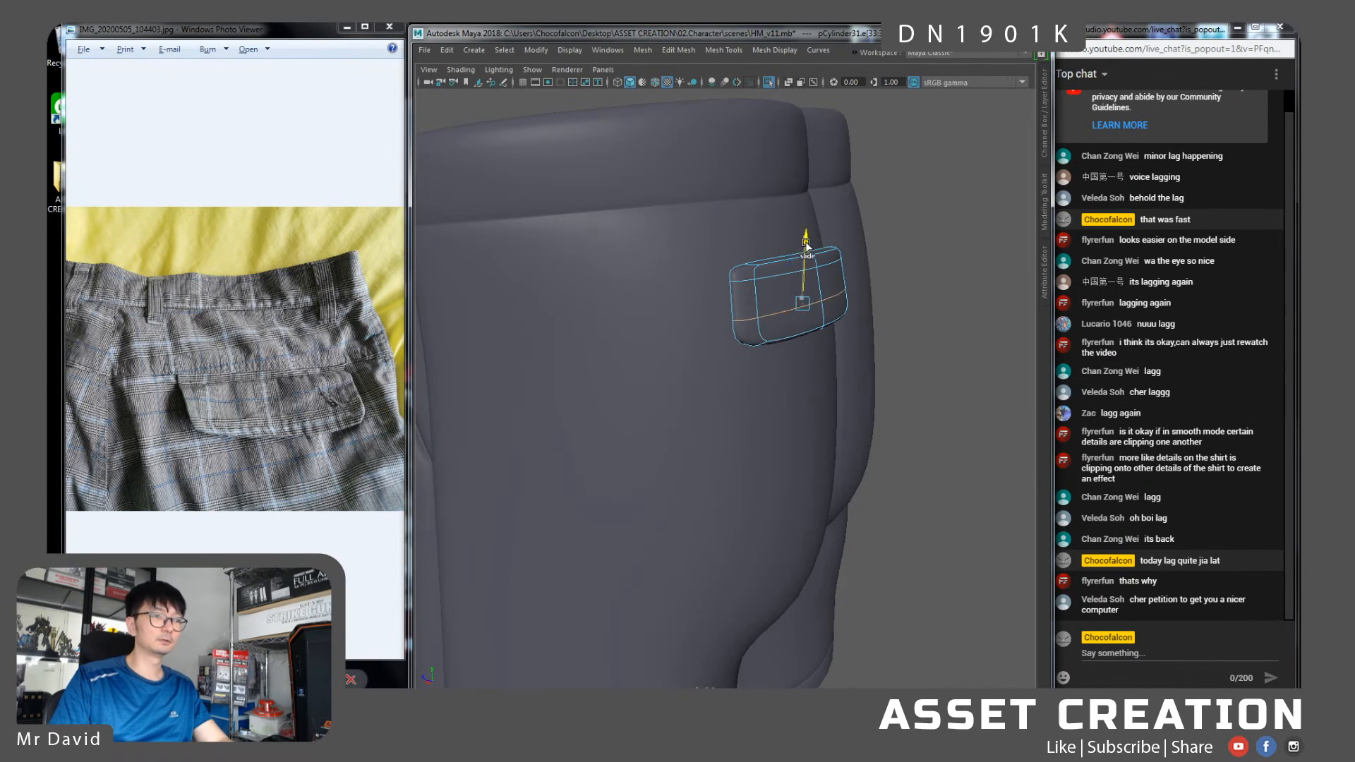
left_click_drag(818, 299, 738, 293, "alt")
left_click_drag(633, 214, 632, 210, "ctrl+shift")
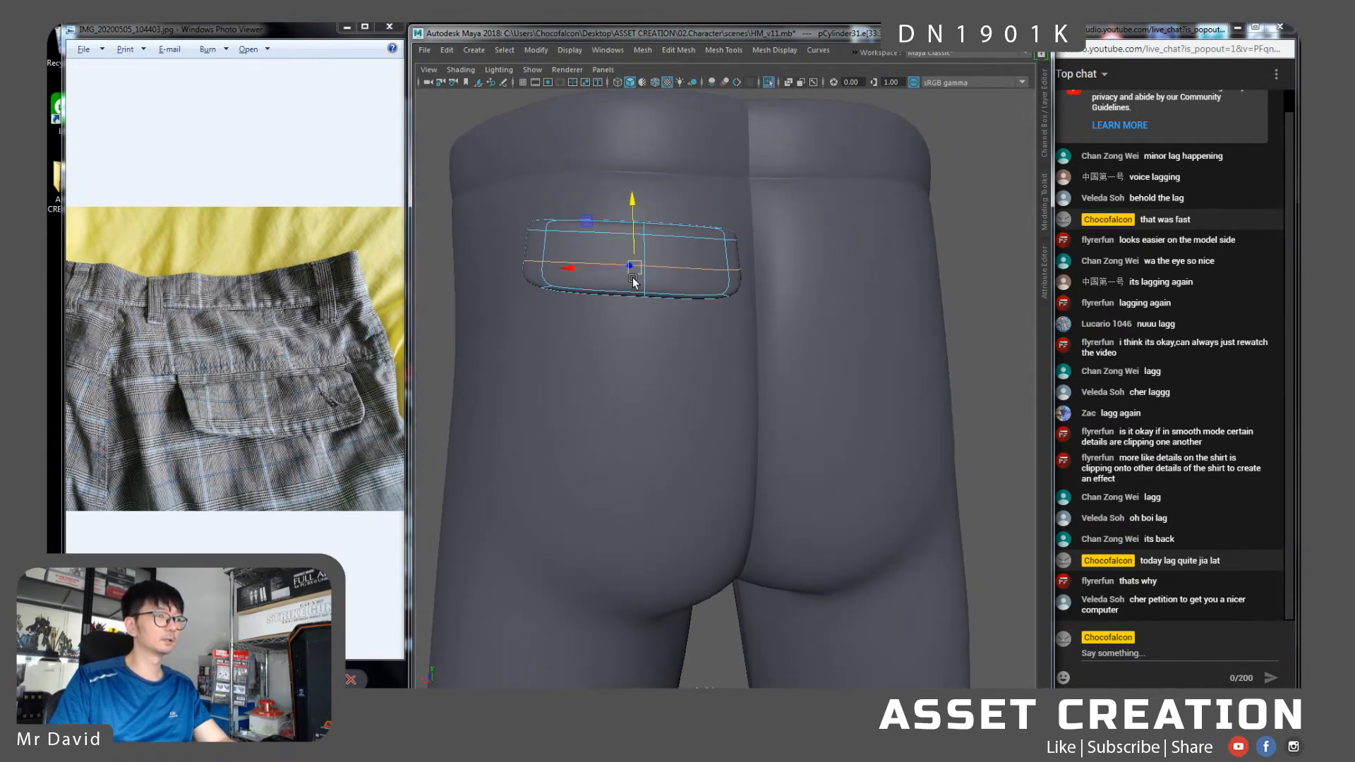
Add a vertical edge loop to each half of the pocket flap and return to object selection with nothing selected
middle_click_drag(640, 259, 751, 285, "alt")
right_click_drag(750, 286, 701, 342, "alt")
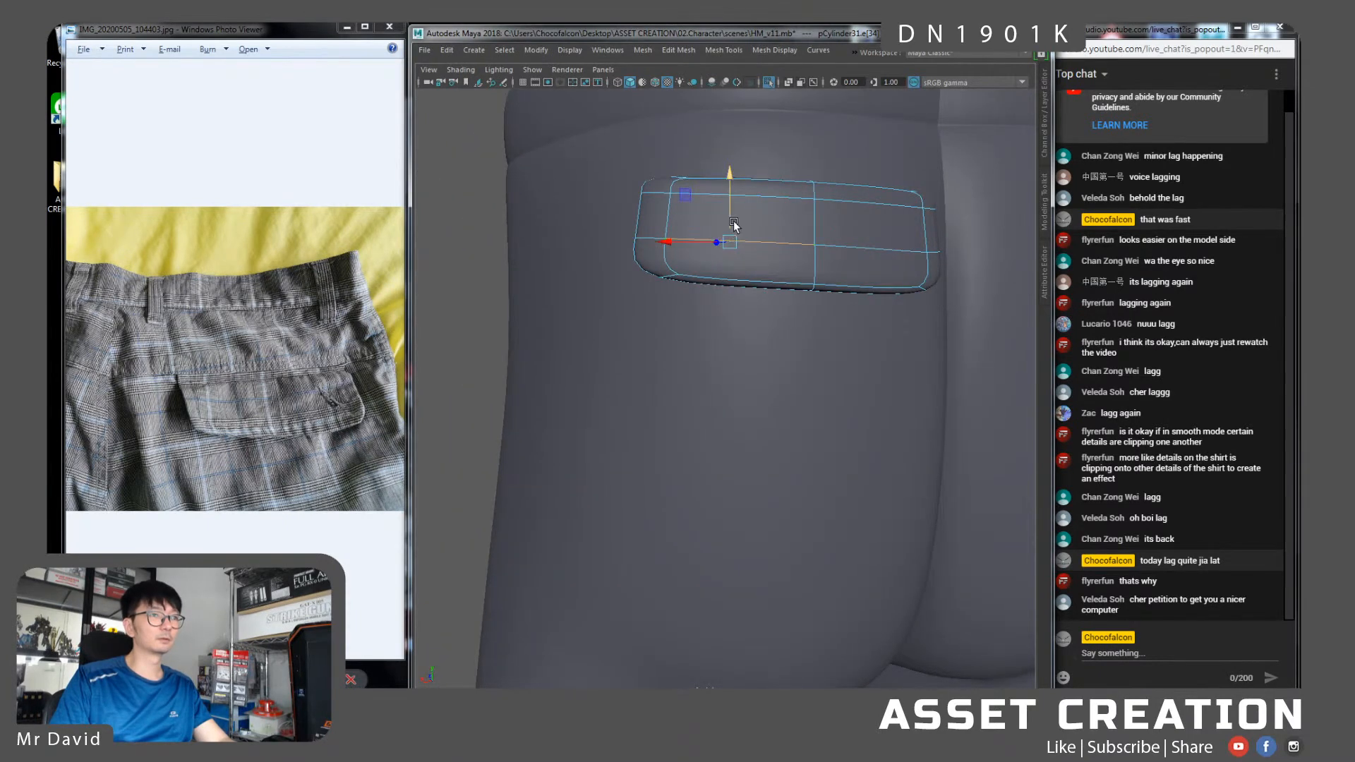
left_click(759, 205)
left_click(806, 214)
left_click_drag(806, 214, 807, 260, "alt")
right_click_drag(807, 261, 848, 266, "shift")
left_click_drag(898, 420, 904, 420)
left_click_drag(833, 282, 812, 315, "alt")
left_click_drag(904, 410, 767, 368)
key("w")
right_click_drag(792, 346, 829, 320)
scroll(607, 344, "up", 3)
scroll(607, 345, "down", 5)
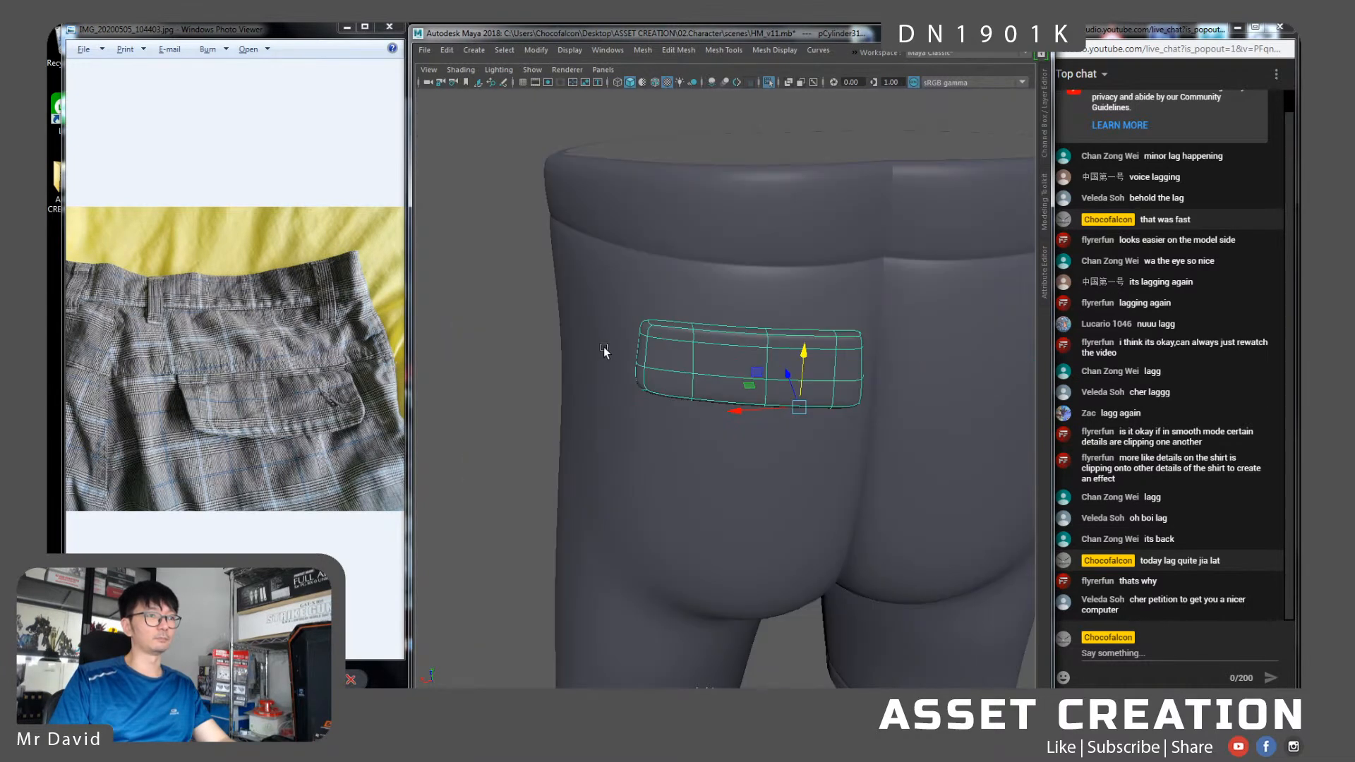
left_click(600, 367)
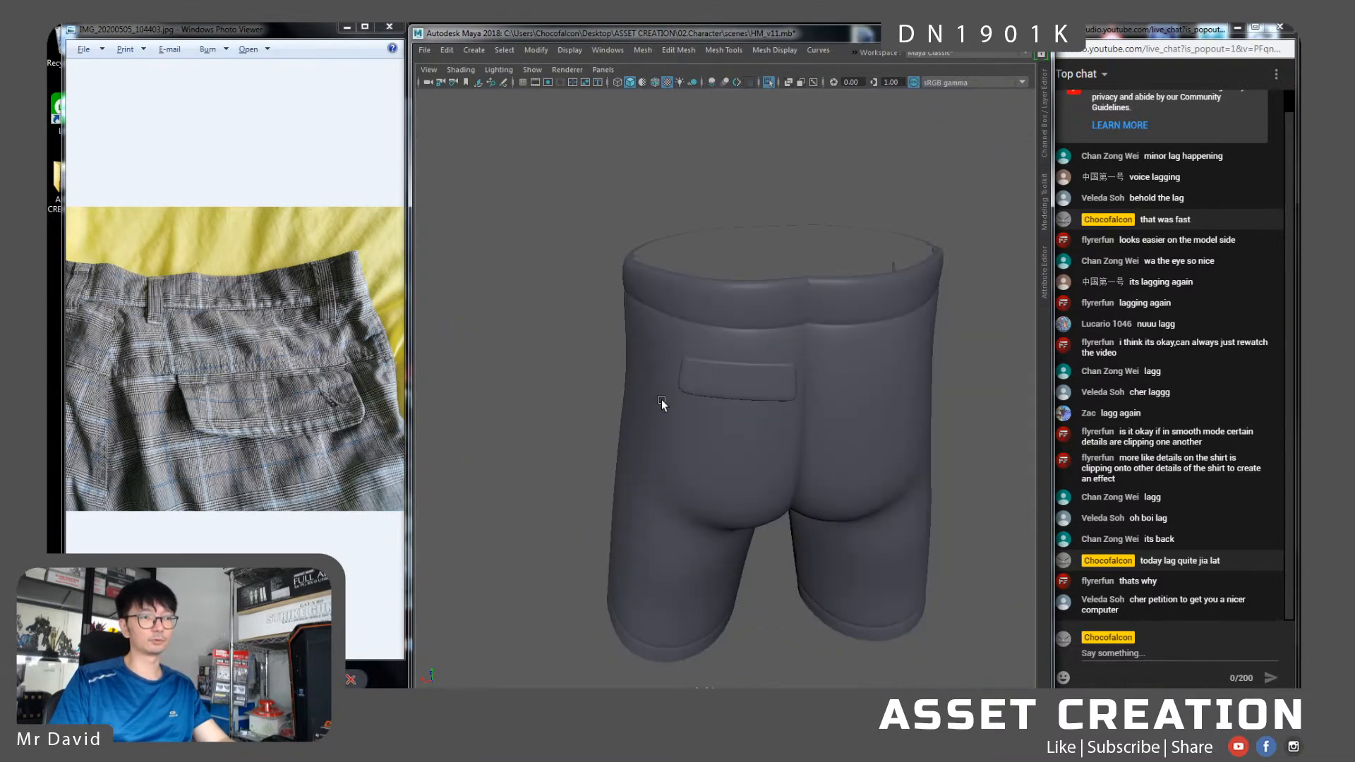
Select the end vertices of the pocket flap and move and rotate them so the flap follows the curve of the shorts
left_click_drag(591, 363, 633, 374, "alt")
left_click_drag(769, 363, 703, 366, "alt")
left_click(805, 365)
left_click_drag(871, 366, 742, 382, "alt")
scroll(746, 387, "up", 4)
middle_click_drag(727, 343, 702, 303, "alt")
left_click_drag(741, 396, 781, 488, "alt")
middle_click_drag(781, 484, 738, 415, "alt")
left_click_drag(738, 415, 736, 446, "alt")
right_click_drag(736, 446, 672, 356)
left_click_drag(747, 432, 782, 493)
left_click_drag(722, 421, 839, 456)
key("e")
key("w")
left_click_drag(809, 515, 707, 416)
key("e")
key("w")
left_click_drag(789, 483, 710, 351, "alt")
key("e")
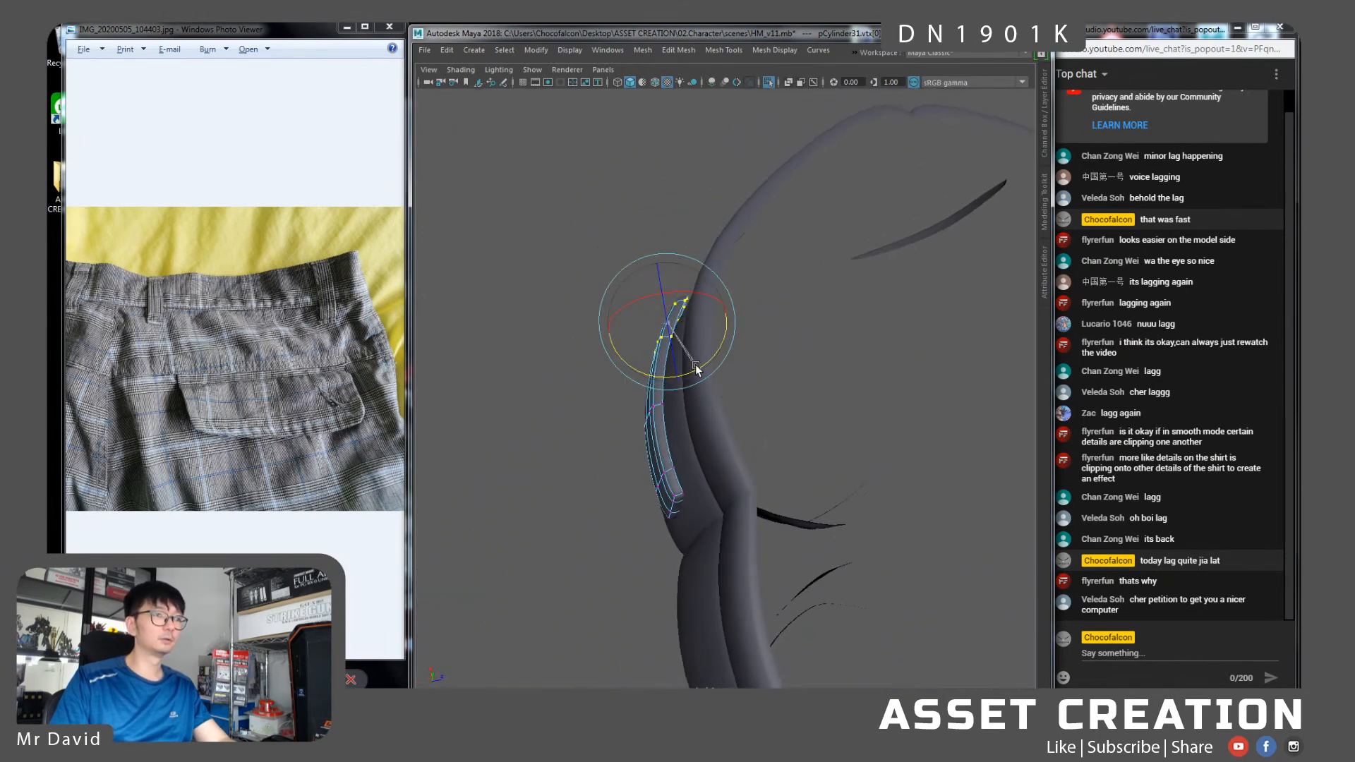
key("r")
left_click_drag(682, 408, 756, 139, "alt")
left_click_drag(769, 263, 754, 265)
Combine the pocket flap and the modelled half of the shorts into a single mesh
right_click_drag(827, 263, 829, 292)
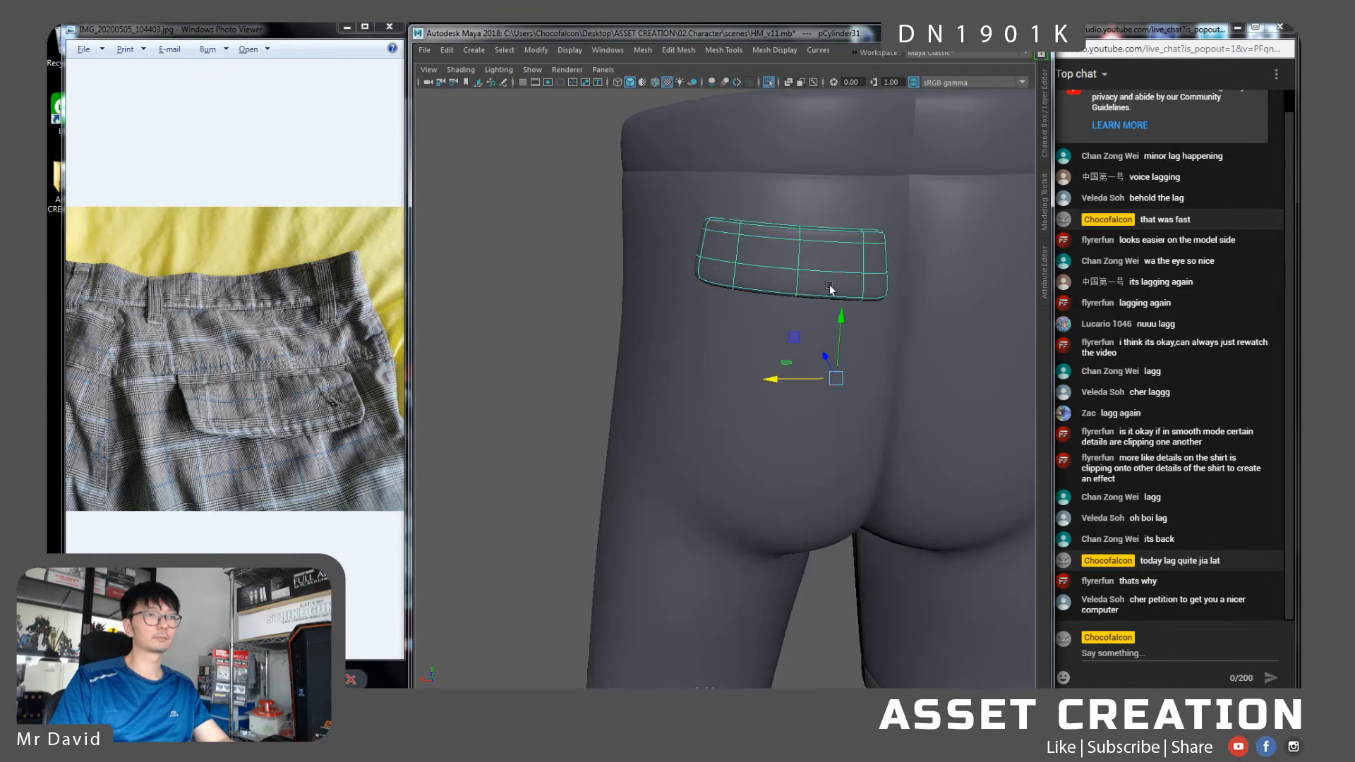
left_click(717, 346, "shift")
right_click_drag(734, 321, 693, 563, "shift")
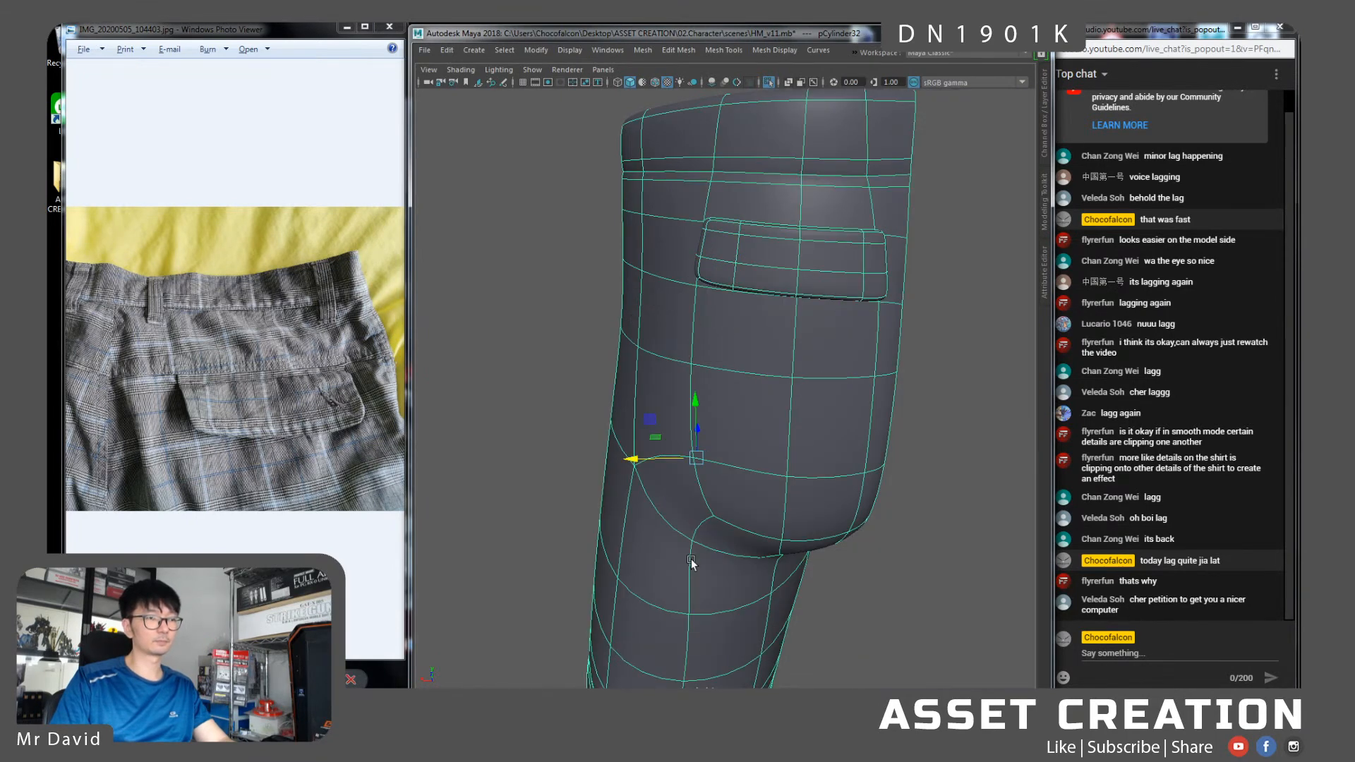
Try to duplicate the combined half of the shorts as a mirrored copy, shifting its pivot towards the centre line
left_click(556, 329)
scroll(568, 334, "down", 5)
left_click_drag(569, 336, 751, 372, "alt")
left_click(721, 371)
key("ctrl+shift+d")
key("ctrl+z")
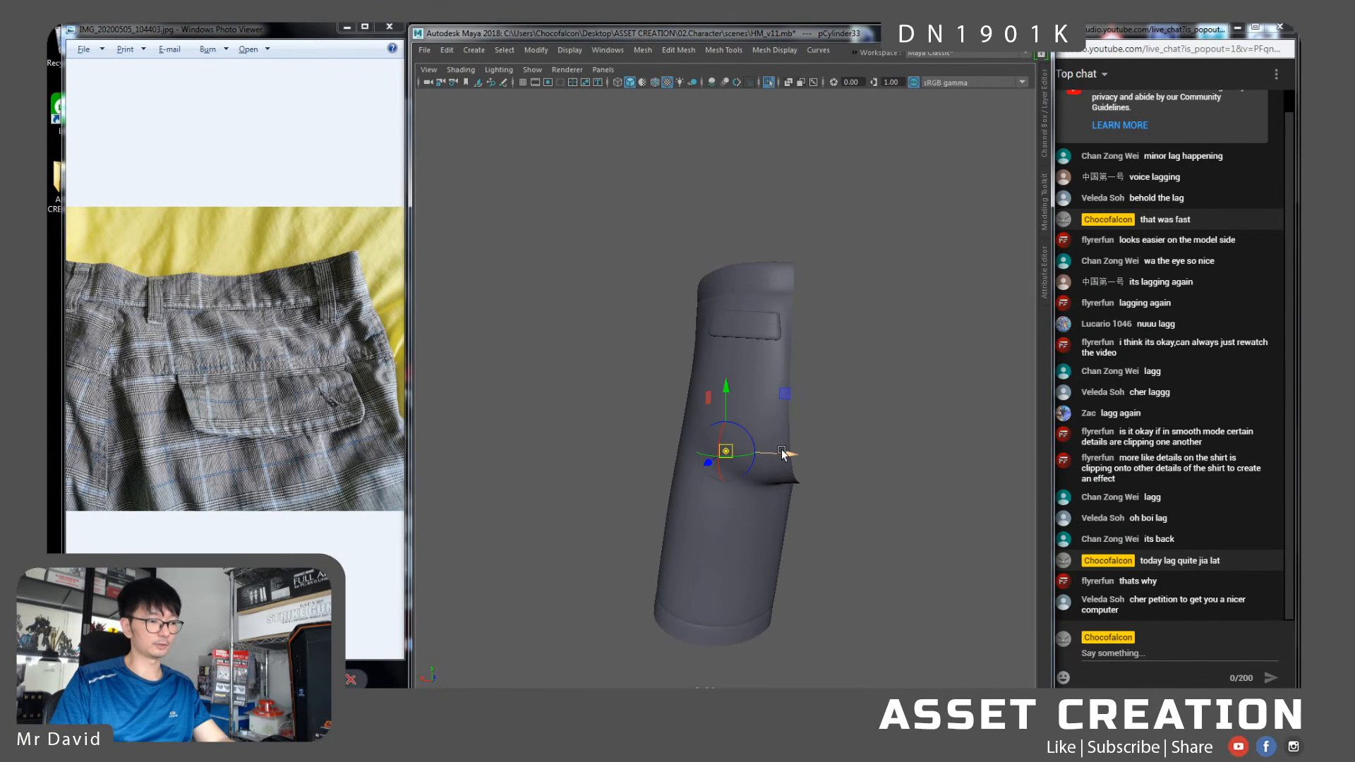
left_click_drag(781, 454, 830, 455)
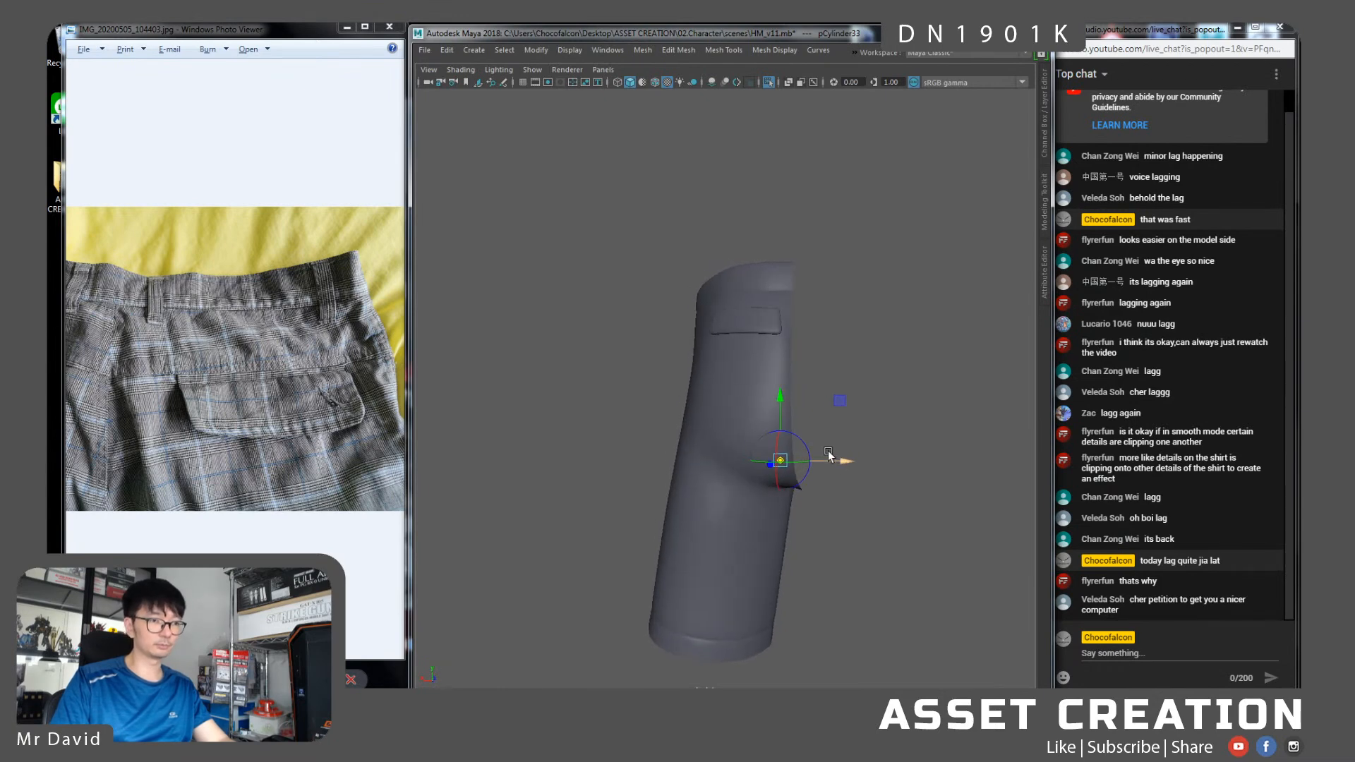
key("ctrl+shift+d")
key("ctrl+z")
Move the pivot of the combined half to the centre line and create a mirrored duplicate for the other leg
left_click(761, 346)
left_click_drag(762, 345, 786, 399, "alt")
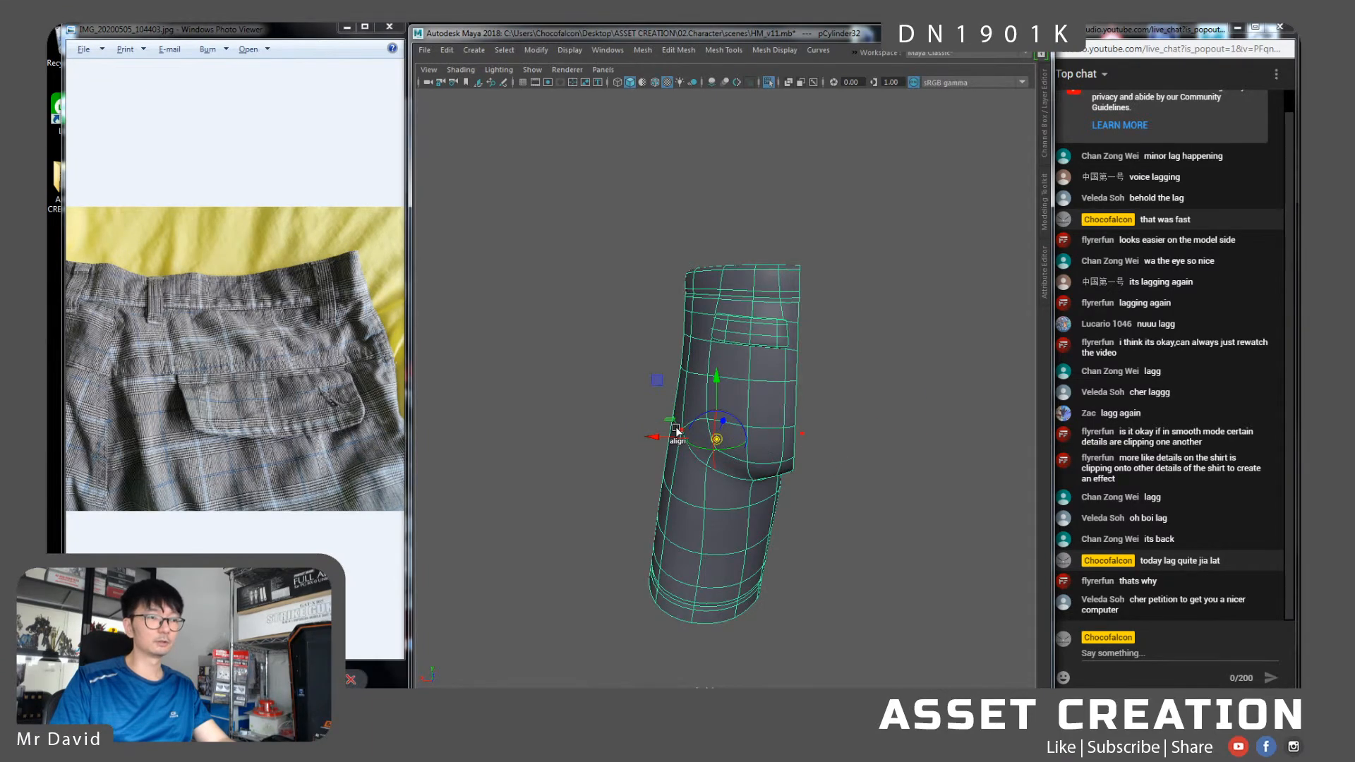
left_click_drag(670, 437, 809, 415)
key("space")
middle_click_drag(809, 414, 768, 346, "alt")
key("ctrl+shift+d")
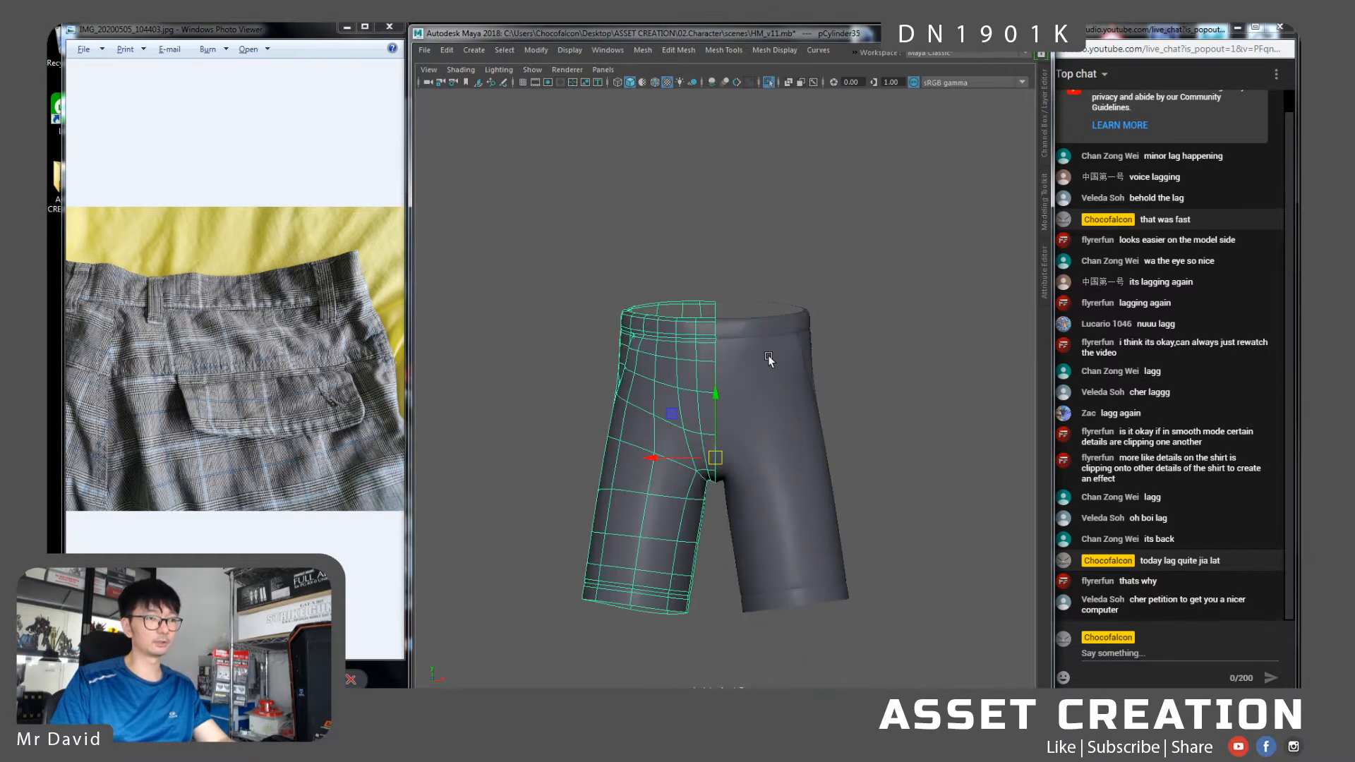
Turn off the isolated view of the shorts so the whole character is shown around them
left_click(769, 357)
key("space")
left_click_drag(769, 357, 769, 328)
right_click_drag(876, 351, 676, 353, "alt")
left_click_drag(675, 352, 887, 363, "alt")
left_click(802, 364)
left_click_drag(802, 364, 756, 414, "alt")
right_click_drag(755, 415, 773, 450, "alt")
left_click_drag(774, 451, 774, 433, "alt")
left_click(769, 408)
left_click(769, 82)
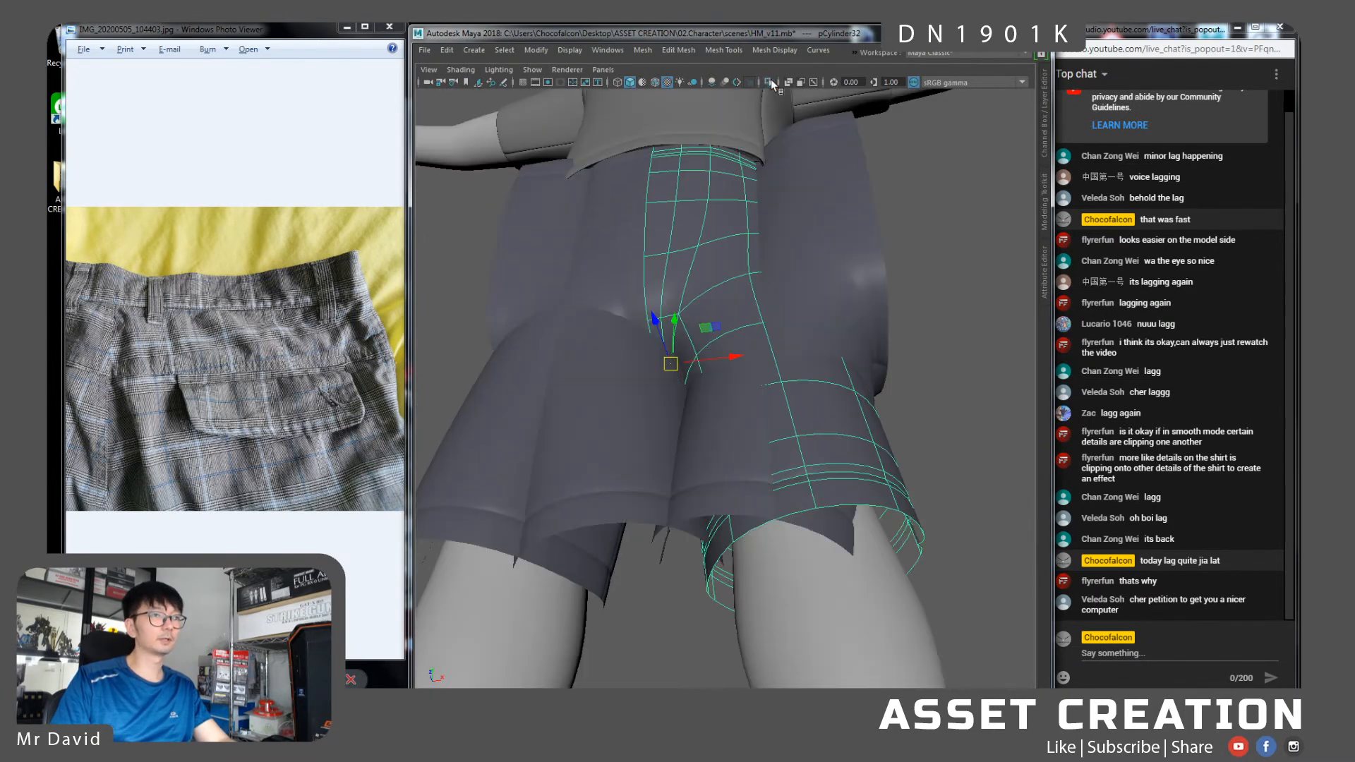
Delete the stray overlapping copies of the shorts around the character's legs
left_click(819, 267)
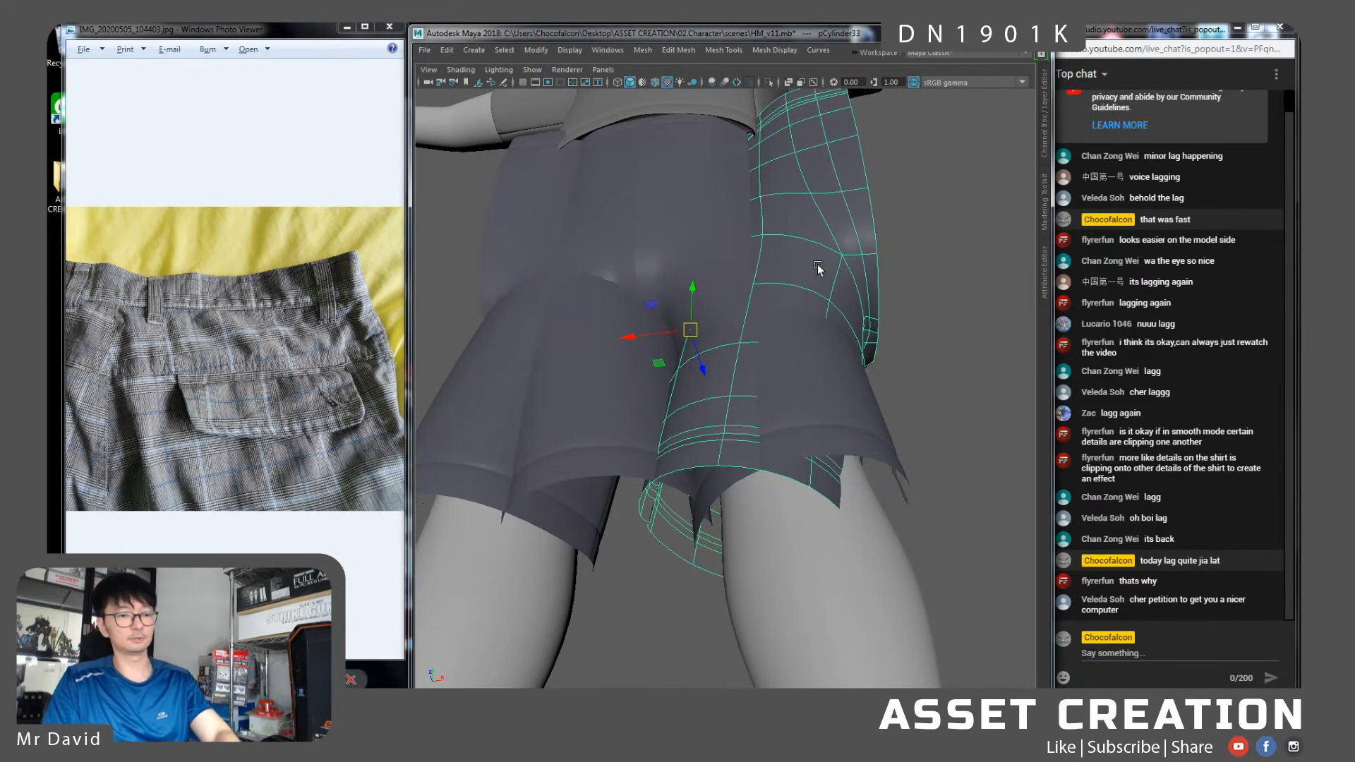
key("Delete")
left_click(816, 401)
right_click_drag(816, 401, 802, 319, "alt")
left_click(801, 439)
left_click_drag(801, 439, 689, 399, "alt")
Examine the mirrored shorts on the full character from the front and check the selection of one half
key("w")
right_click_drag(774, 315, 837, 294)
left_click(891, 291)
key("f")
left_click_drag(832, 316, 853, 394, "alt")
right_click_drag(852, 394, 730, 403, "alt")
mouse_move(730, 404)
left_mouse_down("alt")
mouse_move(763, 418)
mouse_move(752, 399)
left_mouse_up("alt")
left_click(754, 384)
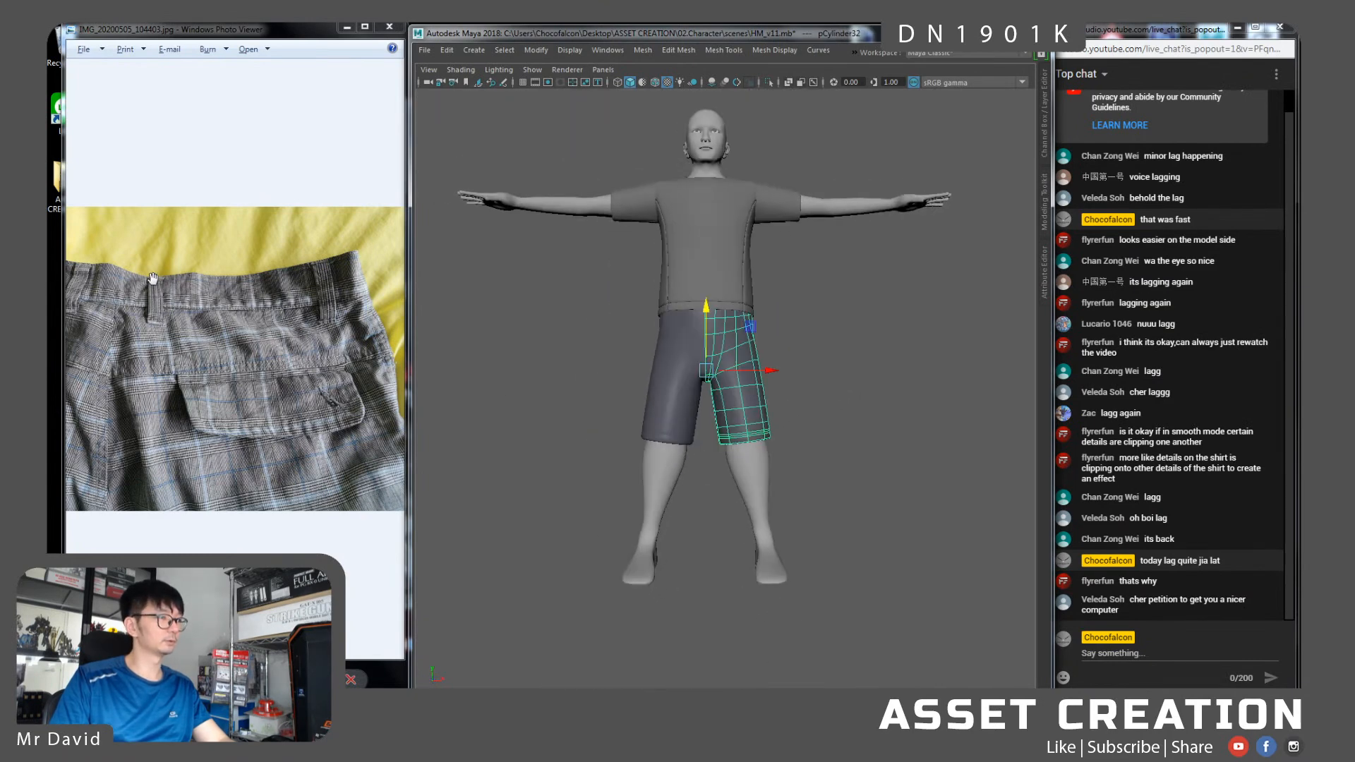
Select both halves of the shorts and isolate them in the view
left_click(800, 365)
scroll(702, 317, "up", 5)
mouse_move(701, 318)
left_mouse_down("alt")
mouse_move(652, 268)
mouse_move(664, 312)
mouse_move(709, 304)
left_mouse_up("alt")
left_click(663, 312)
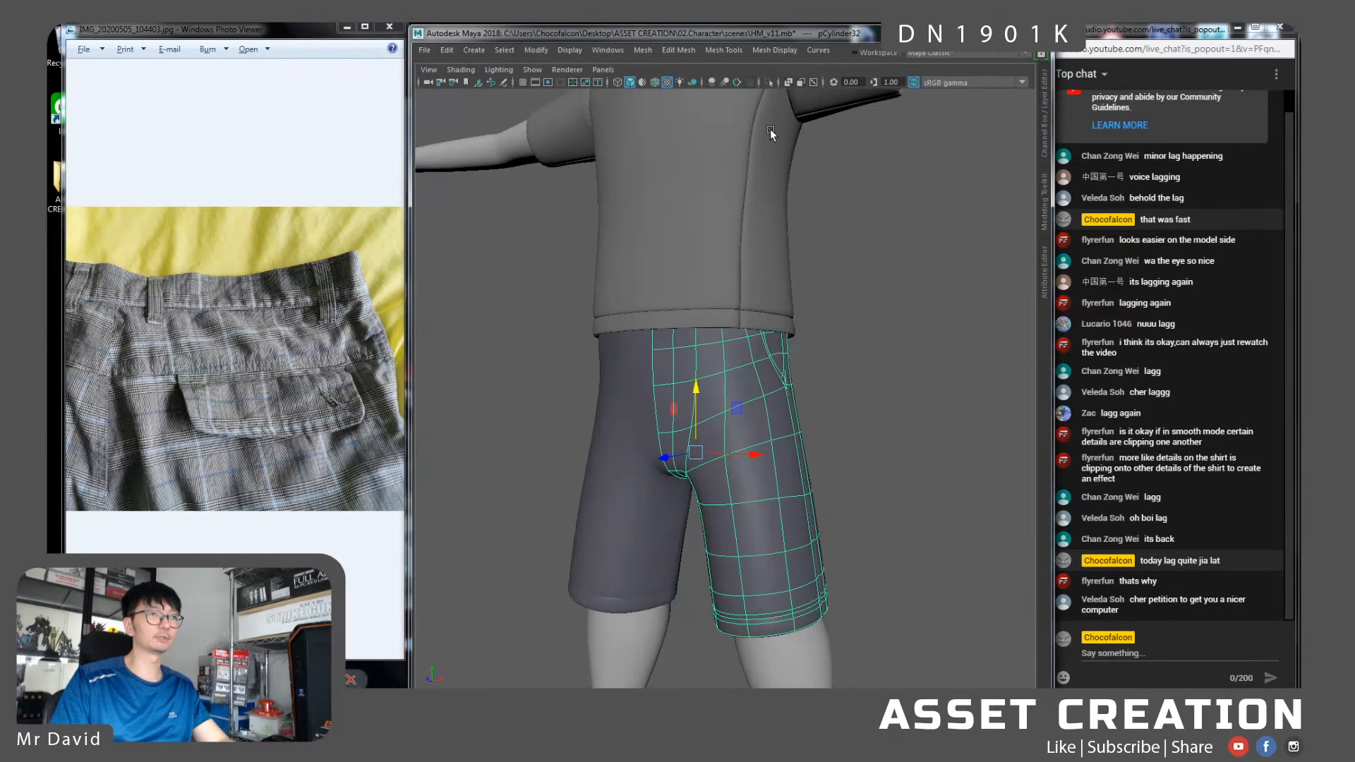
left_click(631, 476, "shift")
left_click(769, 83)
left_click_drag(765, 173, 720, 277, "alt")
left_click(763, 277)
right_click_drag(720, 274, 794, 275, "alt")
left_click_drag(794, 274, 835, 320, "alt")
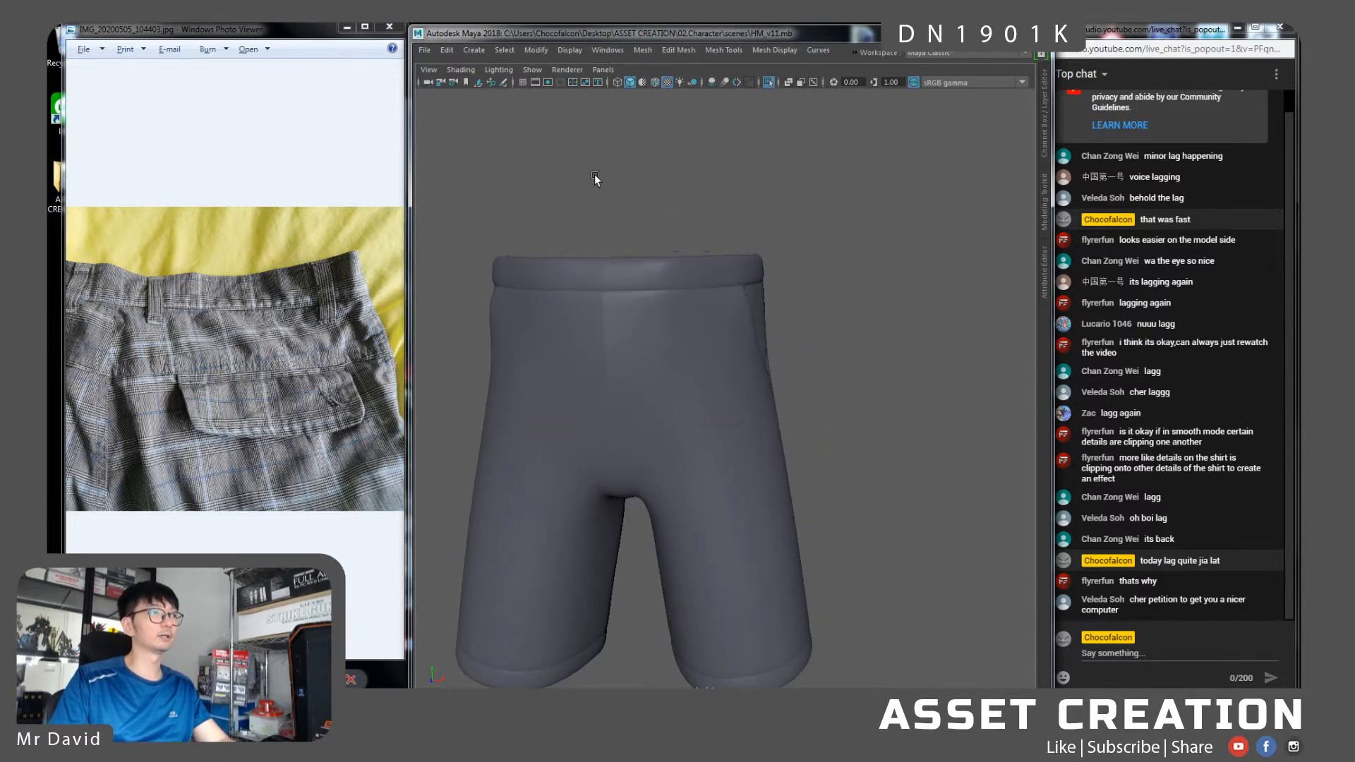
Restore the full interface and create a polygon plane, keeping it in the enlarged perspective view
key("ctrl+space")
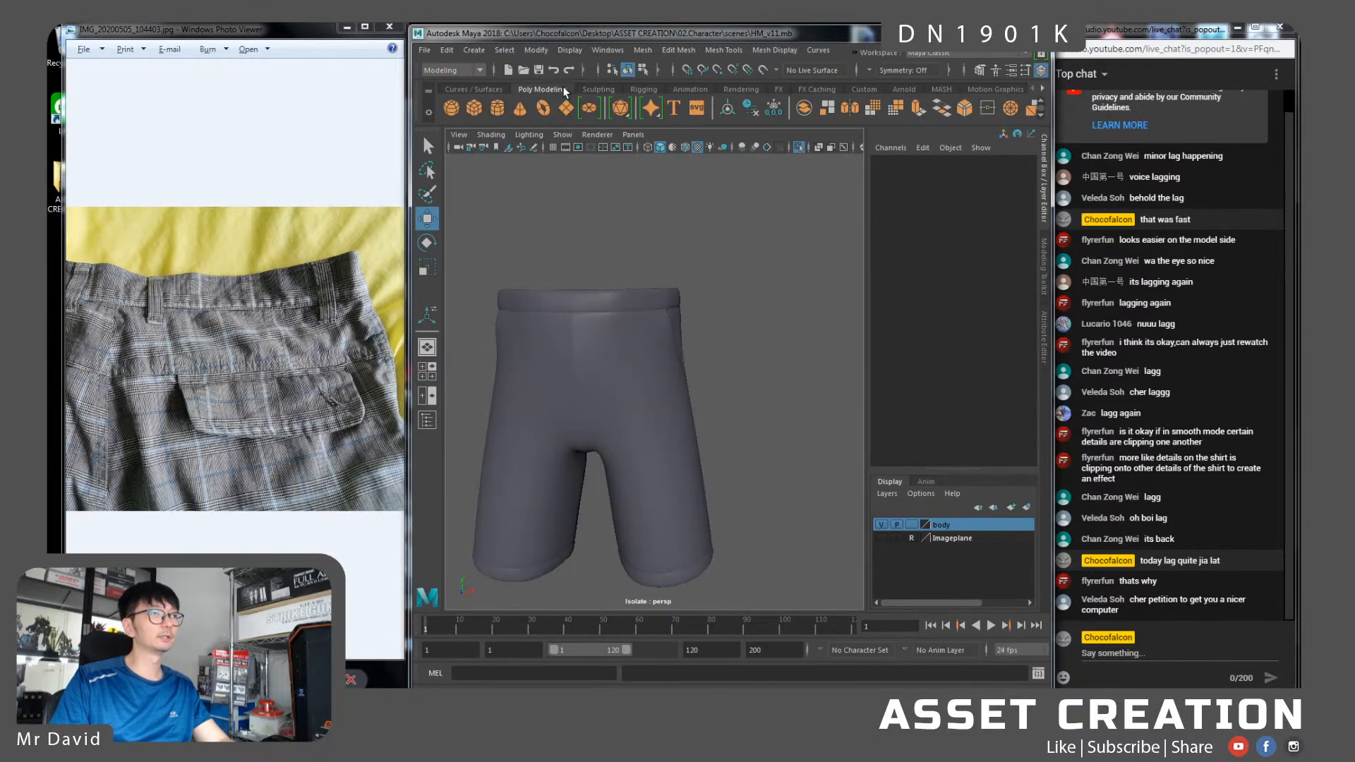
left_click(566, 107)
key("space")
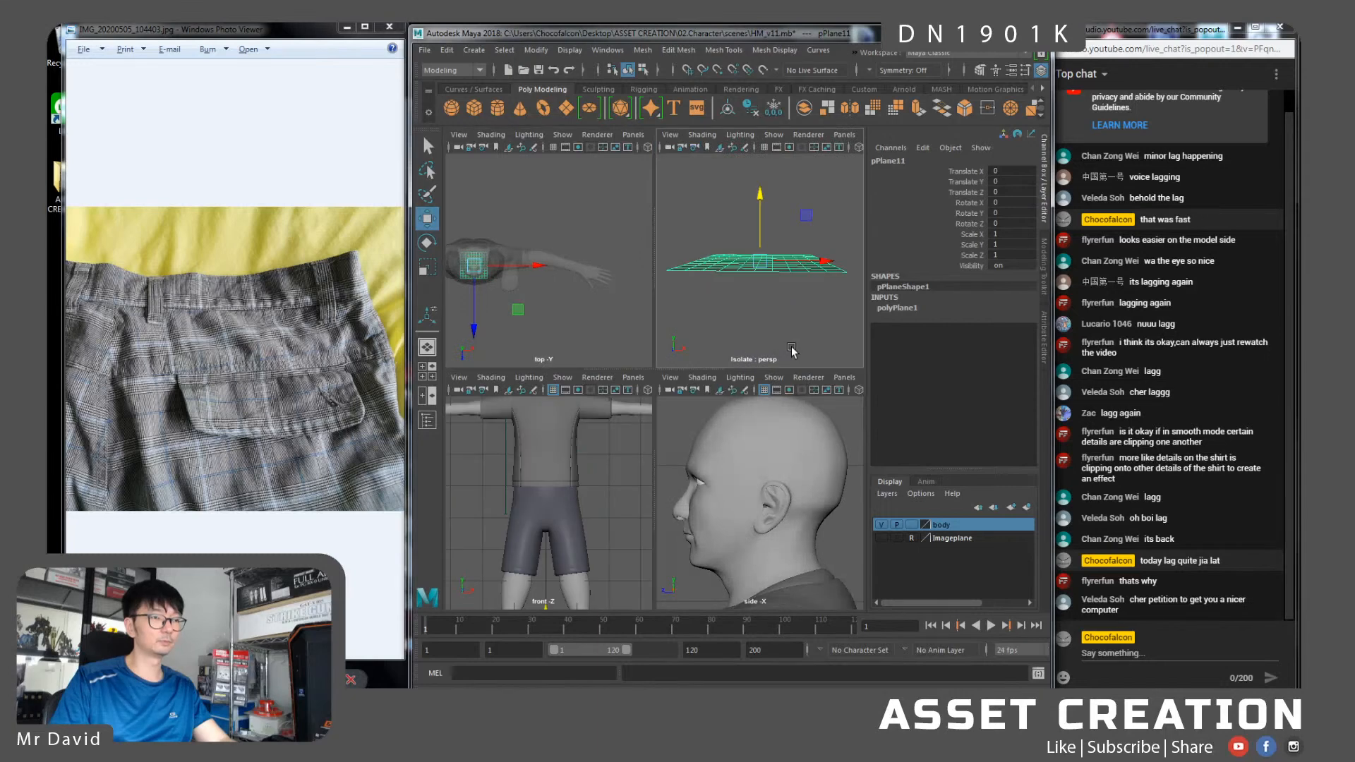
key("space")
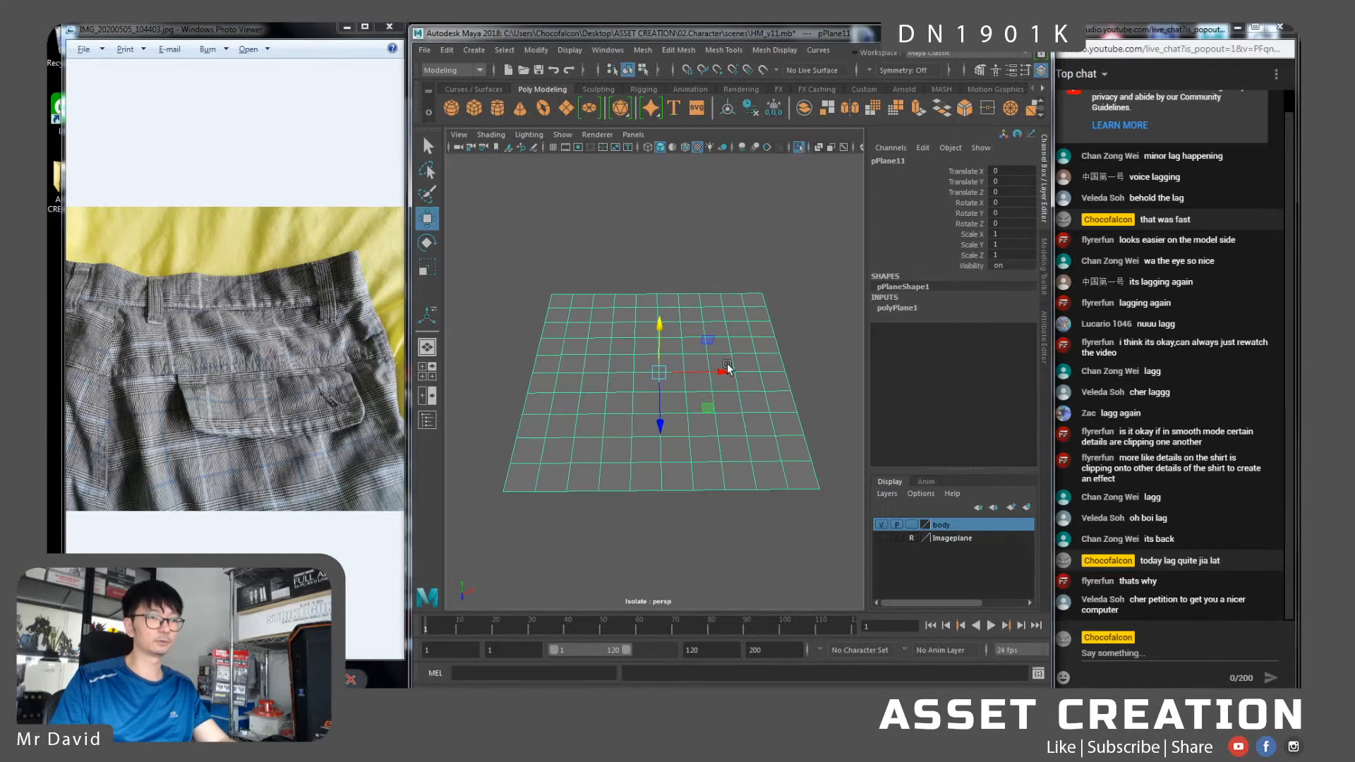
Set the plane's subdivisions to 2 in width and 3 in height
left_click(899, 308)
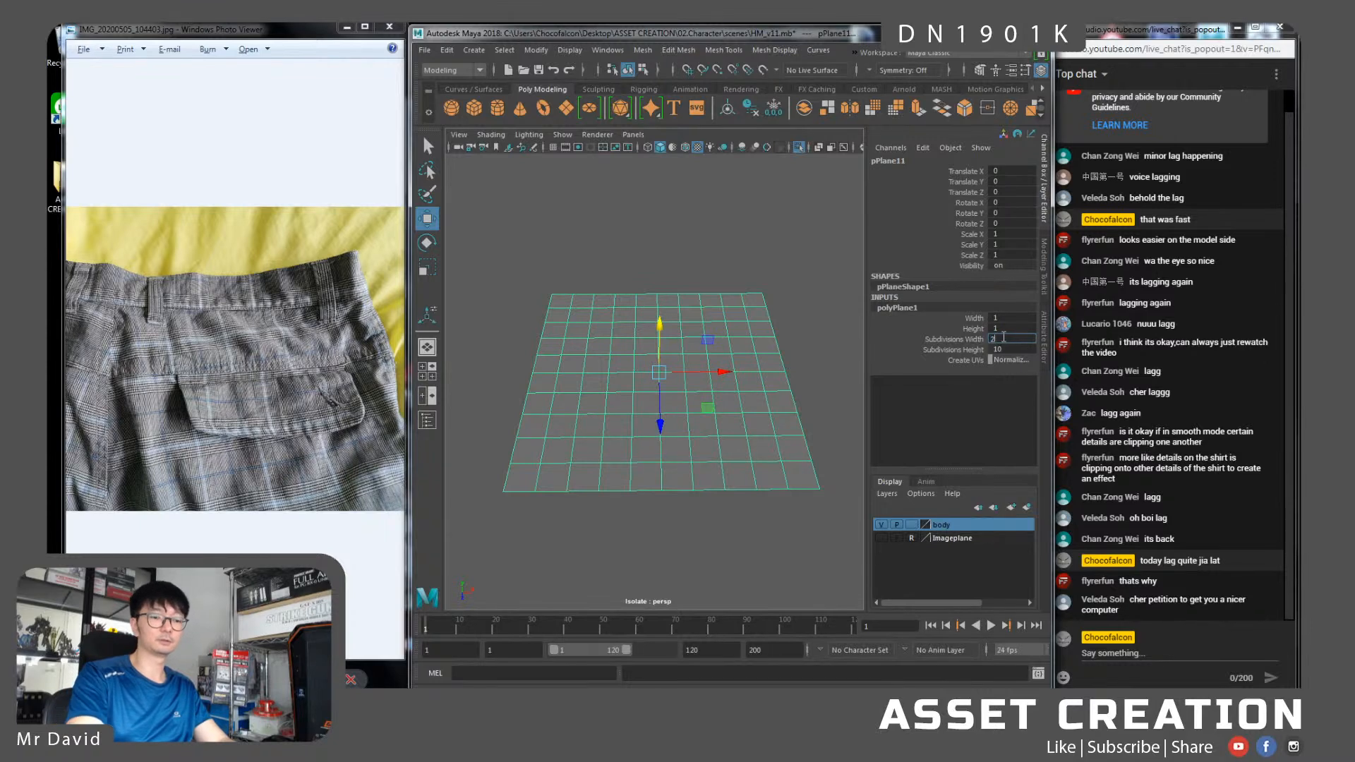
left_click(1004, 339)
type("22")
key("Tab")
type("3")
key("Return")
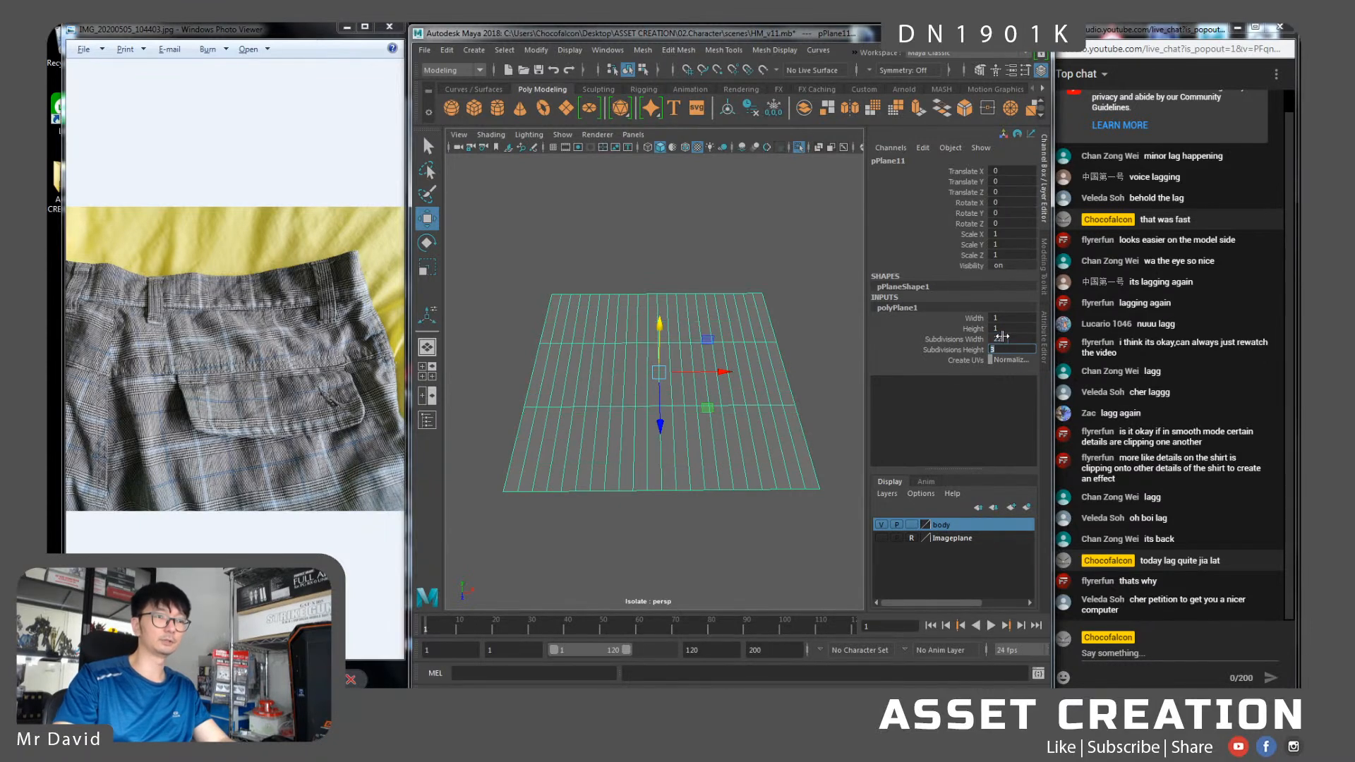
type("2")
key("Return")
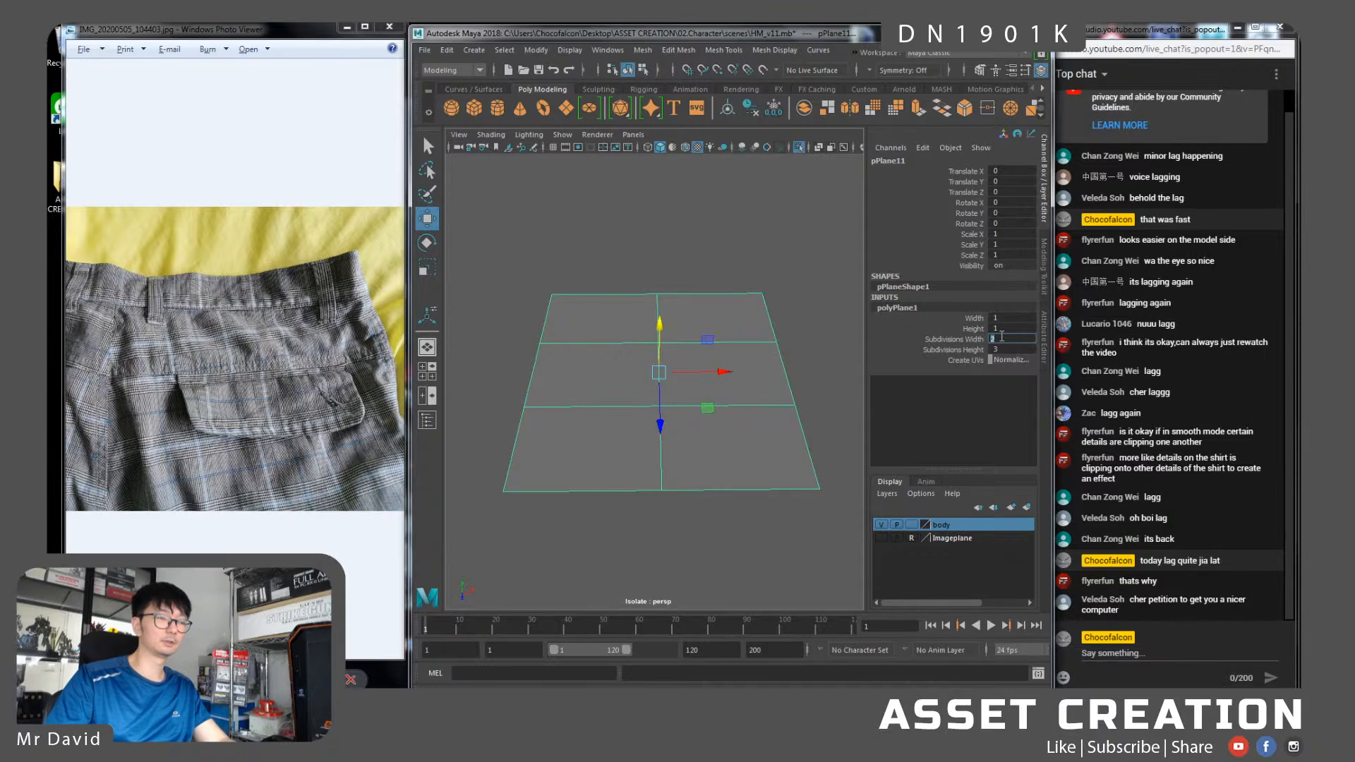
Scale the plane into a narrow strip and spread its two inner cross edges apart towards the ends
key("r")
mouse_move(718, 372)
left_mouse_down()
mouse_move(676, 375)
mouse_move(718, 390)
left_mouse_up()
right_click_drag(653, 346, 639, 343)
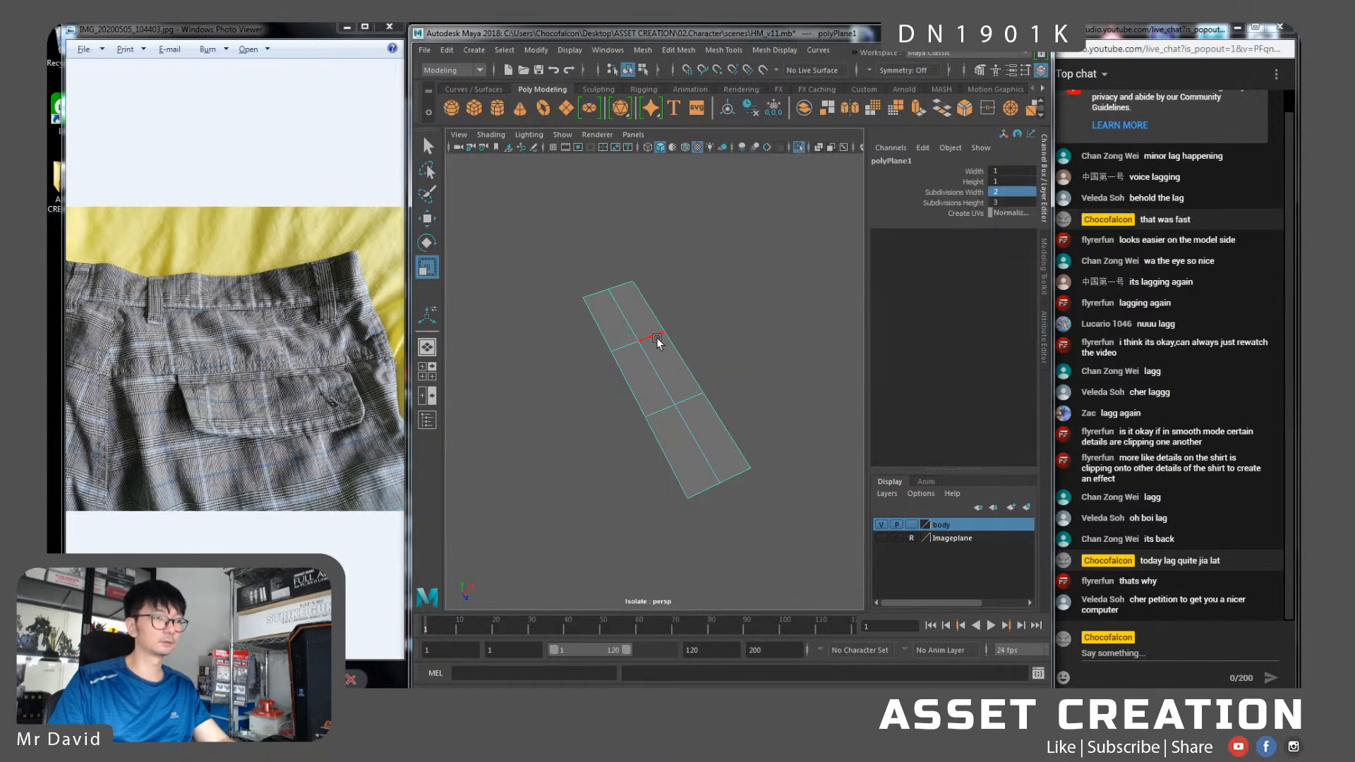
left_click(657, 340)
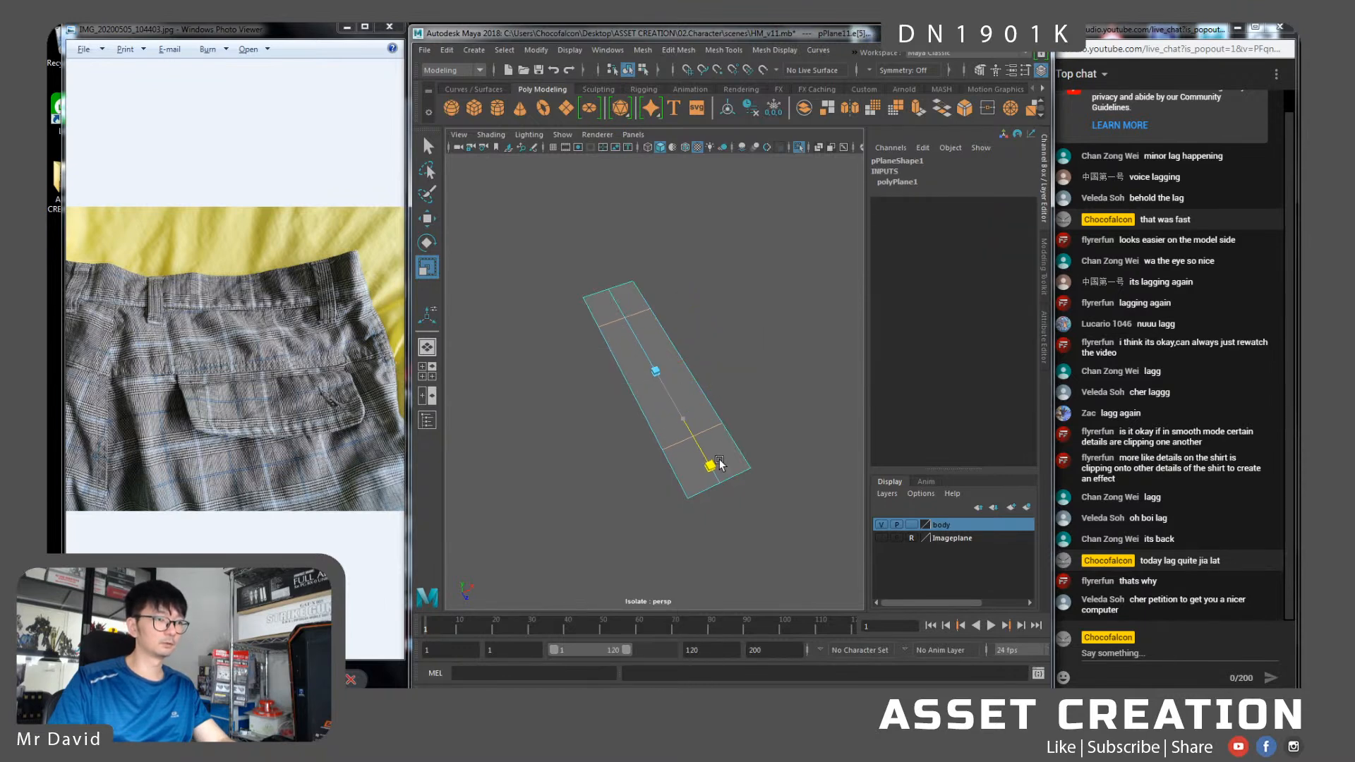
Raise the middle edges of the strip so it arches upward between its two ends
key("w")
left_click_drag(689, 420, 652, 295, "alt")
left_click(620, 346)
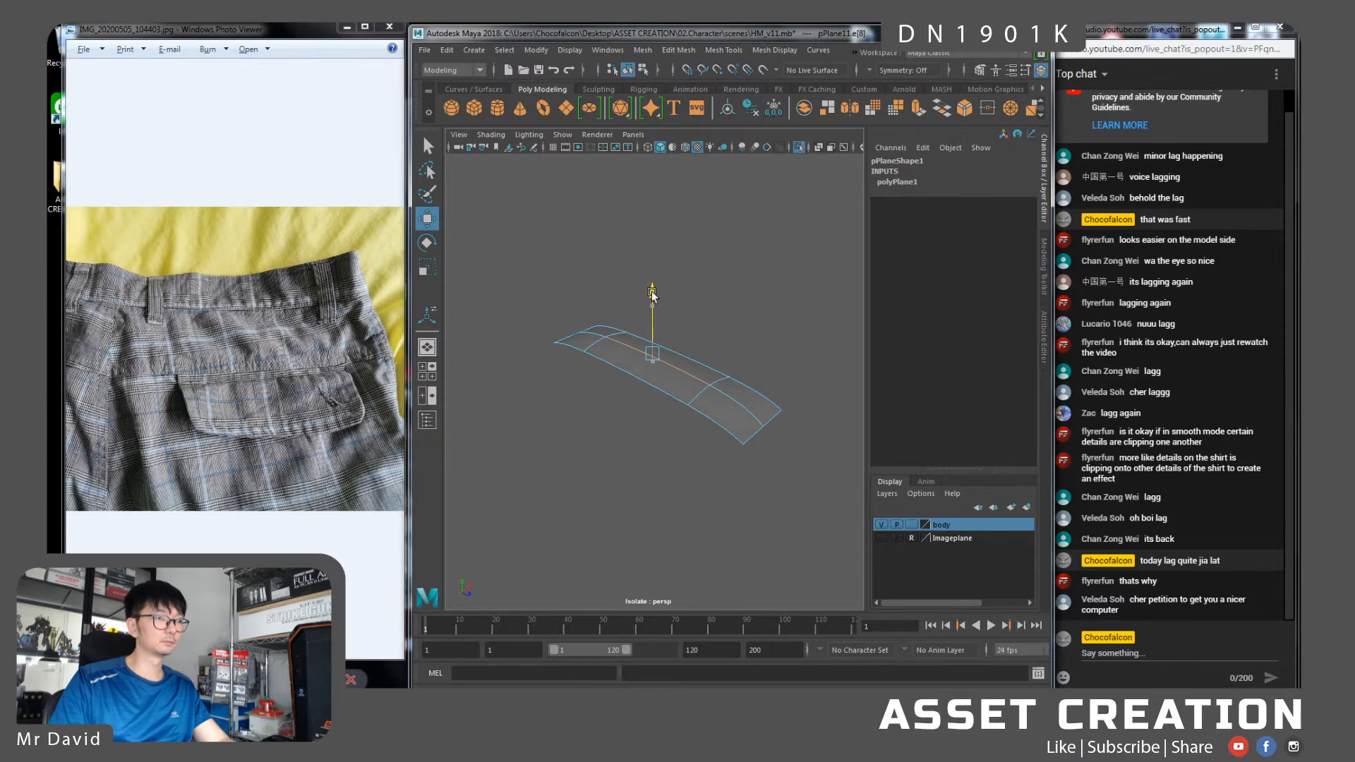
Extrude the strip's border edges to give it thickness and display it unsmoothed
right_click_drag(619, 359, 617, 321)
double_click(618, 366)
left_click_drag(617, 366, 648, 353, "alt")
right_click_drag(636, 337, 688, 315)
left_click(718, 332)
left_click_drag(718, 331, 765, 366, "alt")
left_click(656, 385)
right_click_drag(642, 367, 631, 337)
key("1")
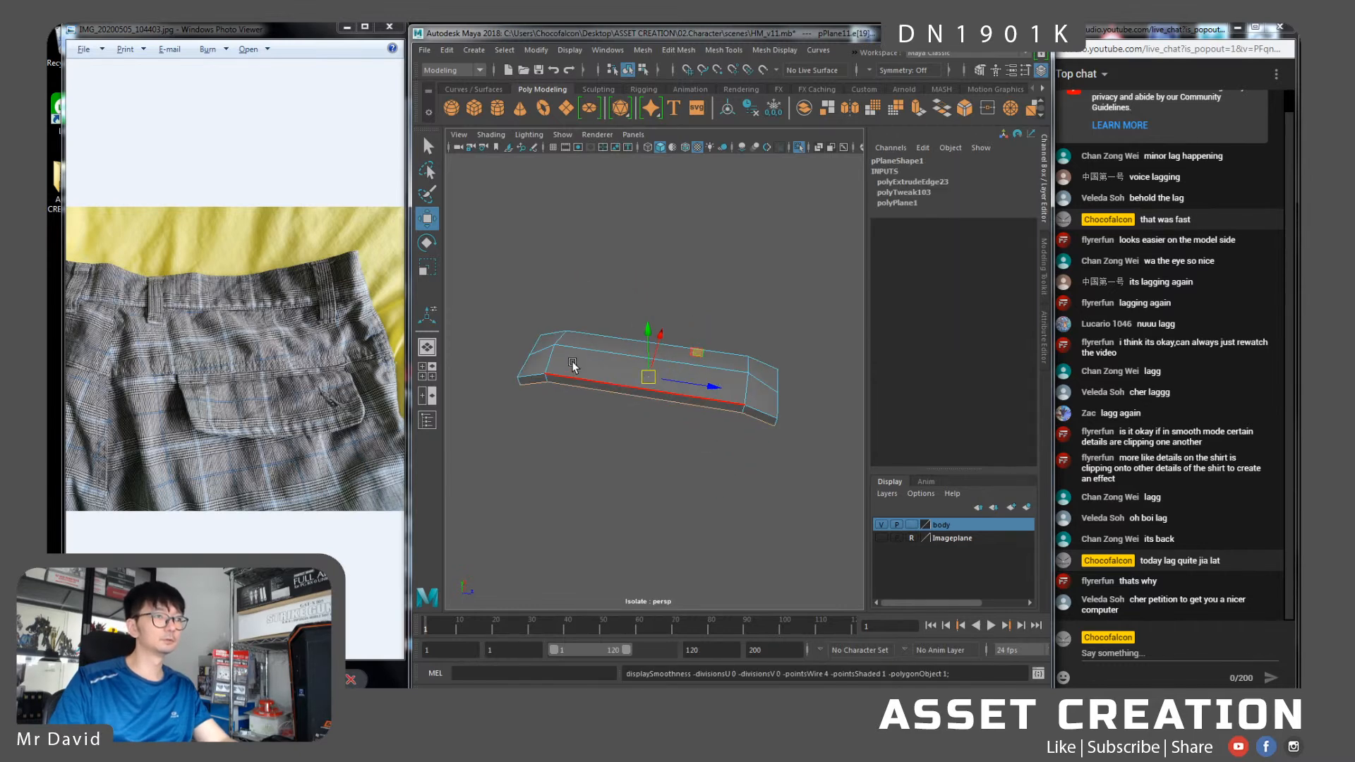
Spread the strip's two inner cross edge loops further apart along its length
double_click(553, 360)
double_click(744, 389, "shift")
key("r")
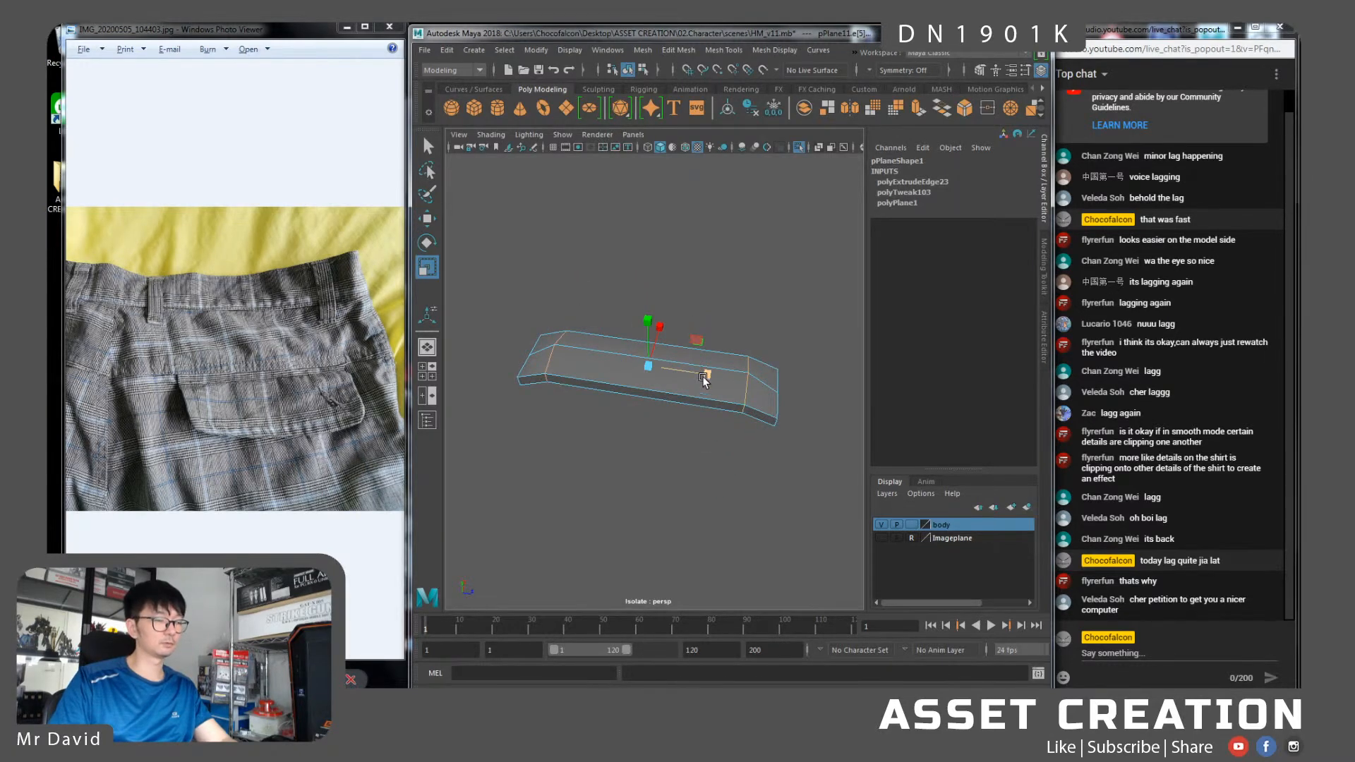
left_click_drag(704, 376, 713, 379)
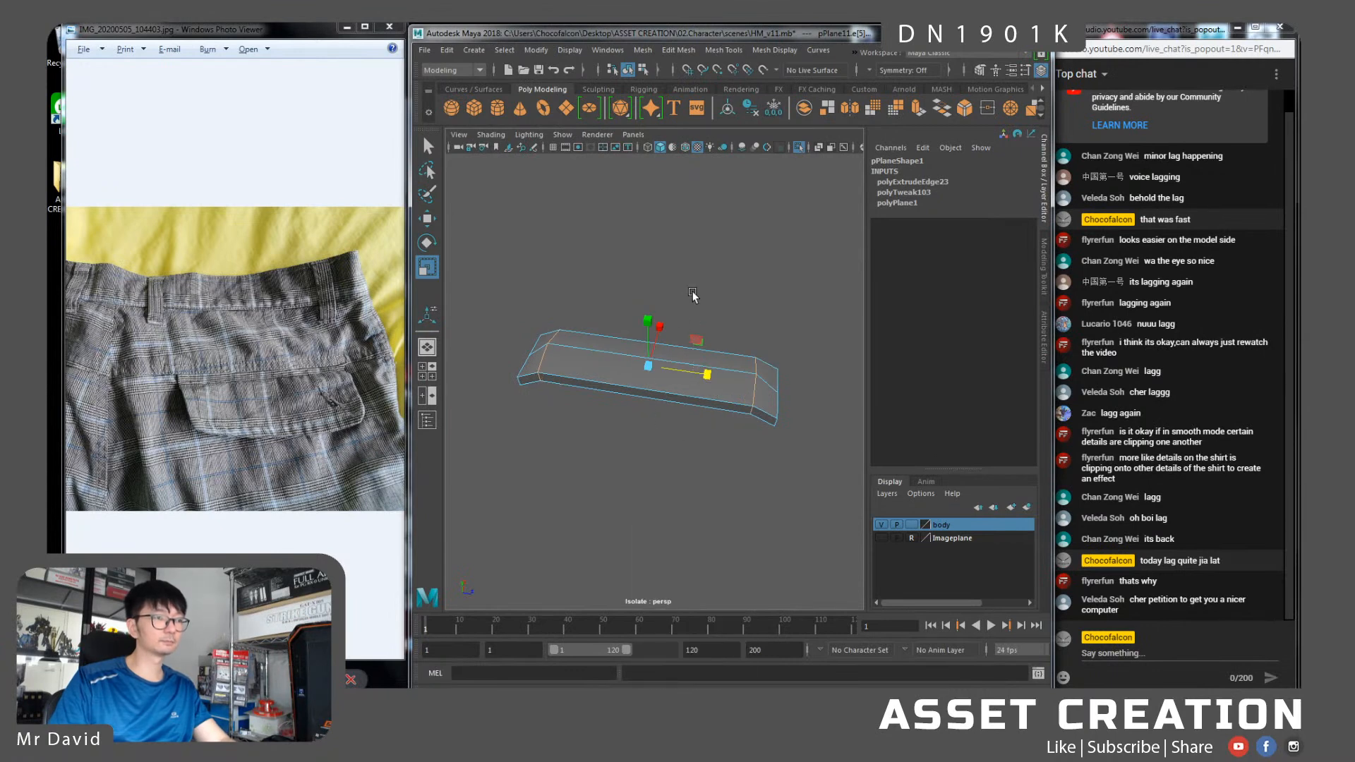
key("g")
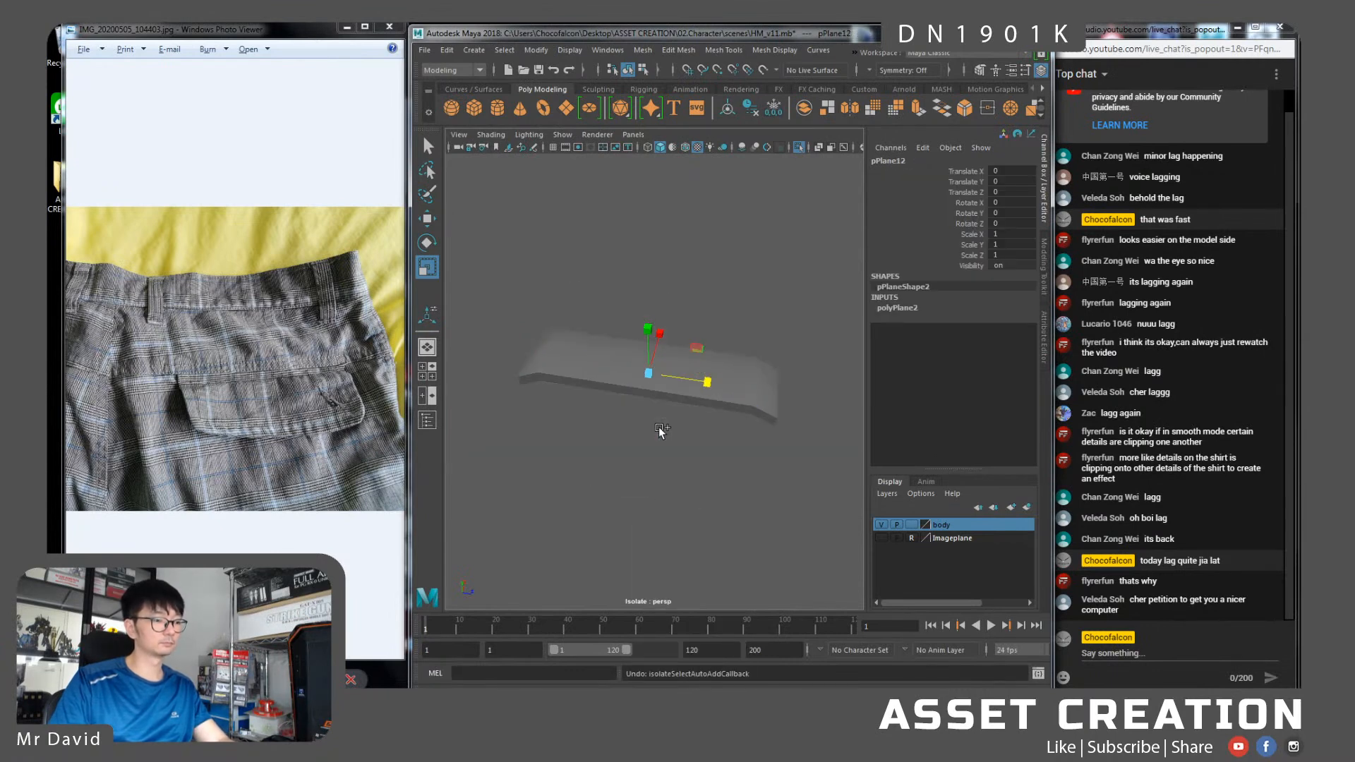
Add a connecting edge loop across the middle of the strip and display the strip smoothed
left_click(732, 383)
right_click_drag(668, 354, 667, 316)
left_click_drag(667, 296, 649, 435)
key("g")
key("3")
right_click_drag(643, 374, 684, 339)
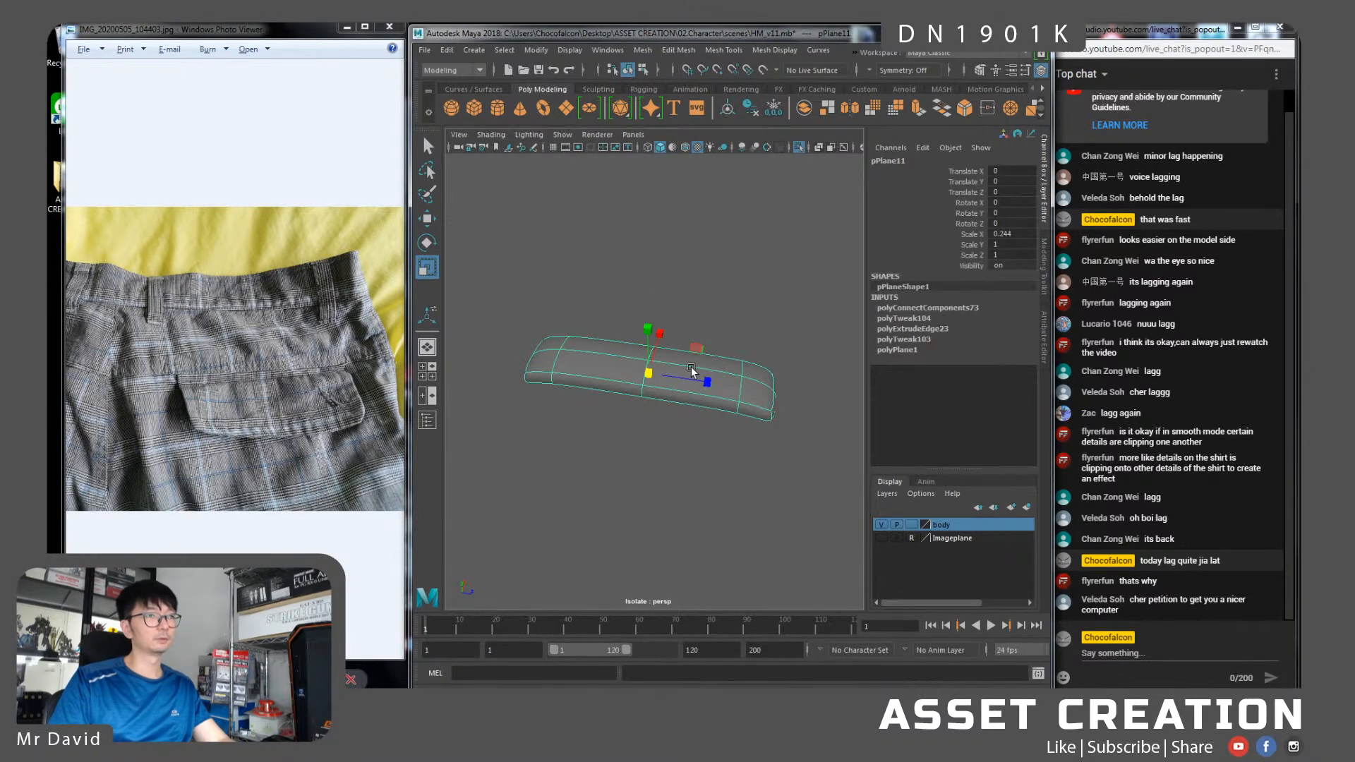
Show the strip together with the shorts and set its X rotation to 90
left_click_drag(738, 290, 663, 444)
left_click(743, 369)
key("w")
scroll(705, 330, "down", 5)
scroll(684, 333, "up", 5)
key("e")
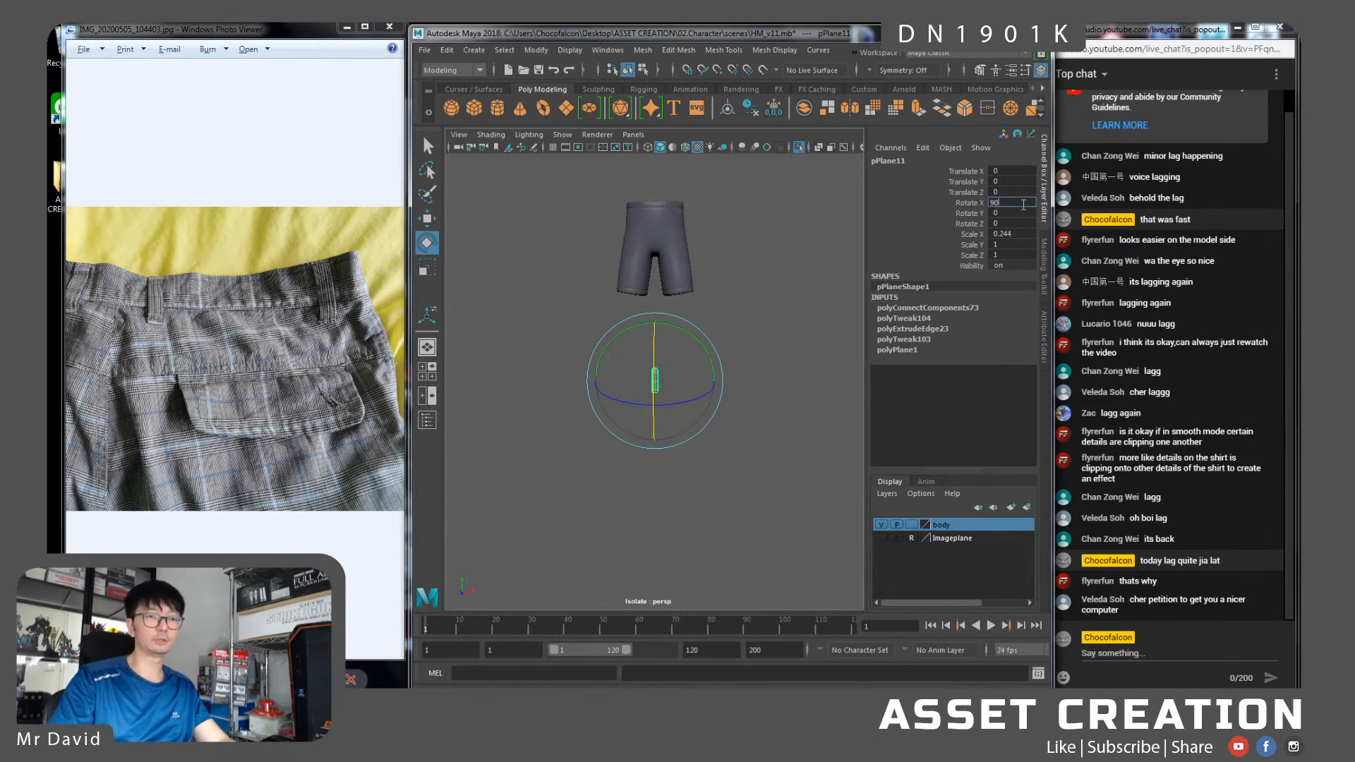
Move the strip up to the front of the shorts' waistband, at about X 0.472, Y 6.038, Z 0.612
key("space")
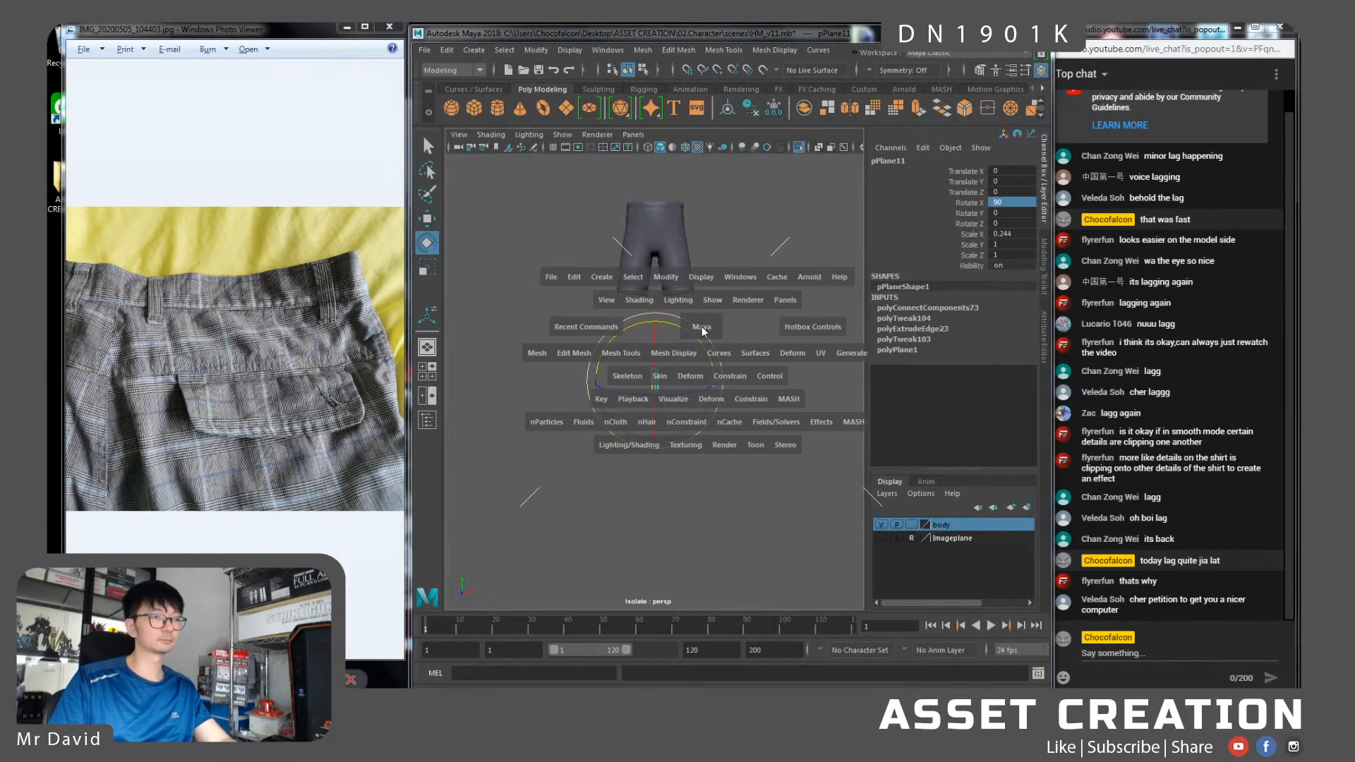
left_click_drag(692, 333, 691, 462)
key("w")
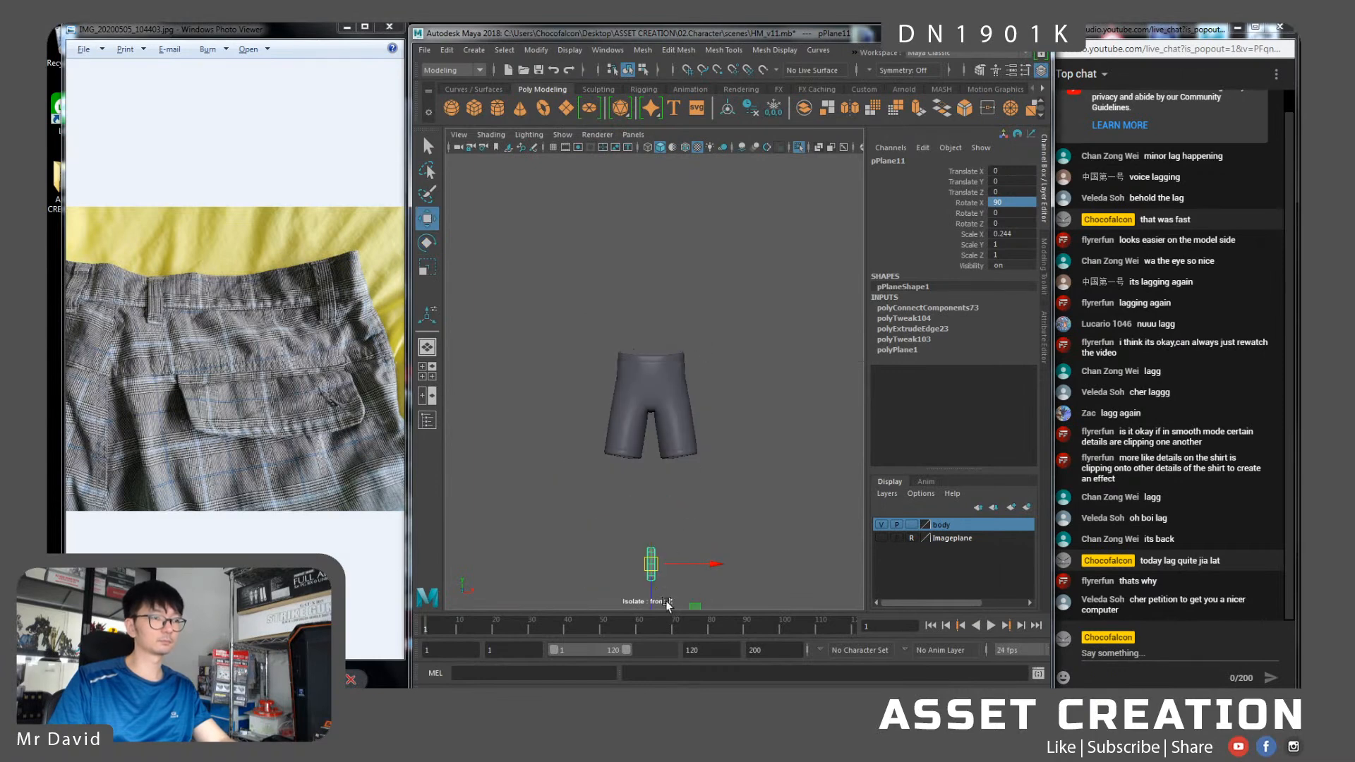
middle_click_drag(693, 605, 727, 430)
key("space")
left_click_drag(710, 405, 646, 261)
left_click_drag(632, 208, 615, 209)
key("f")
left_click_drag(664, 333, 724, 340, "alt")
scroll(723, 341, "down", 3)
Scale the strip down uniformly to belt loop size, about 0.057 in X and 0.233 in Y and Z
key("r")
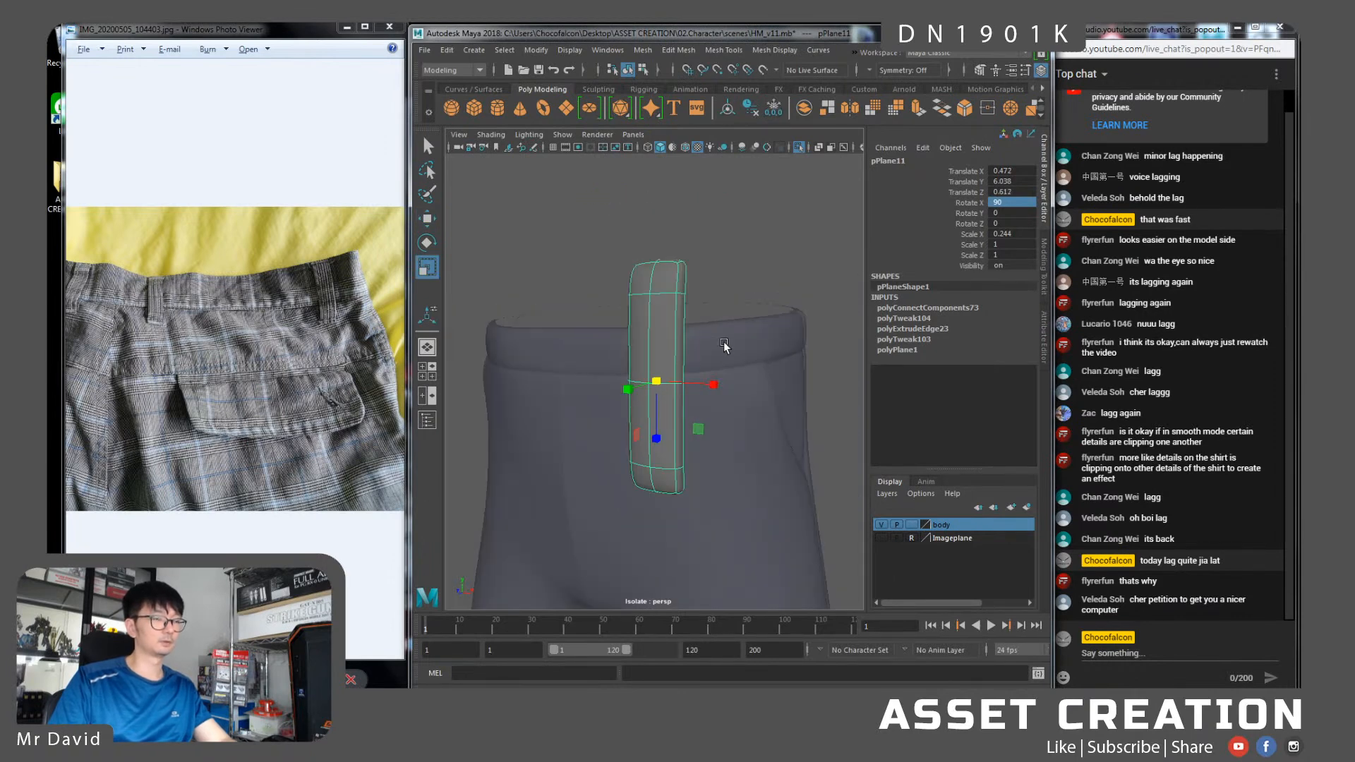
left_click_drag(656, 382, 660, 413)
key("w")
In the front view, raise the belt loop onto the waistband at about Y 6.135 and widen it to 0.075 in X scale
key("space")
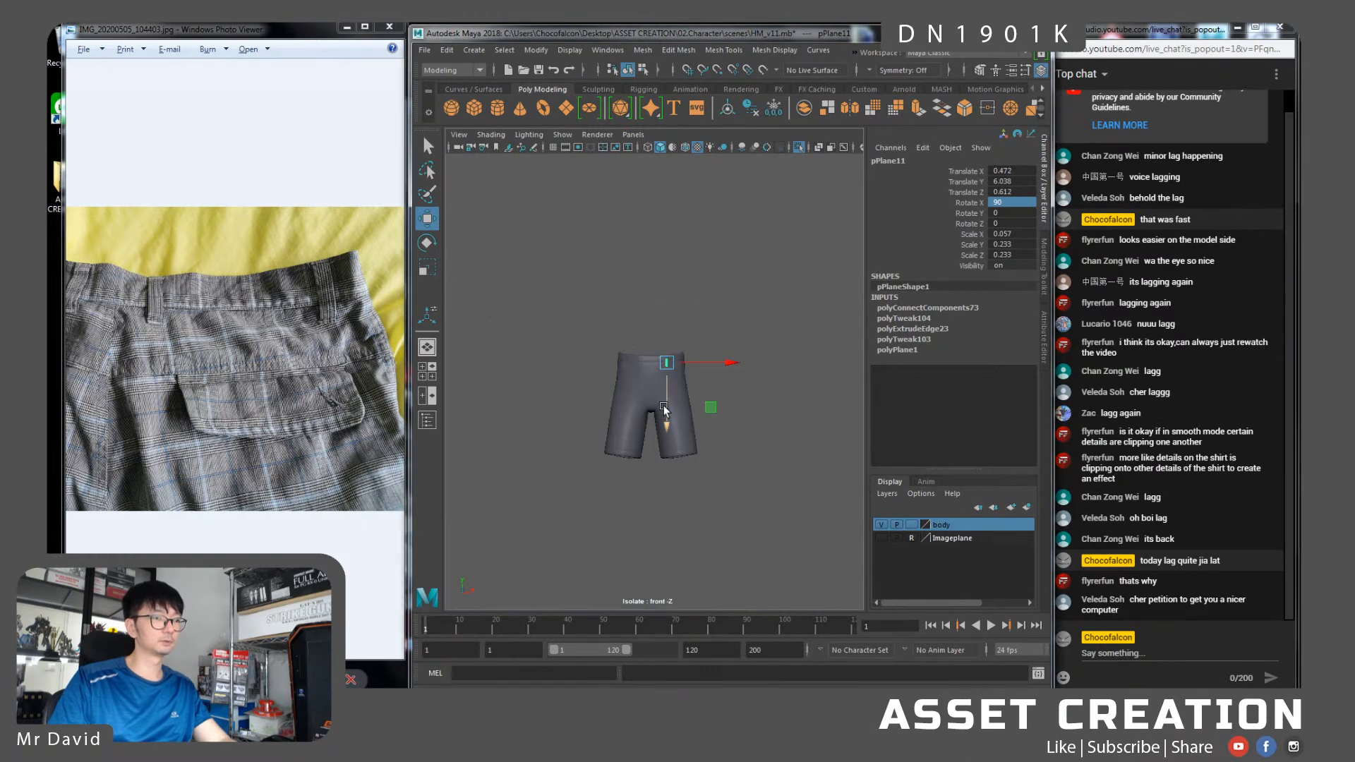
scroll(665, 408, "up", 5)
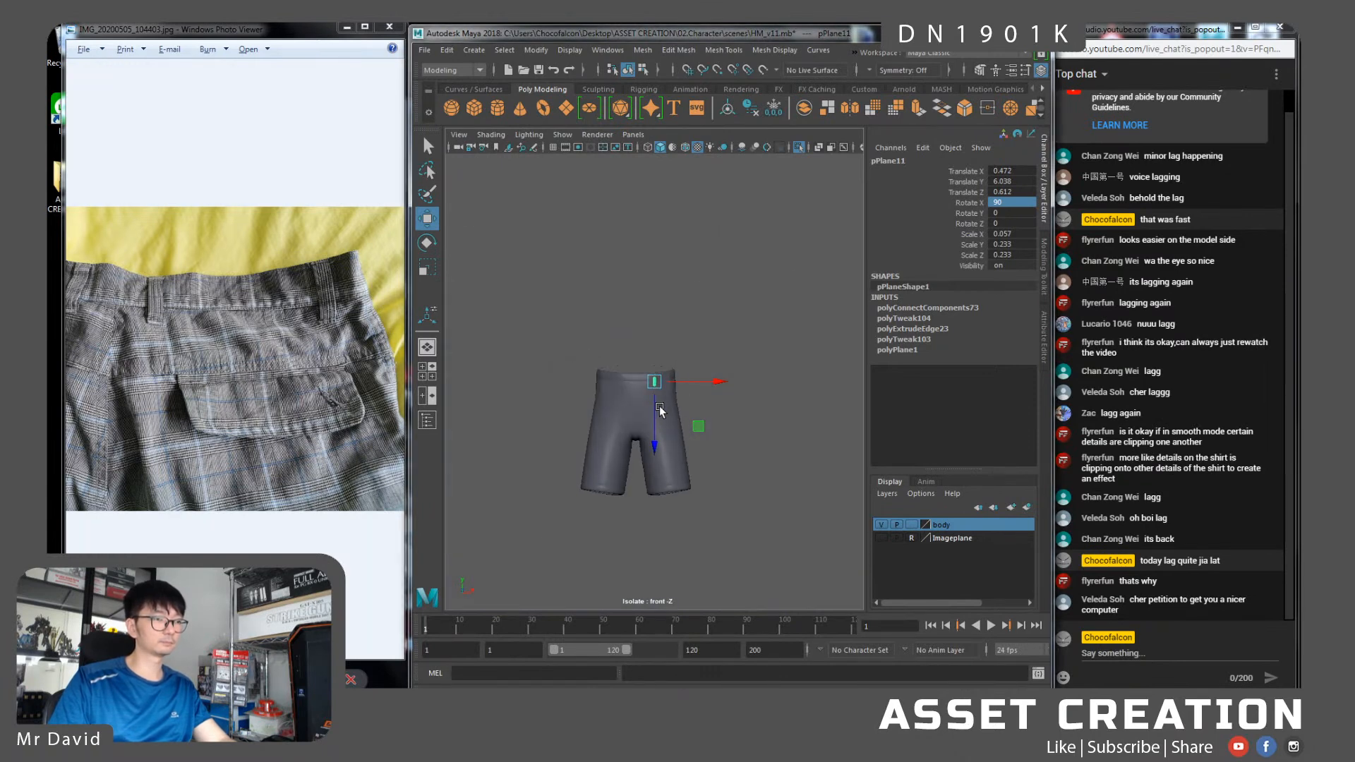
middle_click_drag(651, 370, 667, 361, "alt")
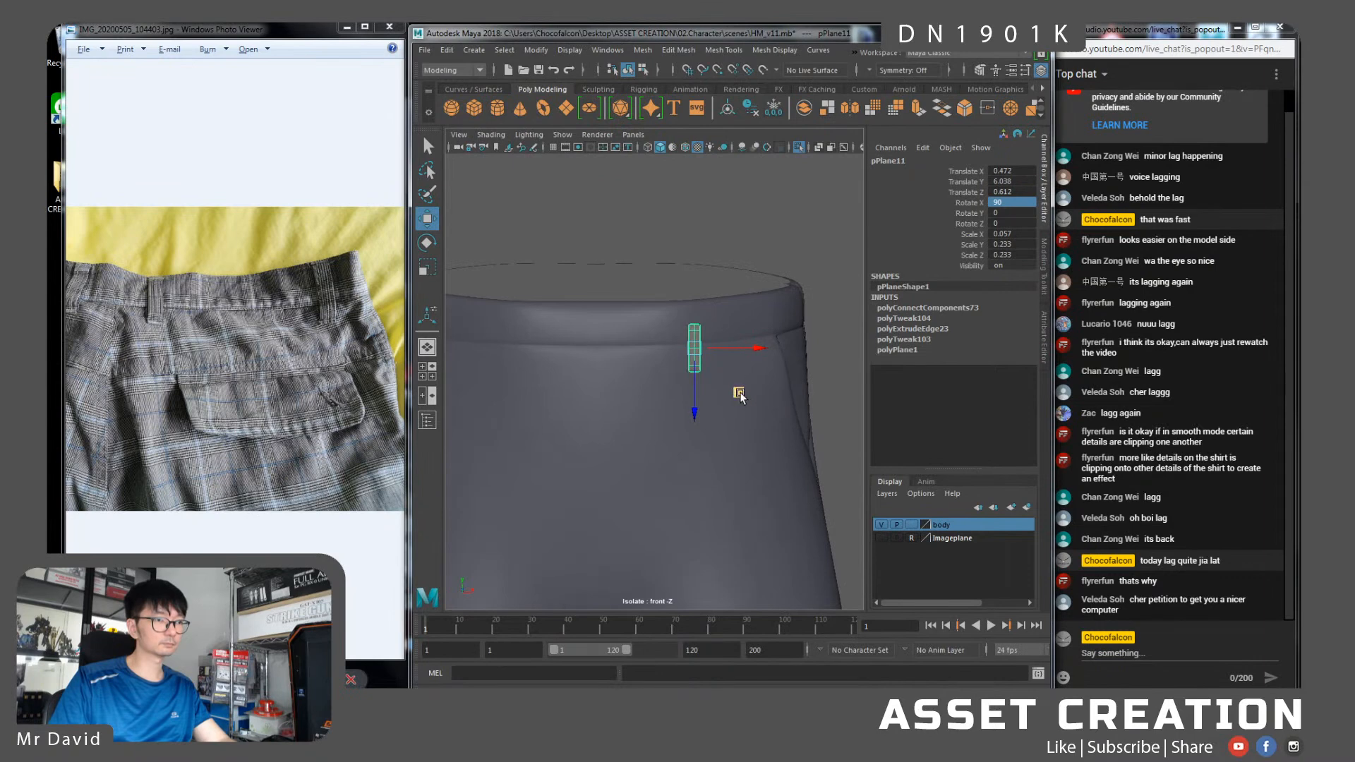
key("r")
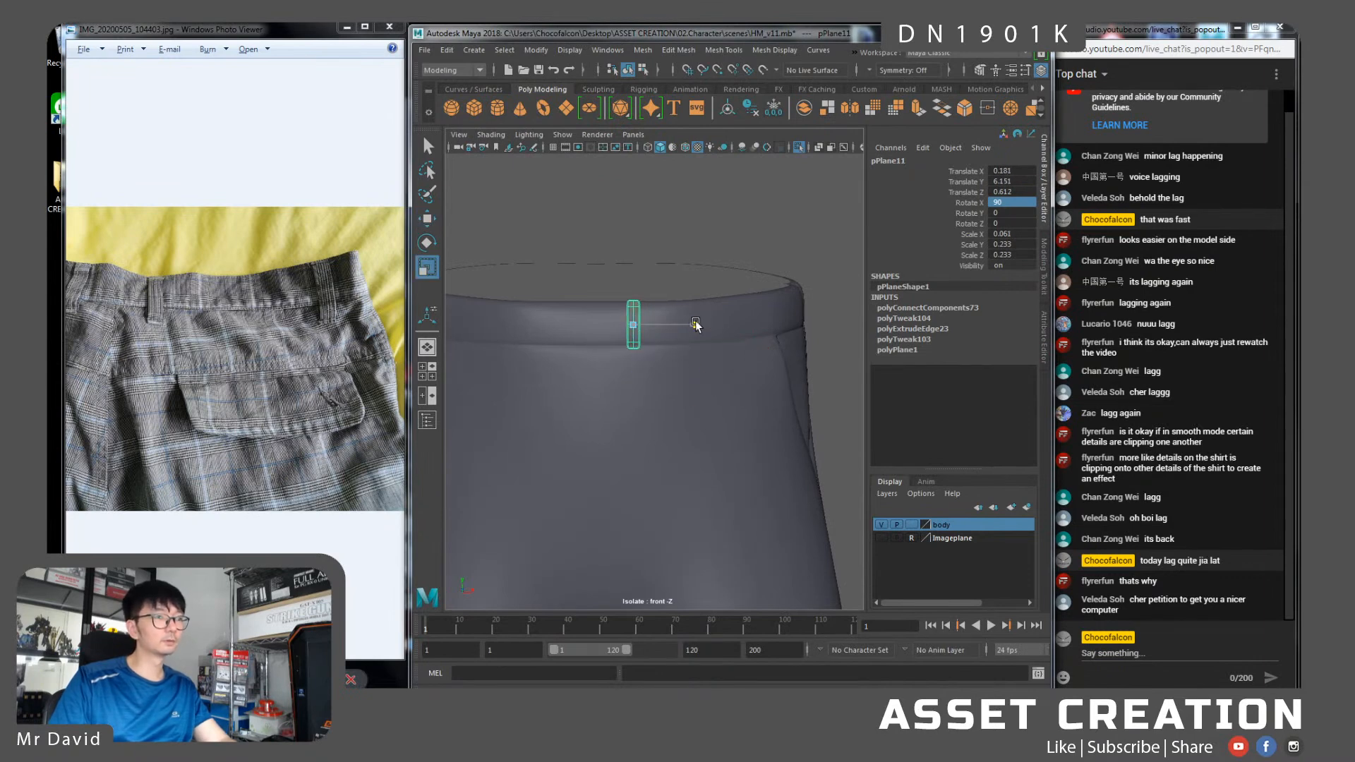
key("w")
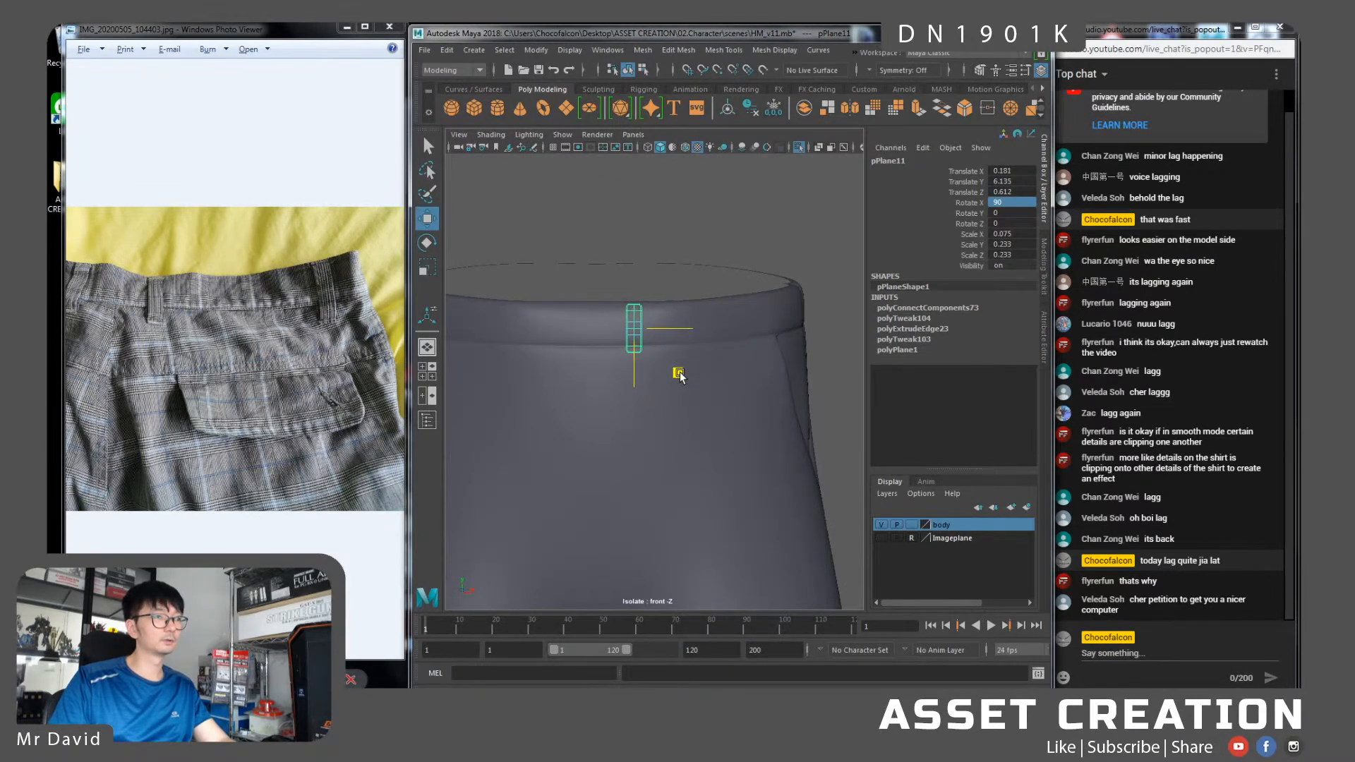
Shift the belt loop along the front waistband to about X 0.455 and Z 0.629 in the perspective view
key("space")
left_click_drag(659, 366, 689, 430)
key("e")
key("w")
scroll(732, 374, "down", 4)
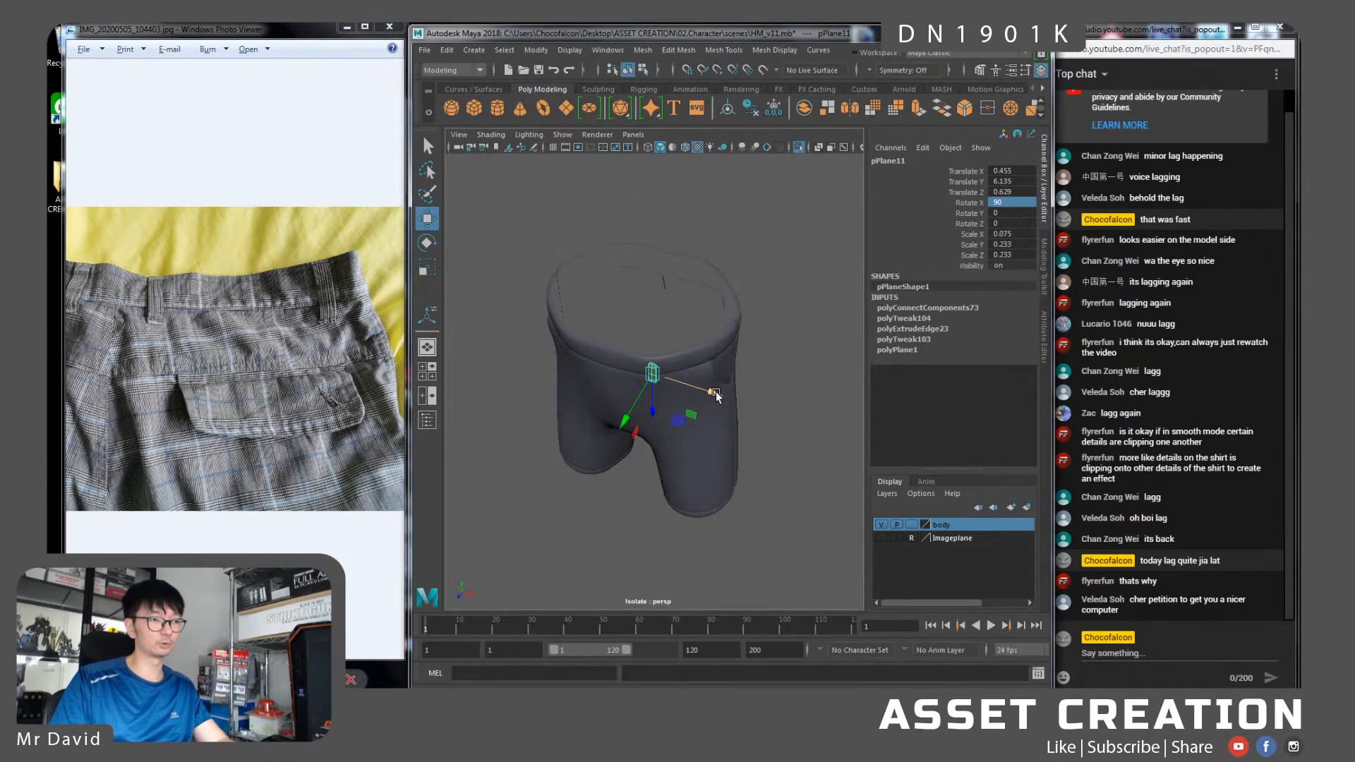
Duplicate the belt loop, rotate the copy to about 55.6 in Y and move it towards the side of the waistband
key("ctrl+d")
key("e")
left_click_drag(776, 373, 684, 408, "alt")
left_click_drag(667, 462, 689, 458)
key("w")
mouse_move(736, 411)
left_mouse_down("alt")
mouse_move(683, 416)
mouse_move(678, 443)
mouse_move(726, 426)
mouse_move(713, 423)
left_mouse_up("alt")
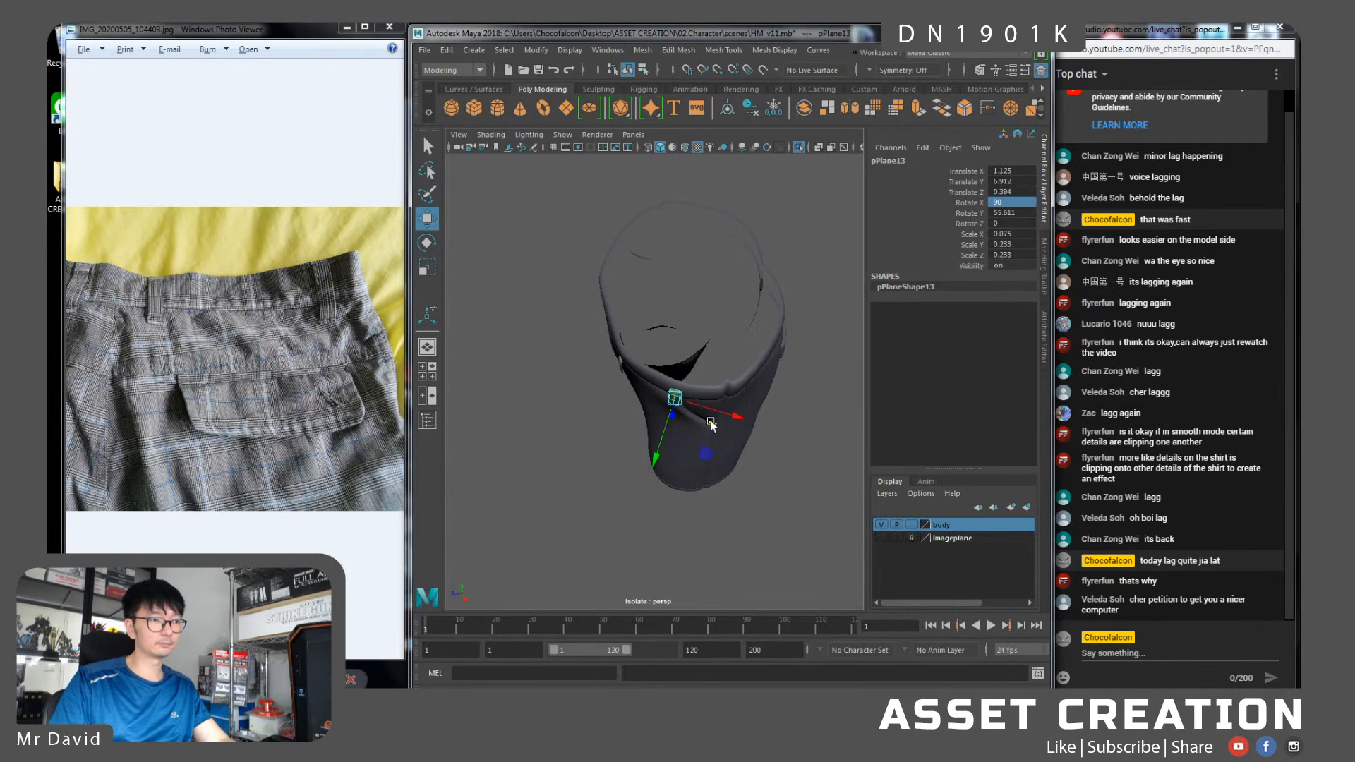
Browse the pants reference photos to examine where the belt loops sit on the waistband
left_click(320, 362)
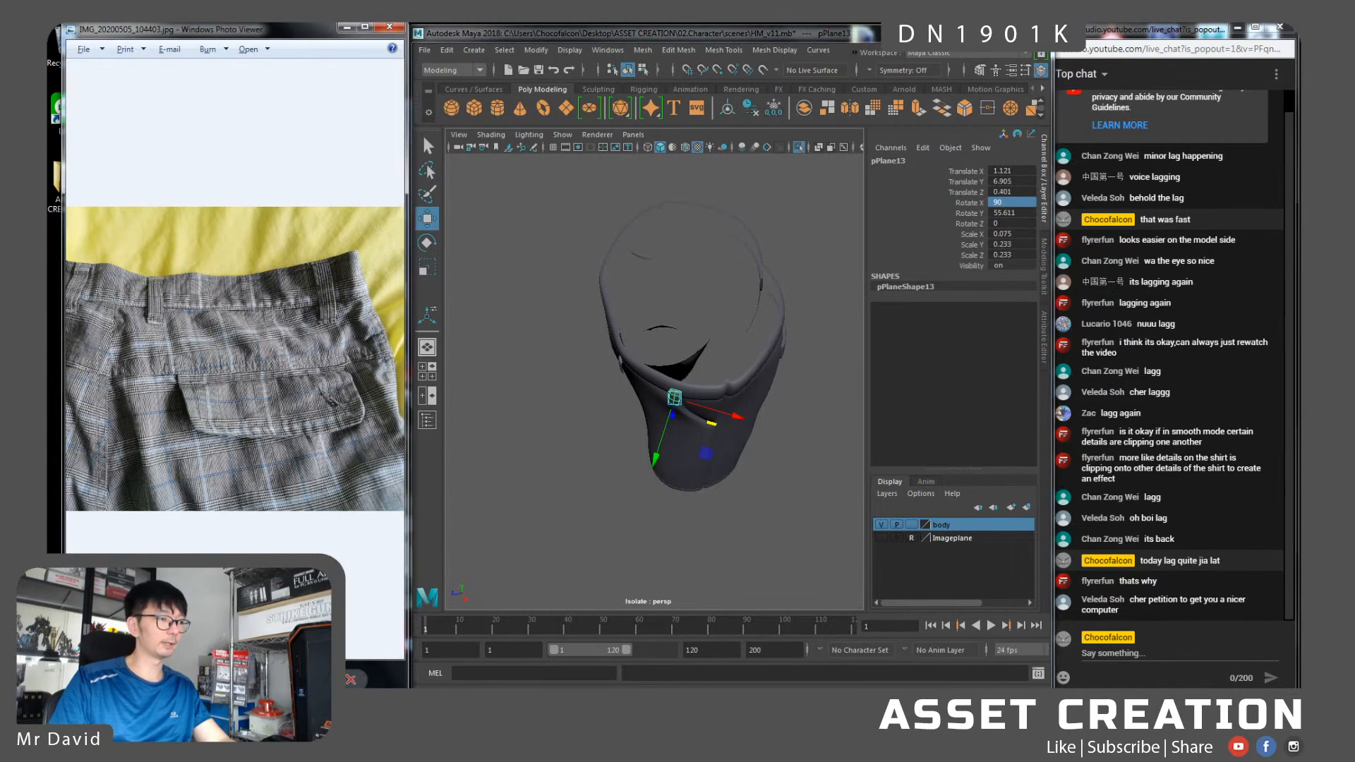
key("Left")
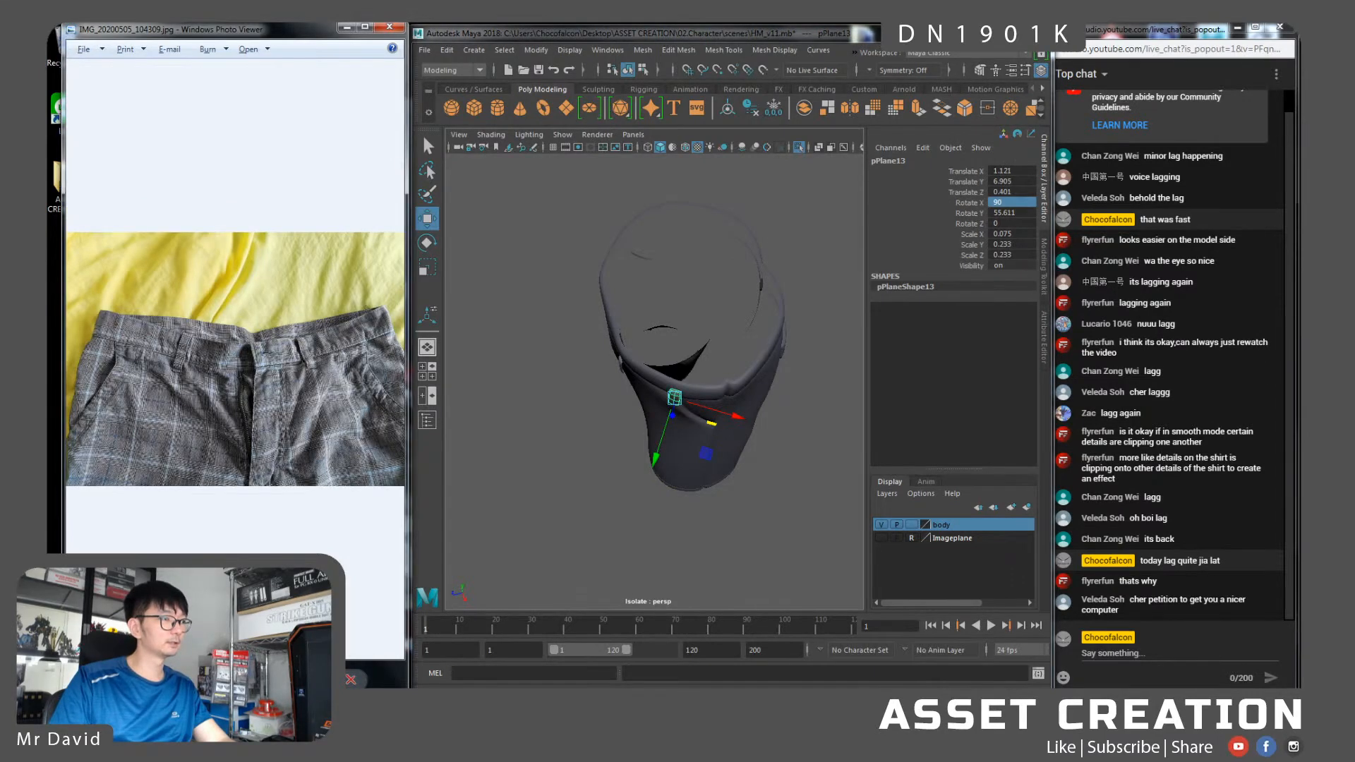
key("Right")
key("Right")
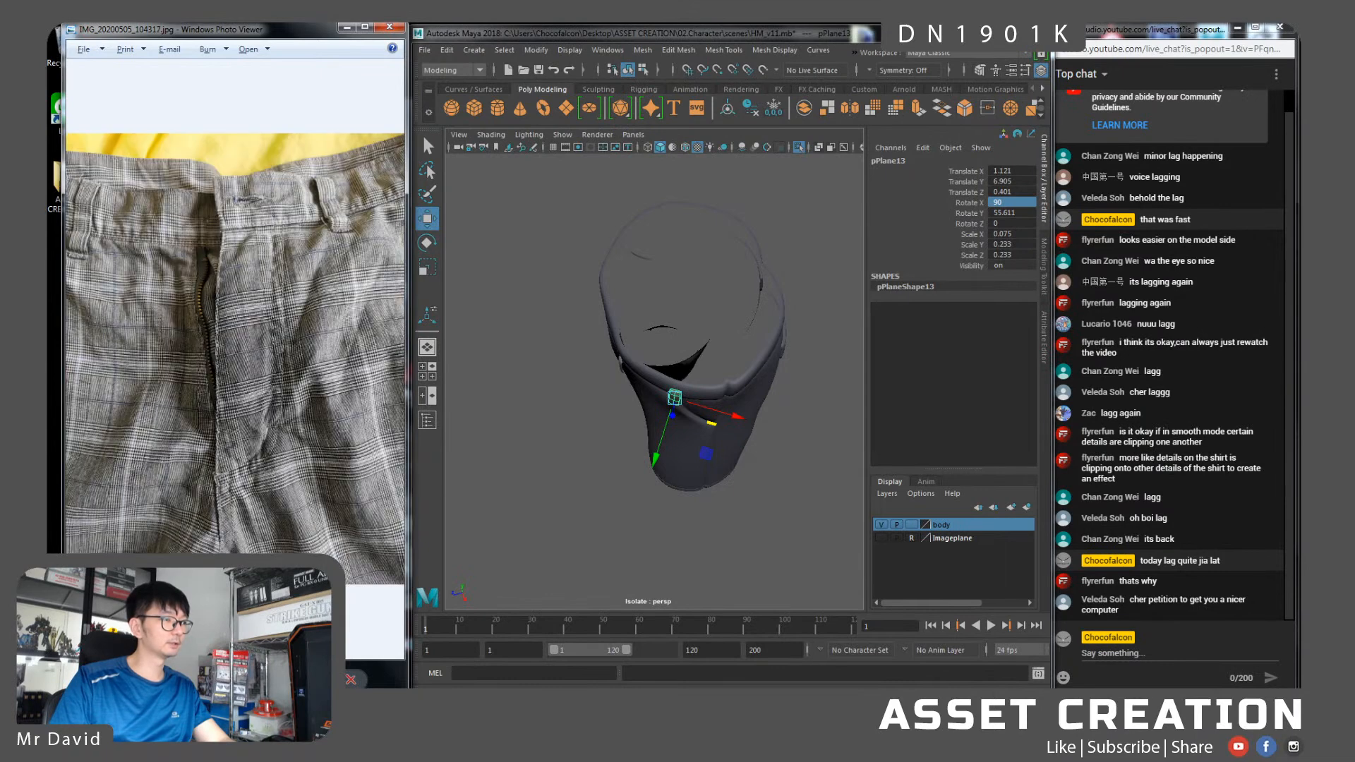
key("Right")
key("Right")
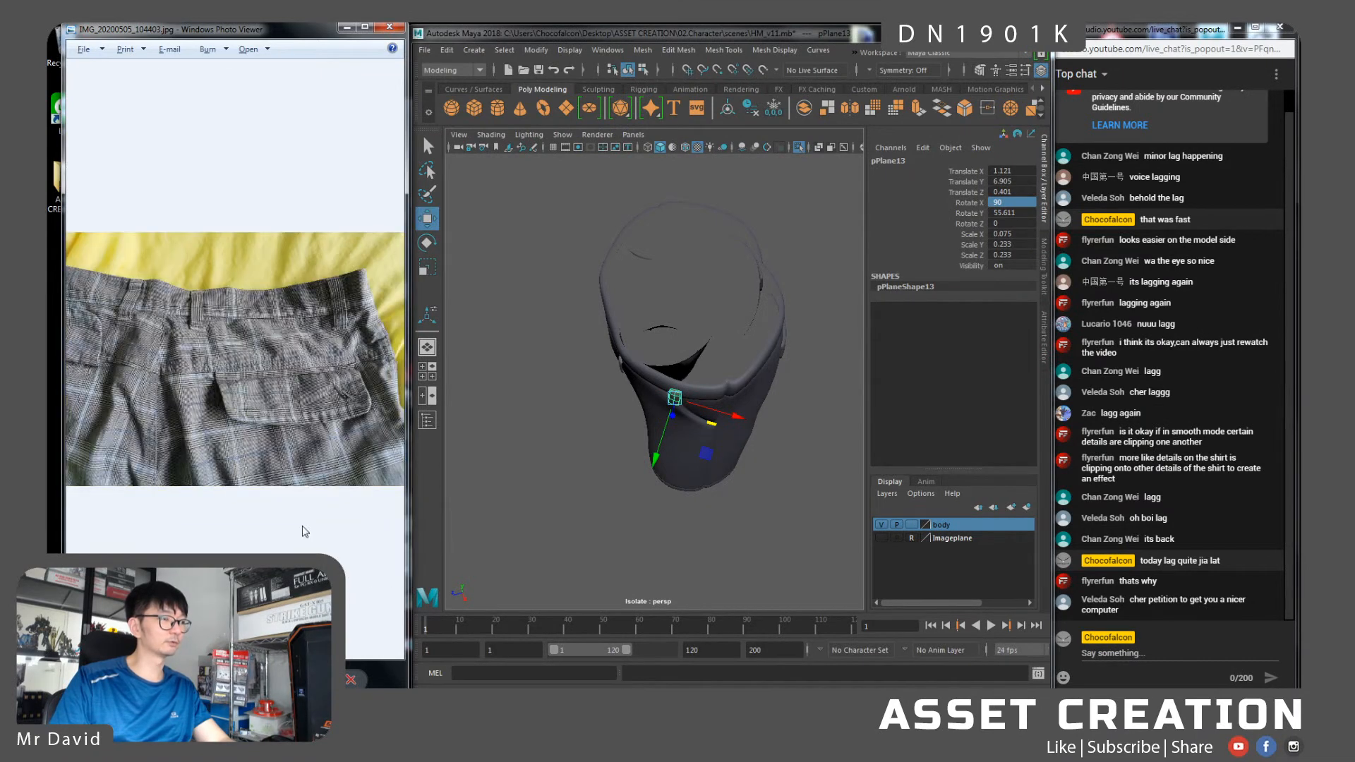
key("Right")
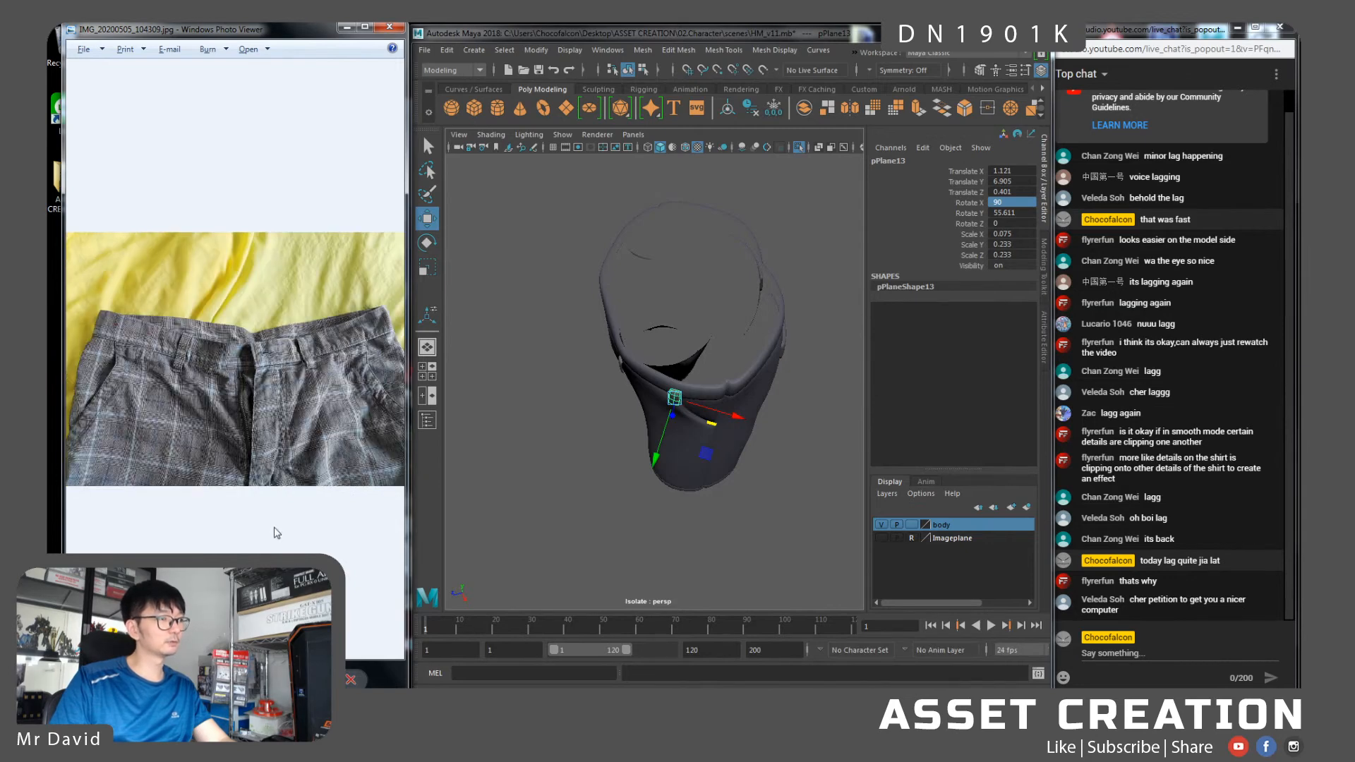
Rotate the copied belt loop to about 119.6 in Y and place it behind the side seam, at about X 0.855, Y 6.281, Z -0.464
left_click_drag(728, 353, 757, 376, "alt")
key("ctrl+z")
key("ctrl+z")
key("e")
key("w")
key("ctrl+z")
left_click_drag(694, 423, 755, 409)
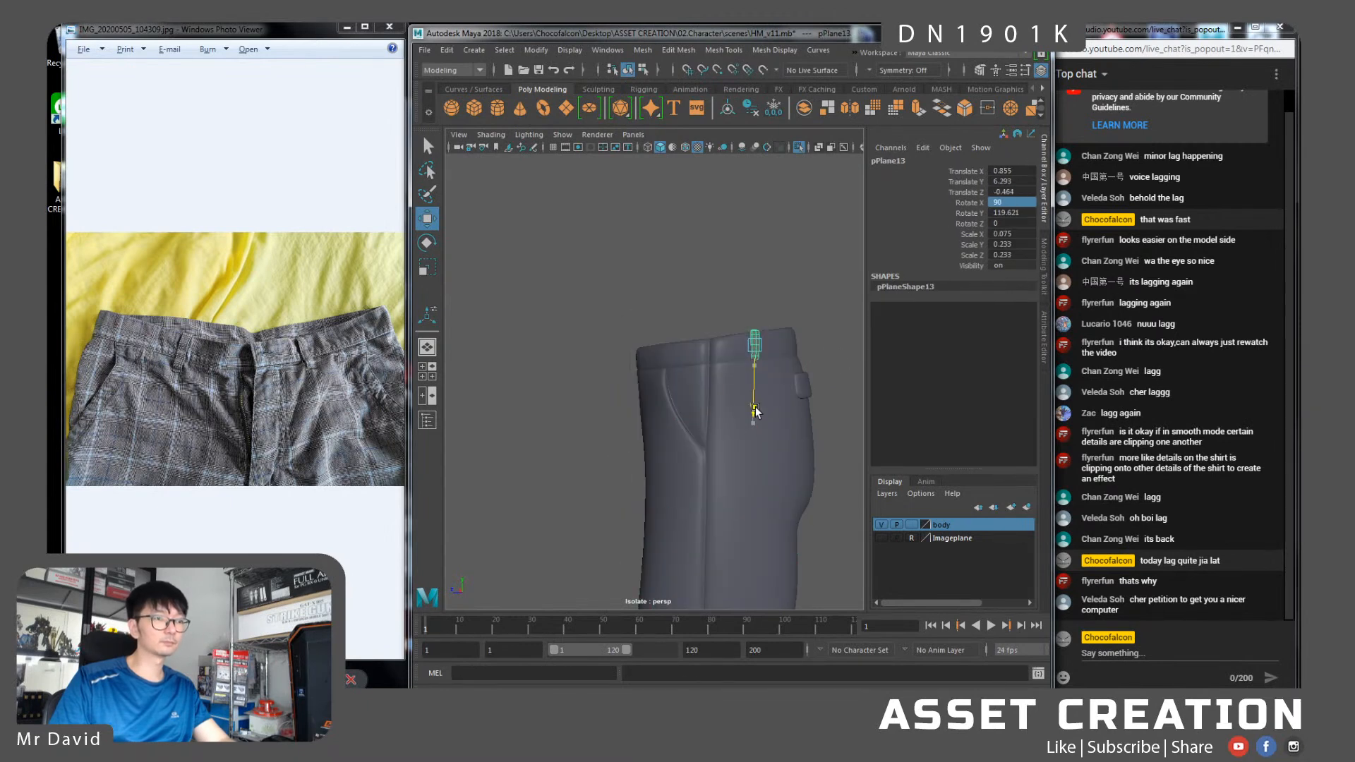
key("f")
left_click_drag(653, 443, 696, 465)
scroll(667, 449, "down", 3)
scroll(666, 450, "down", 5)
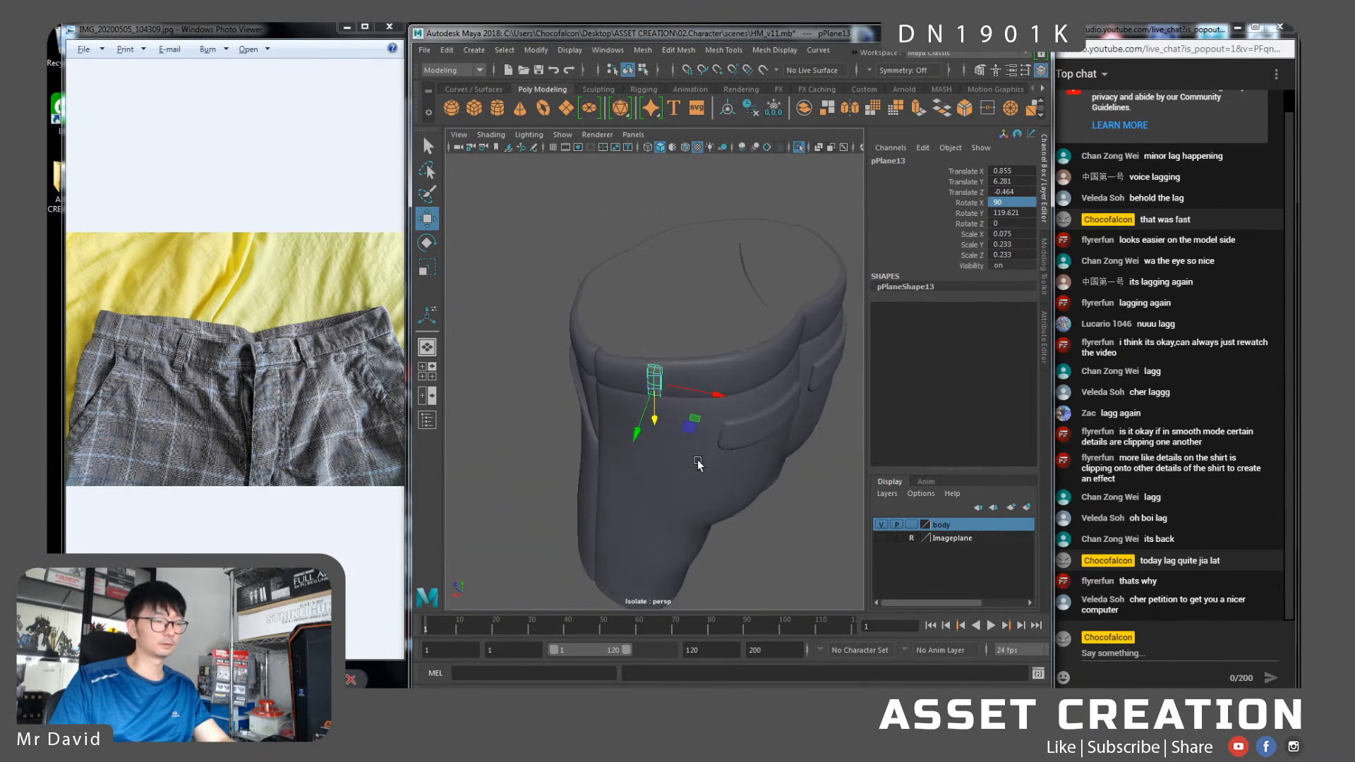
Duplicate the side belt loop, rotate the copy to face backwards and place it on the back waistband, near X 0.209, Y 6.328, Z -0.859
left_click_drag(718, 392, 743, 439)
key("e")
key("w")
left_click_drag(763, 484, 708, 409)
key("f")
scroll(743, 412, "down", 8)
key("e")
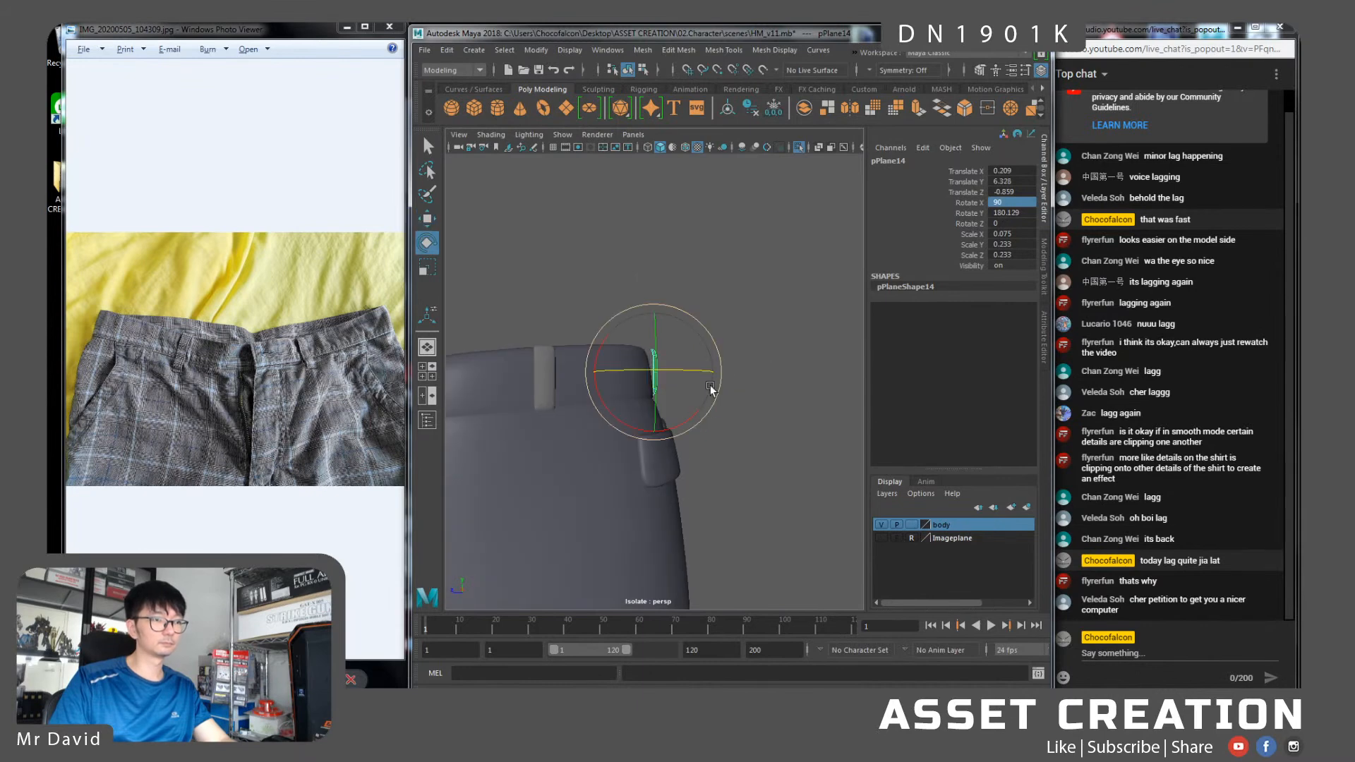
left_click_drag(716, 342, 619, 408)
key("w")
Try to scale the three belt loops together
key("r")
left_click(646, 399, "shift")
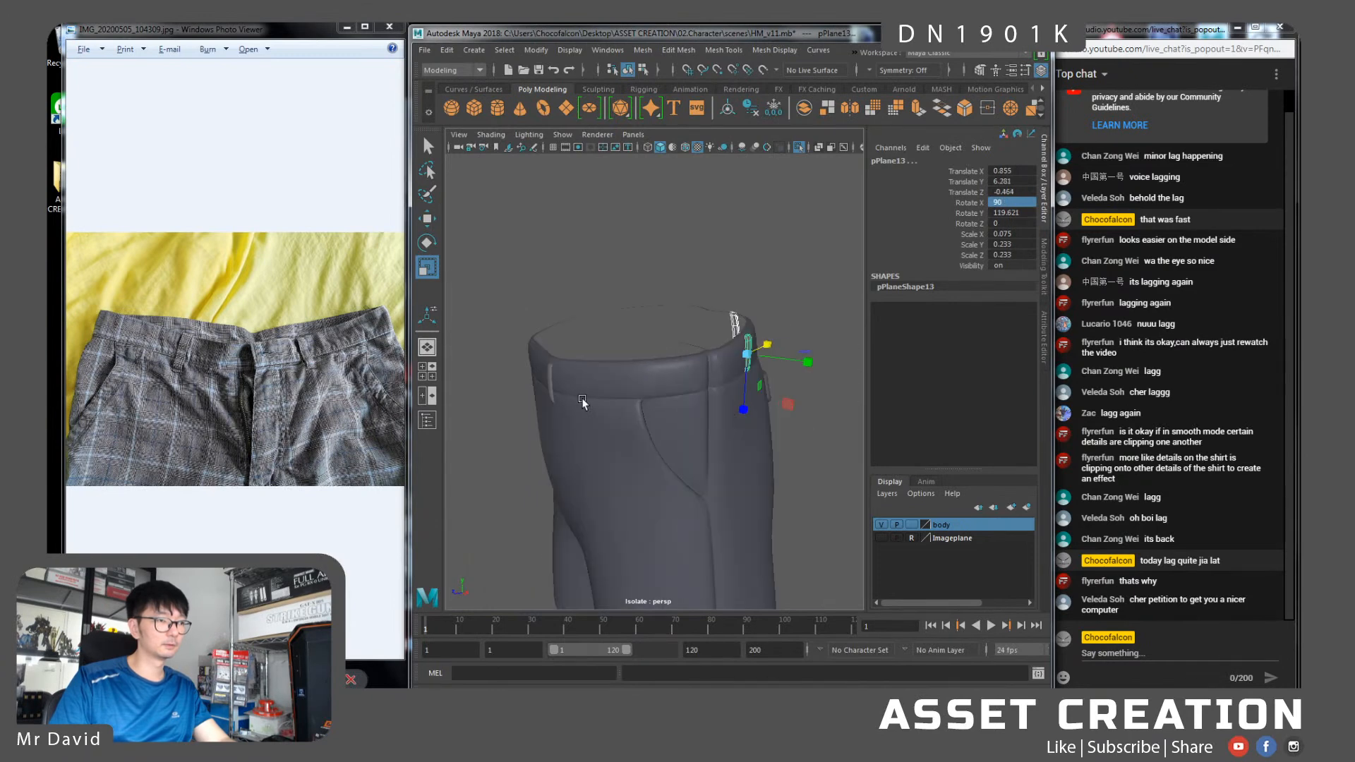
left_click(553, 385)
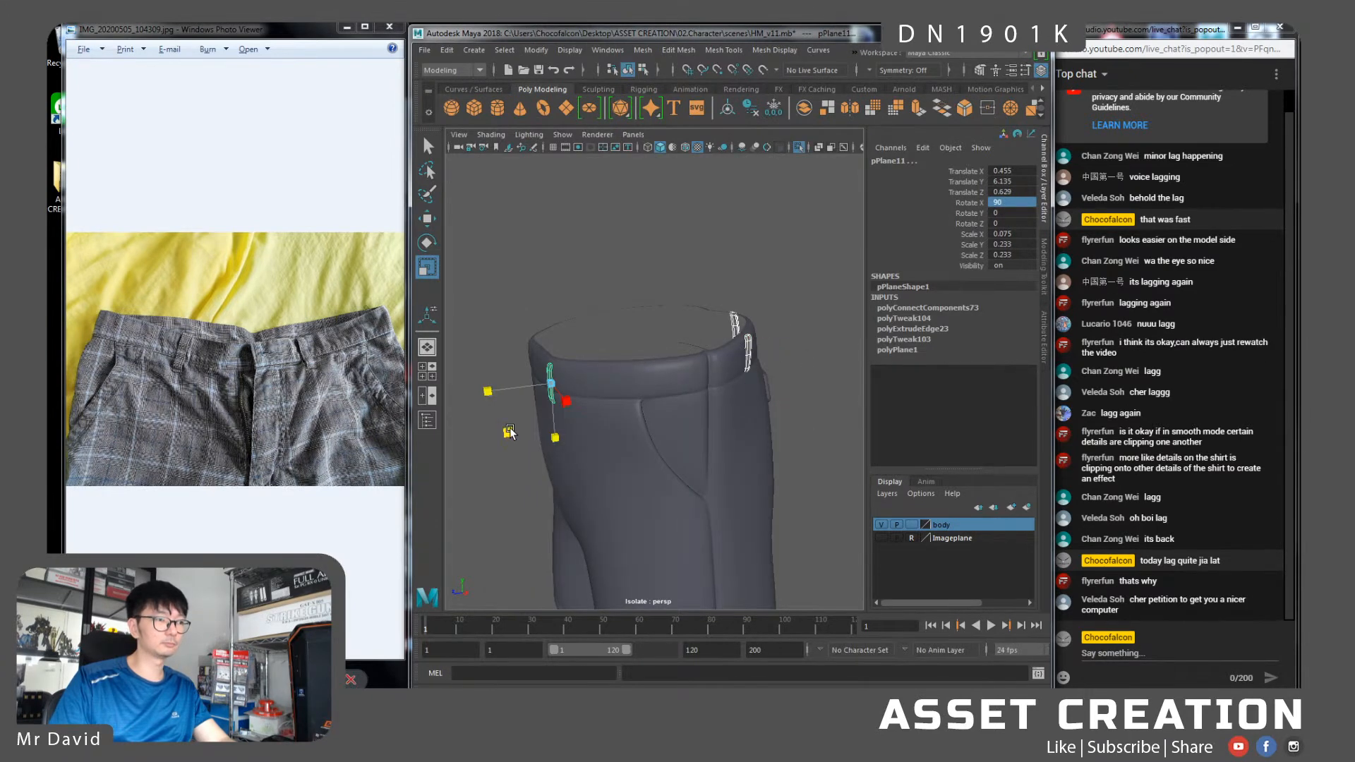
left_click_drag(512, 436, 510, 439)
mouse_move(734, 397)
left_mouse_down("alt")
mouse_move(569, 381)
mouse_move(820, 429)
mouse_move(739, 424)
mouse_move(771, 400)
mouse_move(813, 464)
mouse_move(721, 352)
mouse_move(732, 416)
mouse_move(731, 391)
mouse_move(759, 392)
mouse_move(780, 349)
mouse_move(768, 332)
mouse_move(696, 336)
mouse_move(758, 392)
left_mouse_up("alt")
key("ctrl+z")
Rotate the front belt loop to about 25.6 in Y and move it against the curved waistband
key("w")
key("e")
key("w")
scroll(759, 391, "up", 3)
middle_click_drag(756, 378, 750, 417, "alt")
left_click_drag(750, 417, 715, 441, "alt")
left_click_drag(715, 440, 734, 420, "alt")
Adjust the front belt loop's vertices so its ends meet the waistband and its middle stands off
right_click_drag(723, 312, 699, 349)
key("ctrl+z")
left_click_drag(771, 335, 663, 396)
left_click_drag(771, 361, 784, 364)
left_click_drag(704, 467, 692, 456)
left_click_drag(773, 268, 773, 268, "shift")
left_click_drag(776, 360, 643, 334)
right_click_drag(634, 295, 683, 281)
scroll(683, 282, "down", 5)
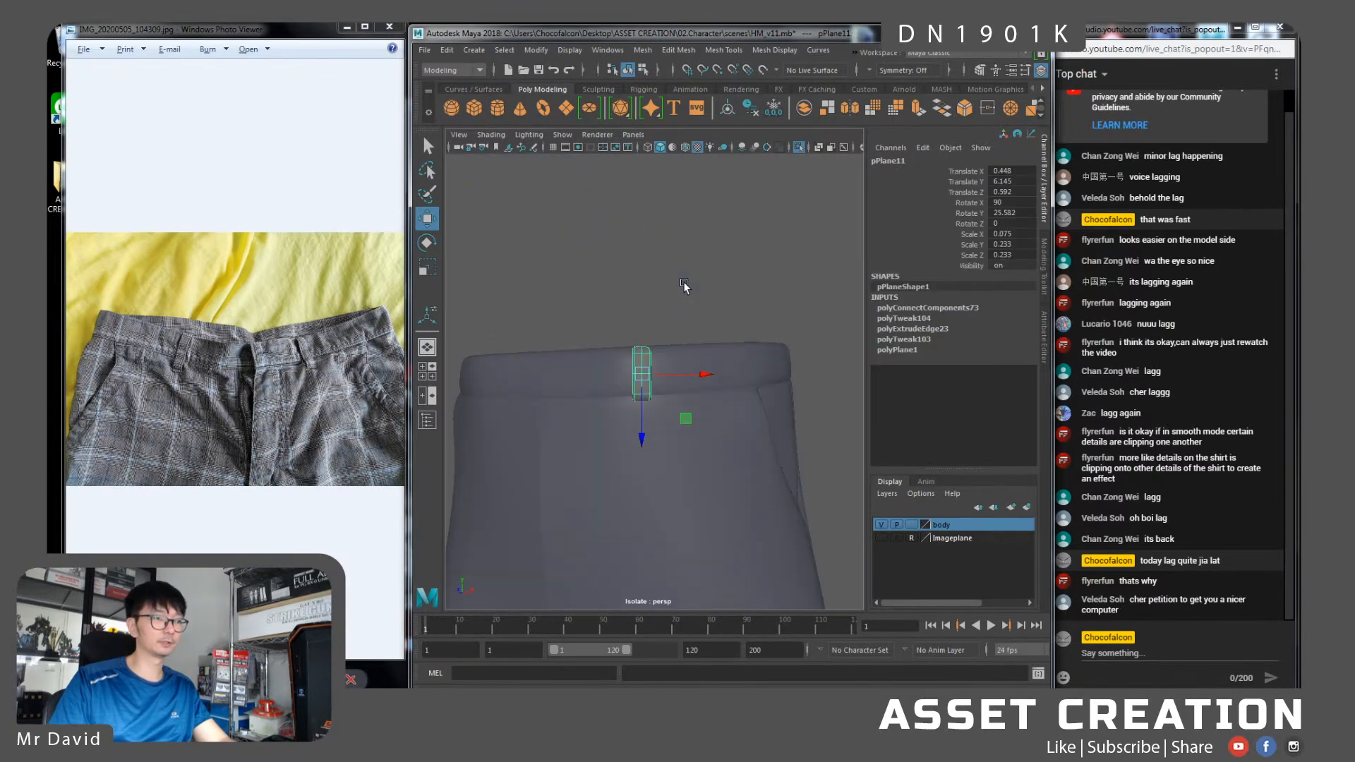
Tilt the side belt loop to about 81 in X to follow the waistband's slope
left_click(686, 290)
left_click_drag(696, 385, 671, 434, "alt")
left_click(692, 341)
right_click_drag(692, 341, 691, 456, "alt")
left_click_drag(692, 456, 742, 238, "alt")
key("e")
Shape the side belt loop by moving its middle and end vertices to follow the waistband's surface
right_click_drag(742, 238, 674, 234)
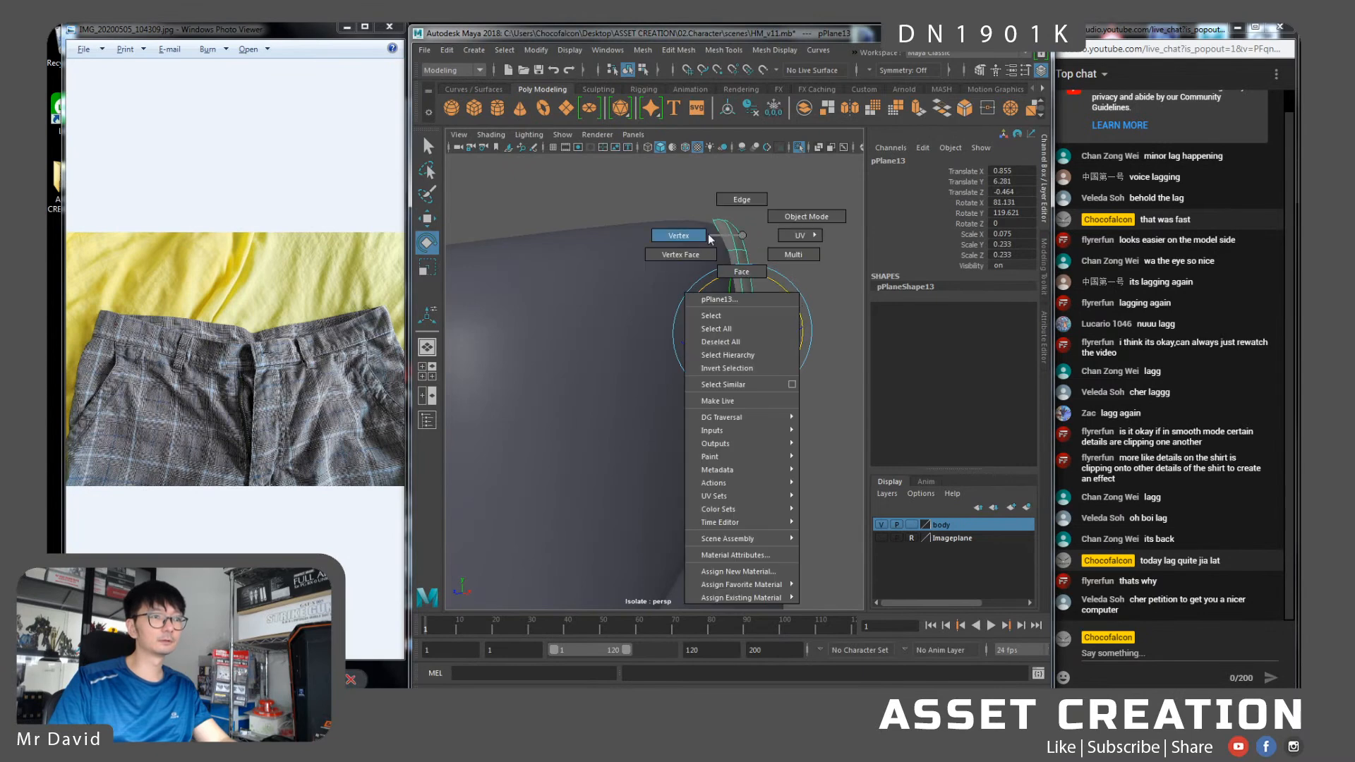
key("w")
left_click_drag(785, 306, 814, 333)
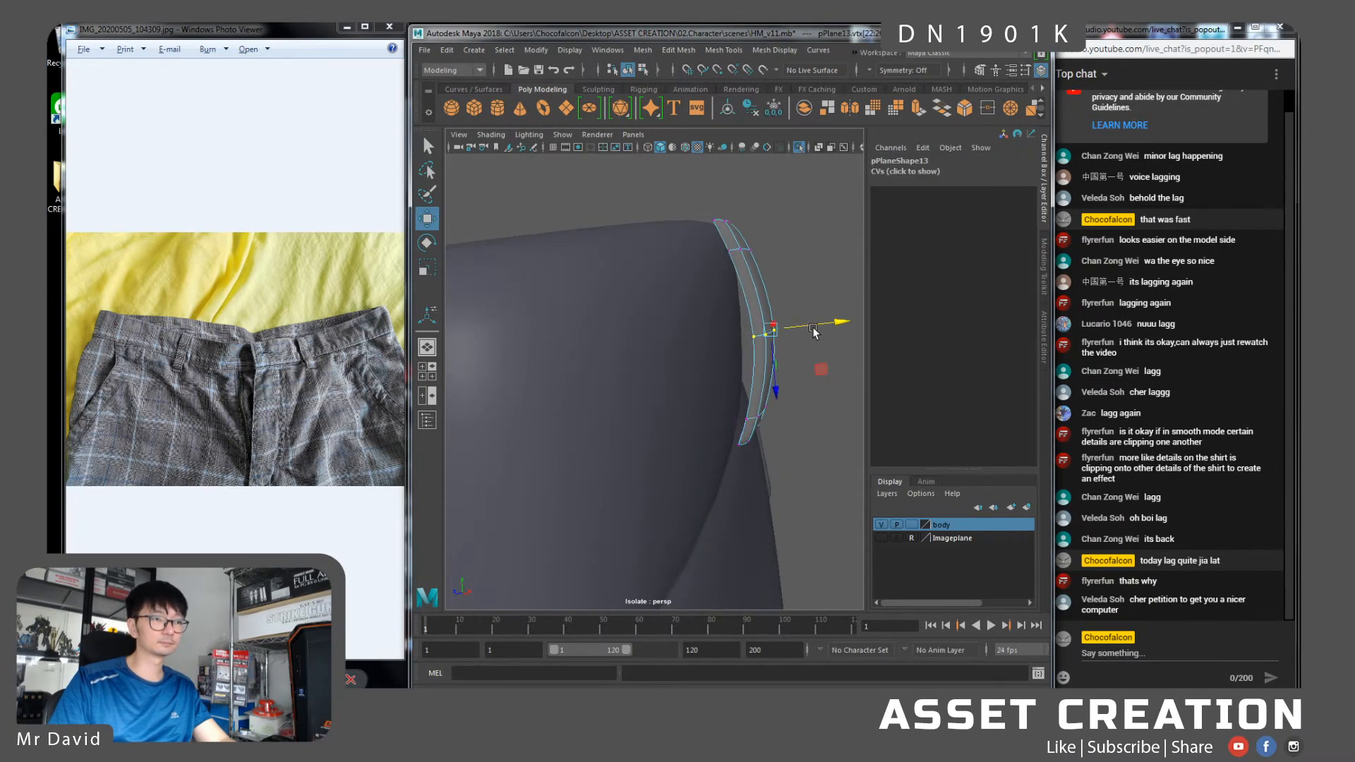
left_click_drag(728, 264, 729, 265)
left_click_drag(739, 415, 801, 379, "shift")
left_click_drag(768, 274, 812, 314)
left_click_drag(793, 360, 747, 399)
left_click_drag(747, 399, 721, 424, "alt")
left_click_drag(736, 257, 684, 264, "shift")
left_click_drag(763, 345, 649, 369, "alt")
right_click_drag(497, 312, 565, 286)
Rotate and reposition the back belt loop to align it with the back of the waistband
key("e")
left_click_drag(541, 323, 704, 293)
key("w")
left_click(642, 354)
key("r")
Move and scale the back belt loop's vertices so it fits against the back waistband
right_click_drag(705, 293, 643, 275)
left_click_drag(686, 252, 747, 274)
key("w")
left_click_drag(748, 360, 680, 442, "alt")
mouse_move(768, 327)
left_mouse_down()
mouse_move(726, 400)
mouse_move(777, 324)
left_mouse_up()
key("r")
key("w")
left_click_drag(697, 355, 711, 276, "alt")
right_click_drag(711, 275, 758, 259)
Remove the mirrored half of the shorts and combine the three belt loops with the remaining half, displayed smoothed
scroll(777, 315, "down", 4)
left_click_drag(776, 317, 702, 359, "alt")
left_click(619, 393)
left_click_drag(621, 396, 677, 415, "alt")
left_click(731, 358)
left_click(566, 370)
left_click(565, 418, "shift")
right_click_drag(694, 393, 675, 632, "shift")
key("3")
left_click_drag(633, 457, 806, 424, "alt")
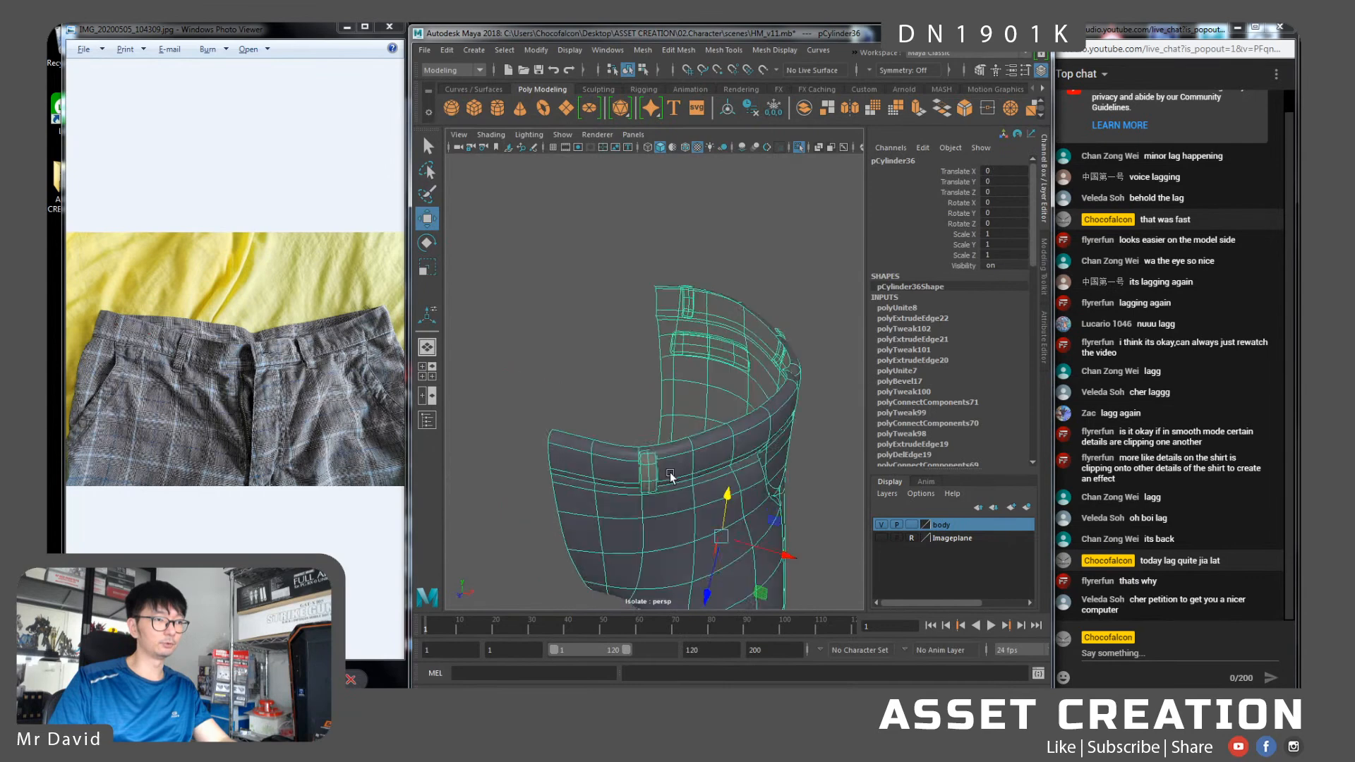
Snap the shorts half's pivot to its centre edge and make a mirrored duplicate for the other half
left_click(731, 424)
left_click(742, 446)
key("d")
key("v")
left_click_drag(781, 528, 627, 315)
key("ctrl+shift+d")
Check the completed shorts from the front and save the scene
left_click(691, 465)
scroll(688, 464, "down", 5)
left_click_drag(687, 463, 704, 419, "alt")
left_click(764, 387)
left_click_drag(764, 387, 707, 401, "alt")
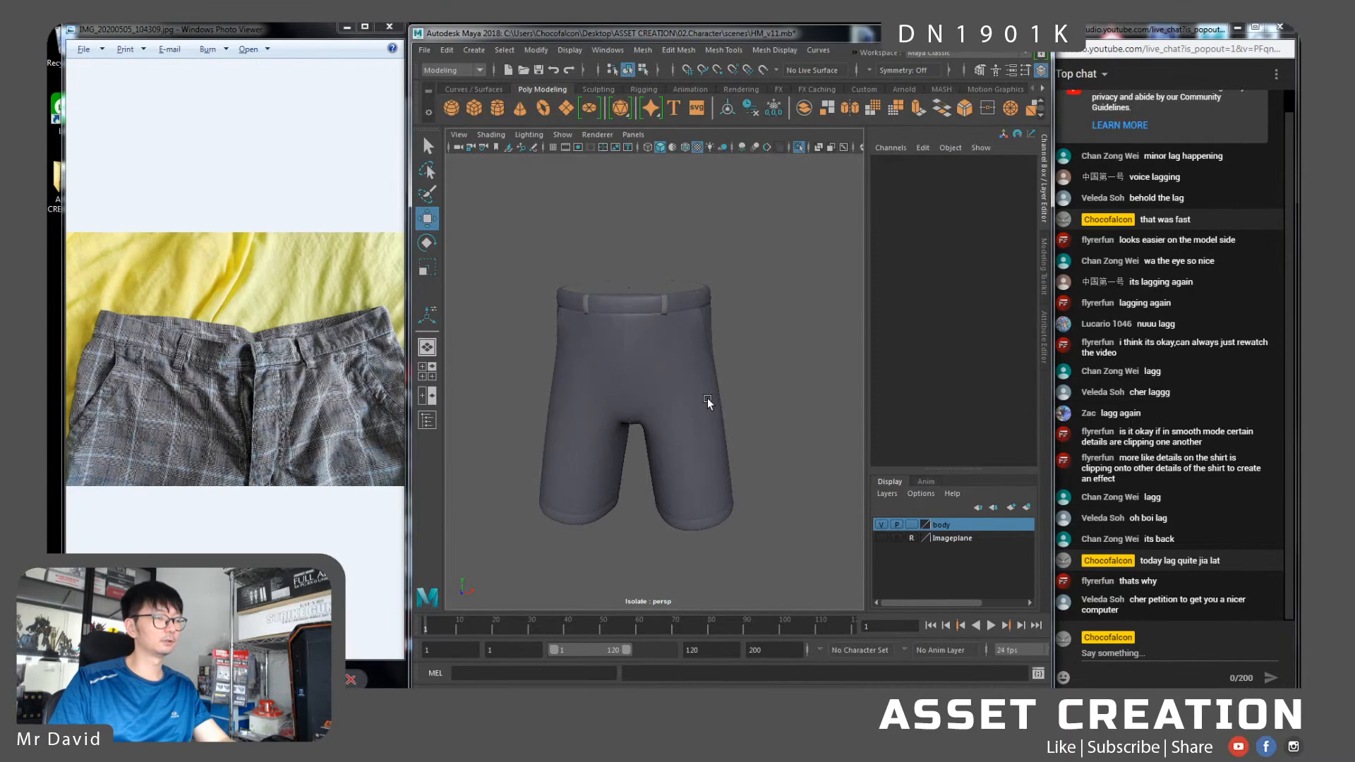
key("ctrl+s")
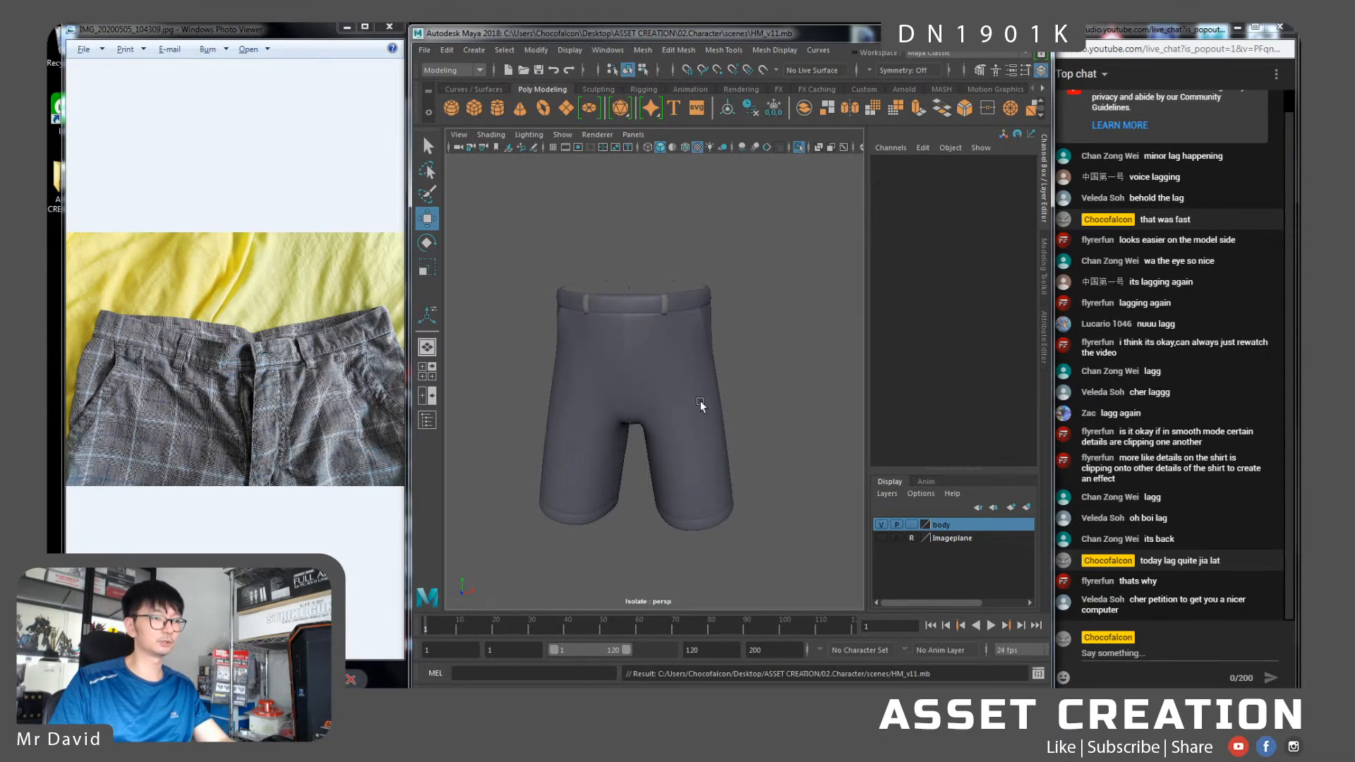
Delete the mirrored half of the shorts in the front view, keeping only the original half
mouse_move(688, 399)
left_mouse_down("alt")
mouse_move(739, 398)
mouse_move(710, 407)
left_mouse_up("alt")
left_click(739, 398)
left_click(639, 380, "shift")
scroll(715, 384, "up", 6)
key("space")
middle_click_drag(611, 390, 649, 337, "alt")
left_click(612, 362)
key("Delete")
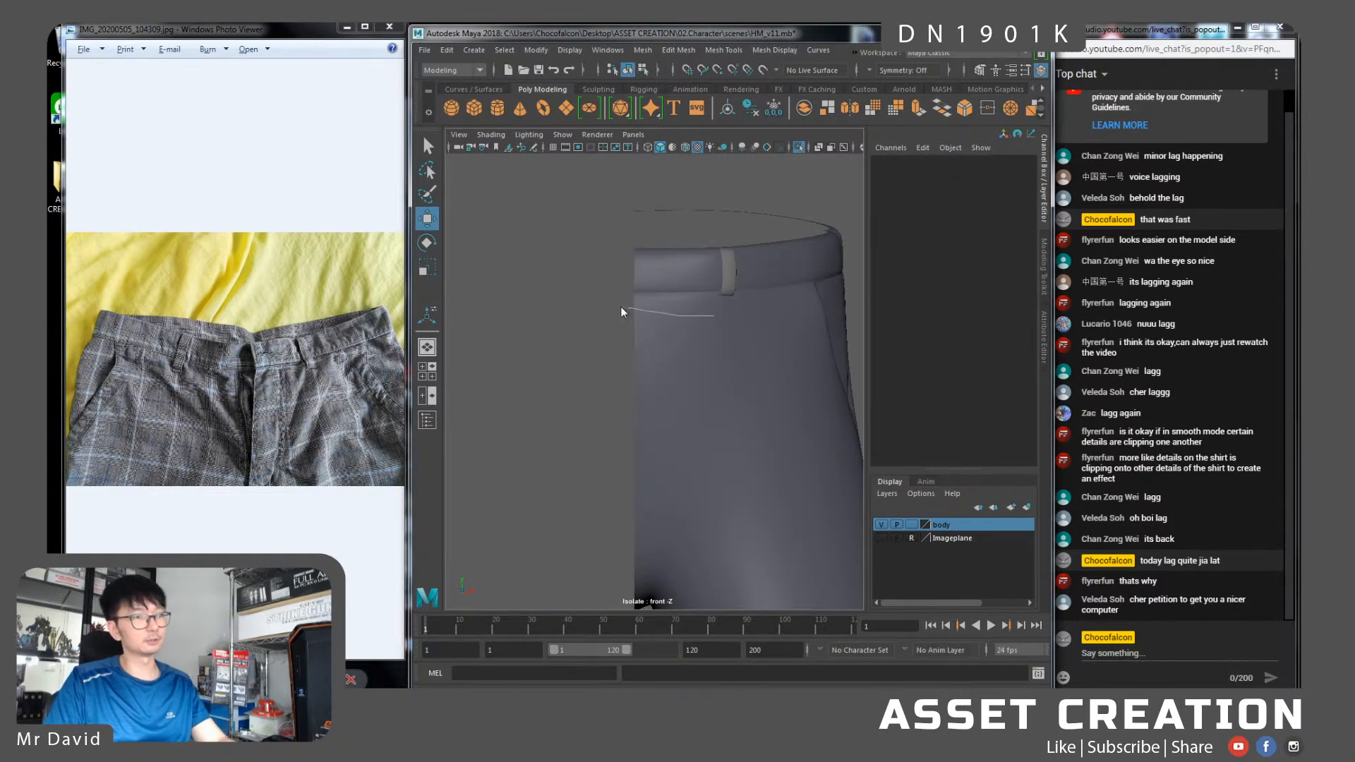
Align the vertices along the shorts half's open centre edge from waistband to crotch in the front view
right_click_drag(691, 317, 634, 295)
left_click_drag(646, 206, 593, 444)
middle_click_drag(624, 450, 629, 404, "alt")
left_click_drag(615, 415, 643, 591, "shift")
key("r")
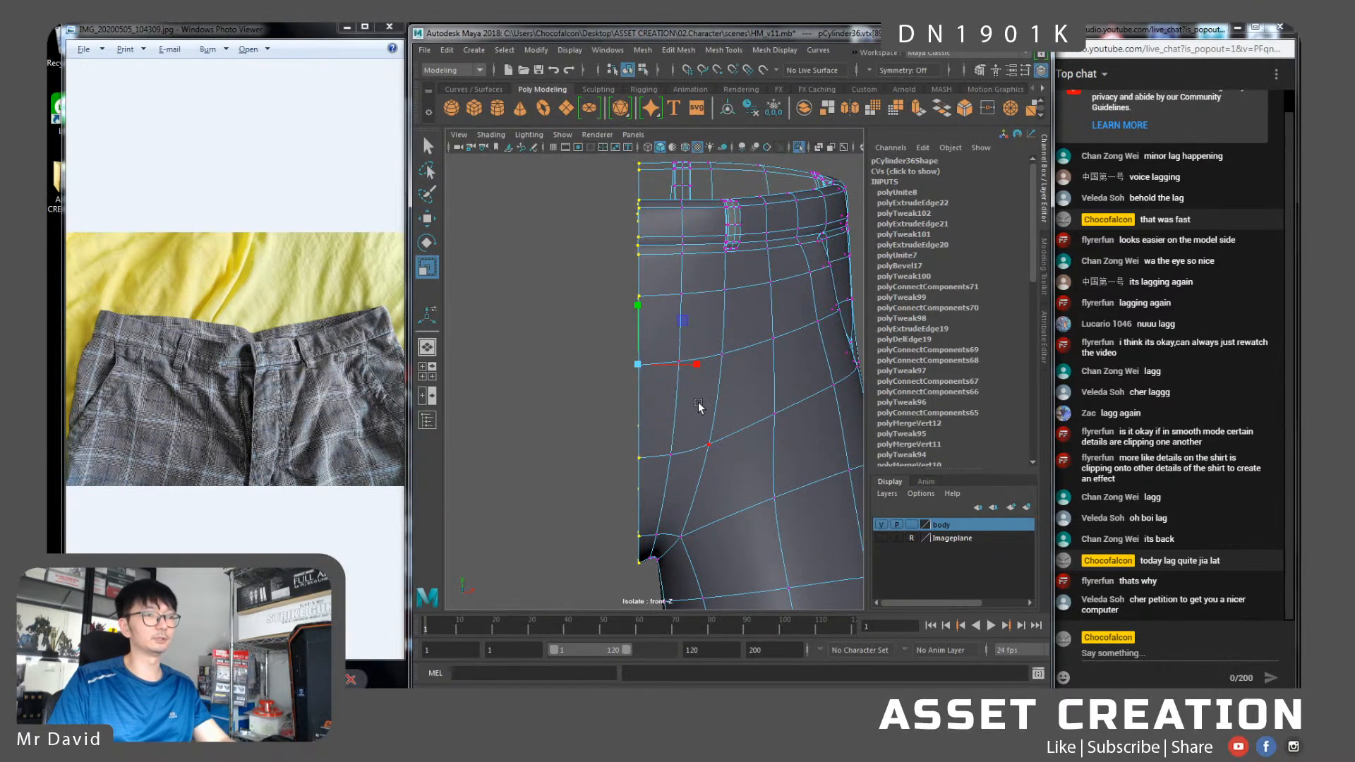
key("w")
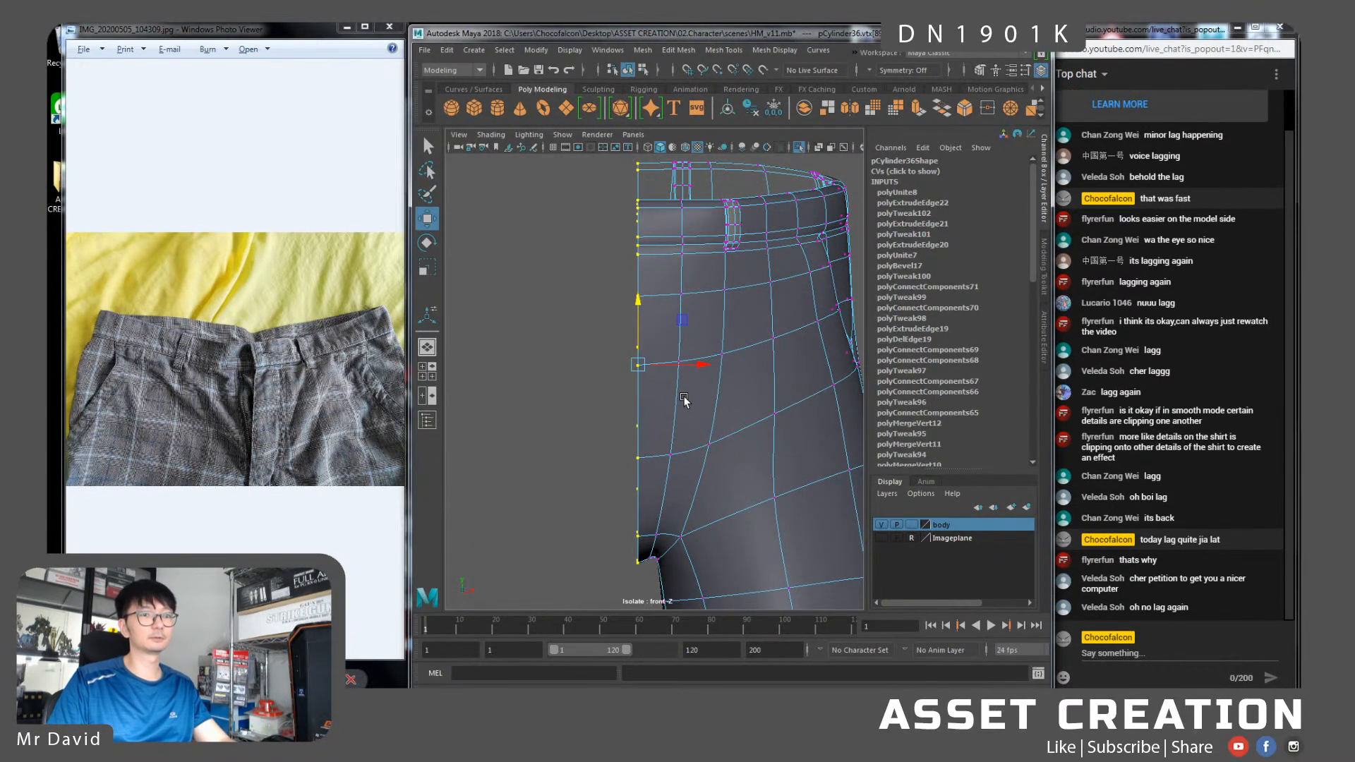
middle_click_drag(683, 367, 683, 374, "alt")
right_click_drag(710, 341, 738, 319)
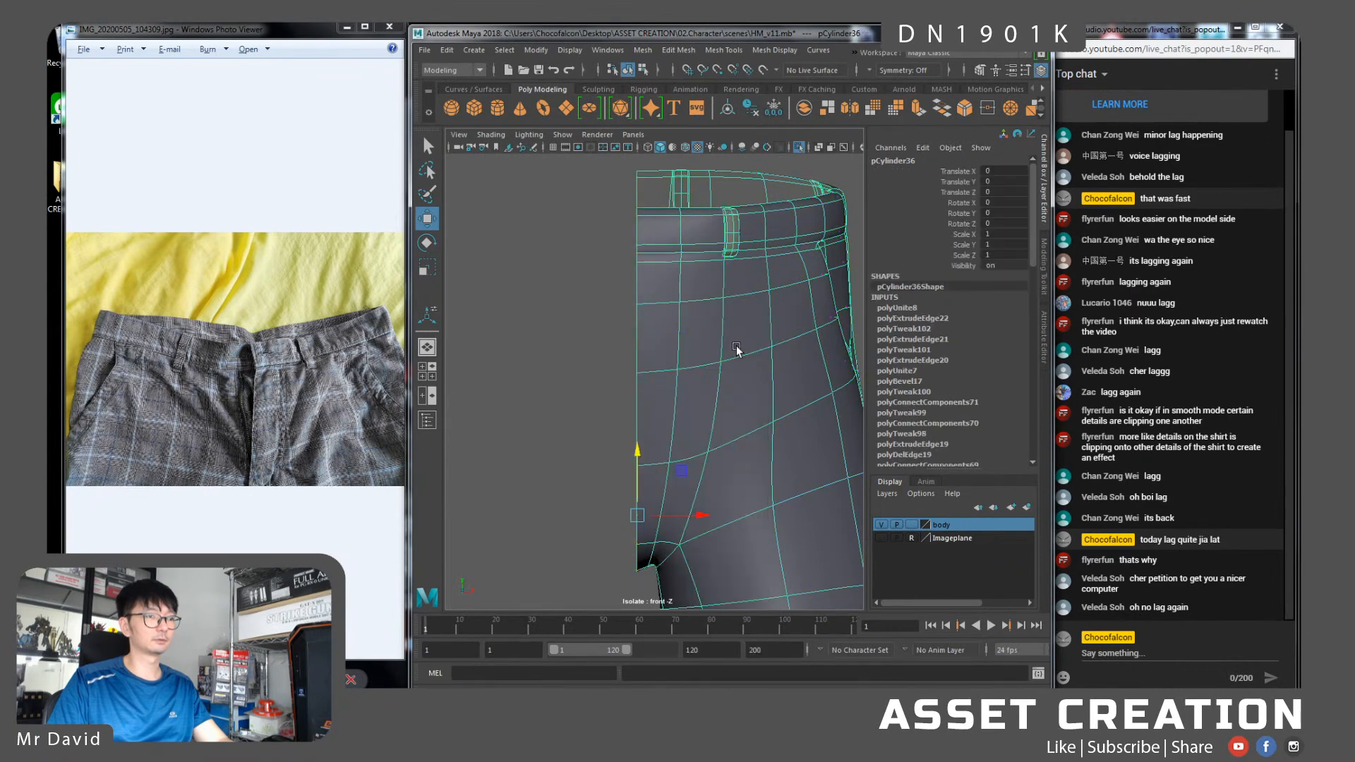
Try a mirrored duplicate of the shorts half and delete the copy
key("ctrl+shift+d")
scroll(672, 352, "down", 1)
scroll(672, 351, "down", 8)
left_click_drag(671, 352, 701, 354, "alt")
left_click(686, 390)
key("space")
left_click(700, 357)
scroll(702, 358, "down", 3)
key("Delete")
Mirror the shorts half across the world X axis in the negative direction, merging borders with a merge threshold of 0.001
left_click(757, 353)
scroll(700, 342, "down", 5)
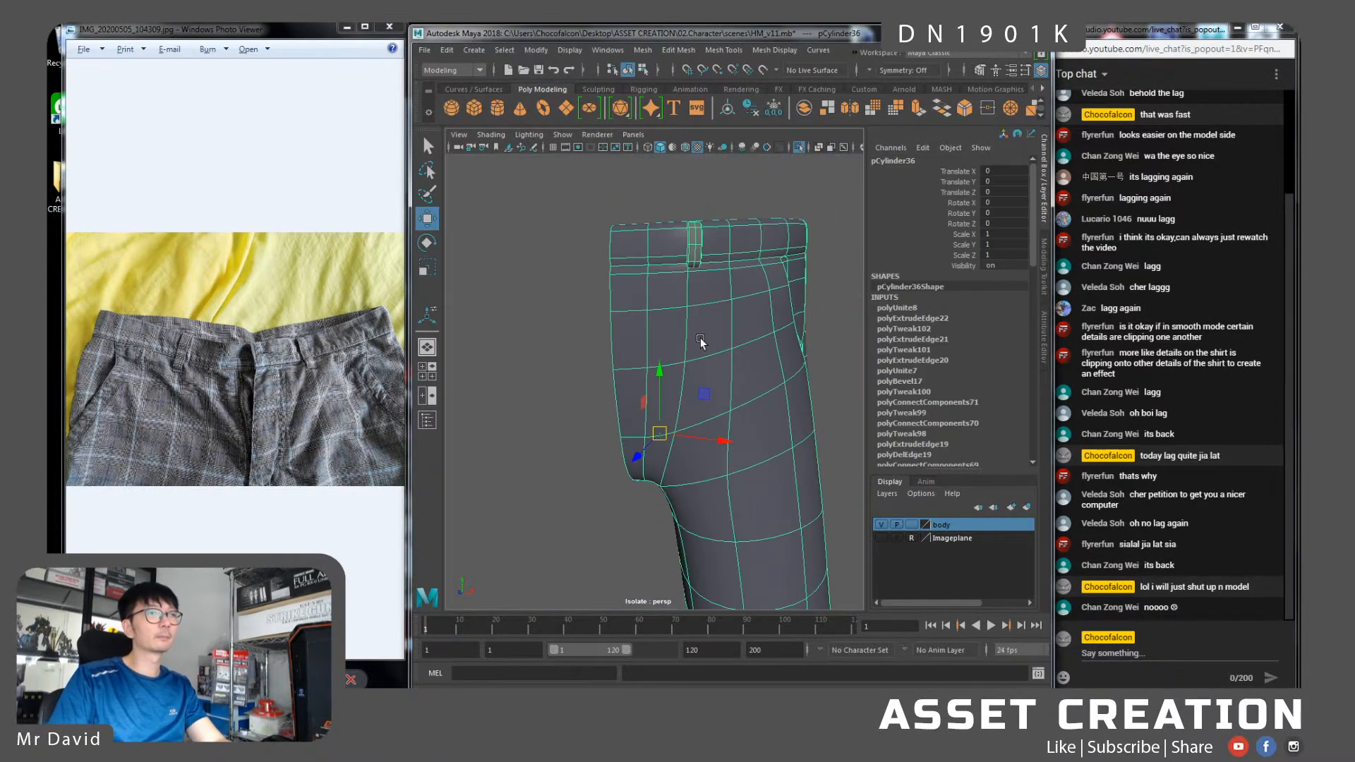
left_click(856, 104)
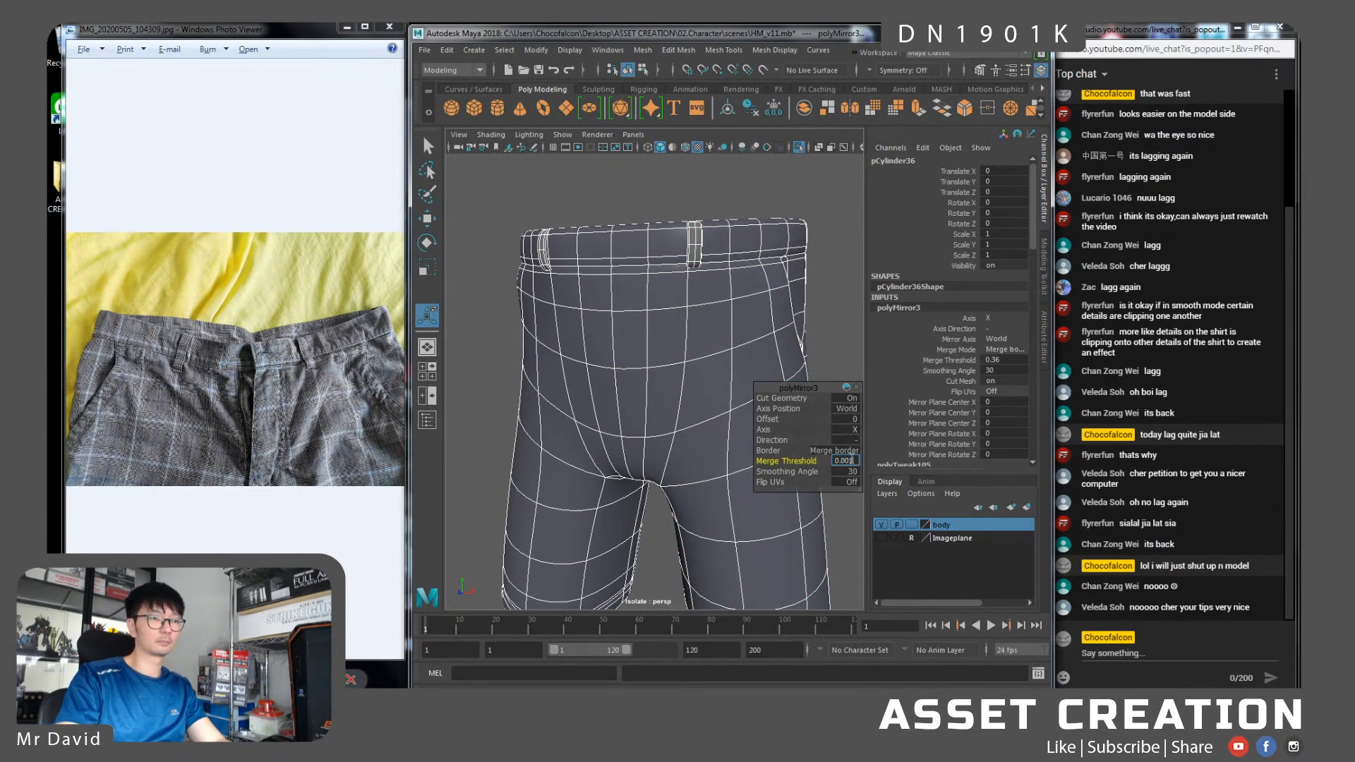
left_click(823, 307)
left_click(785, 317)
Examine the mirrored shorts from back and front and compare the front with a closer view of the fly in the reference photo
key("w")
left_click_drag(748, 367, 523, 333, "alt")
left_click_drag(623, 350, 682, 338, "alt")
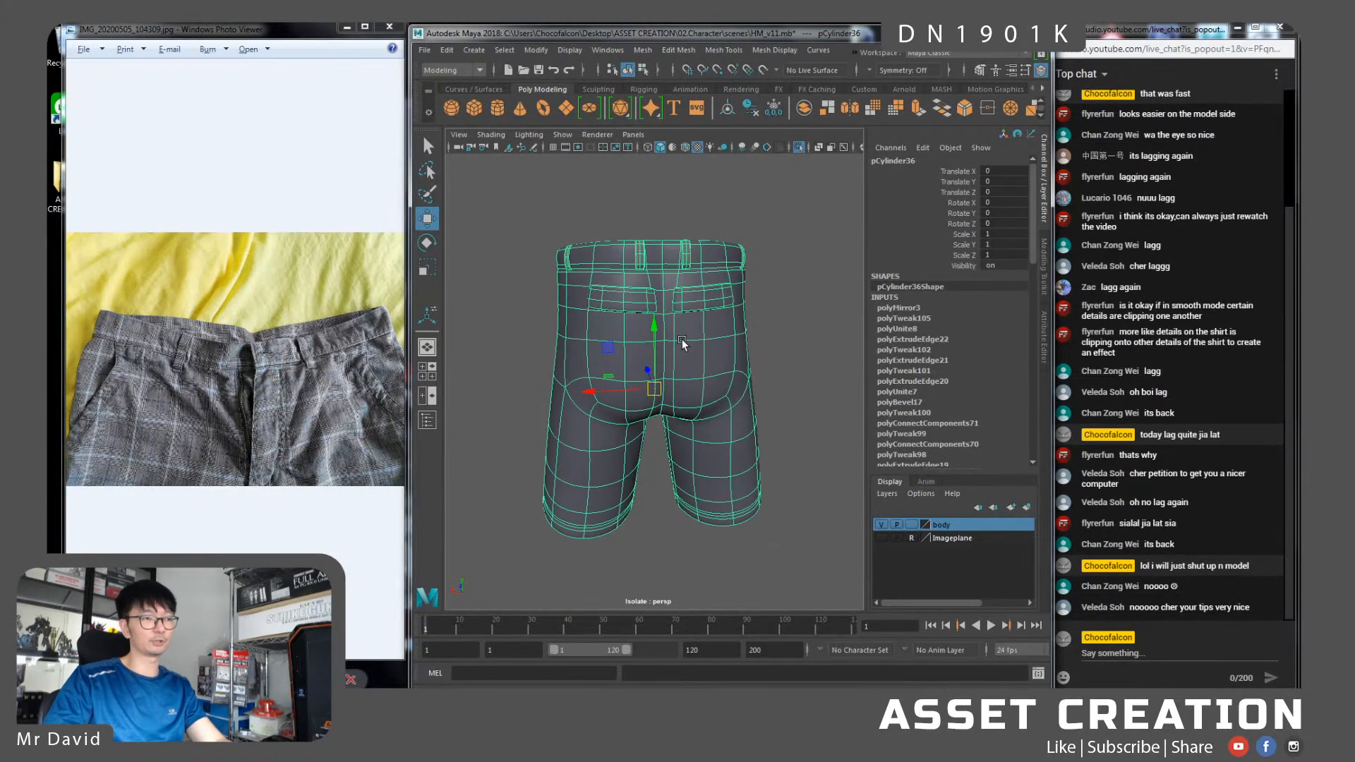
left_click_drag(596, 291, 611, 312, "alt")
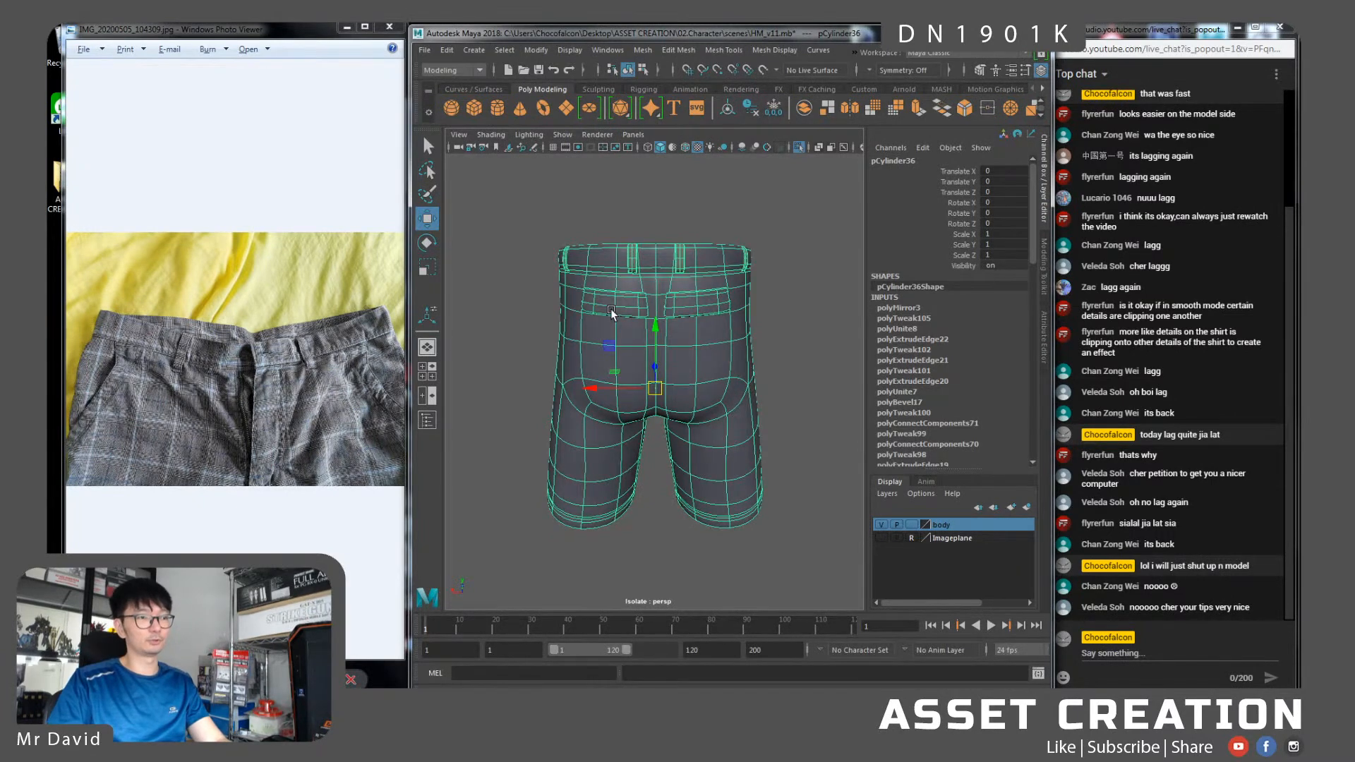
right_click_drag(611, 311, 664, 288)
left_click(788, 281)
left_click_drag(616, 285, 735, 305, "alt")
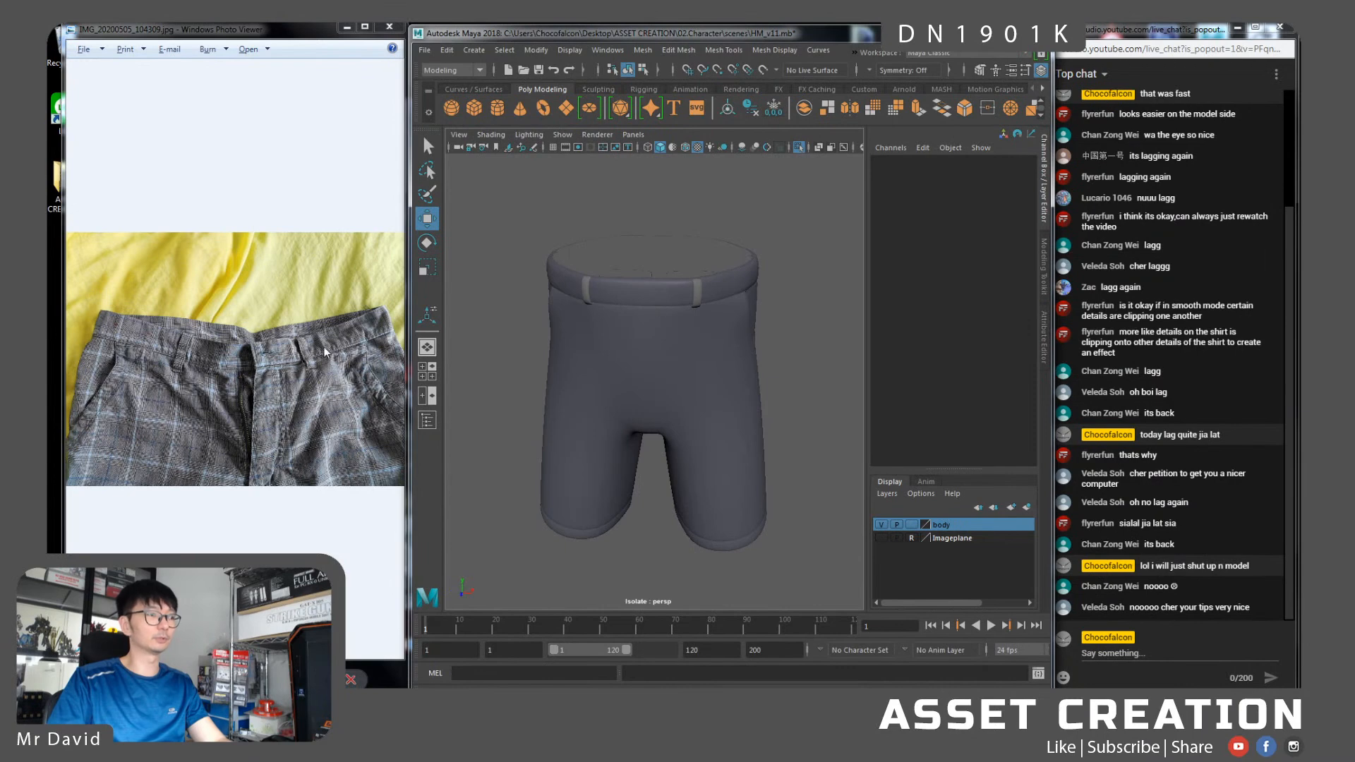
scroll(319, 351, "up", 2)
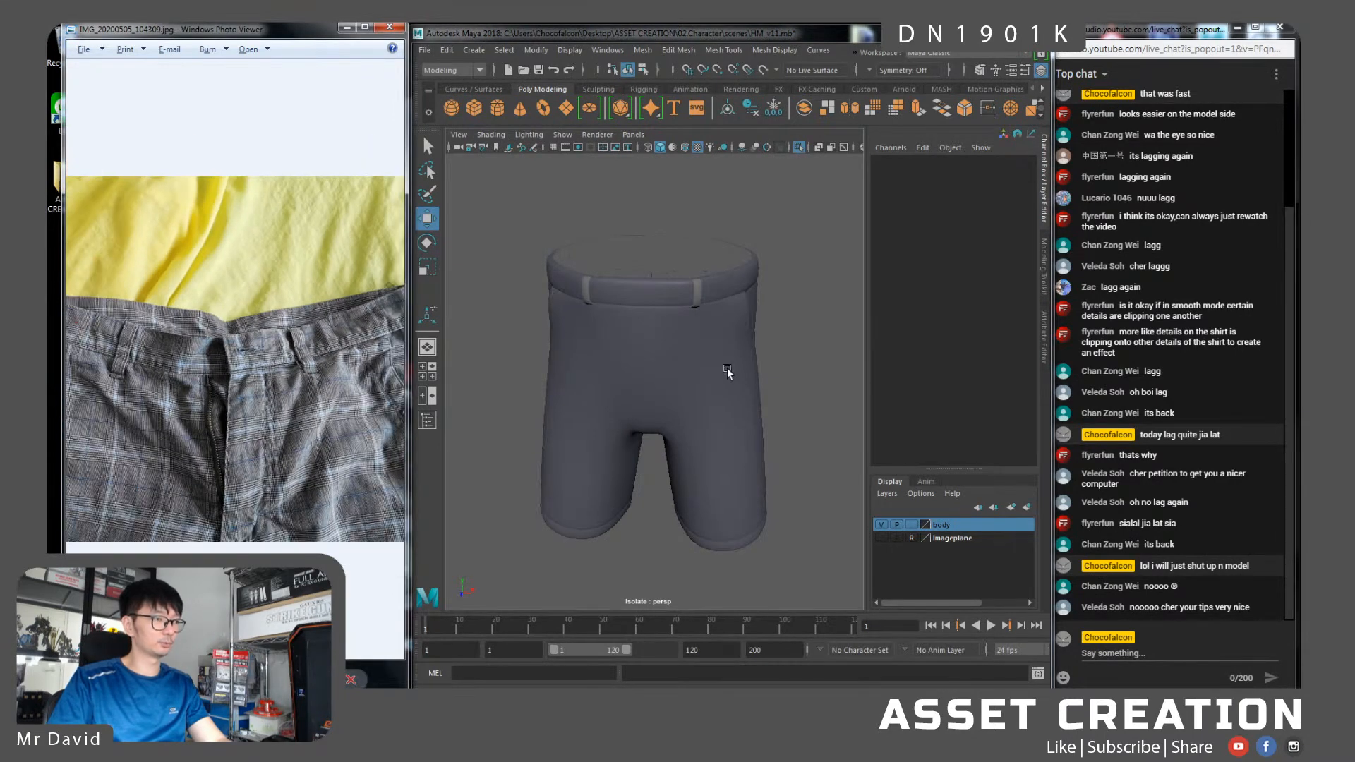
left_click(689, 357)
key("f")
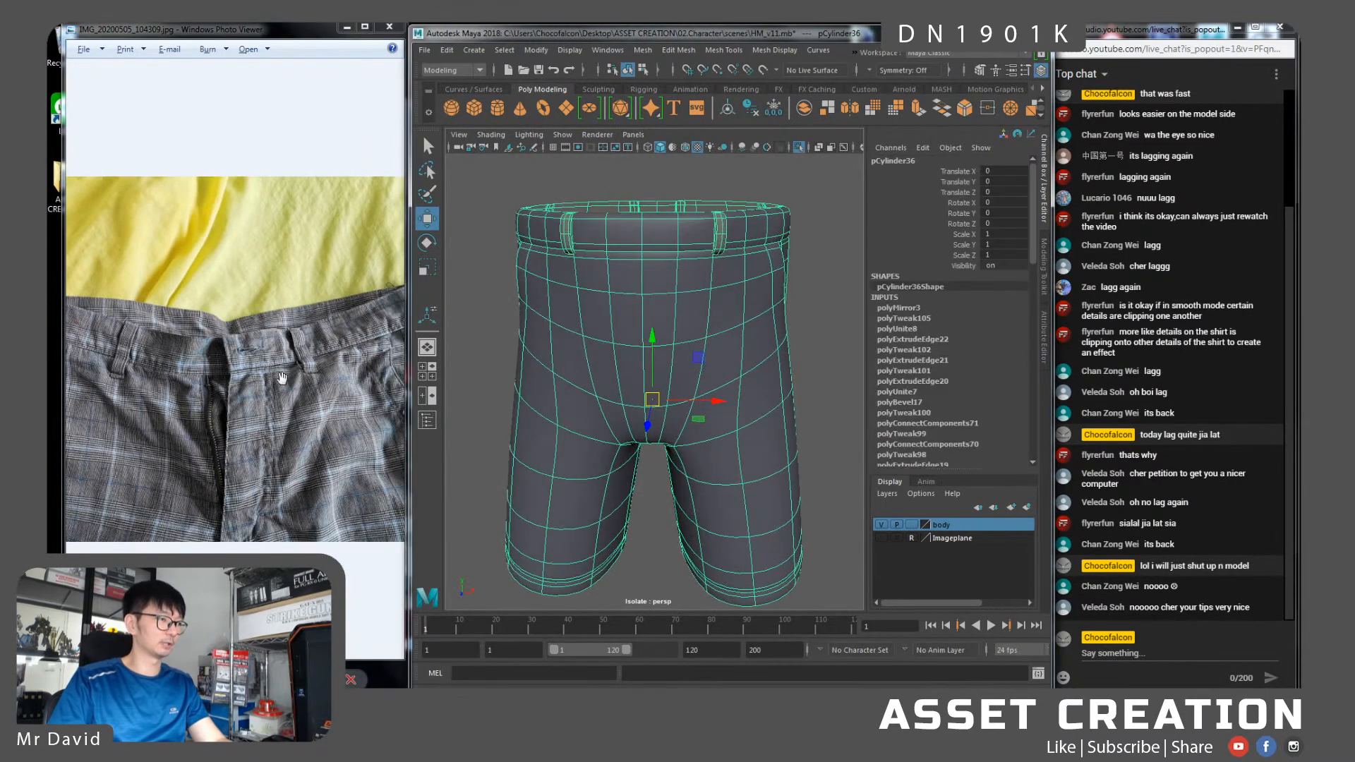
left_click_drag(674, 347, 660, 289, "alt")
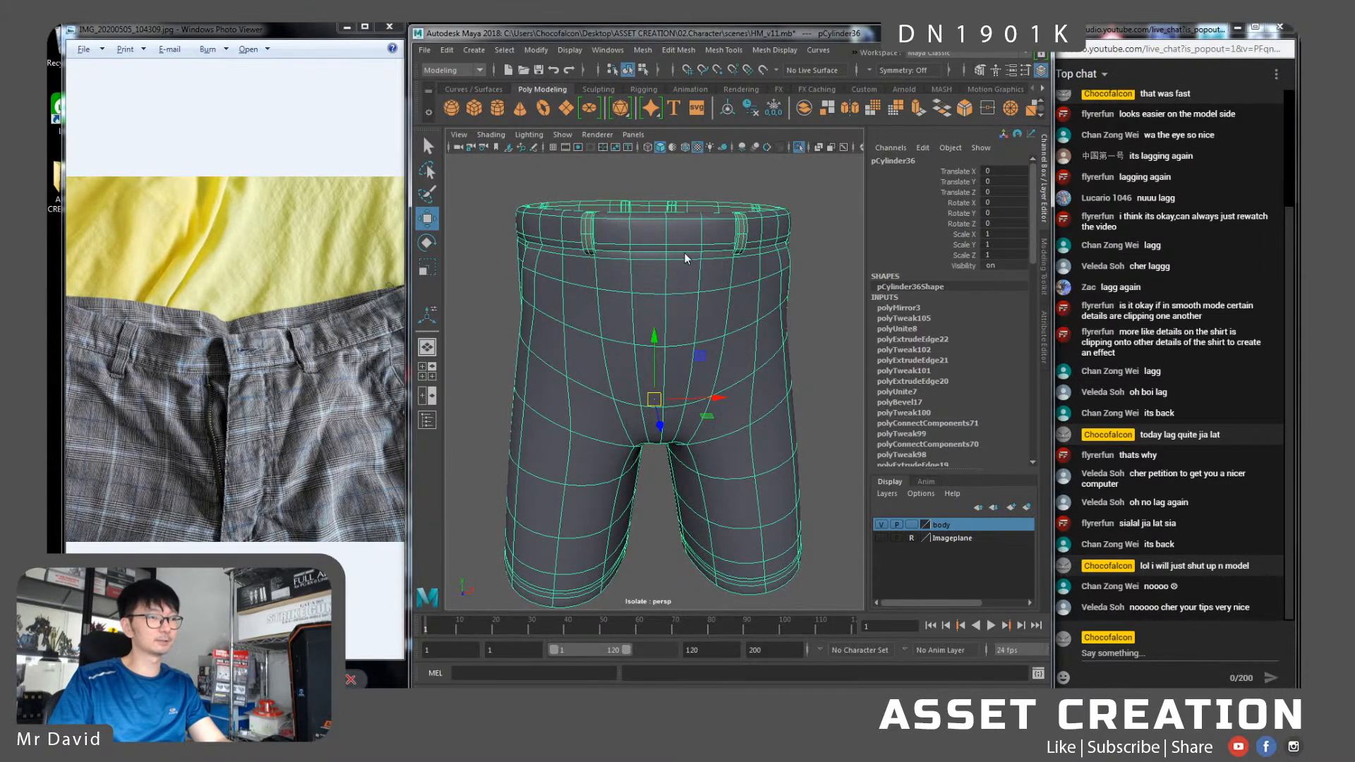
Bevel the centre edge loop running down the shorts from the waistband through the crotch
right_click_drag(683, 254, 681, 230)
double_click(670, 228)
left_click_drag(688, 321, 681, 304, "alt")
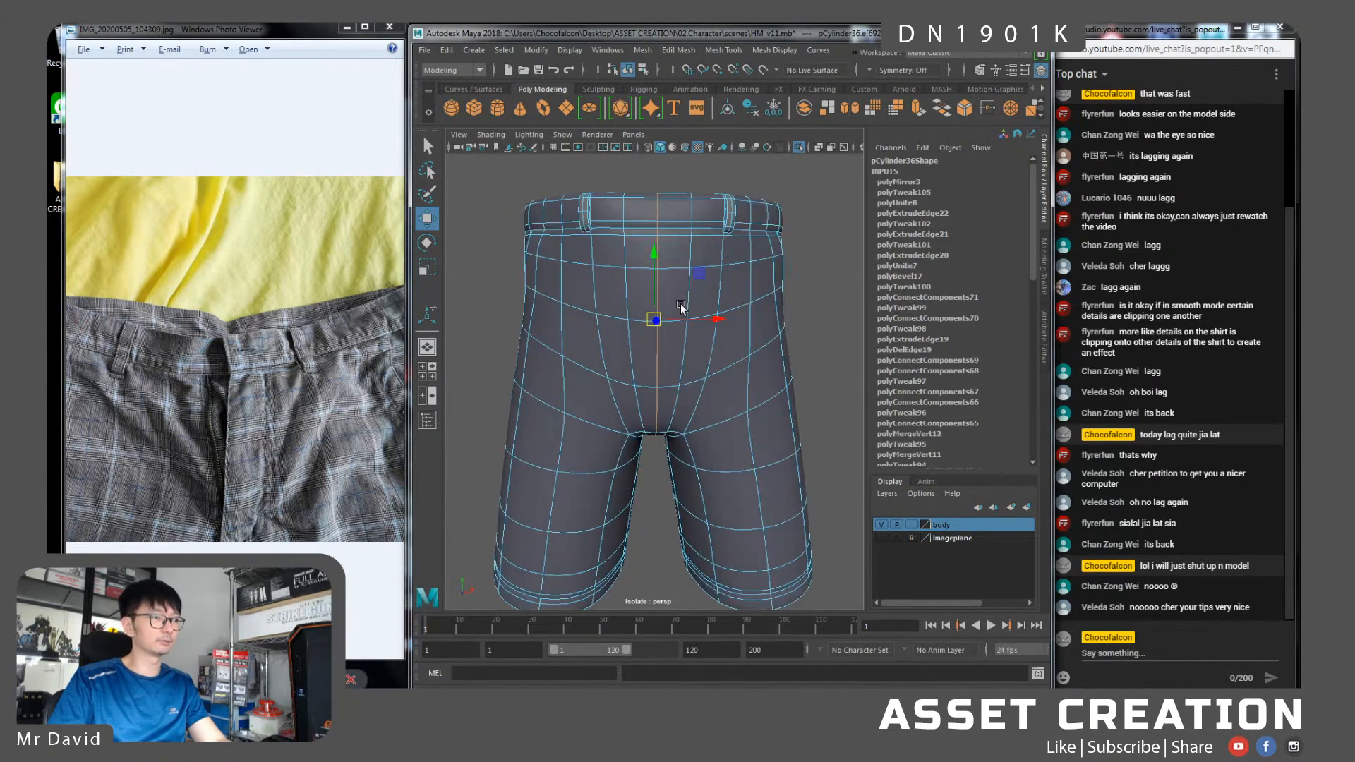
left_click_drag(578, 431, 474, 403, "alt")
left_click_drag(655, 282, 692, 378, "alt")
scroll(656, 381, "up", 5)
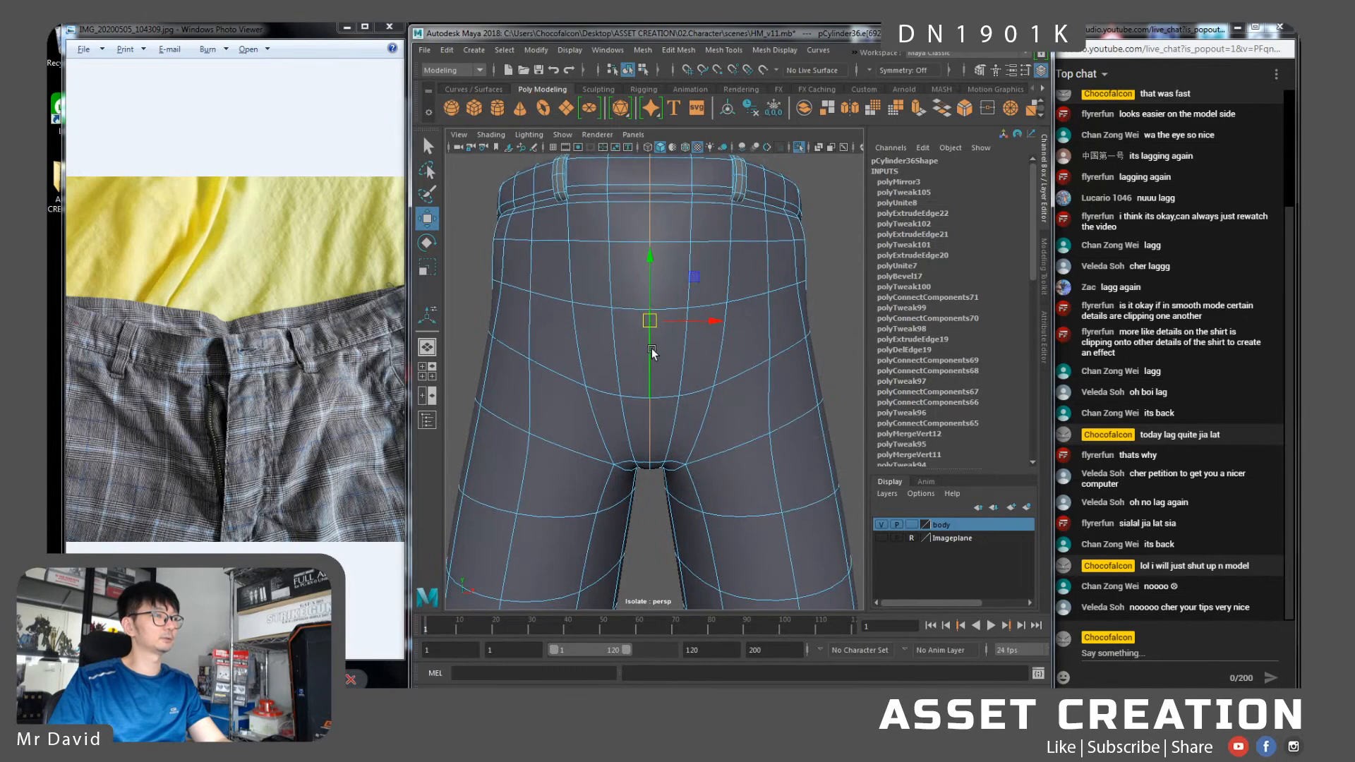
scroll(650, 353, "down", 2)
scroll(632, 308, "down", 3)
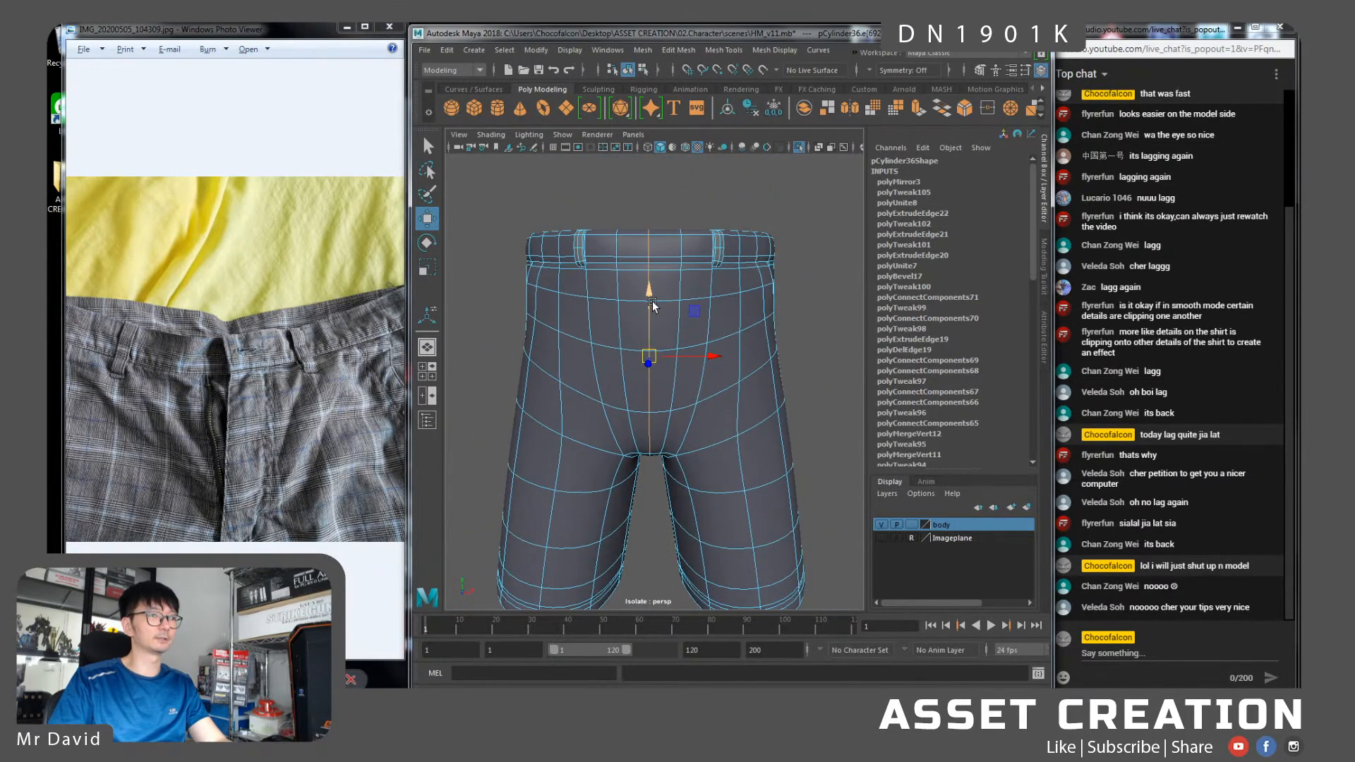
scroll(653, 305, "up", 5)
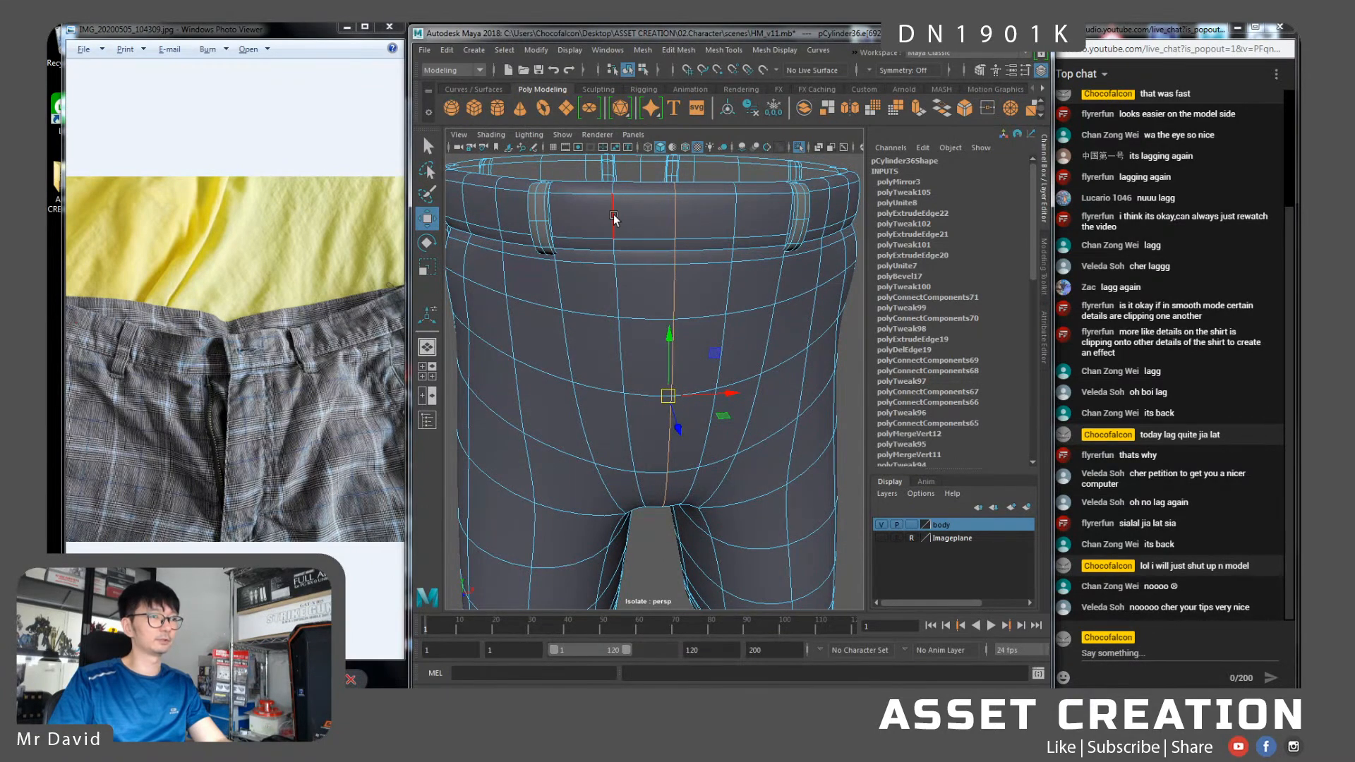
scroll(635, 268, "down", 3)
scroll(627, 321, "up", 2)
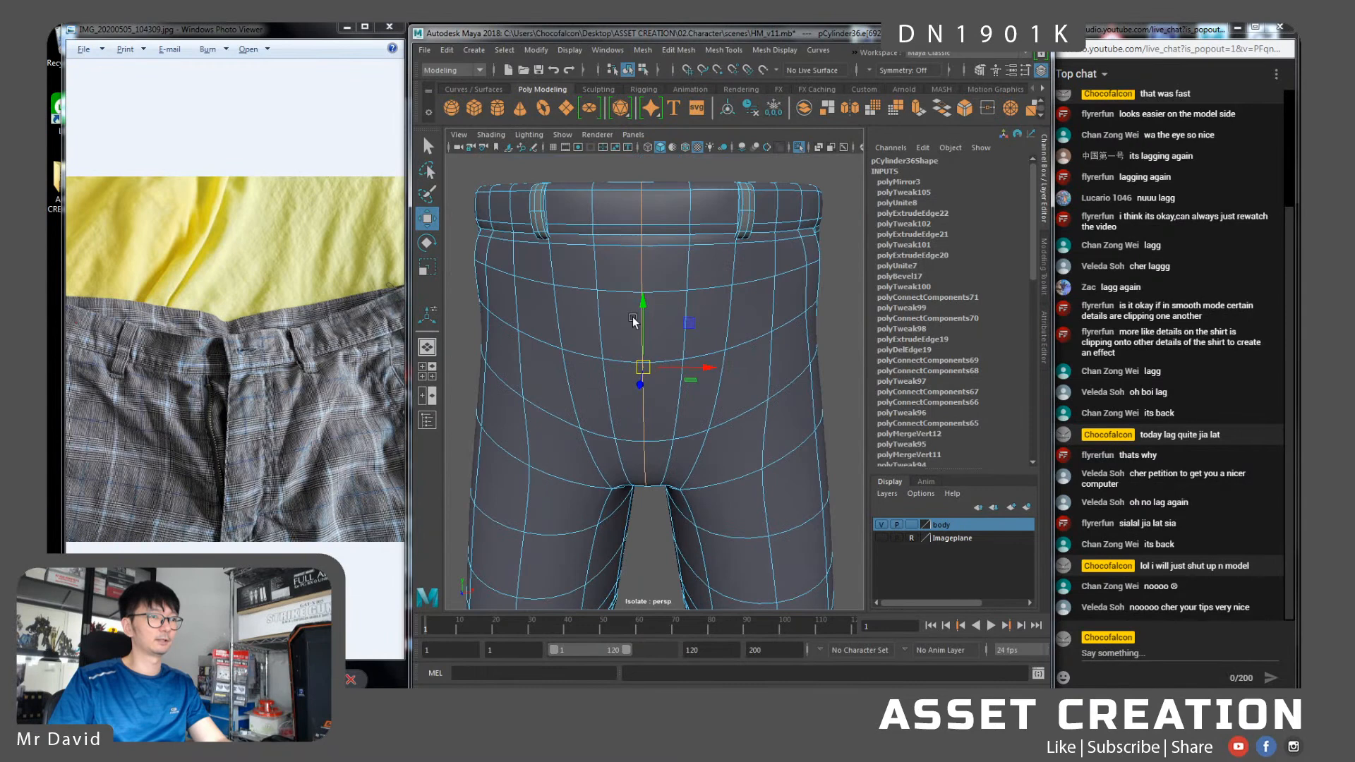
scroll(692, 309, "up", 2)
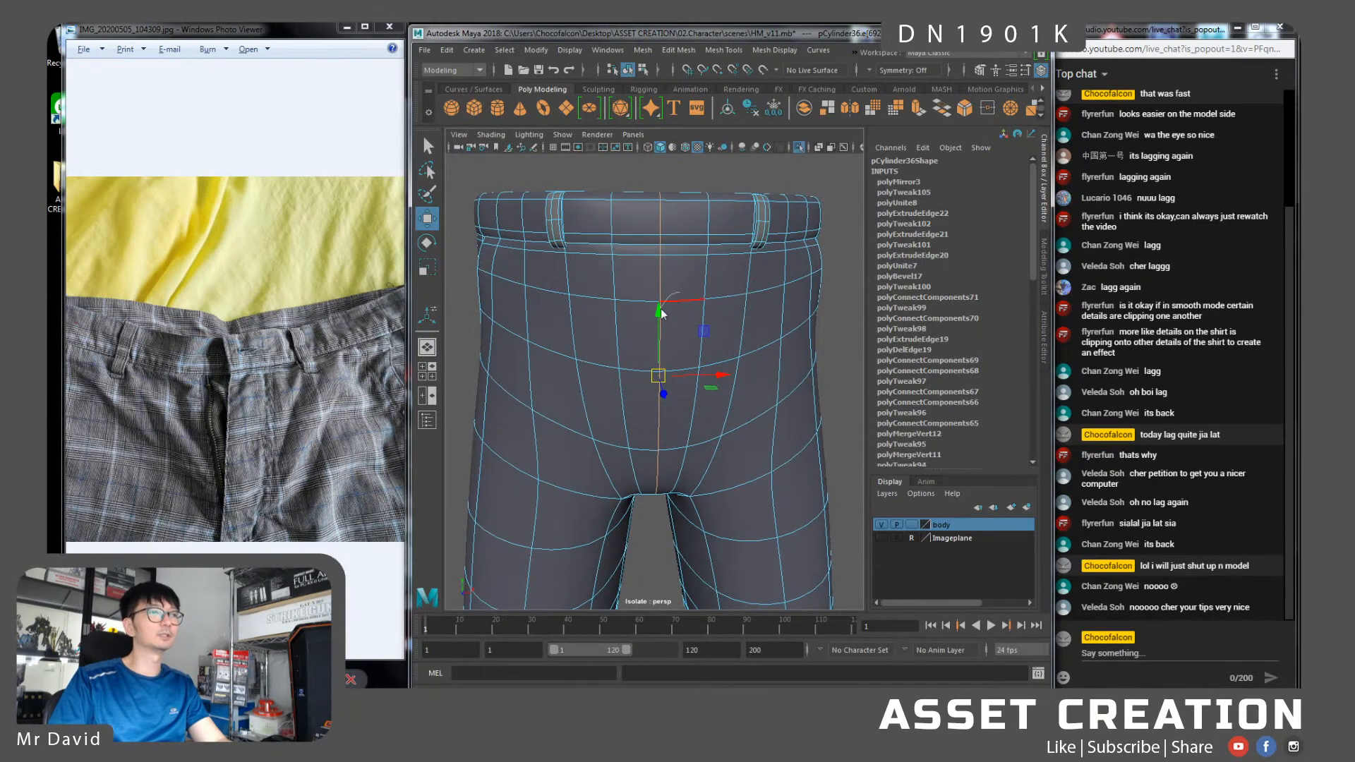
right_click_drag(662, 260, 720, 261, "shift")
left_click_drag(712, 351, 713, 287, "alt")
Merge the stray vertices the bevel left on the centre seam, then display the shorts smoothed
left_click_drag(710, 427, 789, 407, "alt")
key("w")
left_click_drag(690, 324, 675, 358, "alt")
mouse_move(647, 324)
right_mouse_down()
mouse_move(596, 315)
mouse_move(646, 330)
right_mouse_up()
key("q")
key("1")
left_click_drag(656, 321, 679, 338)
key("3")
key("w")
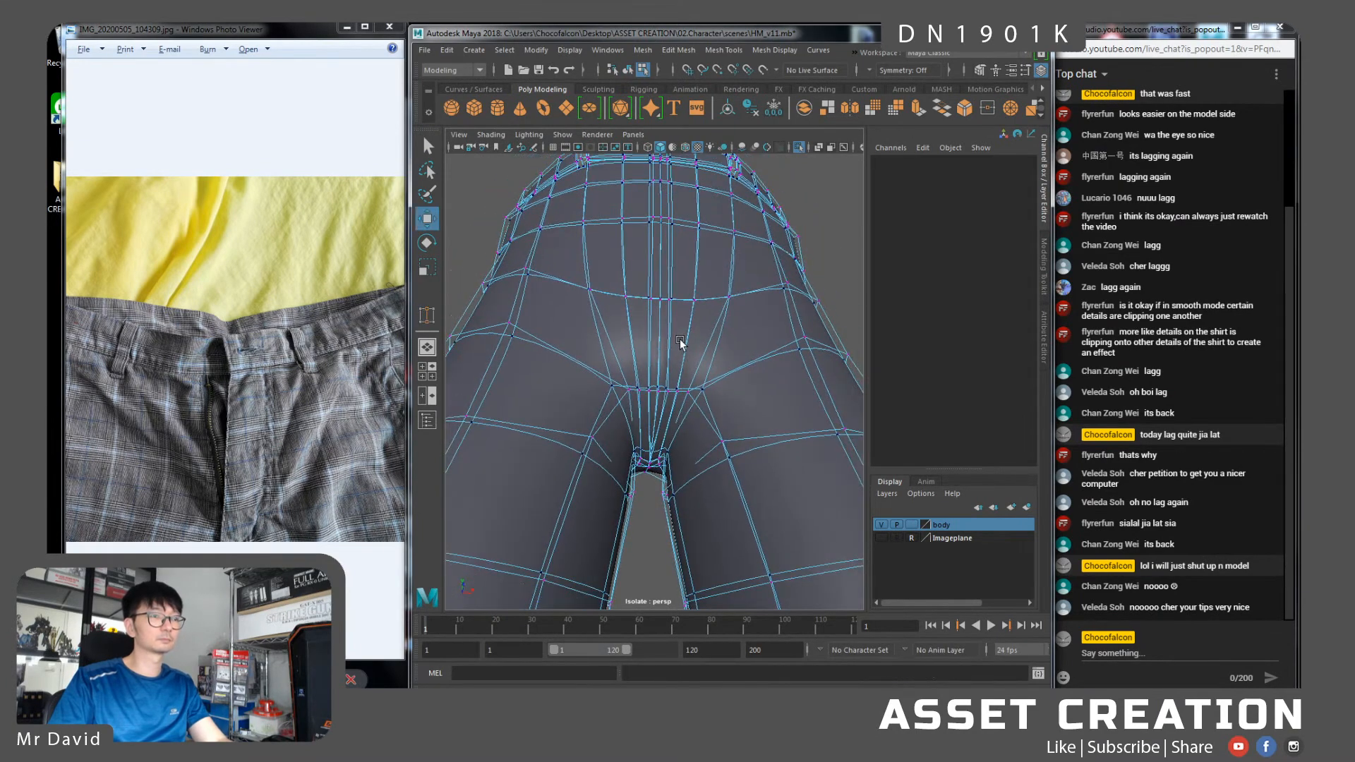
Select the front run of one bevelled centre edge and move it close to its neighbour to narrow the fly seam
right_click_drag(675, 286, 676, 258)
left_click(660, 300)
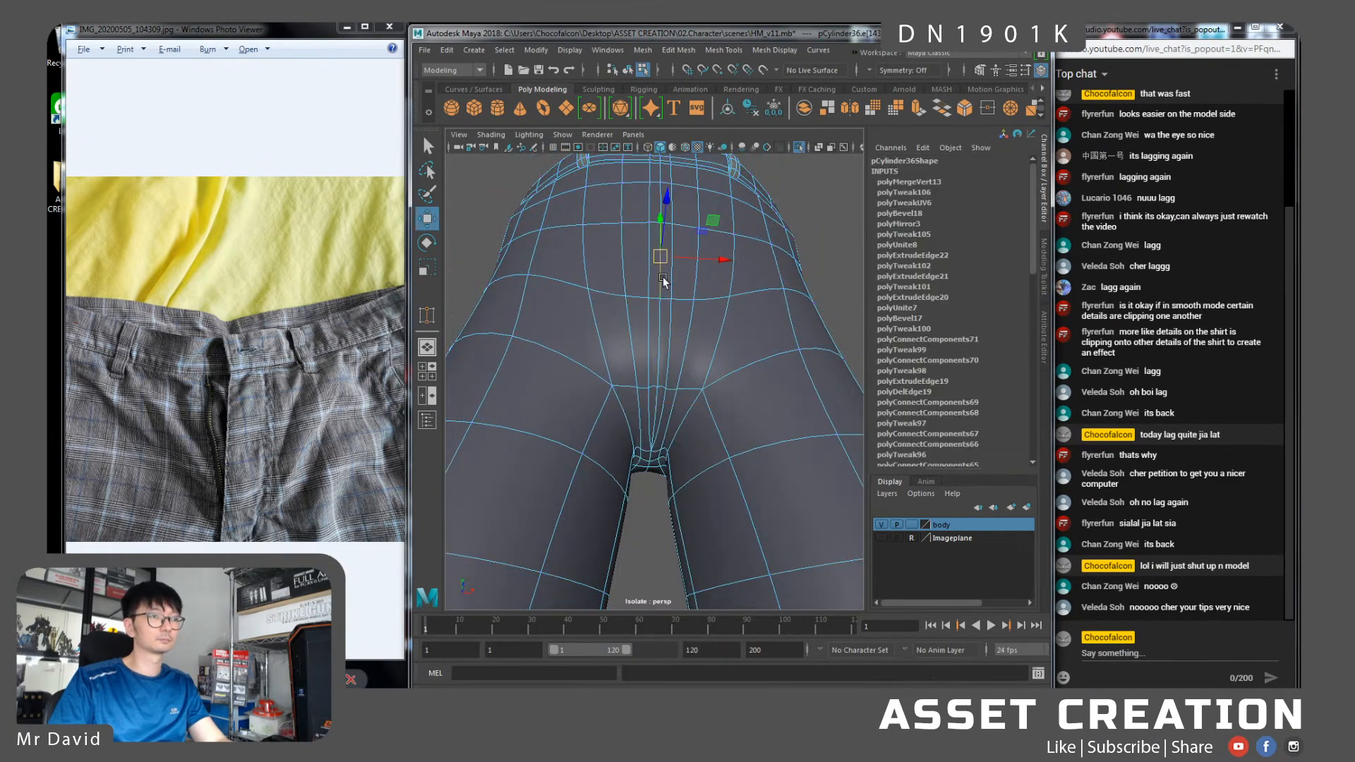
left_click(659, 399, "shift")
left_click_drag(671, 282, 674, 329, "alt")
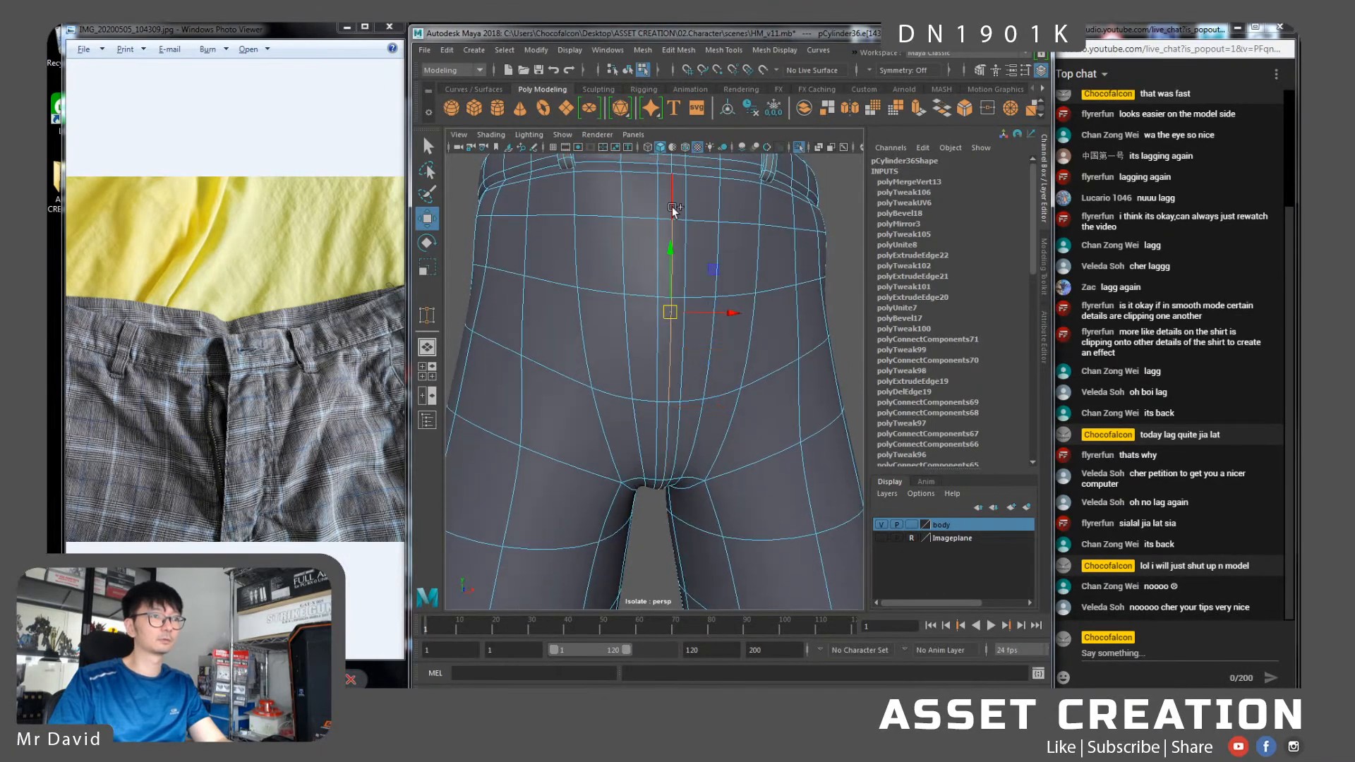
middle_click_drag(680, 260, 672, 328, "alt")
left_click_drag(671, 327, 669, 356, "alt")
left_click(659, 288, "shift")
left_click_drag(660, 288, 673, 357, "alt")
left_click(668, 304, "shift")
left_click_drag(669, 304, 663, 268, "alt")
left_click_drag(712, 485, 634, 534, "ctrl")
left_click_drag(662, 310, 705, 456, "alt")
middle_click_drag(701, 496, 688, 415, "alt")
scroll(688, 414, "up", 3)
right_click_drag(645, 353, 644, 391)
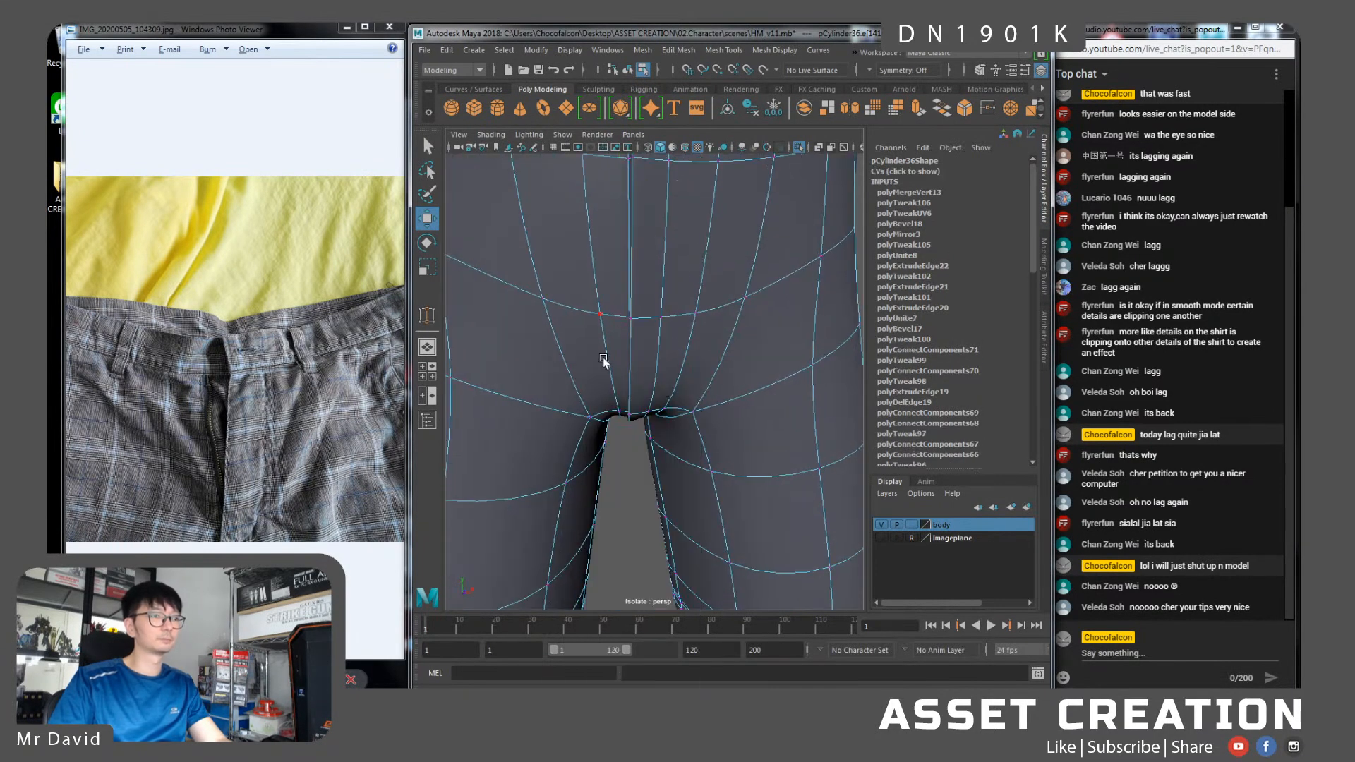
left_click(628, 412)
left_click_drag(679, 428, 670, 411, "alt")
Check the smoothed centre seam from the front and underneath at the crotch
right_click_drag(632, 281, 663, 254)
key("f")
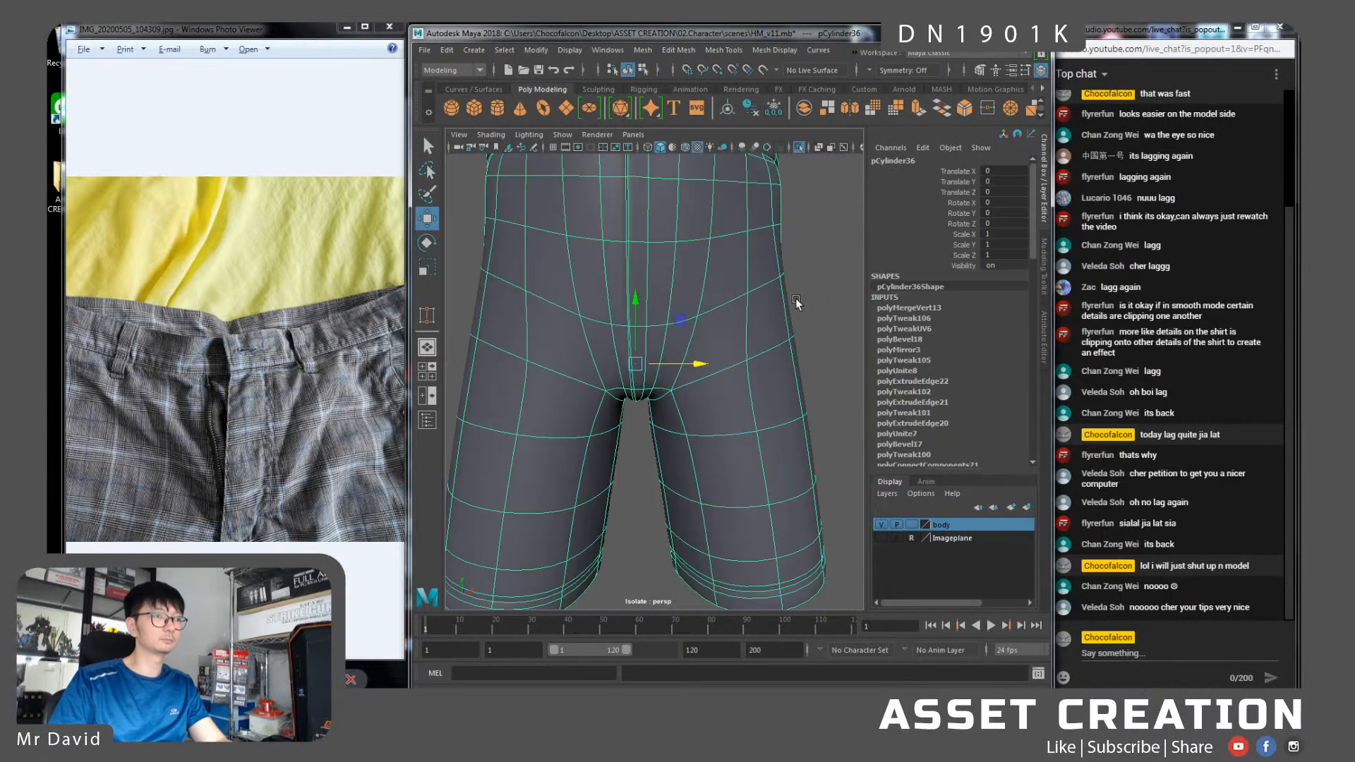
left_click(812, 343)
scroll(734, 339, "down", 1)
left_click_drag(631, 328, 660, 354, "alt")
left_click(659, 353)
middle_click_drag(660, 371, 667, 335, "alt")
scroll(667, 335, "up", 2)
right_click_drag(656, 293, 660, 315, "alt")
left_click_drag(659, 315, 644, 315, "alt")
middle_click_drag(630, 308, 638, 301, "alt")
right_click_drag(638, 301, 649, 323, "alt")
left_click_drag(648, 323, 630, 284, "alt")
Try to connect the edges beside the centre seam at the crotch, then undo the connection
right_click_drag(635, 273, 636, 227)
left_click(652, 338)
left_click(661, 337)
left_click(663, 337, "shift")
mouse_move(671, 361)
left_mouse_down("alt")
mouse_move(699, 339)
mouse_move(690, 347)
left_mouse_up("alt")
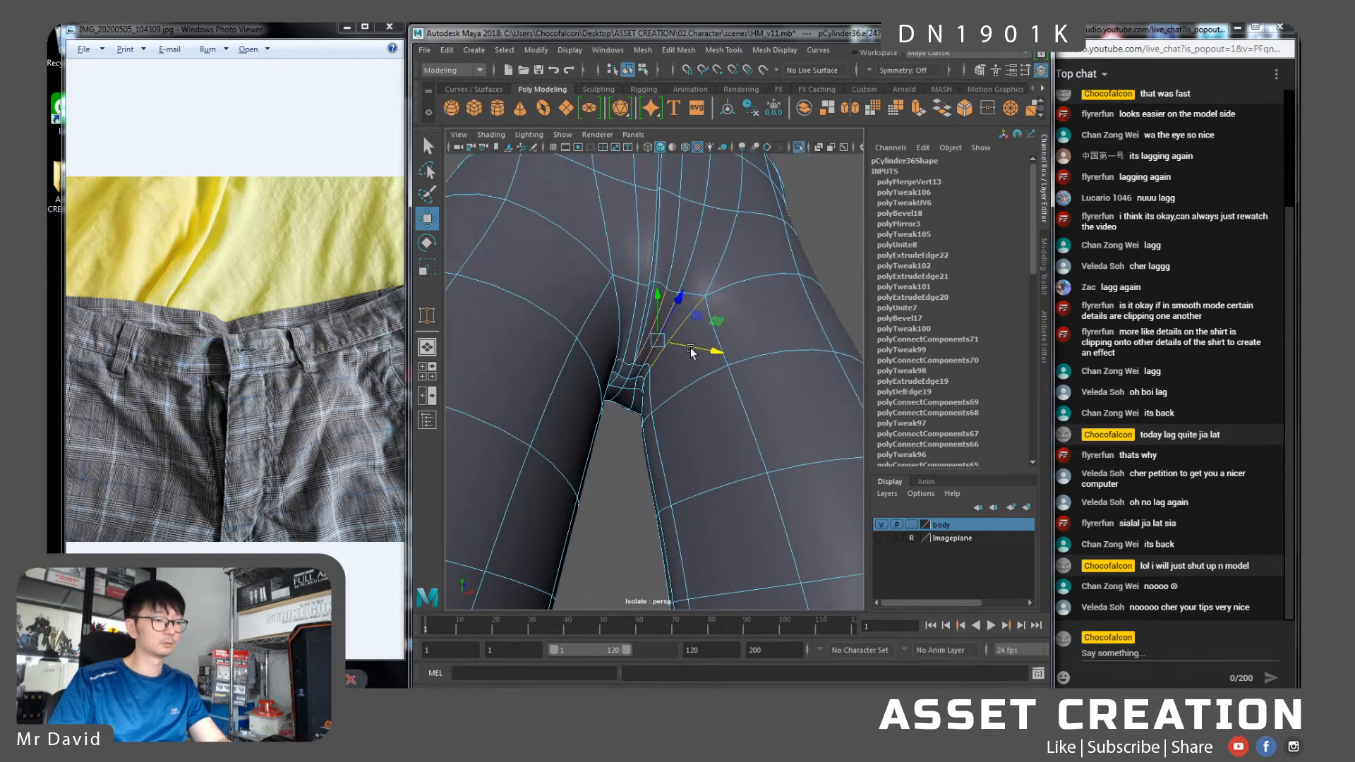
key("g")
scroll(678, 342, "up", 2)
right_click_drag(650, 327, 624, 321)
left_click_drag(624, 324, 650, 345, "alt")
scroll(644, 308, "down", 4)
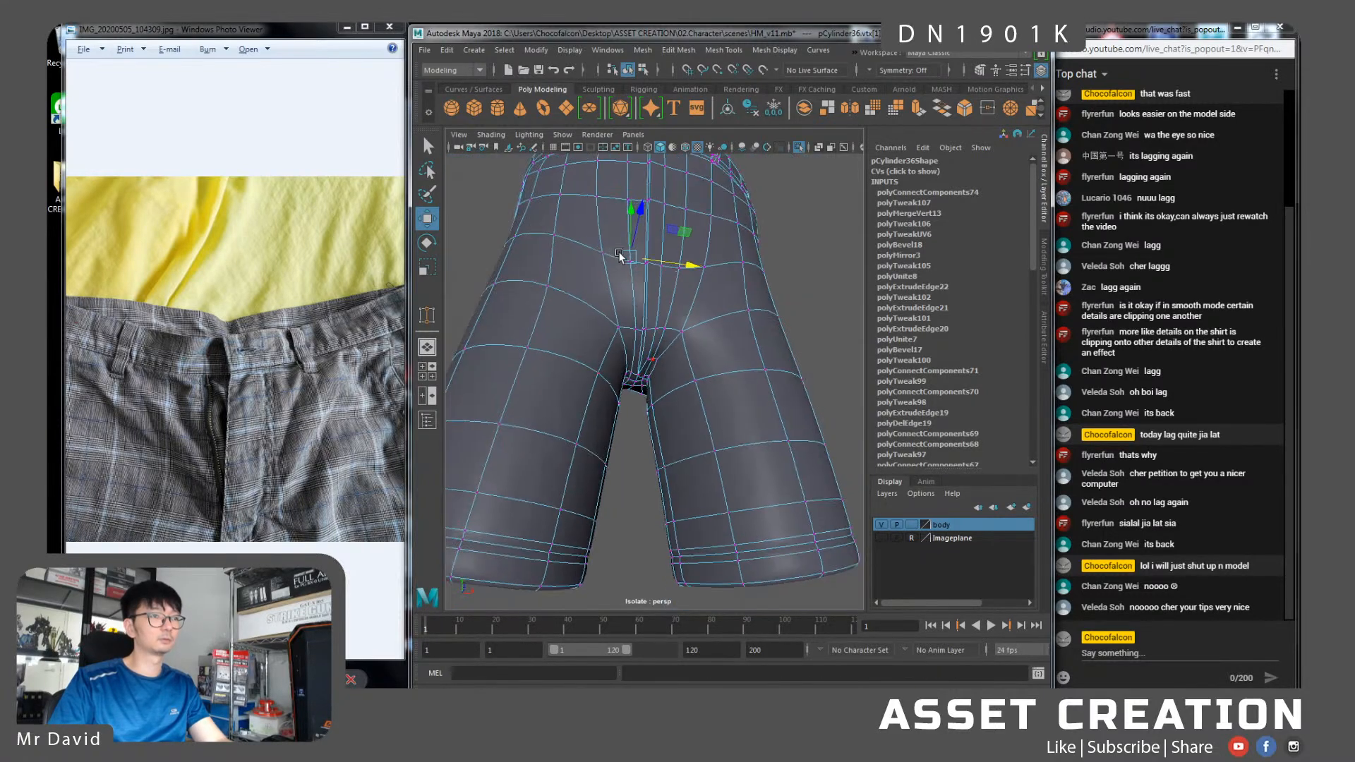
key("ctrl+z")
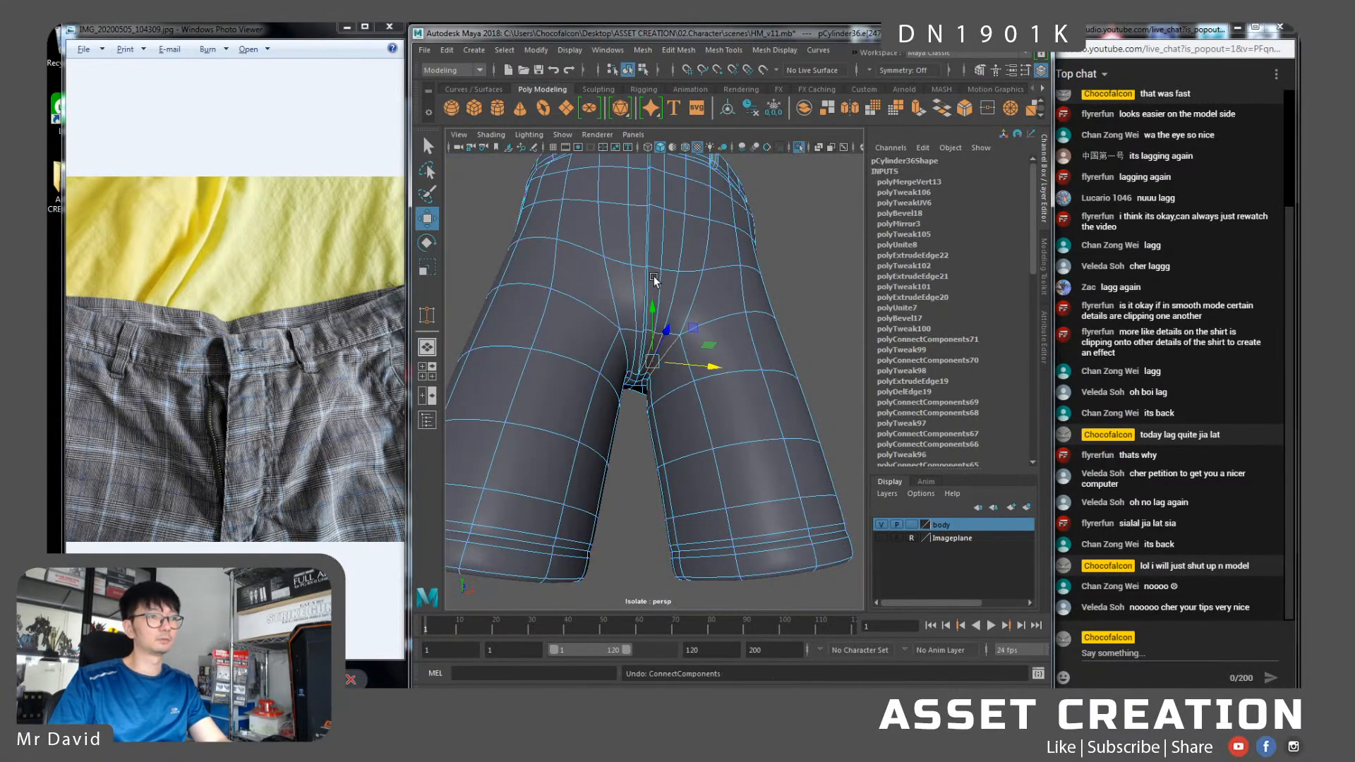
left_click_drag(654, 279, 638, 287, "alt")
scroll(641, 300, "up", 3)
right_click_drag(636, 251, 676, 266)
scroll(655, 325, "down", 5)
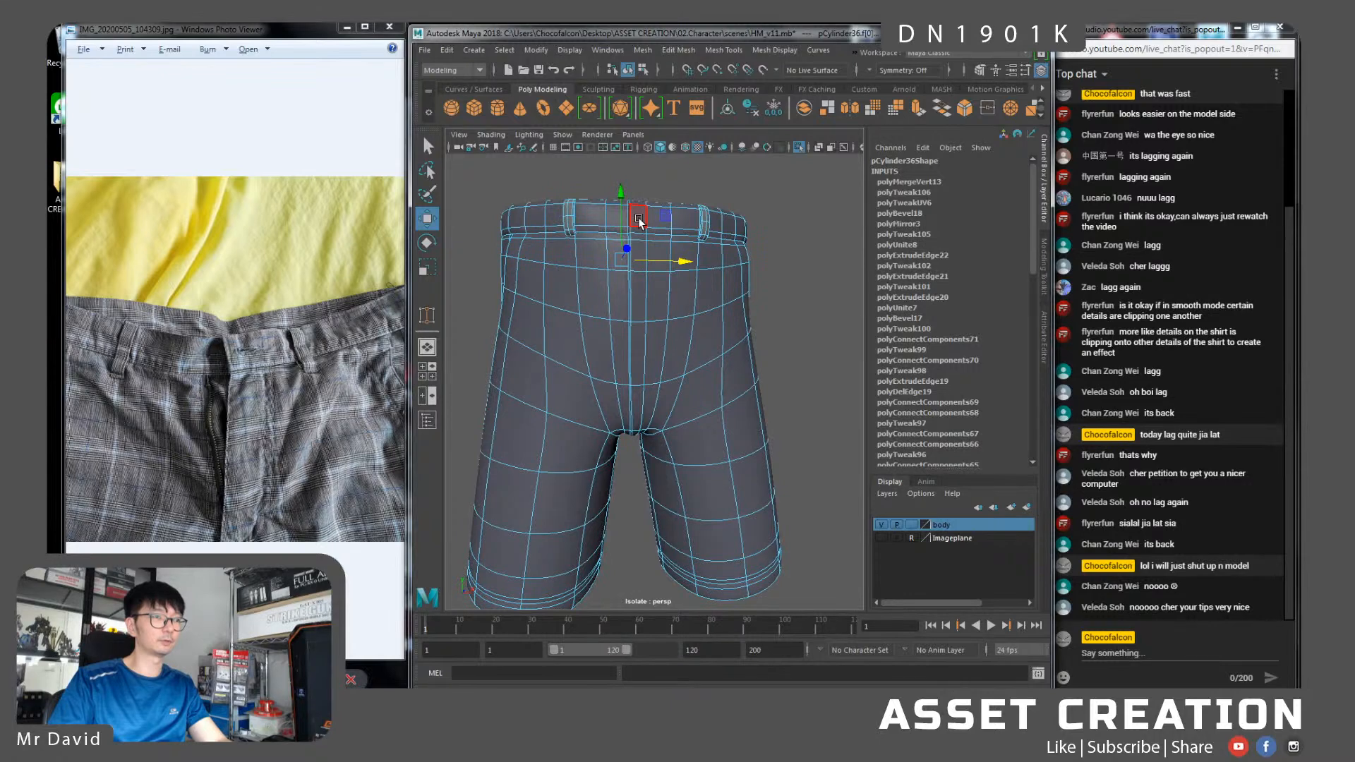
double_click(640, 351, "shift")
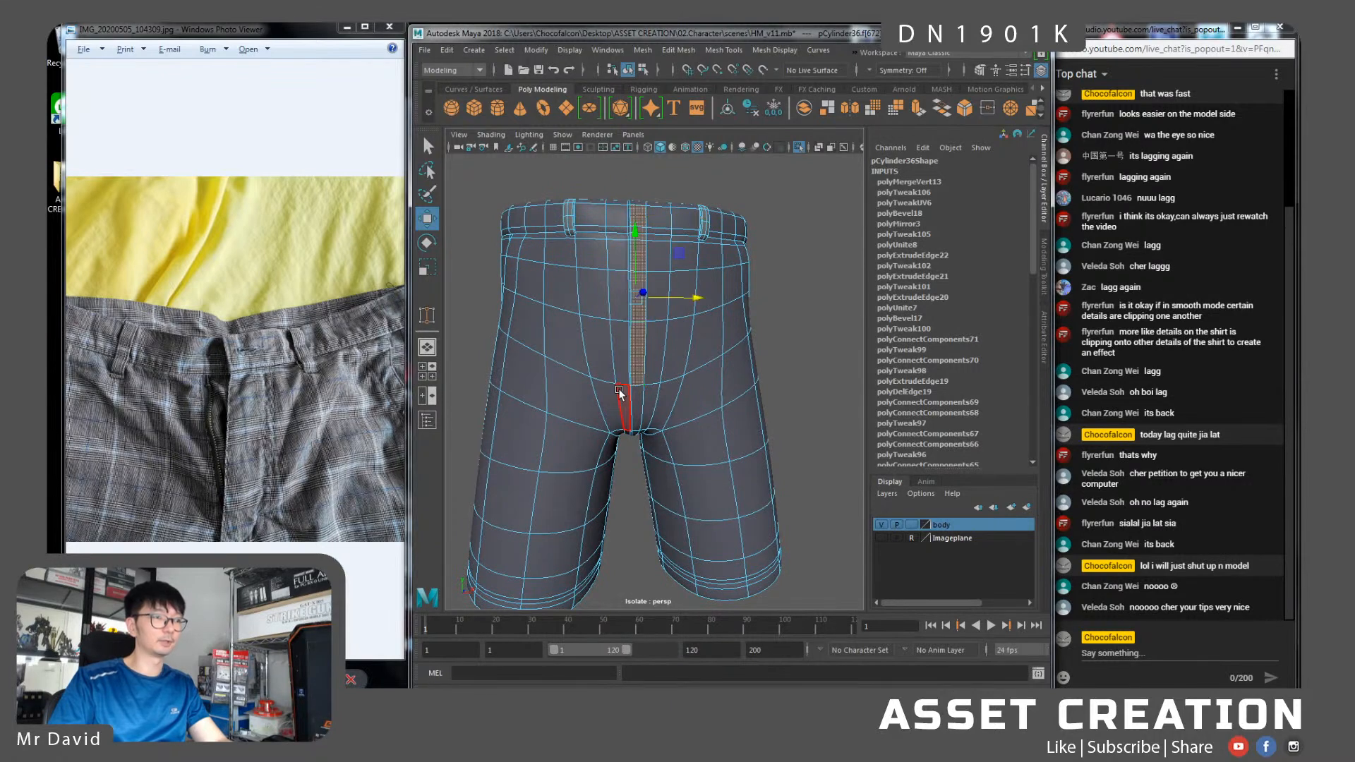
left_click_drag(630, 383, 621, 385, "alt")
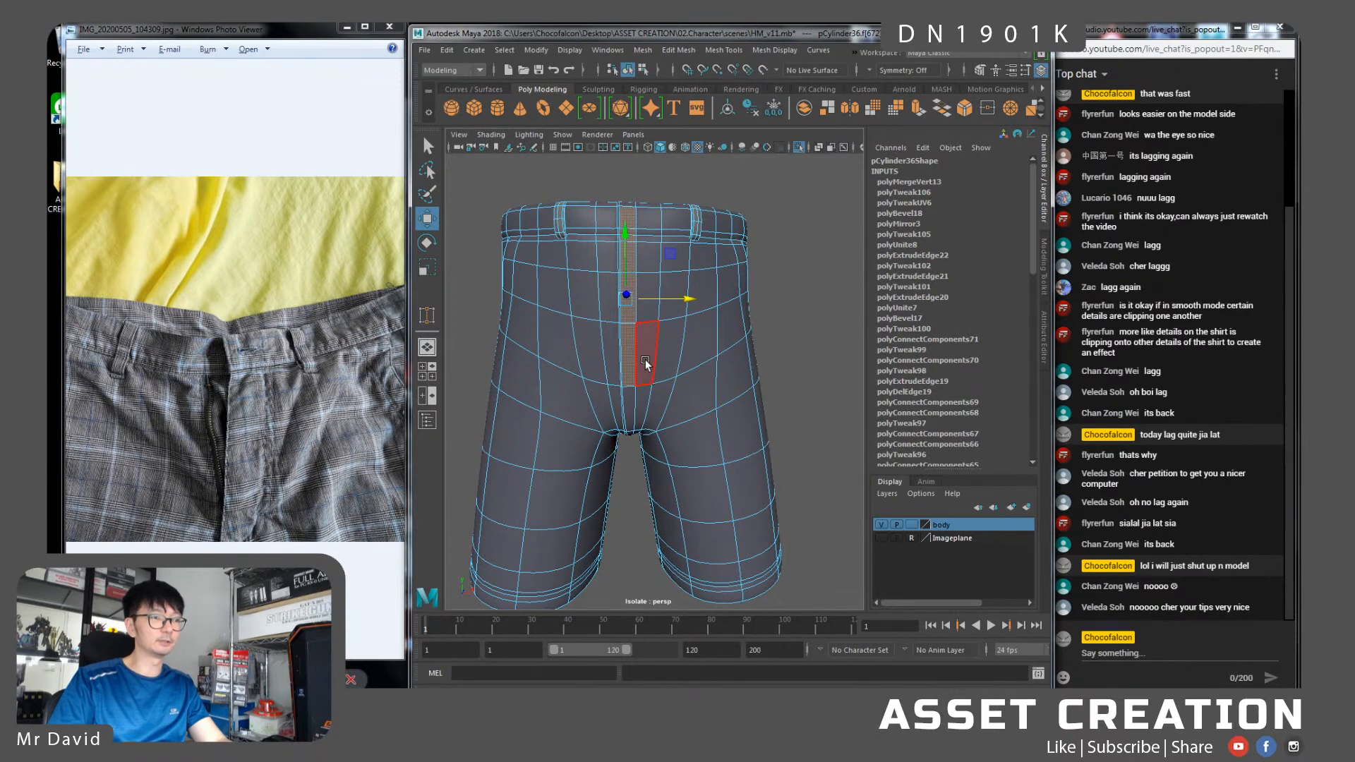
scroll(627, 410, "up", 1)
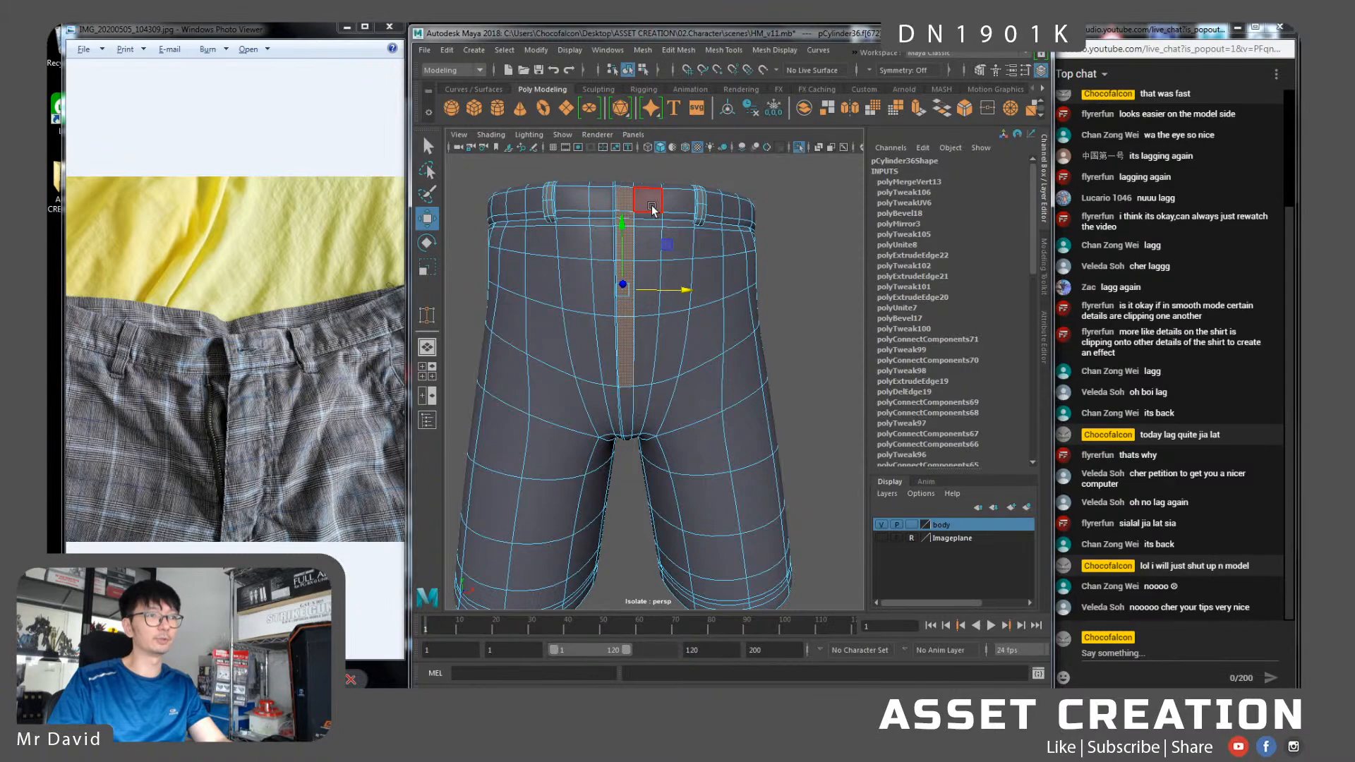
scroll(659, 344, "up", 5)
scroll(662, 342, "down", 3)
Bevel the edges outlining the fly, down from the waistband and across to the centre seam, with a fraction of 0.1
right_click_drag(672, 352, 670, 322)
left_click(668, 351)
double_click(674, 286, "shift")
left_click_drag(671, 406, 587, 311, "alt")
left_click(661, 422, "ctrl")
double_click(657, 398, "shift")
key("ctrl+z")
left_click(639, 407, "shift")
double_click(634, 423, "shift")
left_click_drag(598, 374, 609, 356, "alt")
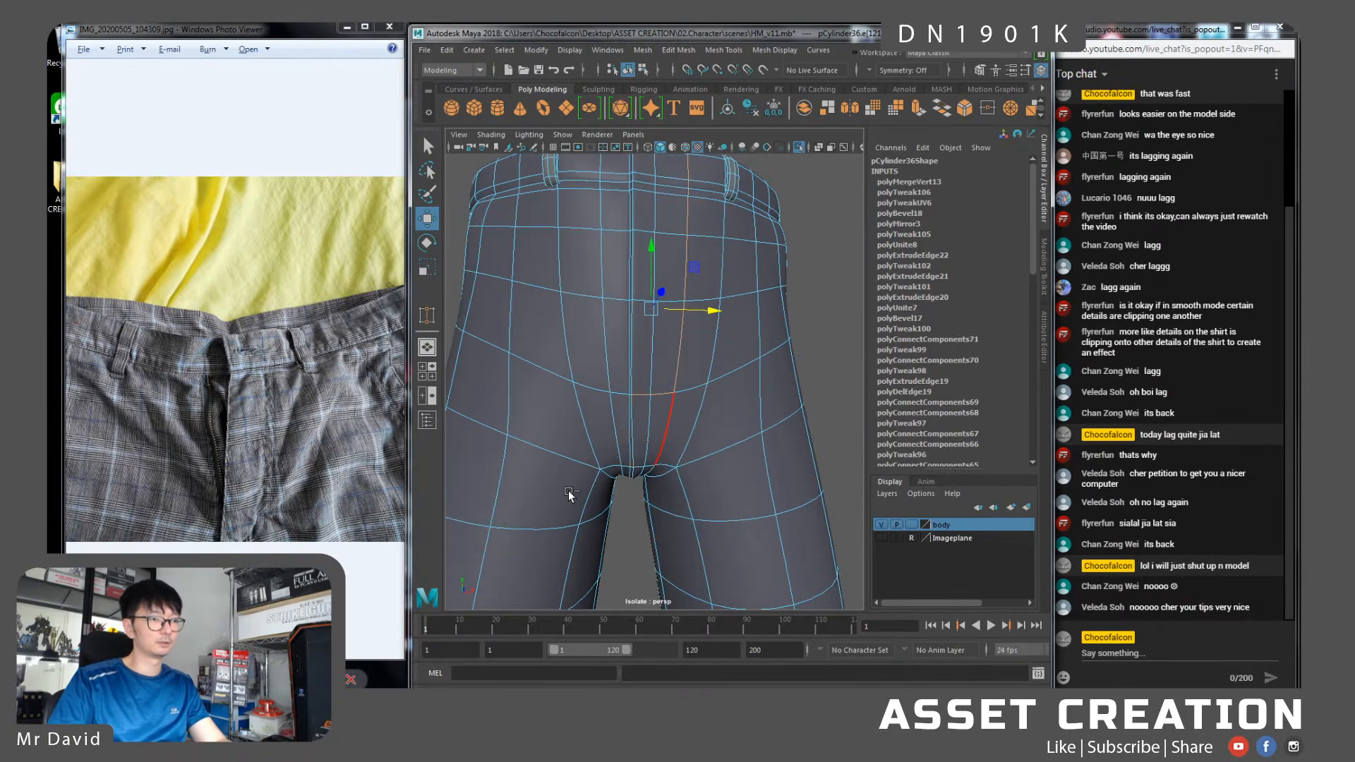
scroll(675, 417, "up", 4)
scroll(690, 442, "down", 4)
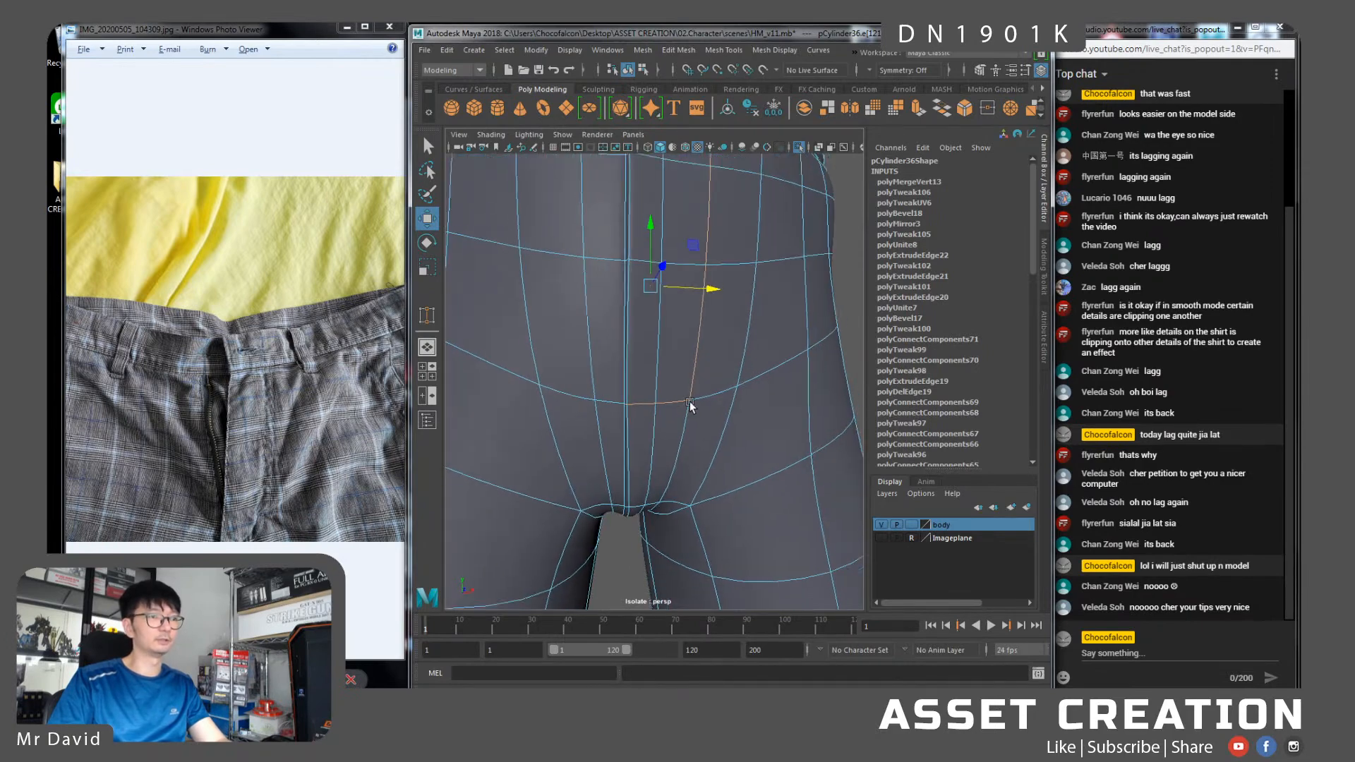
right_click_drag(676, 400, 717, 399, "shift")
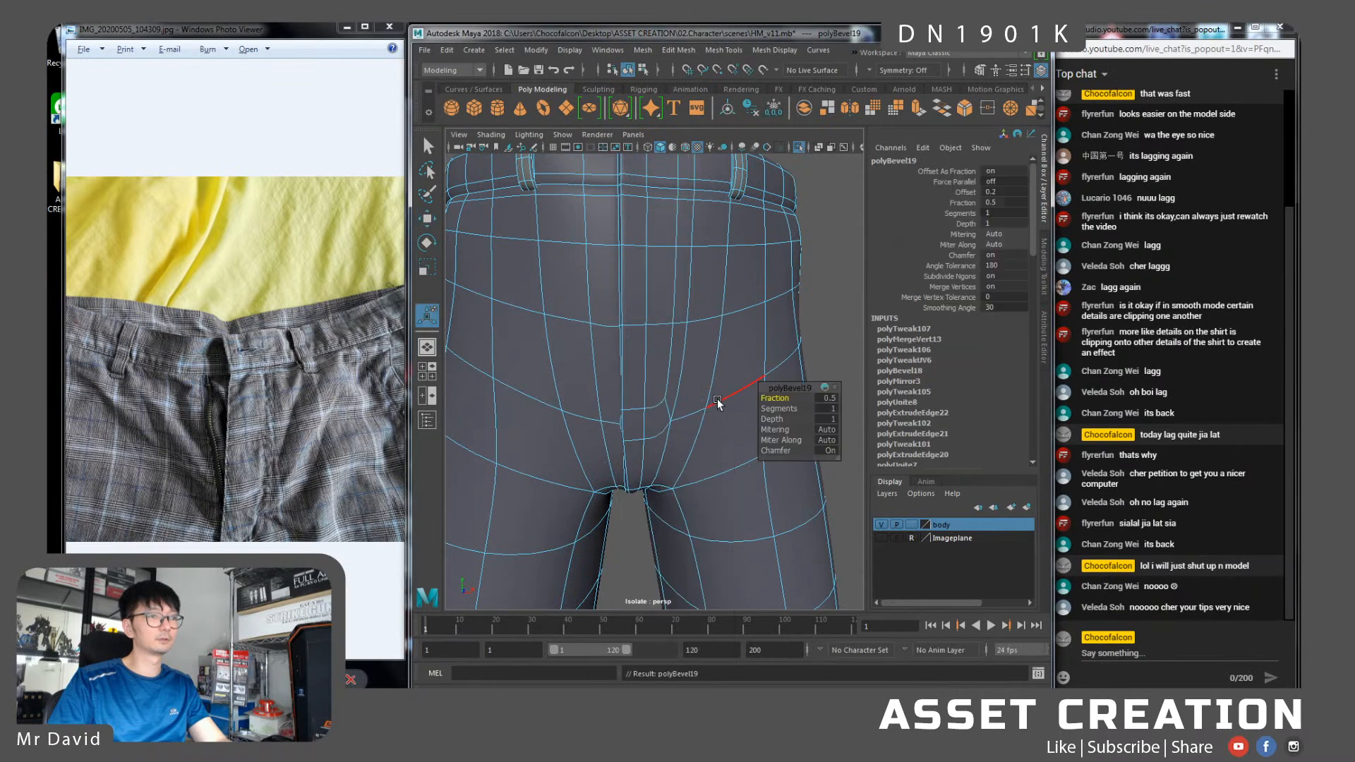
left_click_drag(774, 398, 774, 398)
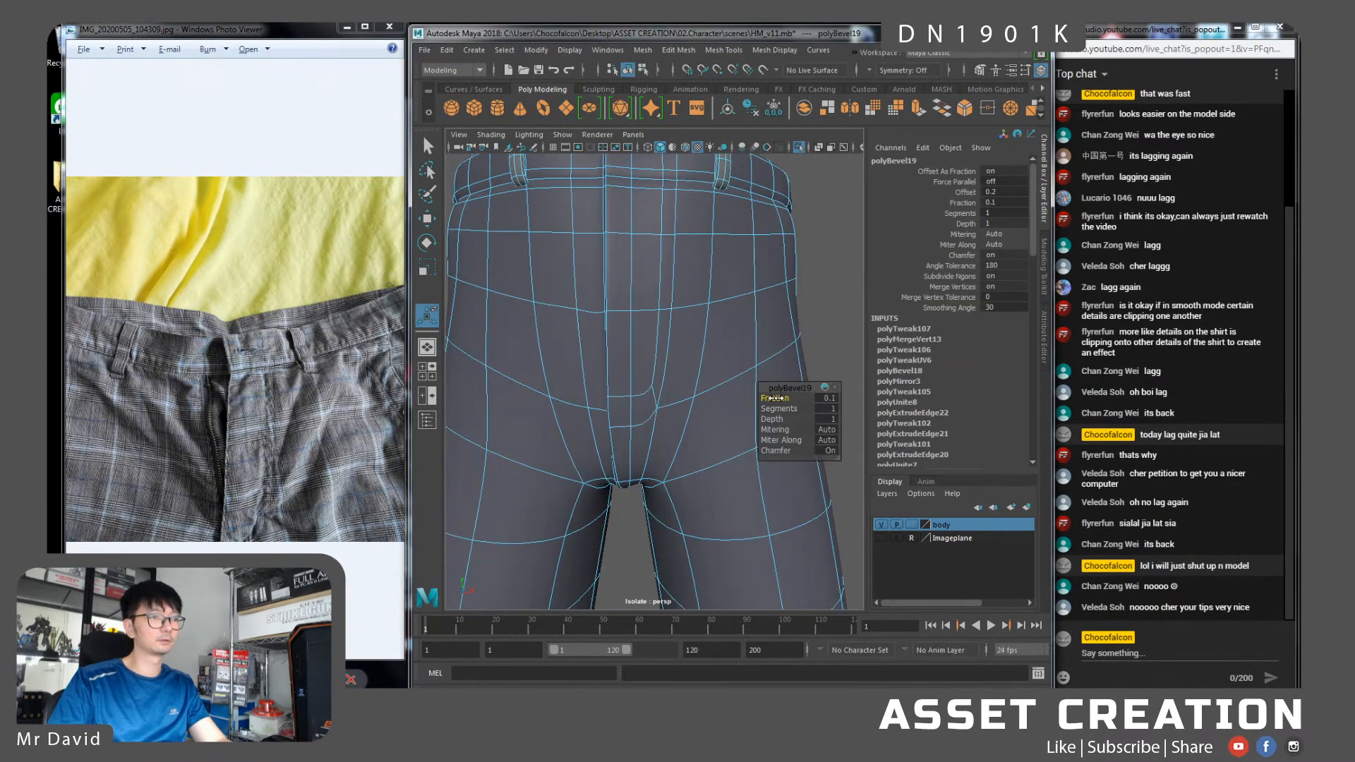
Delete the surplus edges at the lower end of the bevelled fly outline and undo the extra deletion
double_click(657, 342)
key("w")
mouse_move(683, 301)
middle_mouse_down("alt")
mouse_move(685, 341)
mouse_move(694, 318)
middle_mouse_up("alt")
double_click(632, 399)
left_click_drag(638, 423, 644, 378, "alt")
key("ctrl+Delete")
double_click(606, 399)
key("ctrl+Delete")
key("ctrl+z")
Merge the loose vertices on the bevelled fly outline and view the front of the shorts smoothed
scroll(644, 377, "up", 2)
right_click_drag(639, 337, 586, 346)
key("1")
left_click_drag(672, 365, 710, 379, "alt")
key("3")
right_click_drag(719, 363, 714, 351, "shift")
key("1")
key("2")
left_click_drag(726, 363, 731, 353, "alt")
left_click_drag(721, 290, 724, 288)
left_click_drag(752, 315, 677, 375, "alt")
key("w")
key("3")
right_click_drag(672, 347, 727, 367)
left_click(735, 383)
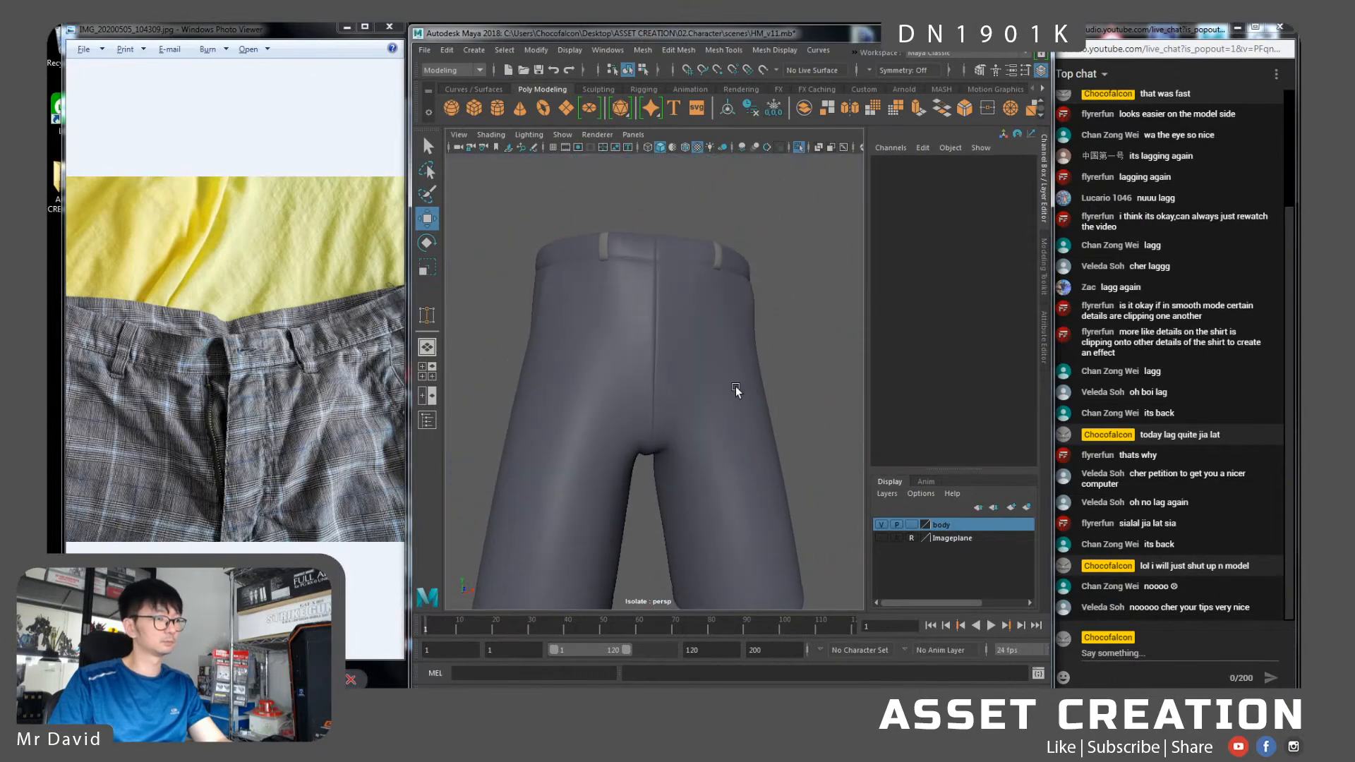
Move the edges of the fly's outer outline sideways on the front of the shorts
left_click(703, 403)
middle_click_drag(703, 413, 690, 395, "alt")
scroll(690, 390, "up", 5)
right_click_drag(683, 348, 681, 314)
left_click(669, 323)
left_click(682, 278, "shift")
middle_click_drag(683, 276, 687, 321, "alt")
mouse_move(683, 320)
left_mouse_down("alt")
mouse_move(683, 274)
mouse_move(685, 311)
left_mouse_up("alt")
left_click_drag(663, 246, 696, 387)
left_click(643, 374)
left_click(564, 388)
left_click(565, 393, "shift")
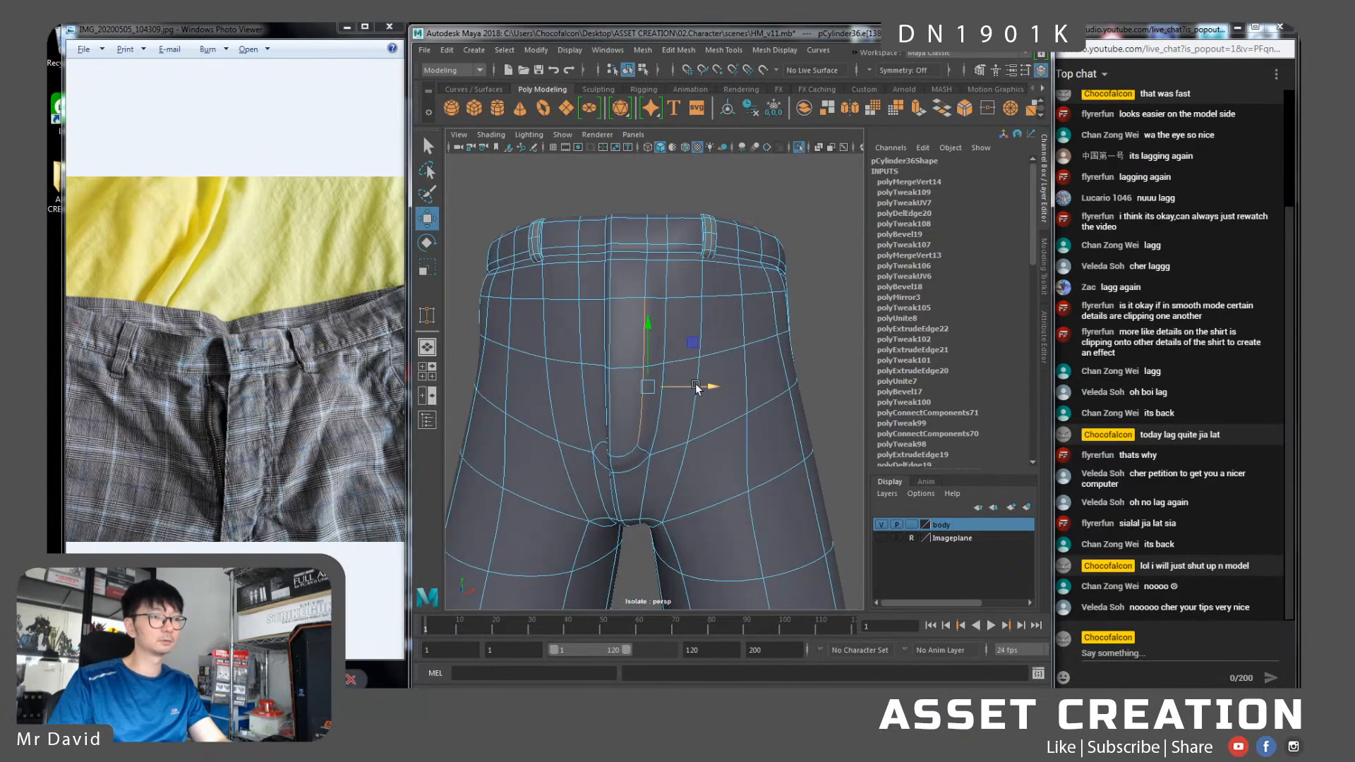
Adjust the fly outline edges from the side and delete the surplus edge near the fly's lower end
left_click_drag(620, 455, 552, 438, "alt")
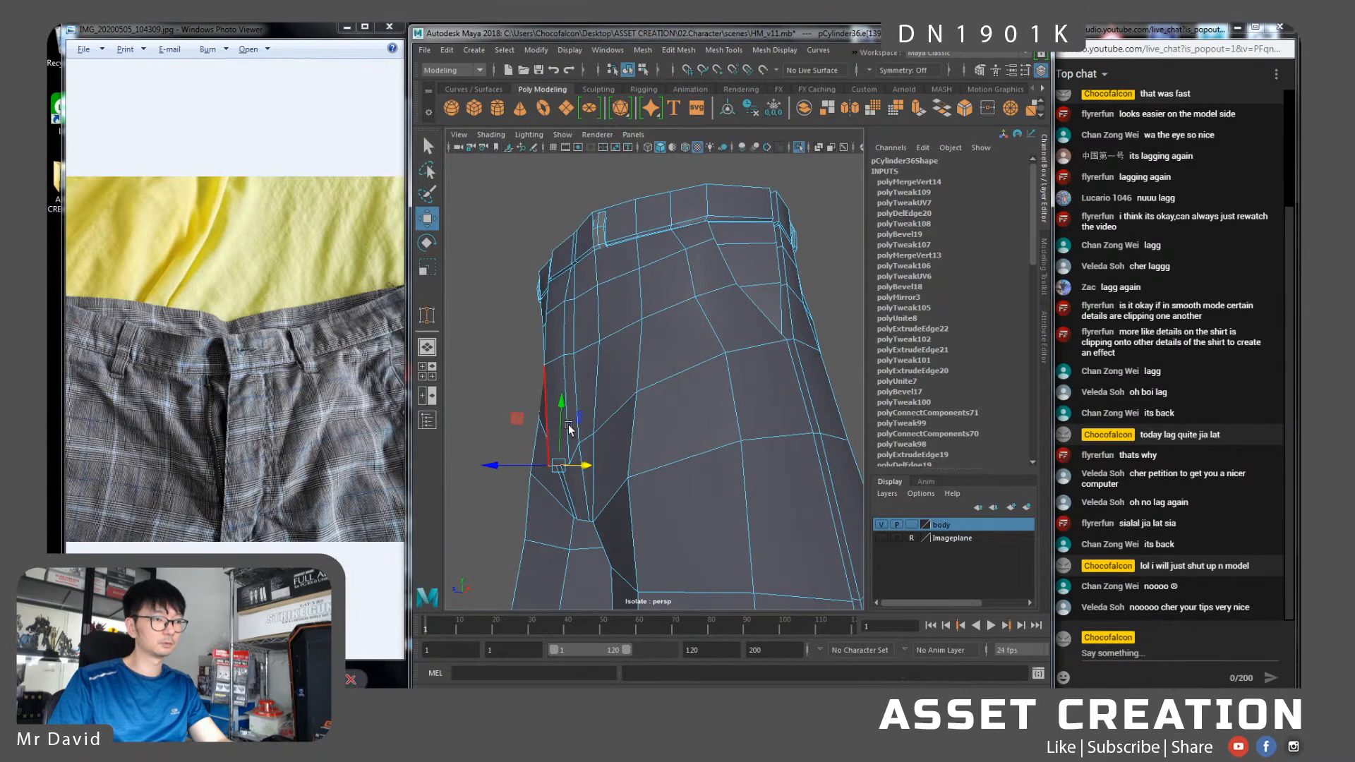
middle_click_drag(512, 421, 514, 393)
left_click(580, 478)
left_click(568, 444)
left_click_drag(568, 401, 676, 476)
middle_click_drag(677, 475, 686, 384, "alt")
right_click_drag(671, 463, 711, 459, "alt")
left_click(690, 411)
left_click_drag(653, 465, 663, 336, "alt")
key("ctrl+Delete")
left_click(654, 282)
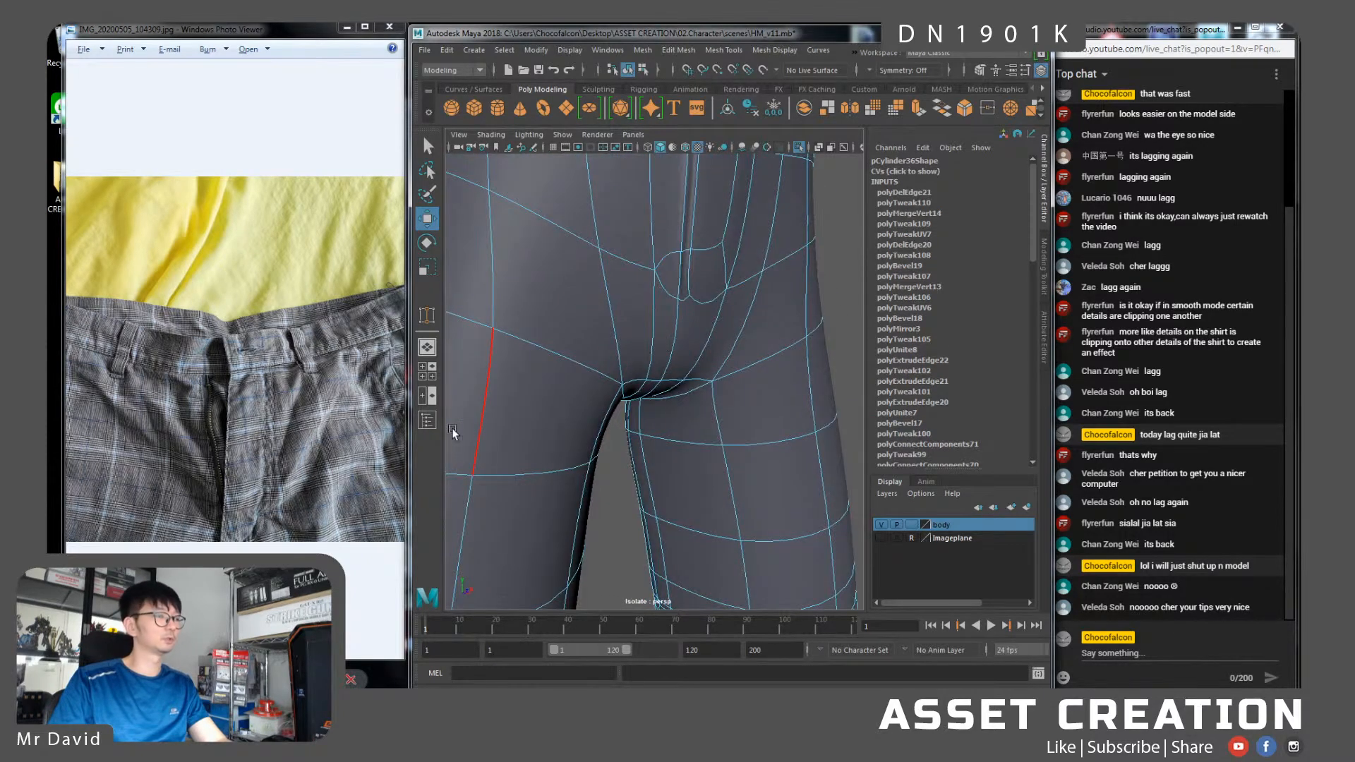
Switch to the photo viewer and go through the pants references to the photo of the opened zip fly
left_click(482, 400)
key("Right")
key("Right")
key("Right")
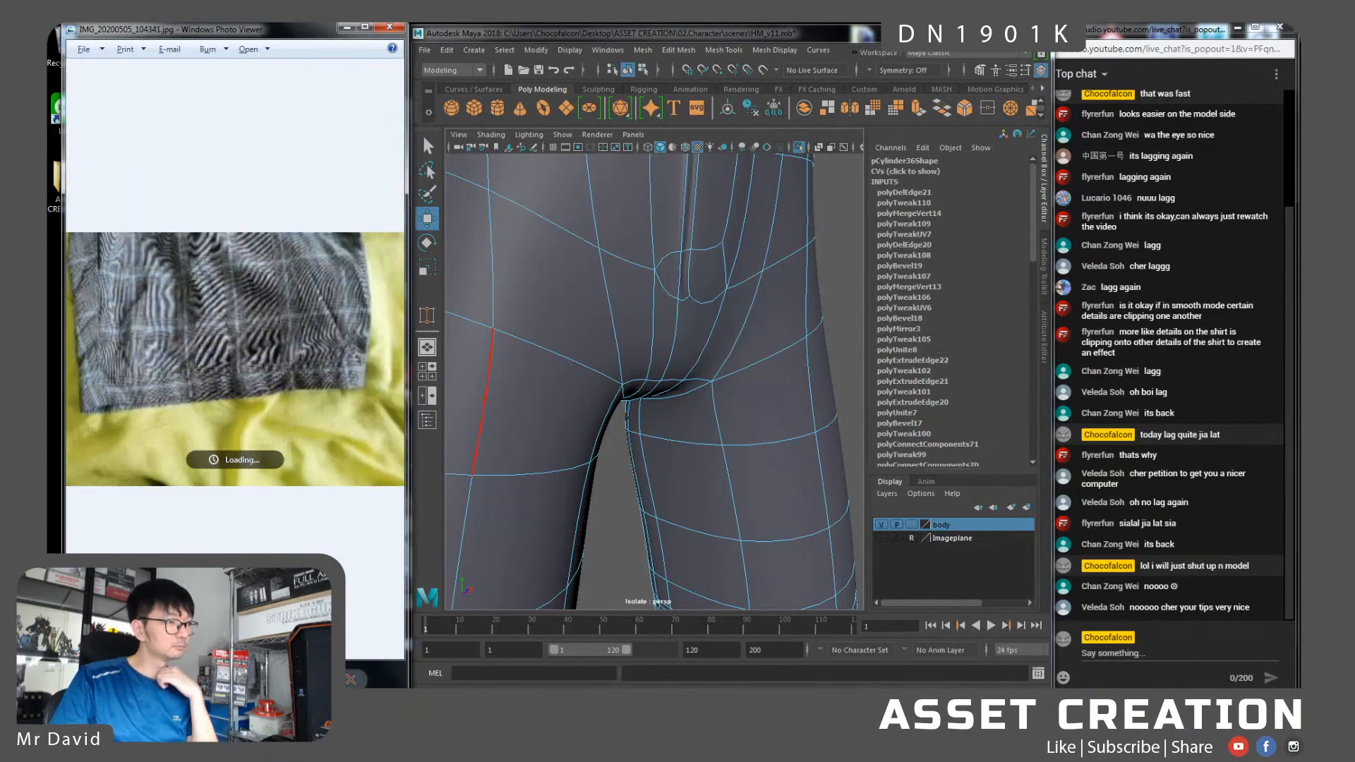
key("Left")
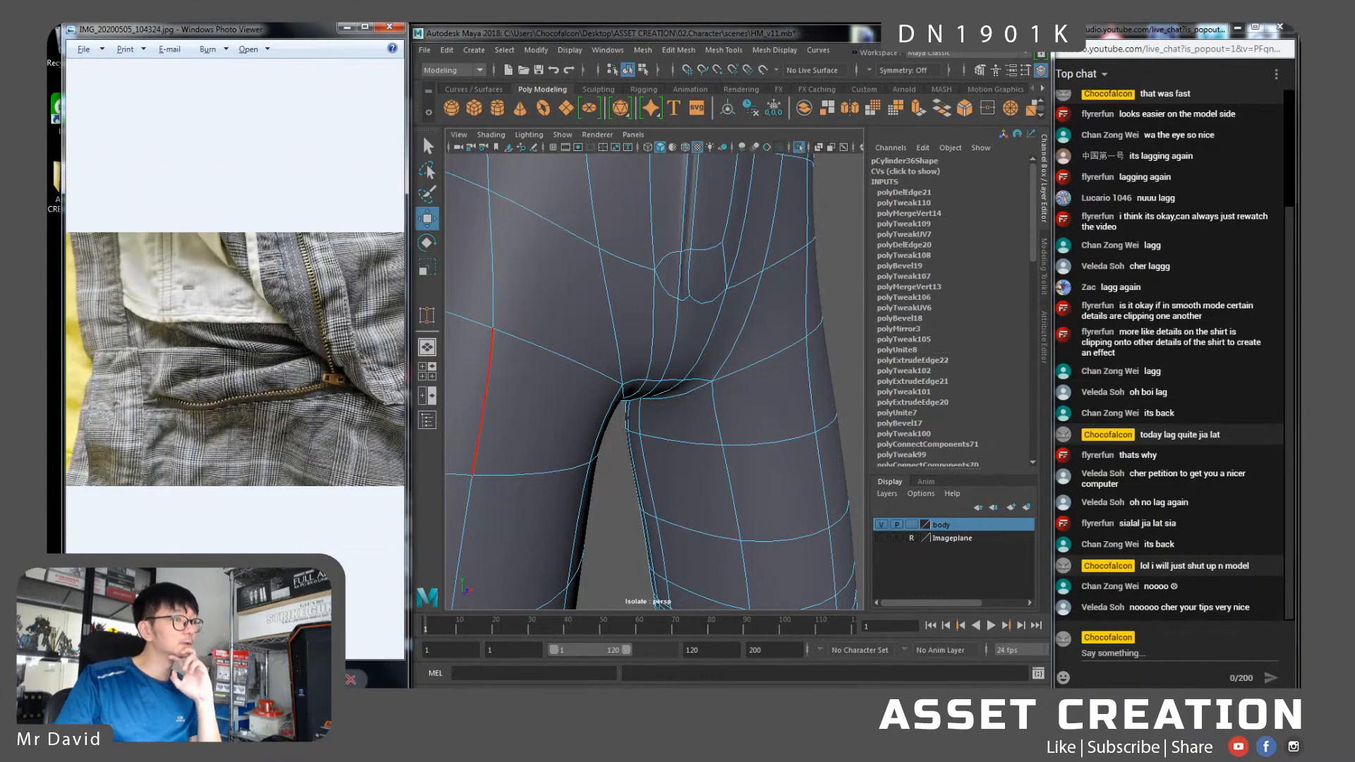
In Maya, merge the loose vertices at the lower end of the centre seam beside the fly
left_click(702, 293)
left_click_drag(714, 294, 700, 282, "alt")
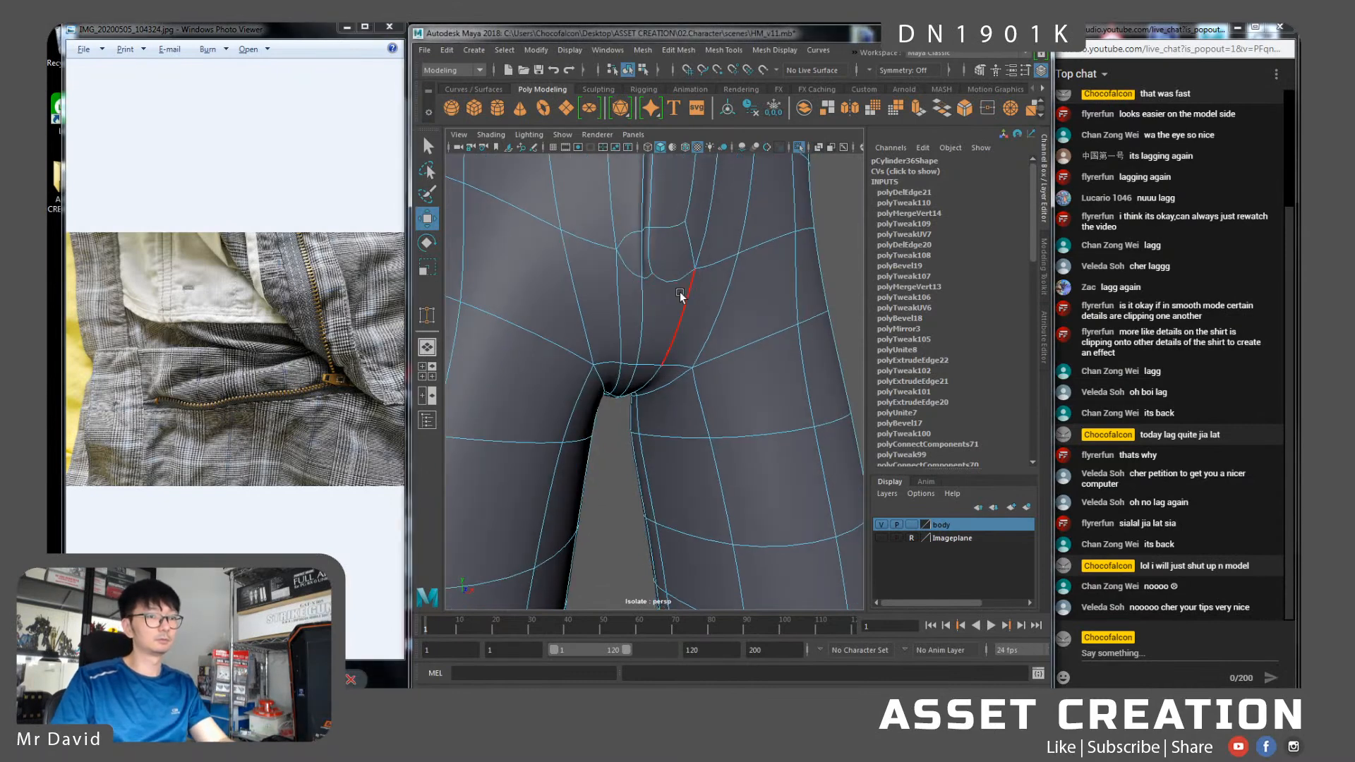
mouse_move(662, 277)
right_mouse_down()
mouse_move(611, 276)
mouse_move(656, 259)
mouse_move(654, 274)
right_mouse_up()
left_click(654, 275)
key("q")
left_click(633, 273)
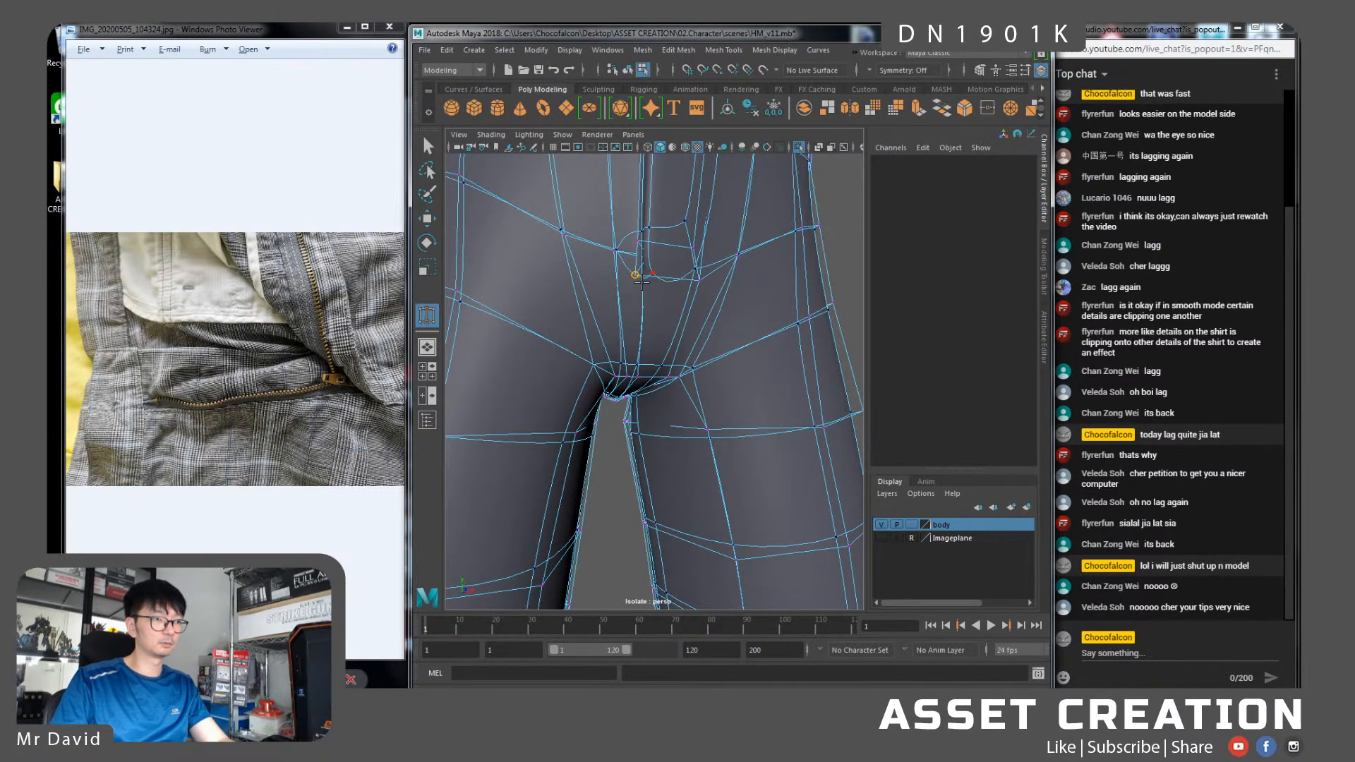
key("w")
left_click(654, 274)
right_click_drag(648, 290, 644, 205, "shift")
On the back of the shorts, merge the loose vertices at the inner lower corner of the left rear pocket
left_click_drag(662, 277, 667, 307, "alt")
right_click_drag(667, 304, 679, 258)
scroll(662, 278, "down", 3)
double_click(593, 313)
left_click_drag(618, 340, 629, 329, "alt")
left_click_drag(728, 377, 419, 392, "alt")
left_click_drag(616, 321, 677, 254, "alt")
left_click_drag(668, 334, 626, 269, "alt")
right_click_drag(624, 232, 623, 198)
left_click(607, 243)
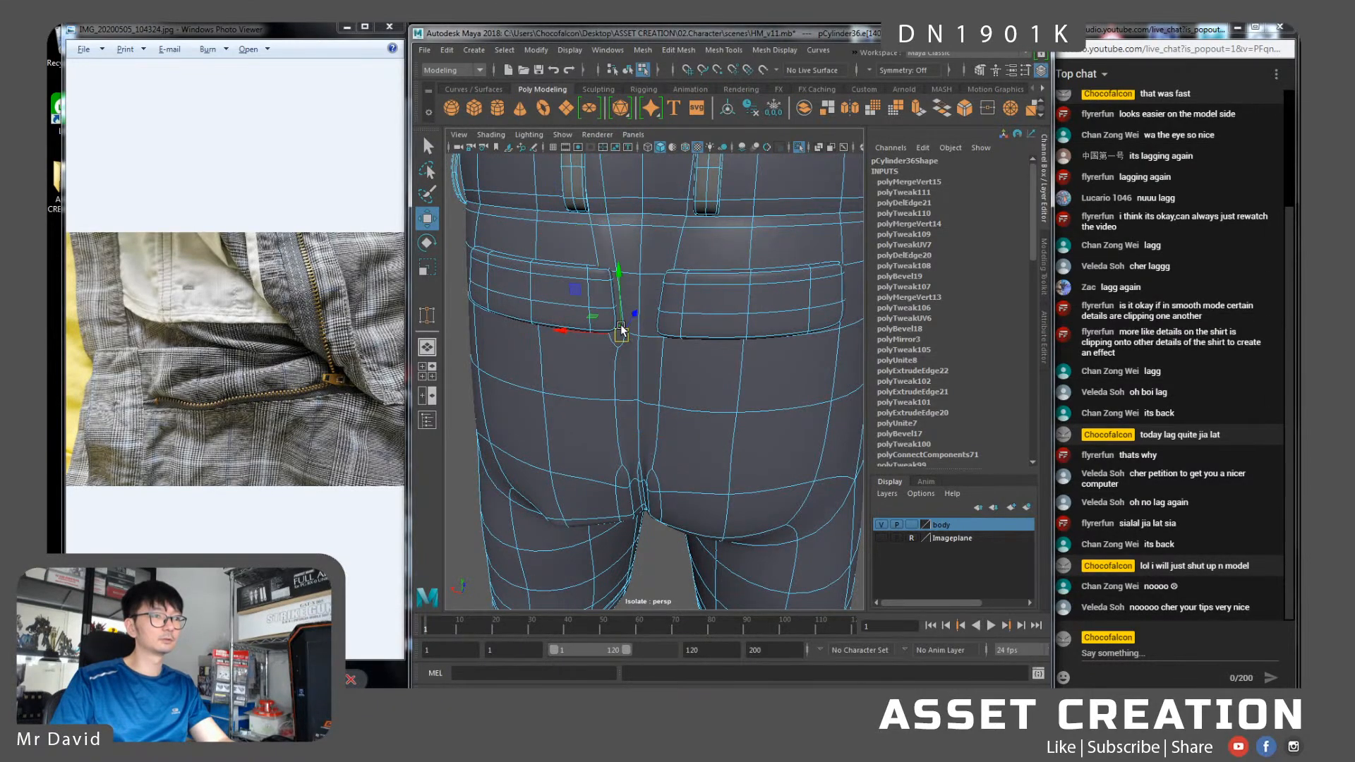
key("q")
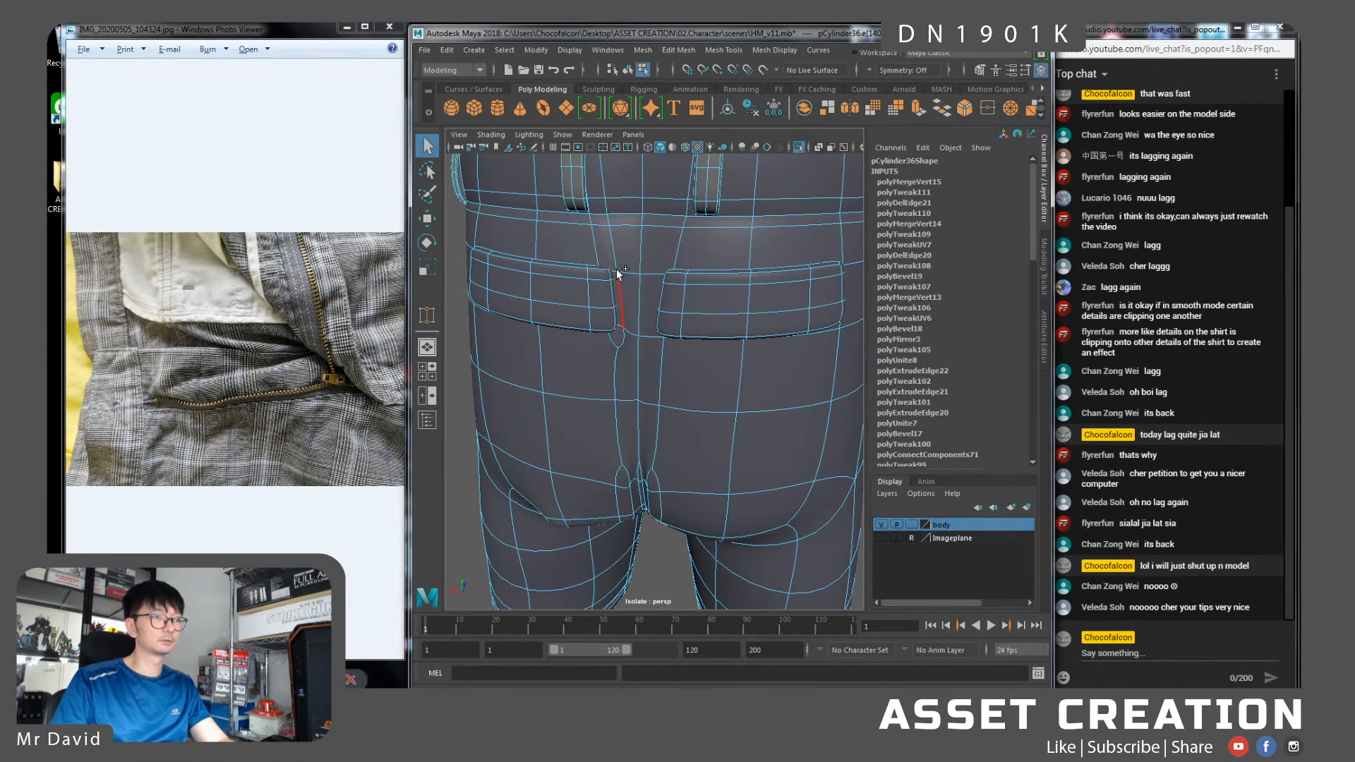
right_click_drag(620, 315, 628, 204, "shift")
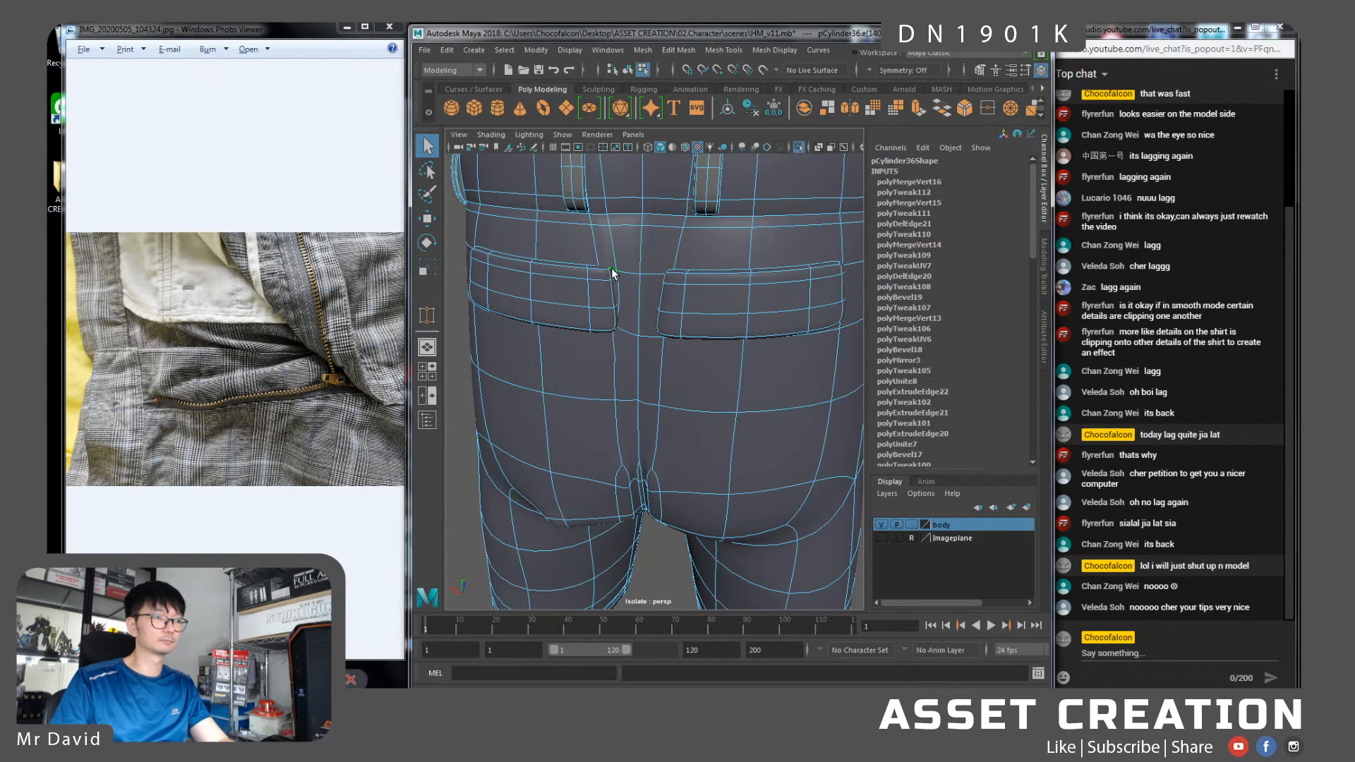
Merge the doubled vertices along the edge line from the left rear pocket up through the waistband
key("g")
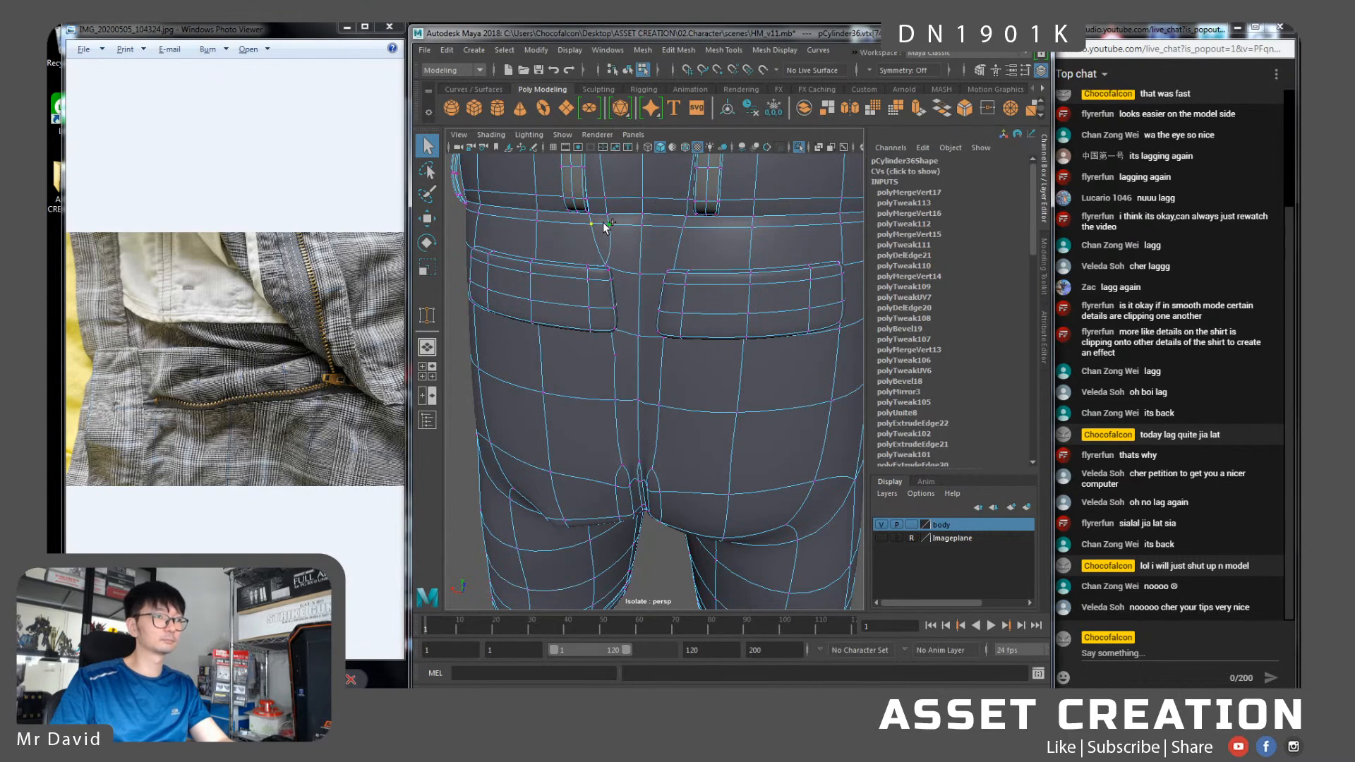
key("g")
scroll(646, 300, "up", 3)
left_click_drag(623, 215, 590, 344, "alt")
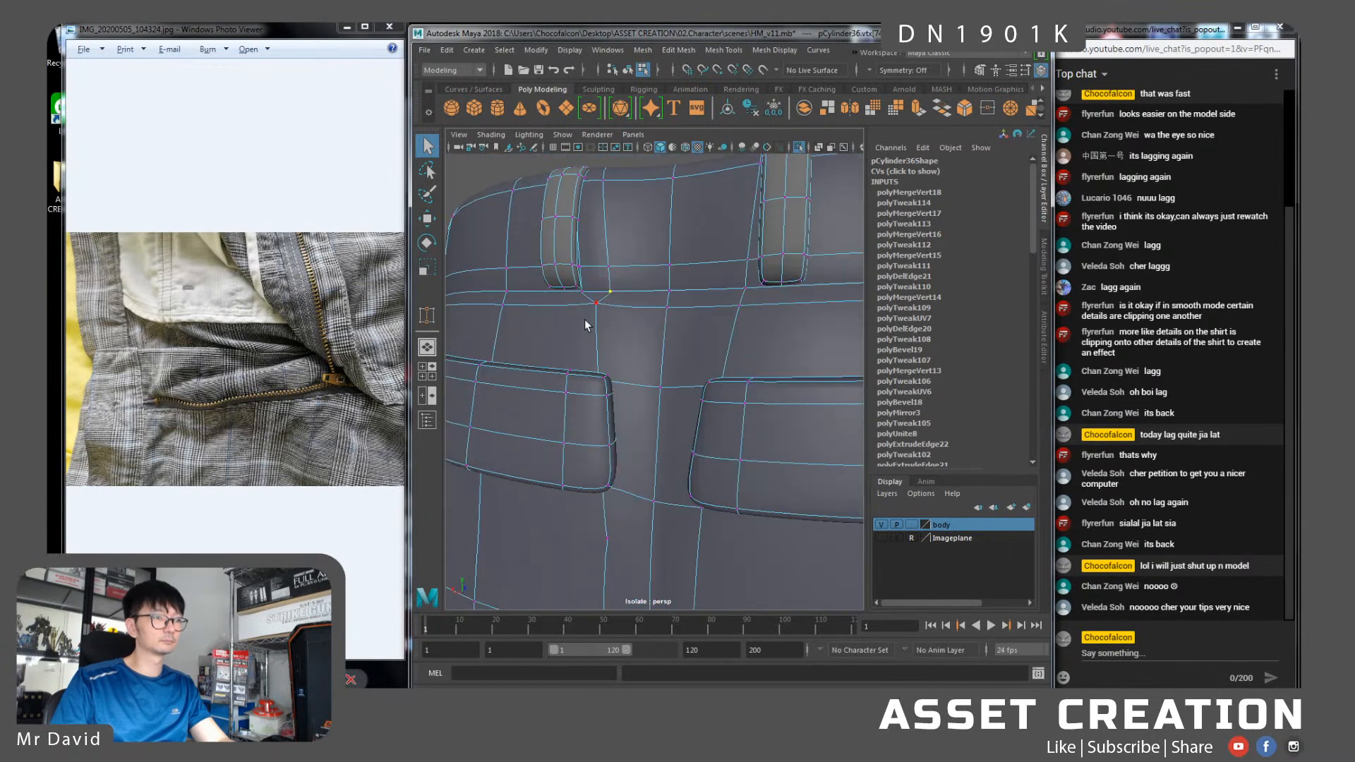
key("g")
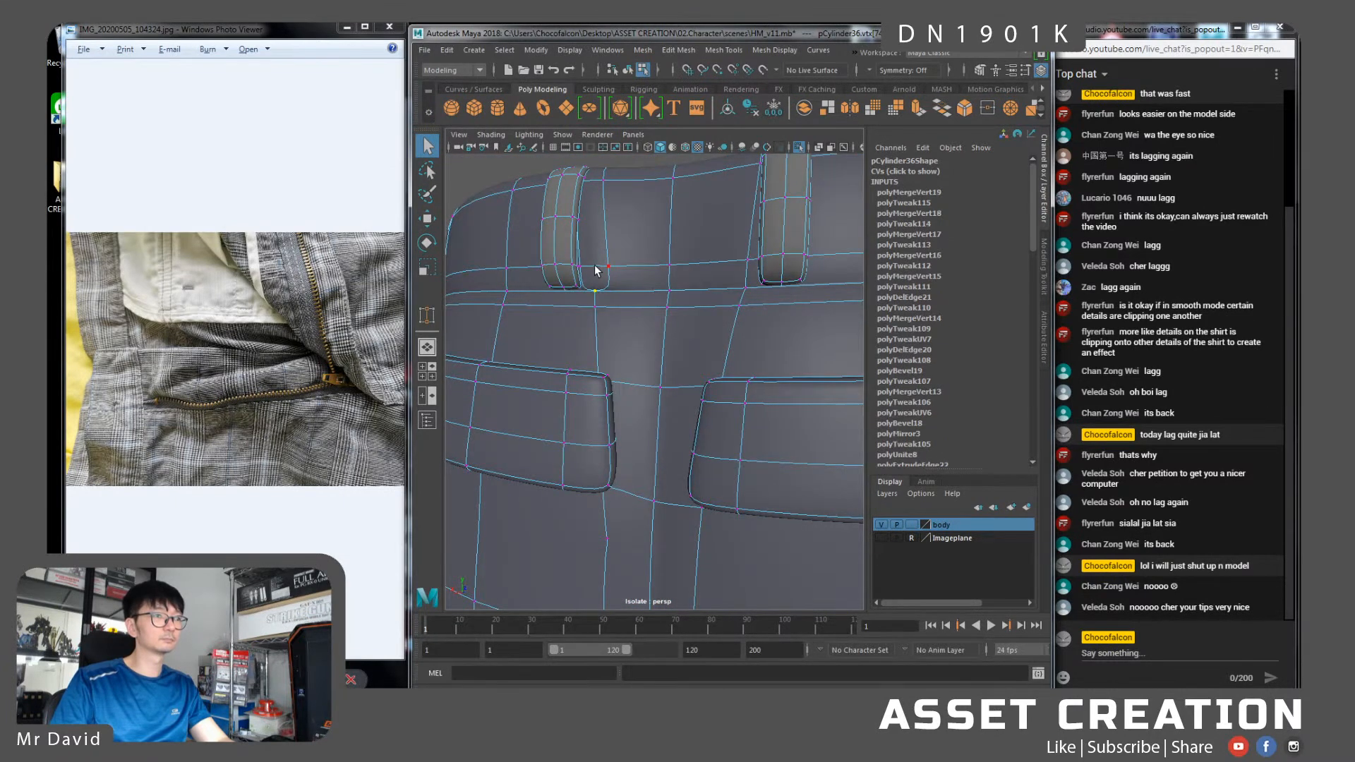
key("g")
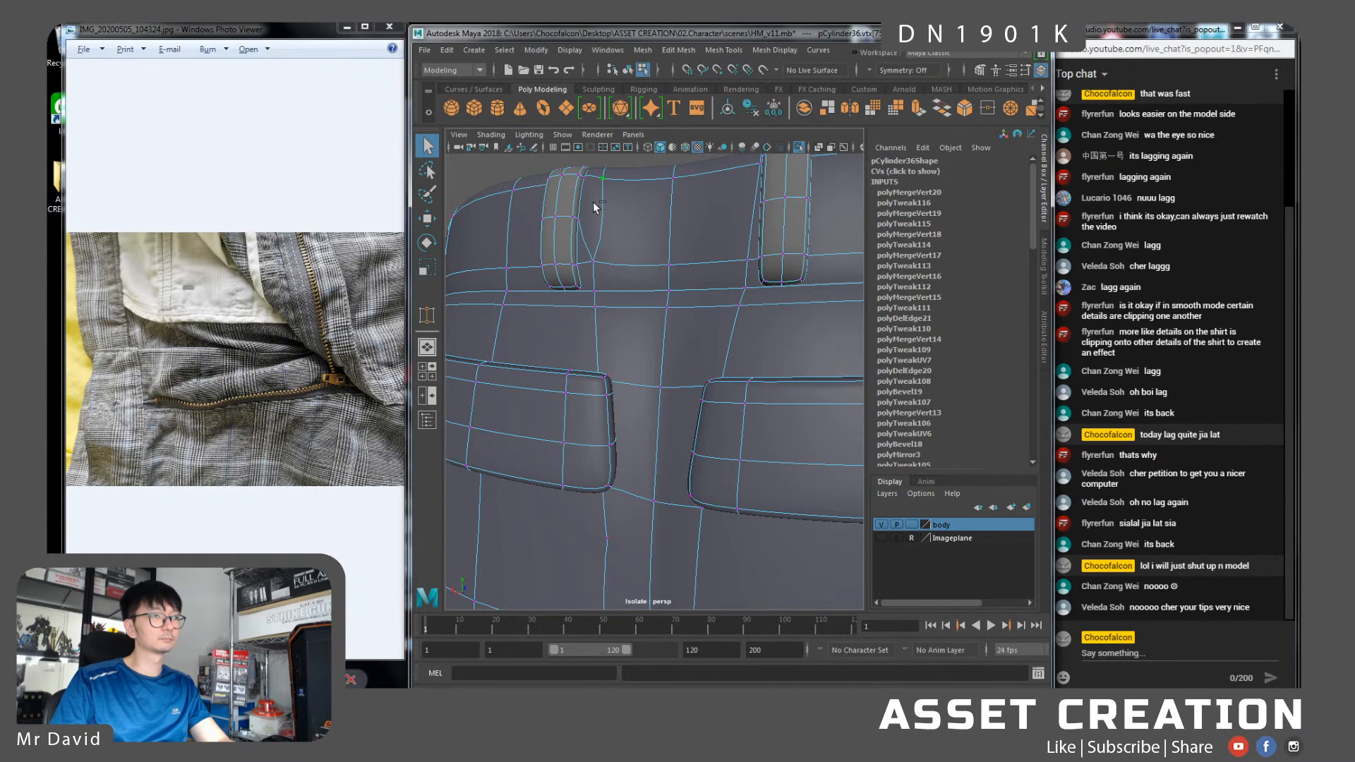
Collapse the leftover short edge at the waistband's upper rim and delete the surplus vertex on the back
right_click_drag(591, 202, 595, 185)
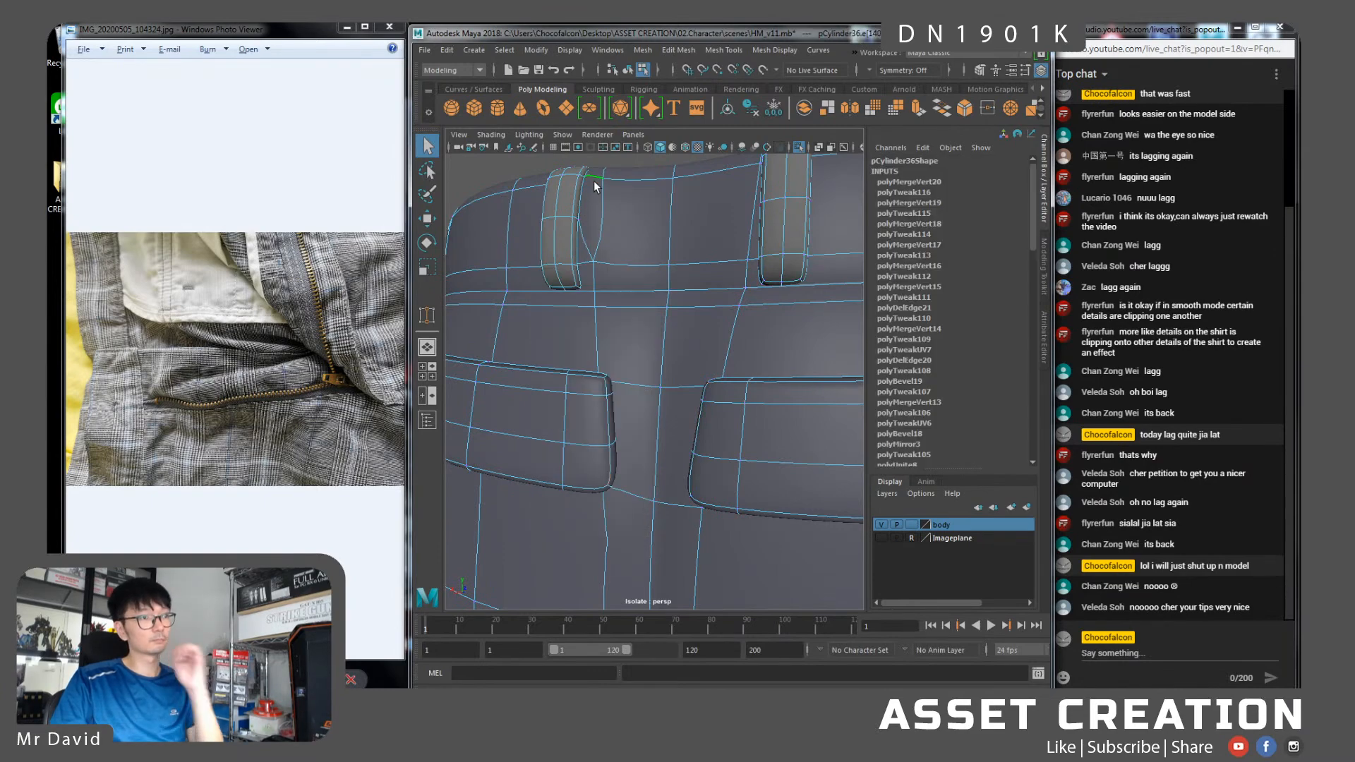
left_click_drag(595, 184, 583, 406, "alt")
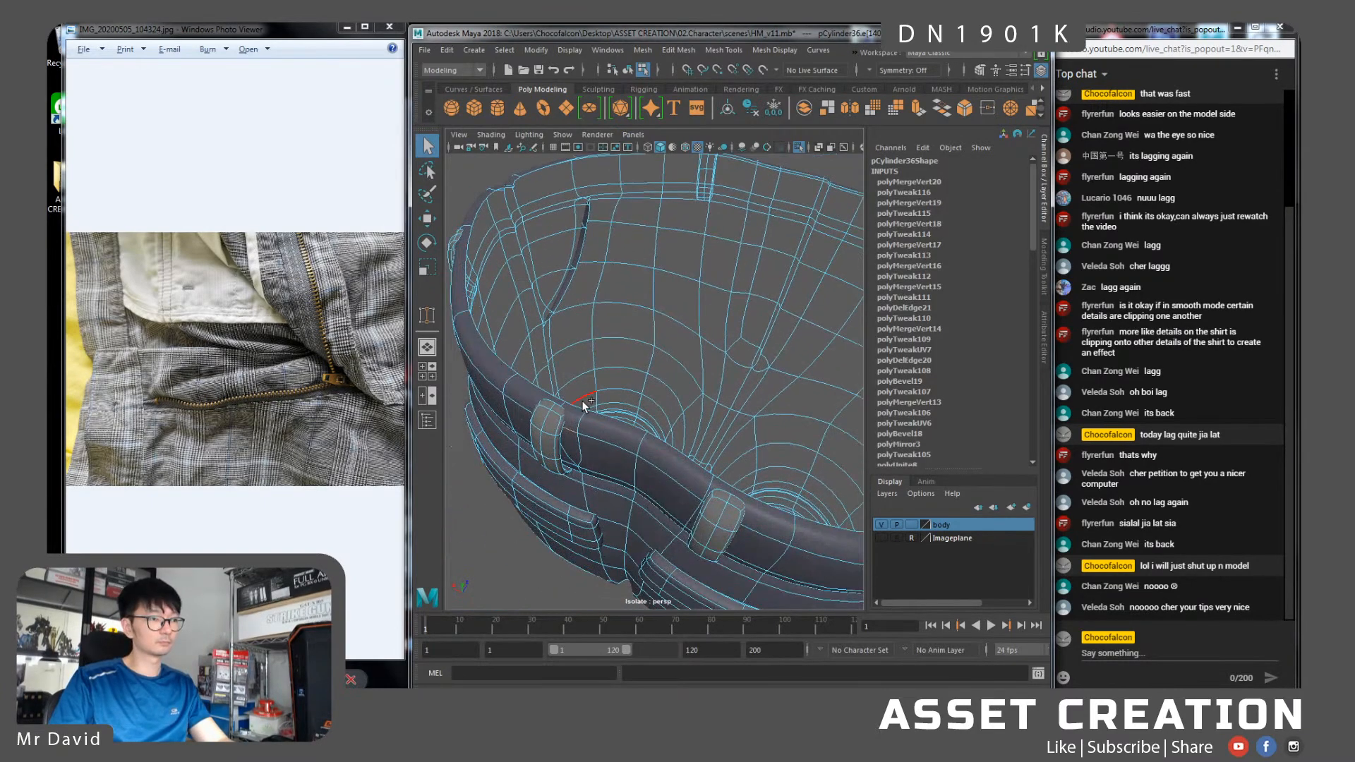
right_click_drag(583, 408, 642, 360, "shift")
left_click_drag(621, 452, 649, 367, "alt")
middle_click_drag(669, 441, 634, 359, "alt")
right_click_drag(631, 274, 658, 242)
left_click(654, 257)
key("Delete")
Collapse the surplus short edges around the centre seam on the lower seat of the shorts
middle_click_drag(659, 386, 642, 281, "alt")
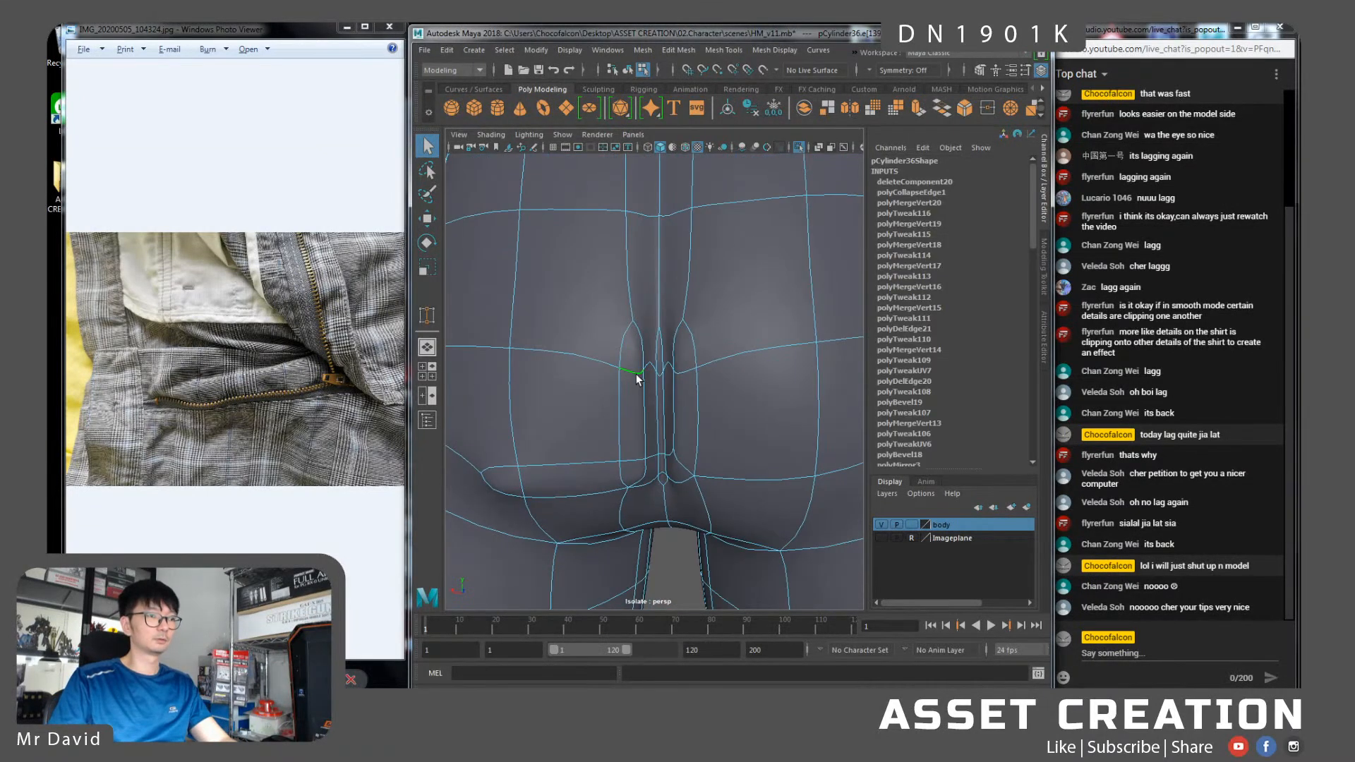
middle_click_drag(637, 398, 634, 379, "alt")
left_click(681, 337, "shift")
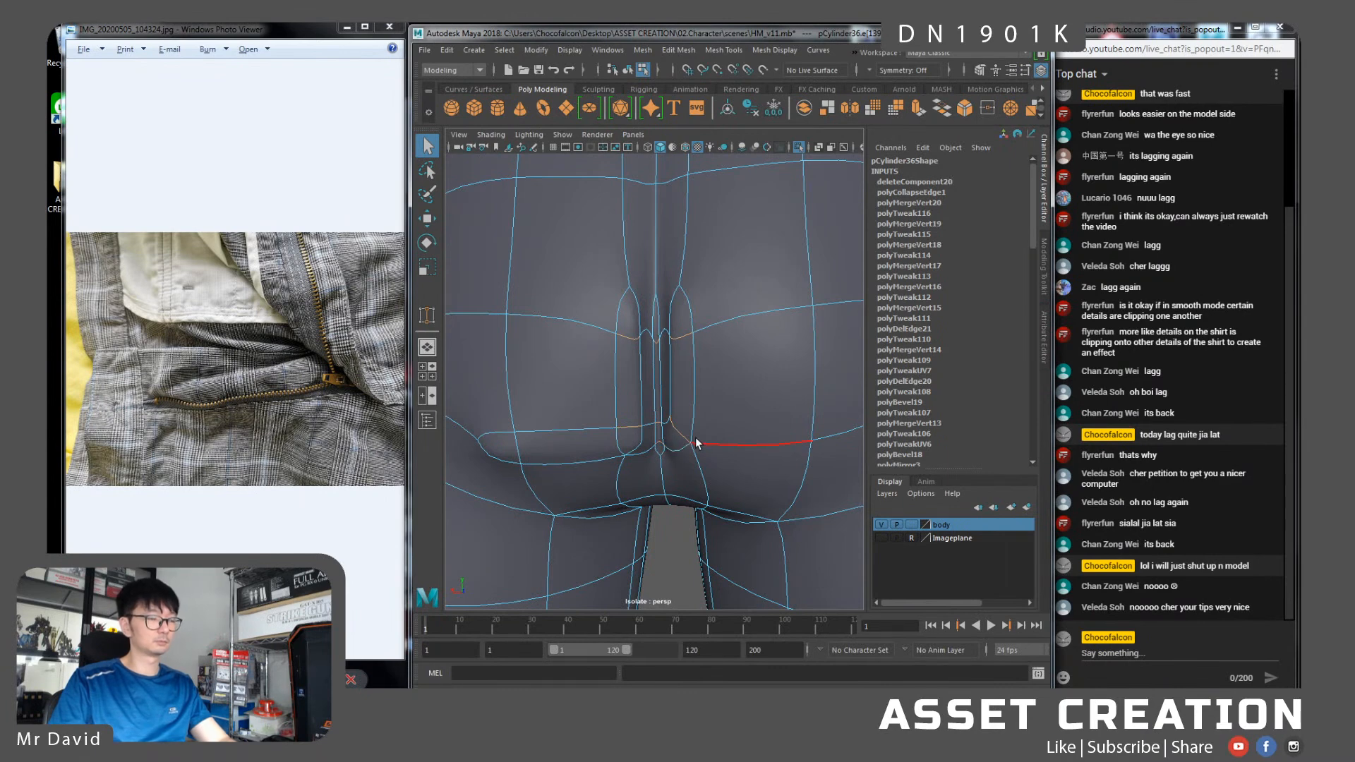
key("g")
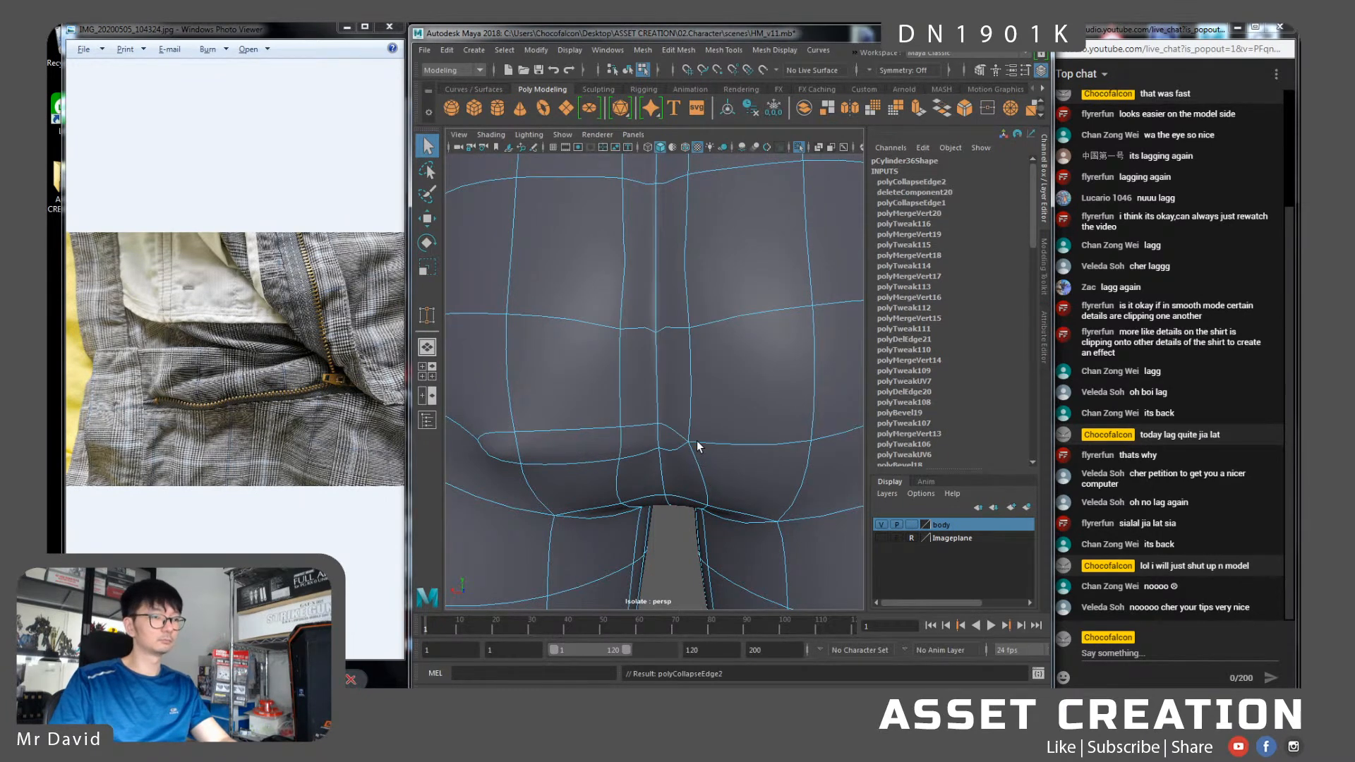
left_click(622, 442)
key("g")
left_click(655, 442)
key("g")
left_click(513, 446)
key("g")
Delete the leftover vertices along the seat's centre seam and save the scene
right_click_drag(587, 376, 588, 350)
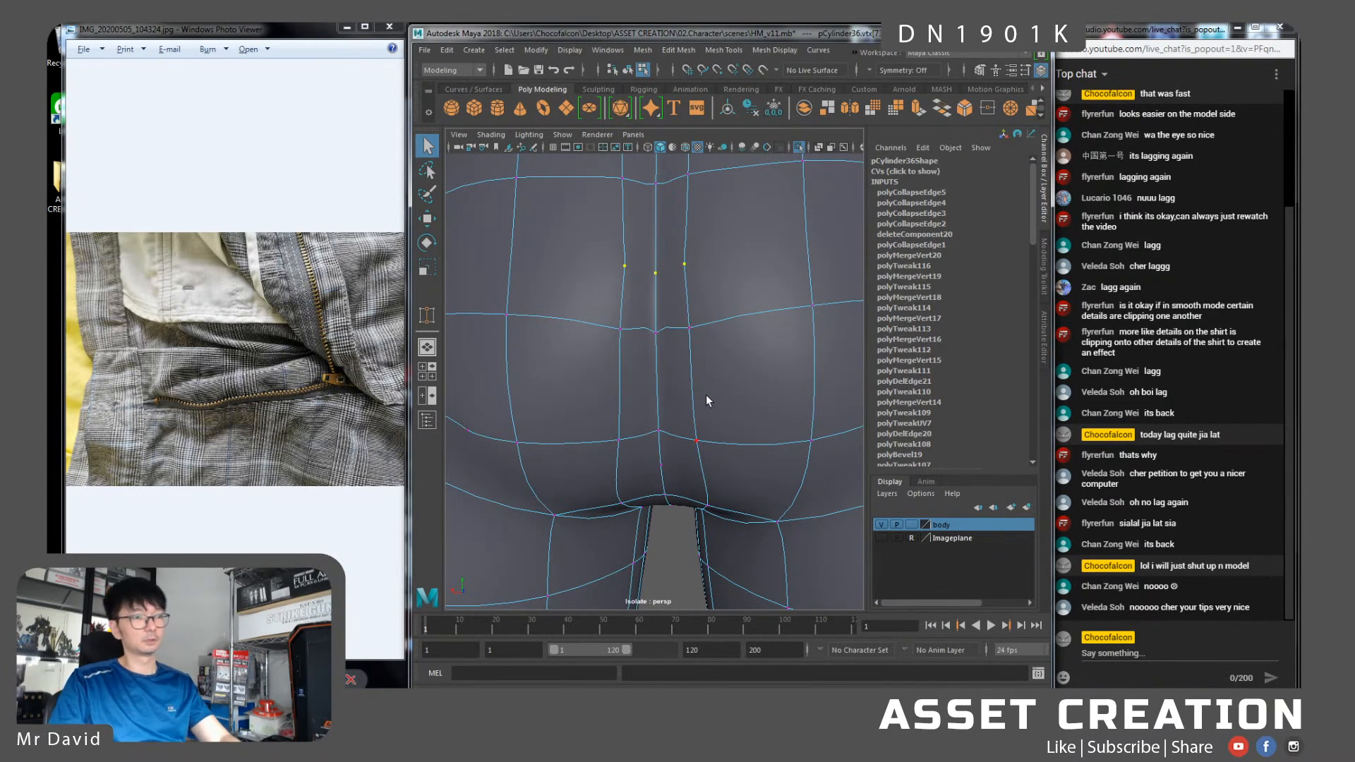
key("Delete")
key("Delete")
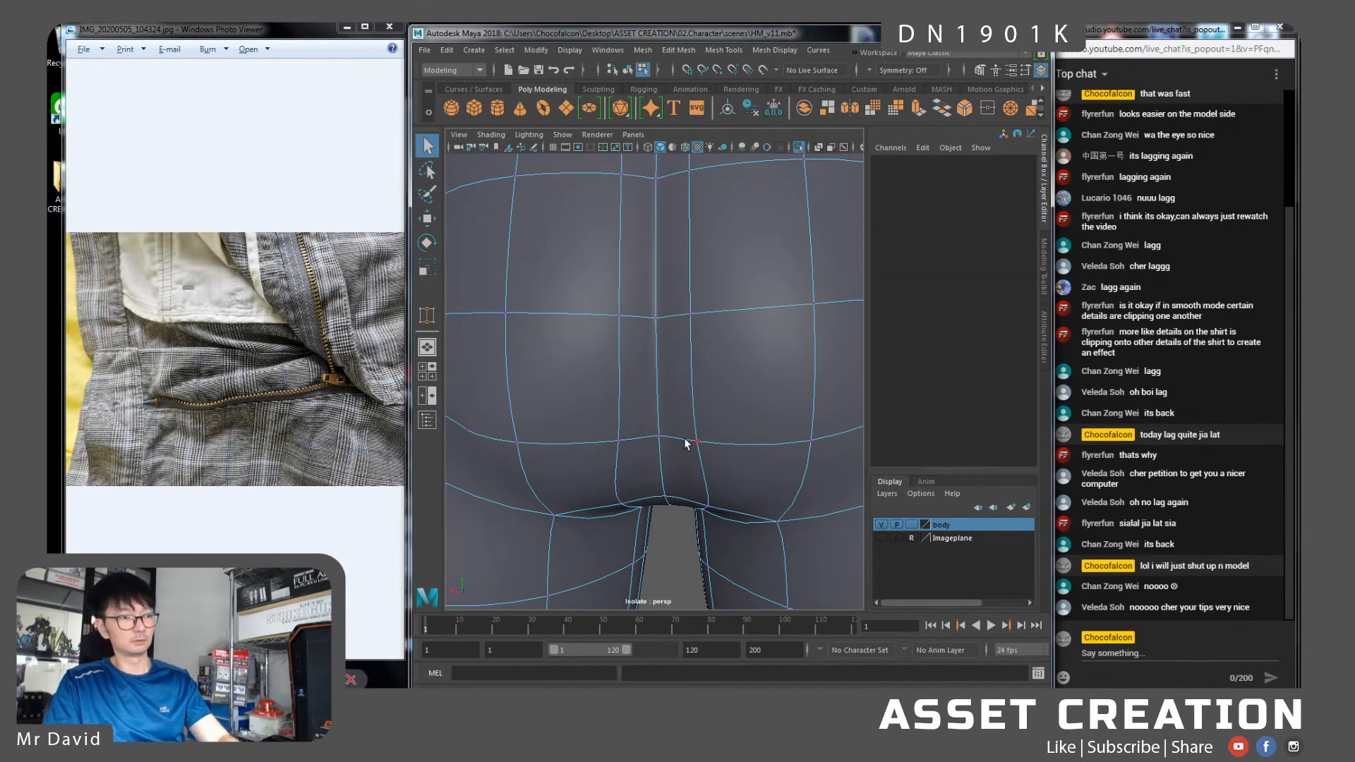
scroll(671, 502, "down", 3)
left_click_drag(671, 502, 621, 353, "alt")
key("ctrl+s")
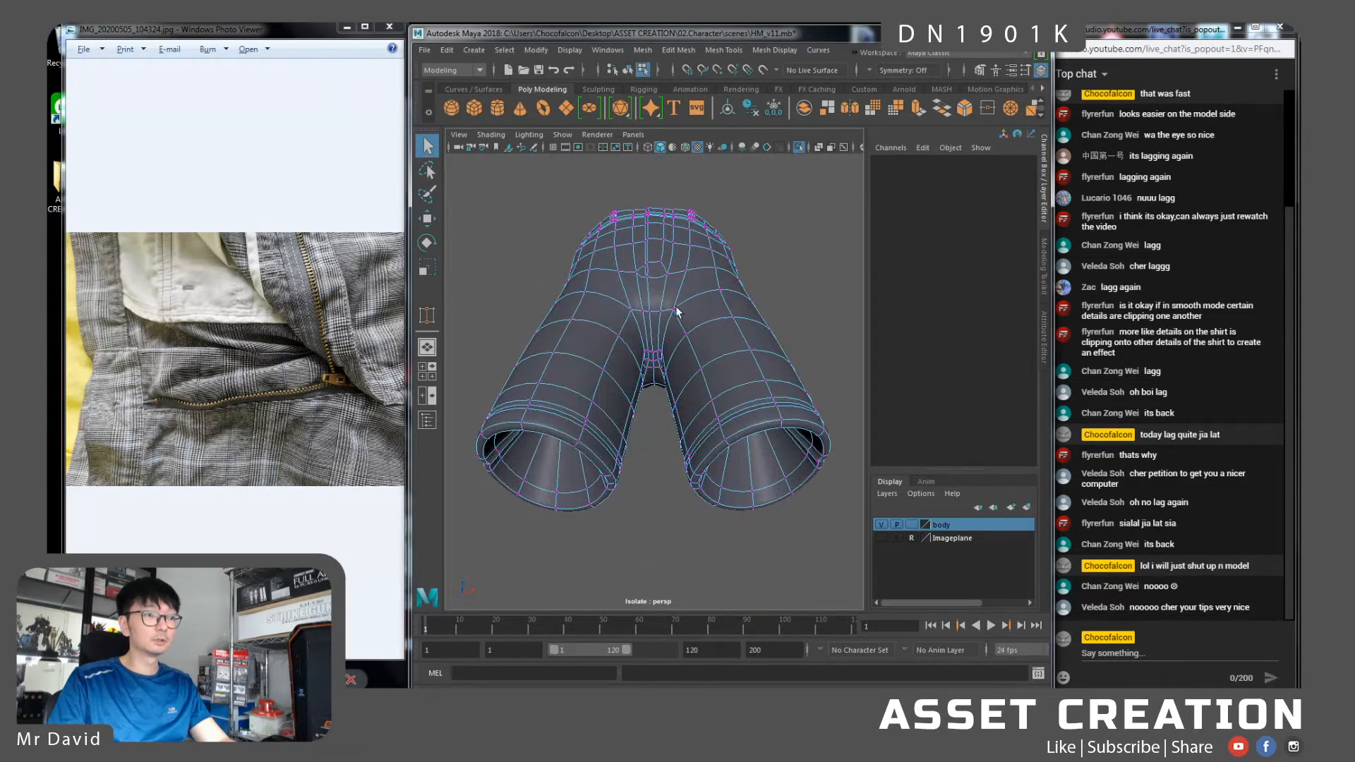
Return the shorts to object mode and examine their topology from the underside and front
right_click_drag(621, 353, 687, 358, "alt")
mouse_move(687, 359)
left_mouse_down("alt")
mouse_move(635, 313)
mouse_move(636, 338)
mouse_move(686, 360)
mouse_move(697, 341)
left_mouse_up("alt")
right_click_drag(688, 305, 686, 262)
left_click_drag(681, 327, 673, 281, "alt")
right_click_drag(672, 281, 727, 264)
key("f")
left_click(761, 319)
left_click_drag(683, 340, 729, 332, "alt")
left_click(698, 312)
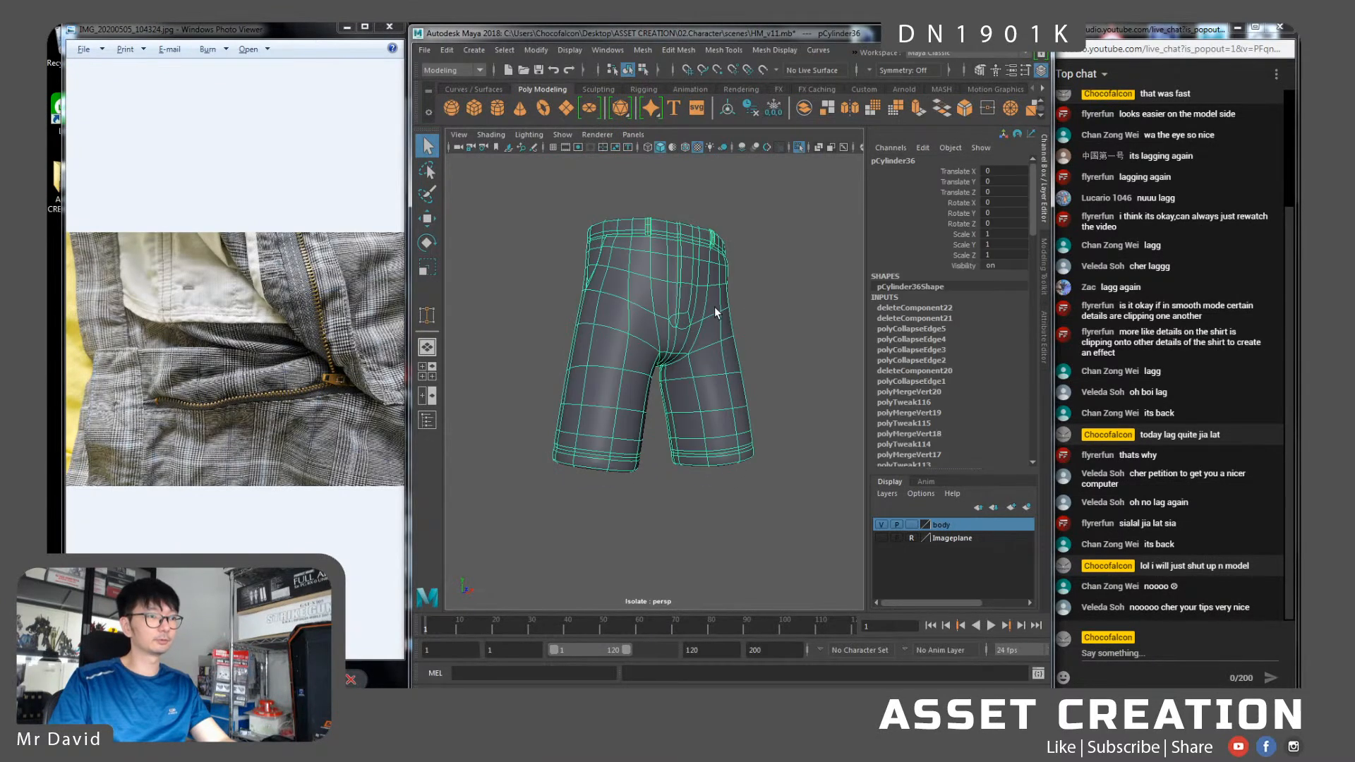
scroll(635, 300, "up", 5)
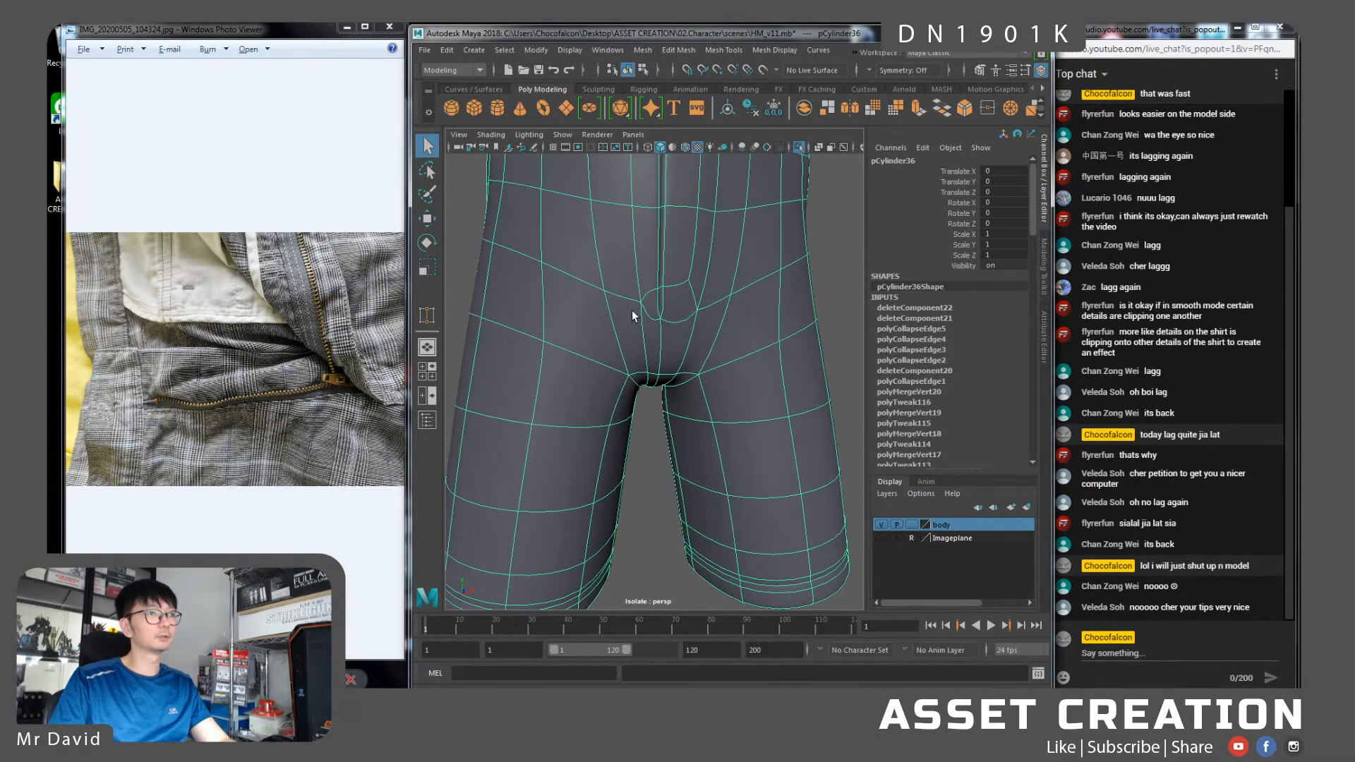
scroll(635, 282, "down", 3)
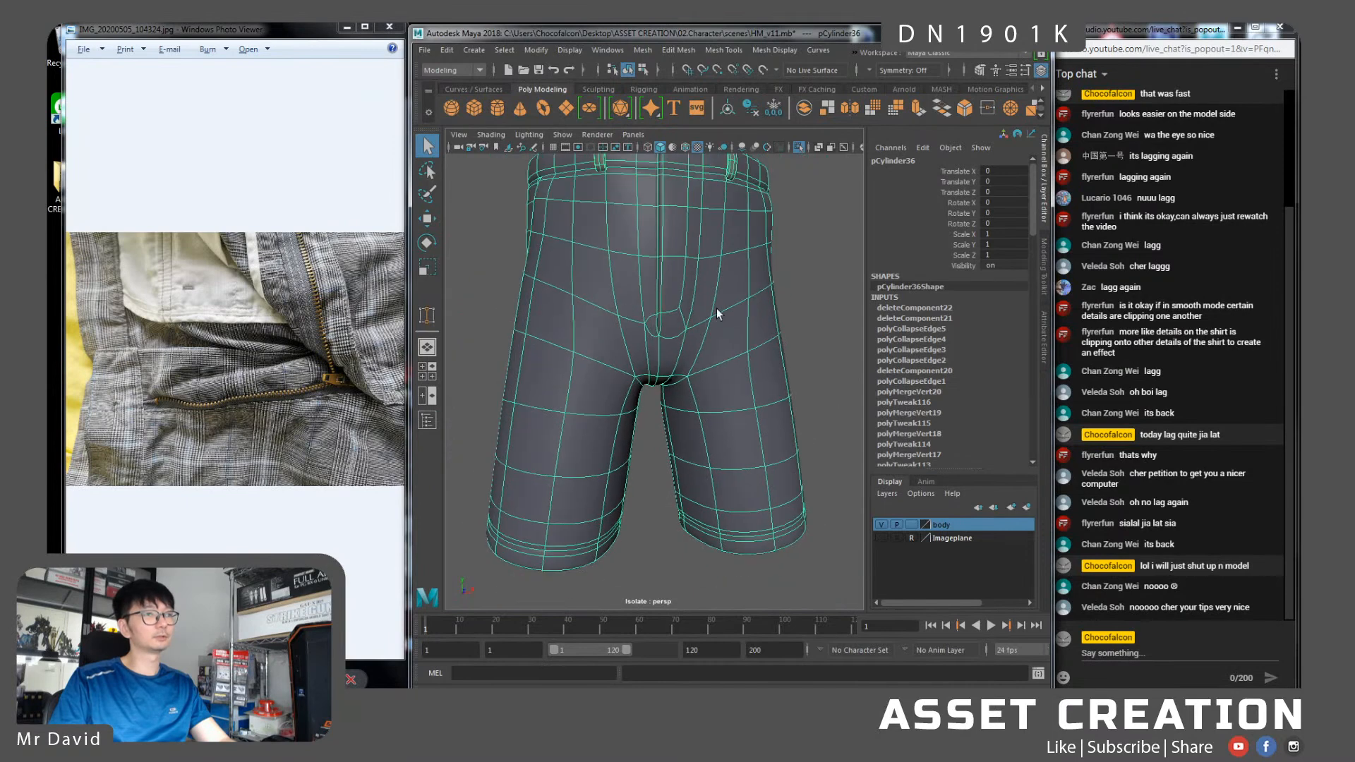
Try to collapse the short edges running across the front centre seam from the crotch to the waistband
right_click_drag(718, 314, 748, 286)
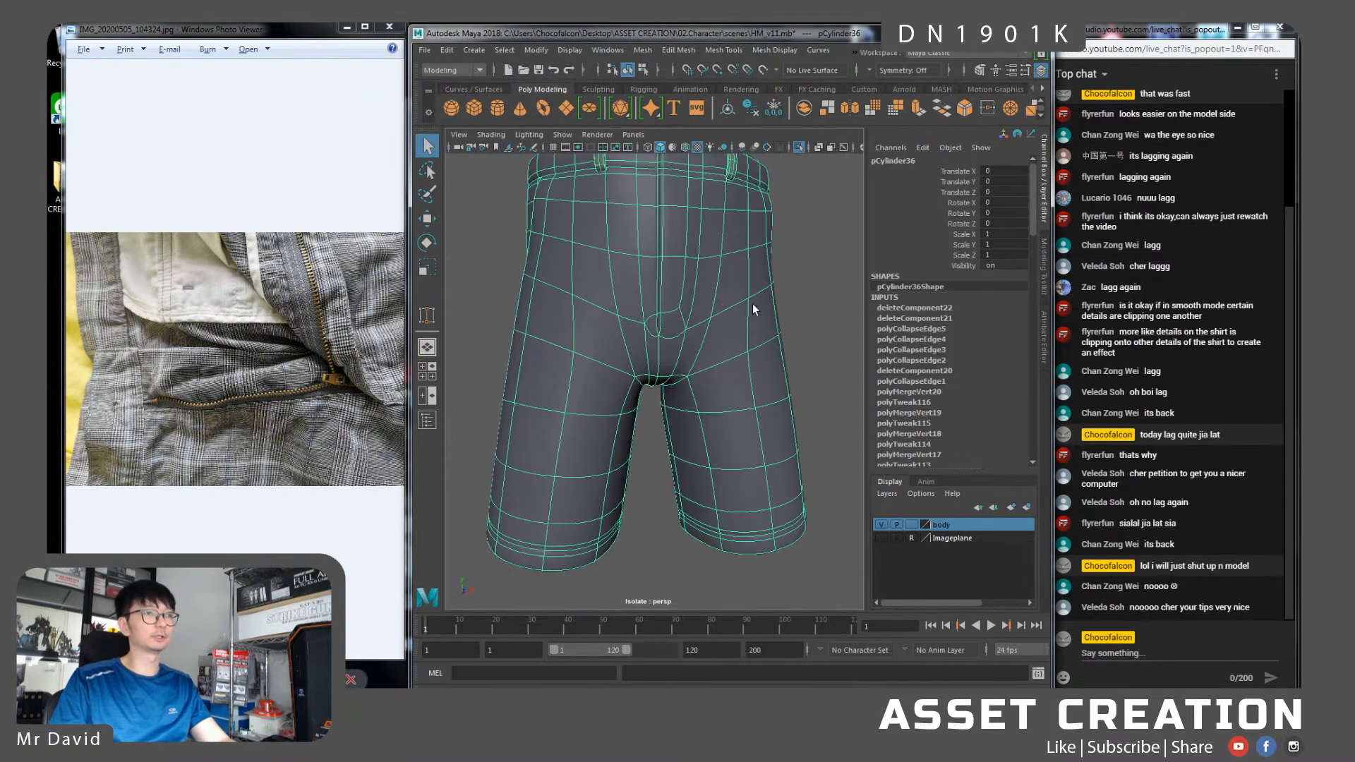
mouse_move(683, 322)
left_mouse_down("alt")
mouse_move(714, 322)
mouse_move(701, 328)
left_mouse_up("alt")
middle_click_drag(685, 264, 639, 349, "alt")
scroll(657, 395, "up", 5)
right_click_drag(665, 435, 669, 326)
left_click(654, 451)
left_click(665, 441)
left_click(678, 284, "shift")
left_click(657, 459, "shift")
middle_click_drag(669, 336, 664, 459, "alt")
left_click(654, 360)
left_click(657, 284)
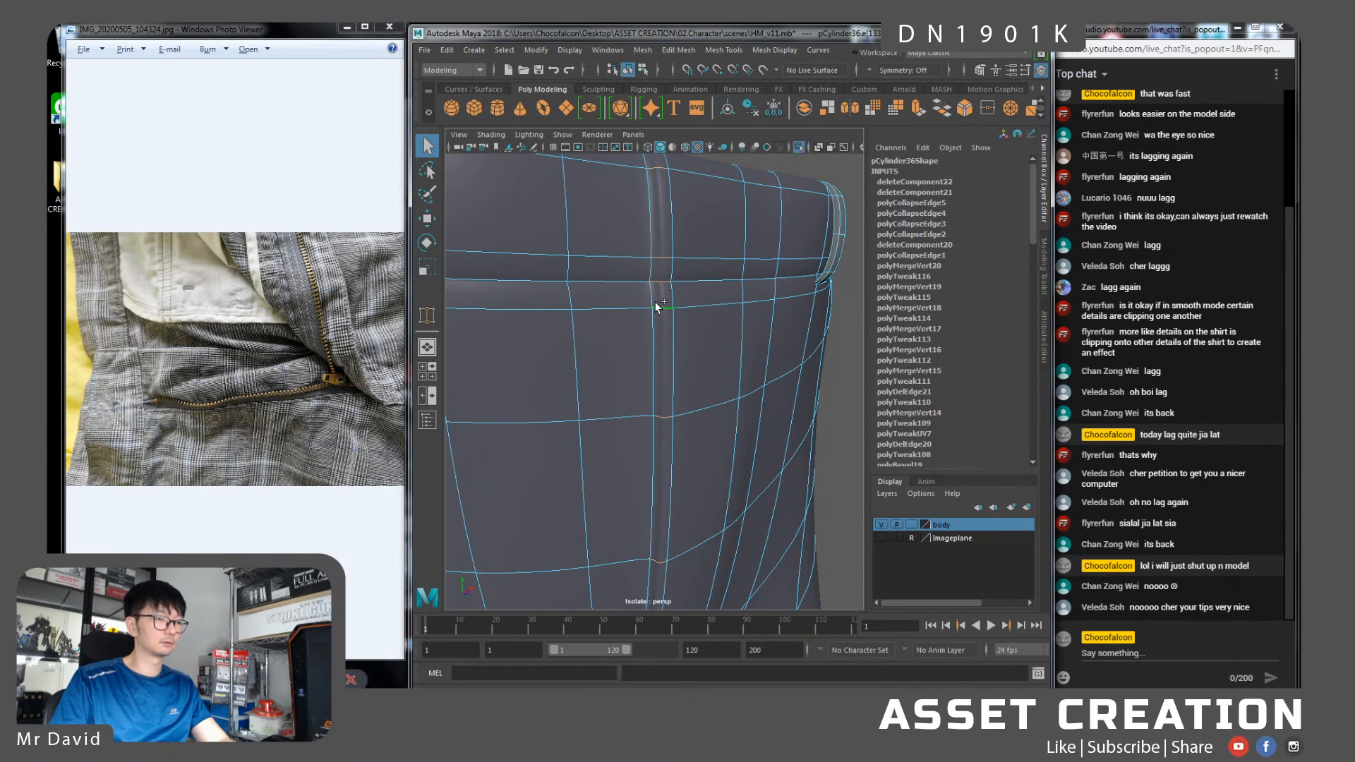
right_click_drag(655, 307, 655, 442, "shift")
Check the front of the smoothed shorts and undo the change to the centre seam edges
middle_click_drag(680, 475, 701, 321, "alt")
left_click_drag(702, 320, 708, 358, "alt")
right_click_drag(744, 290, 786, 270)
key("f")
left_click(765, 370)
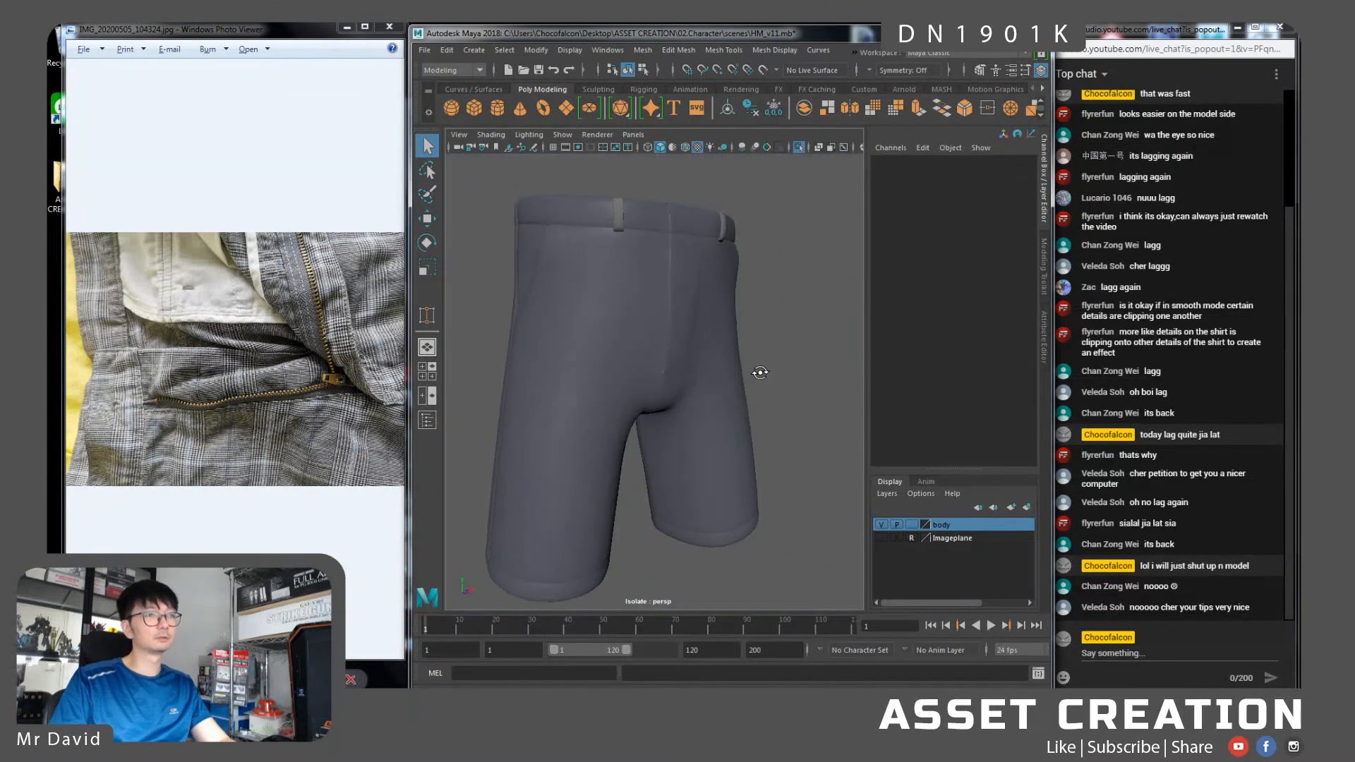
key("ctrl+z")
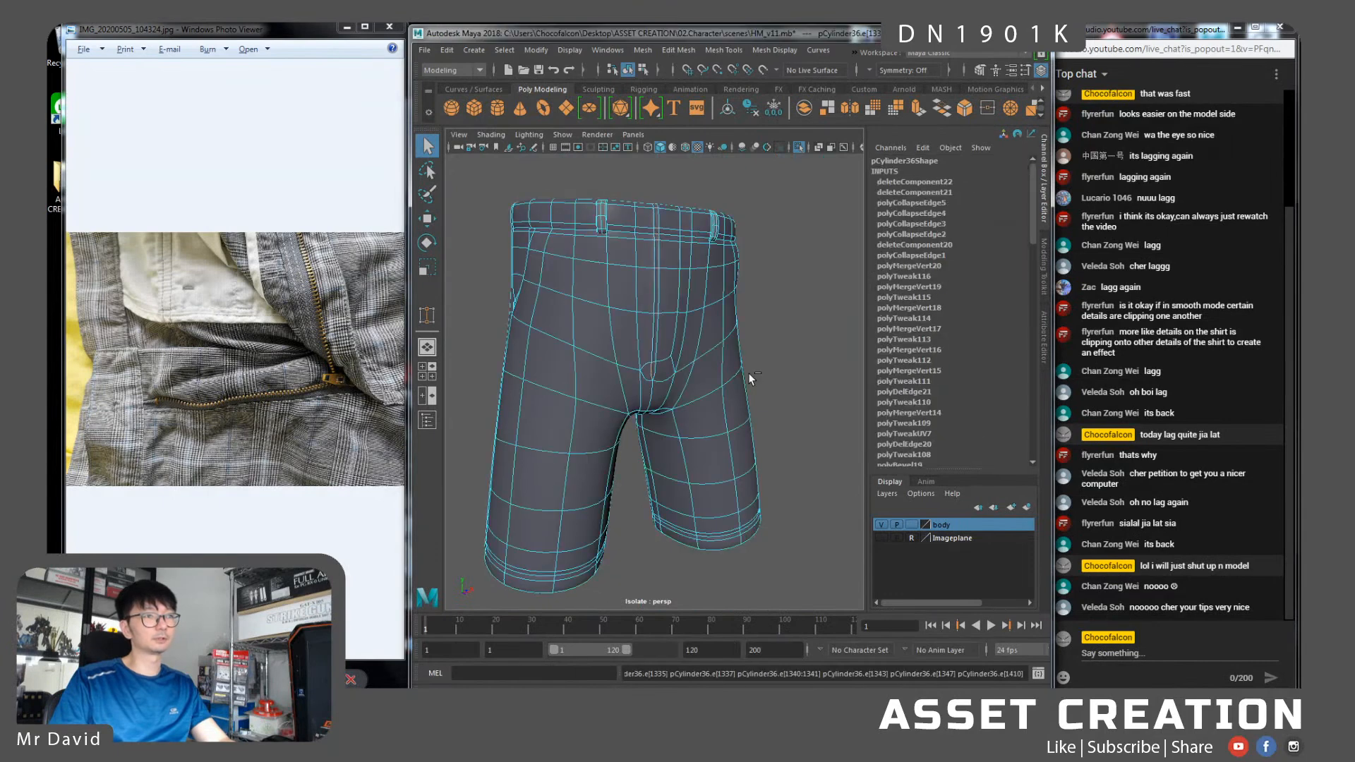
Return to object mode and turn off isolation to view the smoothed shorts on the whole character
left_click(765, 359)
left_click_drag(765, 358, 678, 357, "alt")
left_click(736, 340)
right_click_drag(695, 292, 730, 288)
left_click(761, 344)
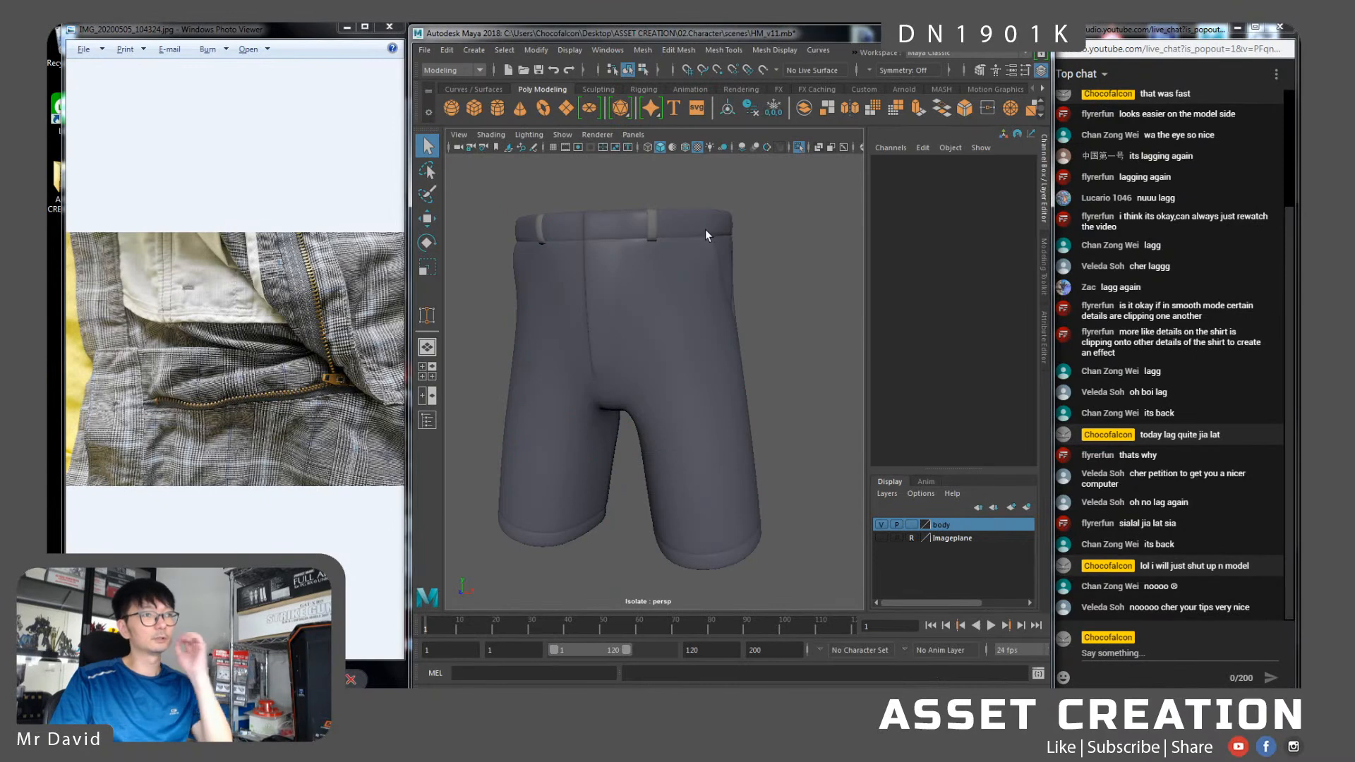
left_click(799, 146)
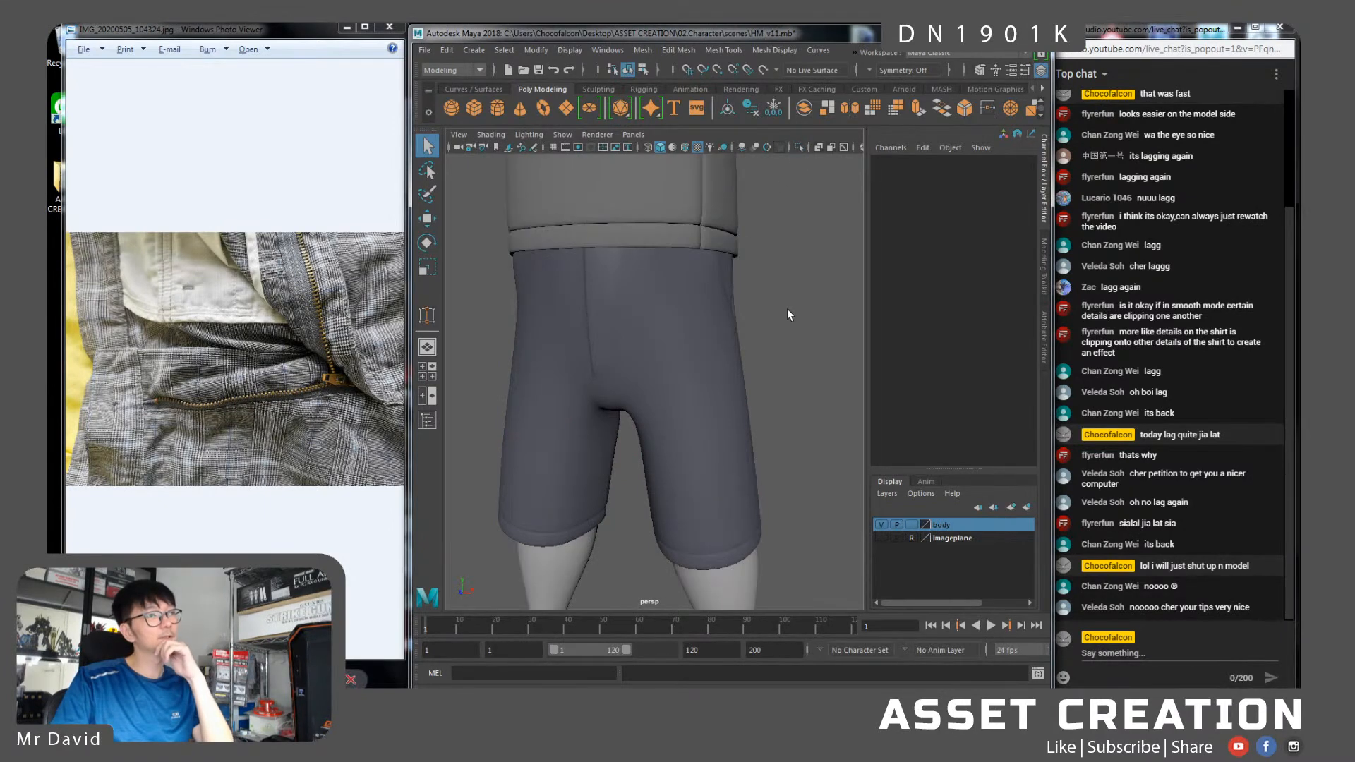
scroll(782, 297, "down", 5)
scroll(705, 375, "up", 5)
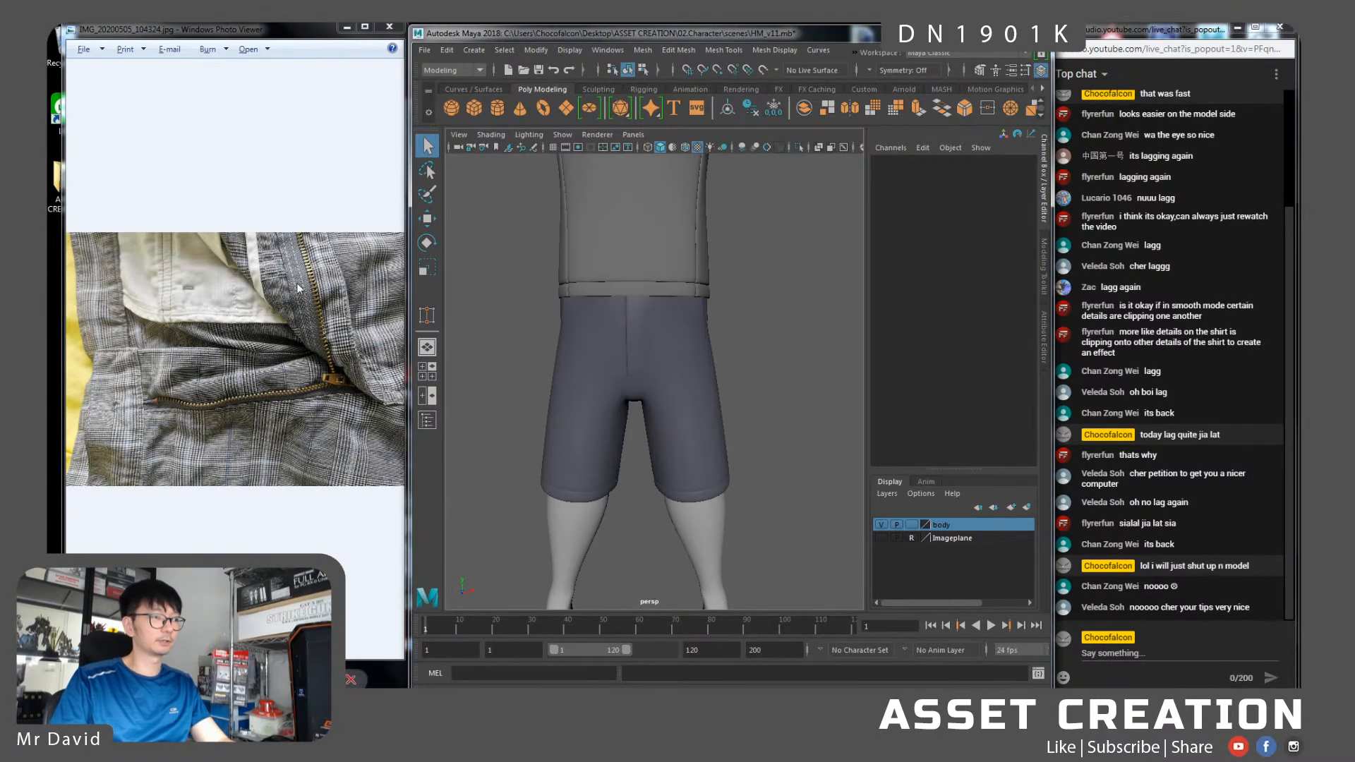
Widen the Maya window over the reference photo and show the Modeling Toolkit with the shorts selected
left_click_drag(407, 64, 47, 64)
key("ctrl+space")
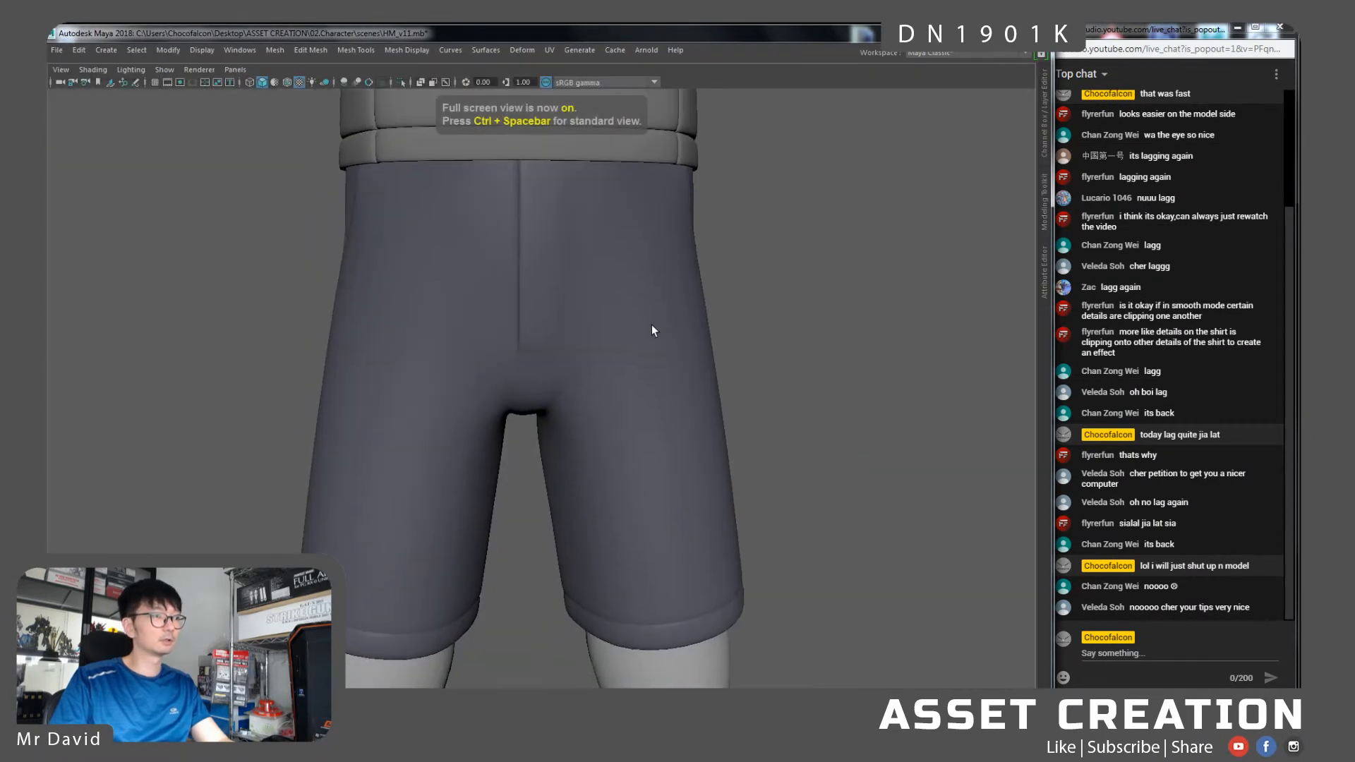
left_click(655, 328)
key("ctrl+space")
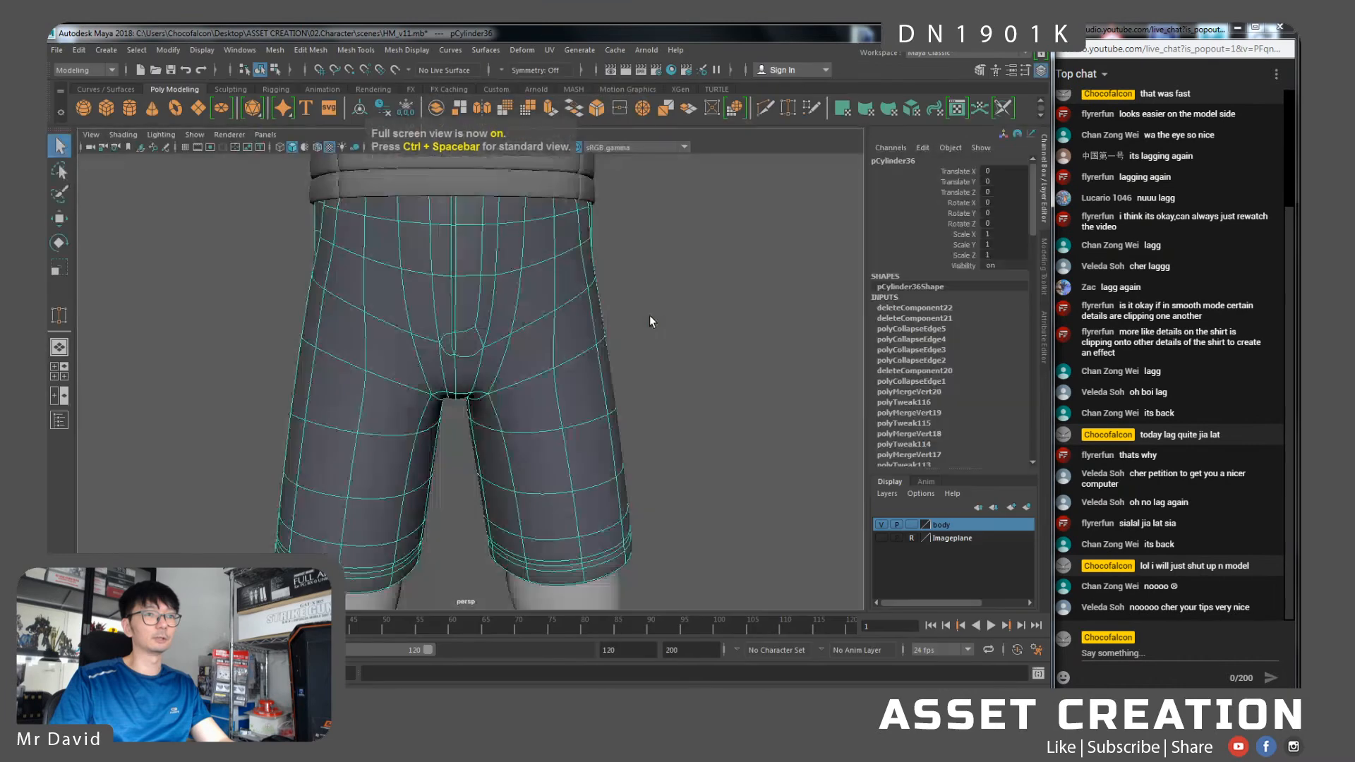
left_click(1044, 254)
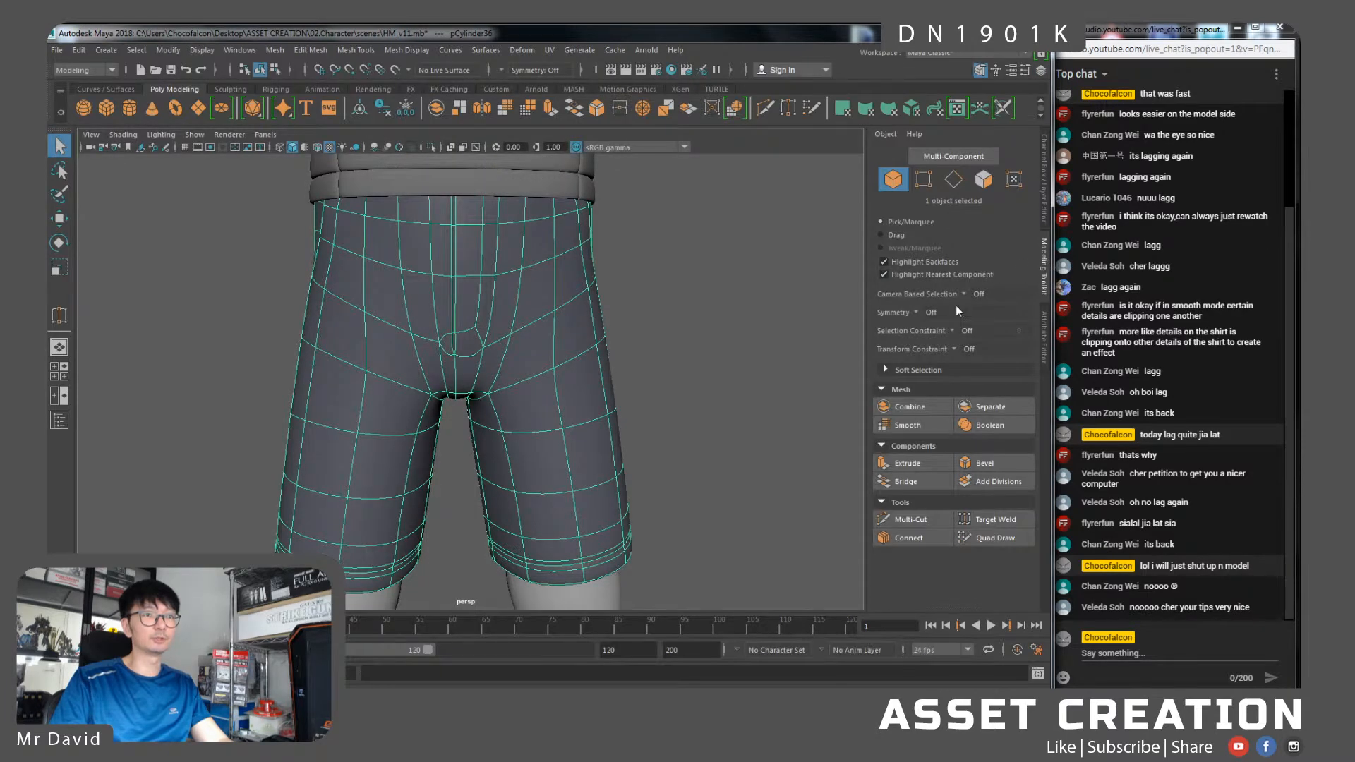
Turn on Object X symmetry and nudge the outer hip vertices on both sides of the shorts along X
left_click(922, 314)
left_click(933, 327)
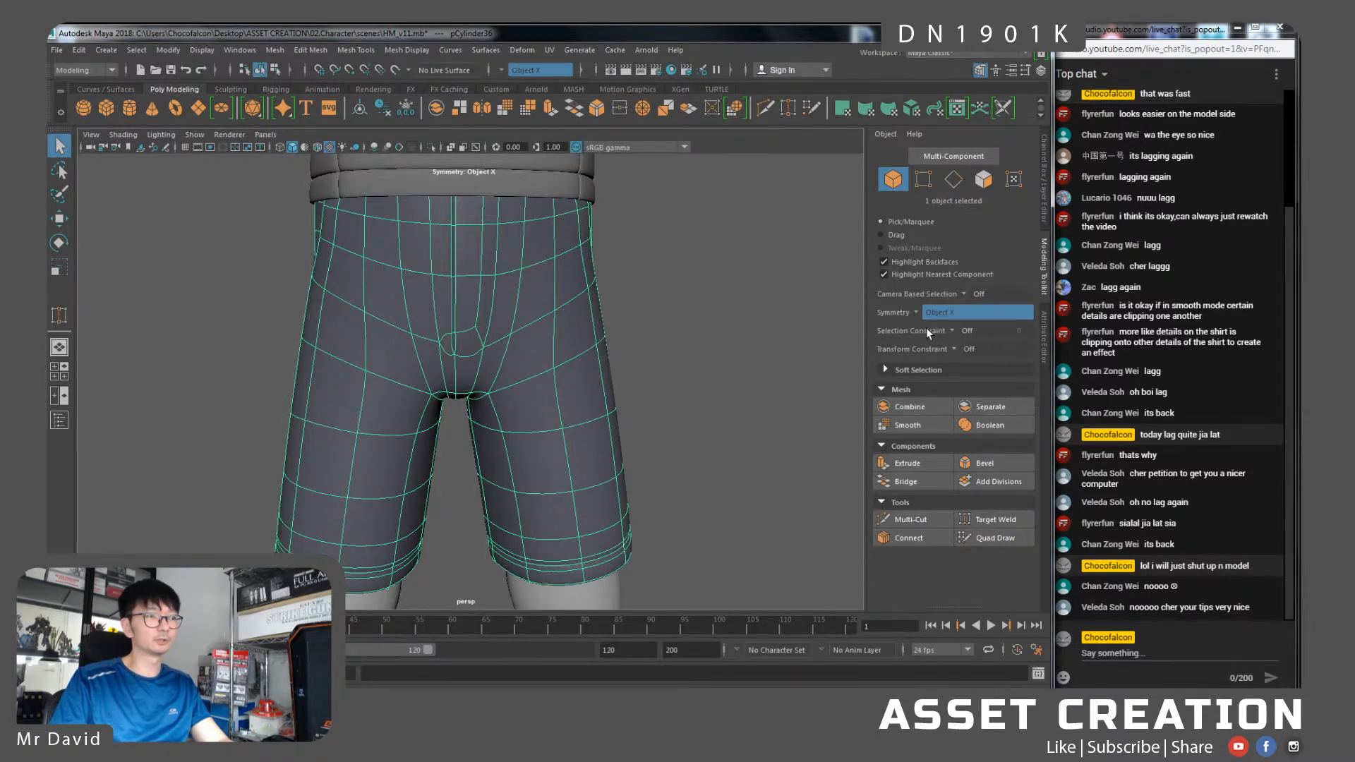
left_click_drag(607, 321, 580, 322, "alt")
right_click_drag(580, 244, 516, 245)
left_click_drag(616, 229, 567, 282)
key("w")
scroll(614, 262, "down", 2)
left_click_drag(666, 316, 448, 283, "alt")
left_click_drag(449, 285, 546, 313, "alt")
left_click_drag(629, 325, 579, 340, "ctrl")
left_click_drag(632, 295, 639, 290)
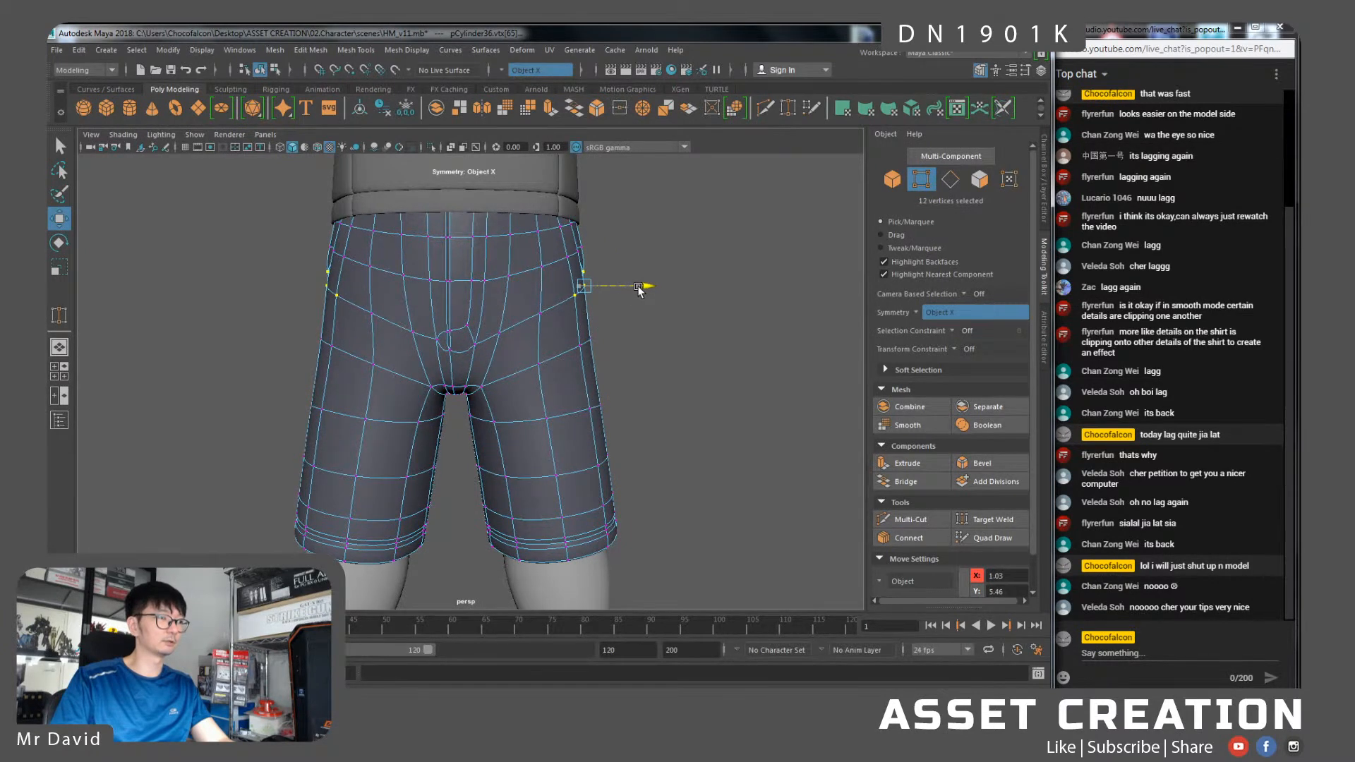
Return the shorts to object mode, clear the selection and save the scene
left_click(543, 322)
left_click_drag(610, 347, 526, 319, "alt")
right_click_drag(523, 317, 585, 299)
left_click(664, 328)
scroll(664, 328, "down", 6)
left_click_drag(644, 367, 594, 386, "alt")
scroll(591, 372, "up", 4)
key("ctrl+s")
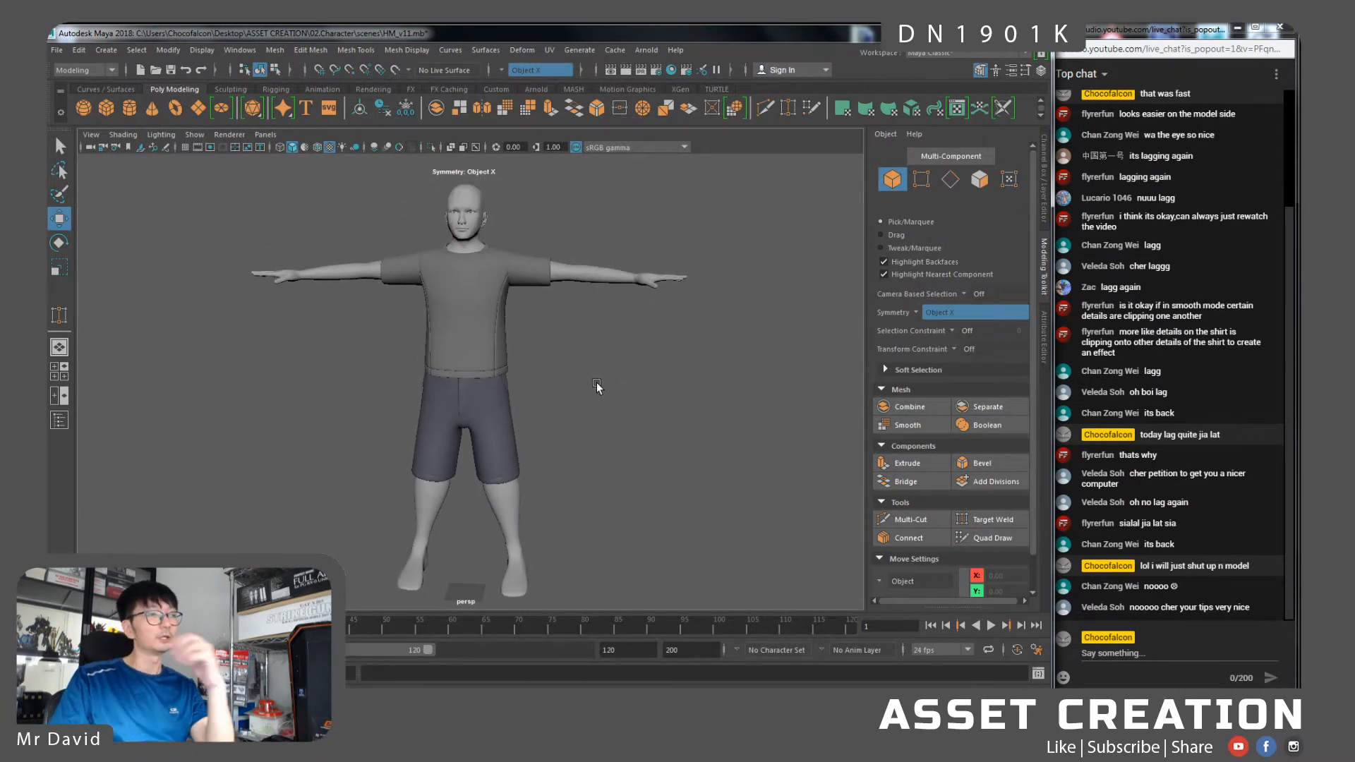
Select the ring of faces around both sleeve openings of the shirt, grow the selection and scale the cuffs
left_click(542, 284)
left_click_drag(542, 284, 569, 340, "alt")
scroll(577, 339, "up", 2)
scroll(569, 392, "up", 4)
middle_click_drag(593, 305, 559, 414, "alt")
scroll(559, 418, "up", 2)
right_click_drag(665, 319, 667, 351)
left_click_drag(670, 372, 625, 363, "alt")
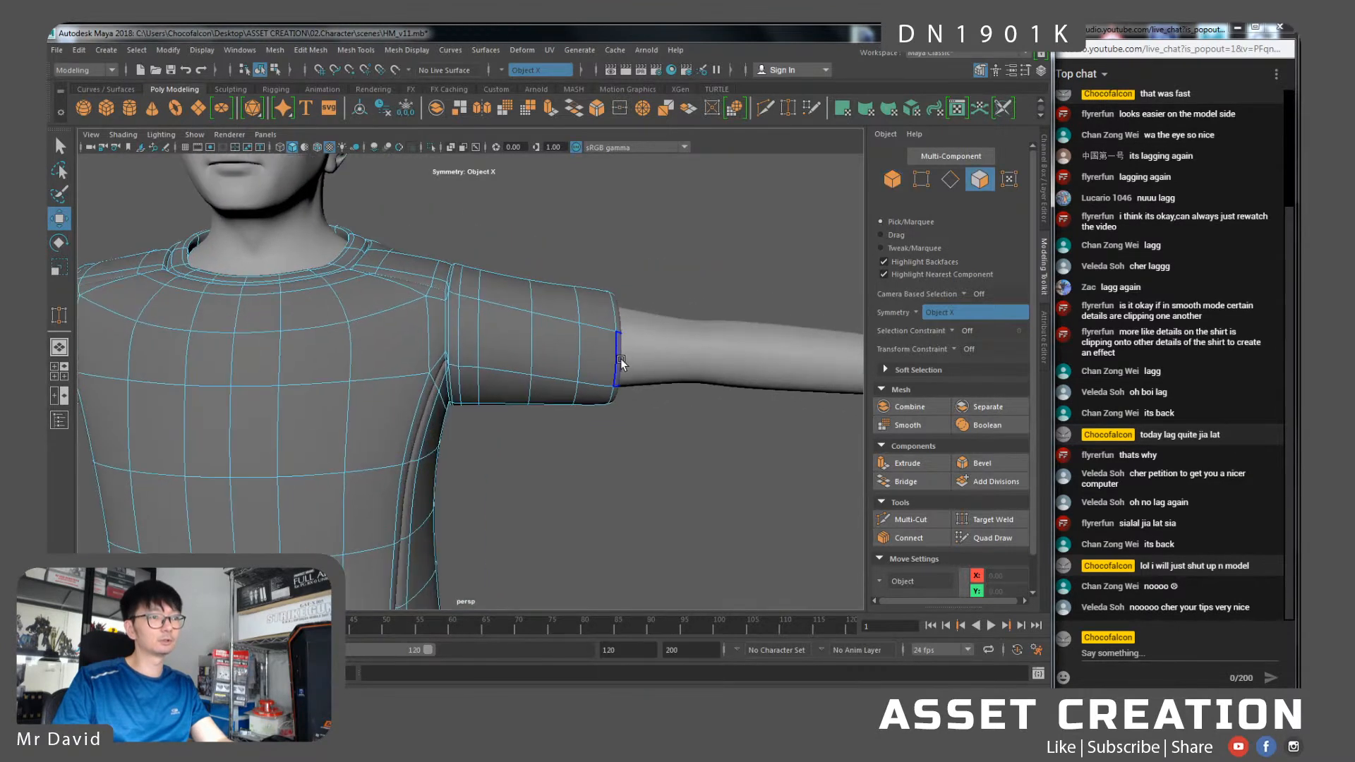
double_click(620, 363)
key("ctrl+e")
key("shift+period")
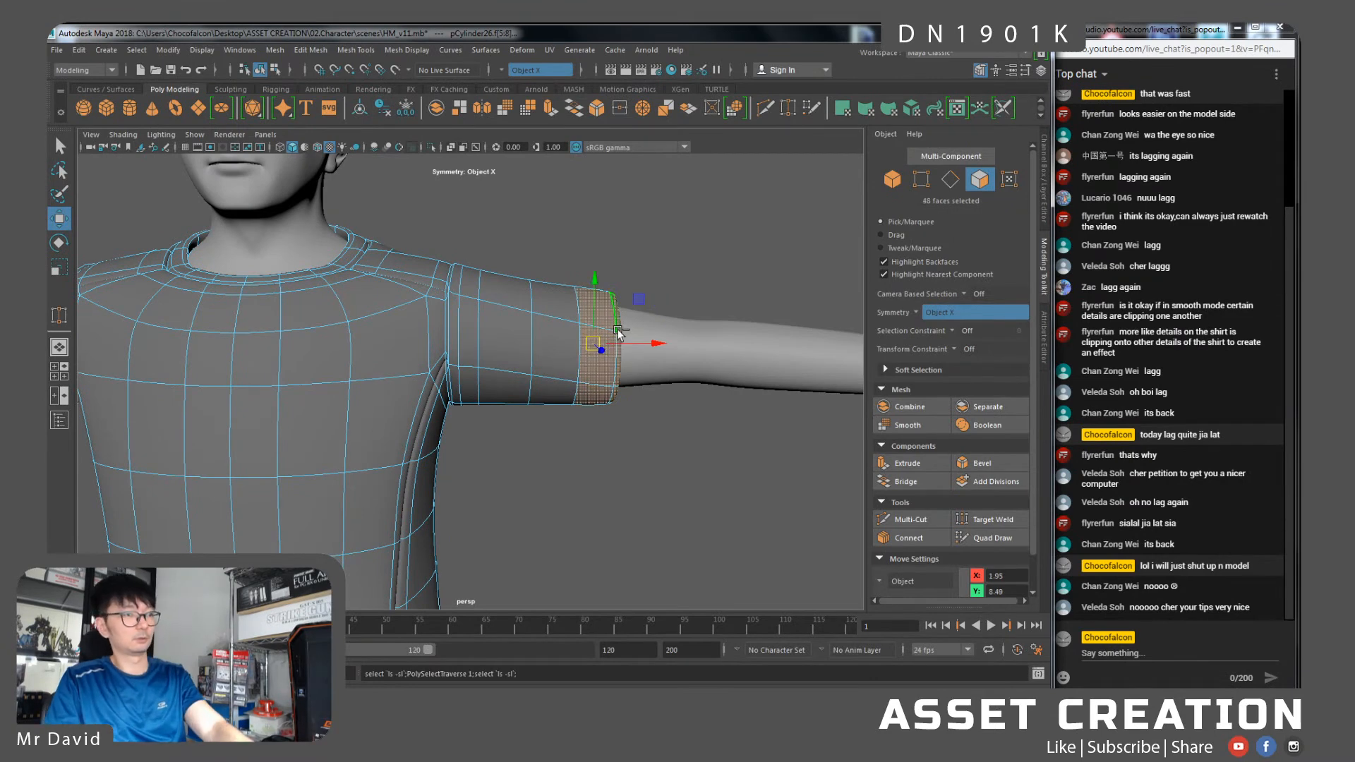
key("r")
left_click_drag(619, 370, 558, 339, "alt")
key("w")
Return the shirt to object mode and deselect it to view the whole character
right_click_drag(557, 340, 591, 322)
scroll(578, 348, "down", 5)
middle_click_drag(583, 503, 591, 371, "alt")
scroll(590, 432, "down", 4)
right_click_drag(400, 357, 466, 329)
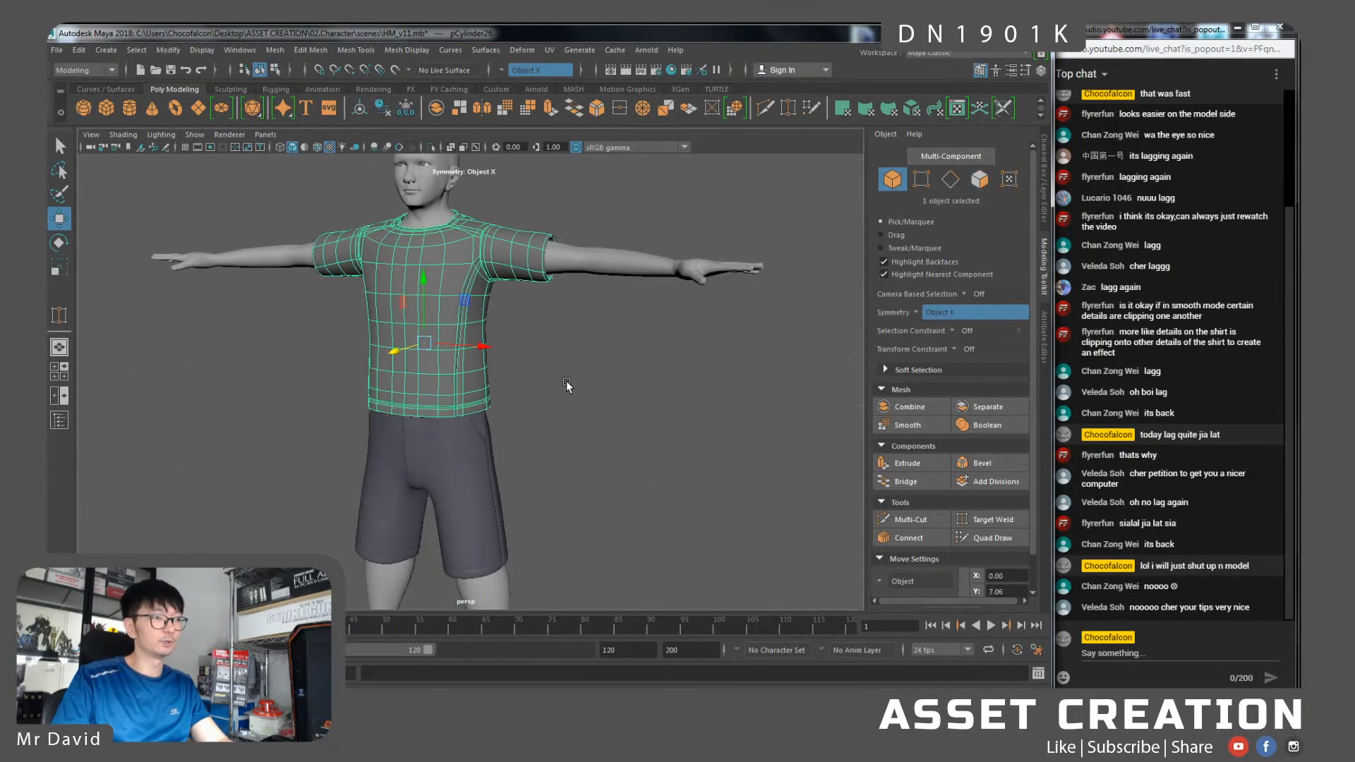
left_click(565, 386)
scroll(567, 386, "down", 4)
middle_click_drag(510, 402, 529, 361, "alt")
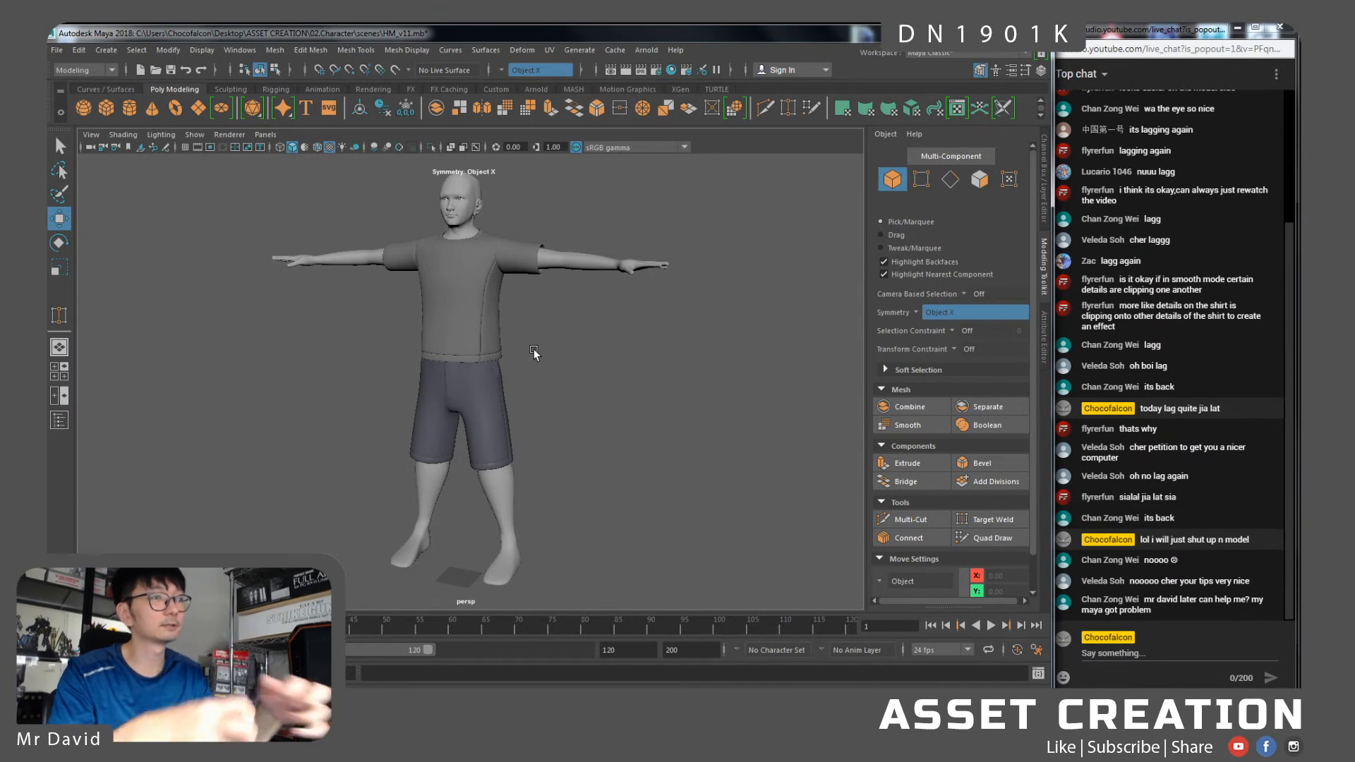
Examine the character's face and eyes up close
left_click(473, 237)
scroll(464, 366, "up", 5)
scroll(464, 367, "up", 4)
middle_click_drag(462, 282, 503, 432, "alt")
scroll(503, 432, "up", 4)
middle_click_drag(494, 304, 490, 369, "alt")
left_click(476, 298)
left_click_drag(484, 348, 524, 375, "alt")
left_click(568, 318)
left_click(691, 423)
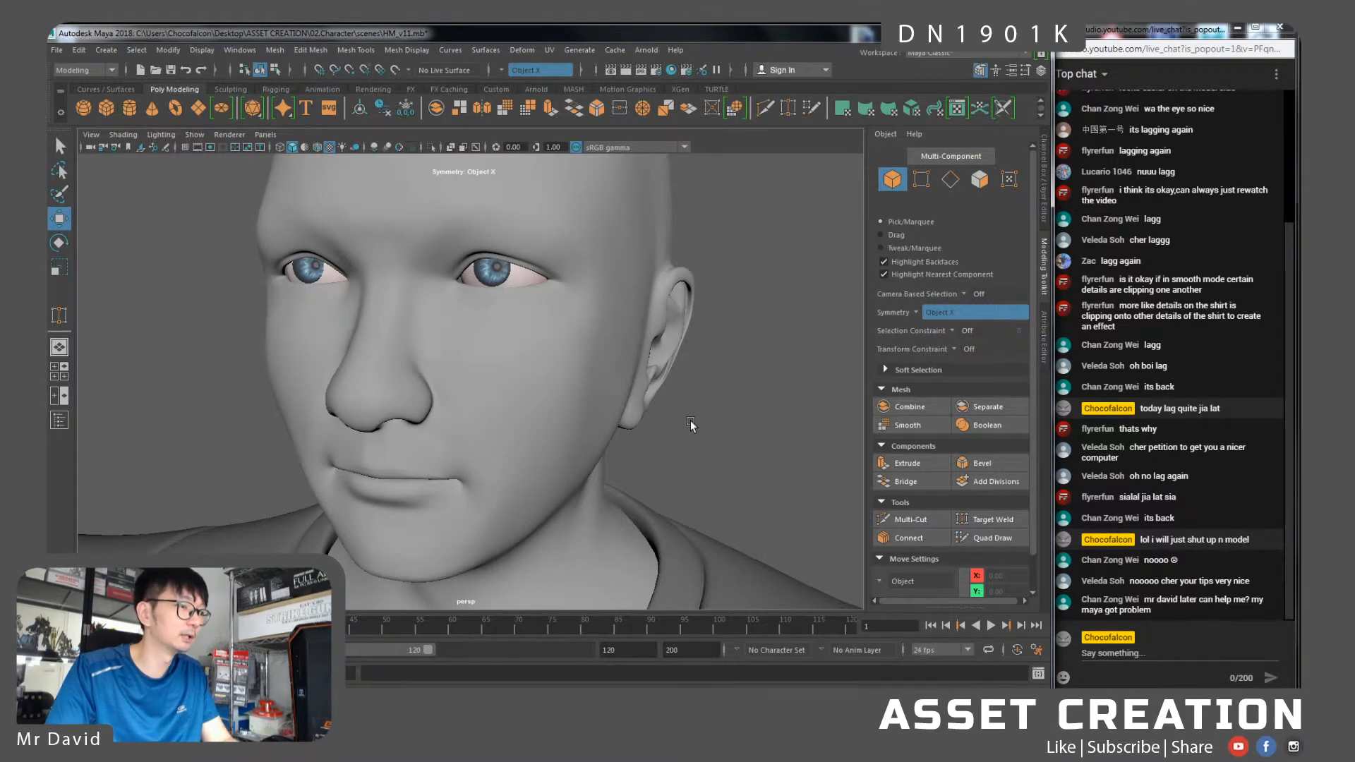
Turn on soft selection and adjust the faces along the shirt's rear hem where it meets the shorts
scroll(726, 384, "down", 5)
scroll(671, 370, "down", 5)
middle_click_drag(625, 451, 595, 284, "alt")
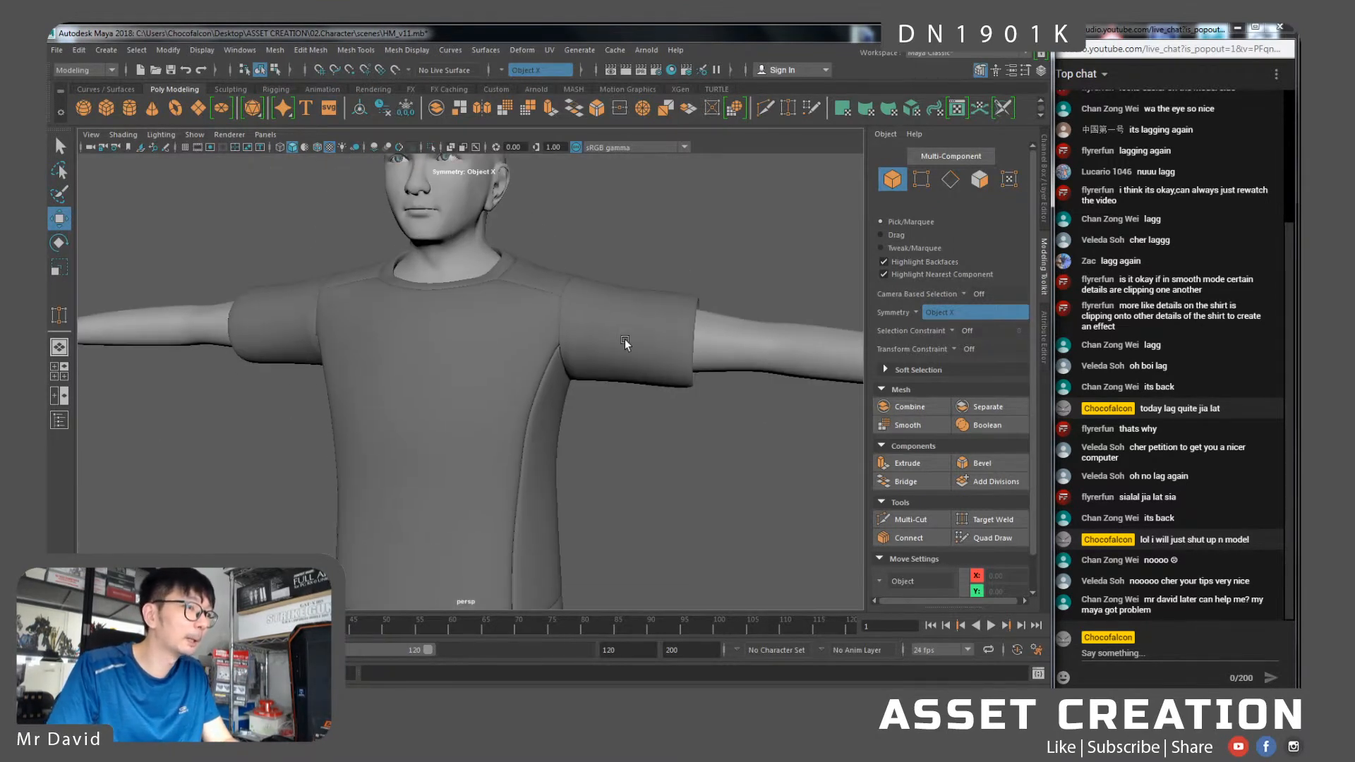
scroll(646, 375, "down", 3)
left_click_drag(646, 379, 574, 439, "alt")
scroll(574, 439, "up", 3)
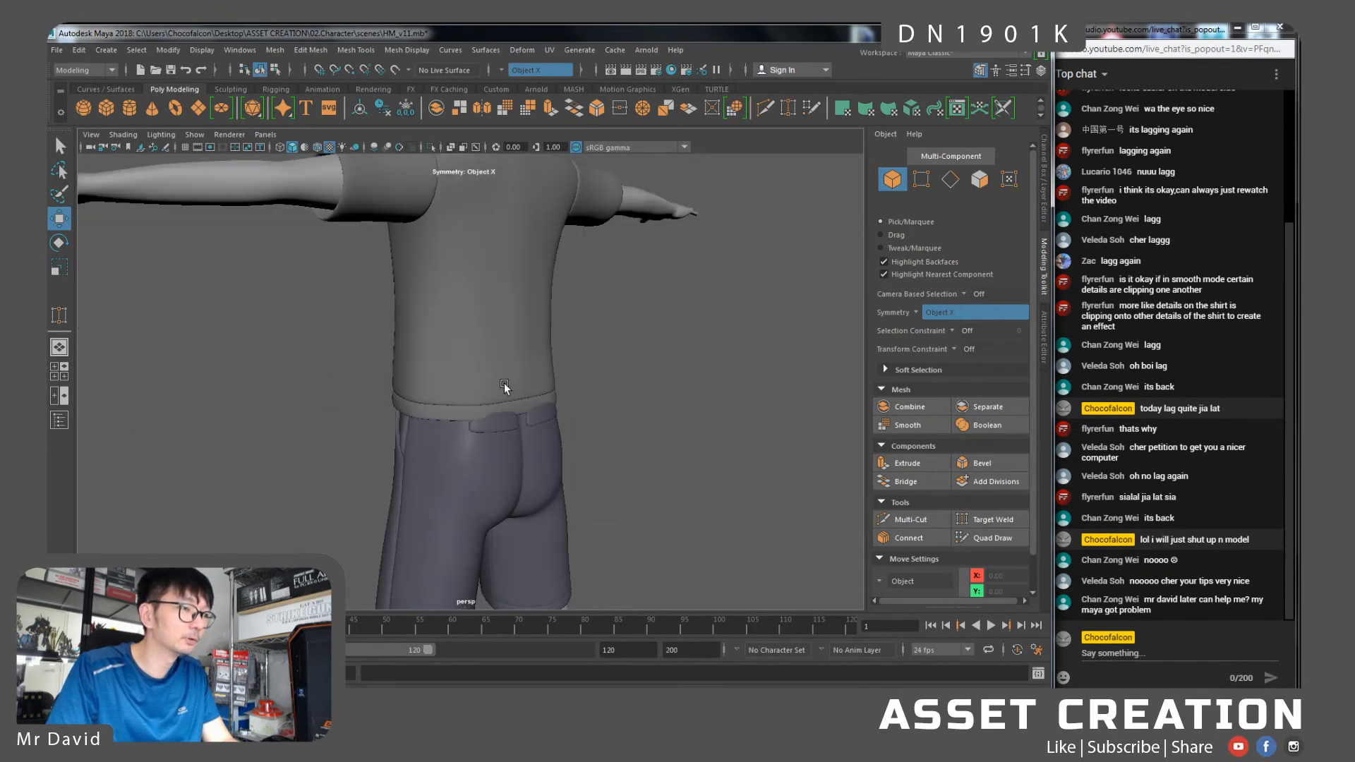
left_click(502, 387)
scroll(515, 357, "up", 3)
right_click_drag(541, 374, 544, 398)
left_click(494, 427)
left_click_drag(543, 418, 570, 444, "alt")
key("b")
left_click(548, 412, "shift")
left_click_drag(498, 410, 500, 407)
right_click_drag(559, 342, 611, 318)
left_click(650, 432)
Grow the face selection around the shirt's rear hem, drop the centre faces and return to object mode
left_click_drag(650, 434, 529, 388, "alt")
left_click(529, 388)
right_click_drag(529, 387, 506, 408, "alt")
left_click_drag(505, 408, 603, 417, "alt")
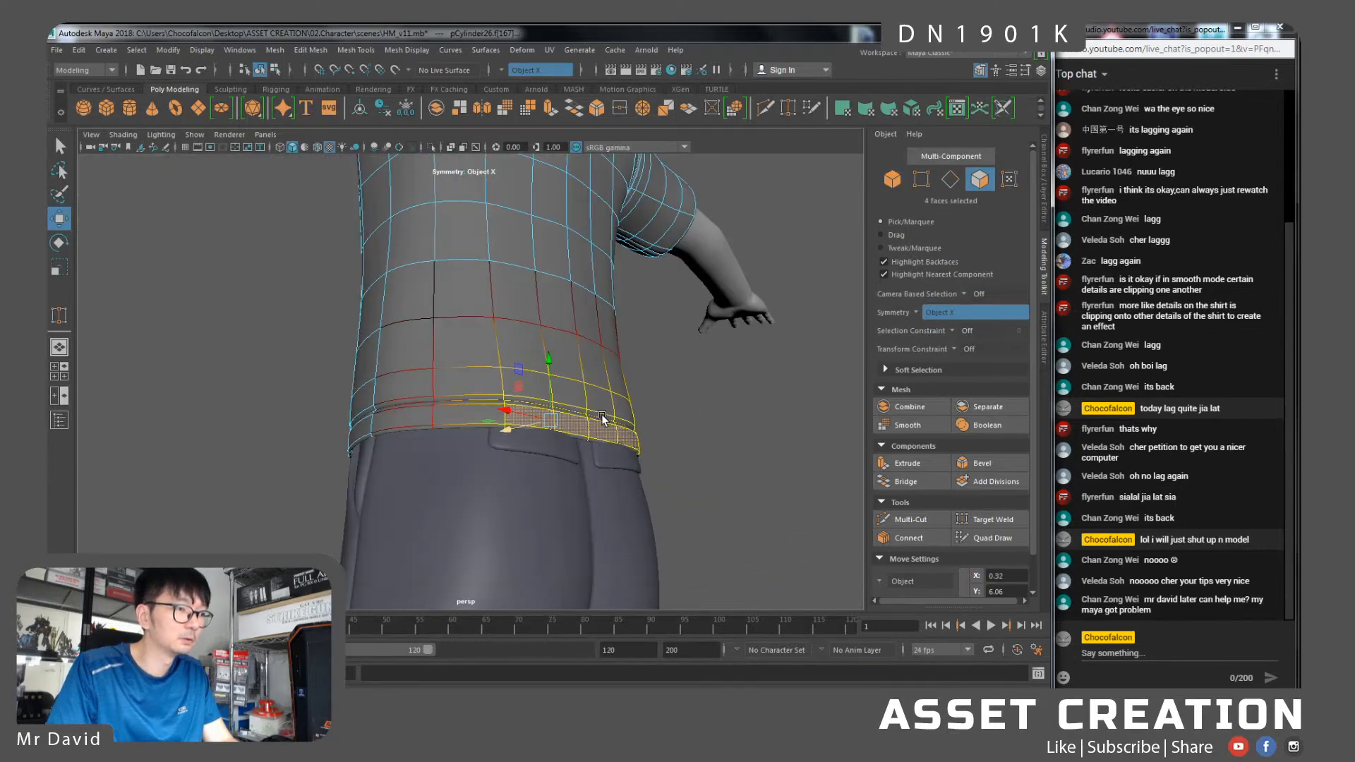
key("shift+period")
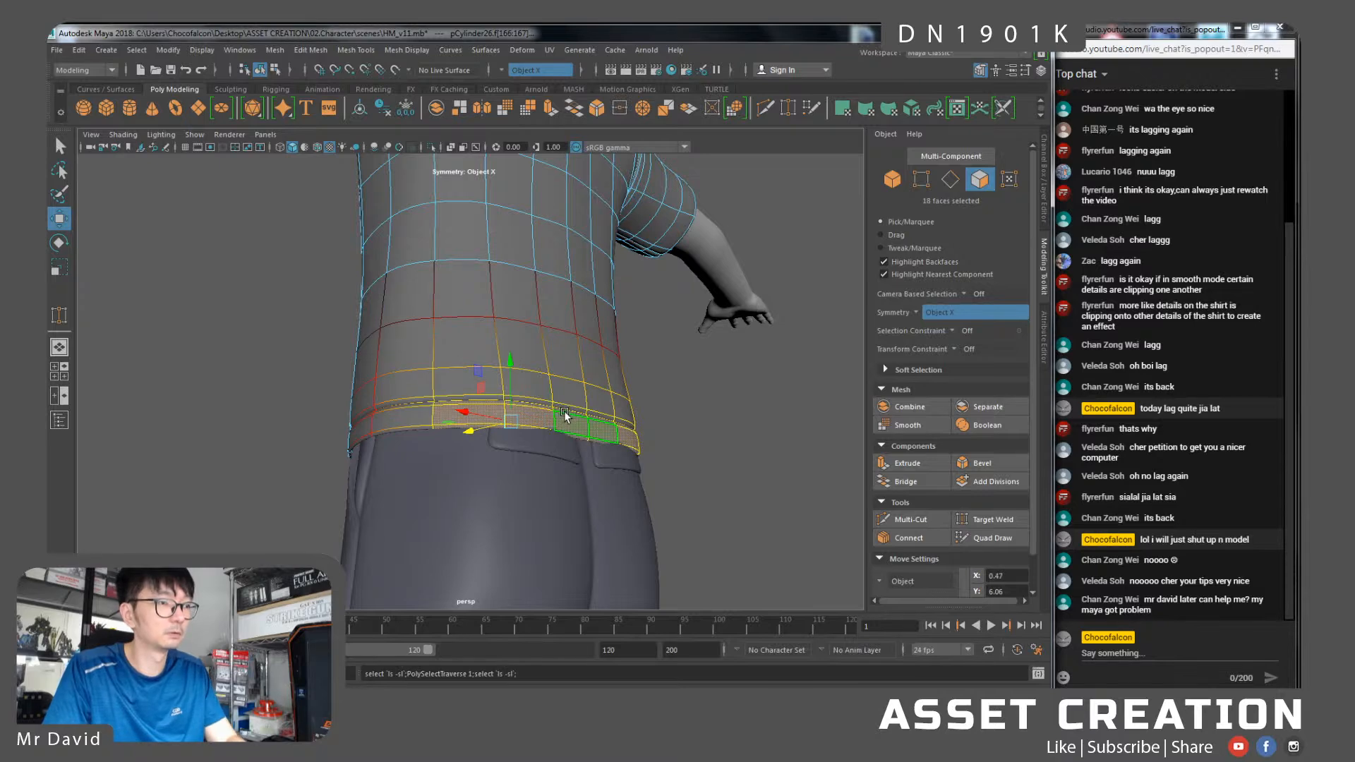
left_click_drag(557, 413, 554, 408, "alt")
left_click_drag(419, 502, 460, 356, "ctrl")
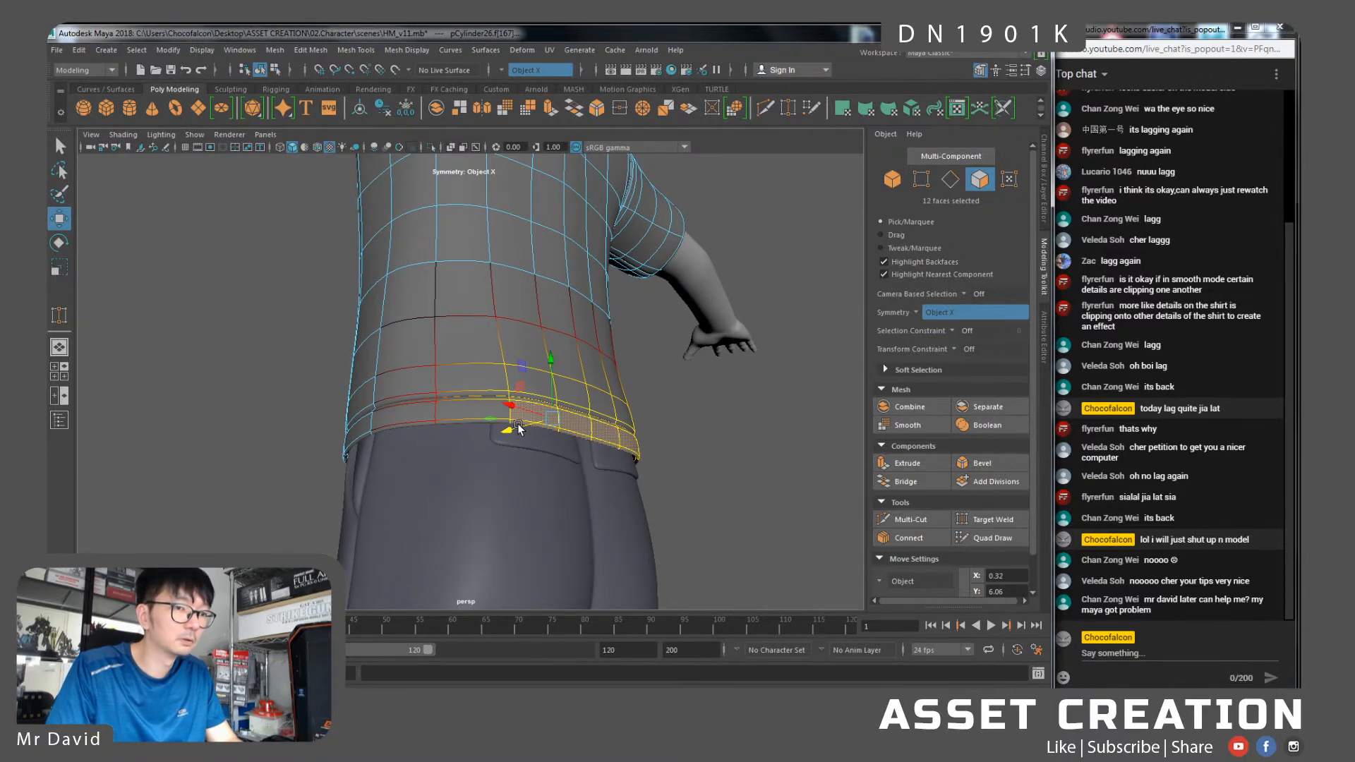
right_click_drag(544, 327, 609, 304)
scroll(672, 373, "down", 3)
left_click_drag(672, 373, 582, 420, "alt")
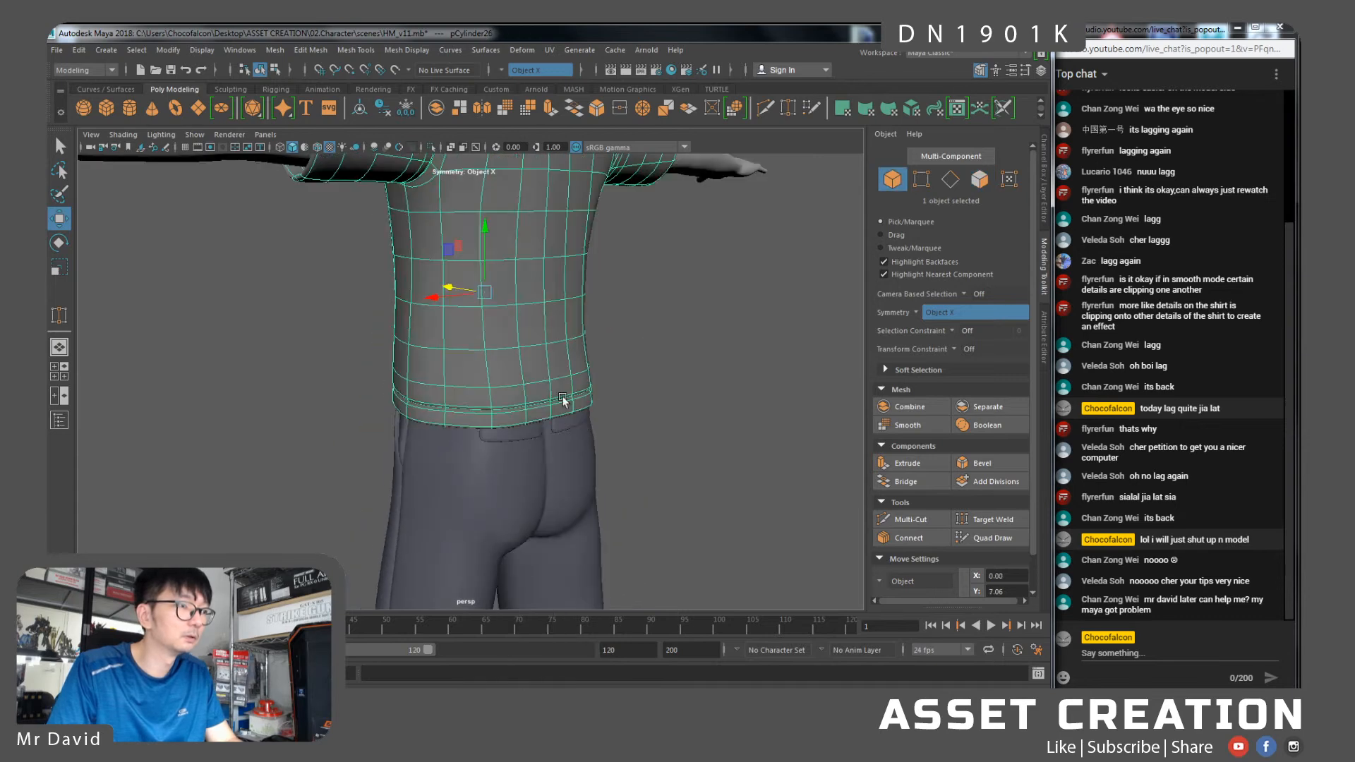
Deselect the shirt and examine the fit of the shirt and shorts around the whole character
scroll(533, 370, "down", 3)
left_click(595, 374)
left_click_drag(485, 379, 616, 368, "alt")
right_click_drag(617, 366, 572, 325, "alt")
left_click_drag(572, 325, 497, 380, "alt")
middle_click_drag(568, 404, 564, 357, "alt")
right_click_drag(565, 358, 562, 379, "alt")
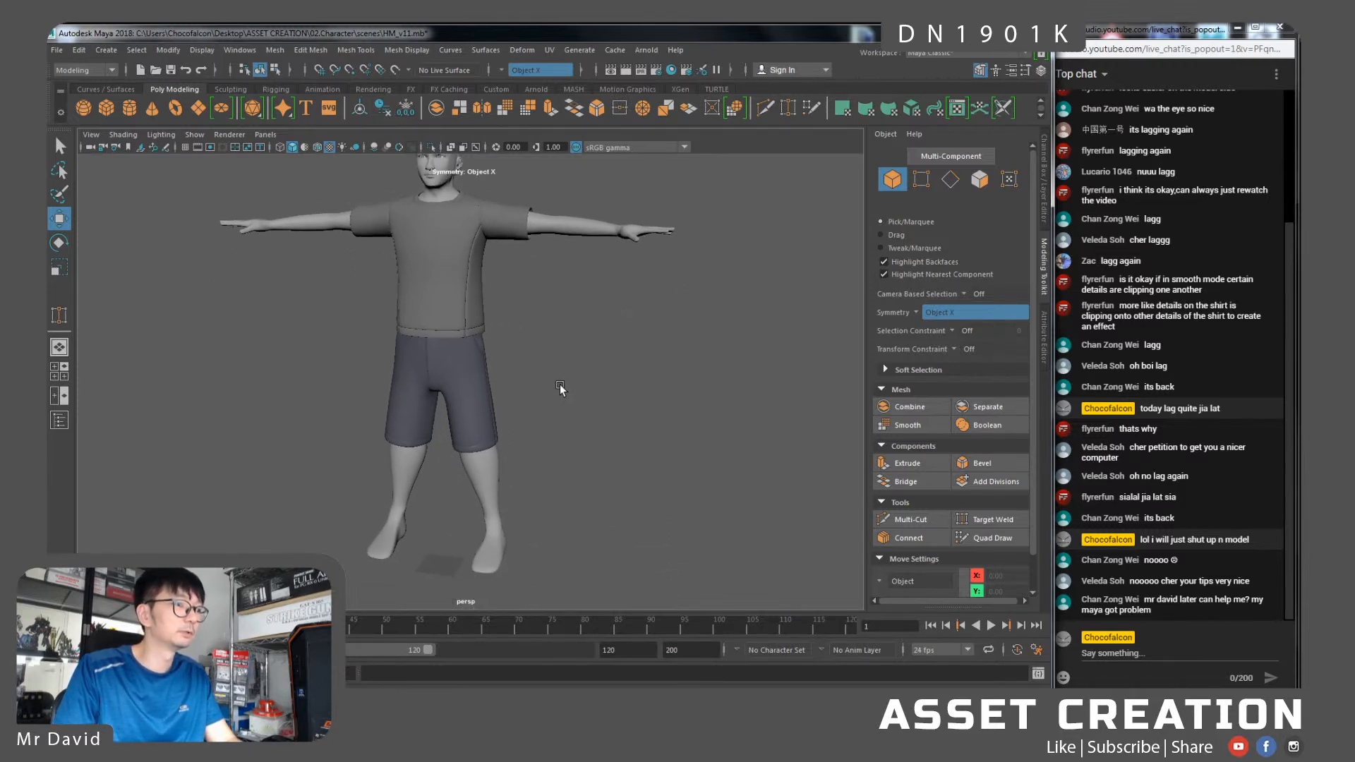
mouse_move(562, 379)
left_mouse_down("alt")
mouse_move(561, 366)
mouse_move(595, 386)
mouse_move(578, 366)
mouse_move(538, 378)
mouse_move(558, 409)
mouse_move(566, 401)
left_mouse_up("alt")
right_click_drag(566, 401, 581, 421, "alt")
middle_click_drag(581, 421, 578, 396, "alt")
right_click_drag(578, 397, 573, 422, "alt")
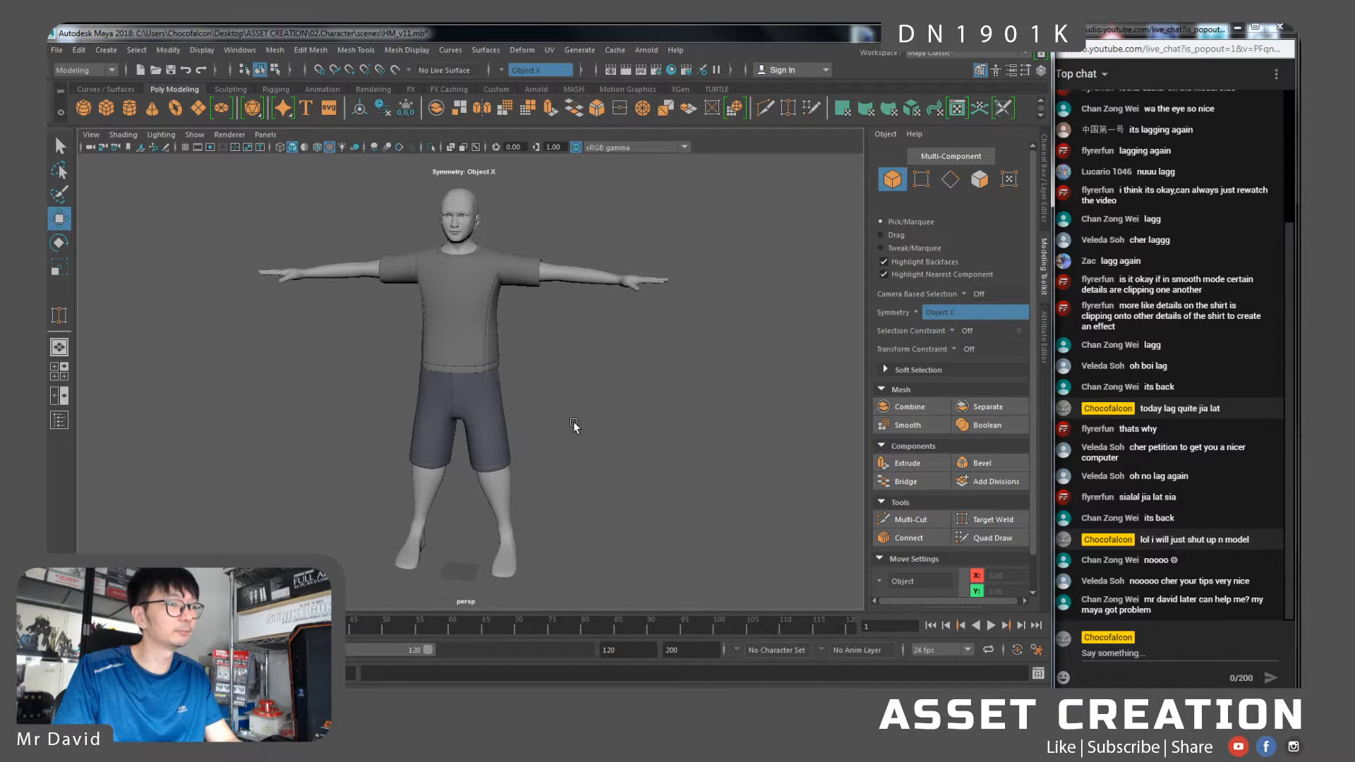